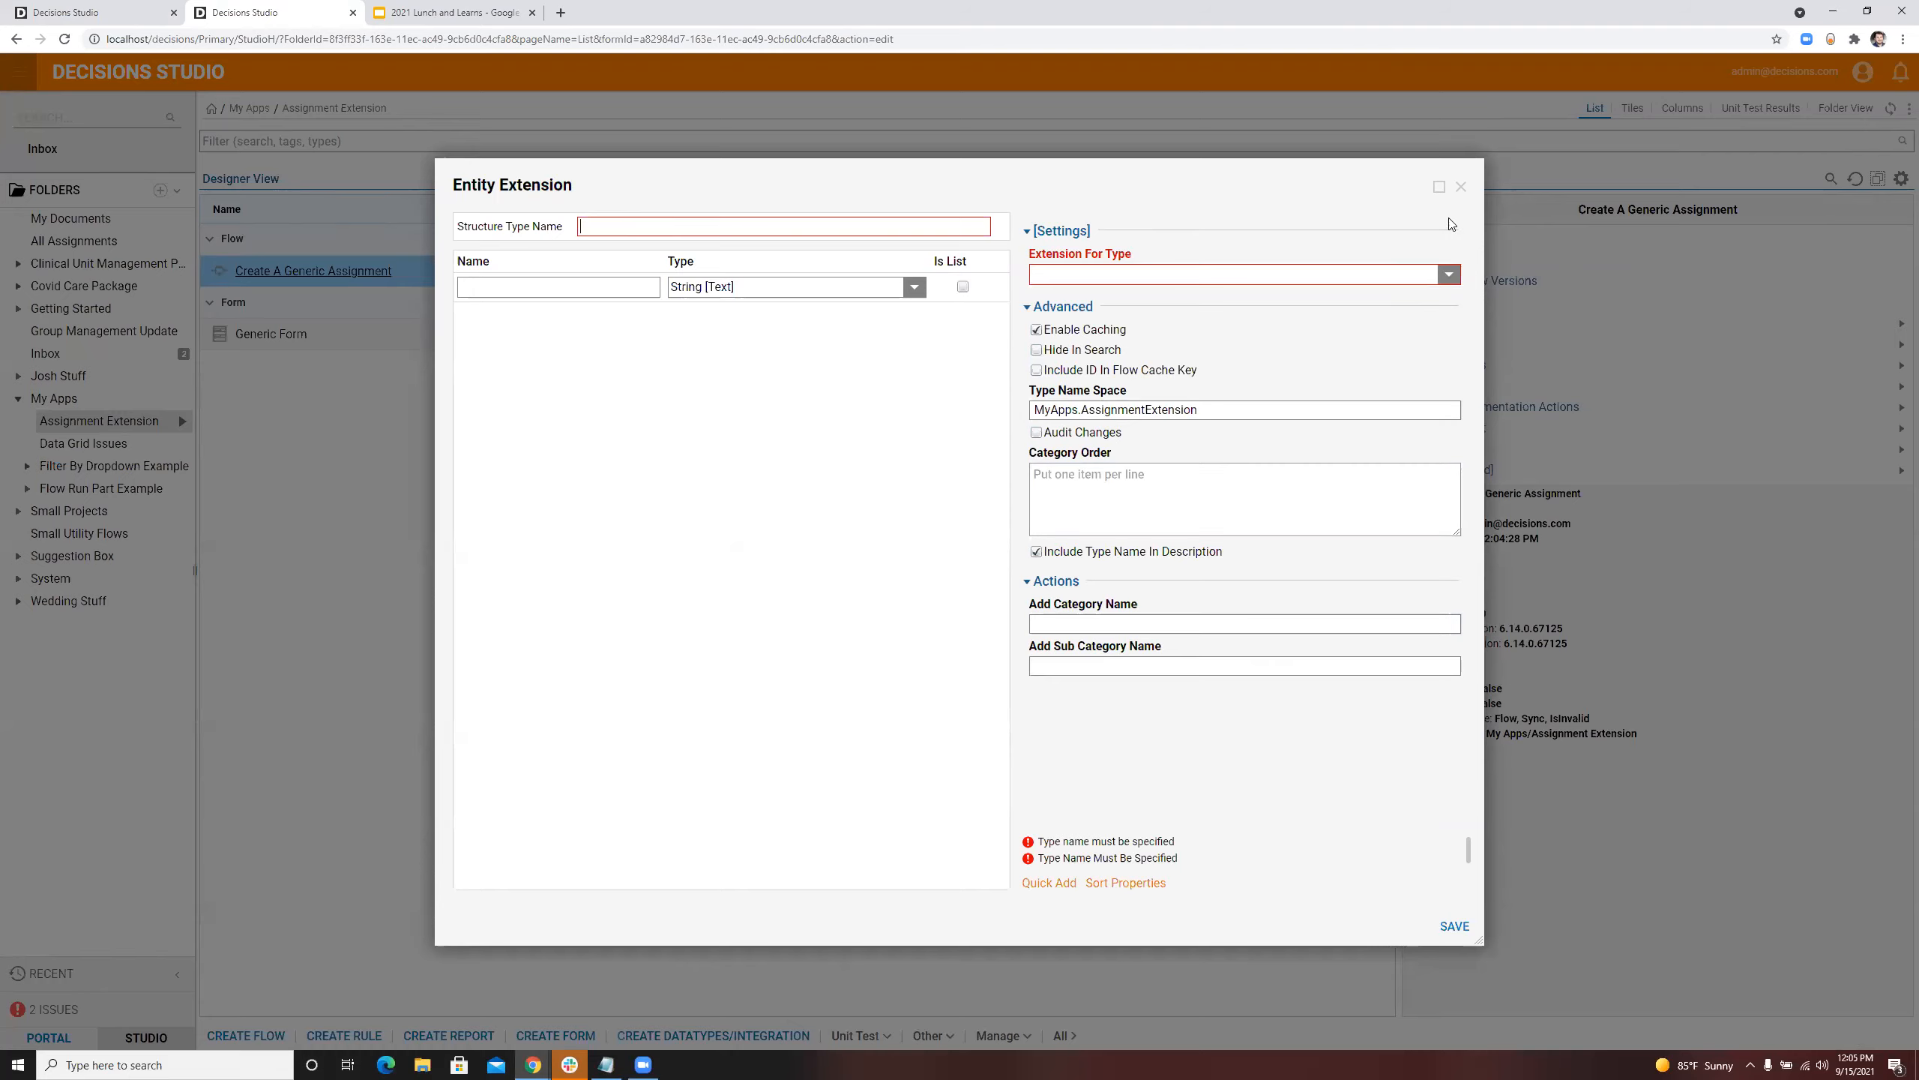
Step: Discard the unfinished entity extension without choosing a type for it to extend
left_click(1449, 274)
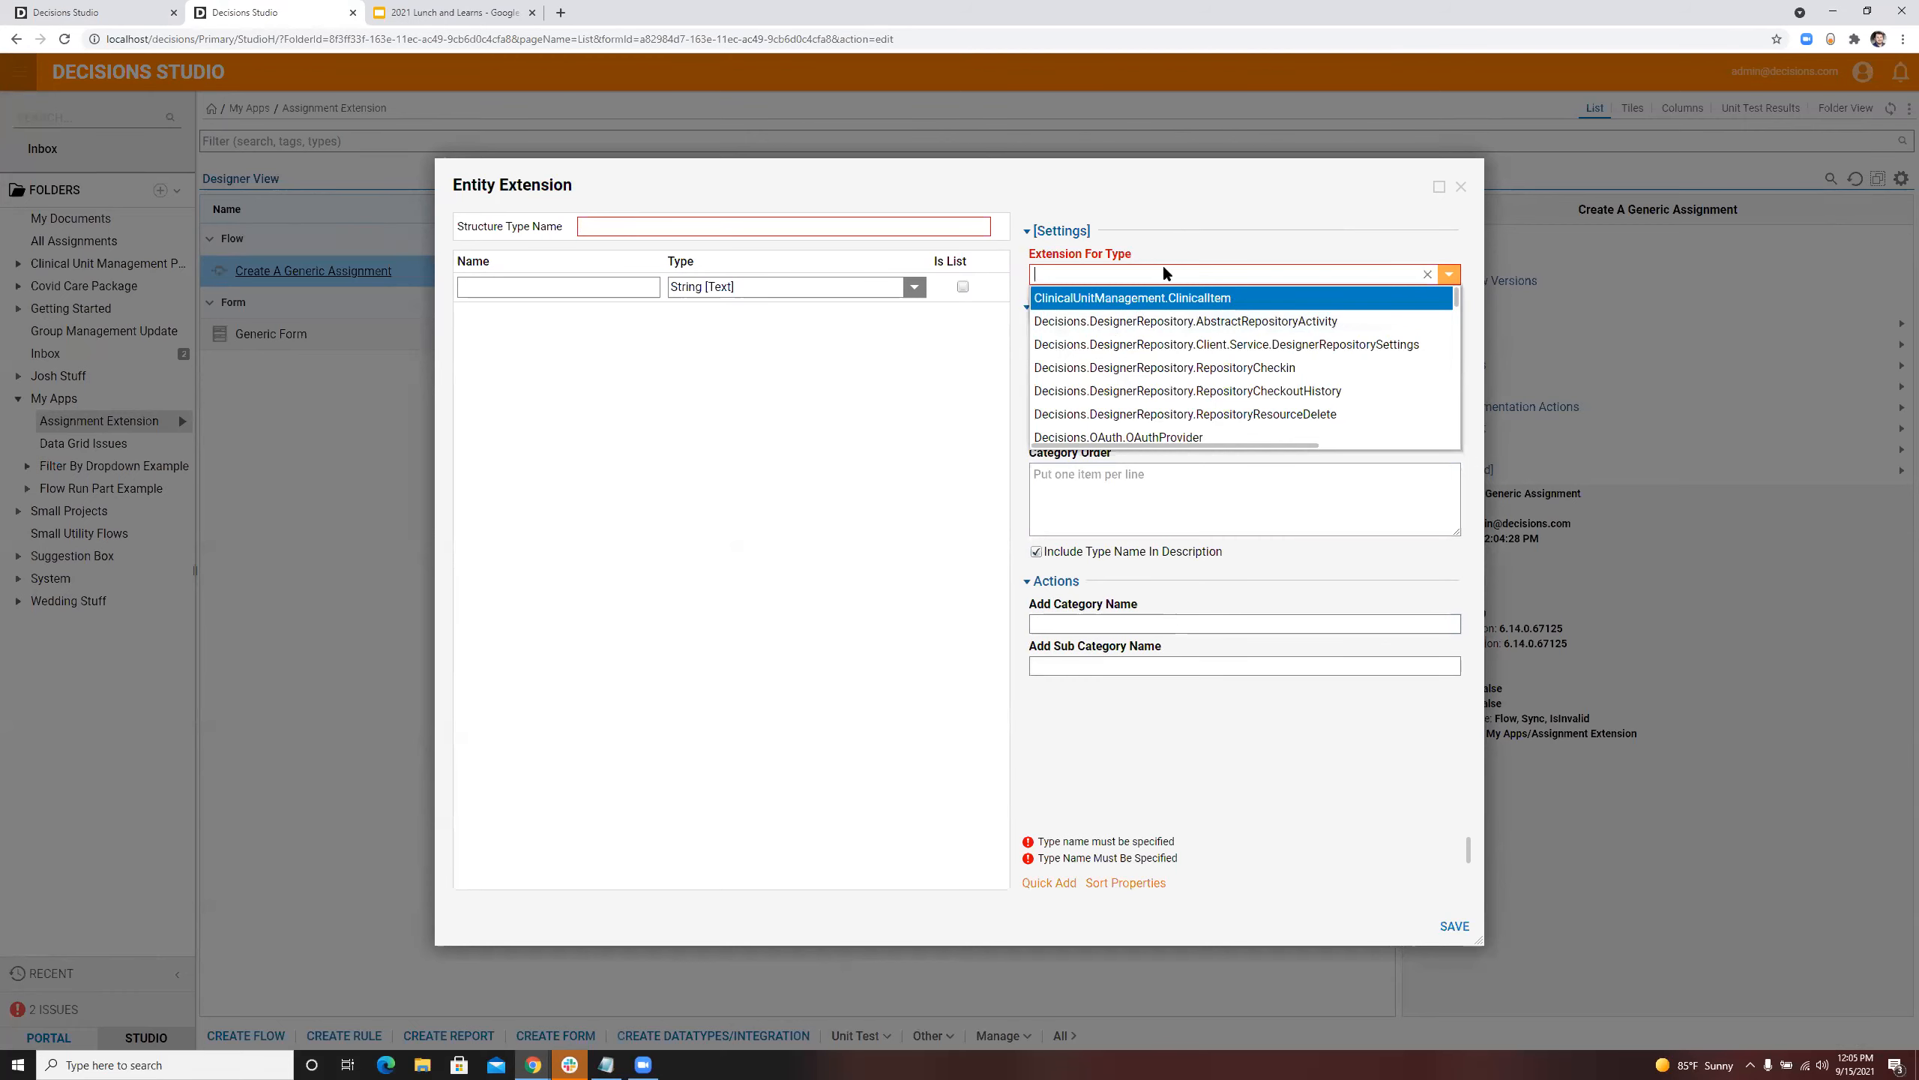
left_click(1461, 186)
left_click(1461, 186)
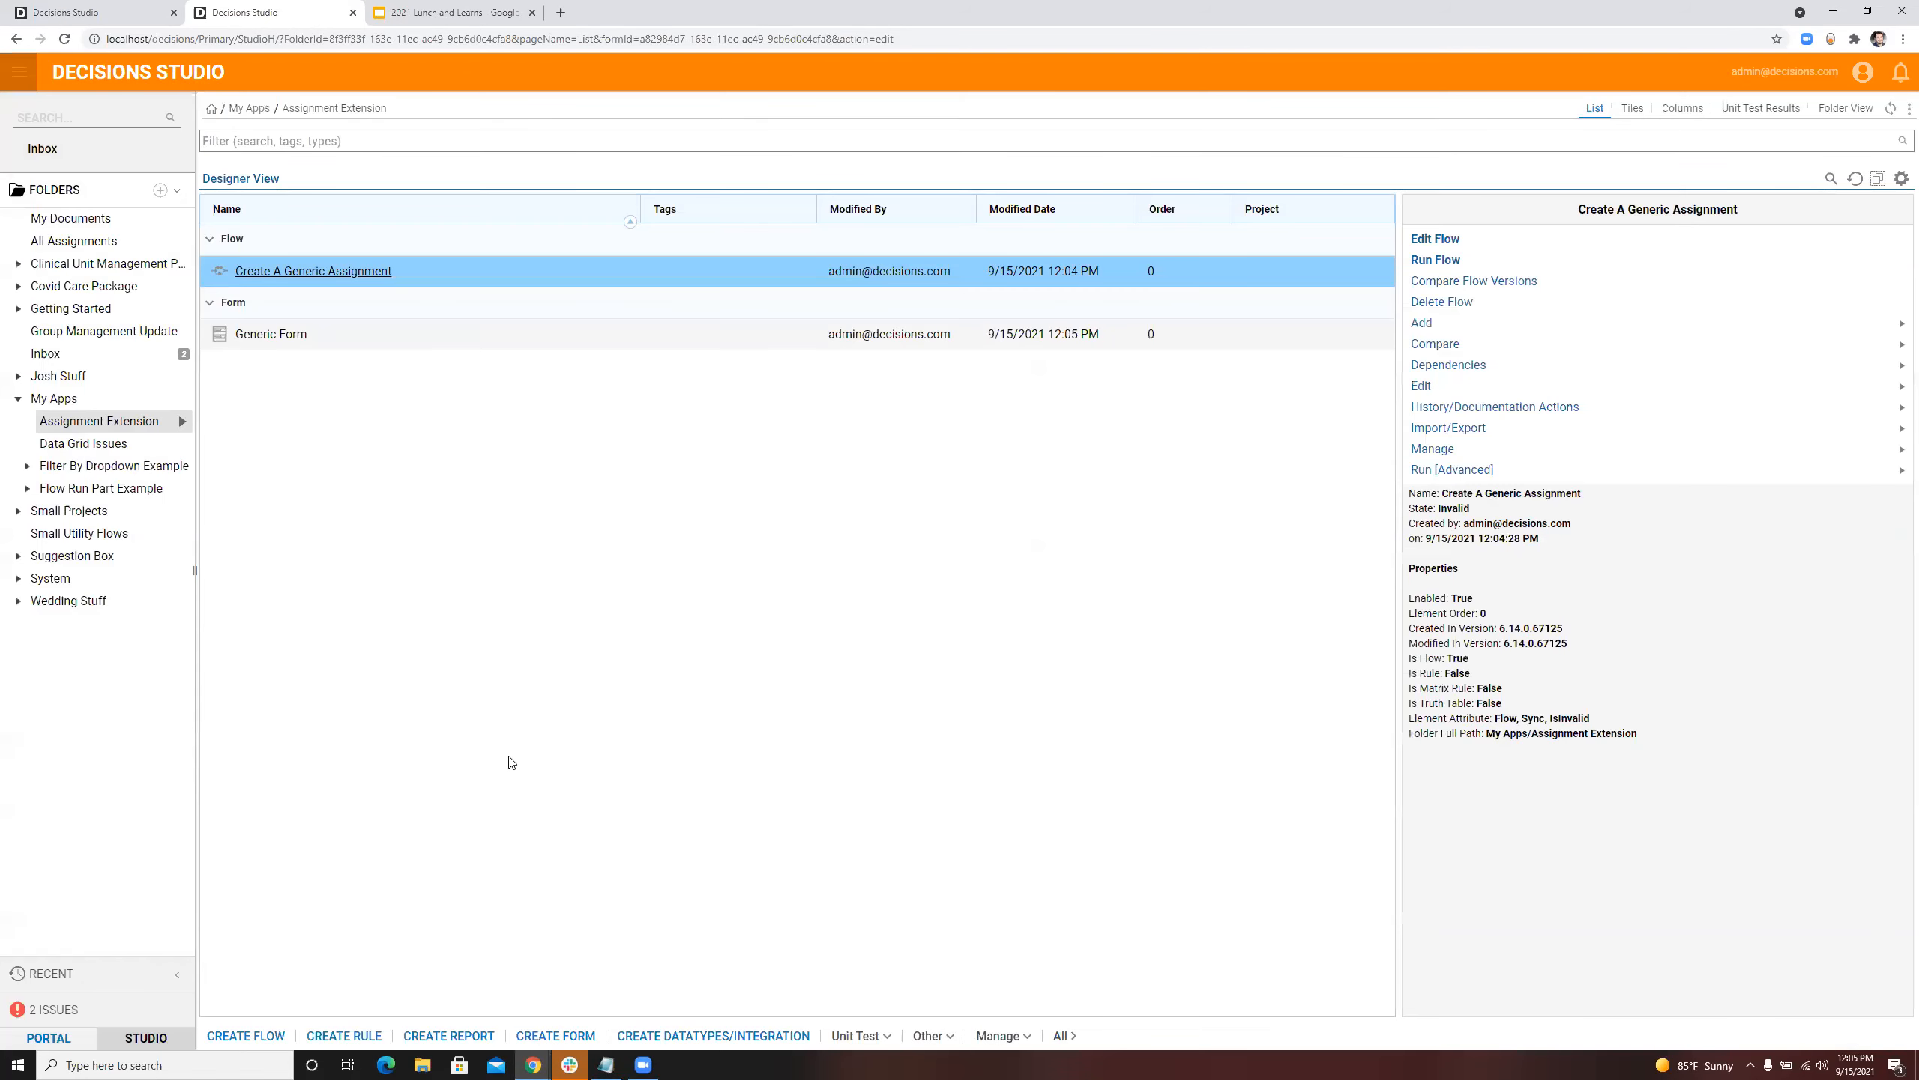
Step: Start a new Database Structure data type and name it AccountExtension
left_click(657, 1037)
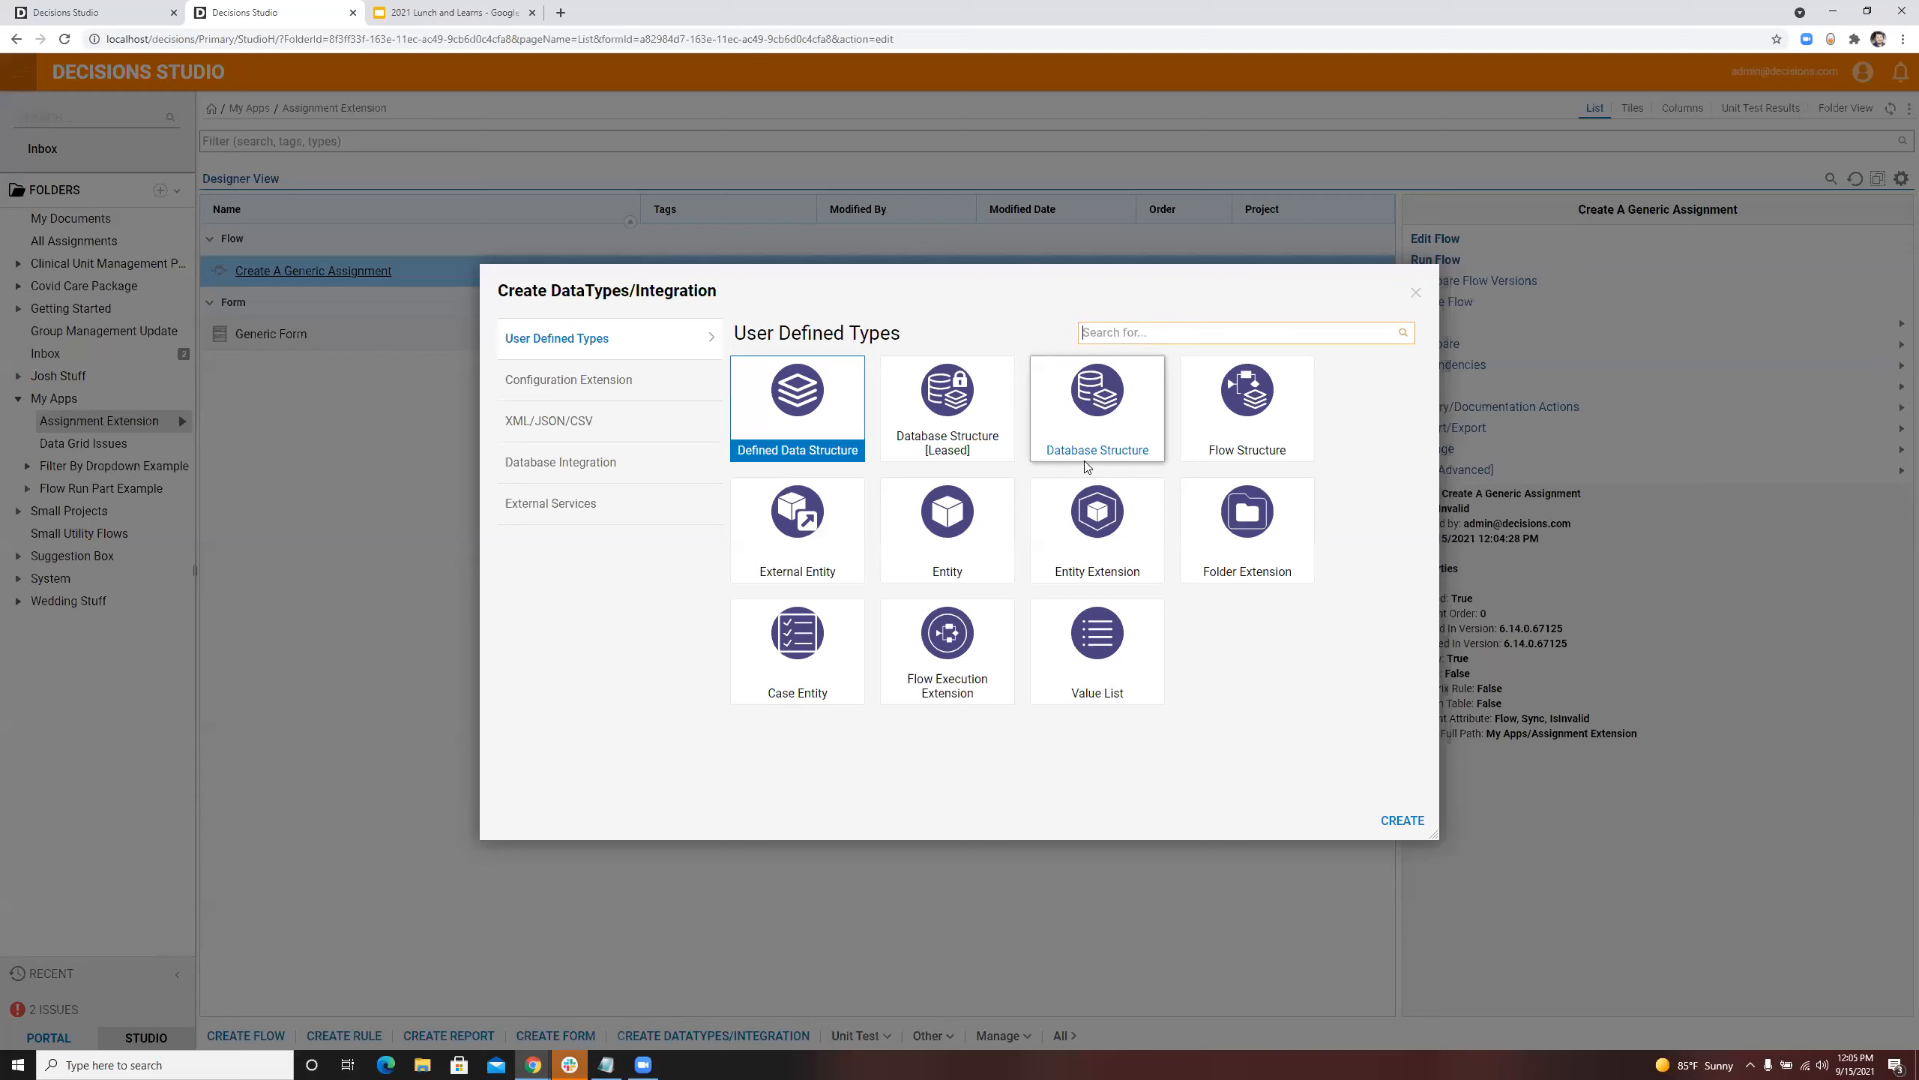
left_click(1095, 424)
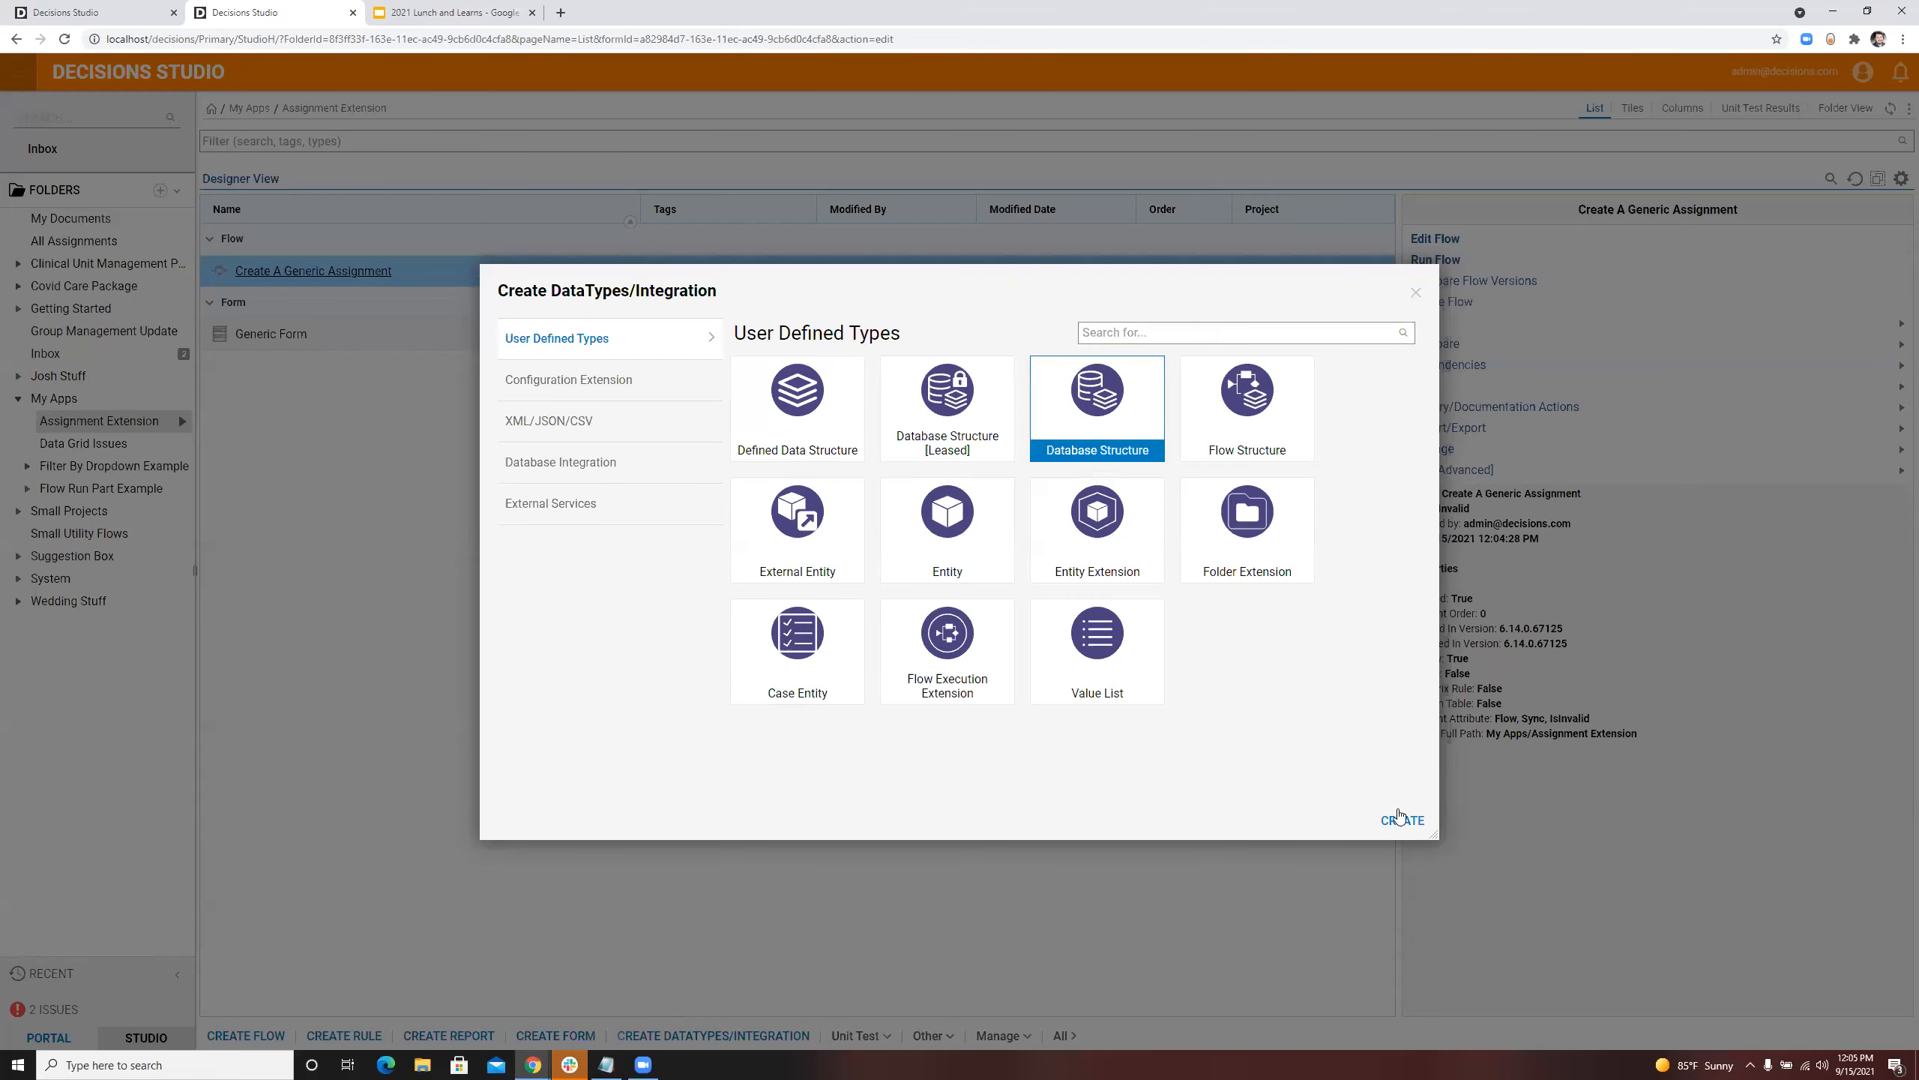
left_click(1401, 820)
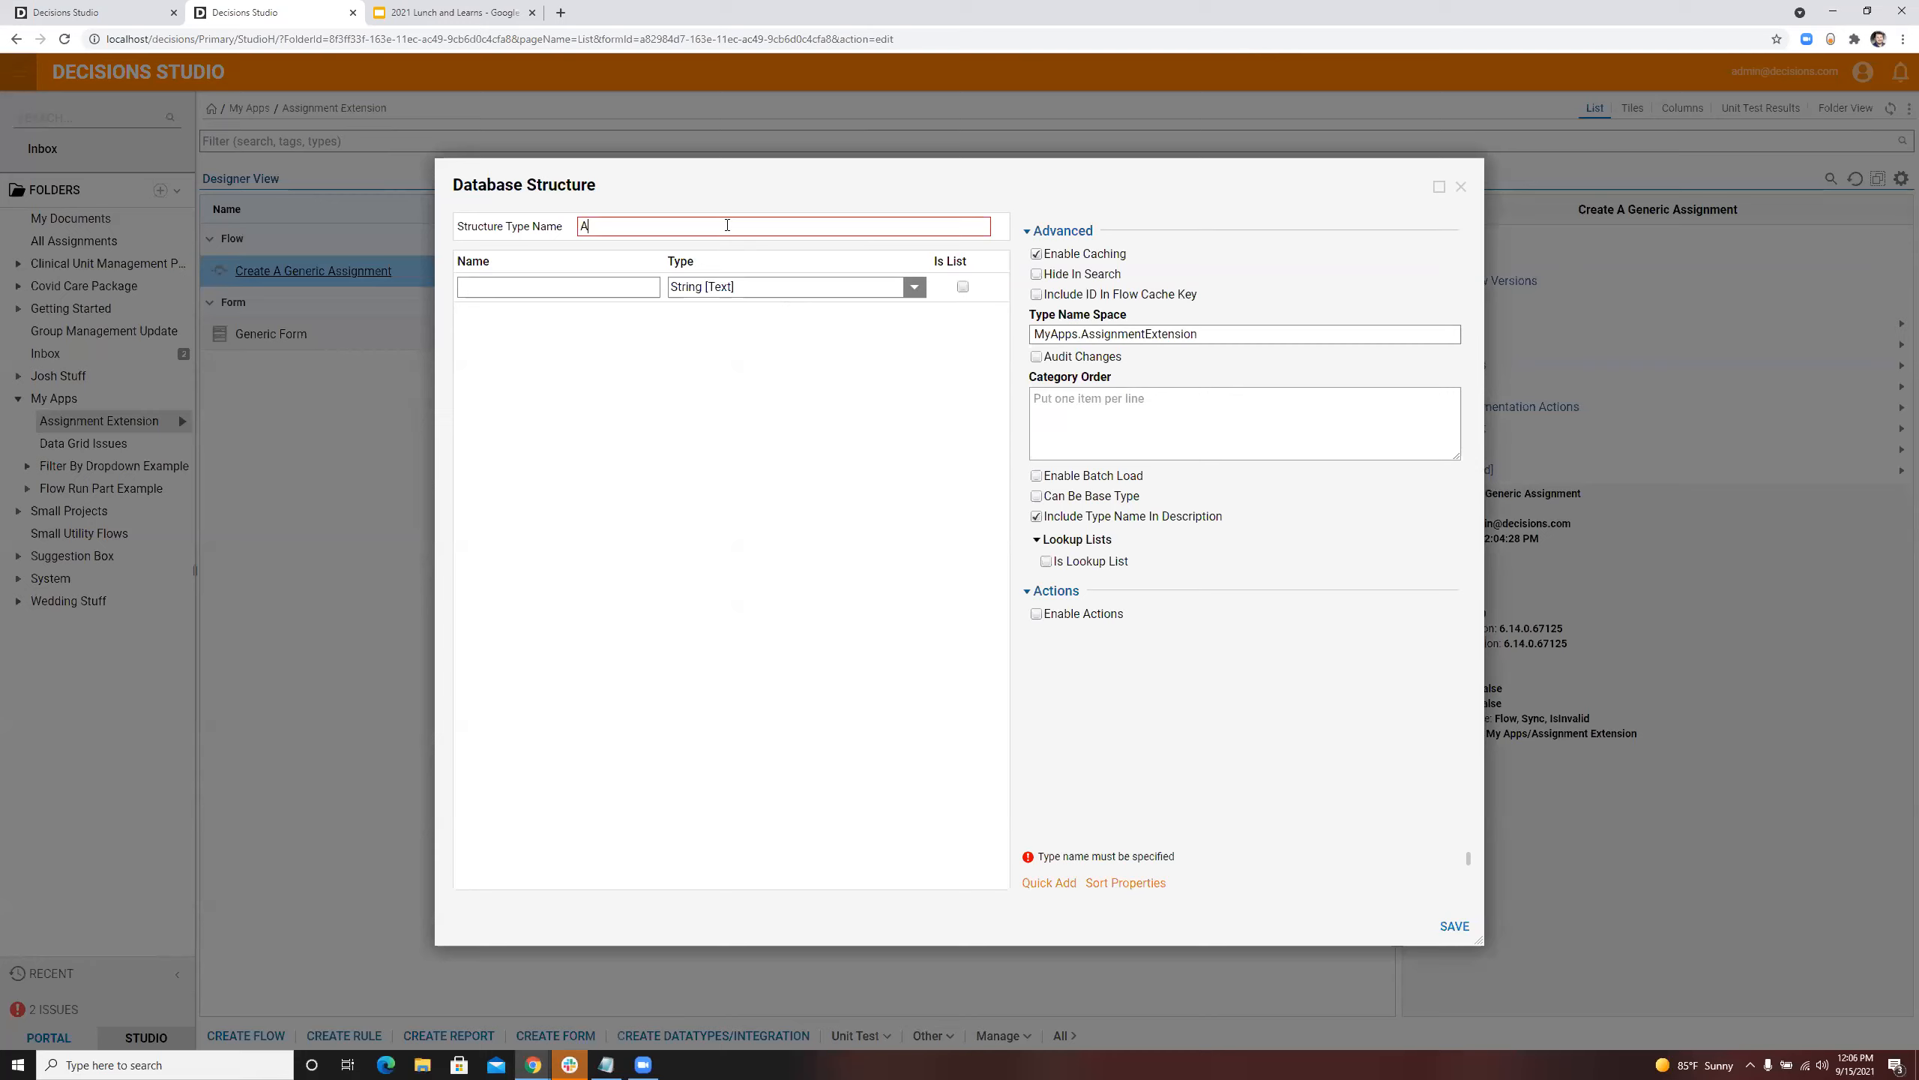
type("AccountExtension")
Step: Add a String field ClaimID and a Decimal field TotalAmount to the database structure
left_click(593, 288)
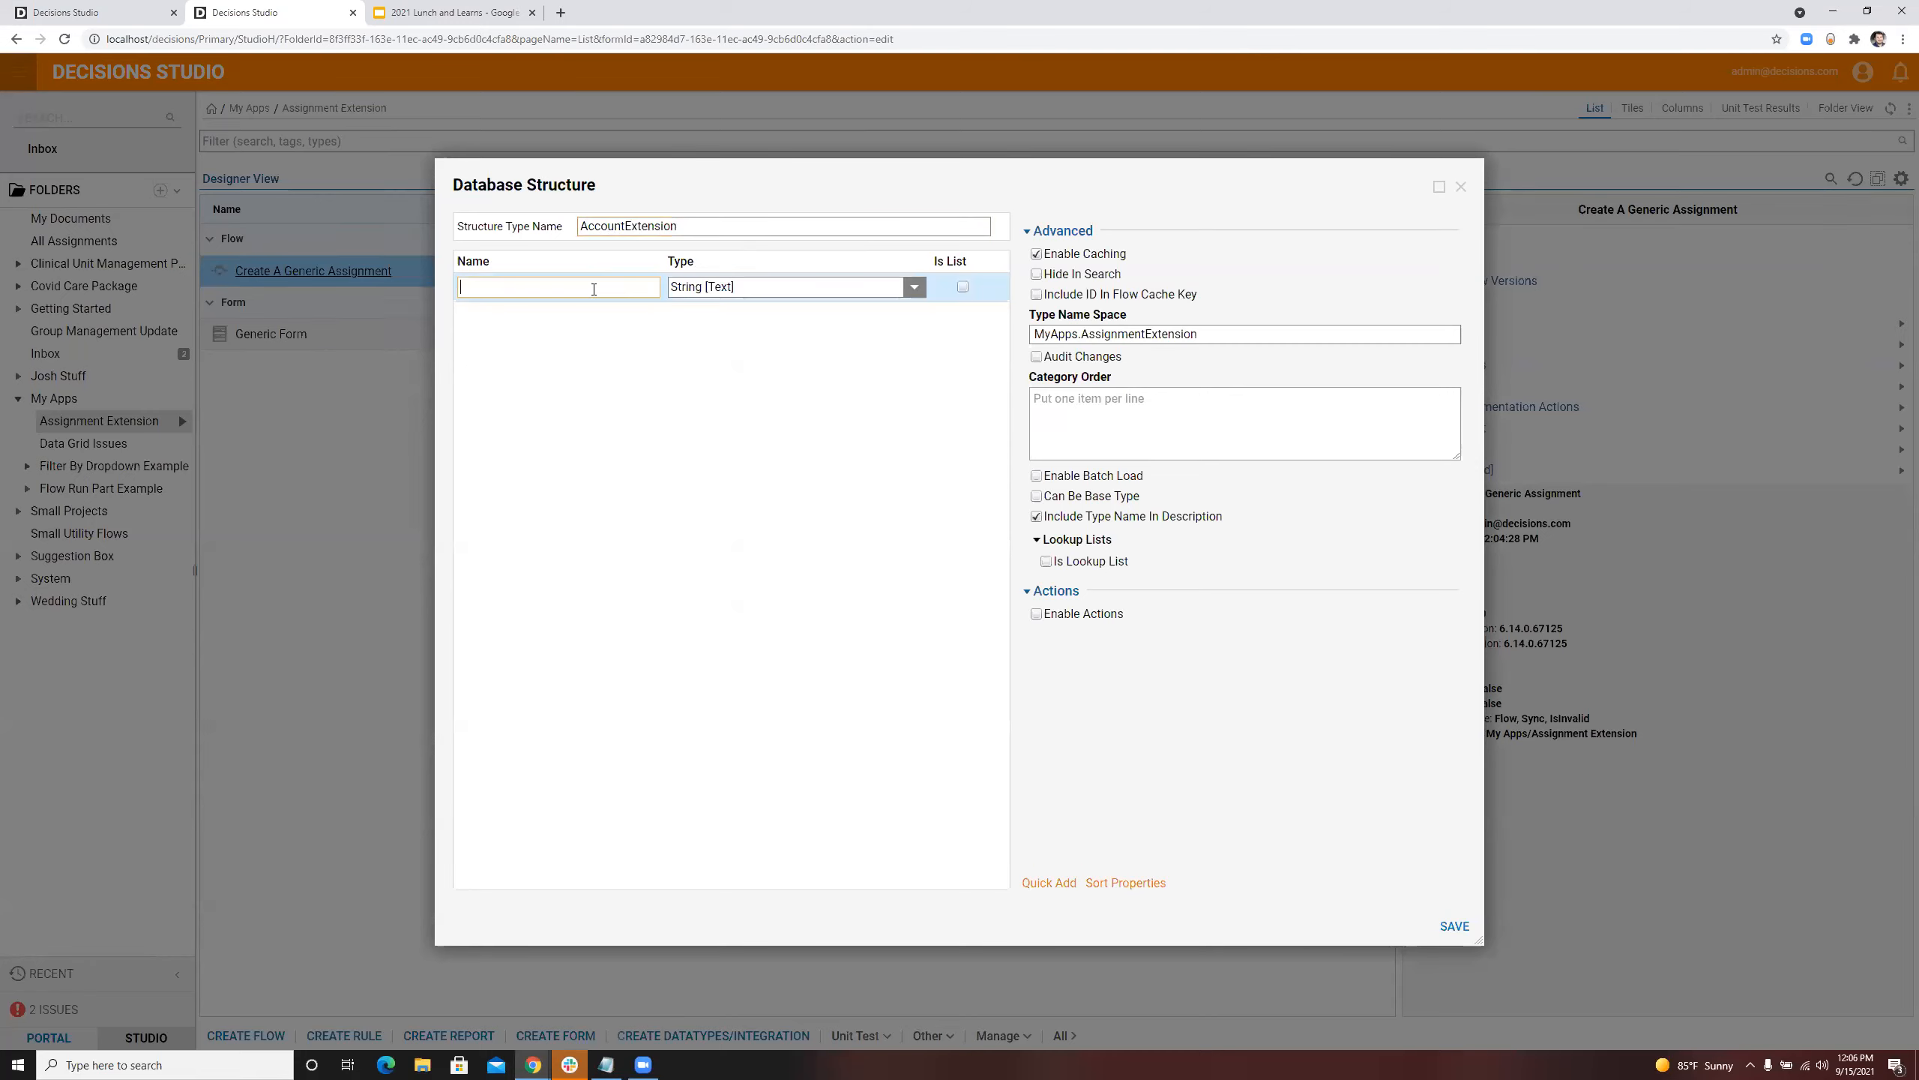
type("ClaimID")
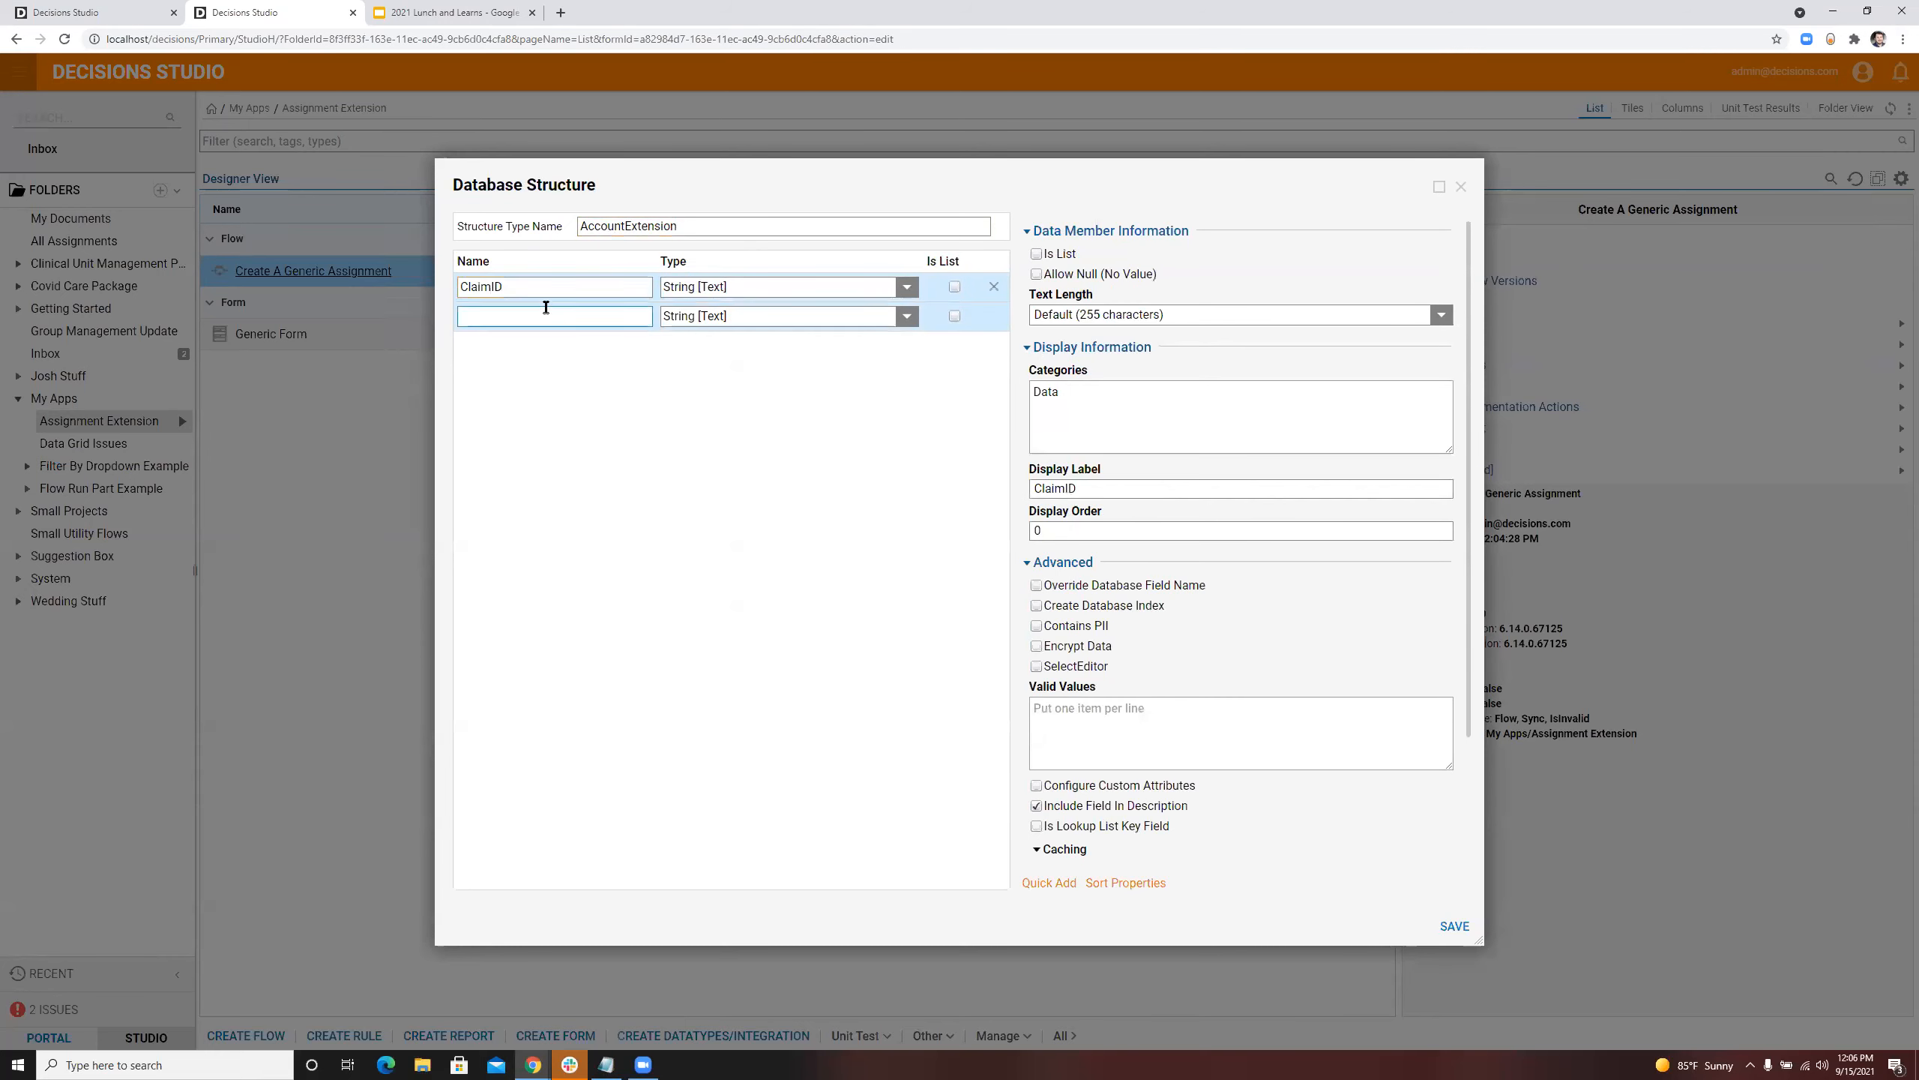
left_click(543, 315)
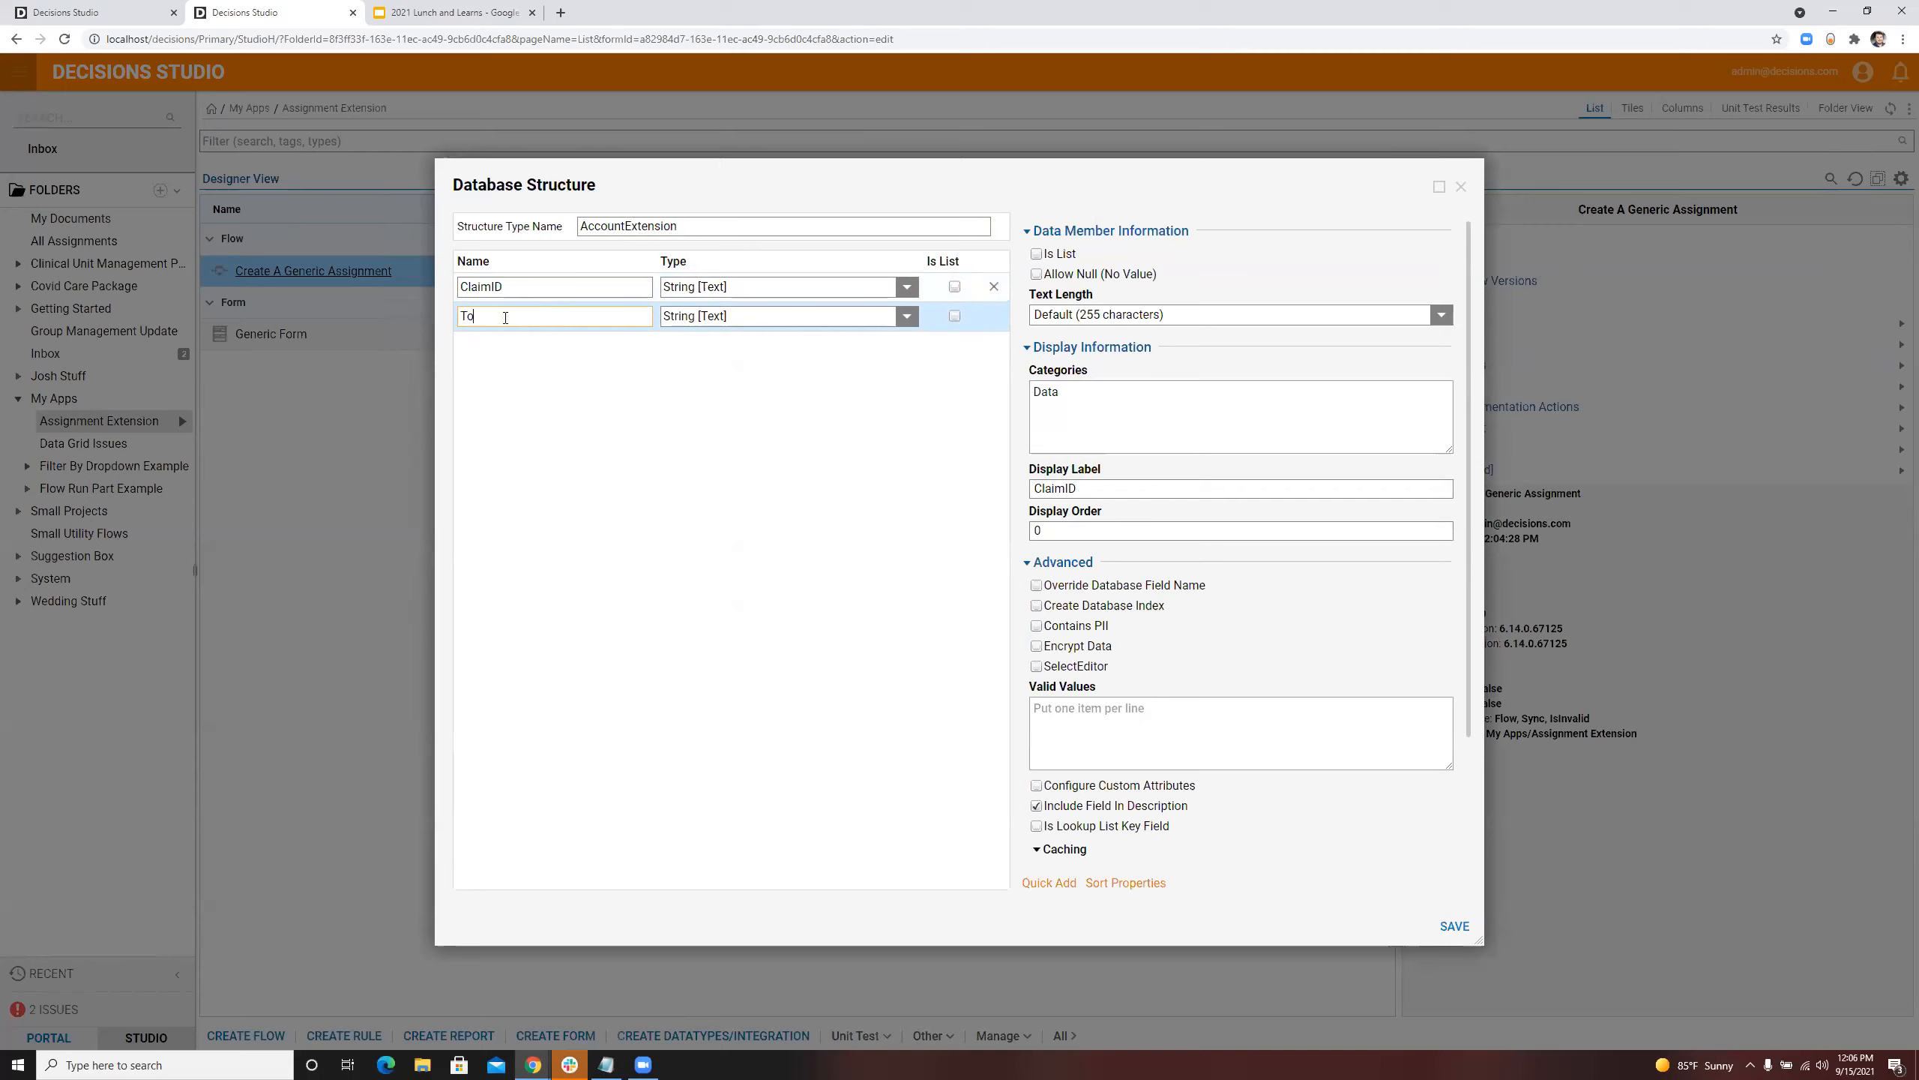
type("ount")
left_click(906, 316)
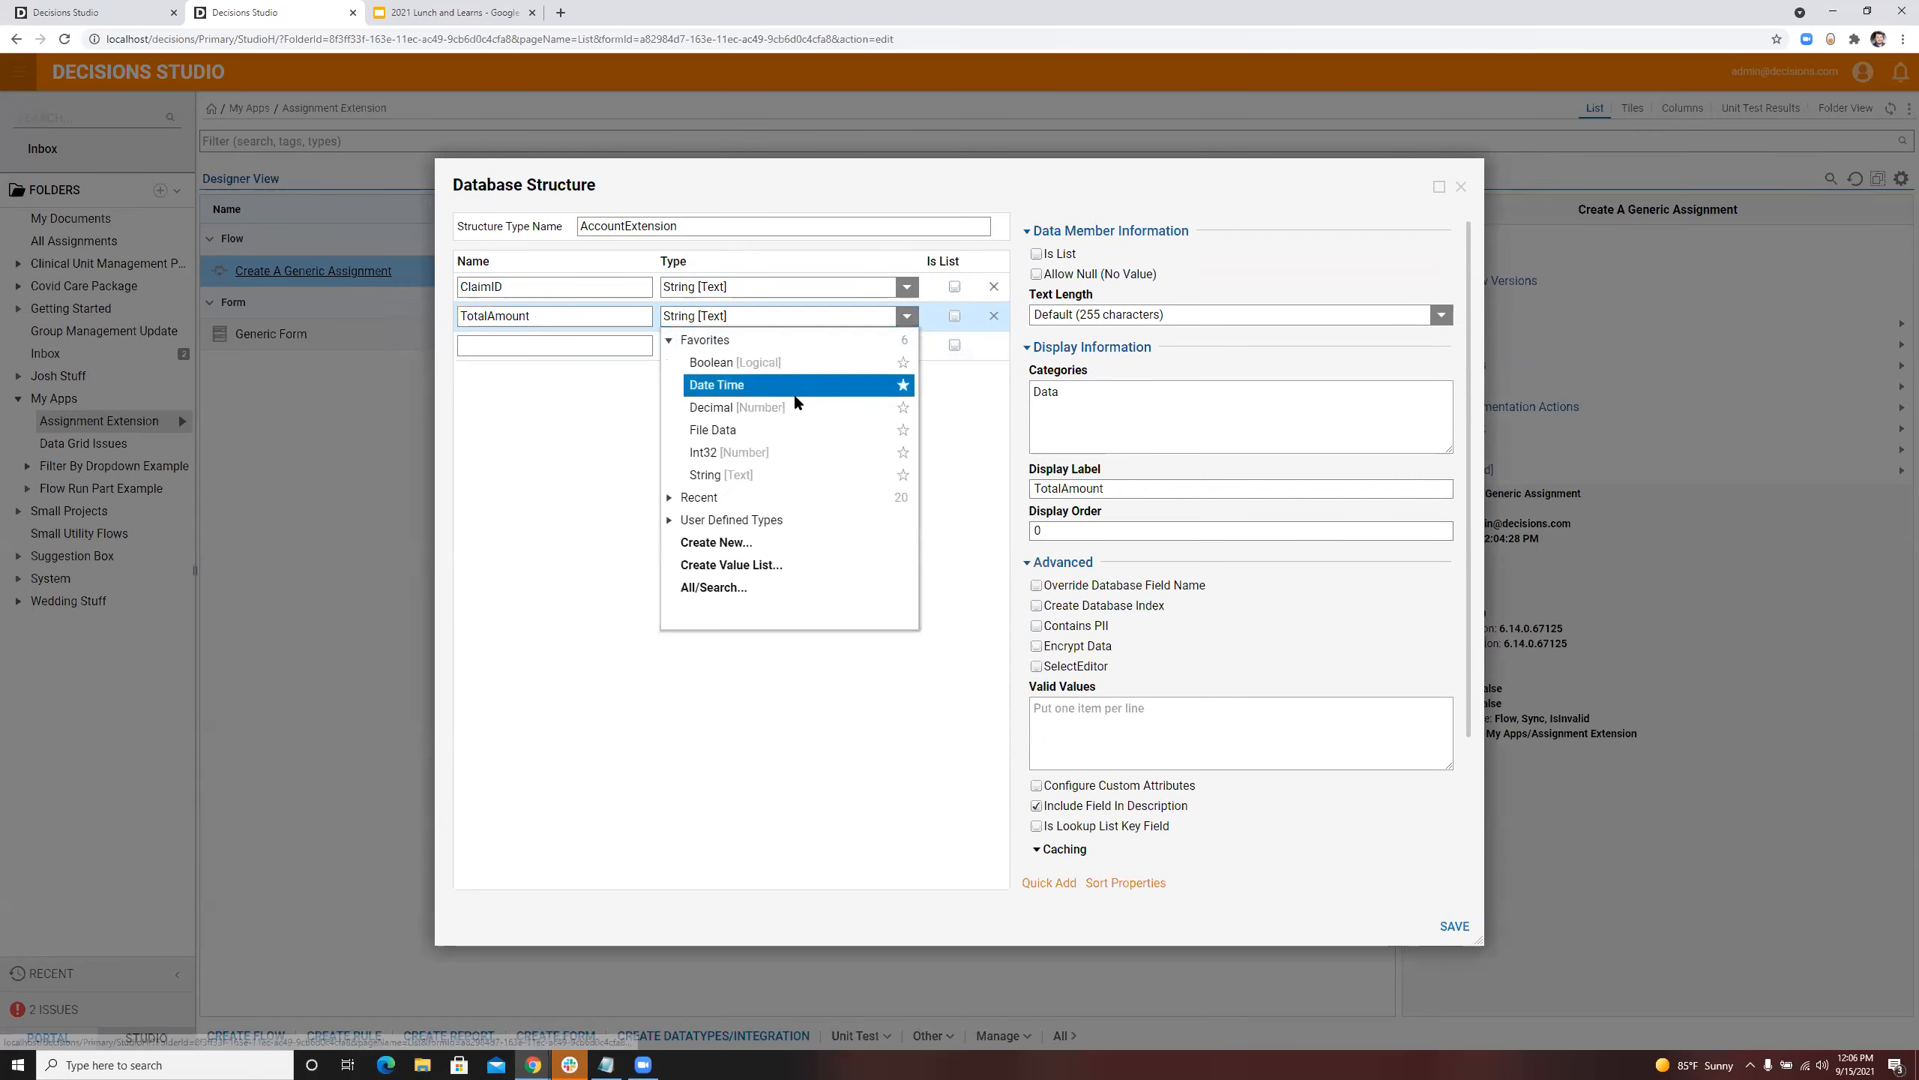
left_click(799, 407)
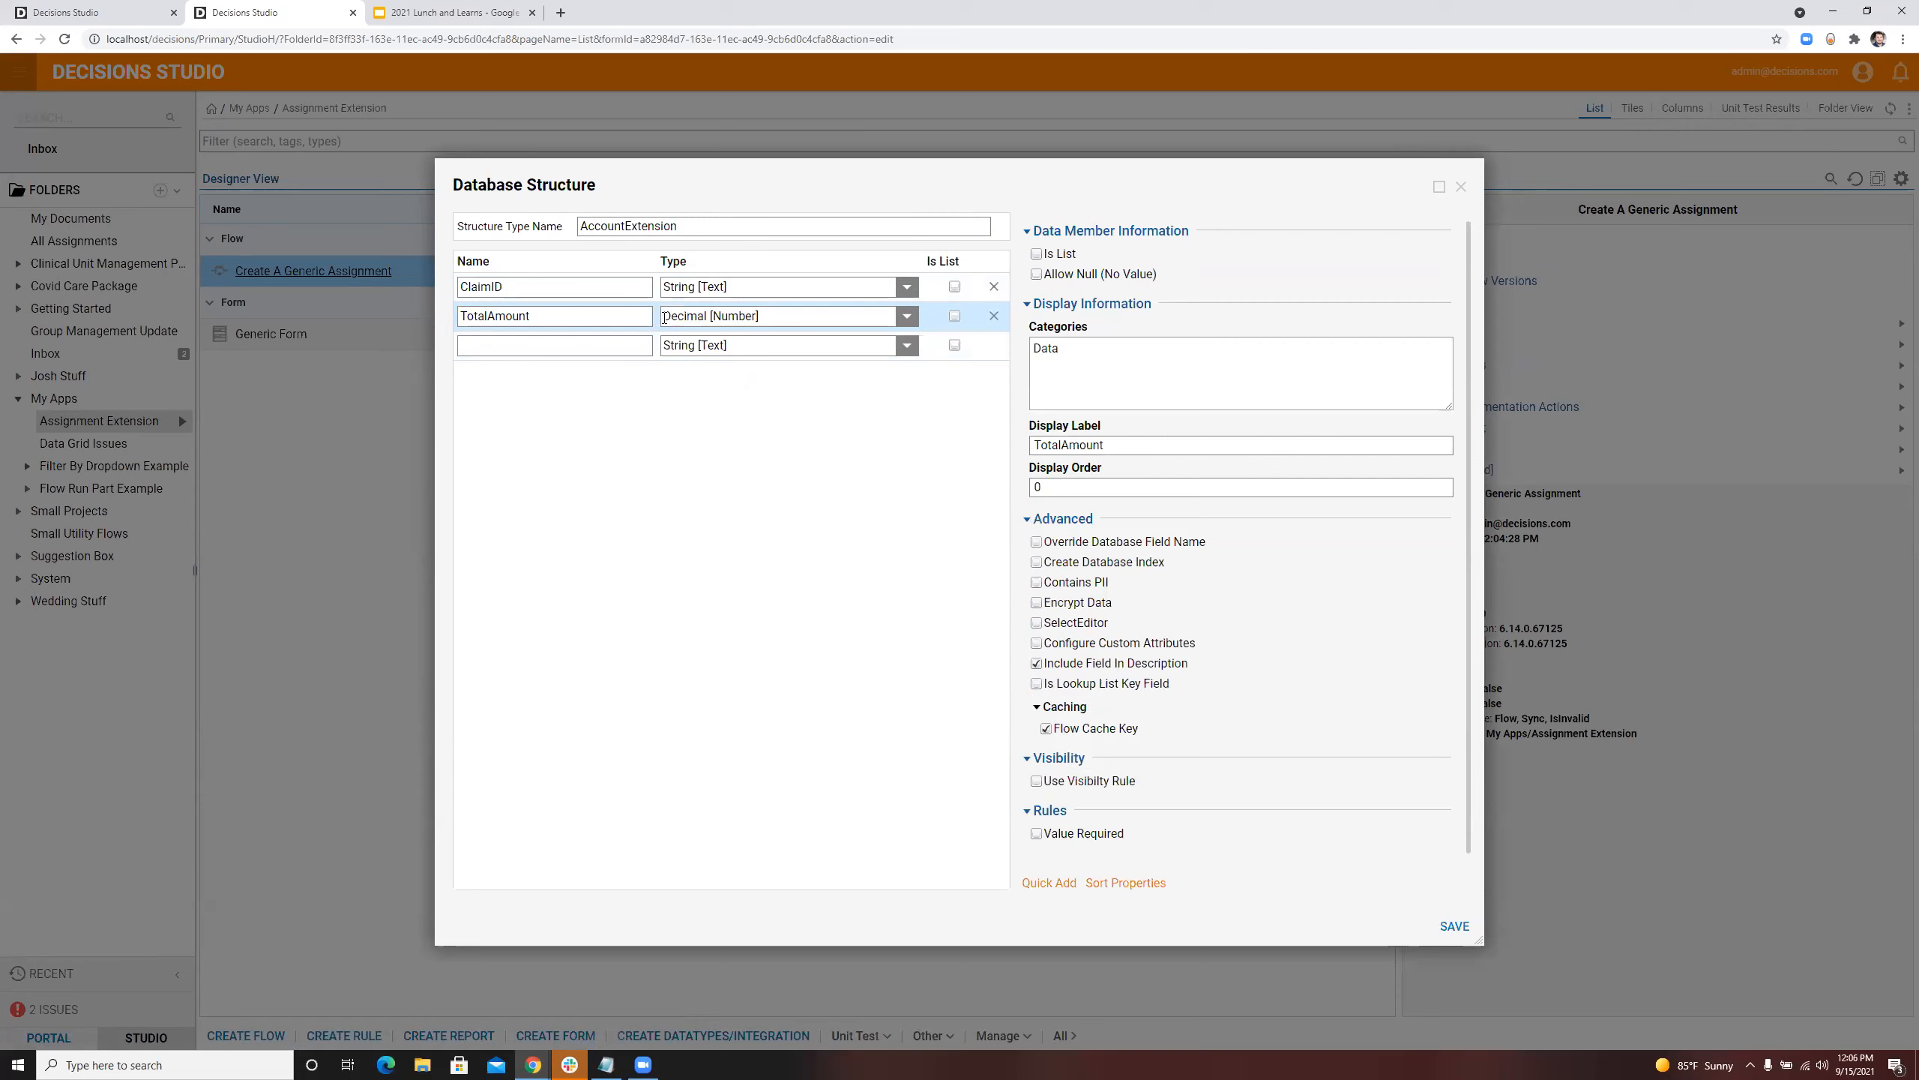
Step: Rename the structure type to AssignmentExtension
left_click(617, 343)
type("Acc")
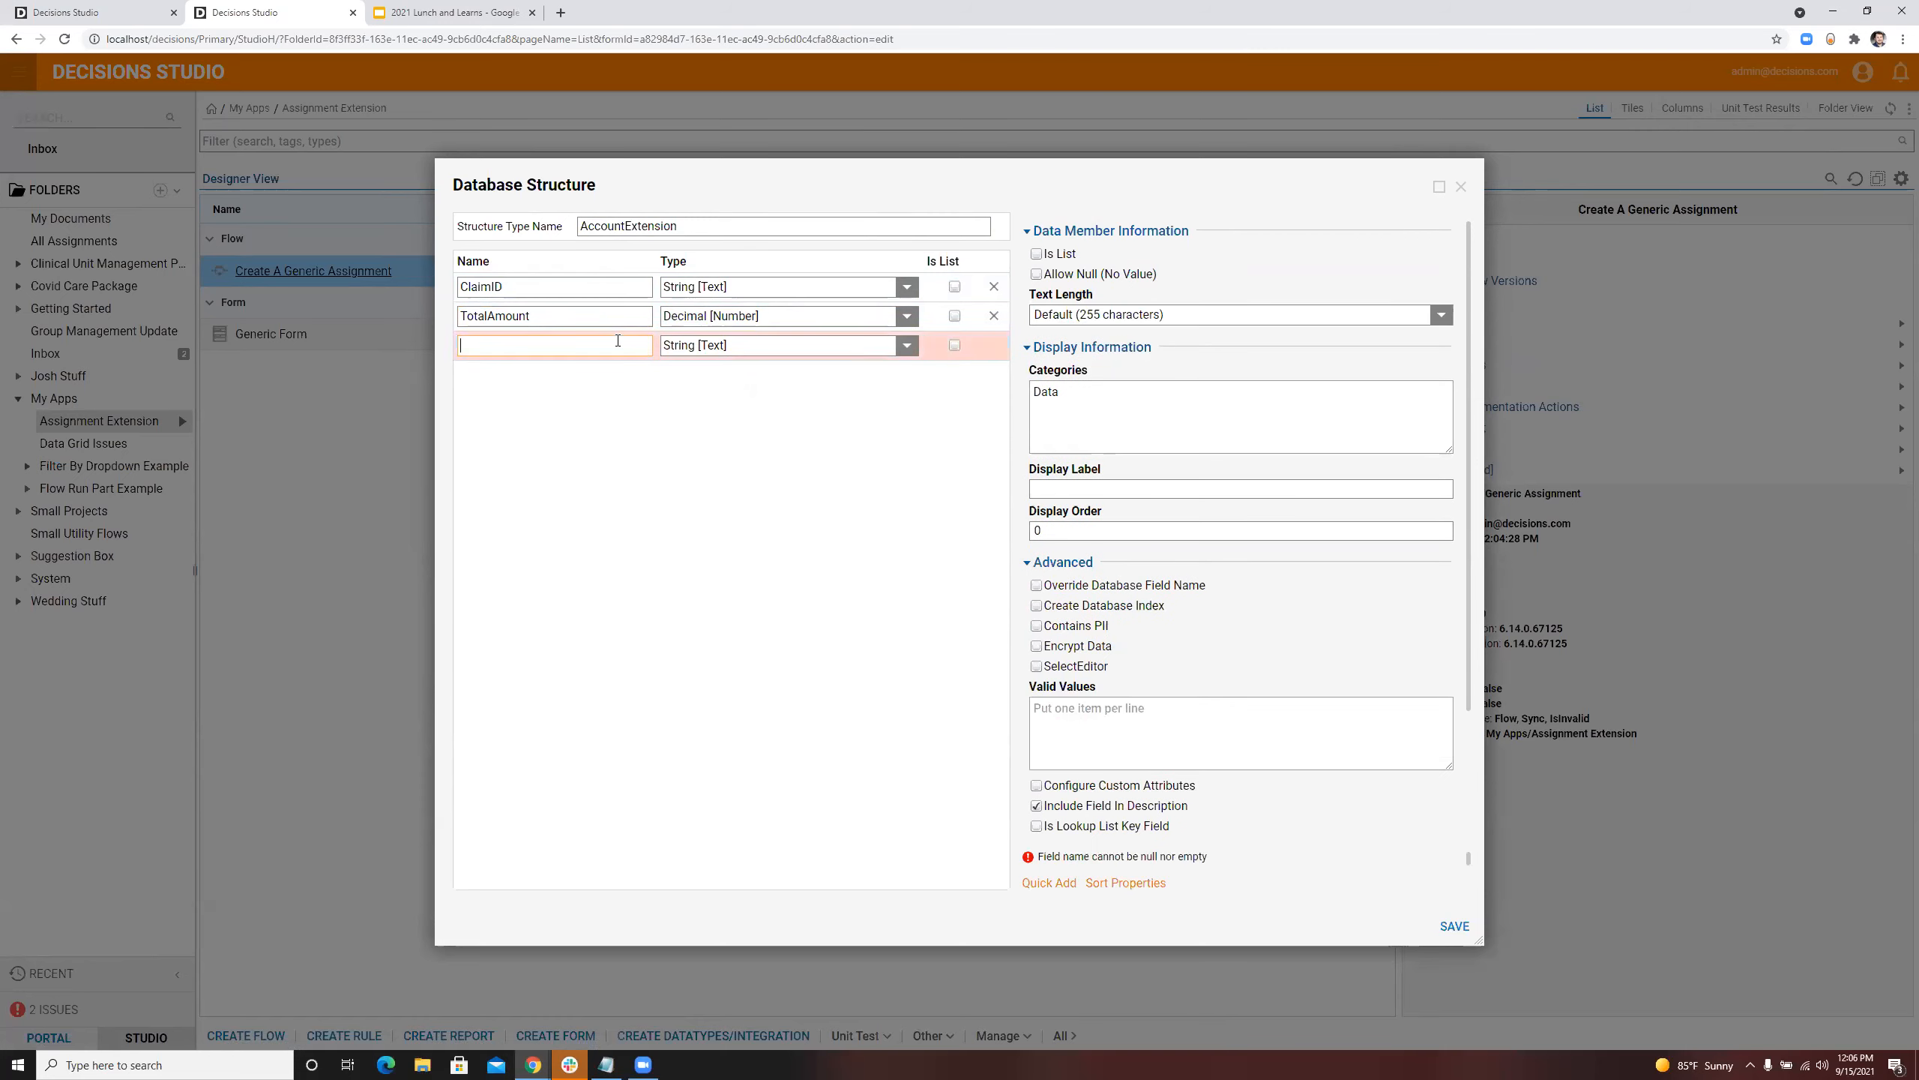
left_click(625, 221)
left_click_drag(625, 220, 588, 217)
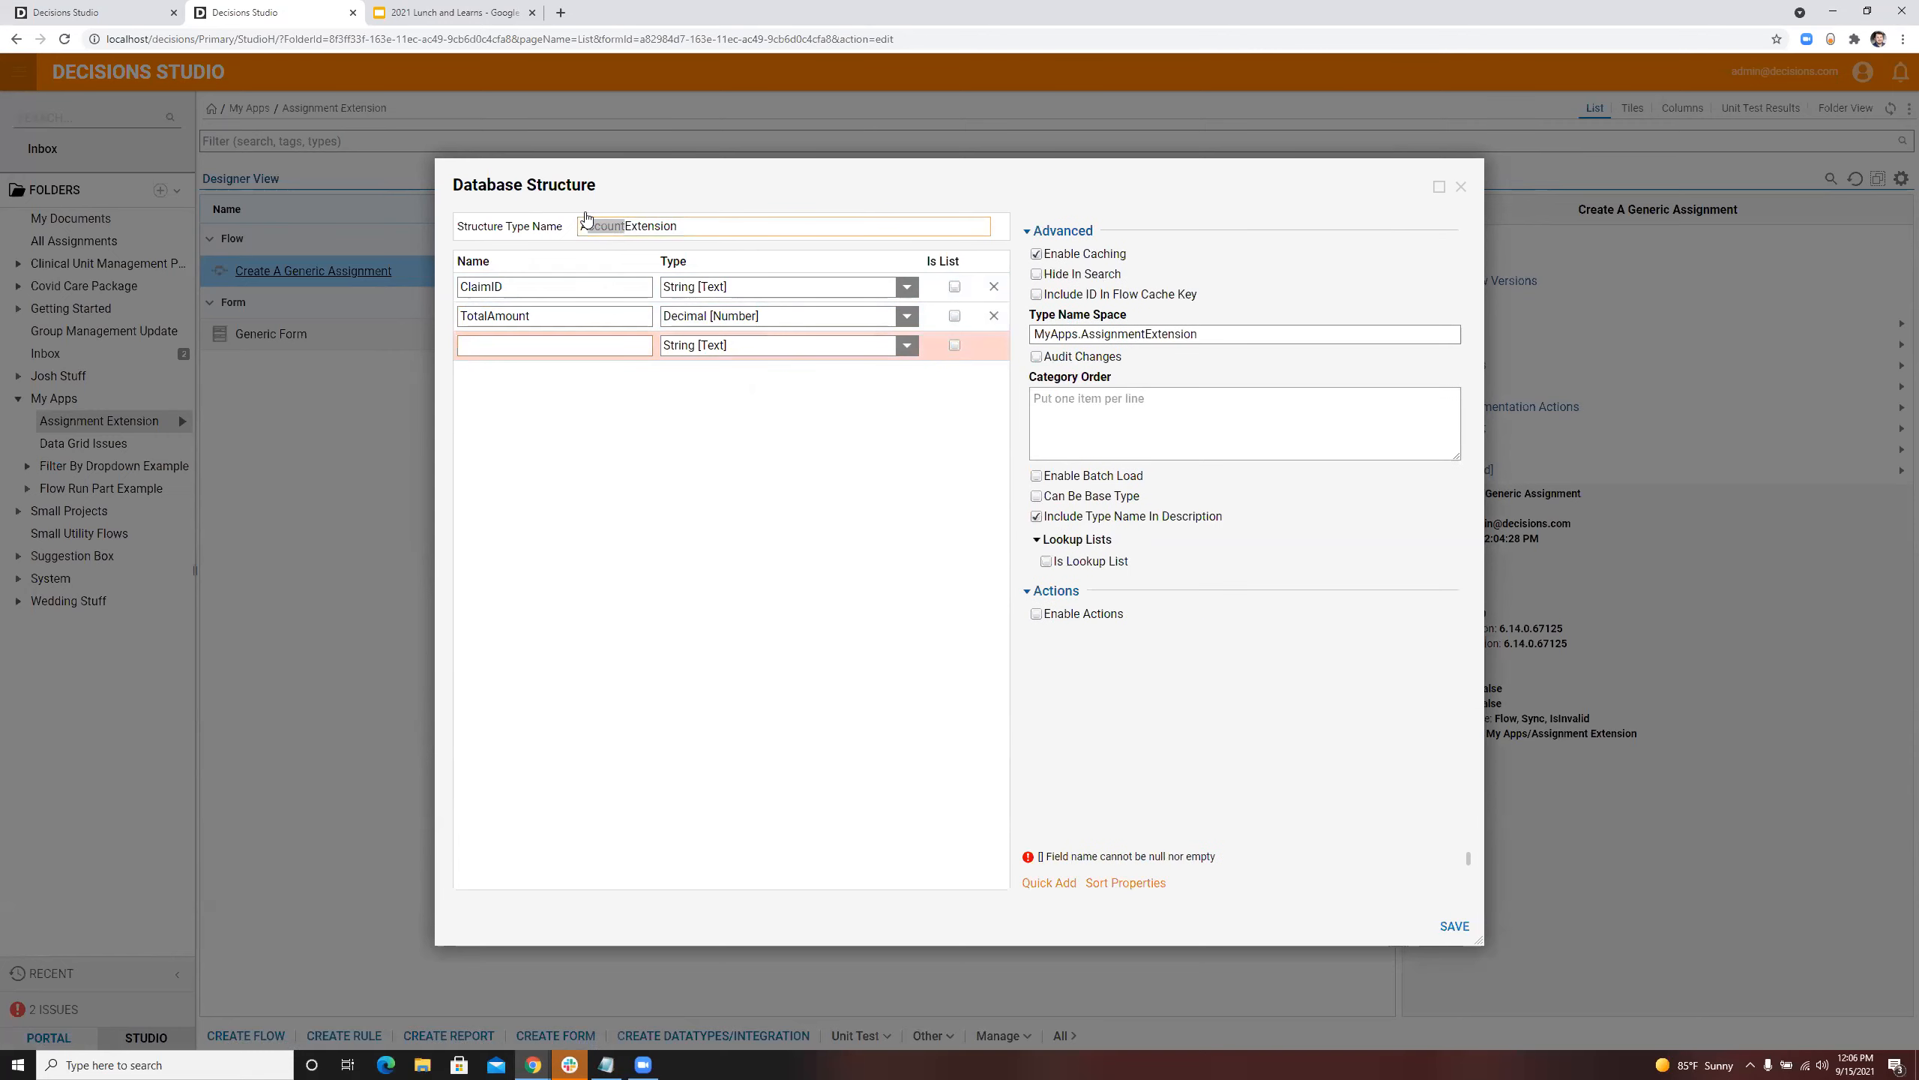
type("s")
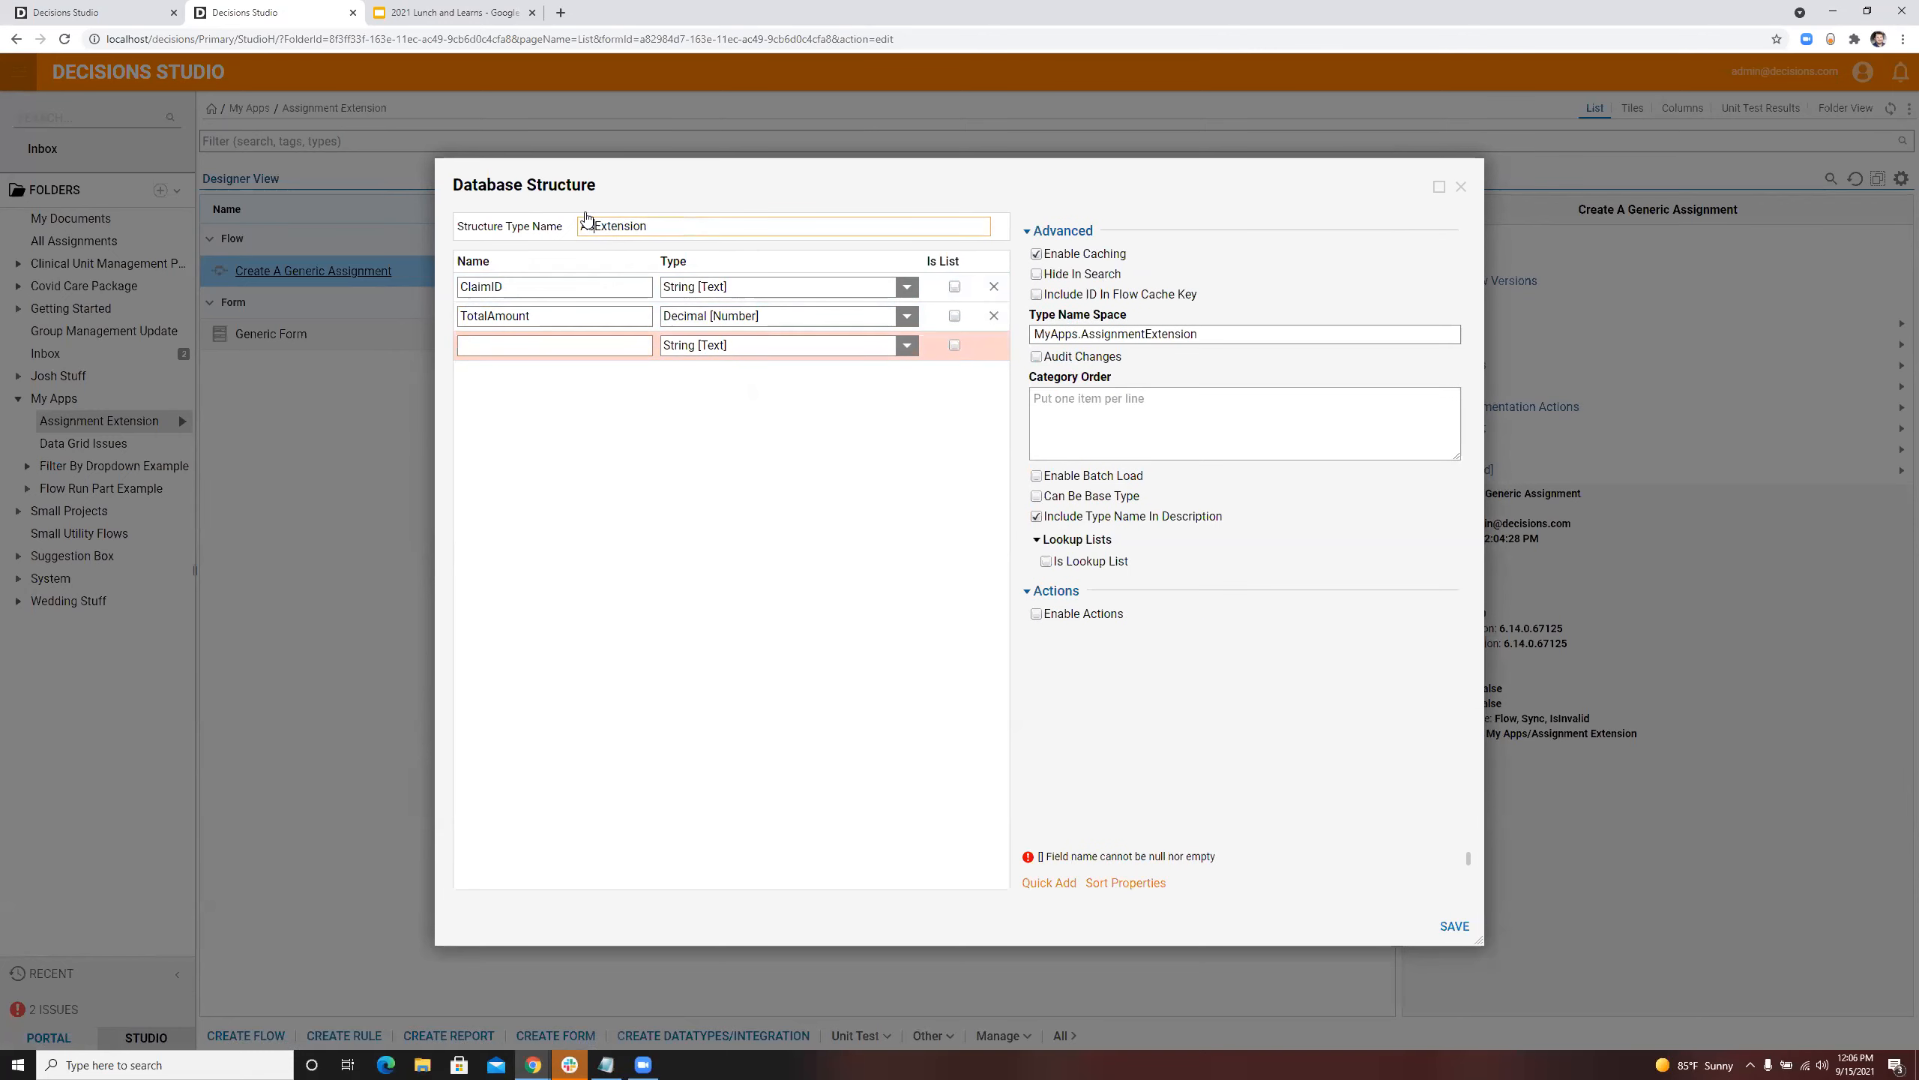
type("signment")
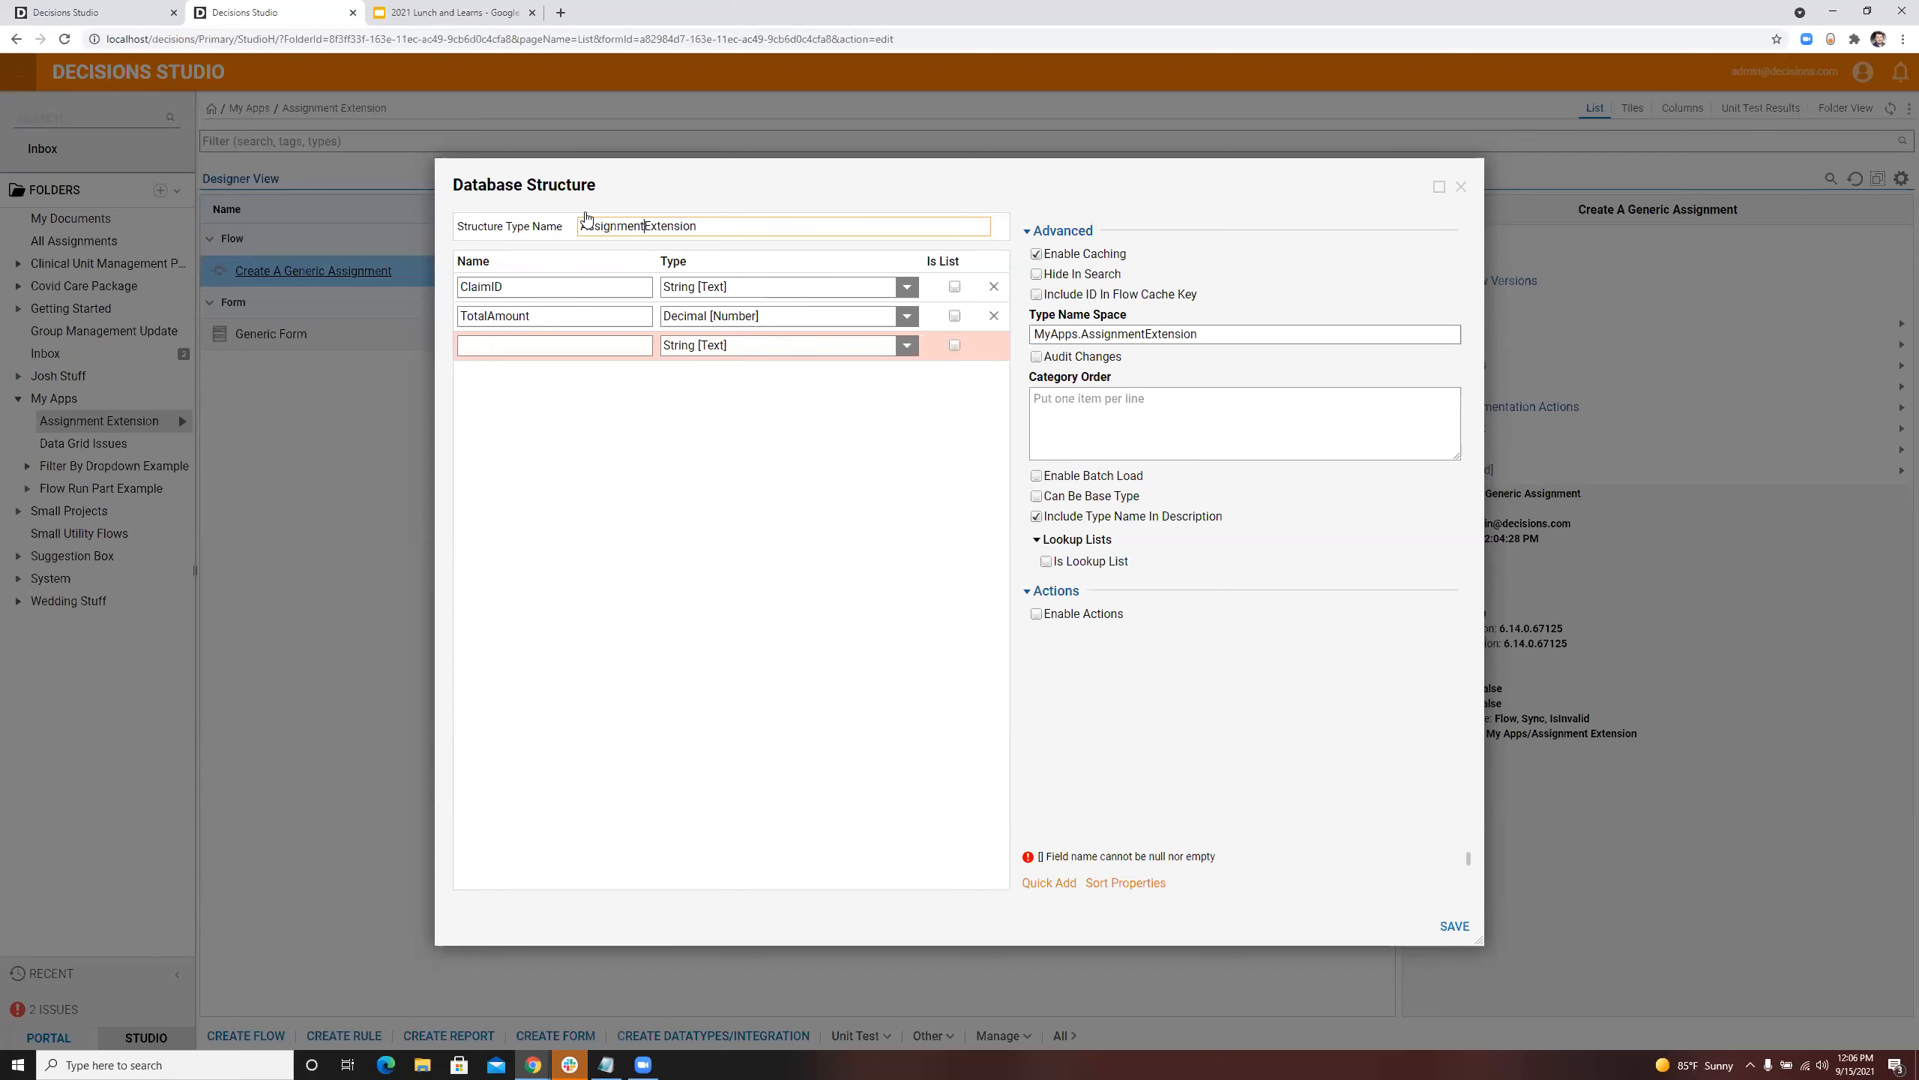
Step: Add a third String field named AssignmentID to the structure
left_click(579, 344)
type("AssignmentID")
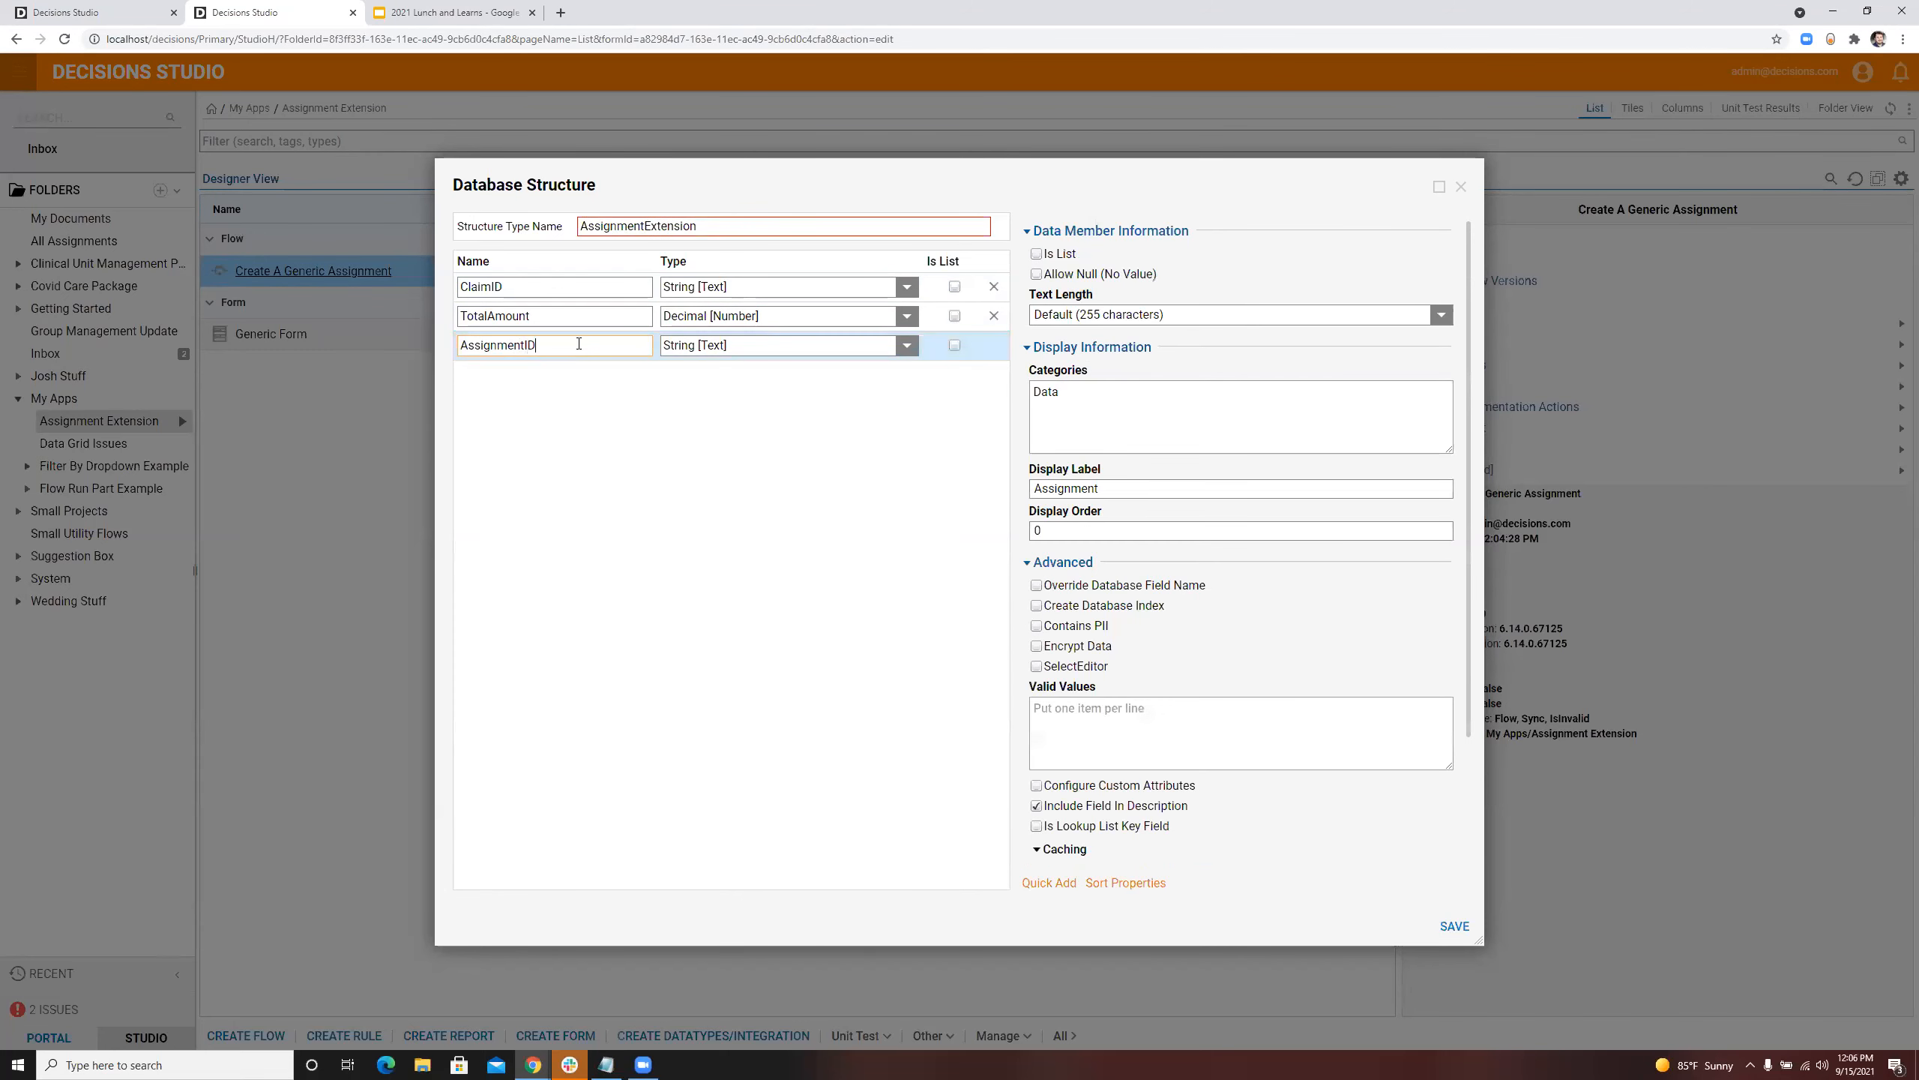
left_click(591, 422)
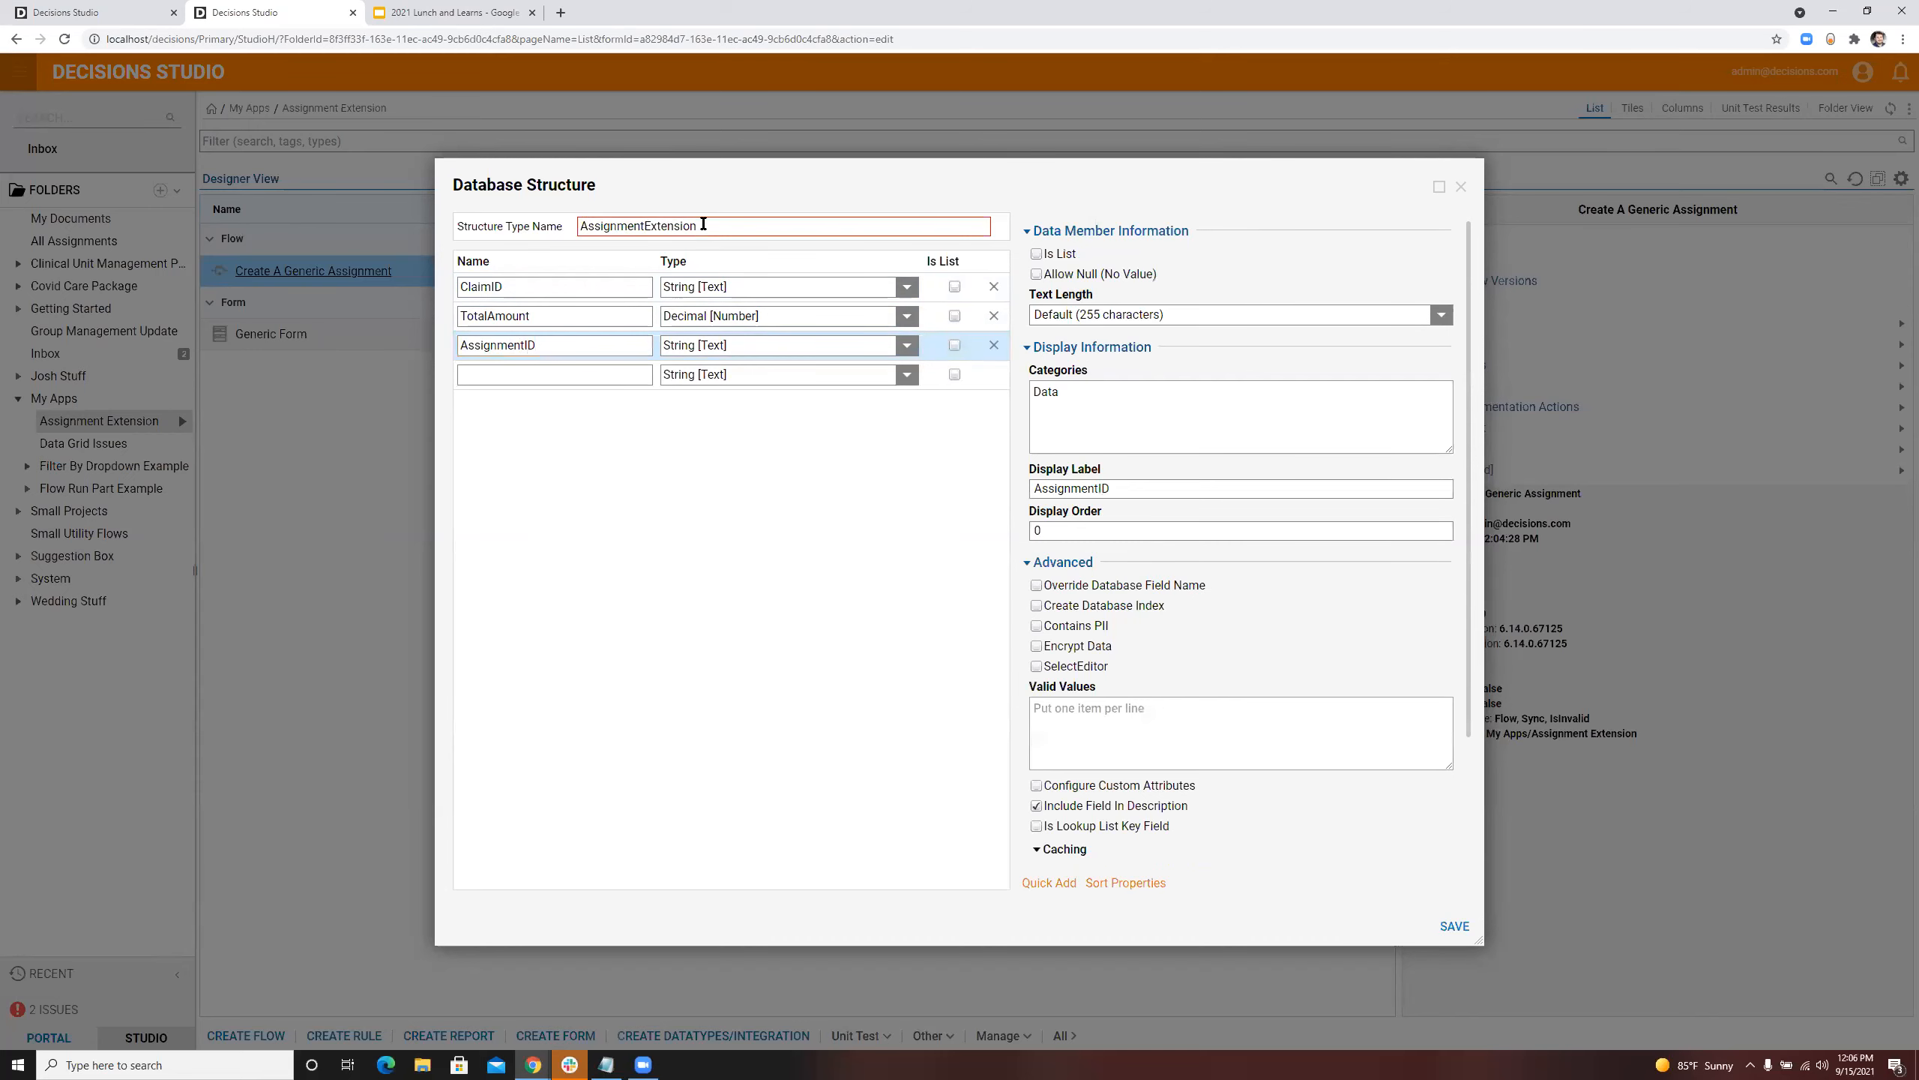
Step: Try to save the structure, and shorten its type name space to AssignmentExtension
left_click(653, 227)
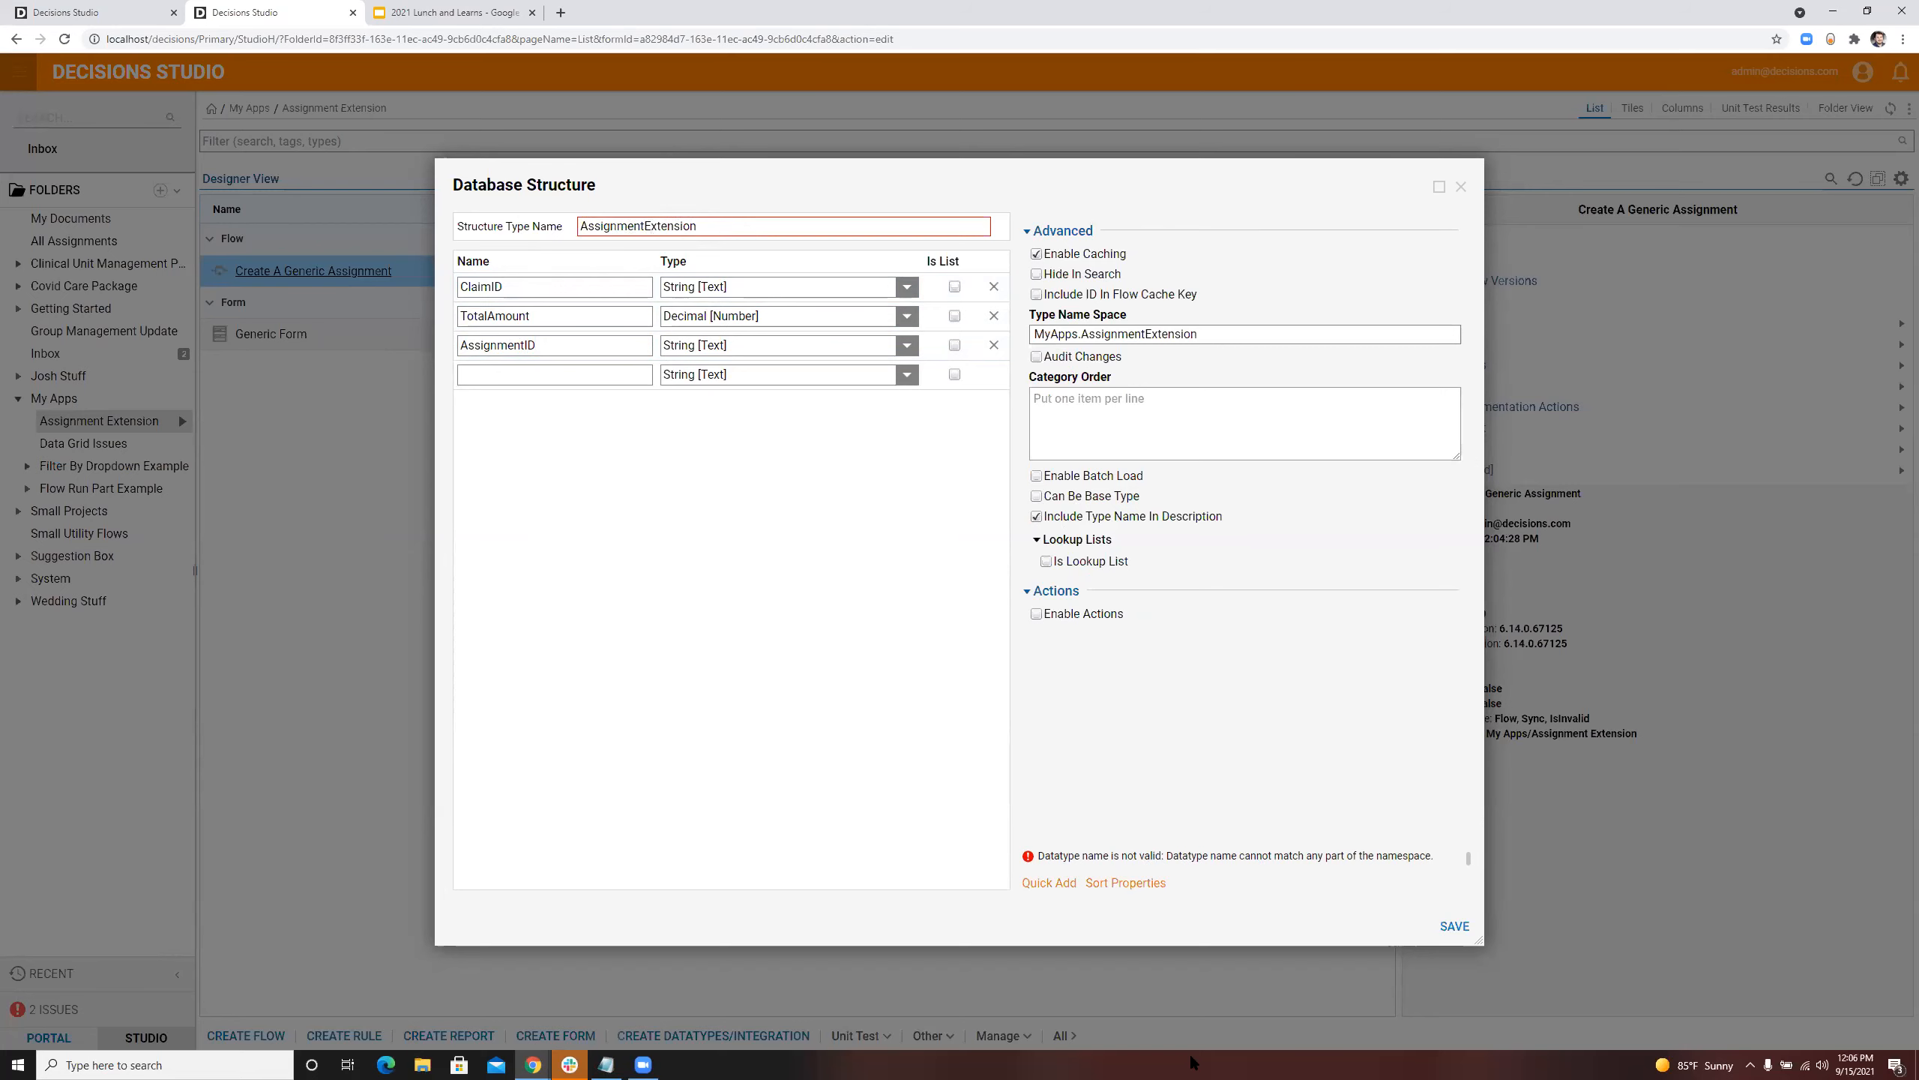
left_click(1449, 934)
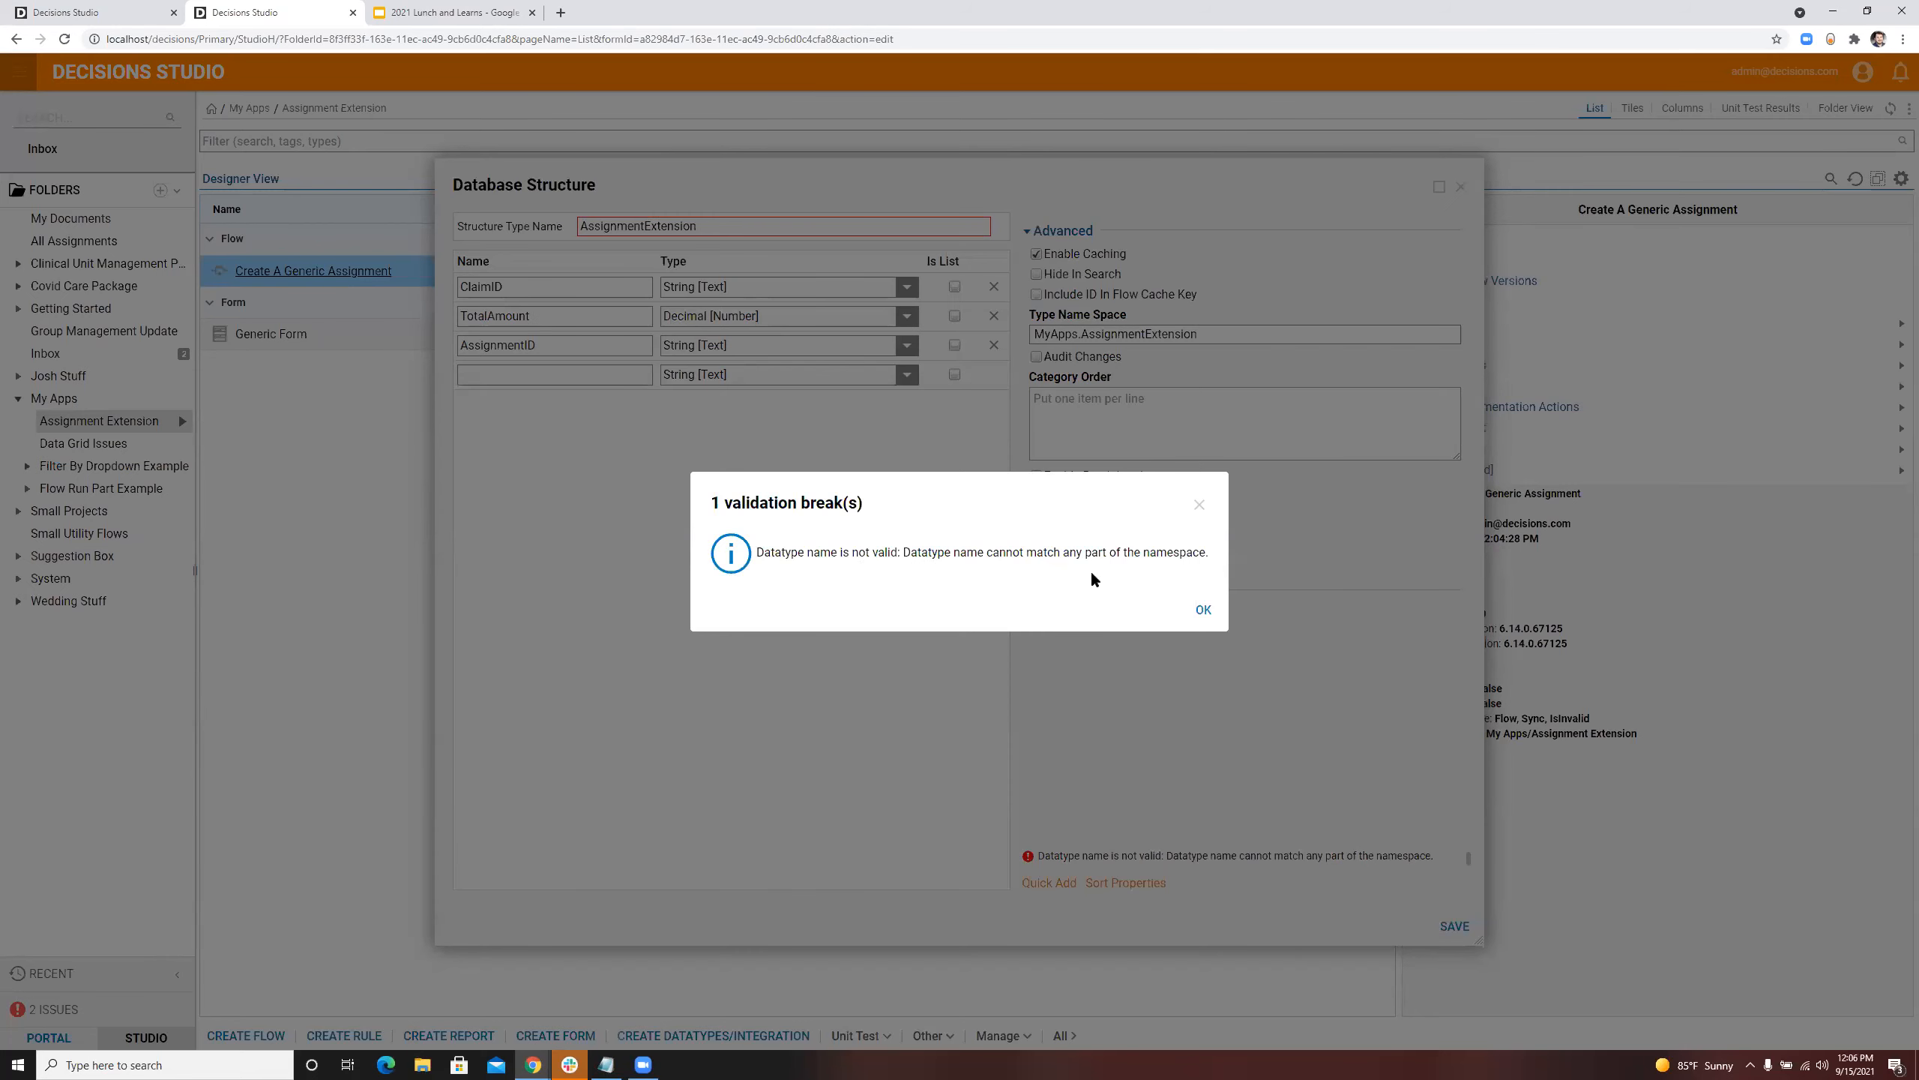
left_click(1203, 610)
left_click(1210, 327)
left_click_drag(1084, 335, 905, 315)
key("BackSpace")
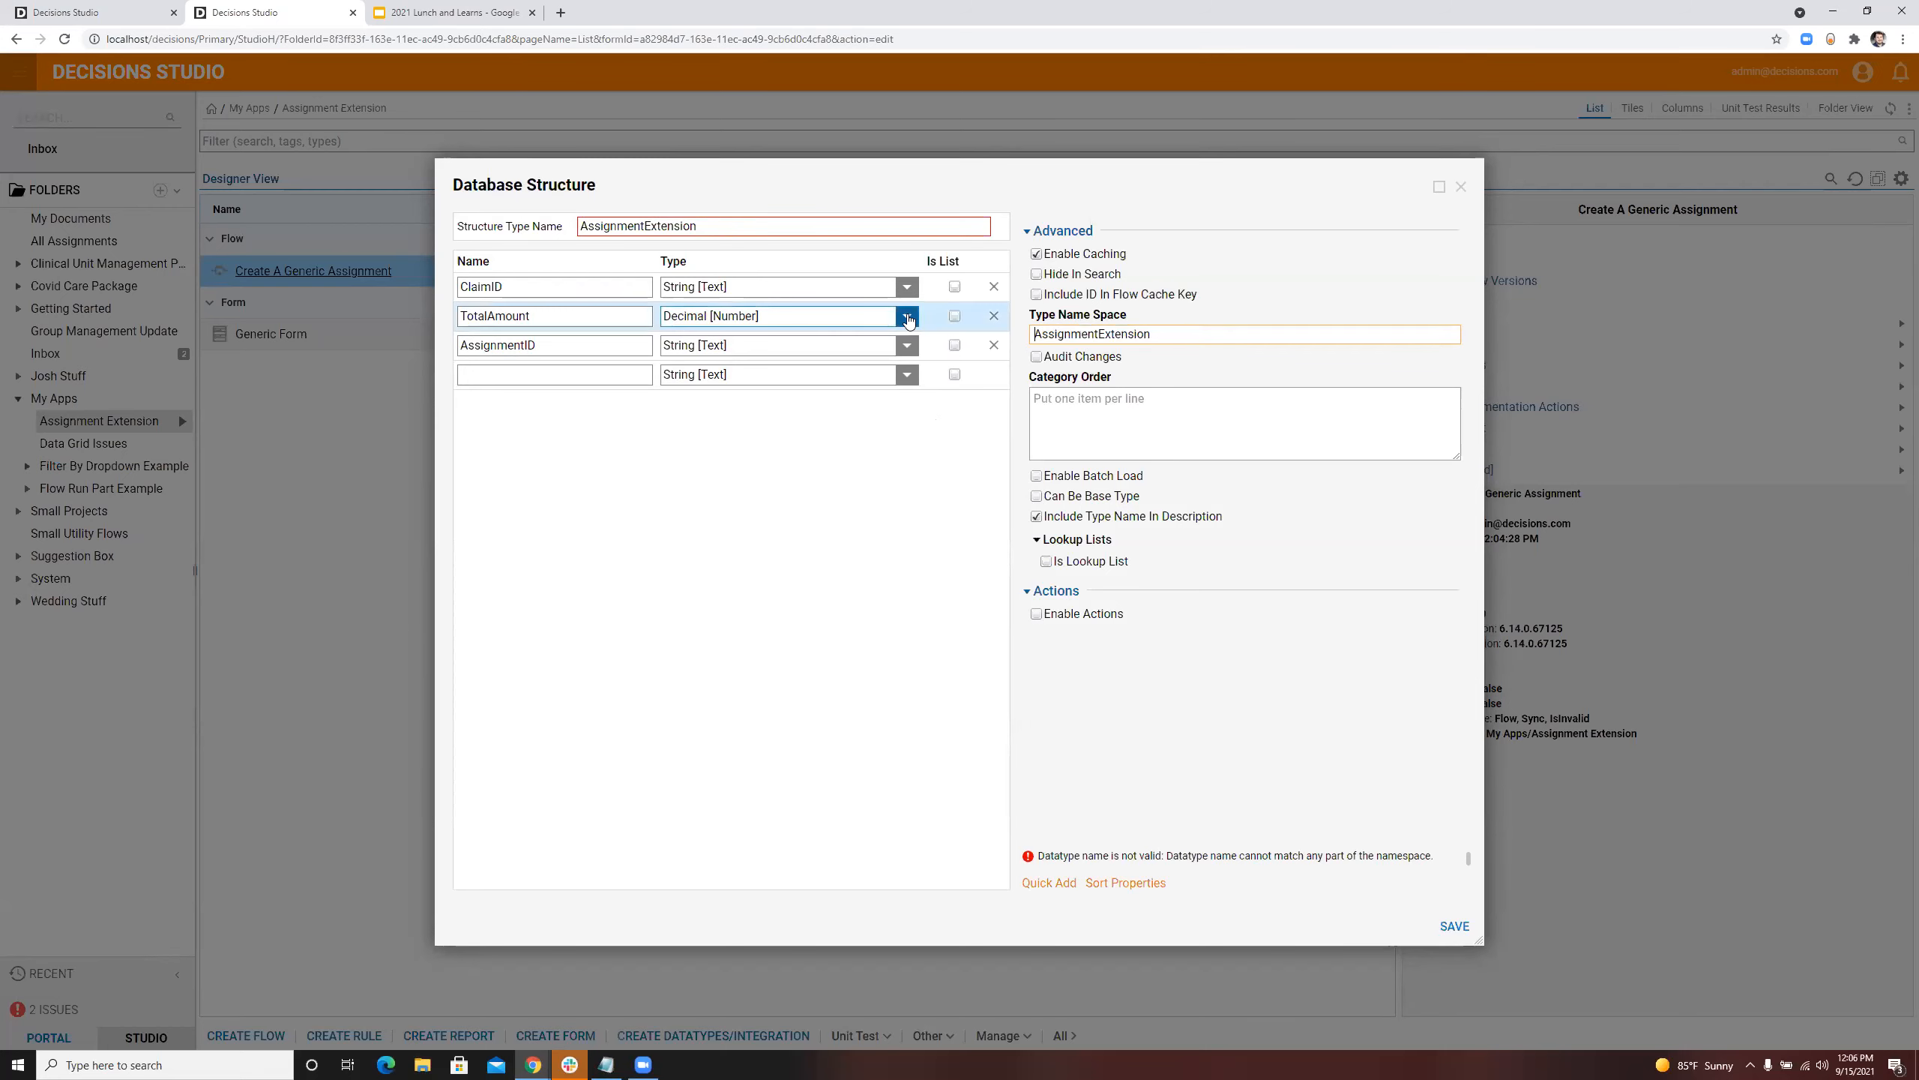
left_click(915, 659)
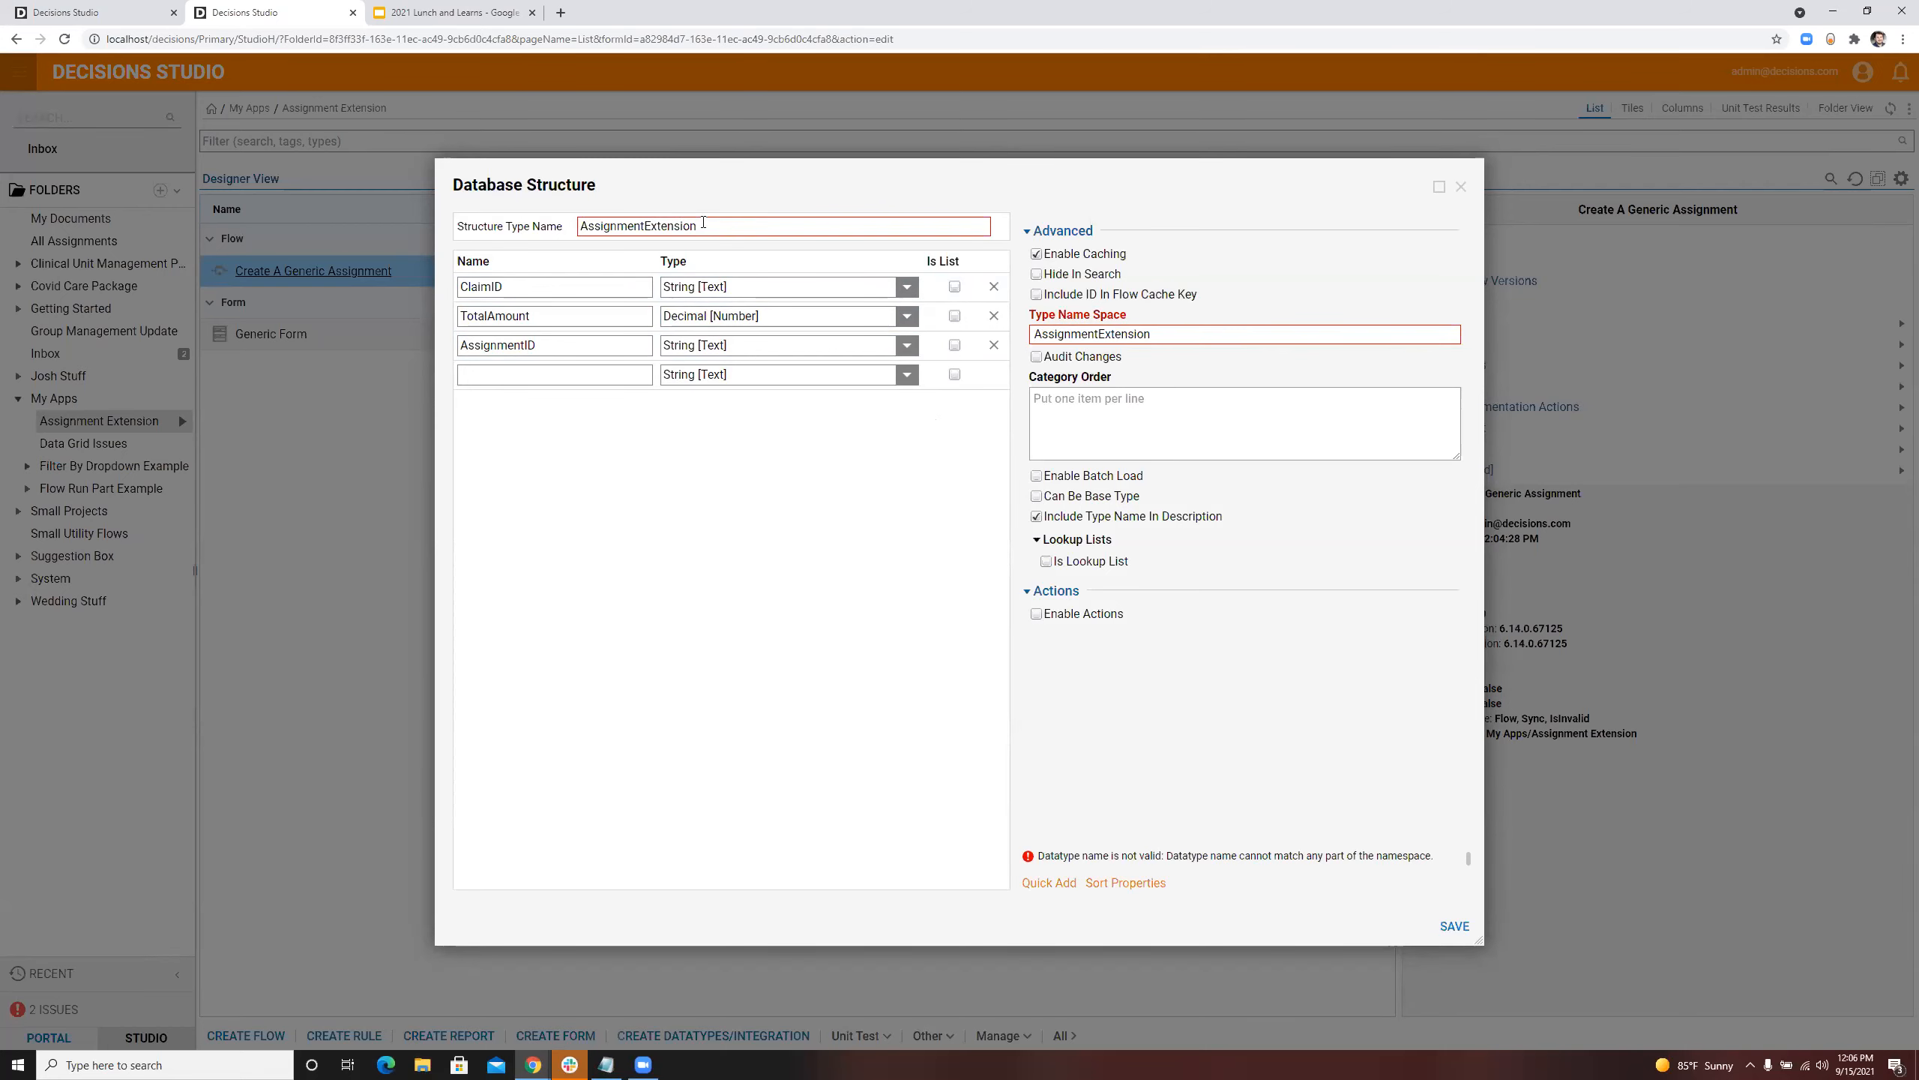
Step: Rename the structure type to AssignmentExtensionStructure and save it
left_click(702, 225)
type("Structu")
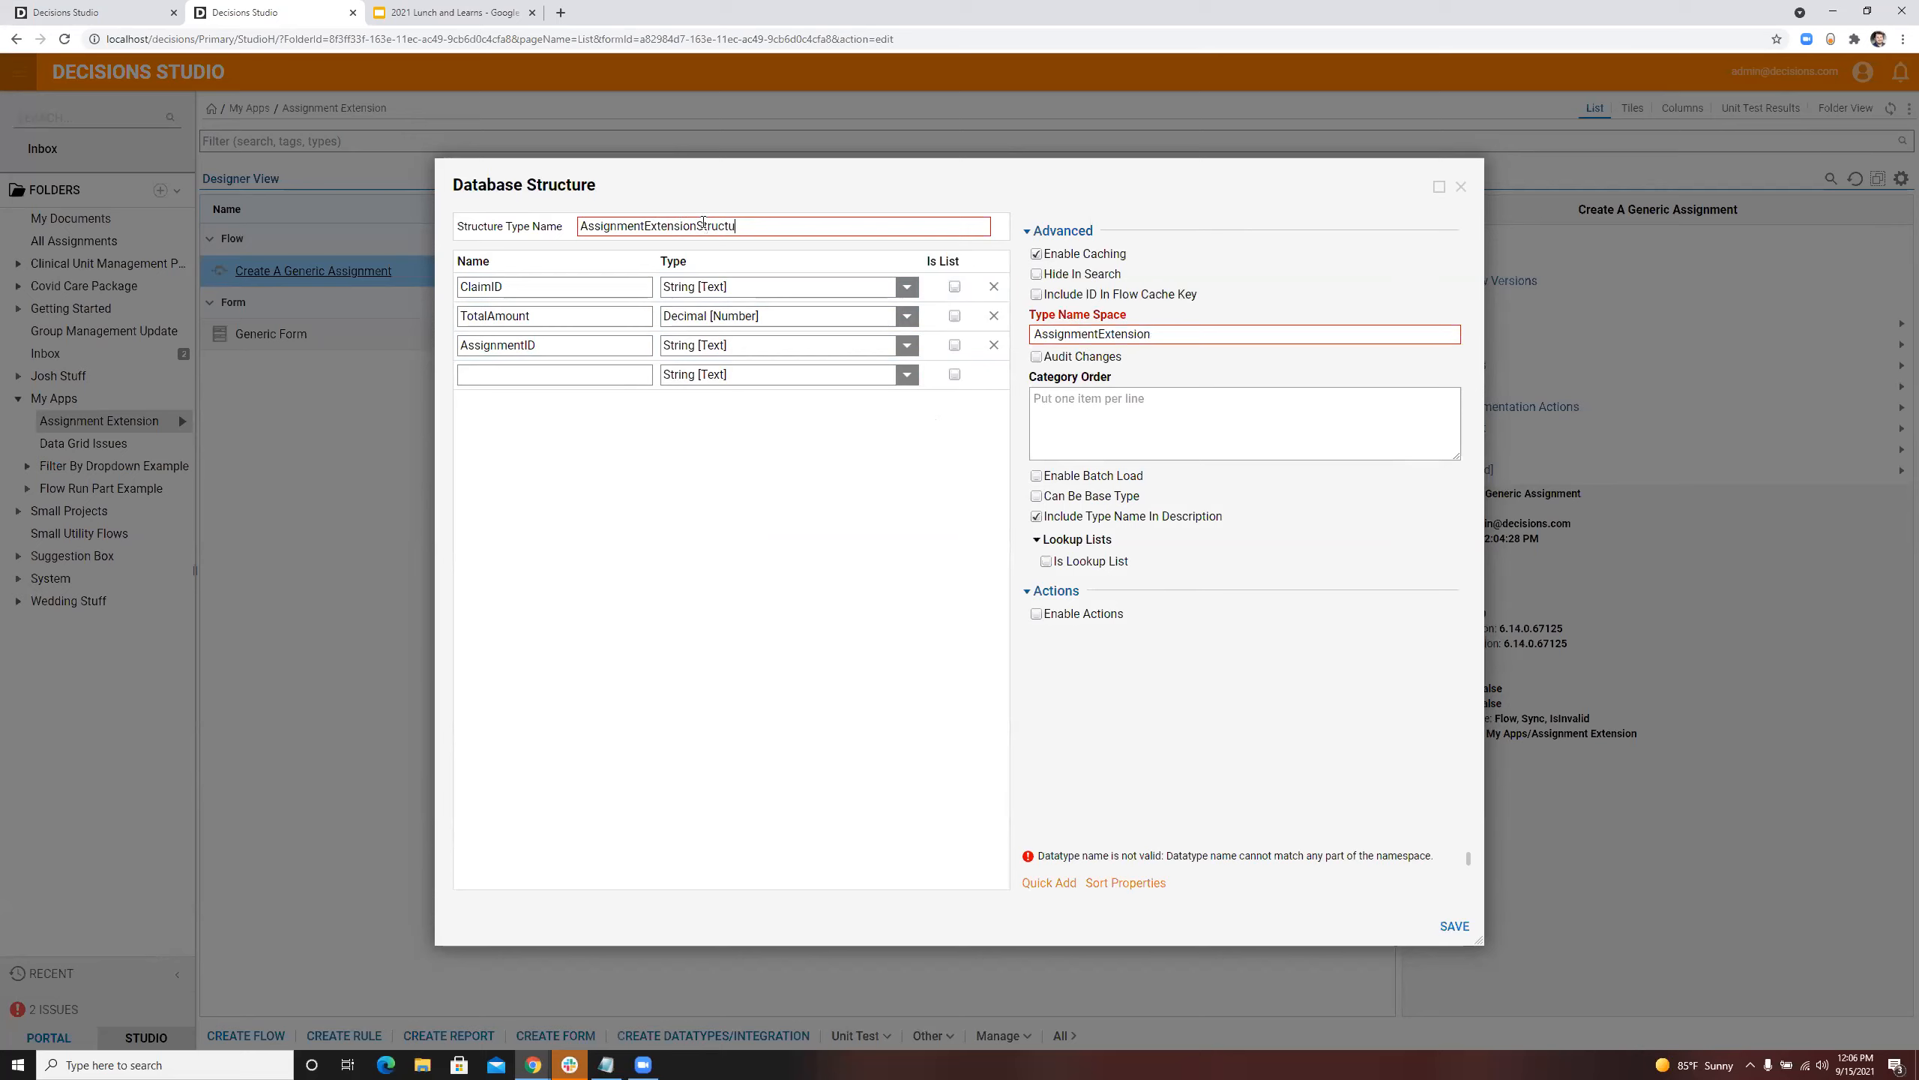
left_click(862, 532)
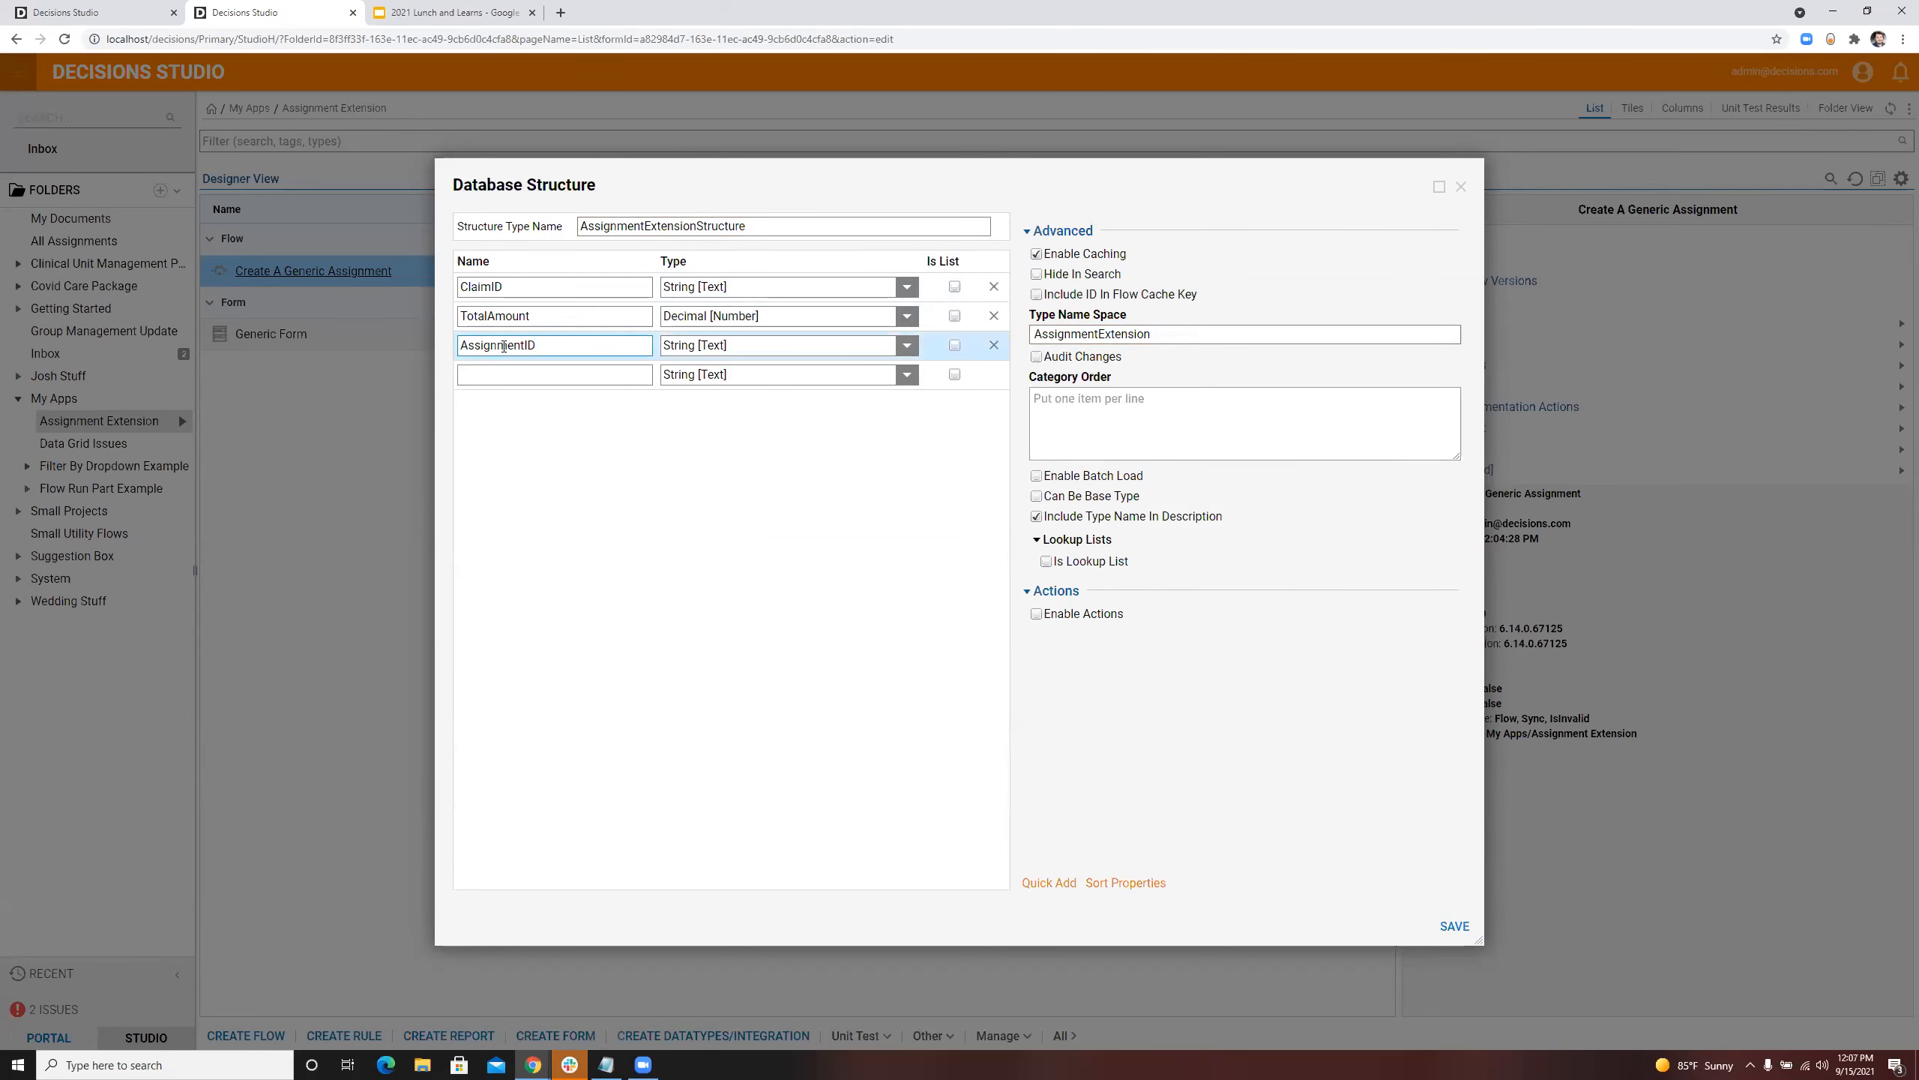
left_click(1455, 926)
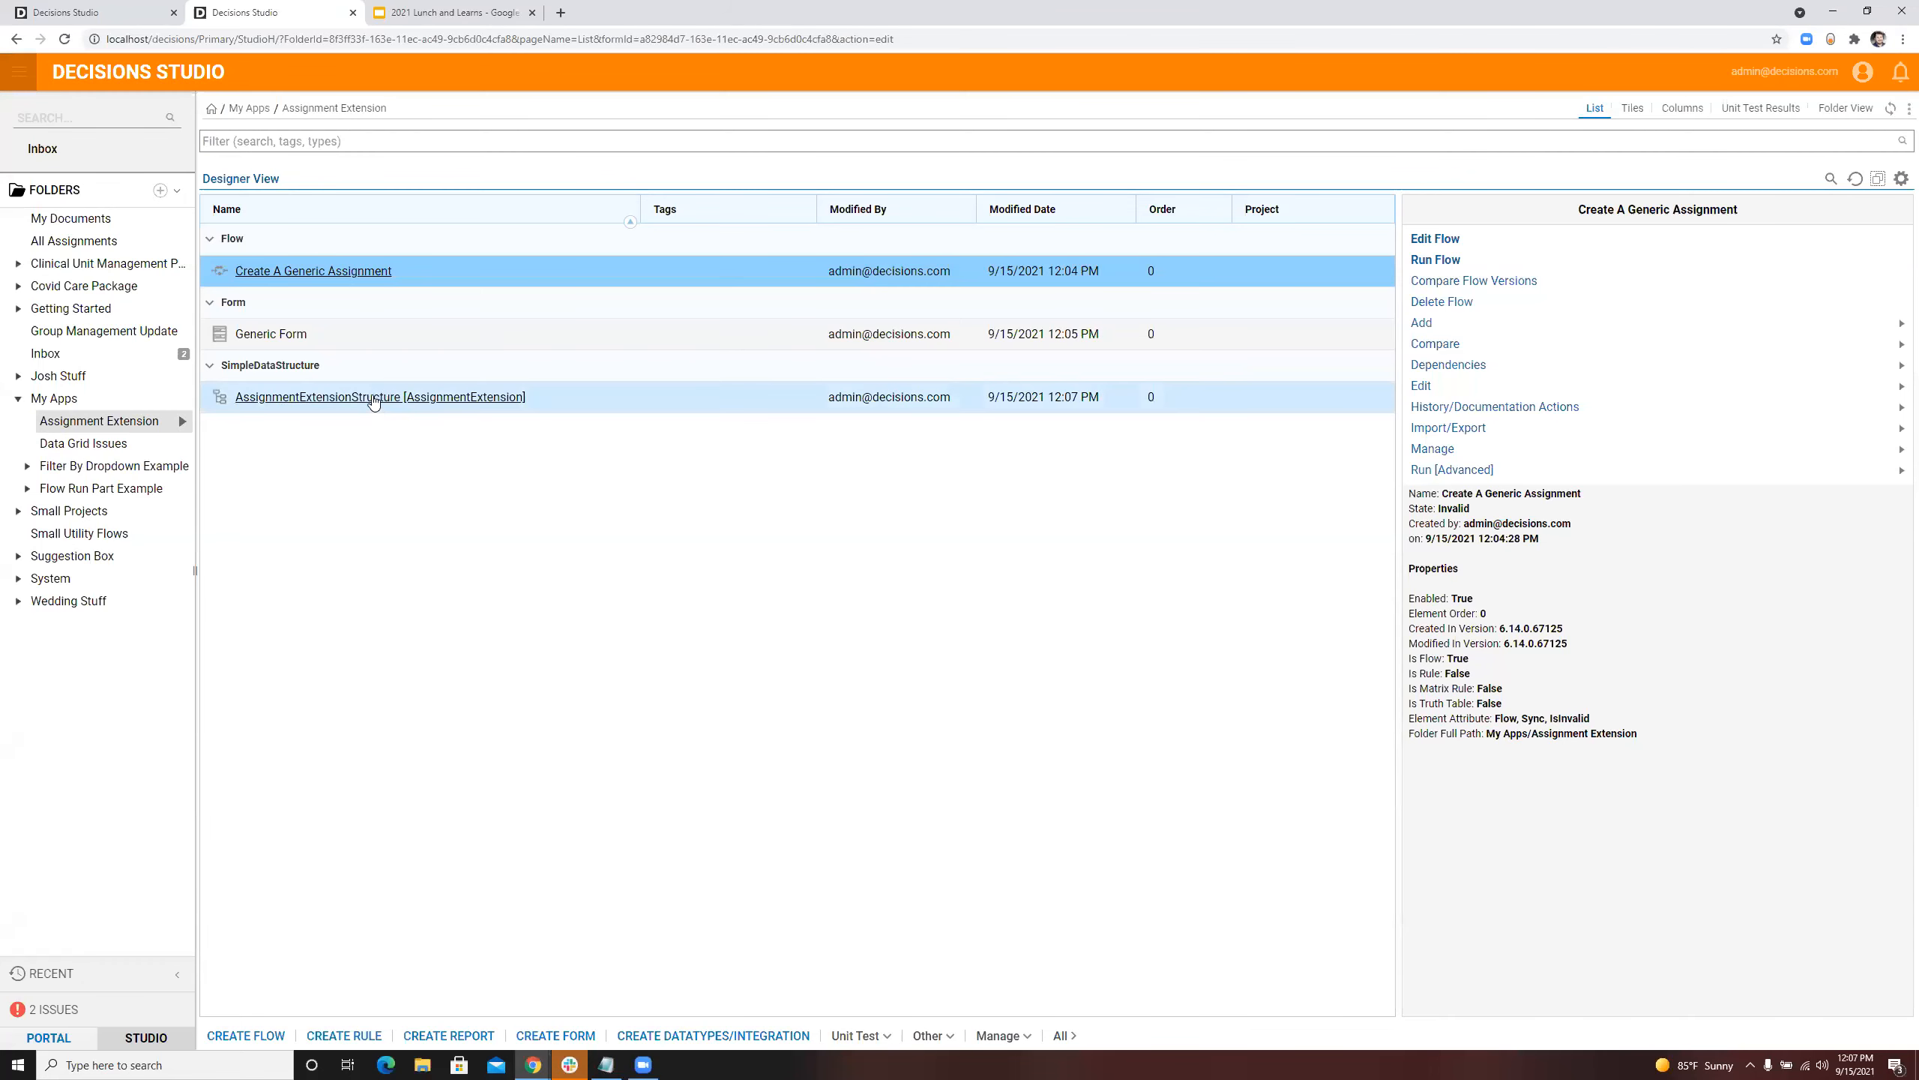
Step: Return to the Create A Generic Assignment flow in the first browser tab by closing the form designer open there
left_click(272, 270)
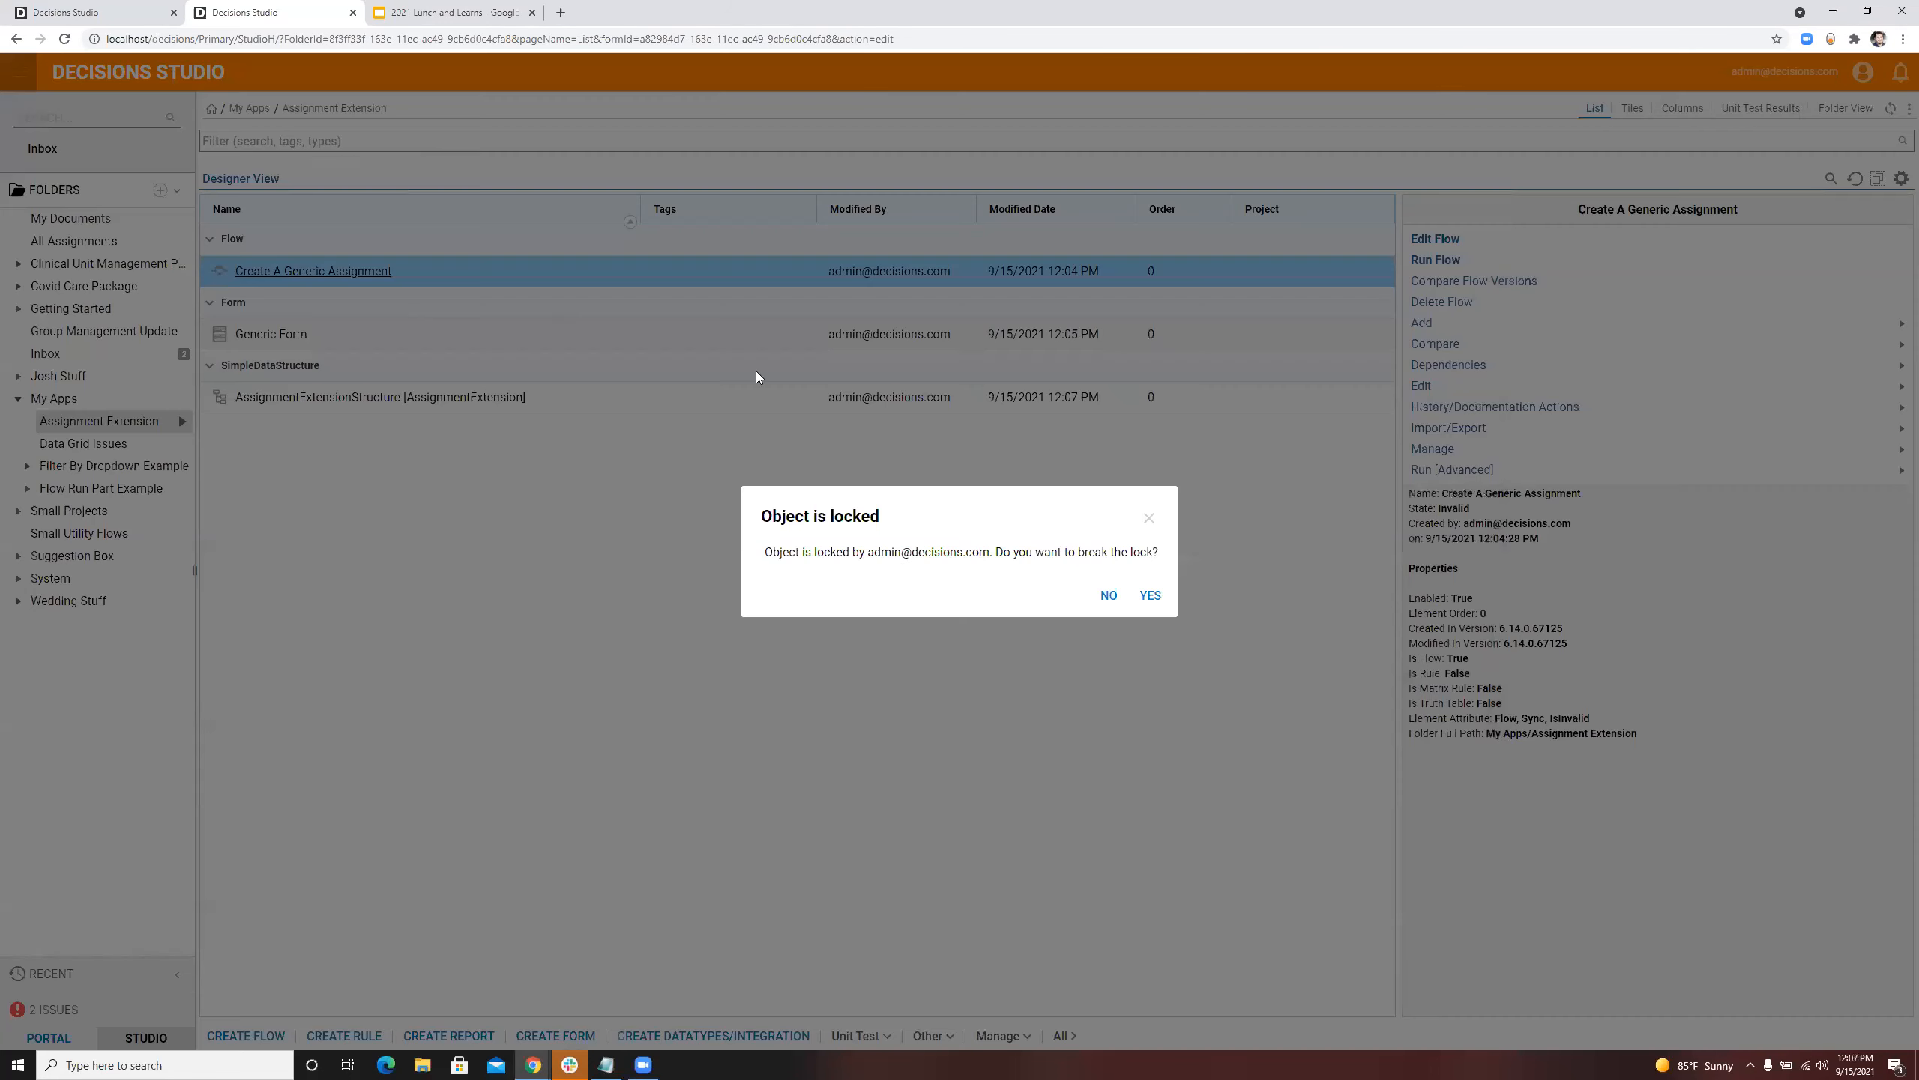
left_click(1146, 516)
left_click(165, 15)
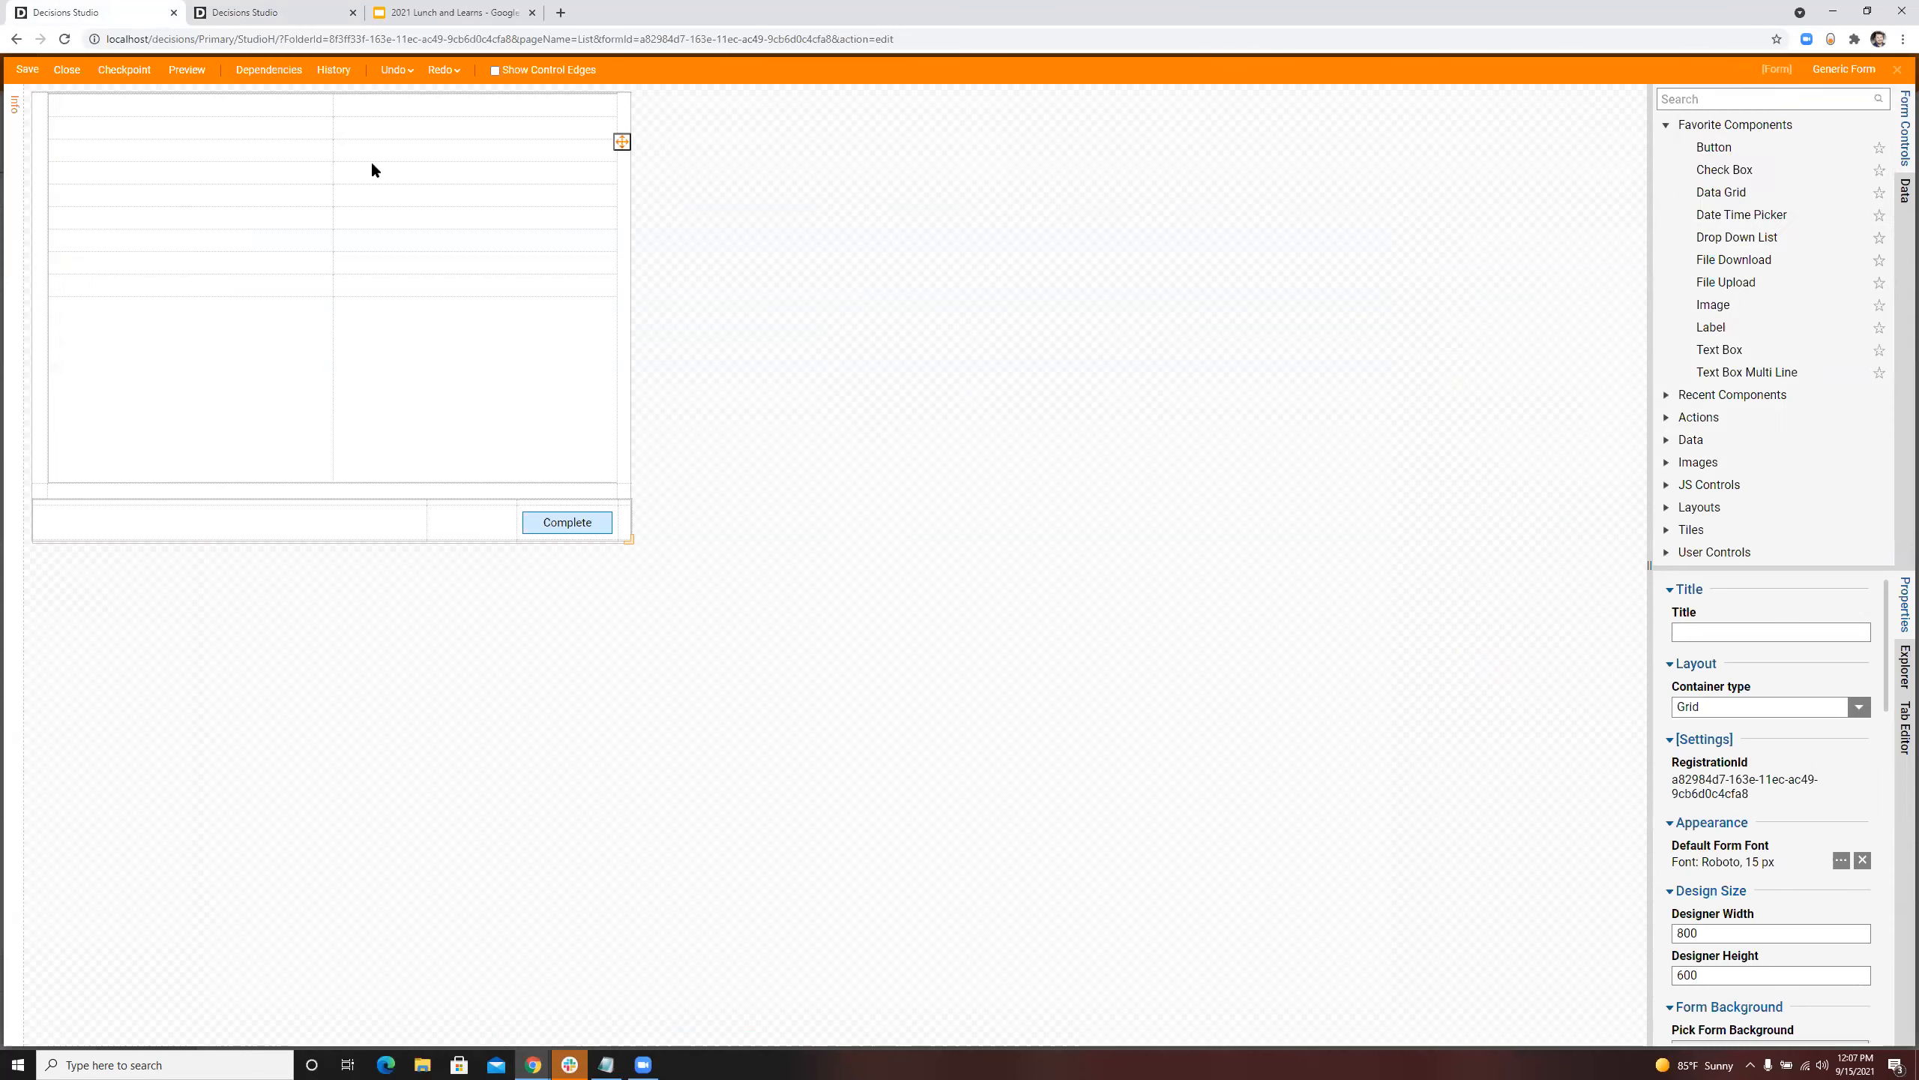
left_click(68, 70)
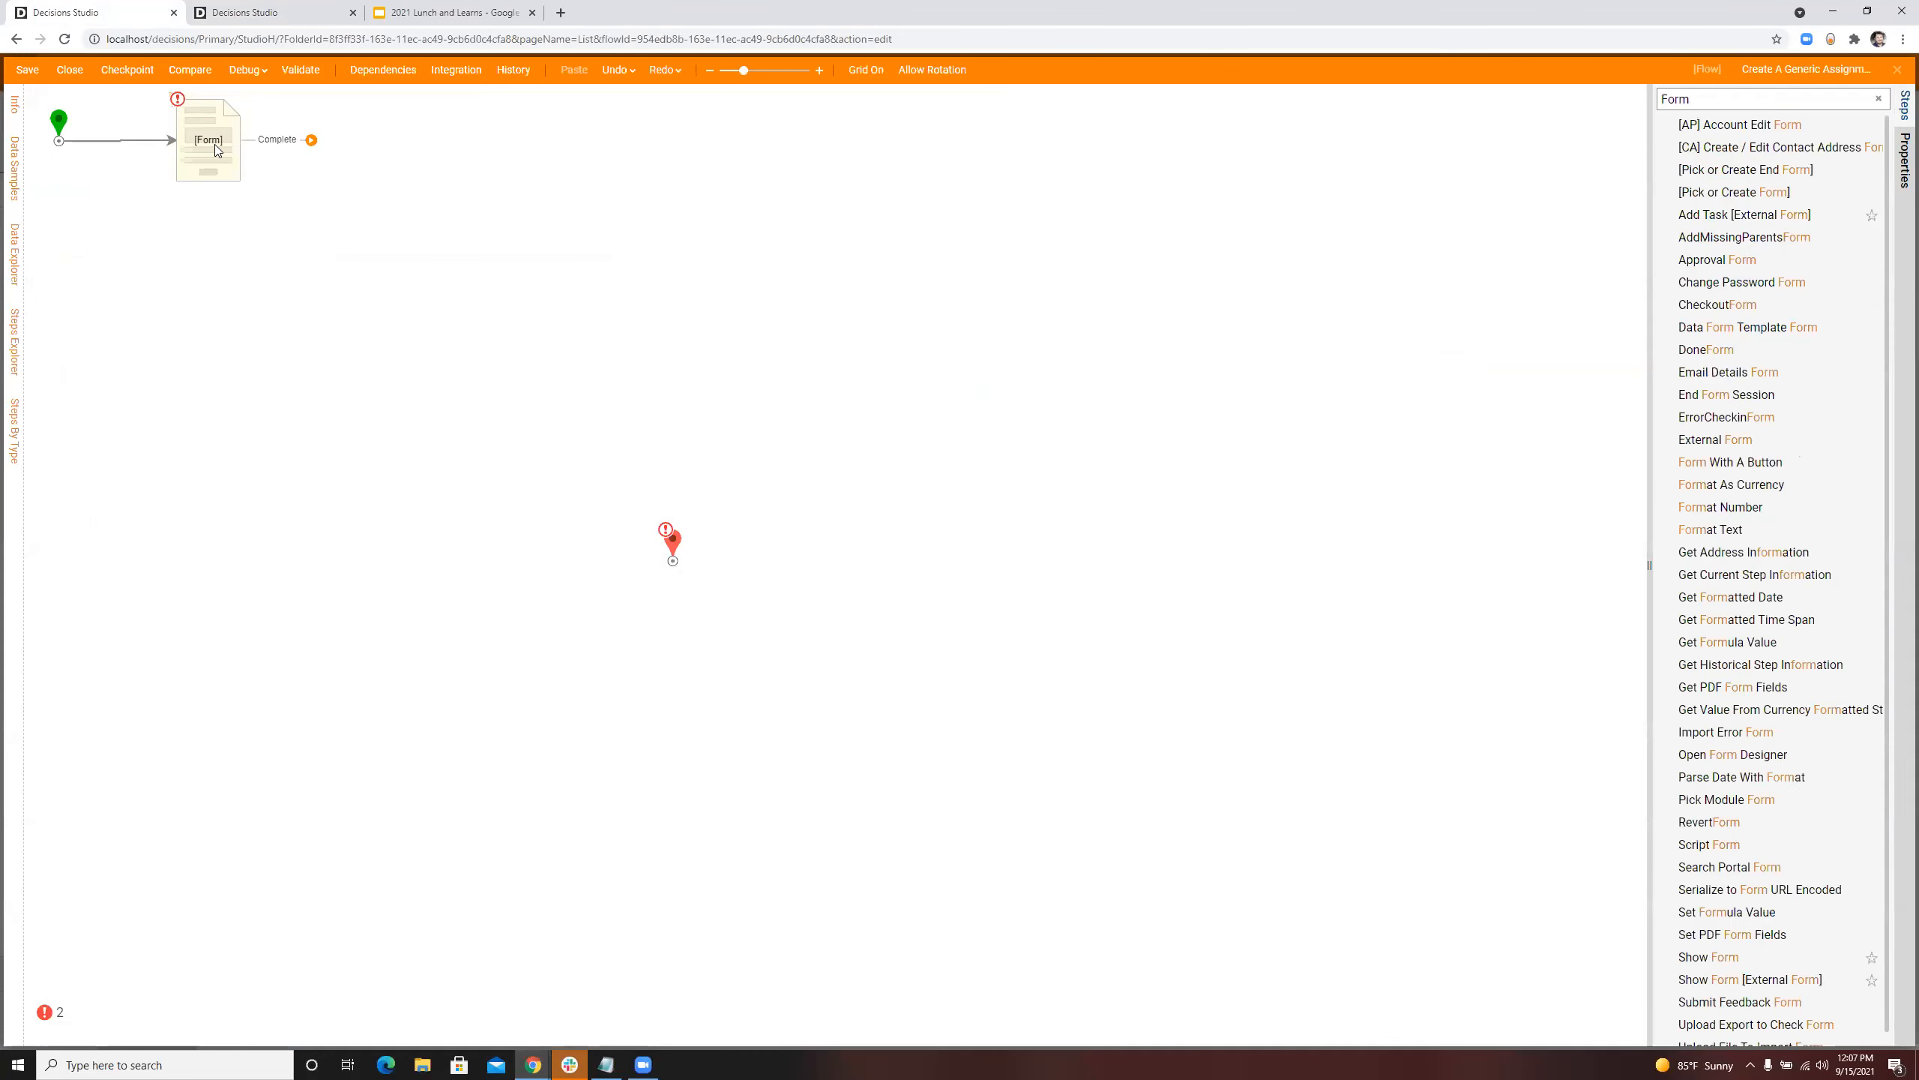
Step: Move the form step farther from the start step and set its assignment type to Assigned
left_click_drag(225, 154, 437, 153)
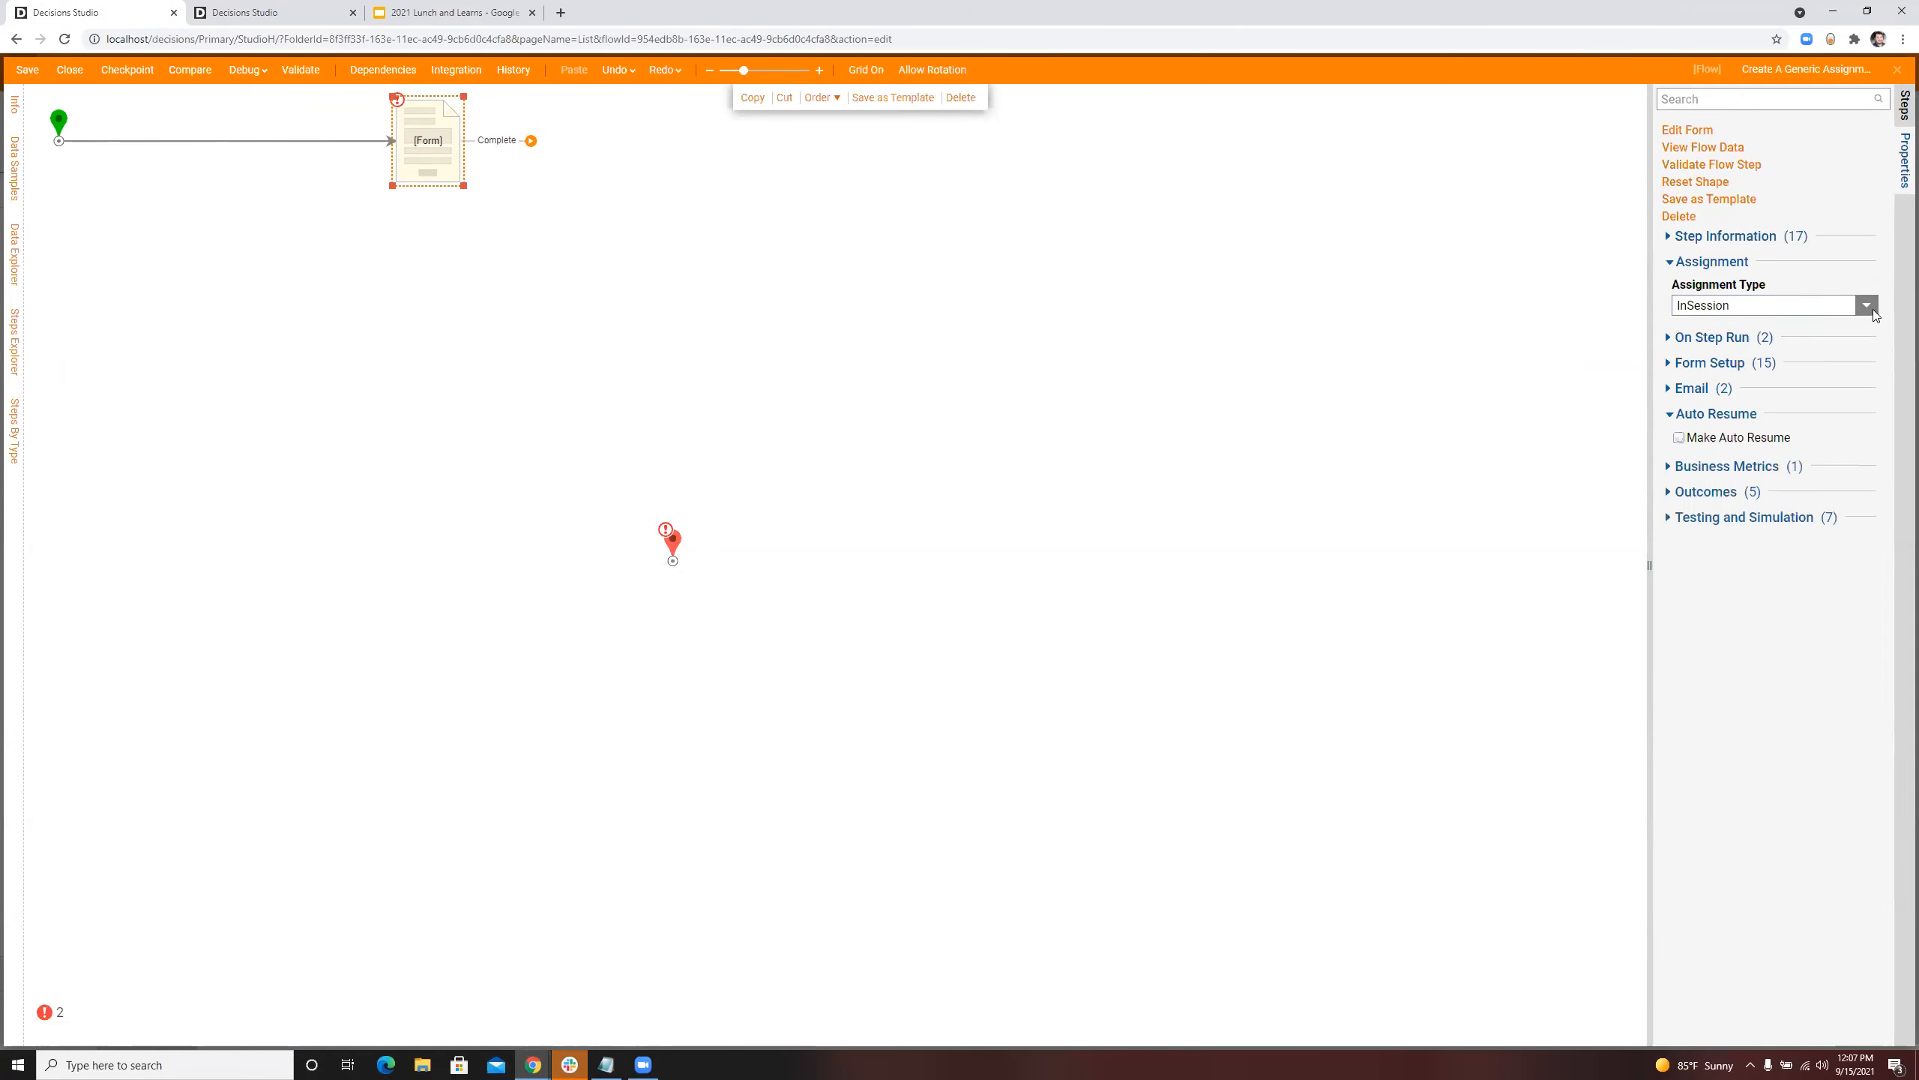
left_click(1867, 305)
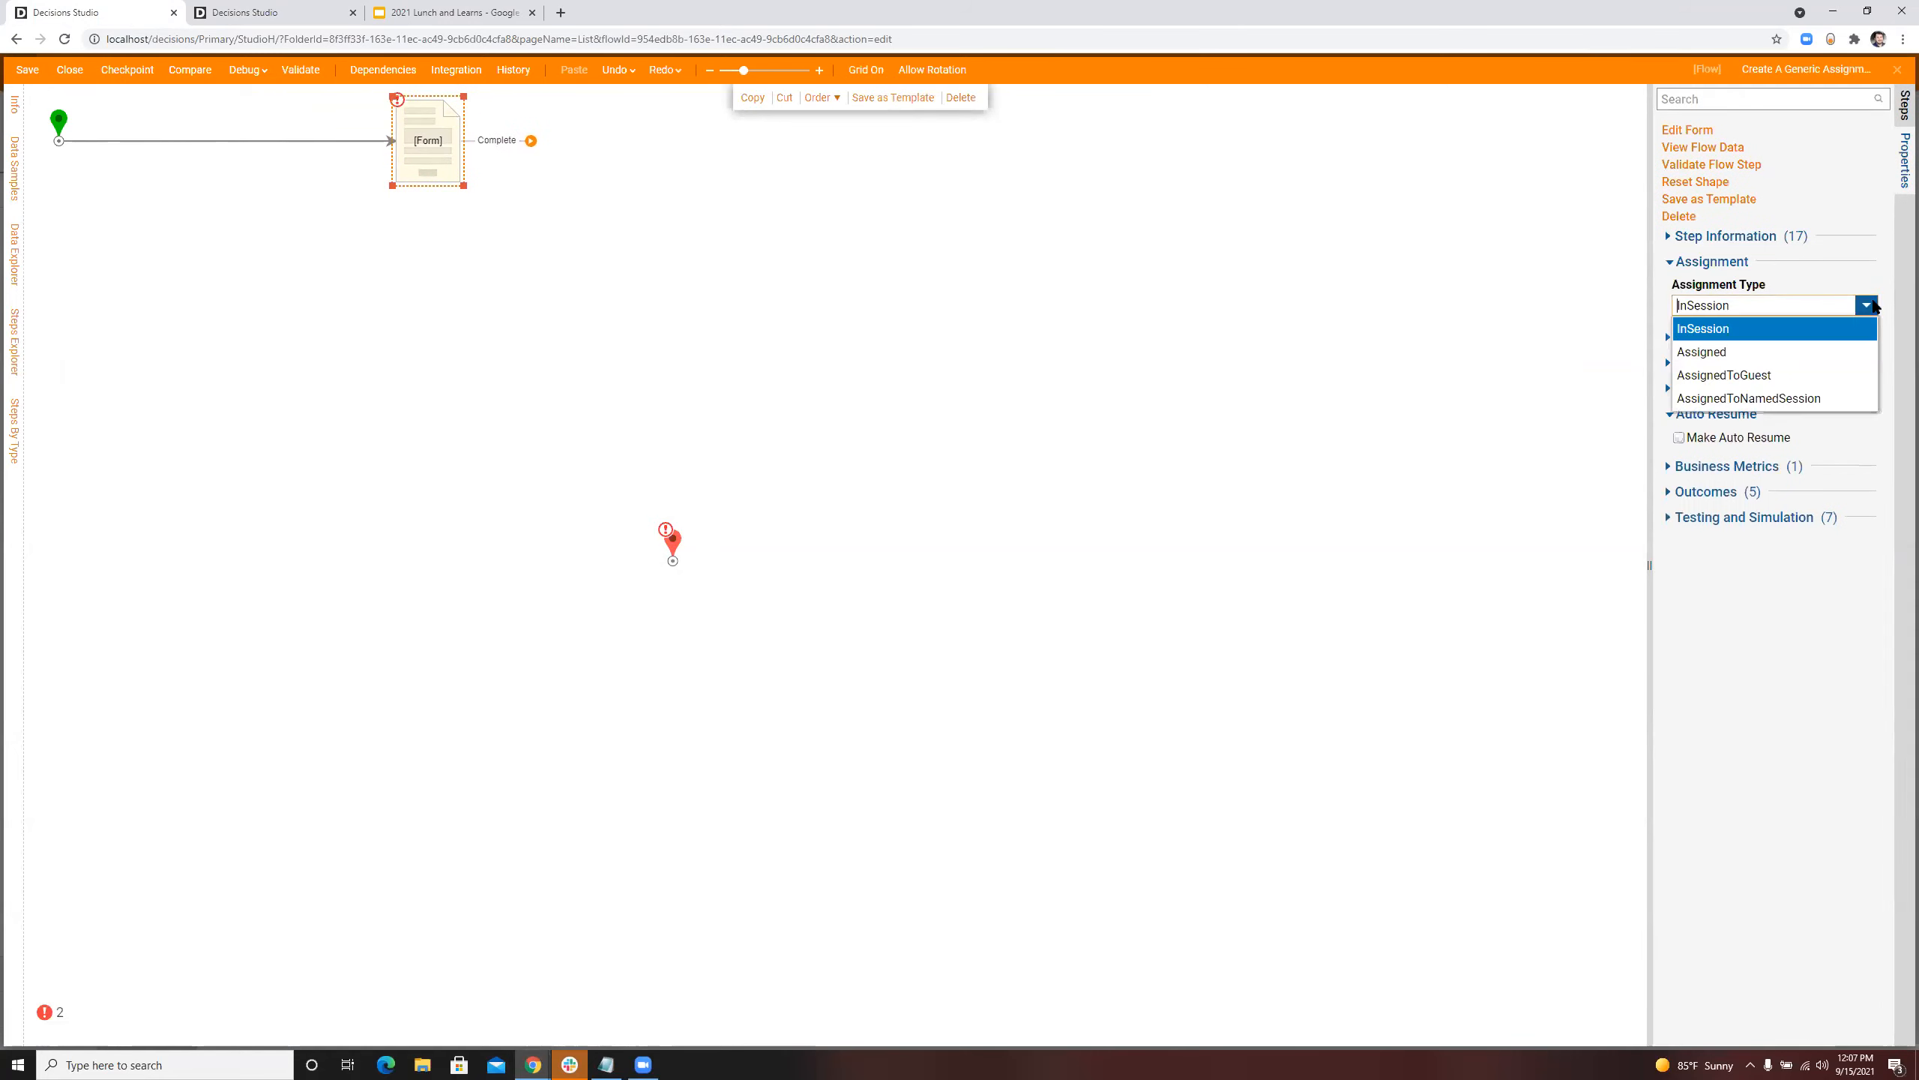
left_click(1736, 357)
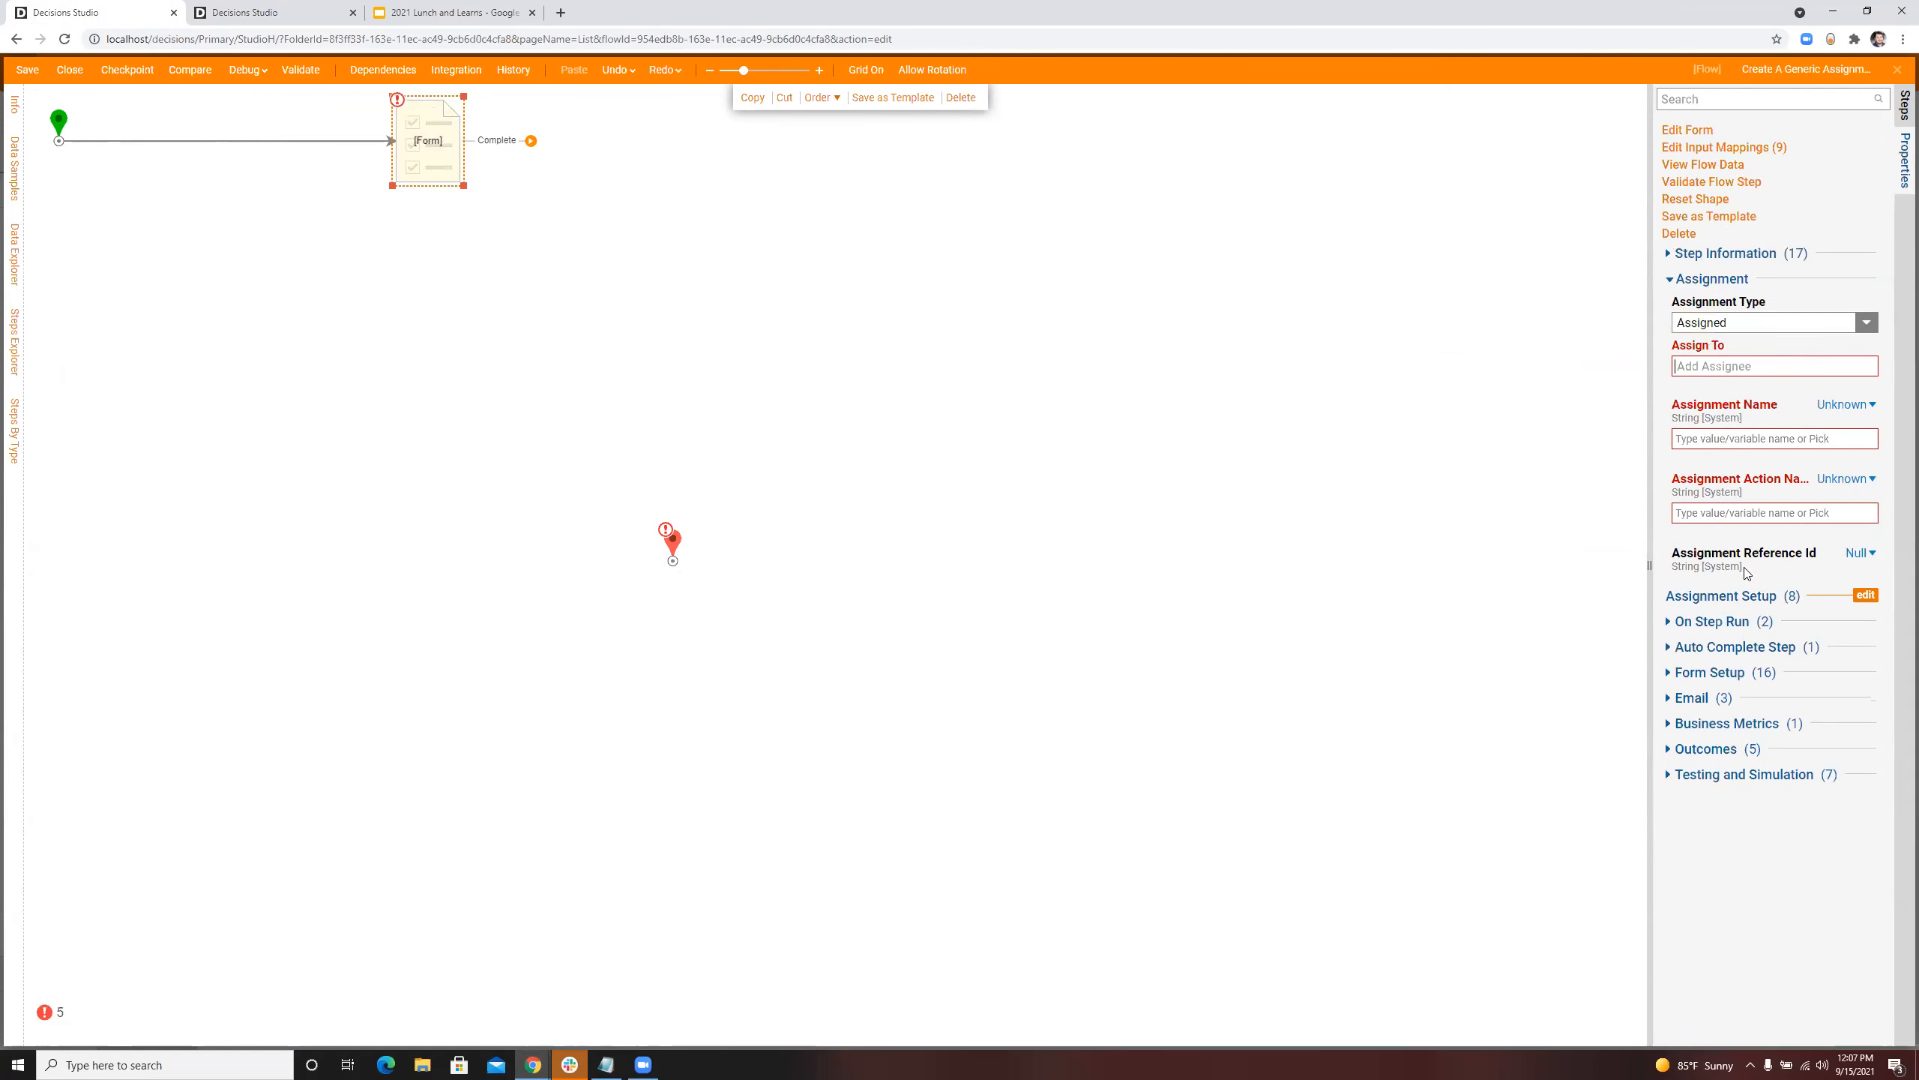
Step: Set the Assignment Reference Id mapping to Select From Flow, leaving its data source unpicked
left_click(1859, 553)
left_click(1760, 507)
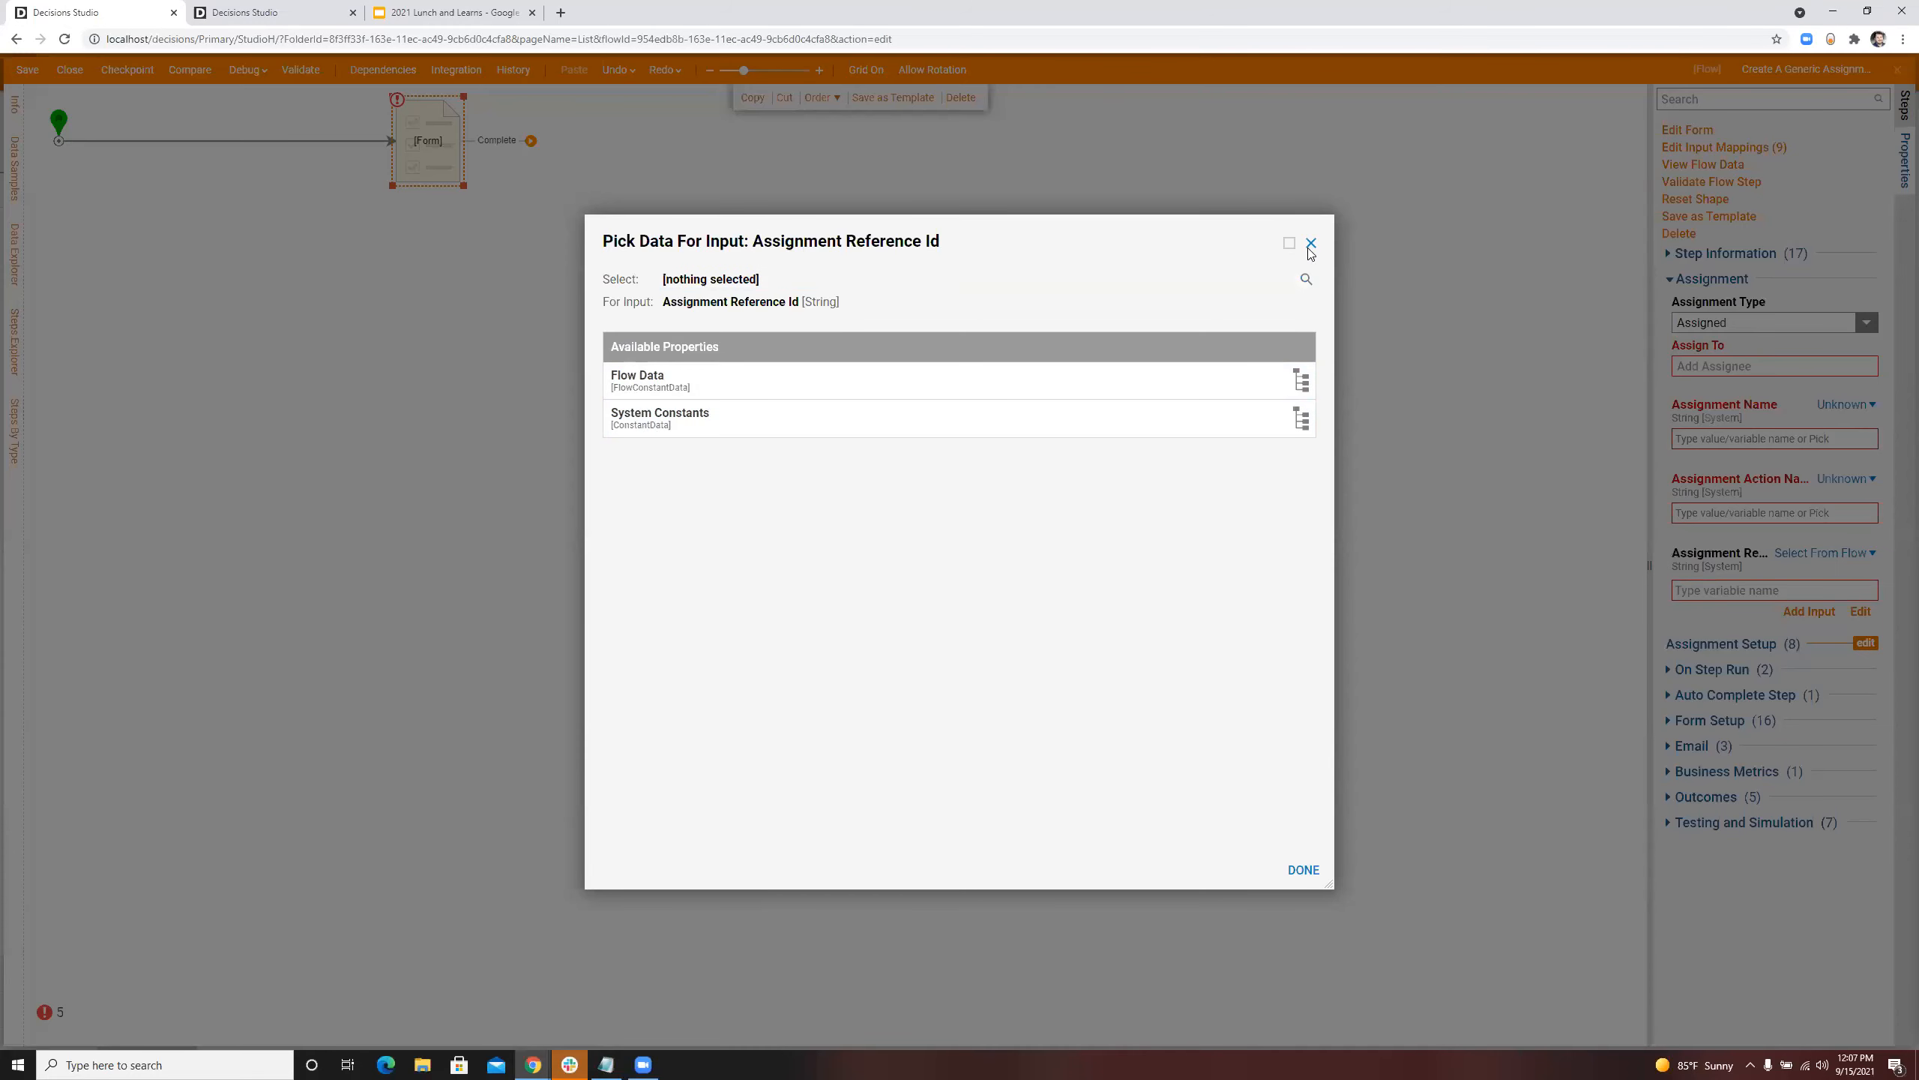
left_click(1310, 250)
Step: Insert the Create step for the AssignmentExtensionStructure database structure between the flow's start and the form step
left_click(1834, 99)
type("Form")
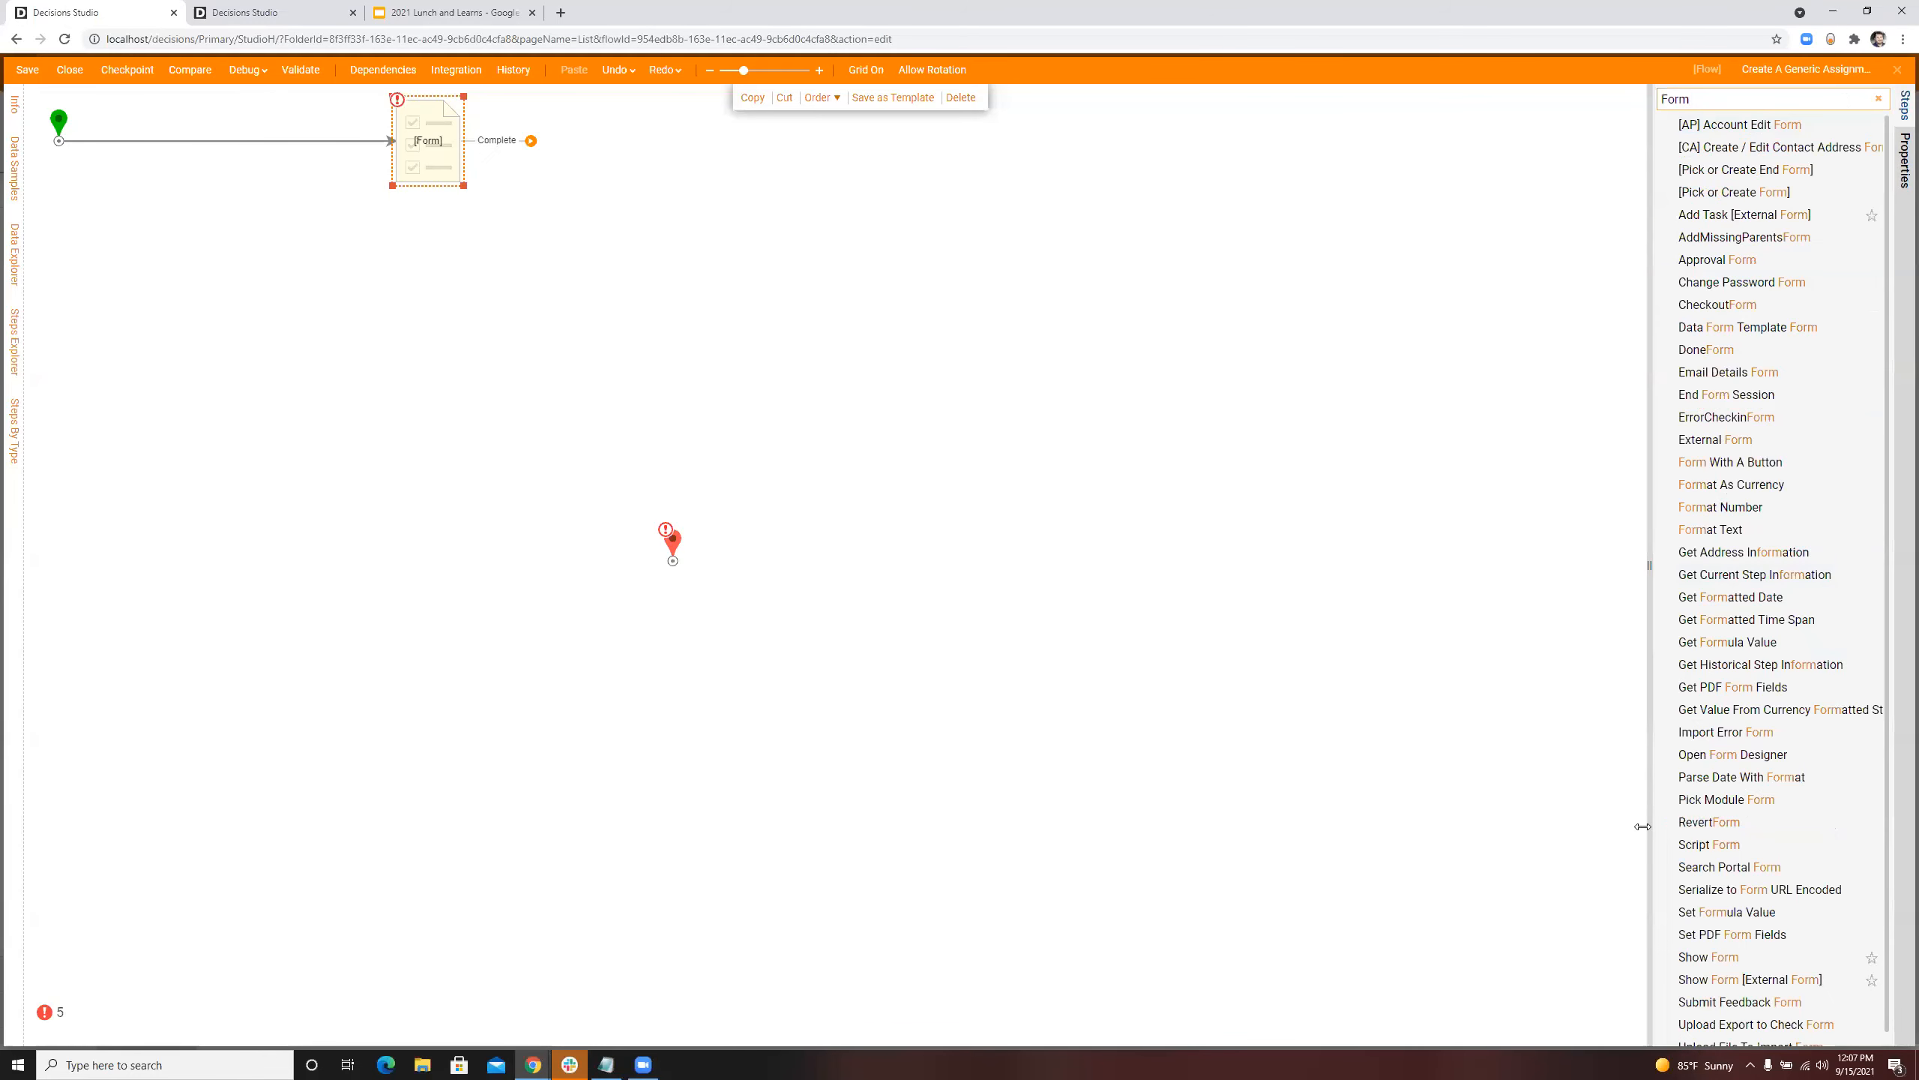
left_click(1878, 99)
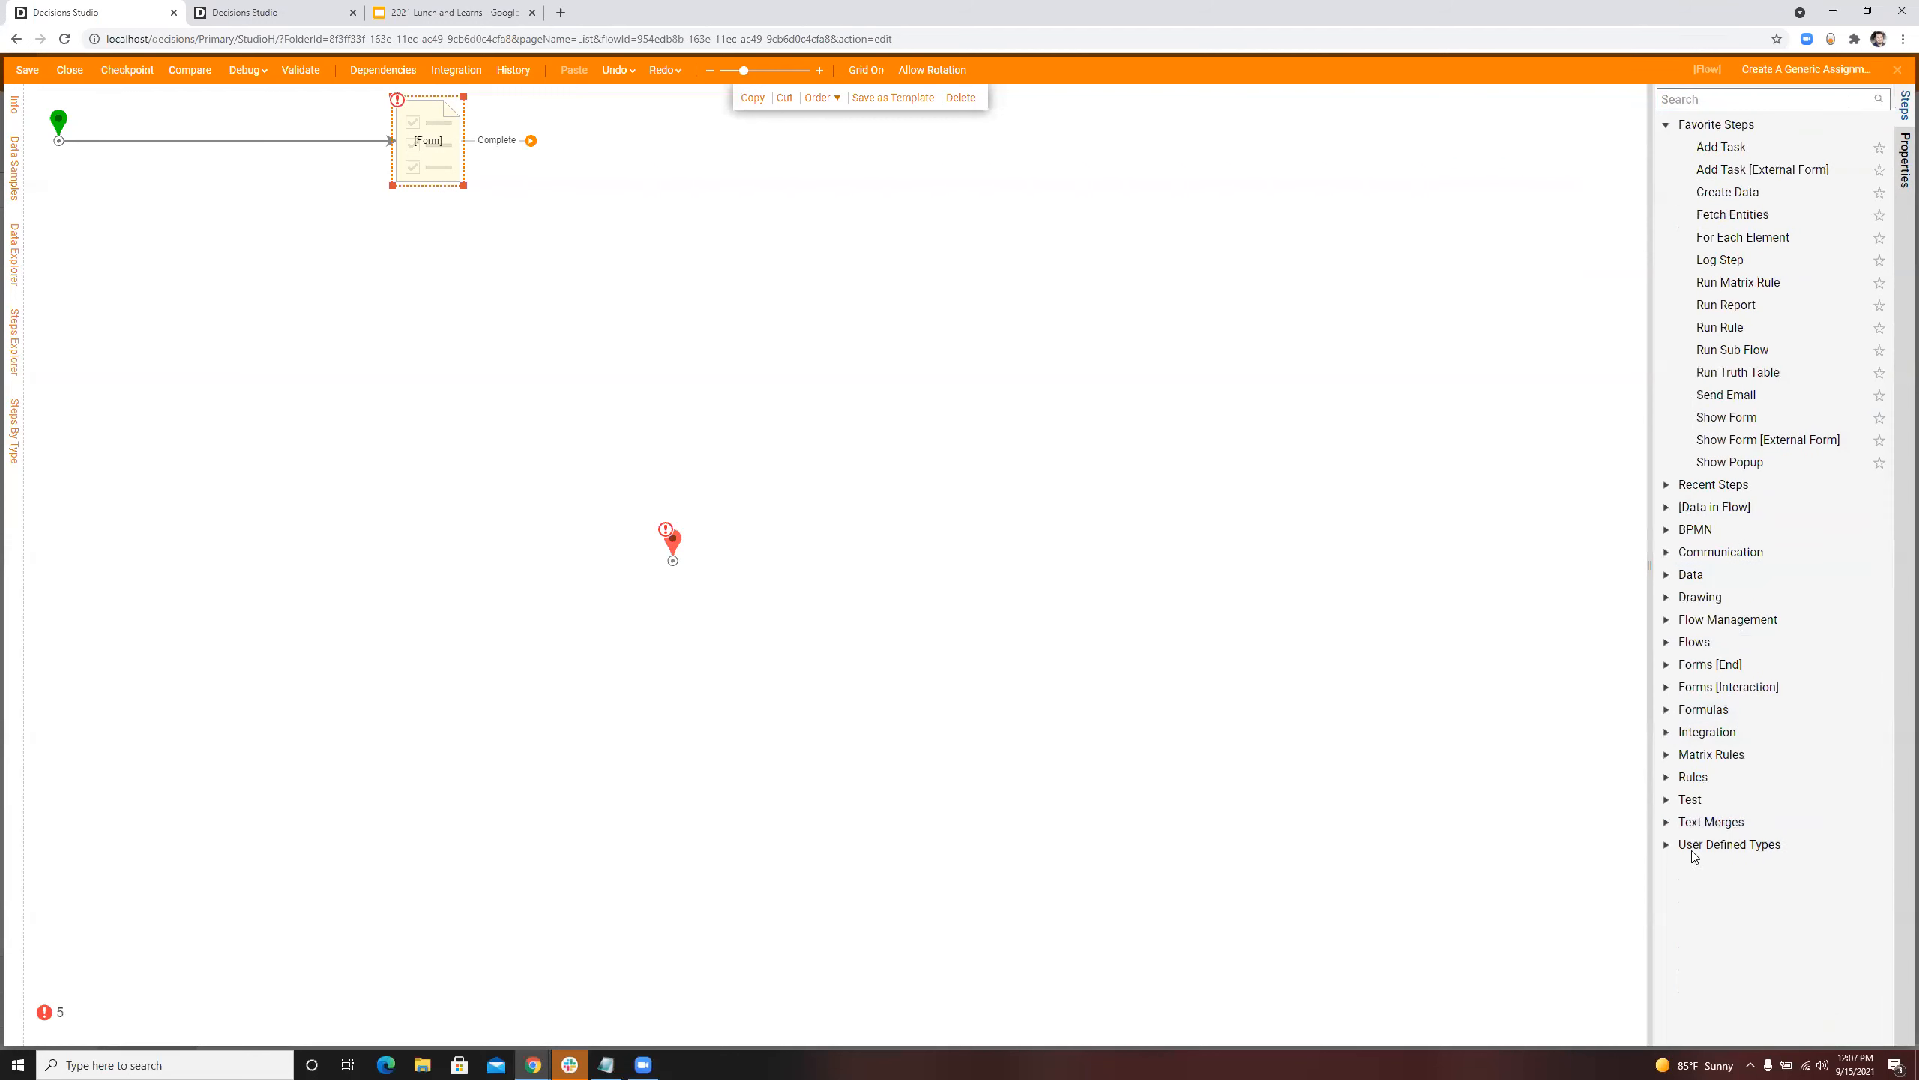
left_click(1709, 842)
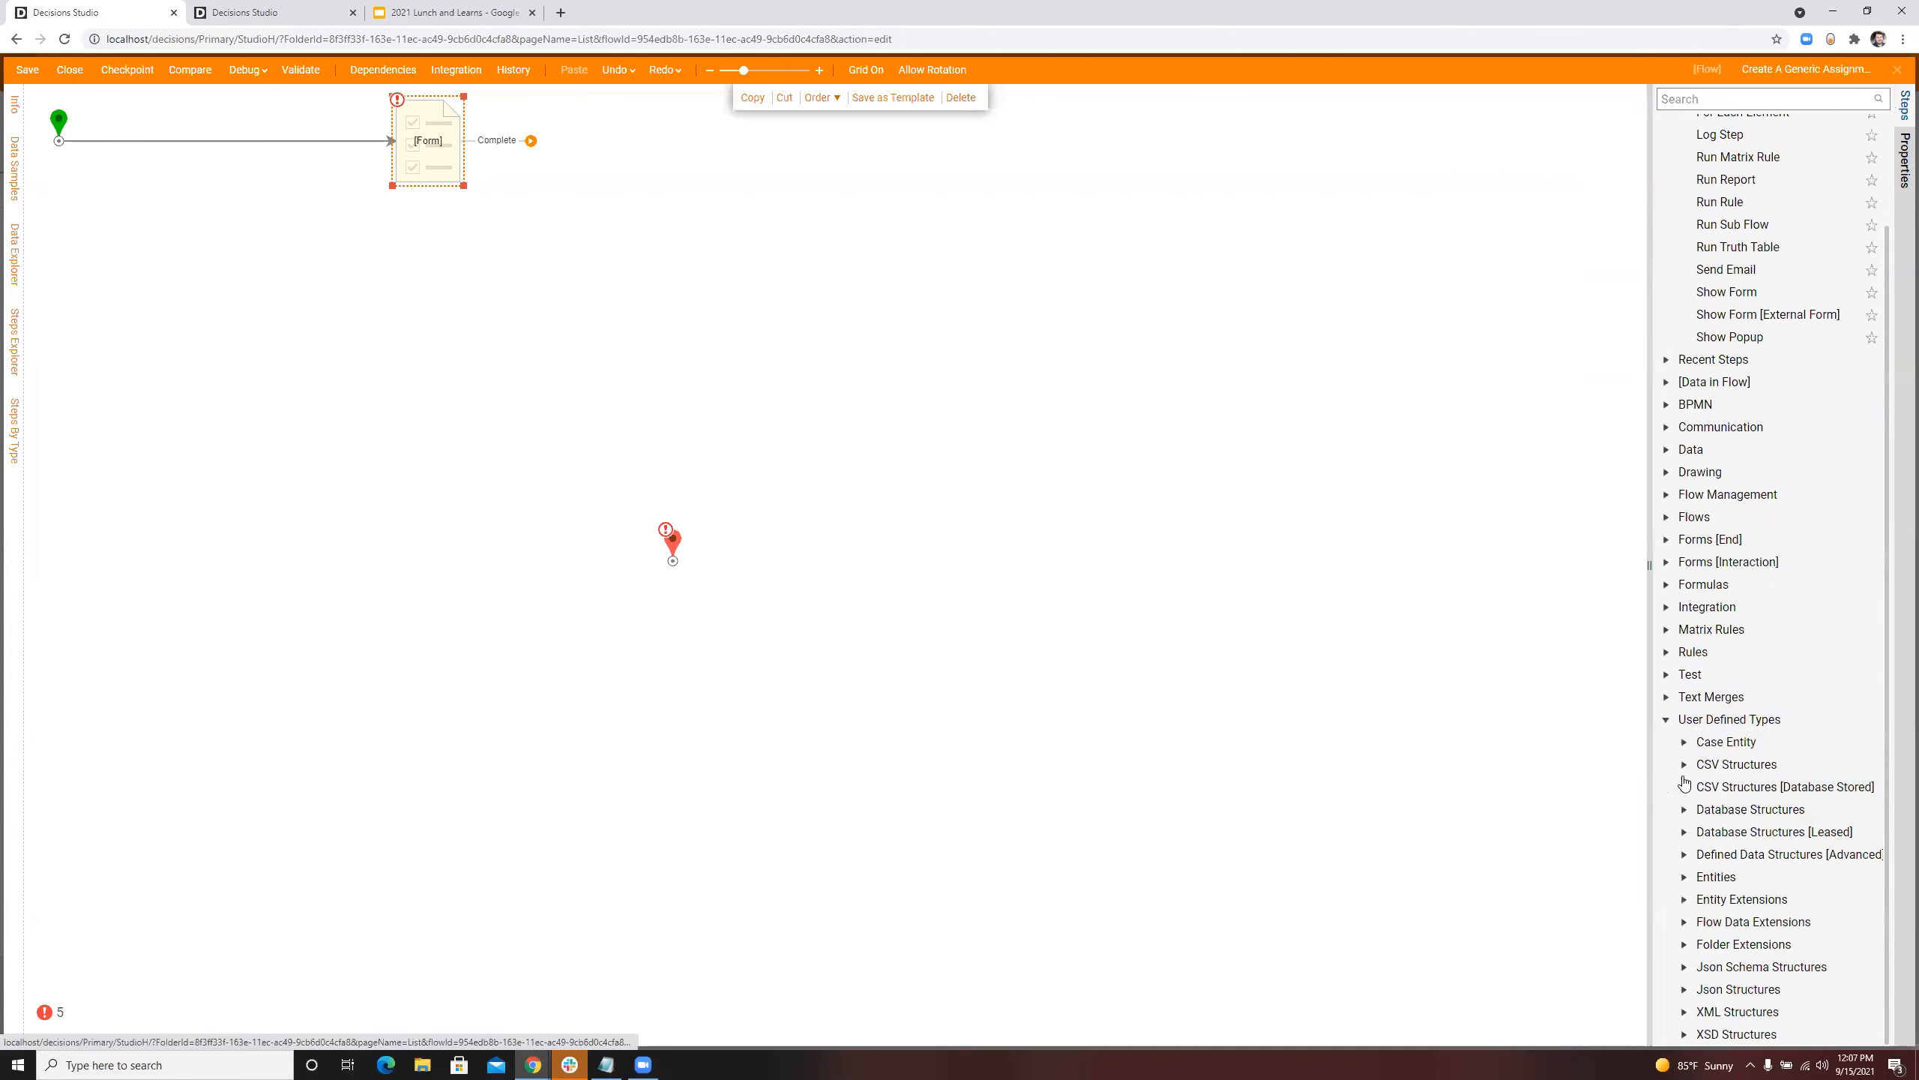
left_click(1685, 810)
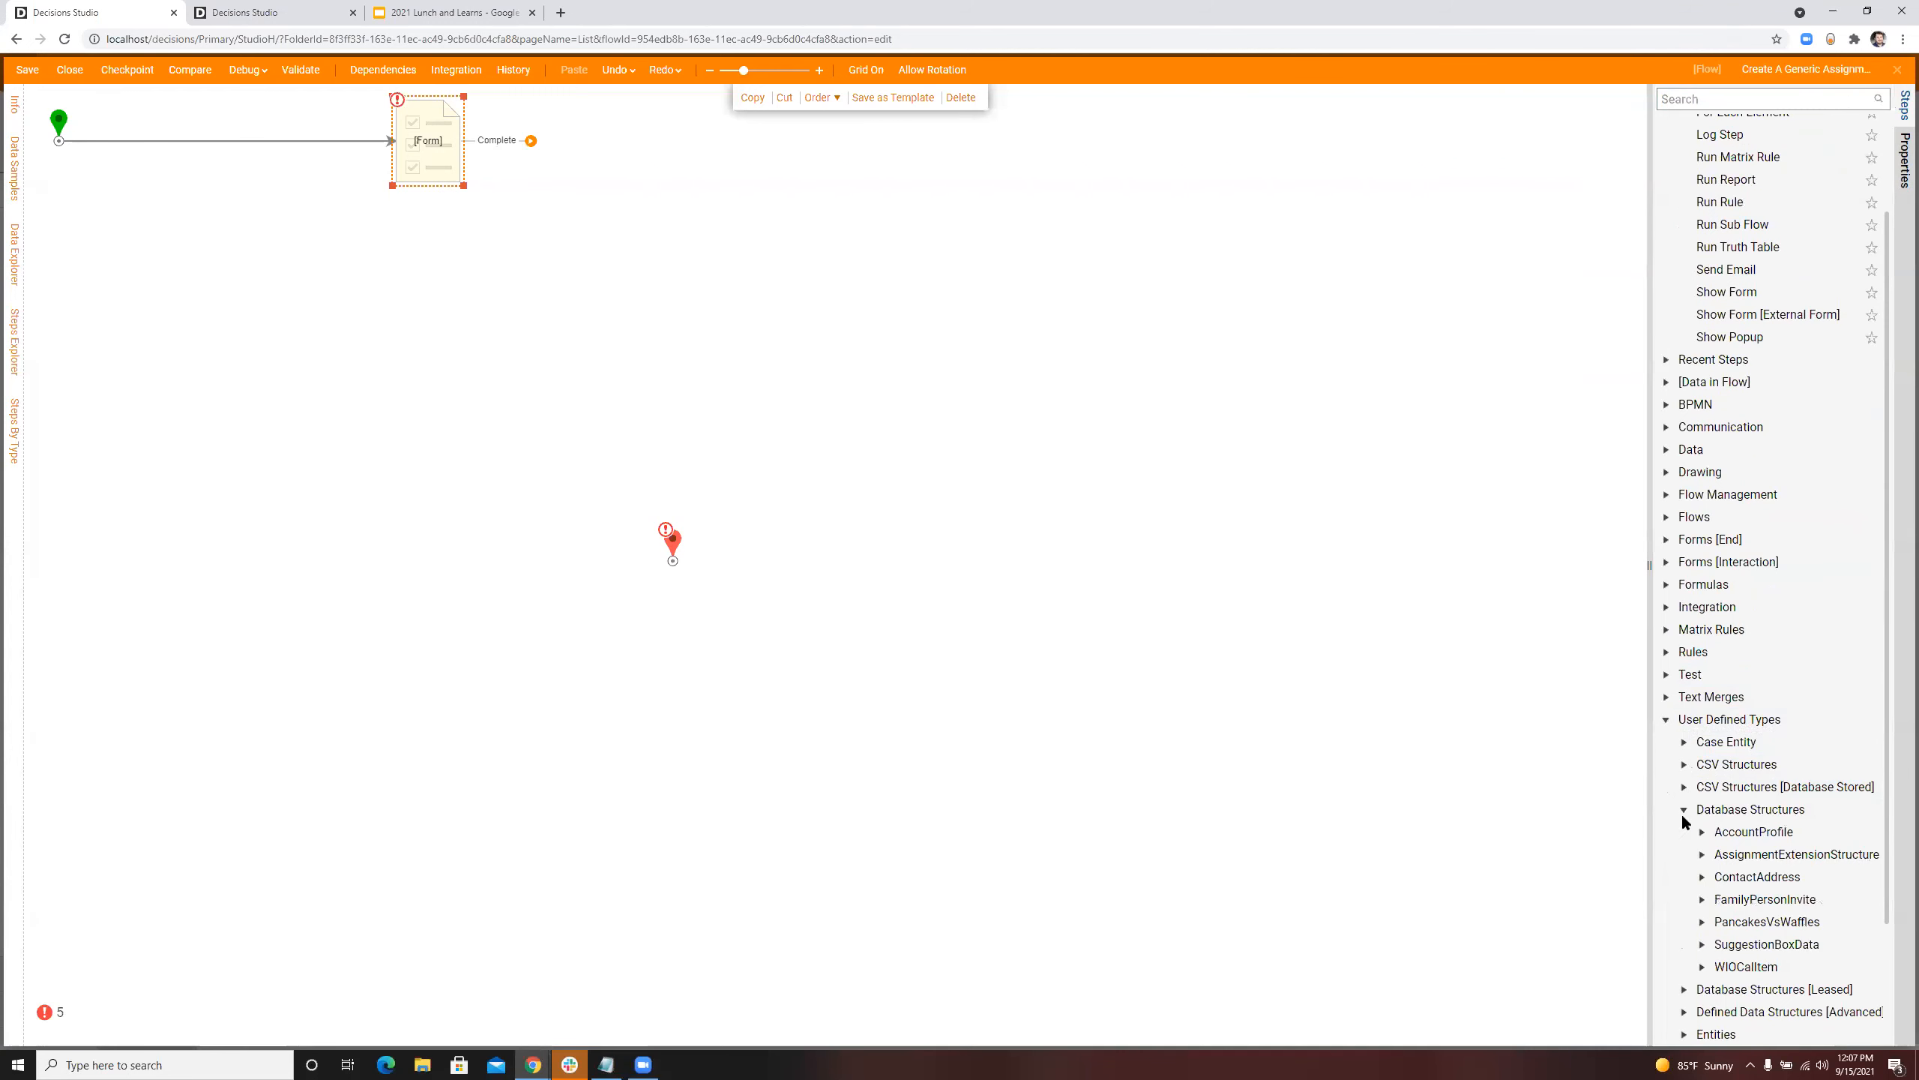
left_click(1702, 854)
left_click_drag(1806, 877, 246, 143)
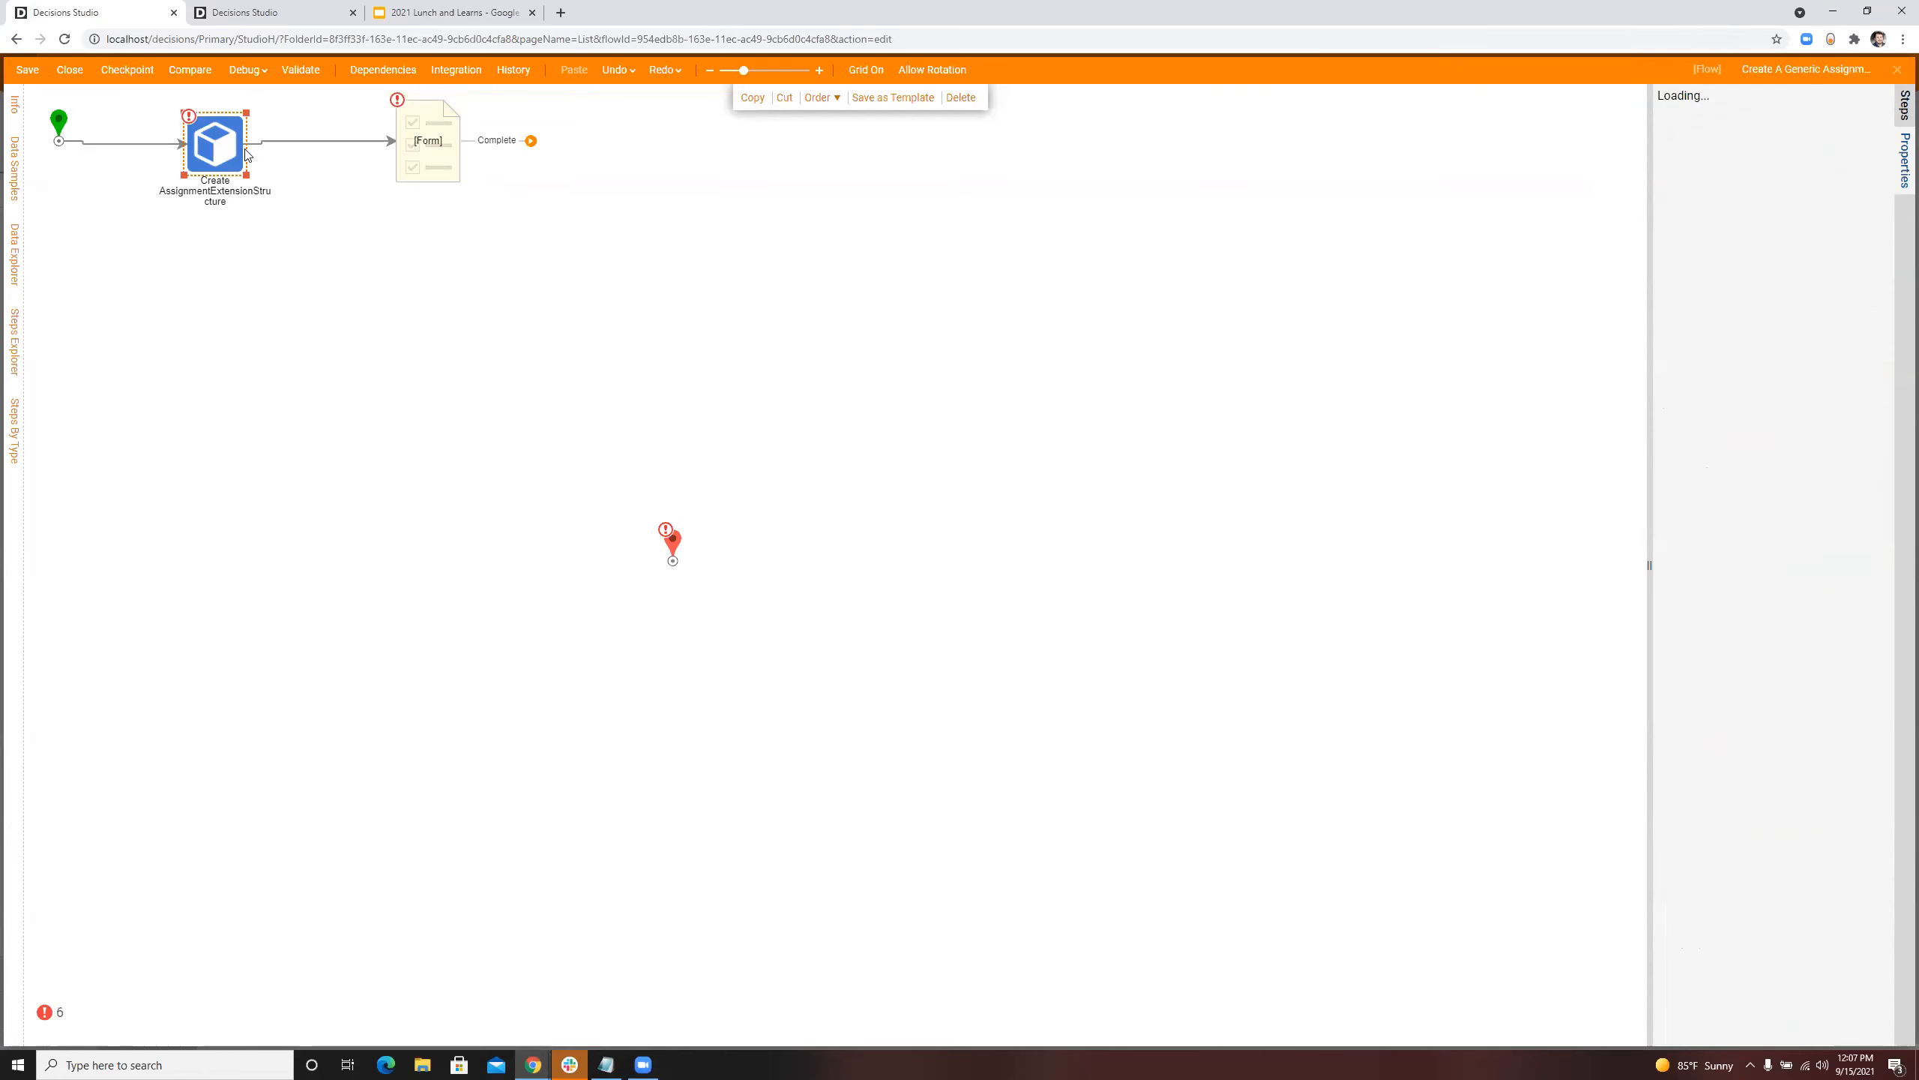
Step: Set the Create step's Item to Create to Build Data and its ClaimID to Select From Flow, leaving the variable unpicked
left_click(1852, 300)
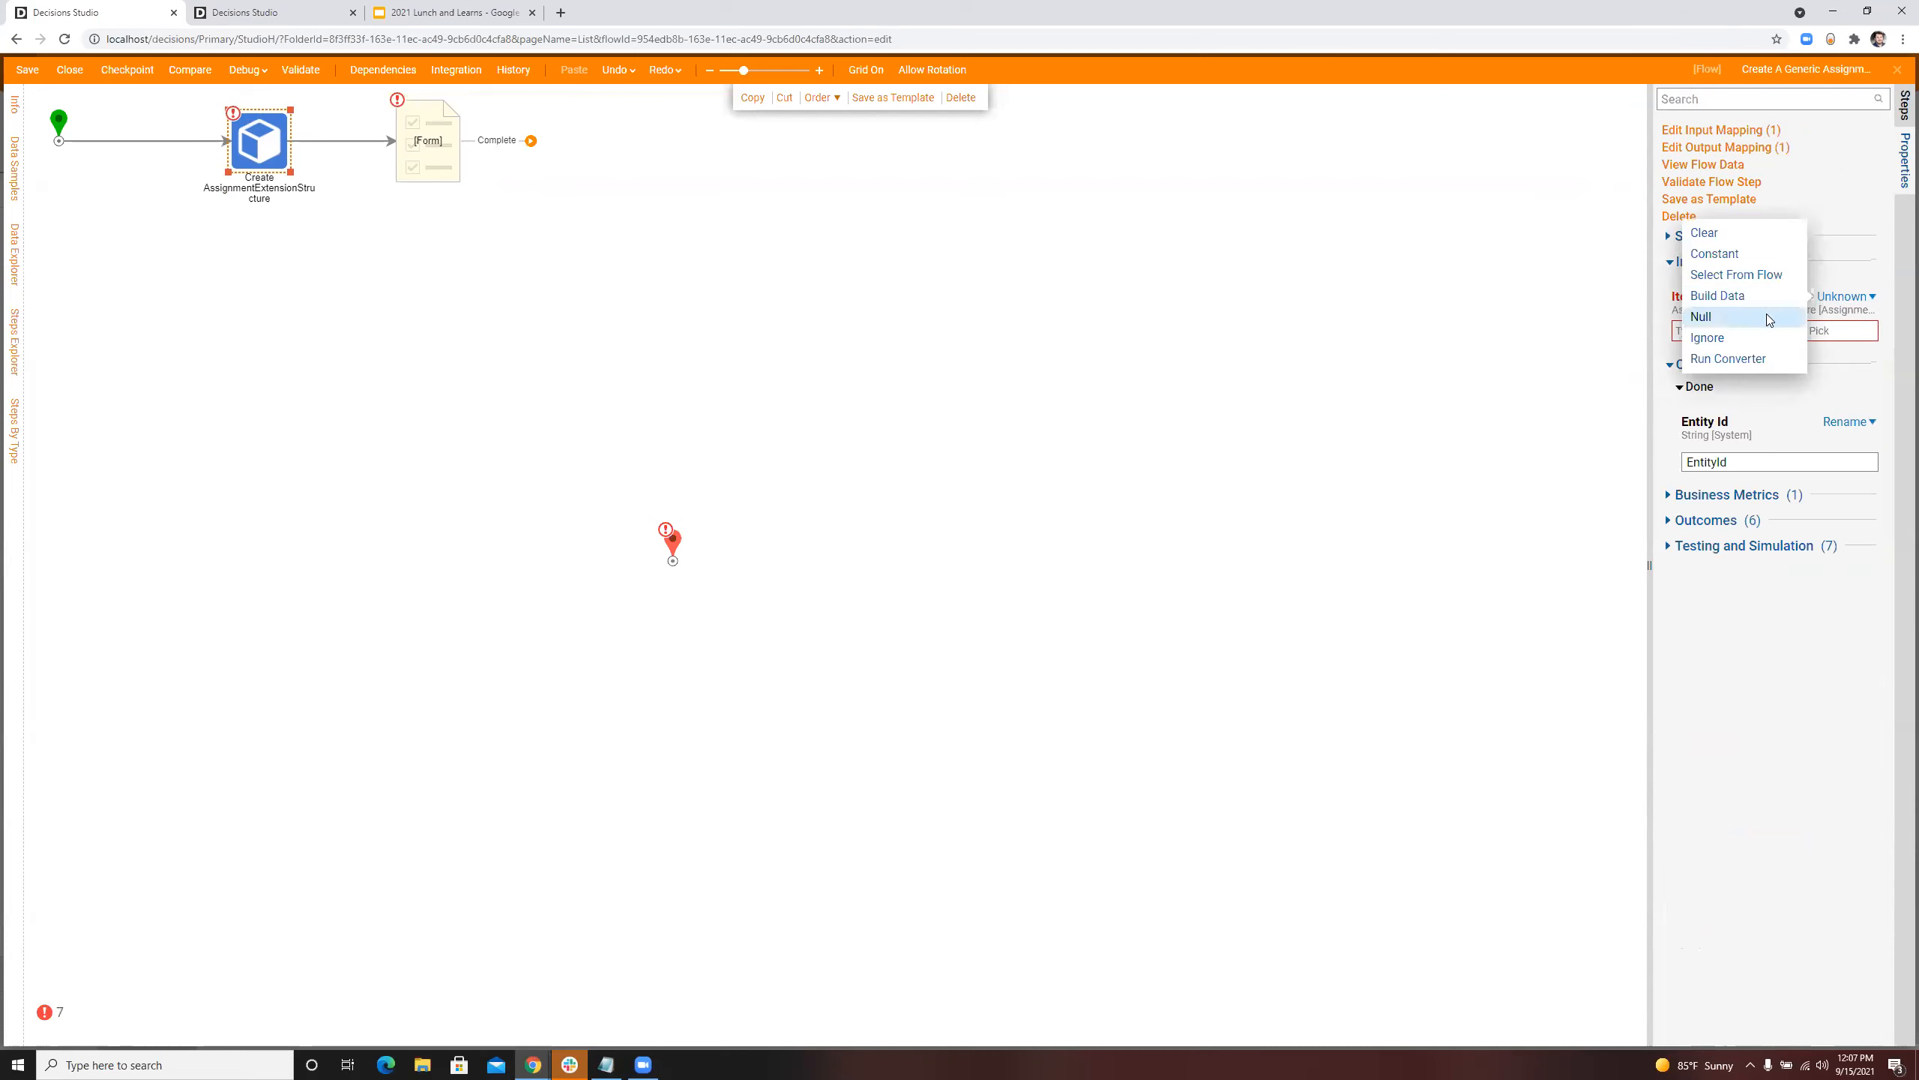
left_click(1768, 301)
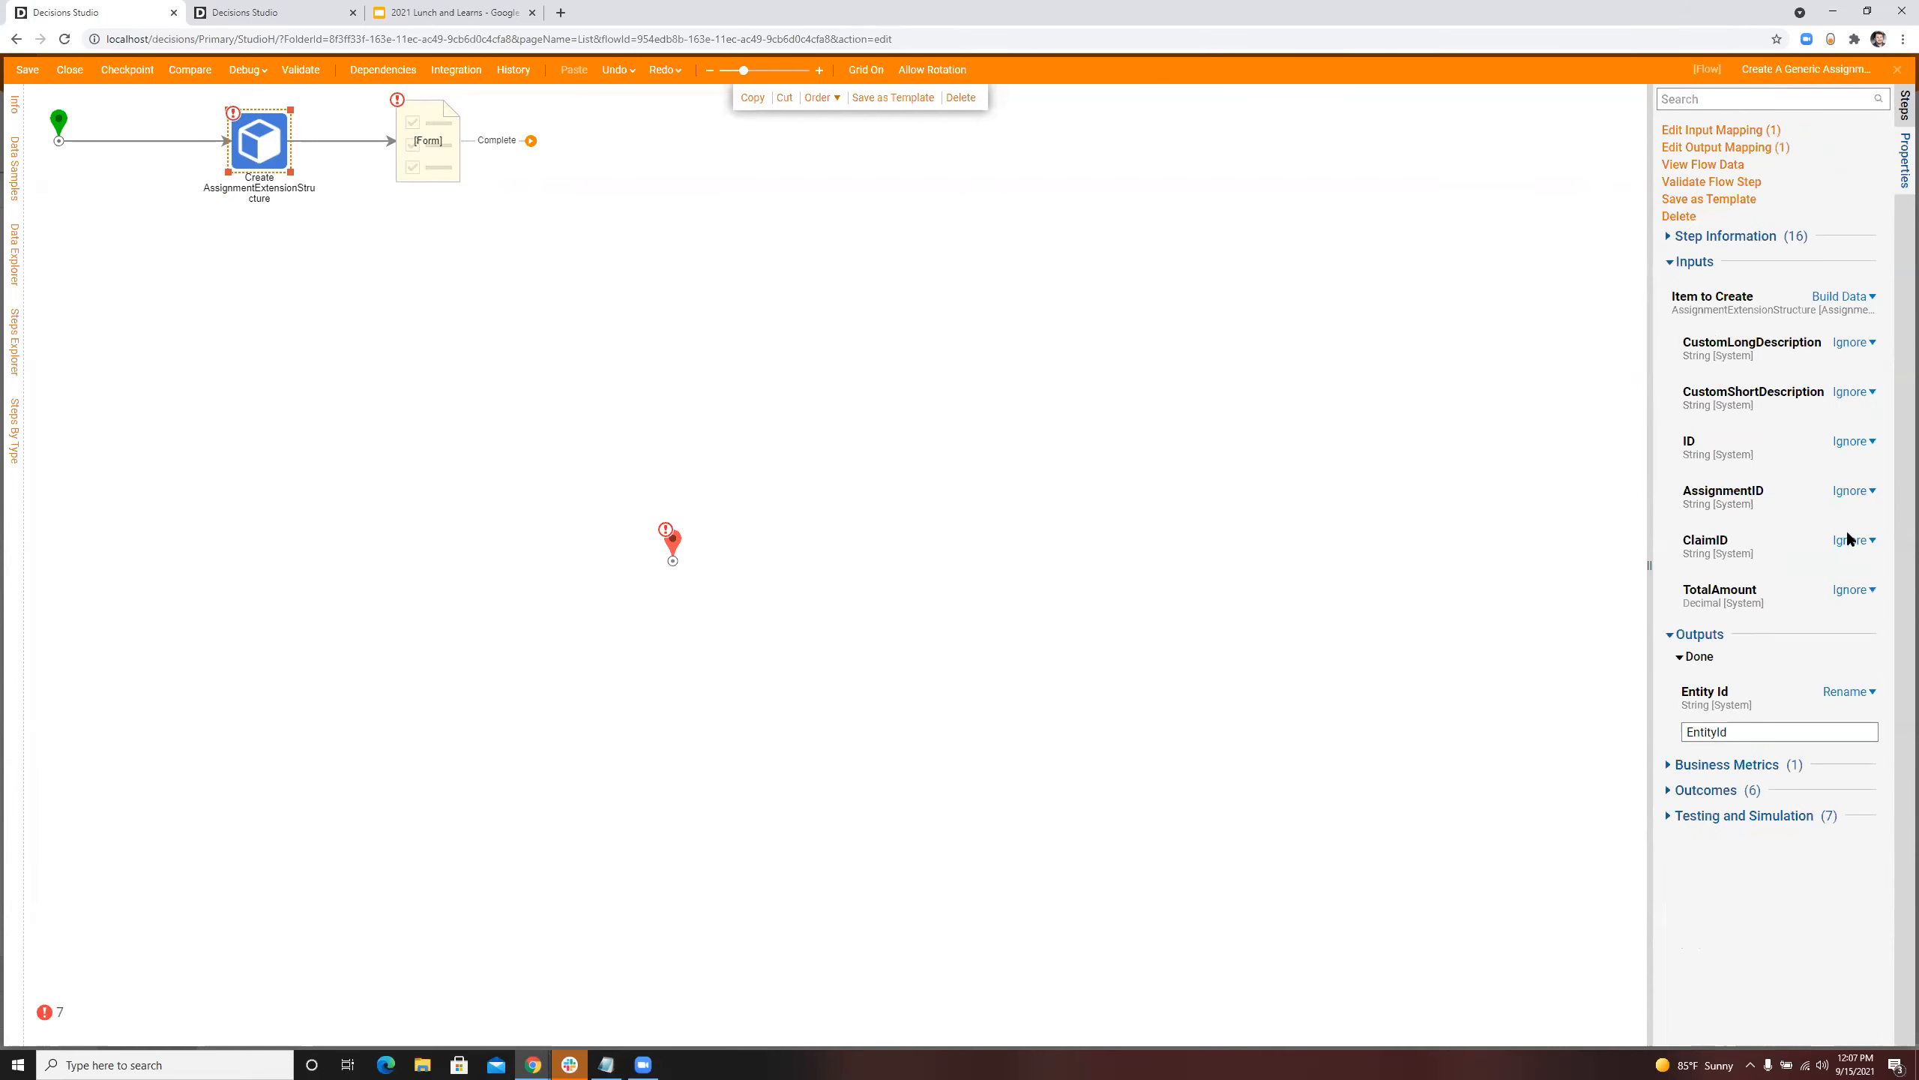
left_click(1848, 539)
left_click(1761, 476)
left_click(1831, 540)
left_click(1738, 497)
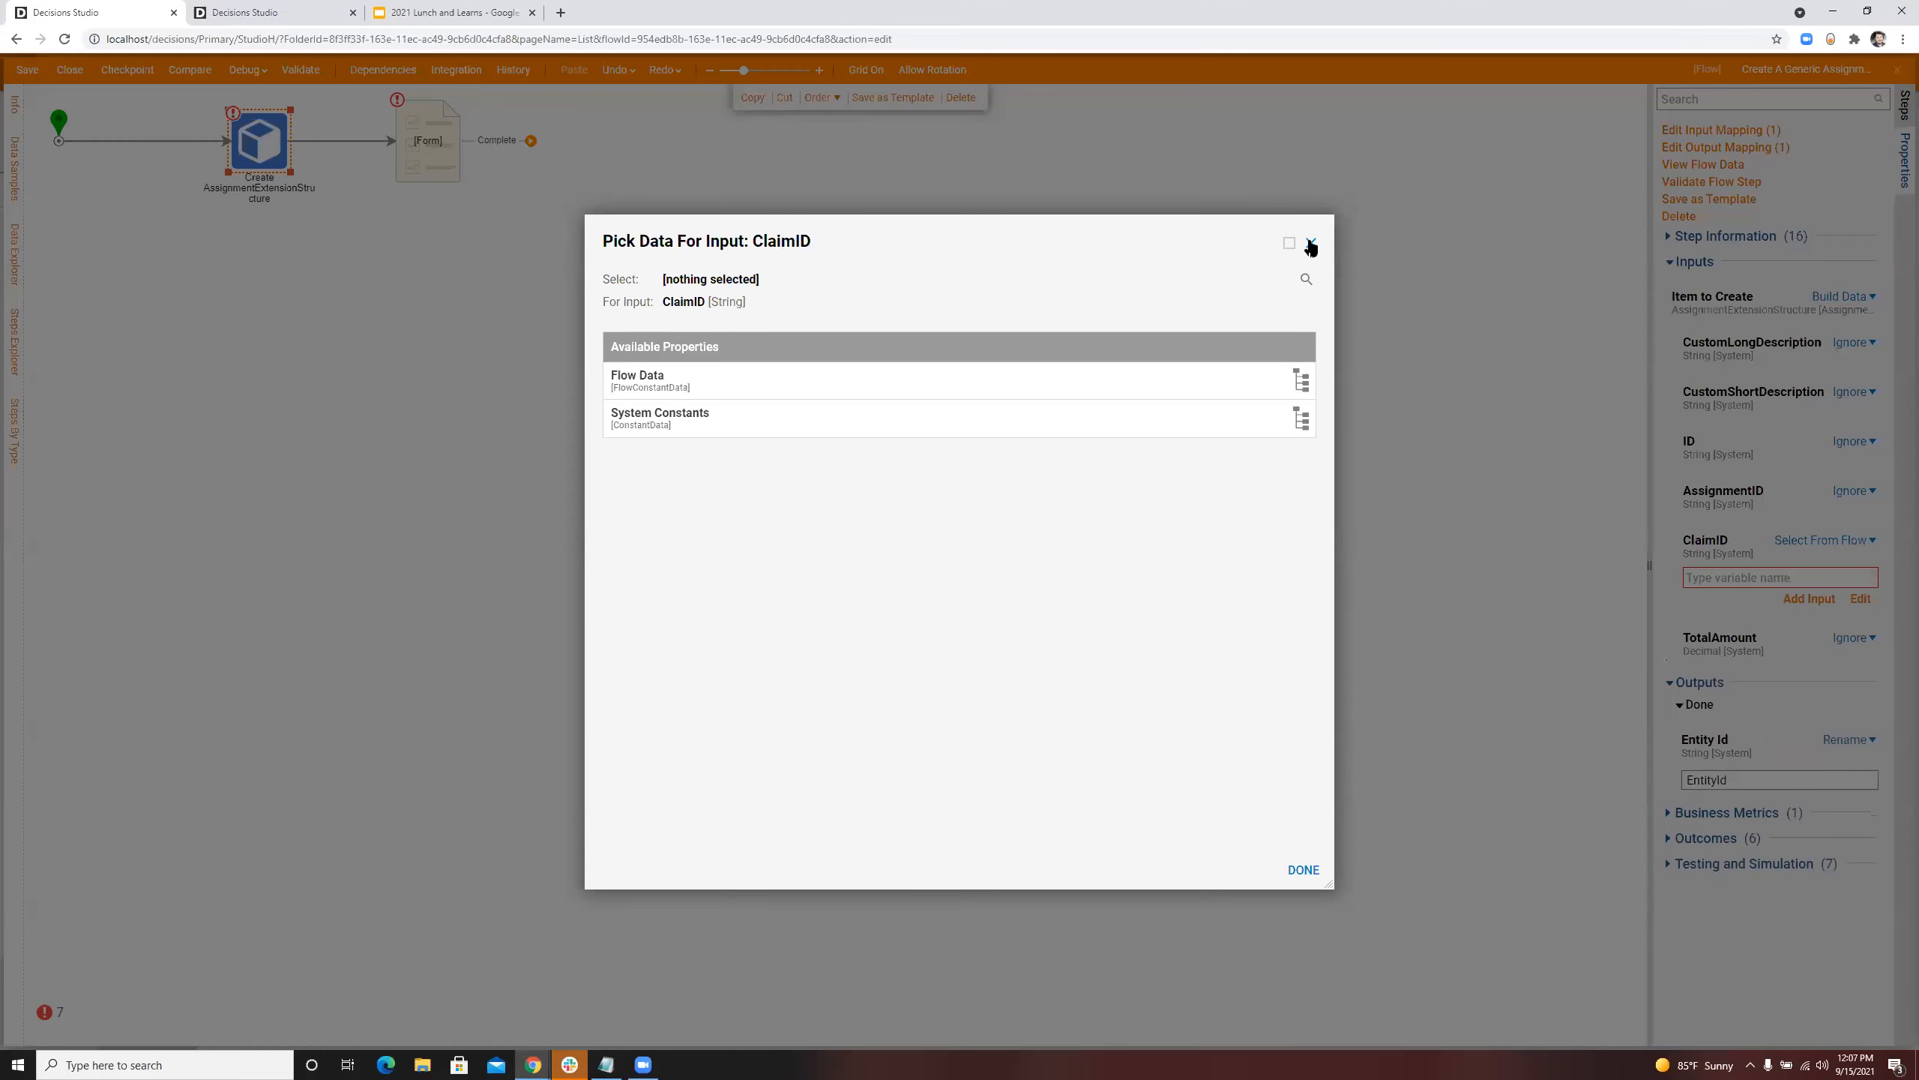
left_click(1311, 244)
left_click(1800, 600)
type("1")
left_click(1852, 662)
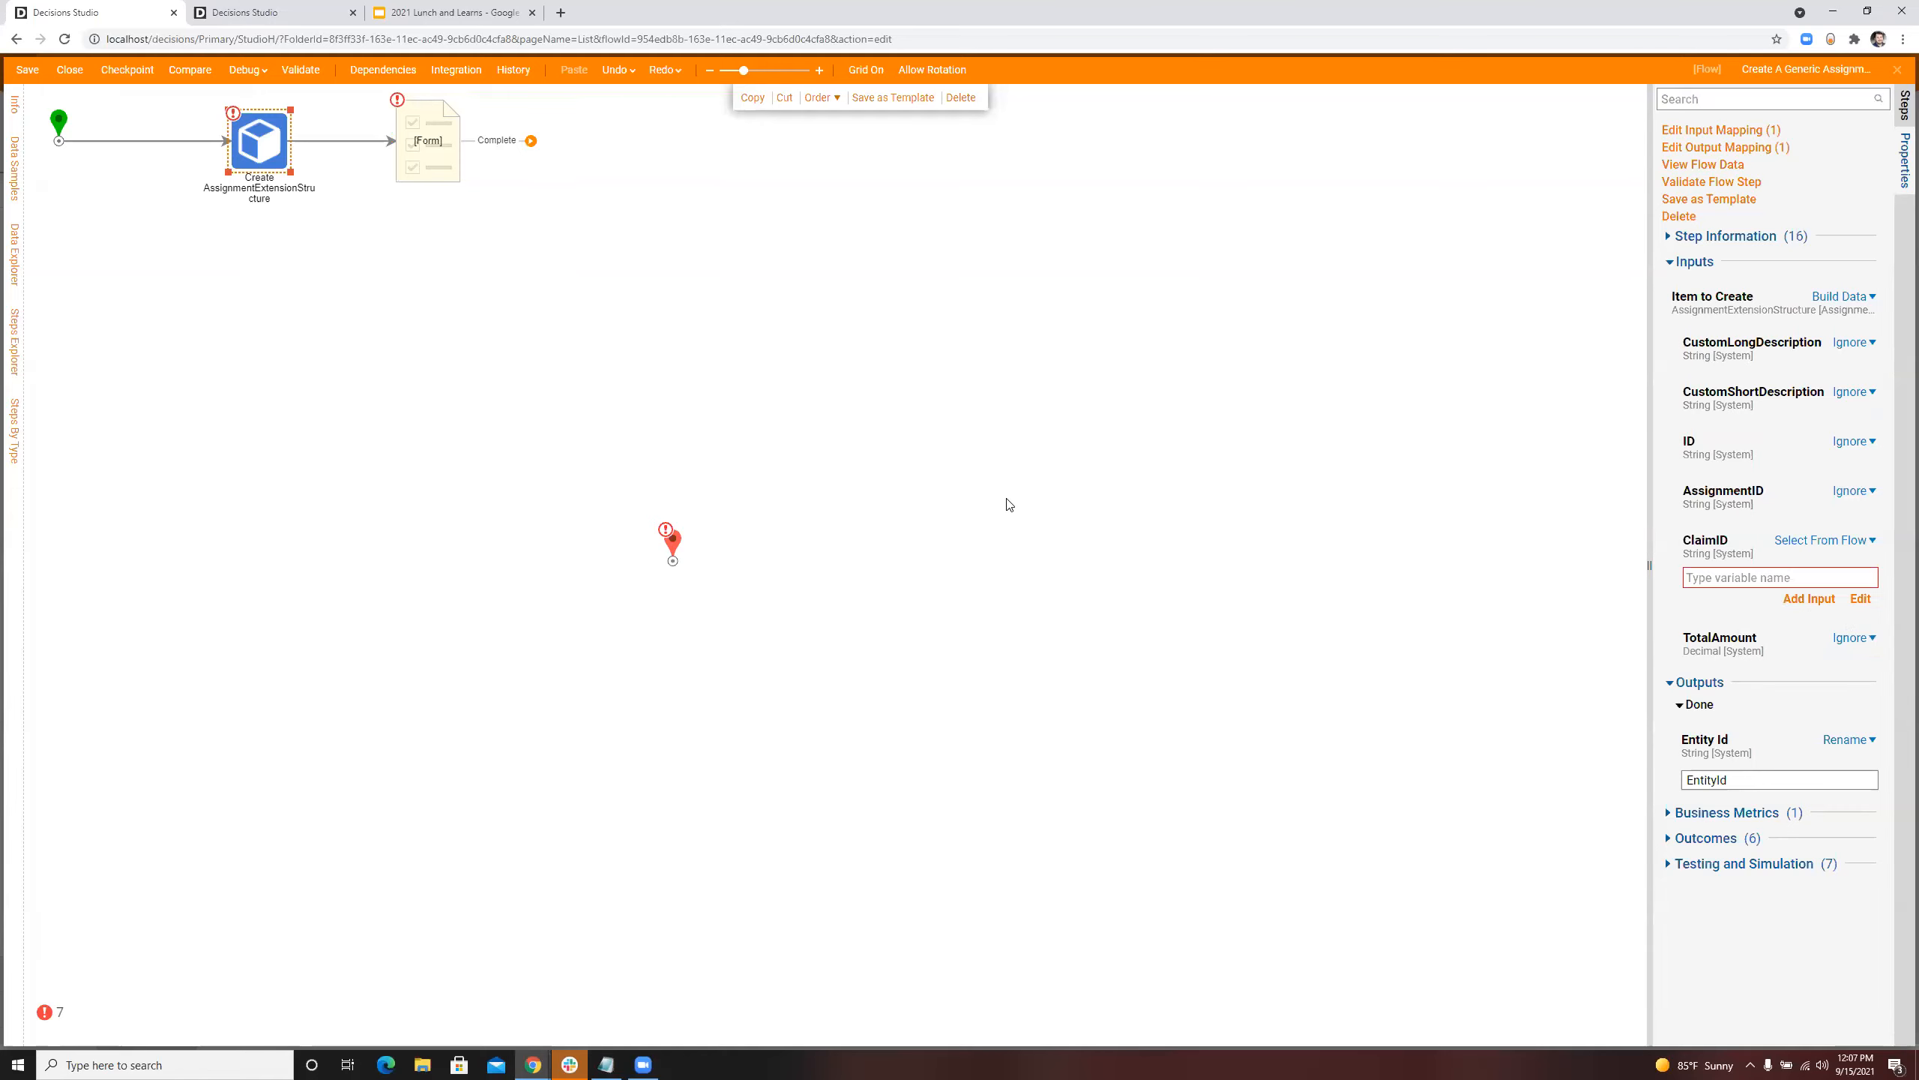
Step: Add a ClaimID input of type String to the flow's start step
left_click(56, 113)
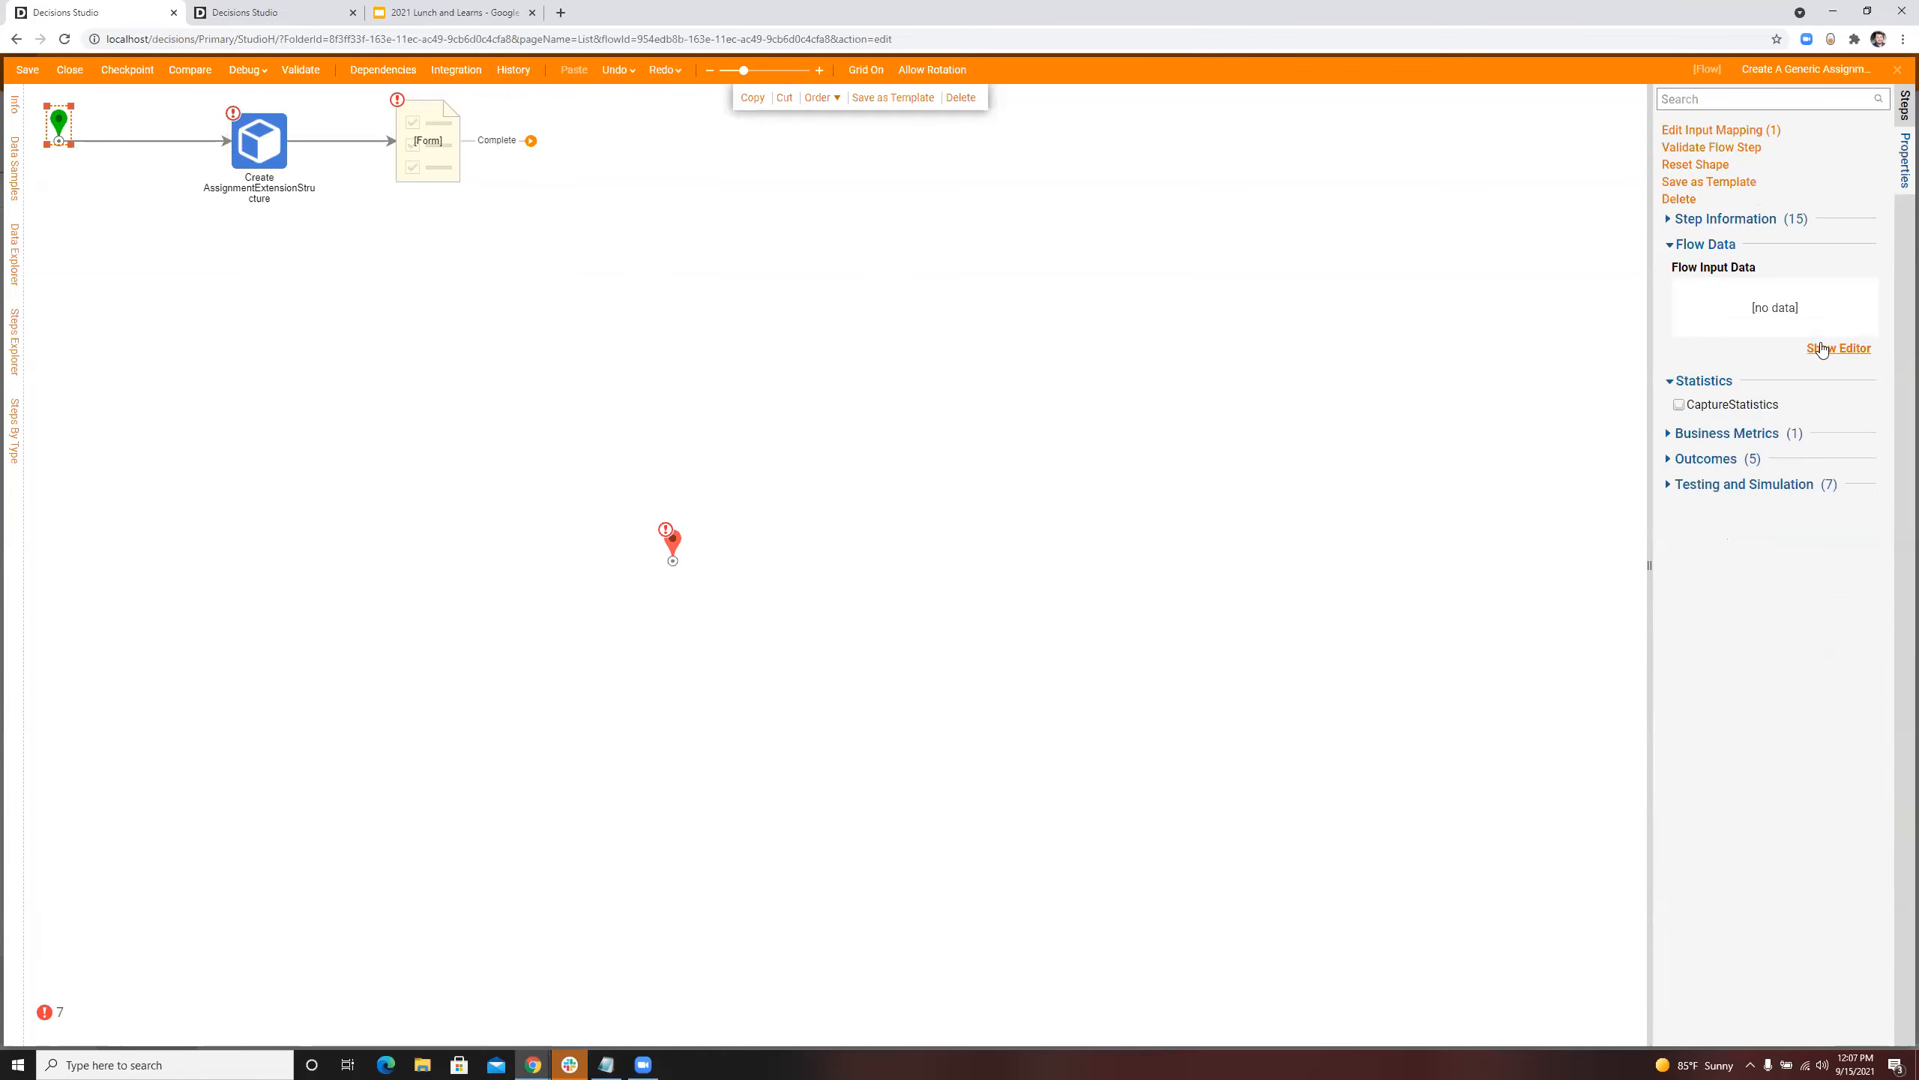
left_click(1838, 348)
double_click(548, 278)
key("BackSpace")
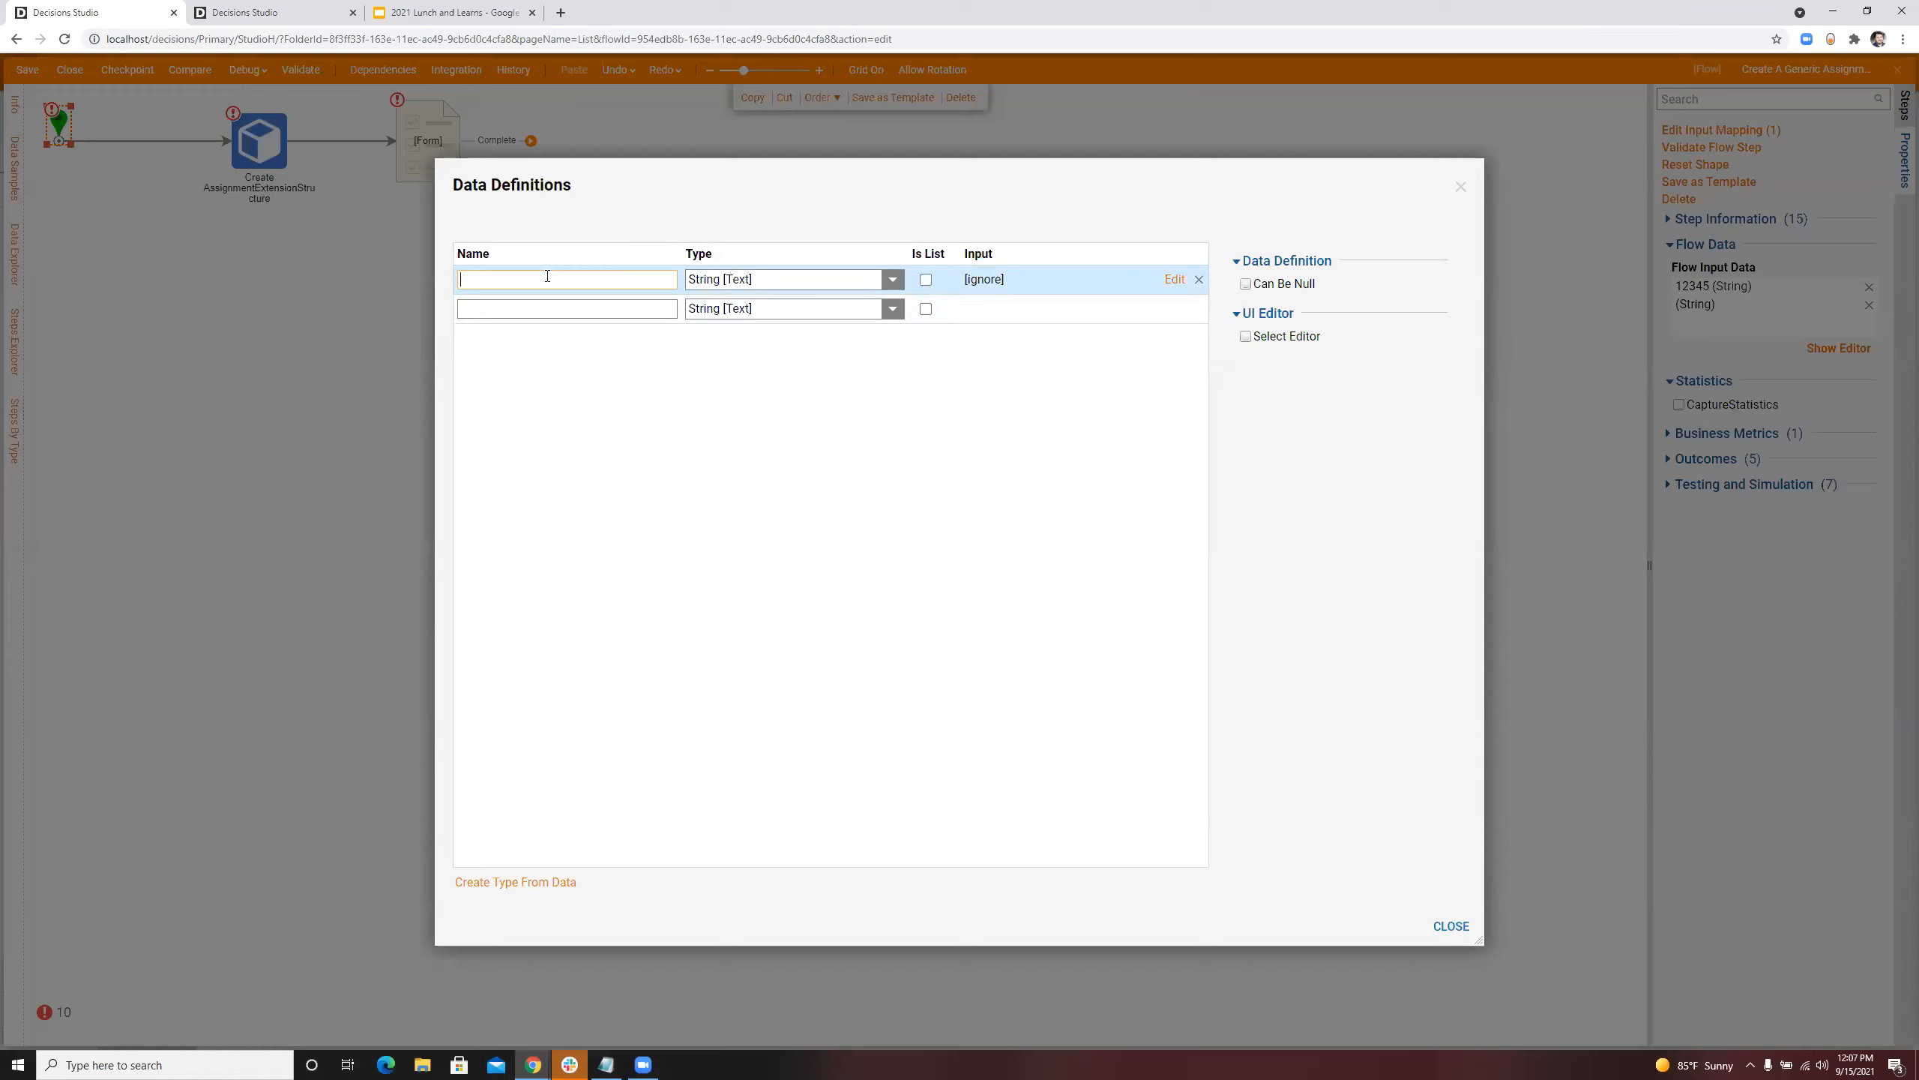
Step: Add a second flow input named TotalAmount with type Decimal and finish the data definitions
left_click(523, 309)
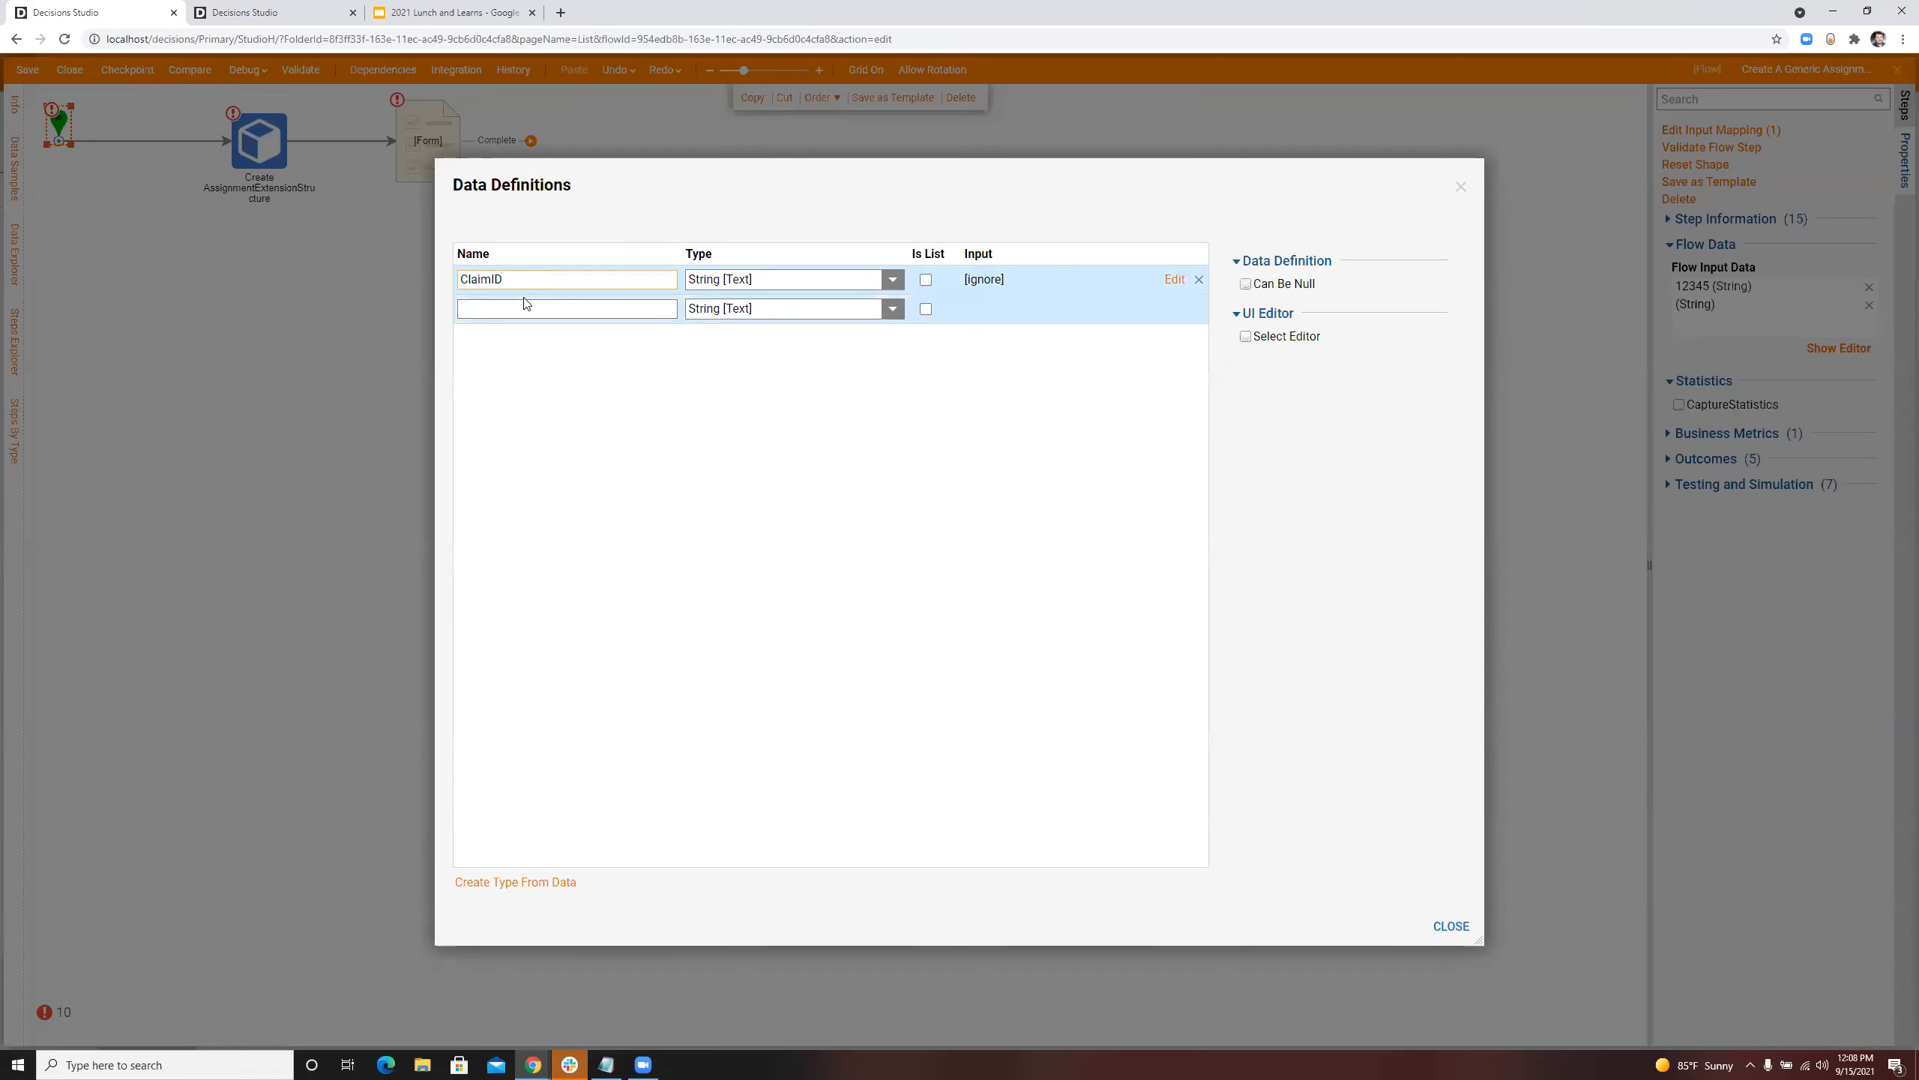
type("TotalAmount")
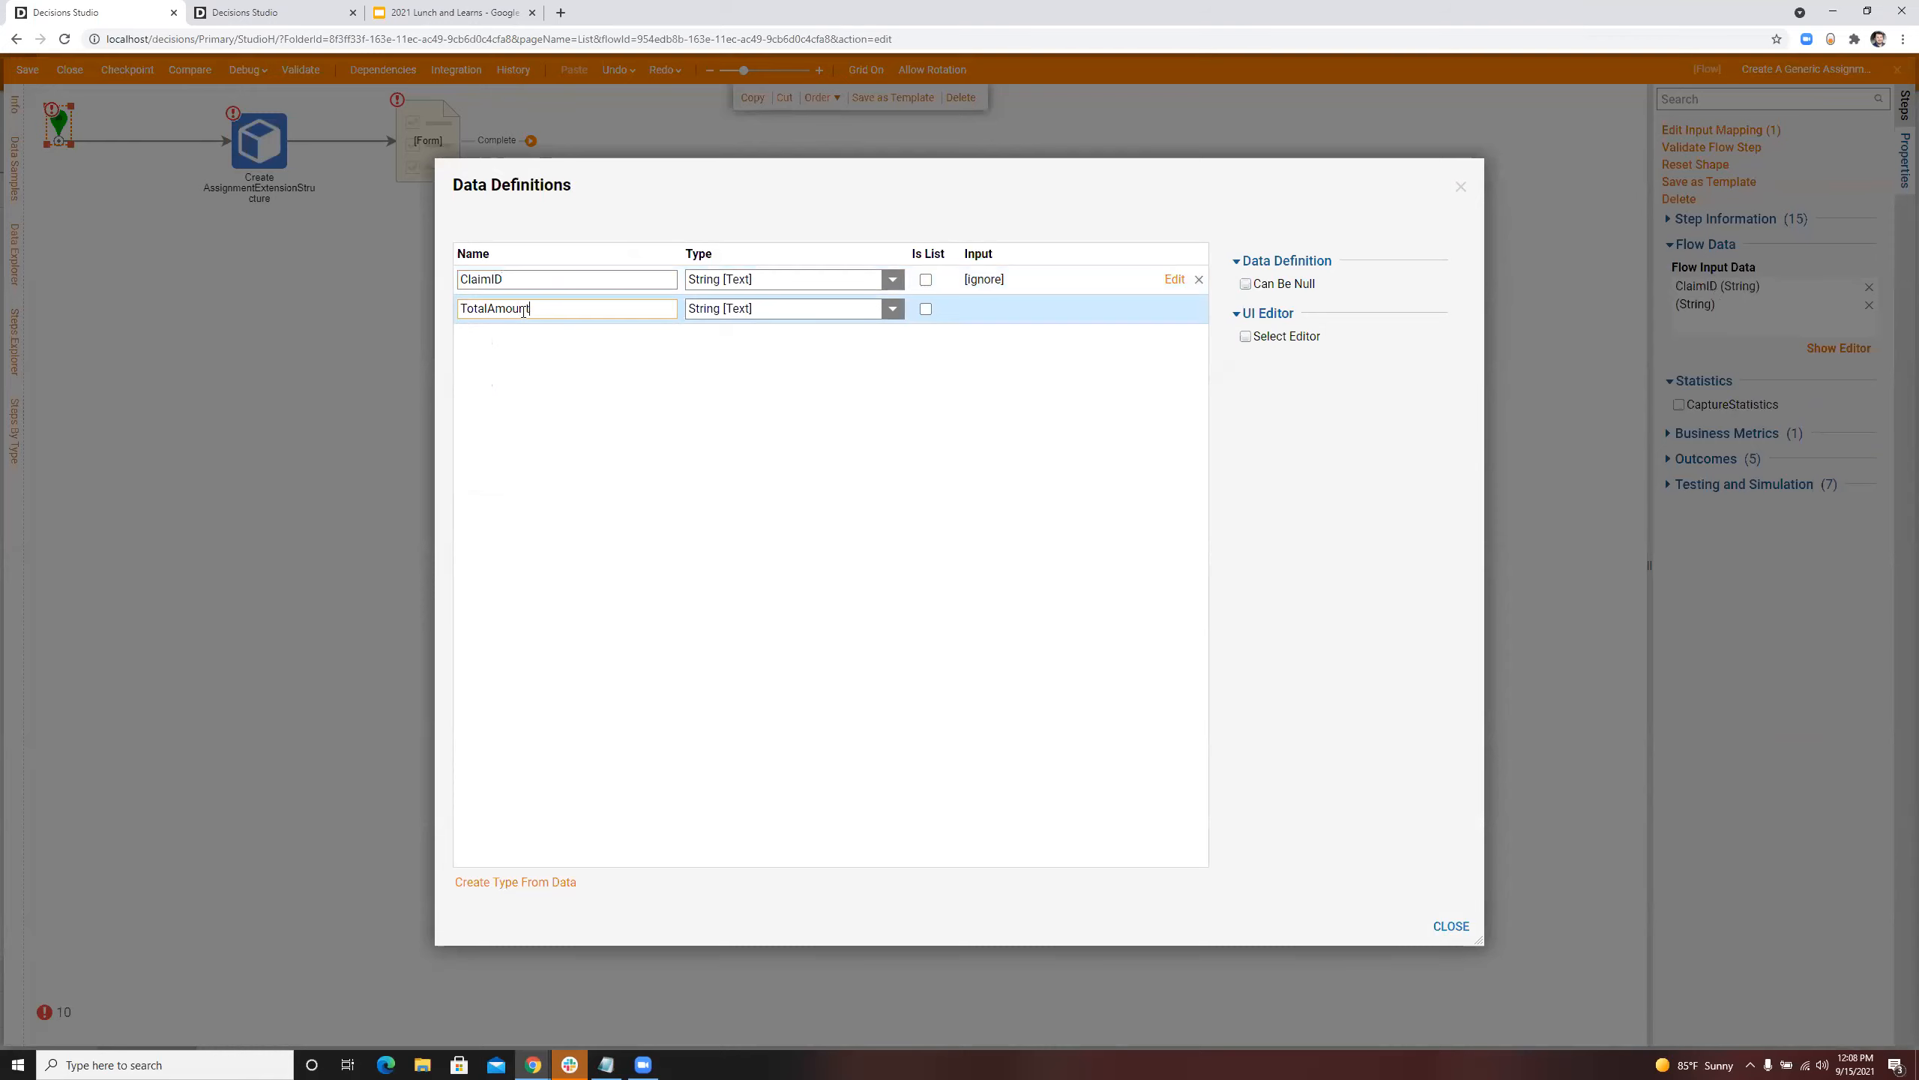
left_click(892, 308)
left_click(703, 447)
left_click(771, 352)
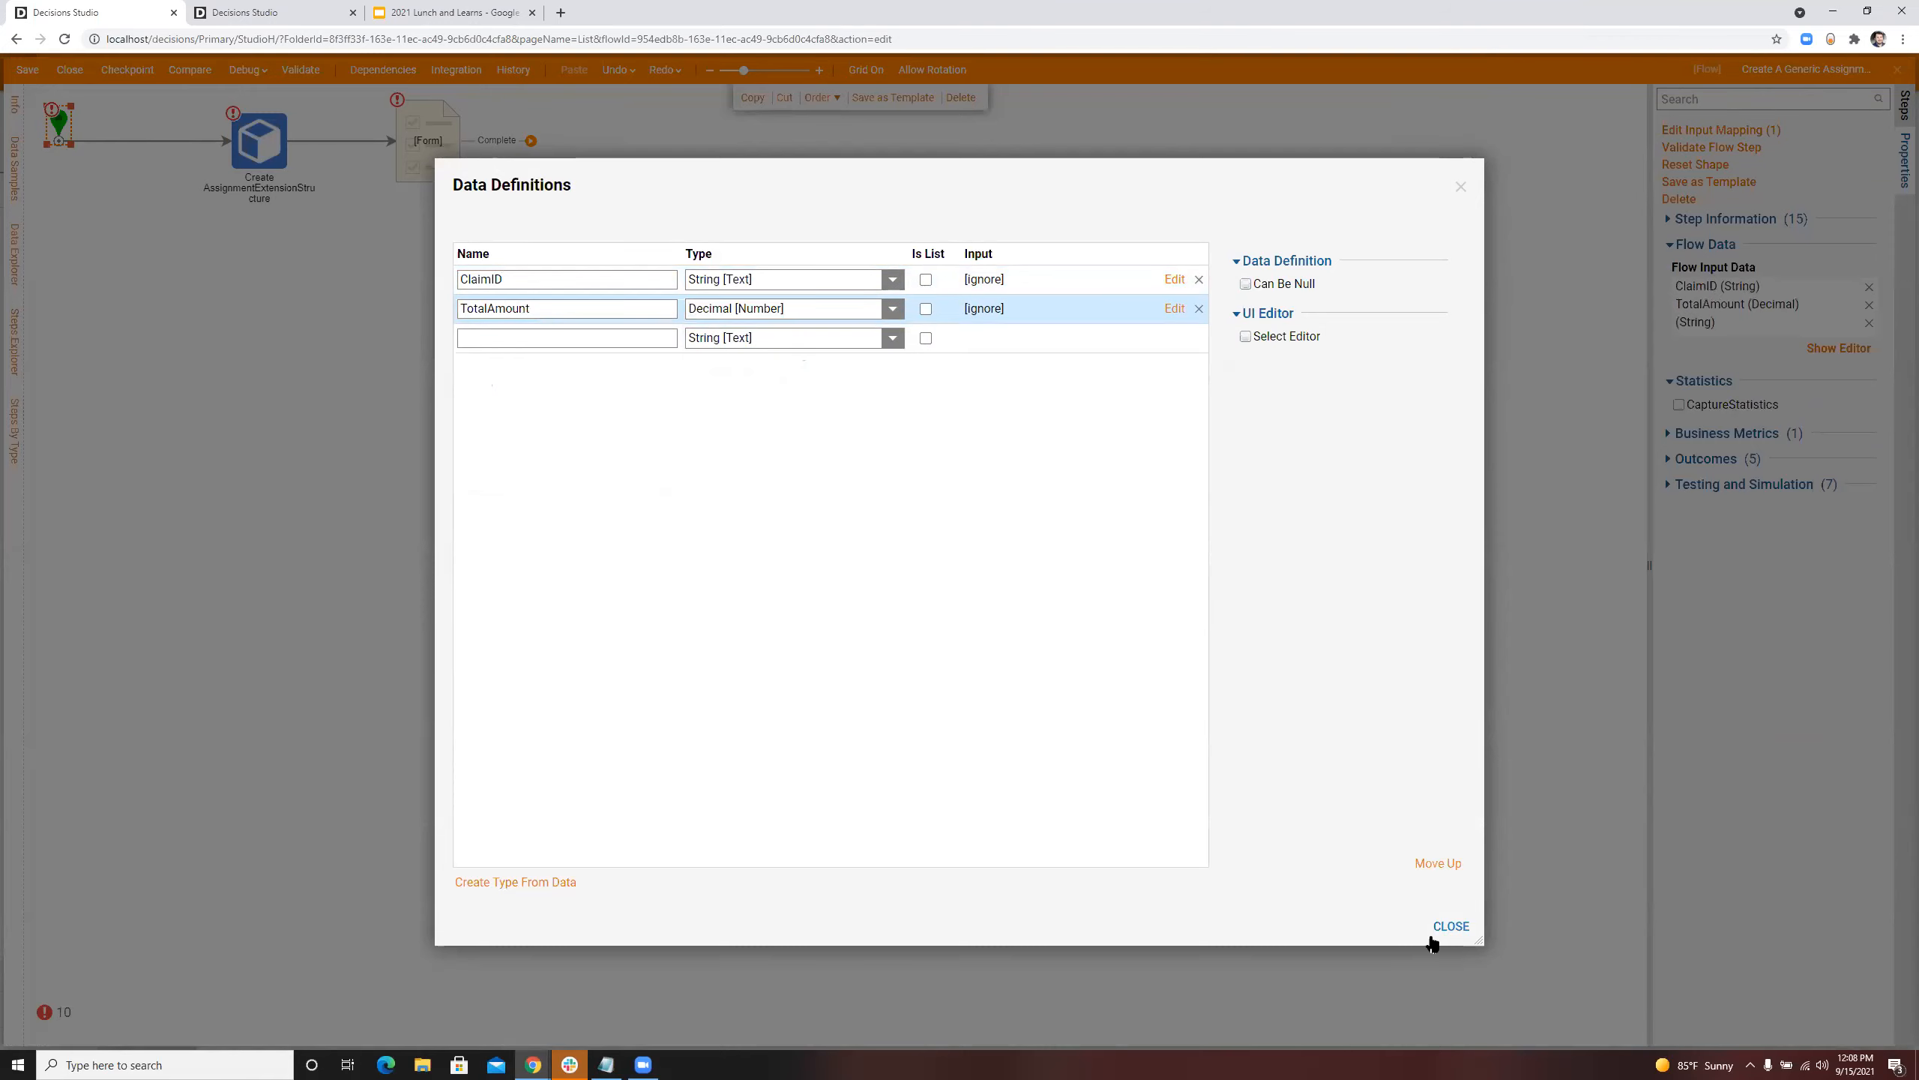
left_click(1450, 926)
Step: Map the Create step's ClaimID and TotalAmount to the flow inputs of the same names
left_click(259, 140)
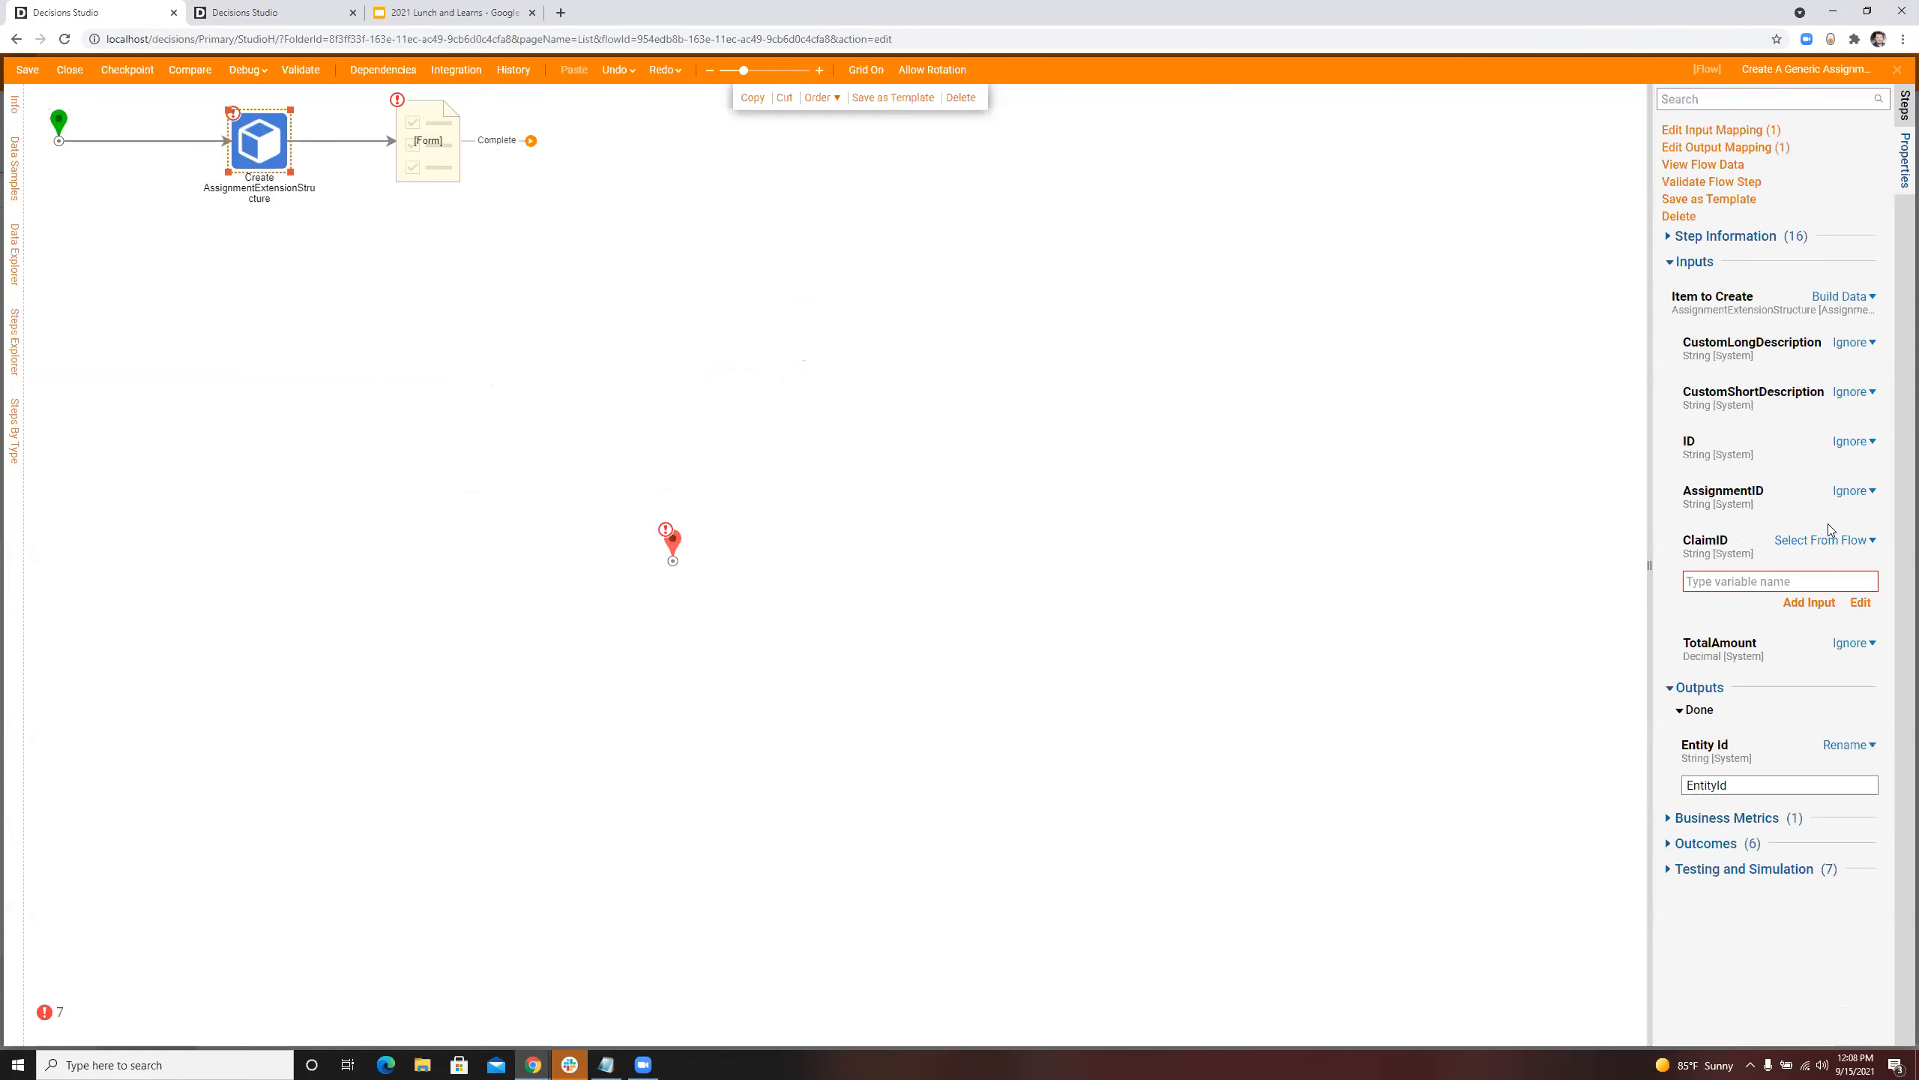
left_click(1837, 539)
left_click(1708, 495)
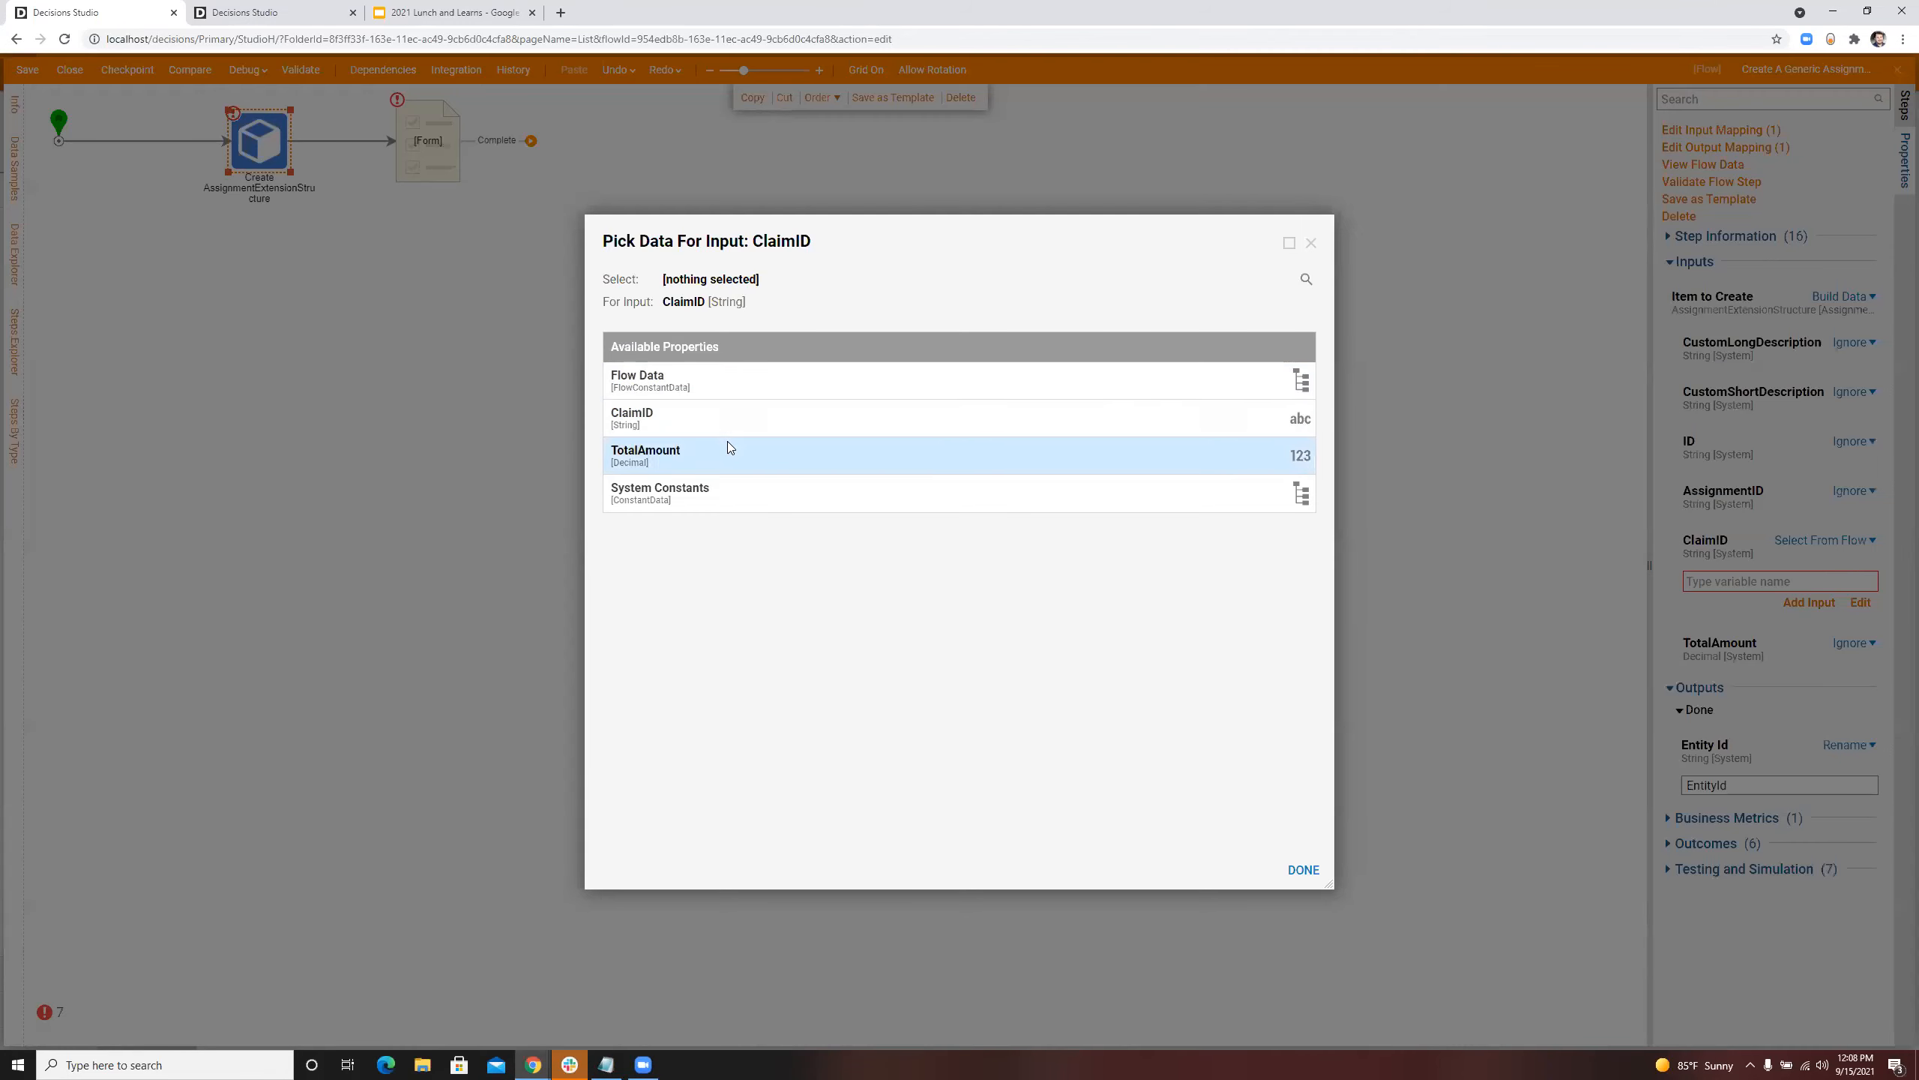
left_click(729, 419)
left_click(1294, 866)
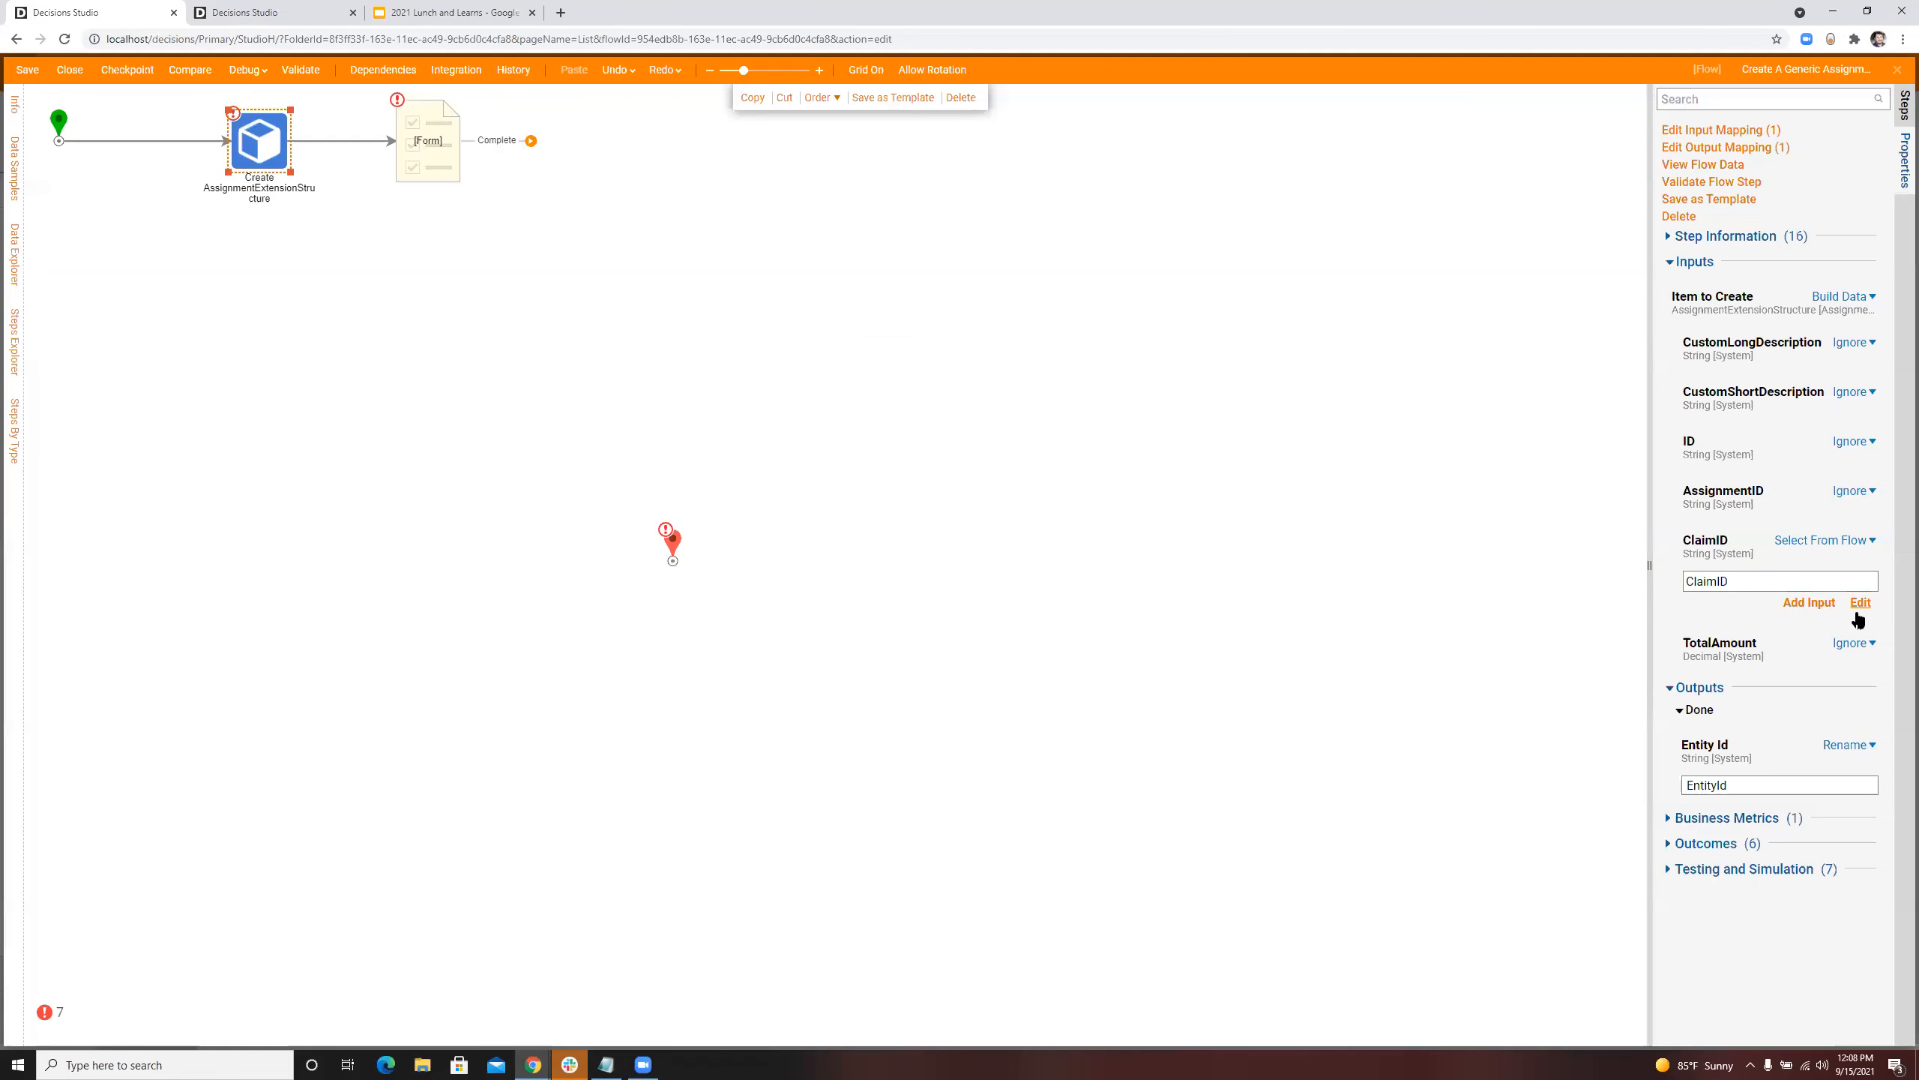
left_click(1851, 643)
left_click(1731, 618)
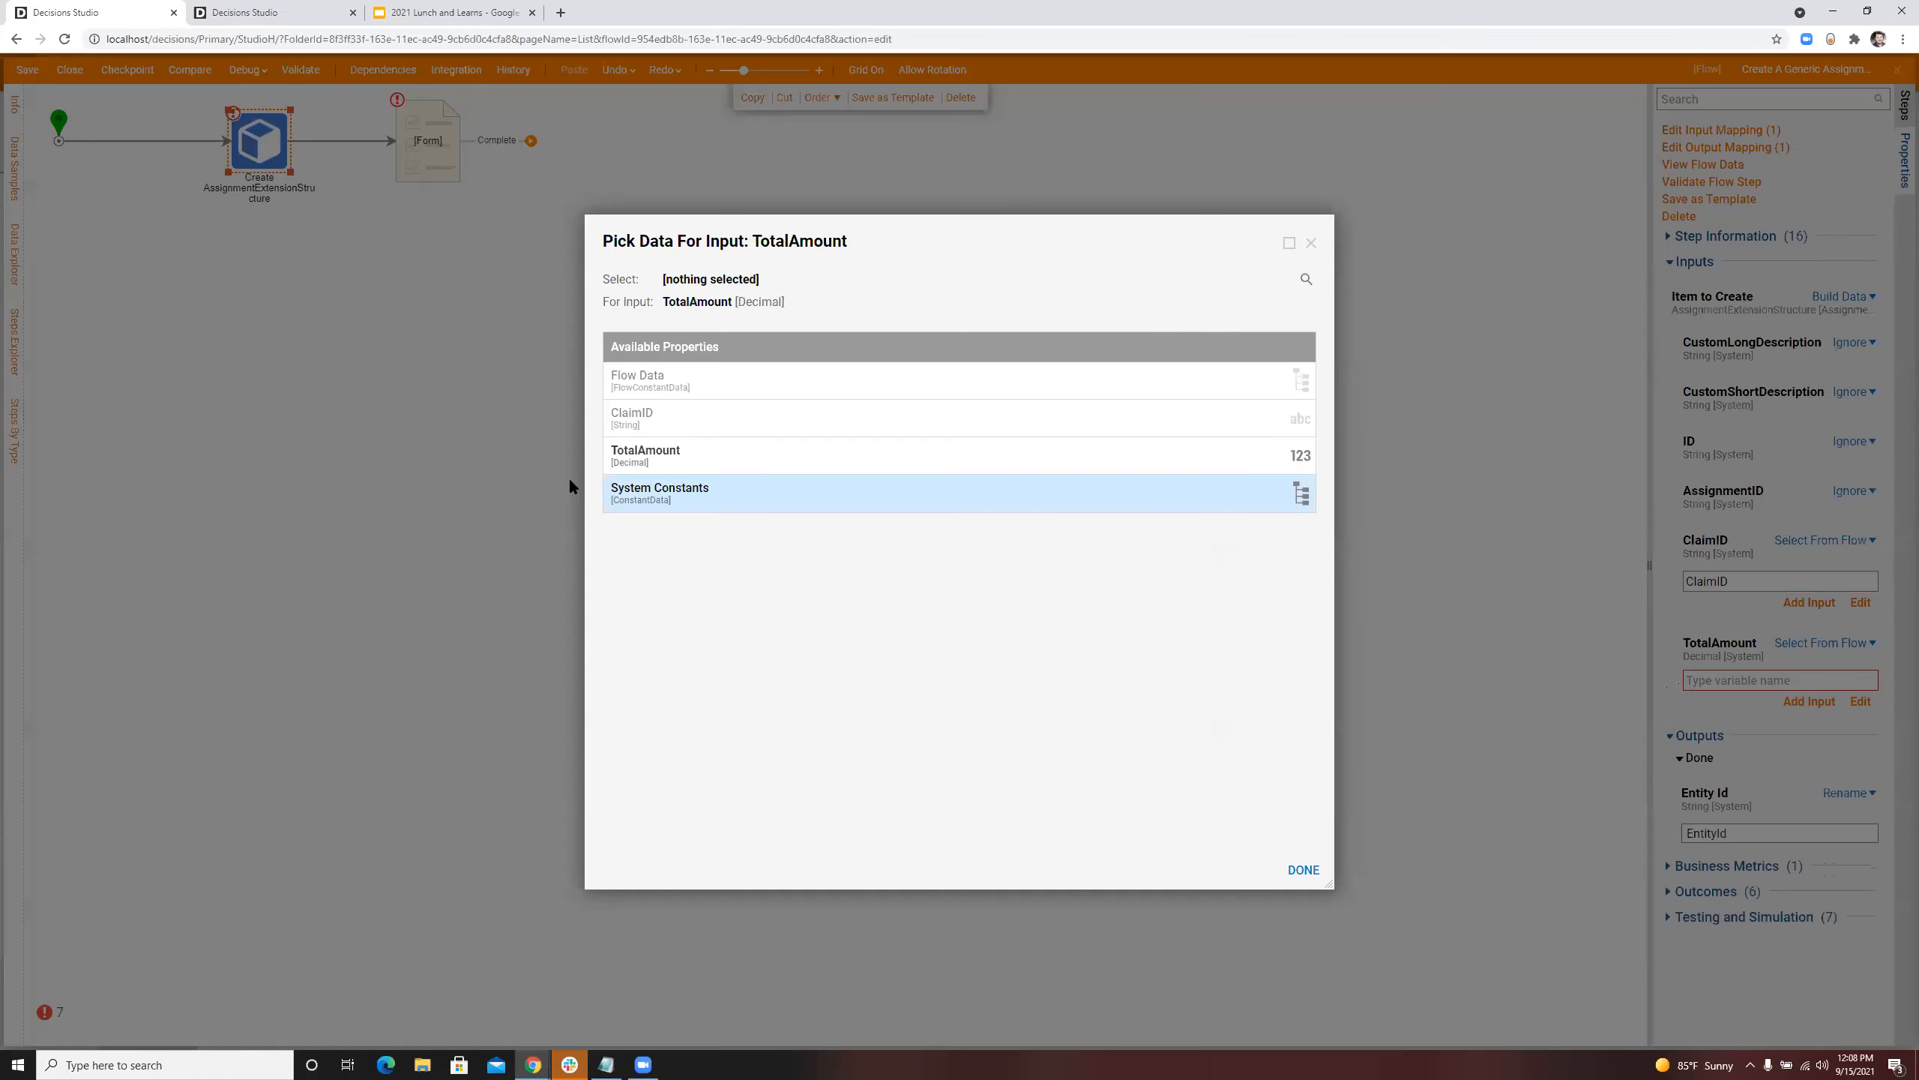
left_click(675, 457)
left_click(1304, 870)
Step: Shift the Create and form steps farther from the start, and insert a Fetch Entities step ahead of the Create step
left_click_drag(1092, 264, 402, 144)
left_click(366, 256)
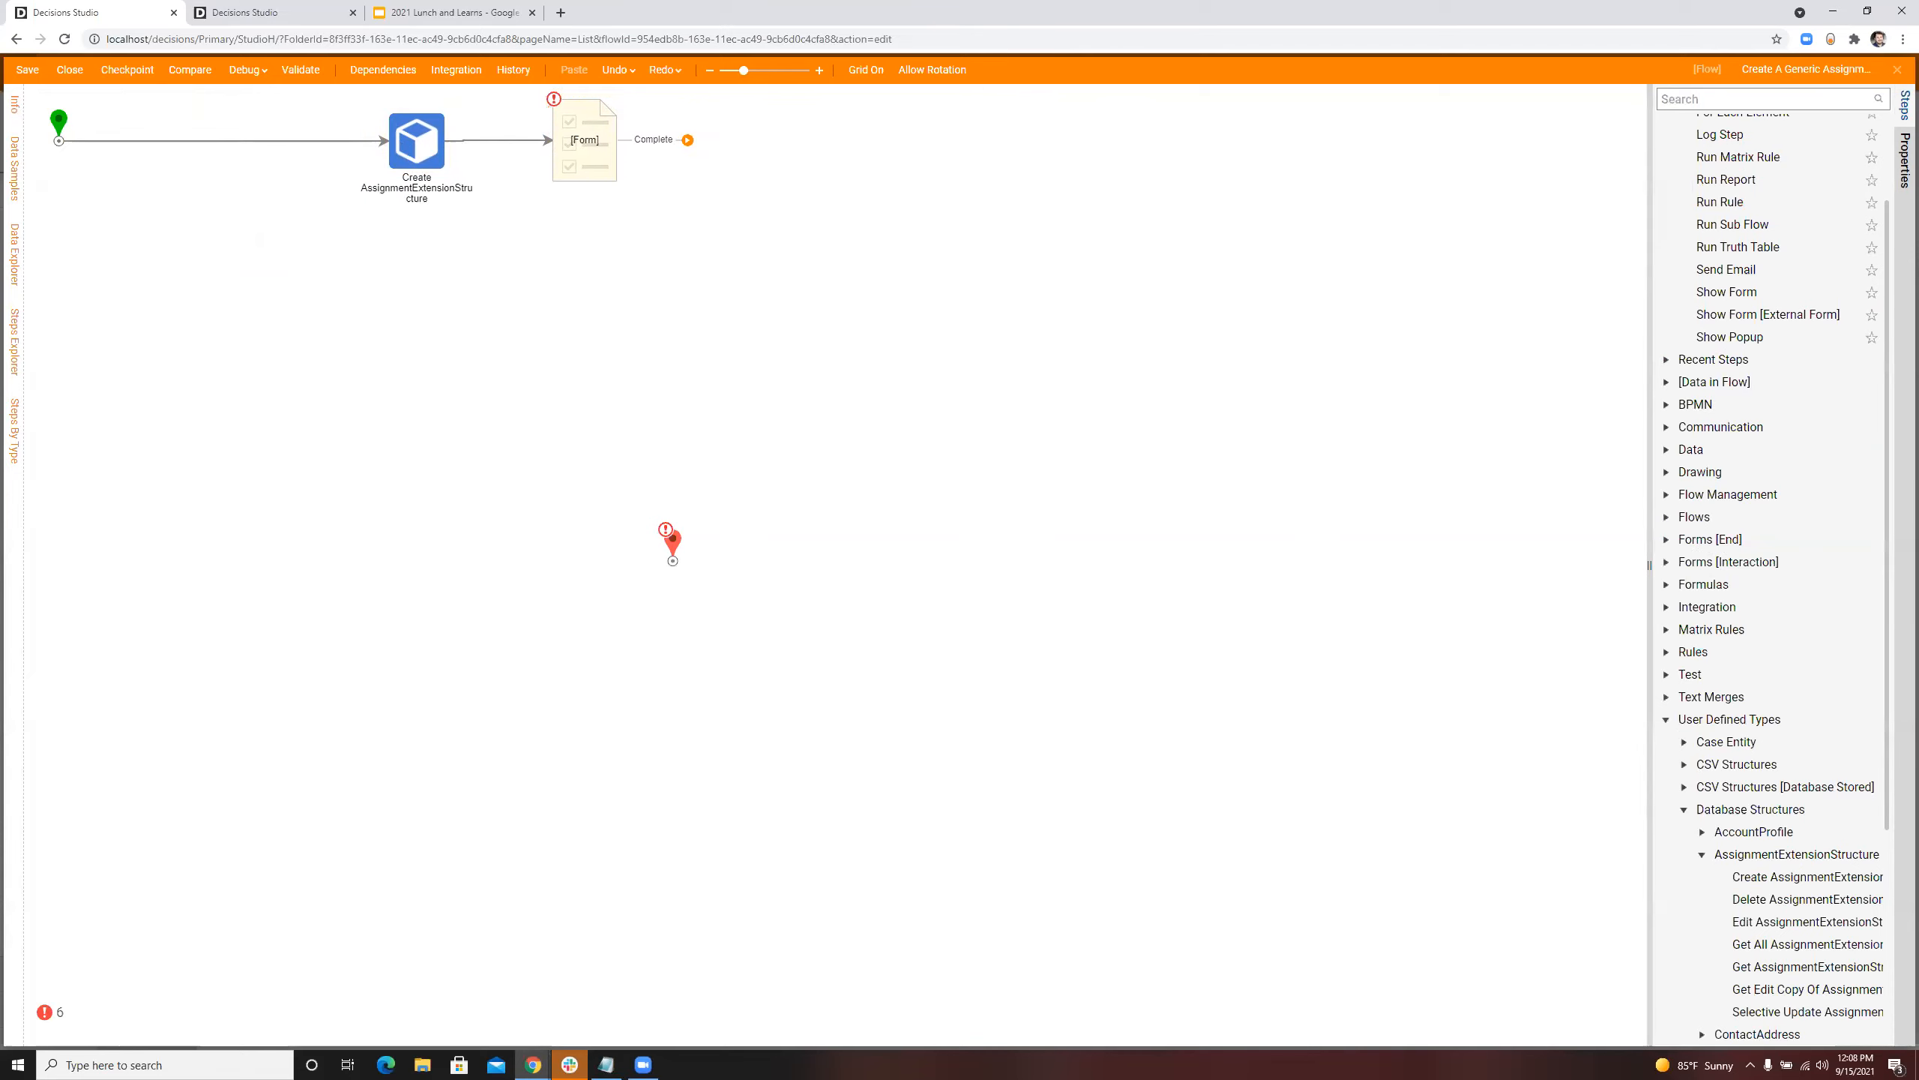
left_click(1804, 102)
type("Fetch")
left_click_drag(1754, 240, 250, 140)
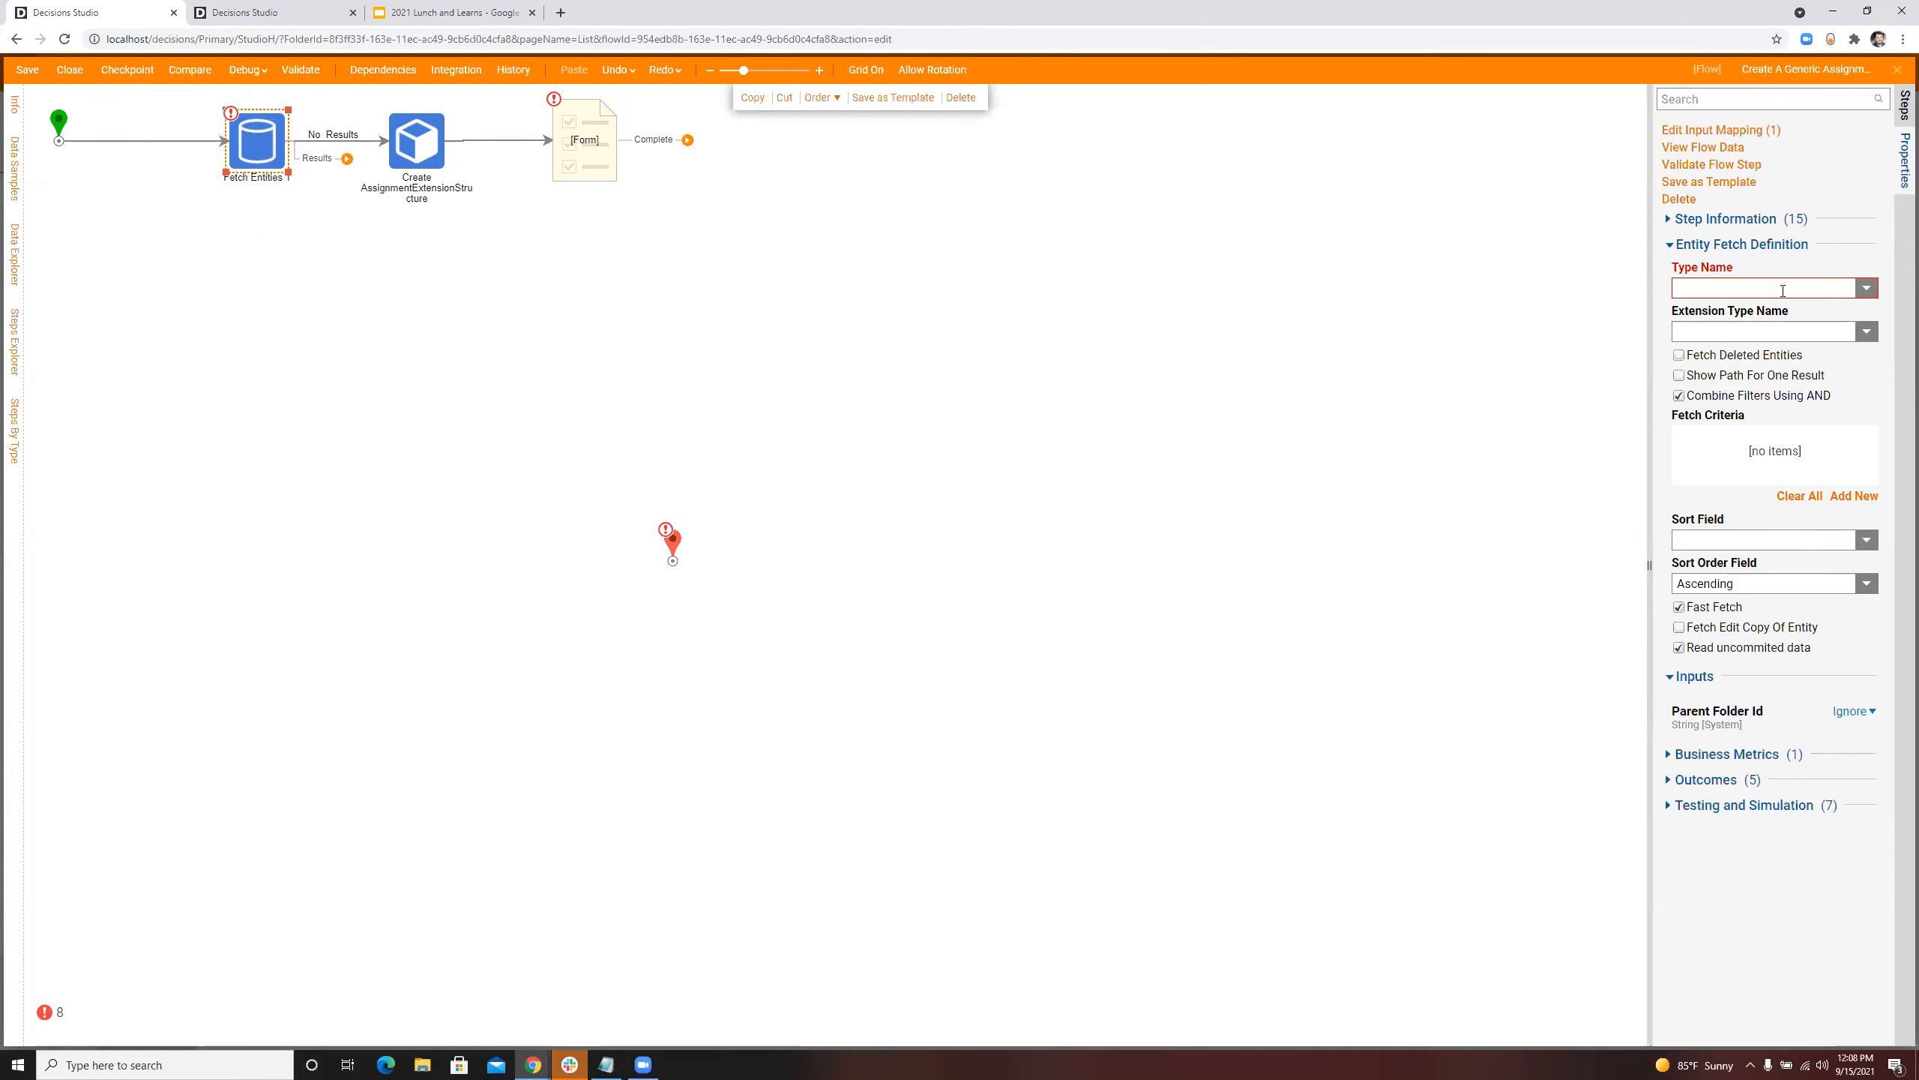
Step: Set the fetch step's entity type to AssignmentExtensionStructure from the current folder
left_click(1853, 292)
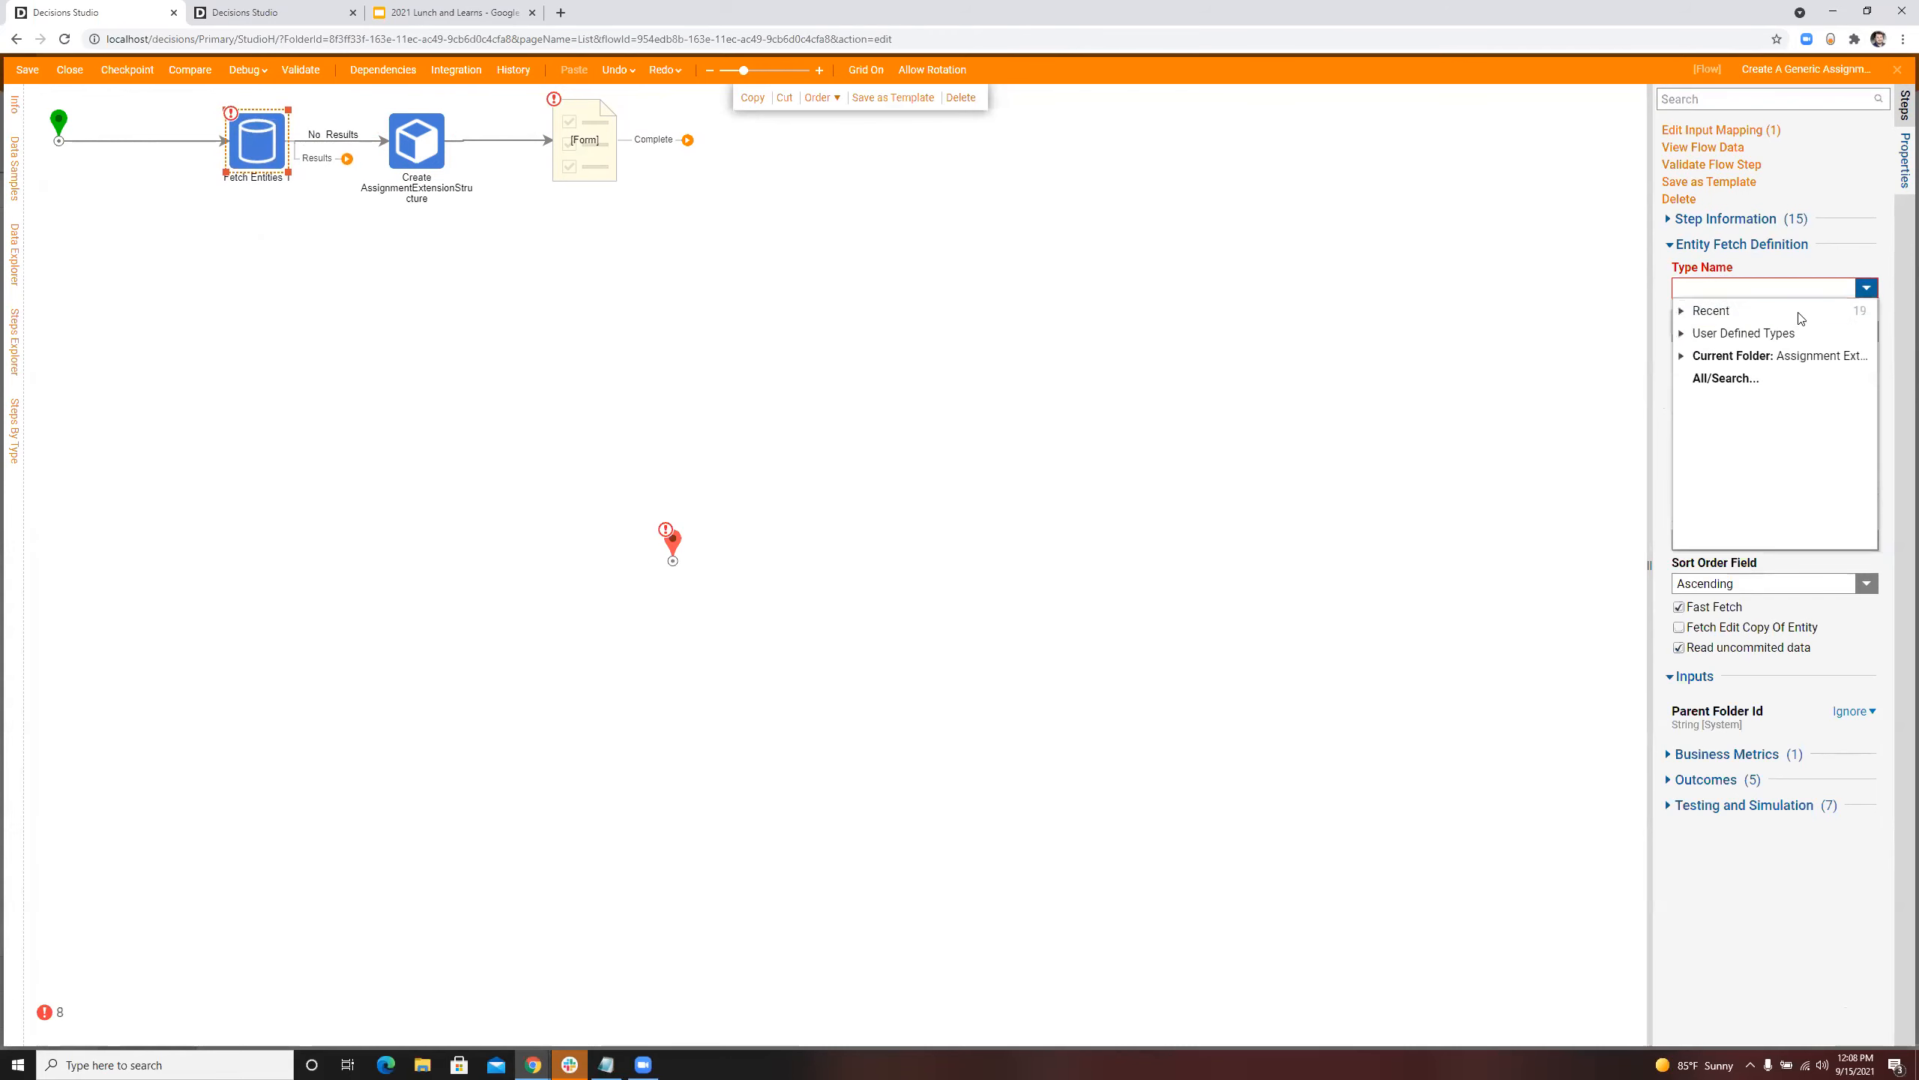
left_click(1704, 377)
left_click(1047, 453)
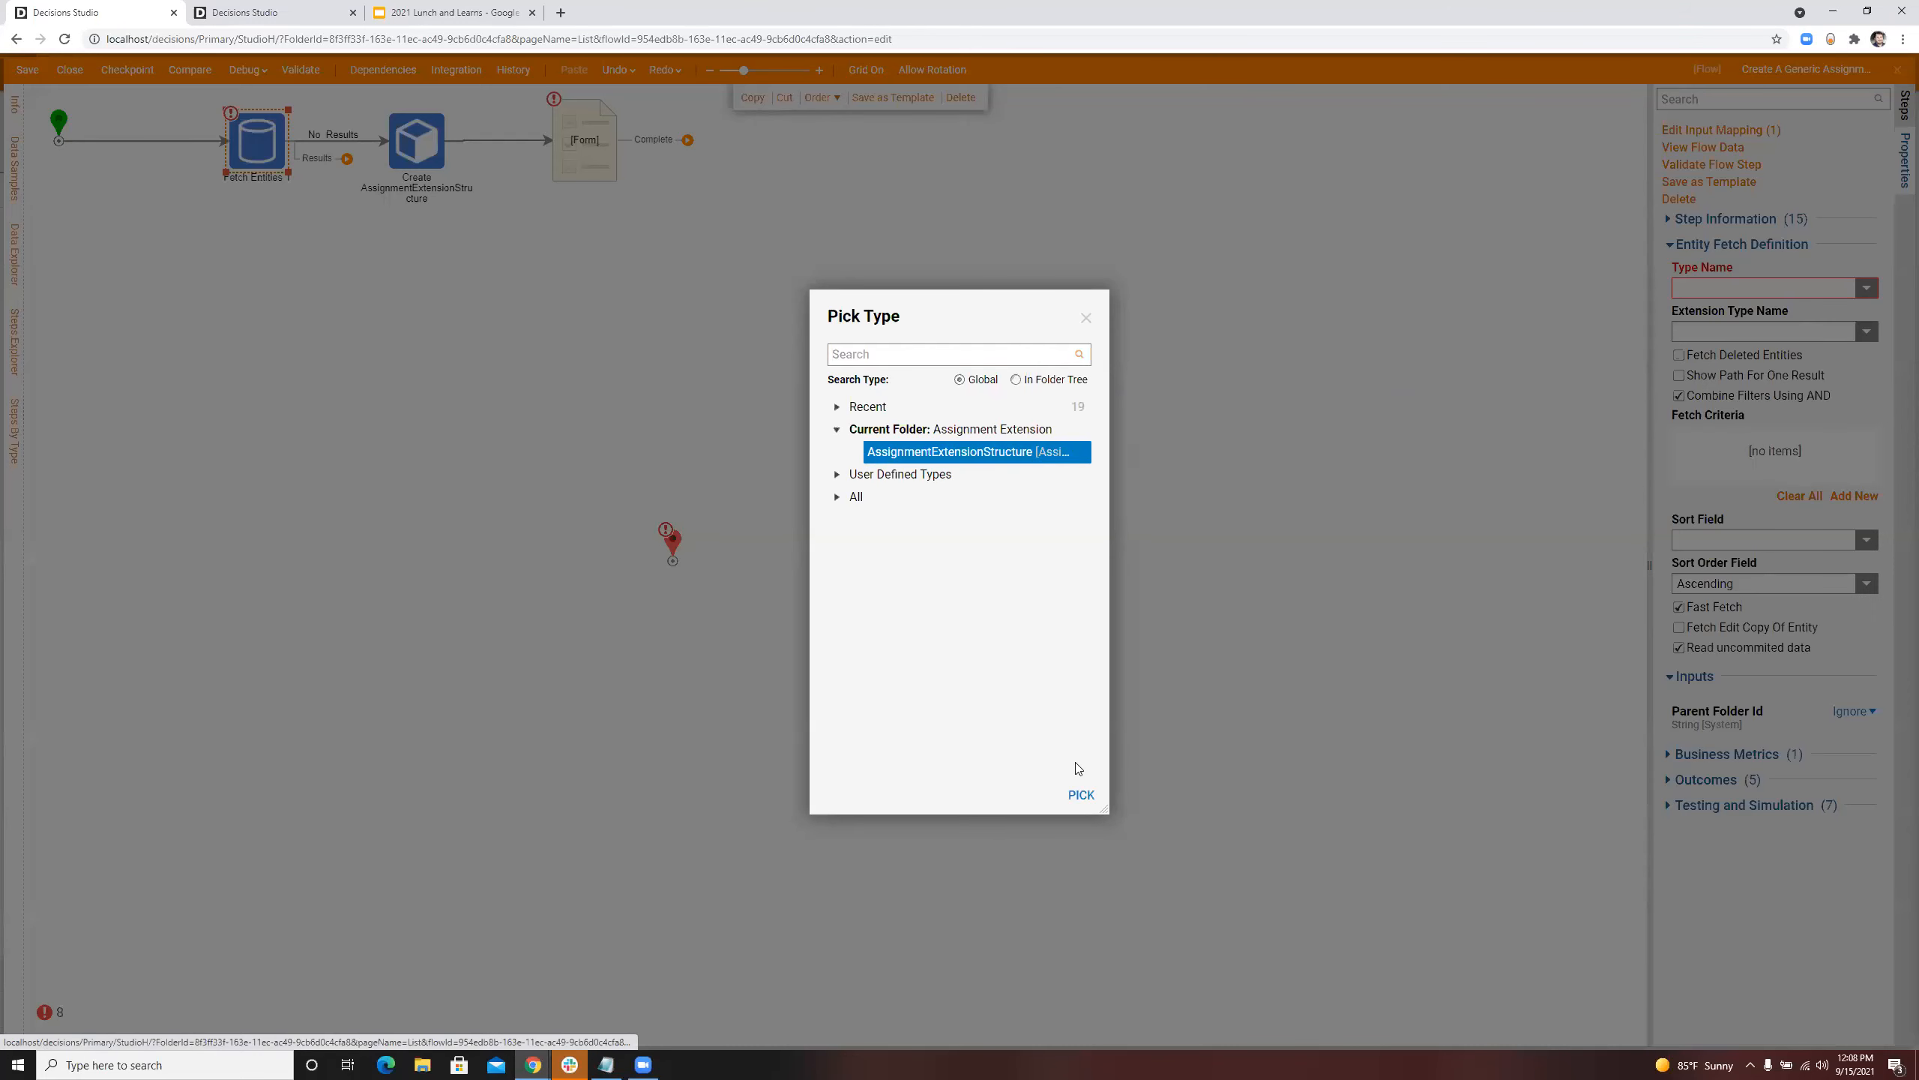
left_click(1081, 794)
Step: Add two fetch criteria using the Equals match type, one on _ClaimID and one on _TotalAmount
left_click(1862, 499)
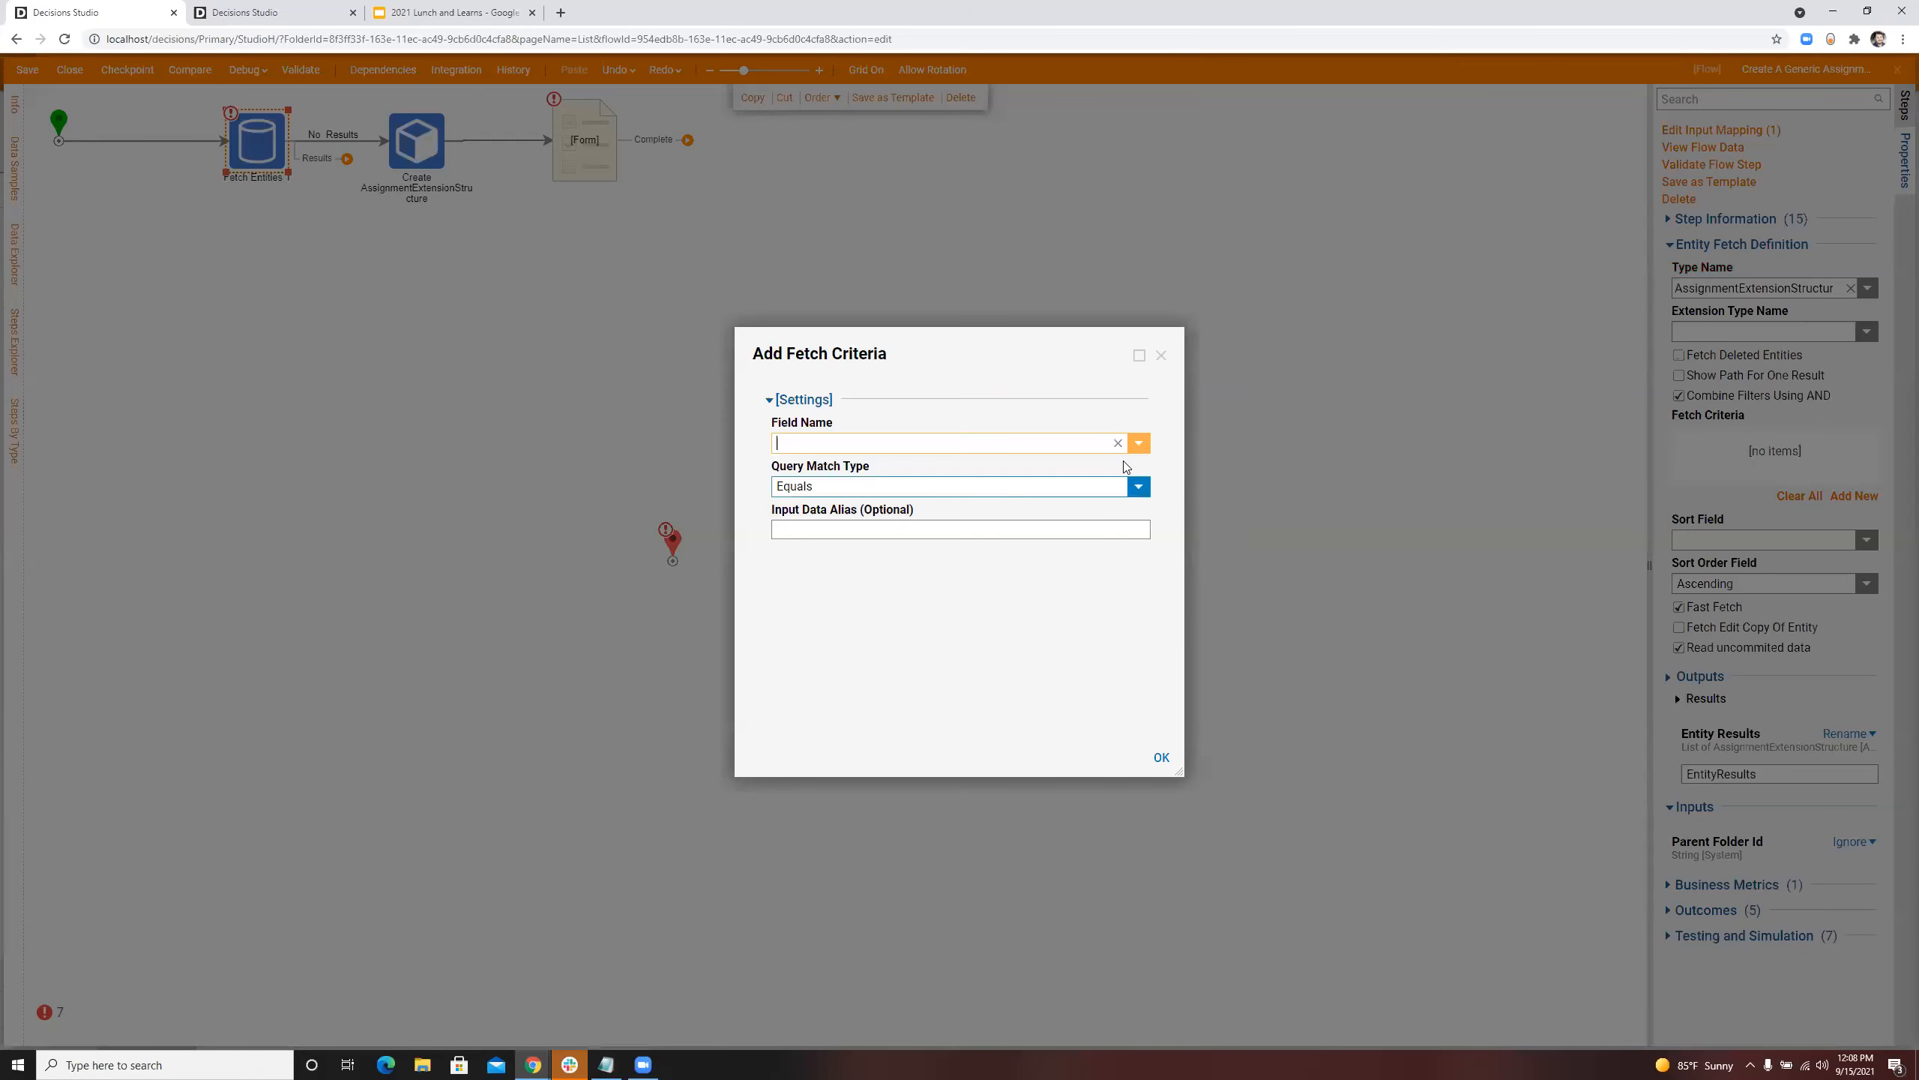
left_click(1151, 446)
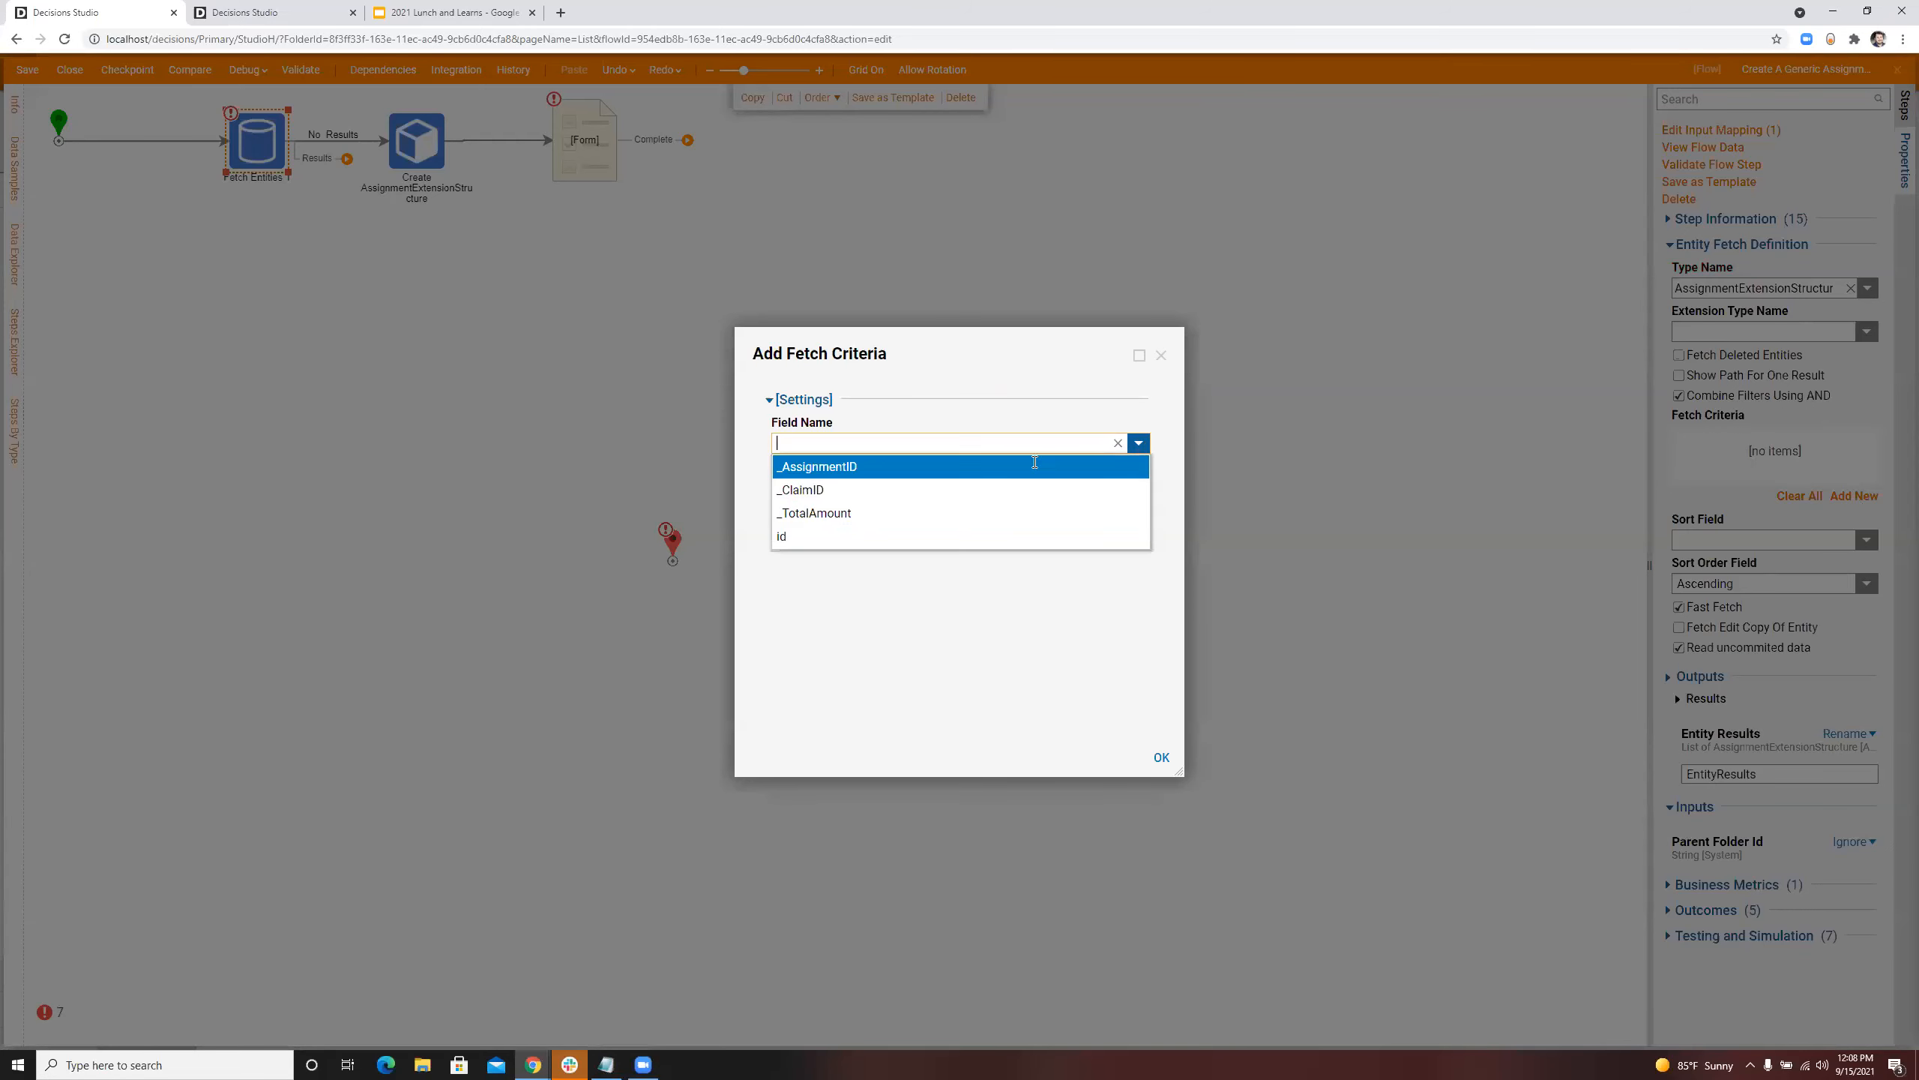
left_click(843, 493)
left_click(1161, 758)
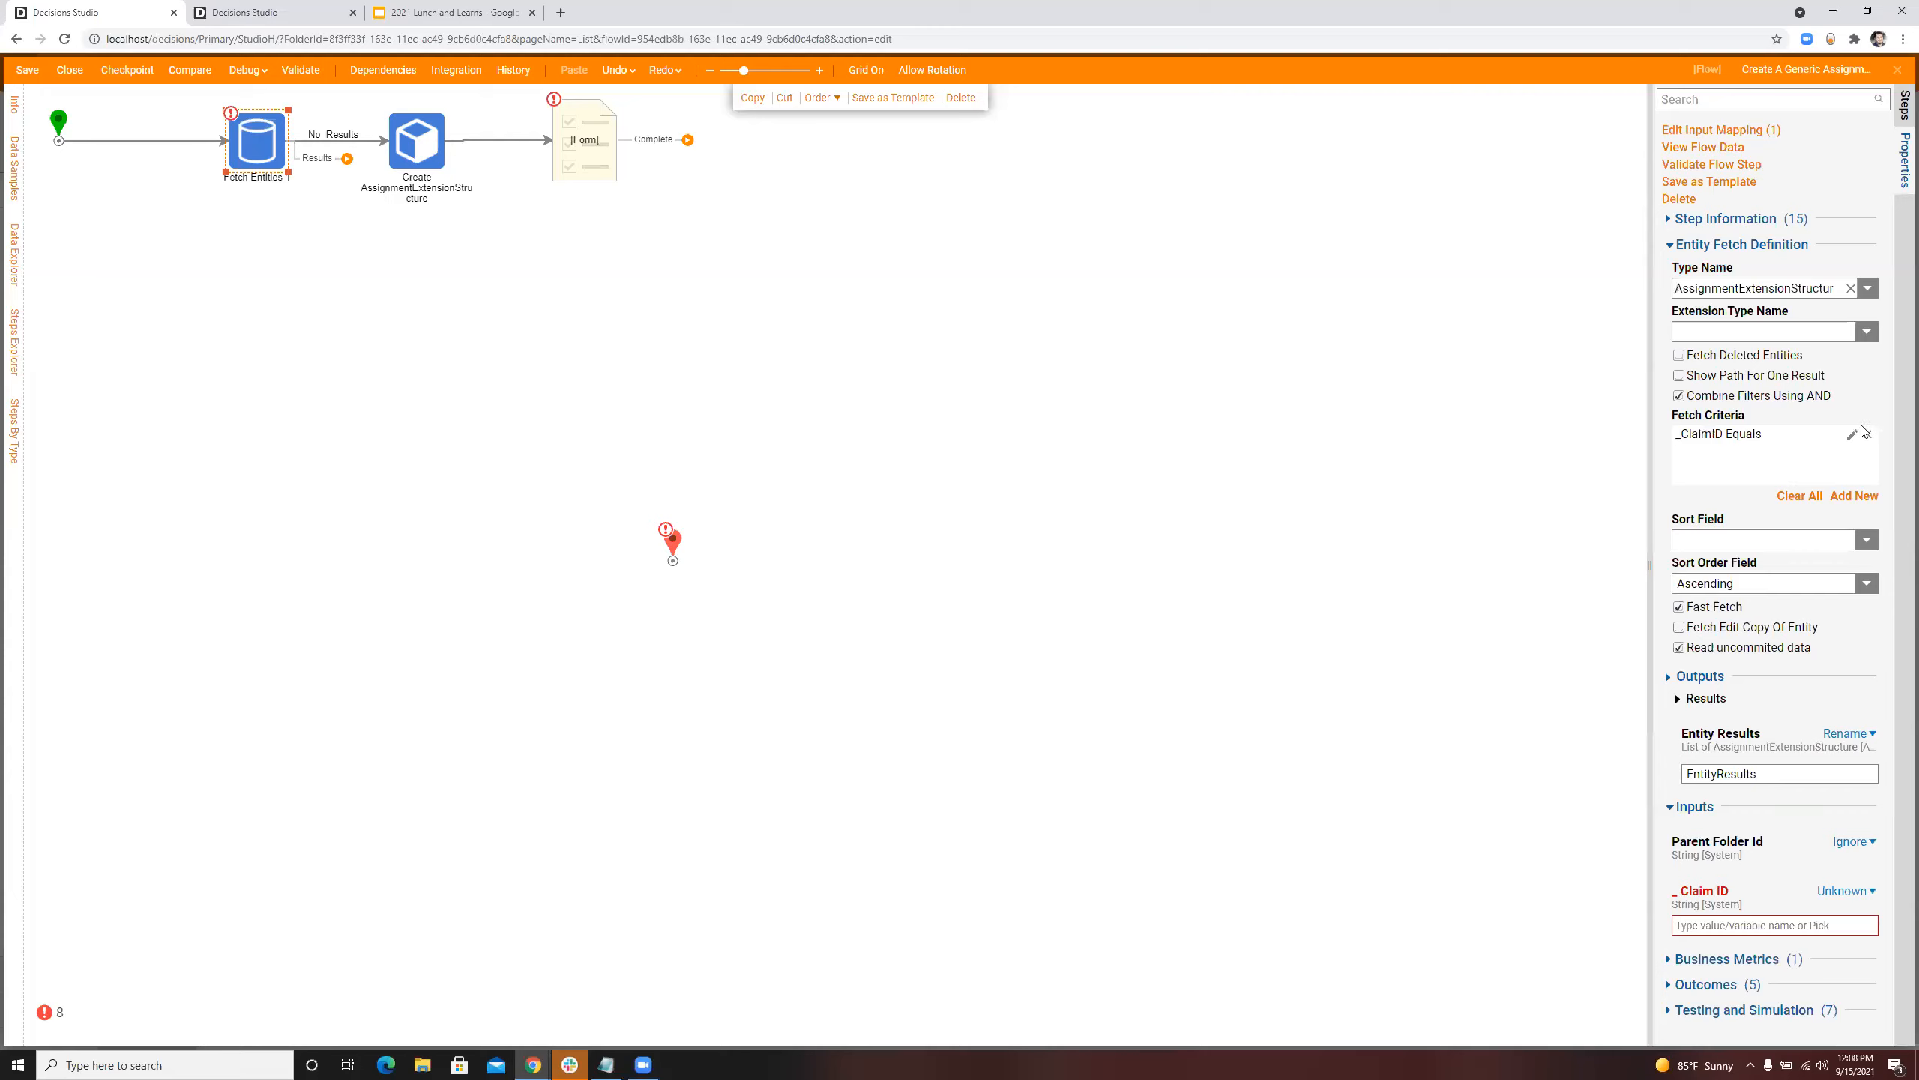
left_click(1854, 496)
left_click(1144, 446)
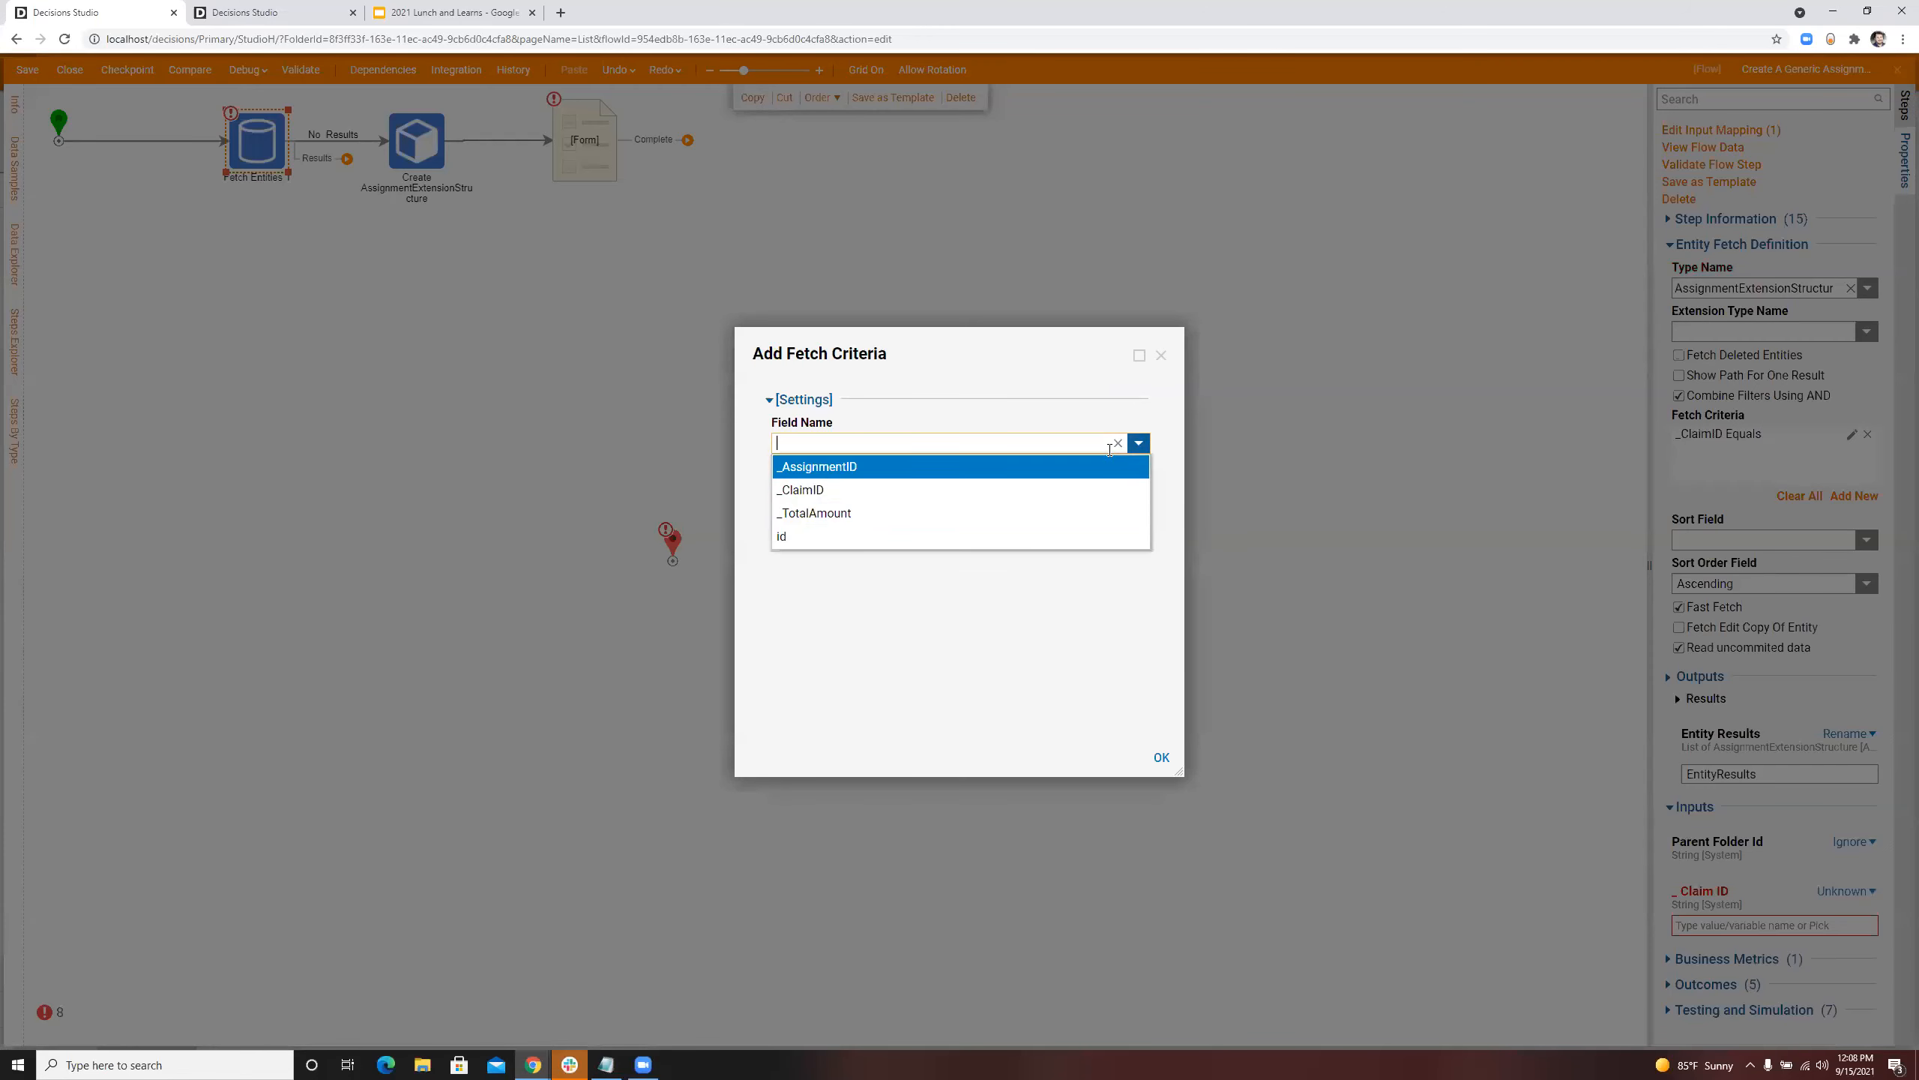
left_click(854, 516)
left_click(1174, 758)
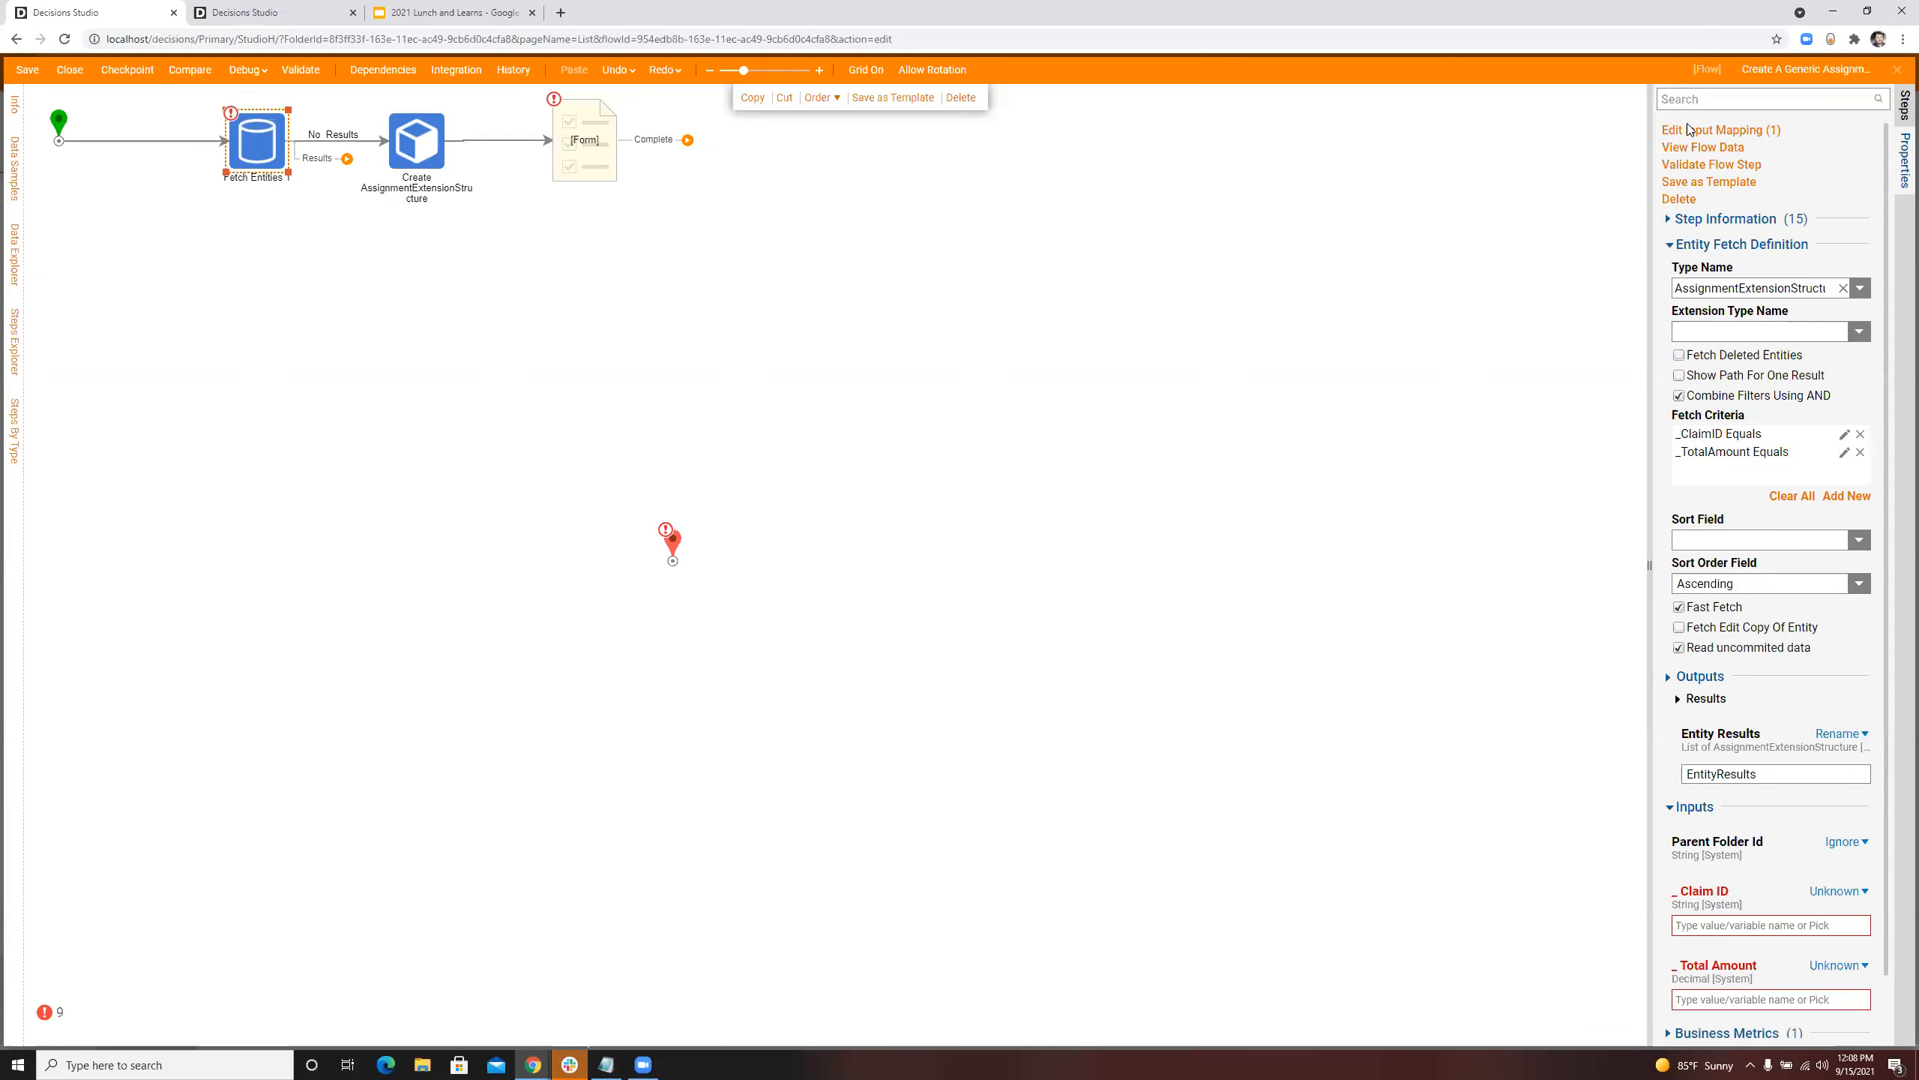
Step: Map the flow's Claim ID and Total Amount to the matching inputs of the fetch step
left_click(1712, 130)
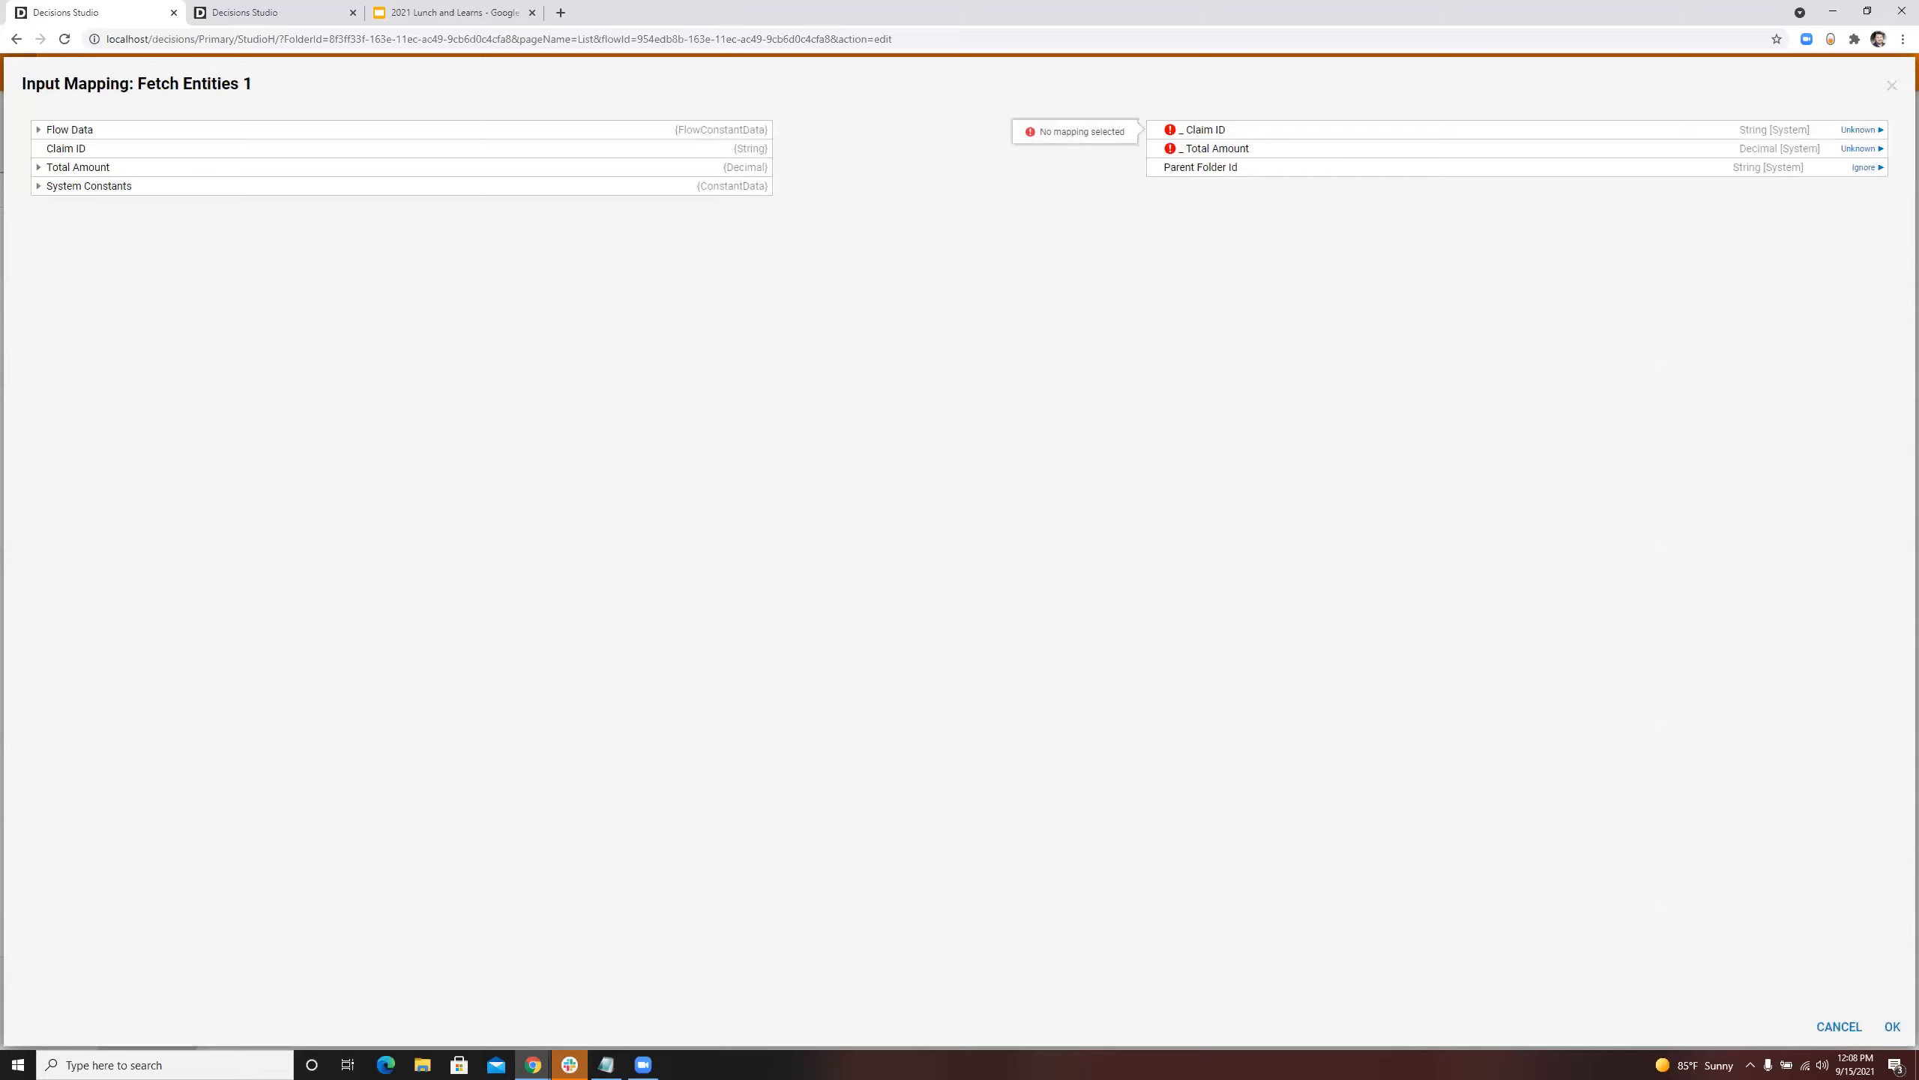
left_click_drag(64, 167, 1254, 155)
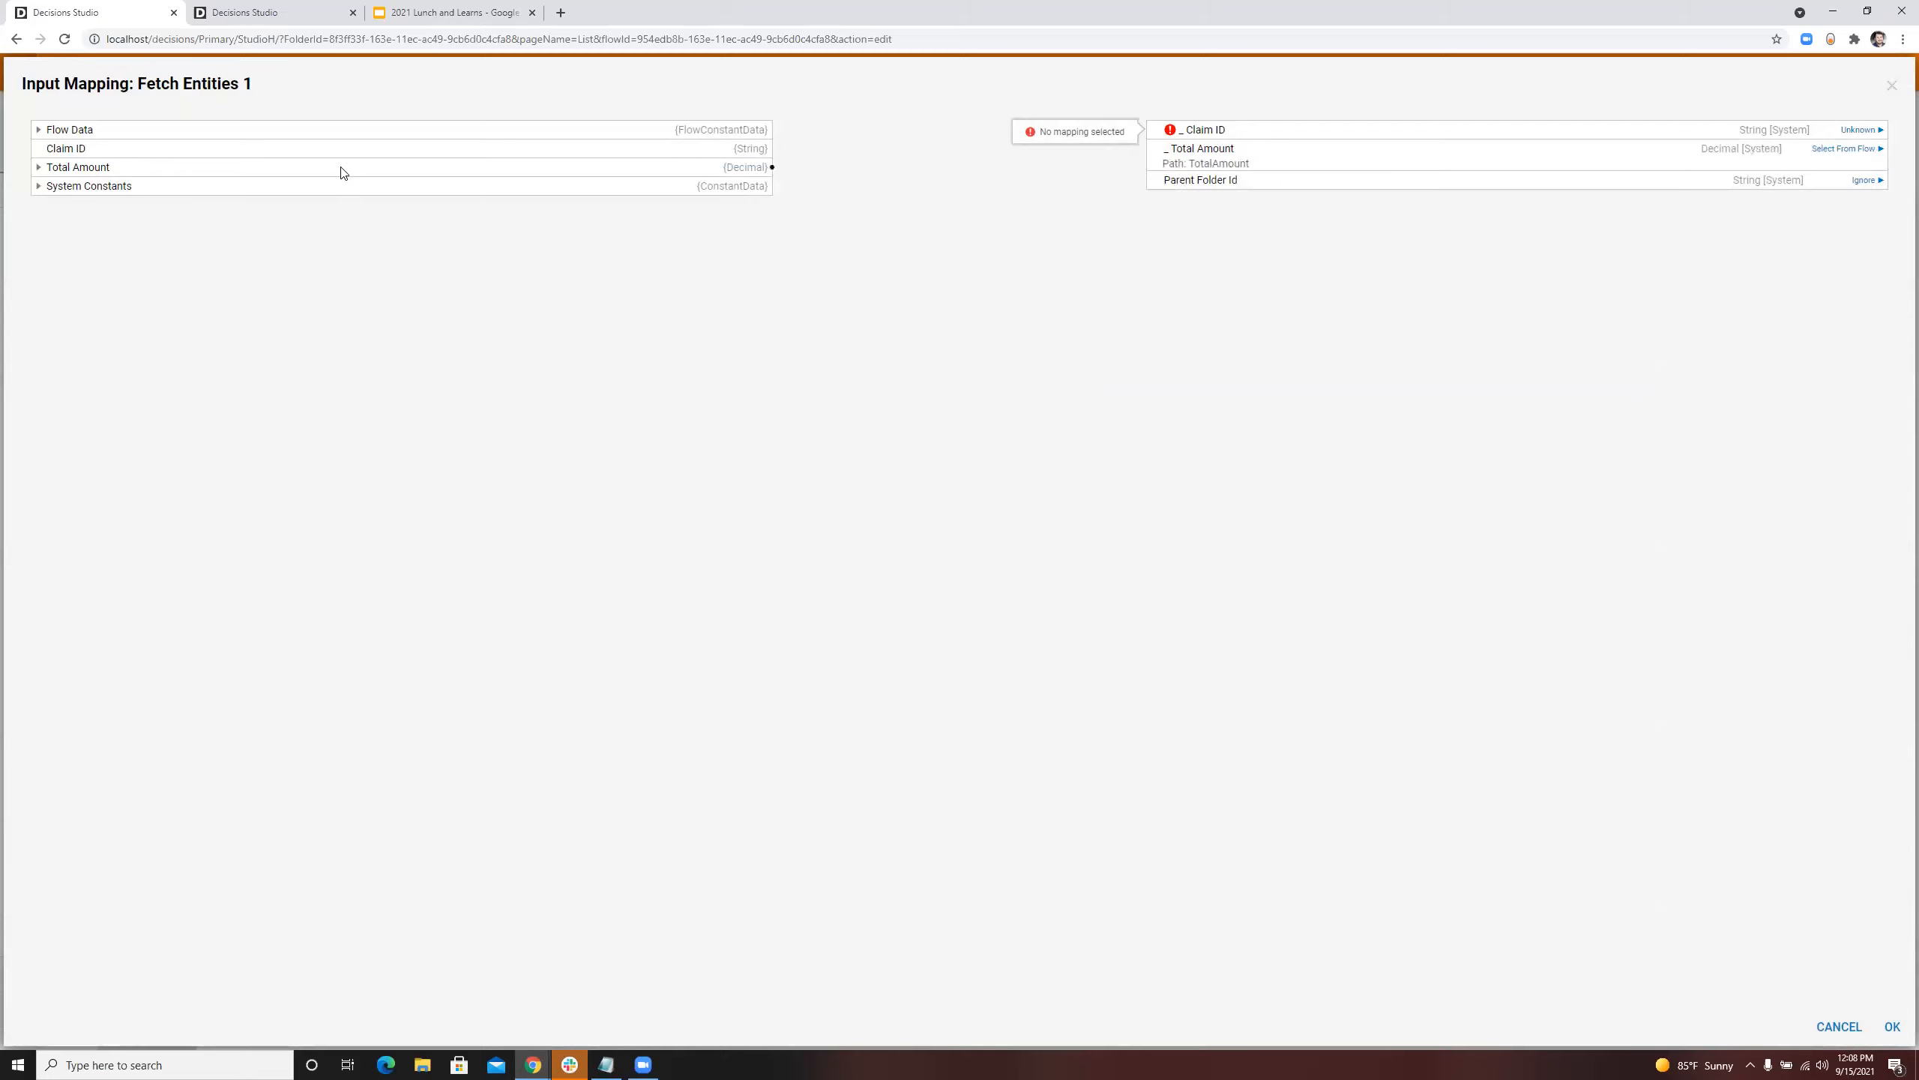
left_click_drag(364, 155, 1215, 148)
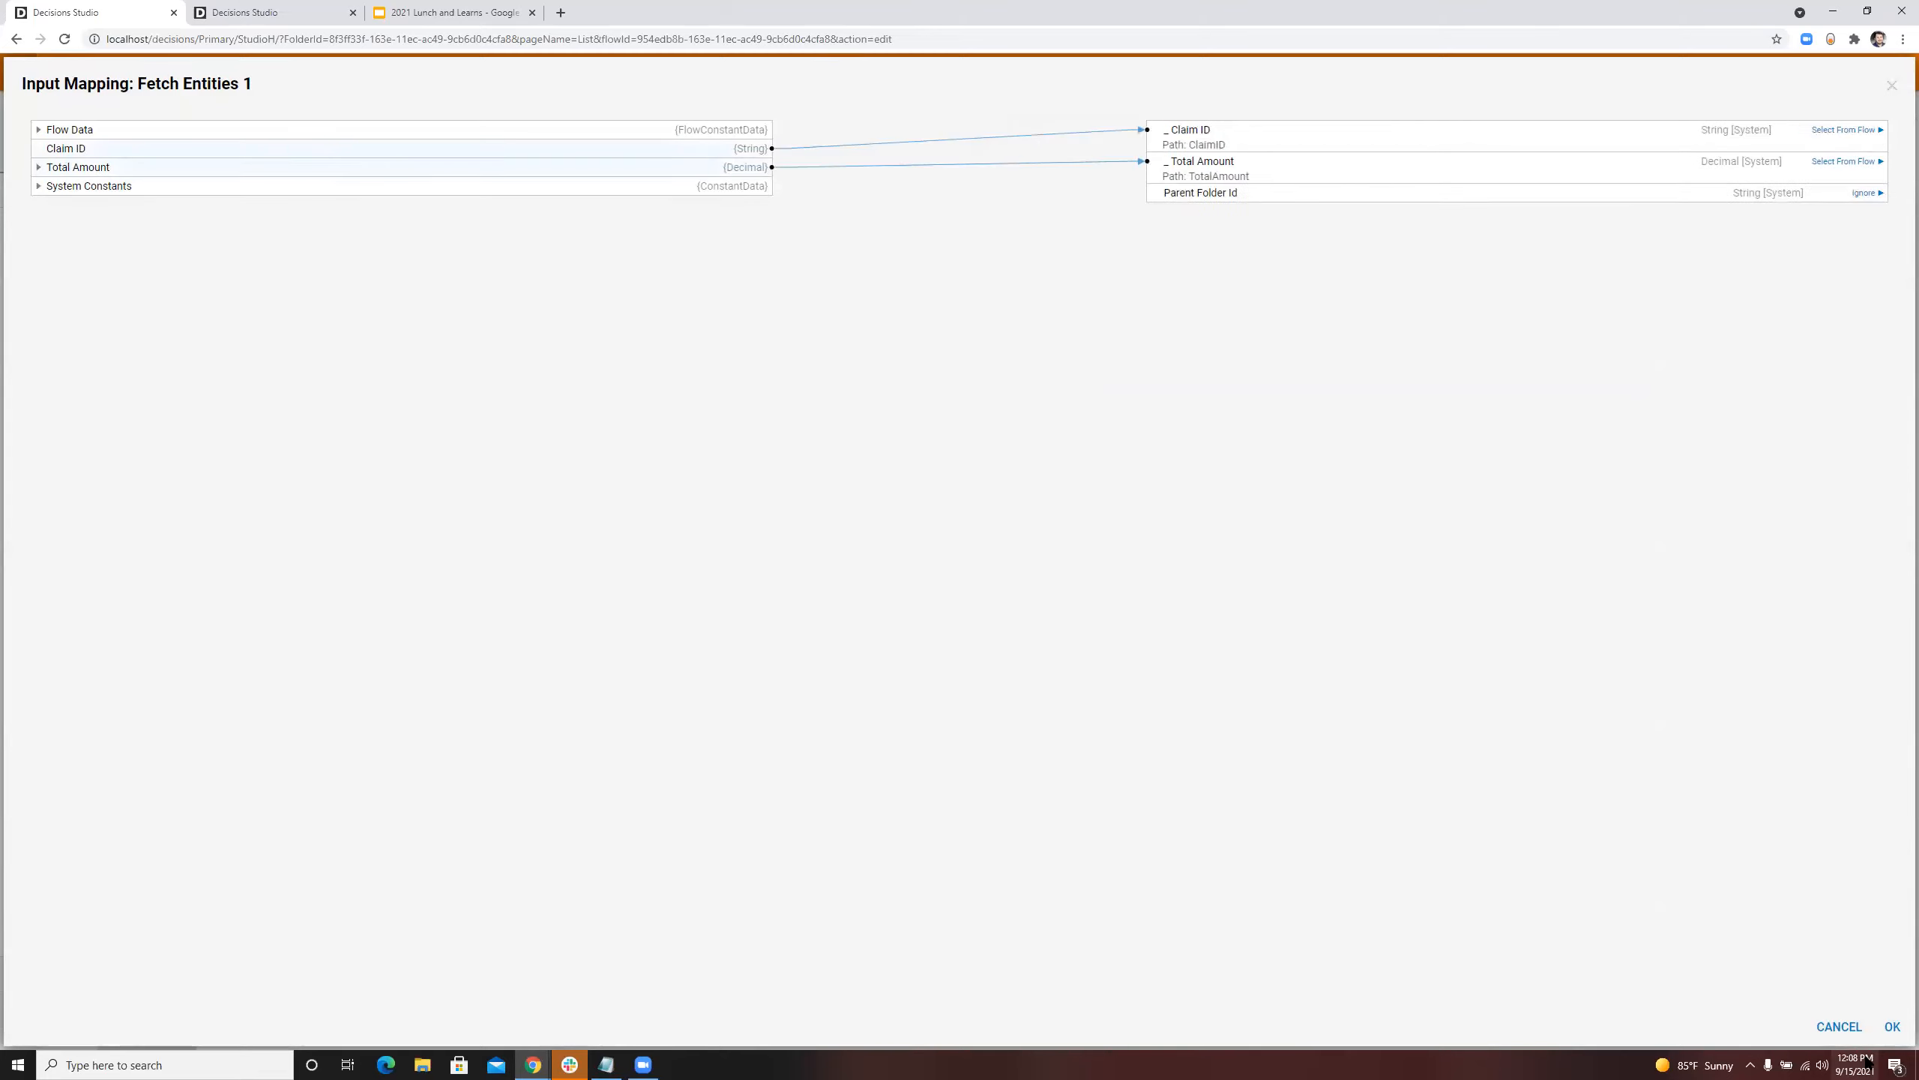
left_click(1891, 1027)
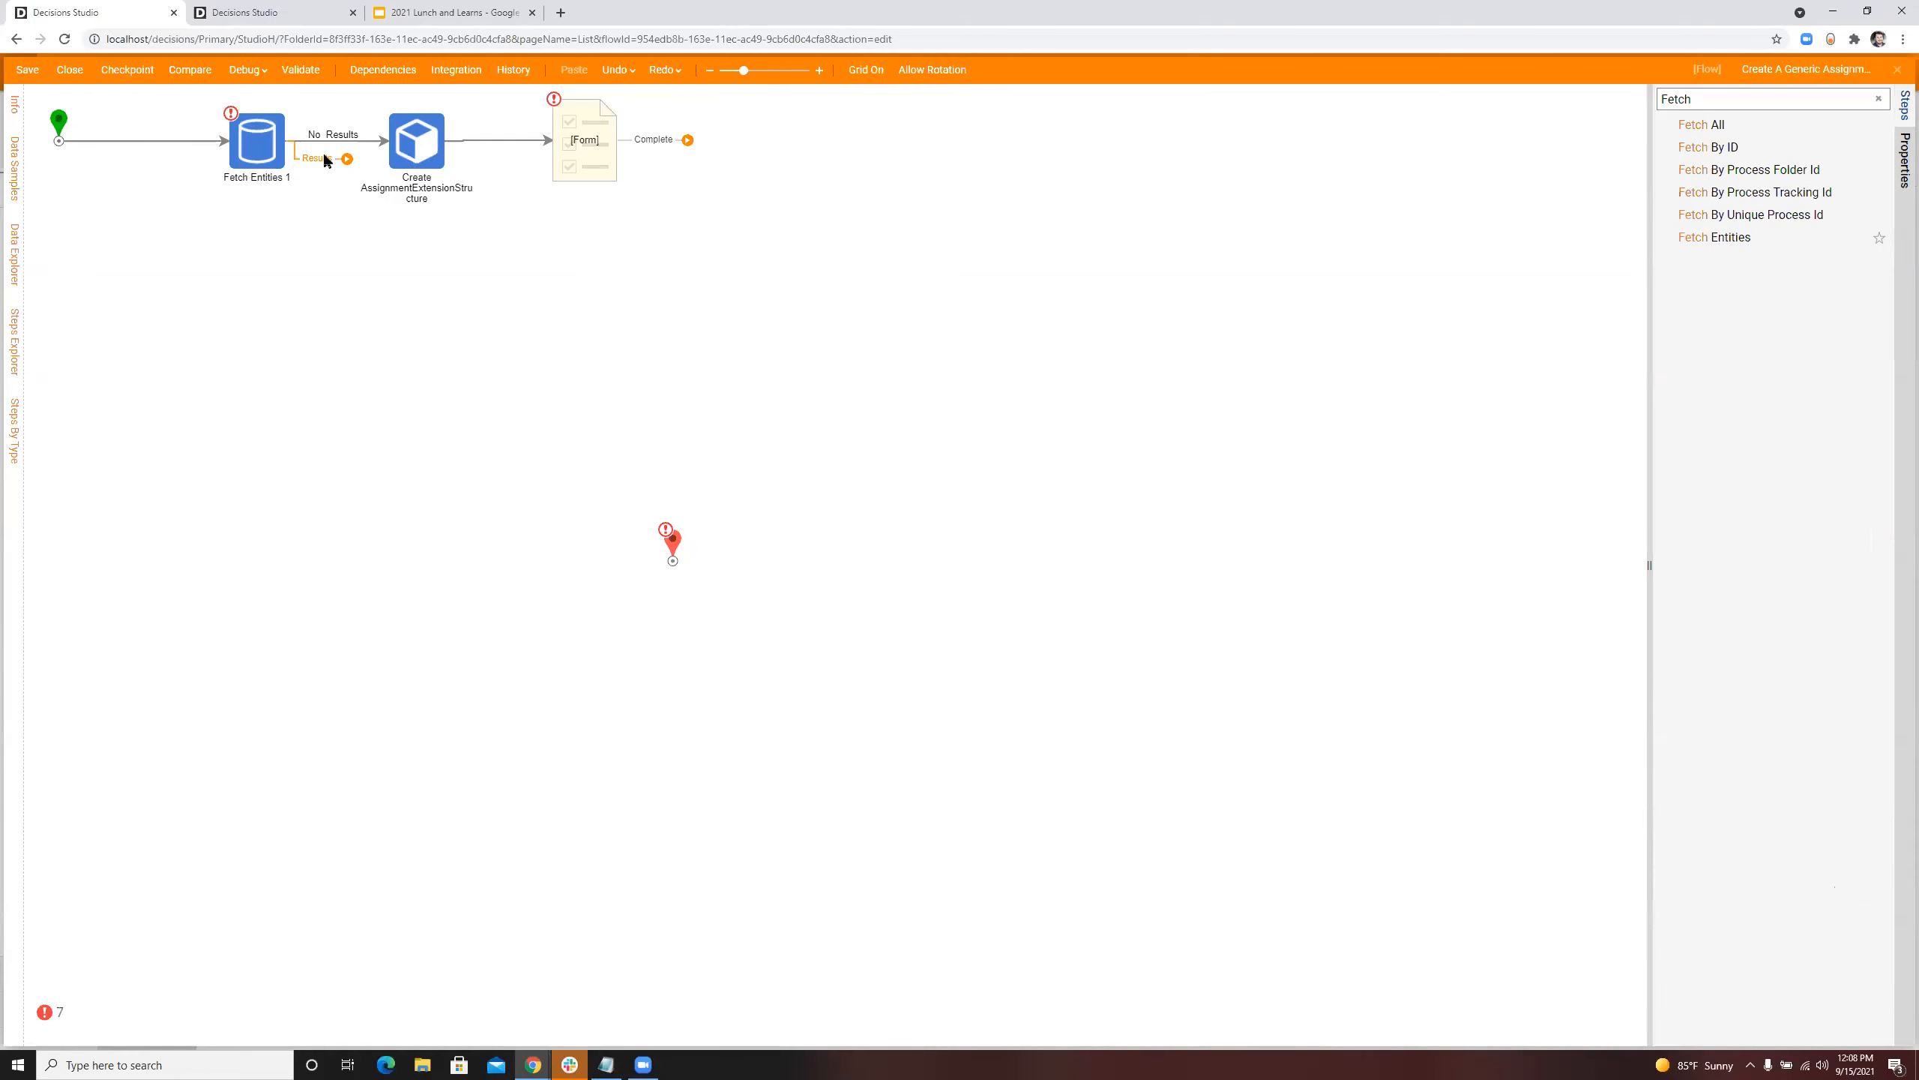
Step: Connect the fetch step's Results outcome to the end step, placed below the form step, with the line leaving the fetch step's underside
left_click_drag(543, 437, 701, 319)
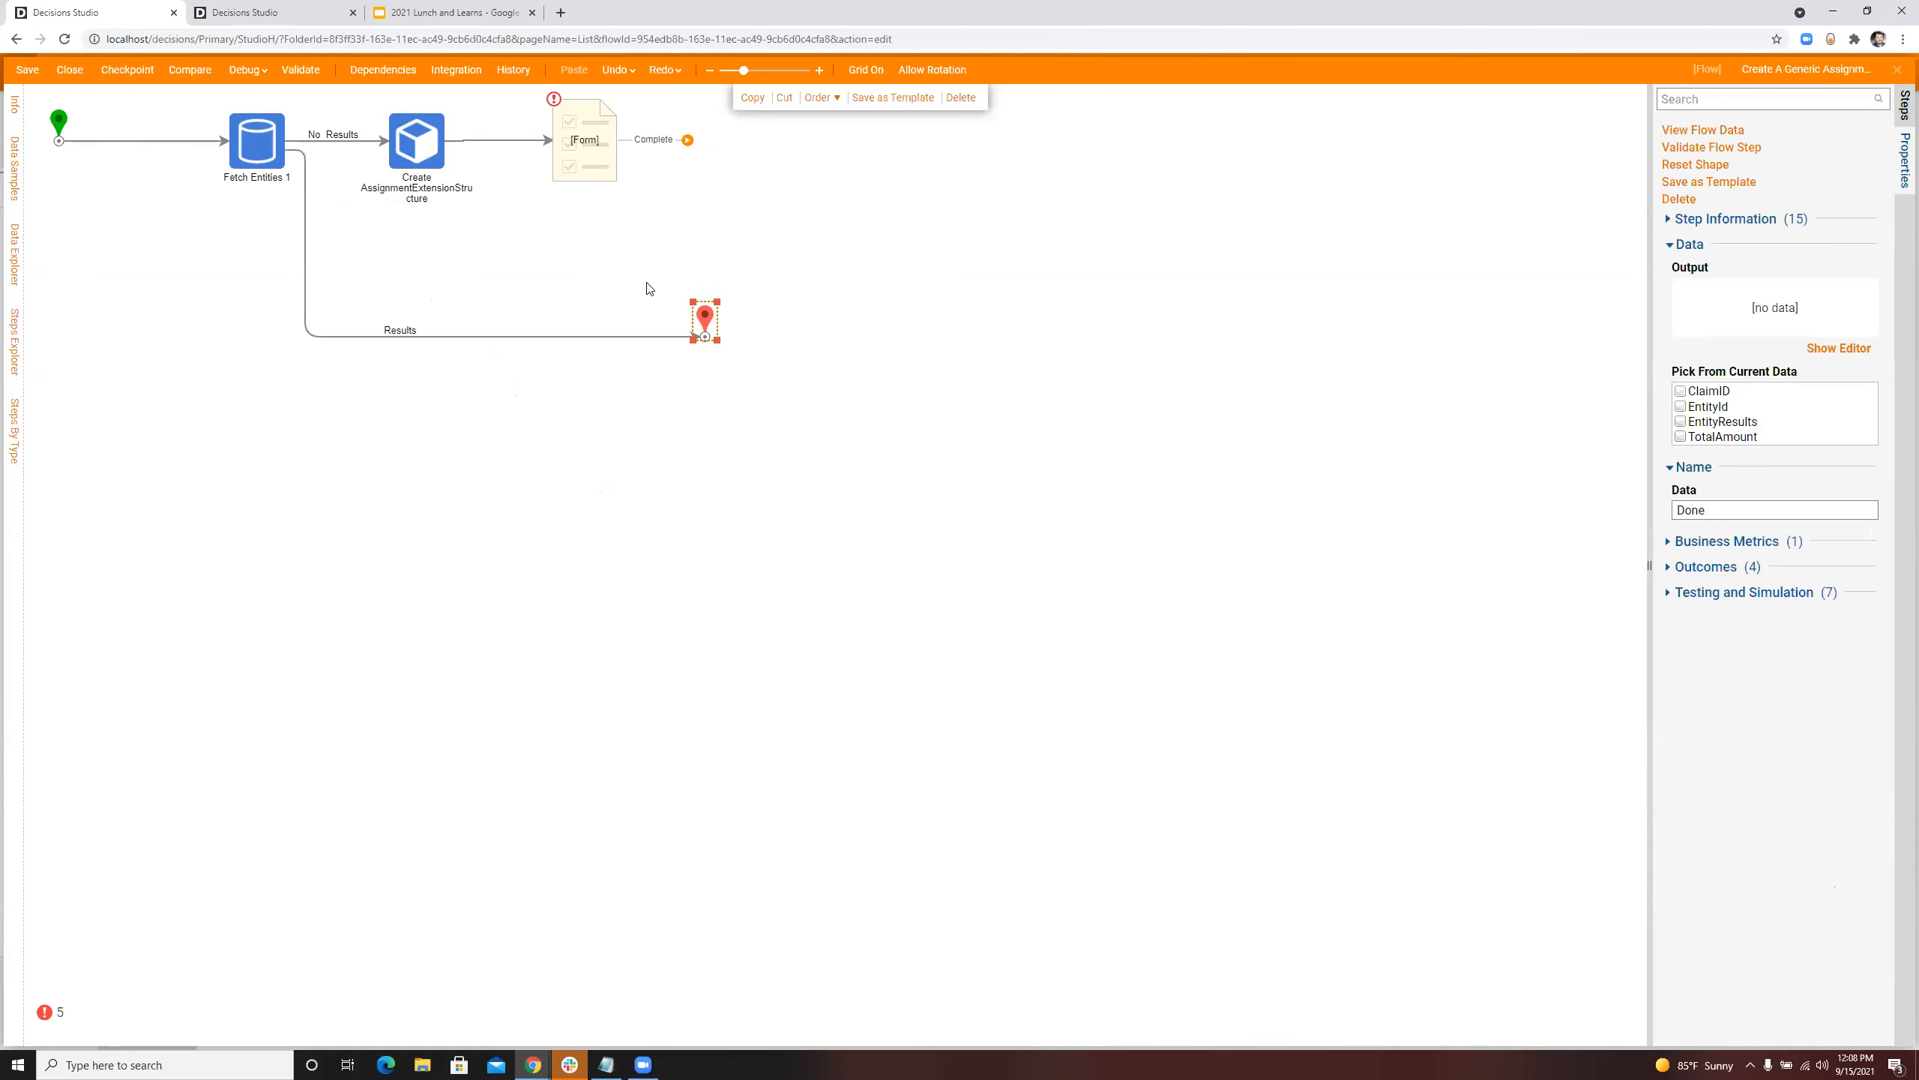
left_click(285, 151)
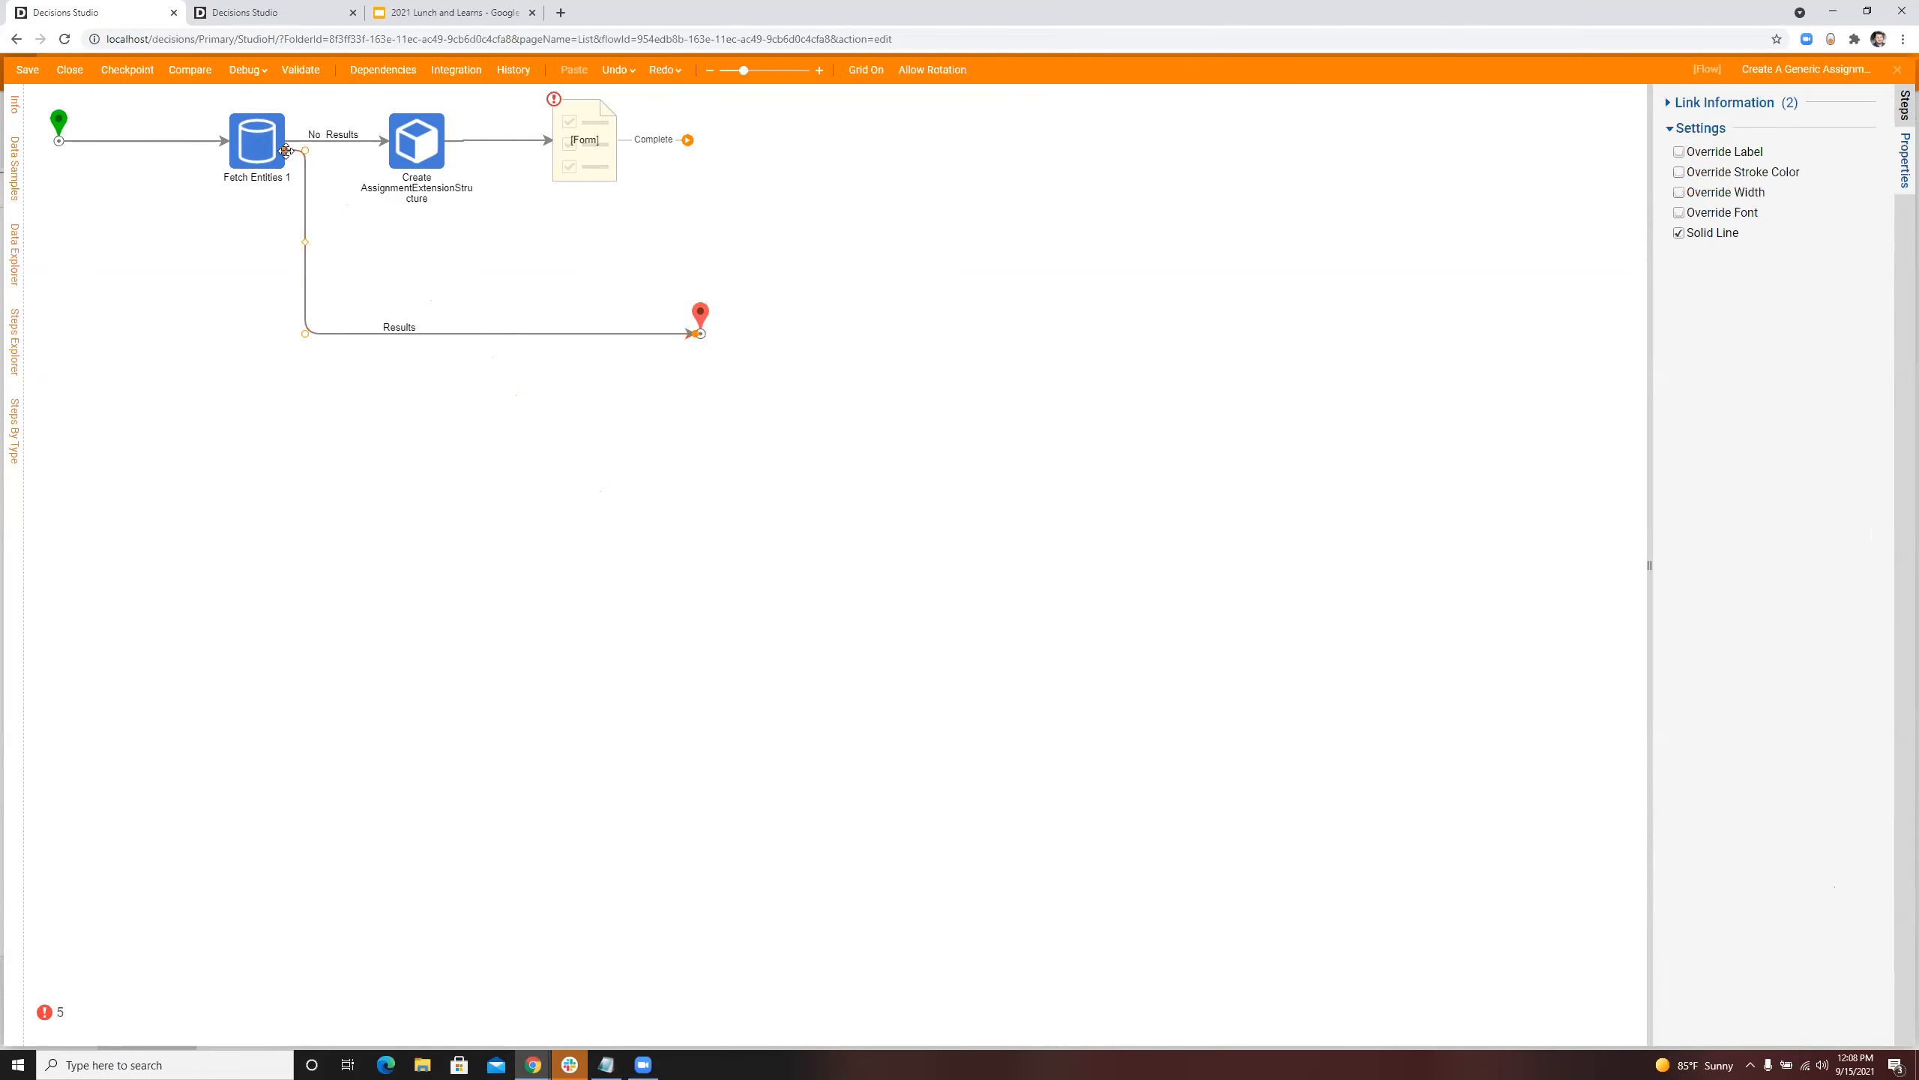
left_click(416, 141)
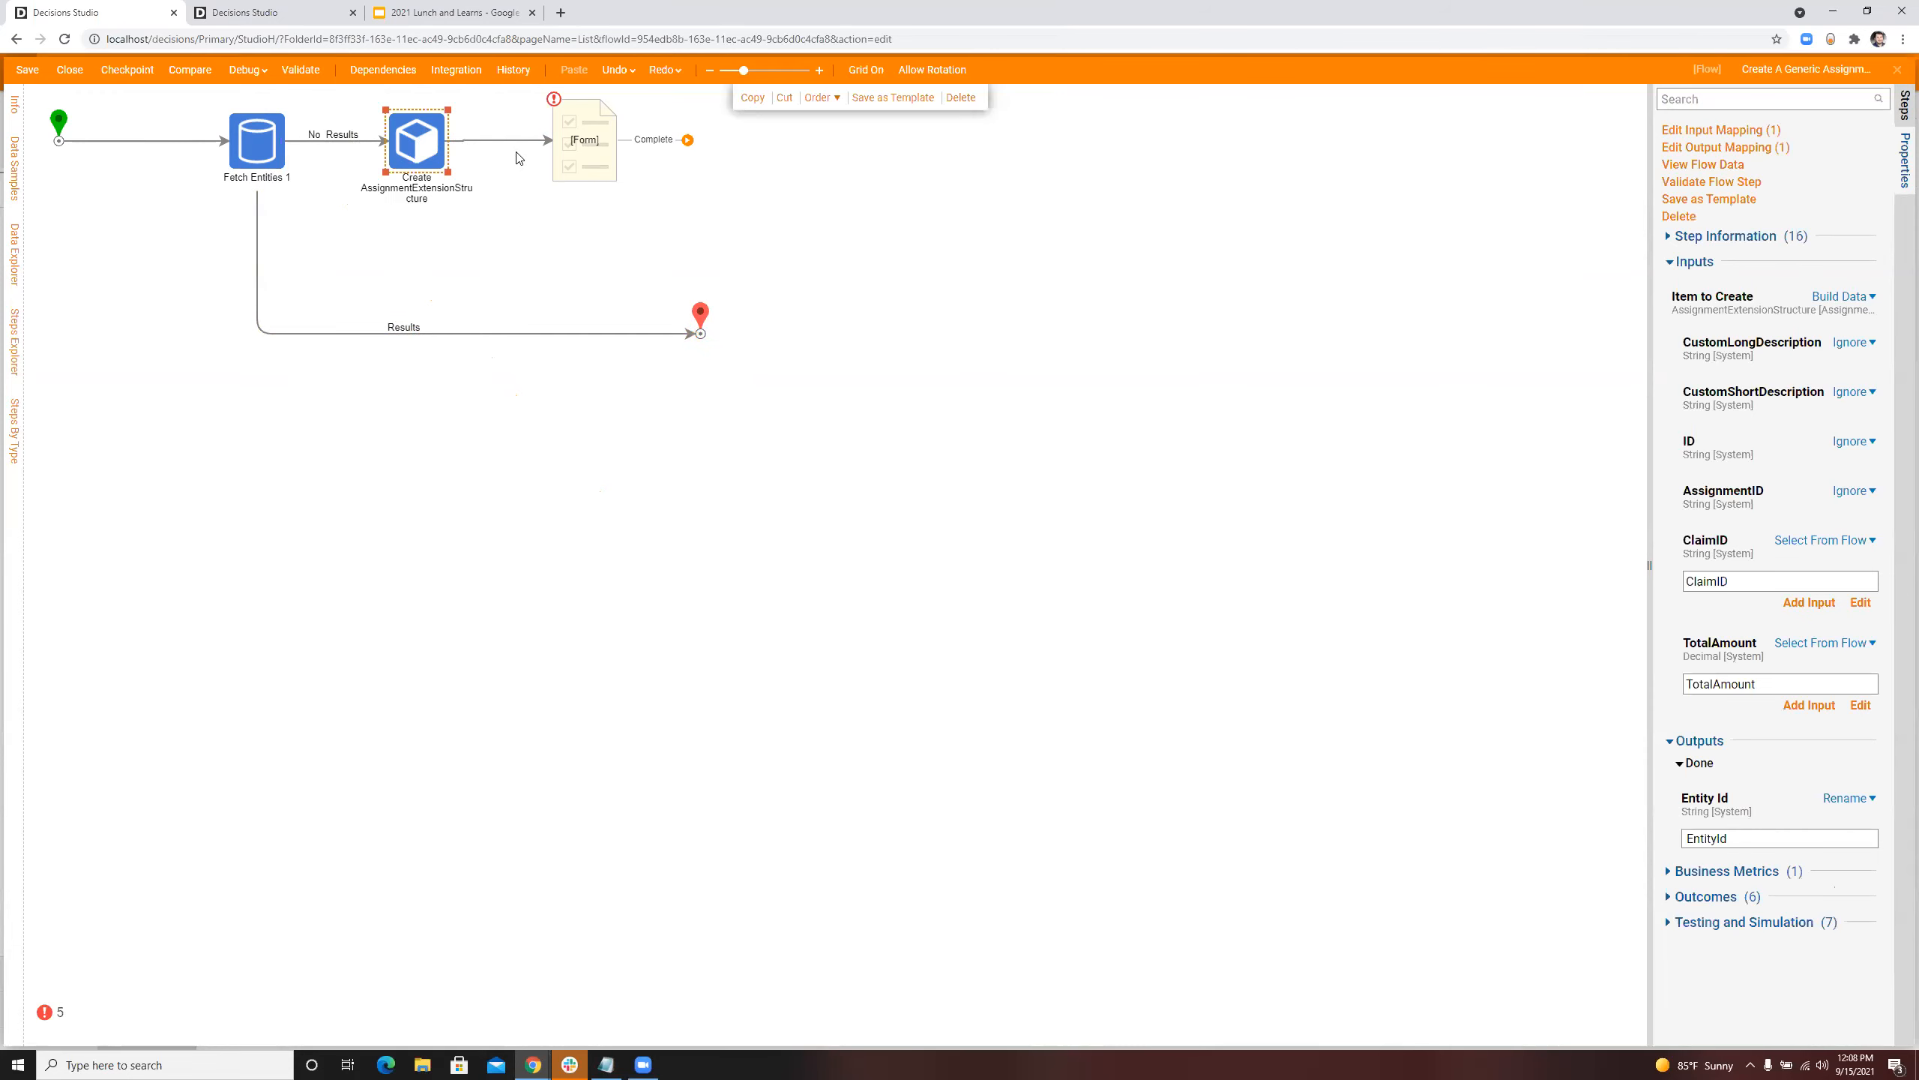
Step: Assign the form step to the admin user account
left_click(579, 130)
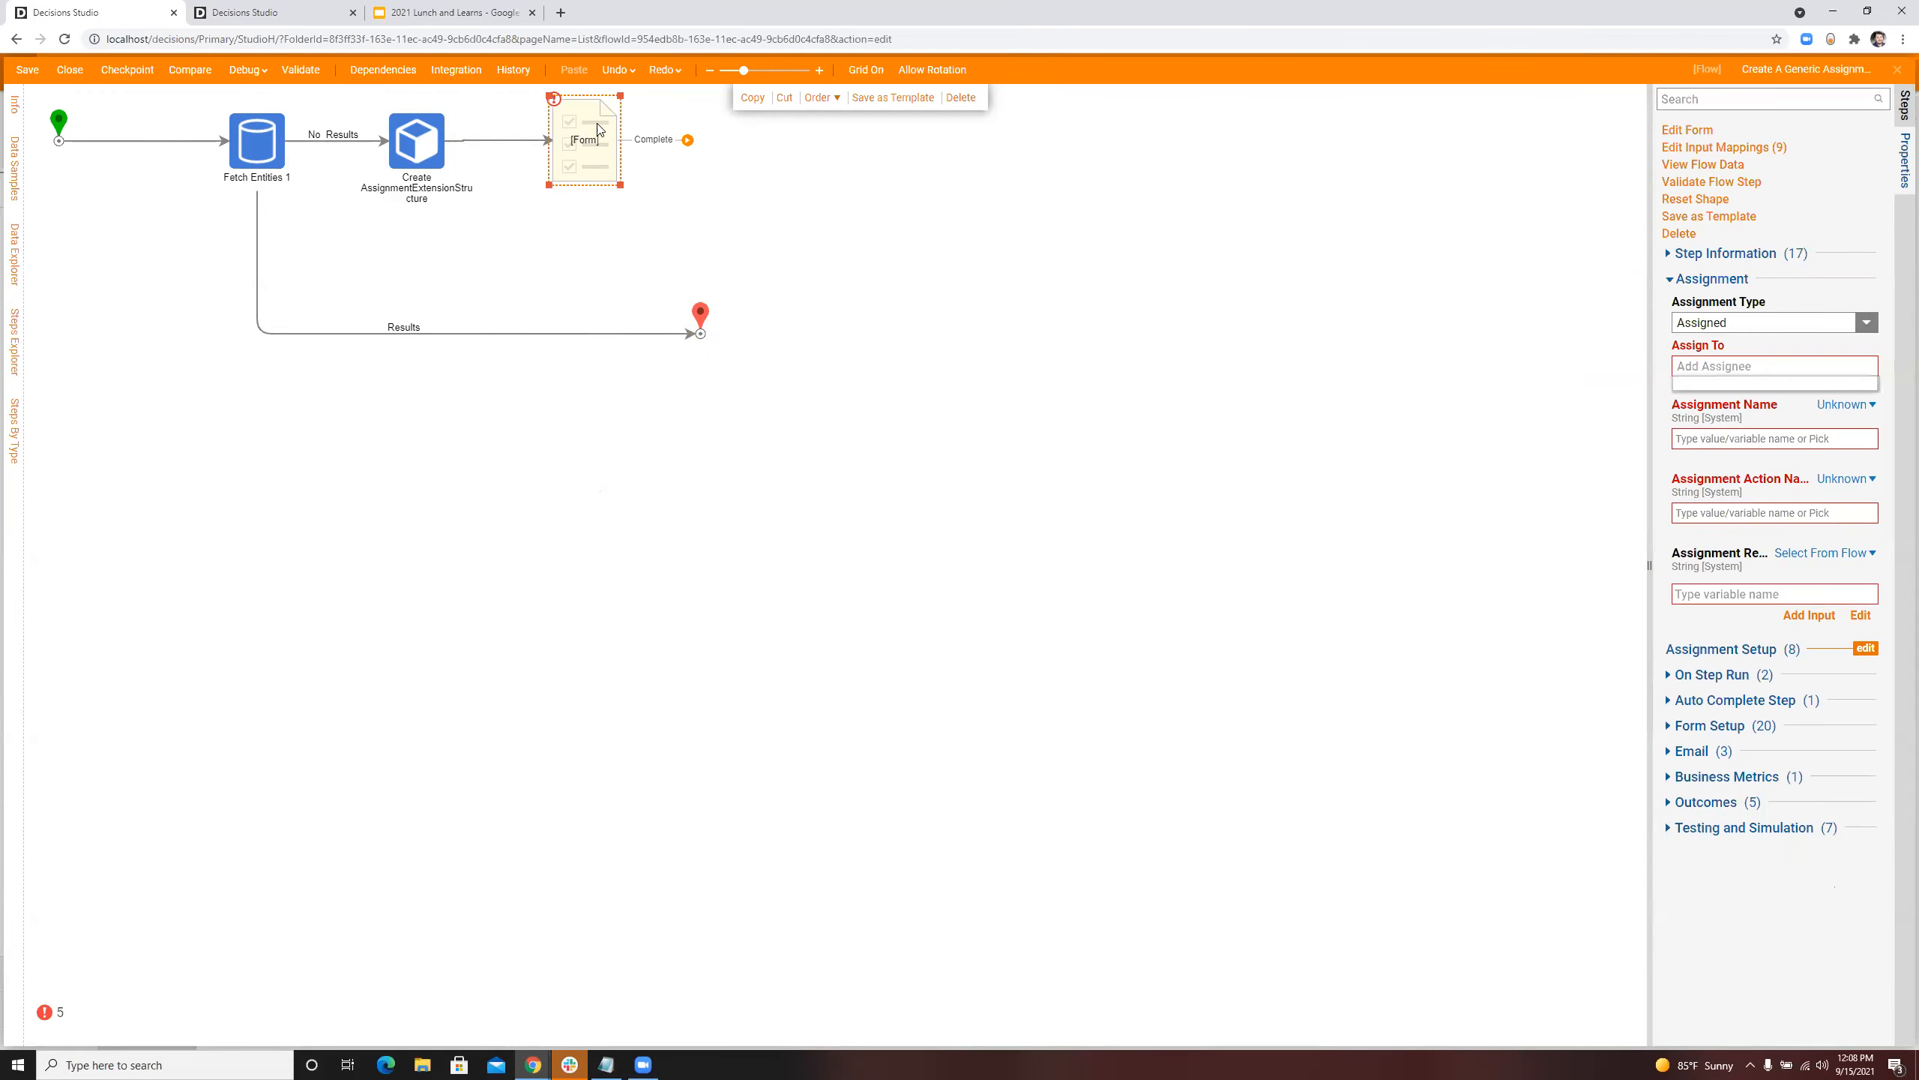
type("ad")
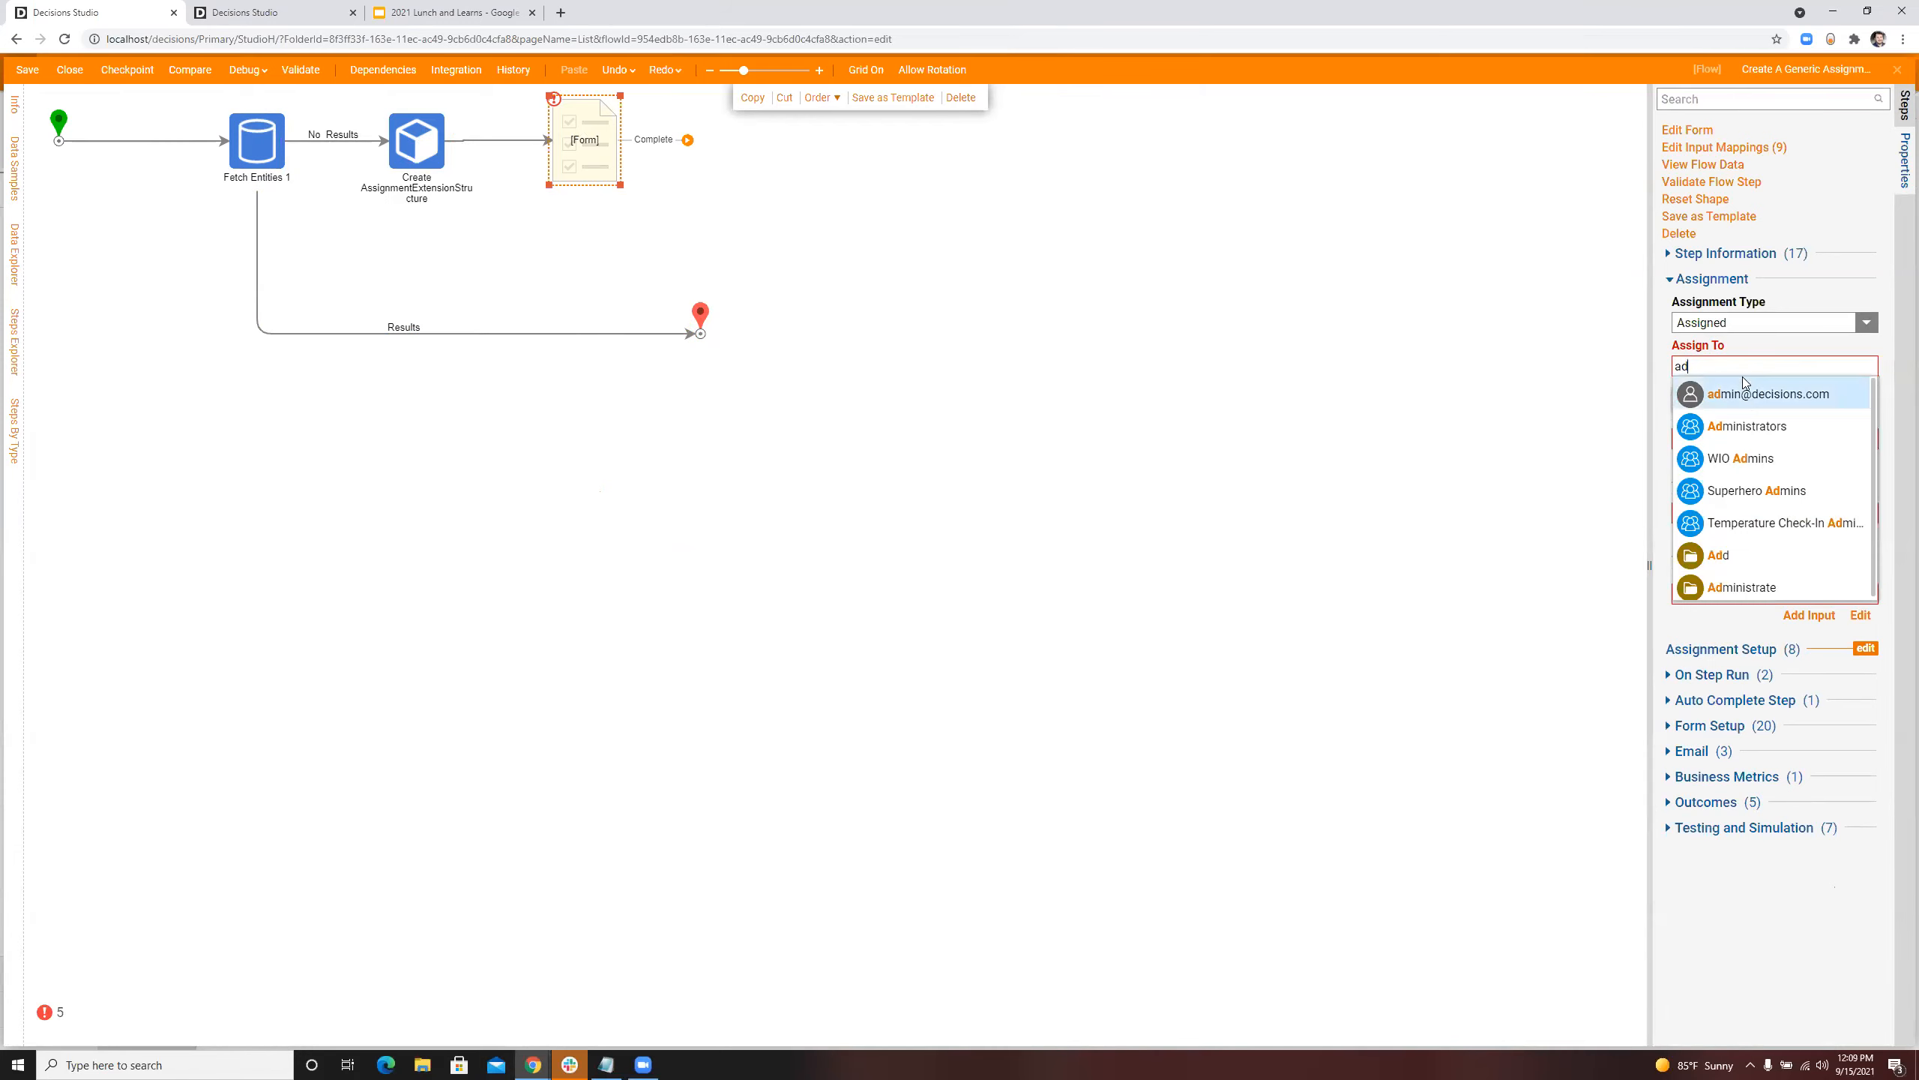
left_click(1744, 390)
Step: Set the form step's Assignment Name to the constant Process Claim
left_click(1843, 445)
left_click(1748, 377)
left_click(1738, 481)
type("Process Claim")
Step: Set the form step's Assignment Action Name to the constant Process
left_click(1828, 521)
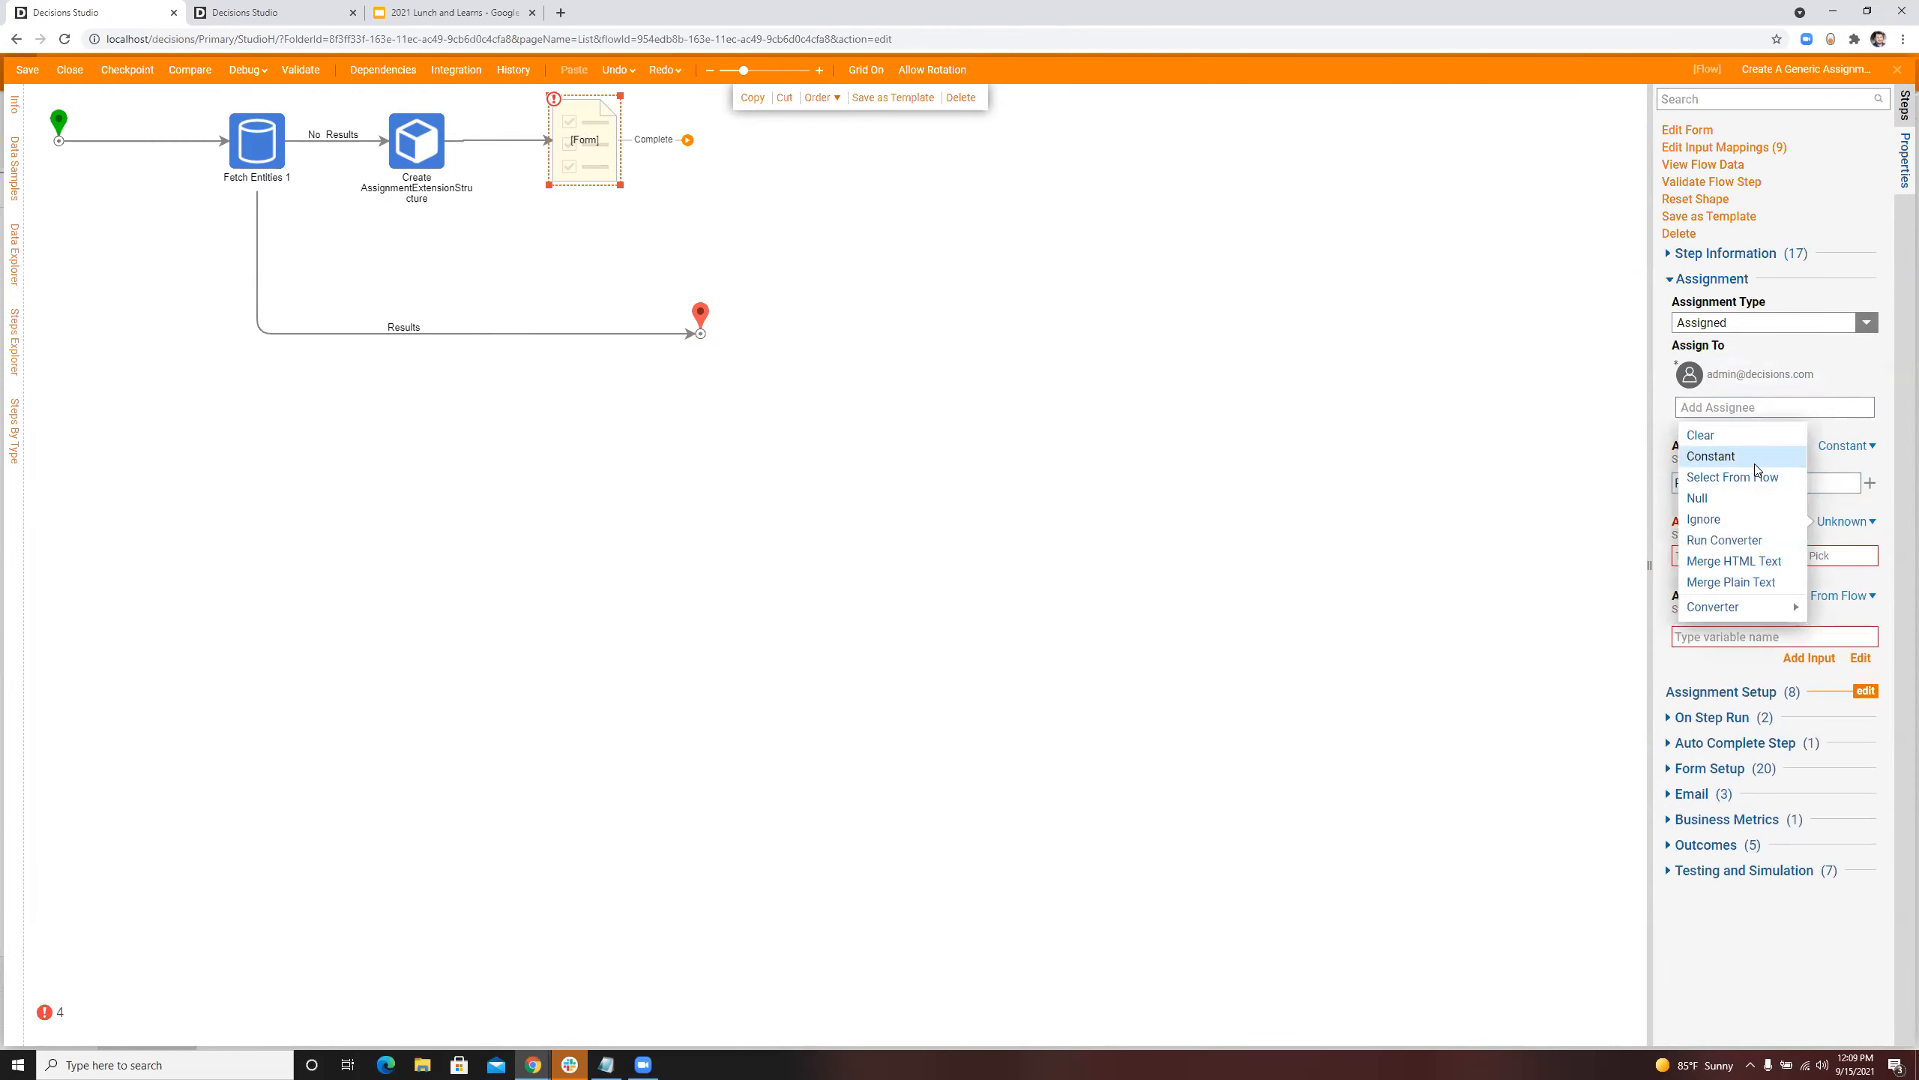
left_click(1755, 465)
left_click(1772, 558)
type("Prices")
key("BackSpace")
key("BackSpace")
key("BackSpace")
type("ocess")
Step: Check the flow data available for the form's Assignment Reference Id without picking any, and inspect the Create step's mappings
left_click(1822, 598)
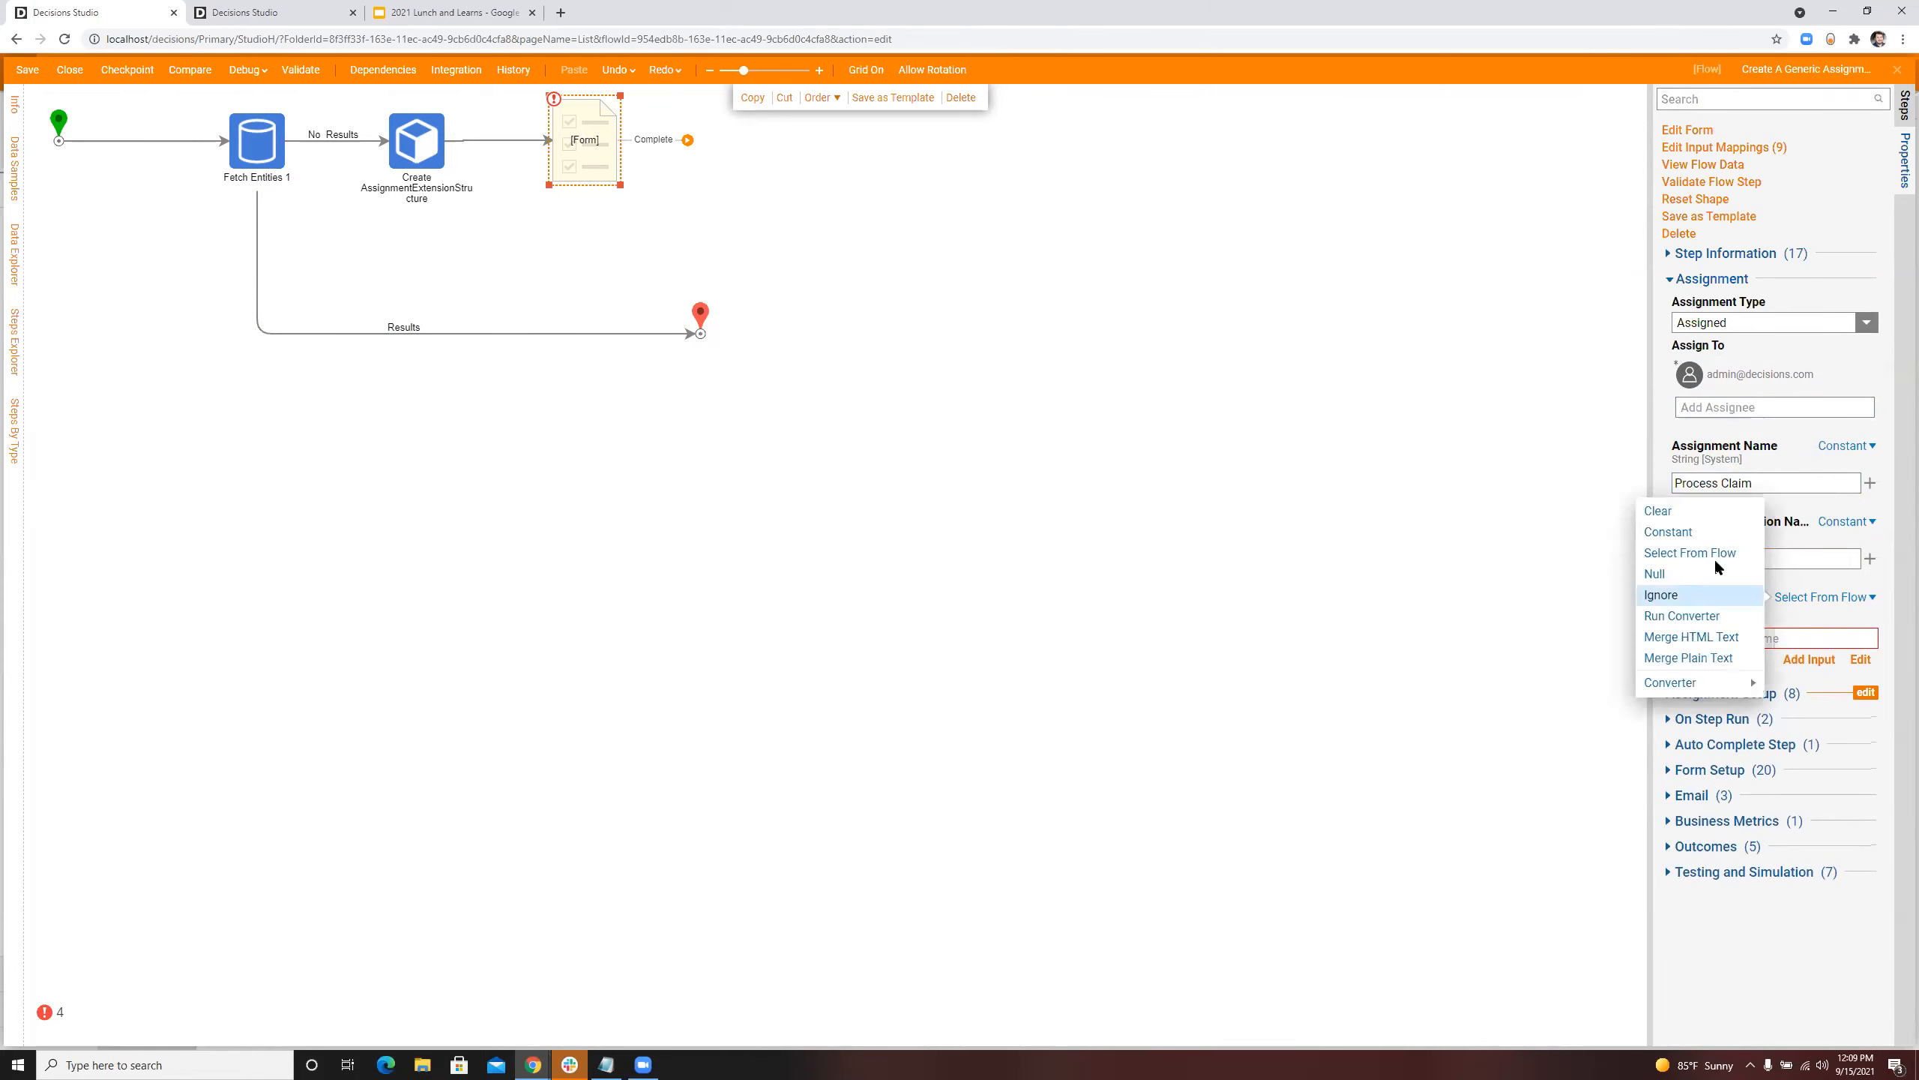
left_click(1713, 554)
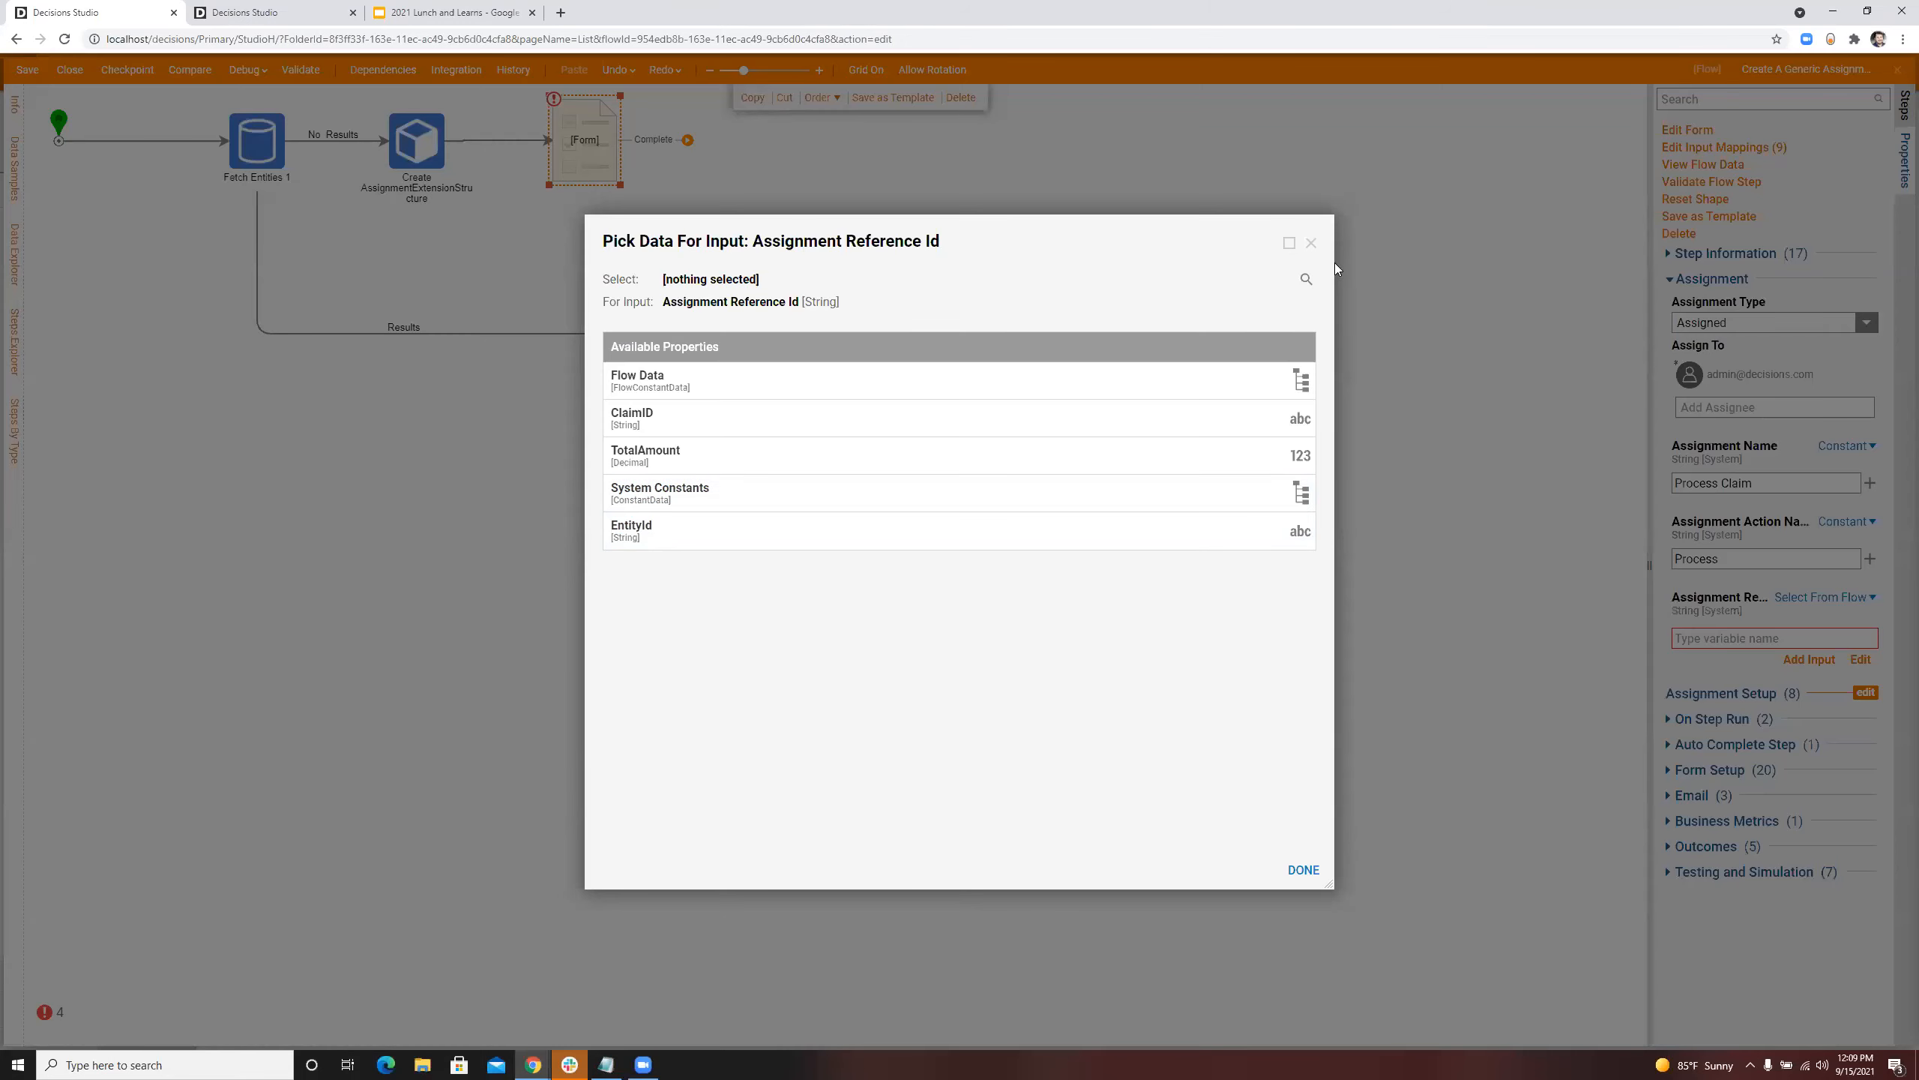
left_click(1312, 242)
left_click(425, 138)
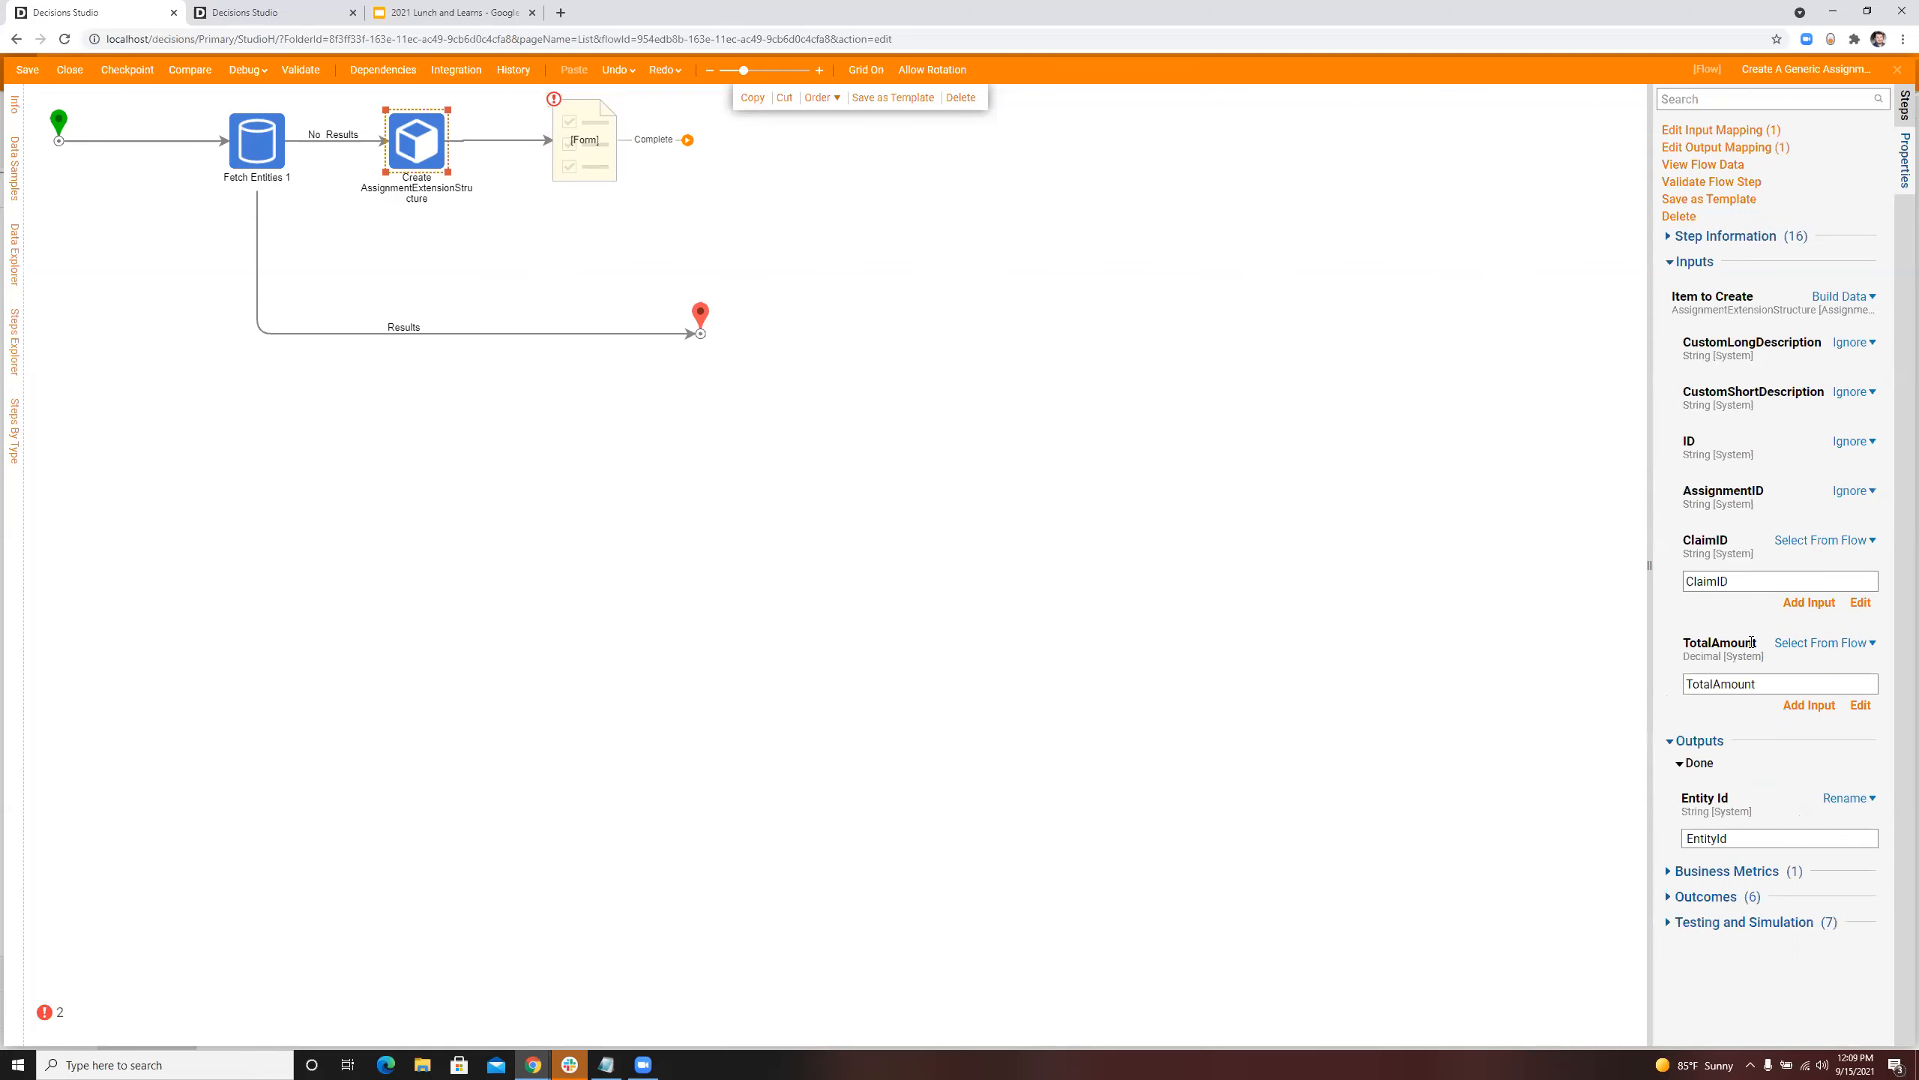
Step: Rename the Create step's Entity Id output to AccountExtensionStructure
left_click(1815, 838)
type("AccountExtensionSt")
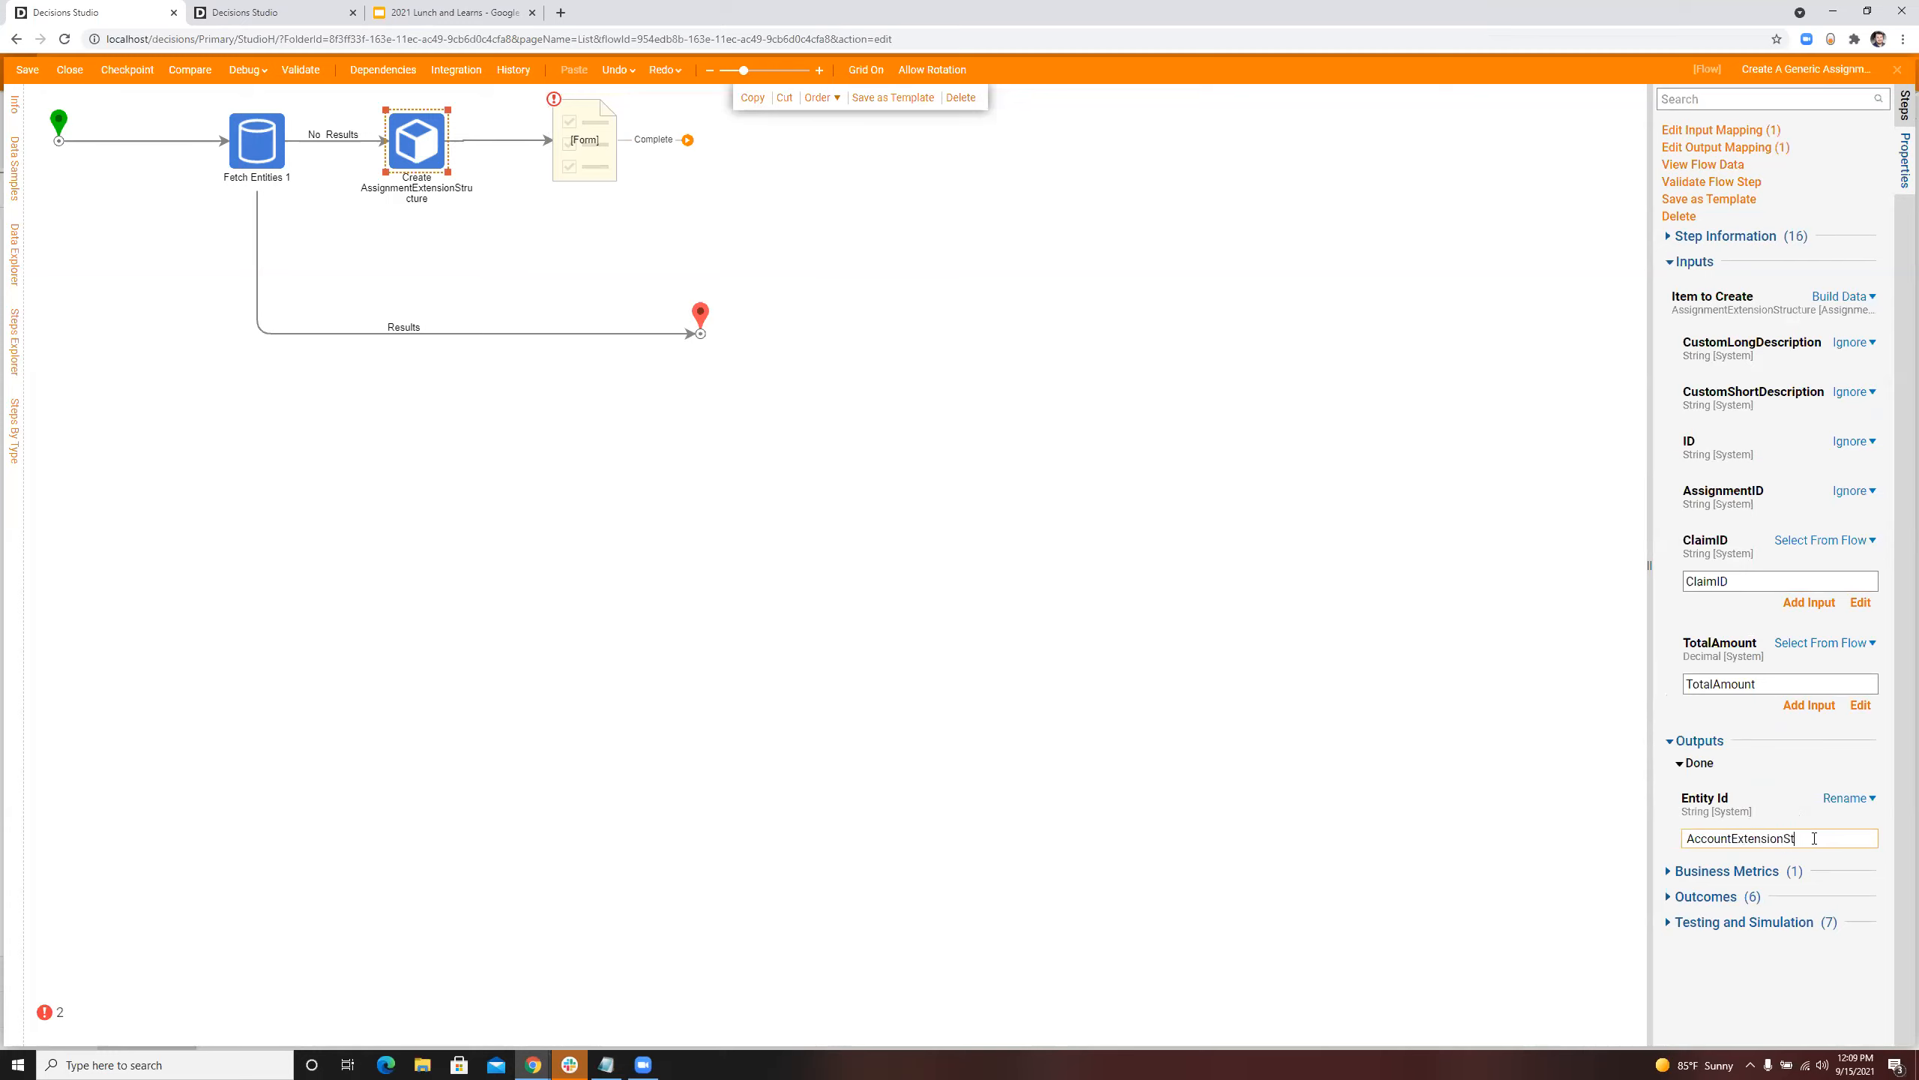
type("ructure")
left_click(1307, 737)
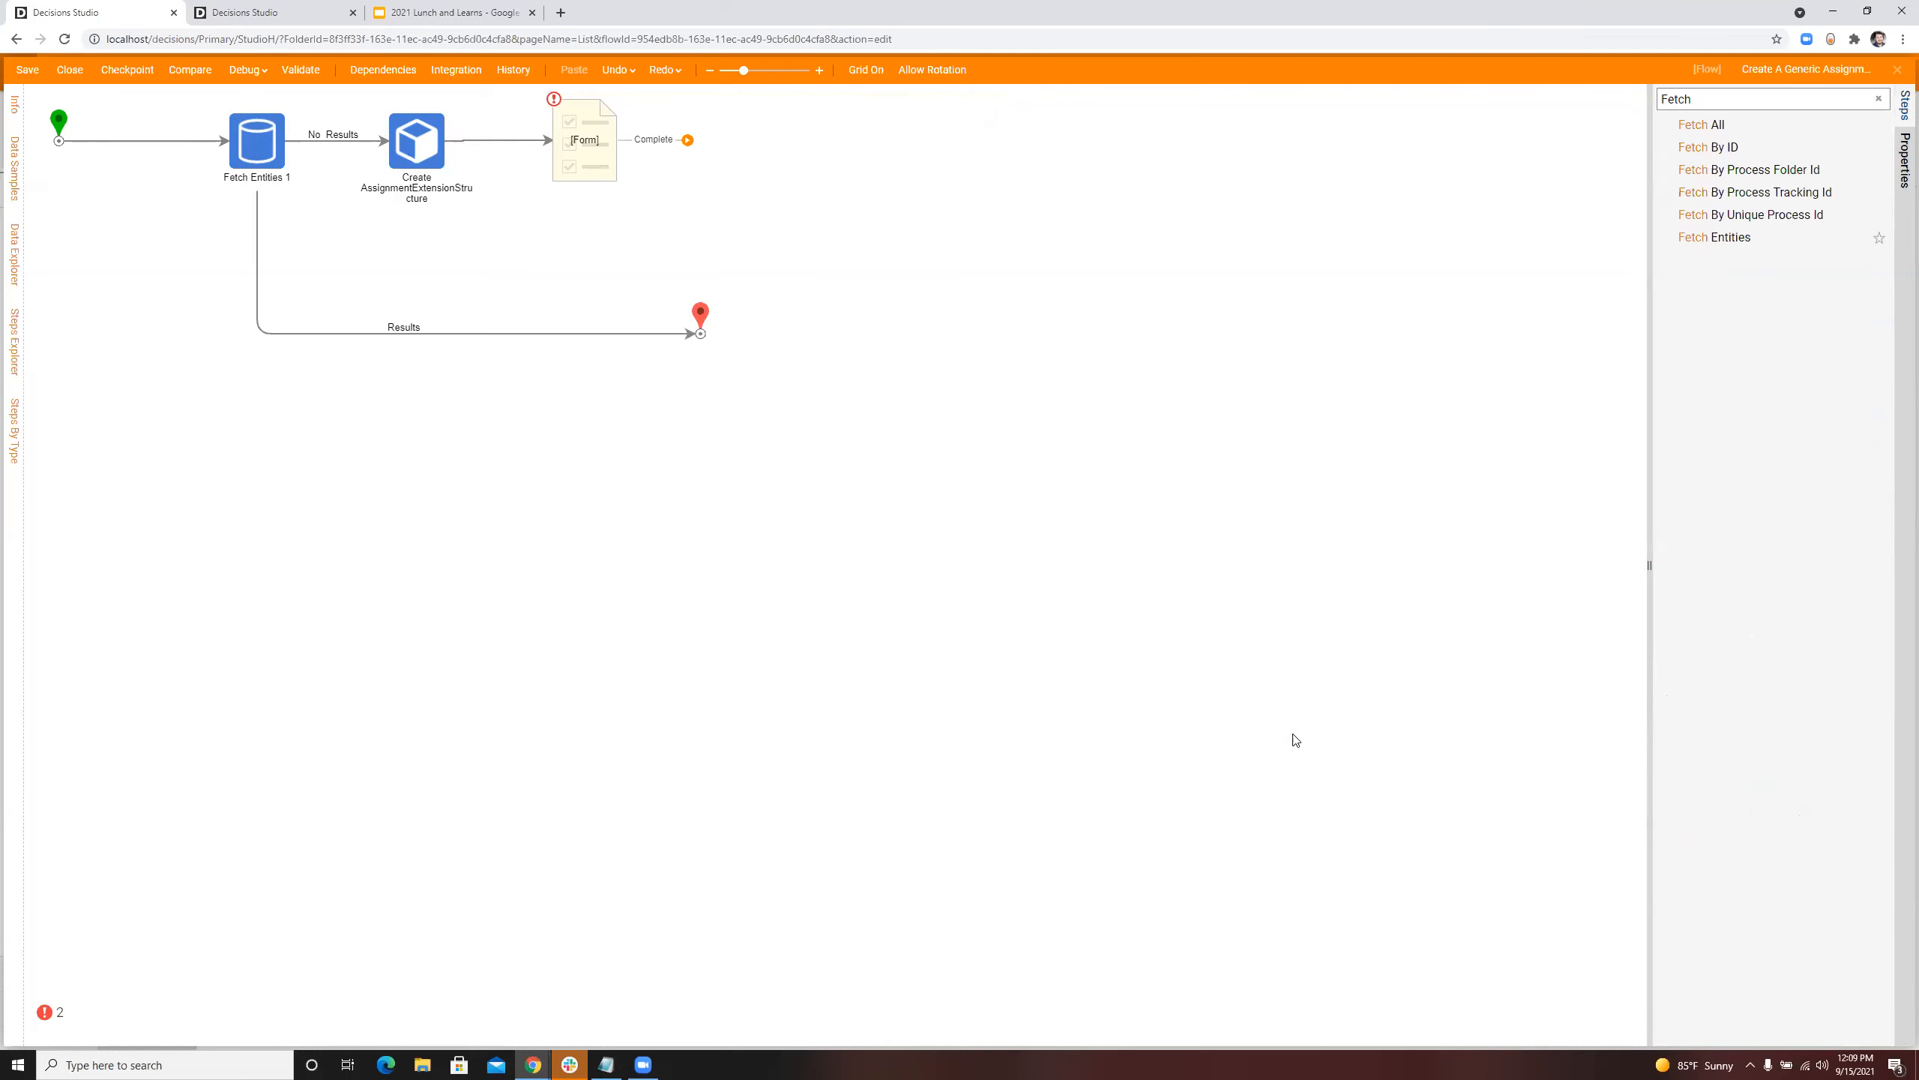
Step: Map the form step's Assignment Reference Id to the AccountExtensionStructure flow data and connect its Complete outcome to the end step
left_click(576, 123)
left_click(1860, 669)
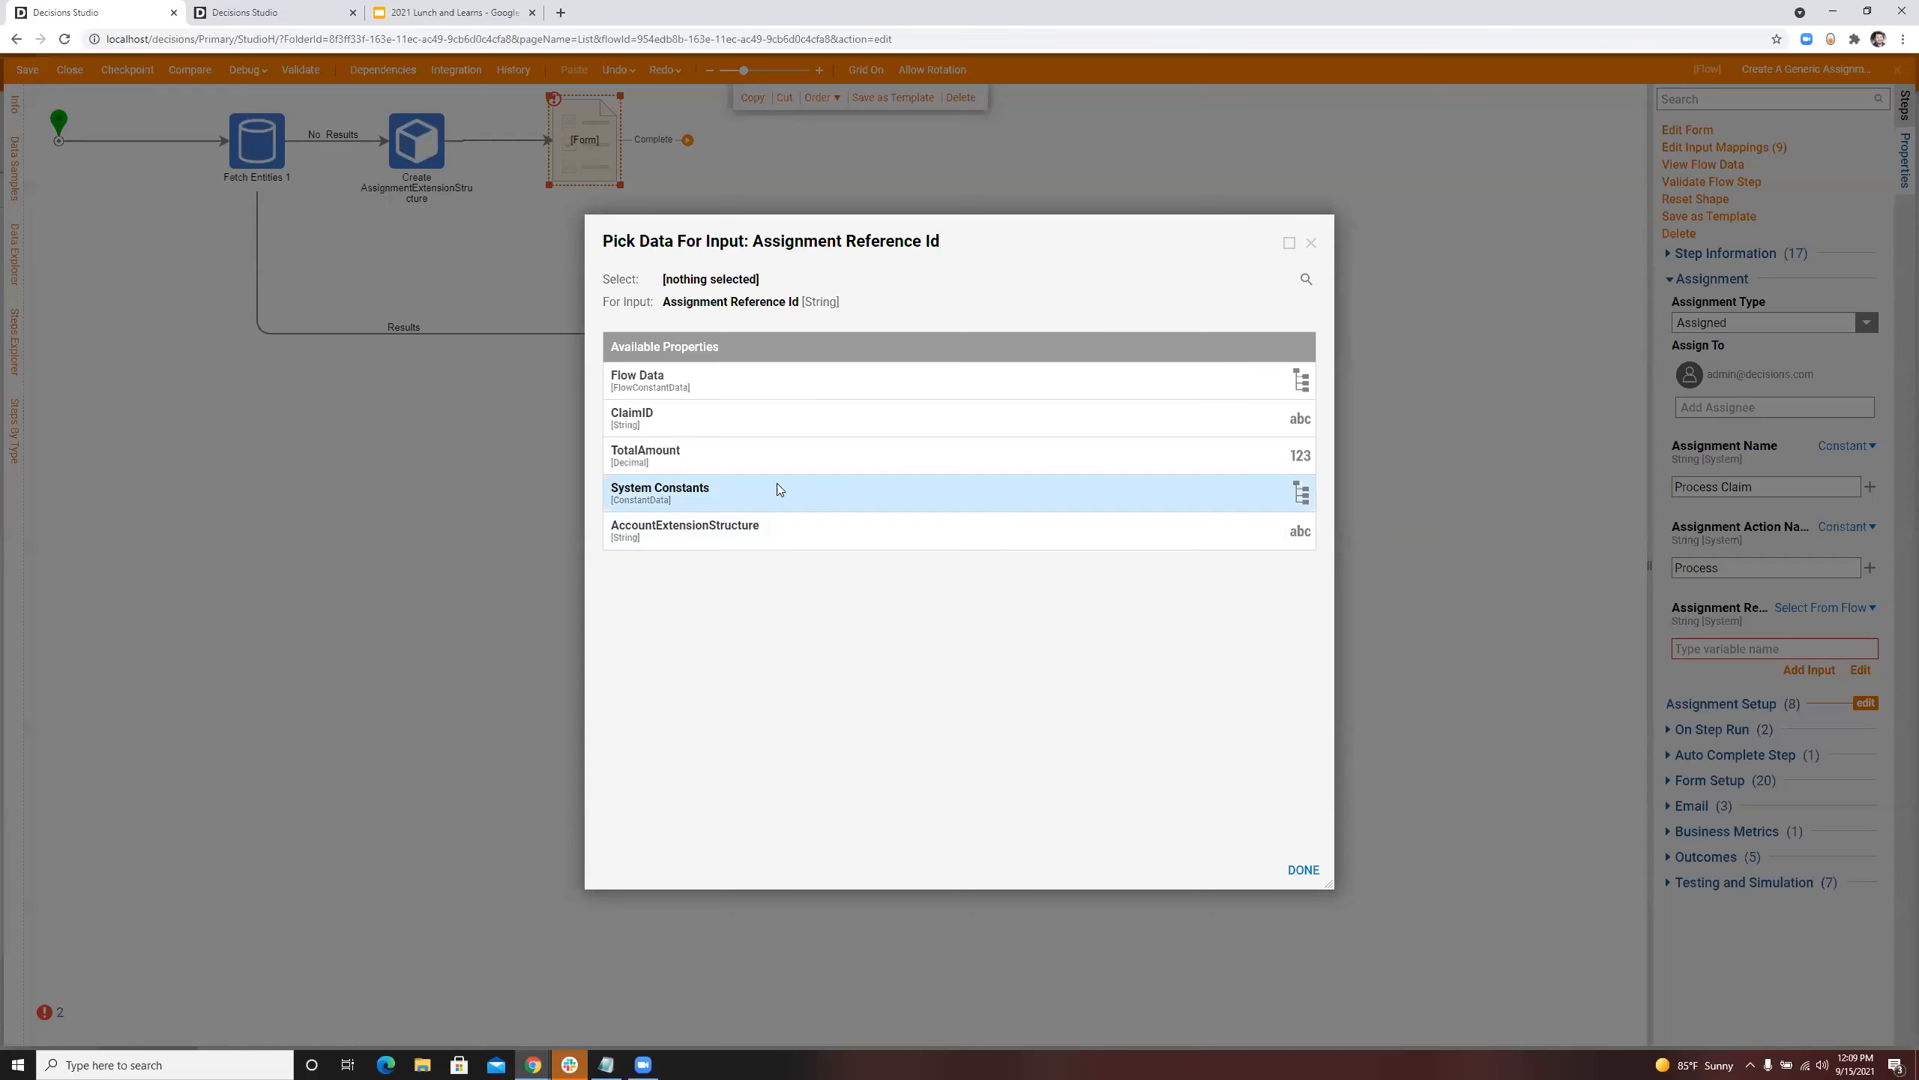
left_click(682, 531)
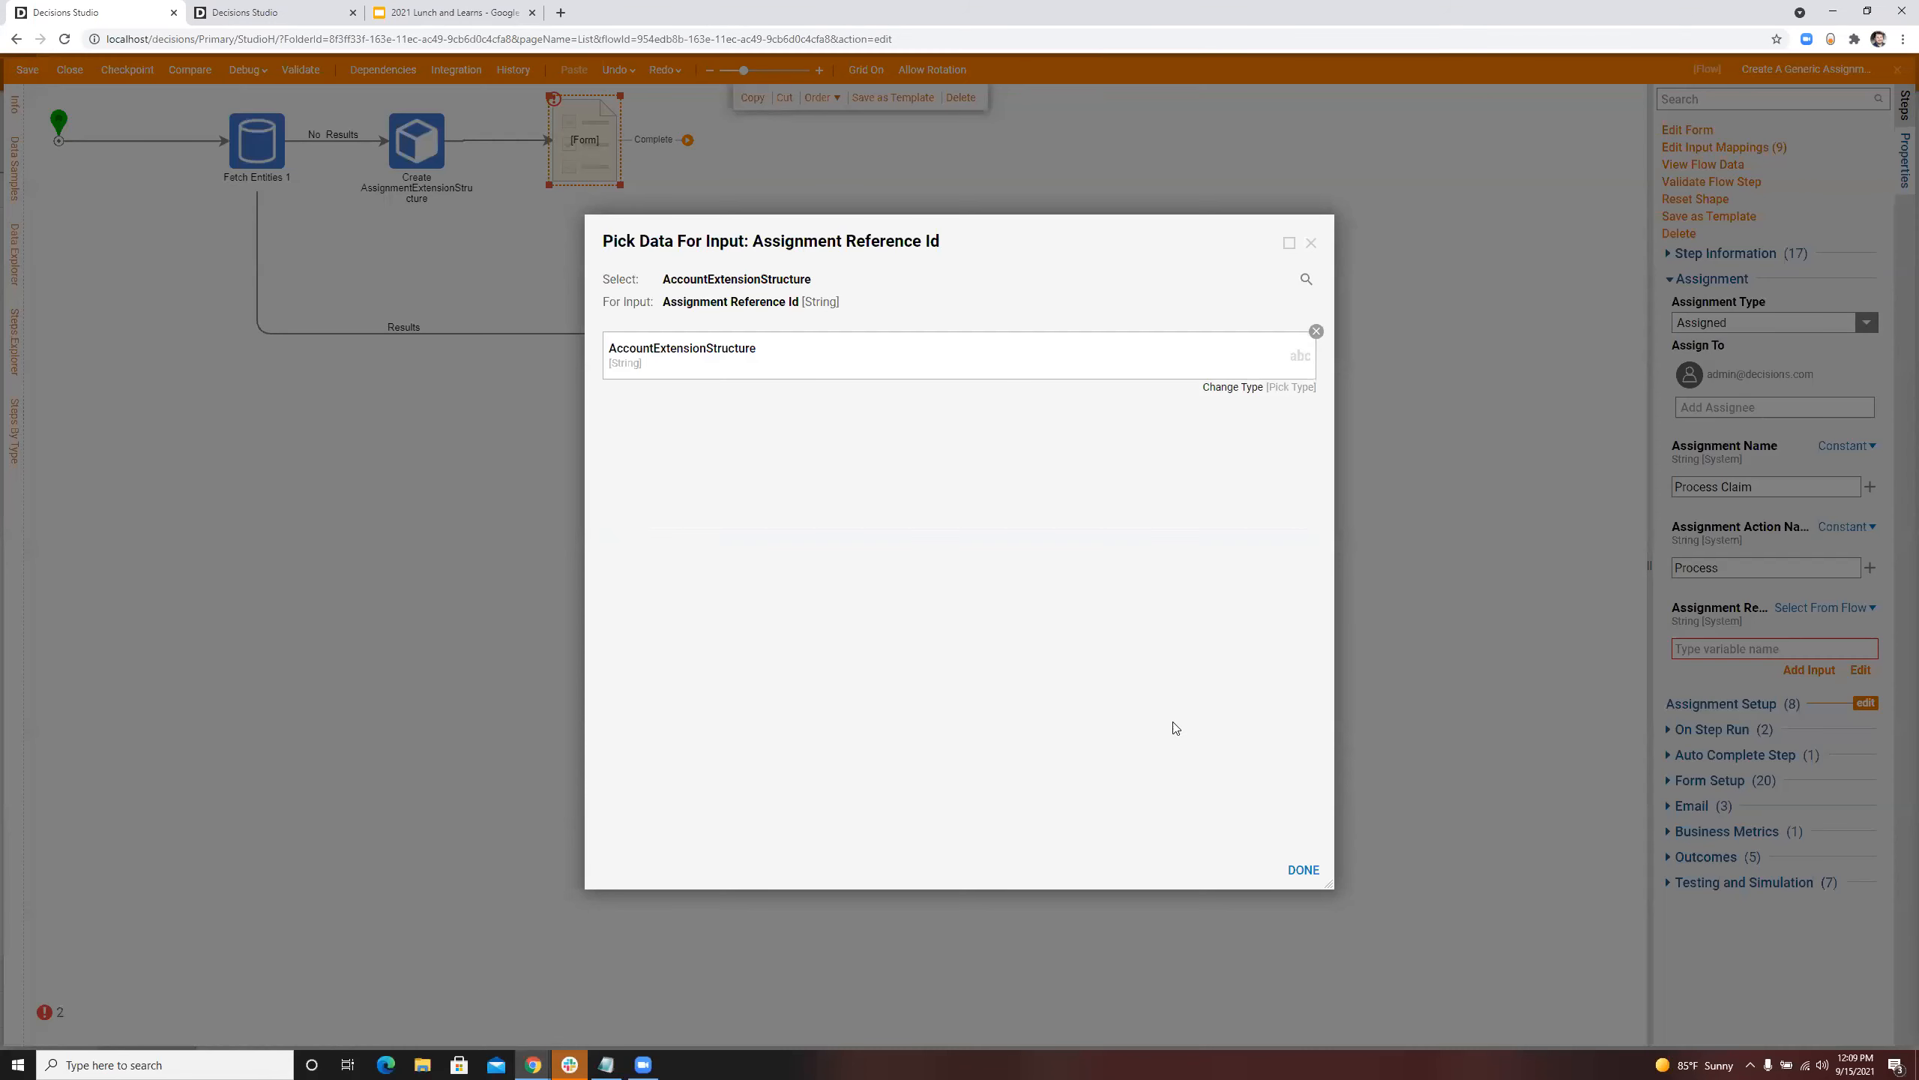
left_click(1301, 871)
left_click(1440, 432)
left_click_drag(687, 140, 699, 322)
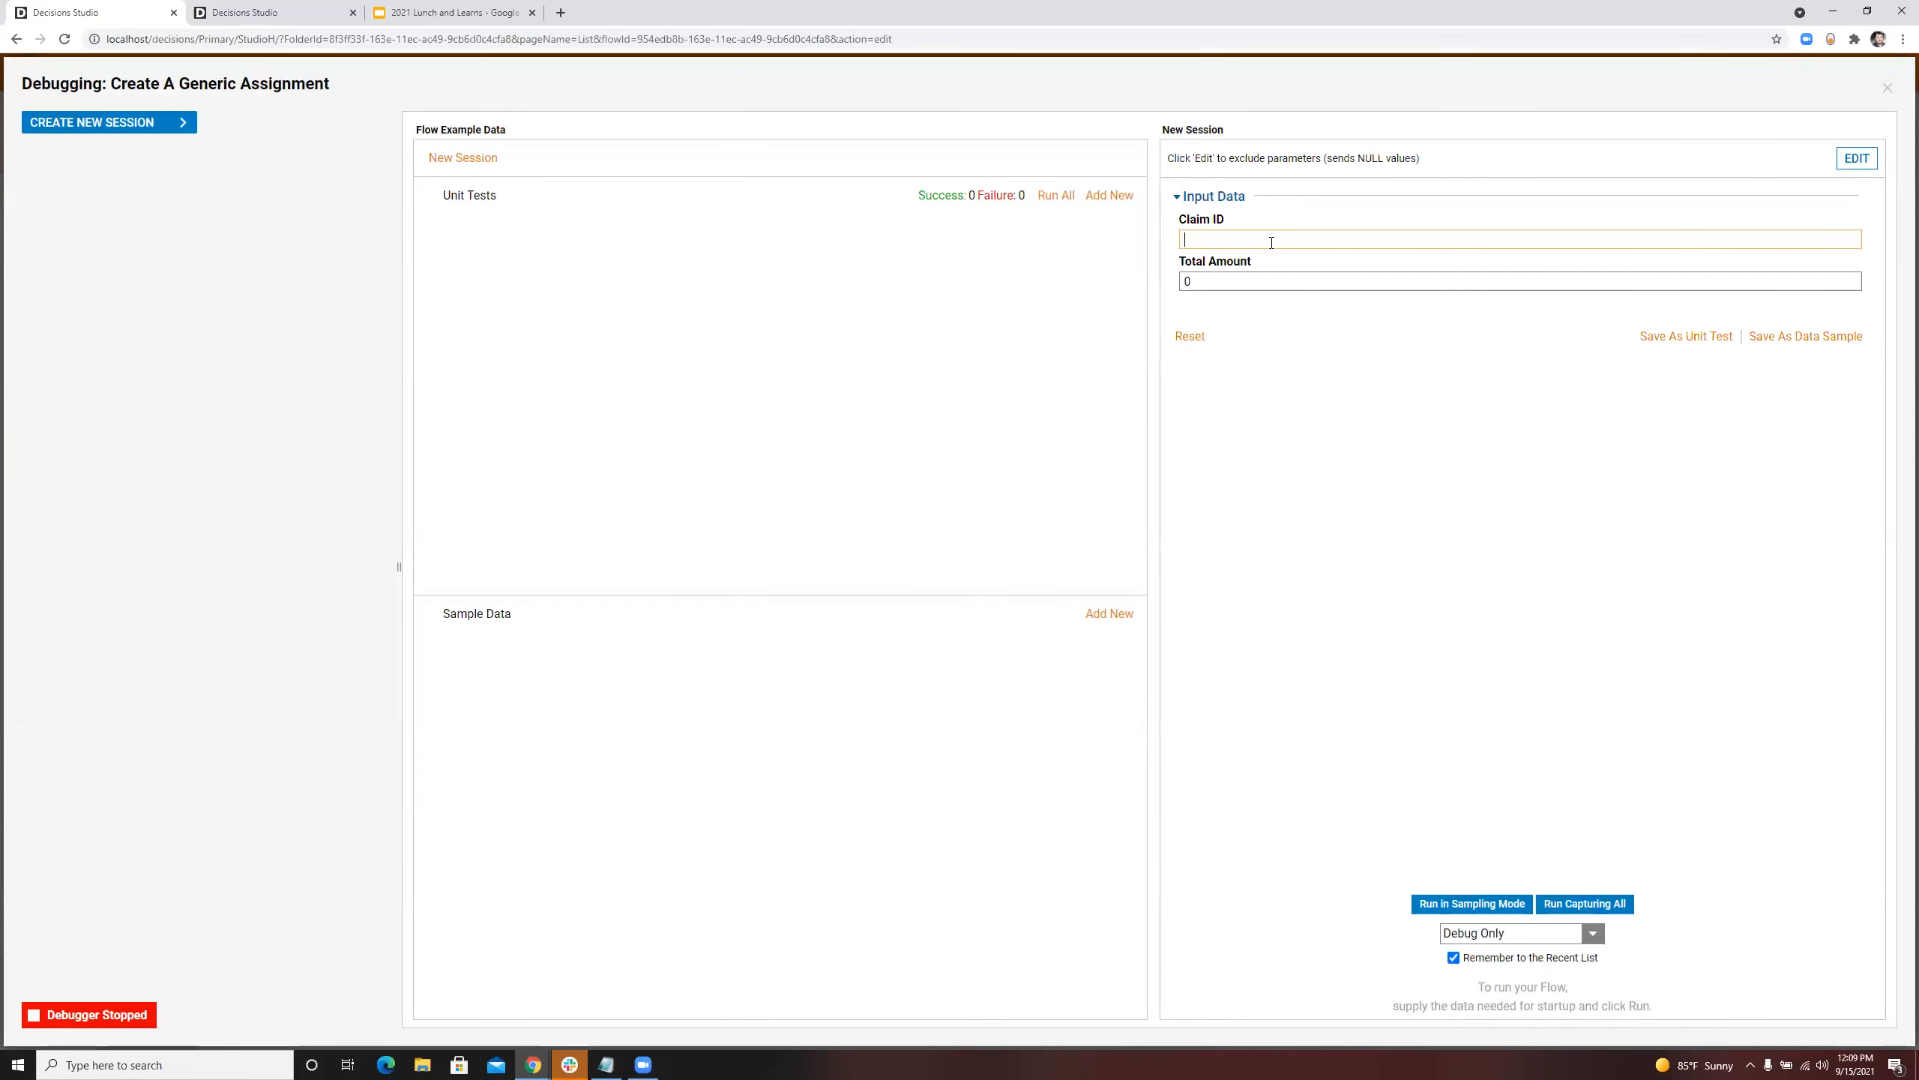
Step: Run a debug session capturing all data, with Claim ID 12345 and Total Amount 2.7
type("12345")
left_click(1270, 283)
double_click(1271, 287)
type("2.7")
left_click(1277, 385)
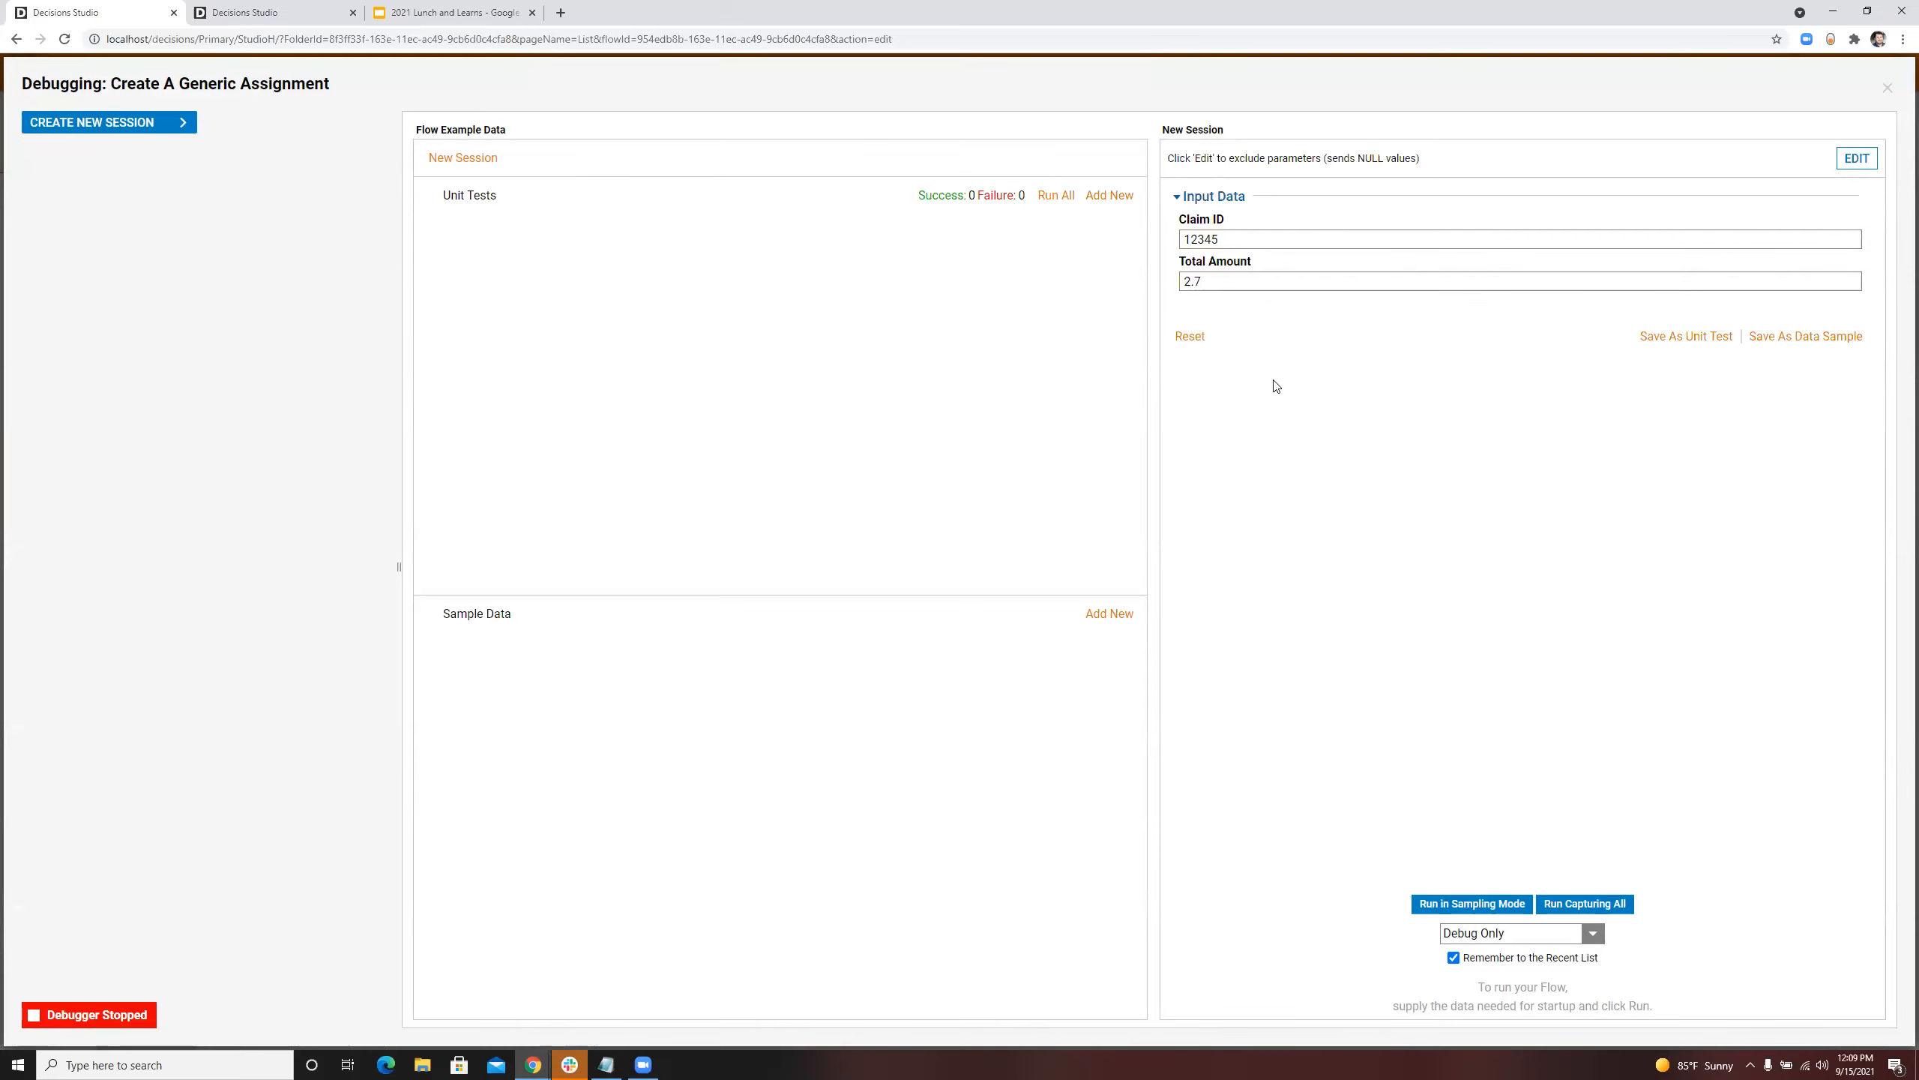
left_click(1563, 906)
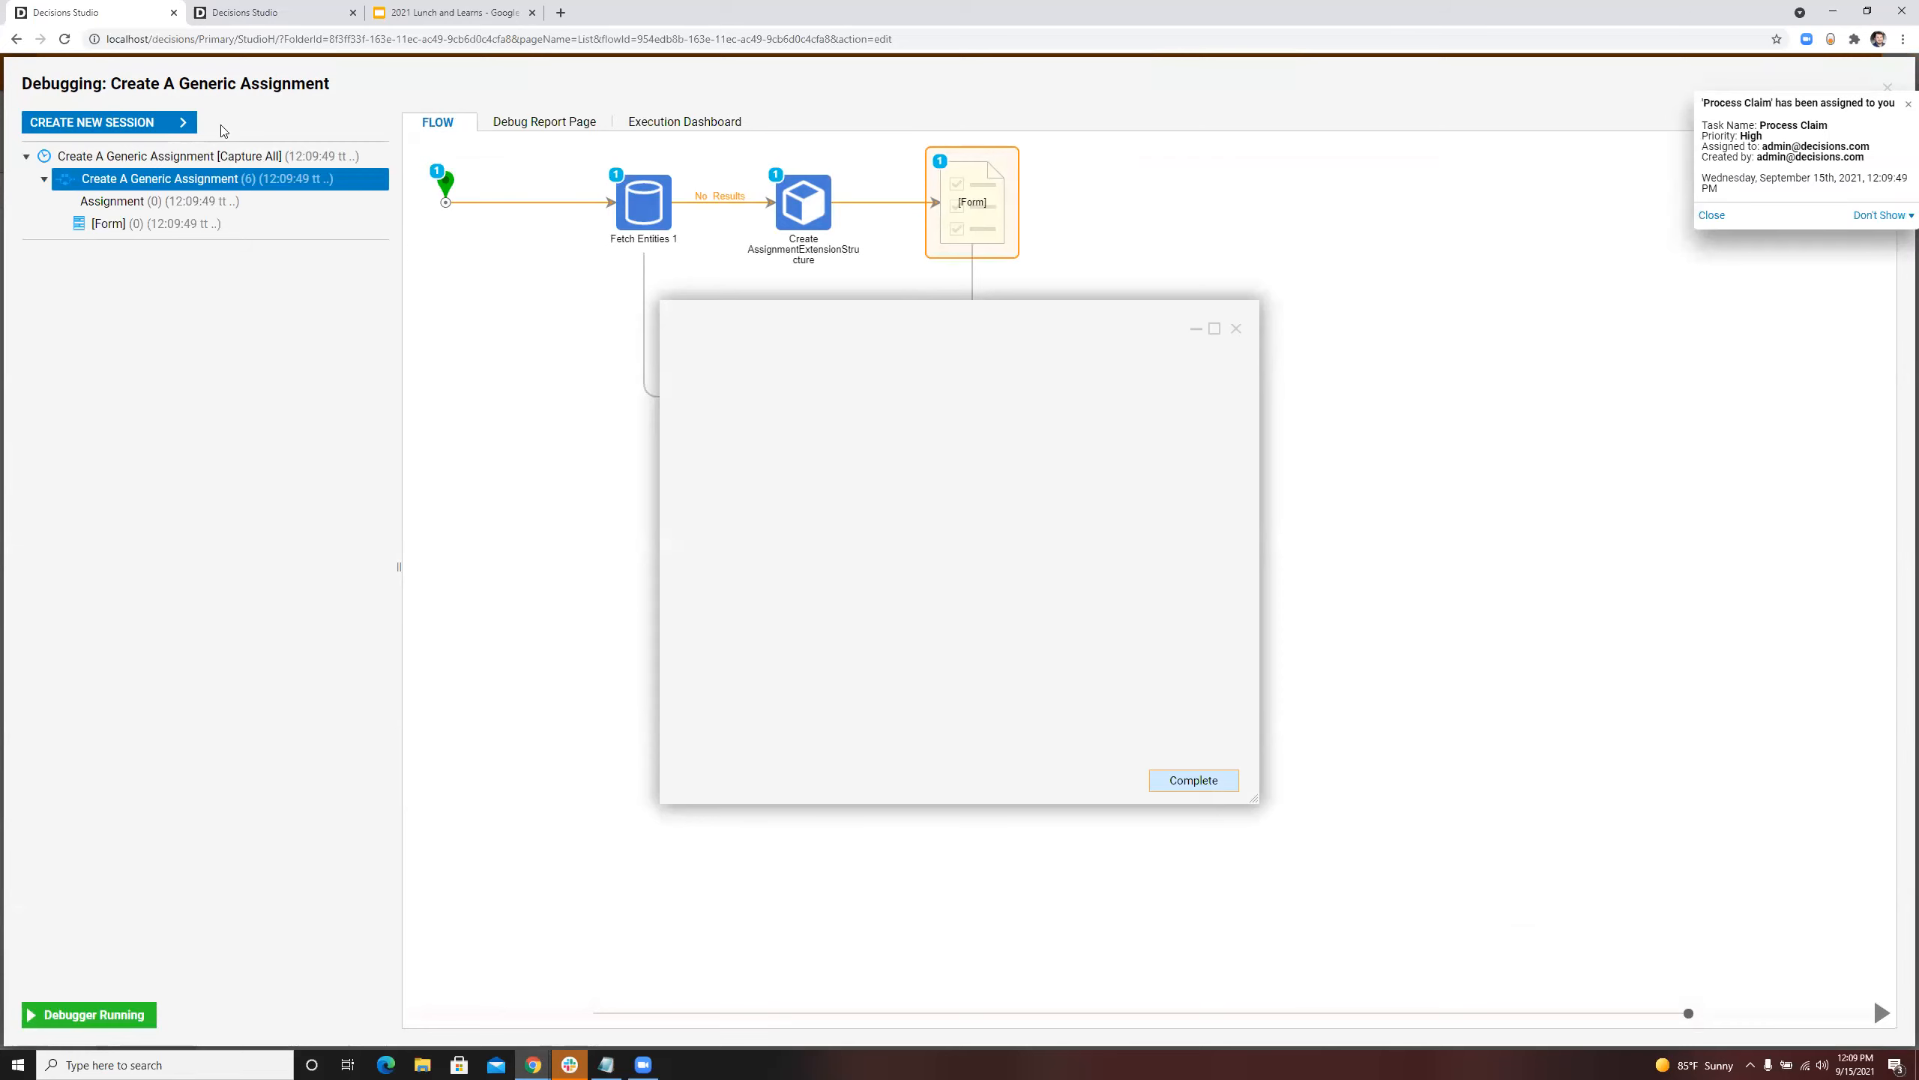
Step: Run a second capture-all debug session with the same claim inputs and minimize the open form window to uncover the executed path
left_click(116, 125)
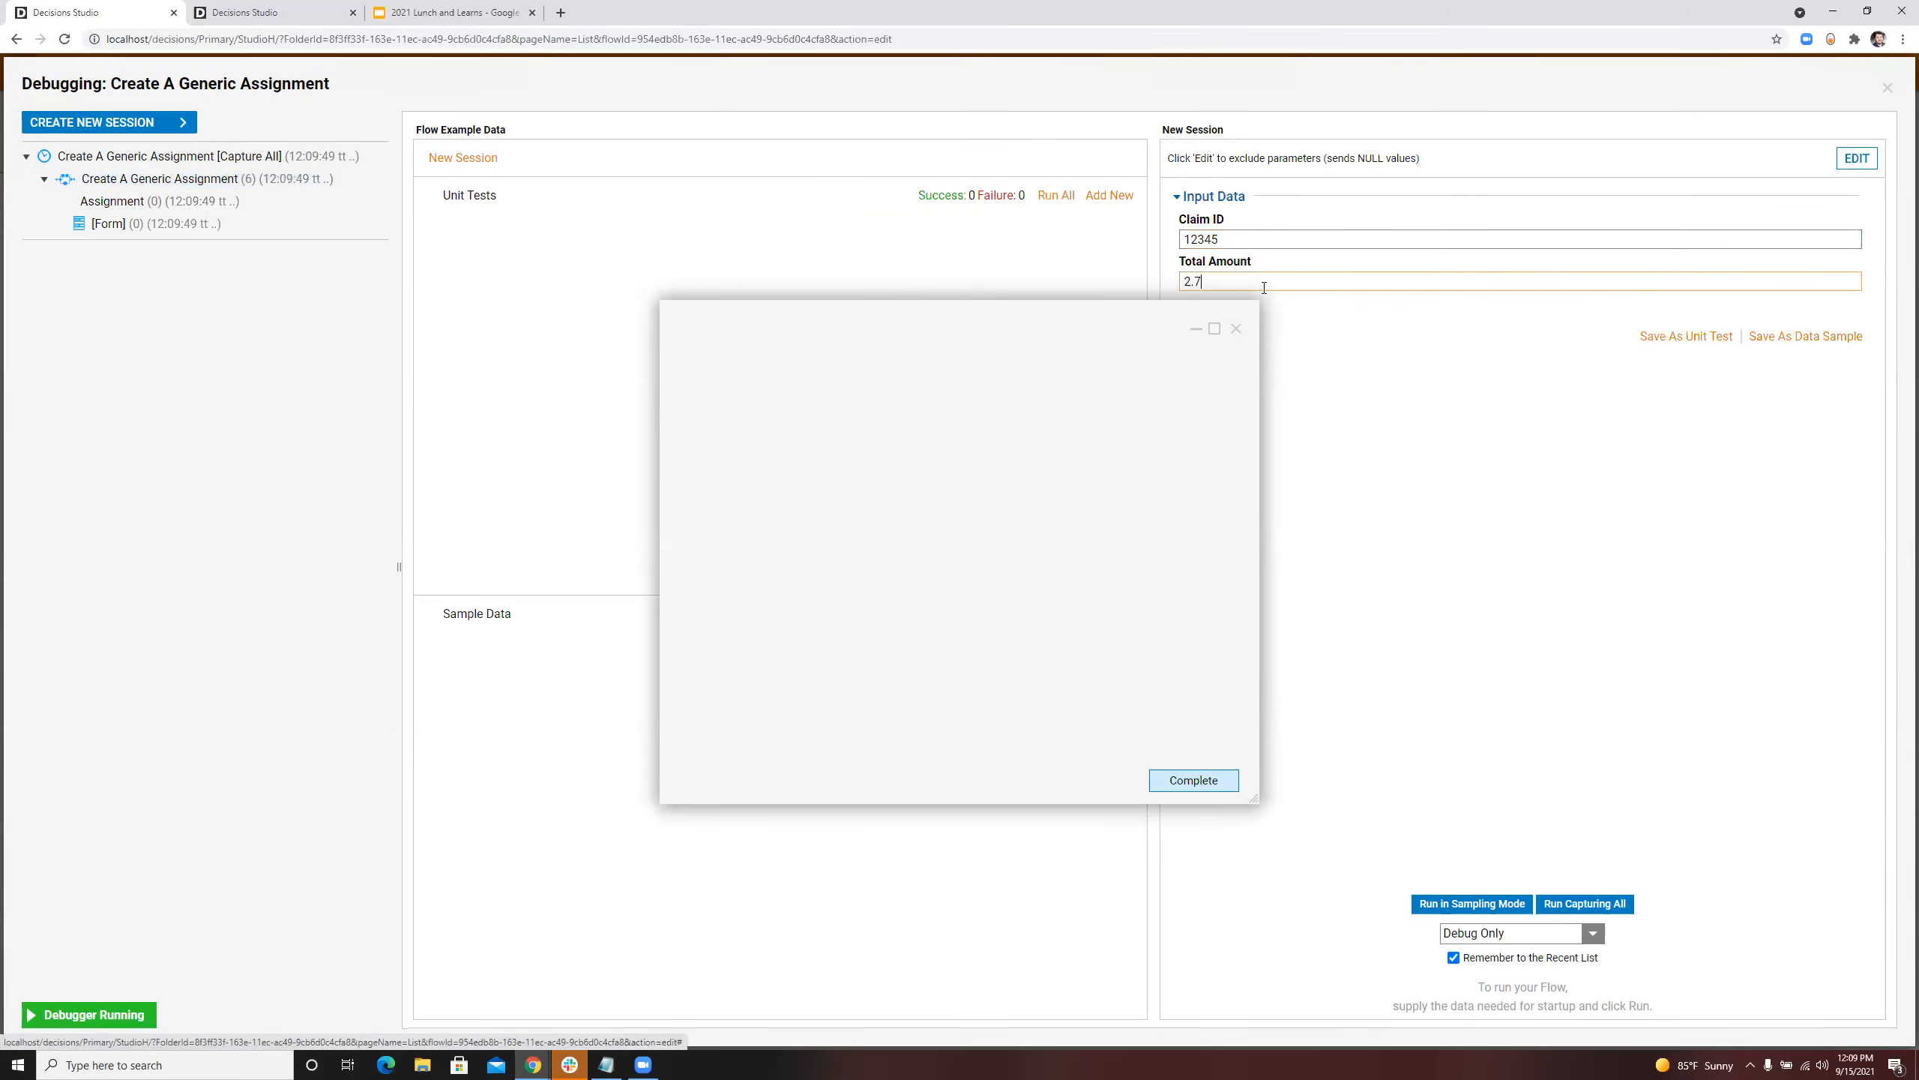
left_click(1563, 901)
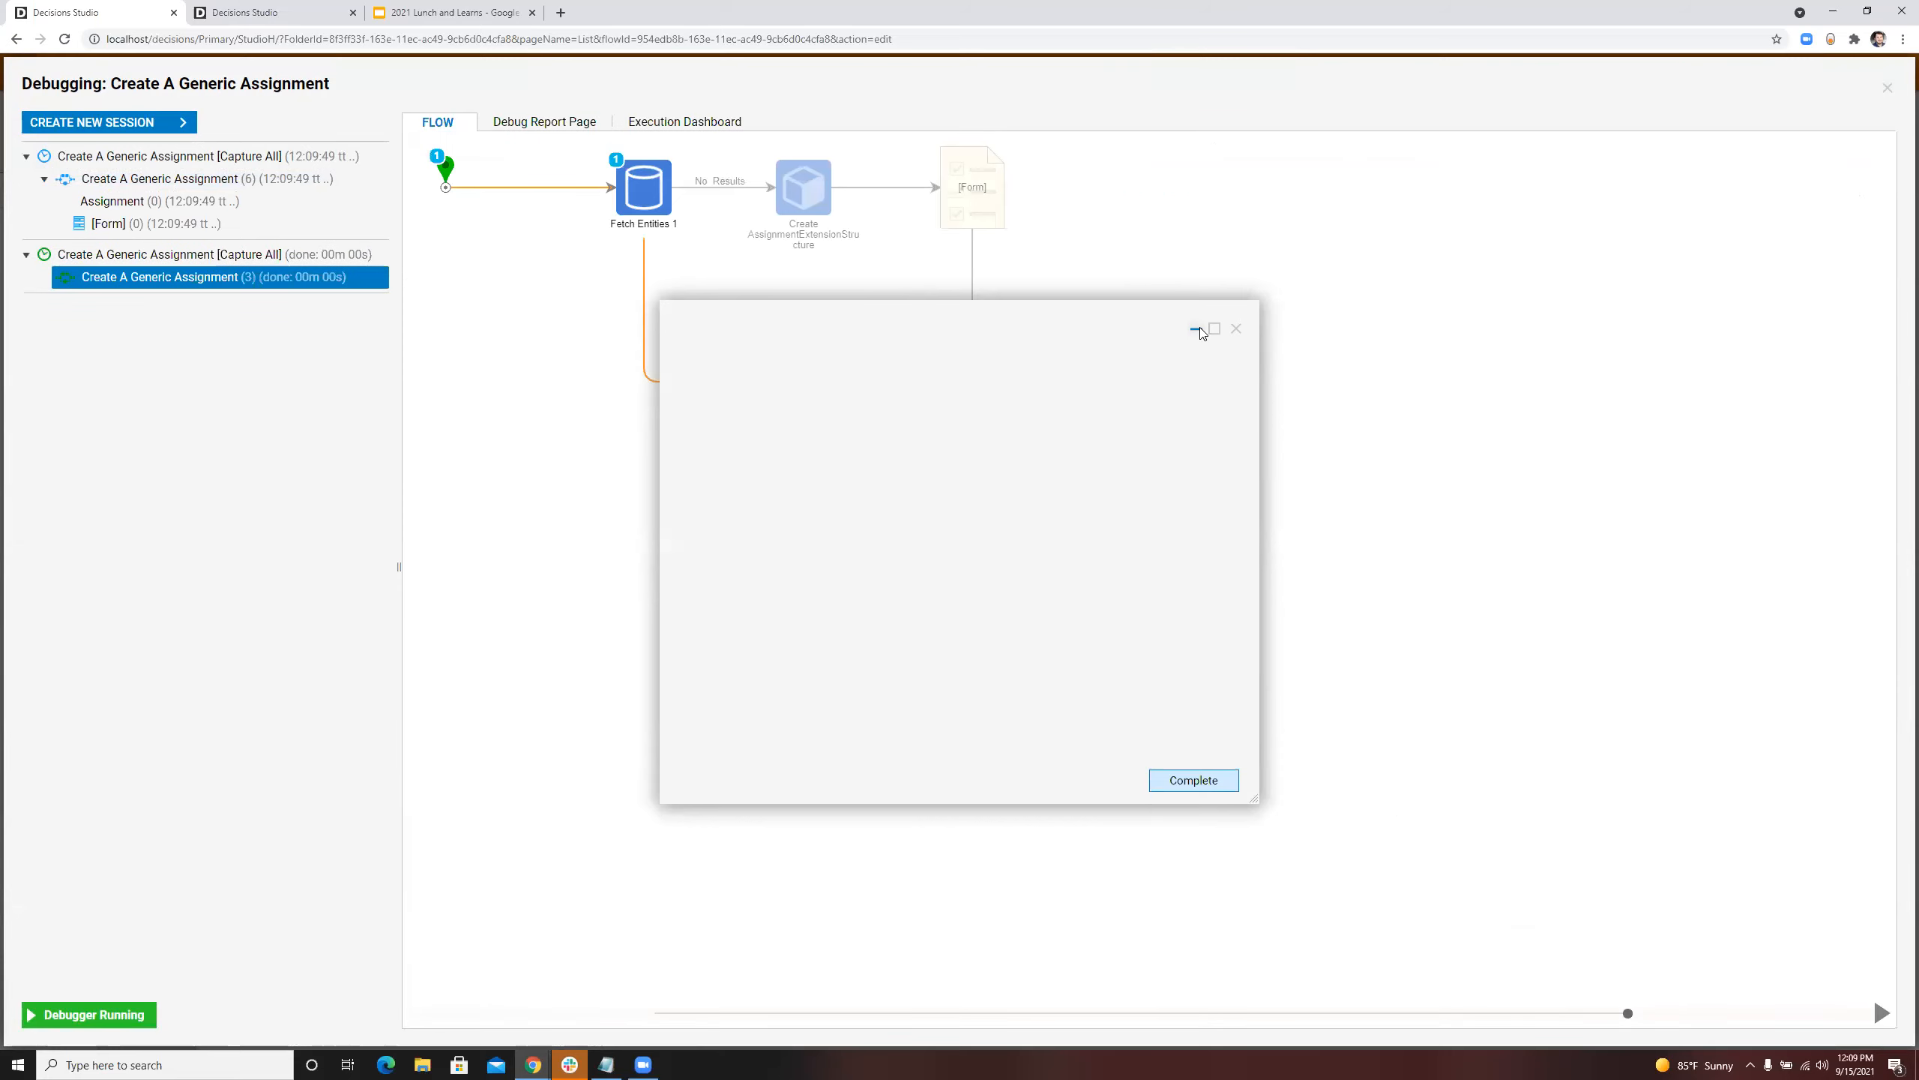
left_click(1196, 328)
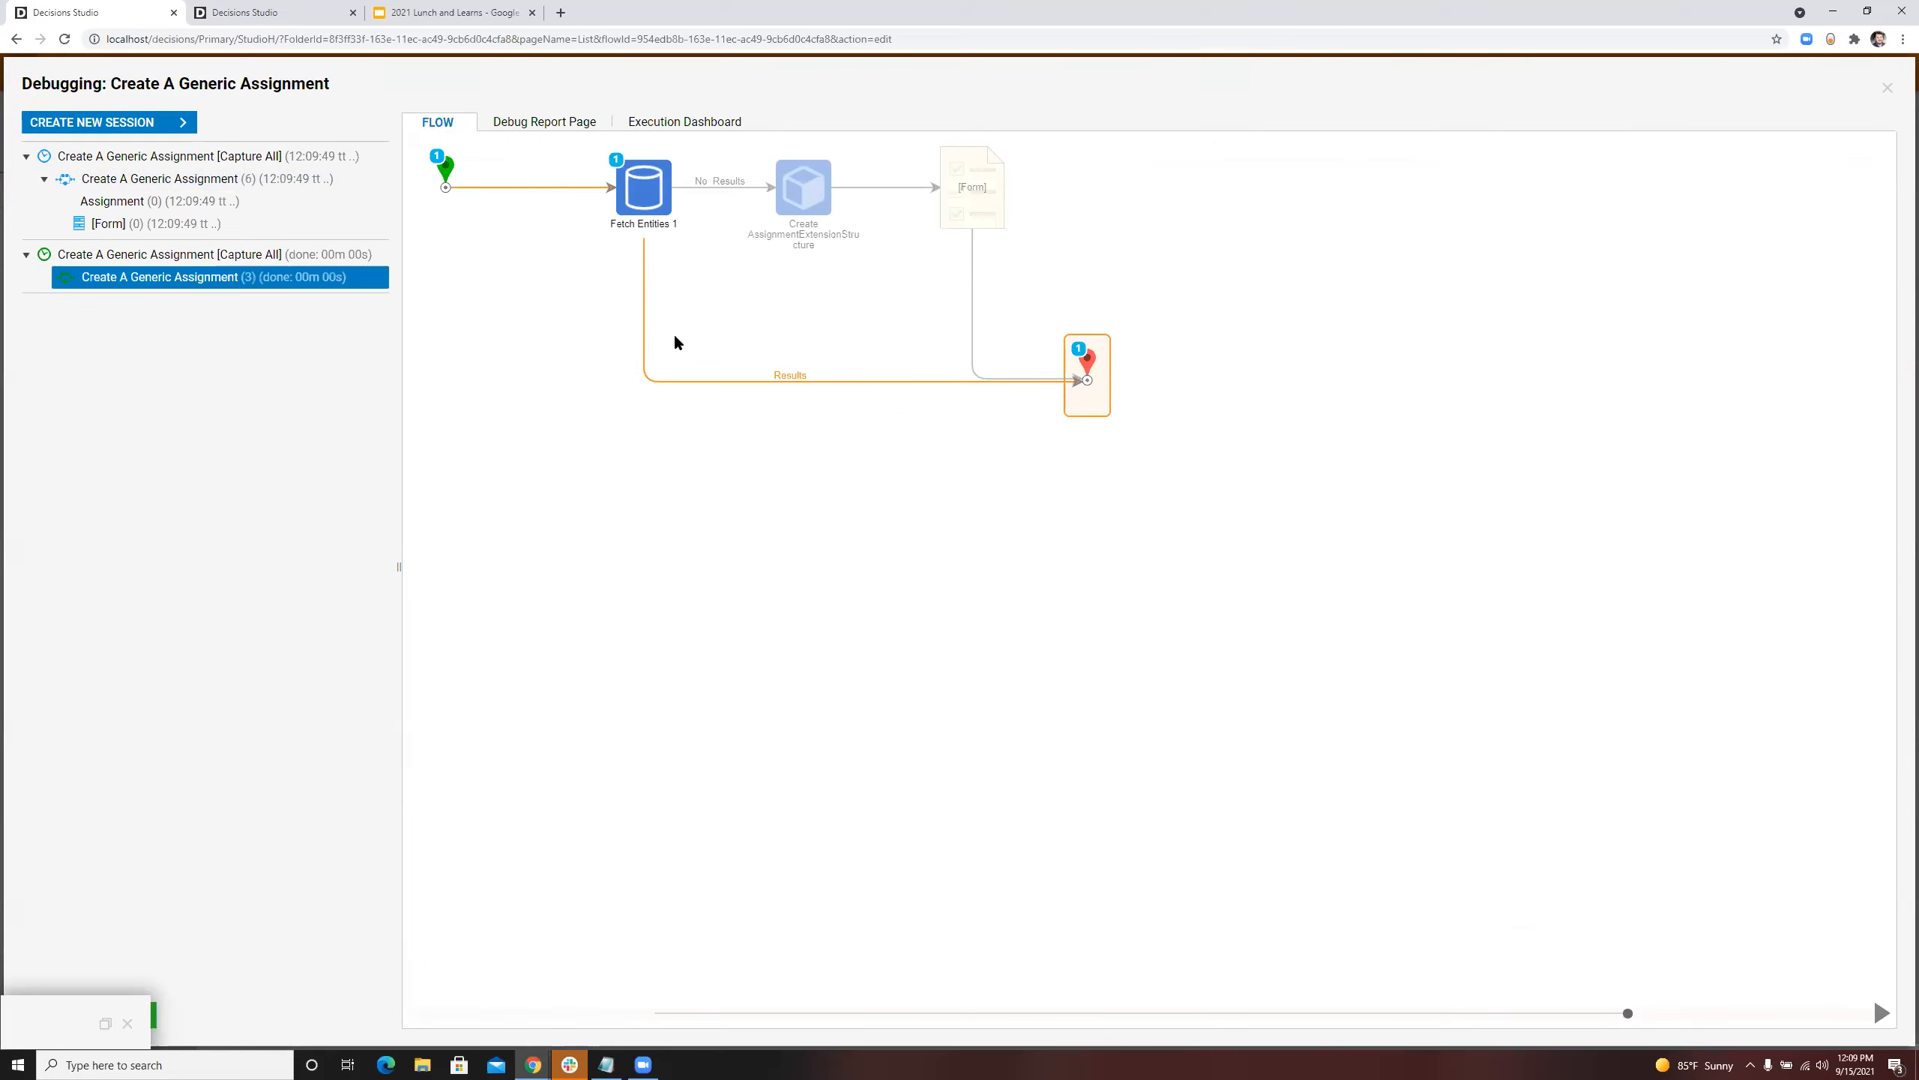
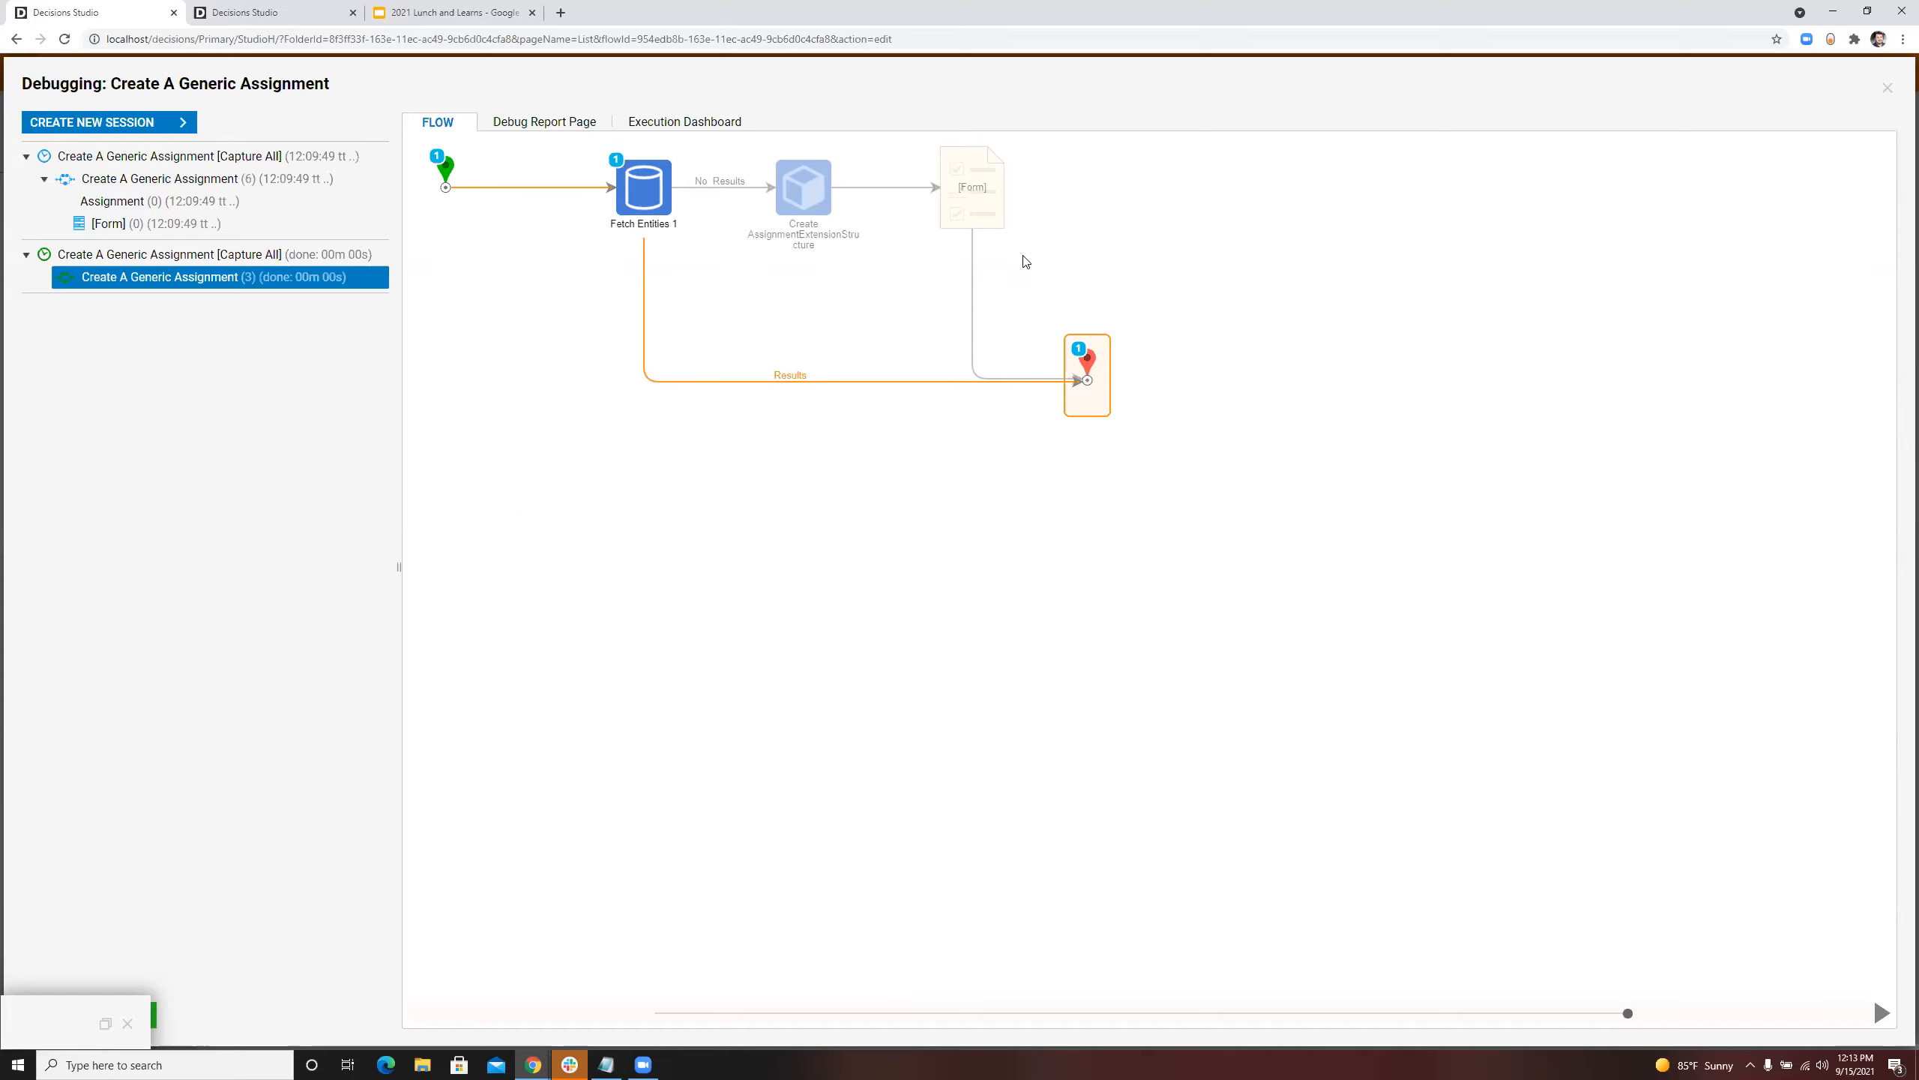
Step: Close the debugging session and create a default report named All Assignments in the Assignment Extension folder
left_click(1888, 87)
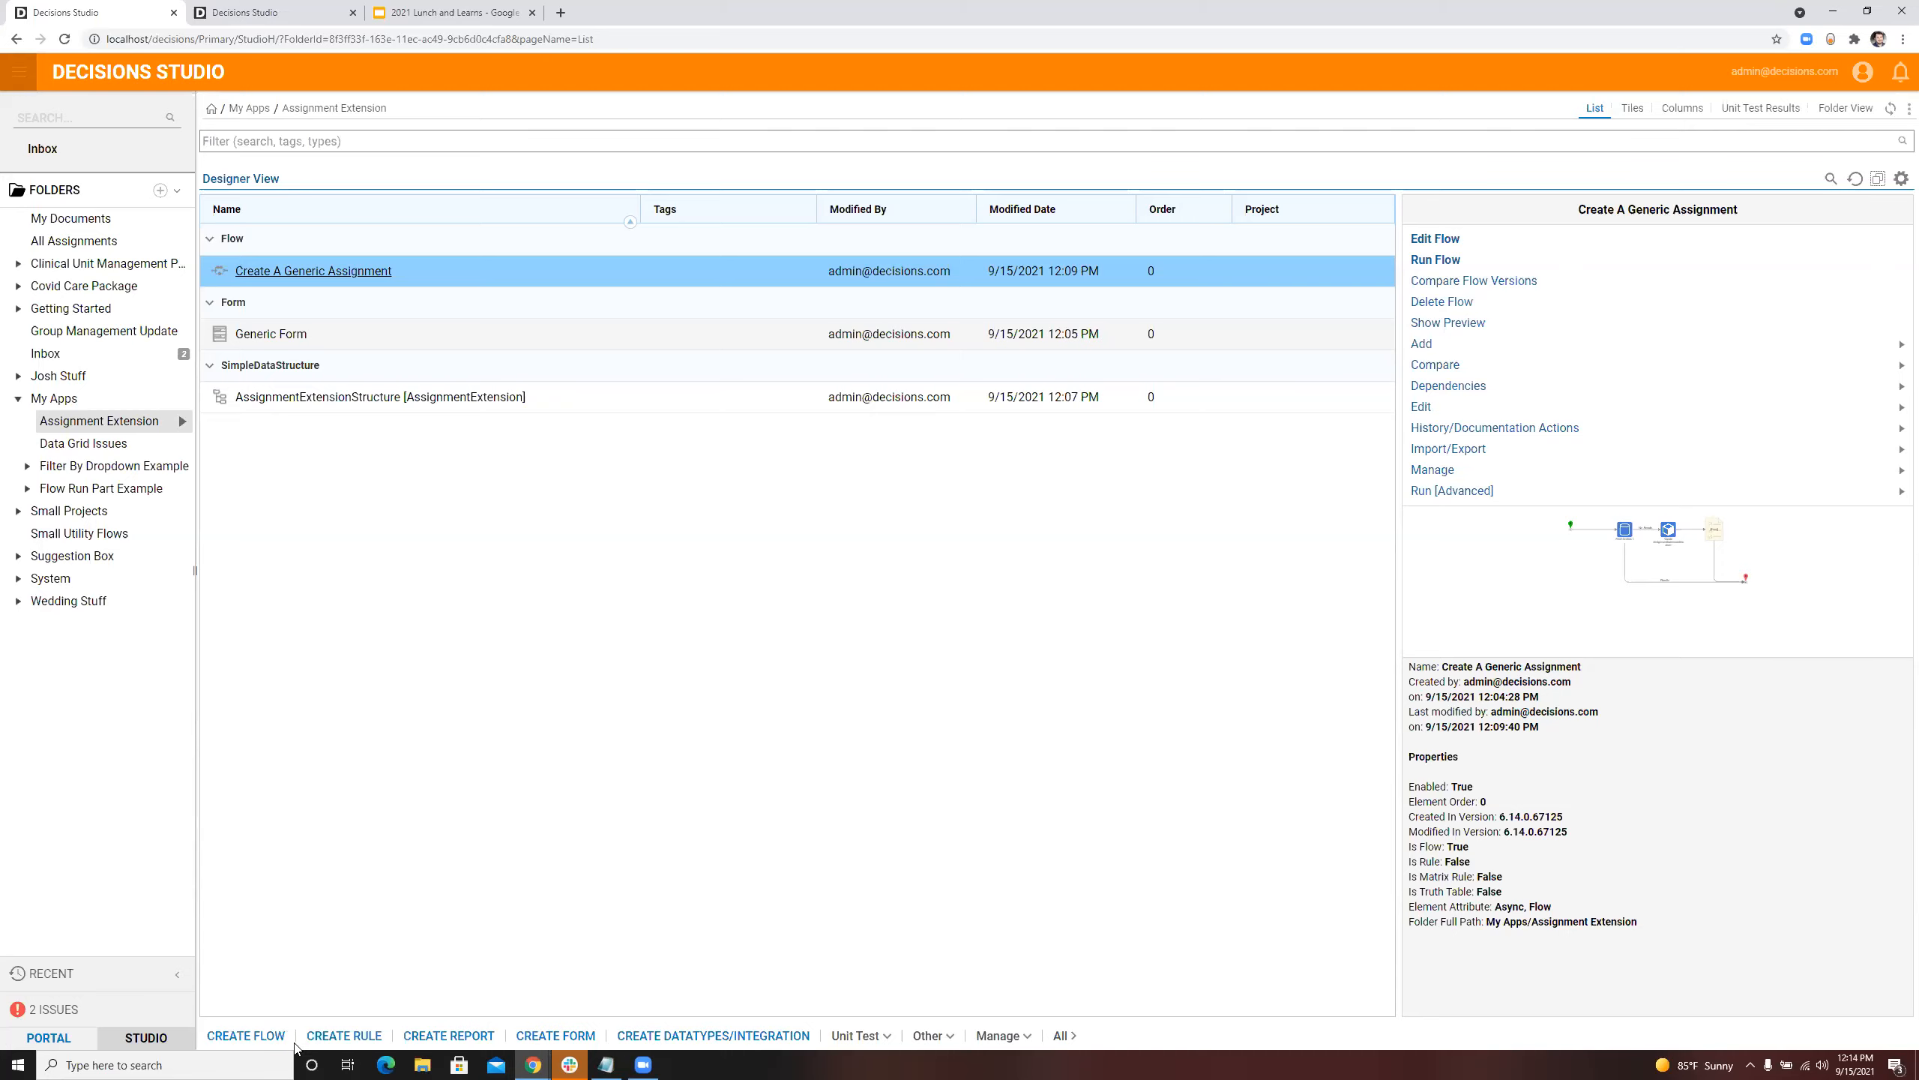
left_click(491, 1030)
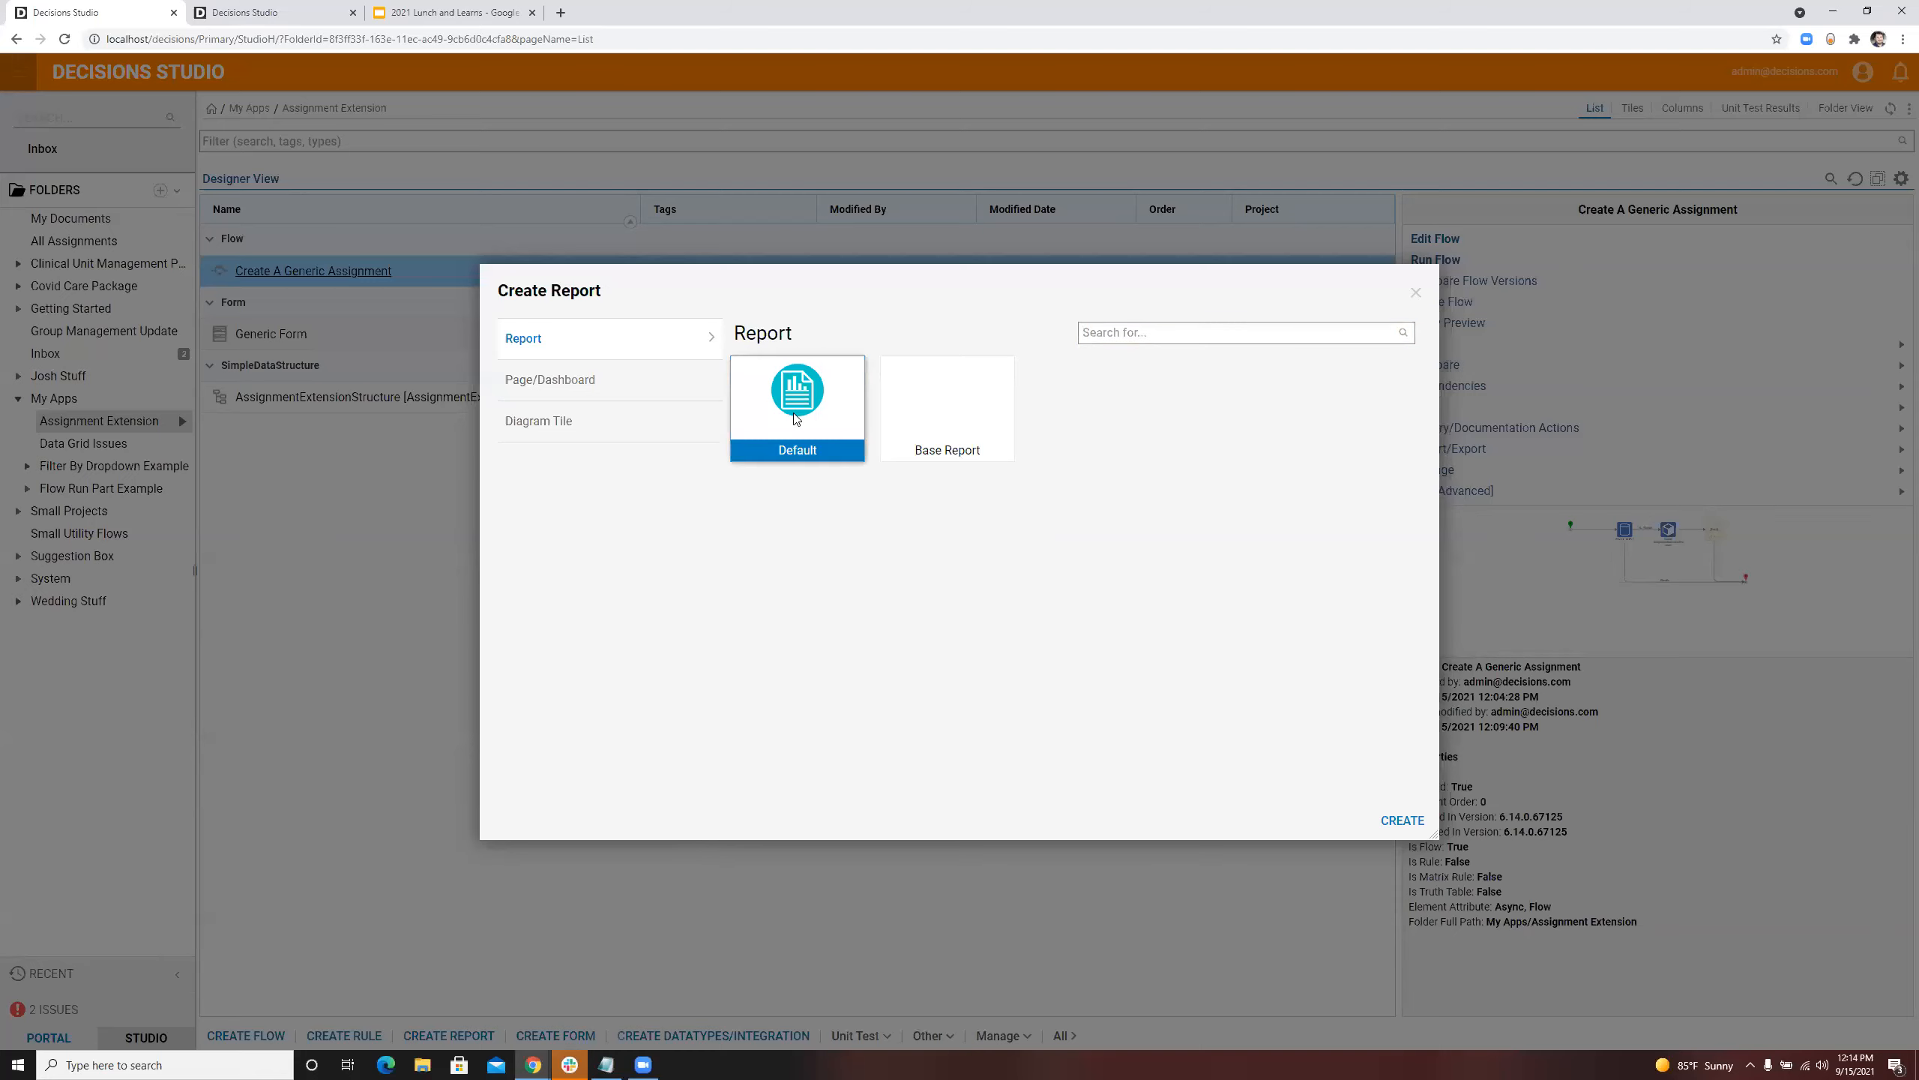
left_click(1381, 818)
type("Al")
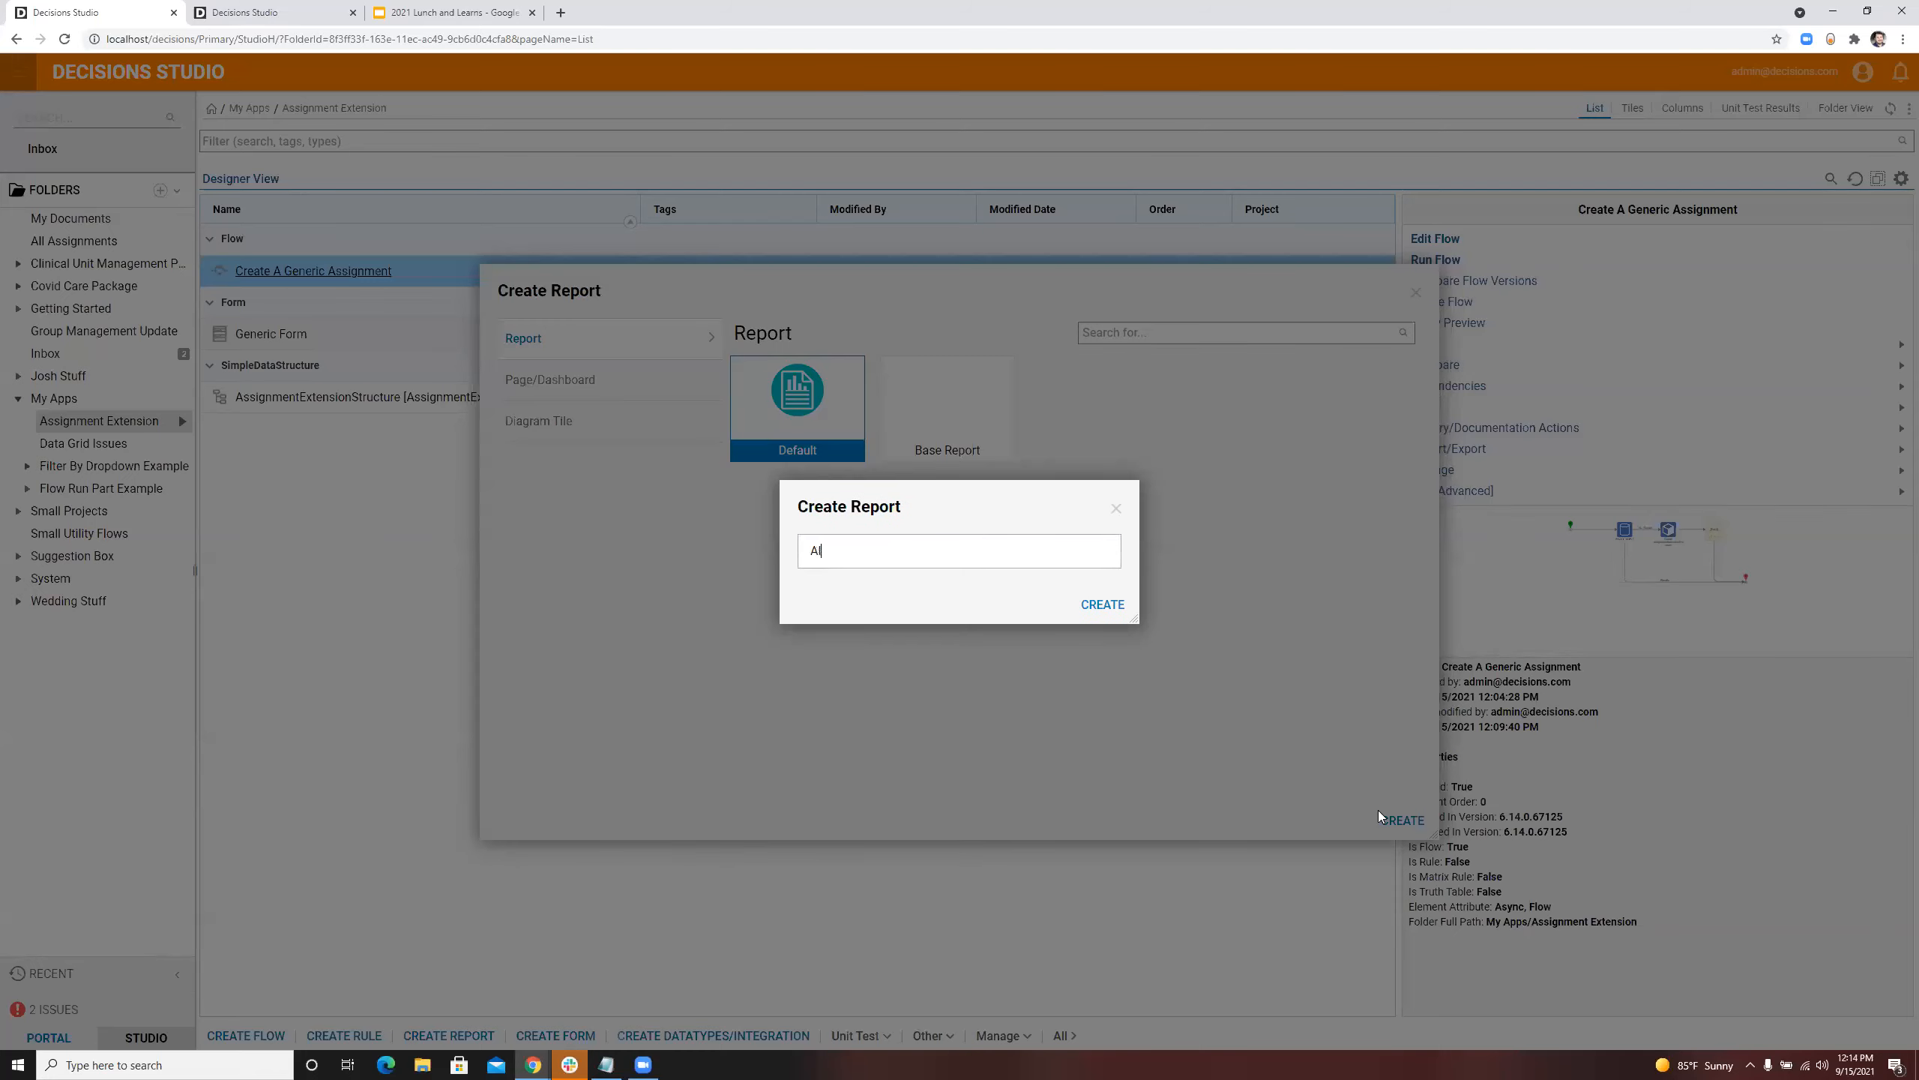
type("l Assignments")
left_click(1103, 605)
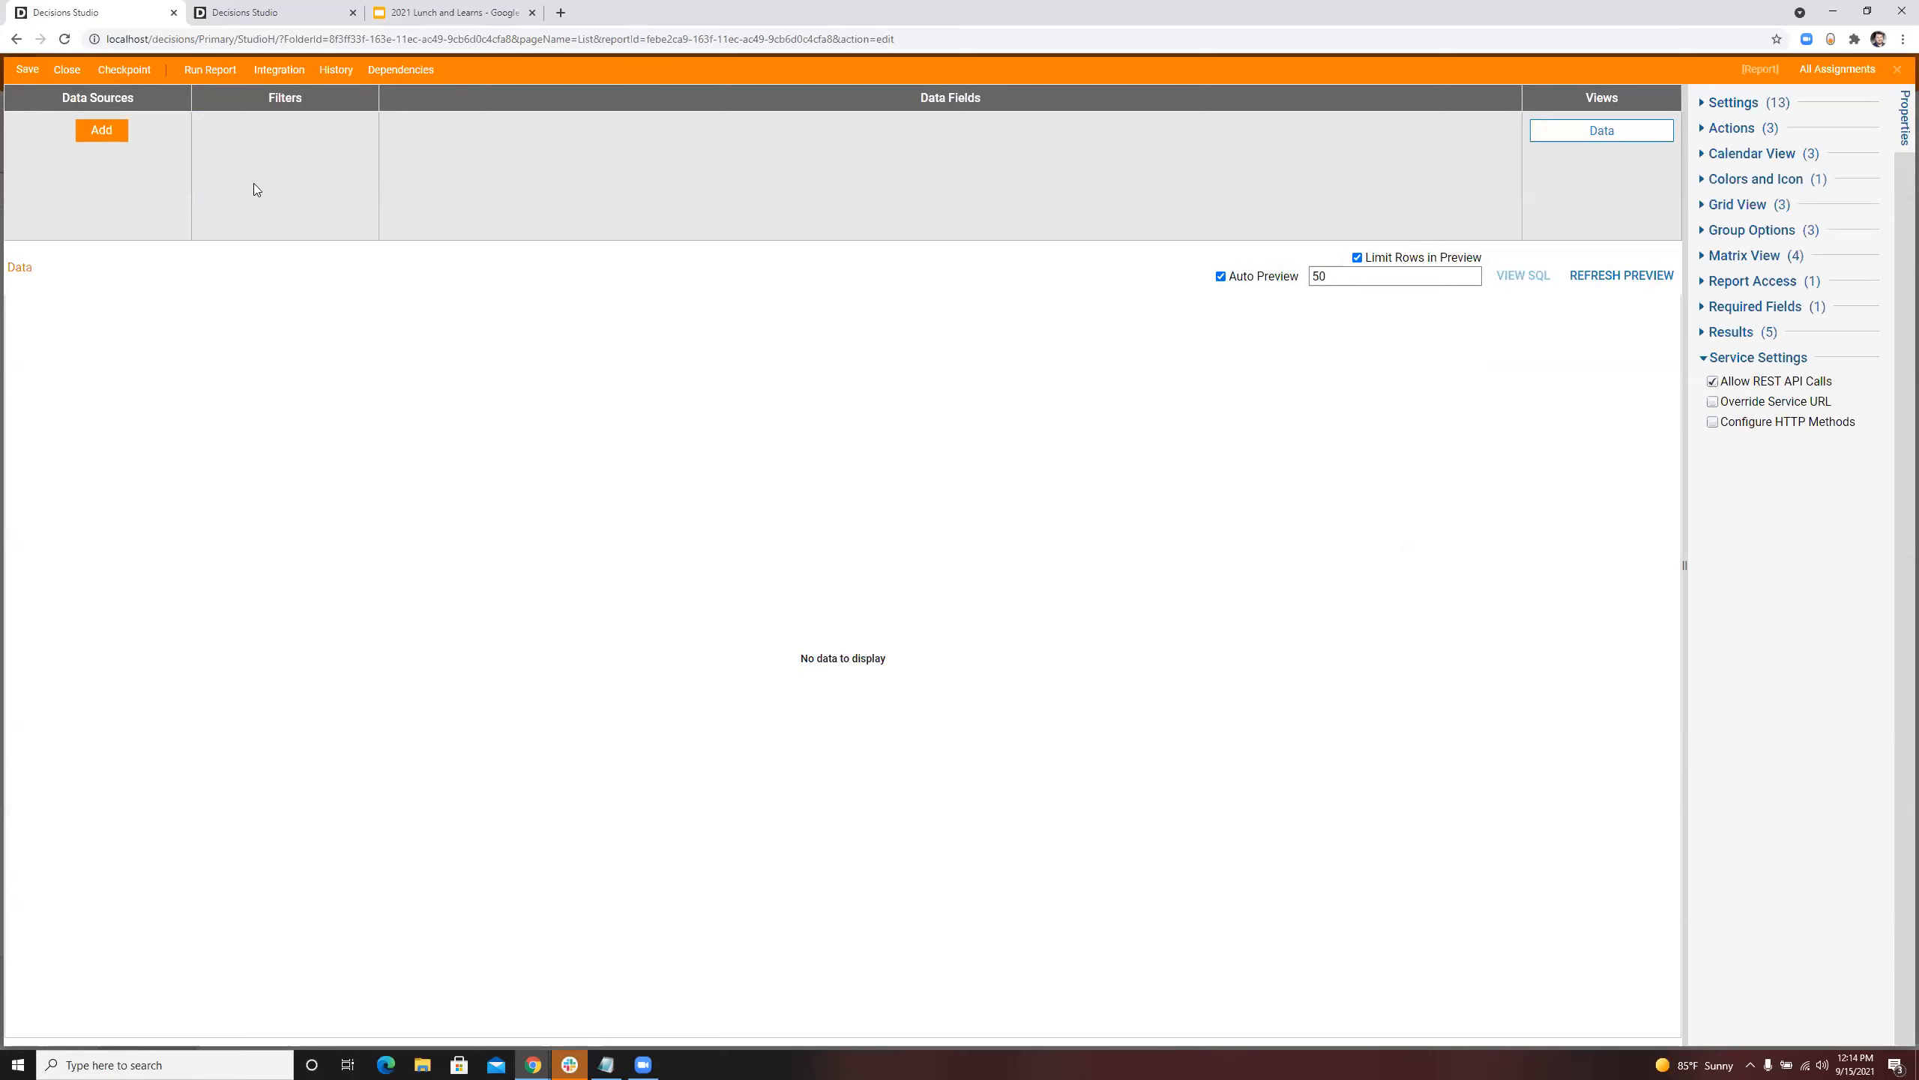
left_click(124, 138)
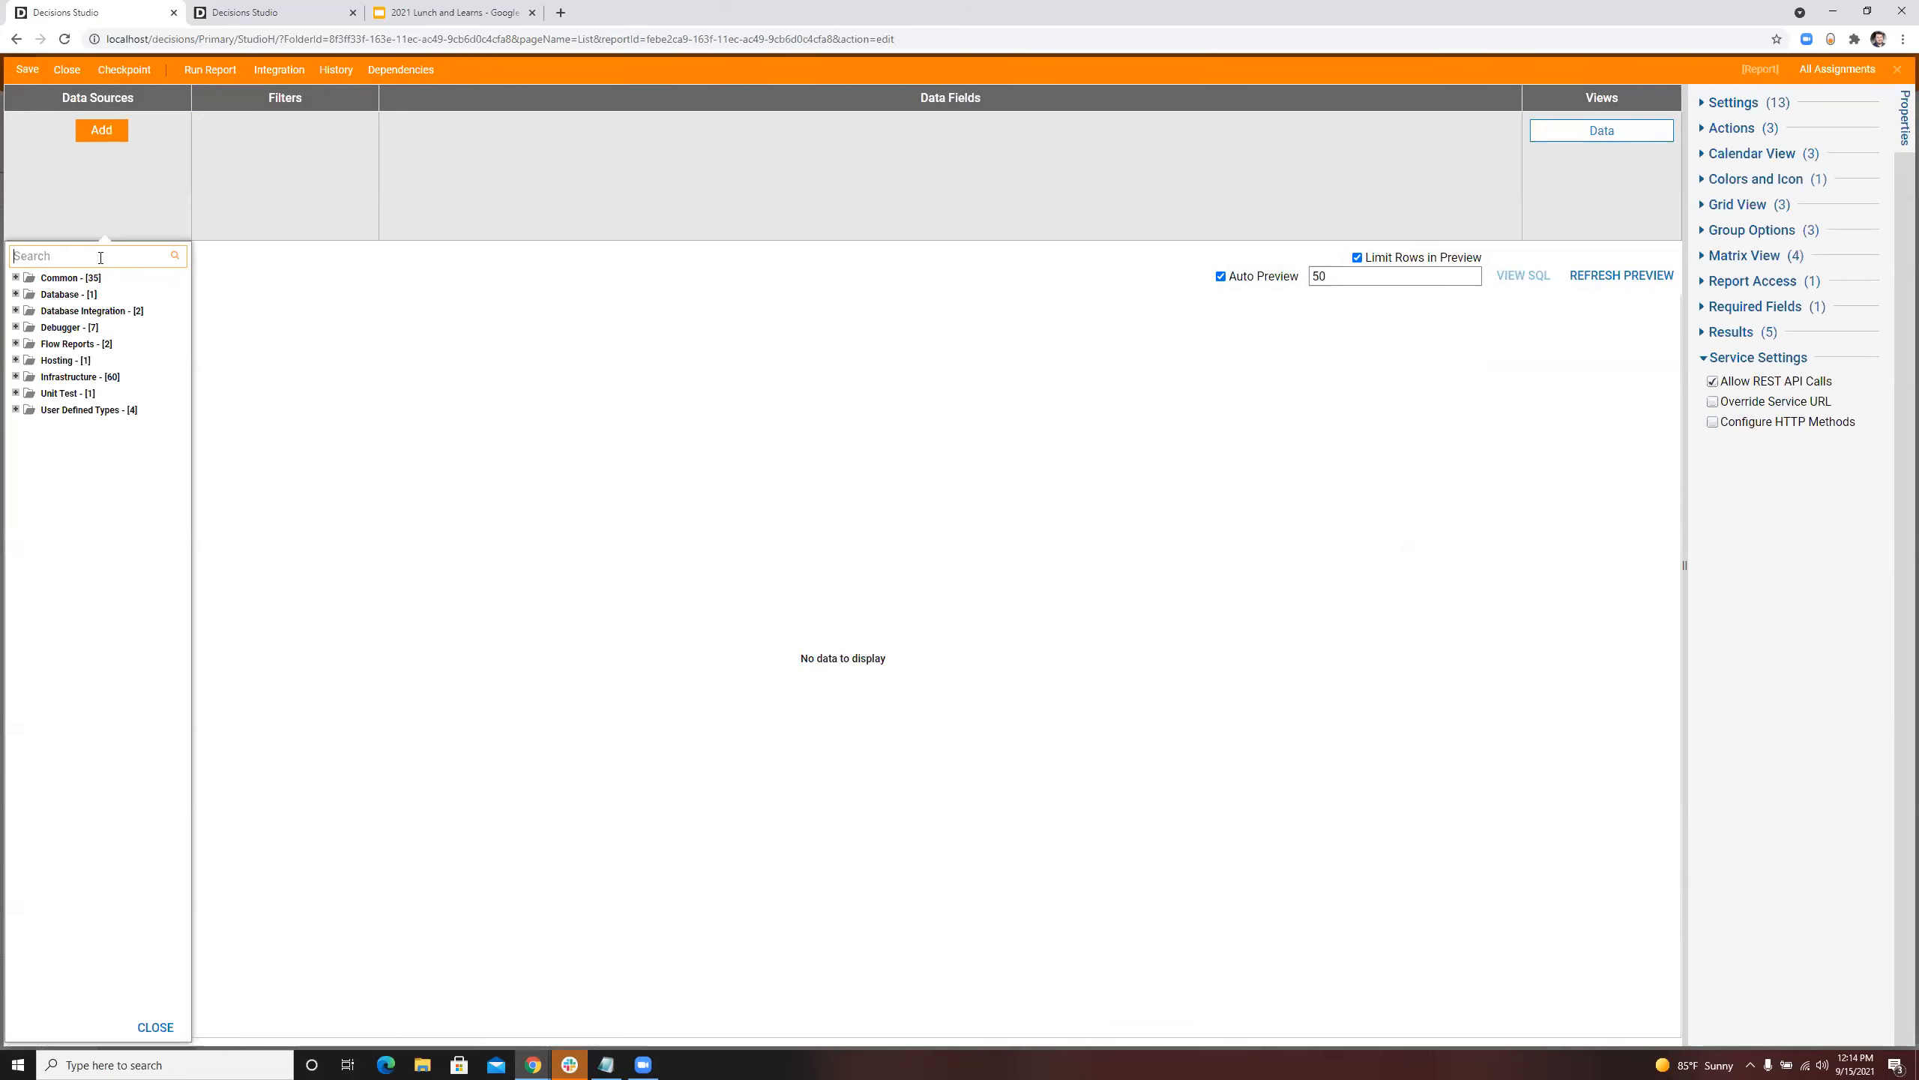
type("Assignment")
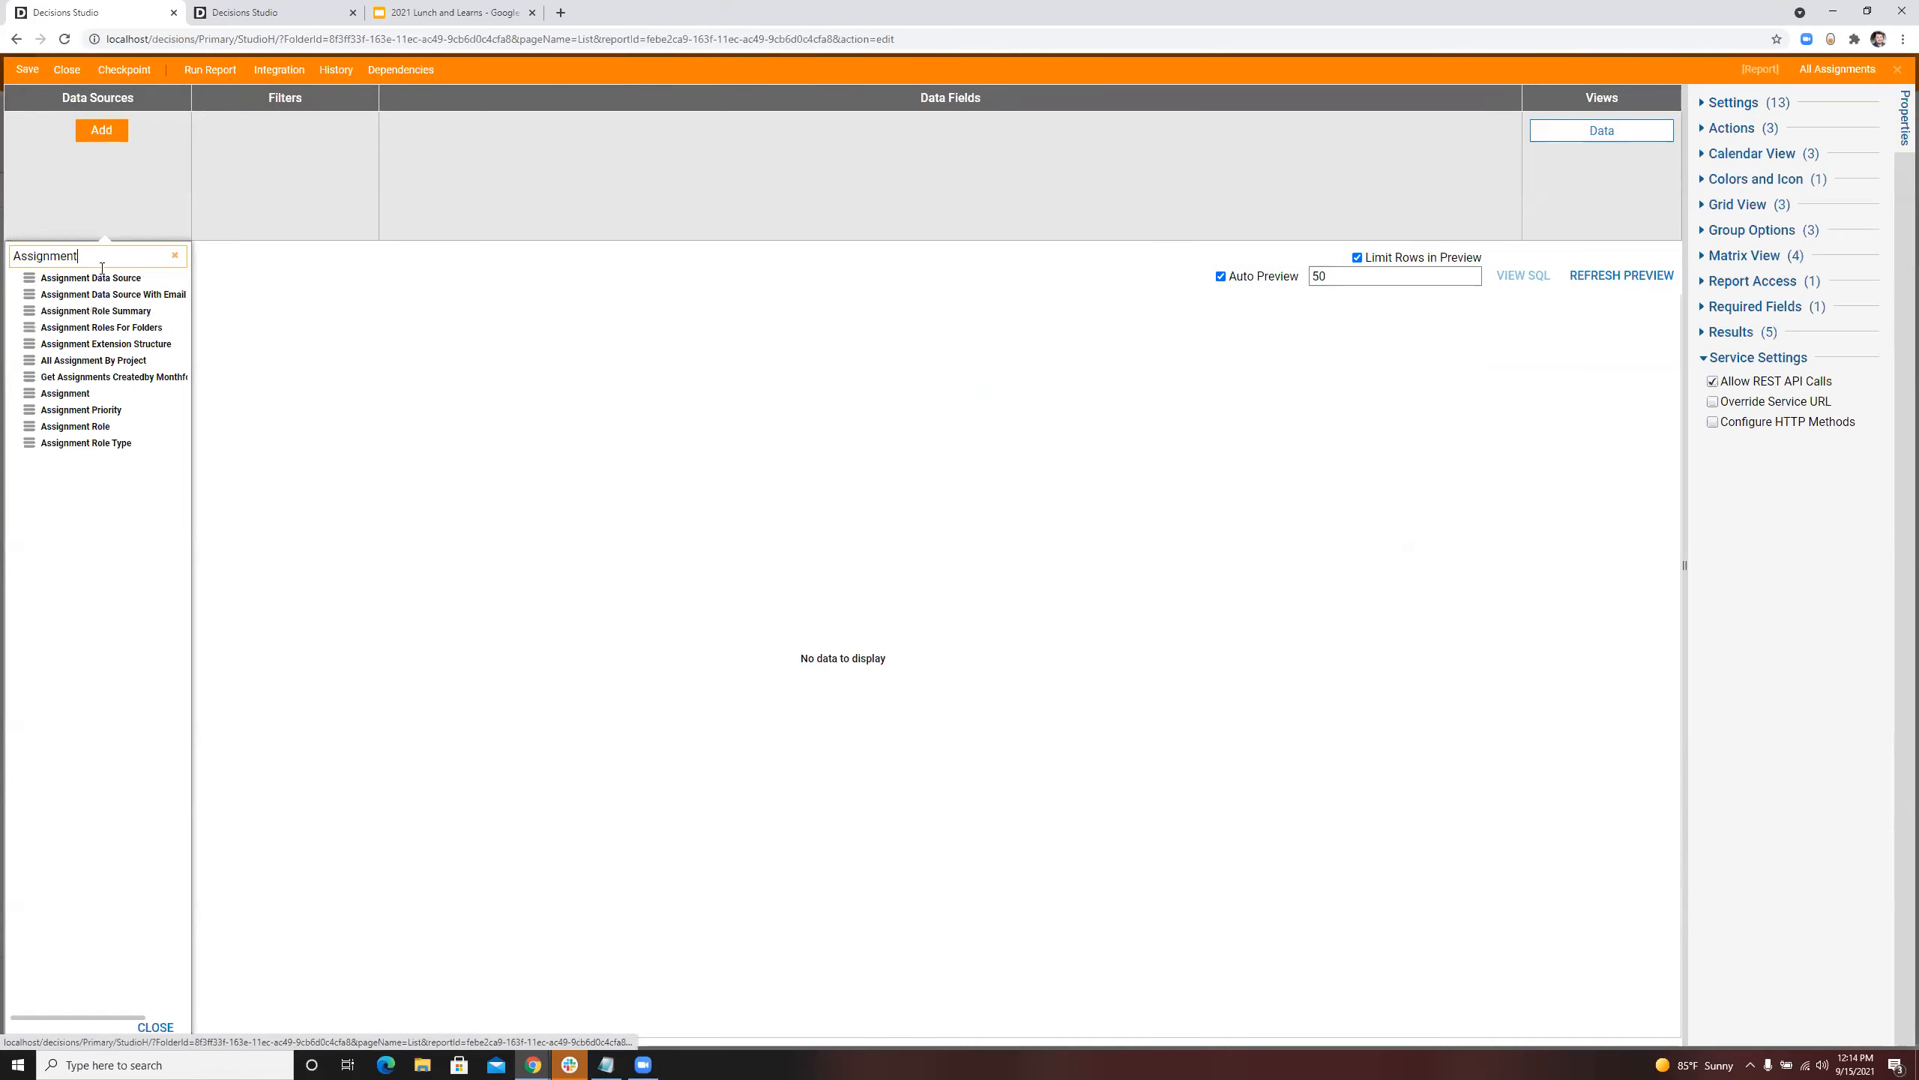
left_click(103, 294)
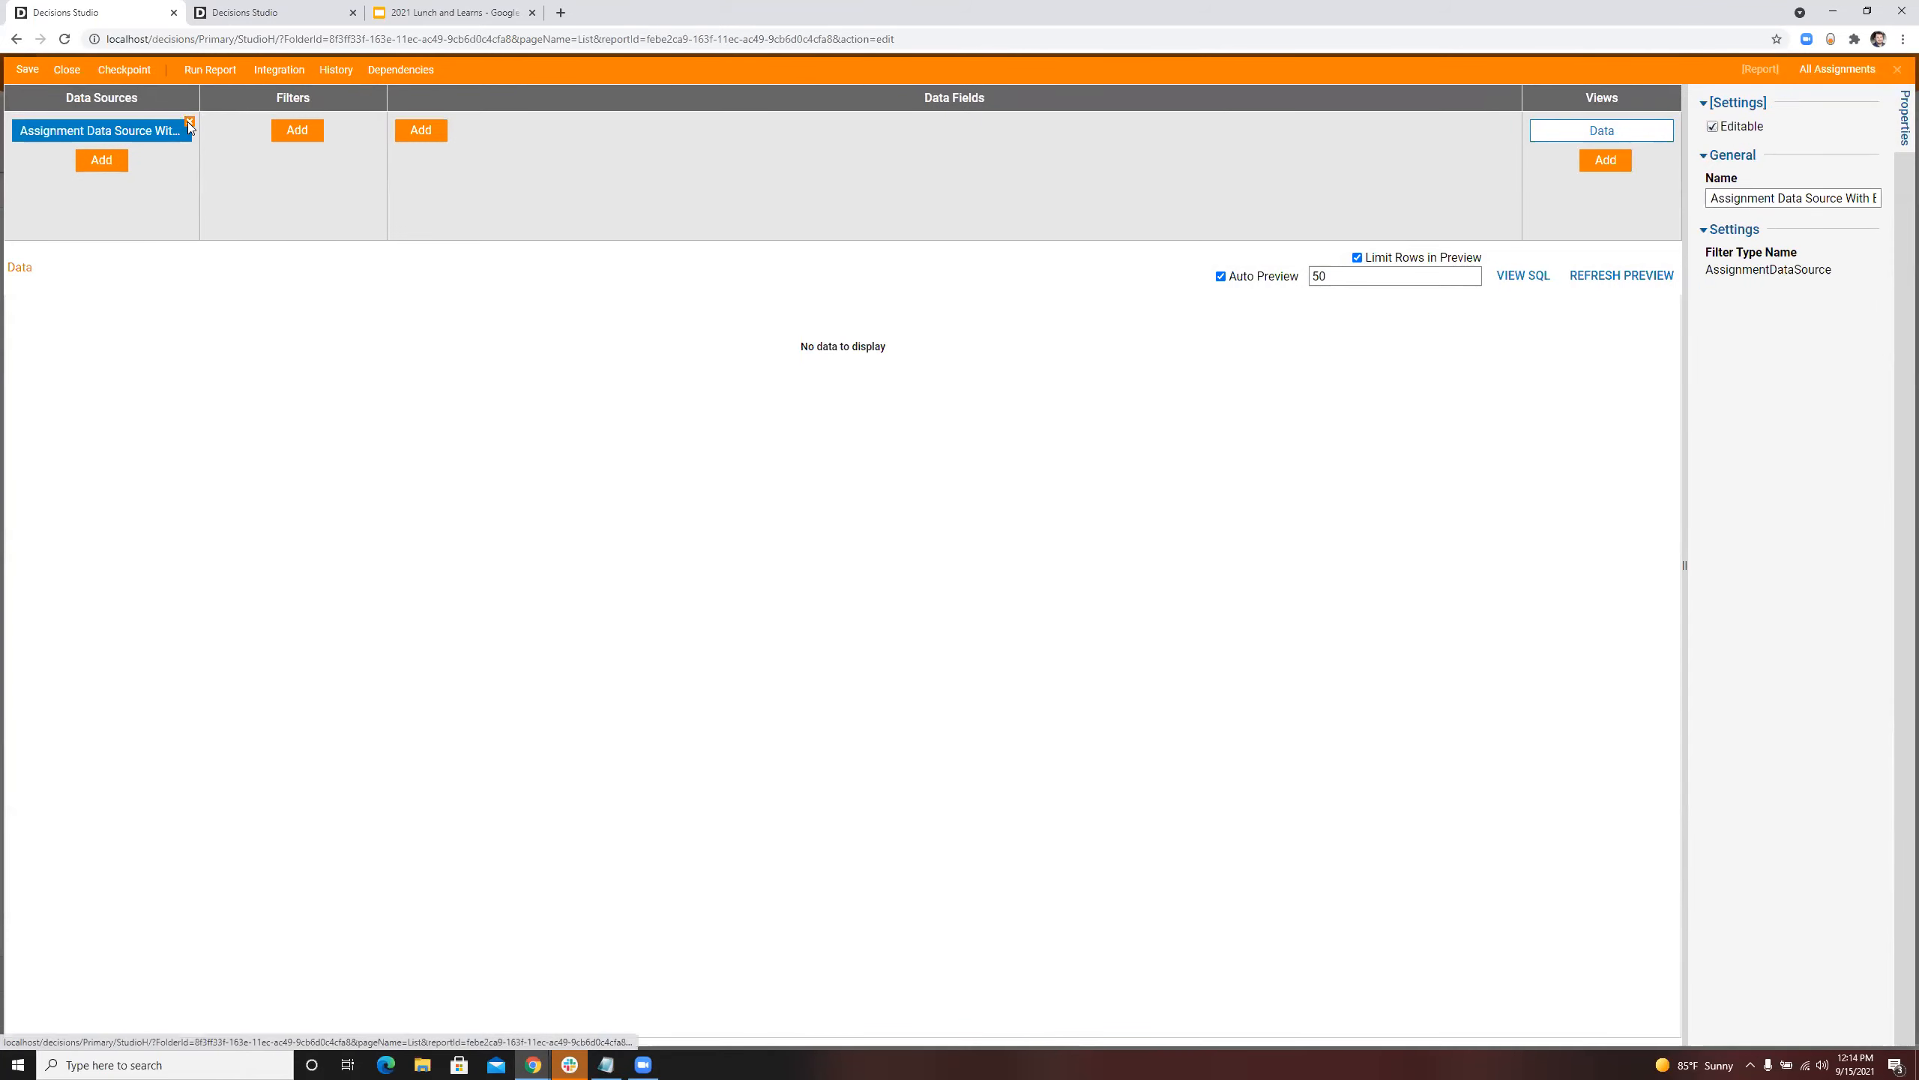
left_click(190, 121)
left_click(1279, 609)
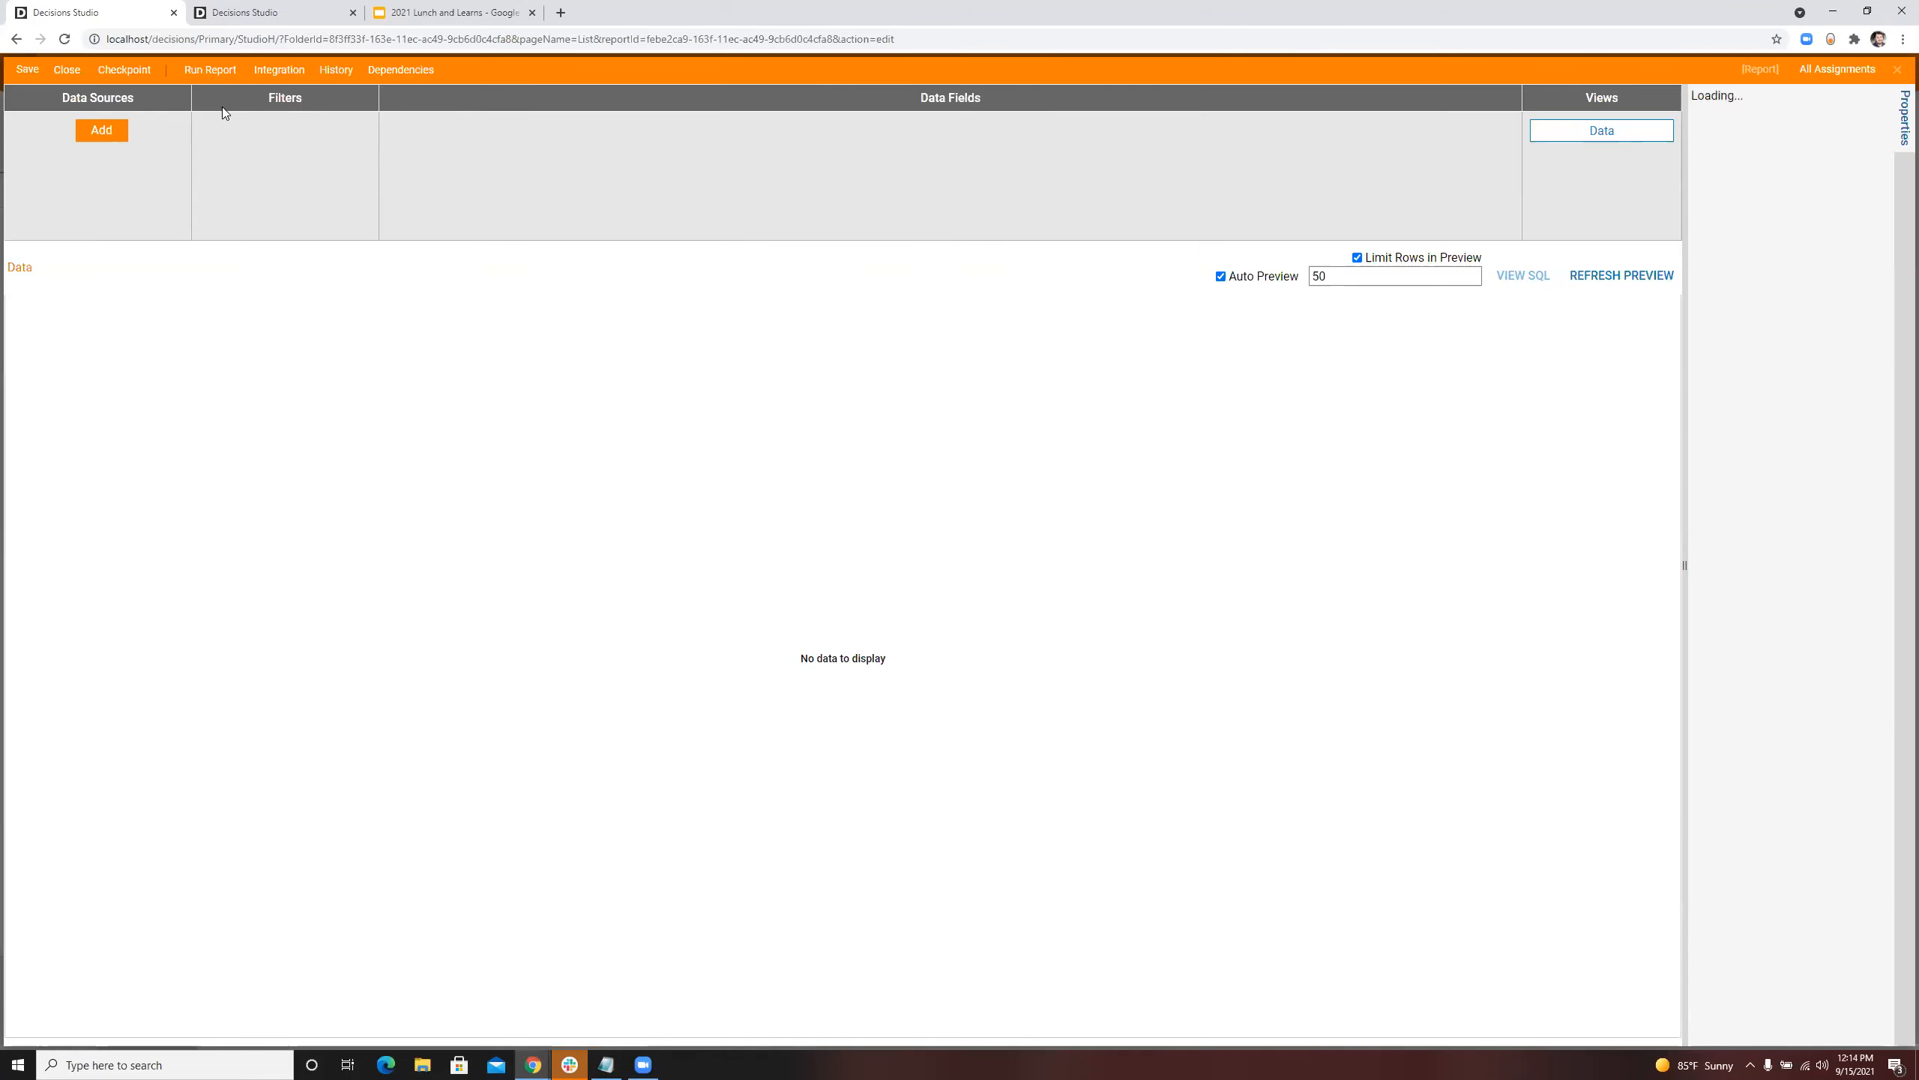
Step: Add Assignment Data Source as the report's data source and include the Completed By data field
left_click(101, 130)
type("Assignment")
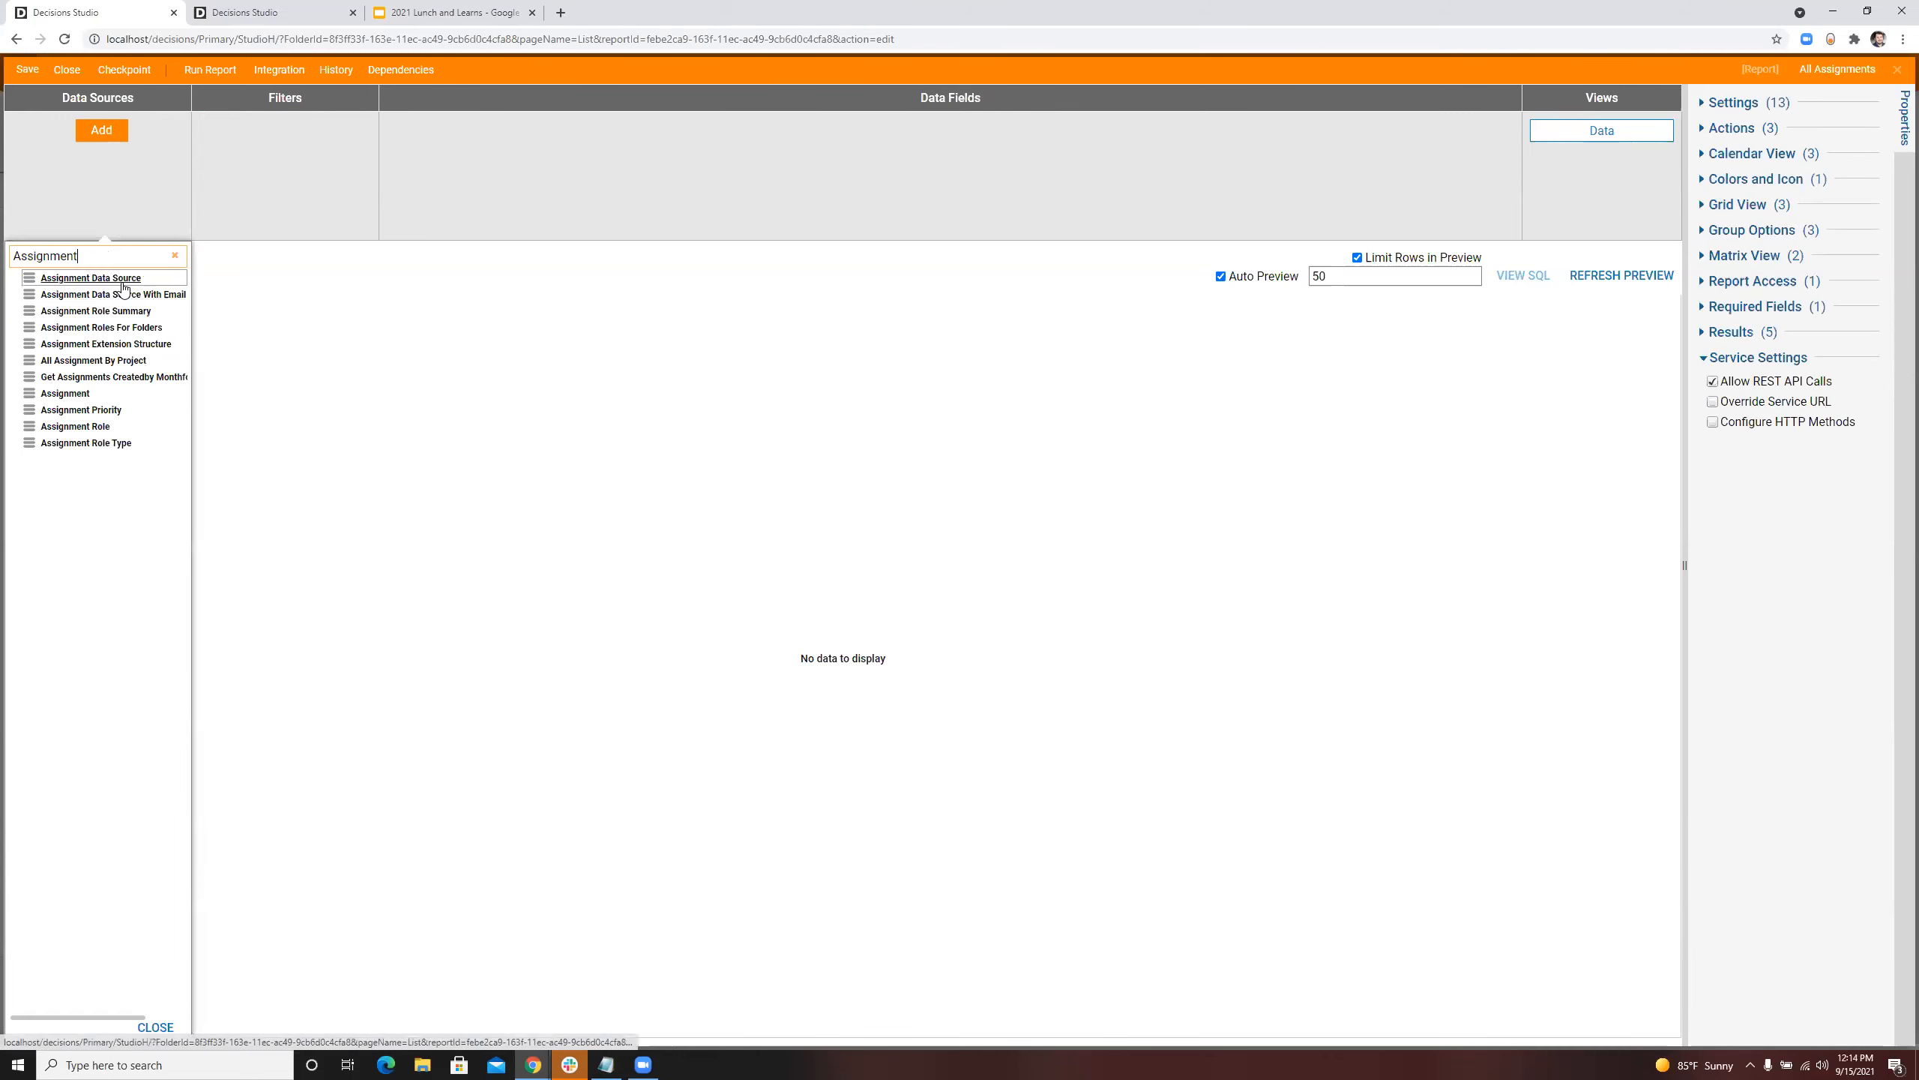
left_click(91, 277)
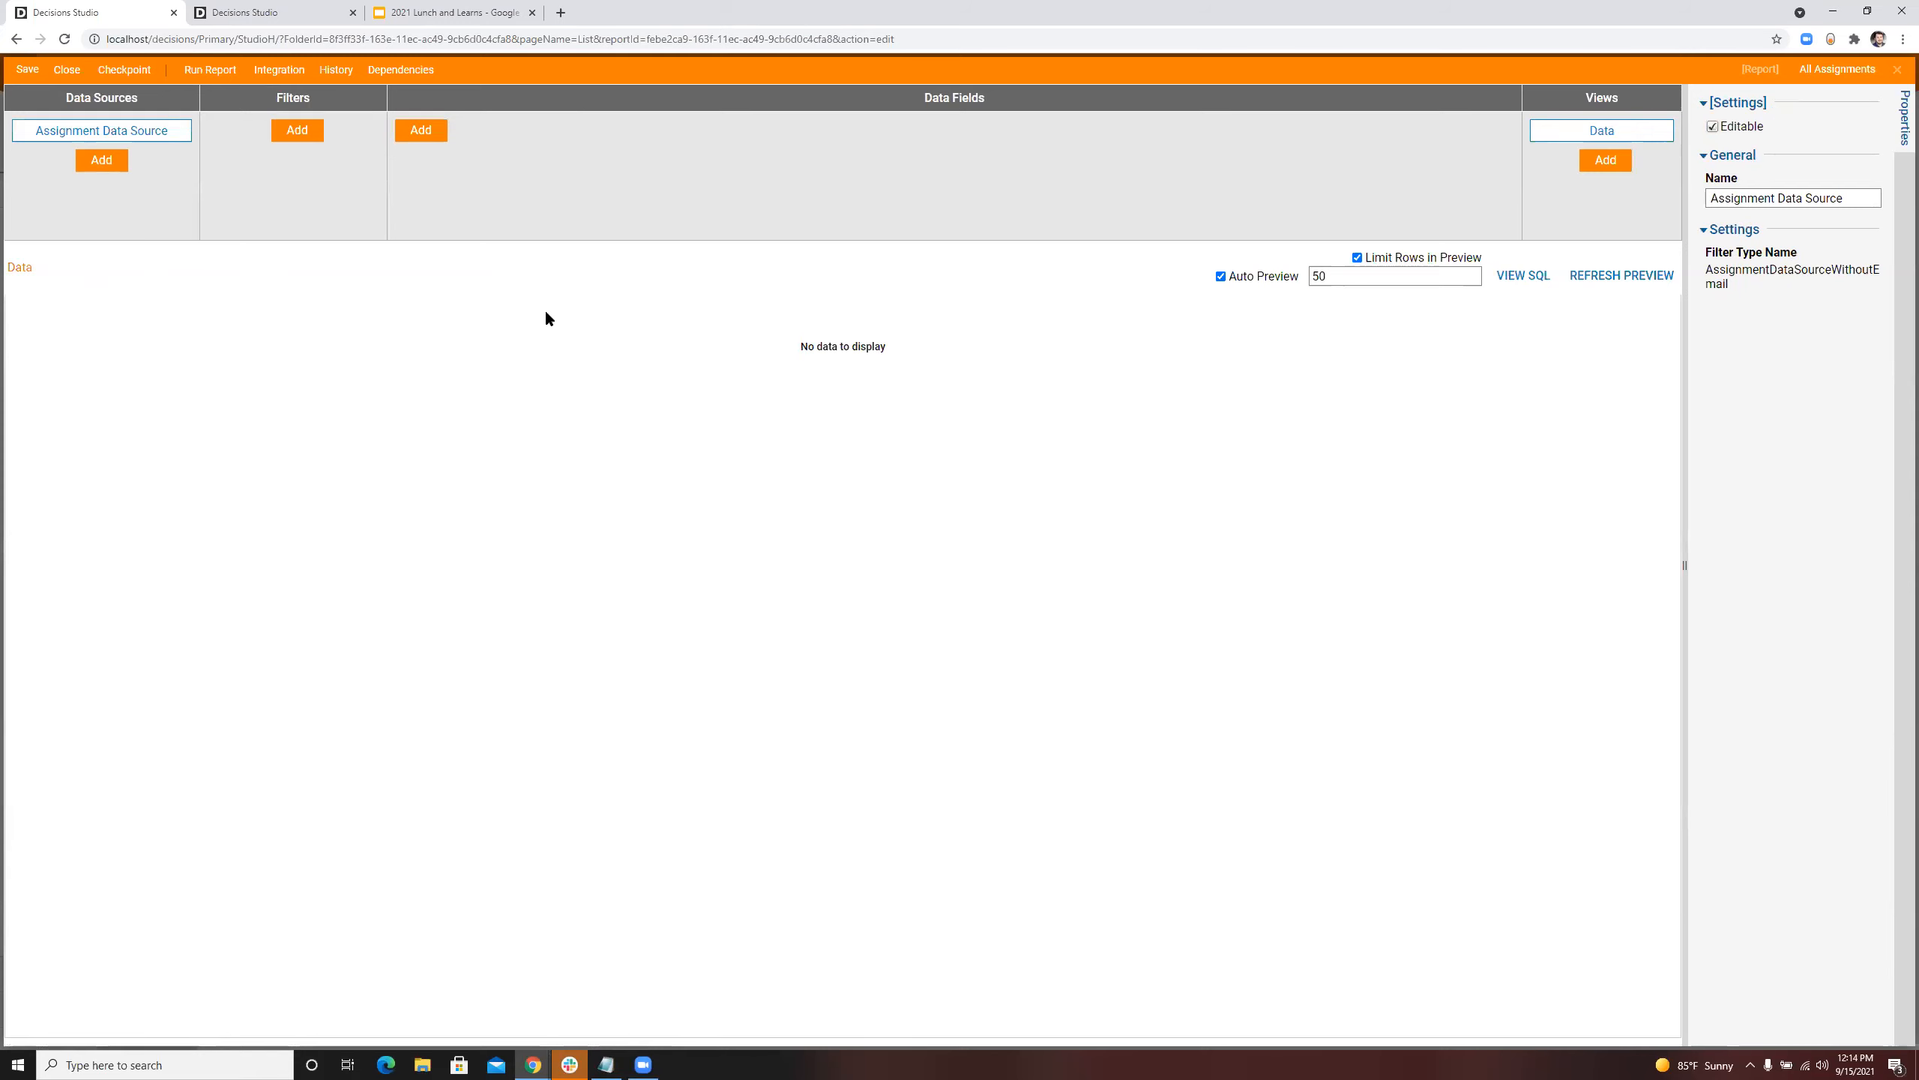
left_click(429, 130)
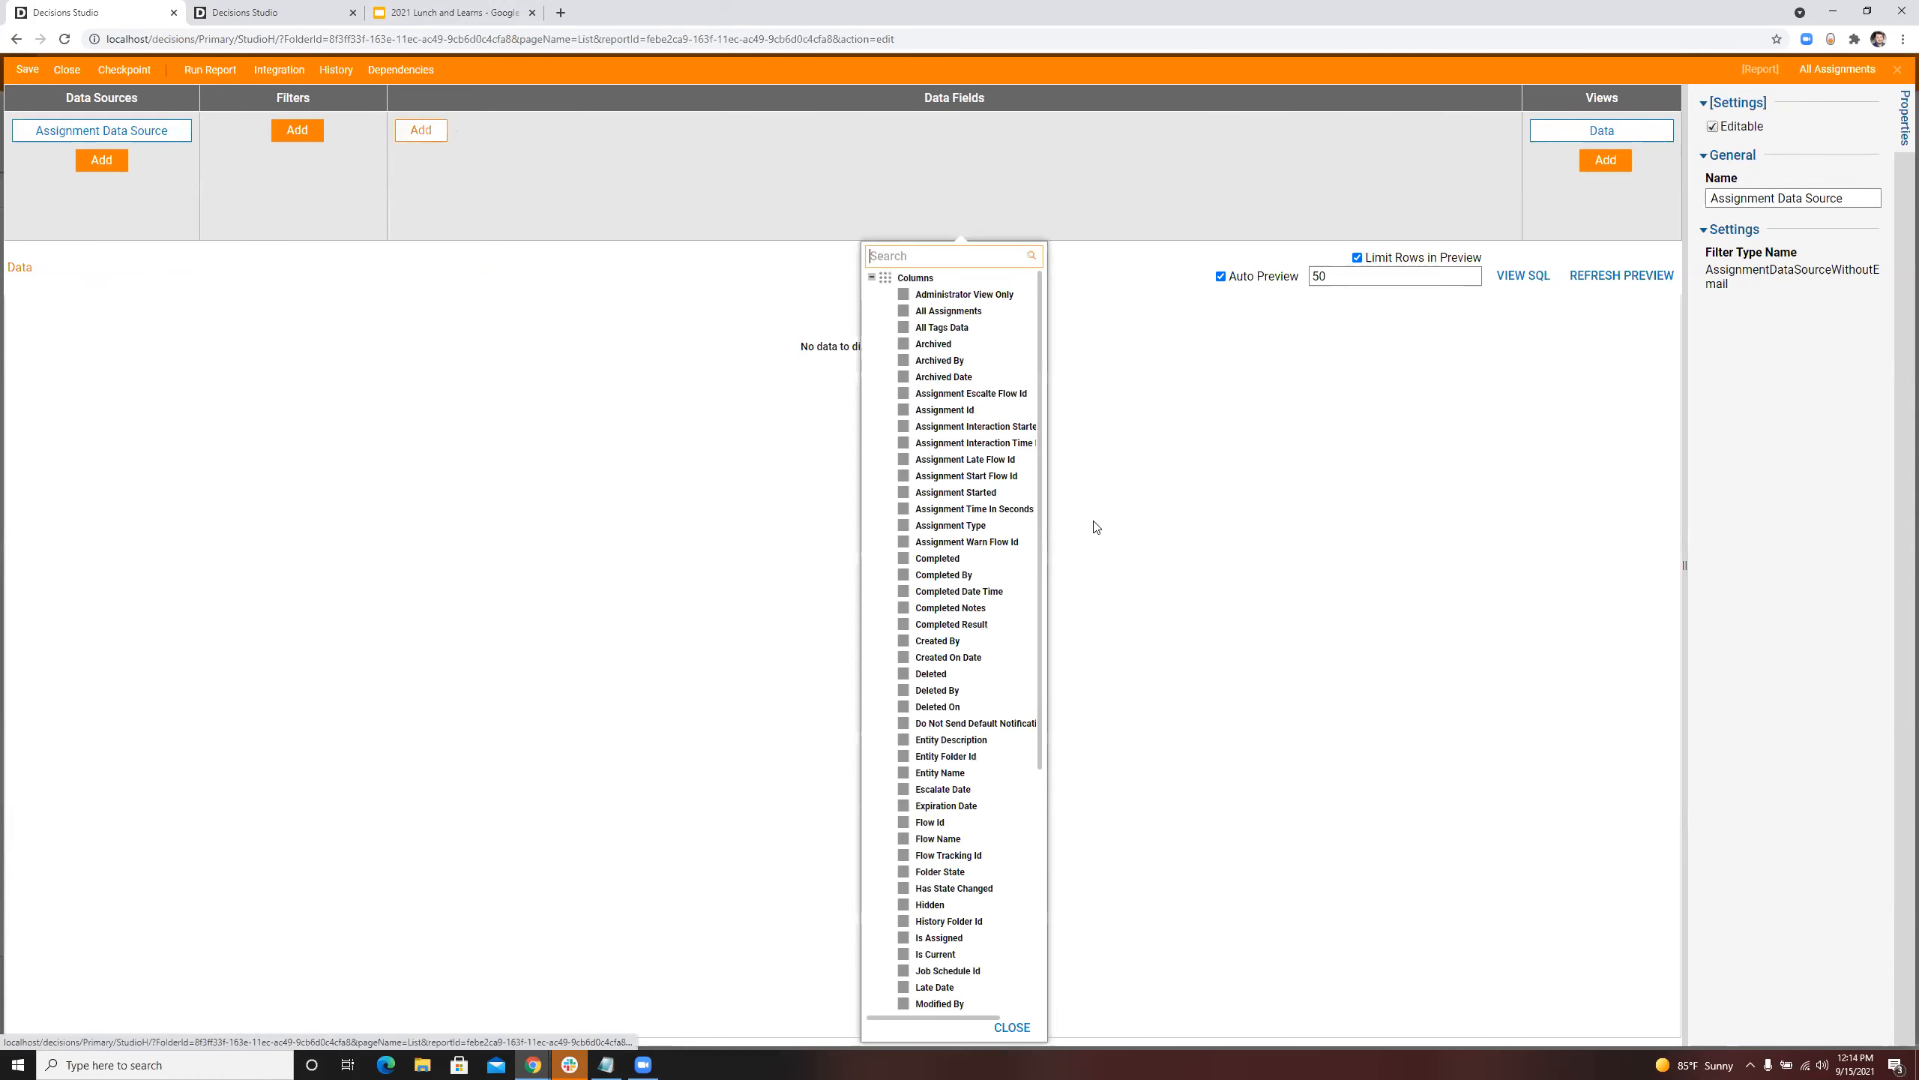
left_click(979, 579)
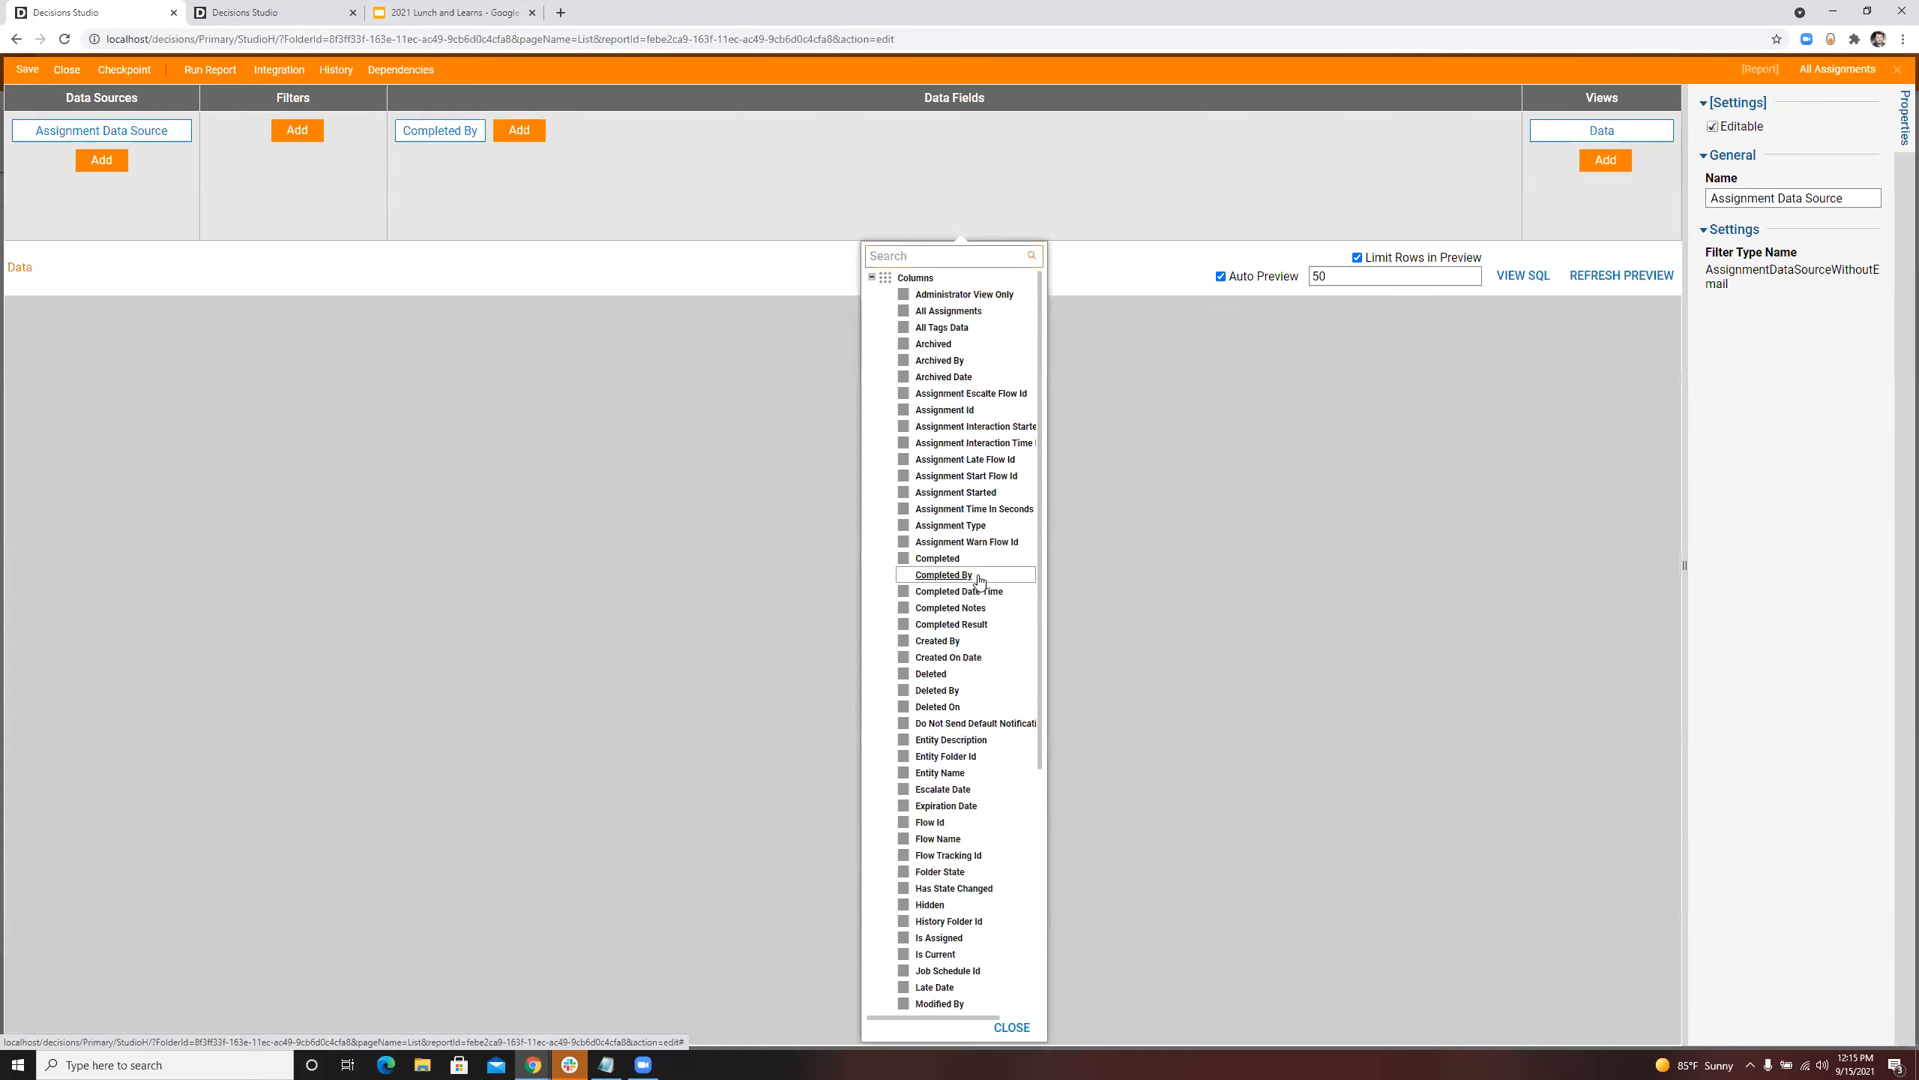
left_click(699, 182)
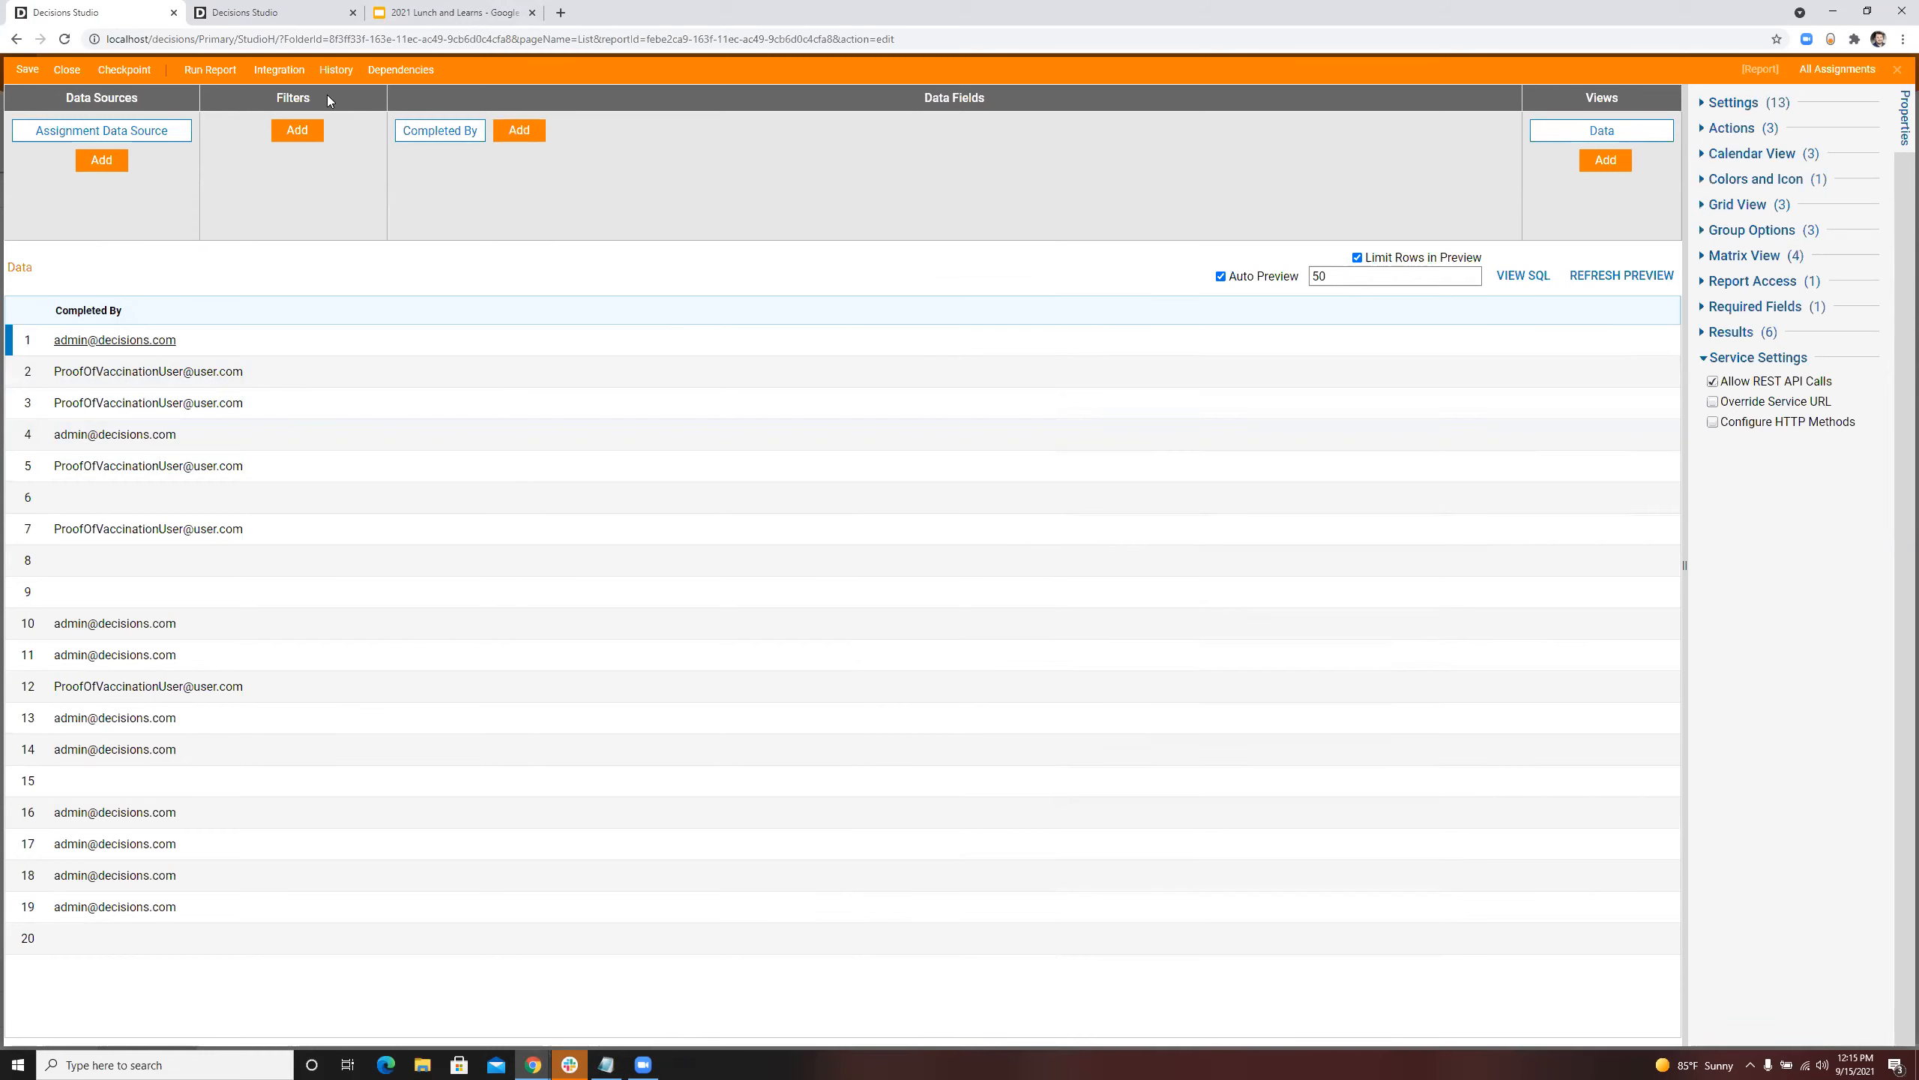
Step: Add a Rule Filter to the report and create a new rule for it named Filter By Submitted
left_click(310, 140)
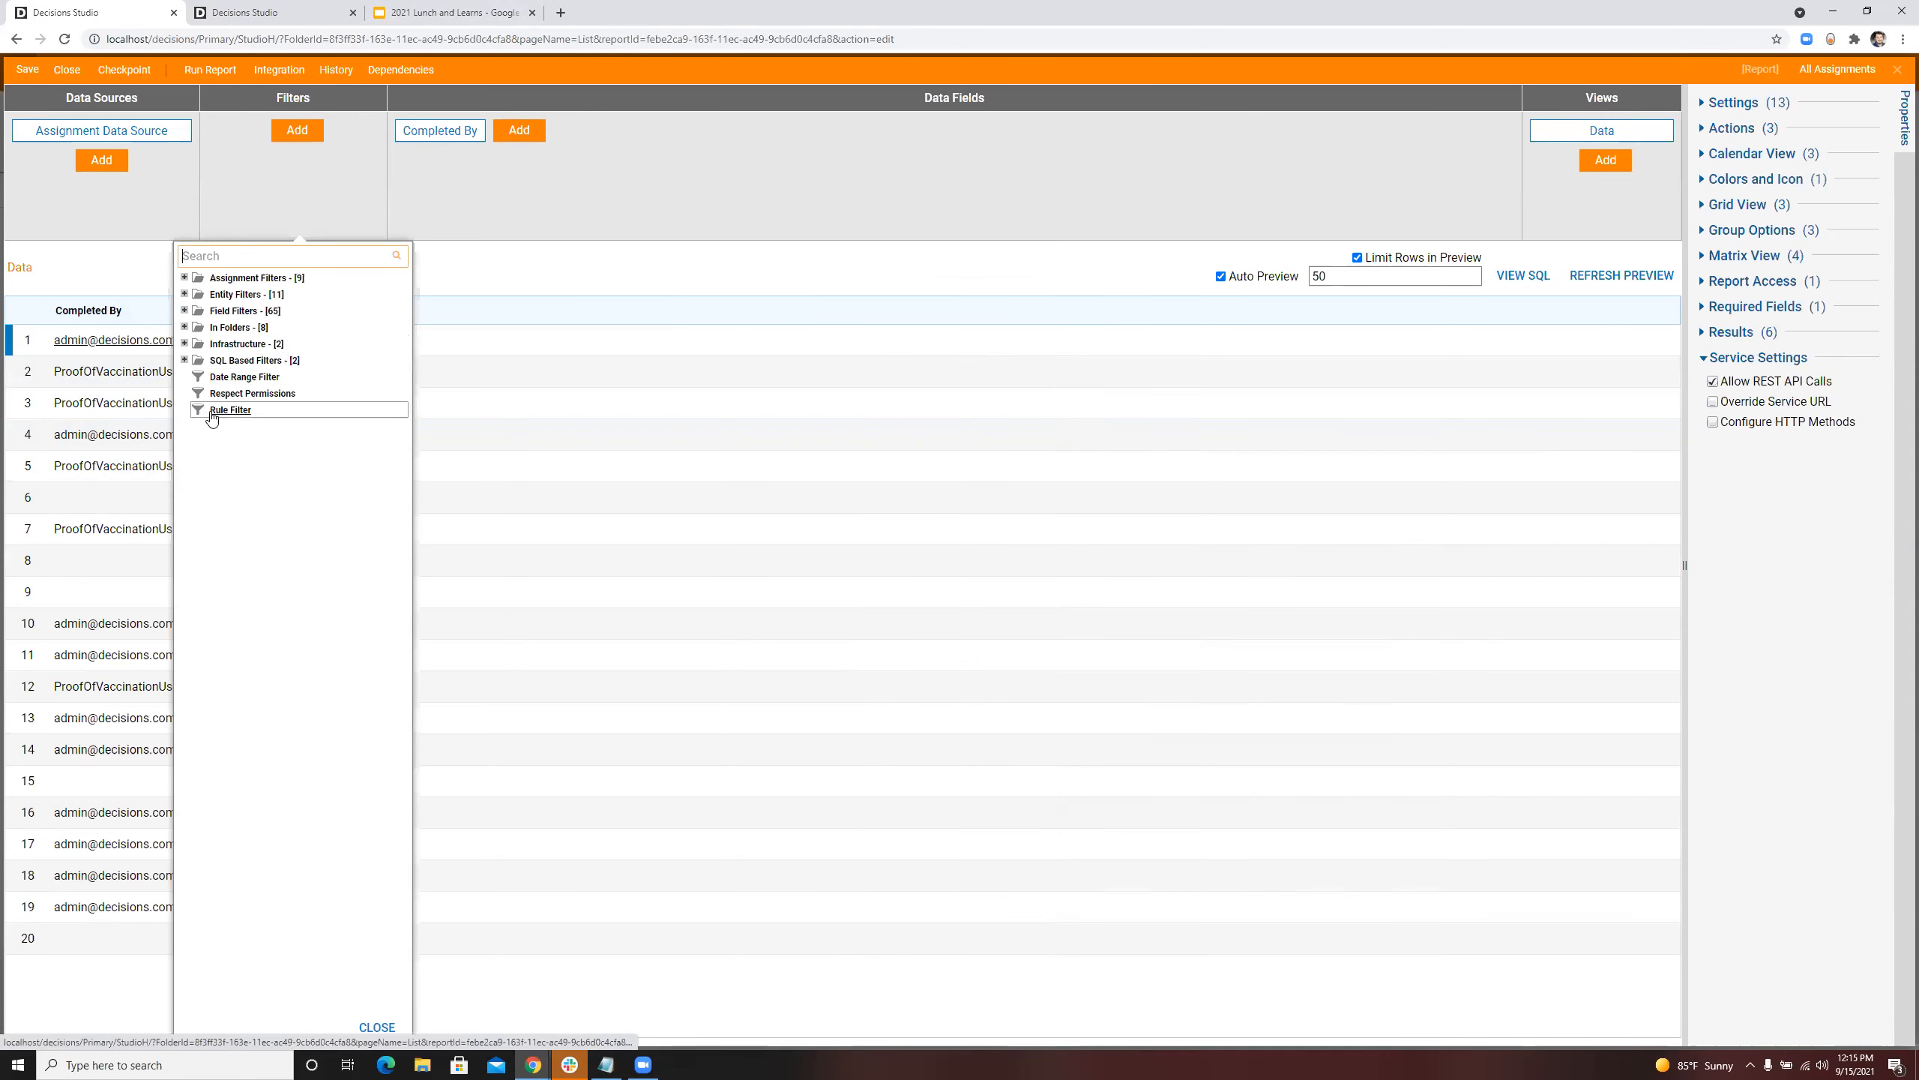
left_click(230, 410)
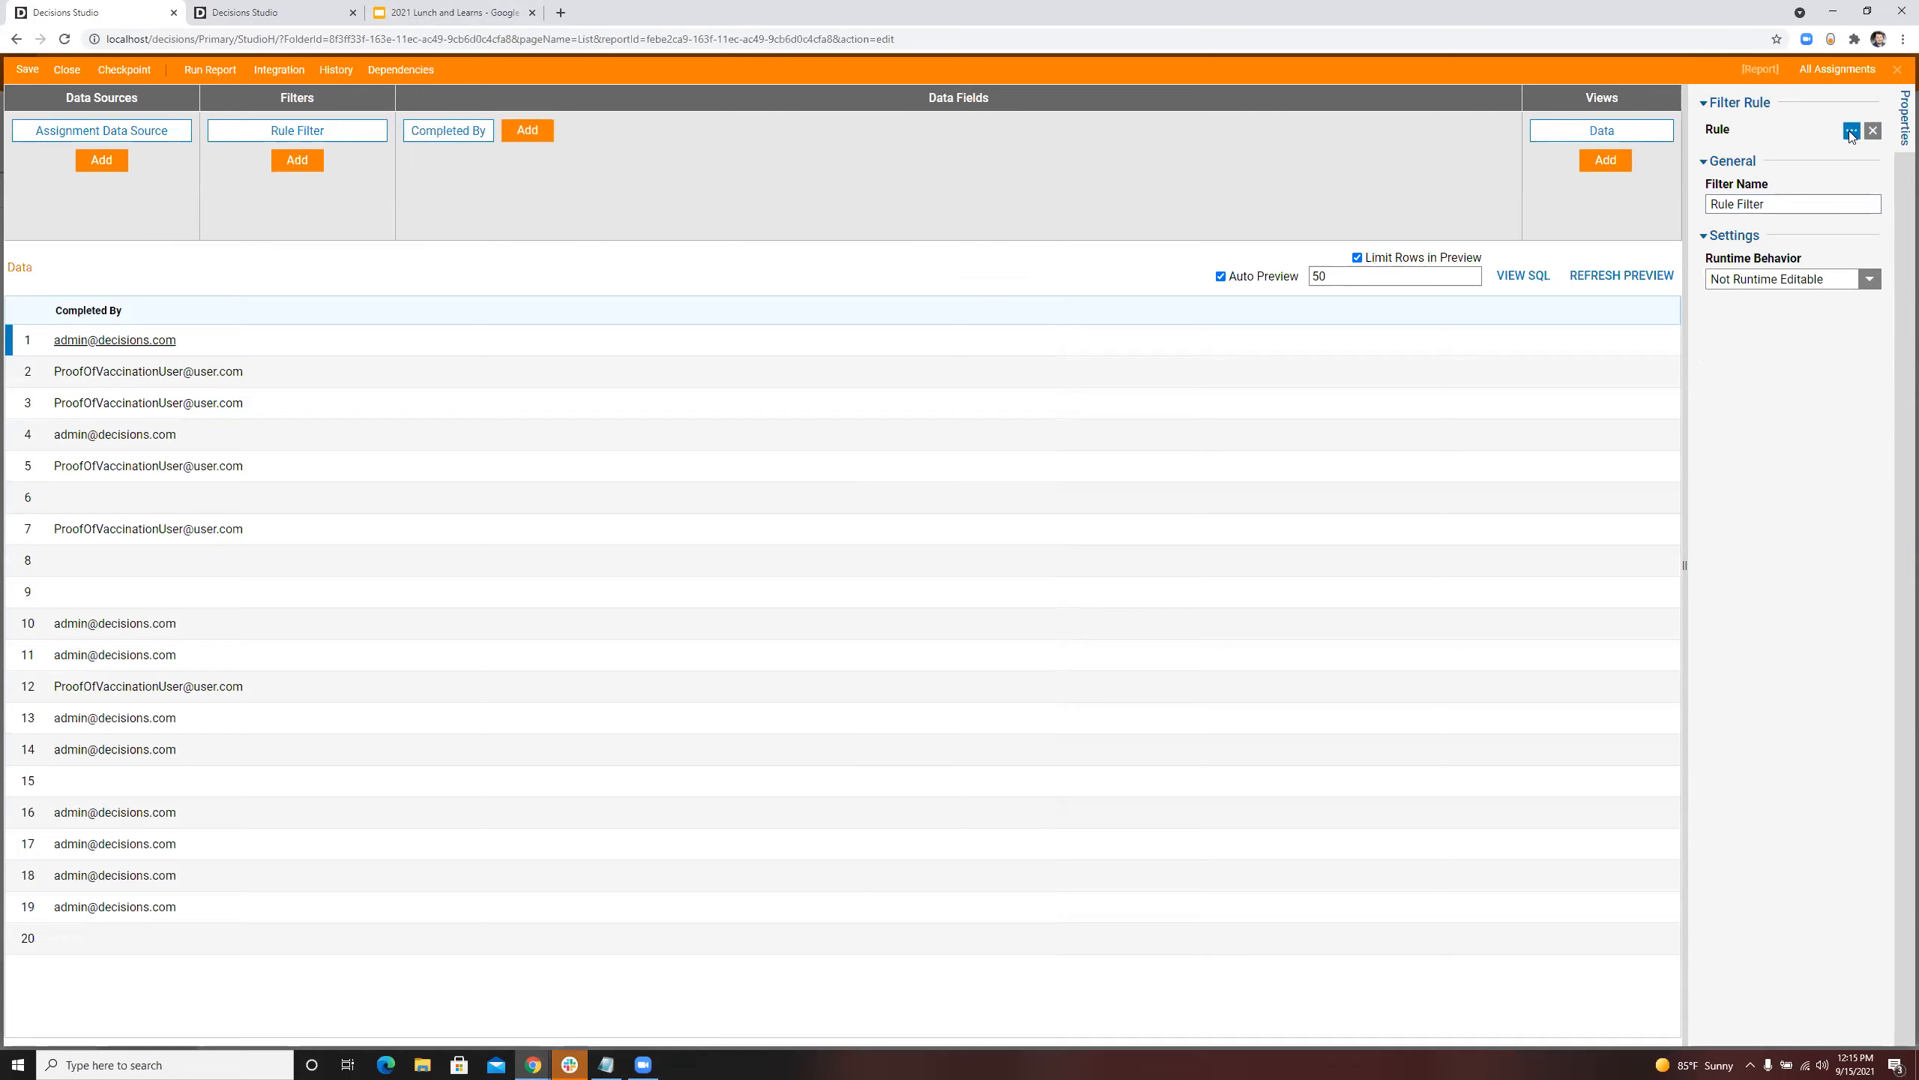
left_click(1852, 130)
left_click(1121, 531)
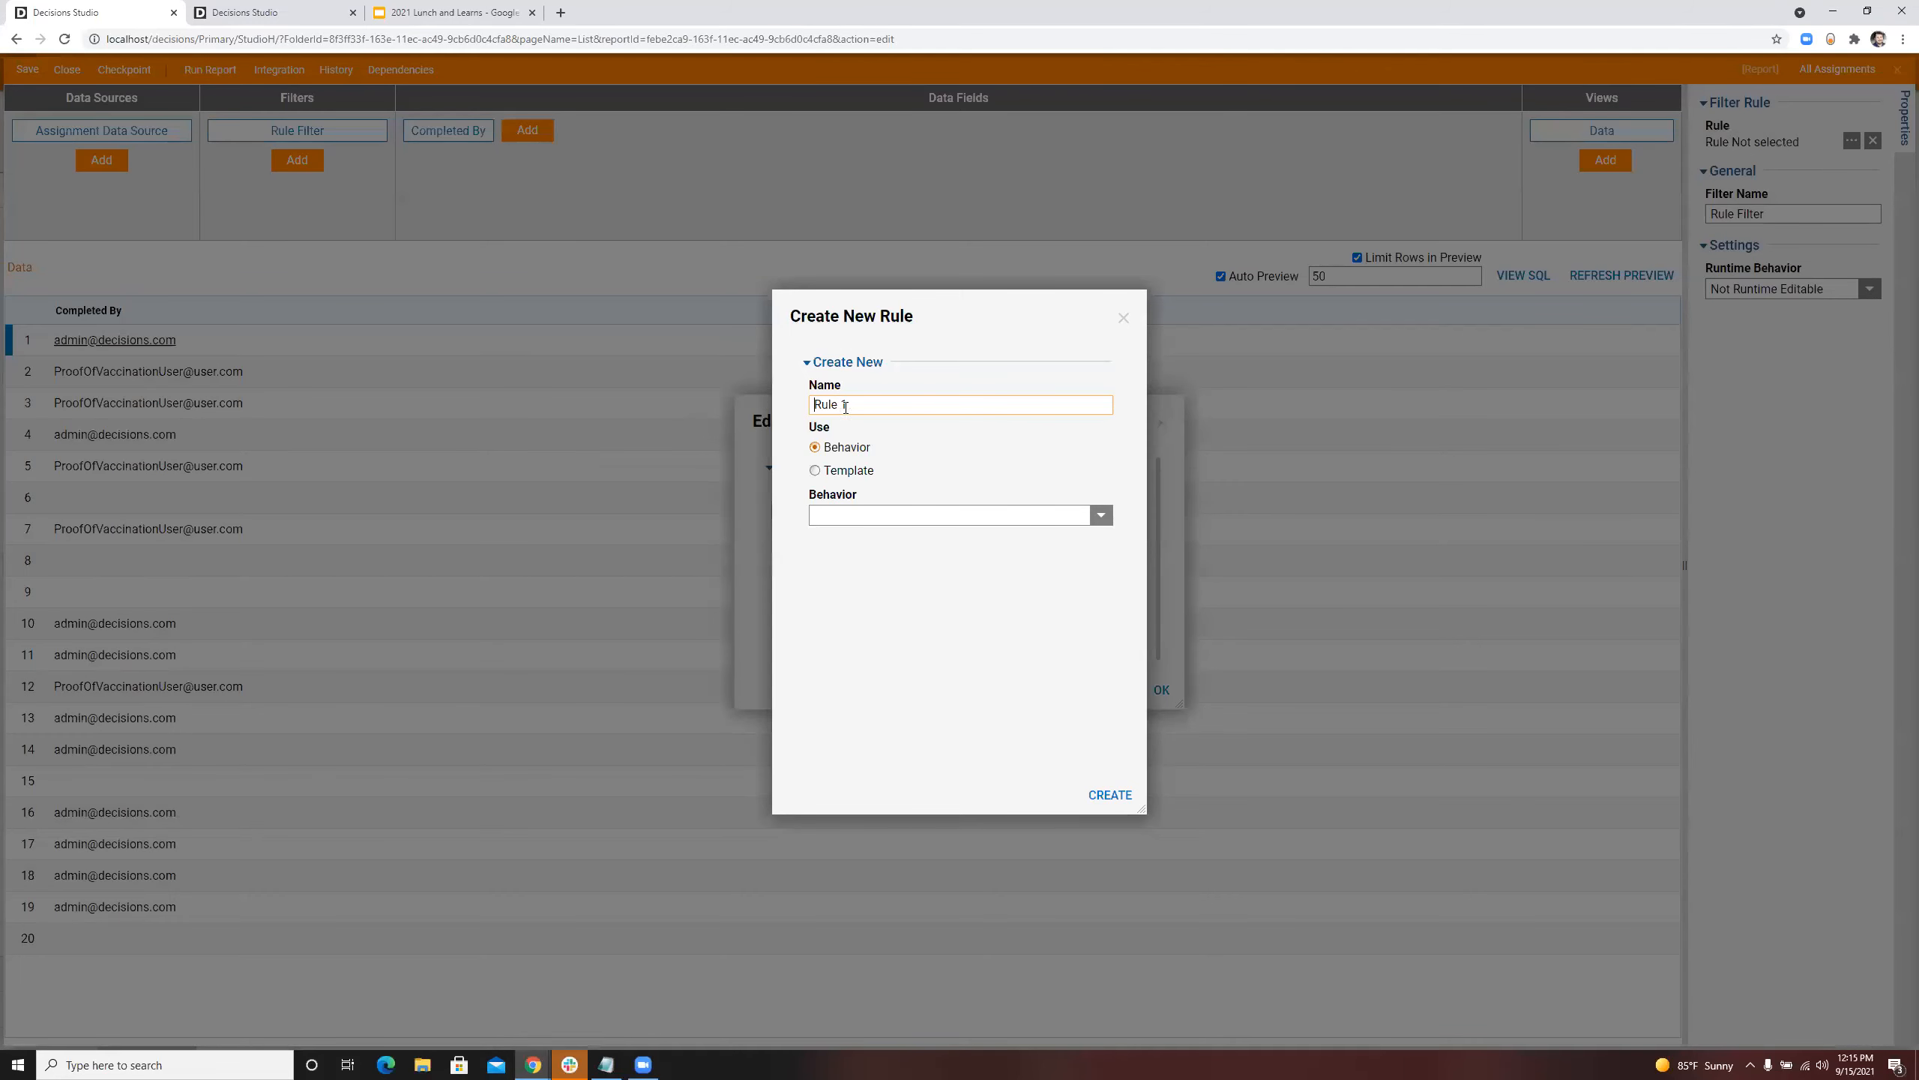
triple_click(847, 408)
key("BackSpace")
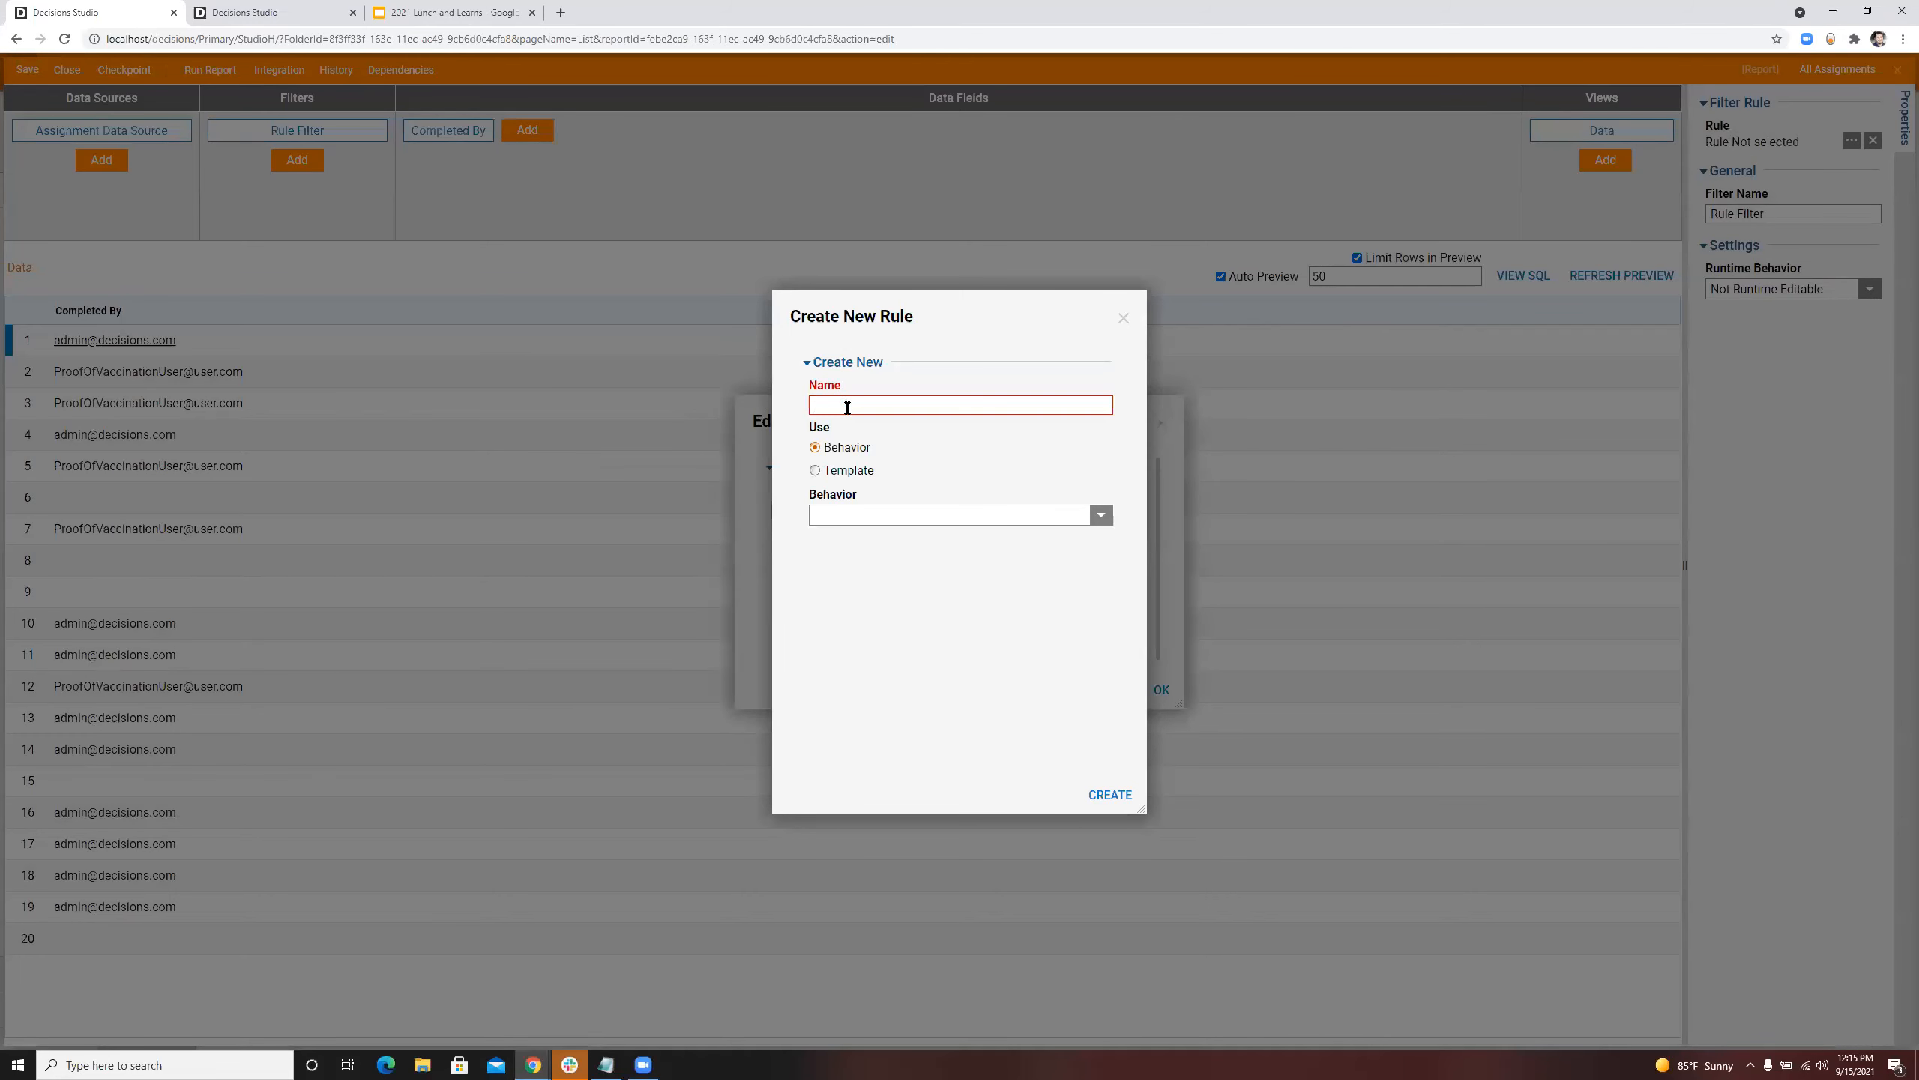
type("F")
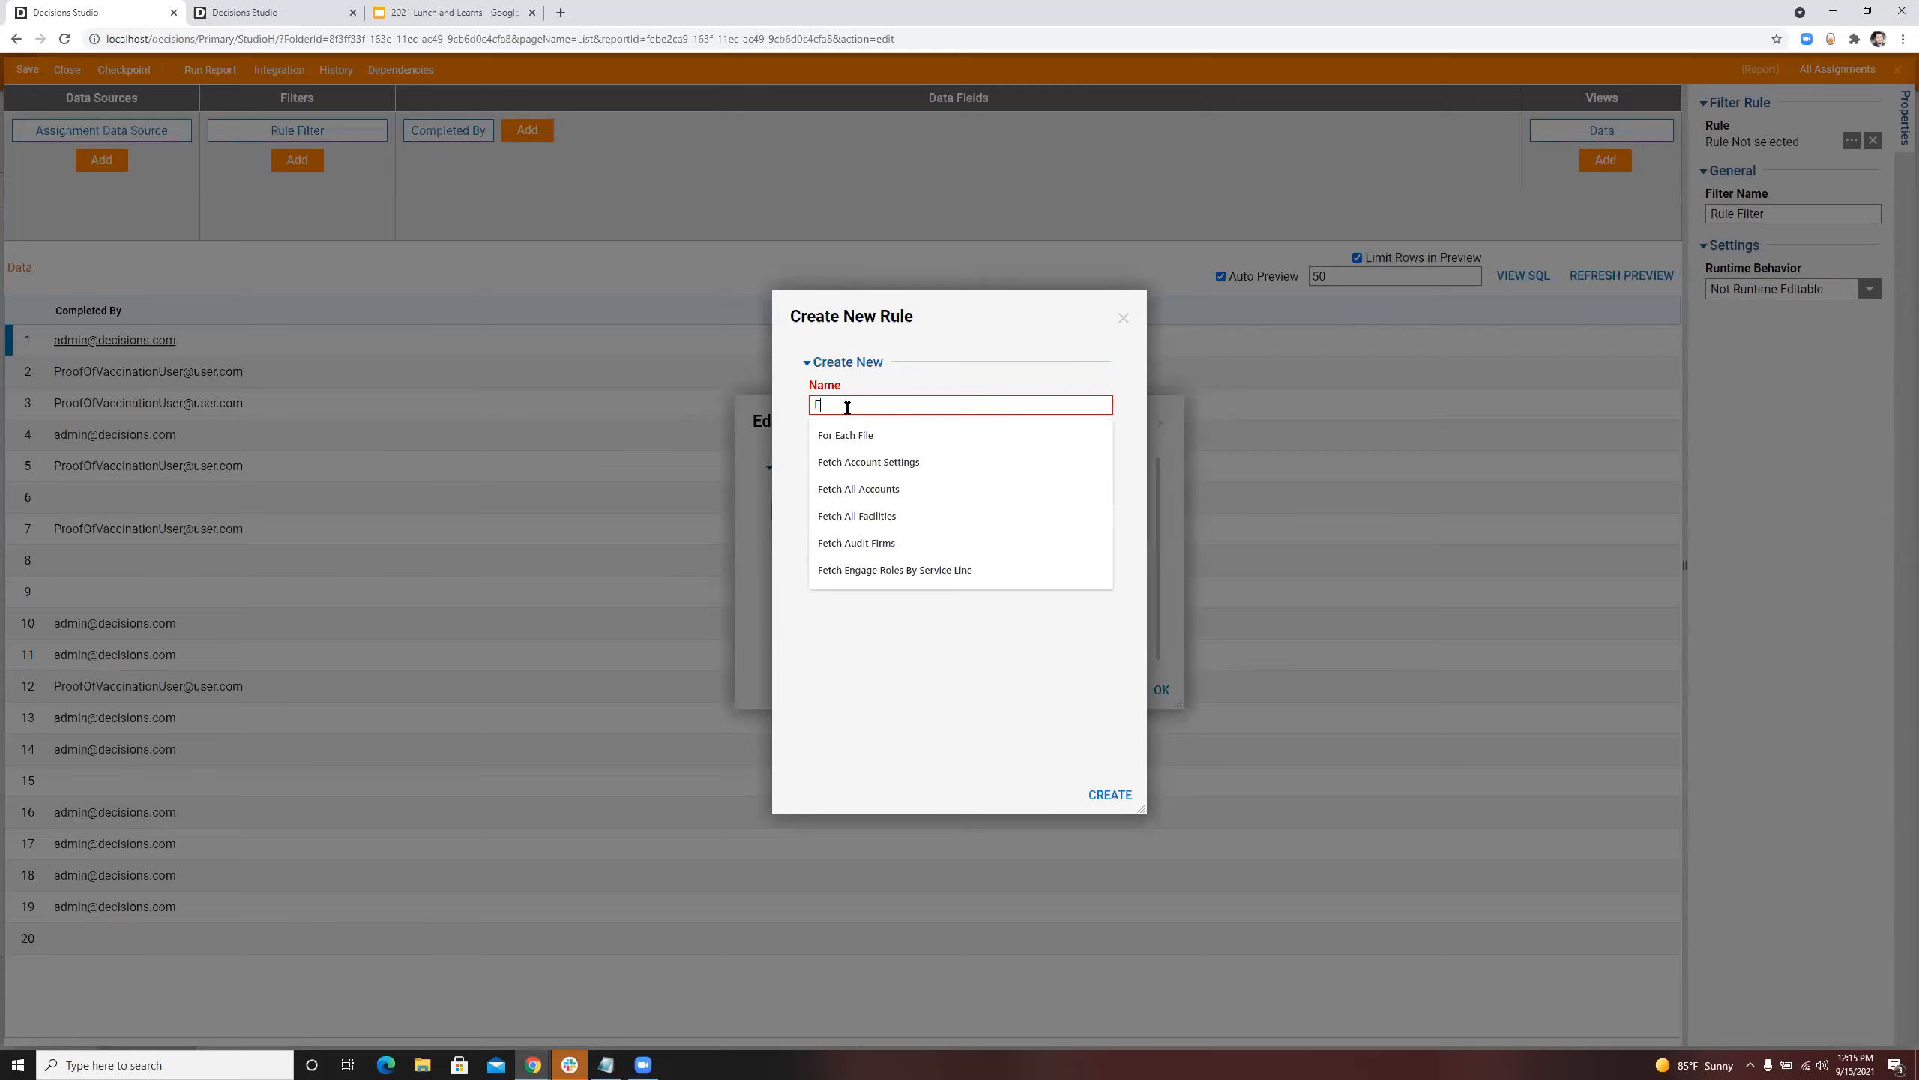
type("ilter By")
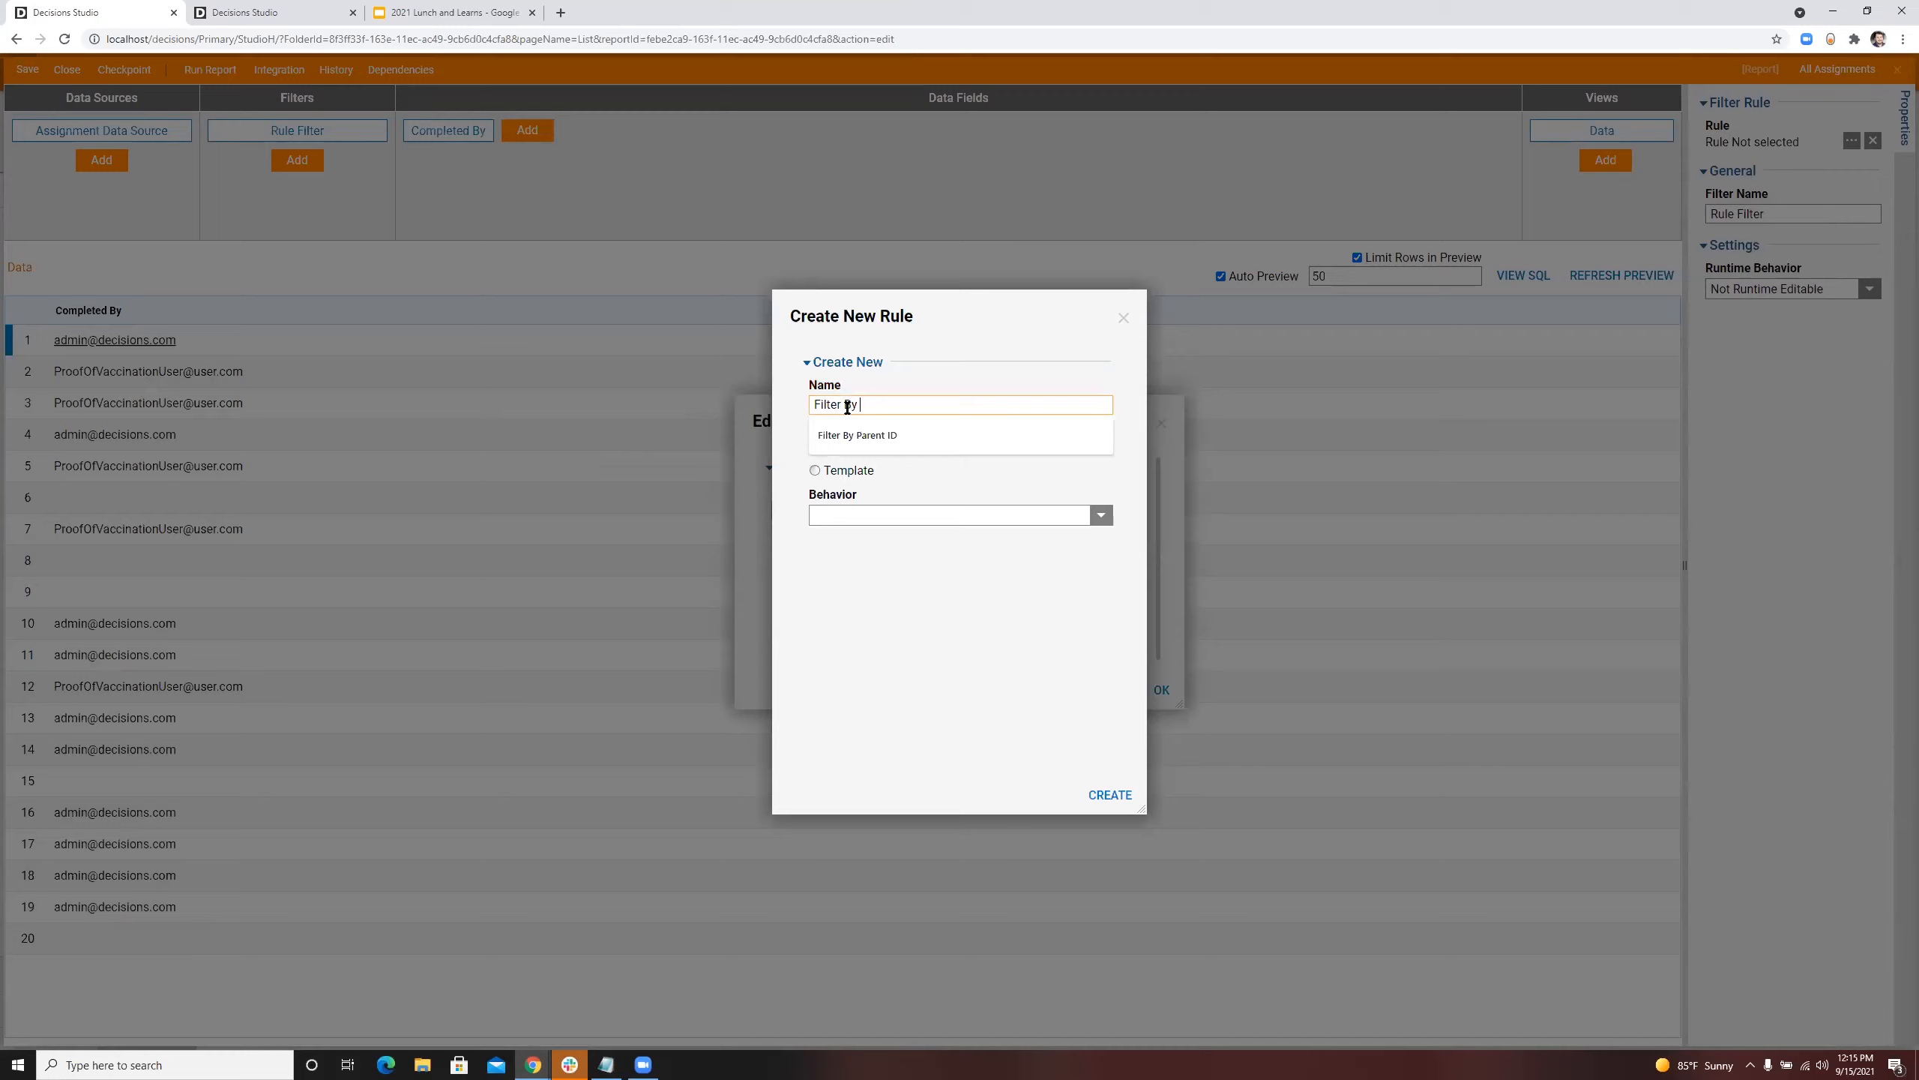
type(" Submitted")
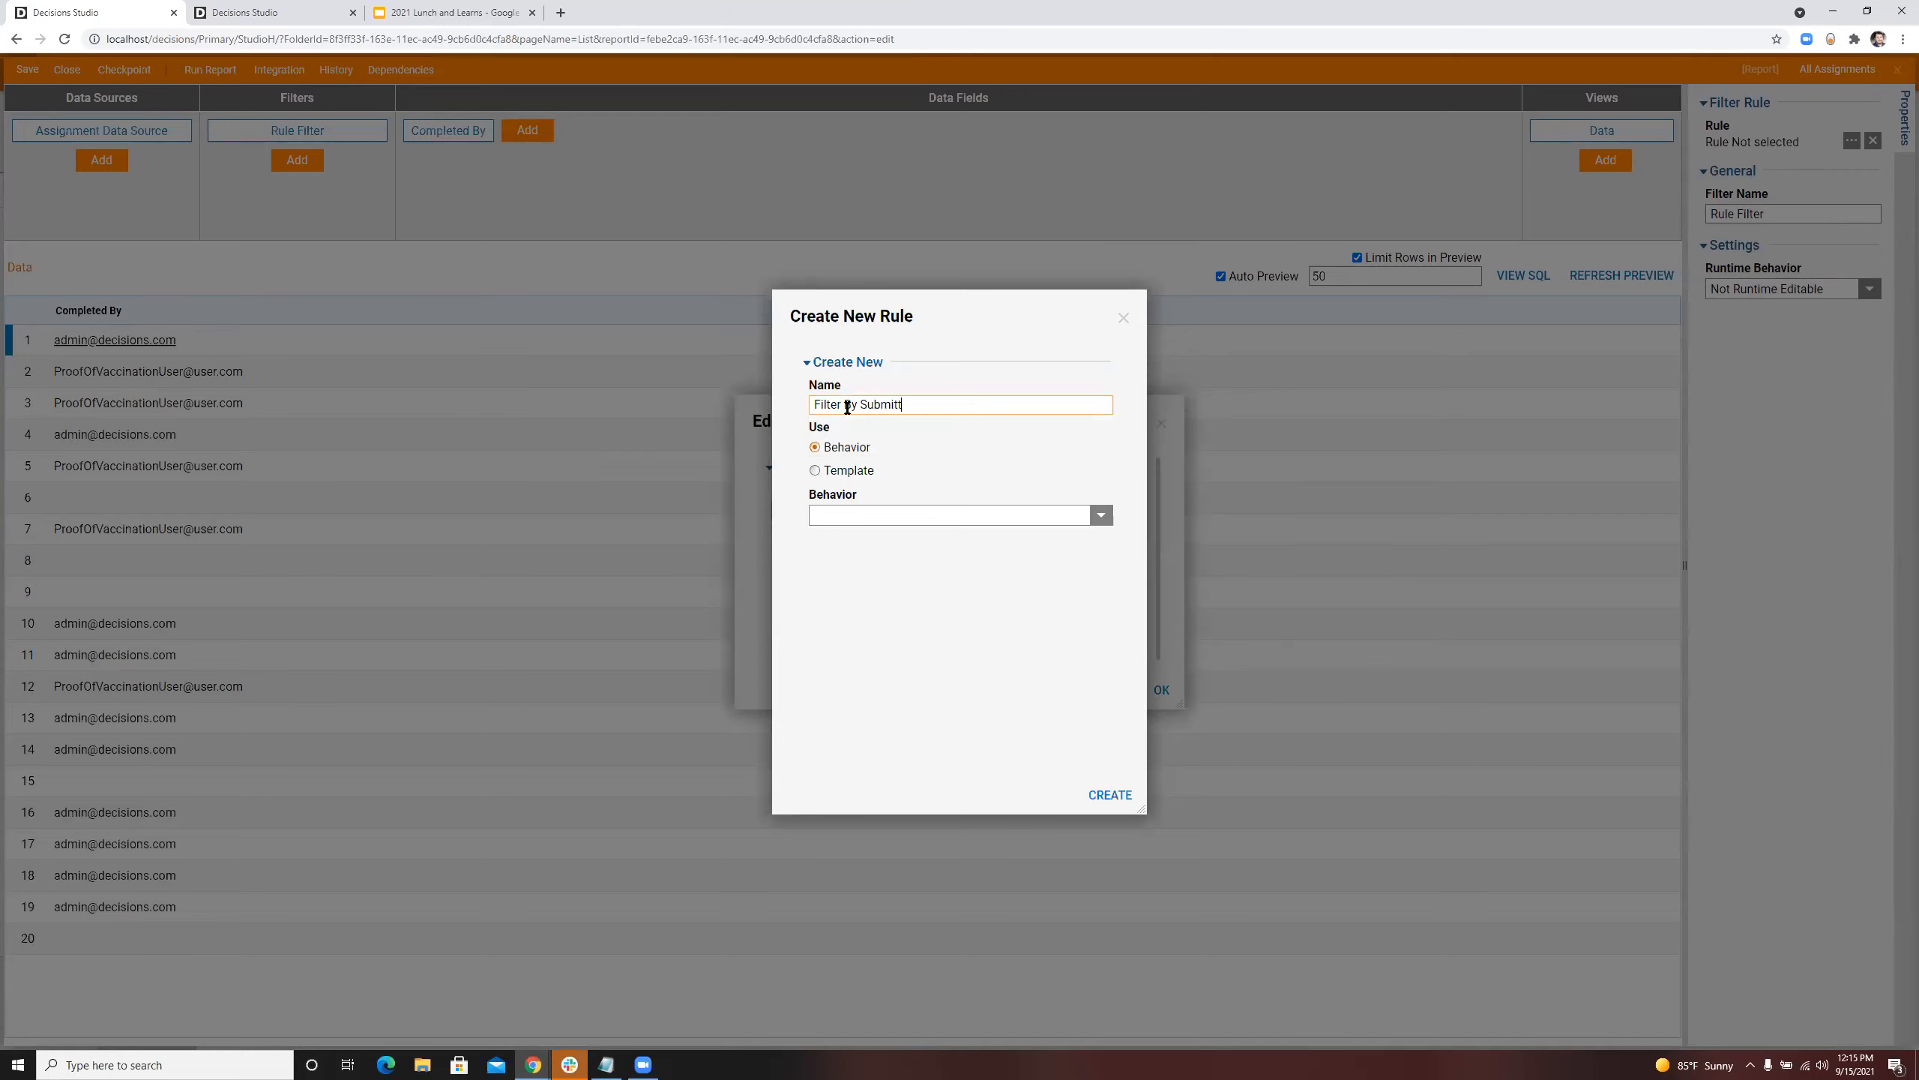
left_click(1105, 794)
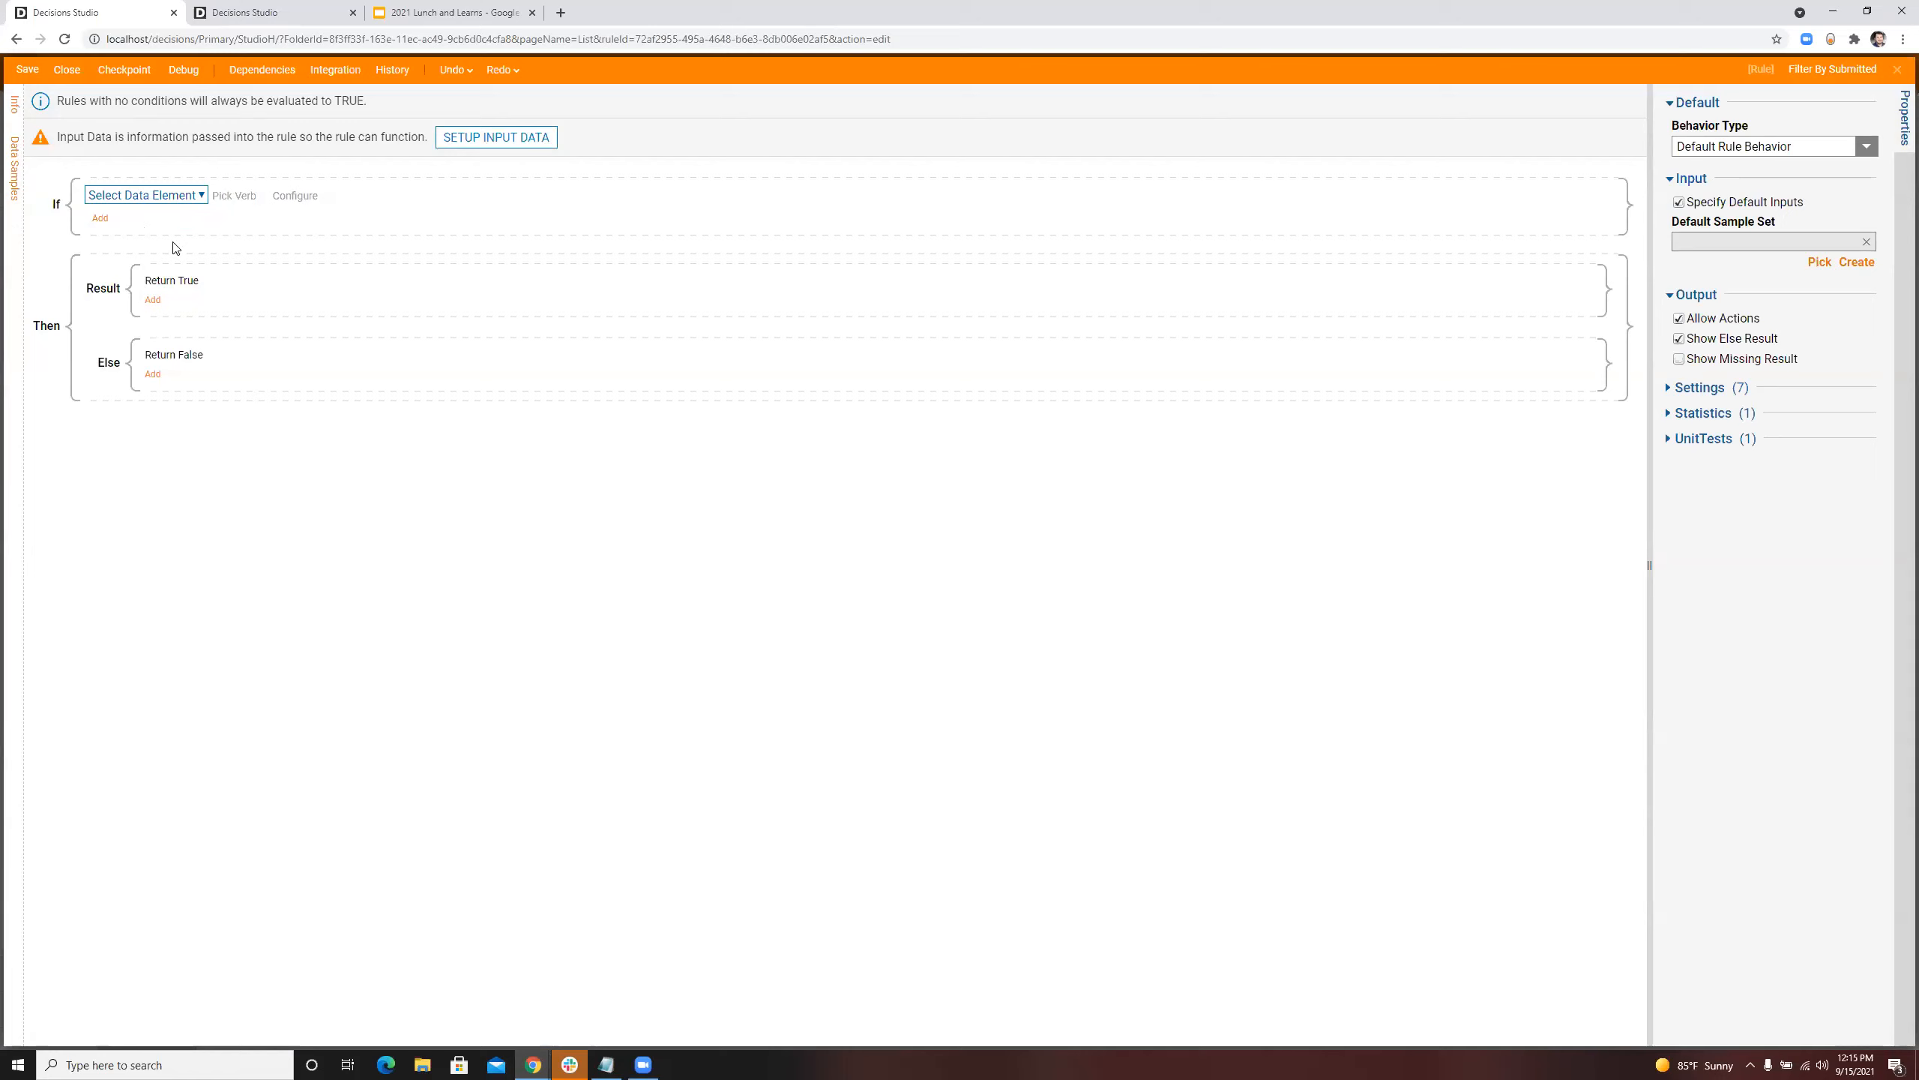
Step: Make the rule condition run a flow to get its data, creating a converter flow named Get All People Organizationally Below Me
left_click(151, 195)
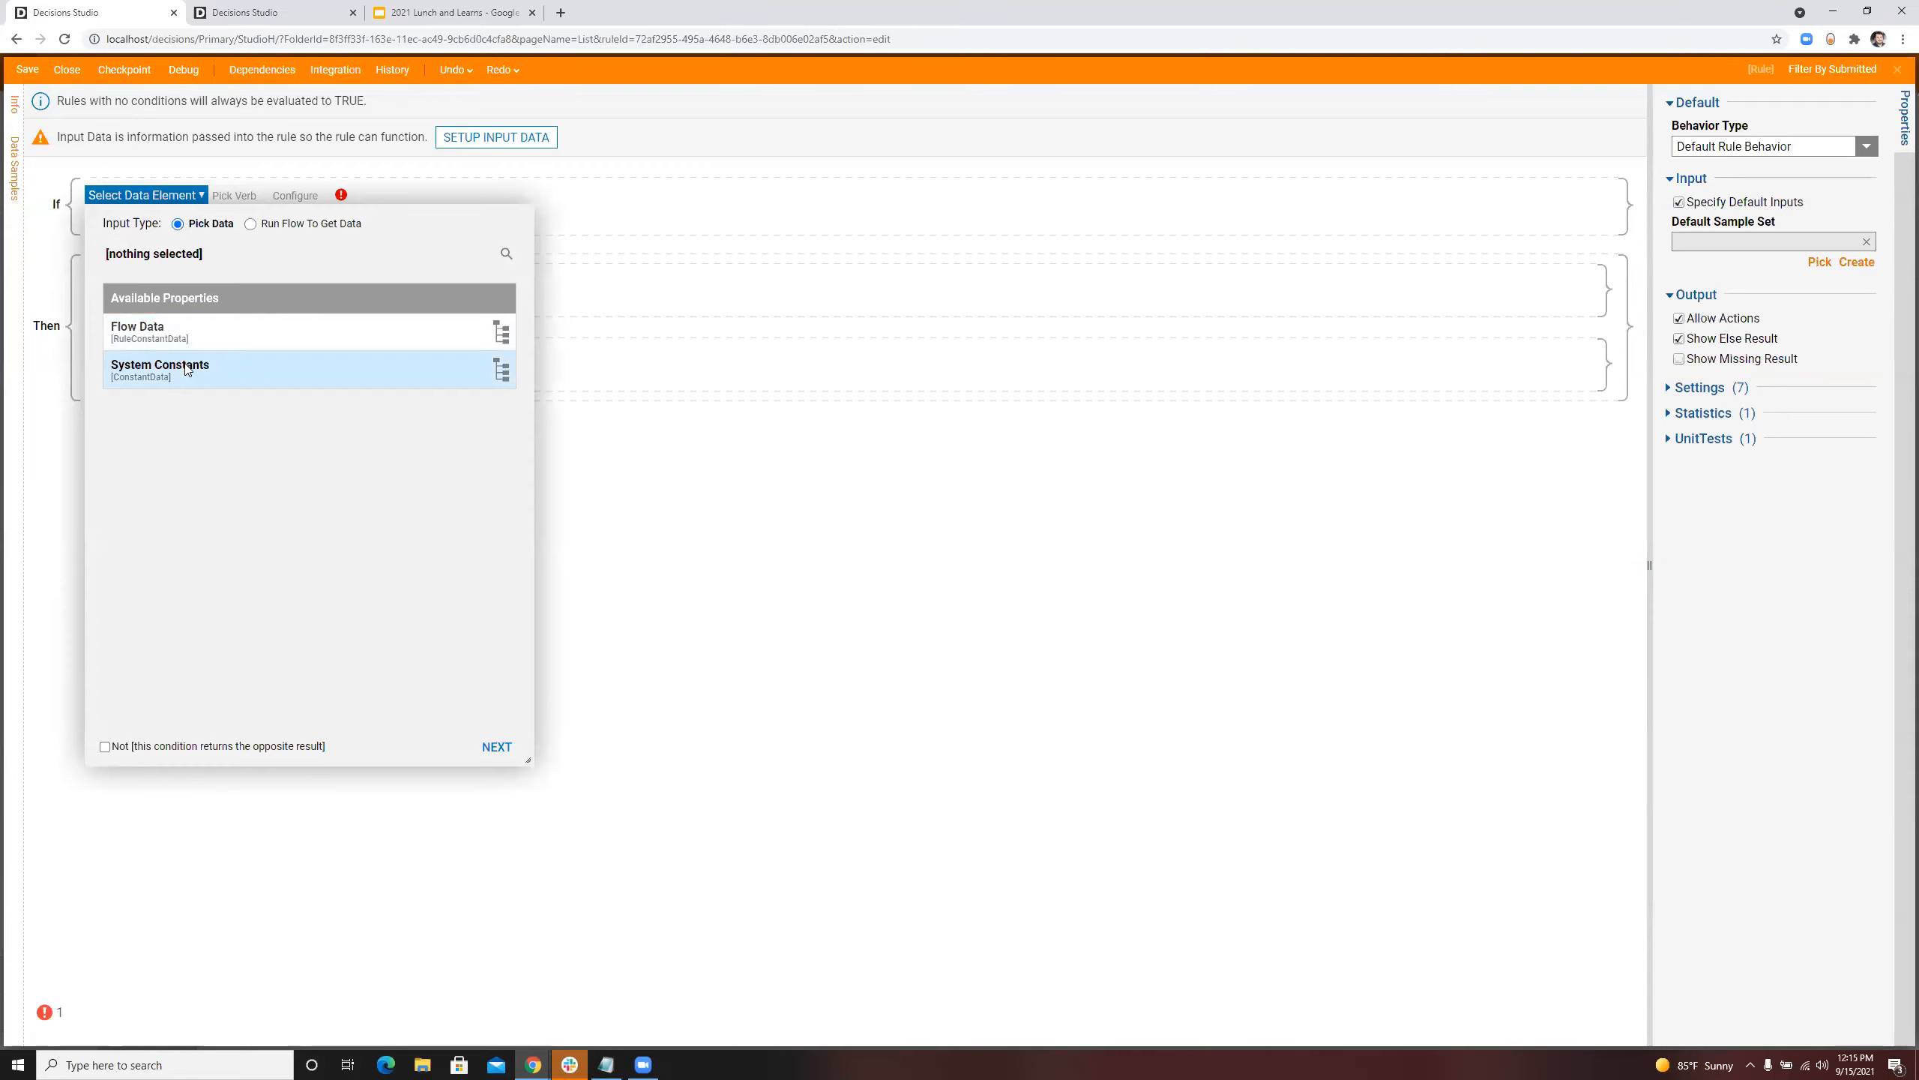
left_click(251, 223)
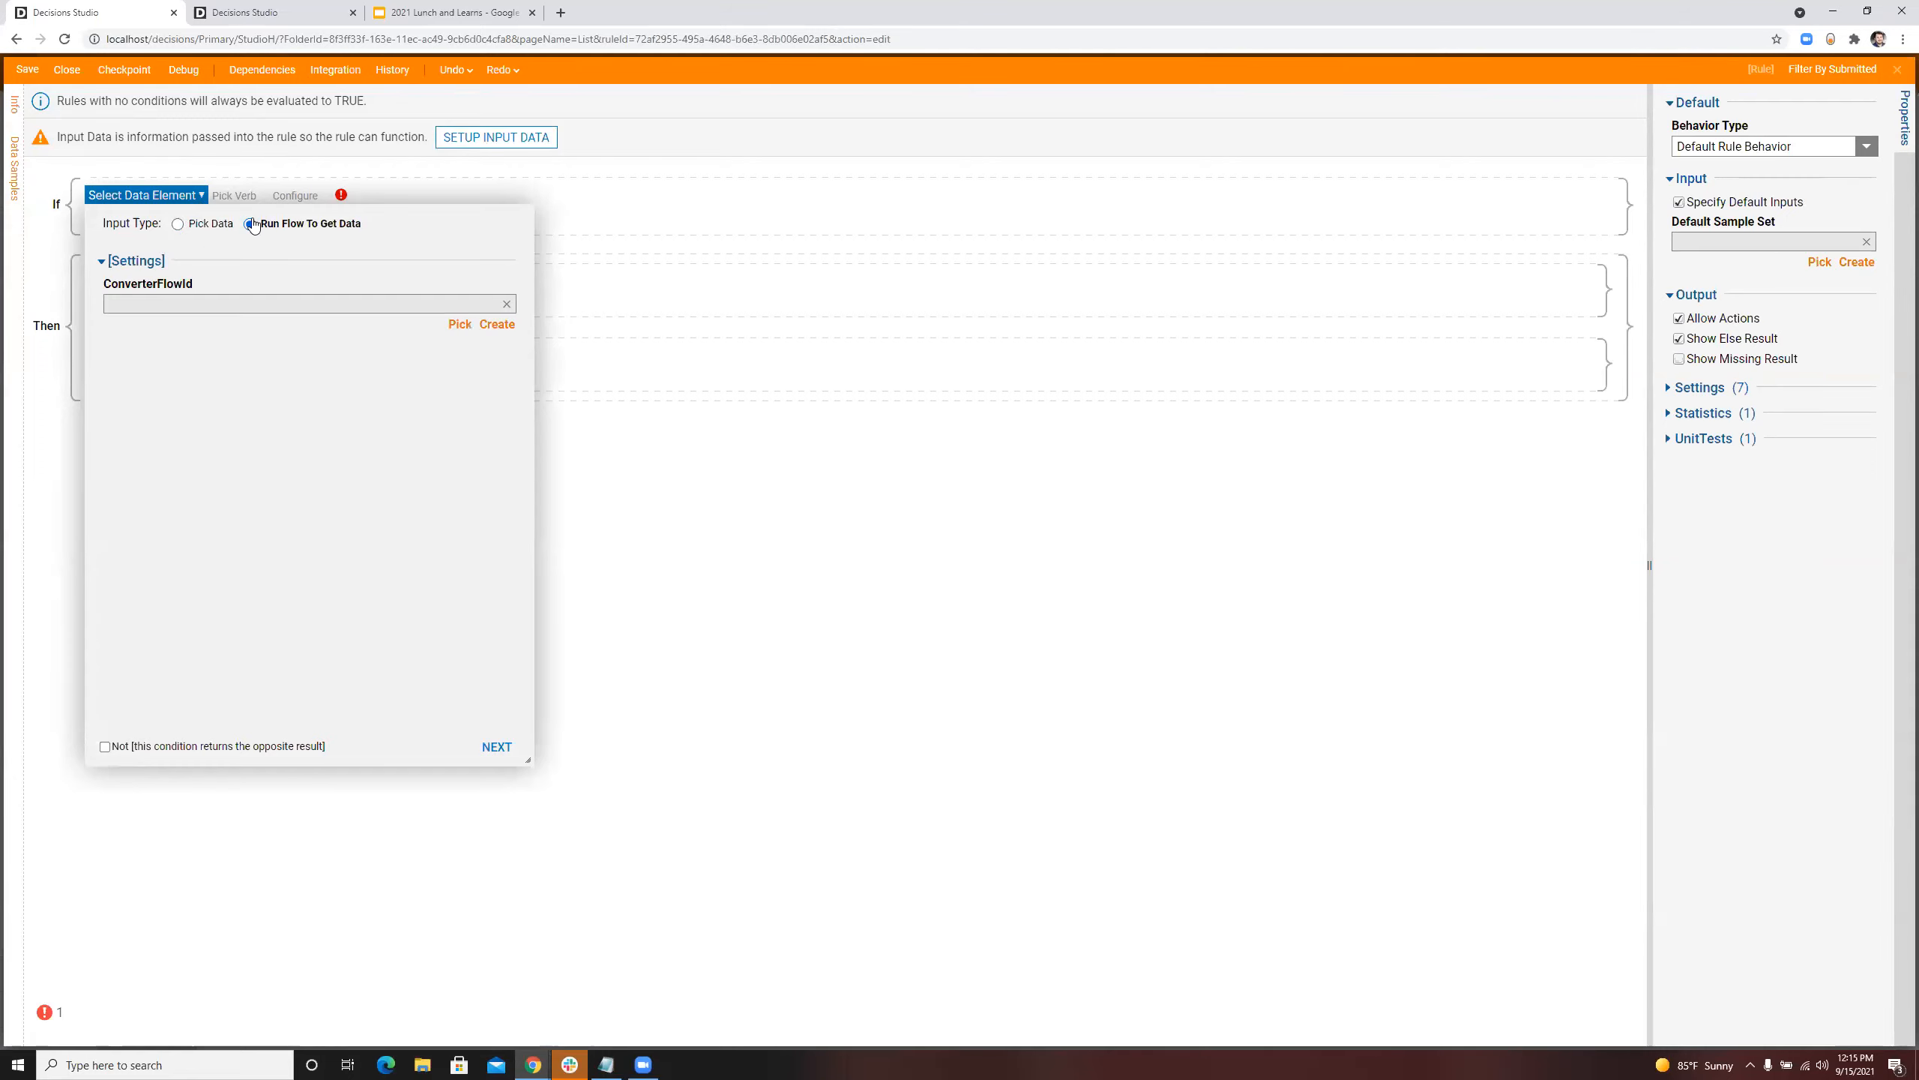
left_click(497, 325)
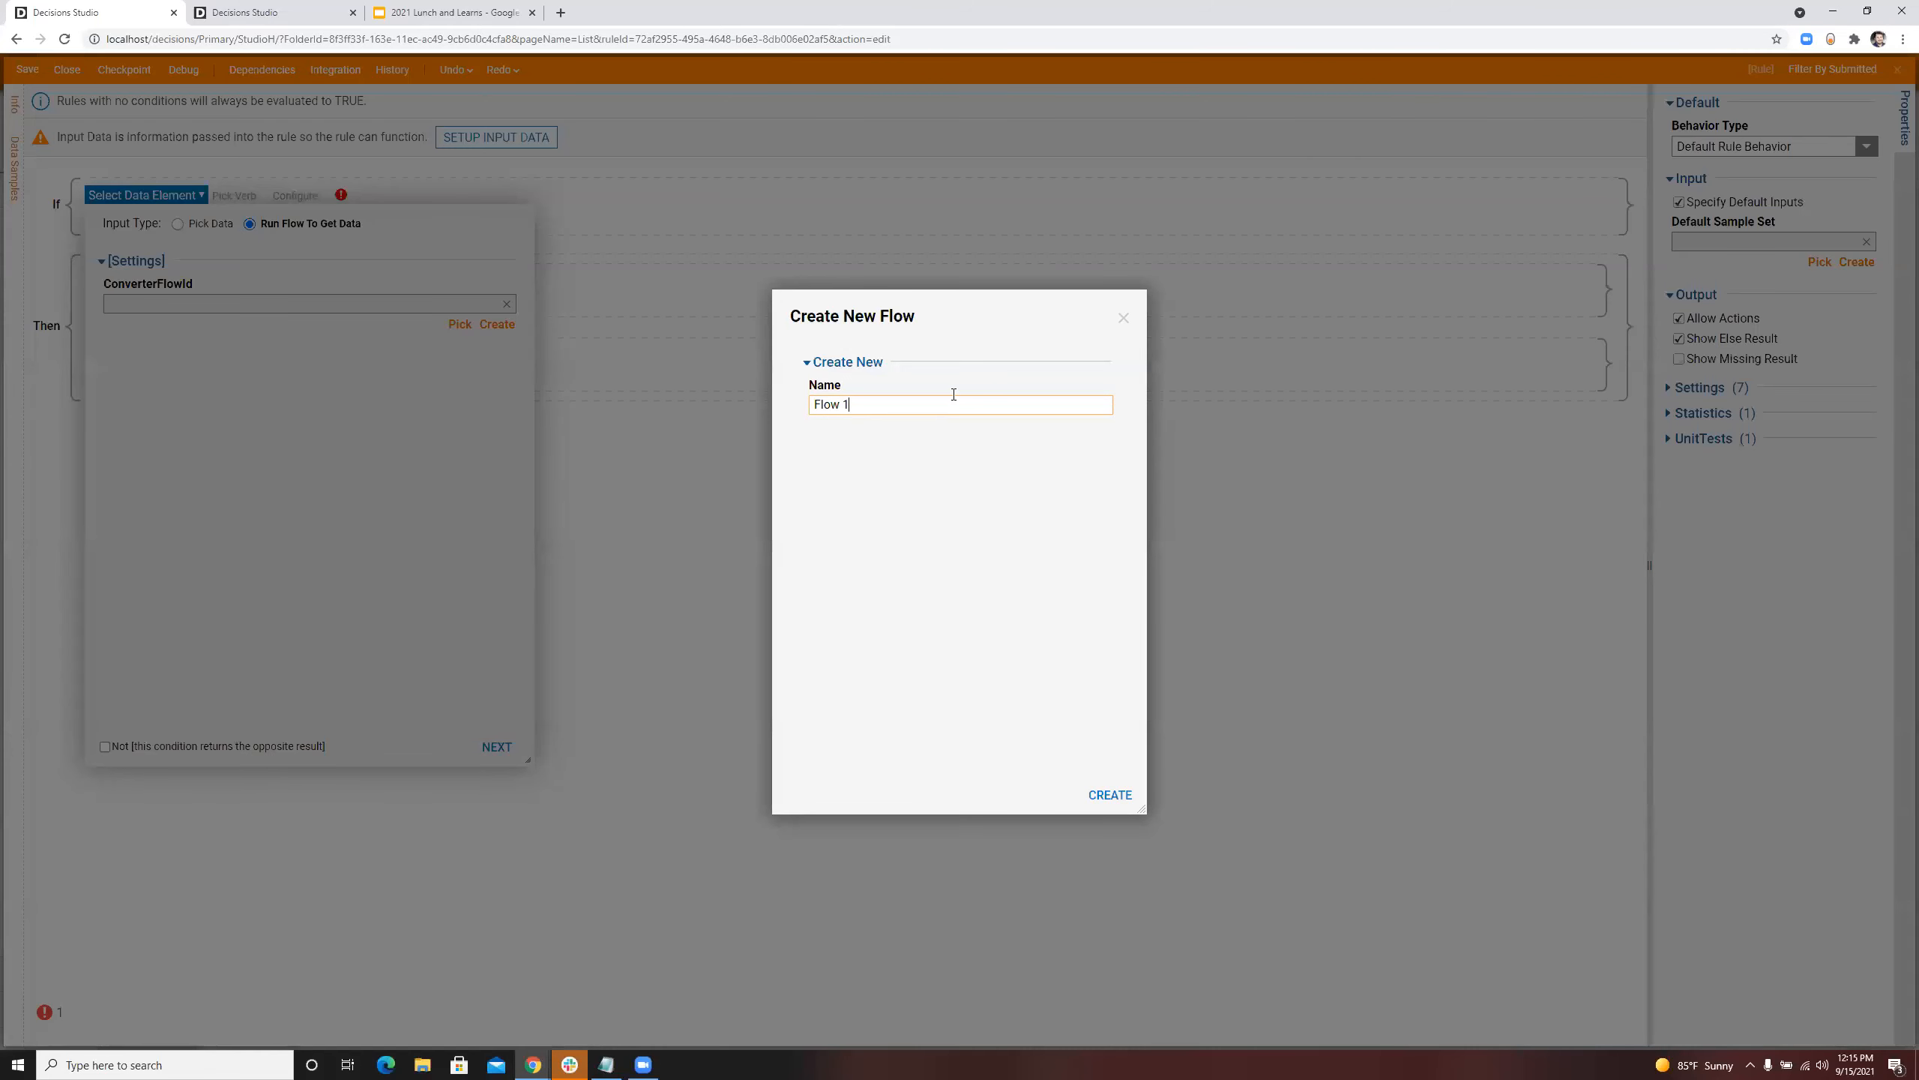
key("ctrl+a")
type("GEt")
key("BackSpace")
key("BackSpace")
key("BackSpace")
type("et All ")
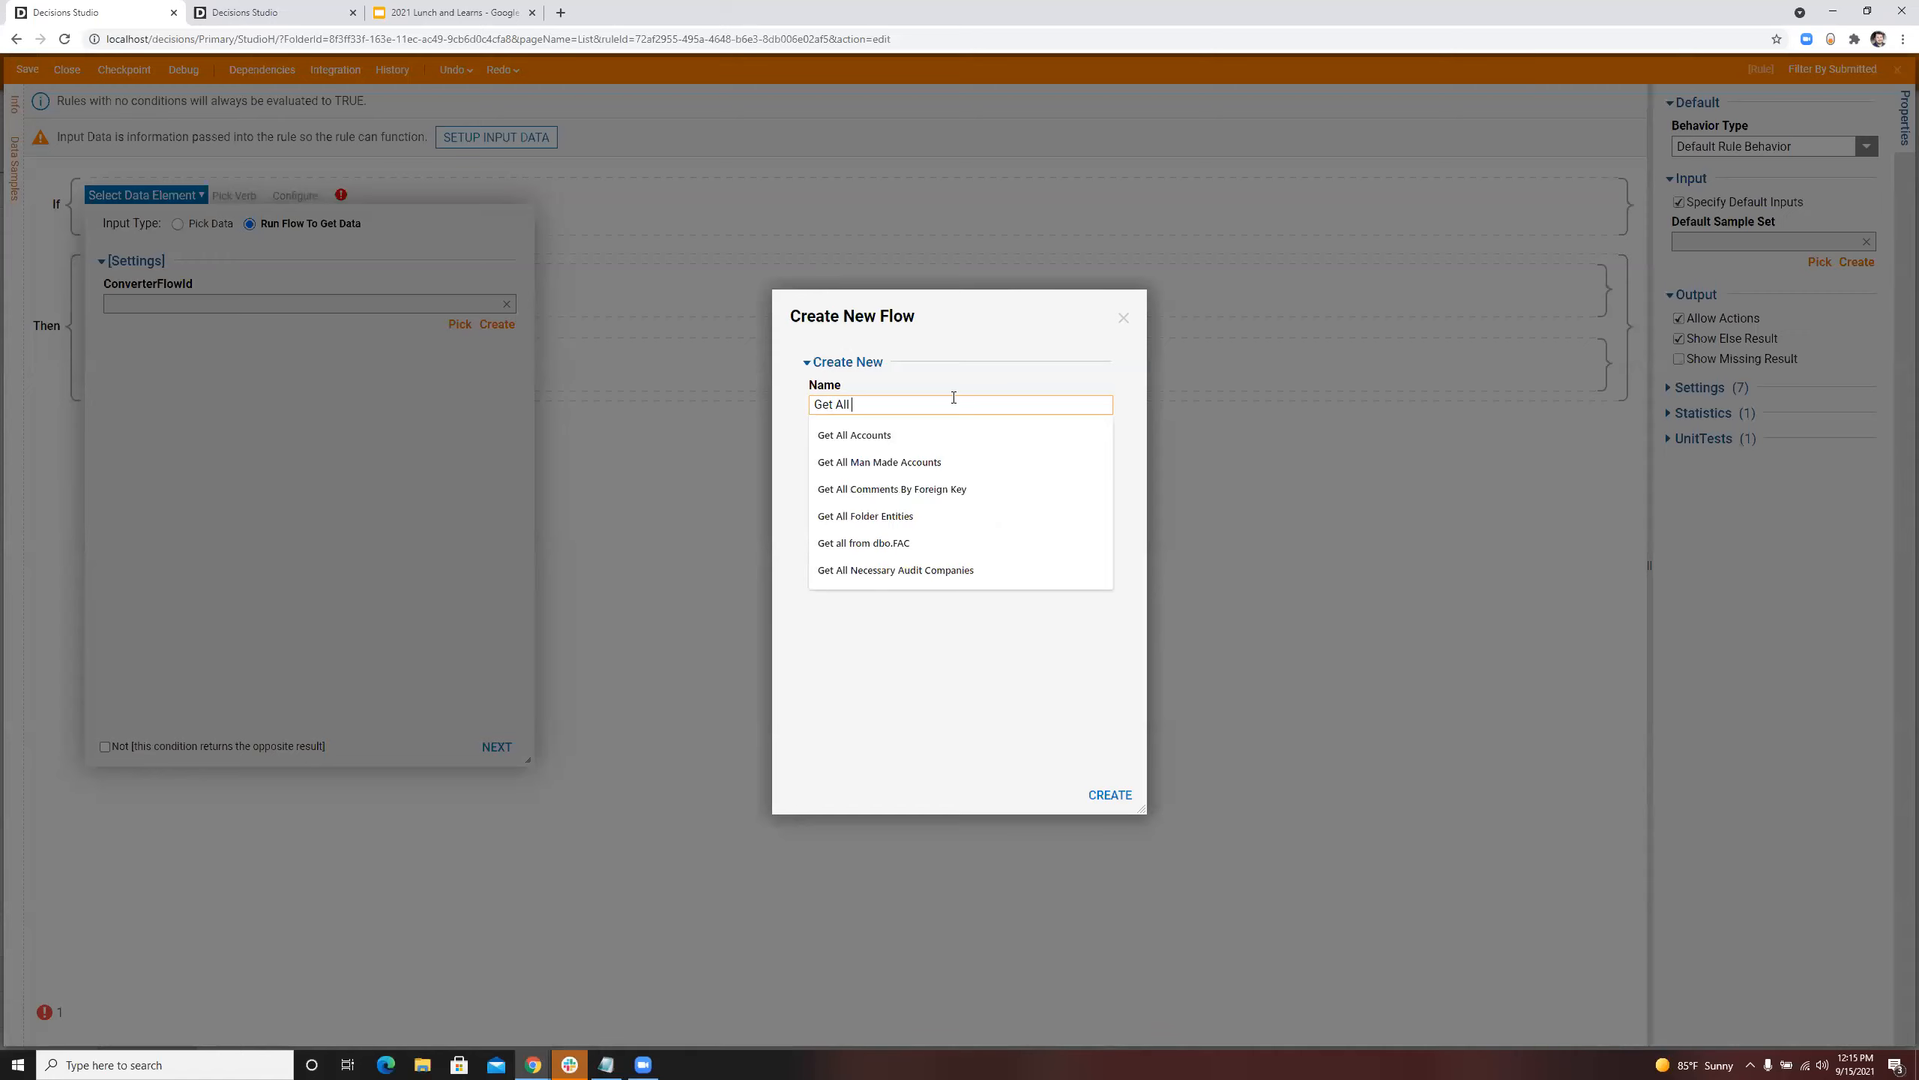
type("People")
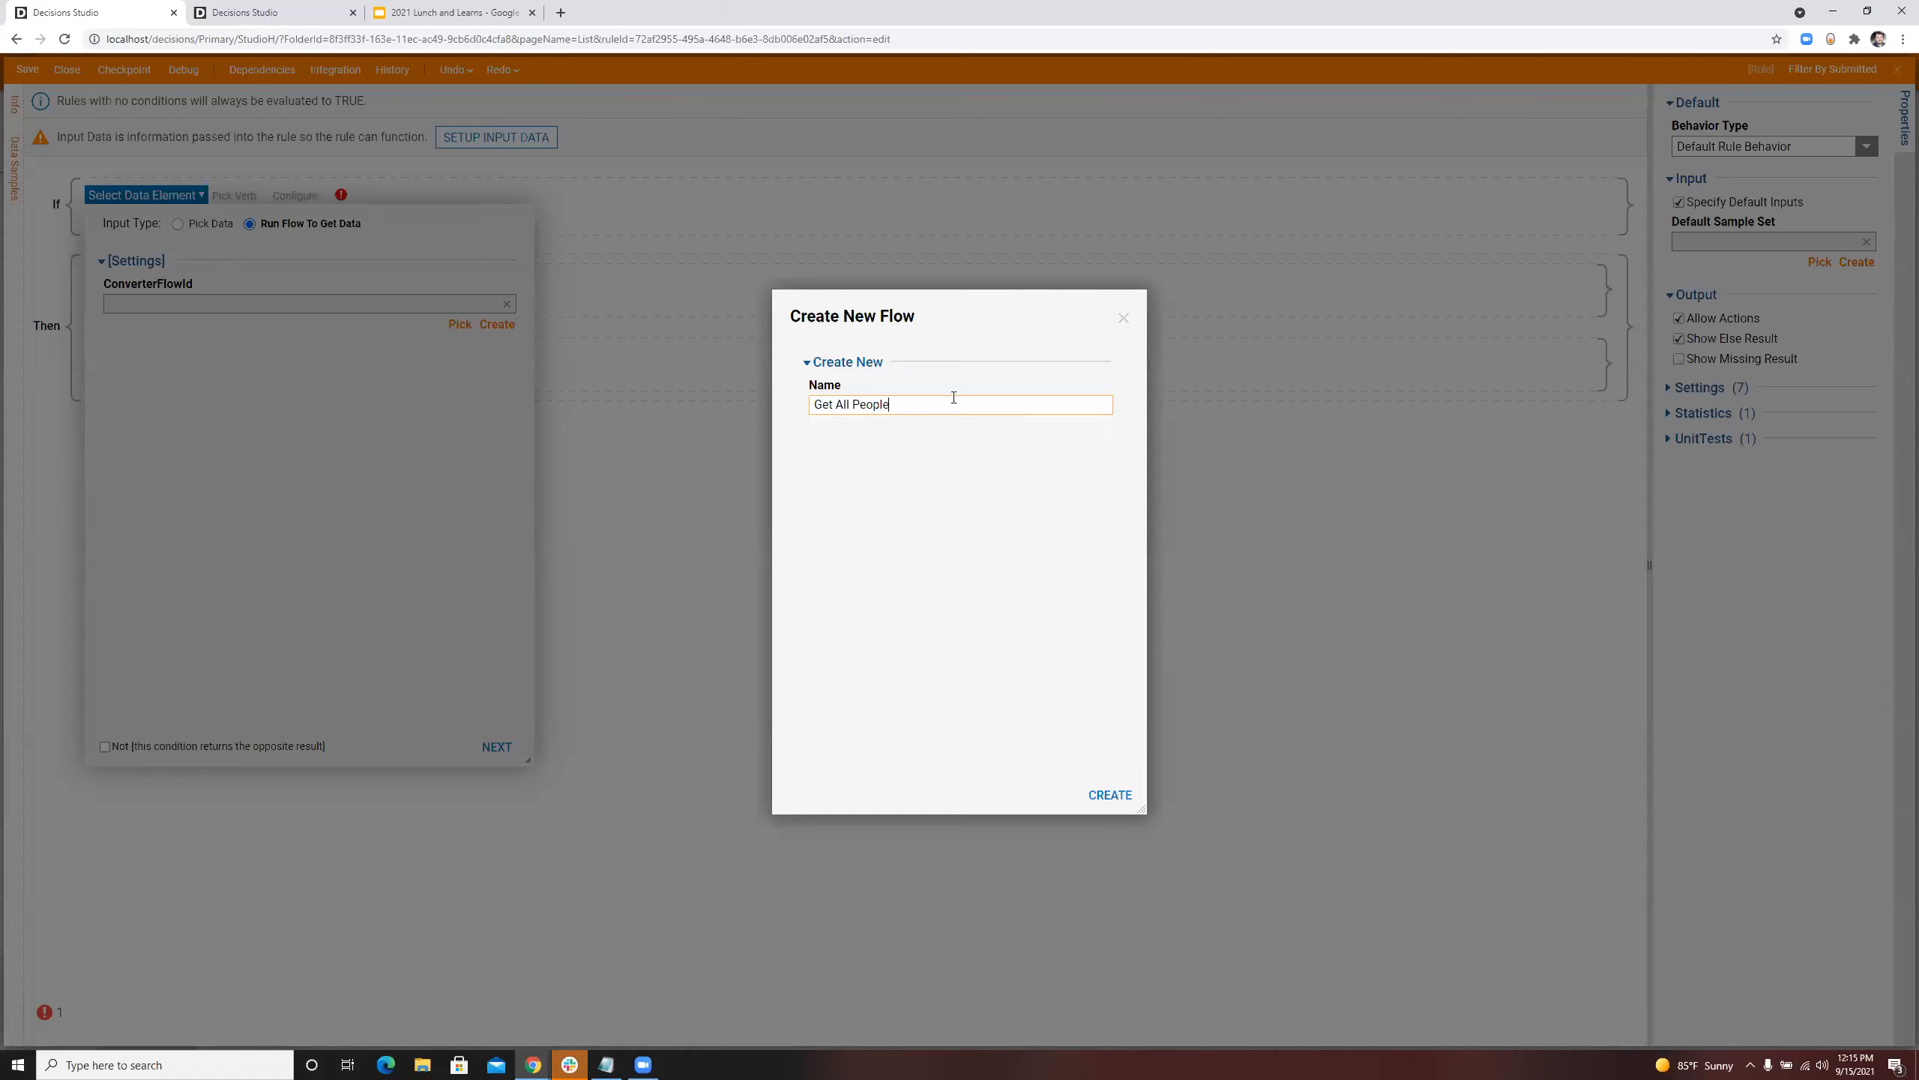
type(" Below")
type("Organizat")
type("ional ")
type("ly")
type(" Me")
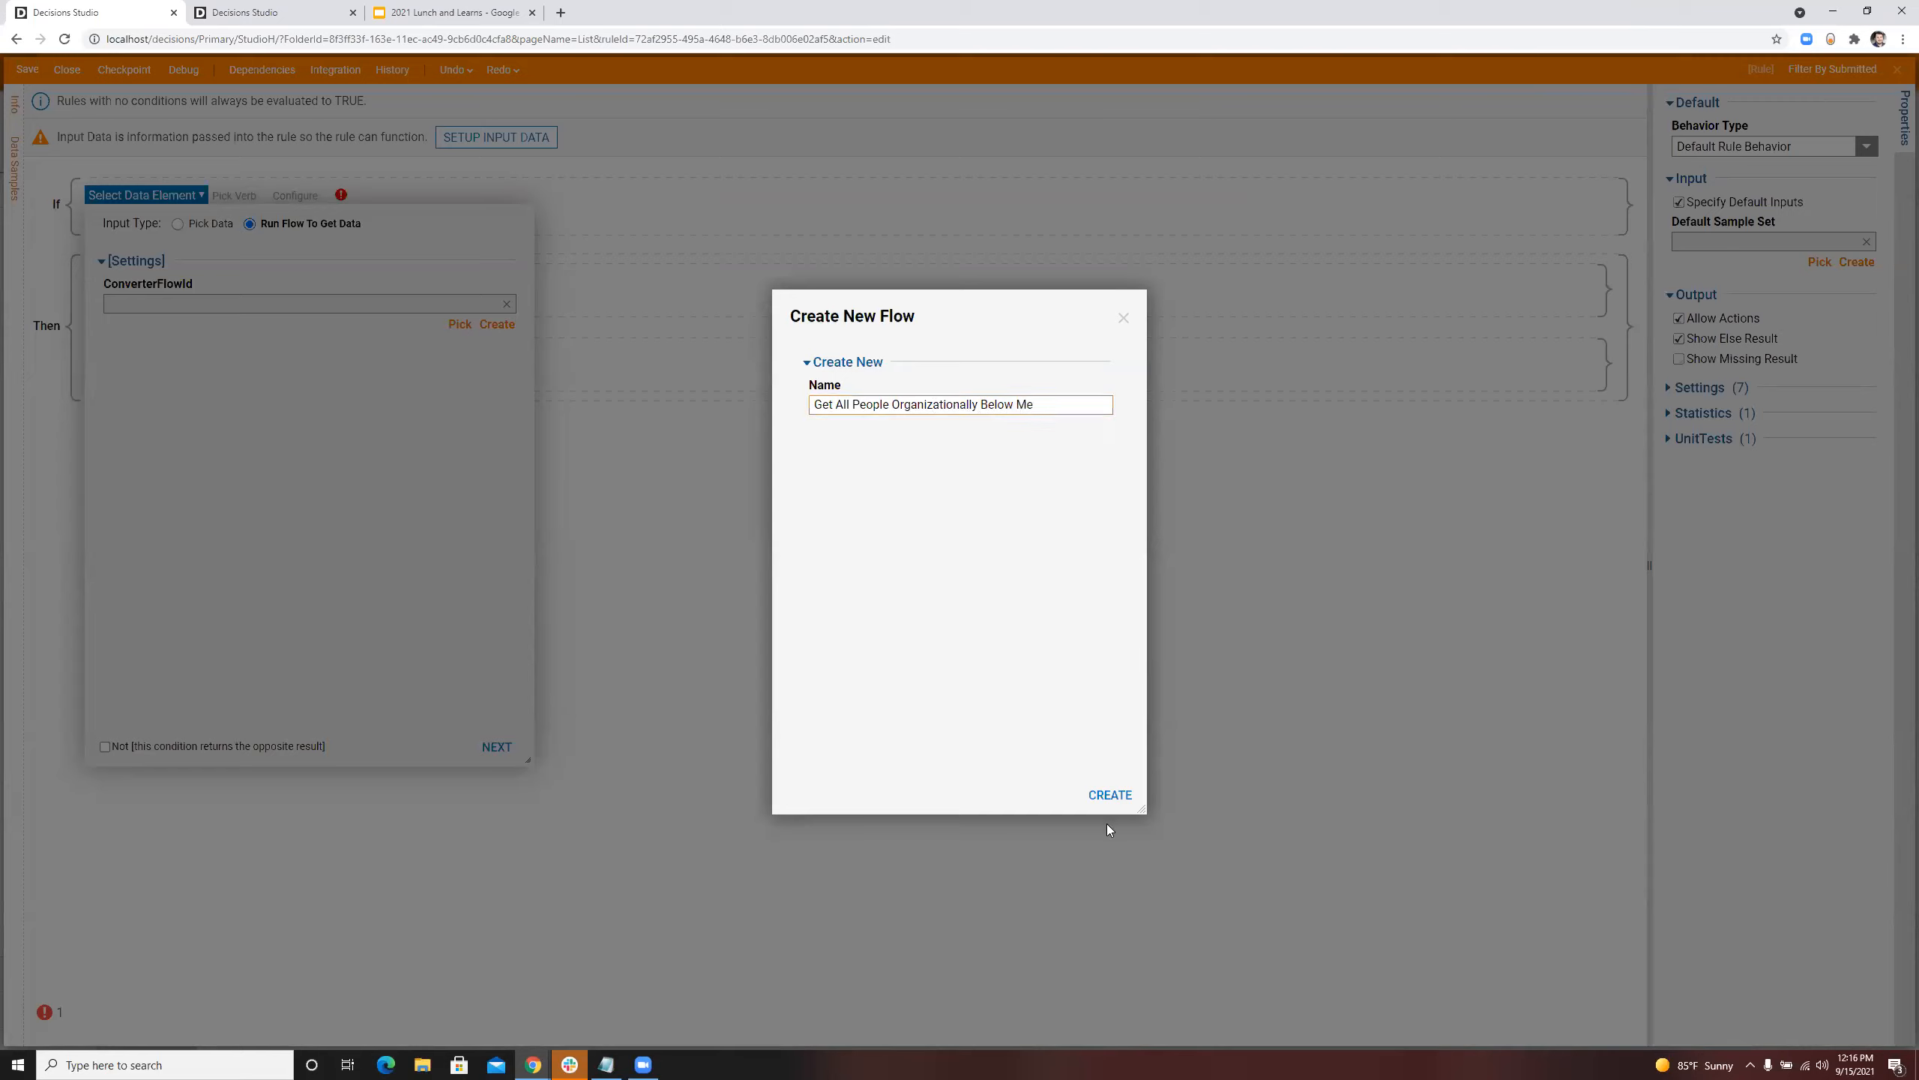
left_click(1093, 795)
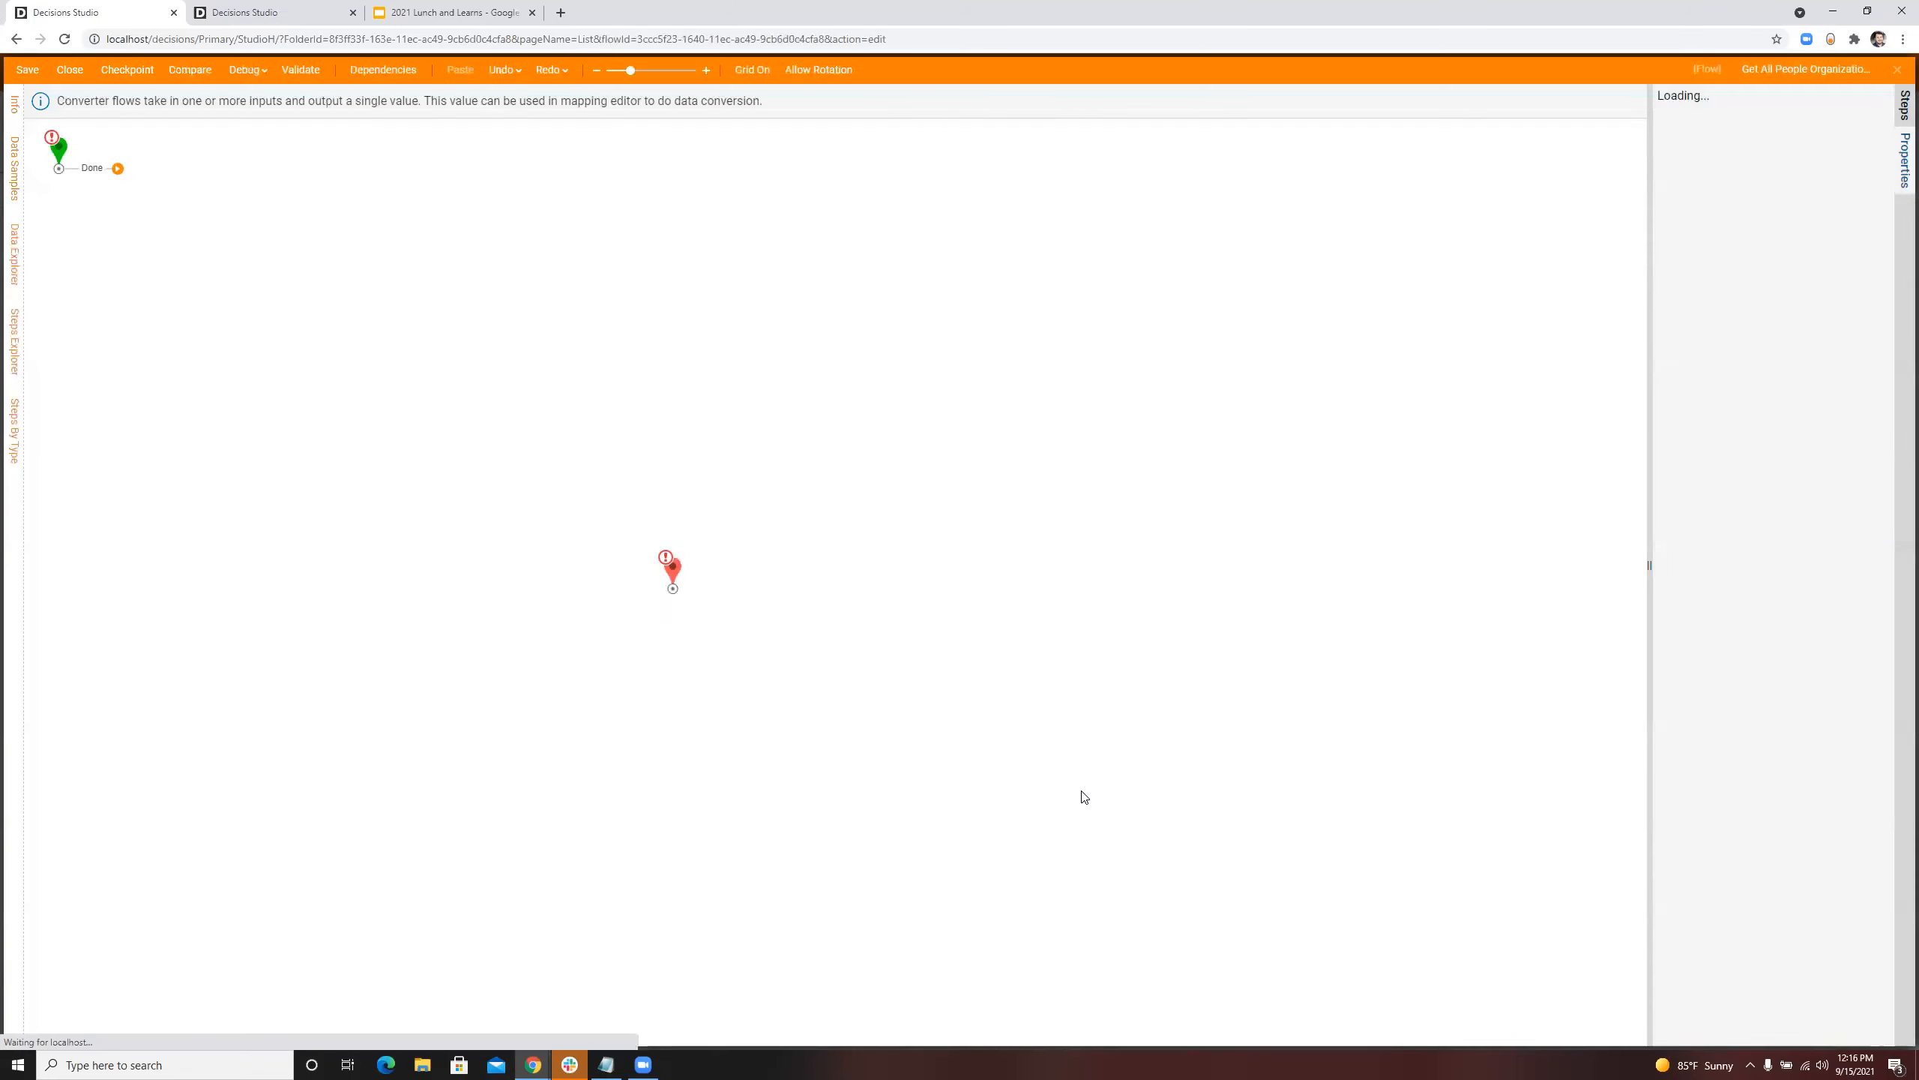
Step: Connect the start step to the end step and define the end step's output as a String list named PeopleBelow
left_click_drag(117, 169, 669, 567)
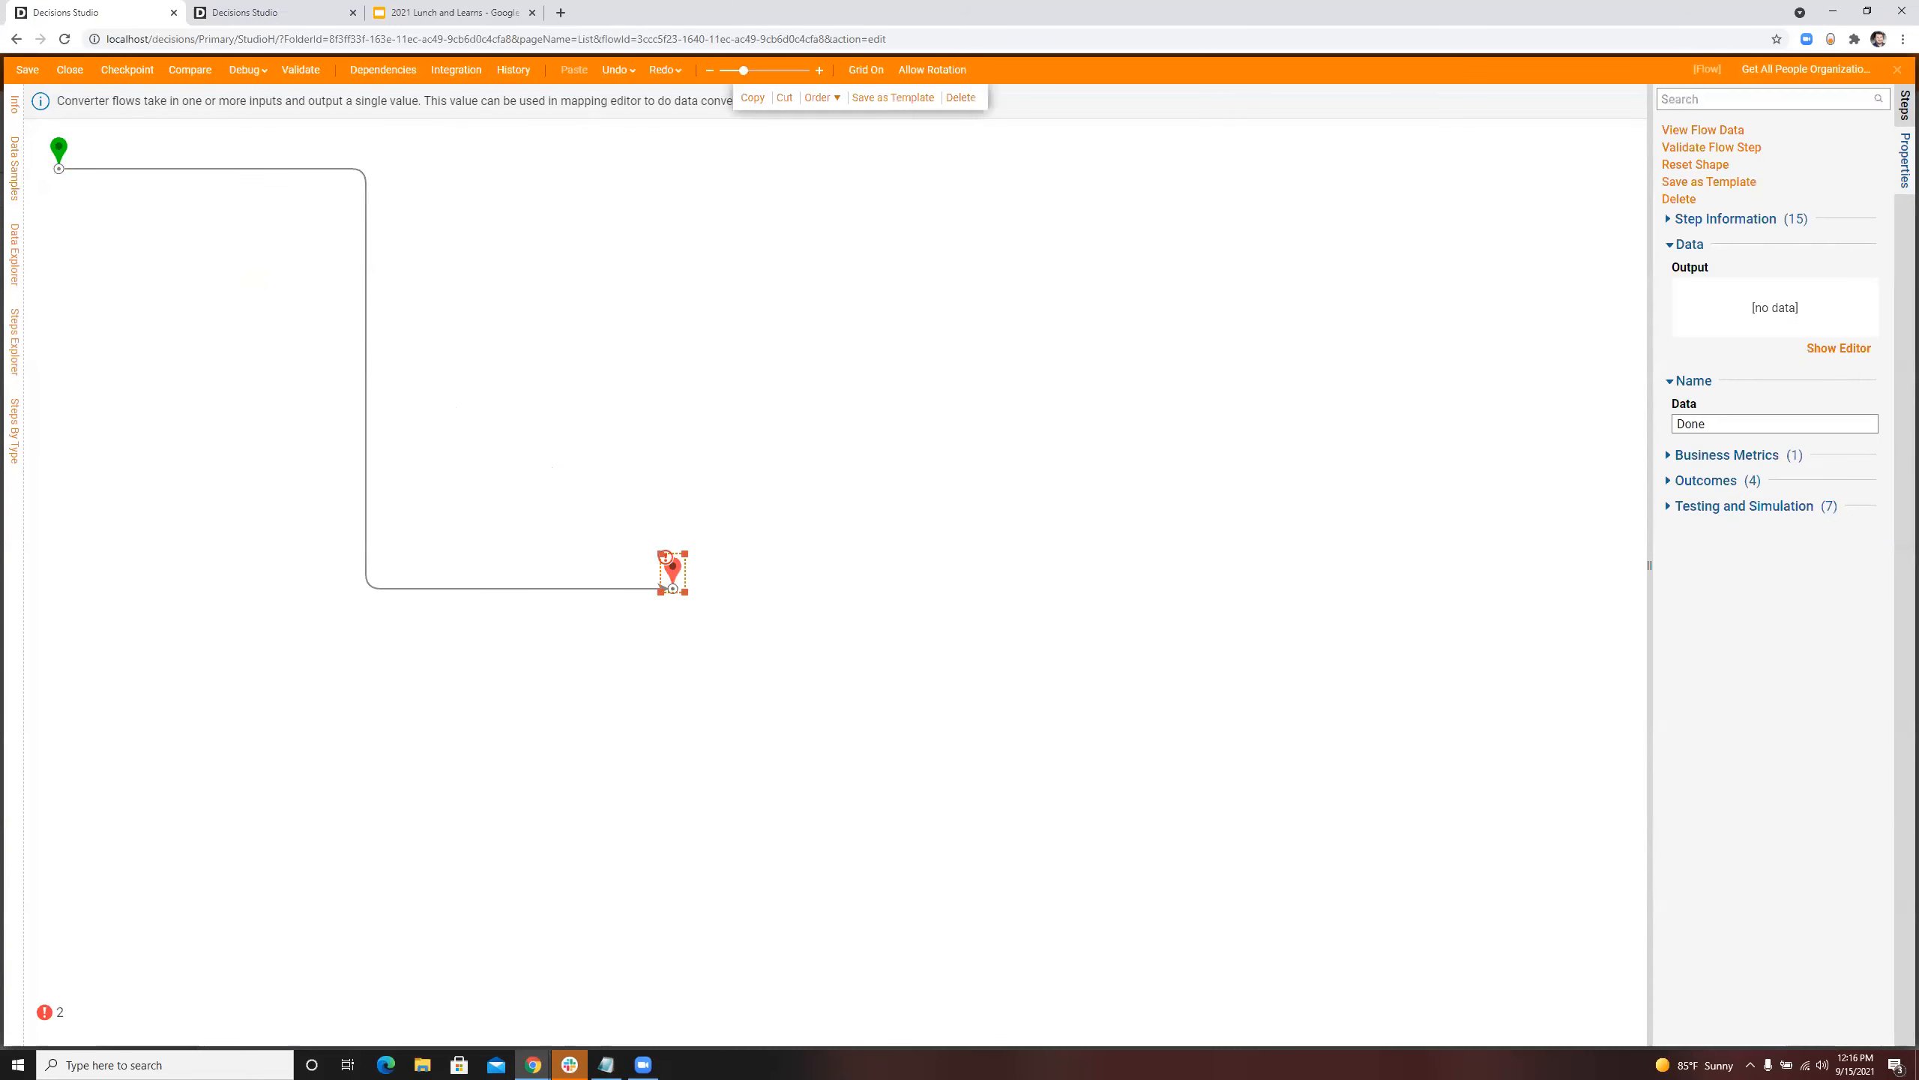
left_click(1839, 349)
left_click(925, 280)
left_click(651, 282)
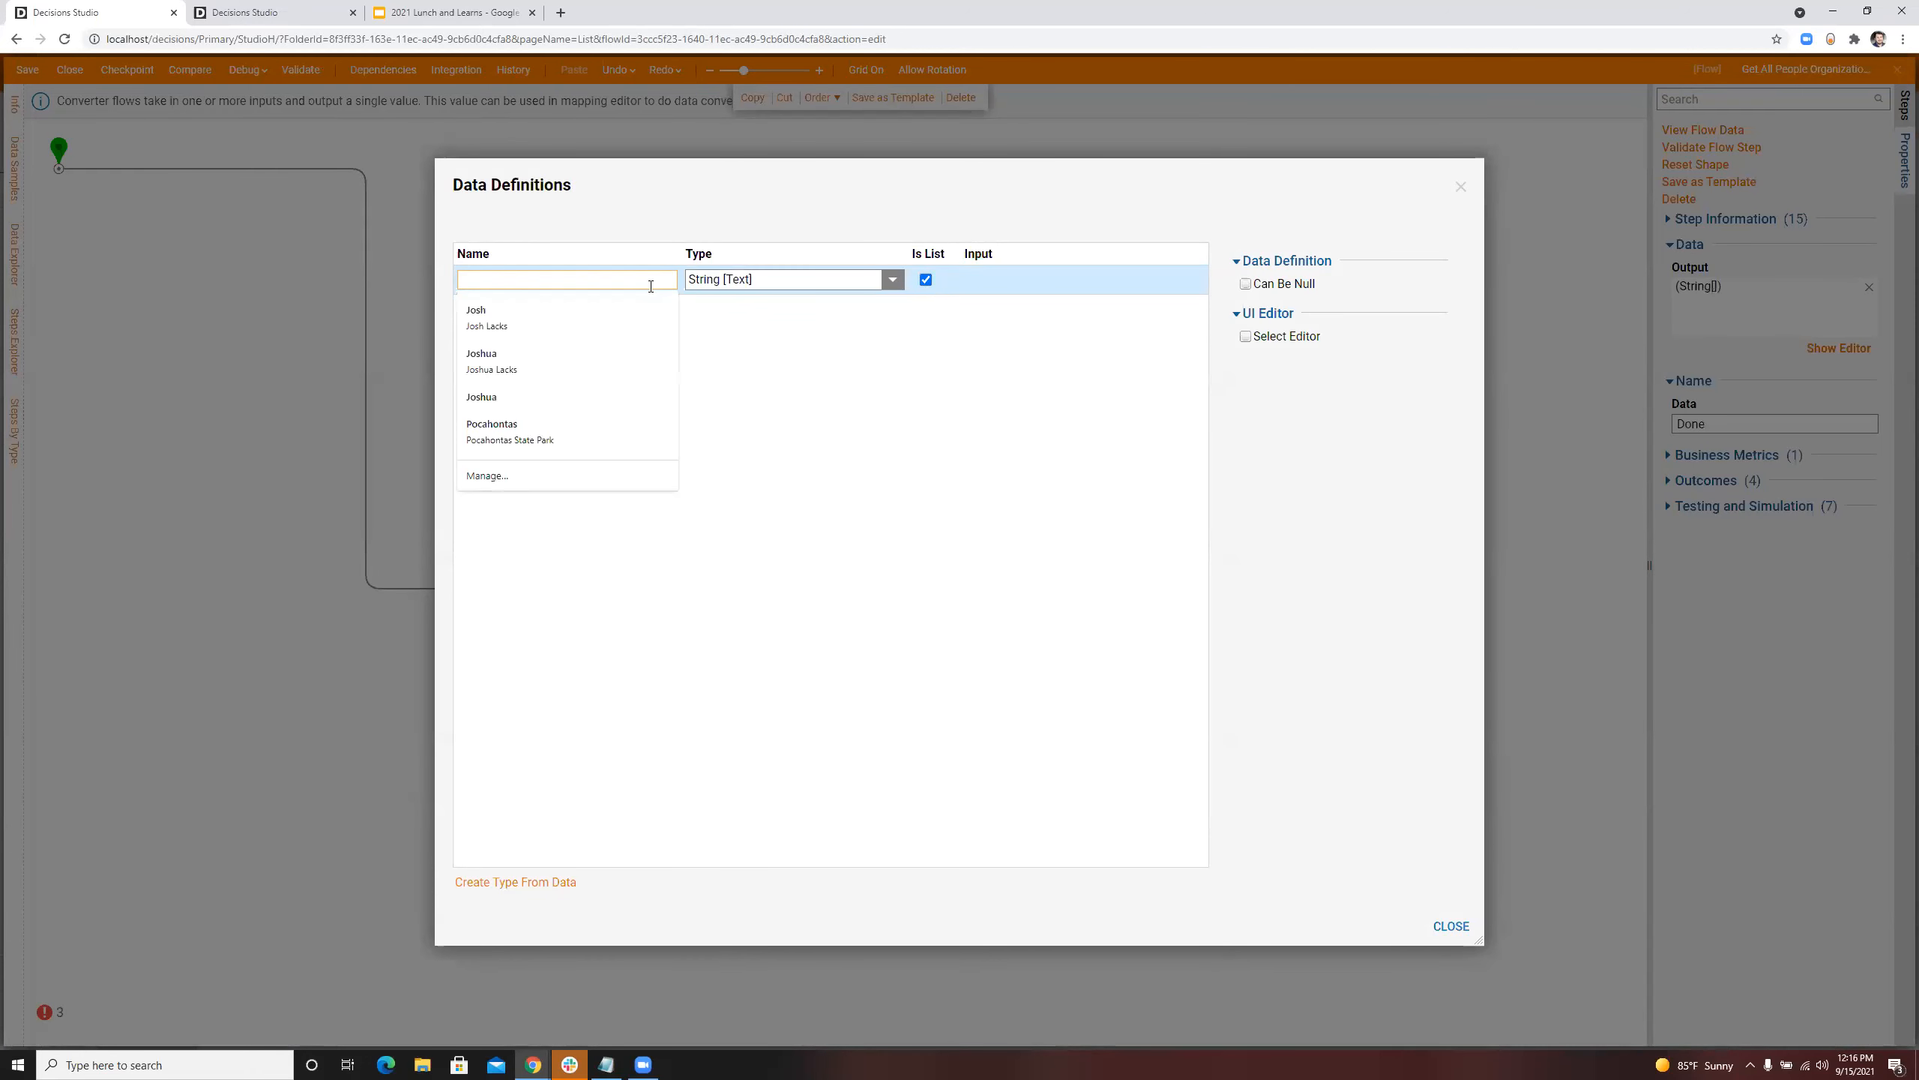
type("ople B")
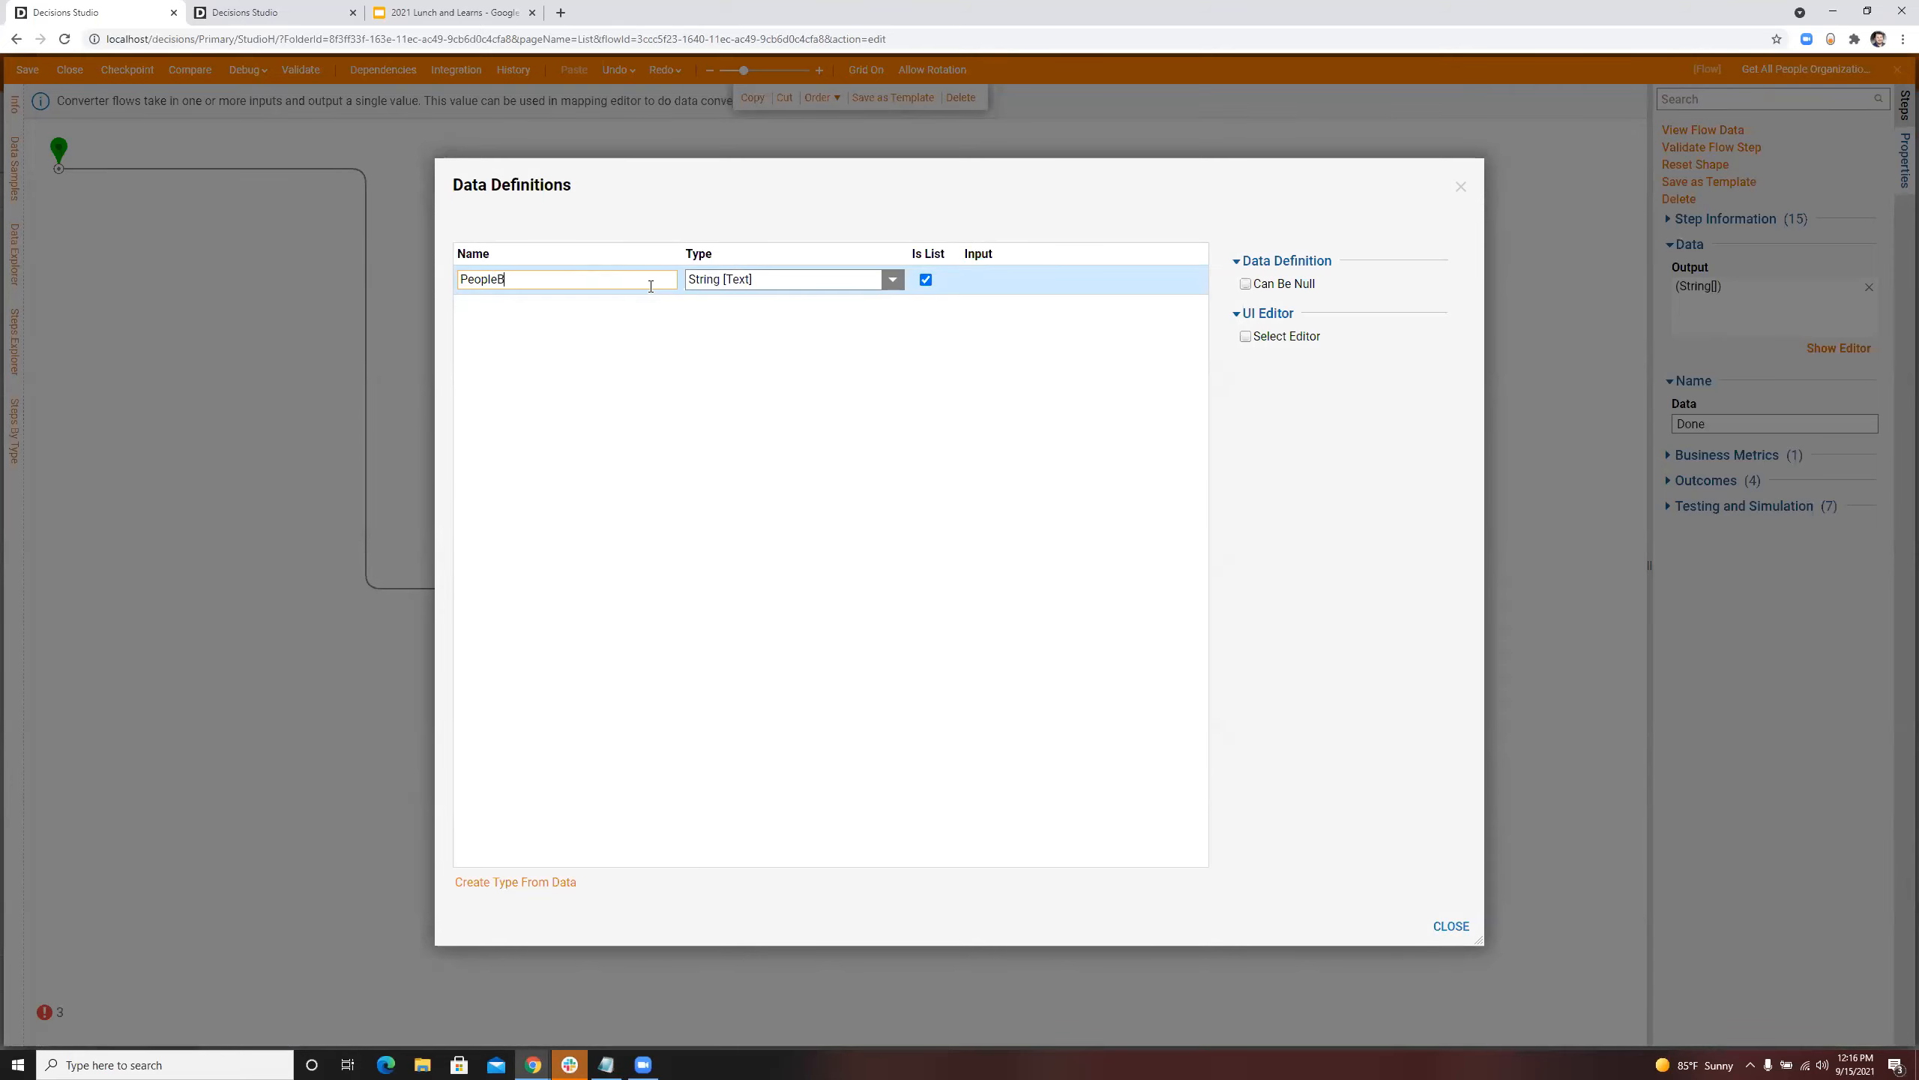
key("BackSpace")
key("BackSpace")
key("BackSpace")
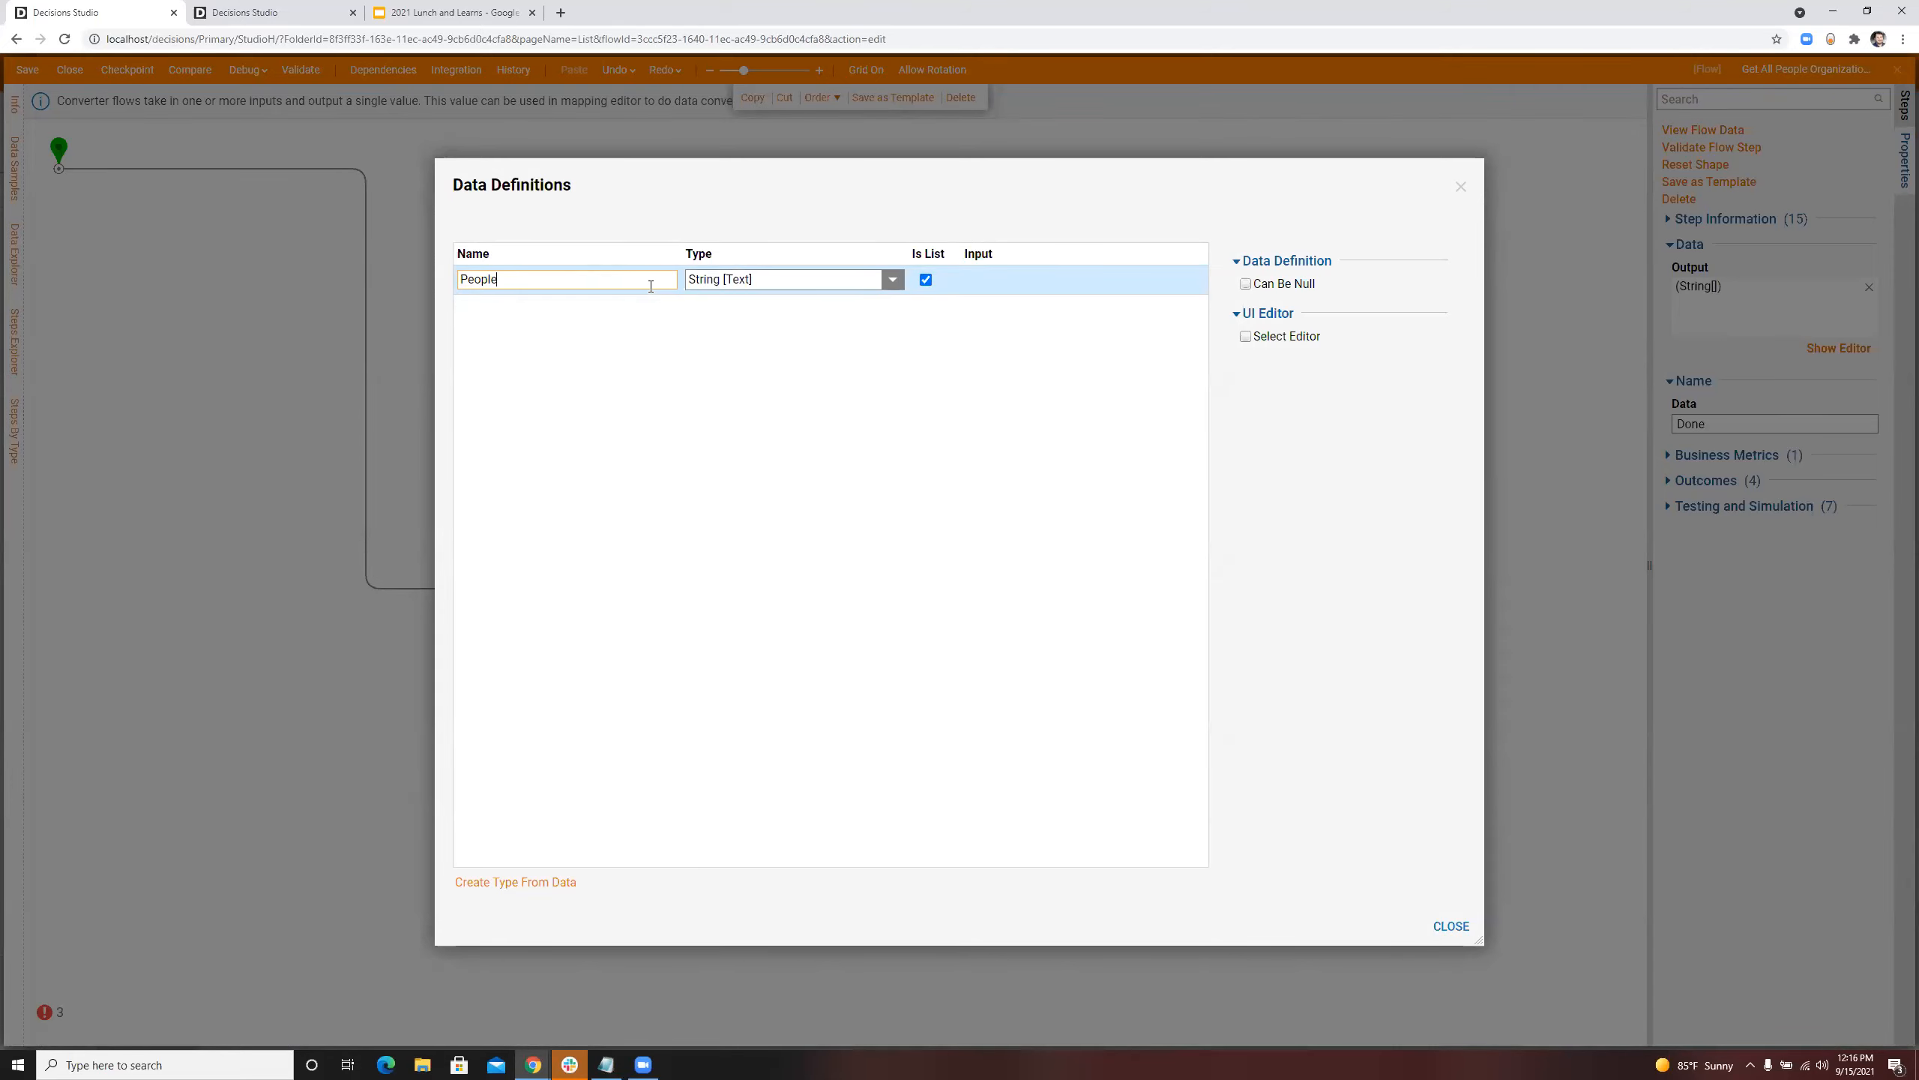
left_click(643, 382)
left_click(1449, 927)
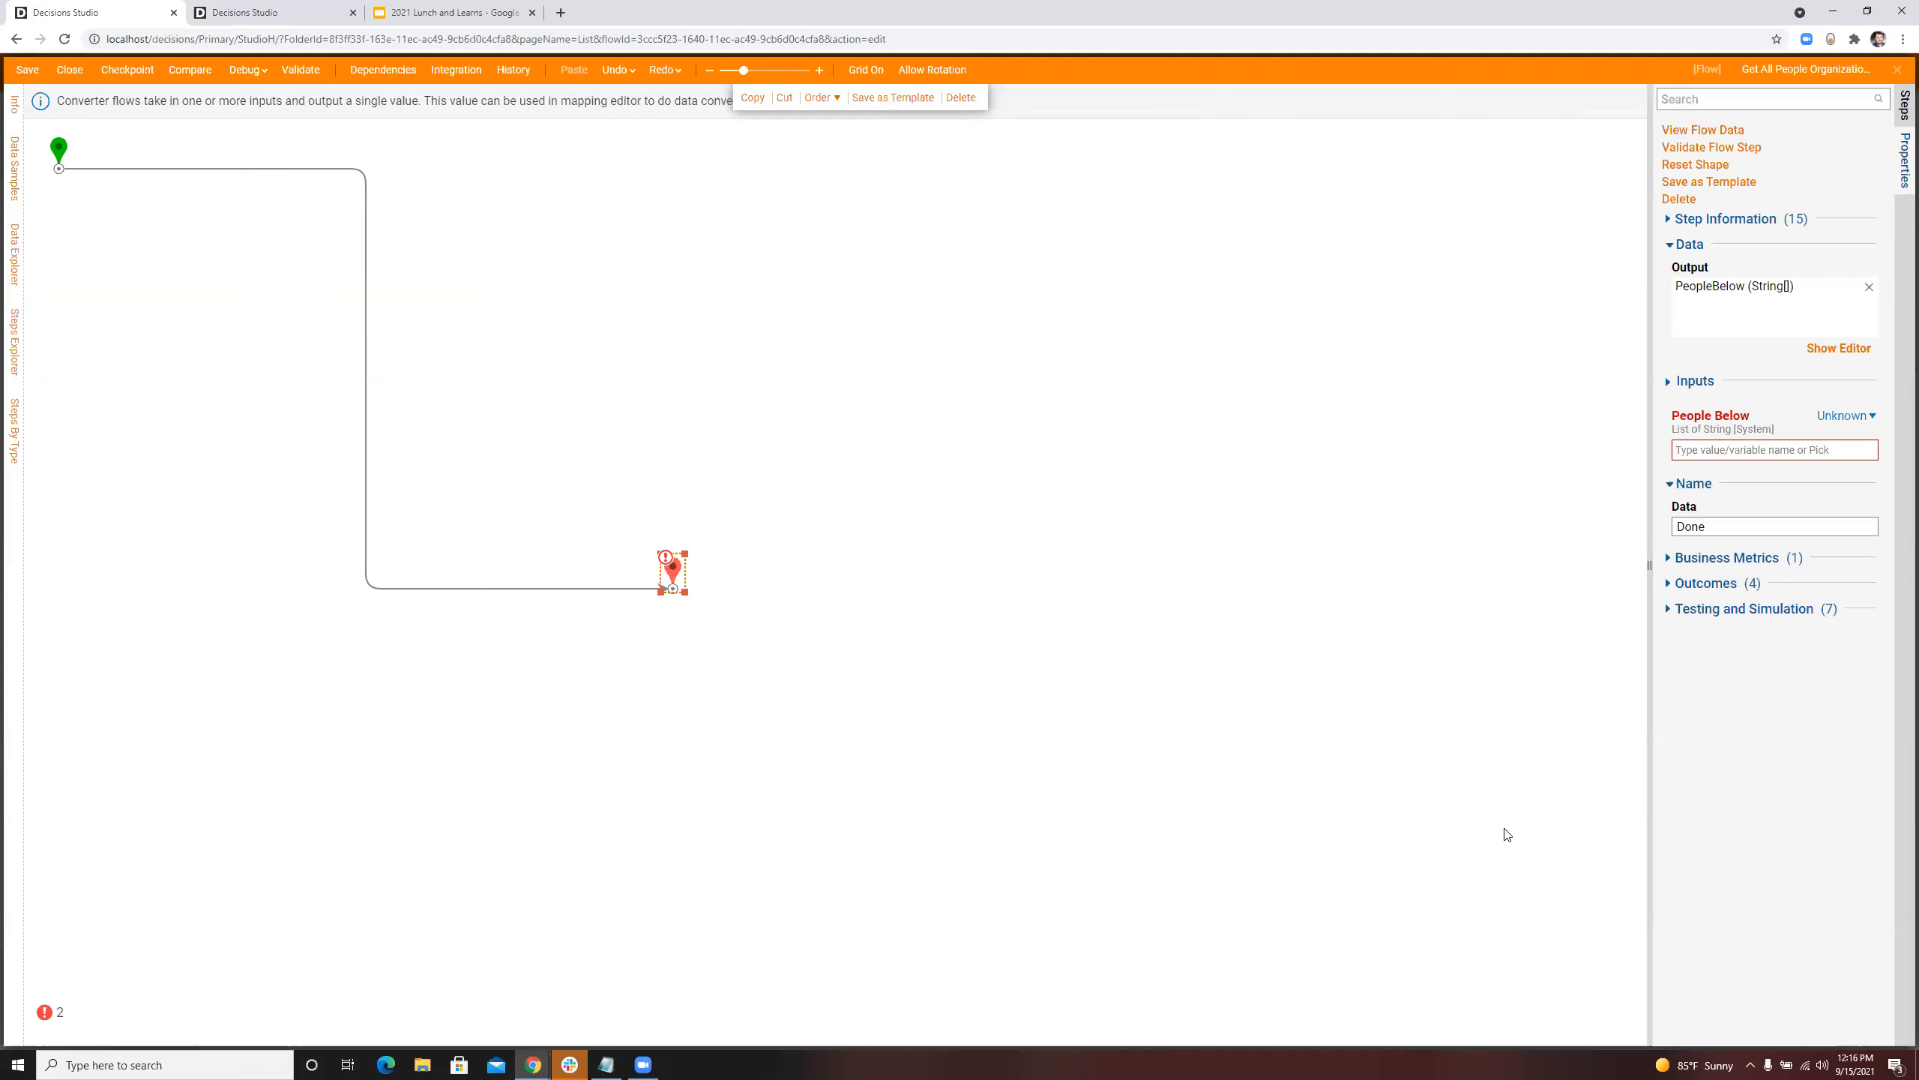
Step: Set the end step's People Below output to a constant containing the administrator's email address
left_click(1849, 416)
left_click(1710, 349)
left_click(1775, 445)
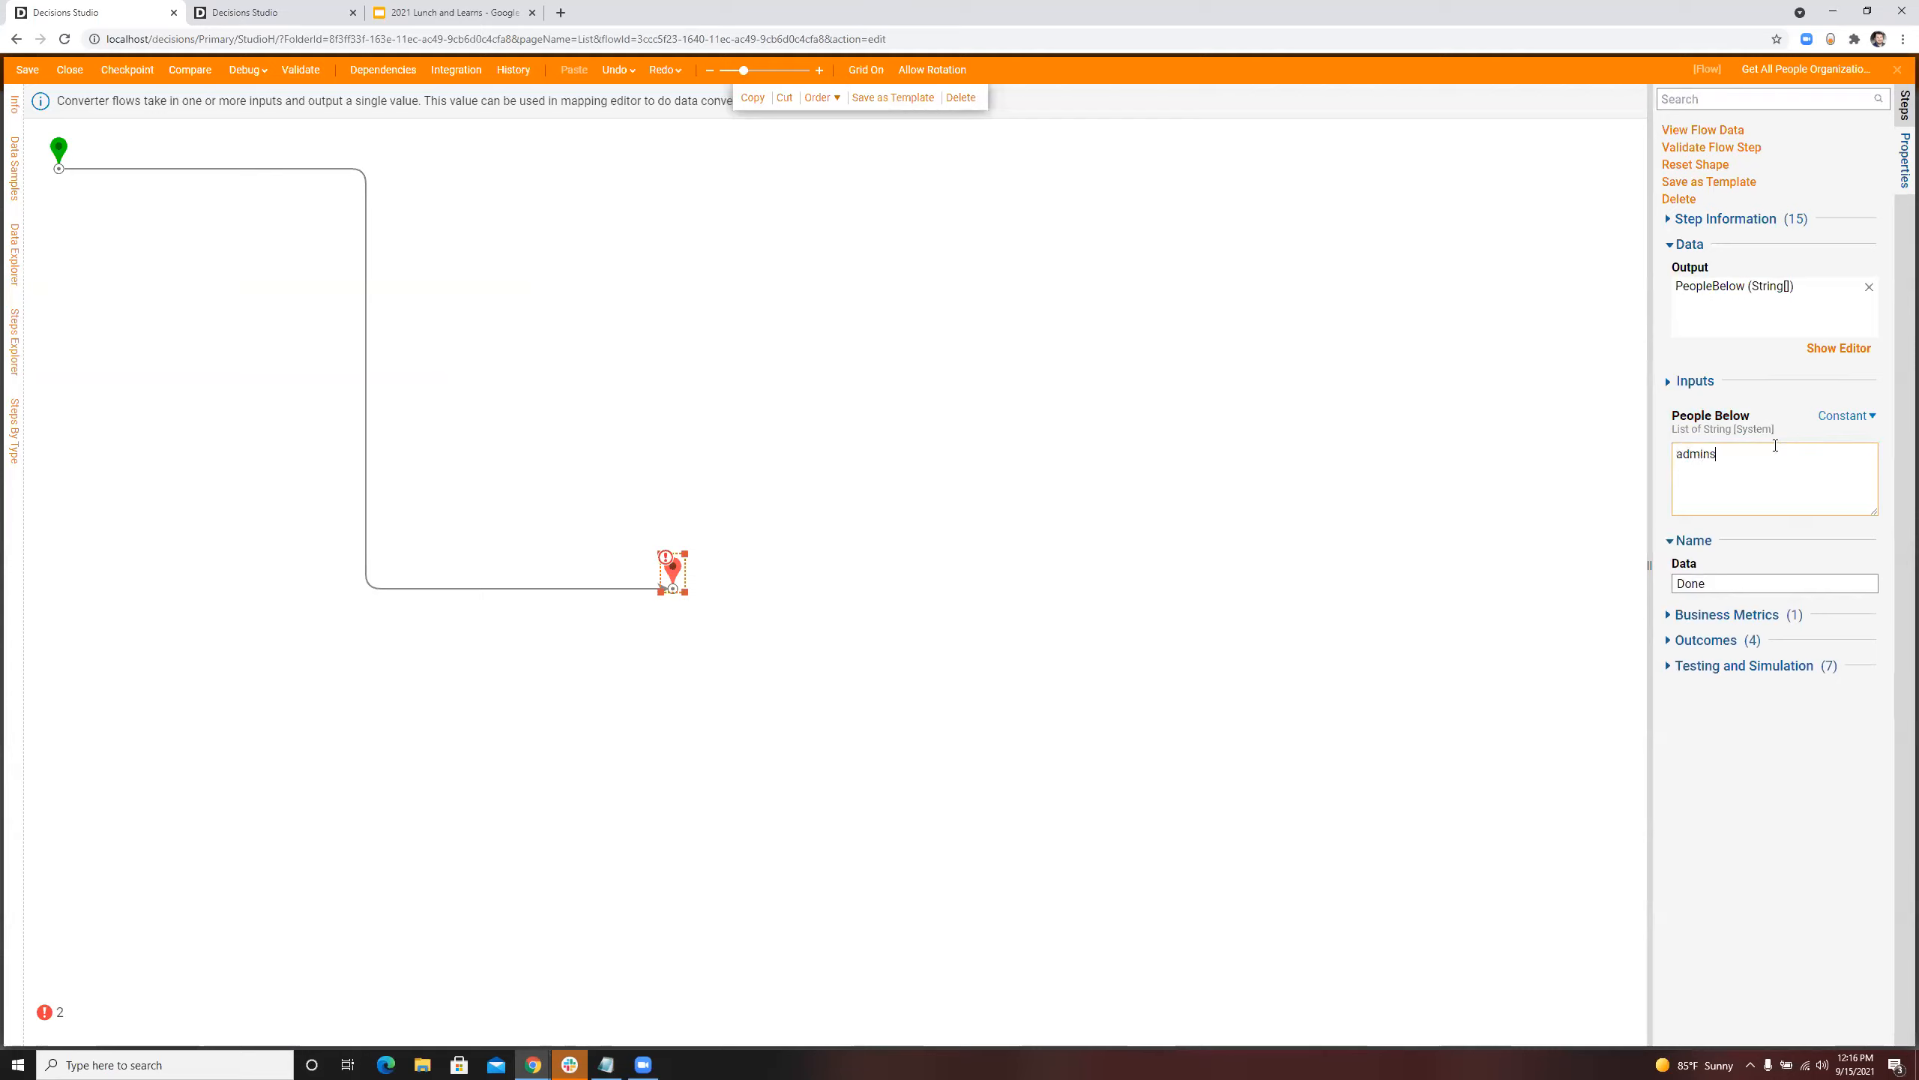
left_click(1590, 475)
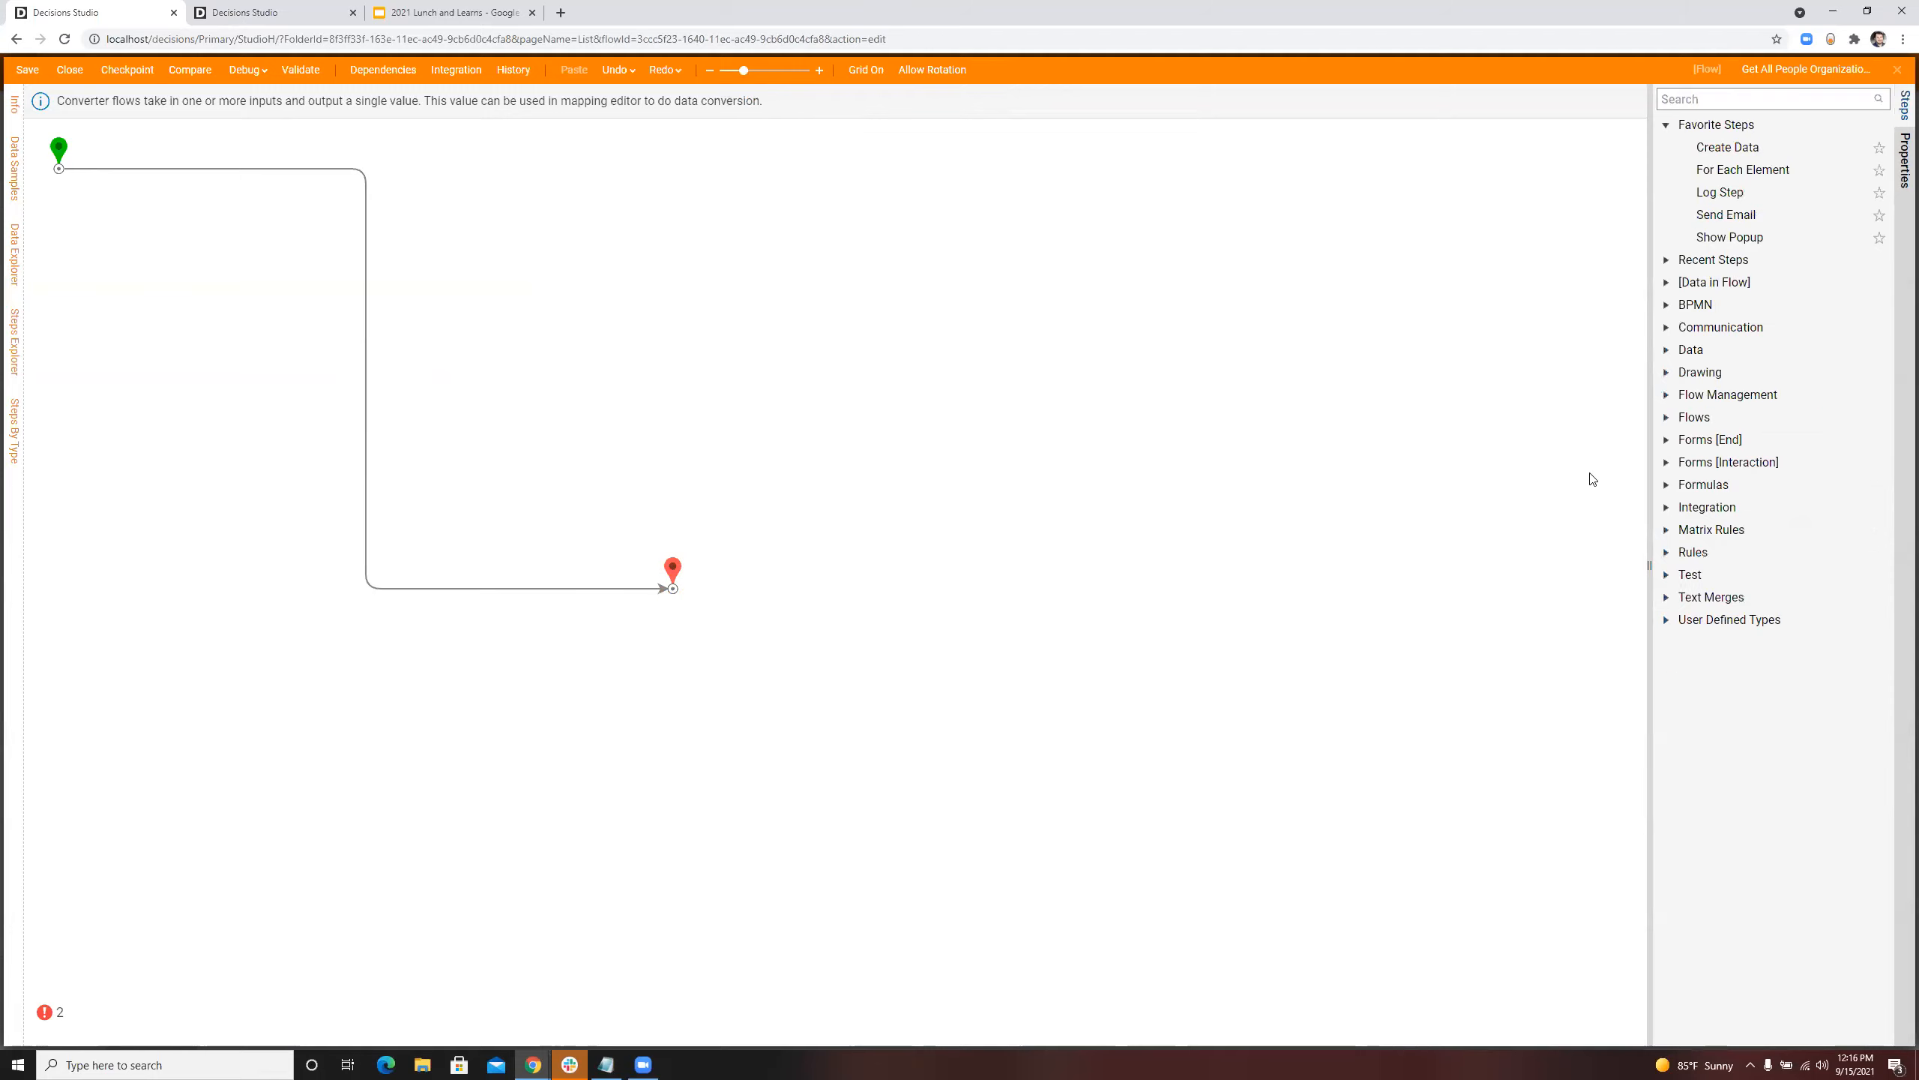
Step: Save the Get All People Organizationally Below Me converter flow and close it to return to the rule
left_click(28, 71)
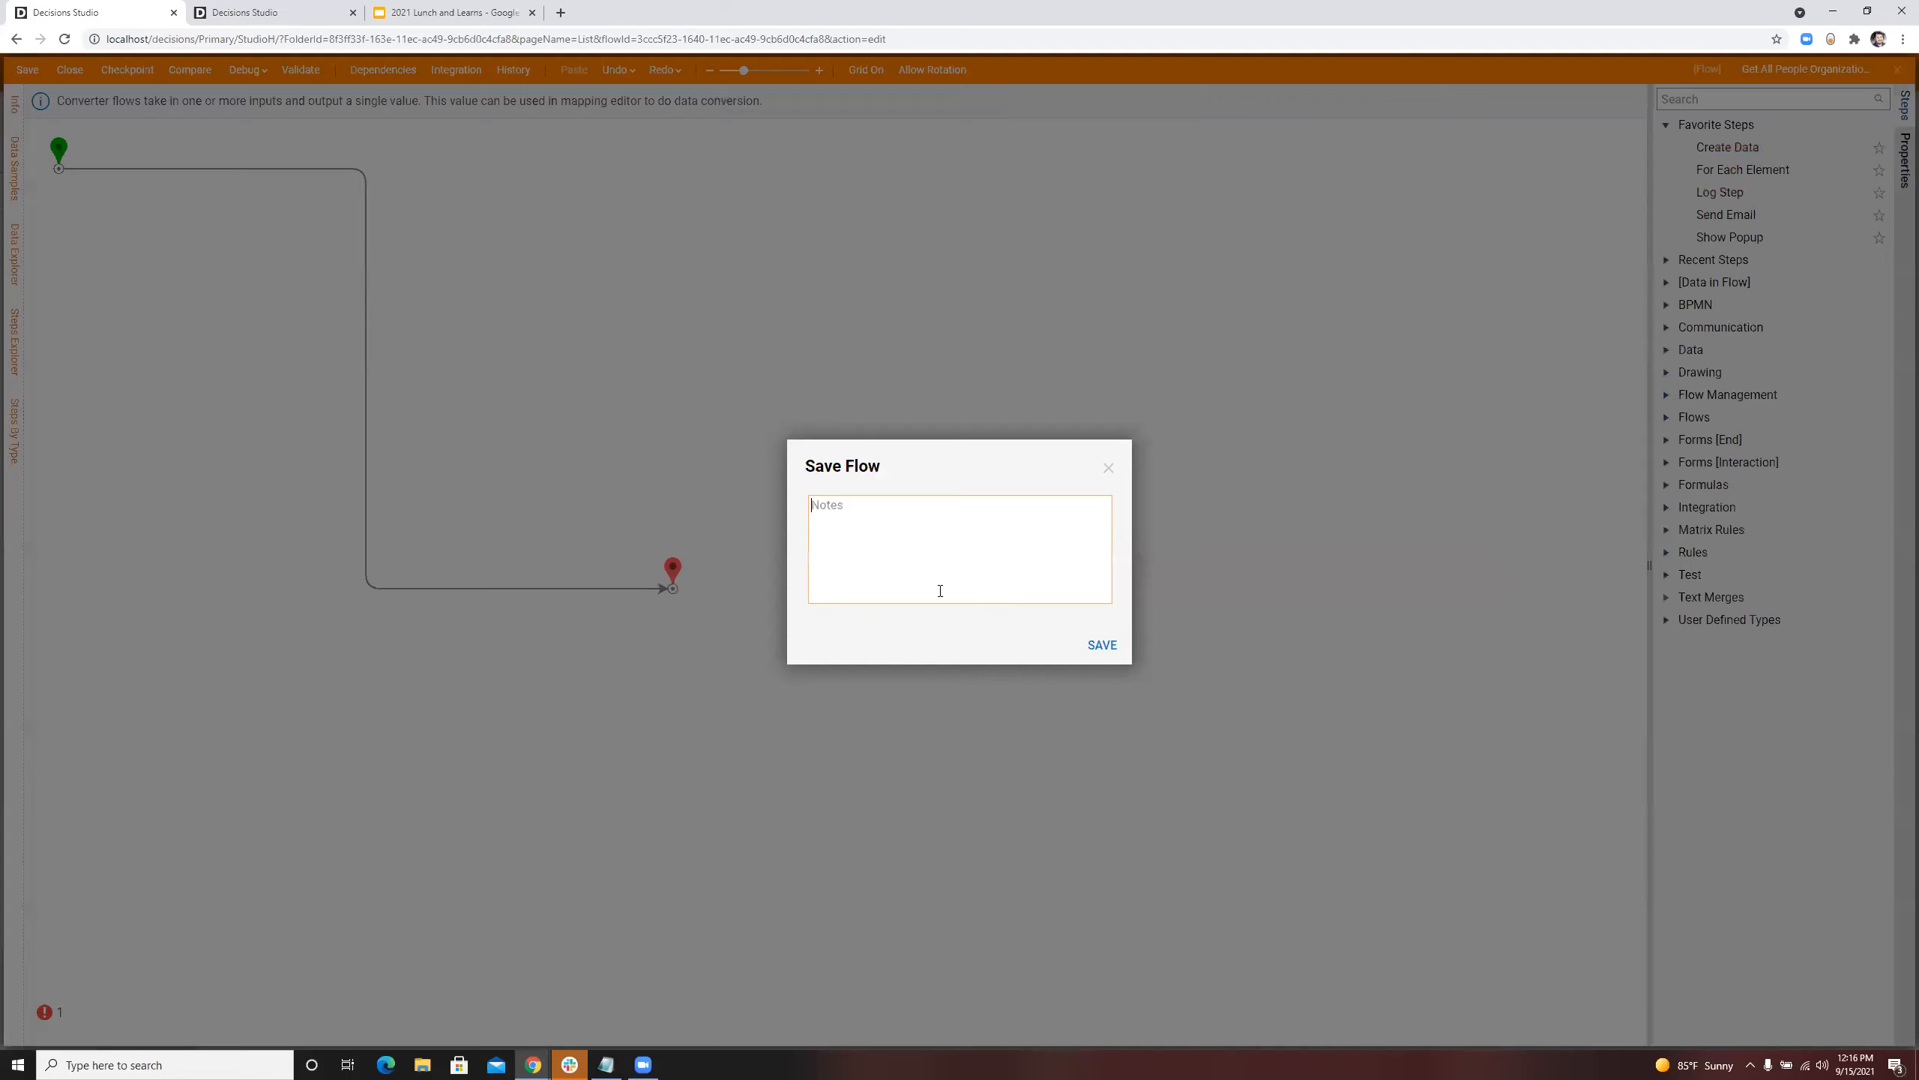
left_click(1080, 645)
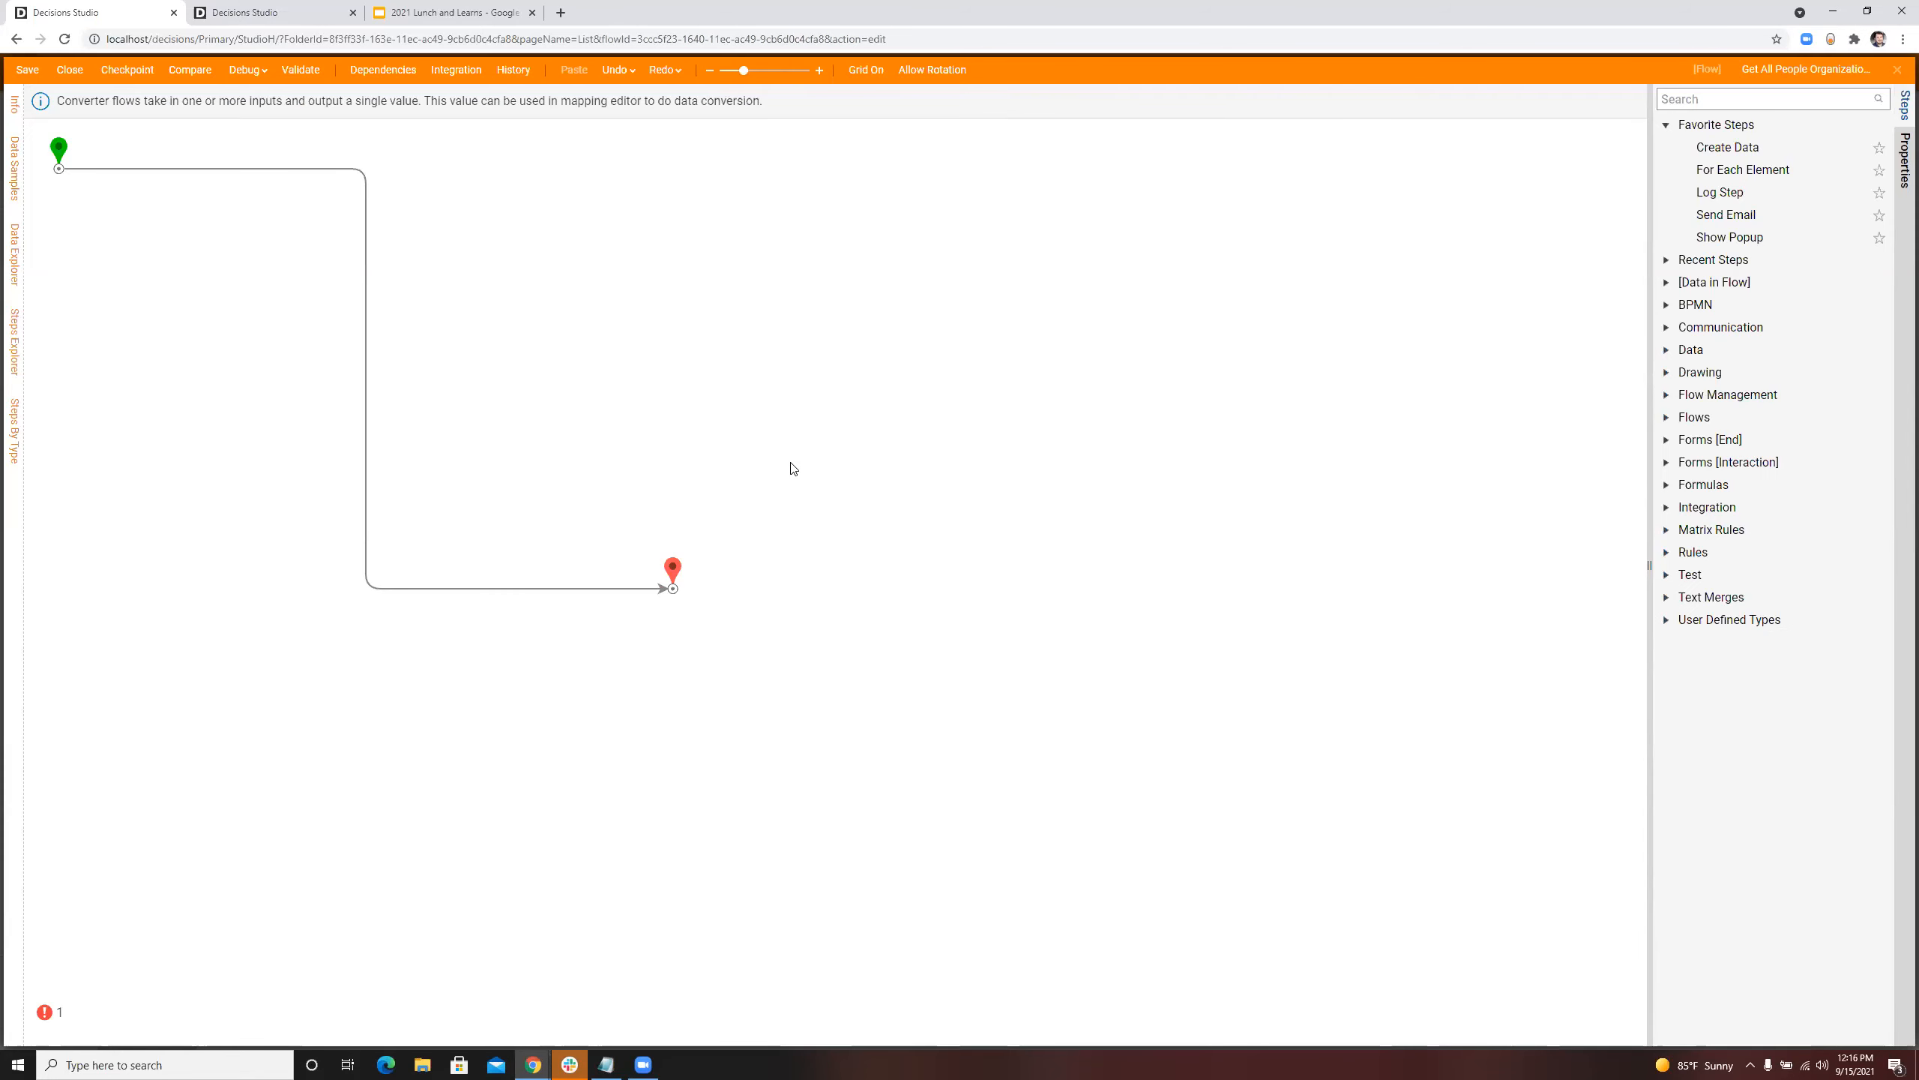
left_click(1897, 72)
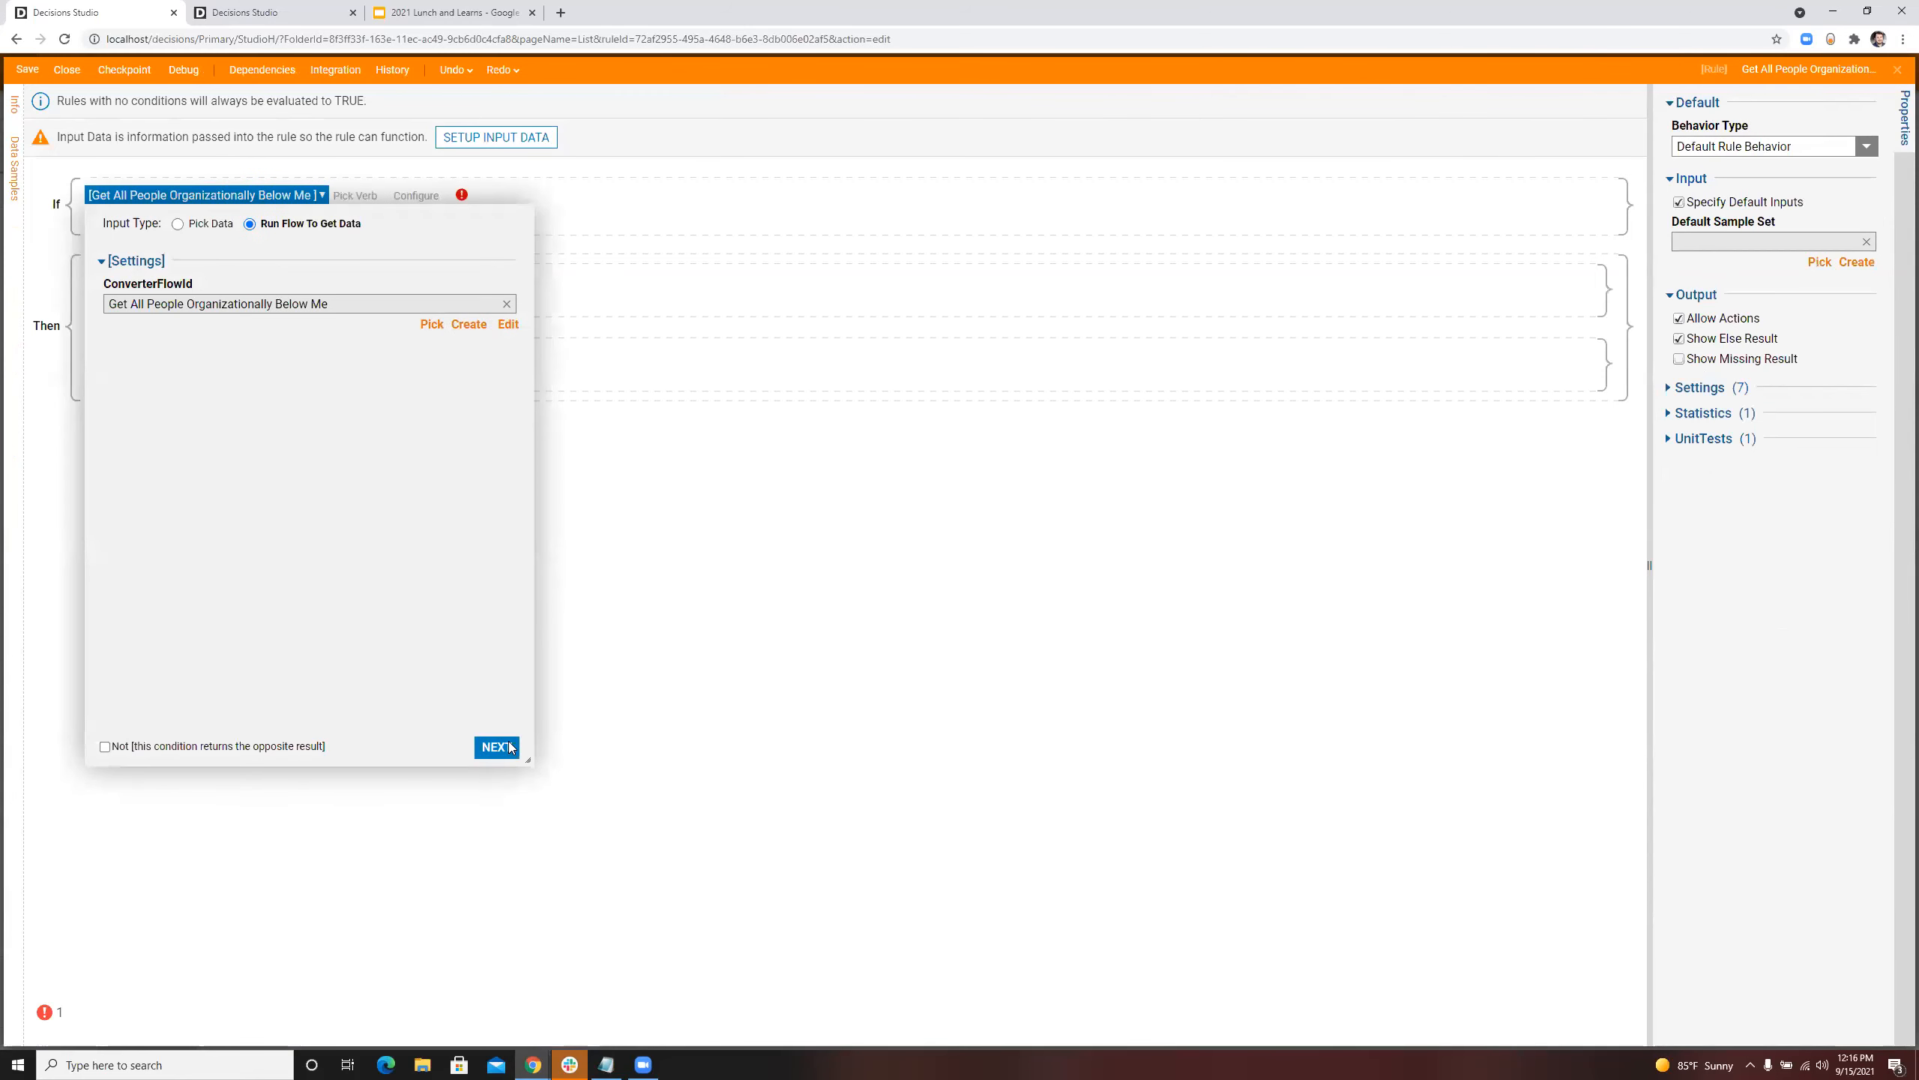
Step: Use List Contains as the rule condition's verb and set its comparison value to Select From Flow
left_click(510, 747)
left_click(414, 433)
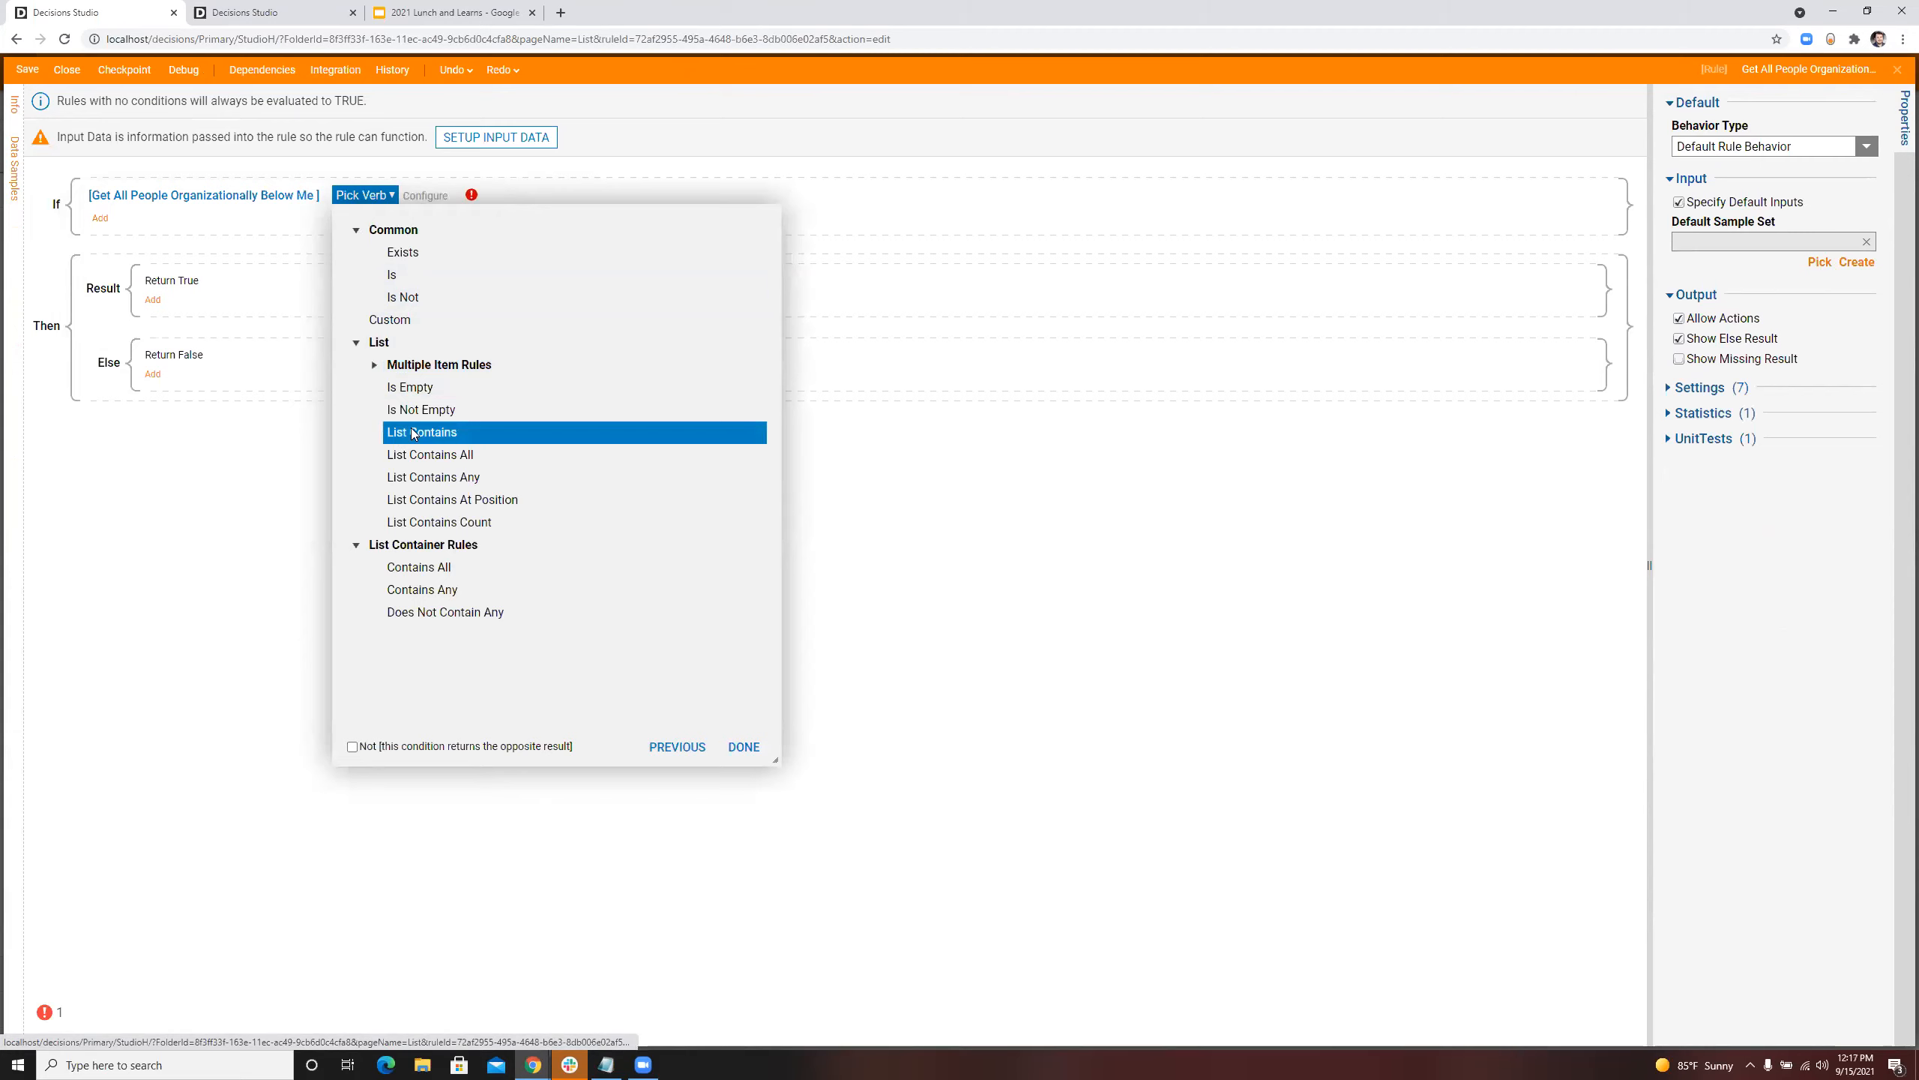
left_click(742, 707)
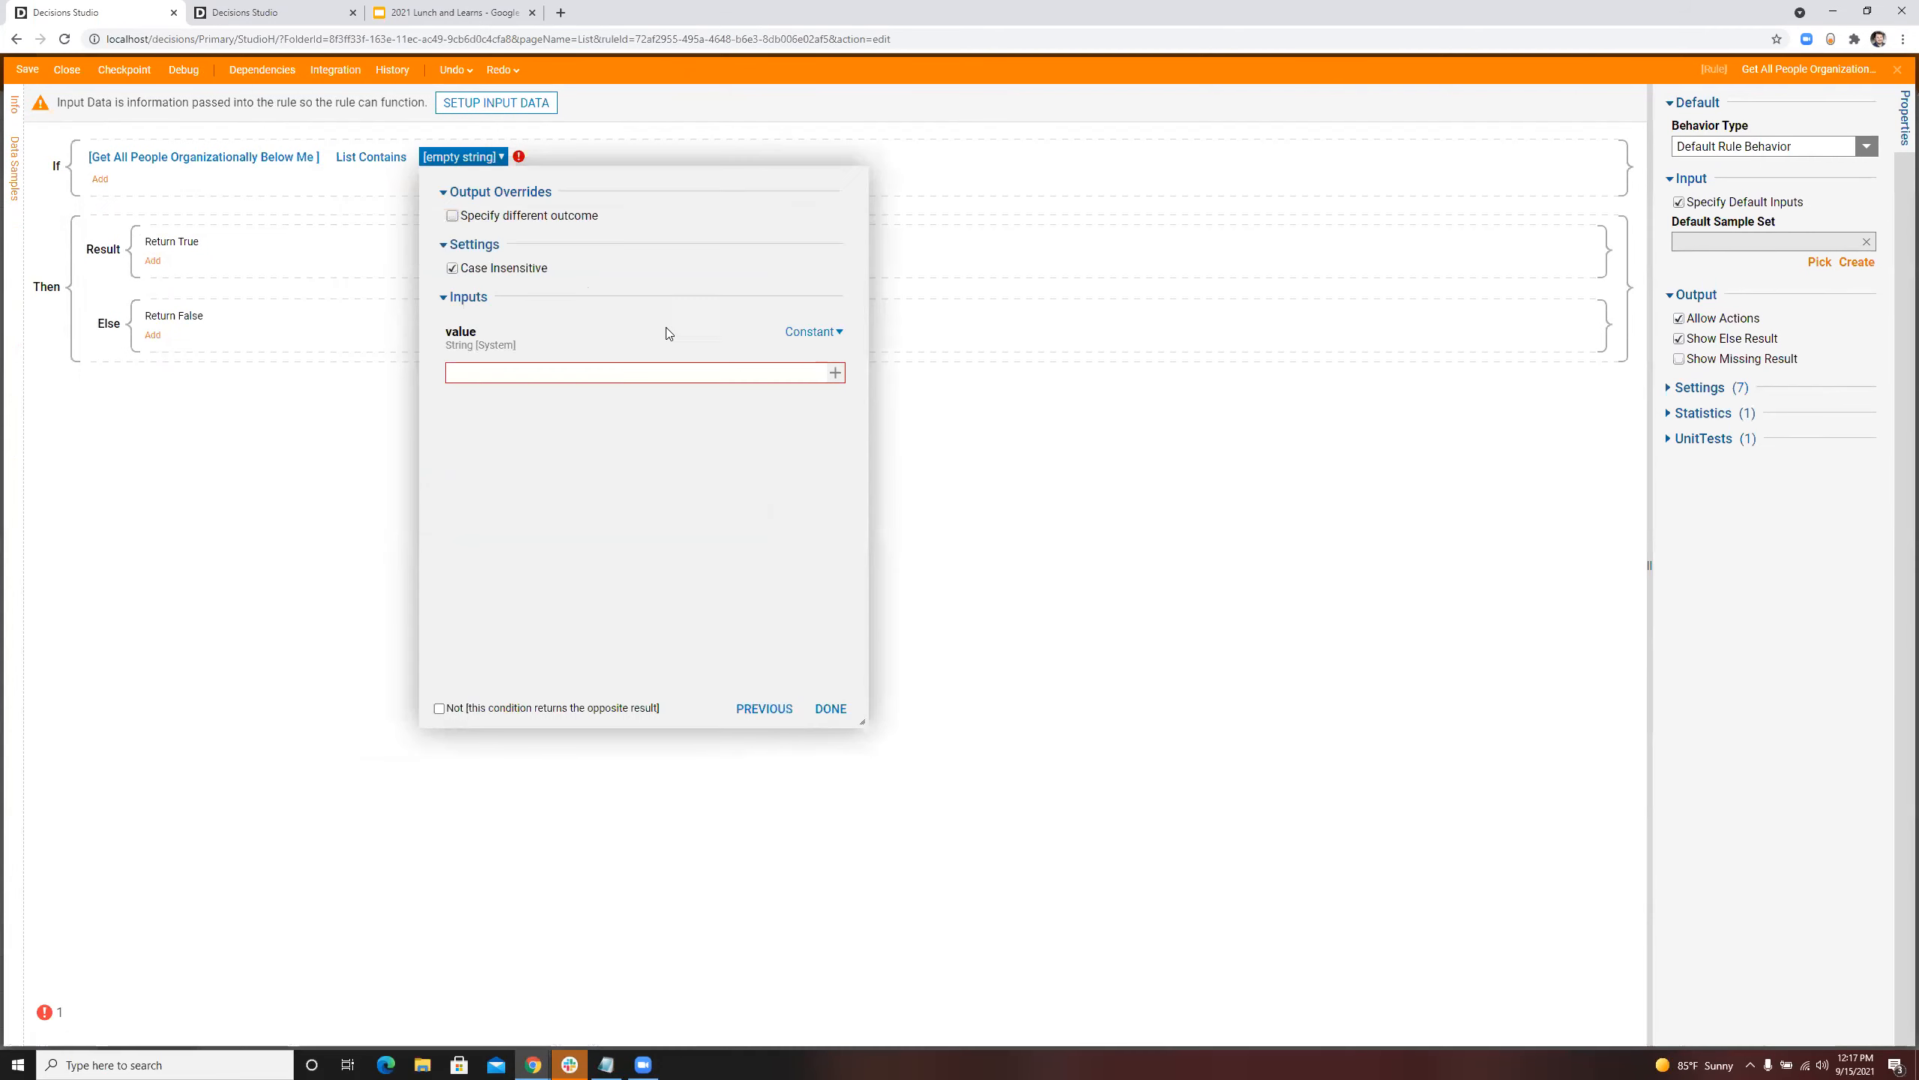
left_click(823, 334)
left_click(906, 290)
left_click(1311, 244)
Step: Define a String input named CreatedBy in the rule's input data
left_click(471, 102)
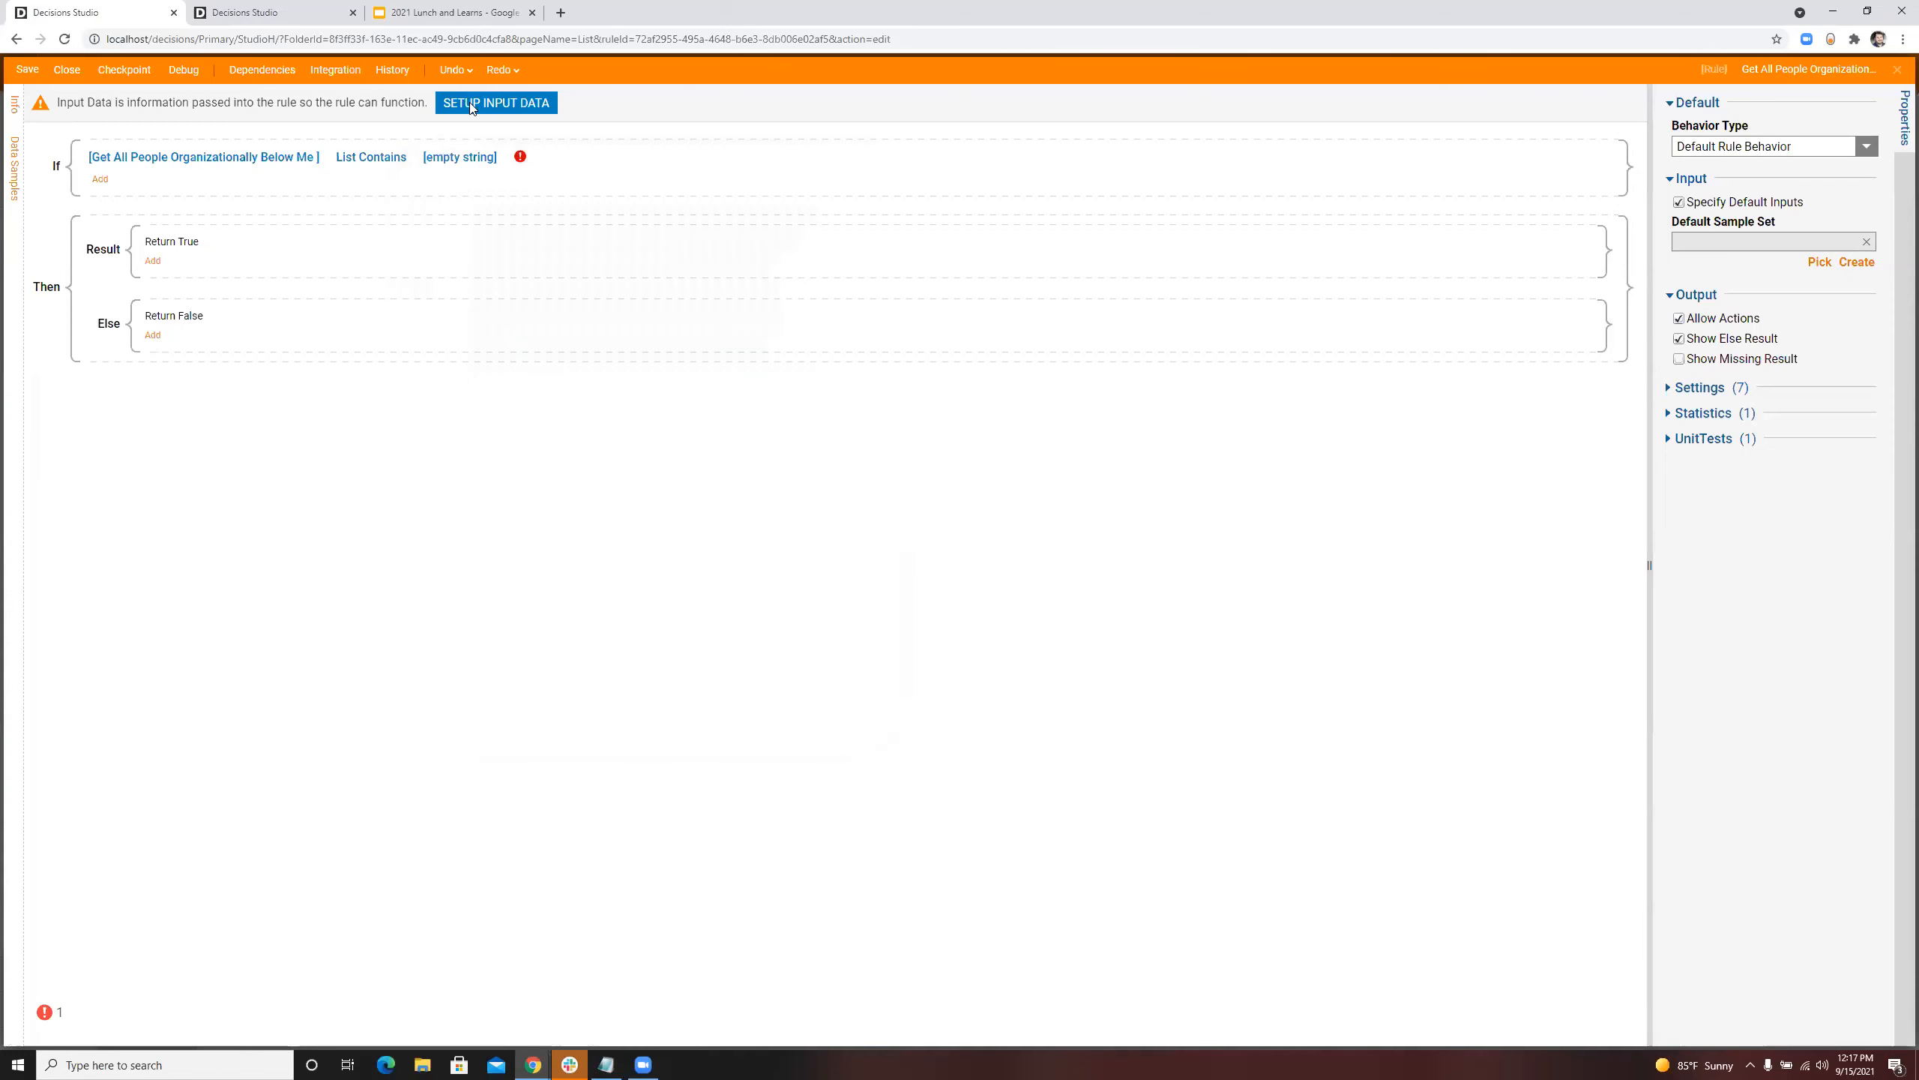
left_click(602, 280)
type("CreatedBy")
left_click(929, 426)
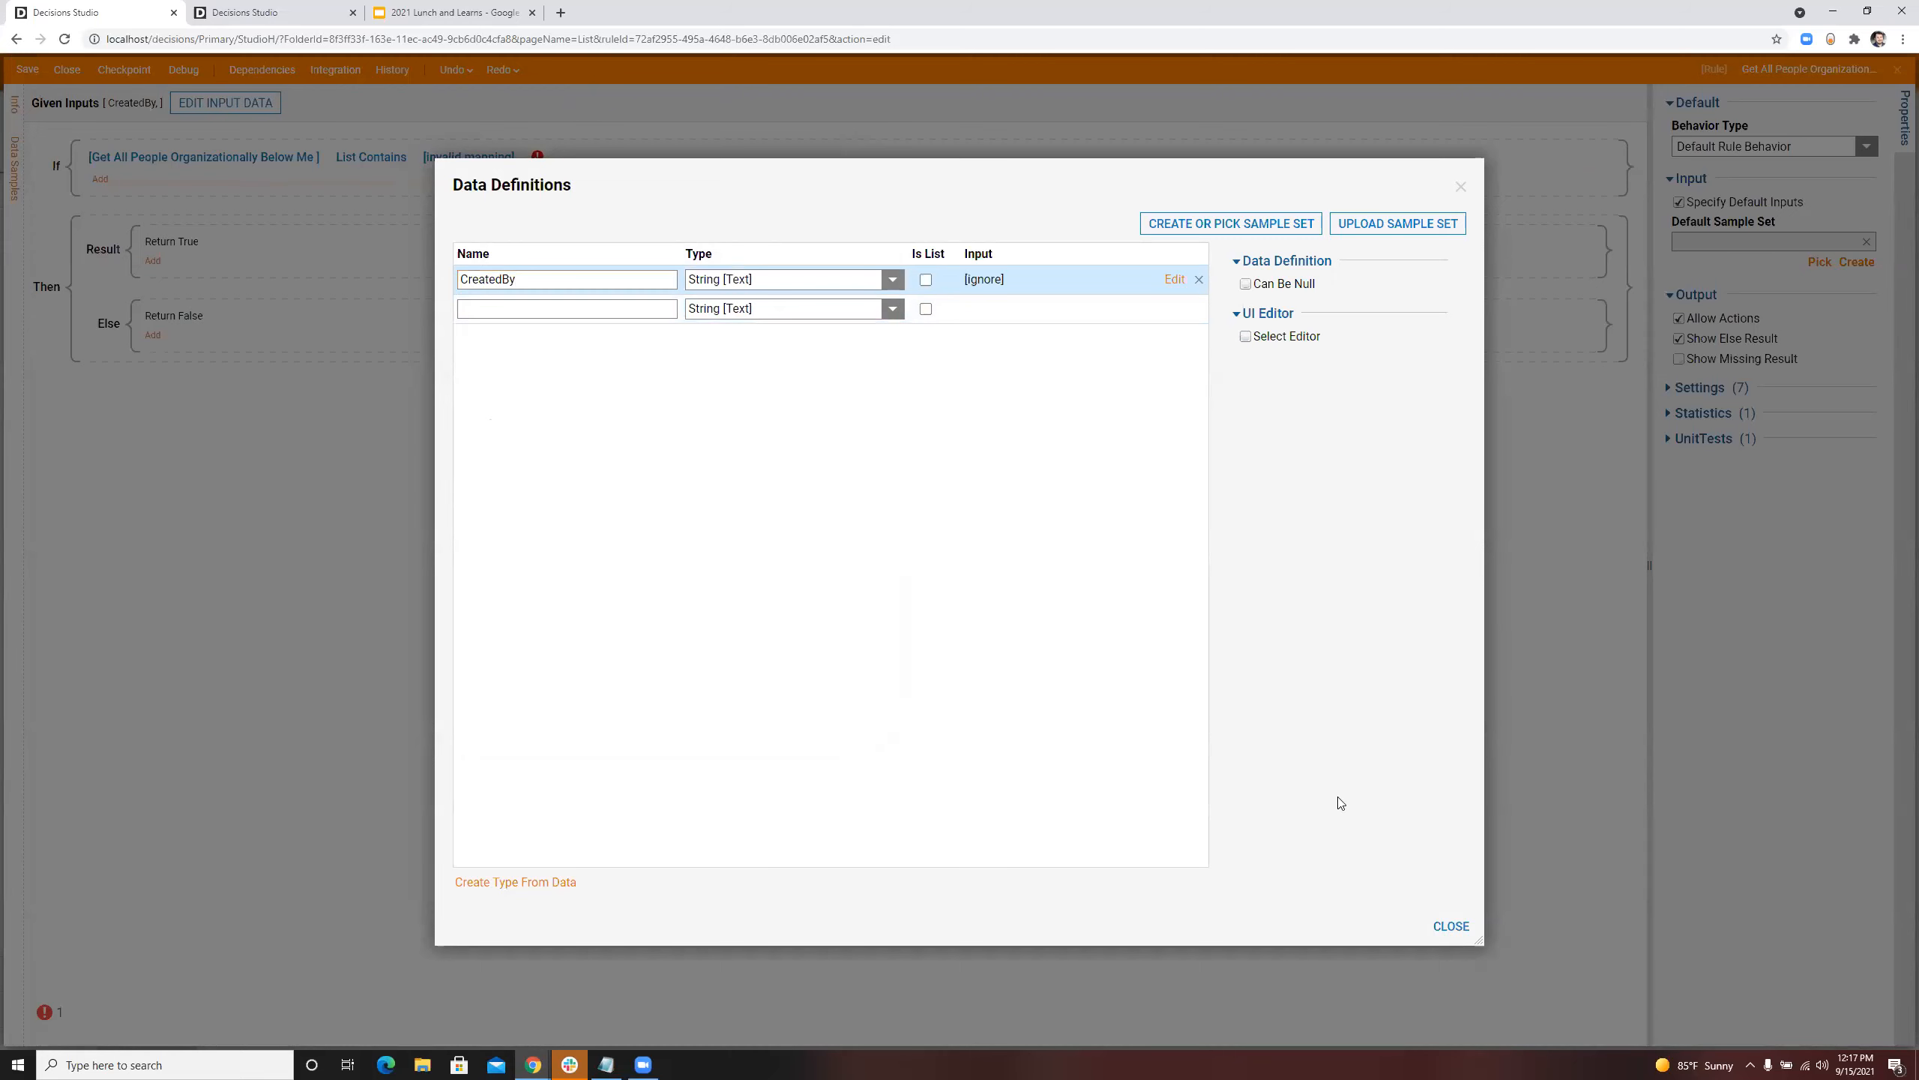
left_click(1451, 925)
Step: Map the List Contains value to the CreatedBy input and finish the condition
left_click(480, 159)
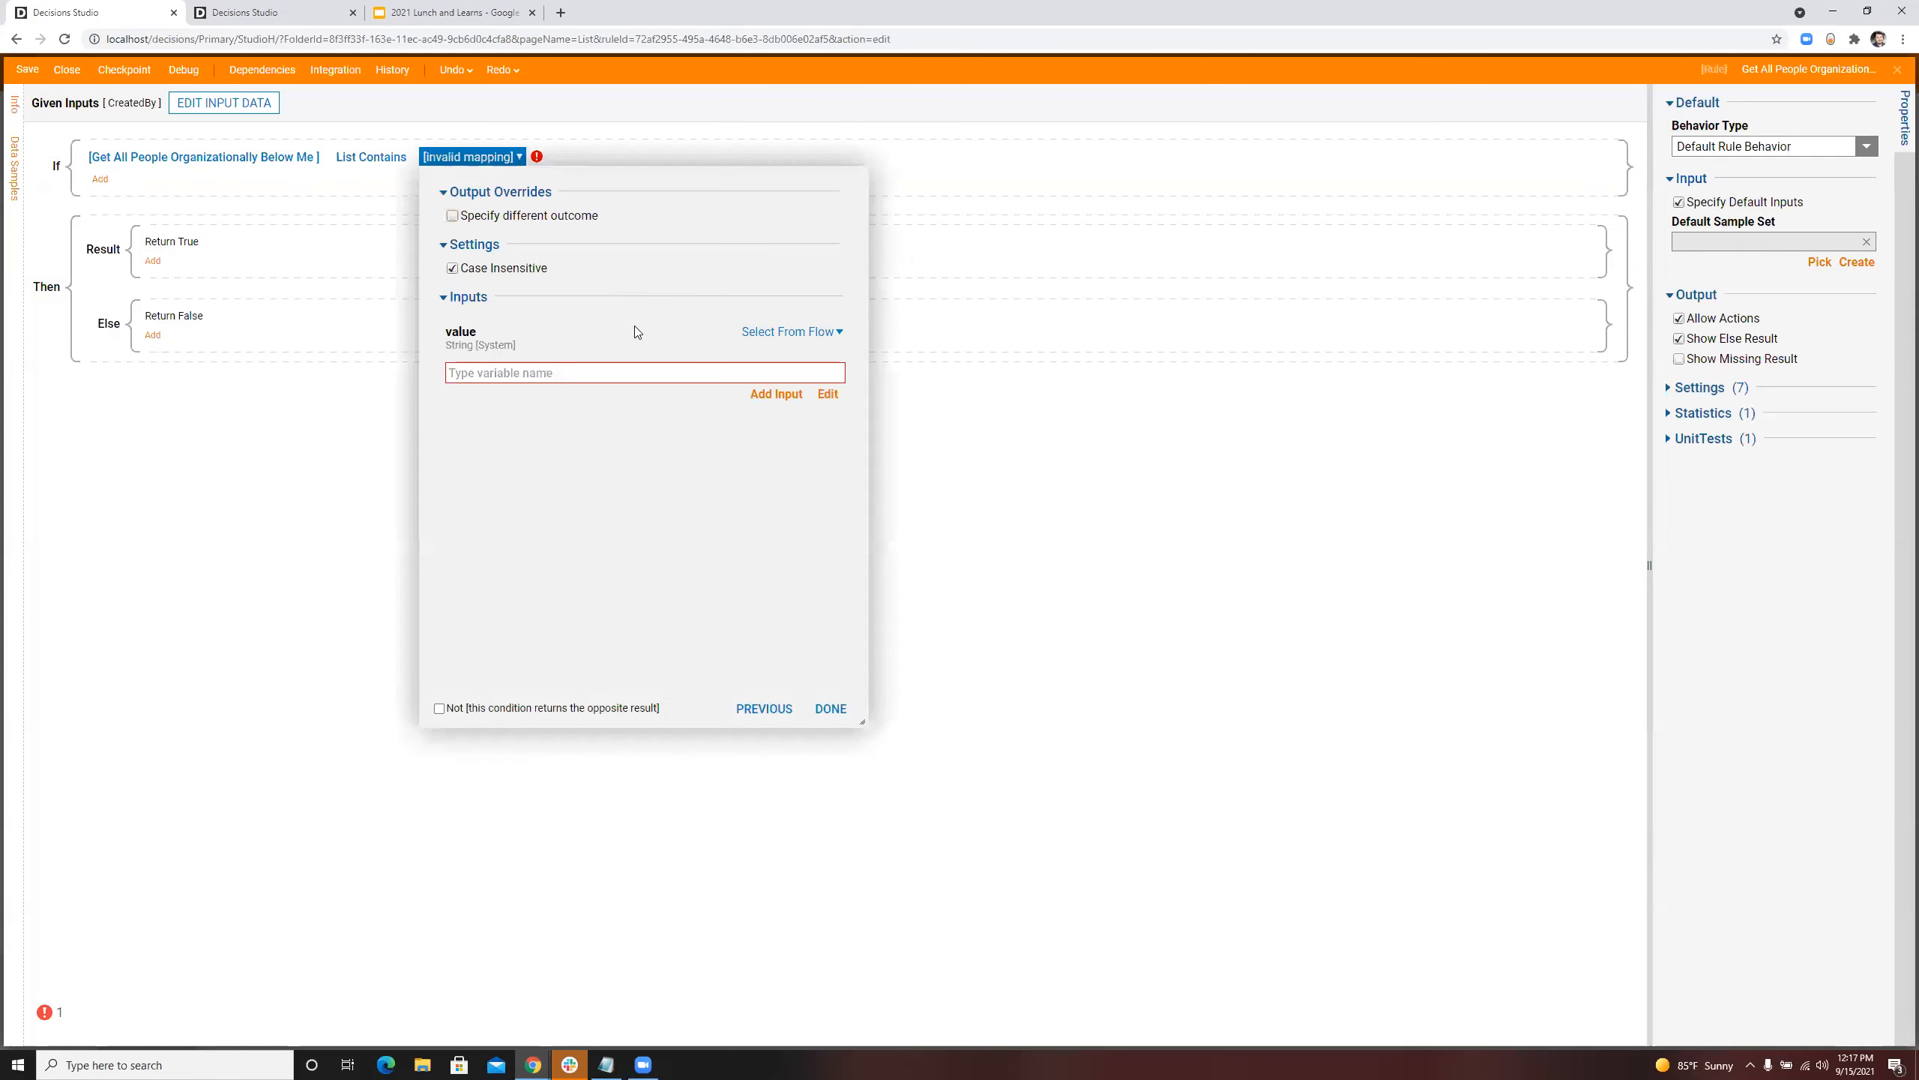
left_click(829, 394)
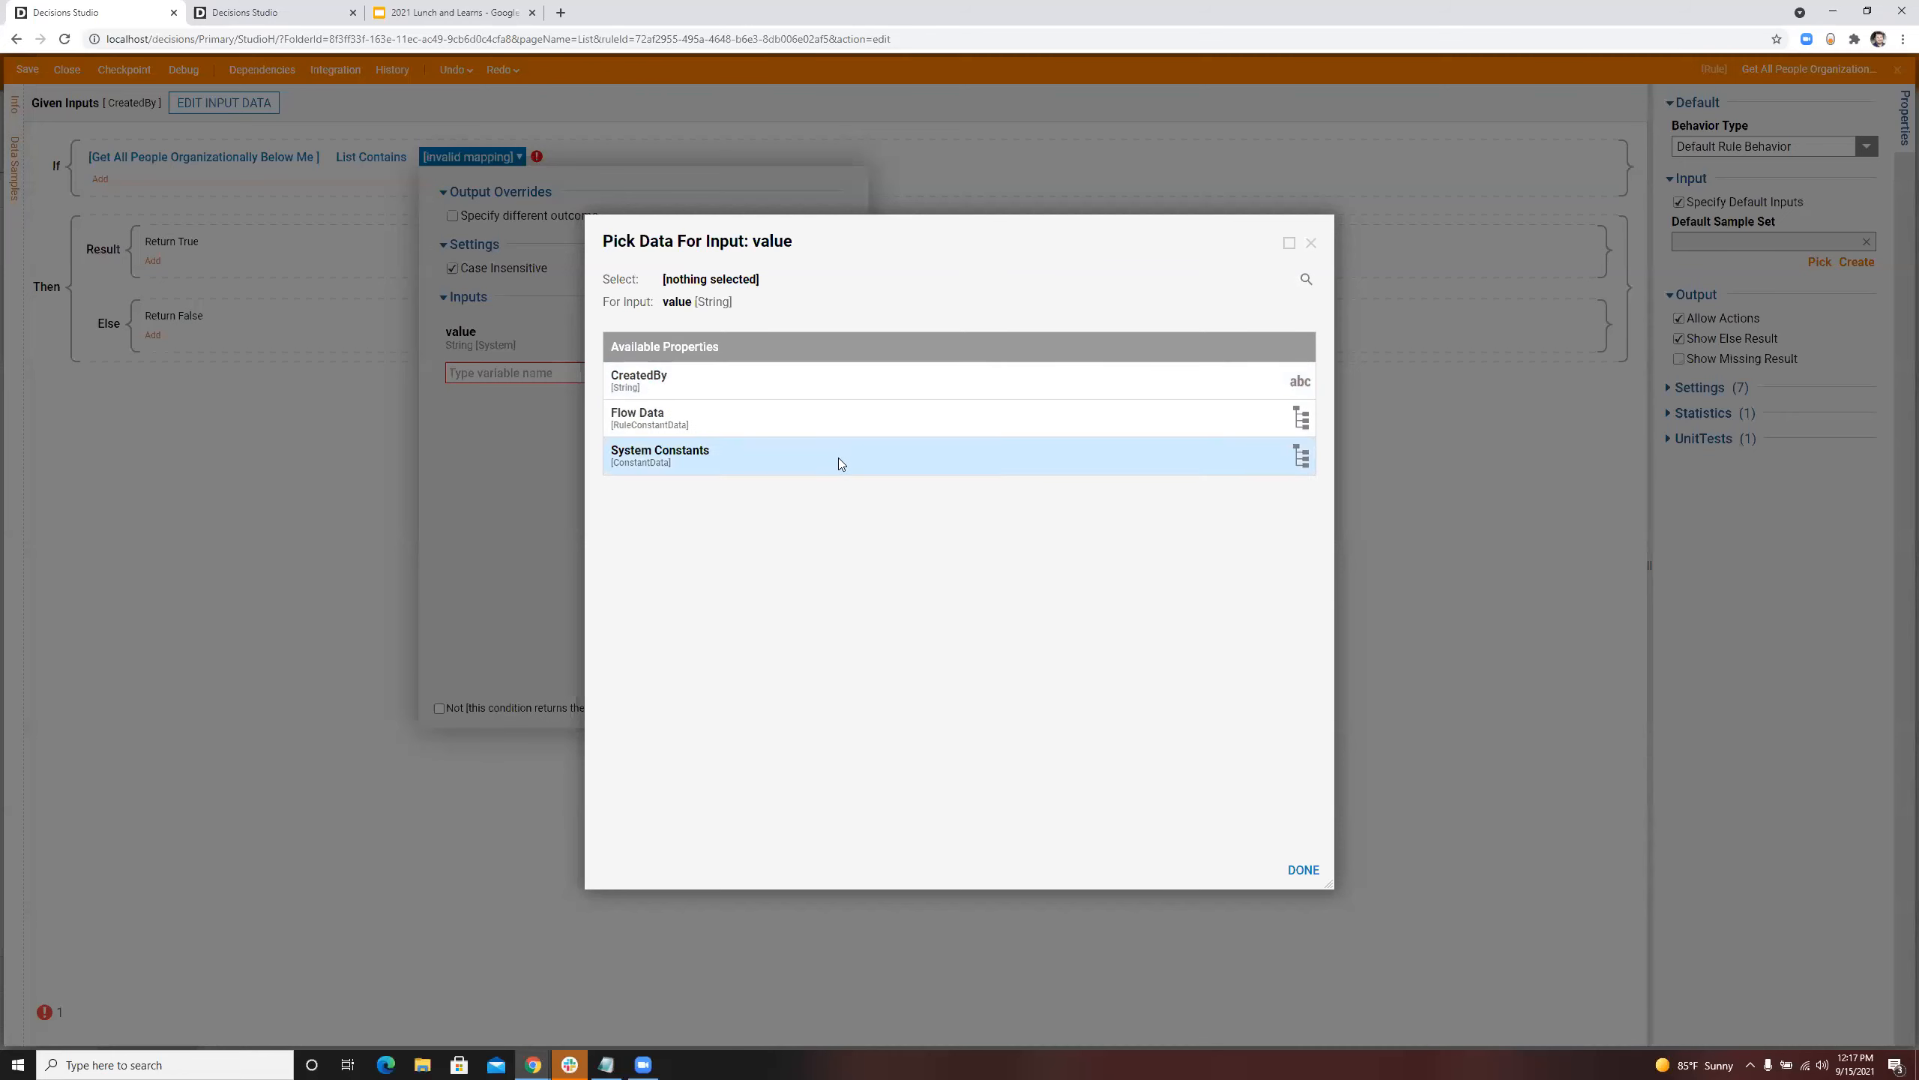
left_click(771, 387)
left_click(1300, 876)
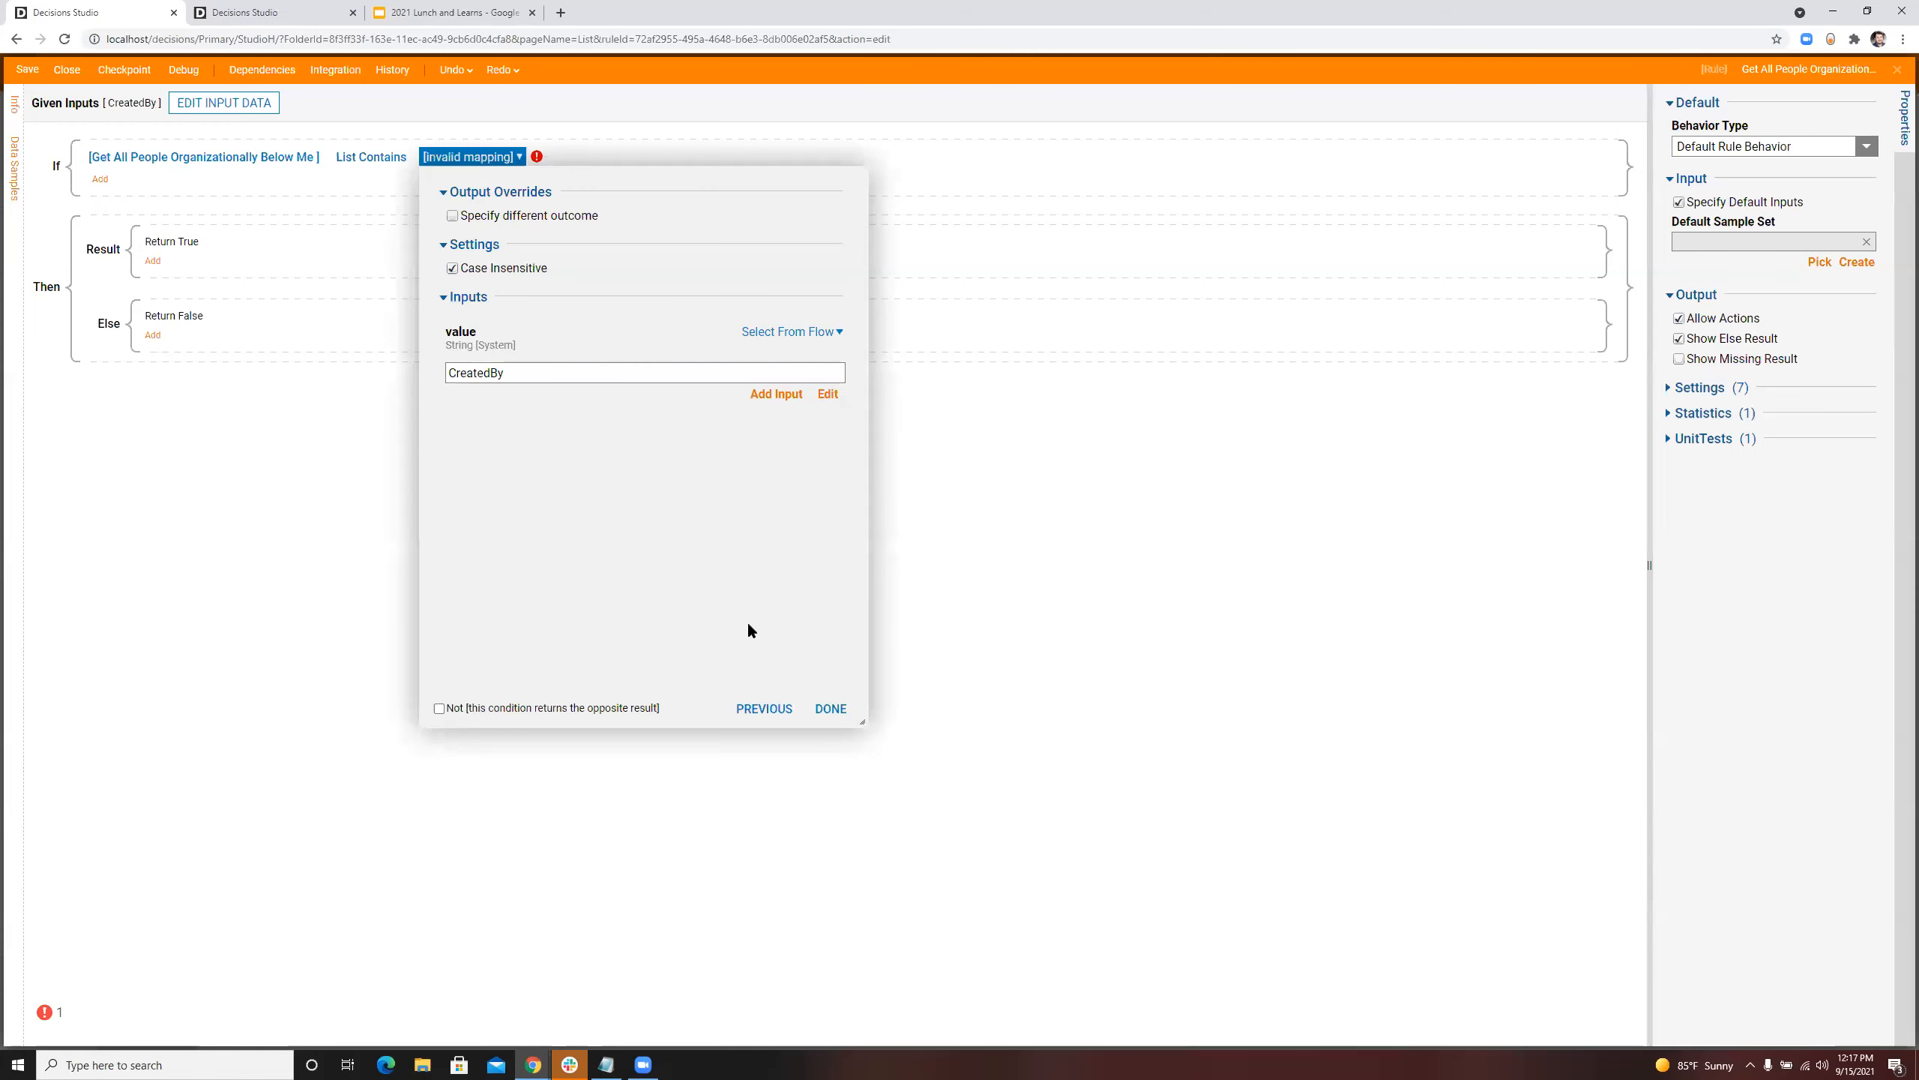
left_click(831, 708)
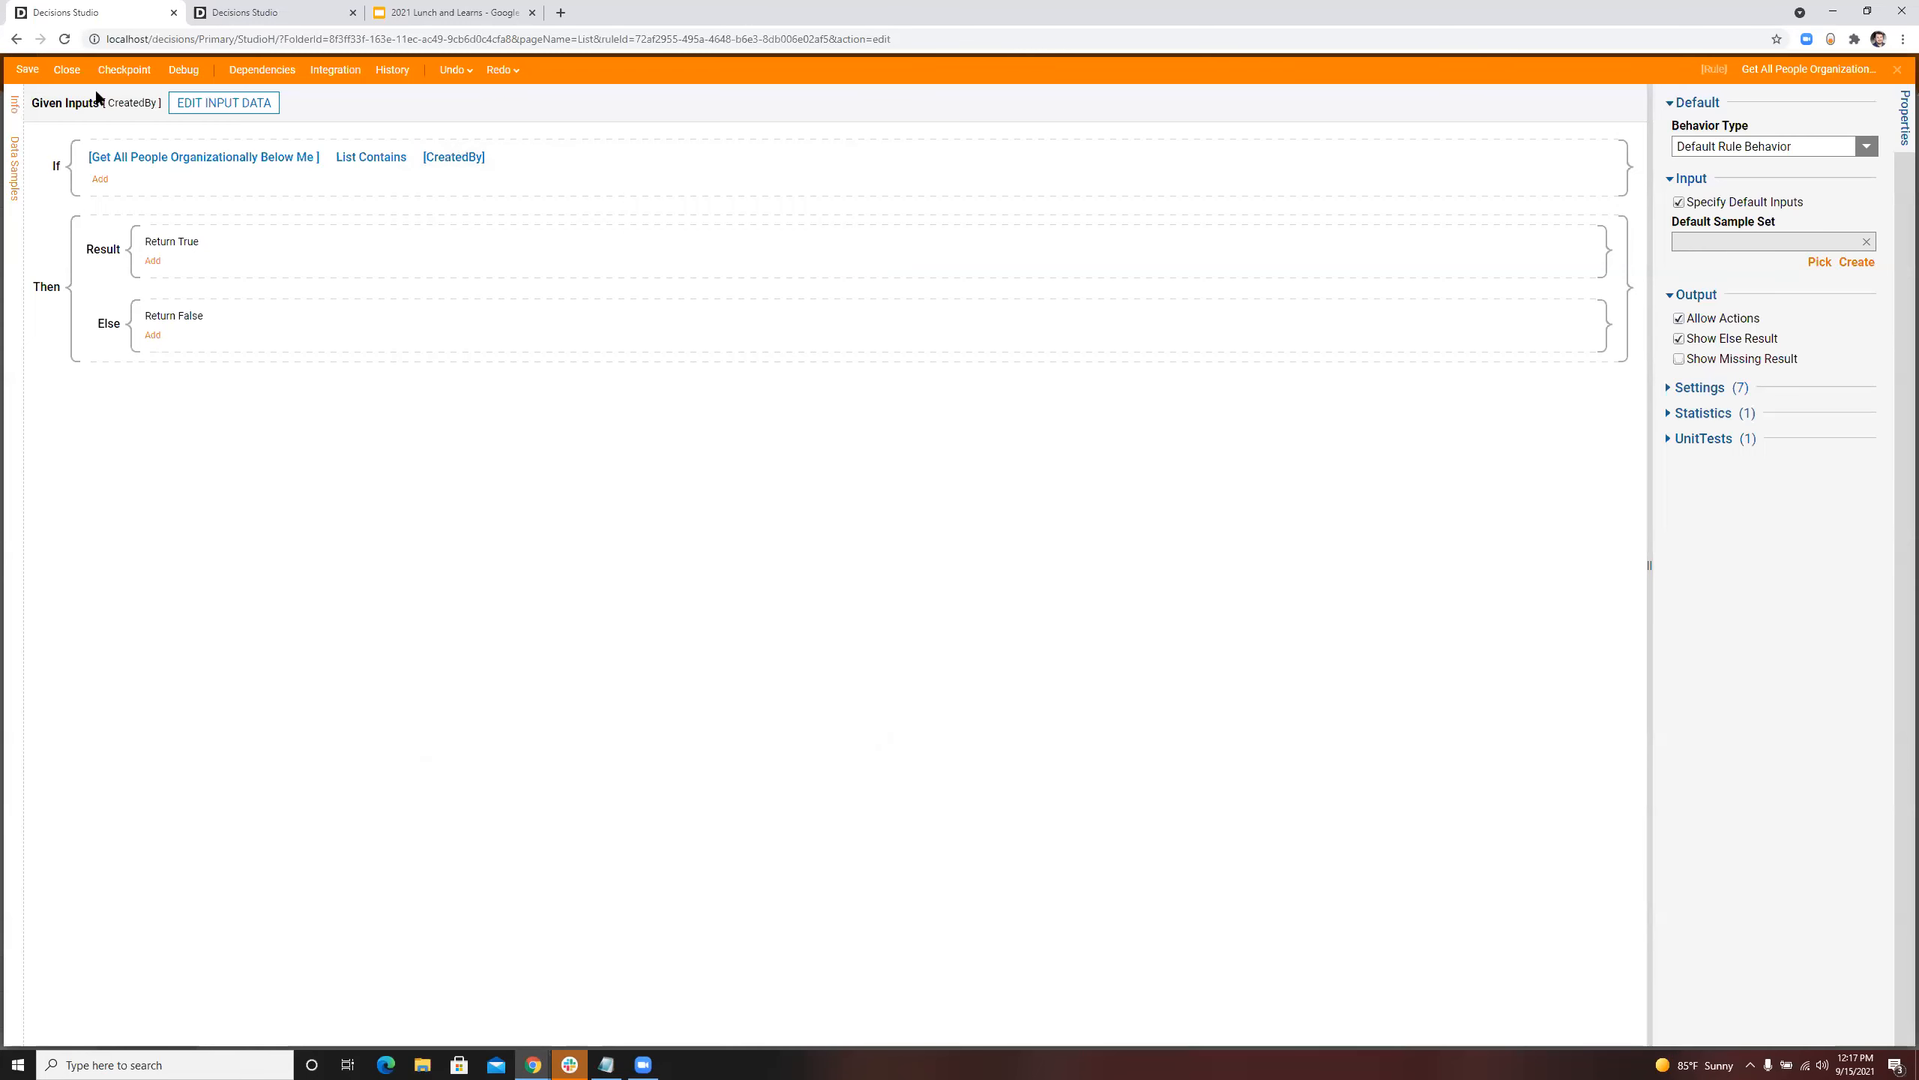
Step: Save and close the rule, and apply it to the report's Rule Filter
left_click(27, 69)
left_click(1101, 642)
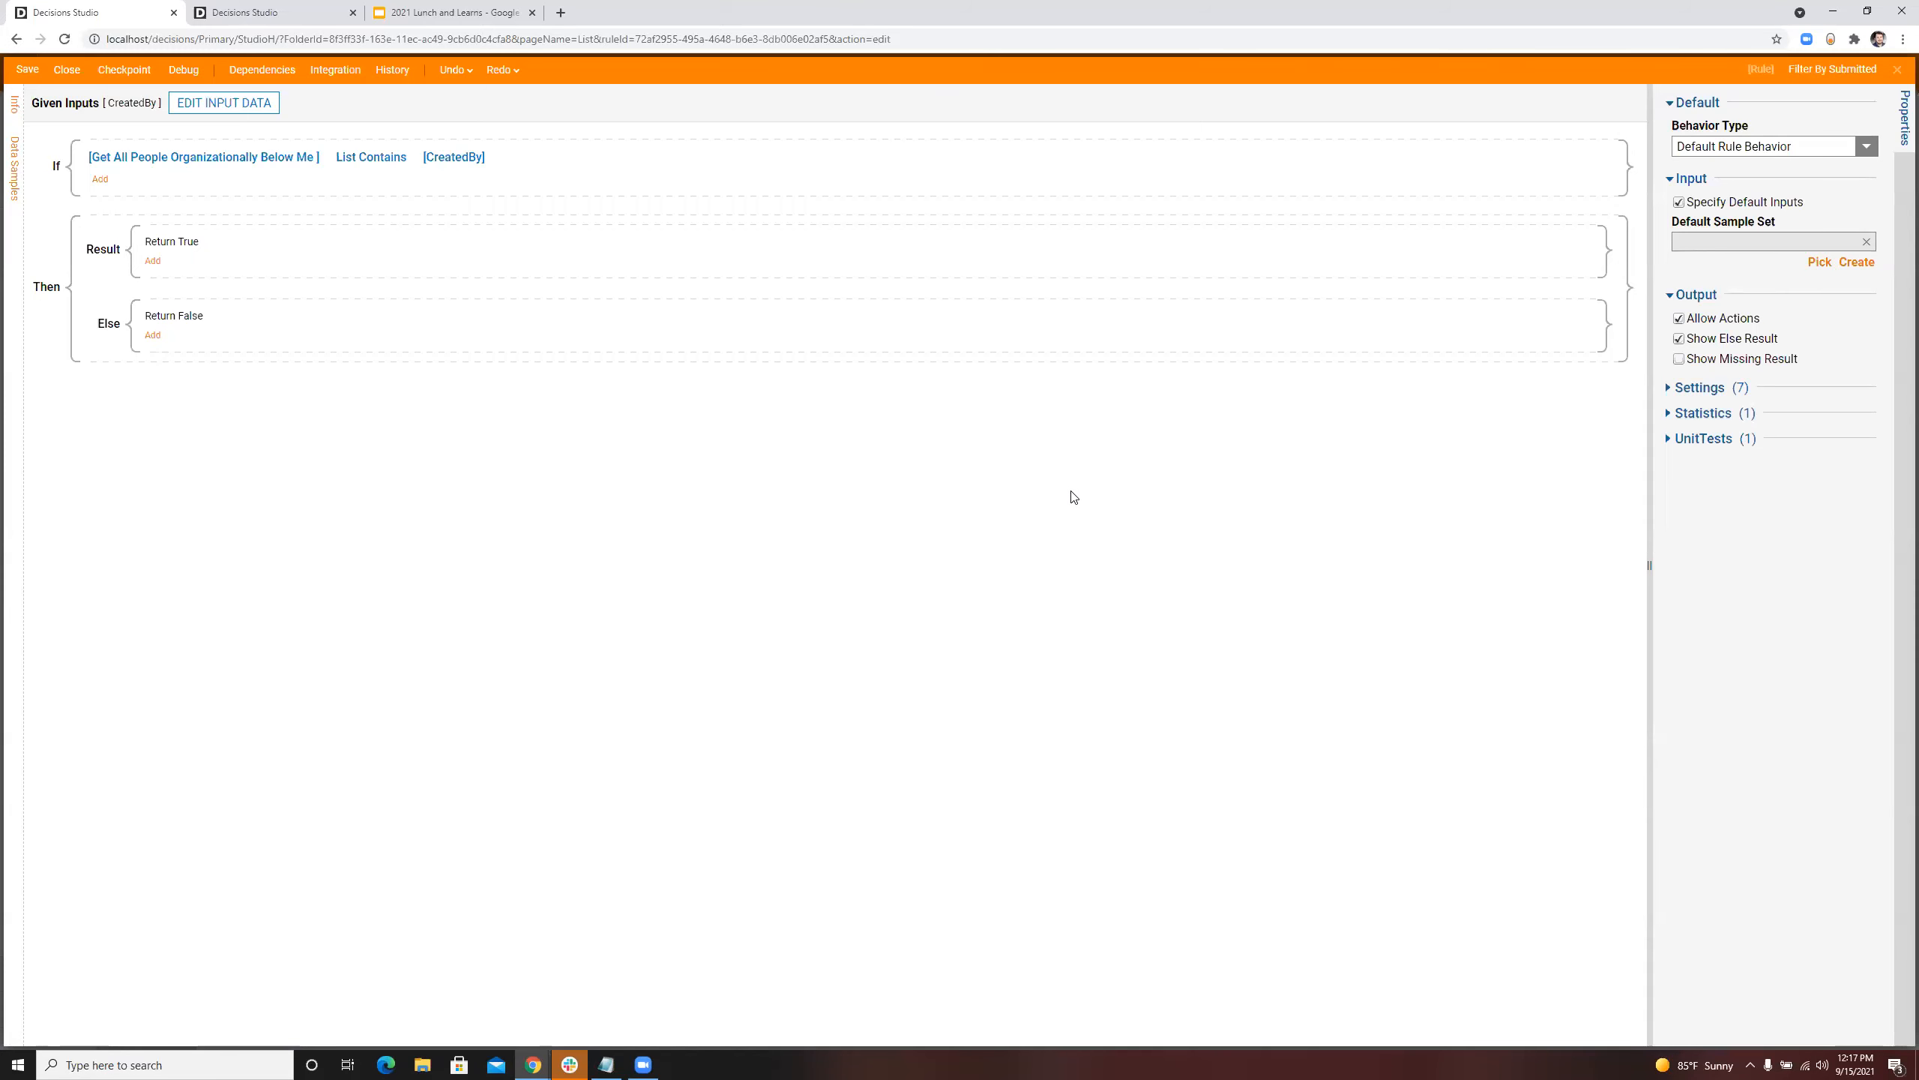
left_click(68, 69)
left_click(1161, 690)
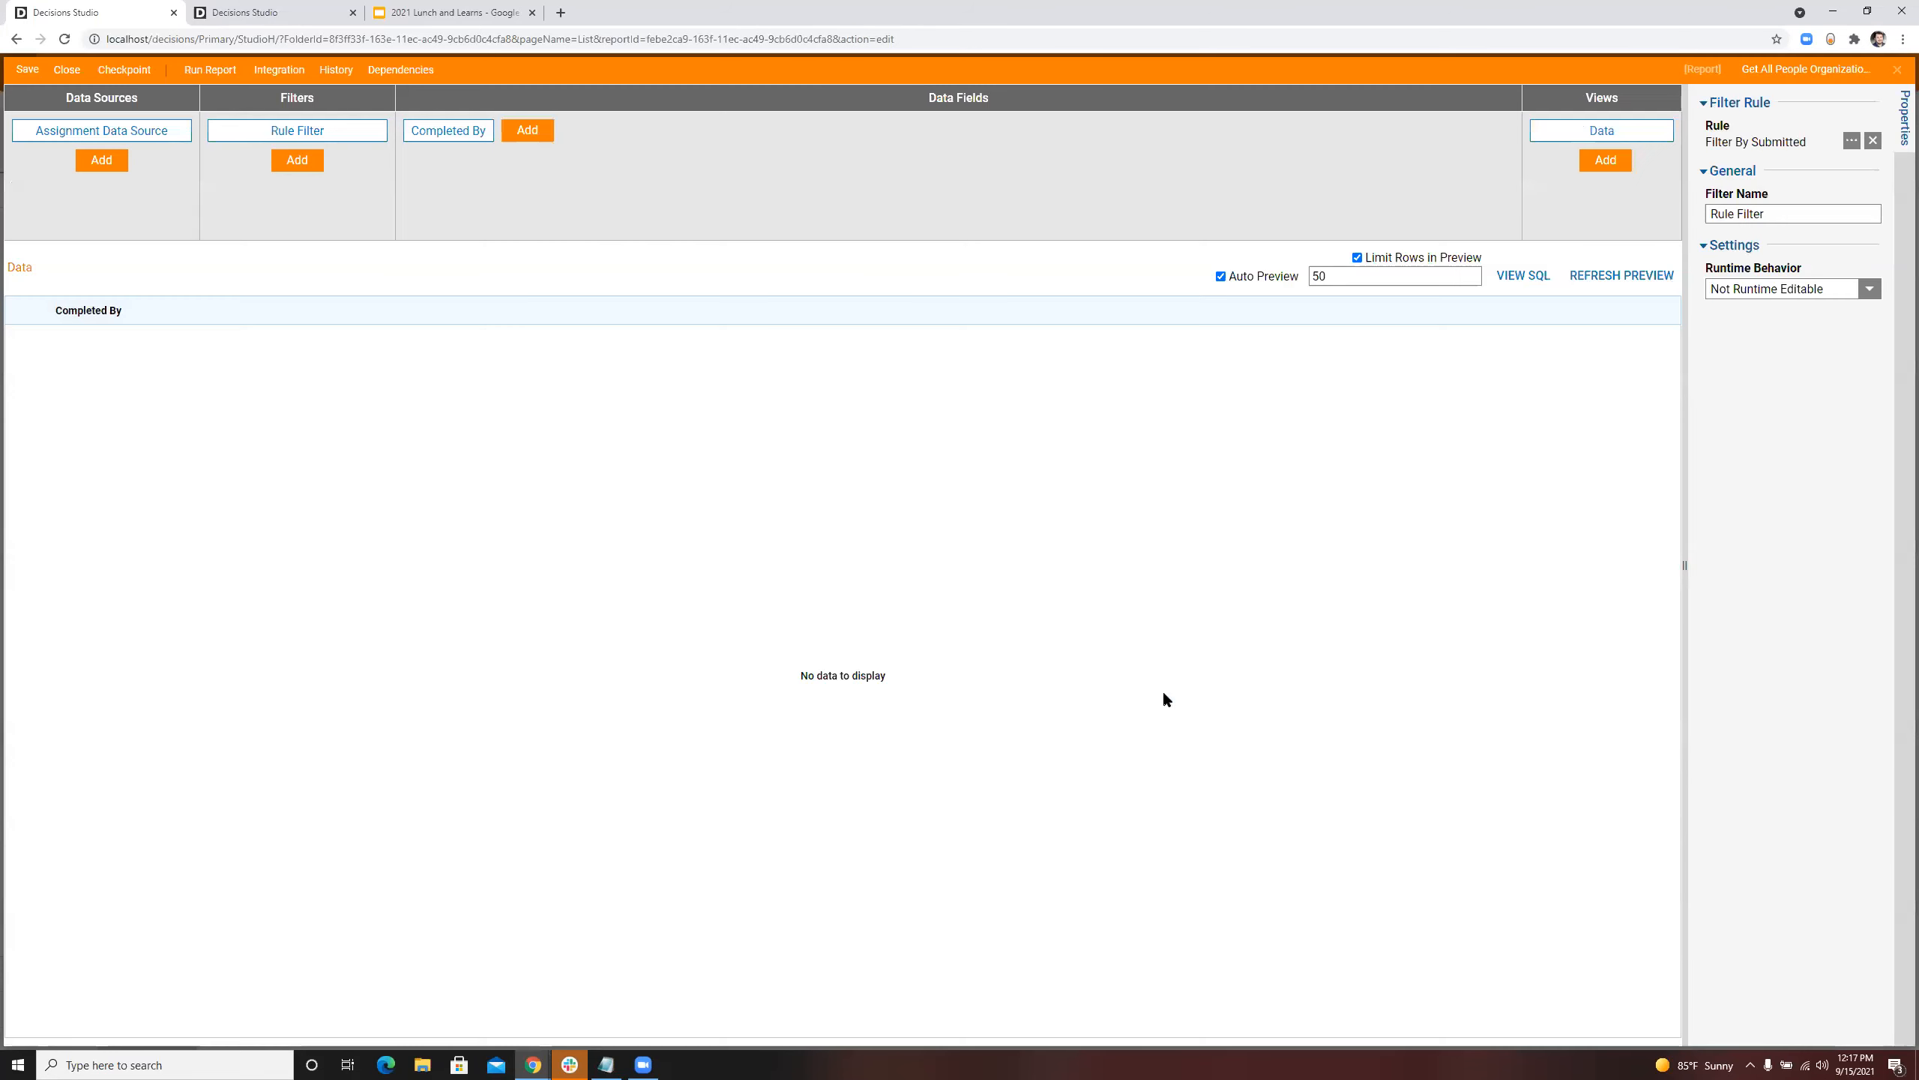
Step: Update the Rule Filter's rule inputs and map CreatedBy to a report field
left_click(1850, 141)
left_click(1141, 643)
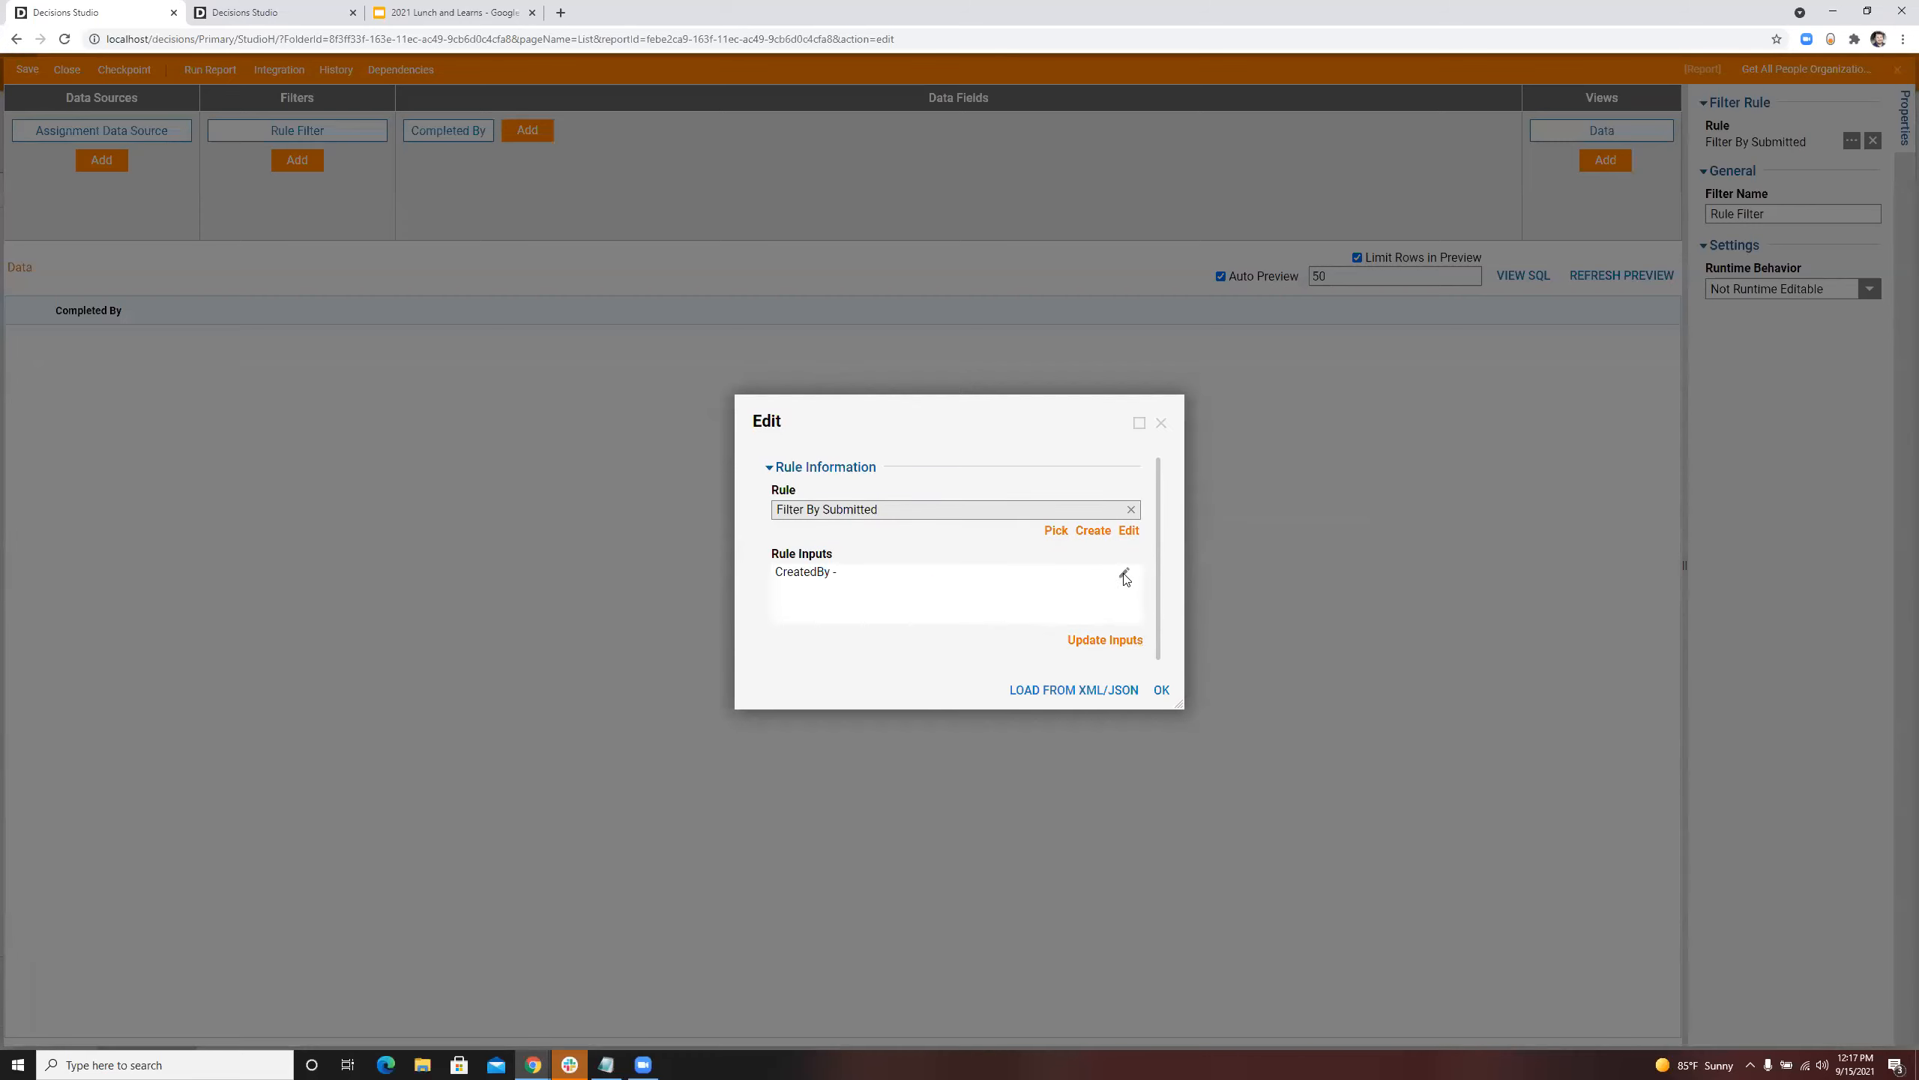
left_click(1124, 578)
left_click(1176, 443)
left_click(831, 463)
left_click(1191, 799)
left_click(1157, 686)
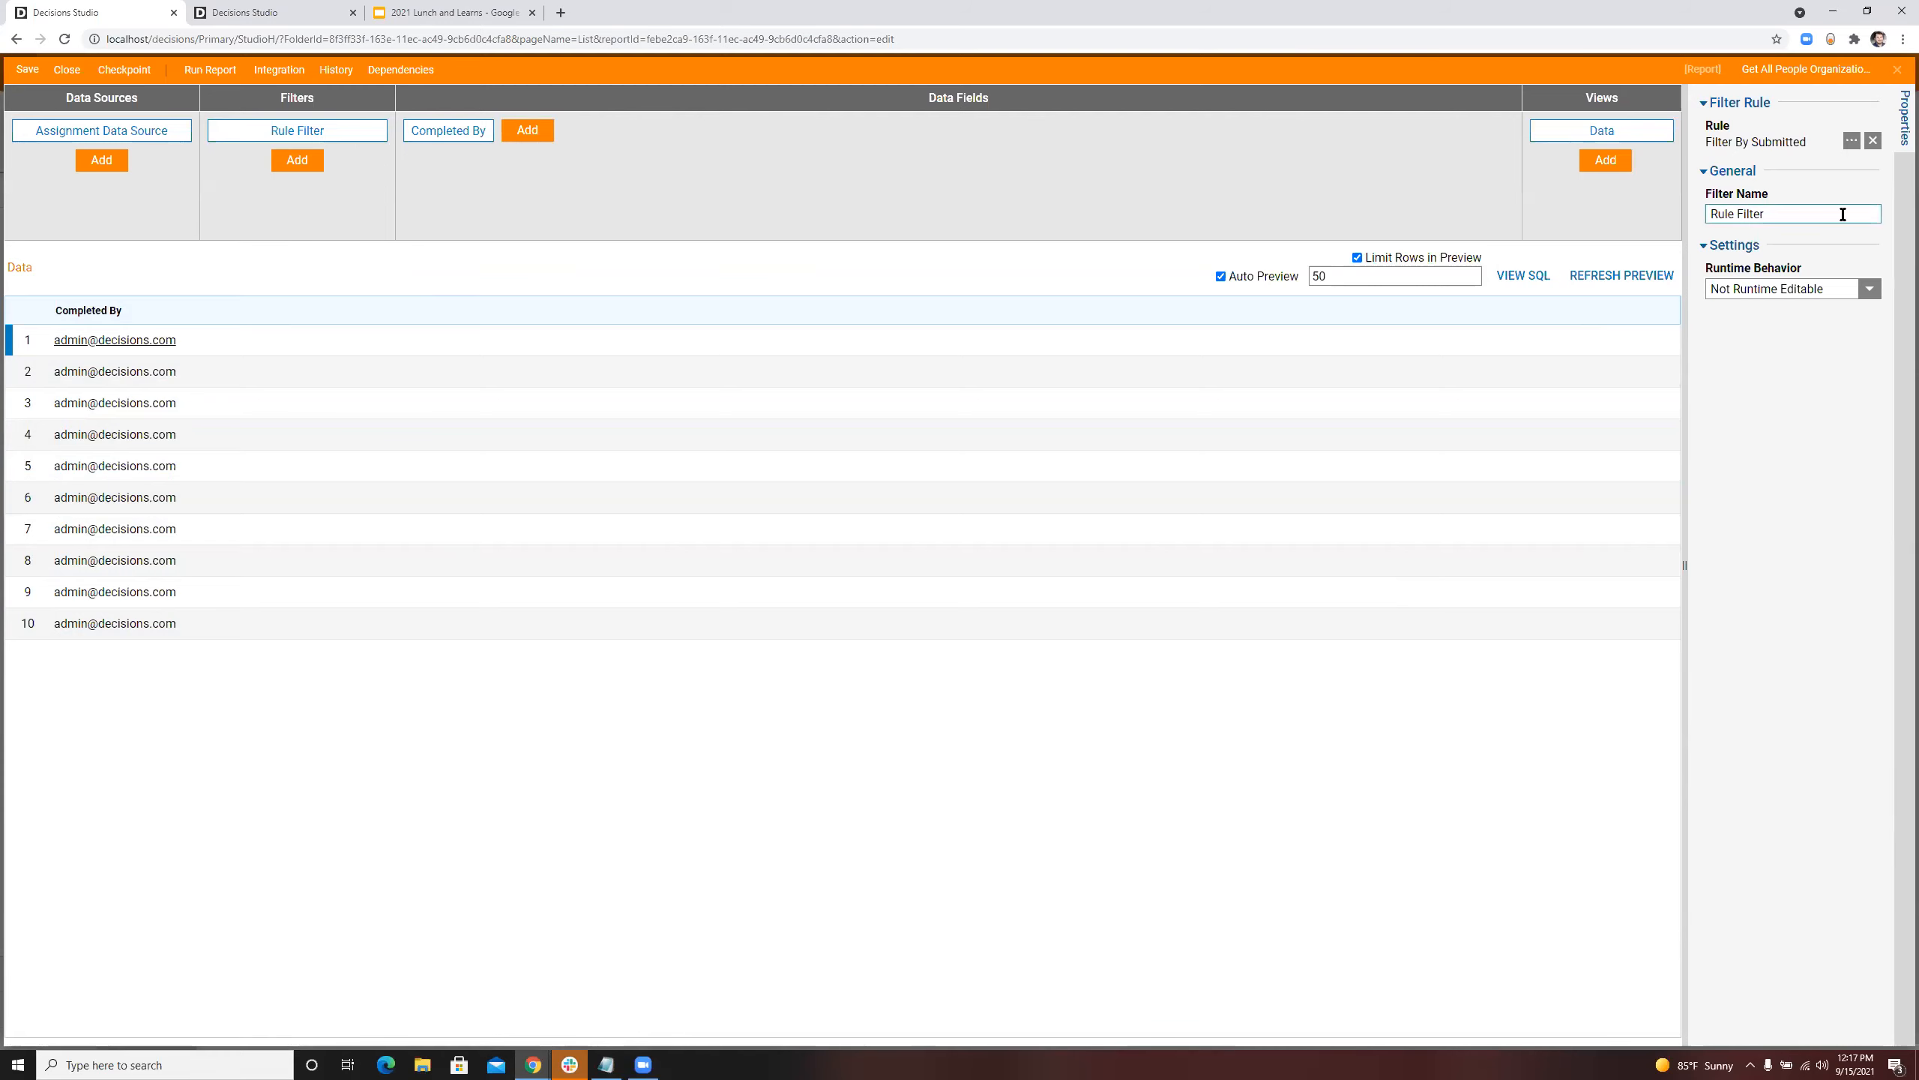
Step: Reopen the Filter By Submitted rule and open its Get All People Organizationally Below Me flow for editing
left_click(1852, 140)
left_click(1128, 534)
left_click(227, 156)
left_click(504, 286)
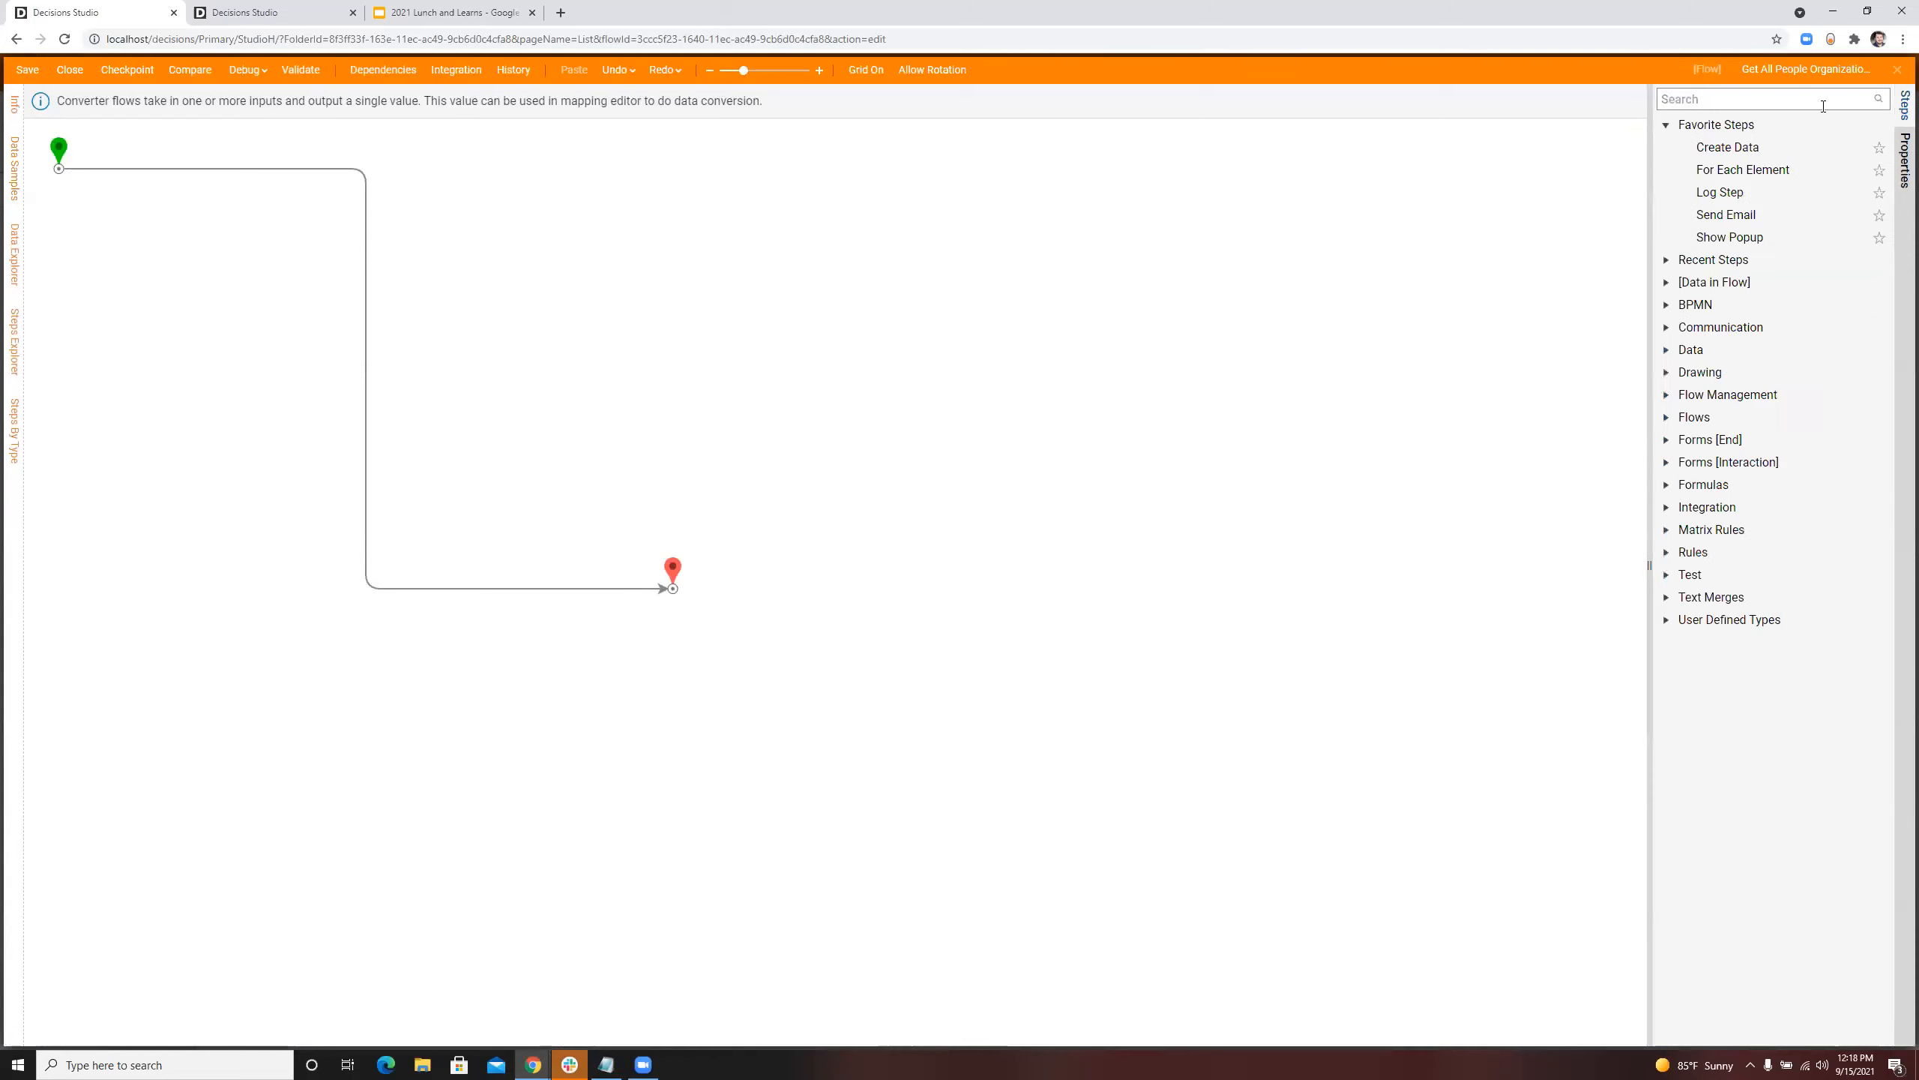
Step: Examine the available flow steps under User Defined Types, Integration Accounts and the internal AccountService, widening the step list to read full names
left_click(1667, 620)
left_click(1740, 99)
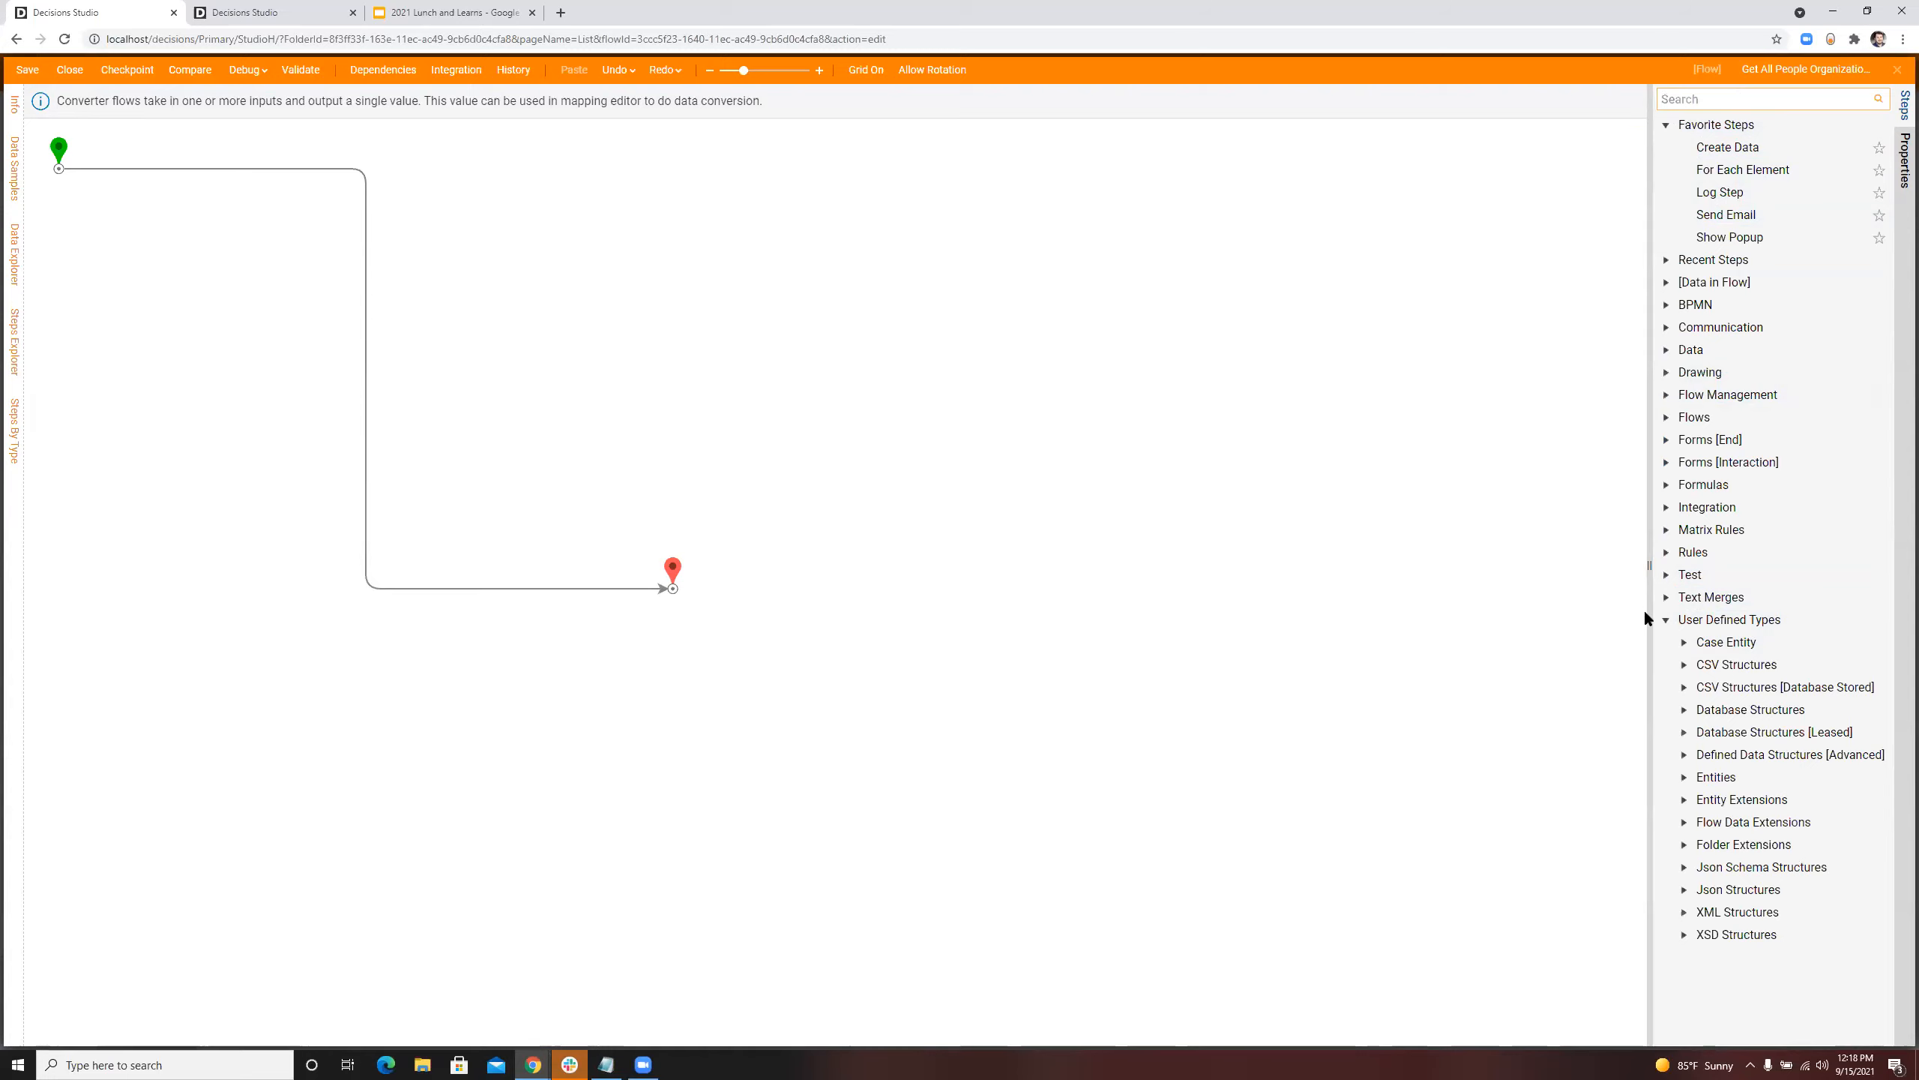
left_click(1667, 621)
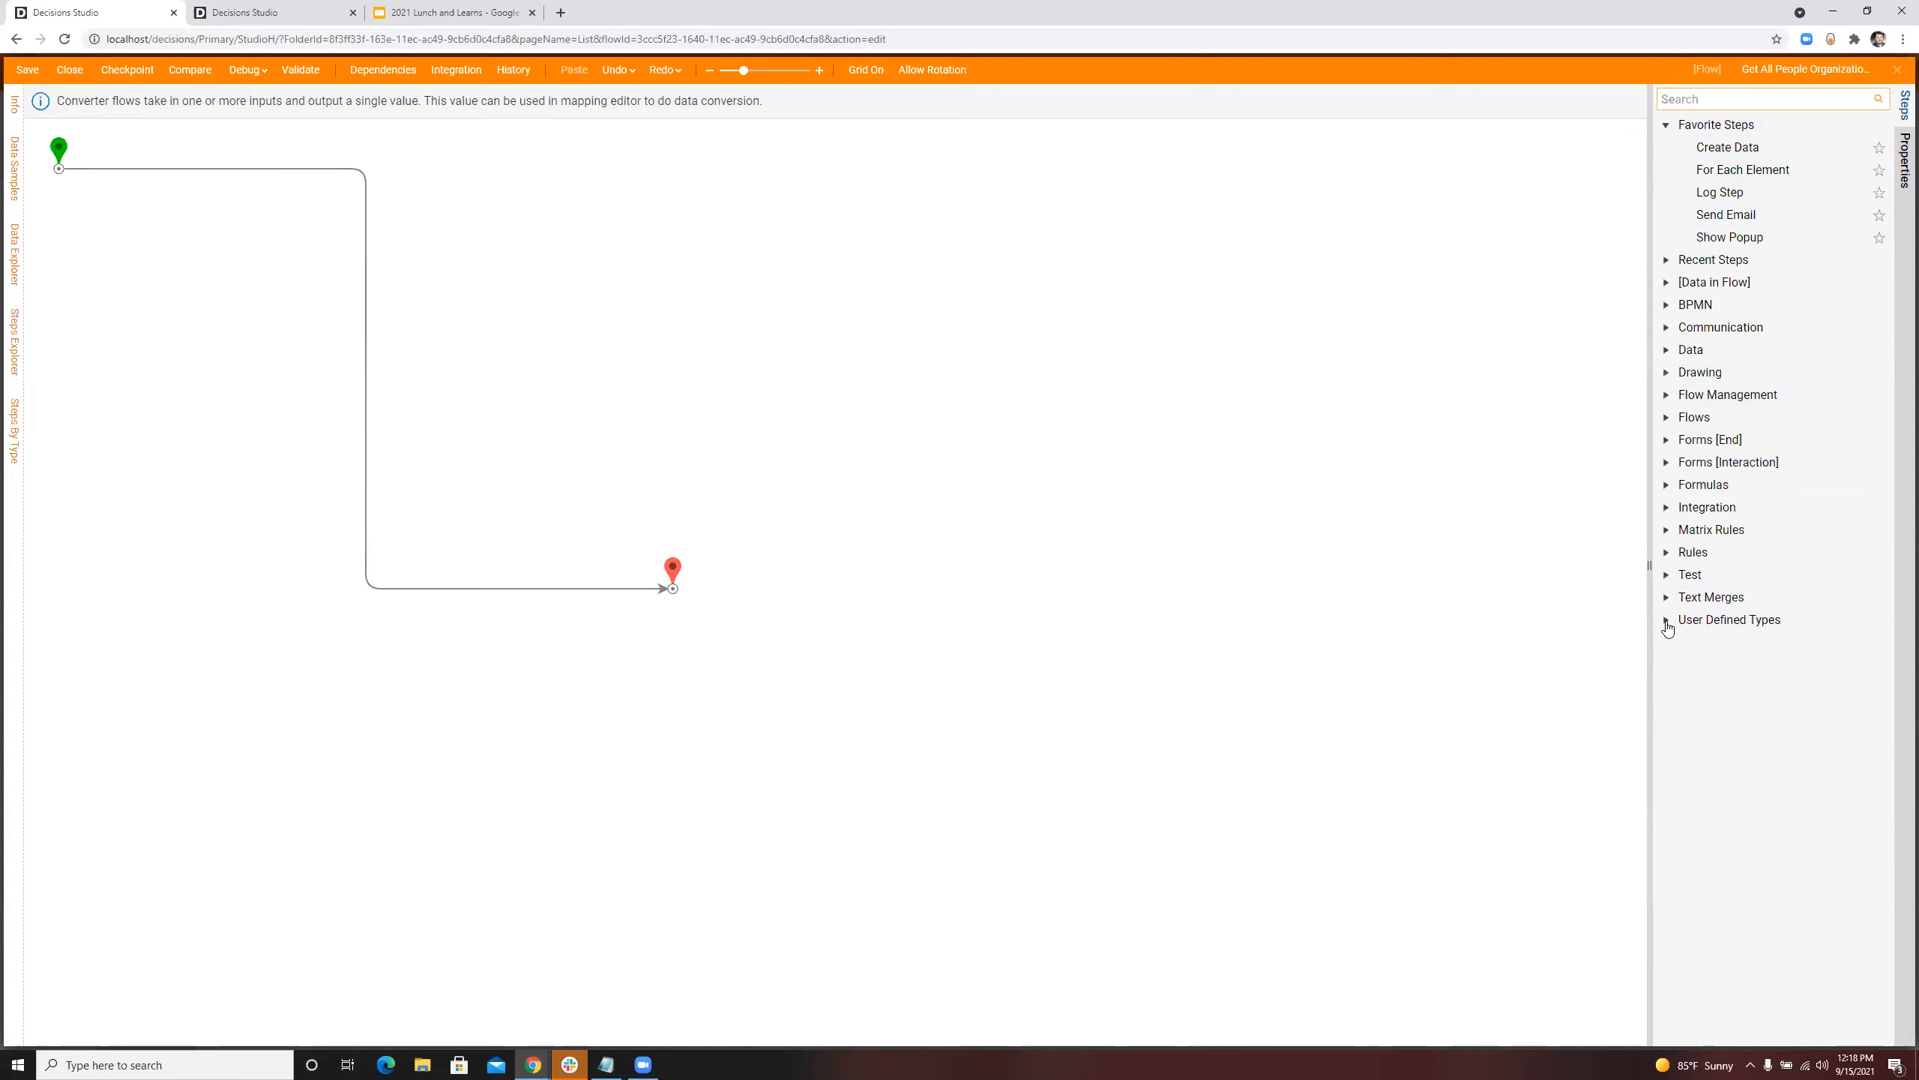
left_click(1667, 623)
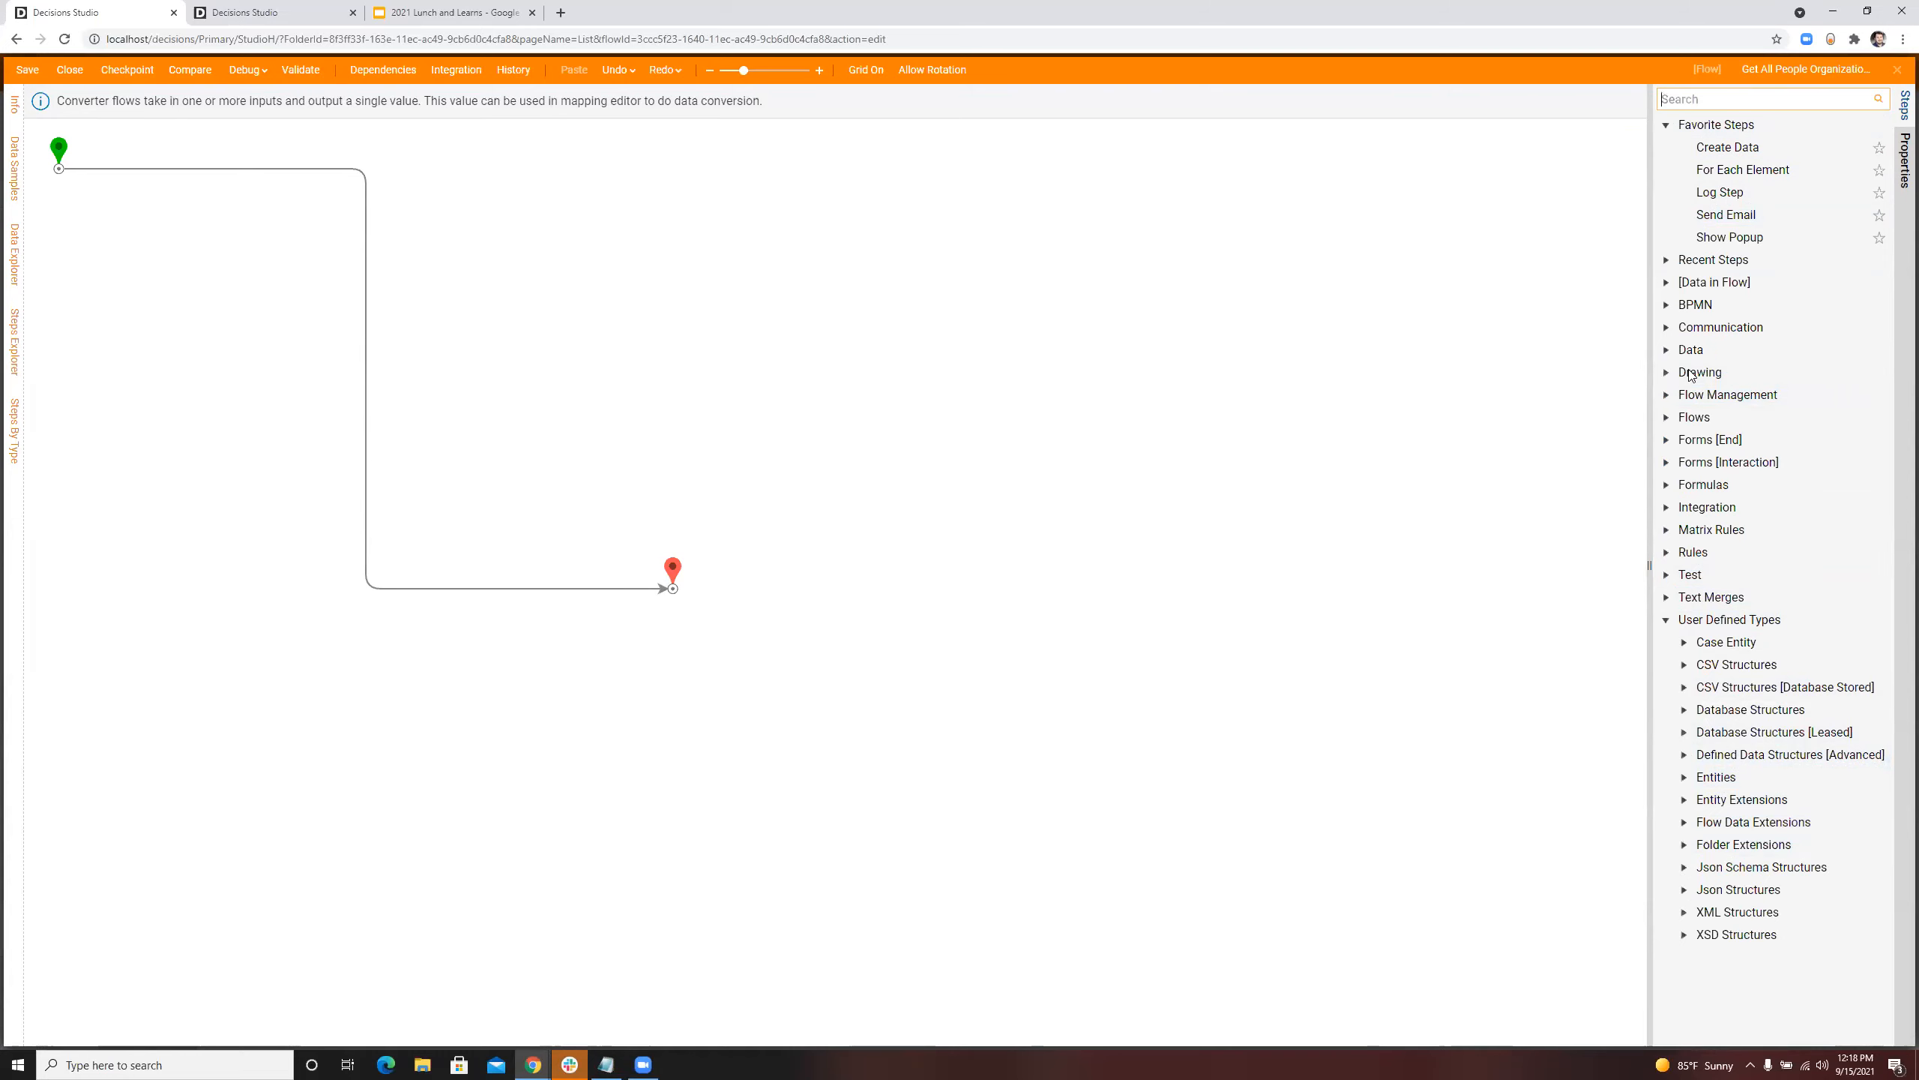
left_click(1666, 620)
left_click(1665, 507)
scroll(1690, 427, "down", 4)
scroll(1695, 374, "up", 1)
left_click(1684, 345)
scroll(1709, 354, "down", 3)
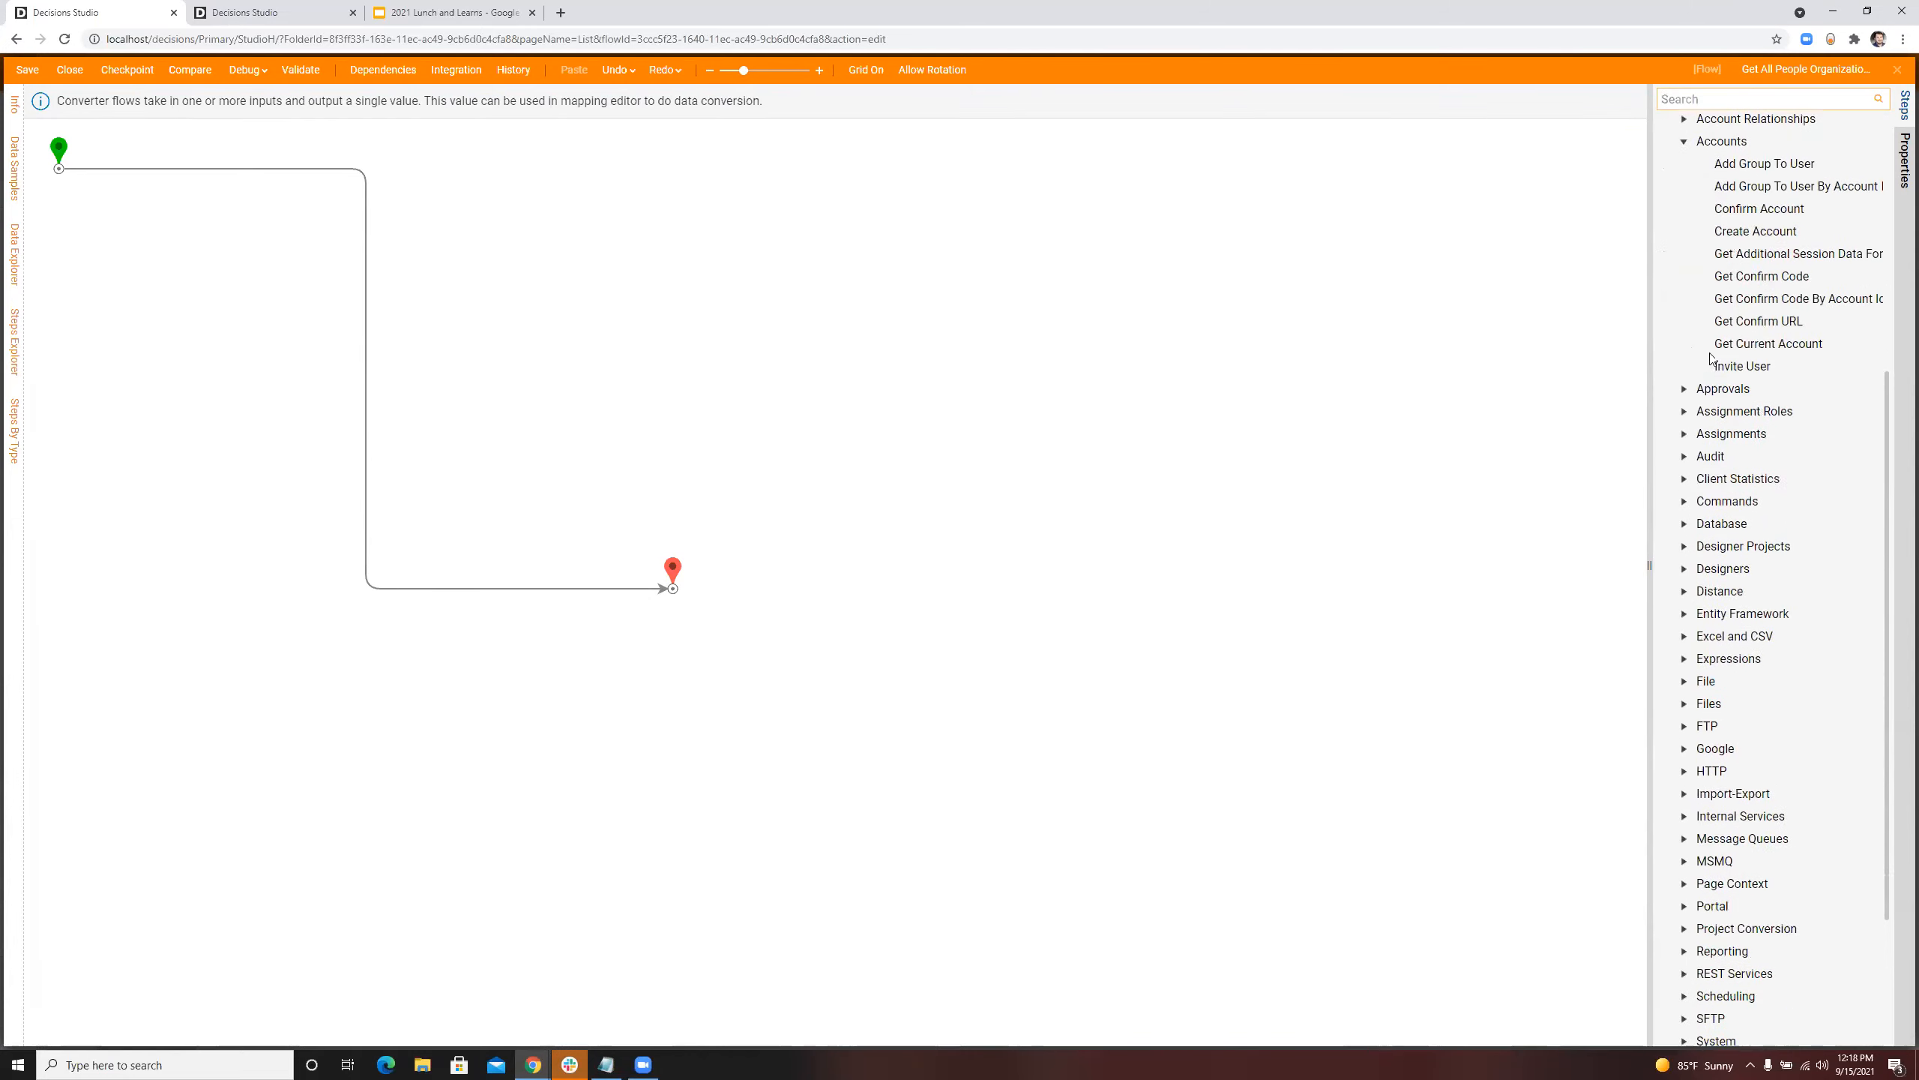
scroll(1710, 357, "up", 2)
left_click(1685, 274)
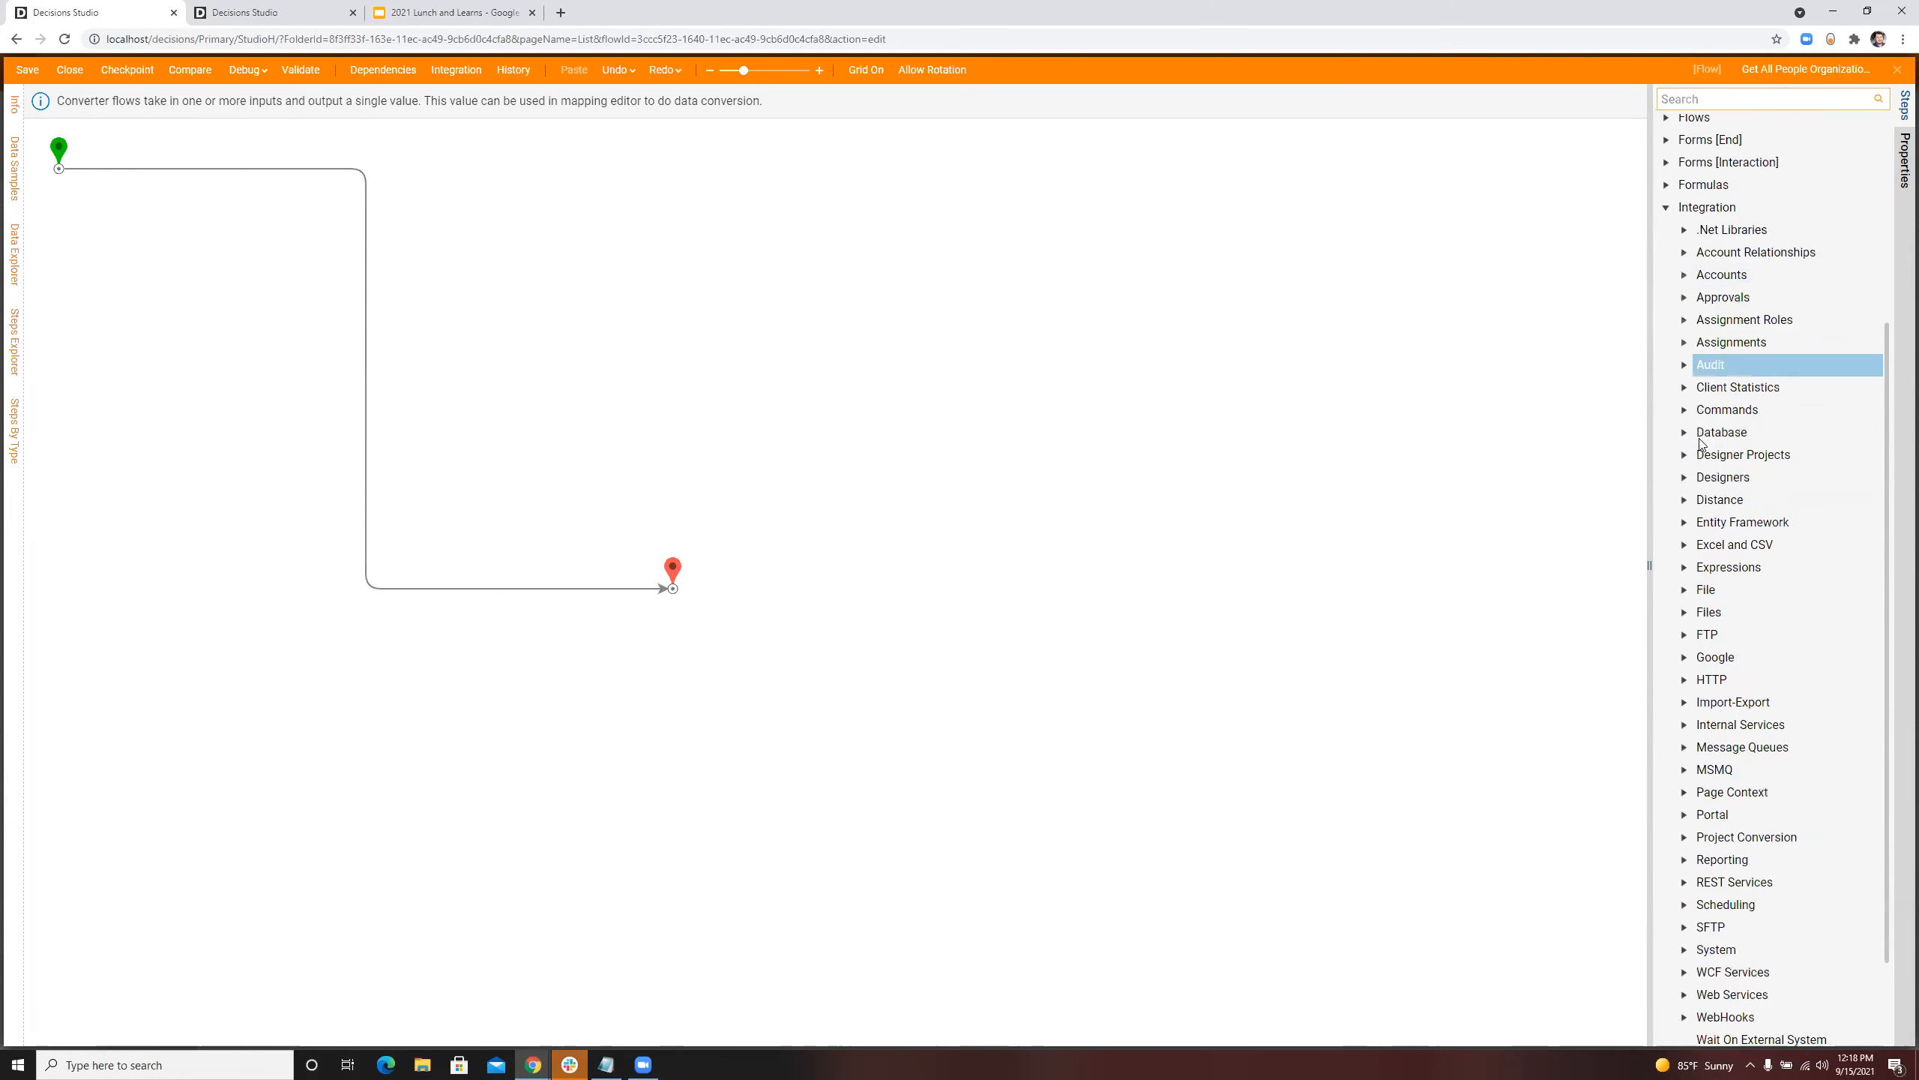
left_click(1684, 724)
scroll(1706, 588, "down", 6)
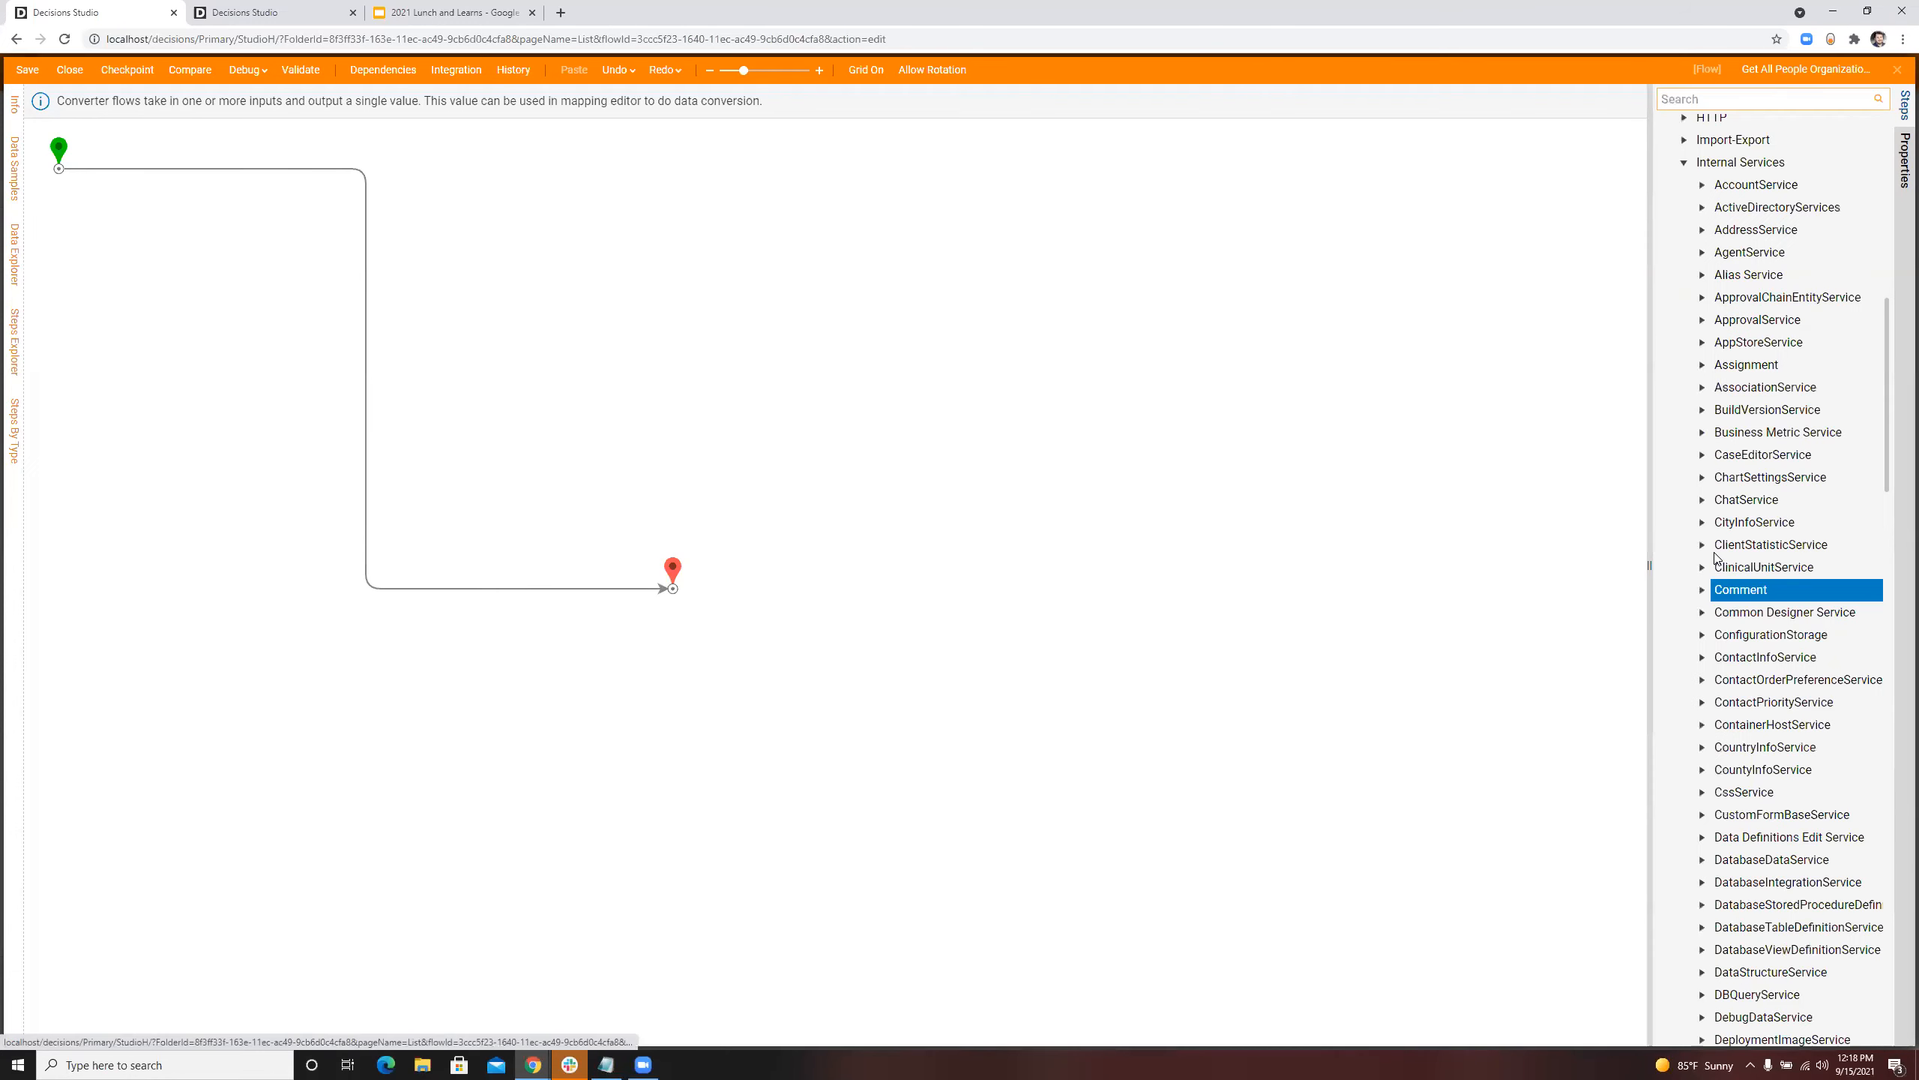
scroll(1716, 559, "up", 3)
left_click(1702, 448)
scroll(1724, 433, "down", 4)
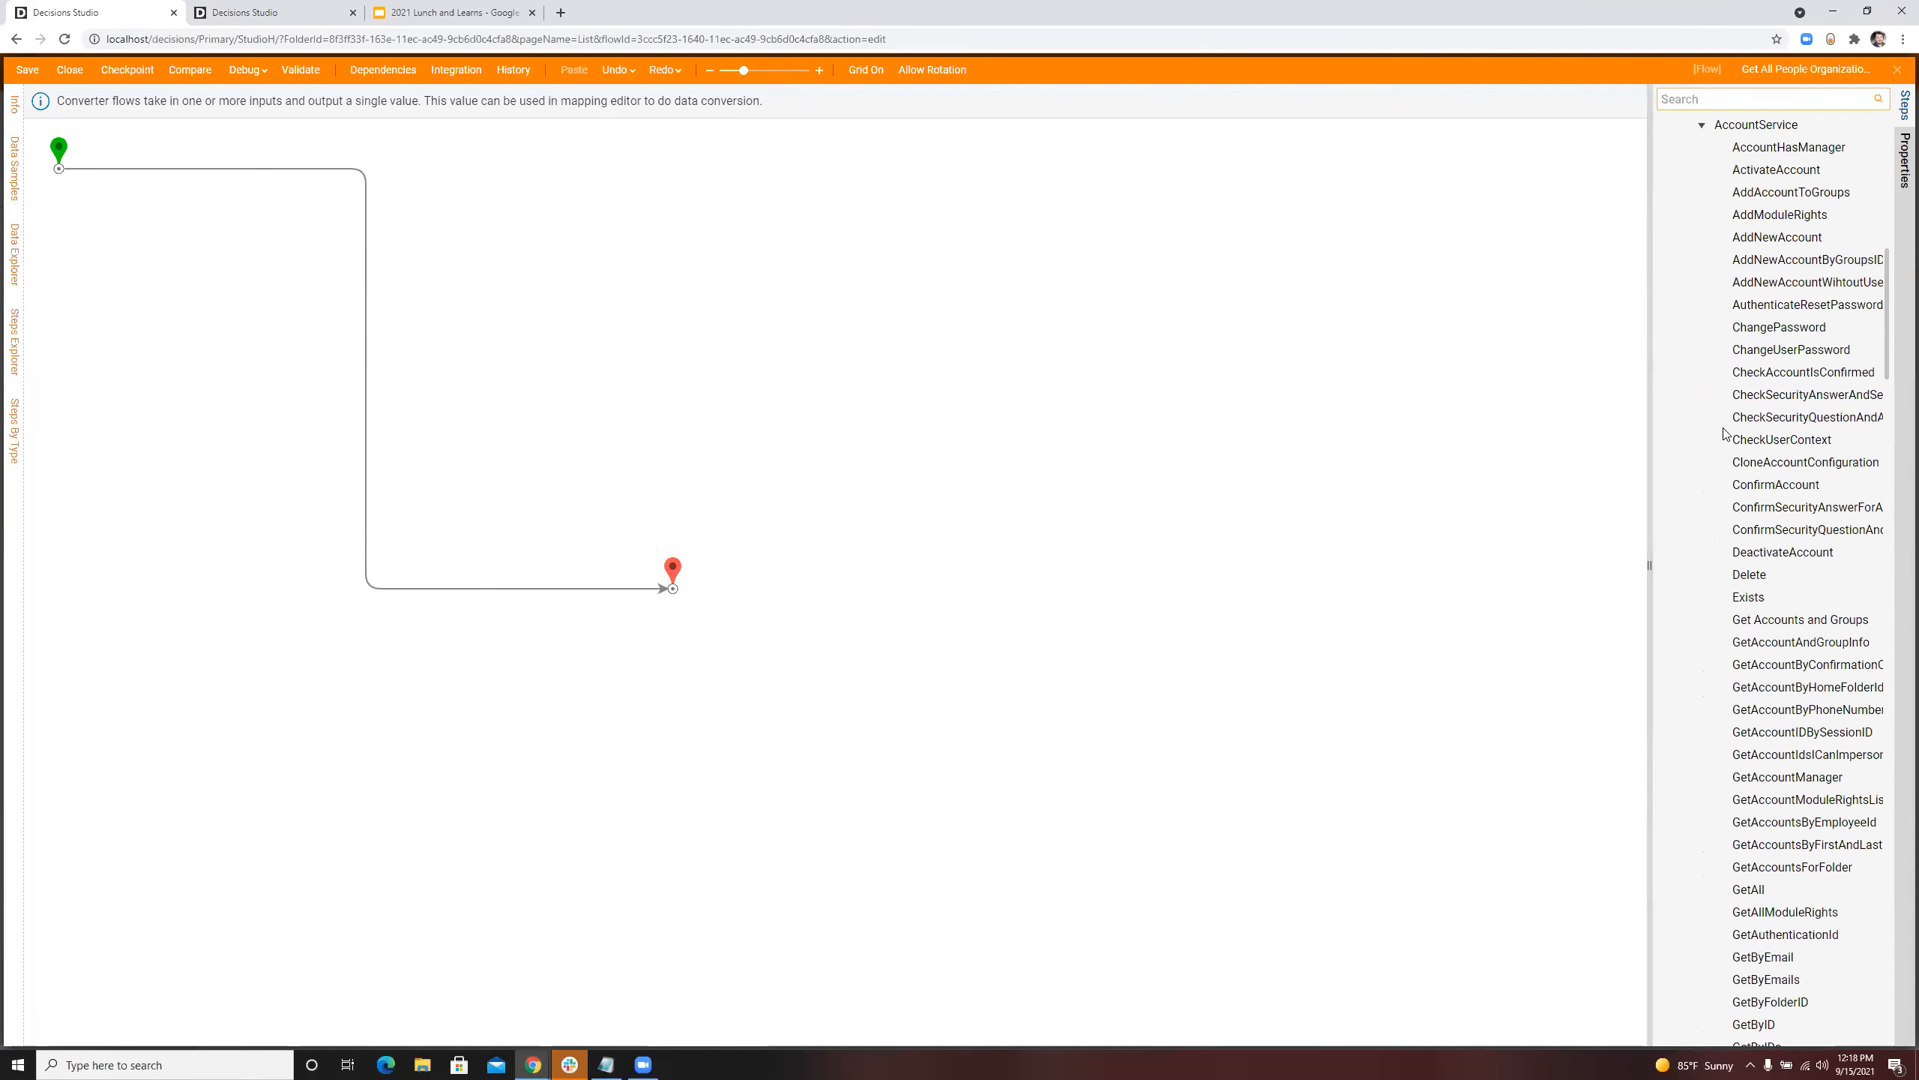
left_click_drag(1649, 395, 1519, 388)
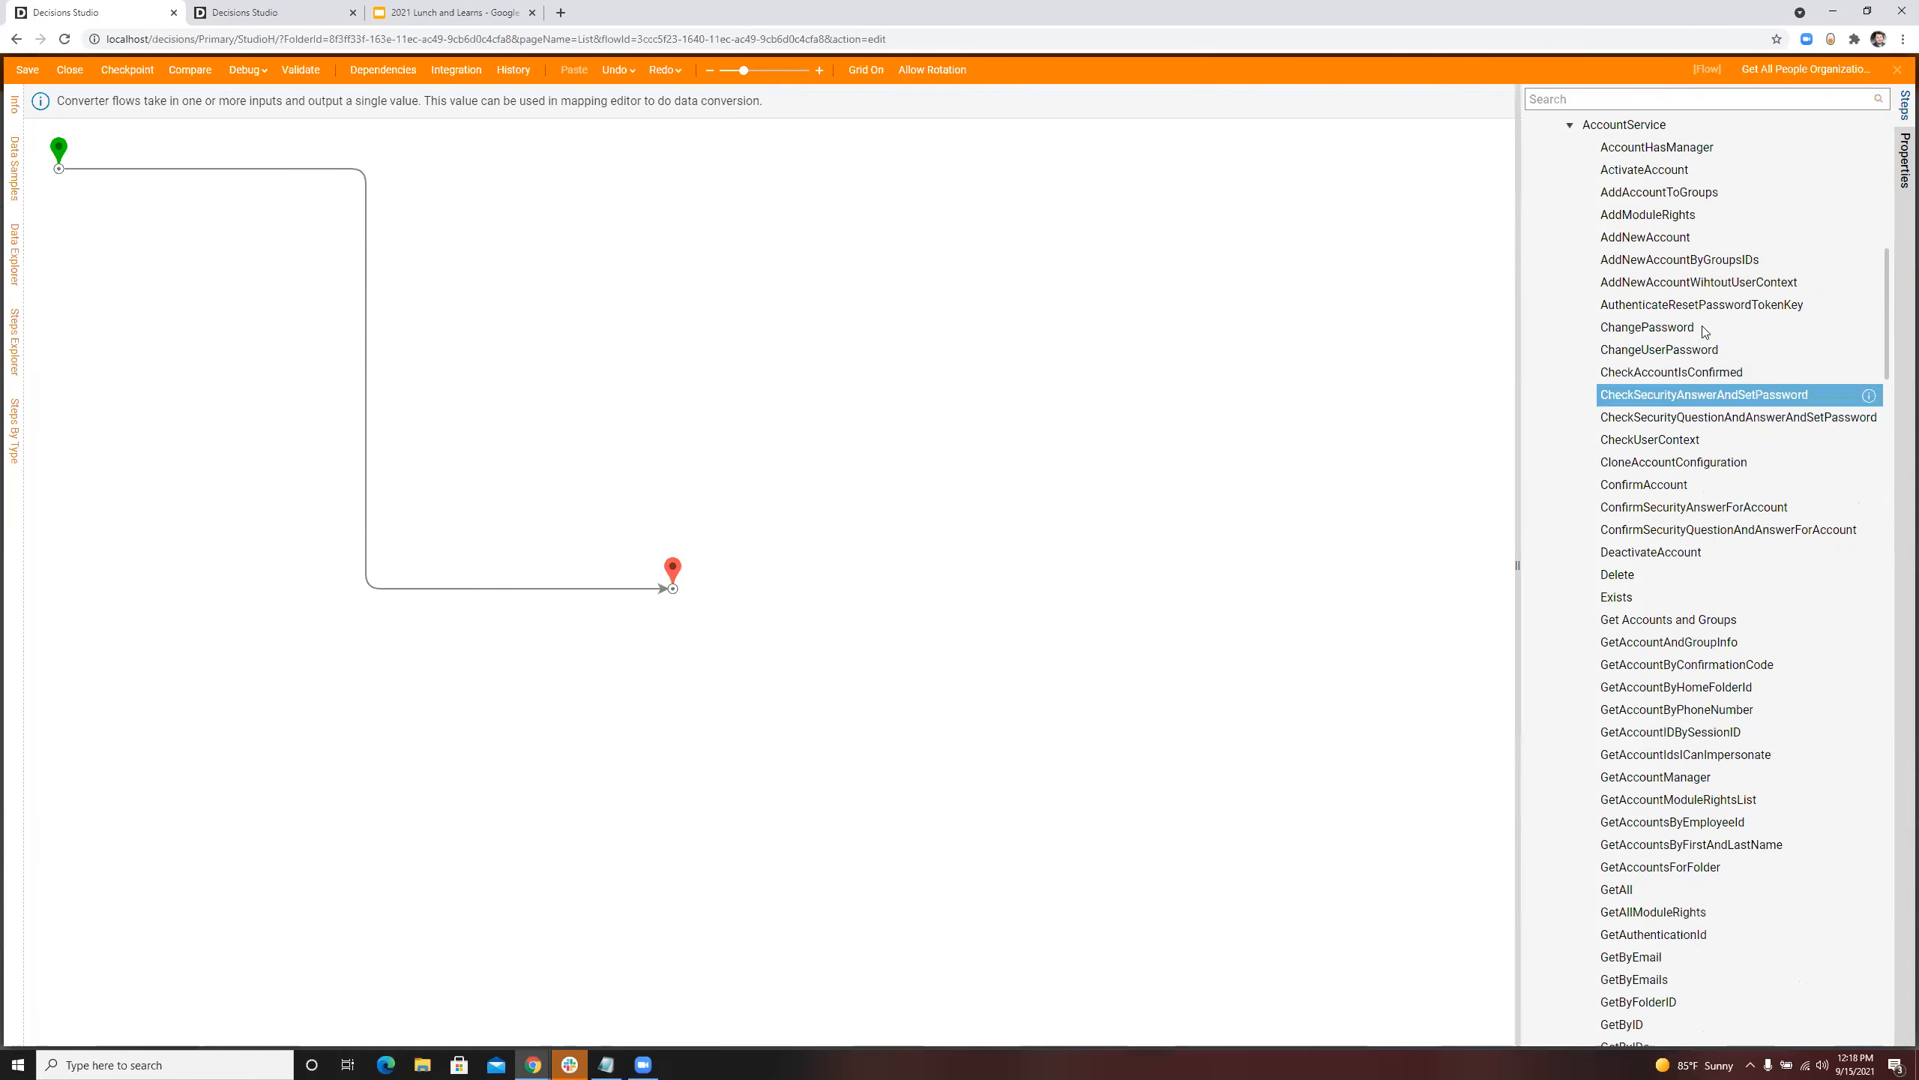
scroll(1690, 436, "down", 5)
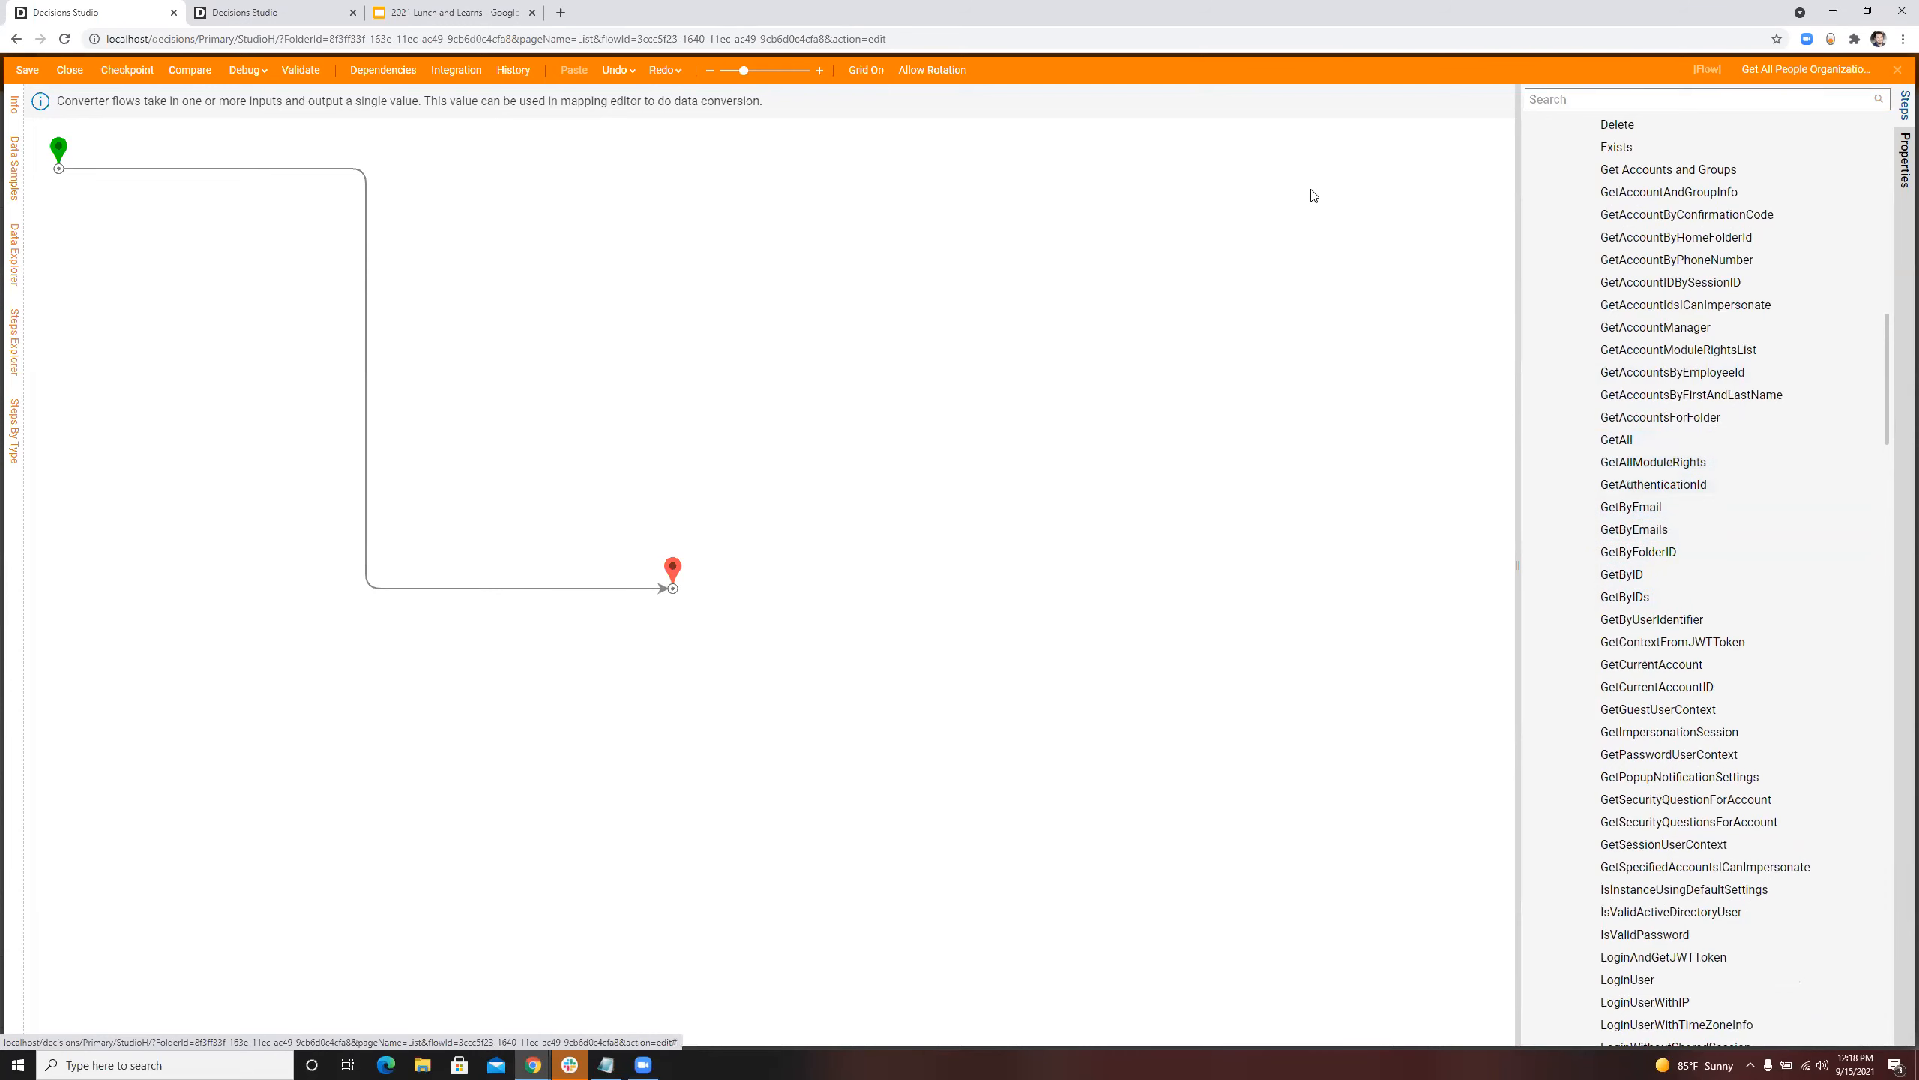
Step: Search the flow steps for Fetch and insert a Fetch Entities step between the start and end steps
left_click(1845, 97)
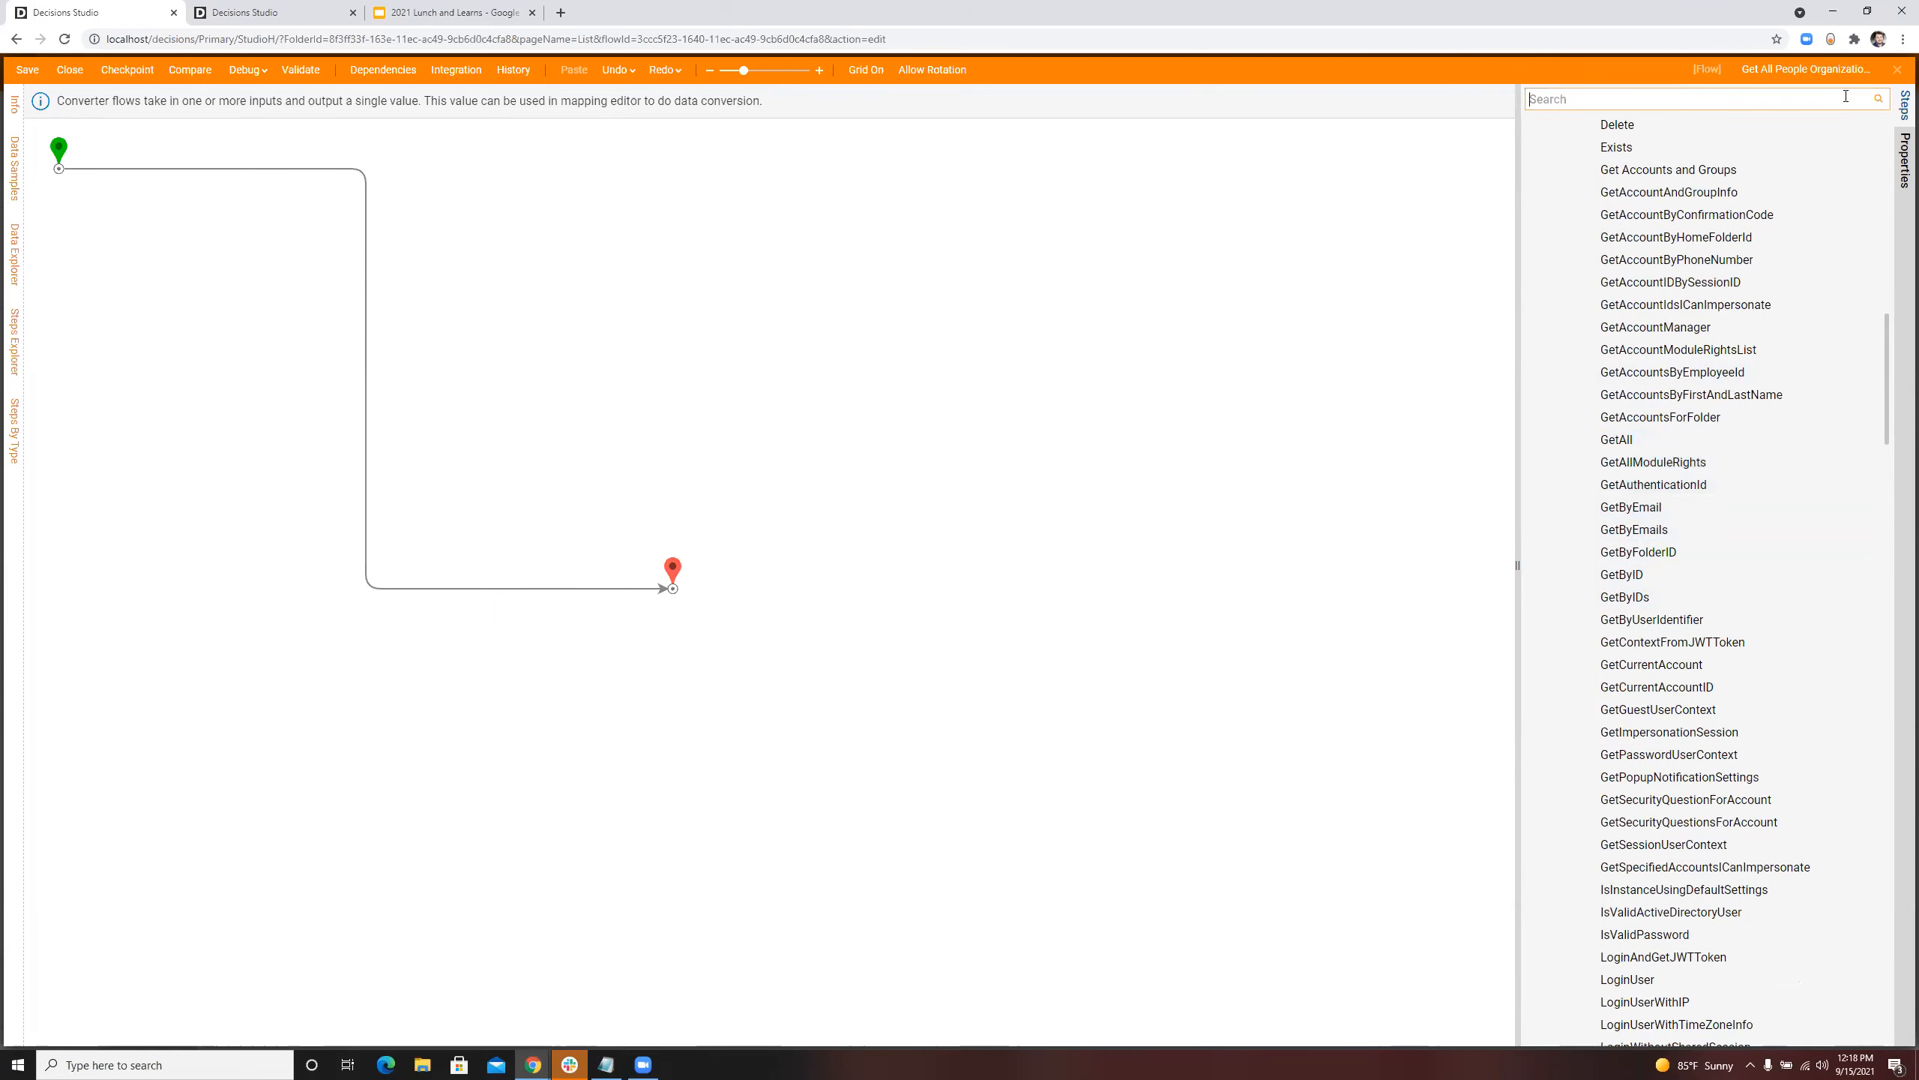
type("FEtch")
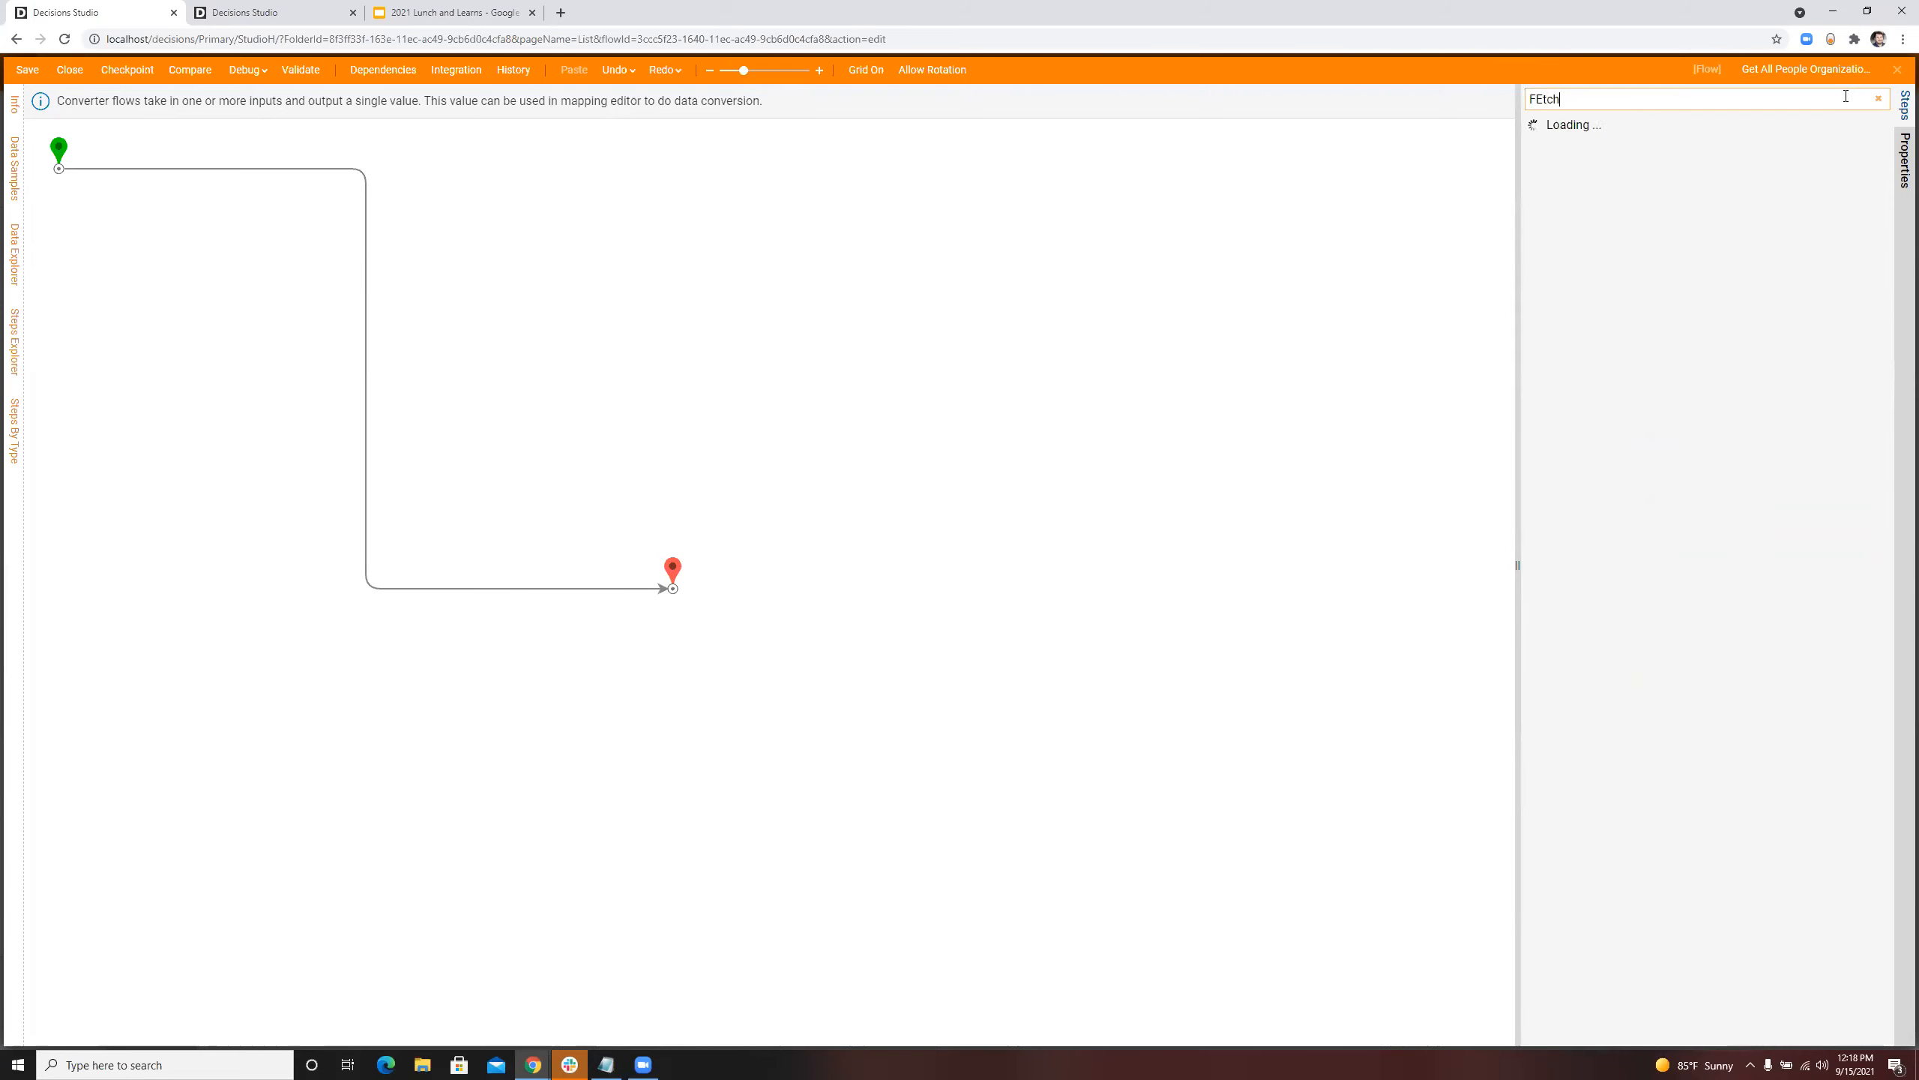
left_click_drag(1598, 237, 211, 177)
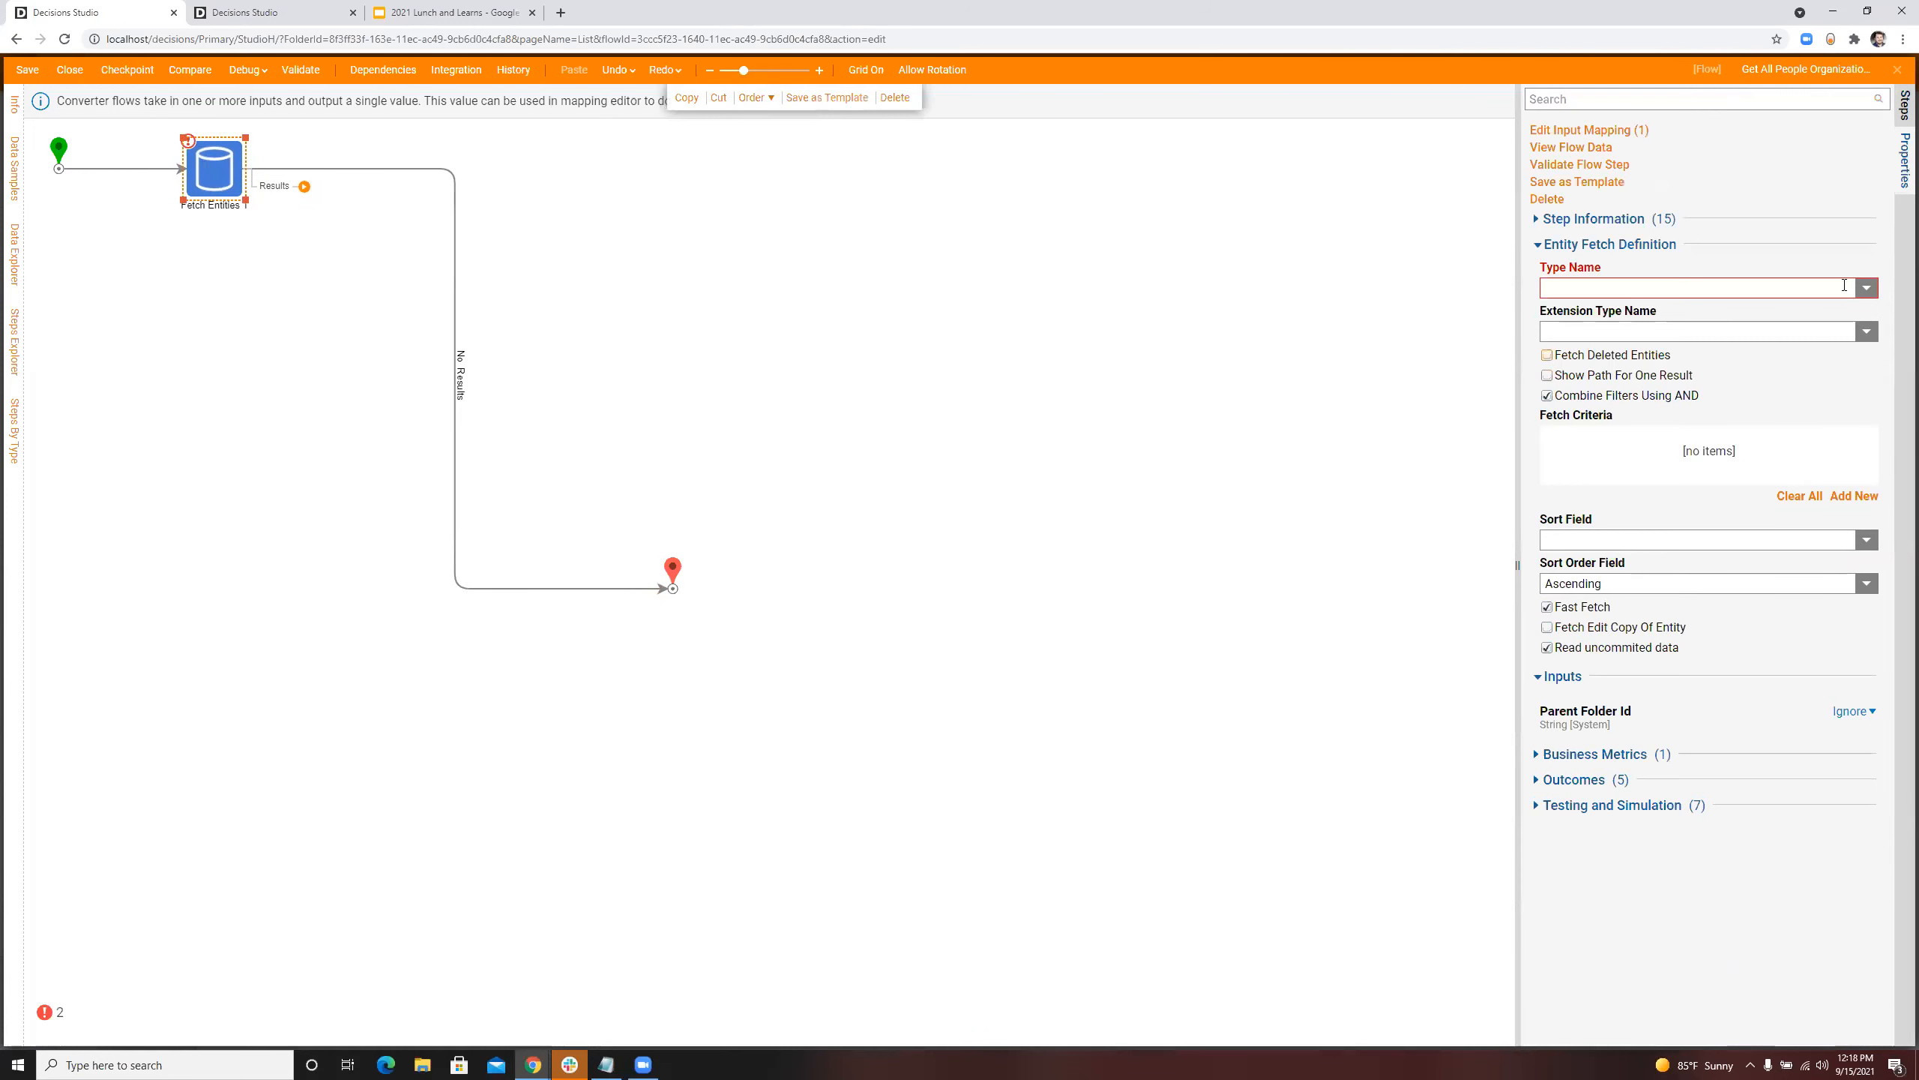
left_click(1855, 496)
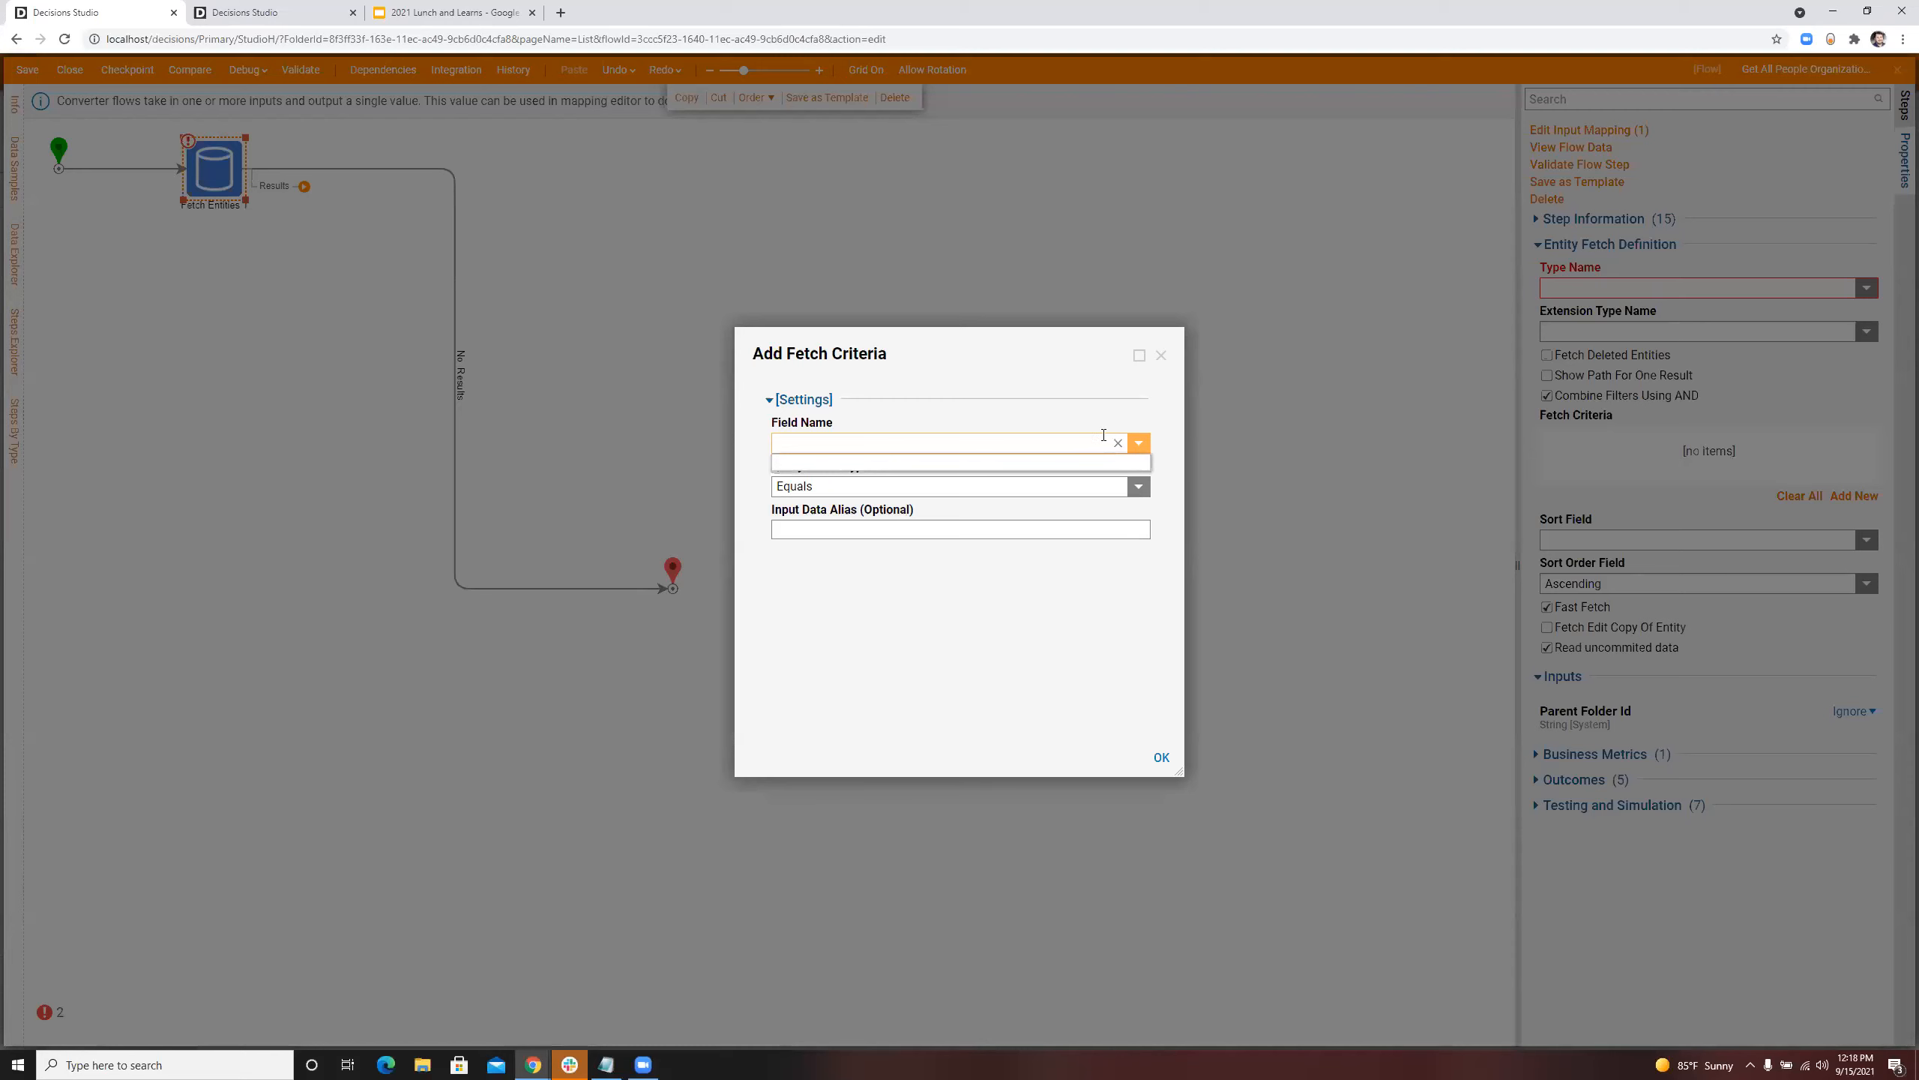
left_click(1163, 357)
Step: Set the Fetch Entities step's type to Account, with no extension type
left_click(1785, 288)
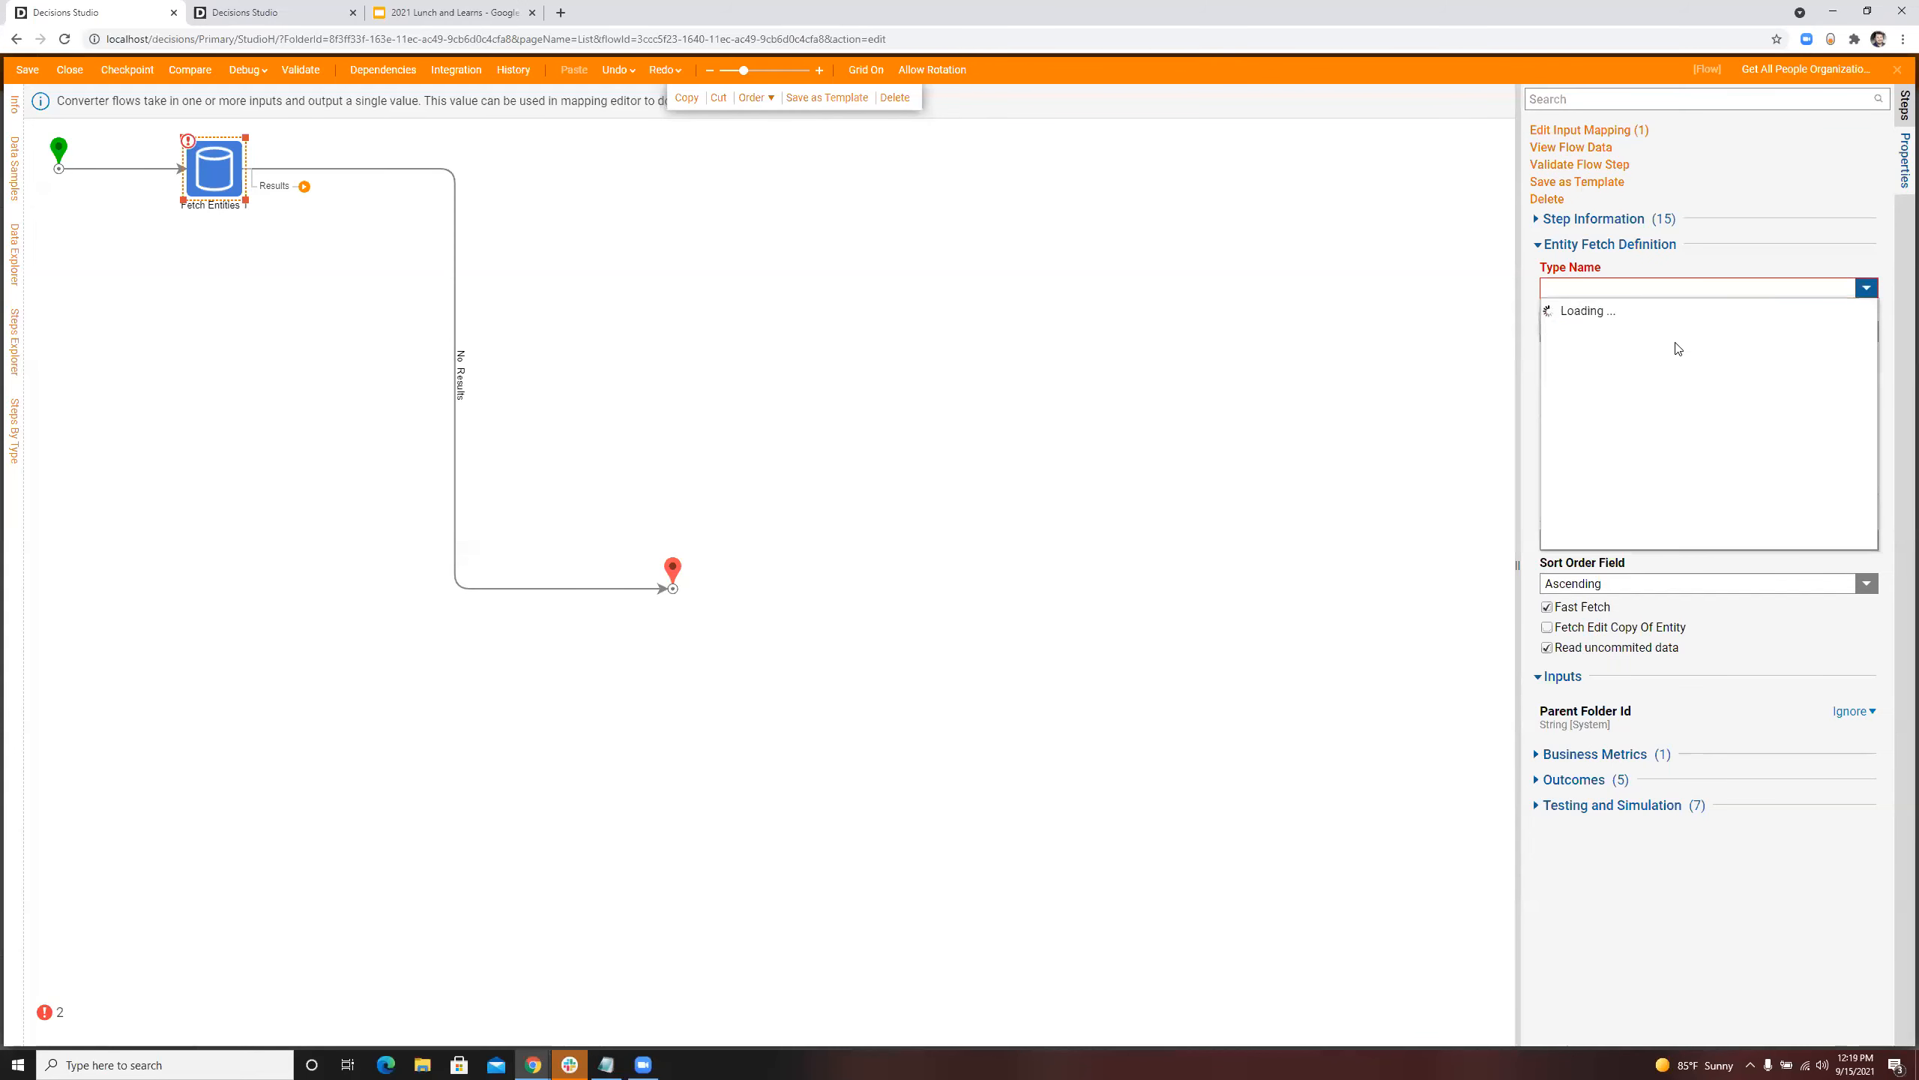
left_click(1629, 378)
type("Account")
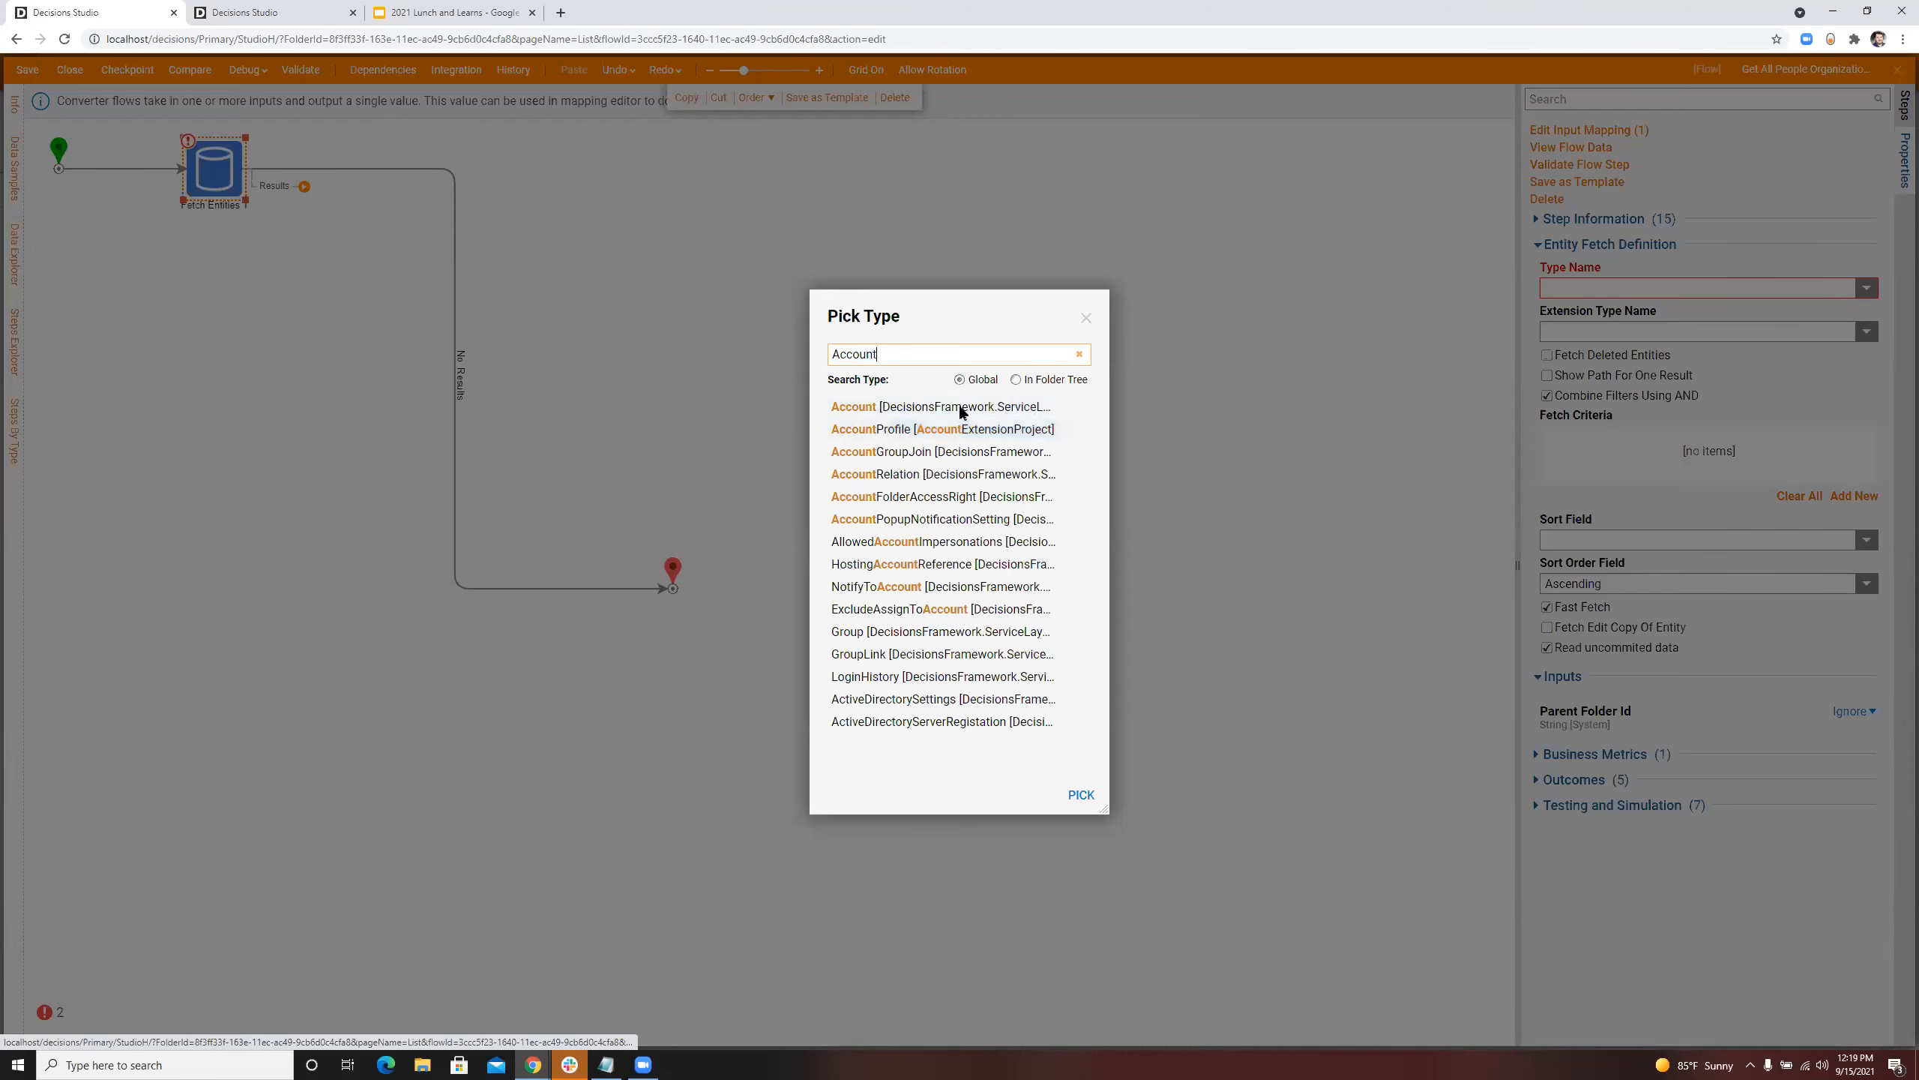
left_click(1079, 804)
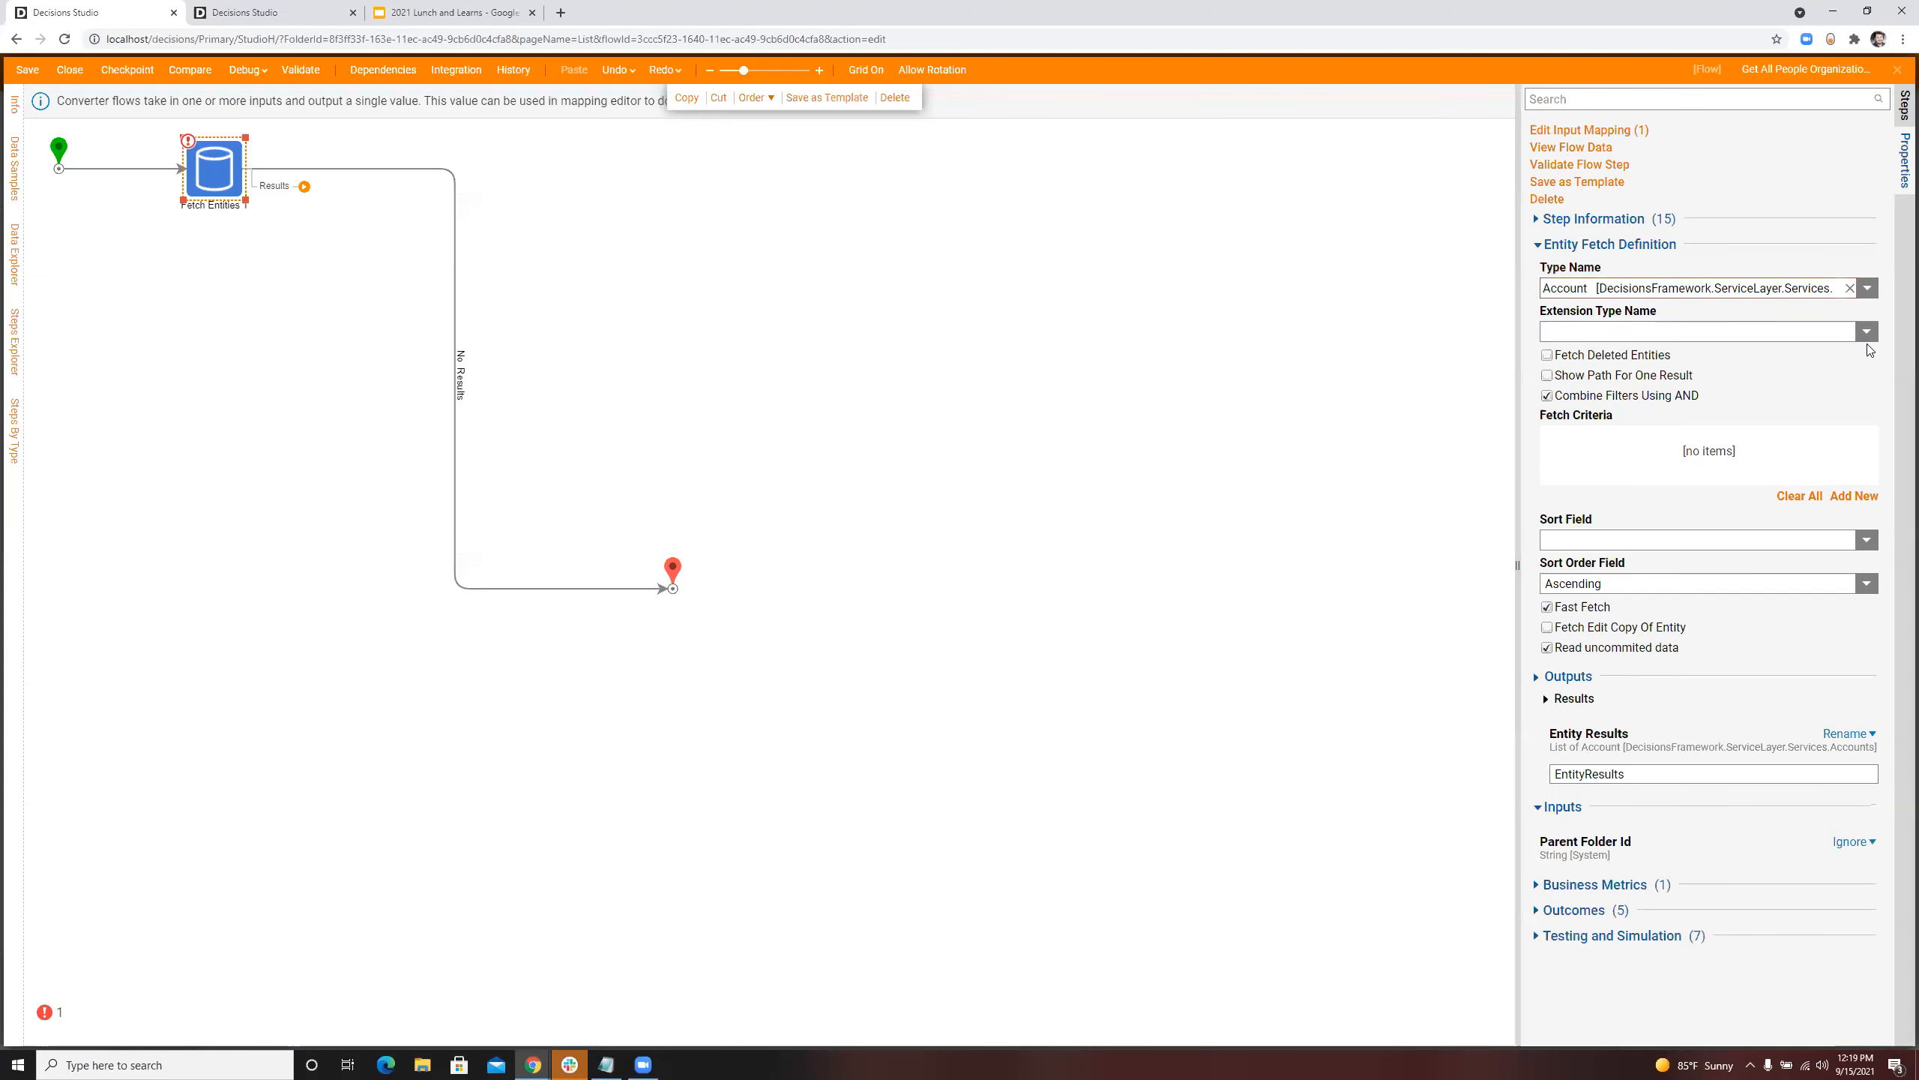
left_click(1725, 333)
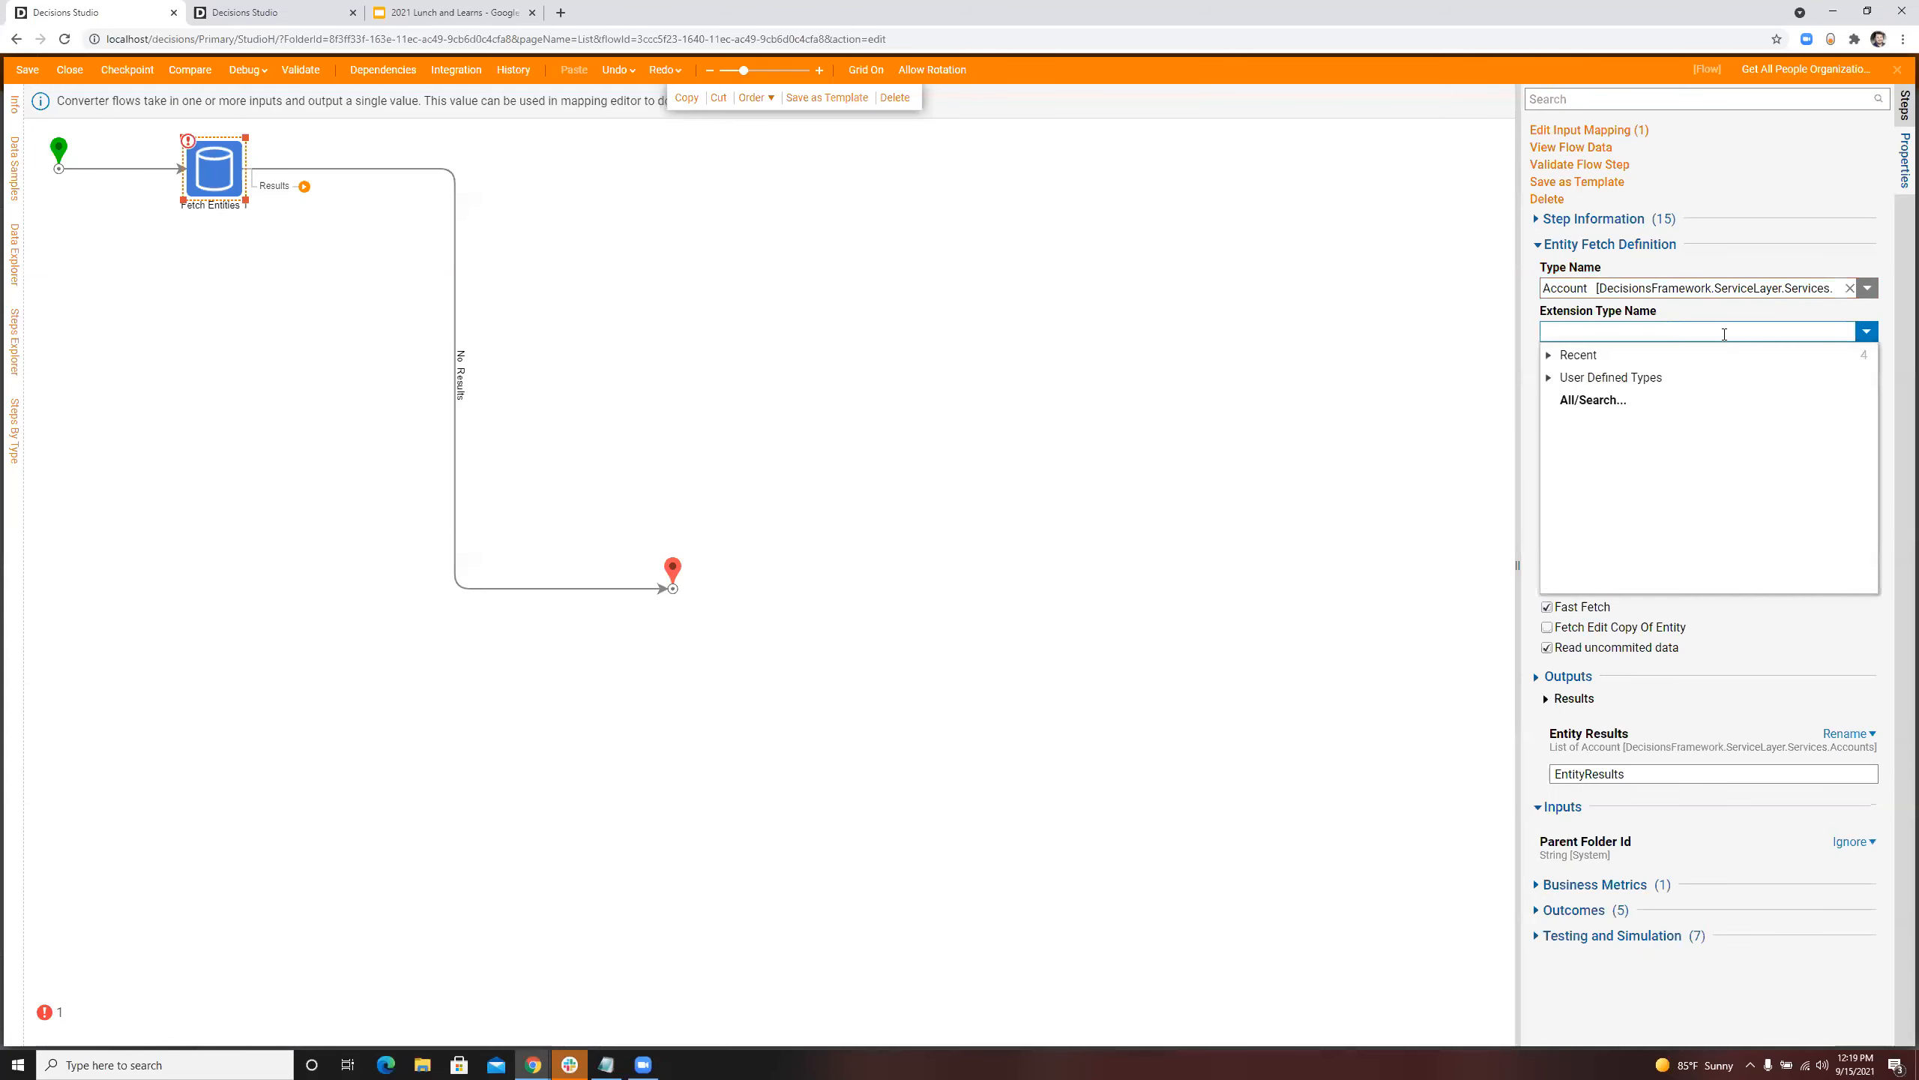
left_click(1587, 402)
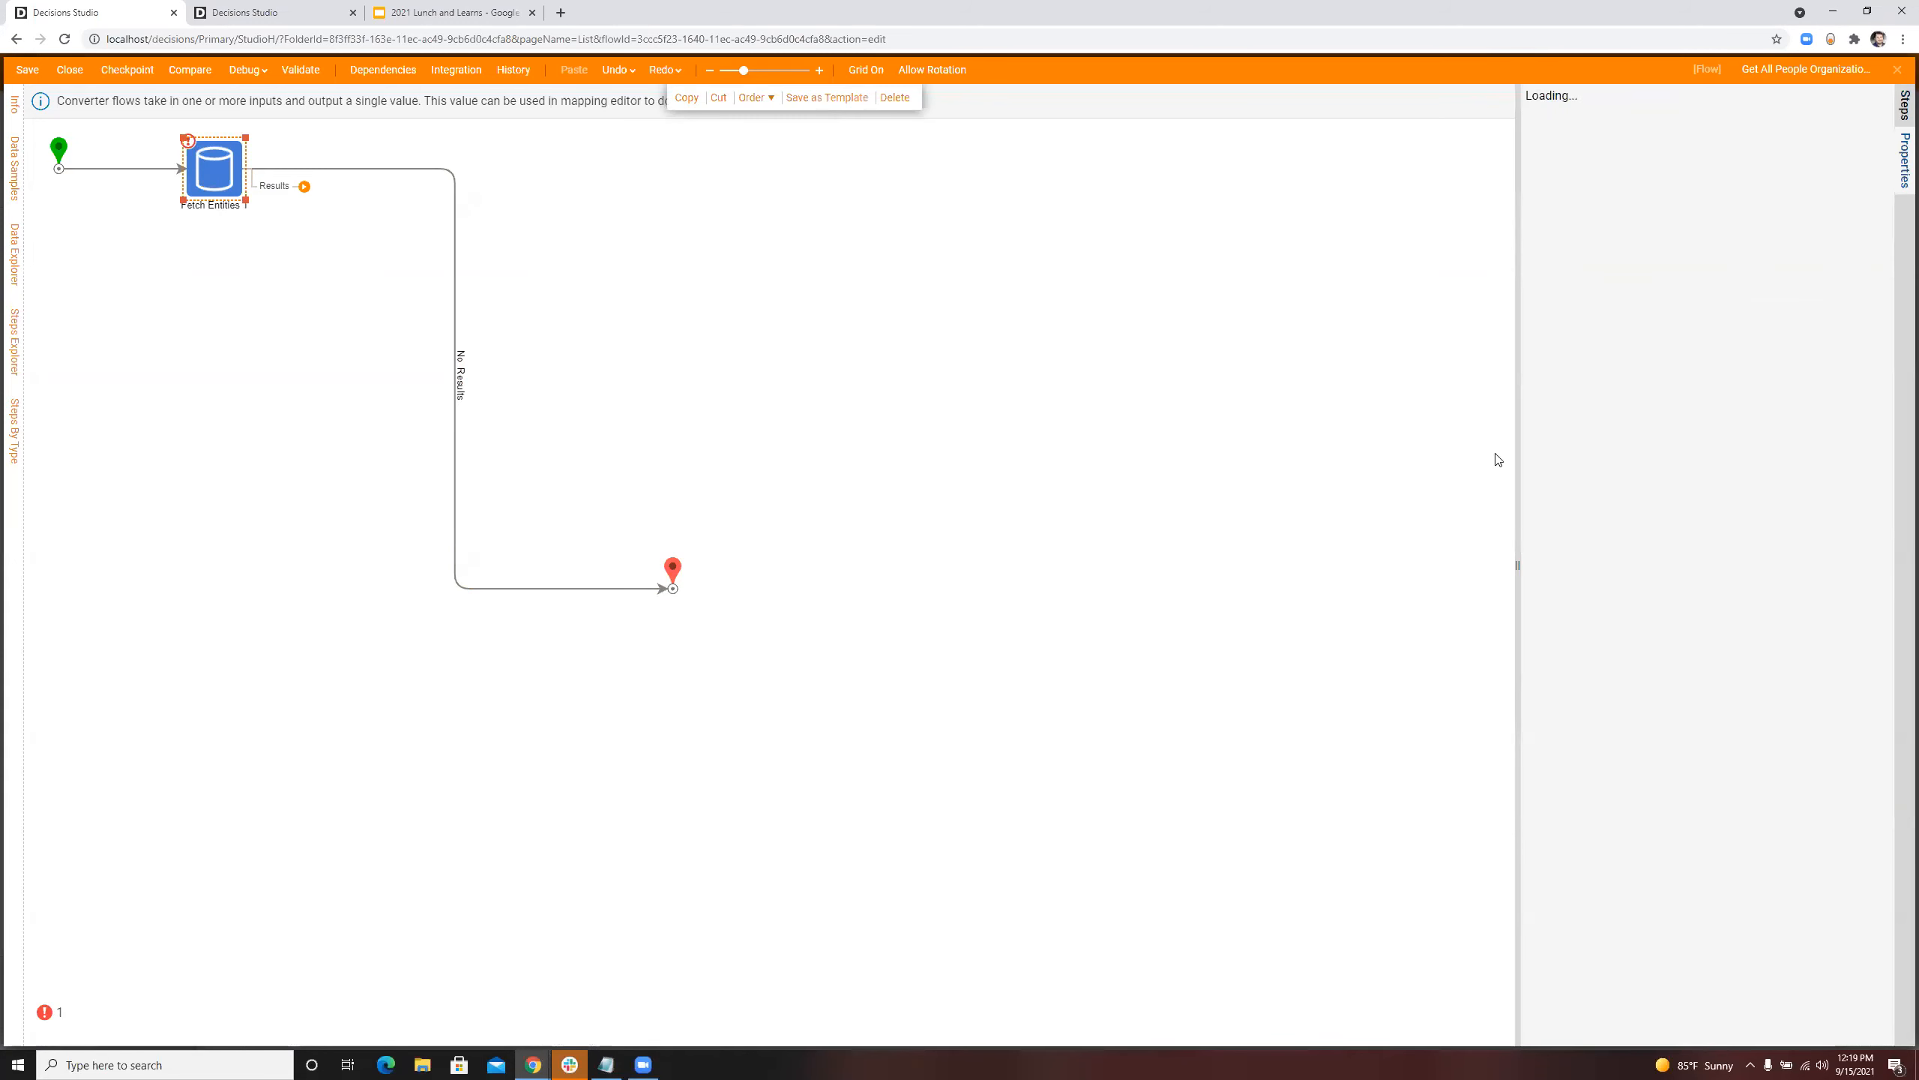
Step: Start a new fetch criterion on the Fetch Entities step and browse the account fields available as its field name
left_click(1854, 513)
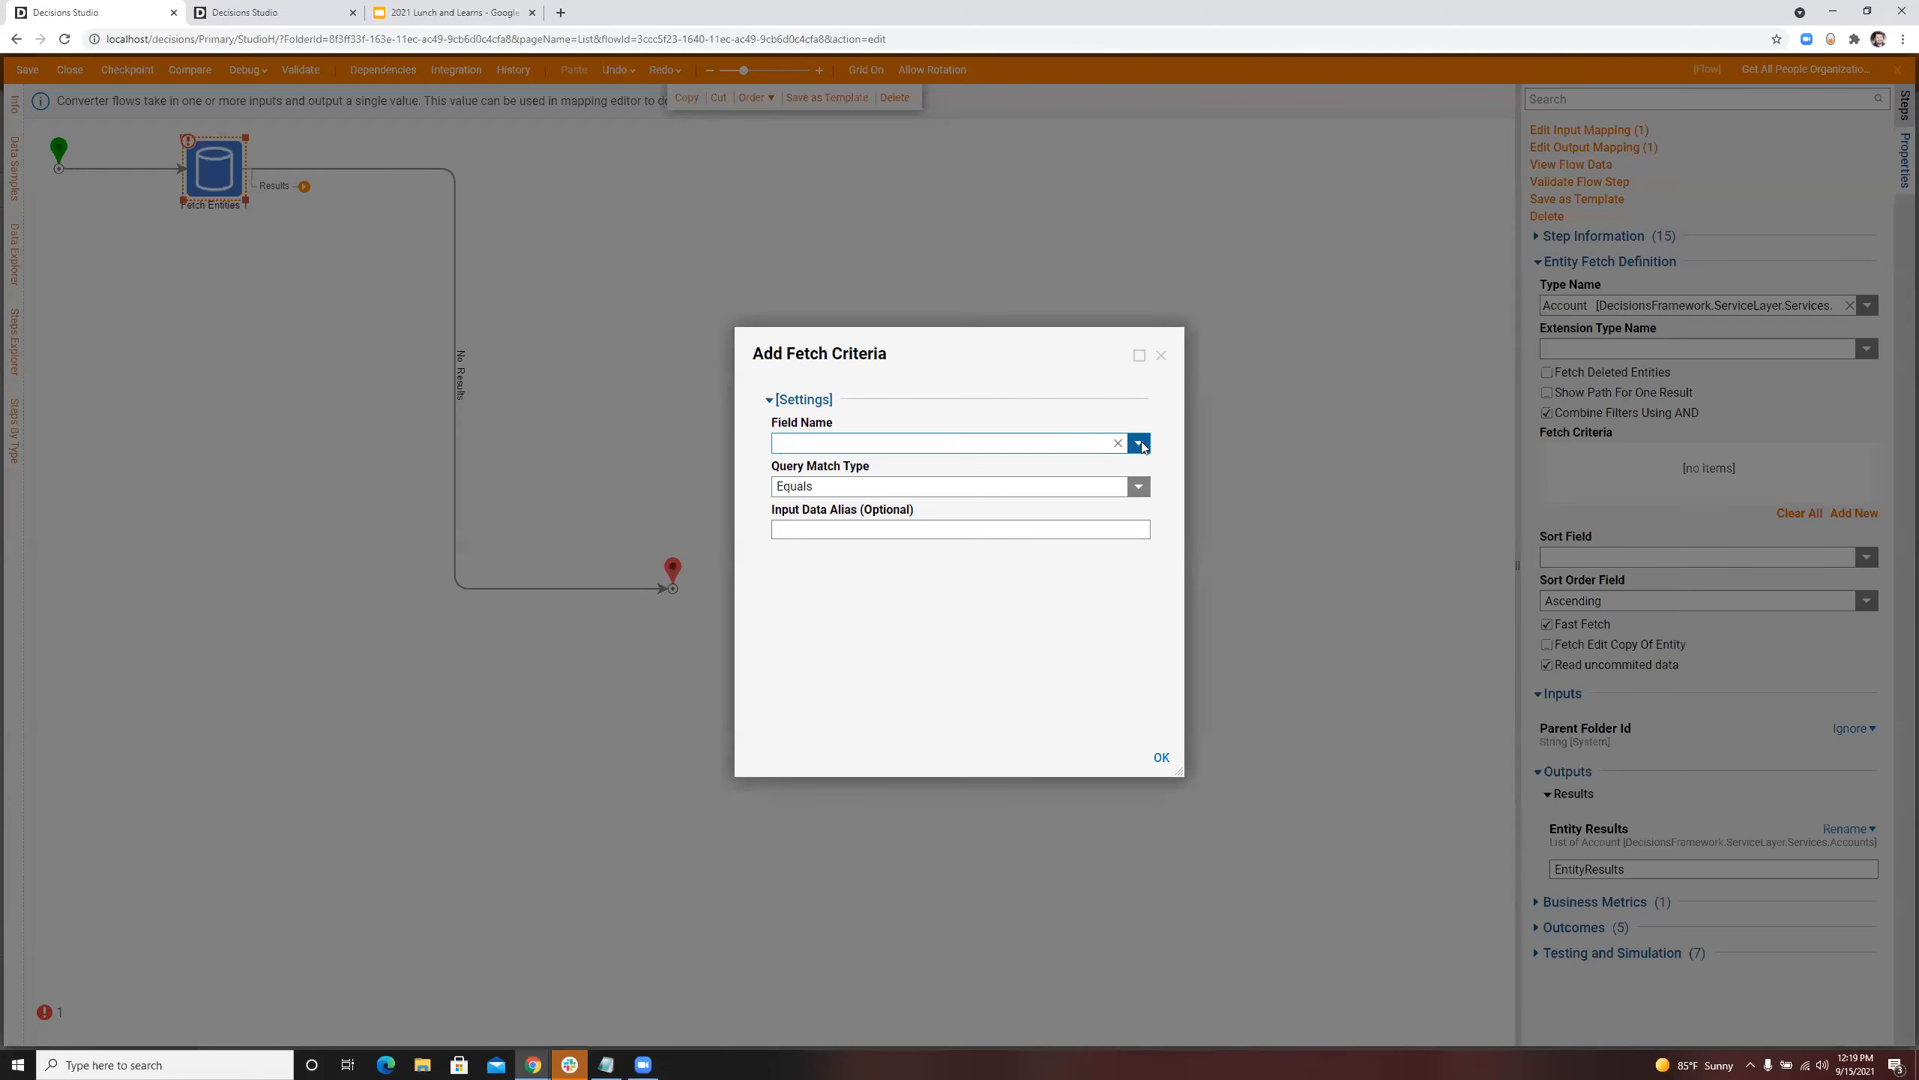
left_click(1141, 444)
scroll(899, 532, "down", 3)
scroll(899, 530, "down", 5)
scroll(899, 530, "down", 5)
scroll(899, 530, "down", 5)
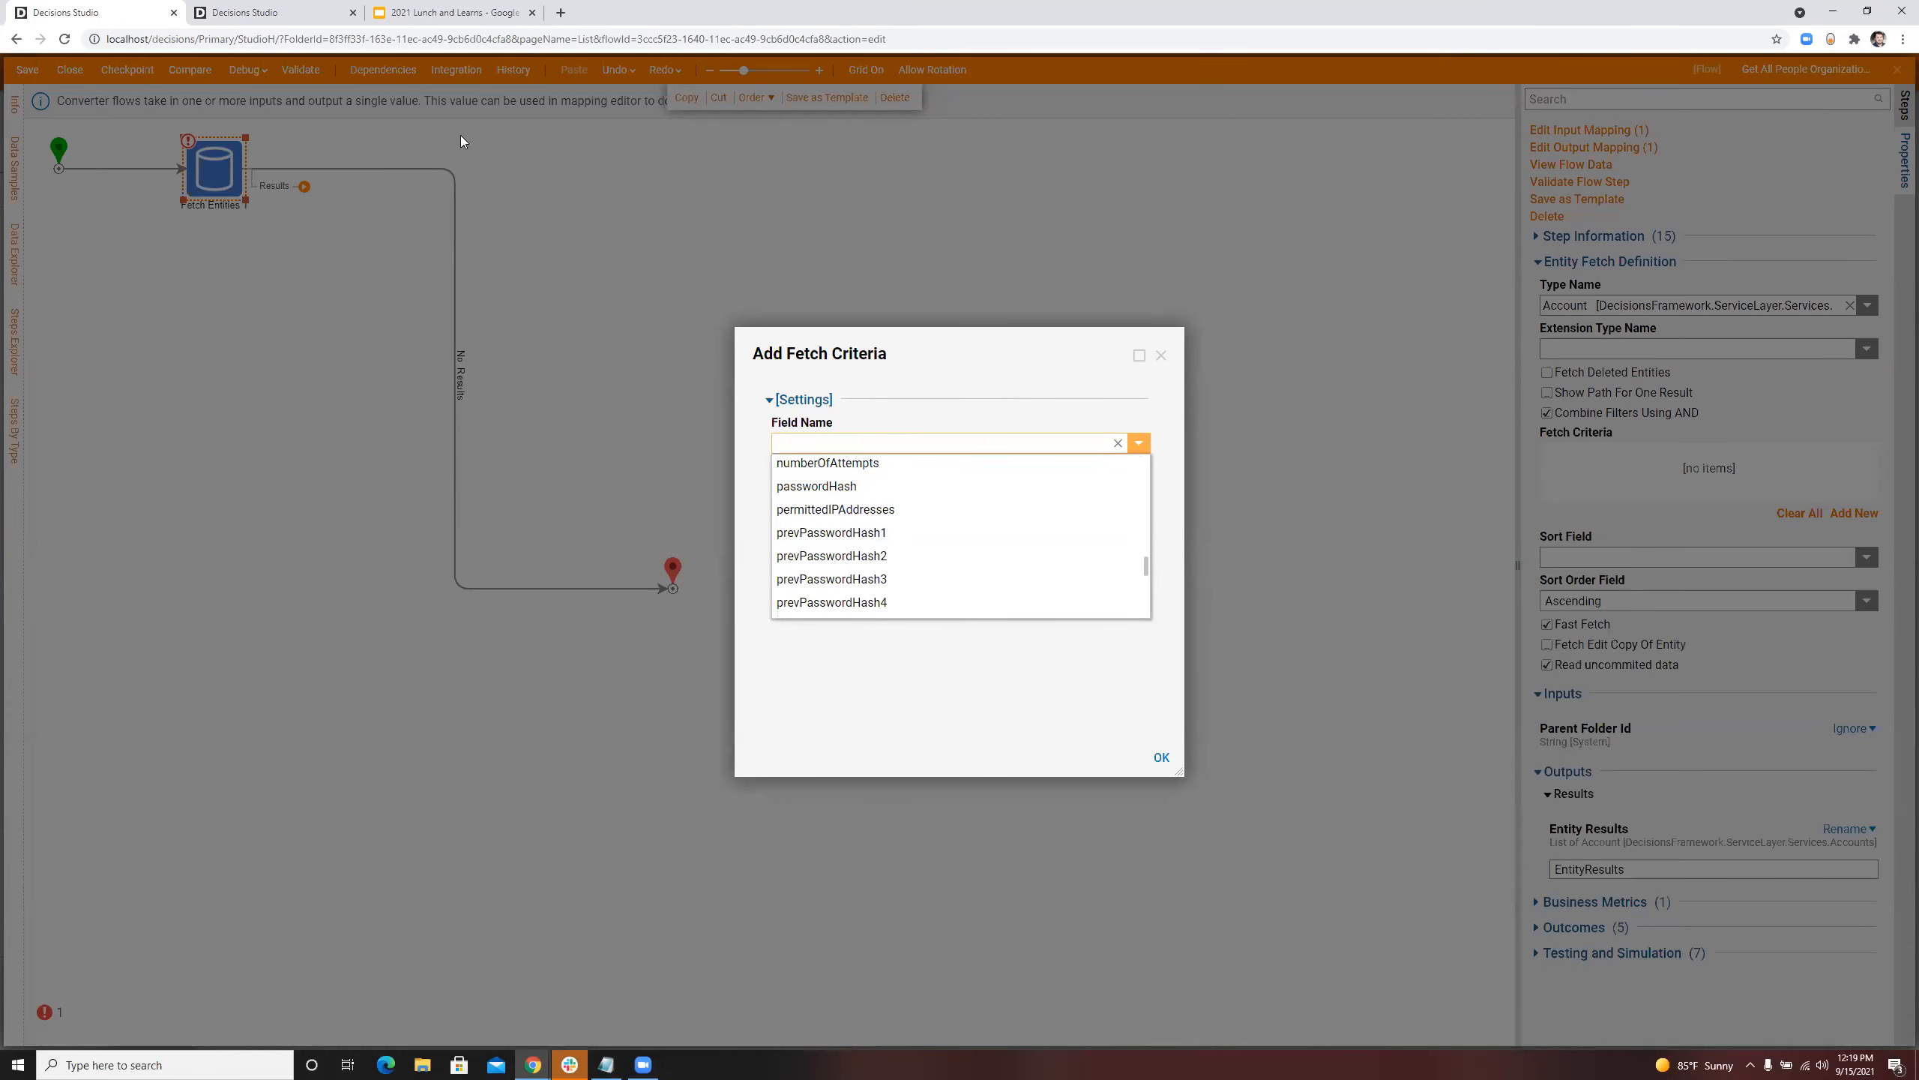
Step: In the other Decisions Studio browser tab, open the administrator account under System > Security > Accounts for editing and examine its personal information fields
left_click(250, 12)
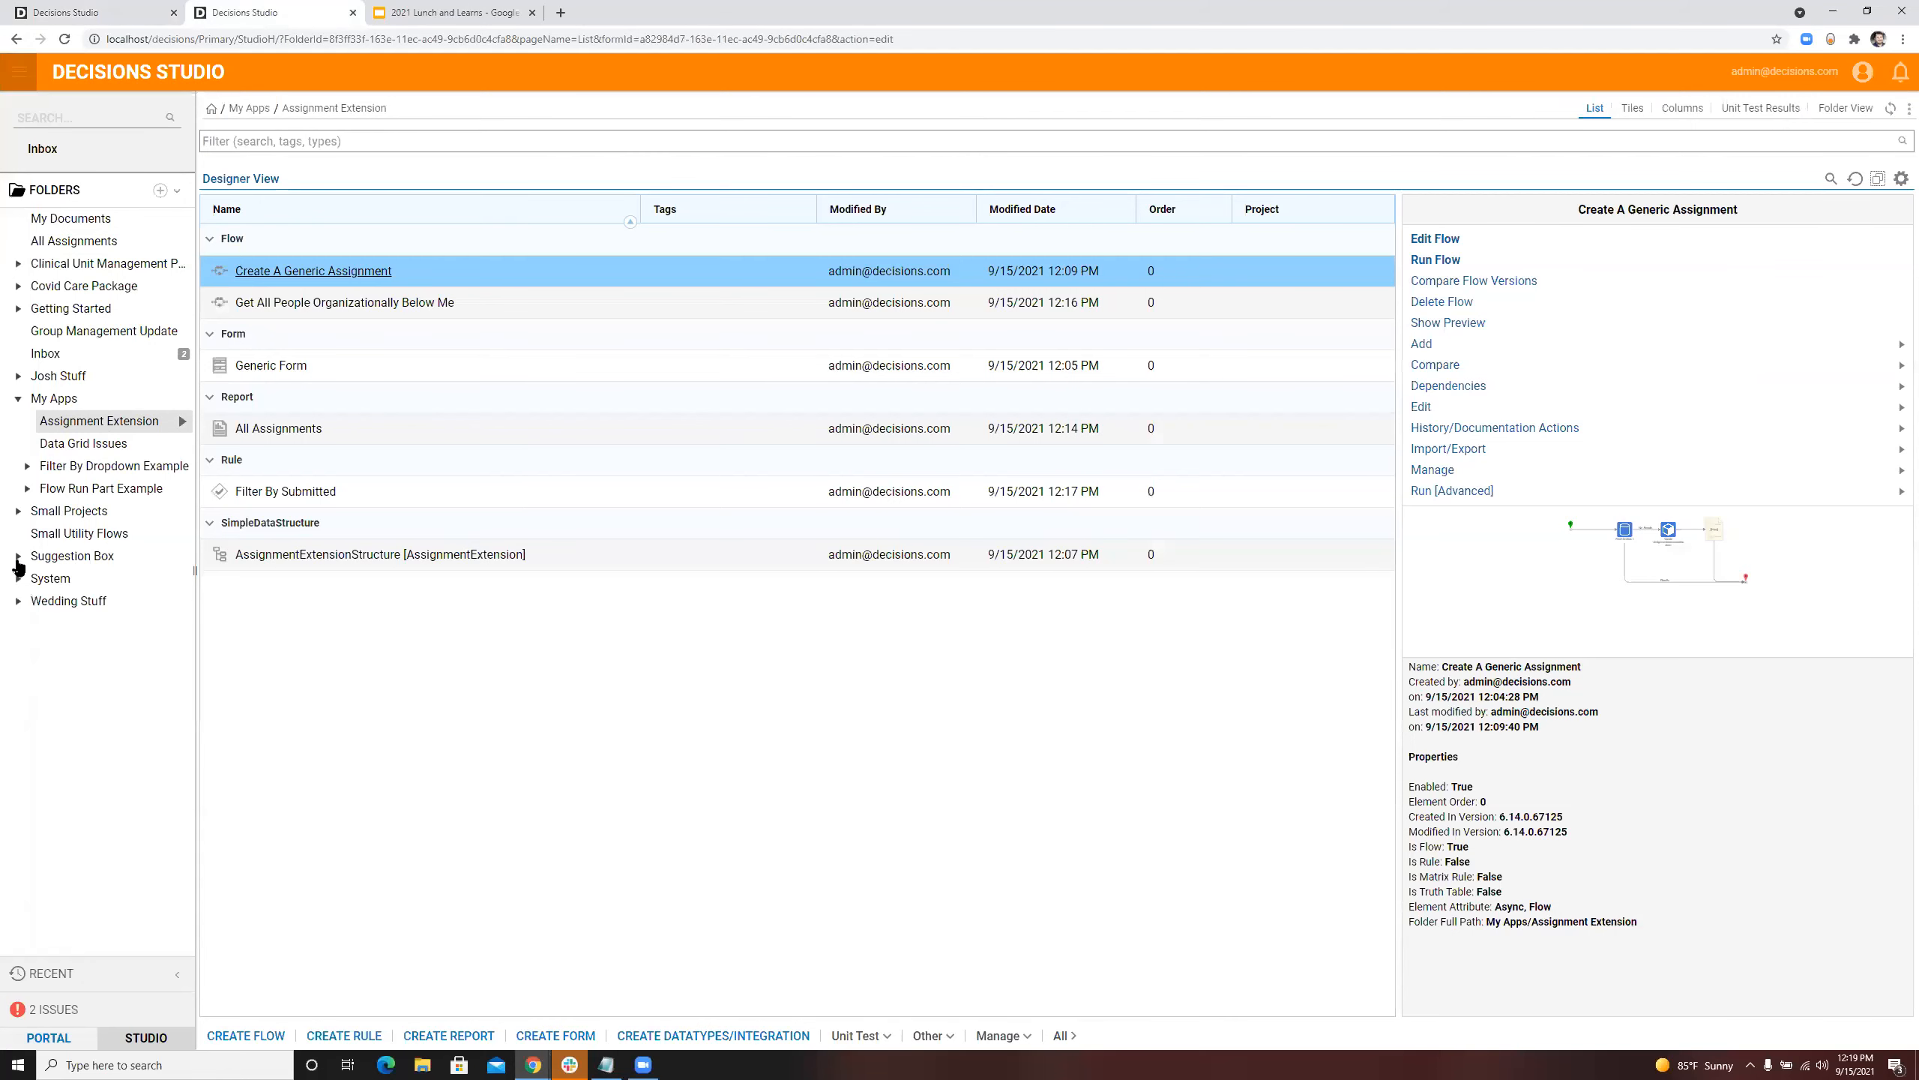
left_click(18, 577)
left_click(27, 736)
left_click(73, 757)
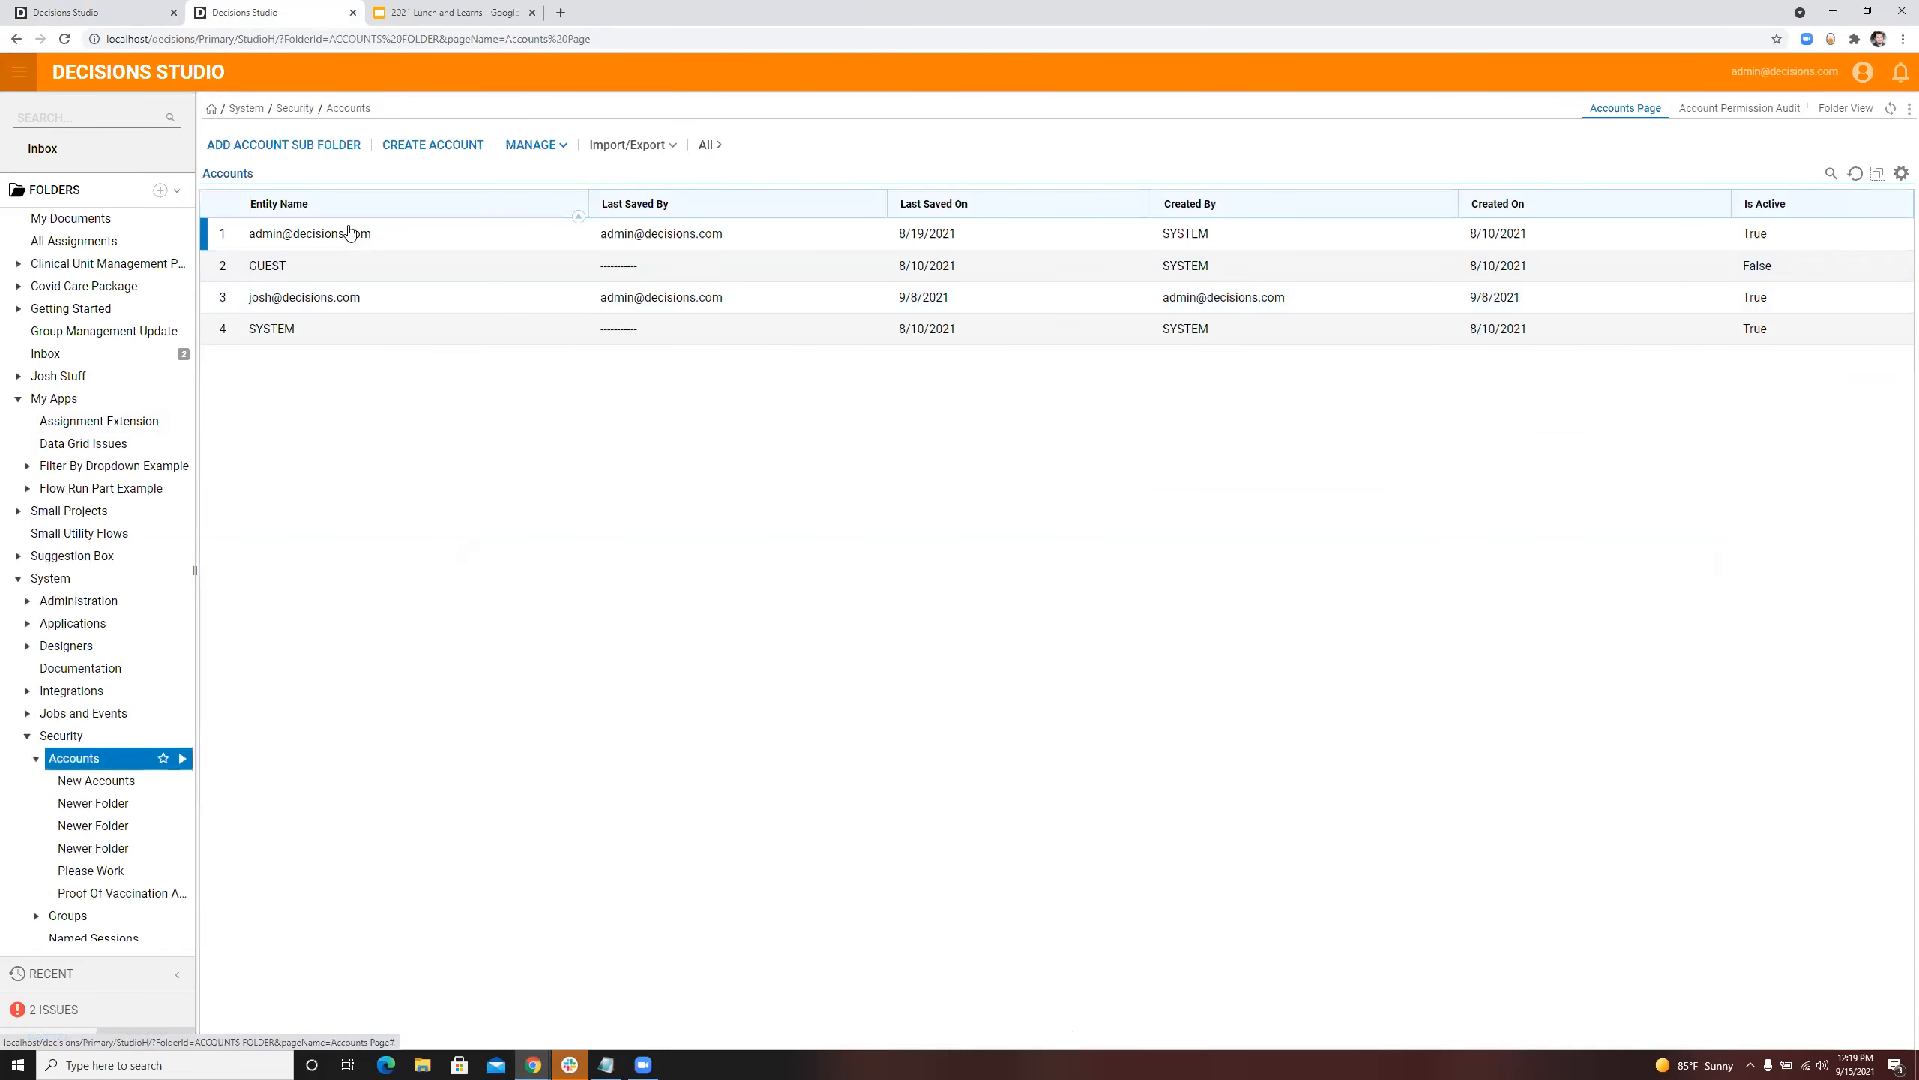
right_click(349, 233)
left_click(424, 172)
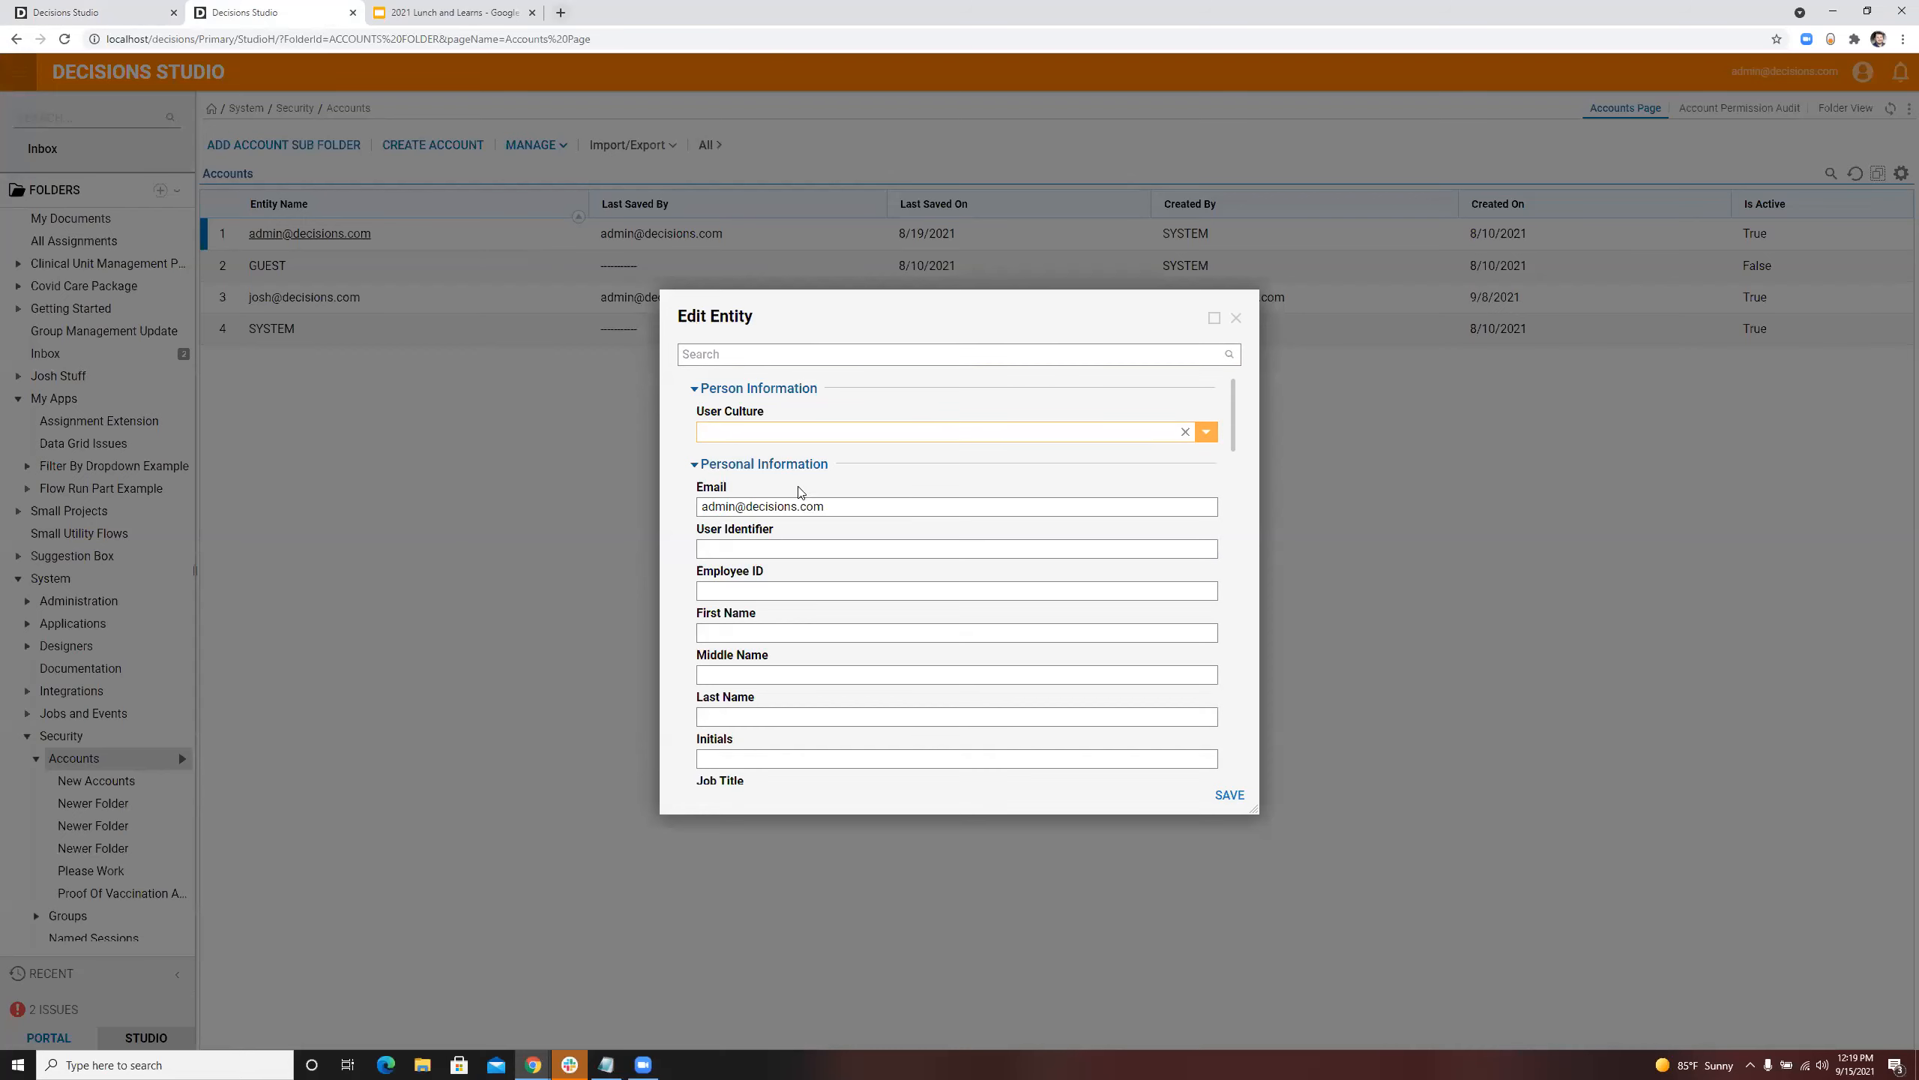
scroll(869, 484, "down", 4)
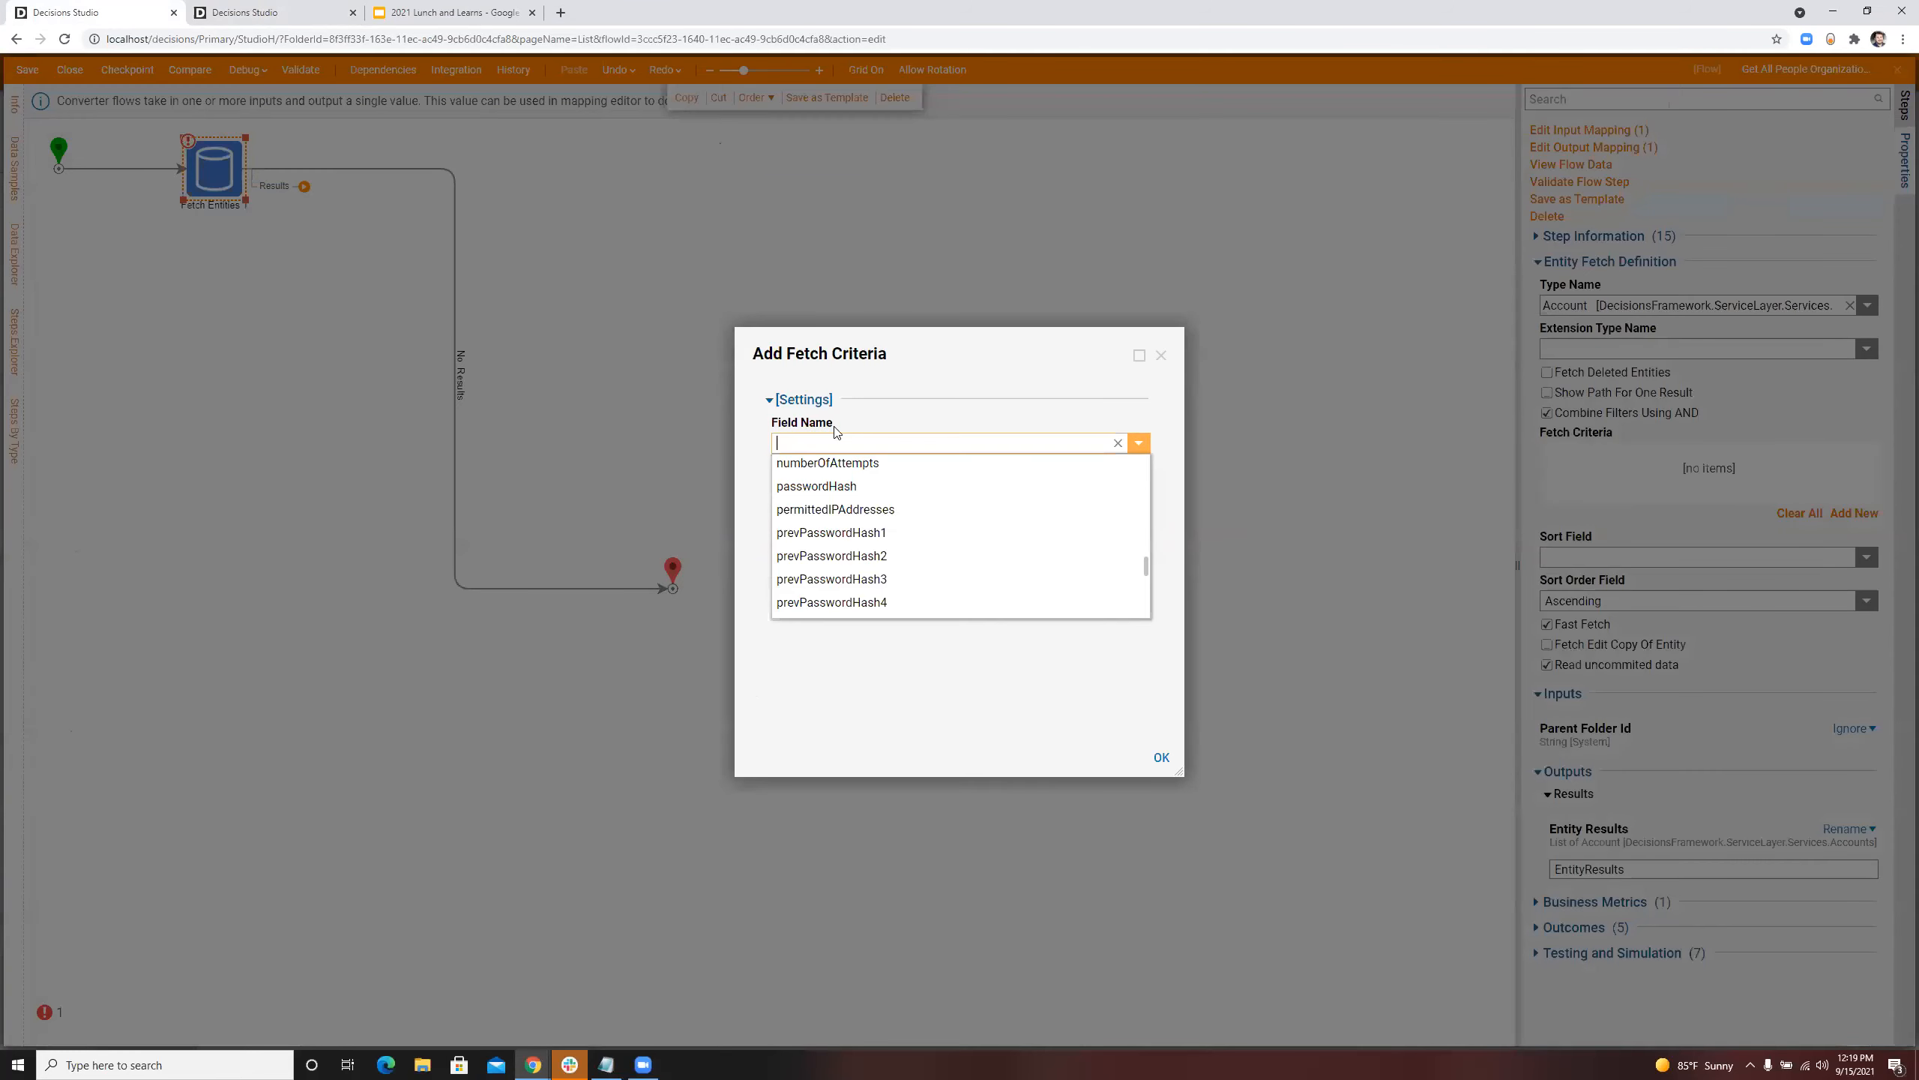
Step: Return to the flow's fetch criterion and look through the field name options for a manager field, using "mana" as the search text
scroll(931, 529, "down", 3)
scroll(933, 534, "up", 6)
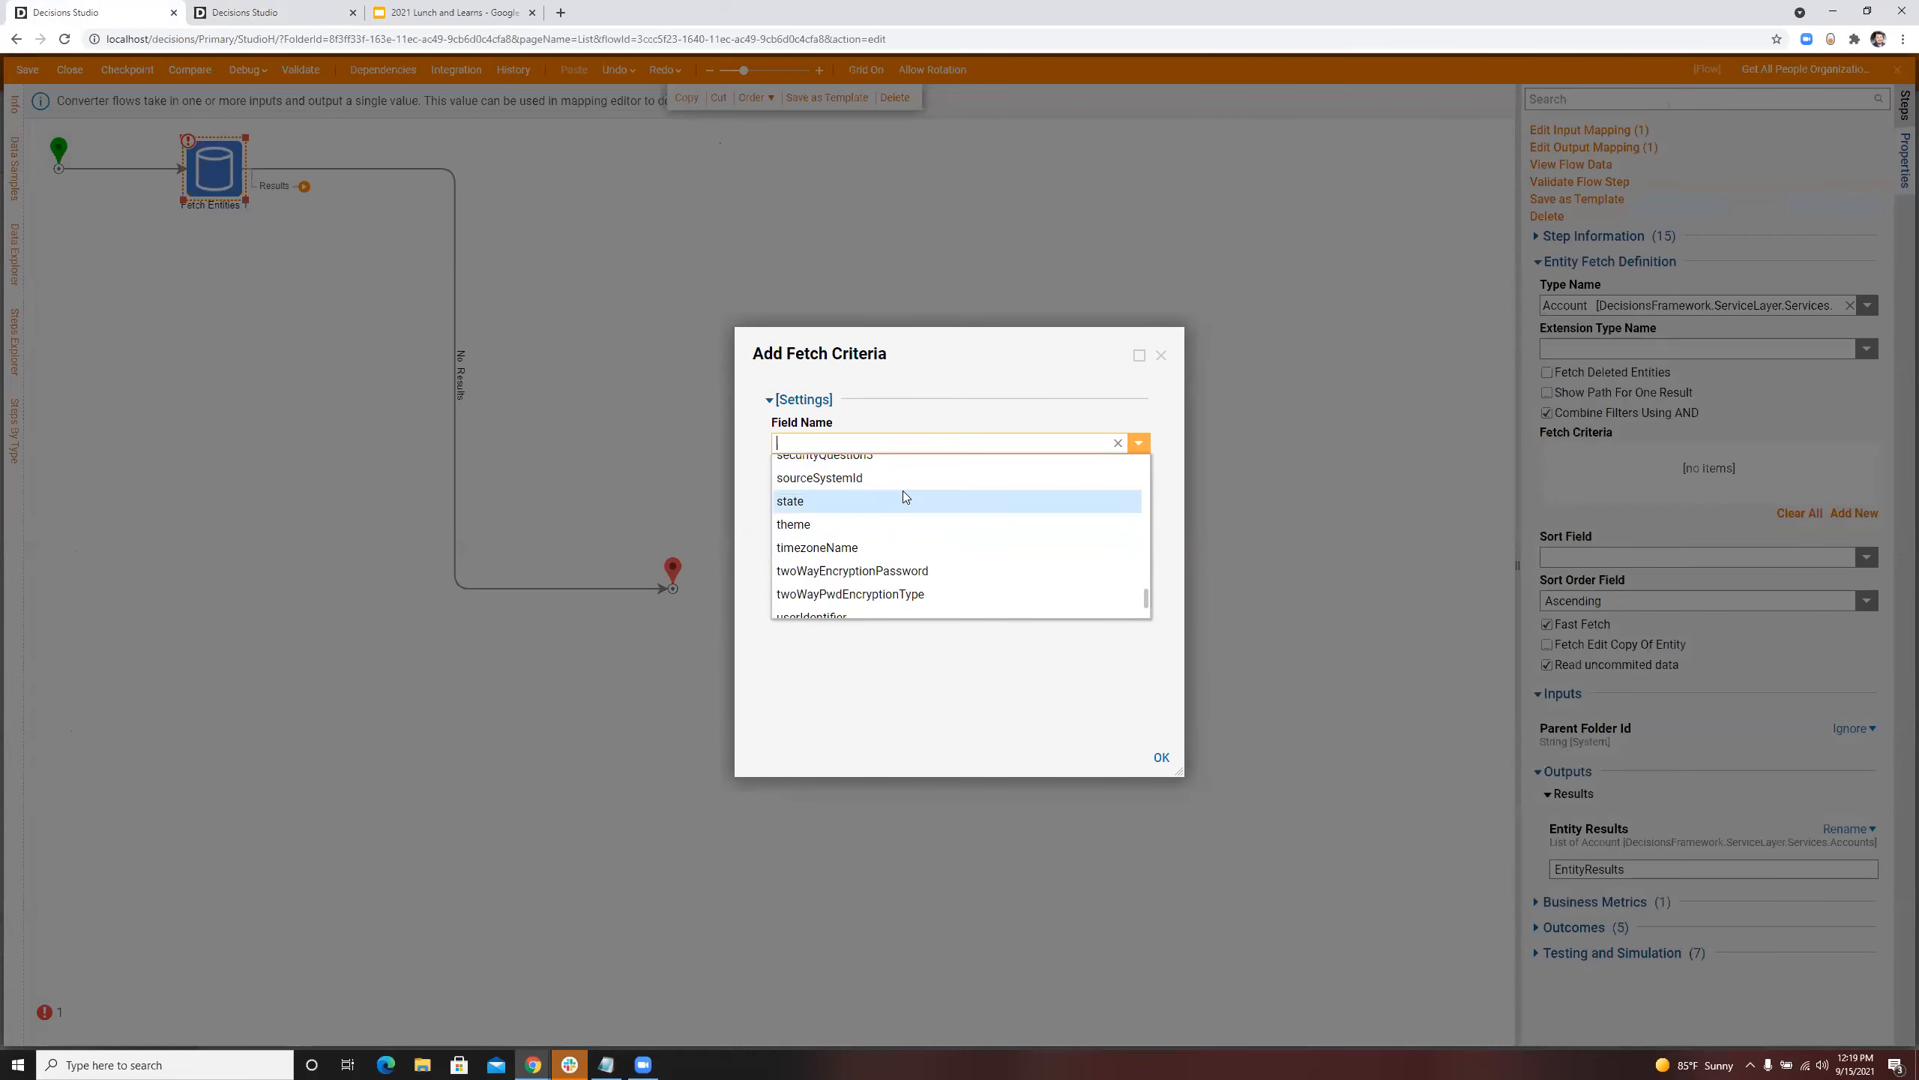
scroll(907, 545, "up", 6)
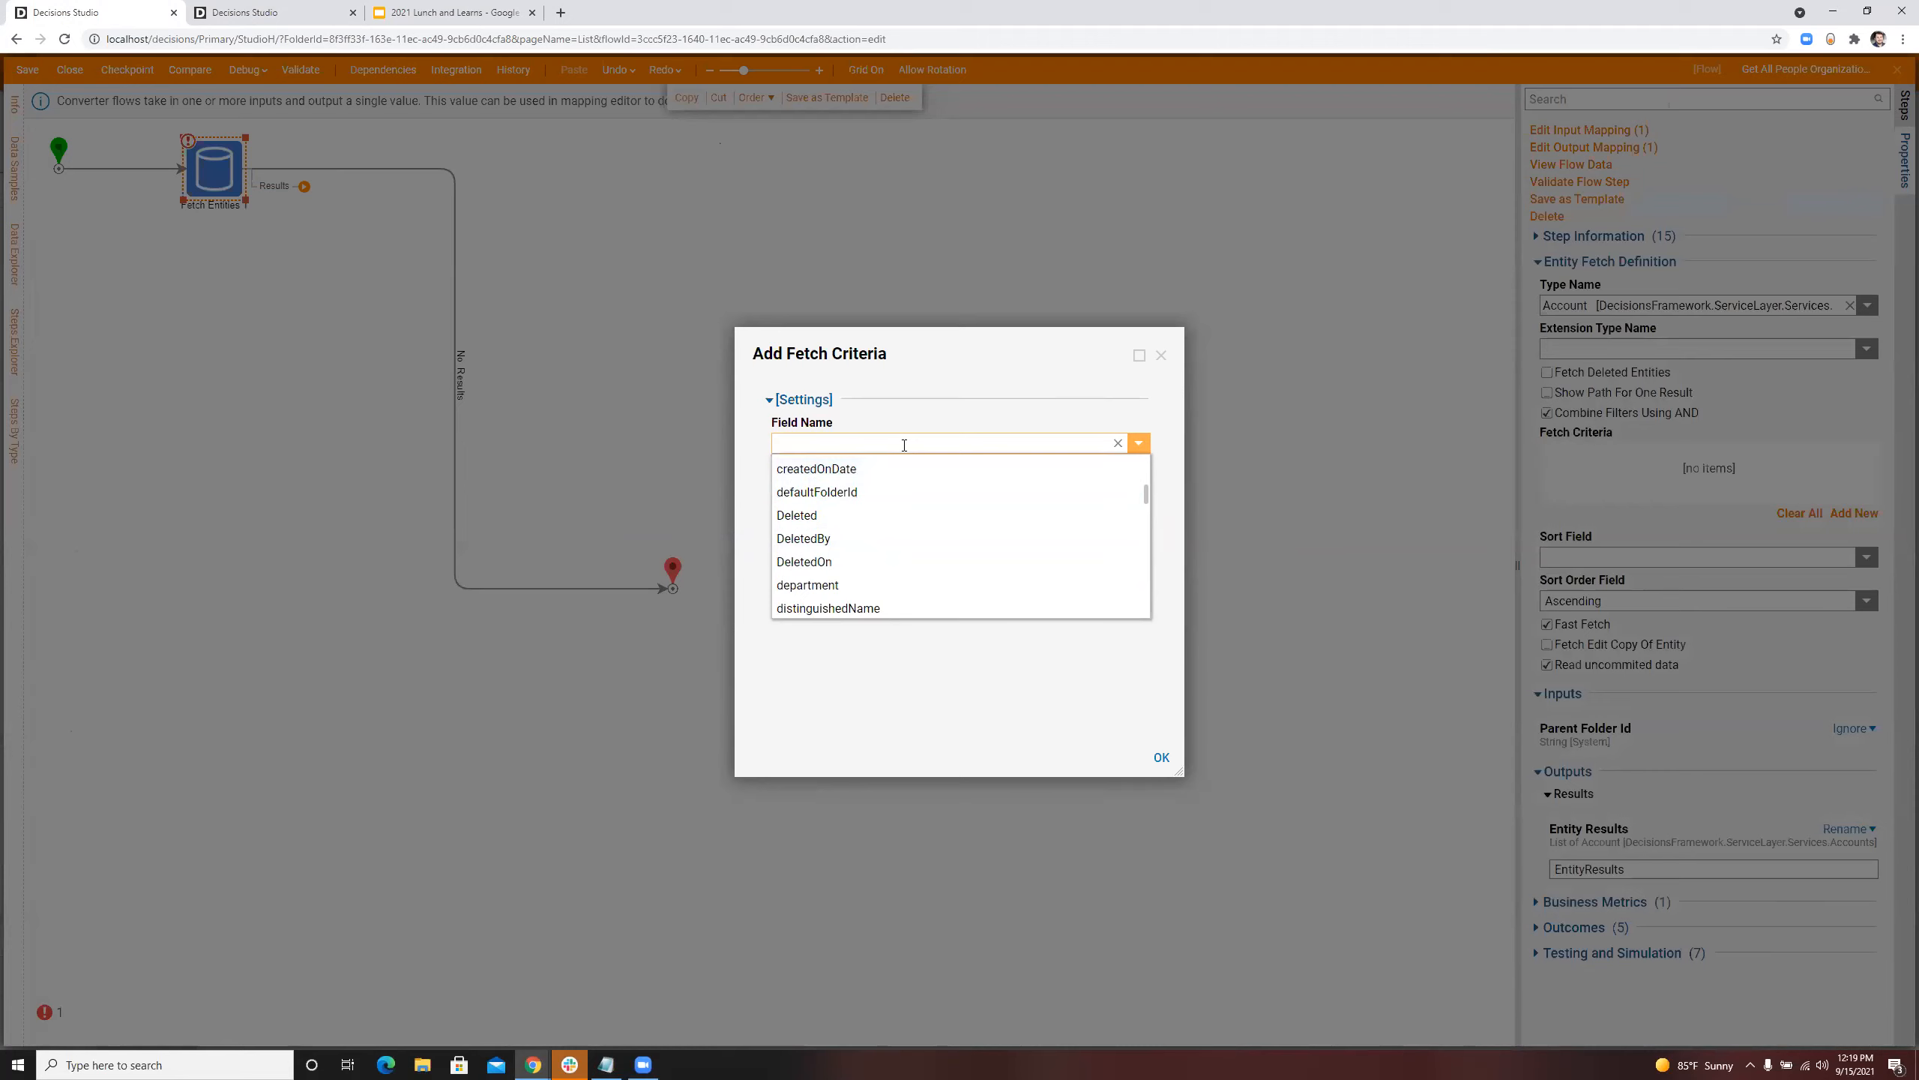
type("mana")
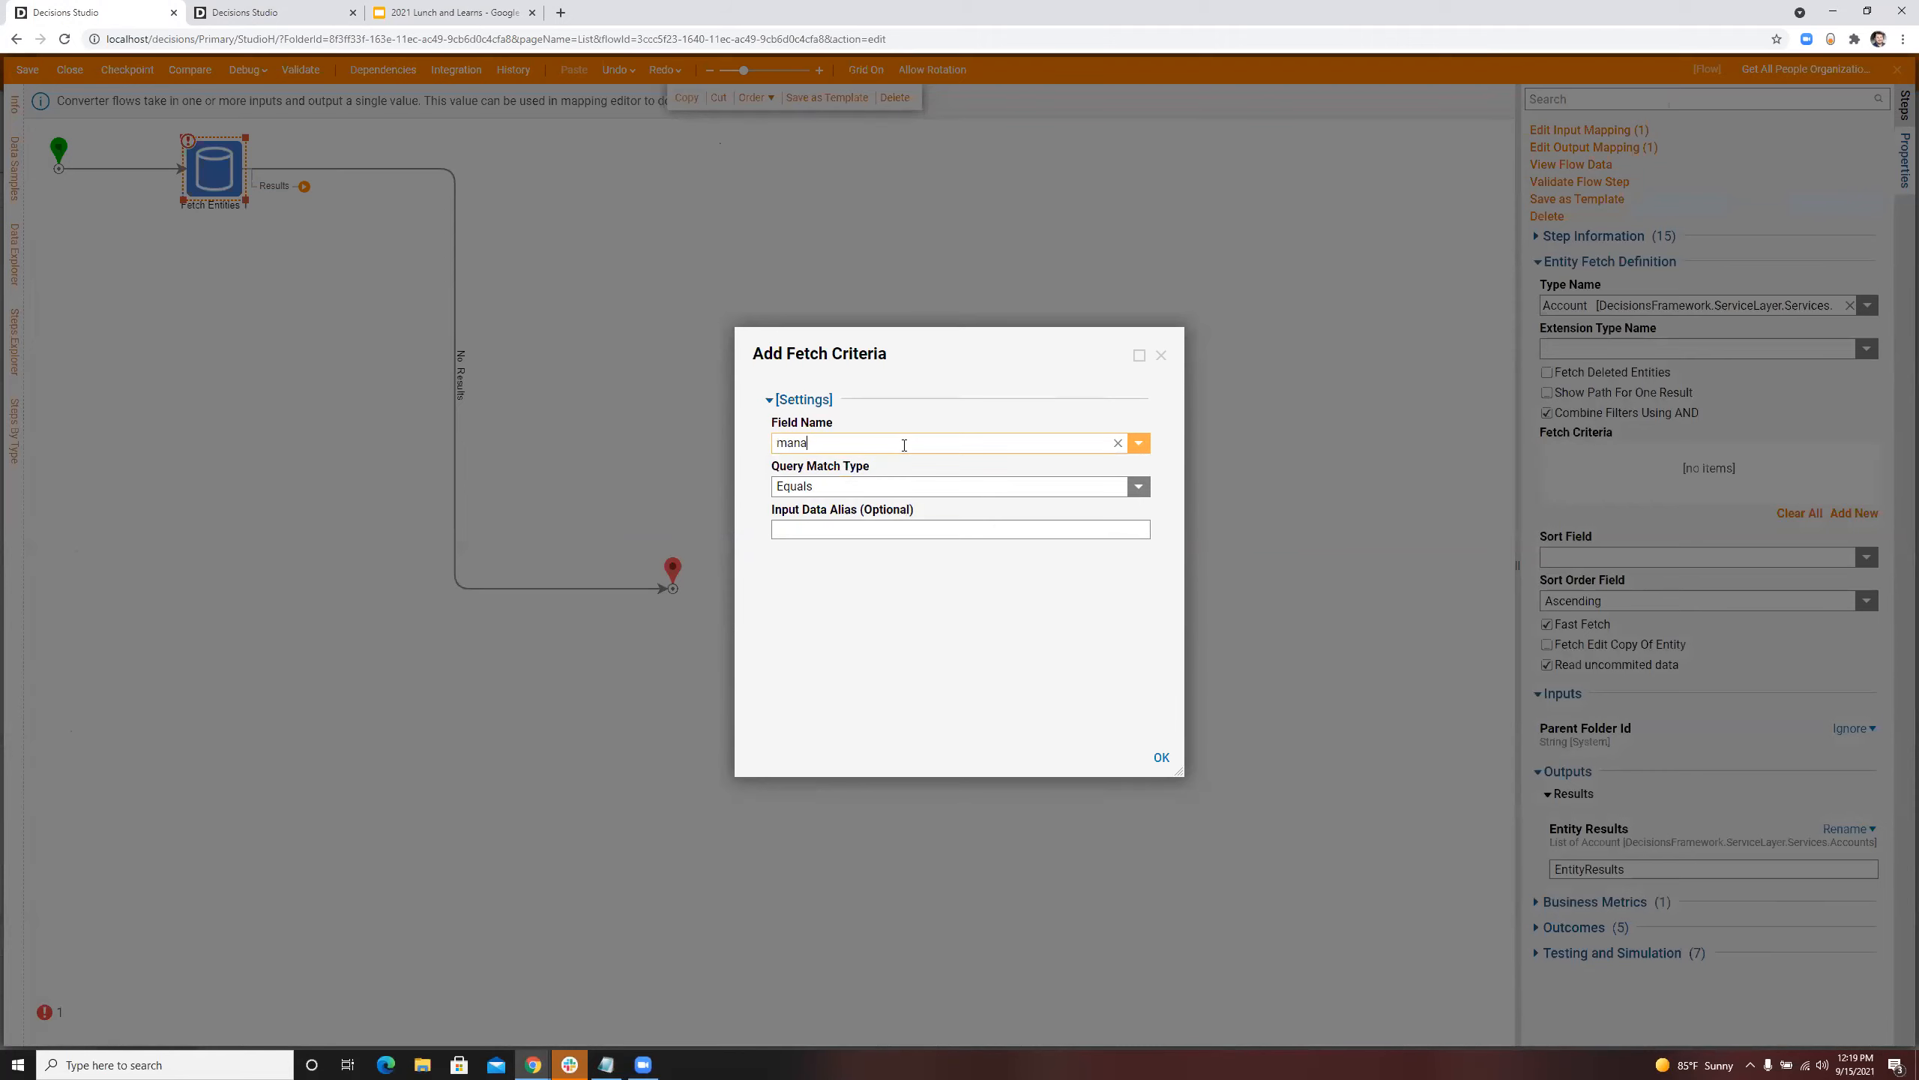
left_click(1134, 443)
scroll(848, 505, "up", 3)
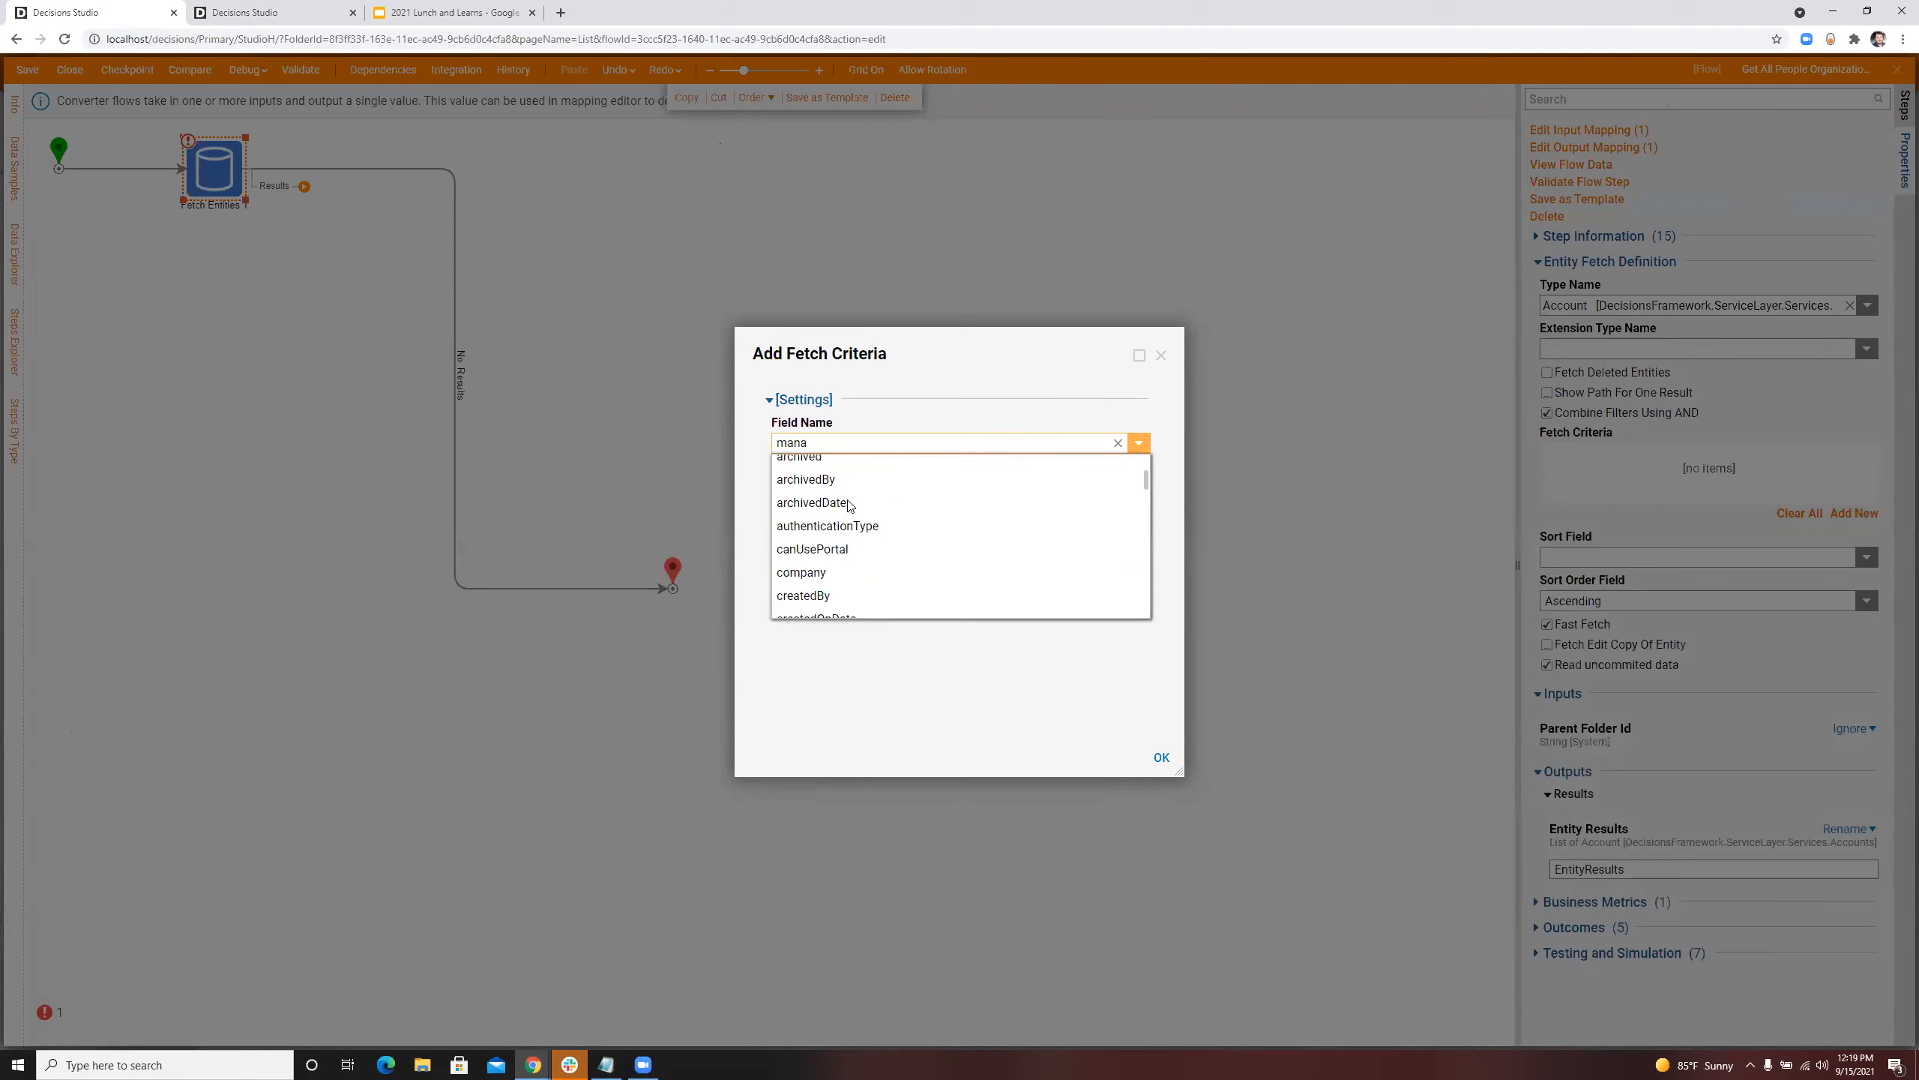
scroll(849, 505, "up", 1)
scroll(848, 504, "down", 5)
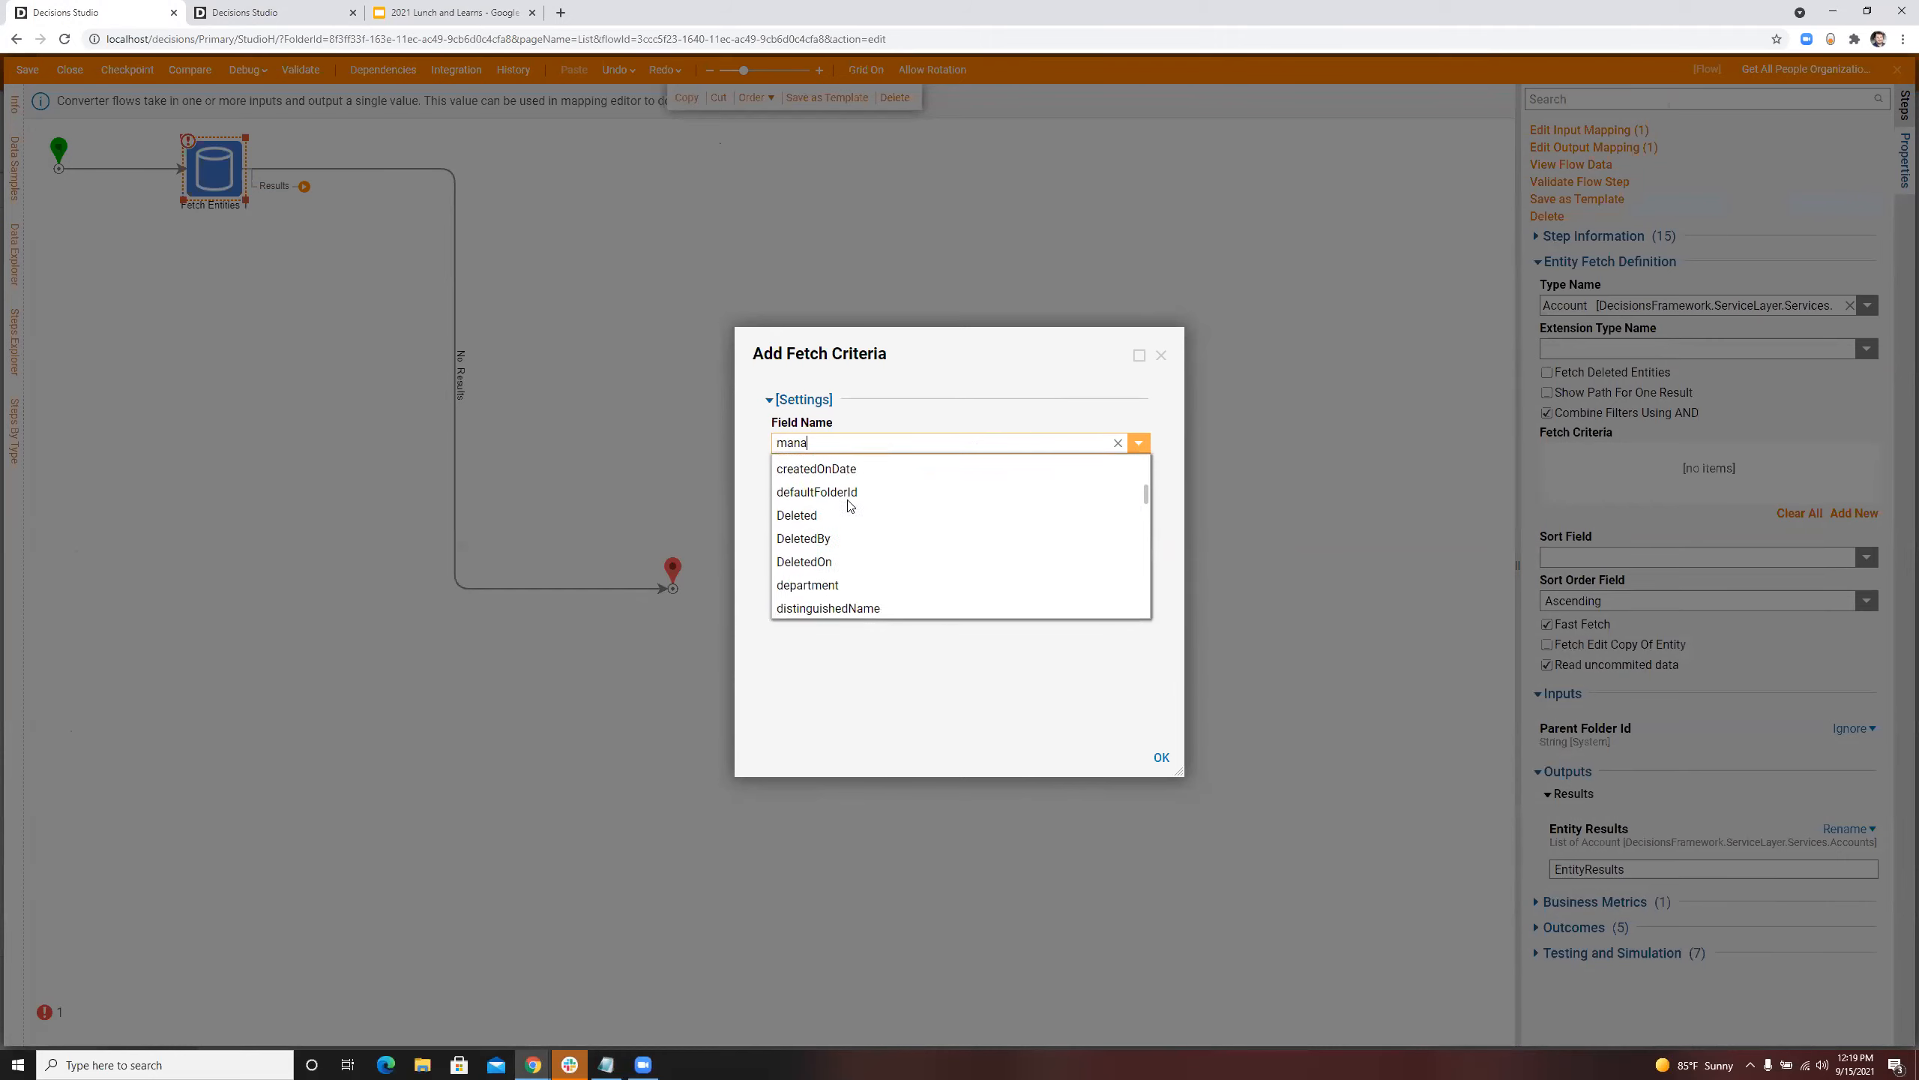
scroll(850, 506, "down", 3)
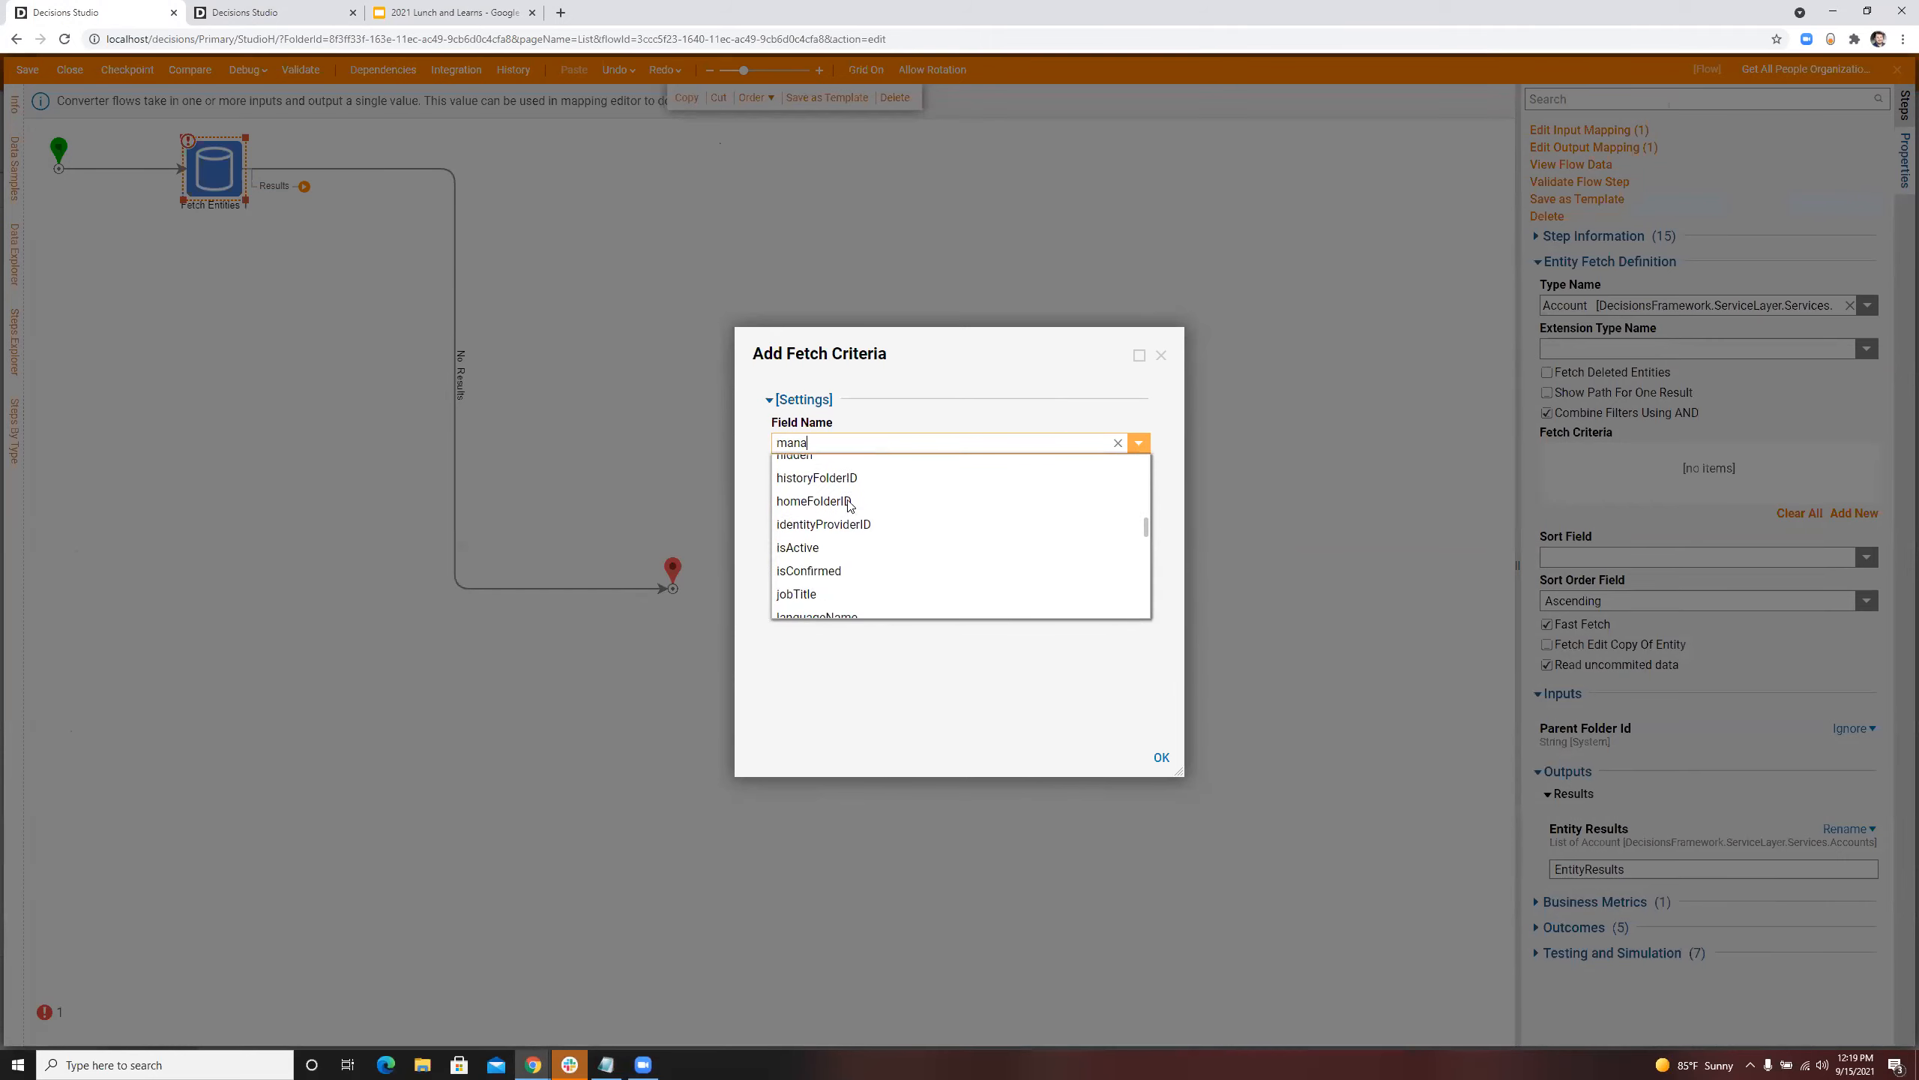
scroll(849, 506, "down", 4)
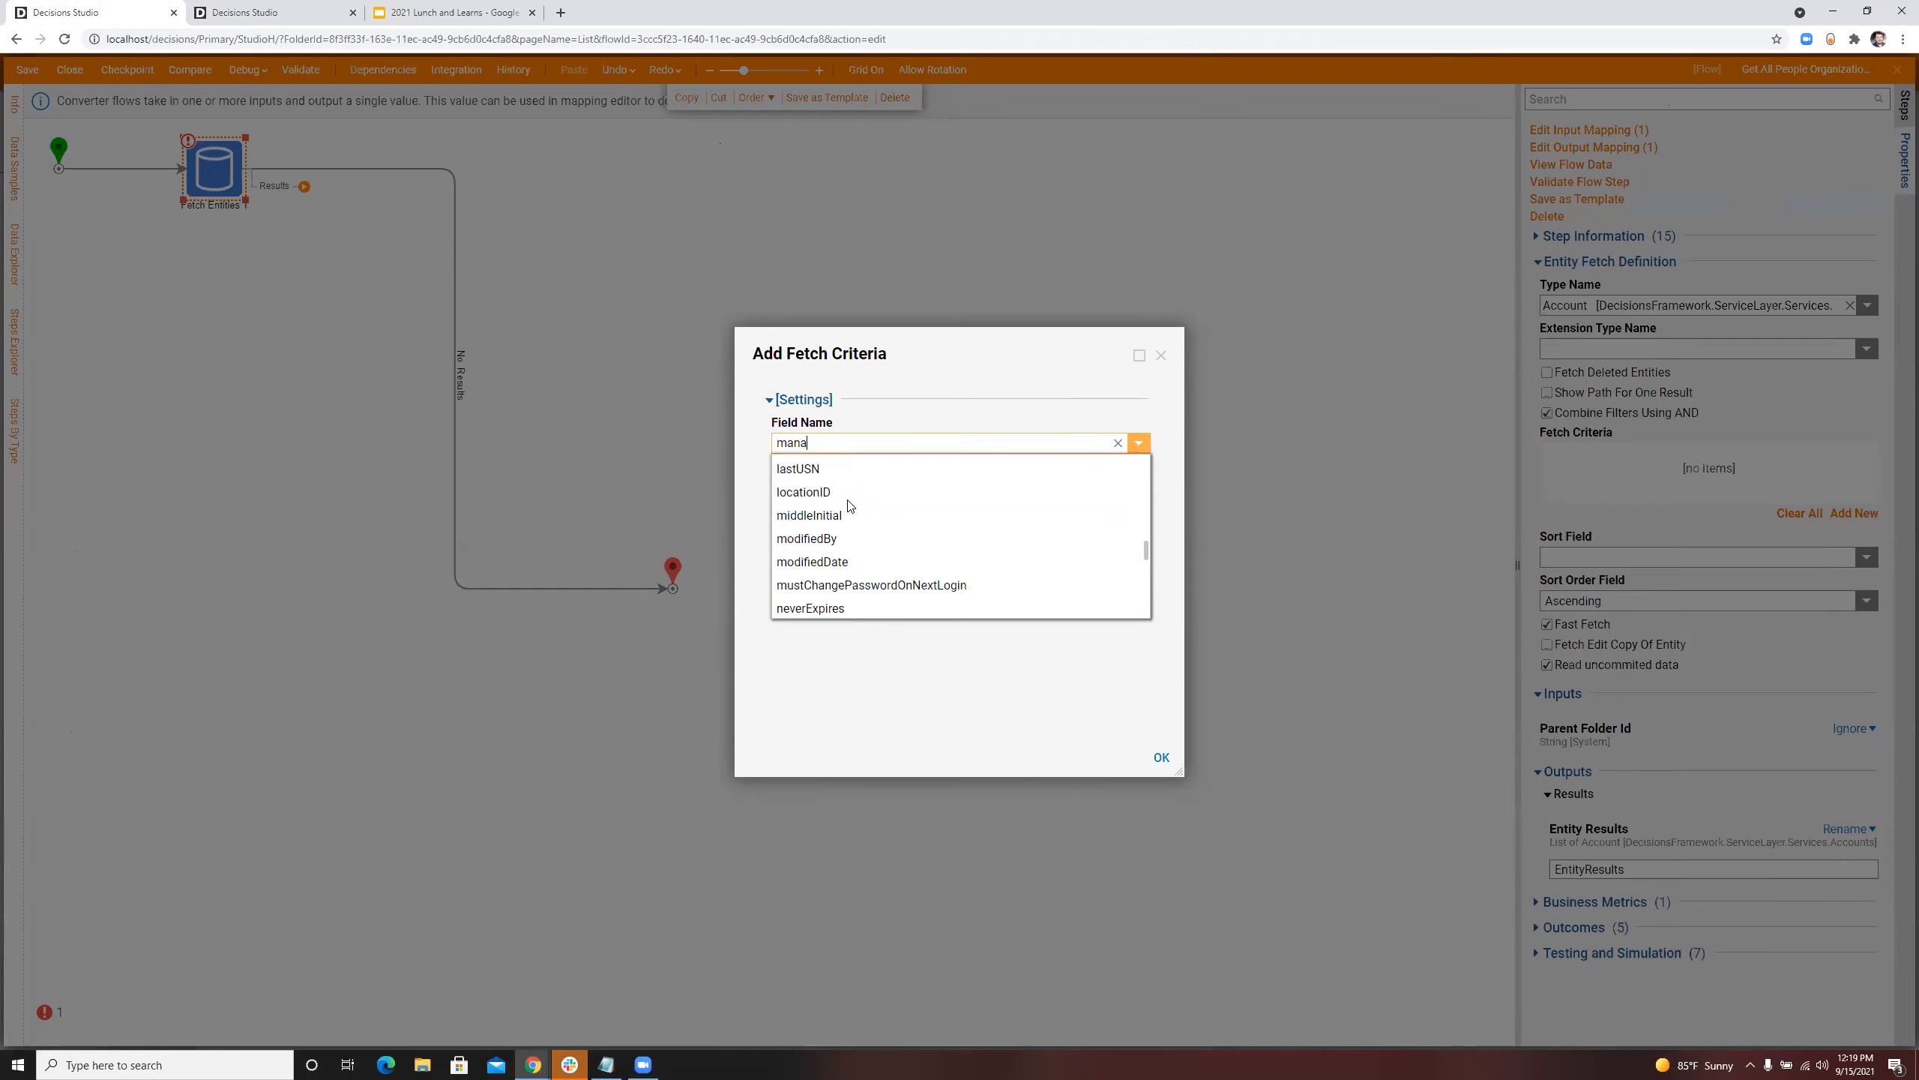
scroll(850, 506, "down", 8)
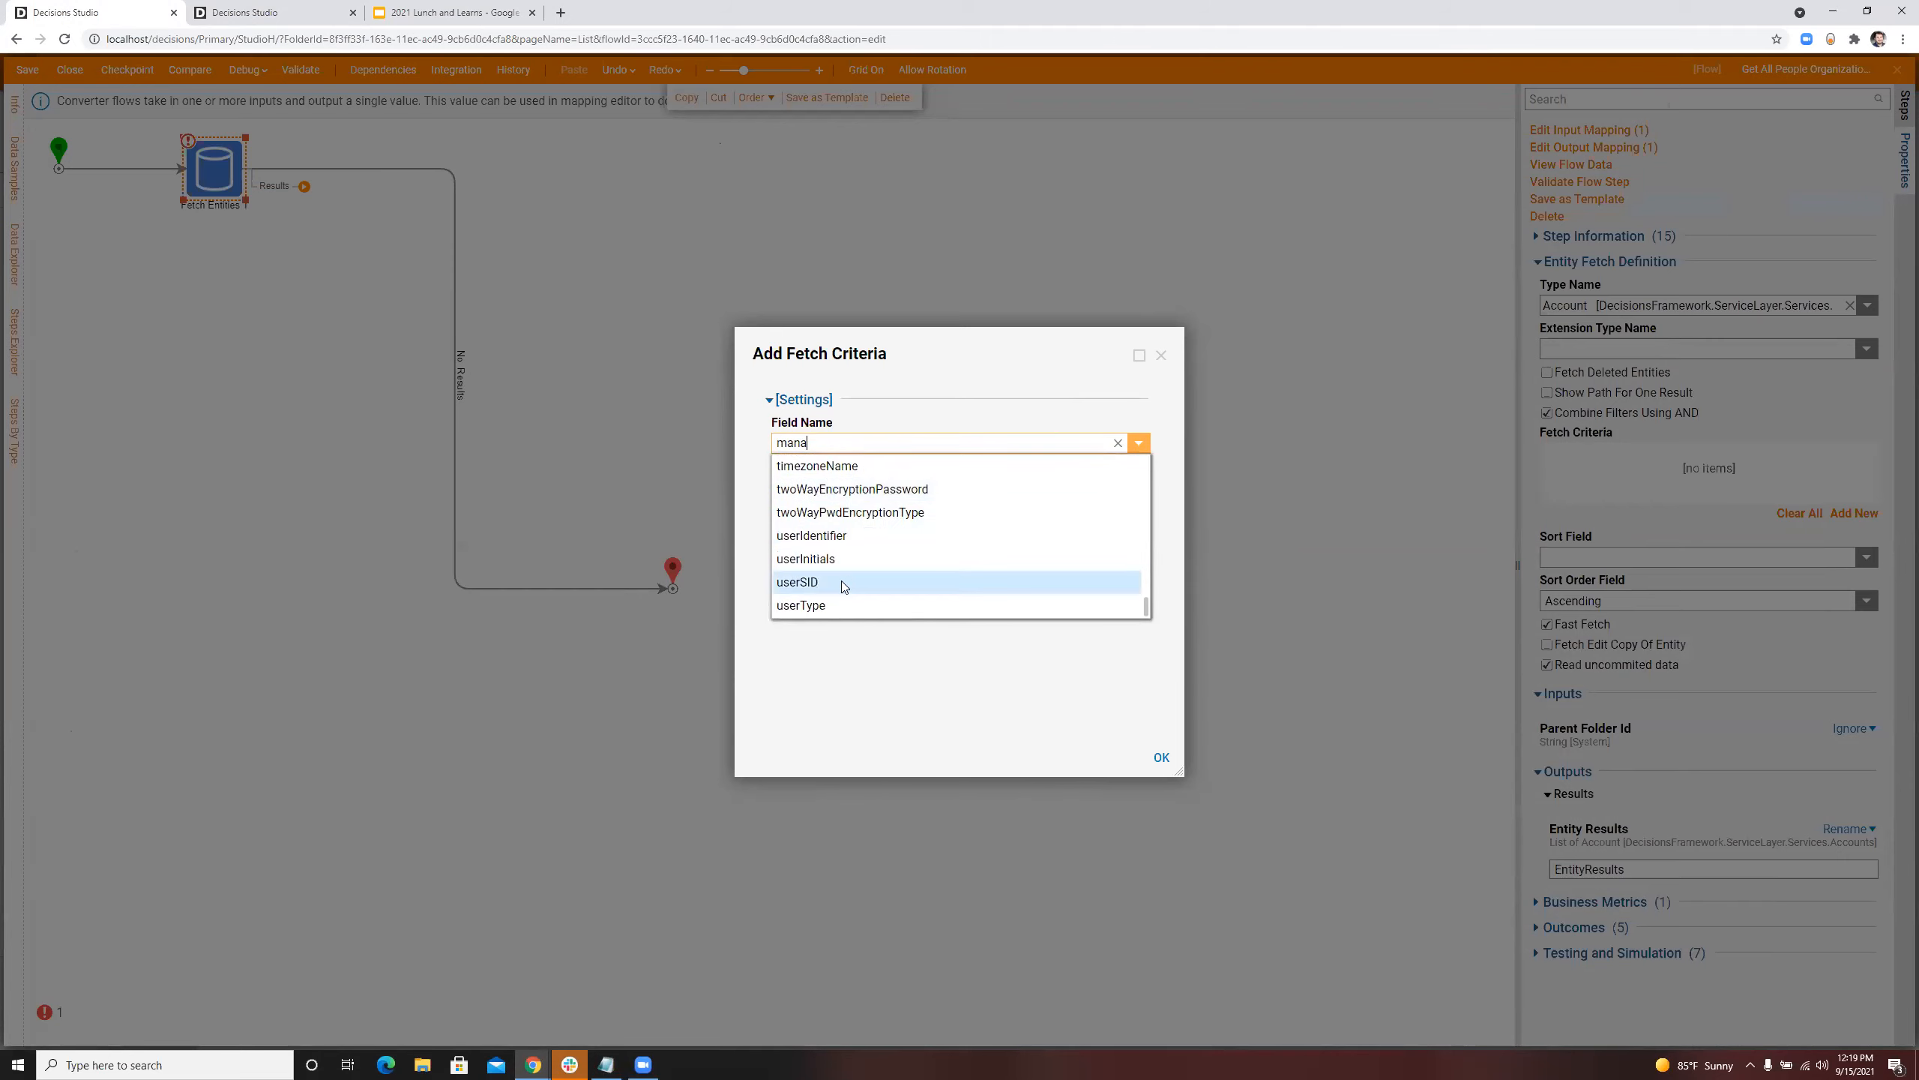
scroll(839, 540, "up", 3)
scroll(840, 537, "up", 3)
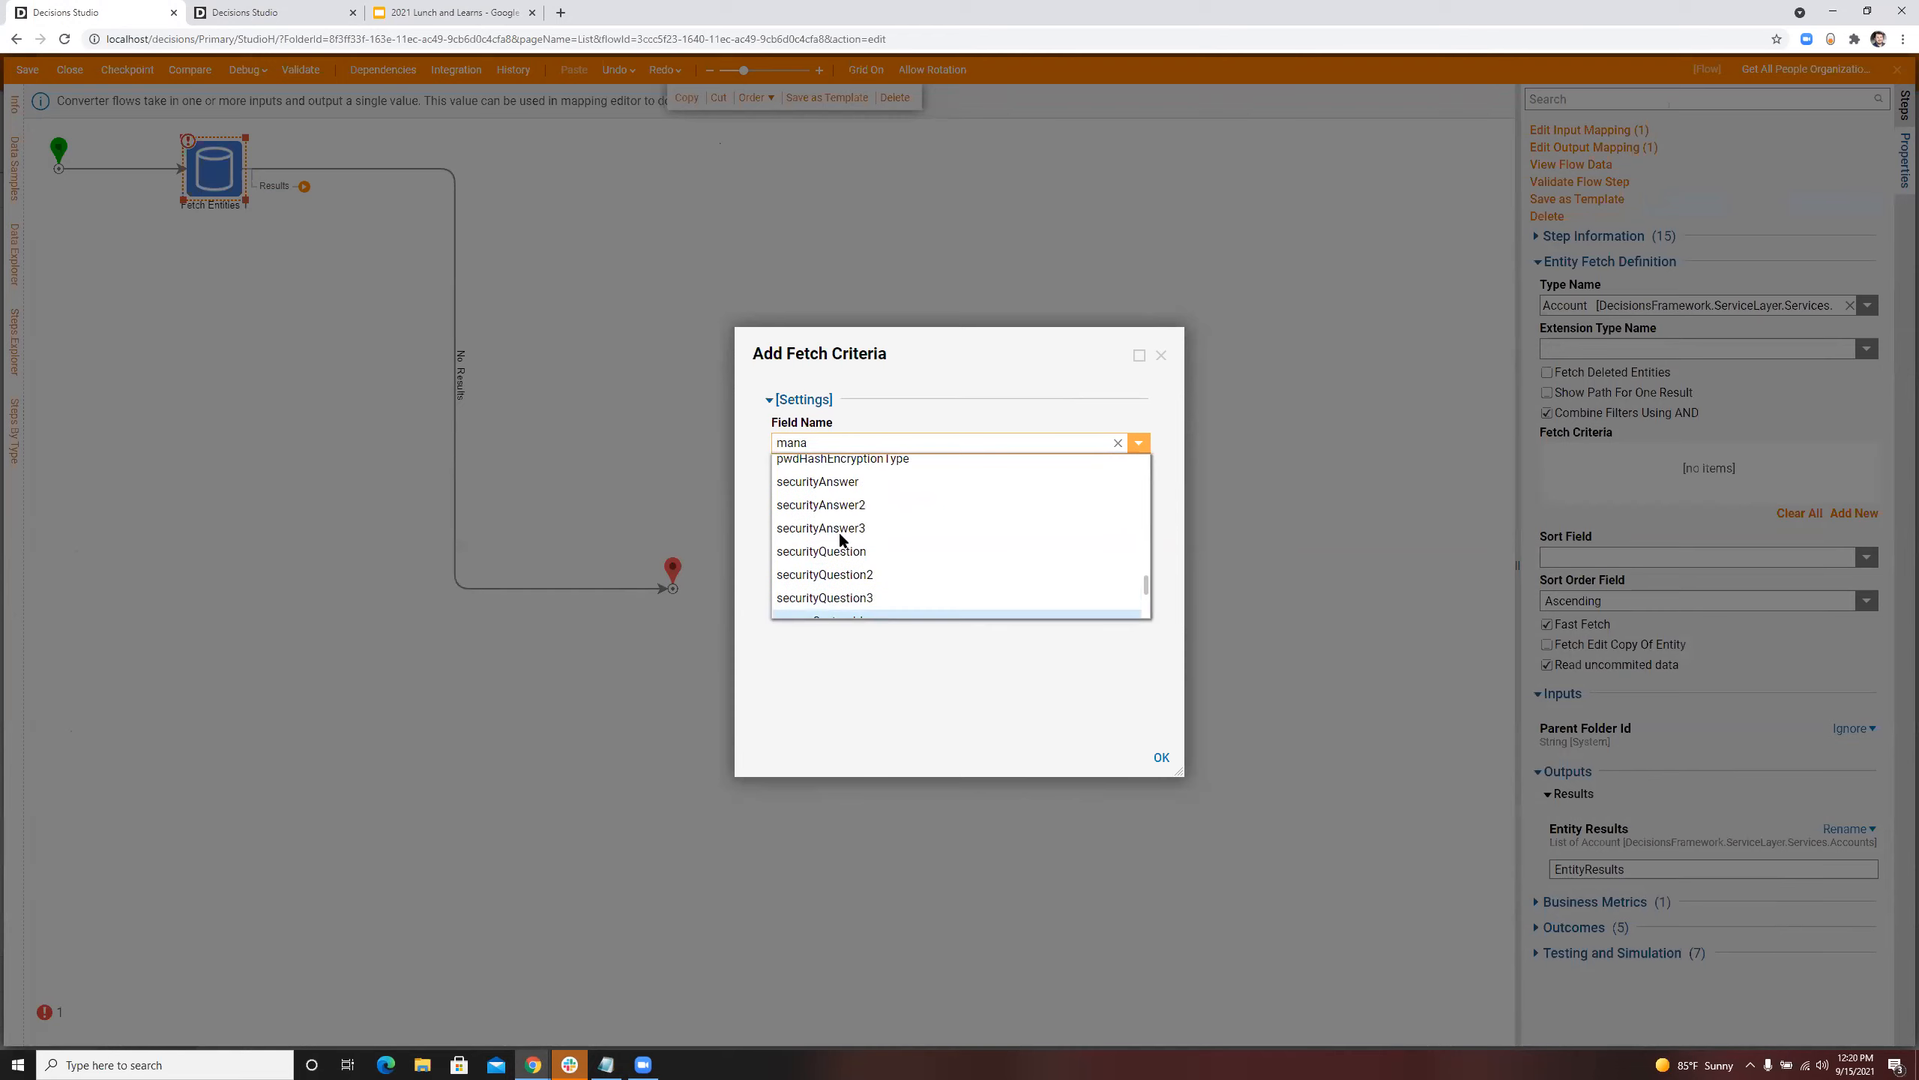
scroll(839, 531, "up", 5)
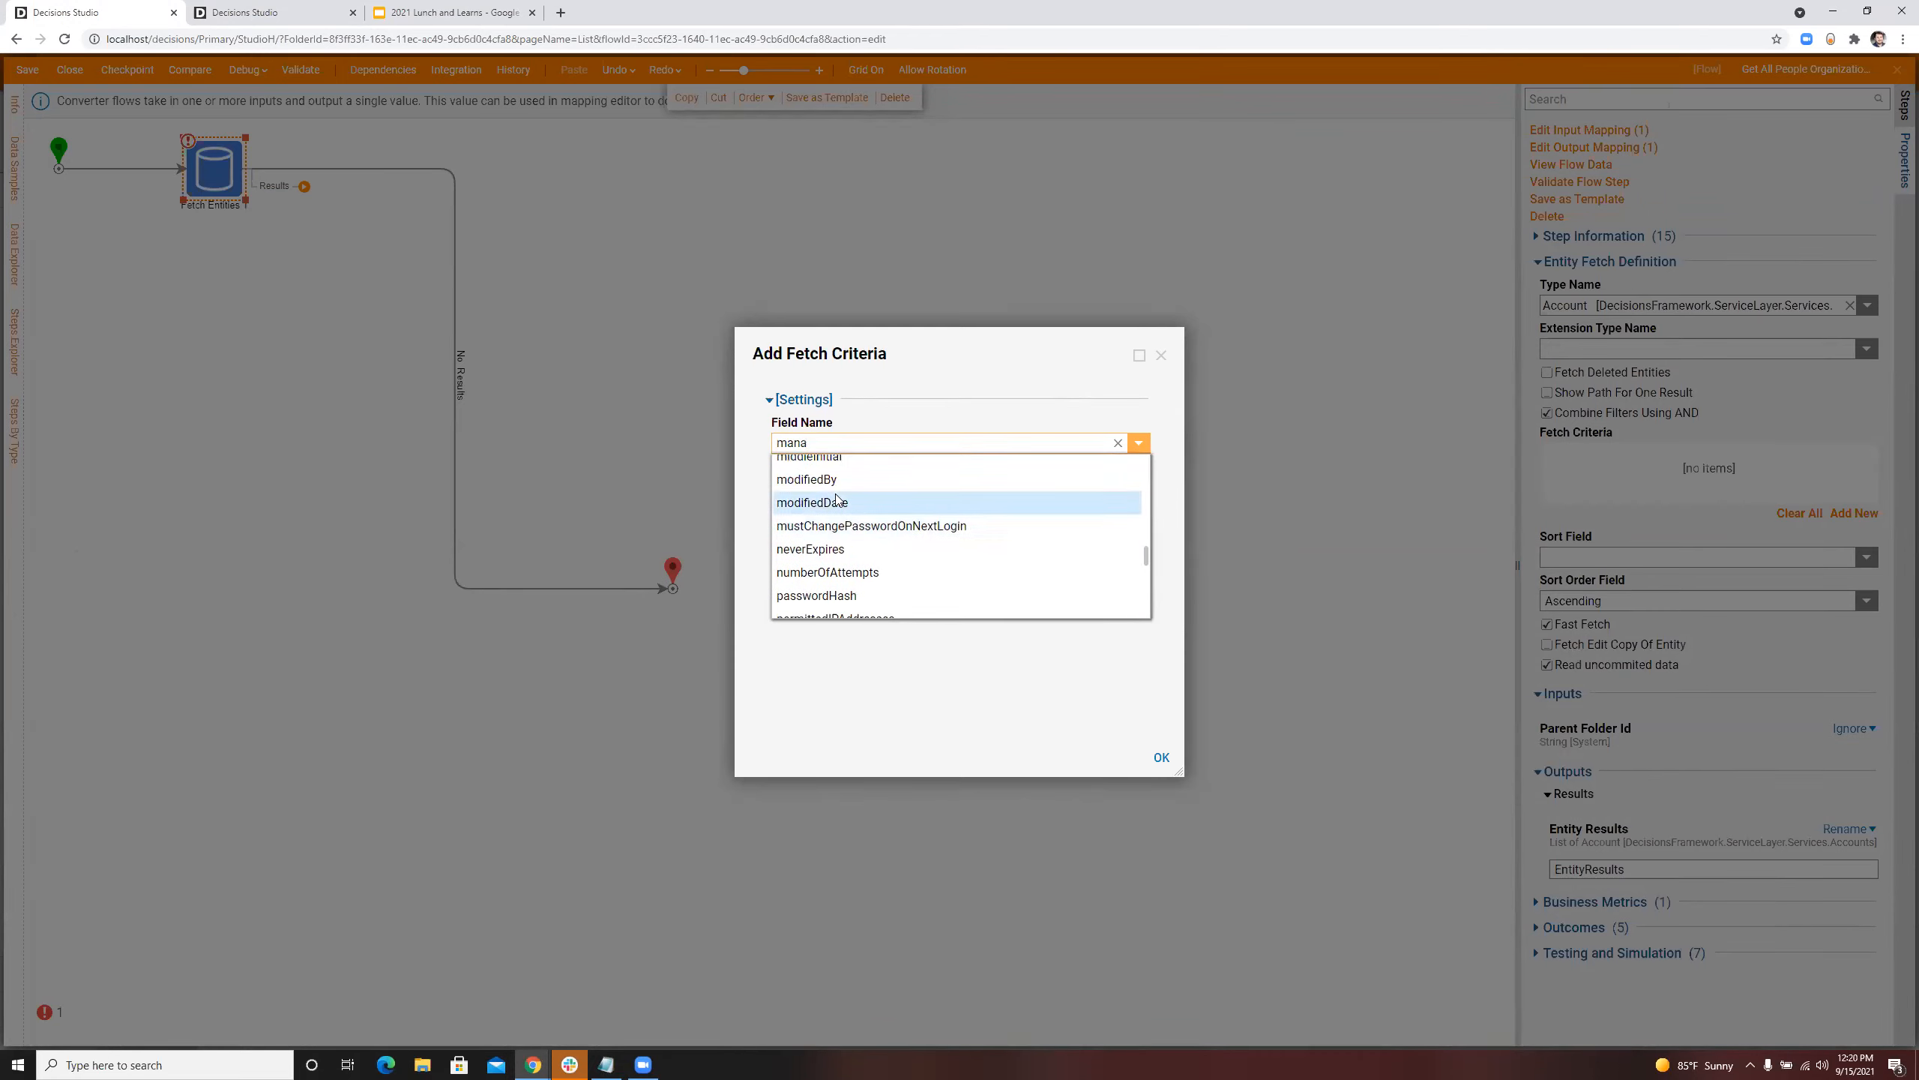
scroll(840, 531, "up", 2)
scroll(839, 531, "up", 10)
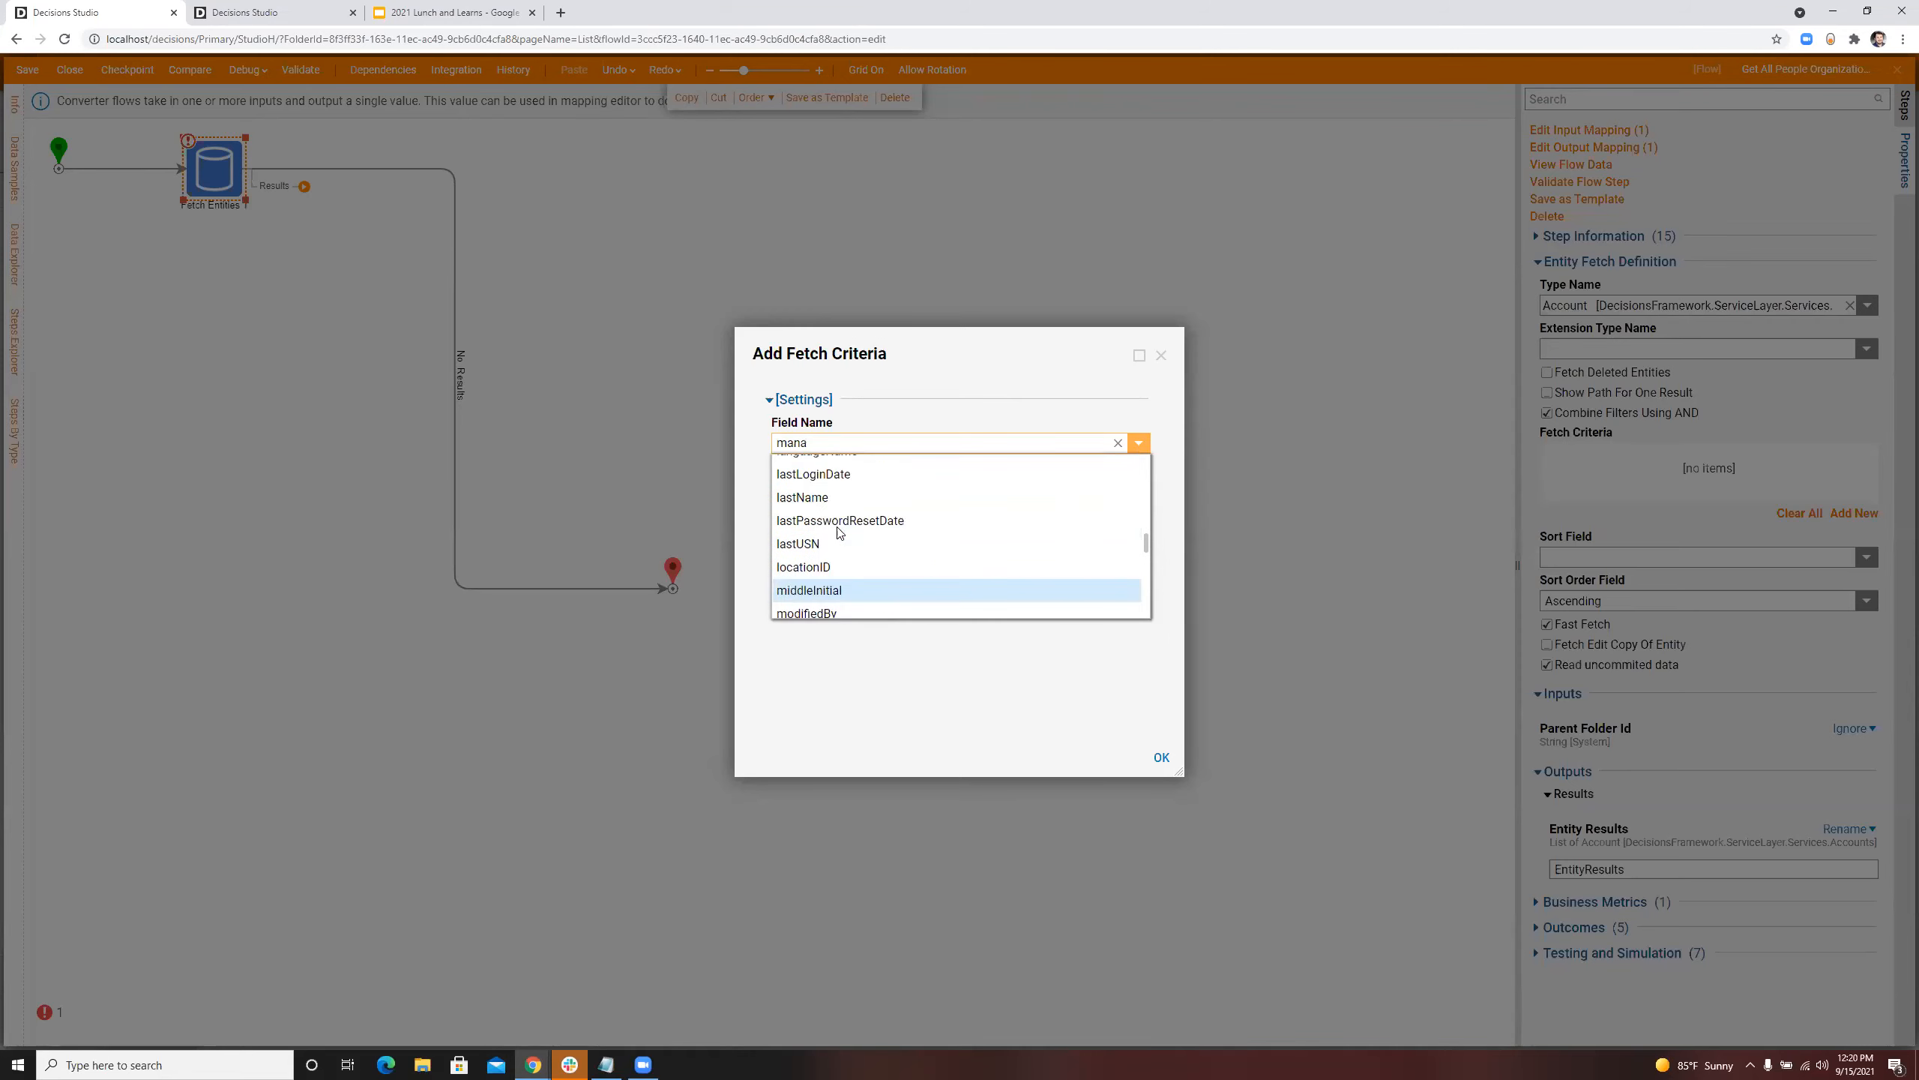
Step: Try "manager" as the fetch criterion's field name, and discard the criterion
double_click(817, 443)
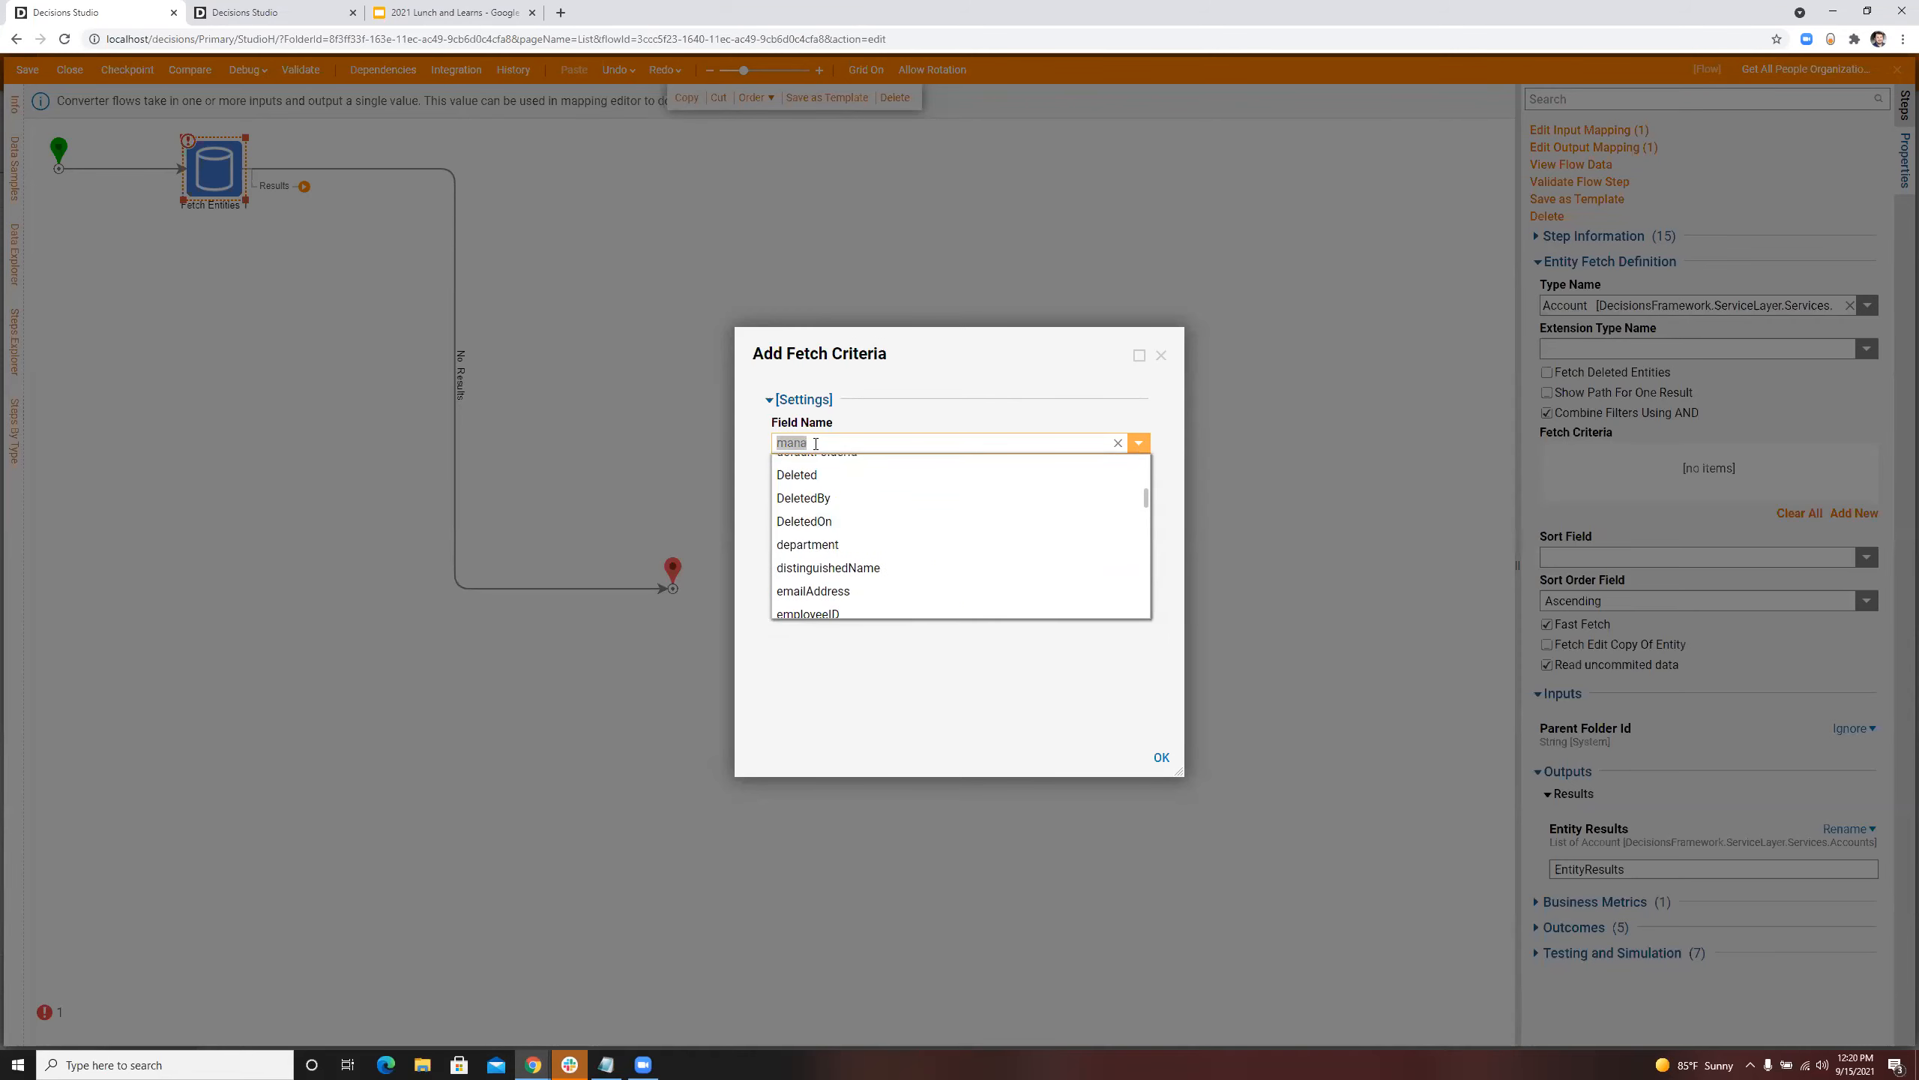
left_click(816, 443)
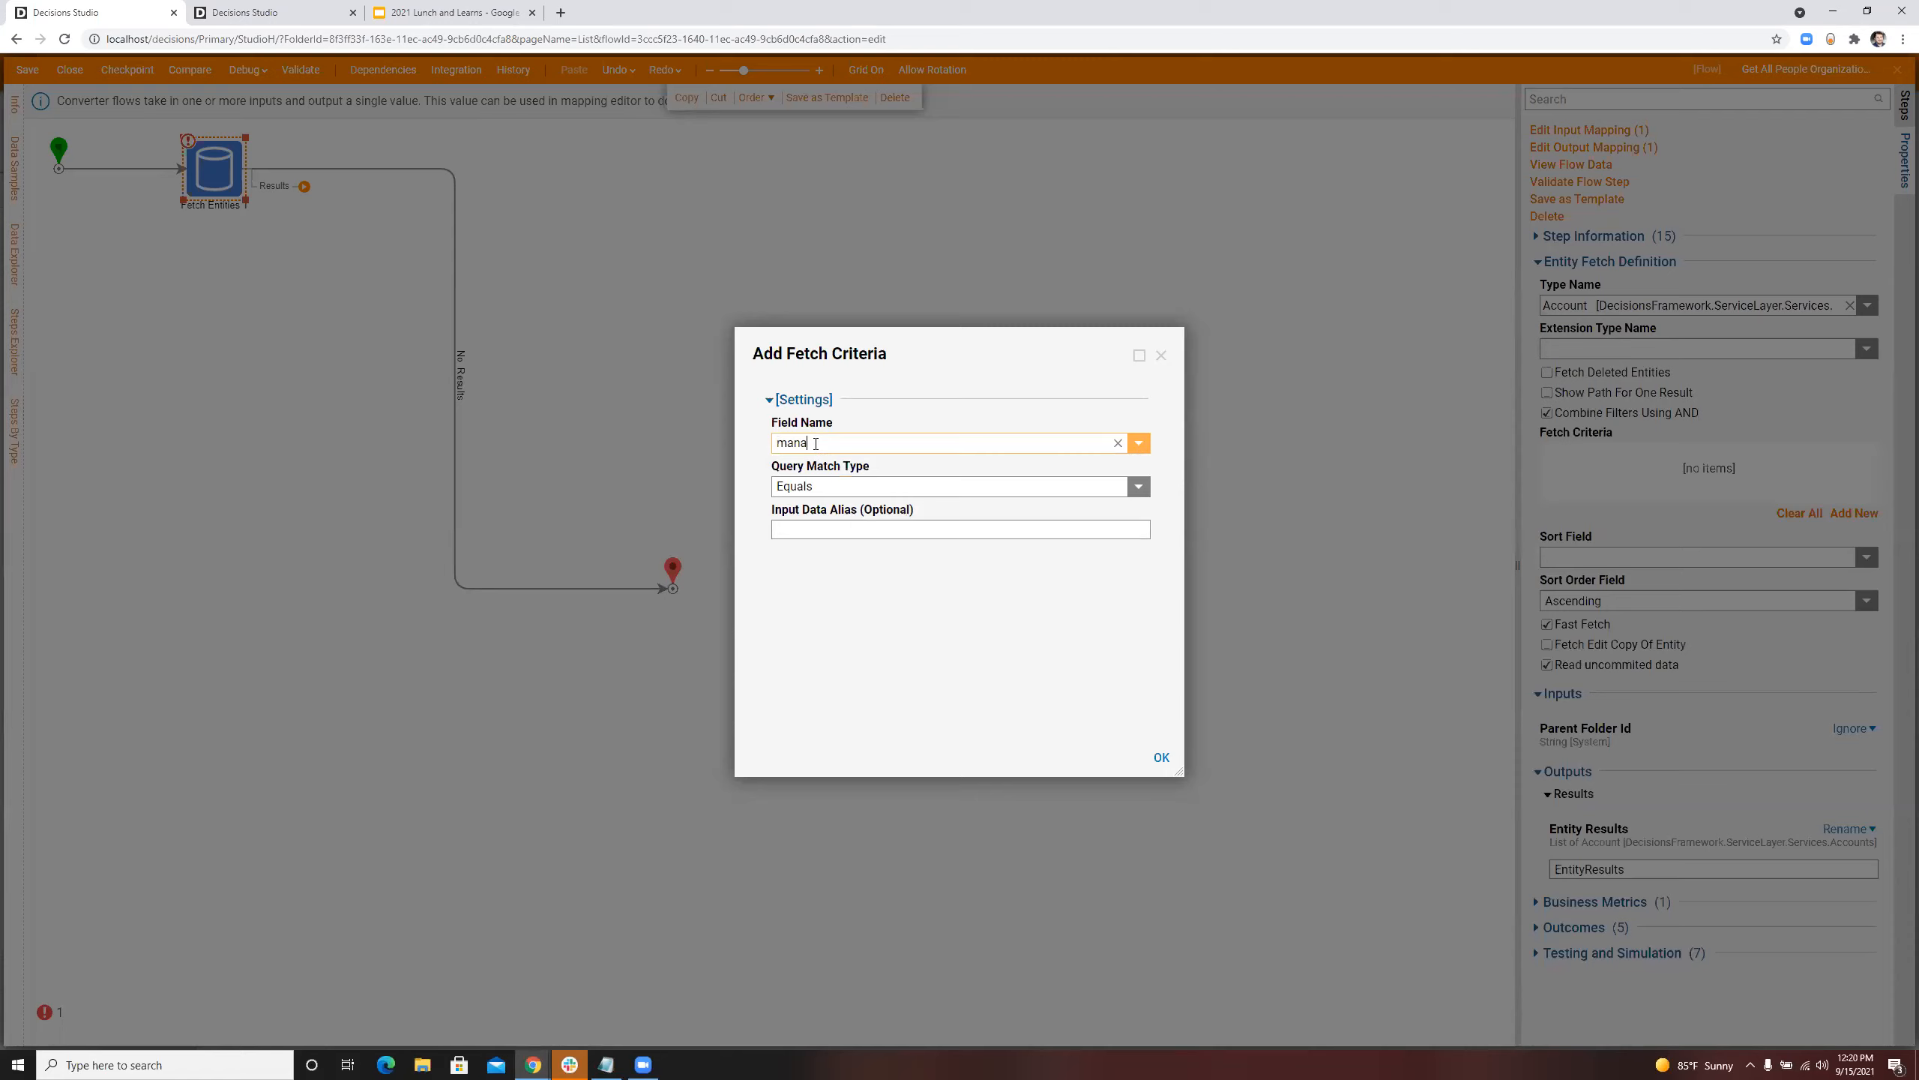
type("ger")
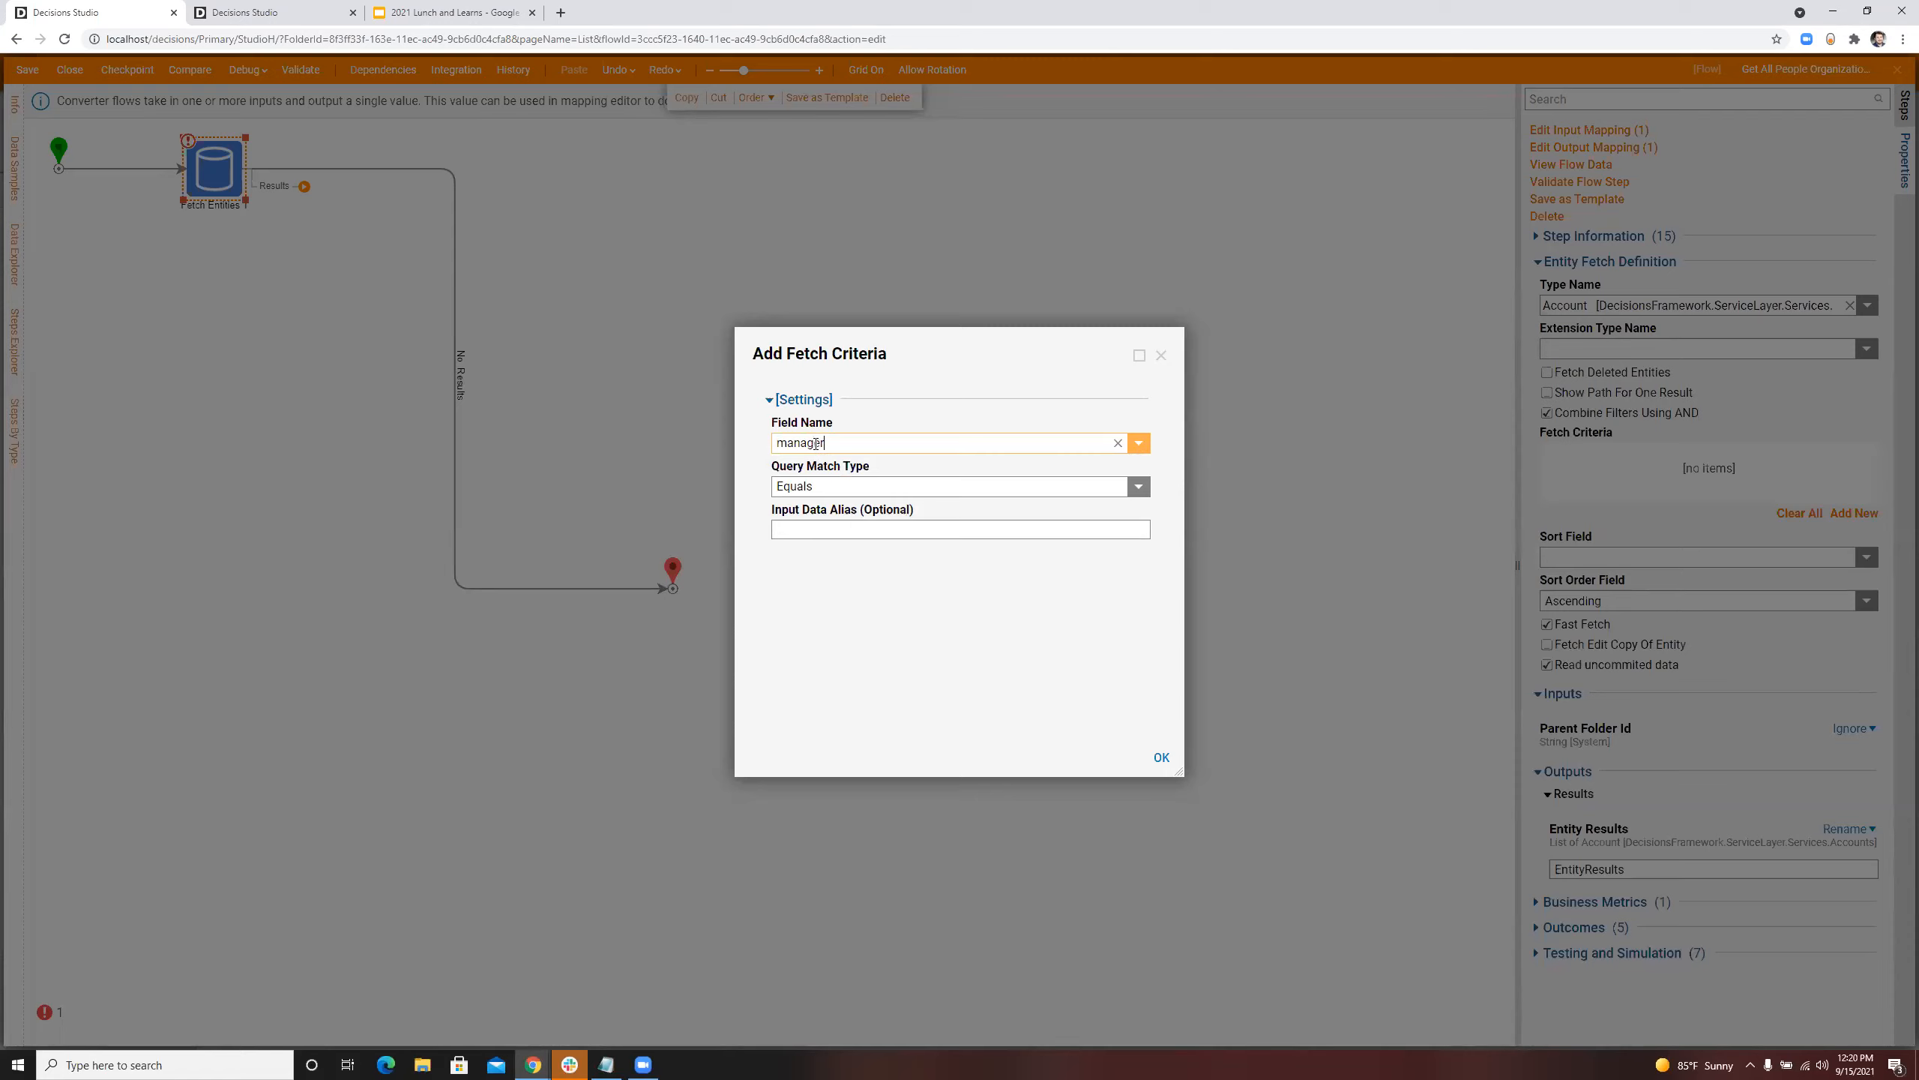
left_click(1139, 444)
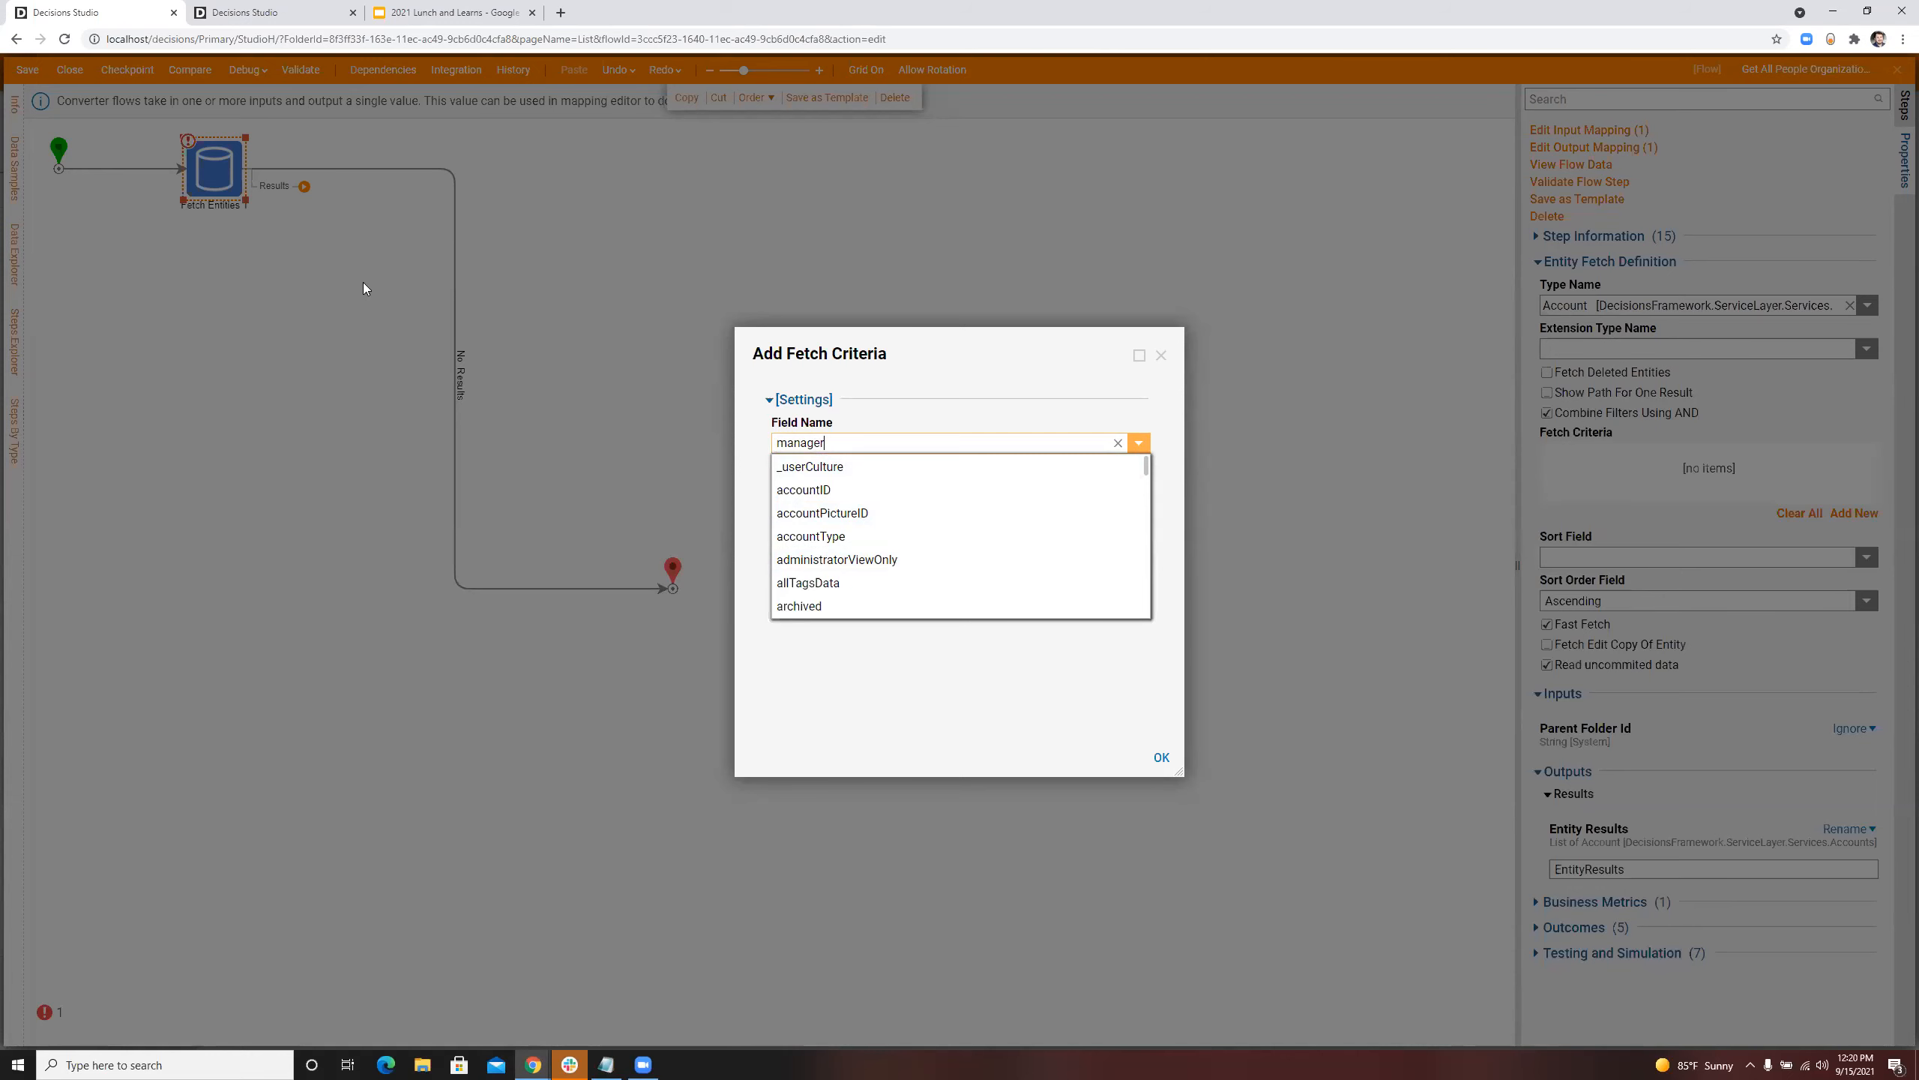
left_click(1160, 358)
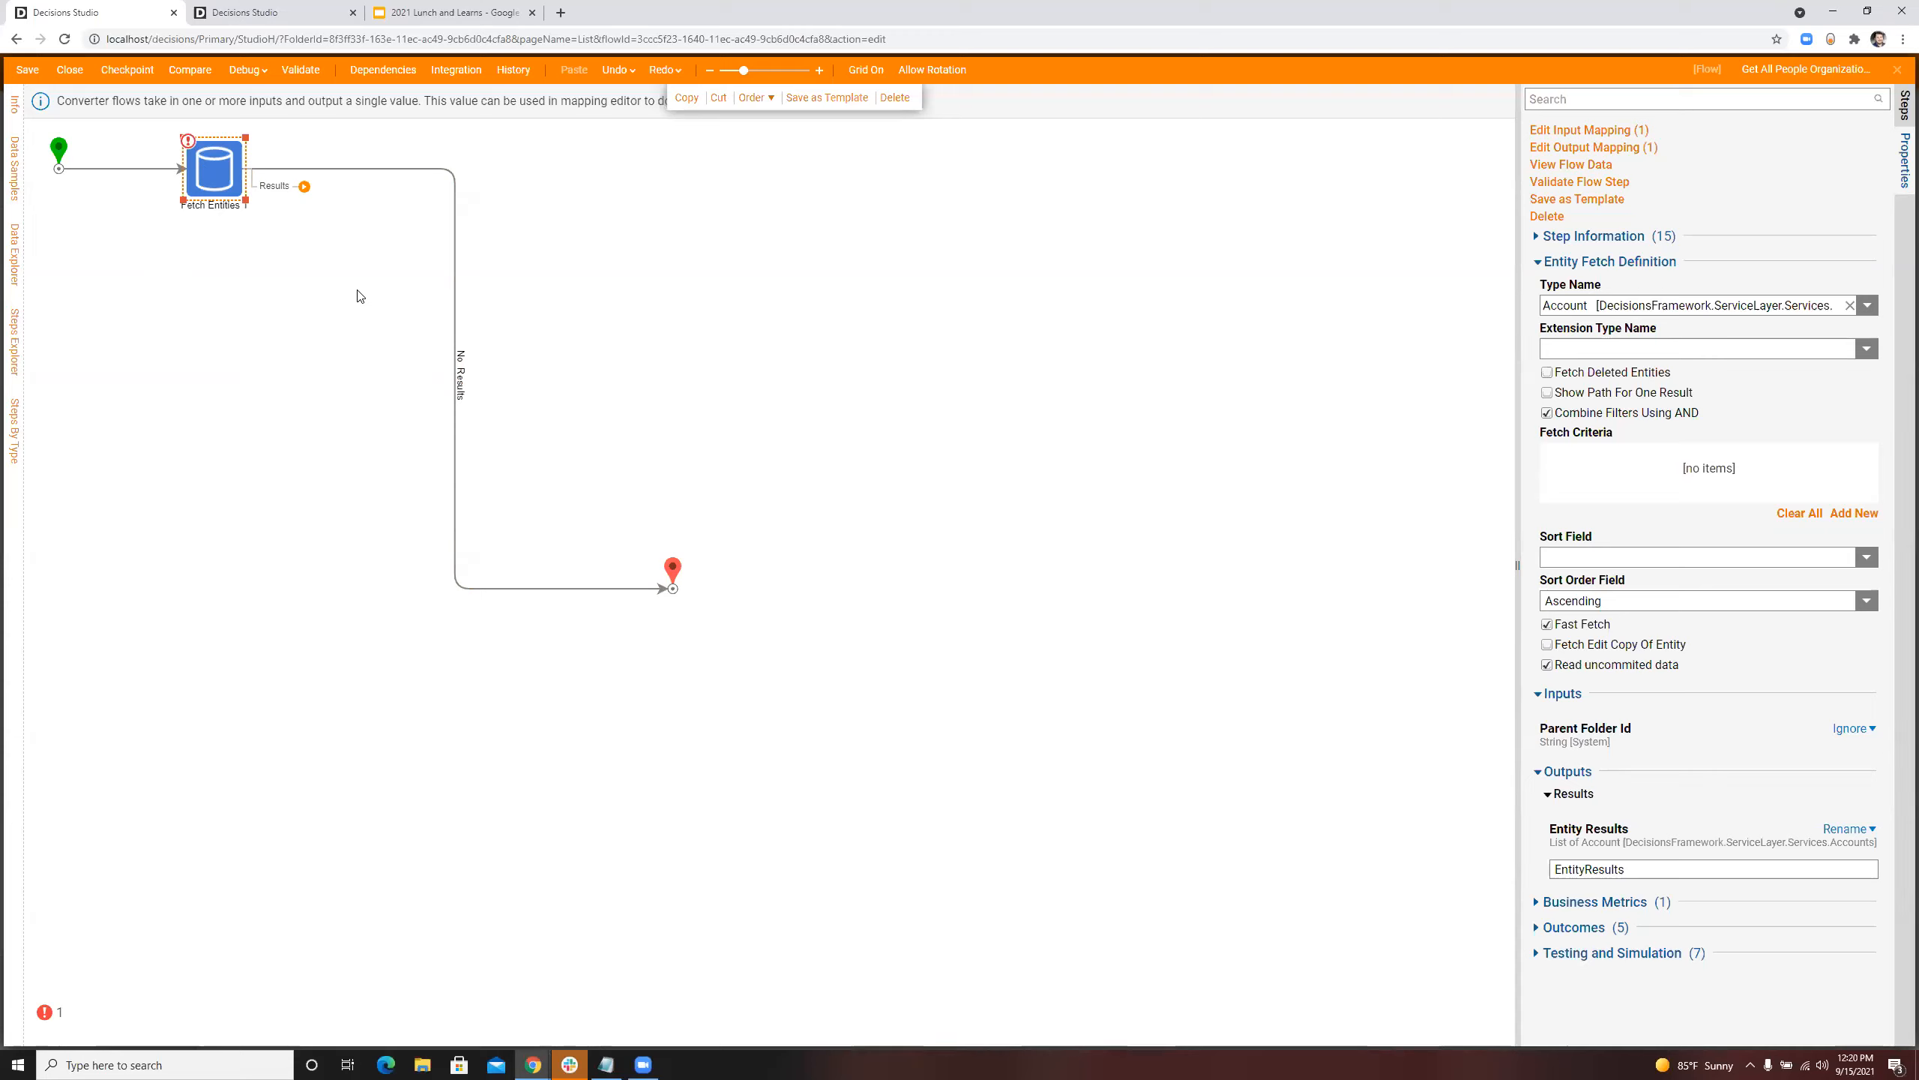
Step: Find ssms through the Windows search and launch it
left_click(252, 1059)
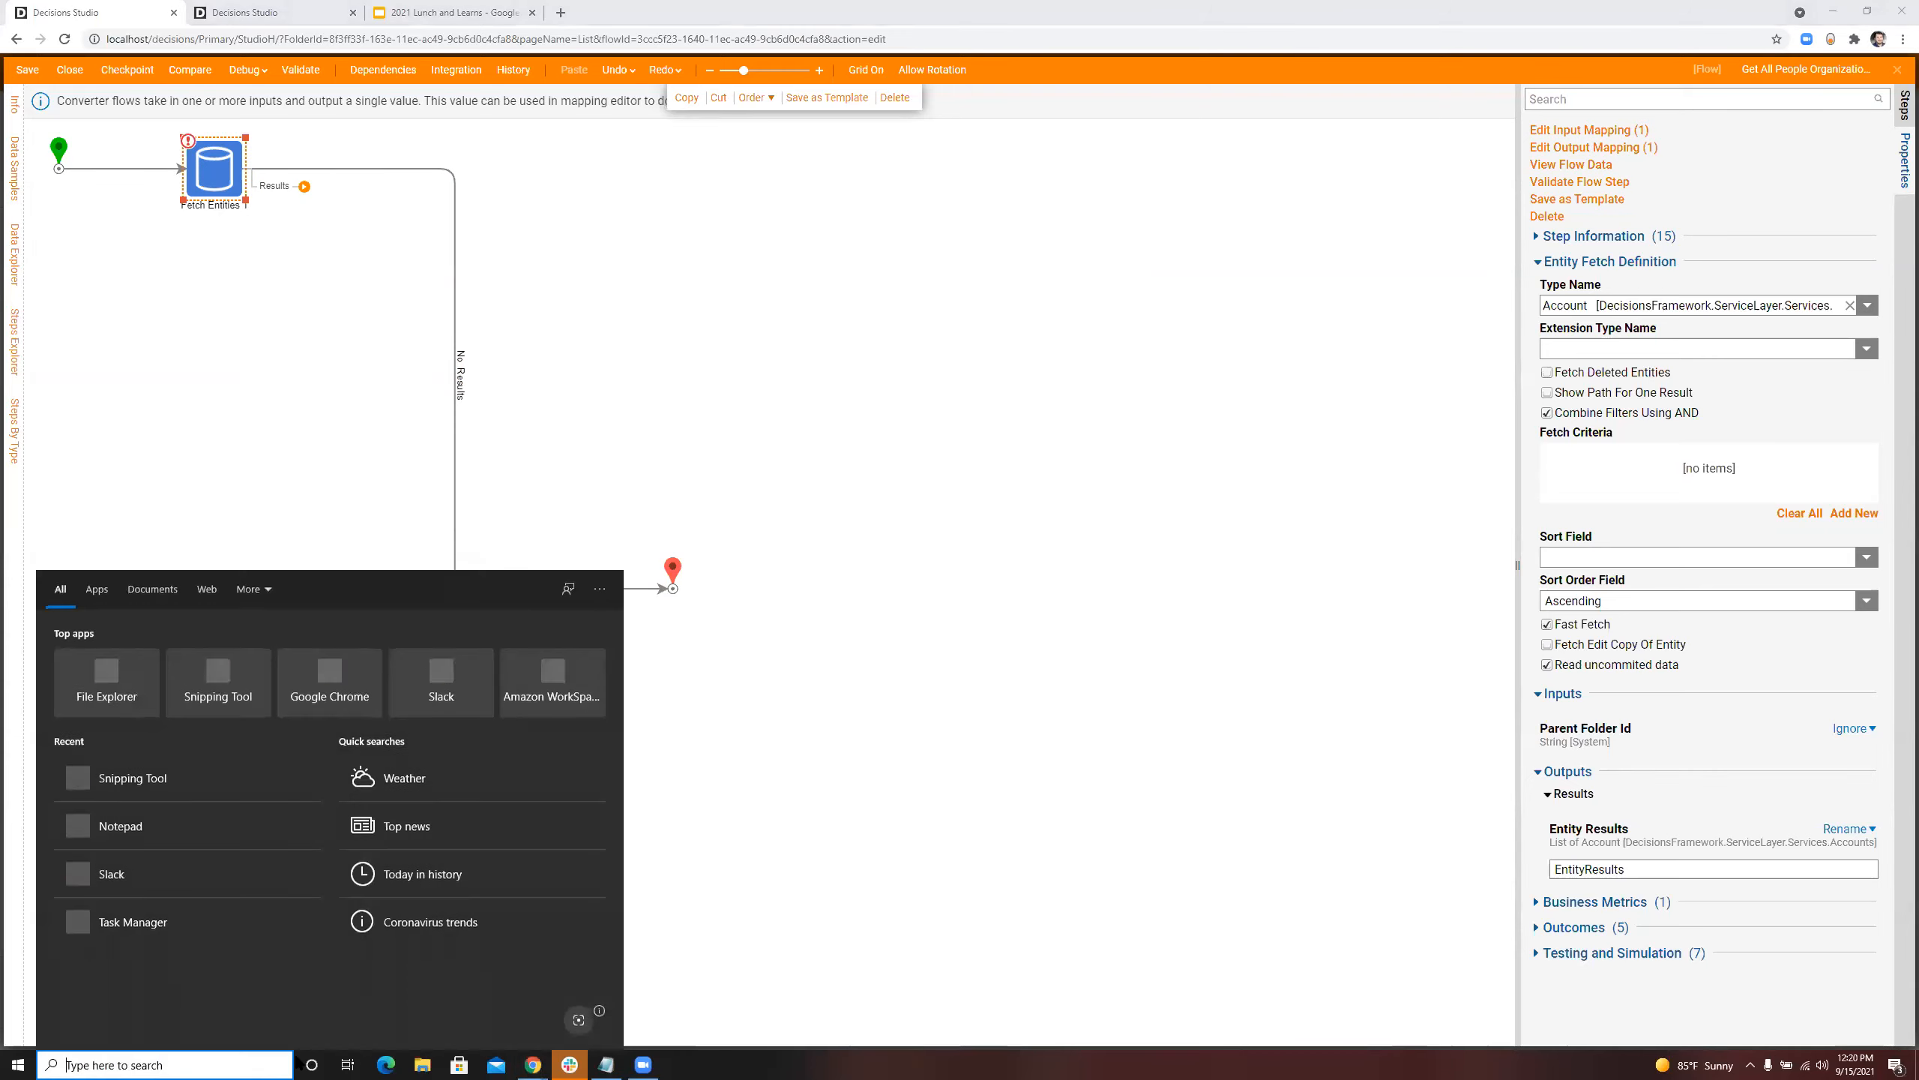
type("ssms")
key("Return")
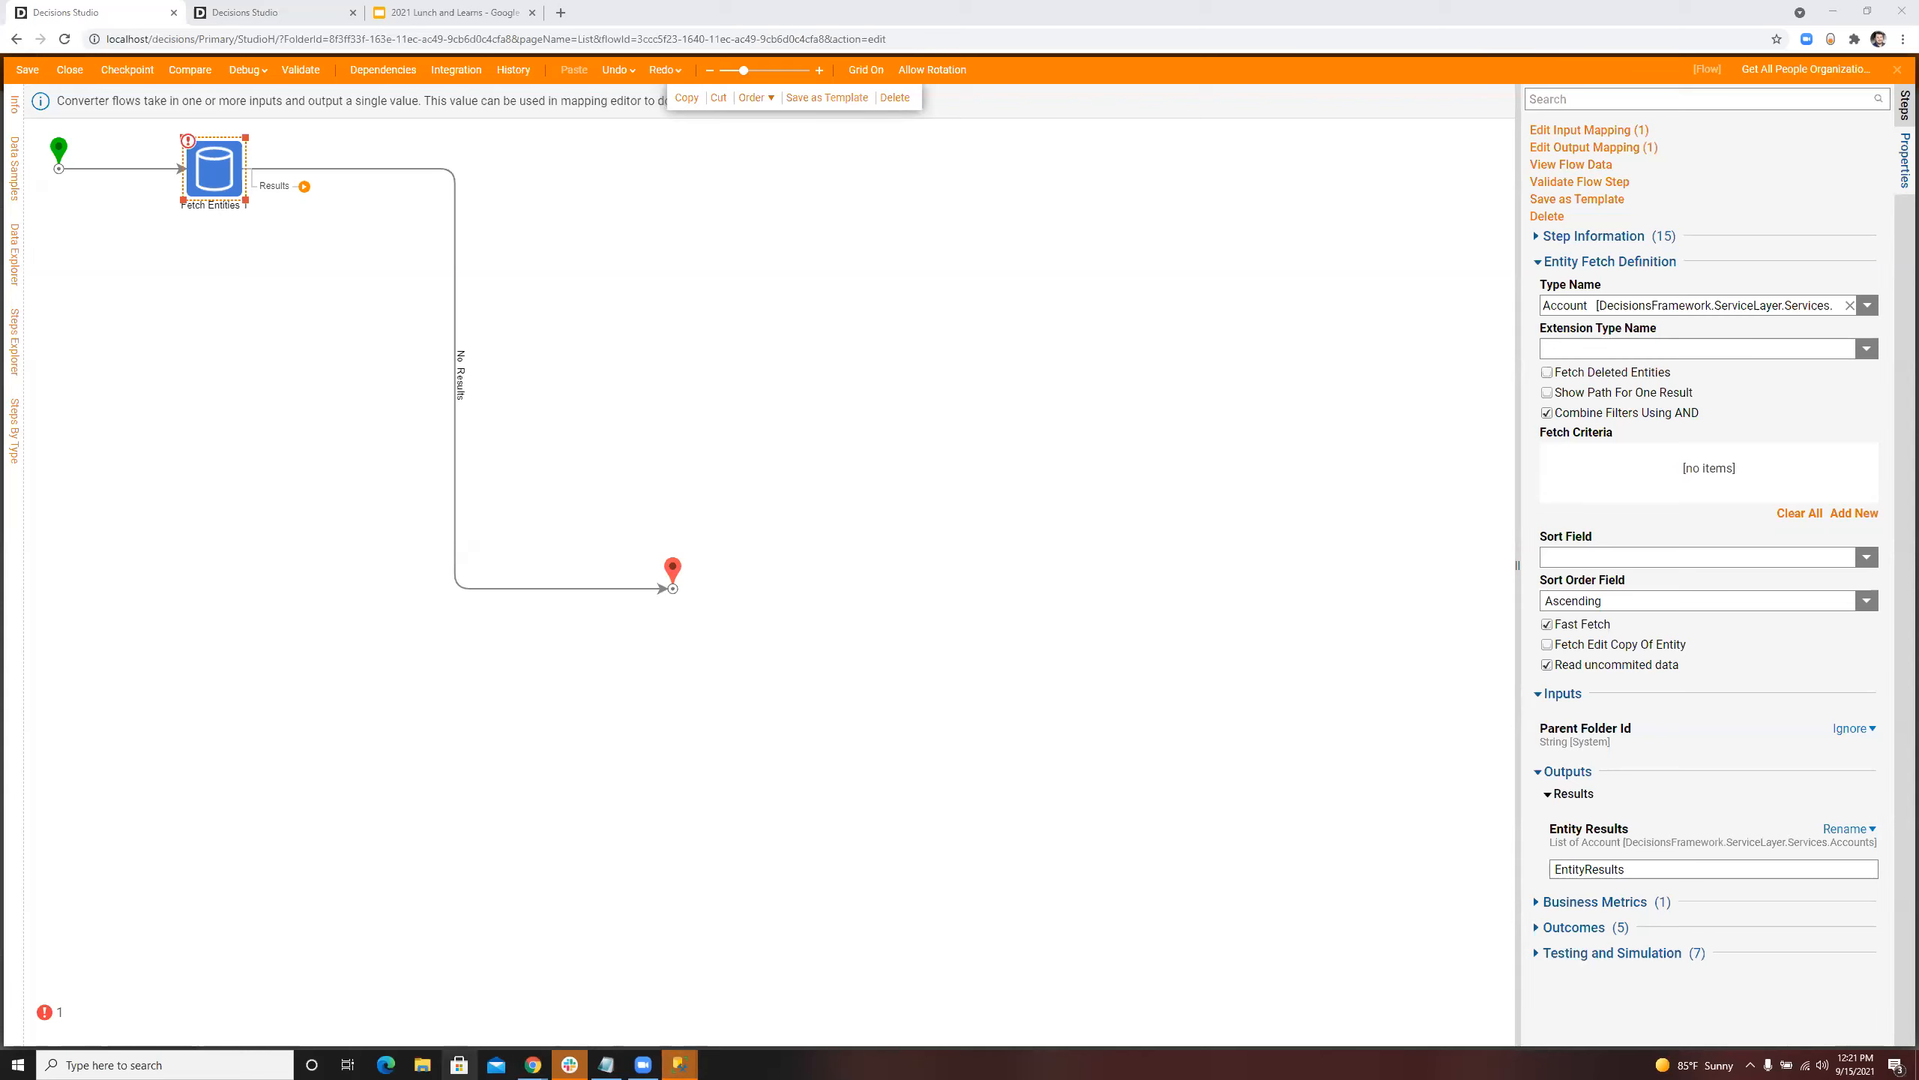
Step: Delete the Fetch Entities step from the converter flow
left_click(673, 568)
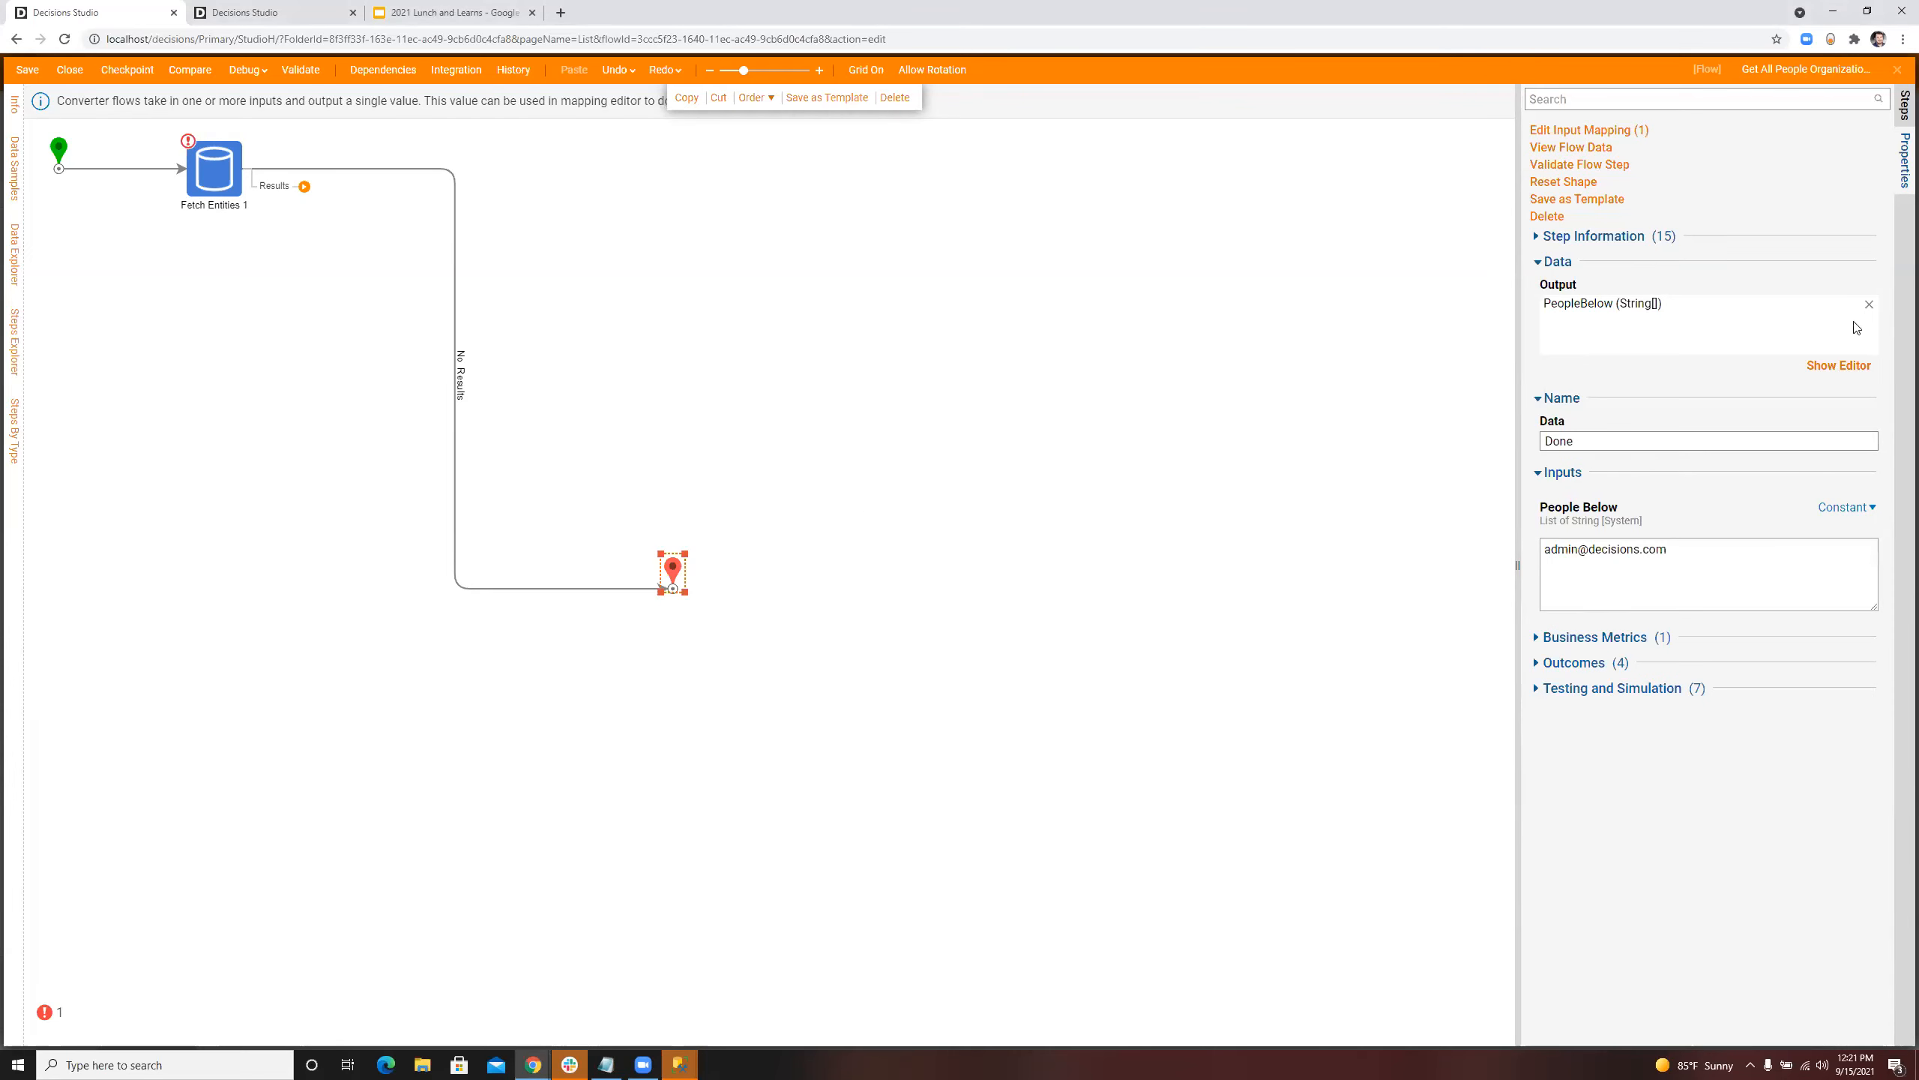
left_click(213, 182)
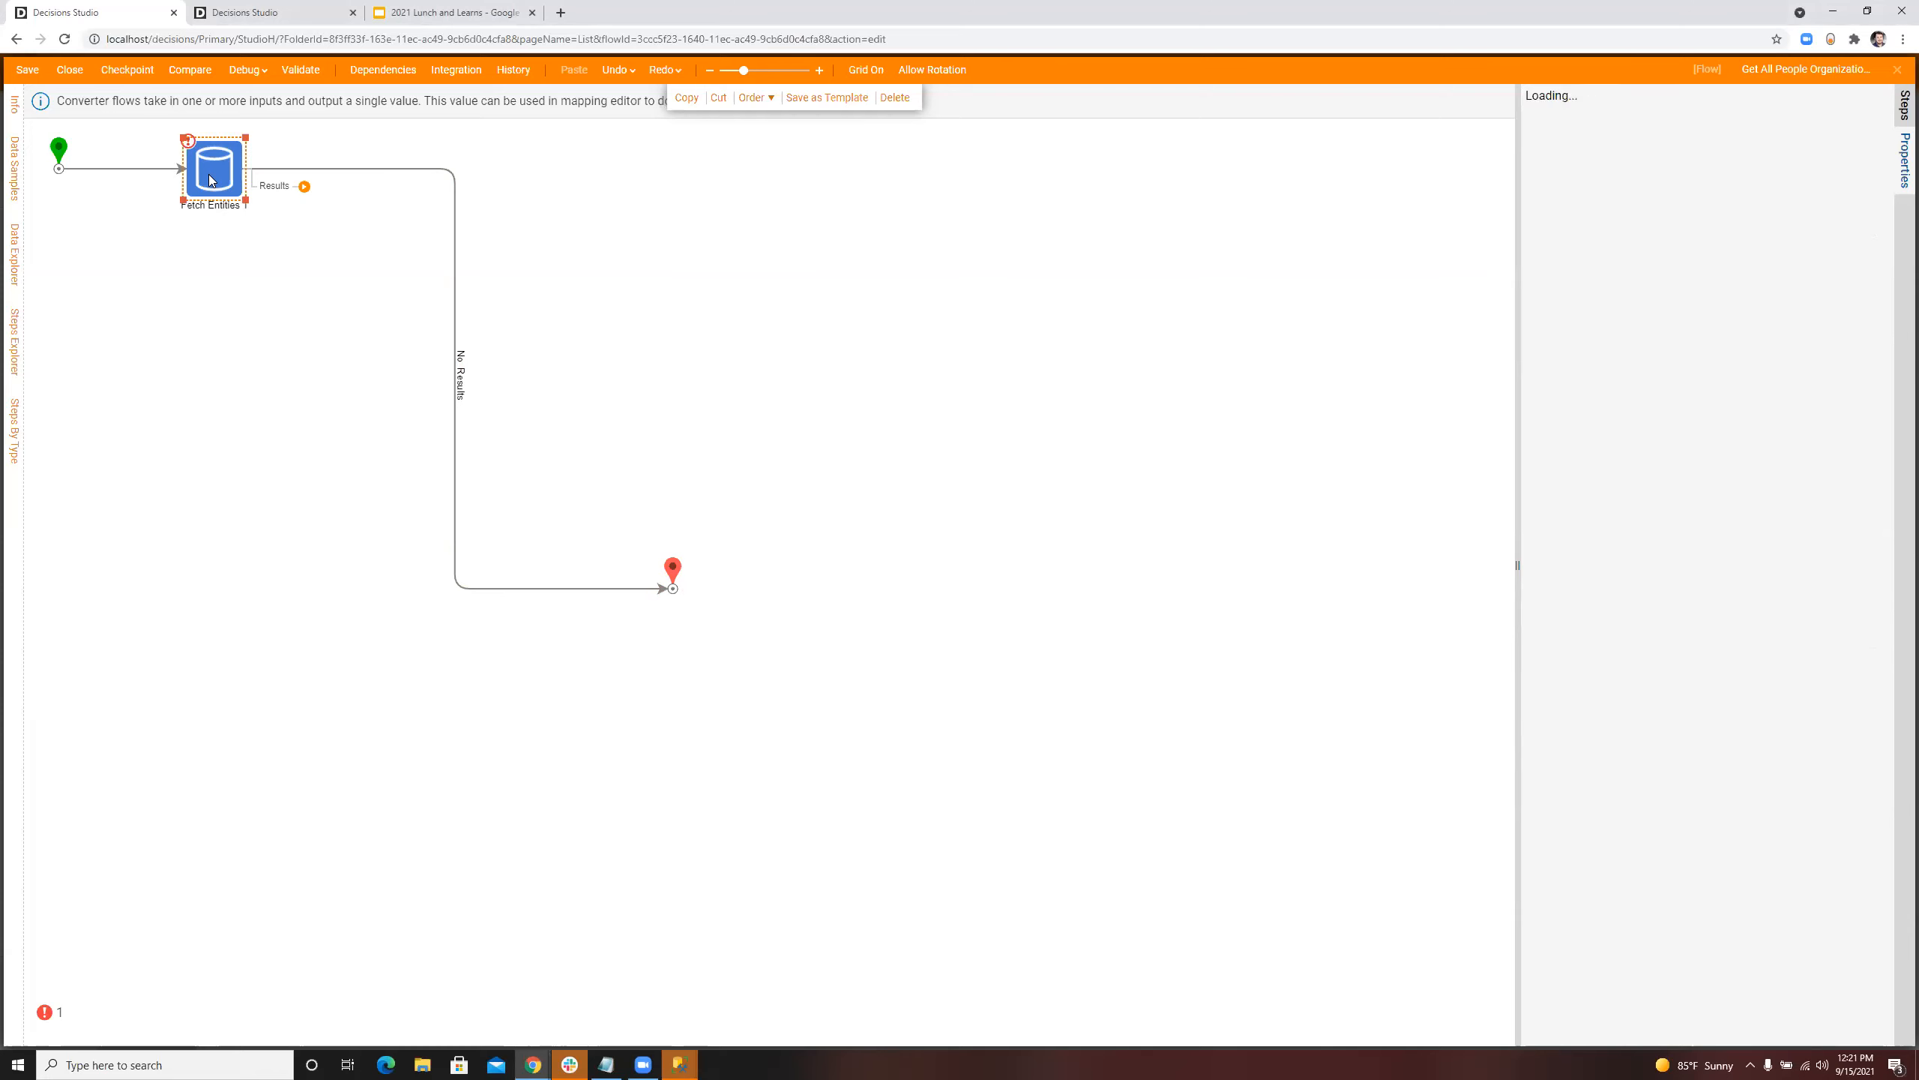
key("Delete")
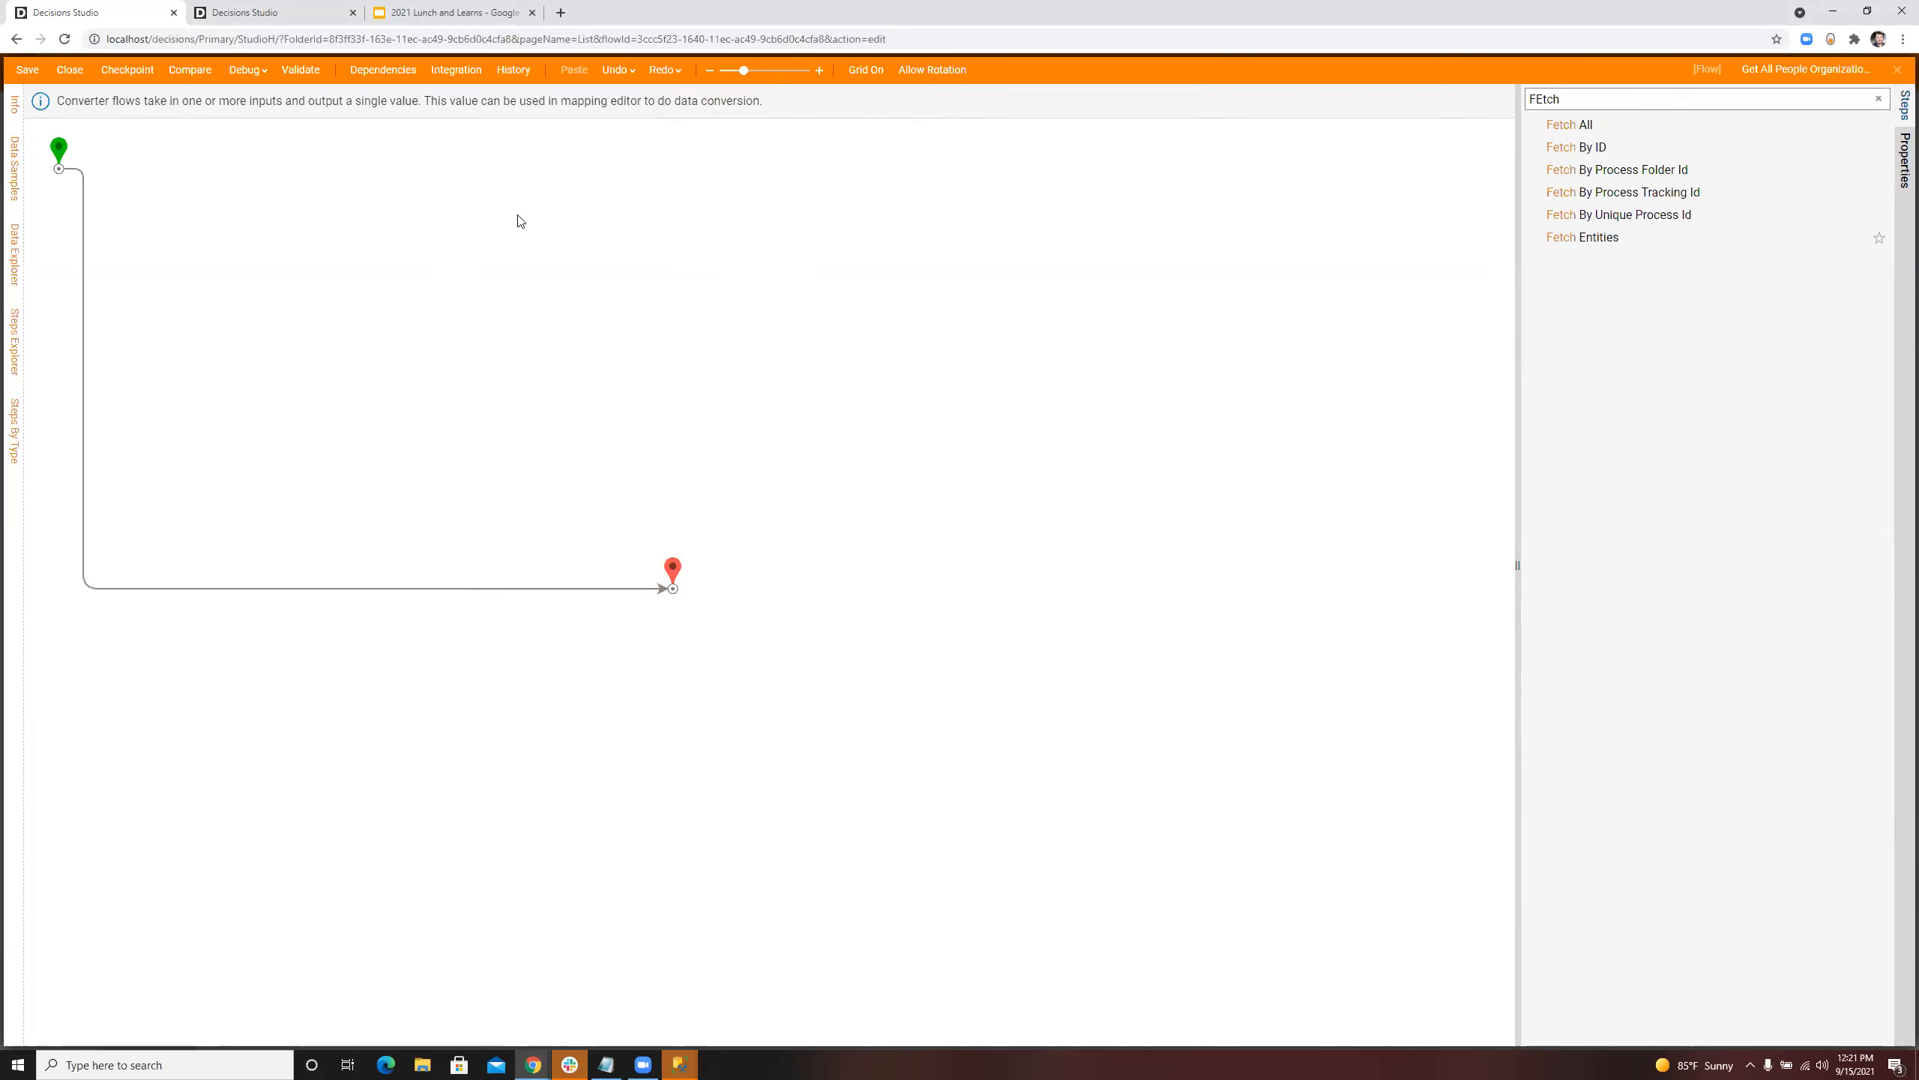
Step: Open the end step's constant People Below list for editing
left_click(674, 570)
left_click(1700, 555)
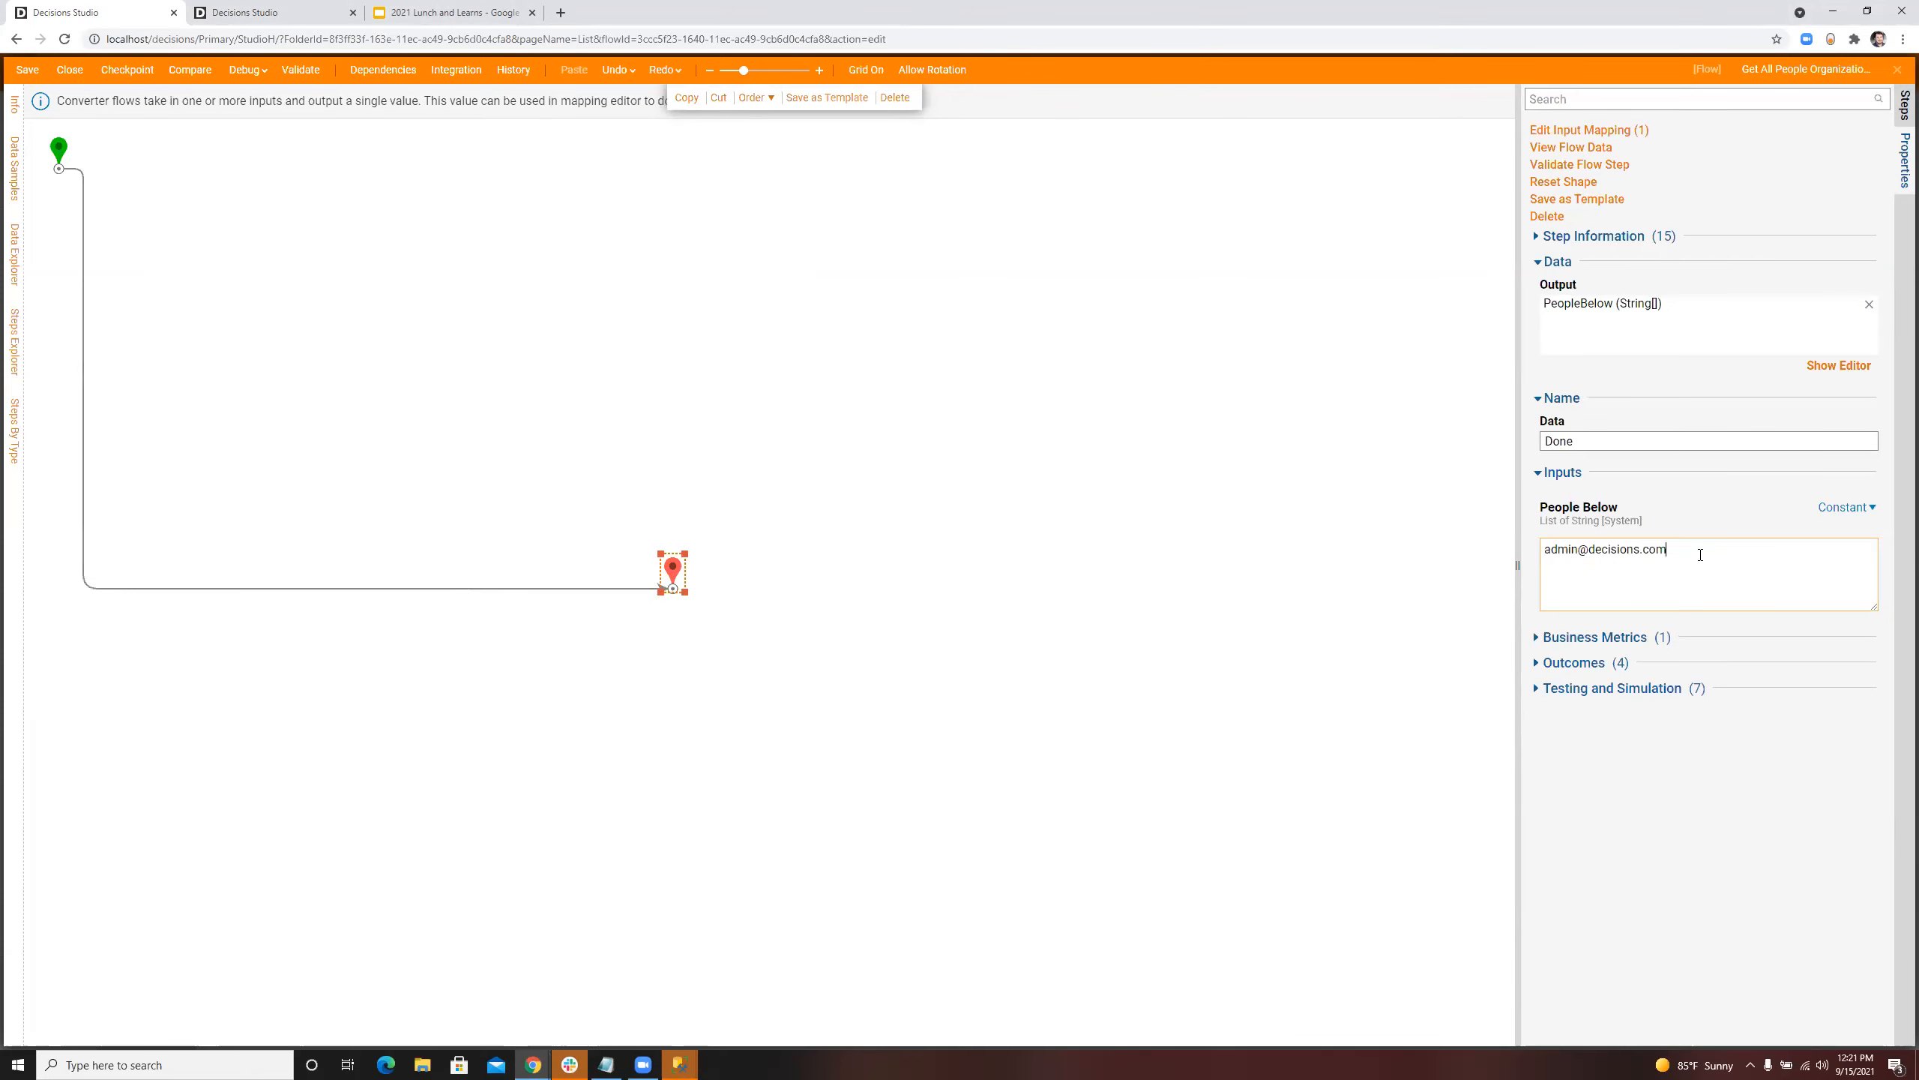
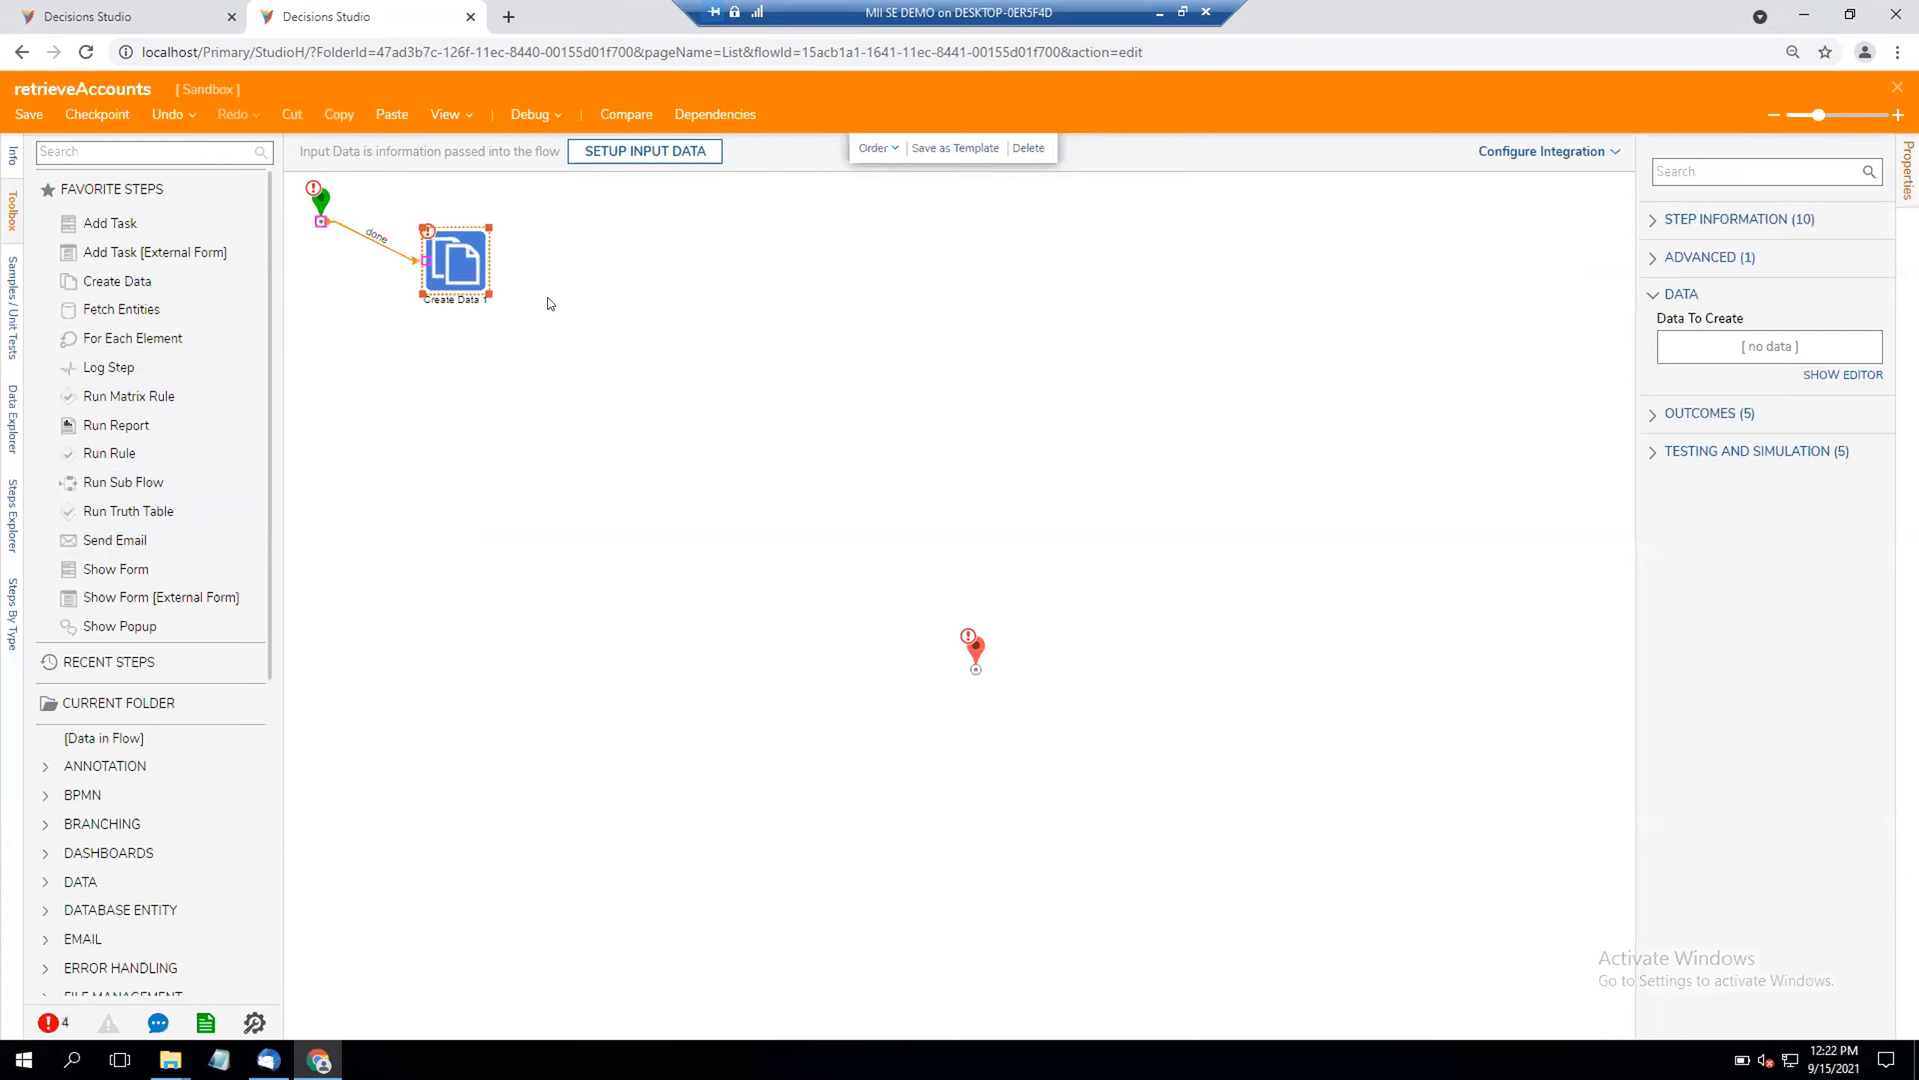
Step: Define a data item named accounts in the Create Data step as a list of type Account
left_click(1863, 392)
type("accoutns")
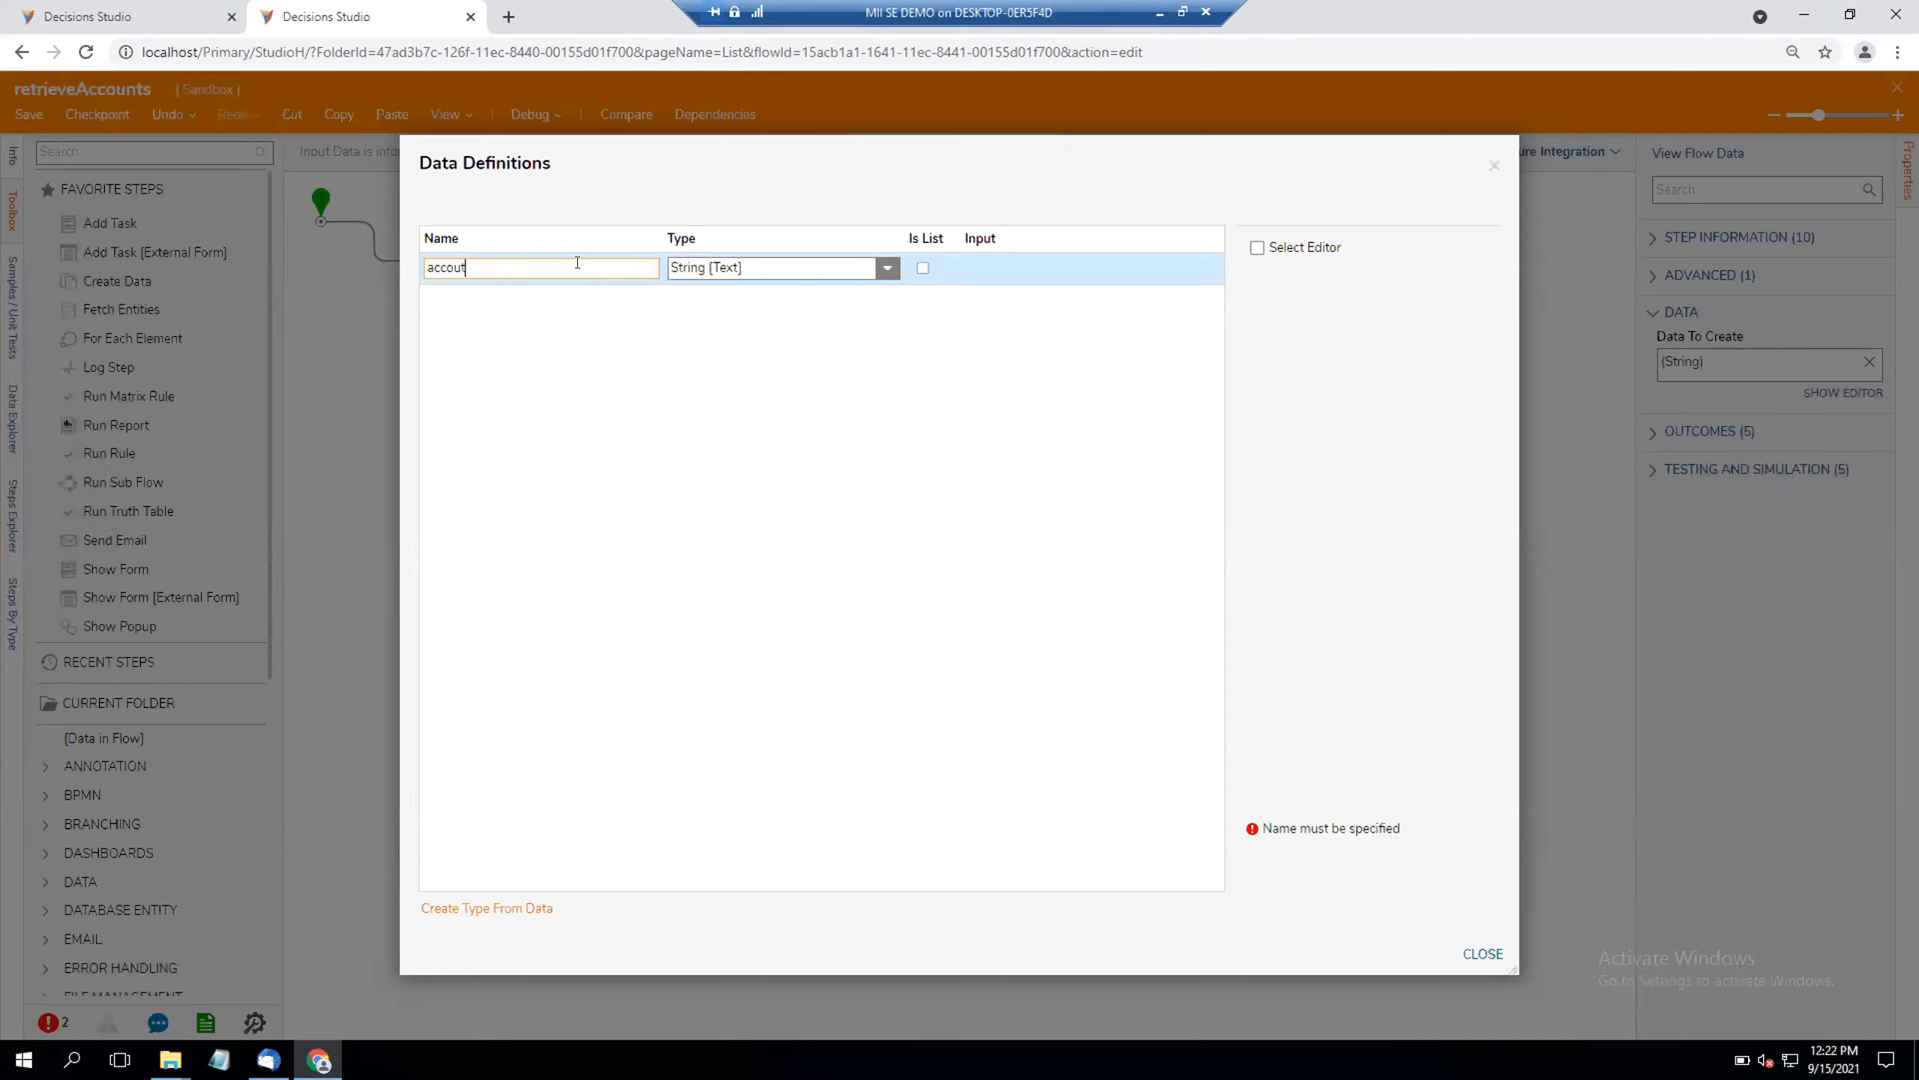
left_click(887, 268)
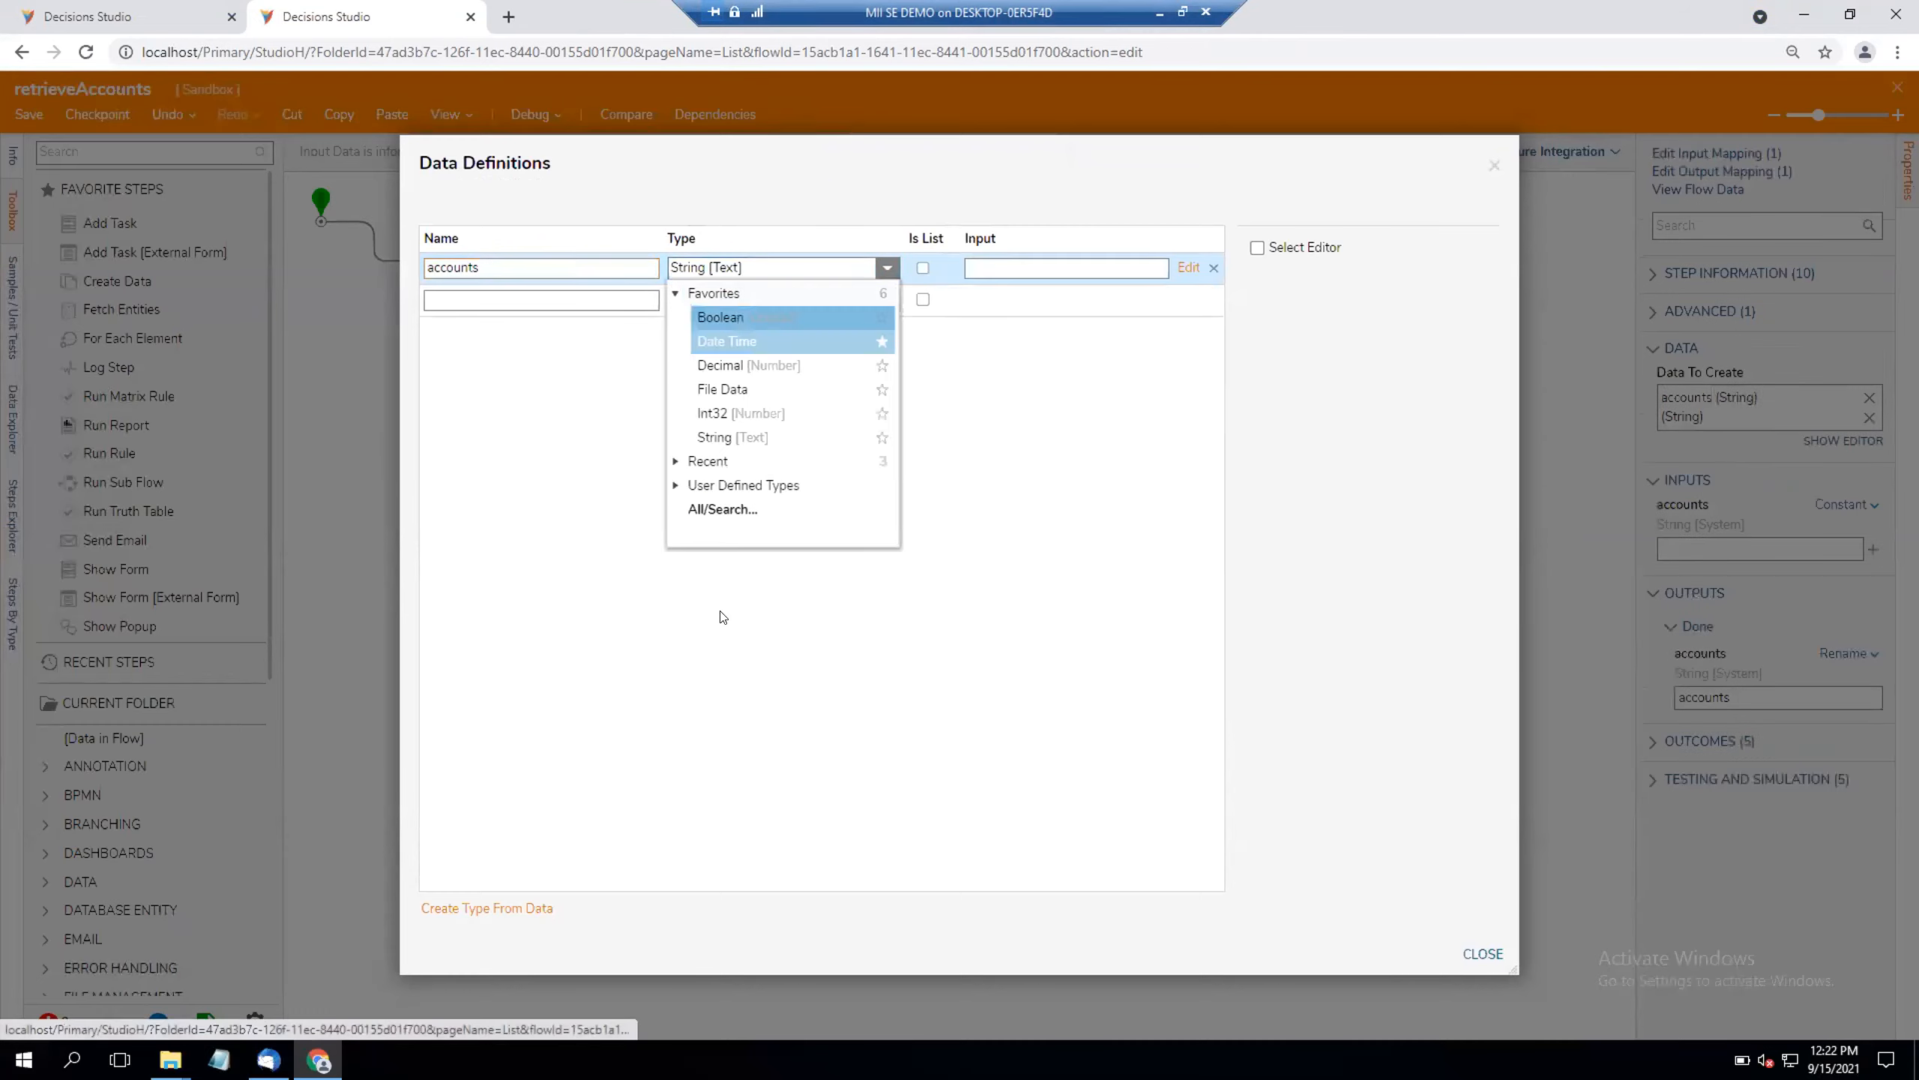
left_click(724, 511)
type("account")
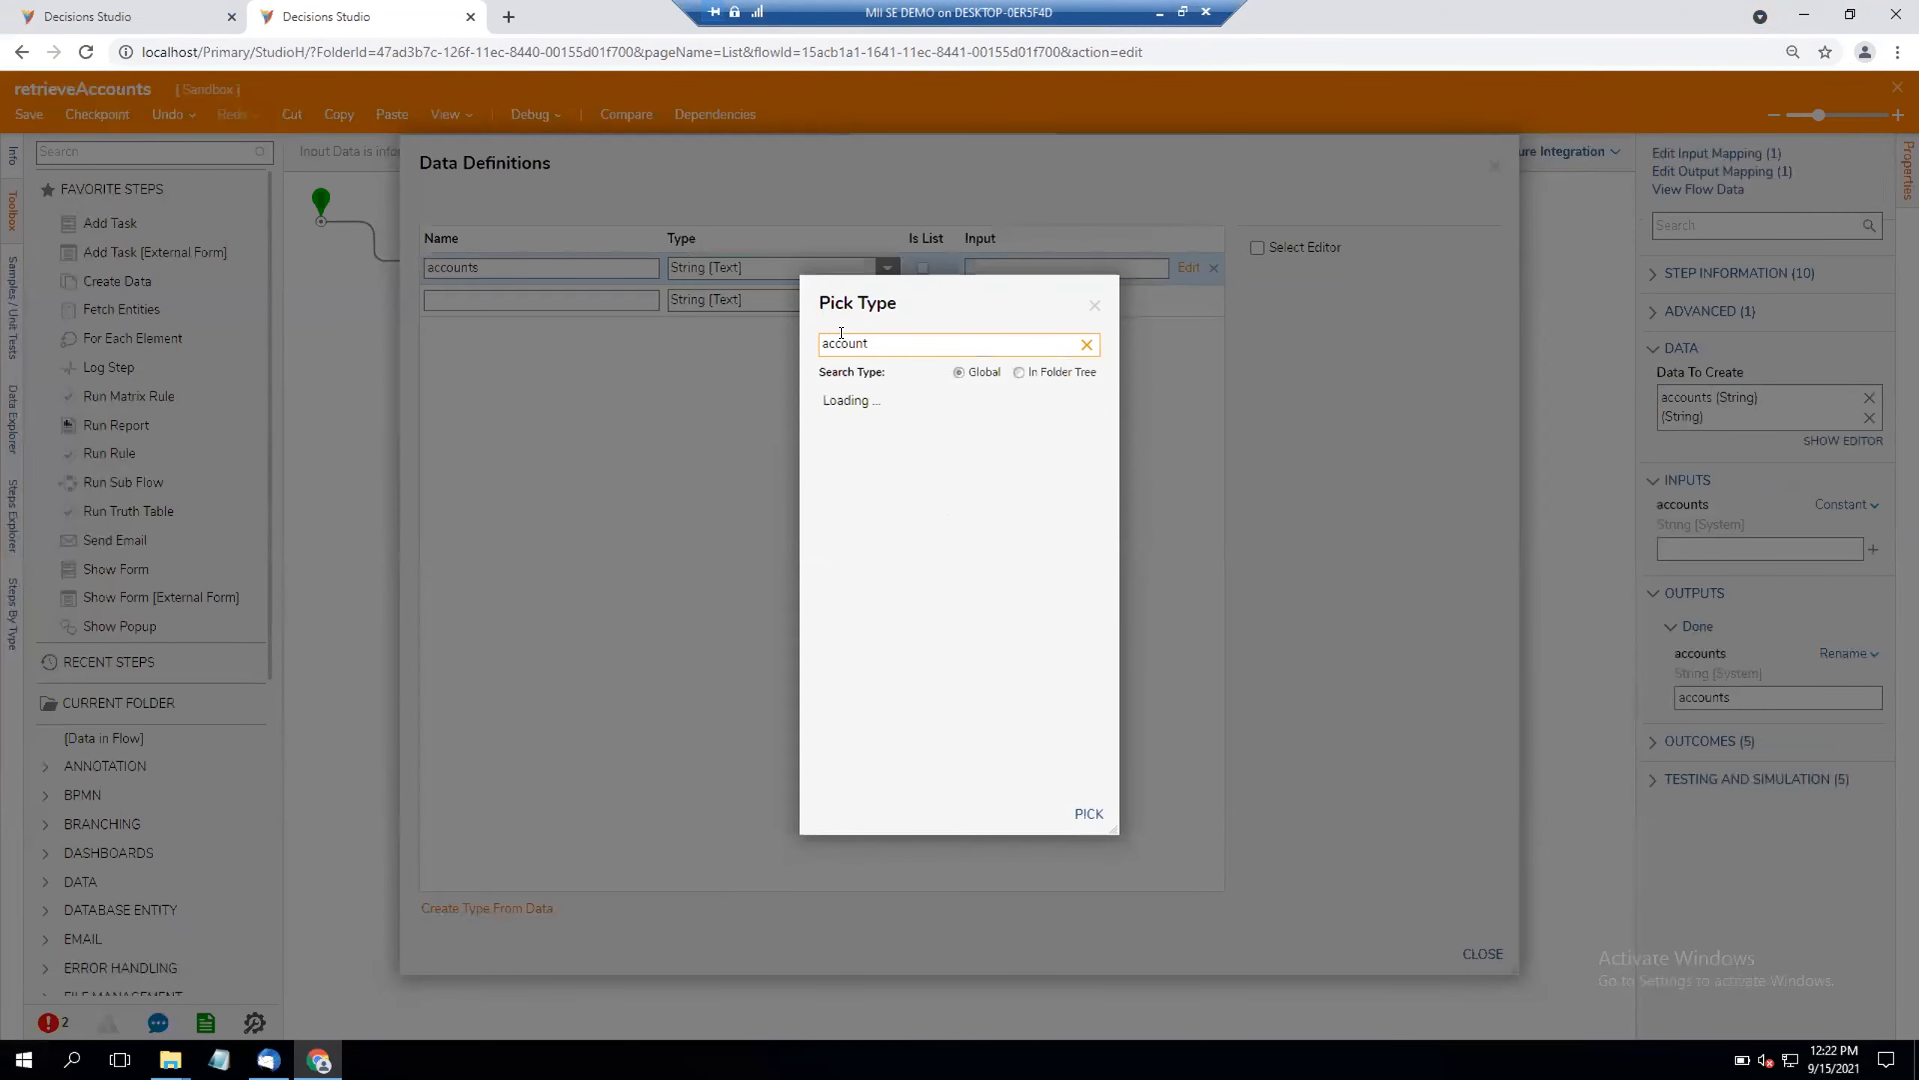
left_click(906, 402)
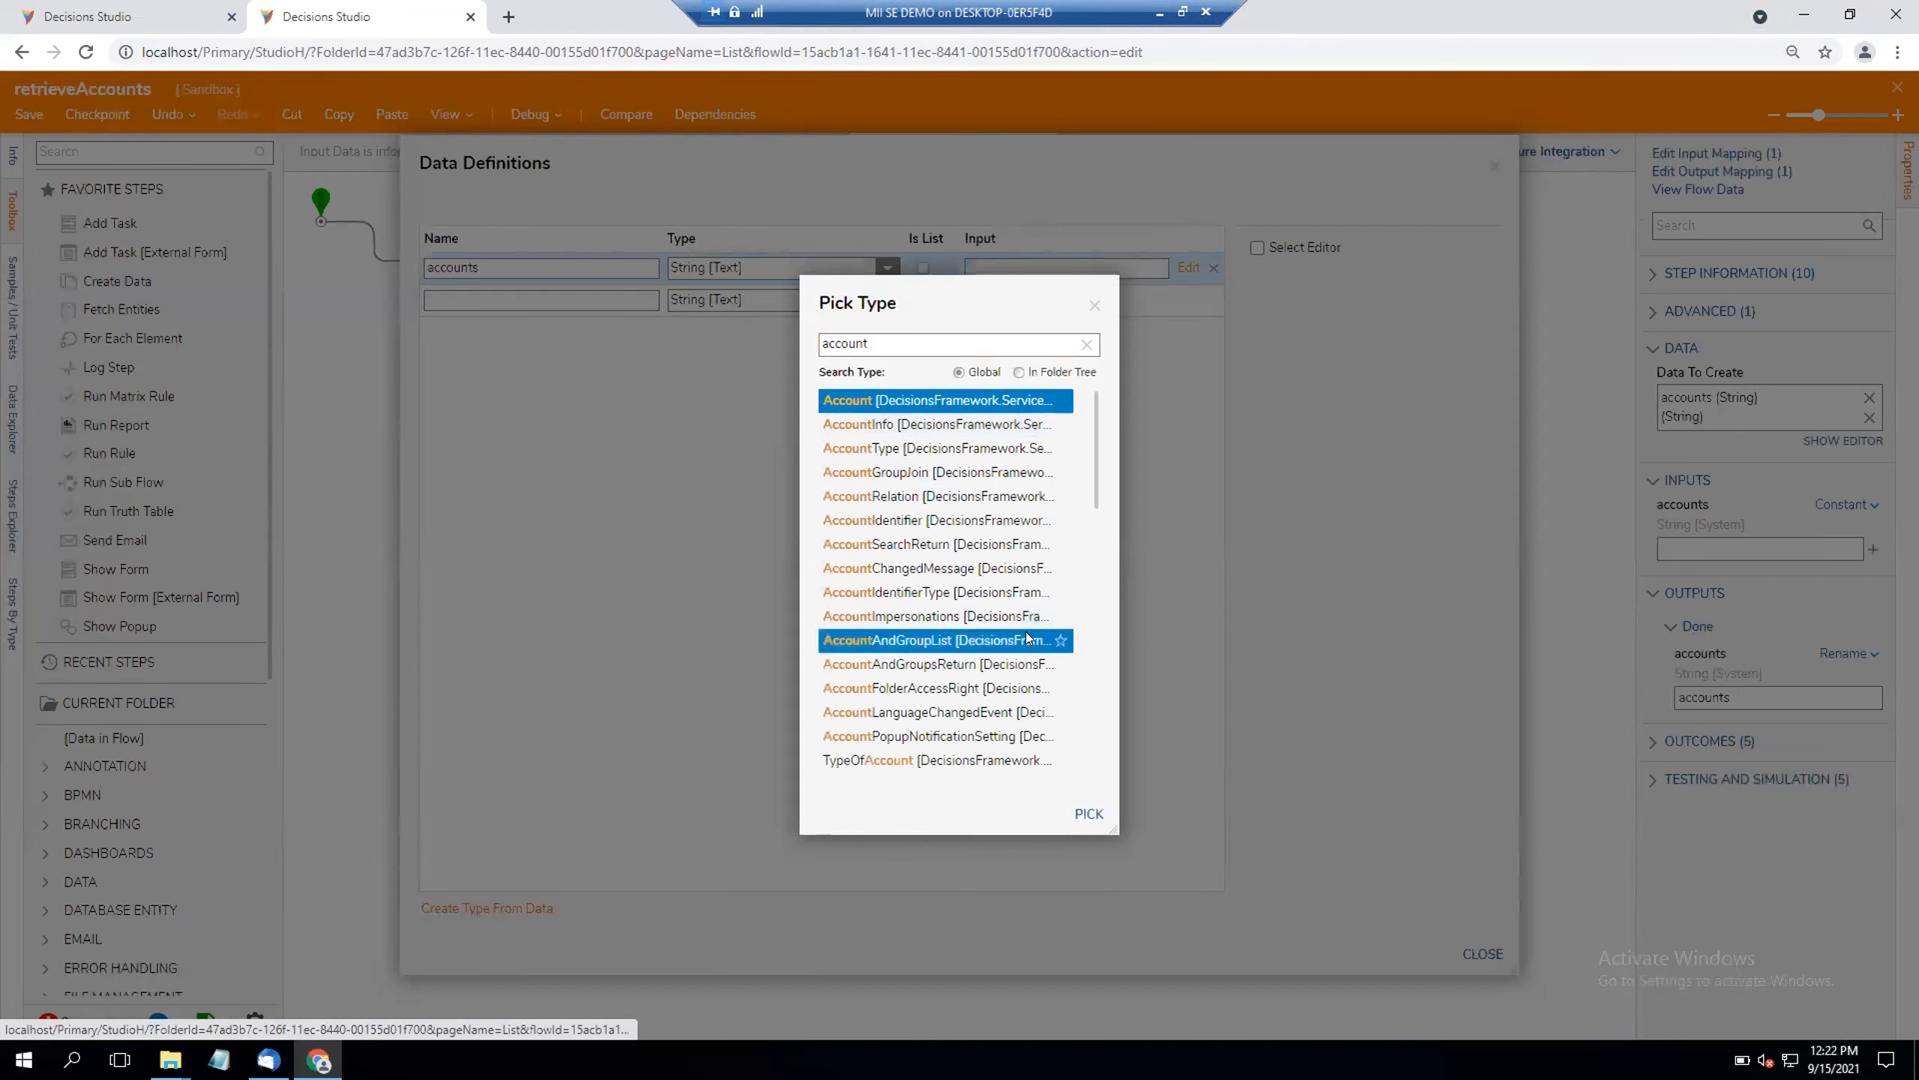
left_click(1086, 813)
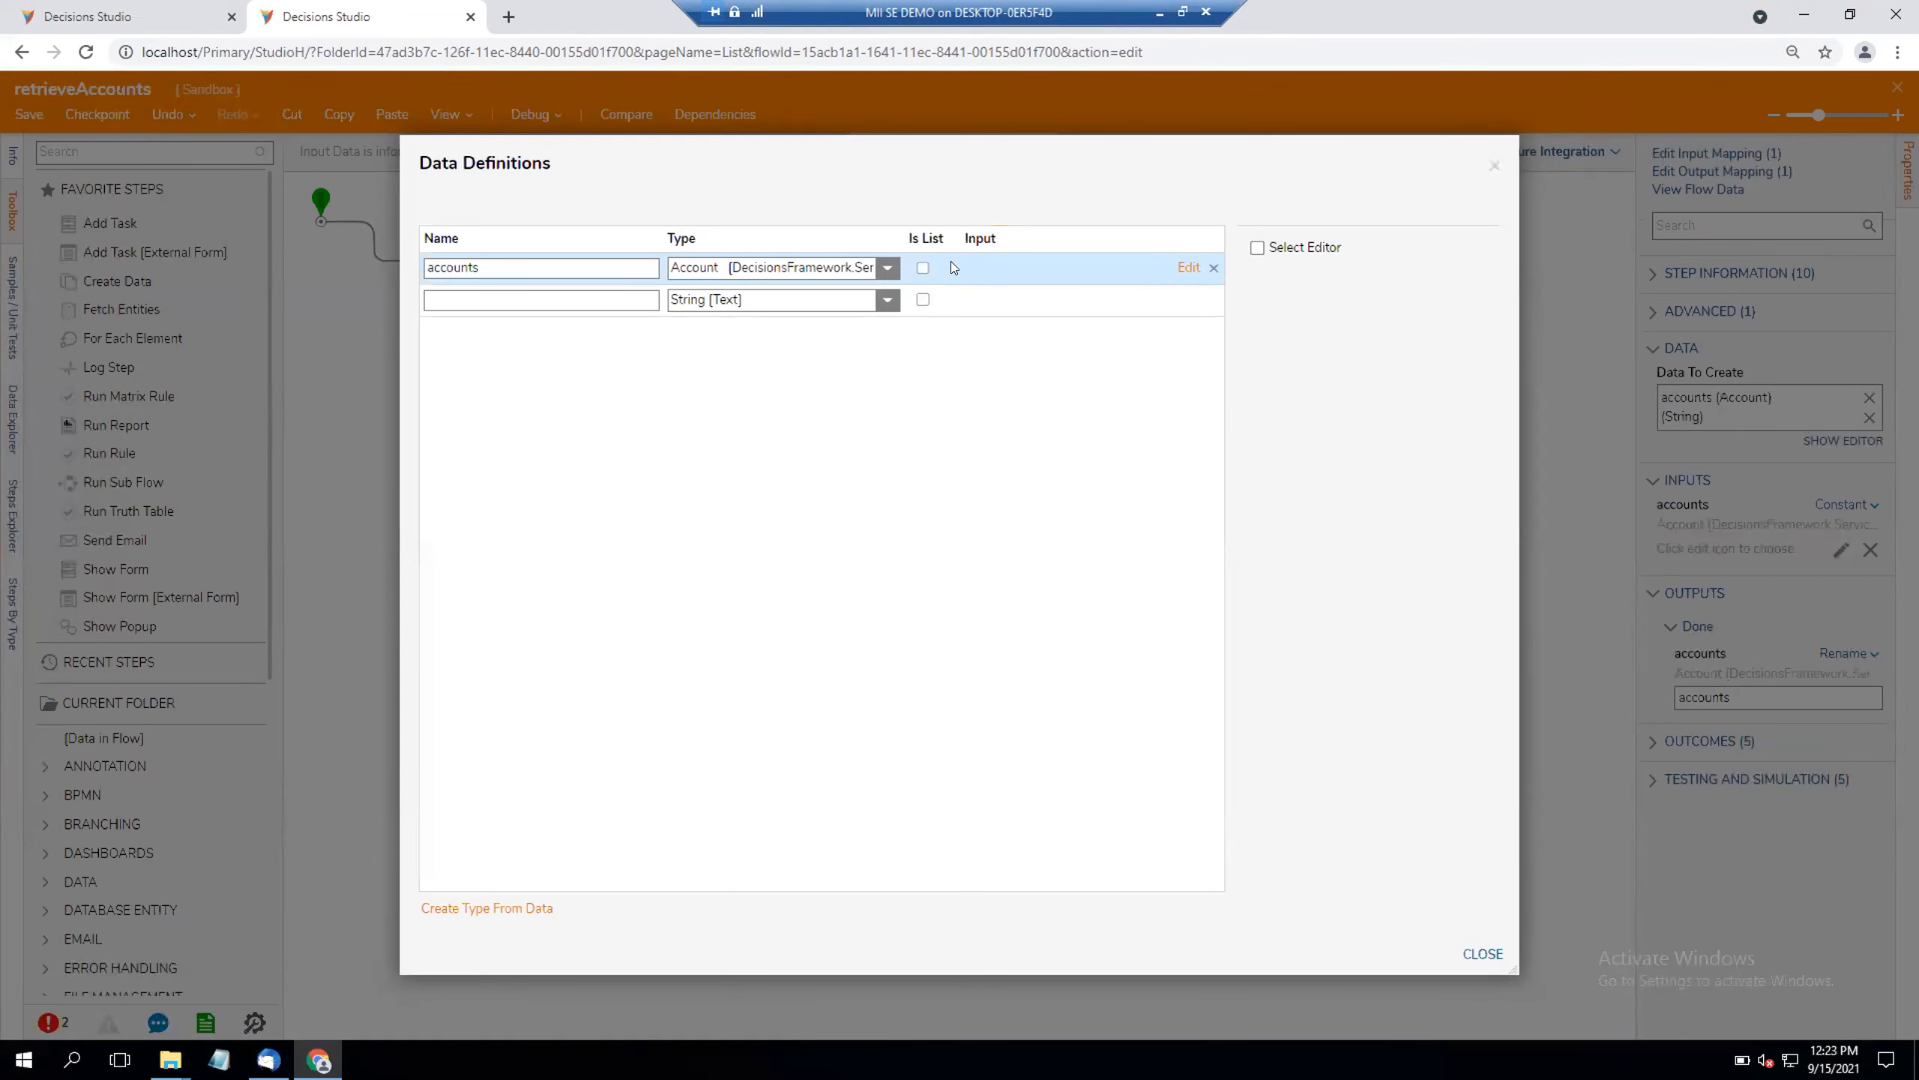
left_click(922, 268)
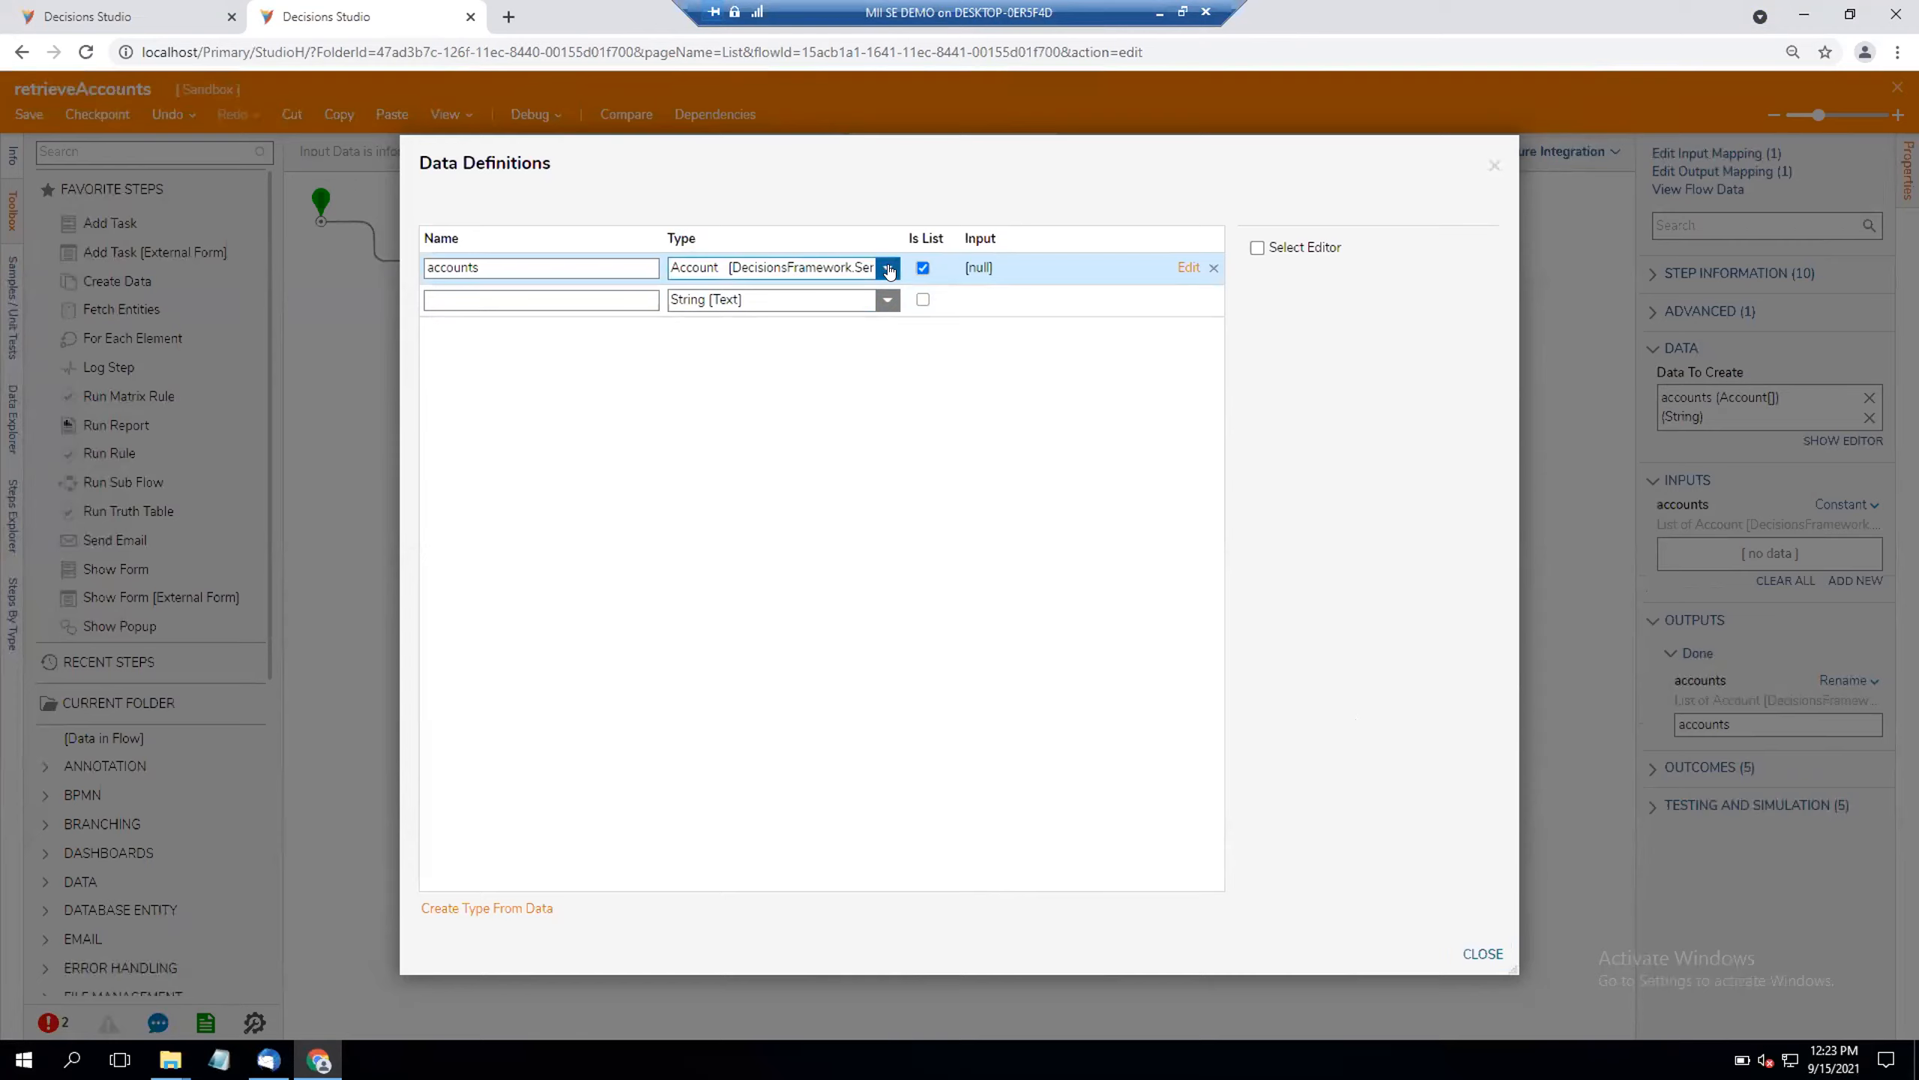
Step: Rename the accounts data item to accountEmailAddress, change its type to String, and close the data definitions
left_click(530, 265)
type("EmailAdd")
left_click(887, 267)
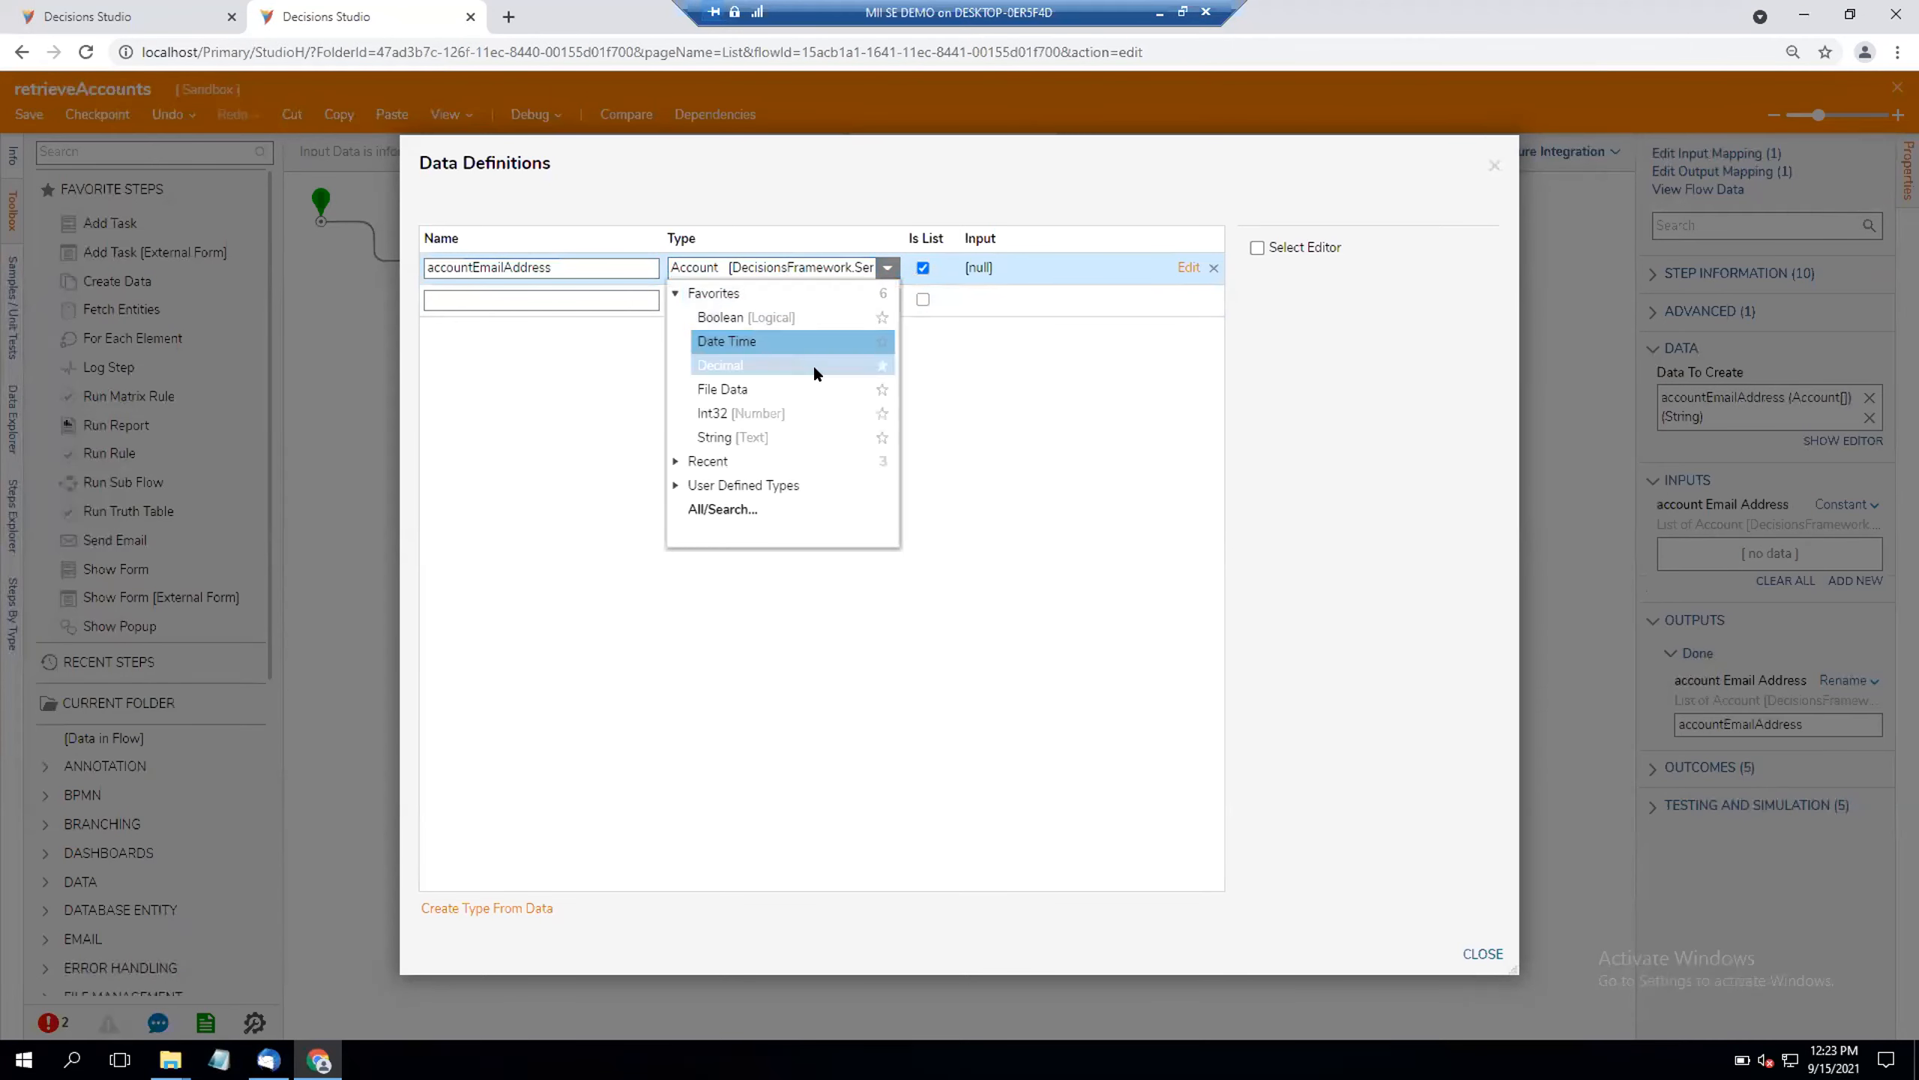
left_click(786, 437)
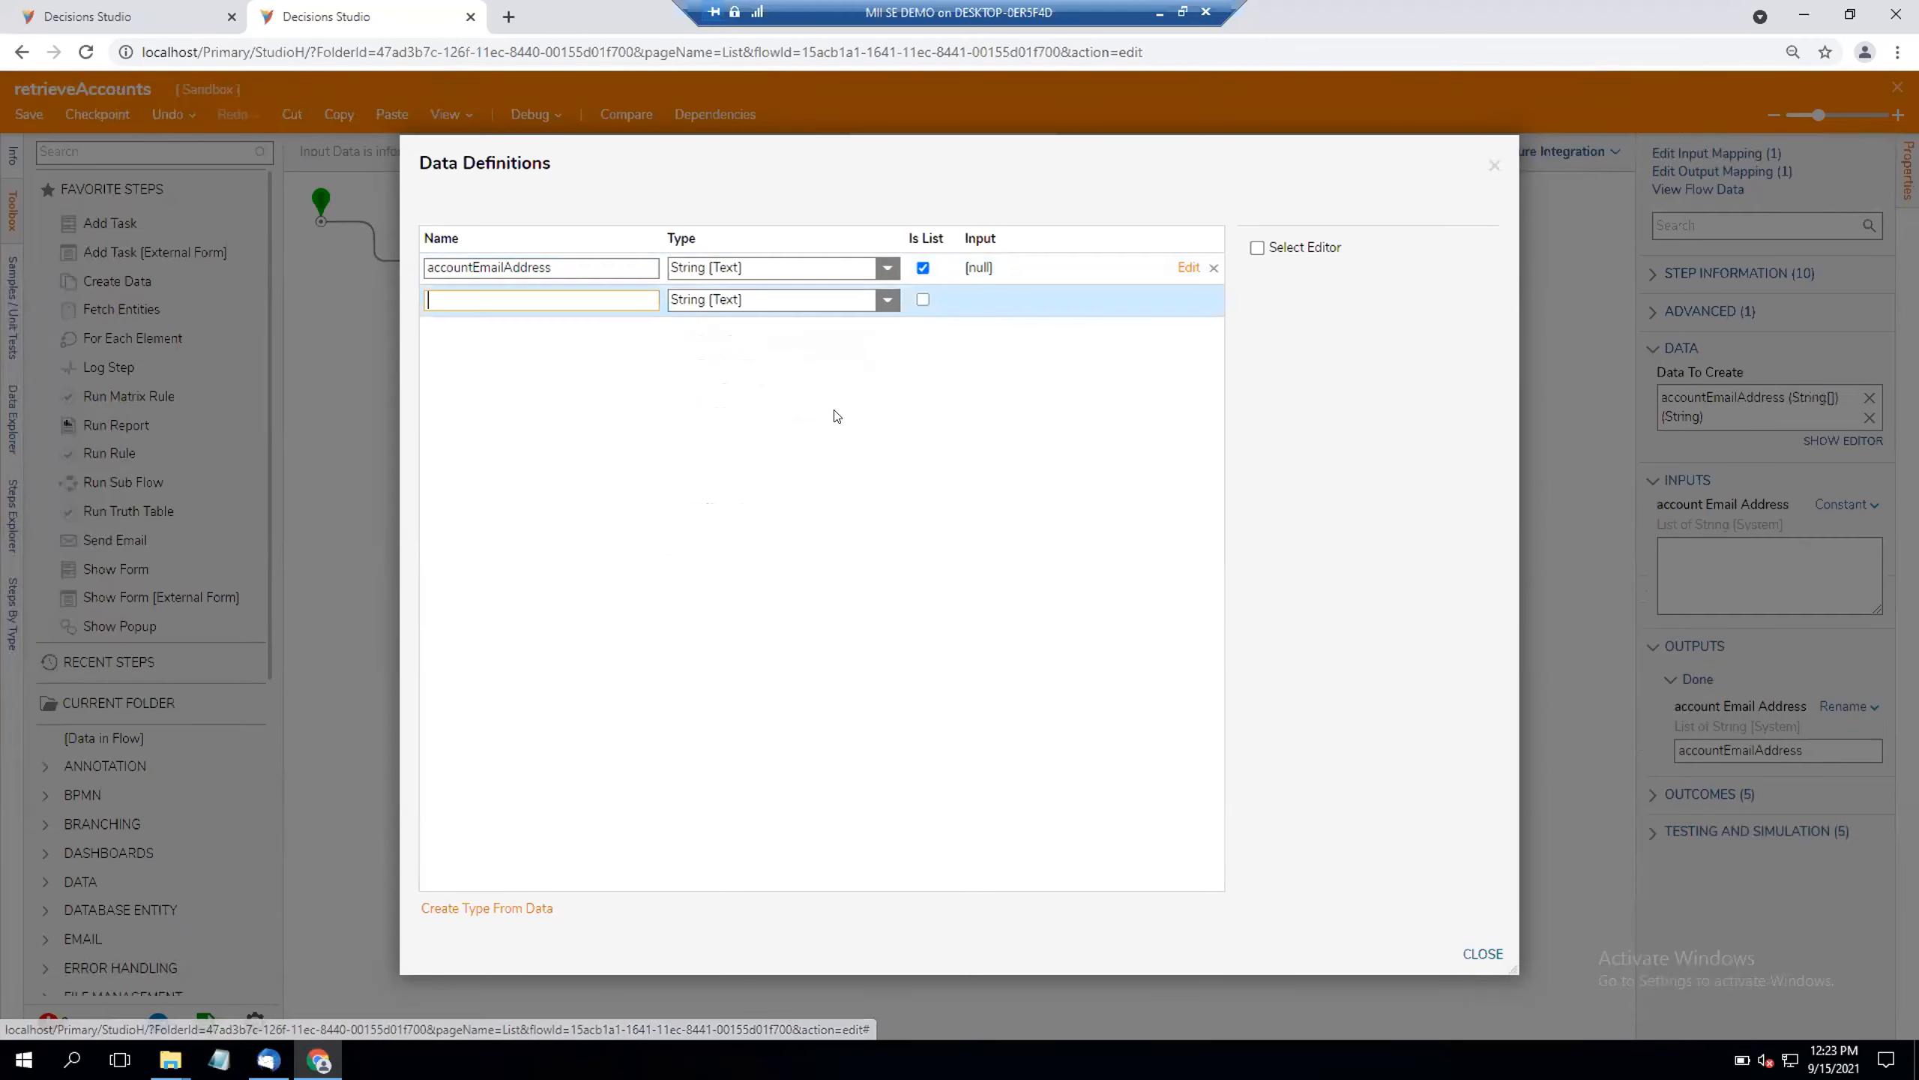
left_click(1462, 954)
Step: Find the Fetch Entities step in the toolbox and add it to the flow after Create Data
left_click(54, 151)
type("fetch")
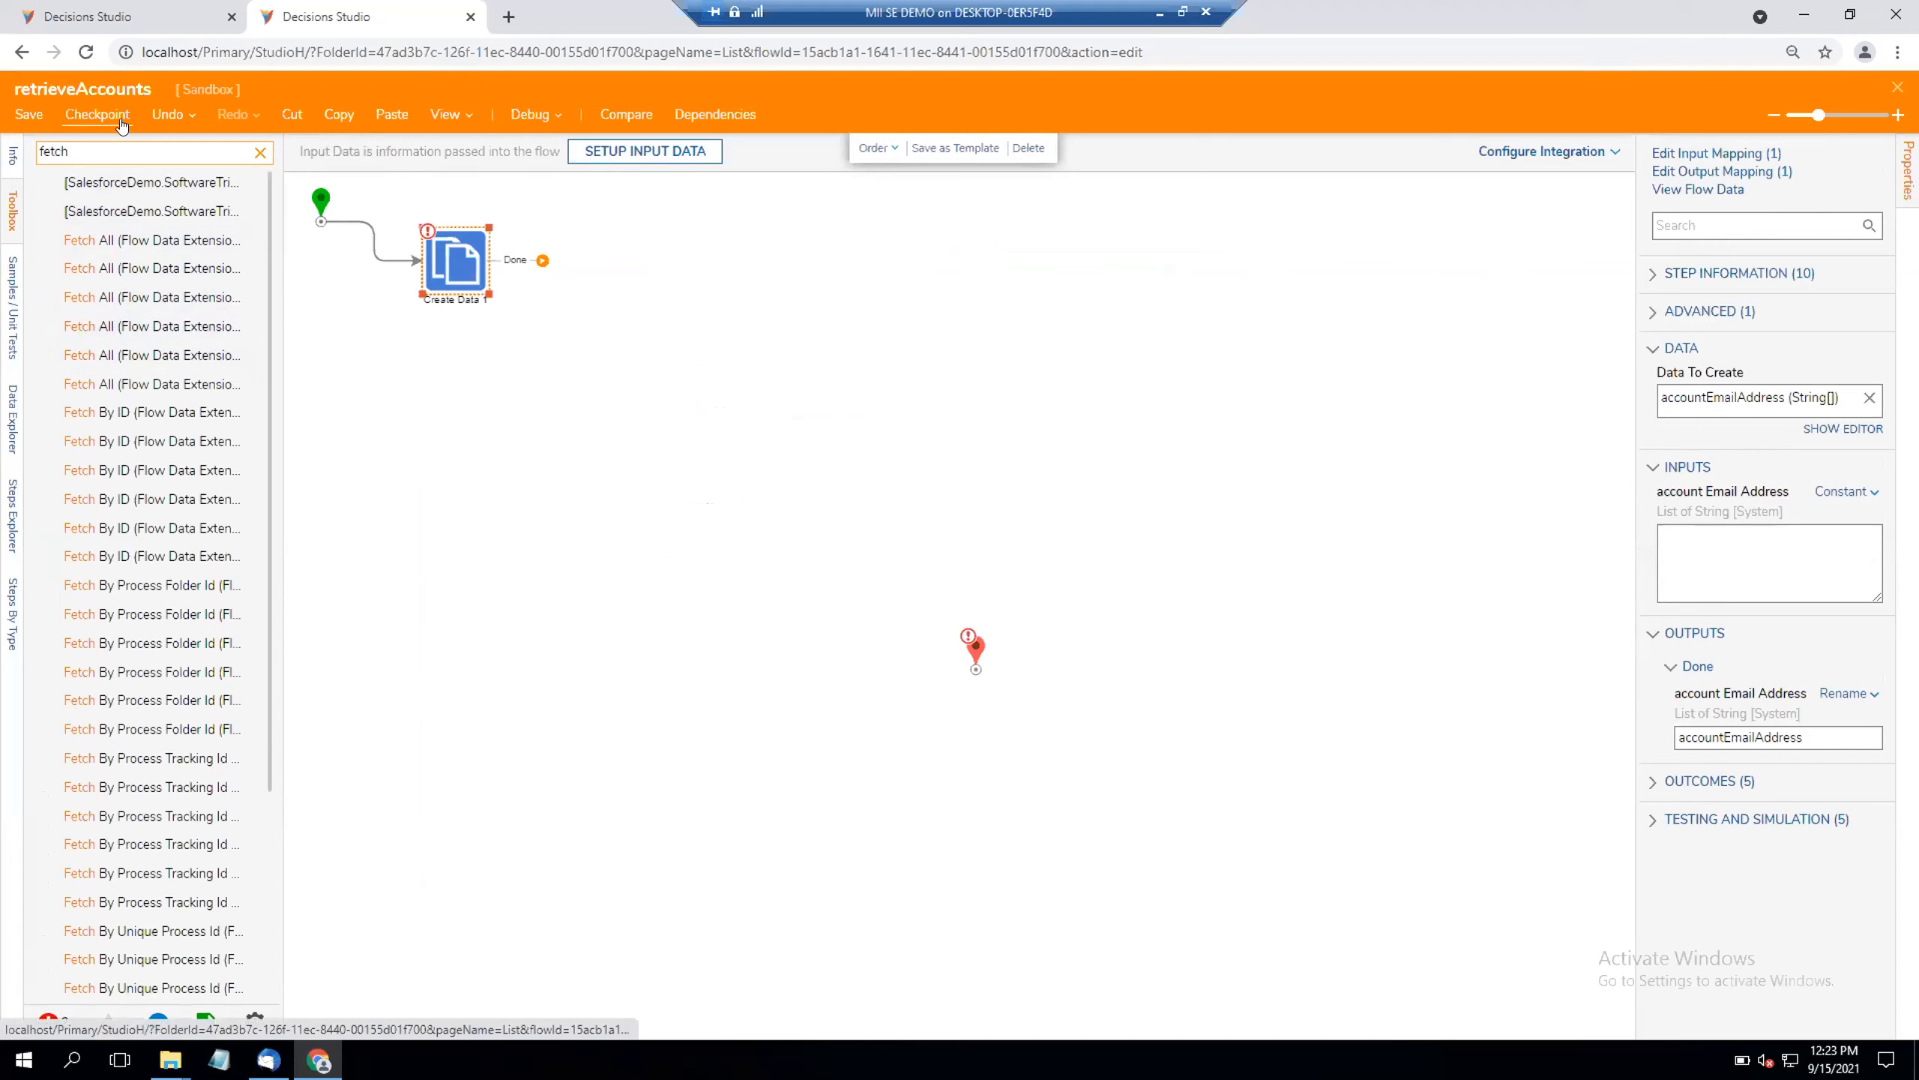
left_click_drag(70, 152, 25, 150)
type("entit")
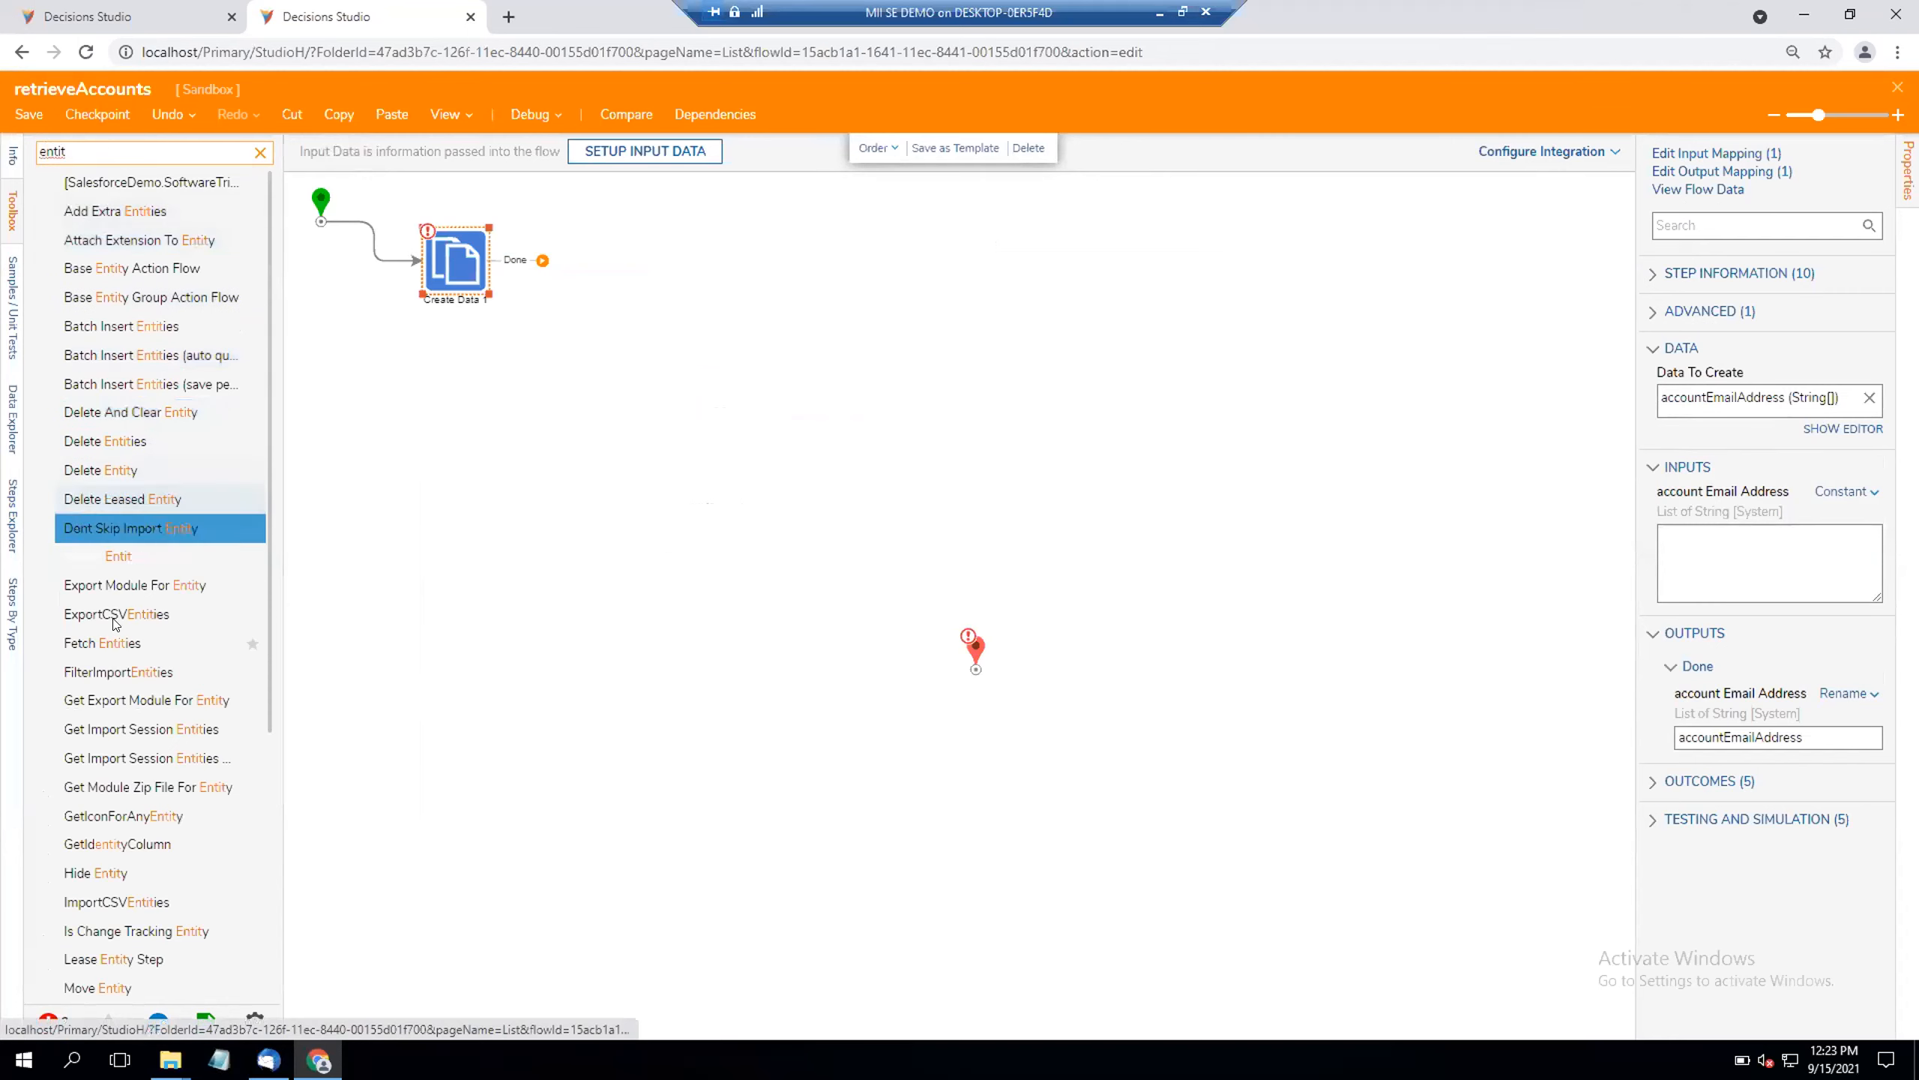
left_click_drag(114, 641, 565, 265)
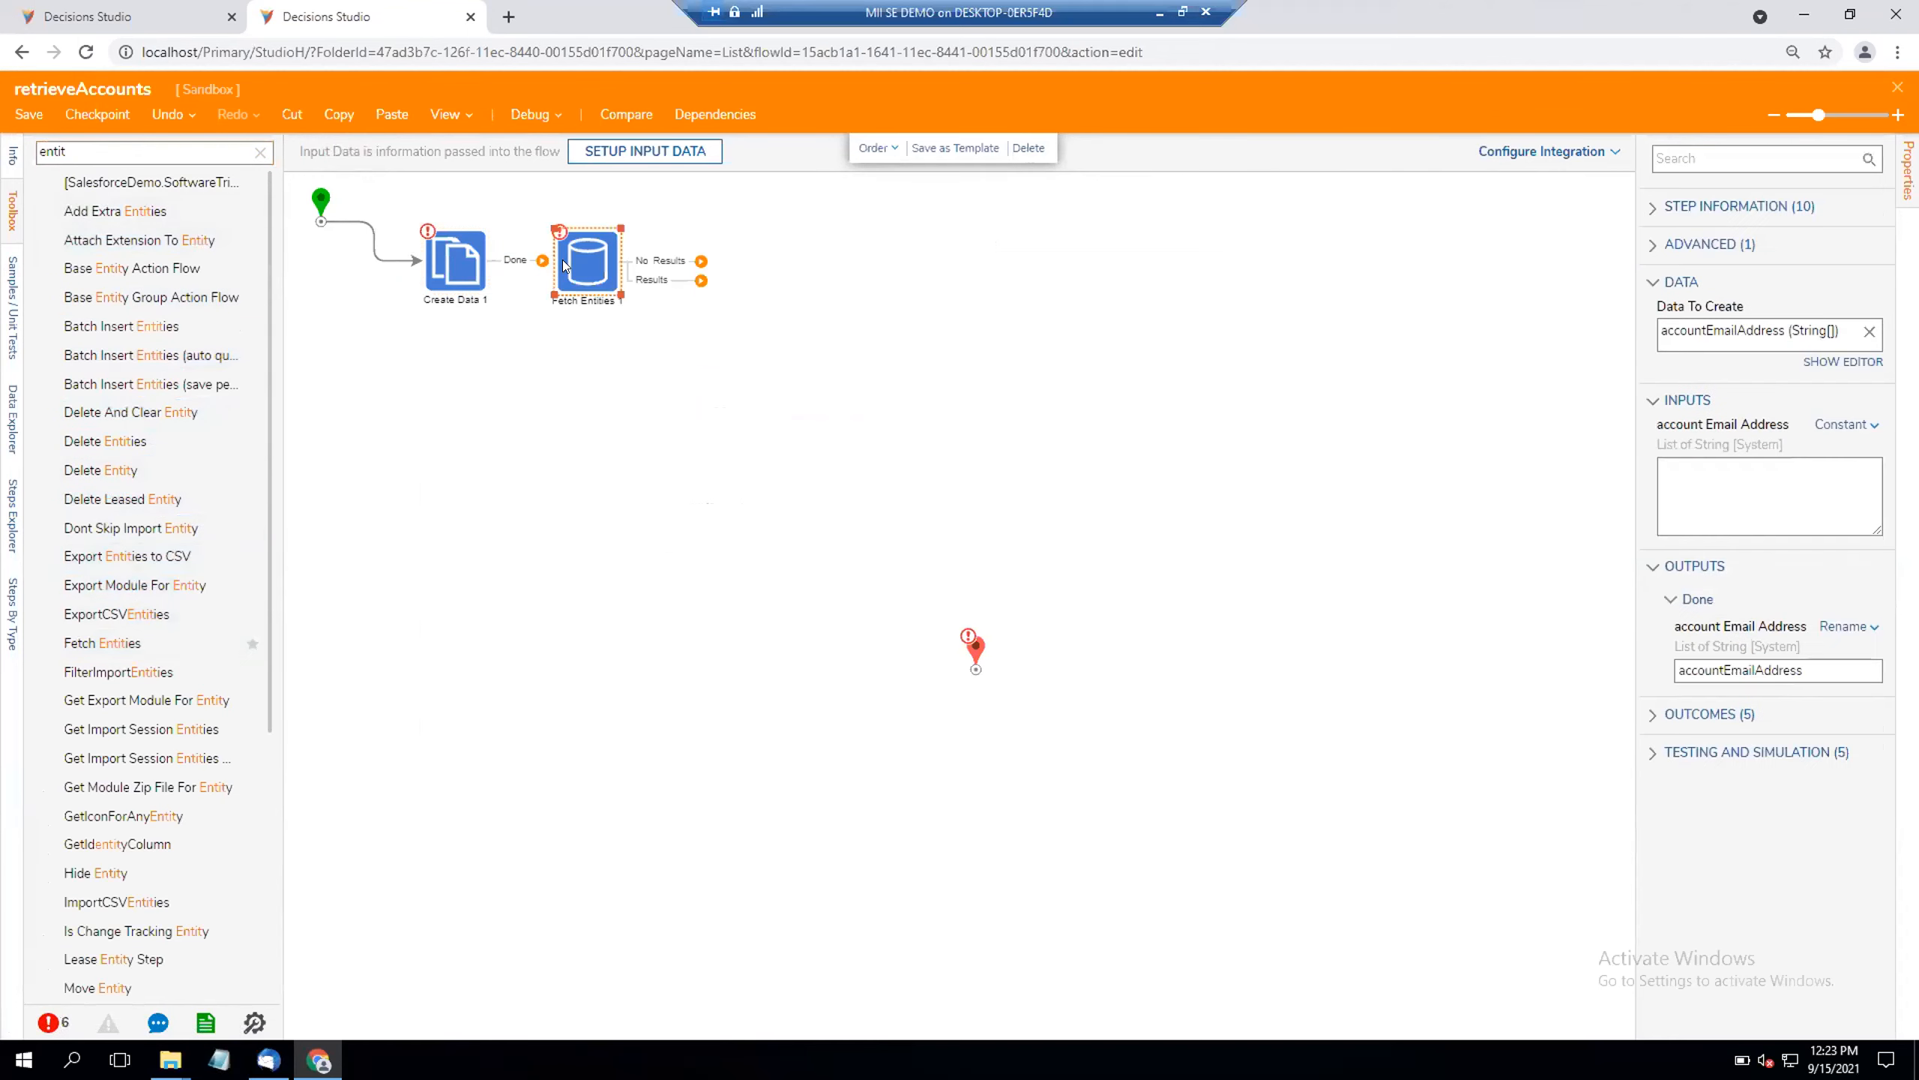
Step: Set the Fetch Entities step's type name to Account and open a new fetch criterion
left_click(1790, 374)
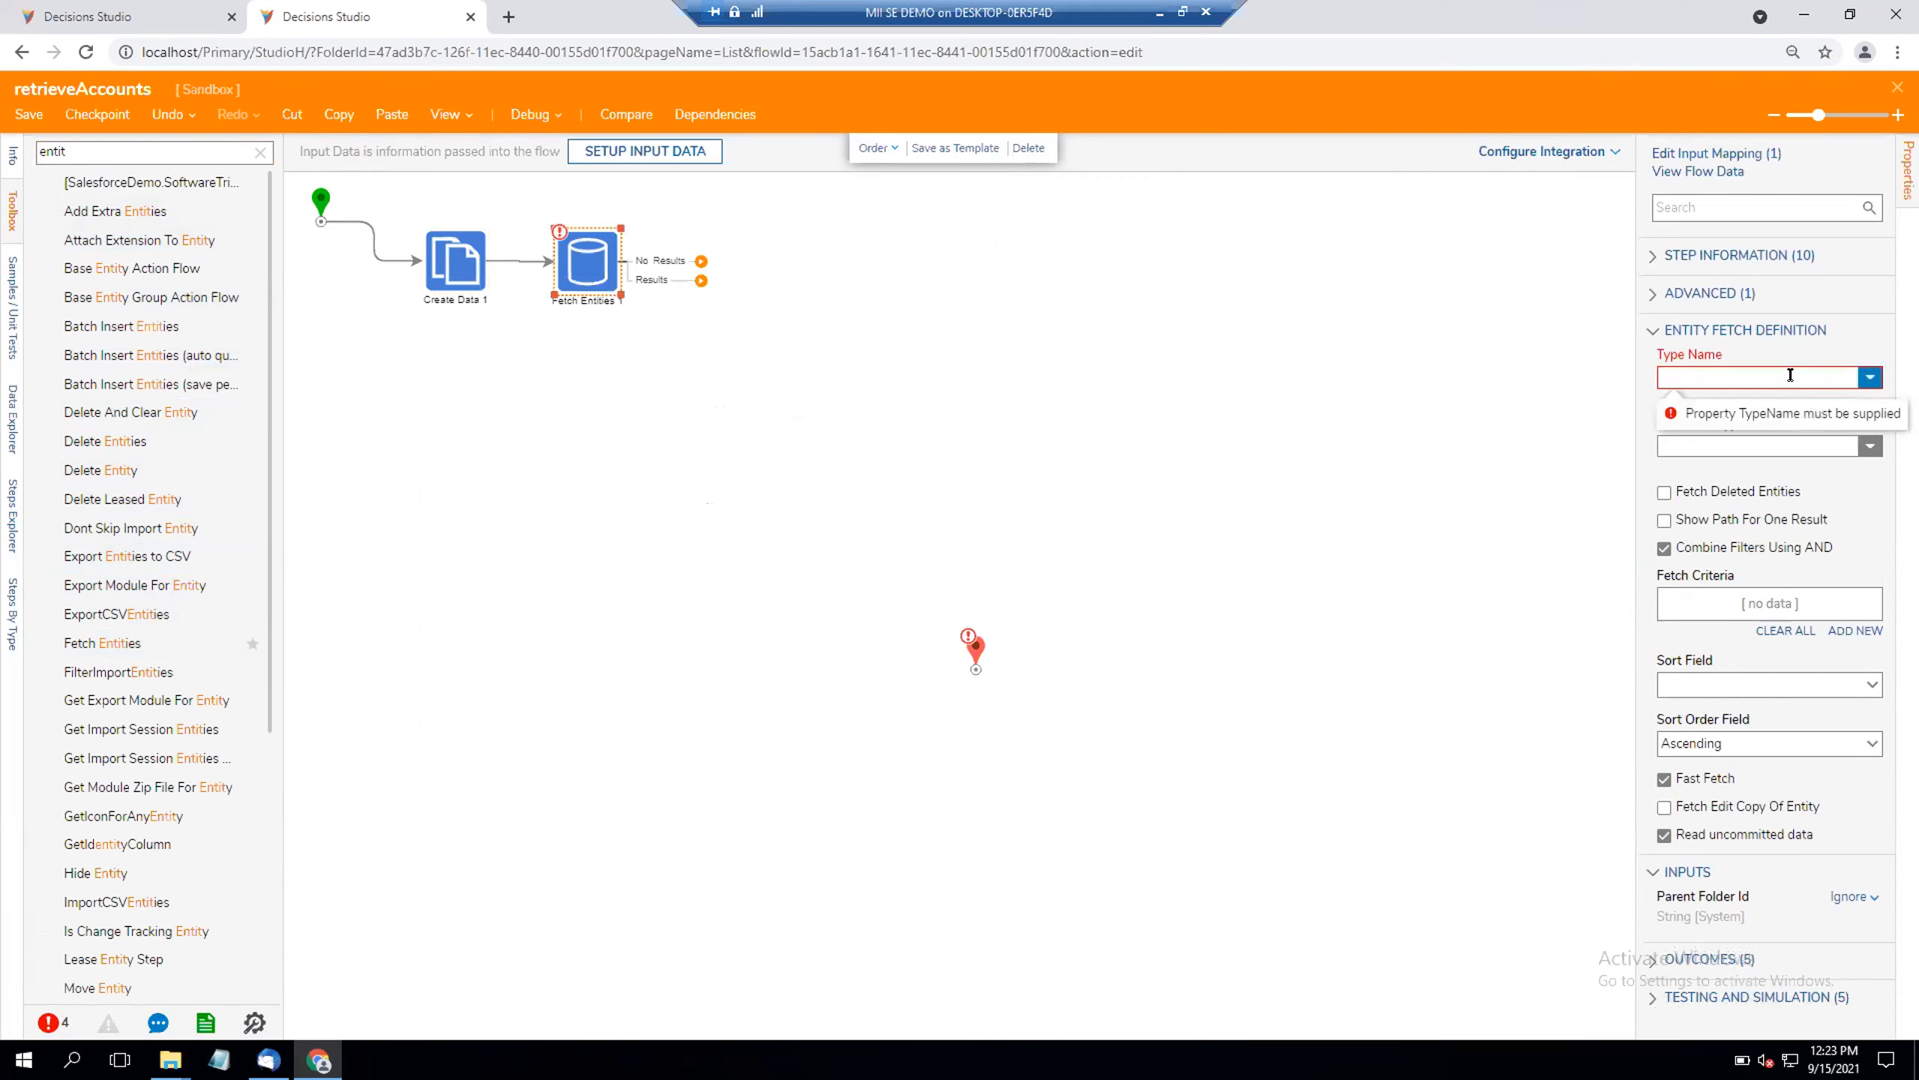
type("accoun")
left_click(1760, 407)
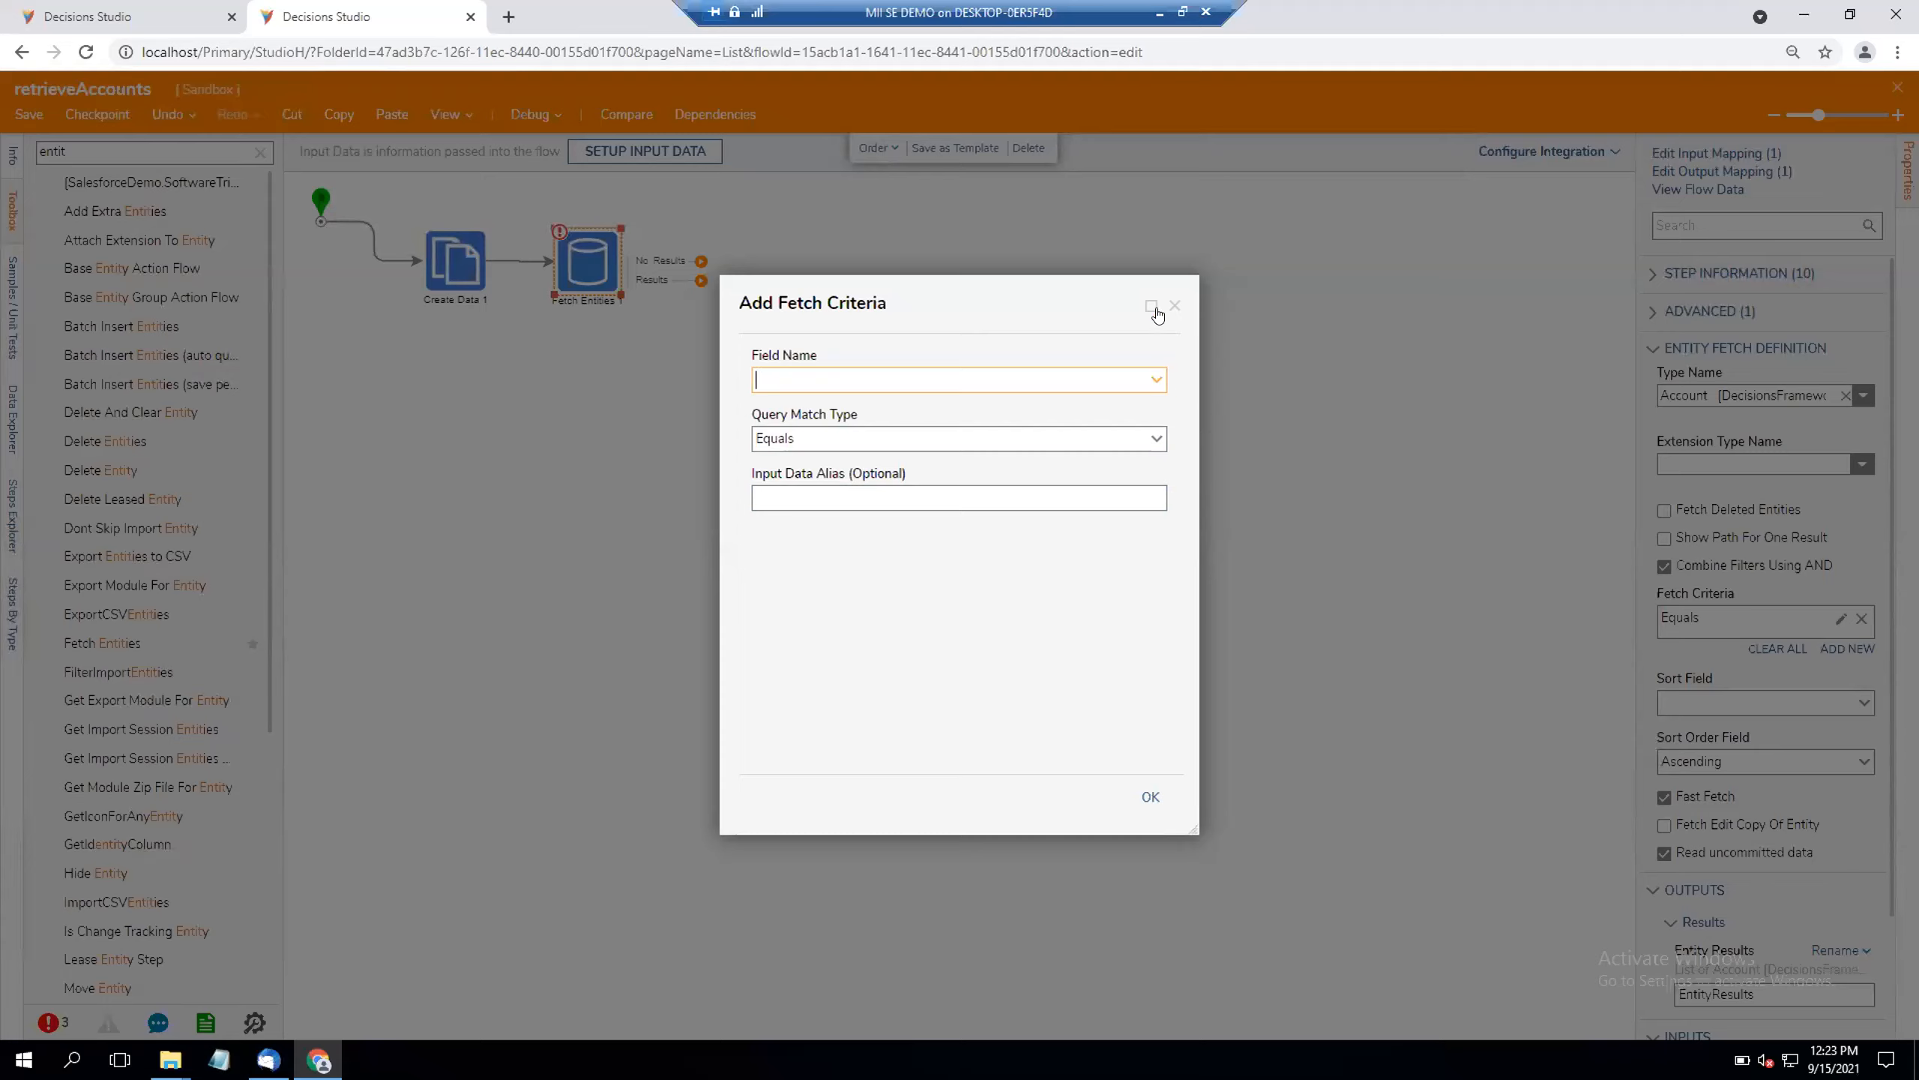
Step: Open a new database query in a duplicate of the browser tab, leaving the flow's lock unbroken
right_click(384, 16)
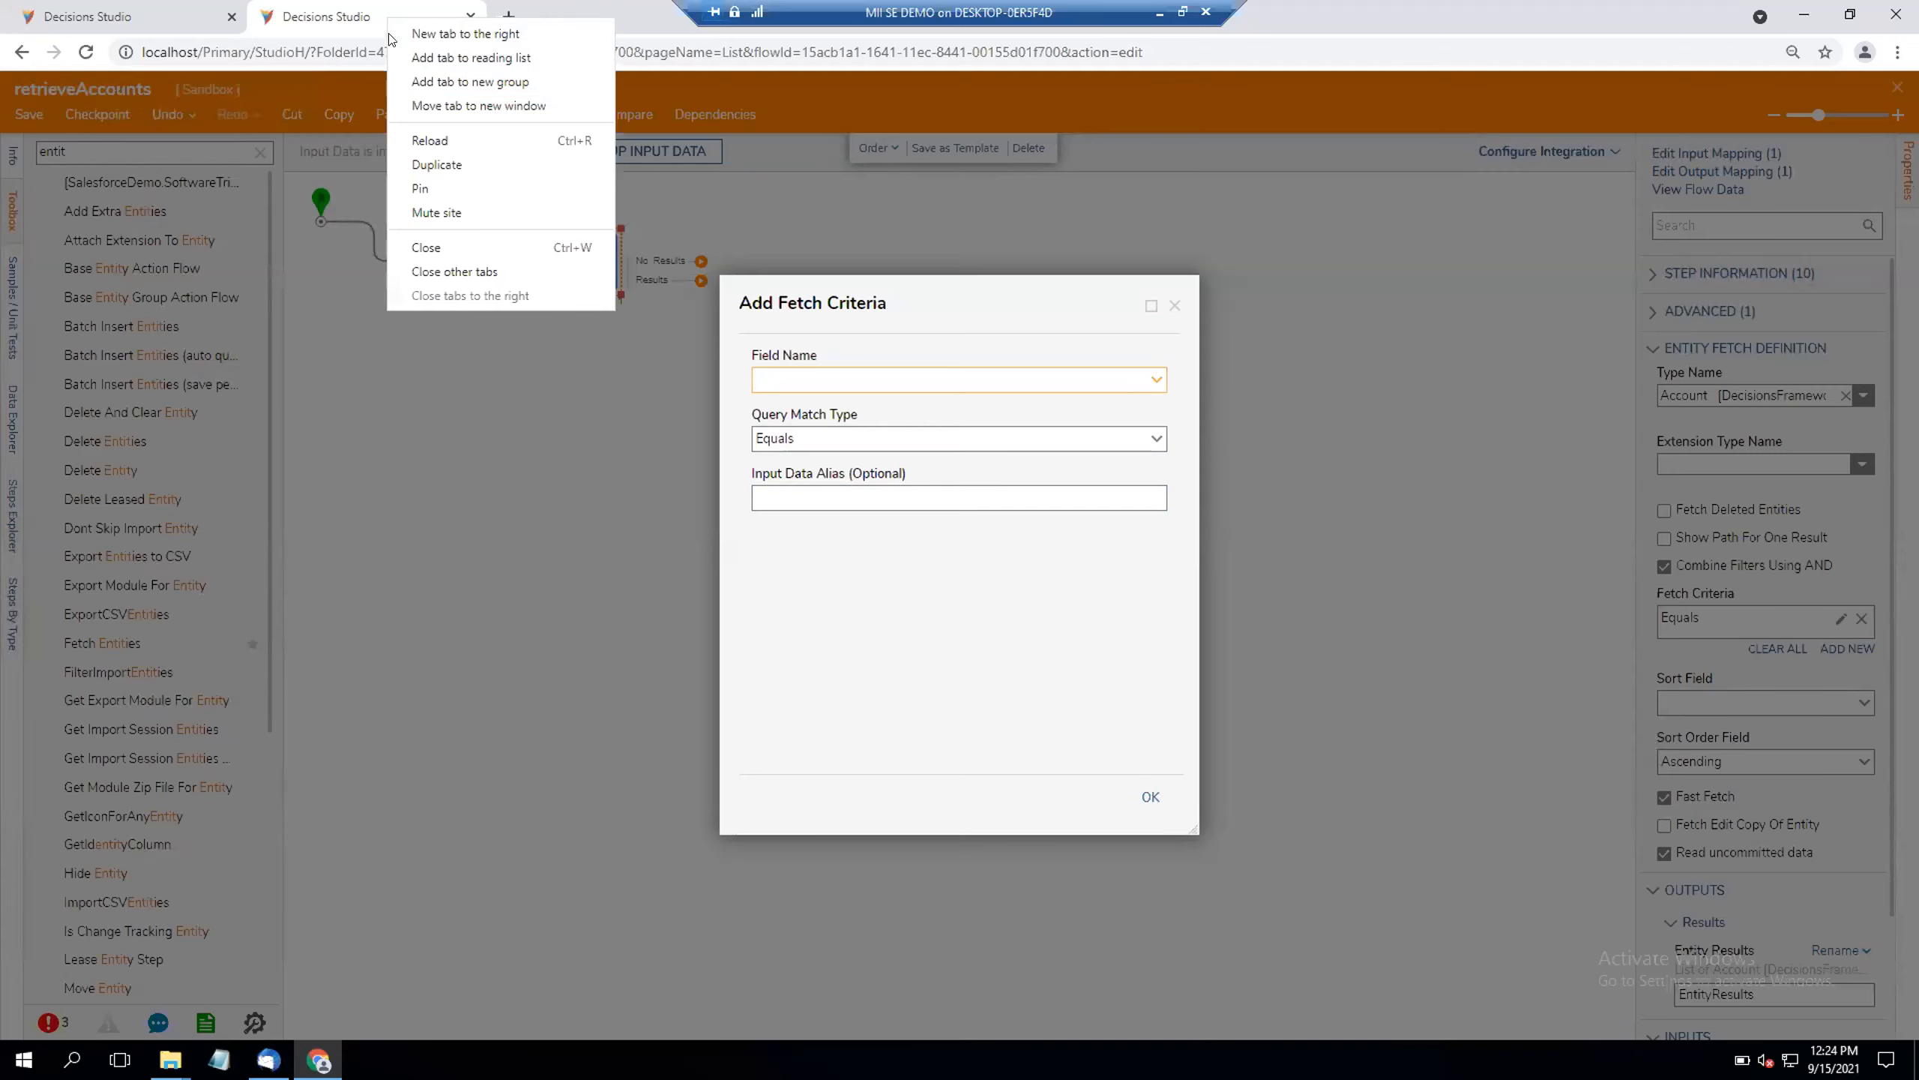
left_click(458, 167)
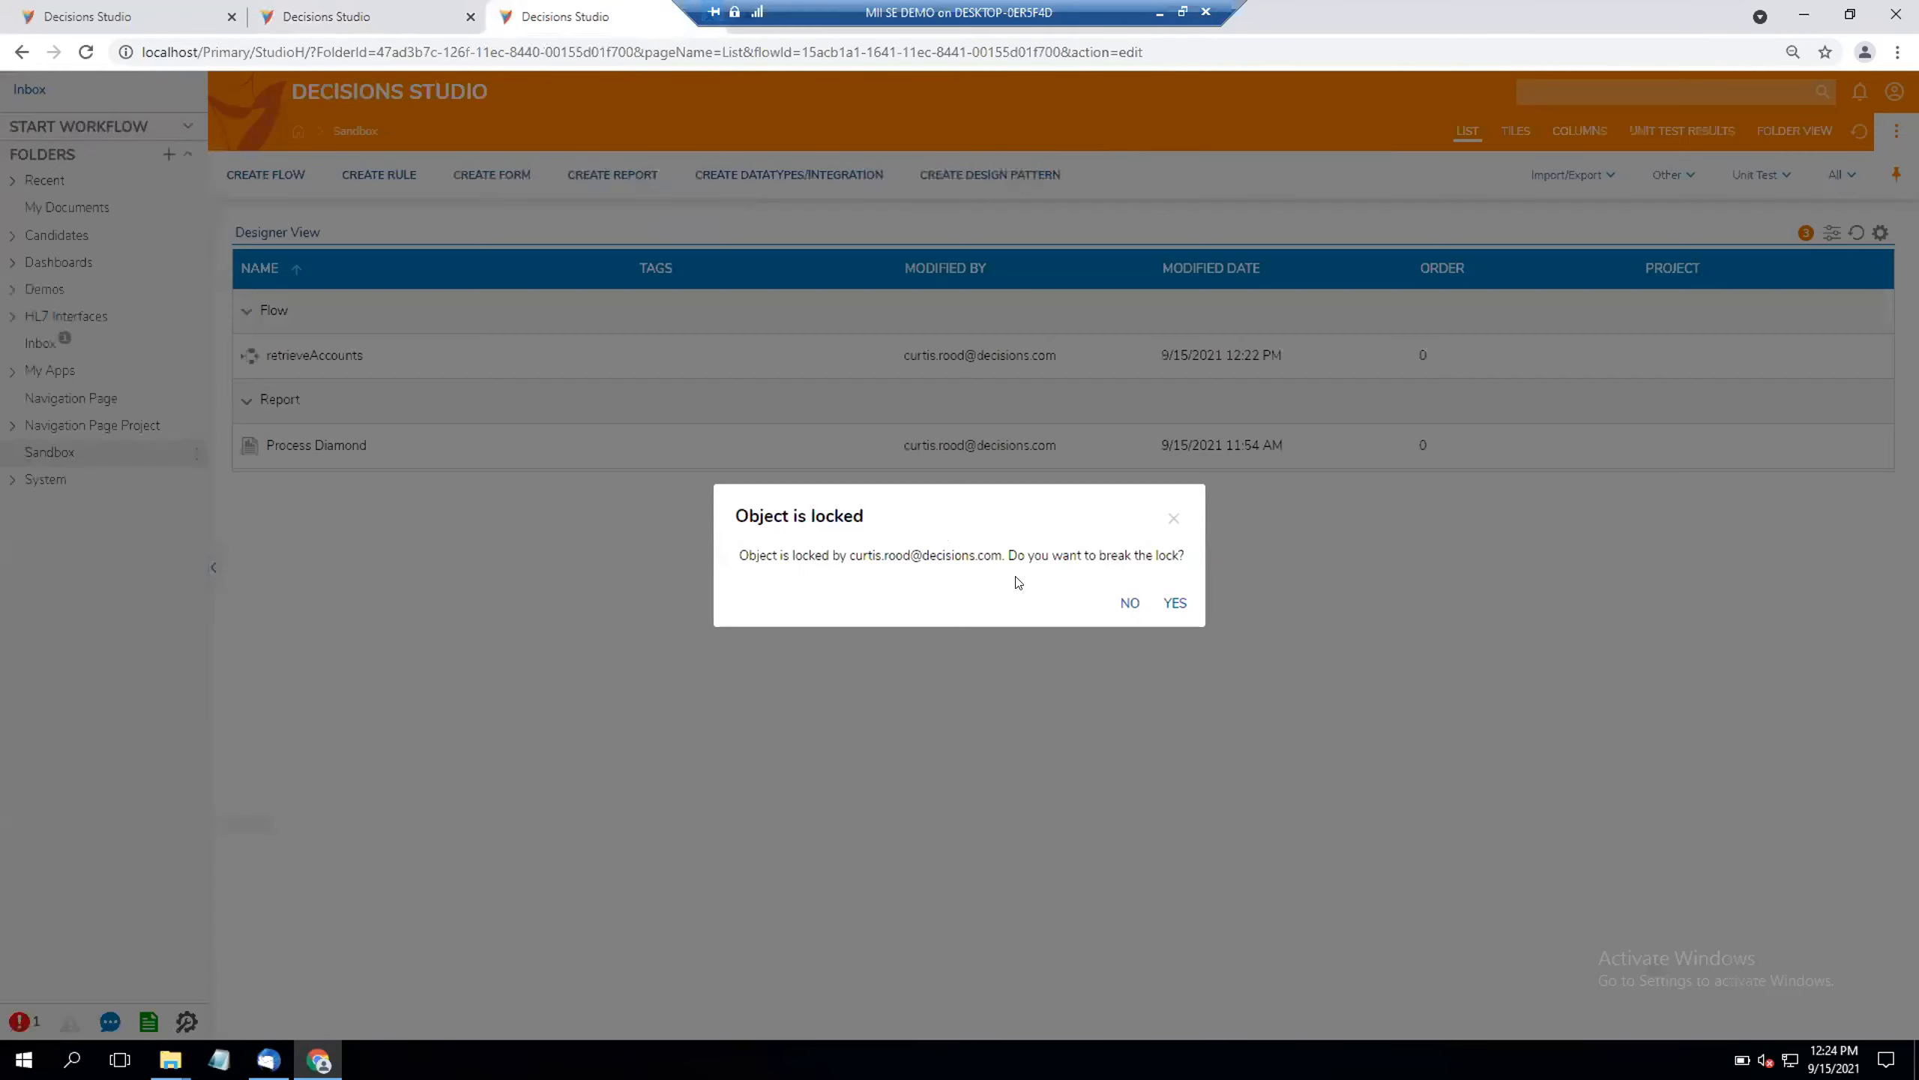
left_click(1129, 603)
right_click(69, 373)
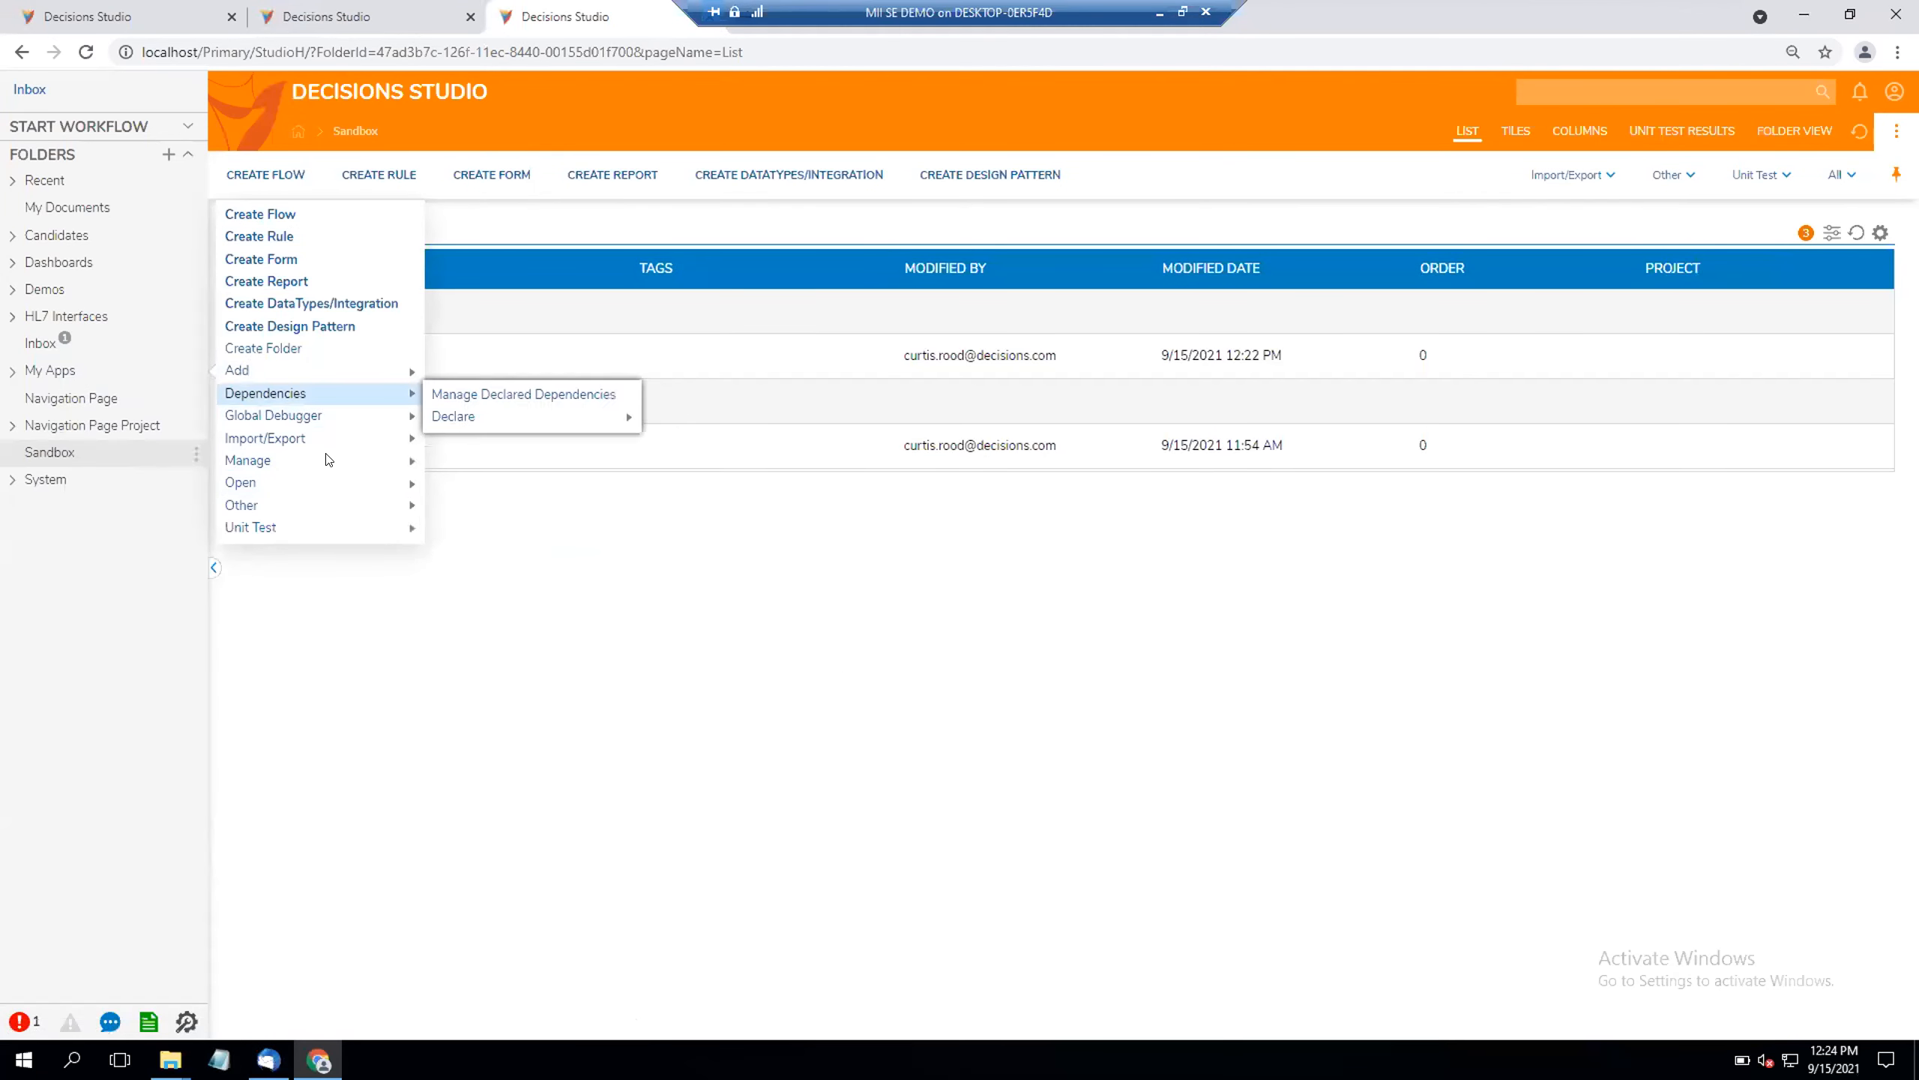
mouse_move(382, 506)
left_click(453, 508)
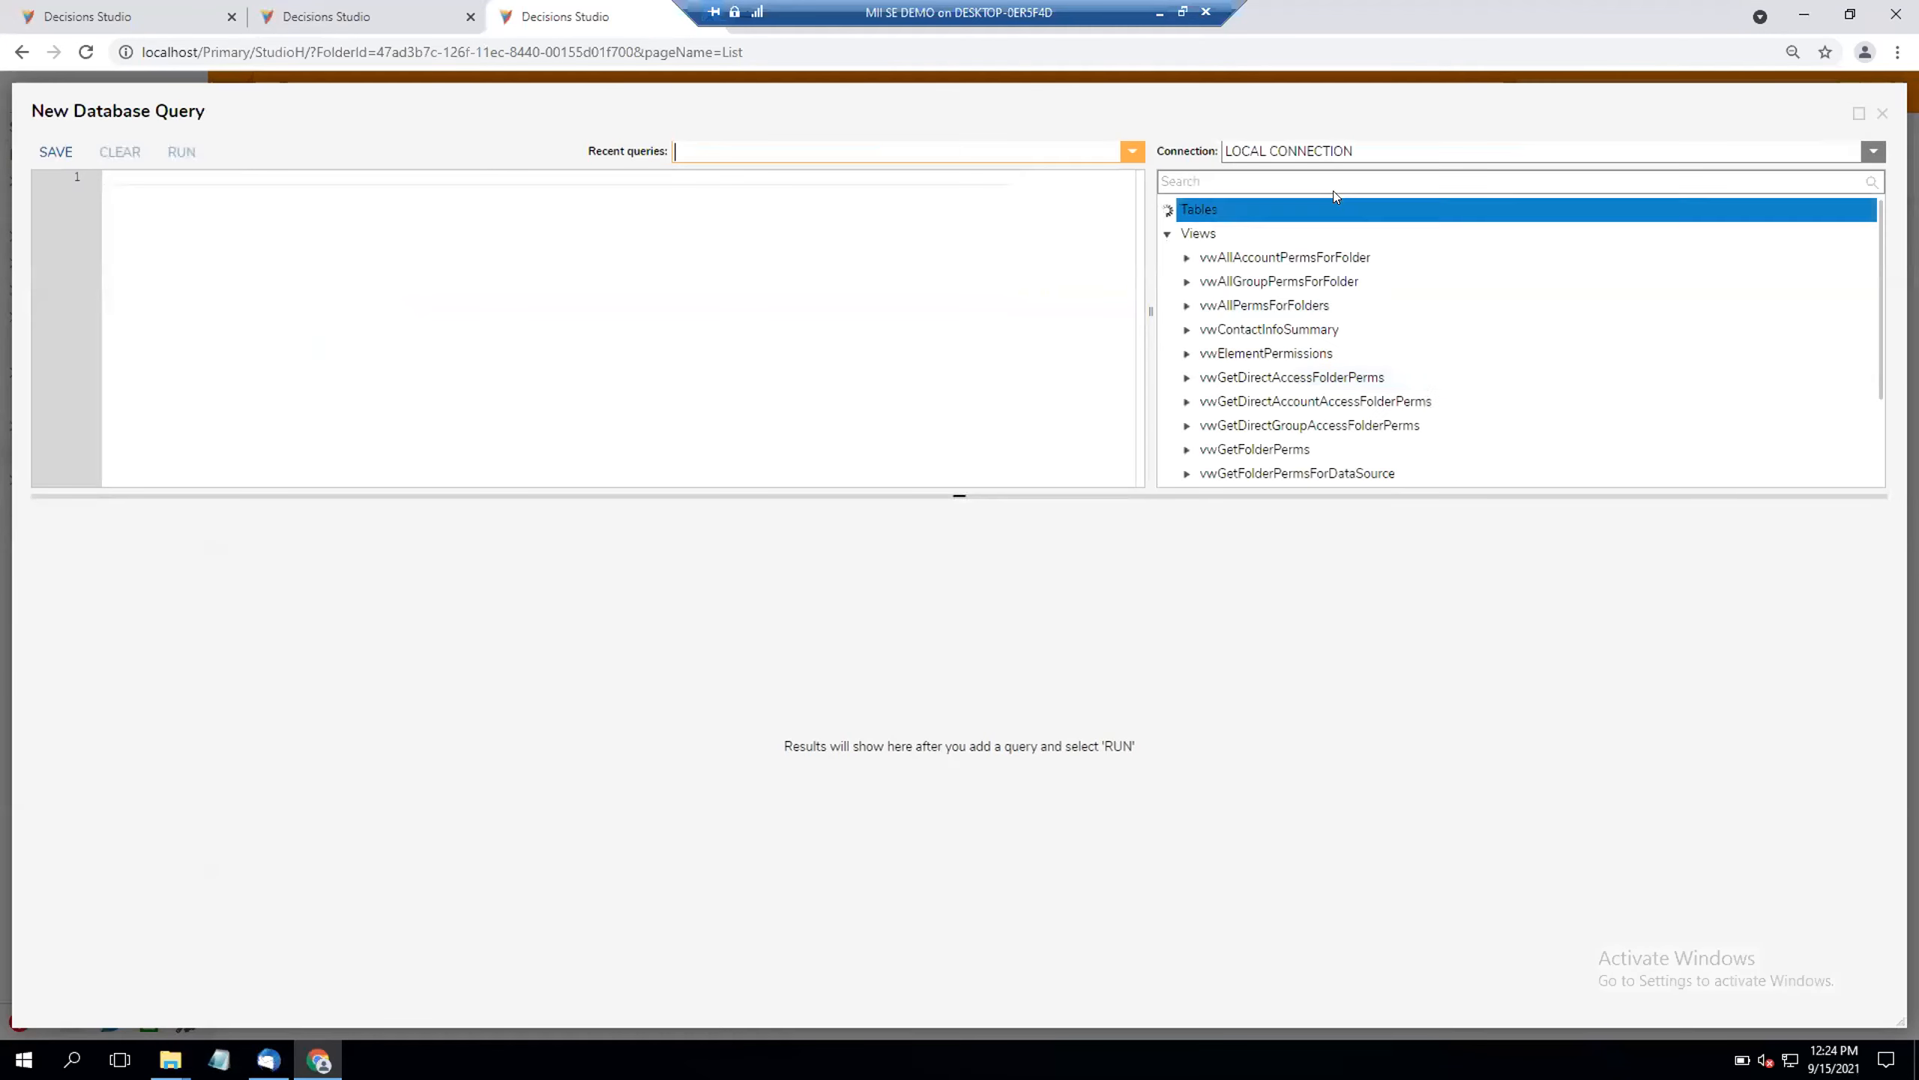
Step: Search the database tables for "assignment" and "account", and generate a Select query for the entity_account table
left_click(1333, 188)
type("assignment")
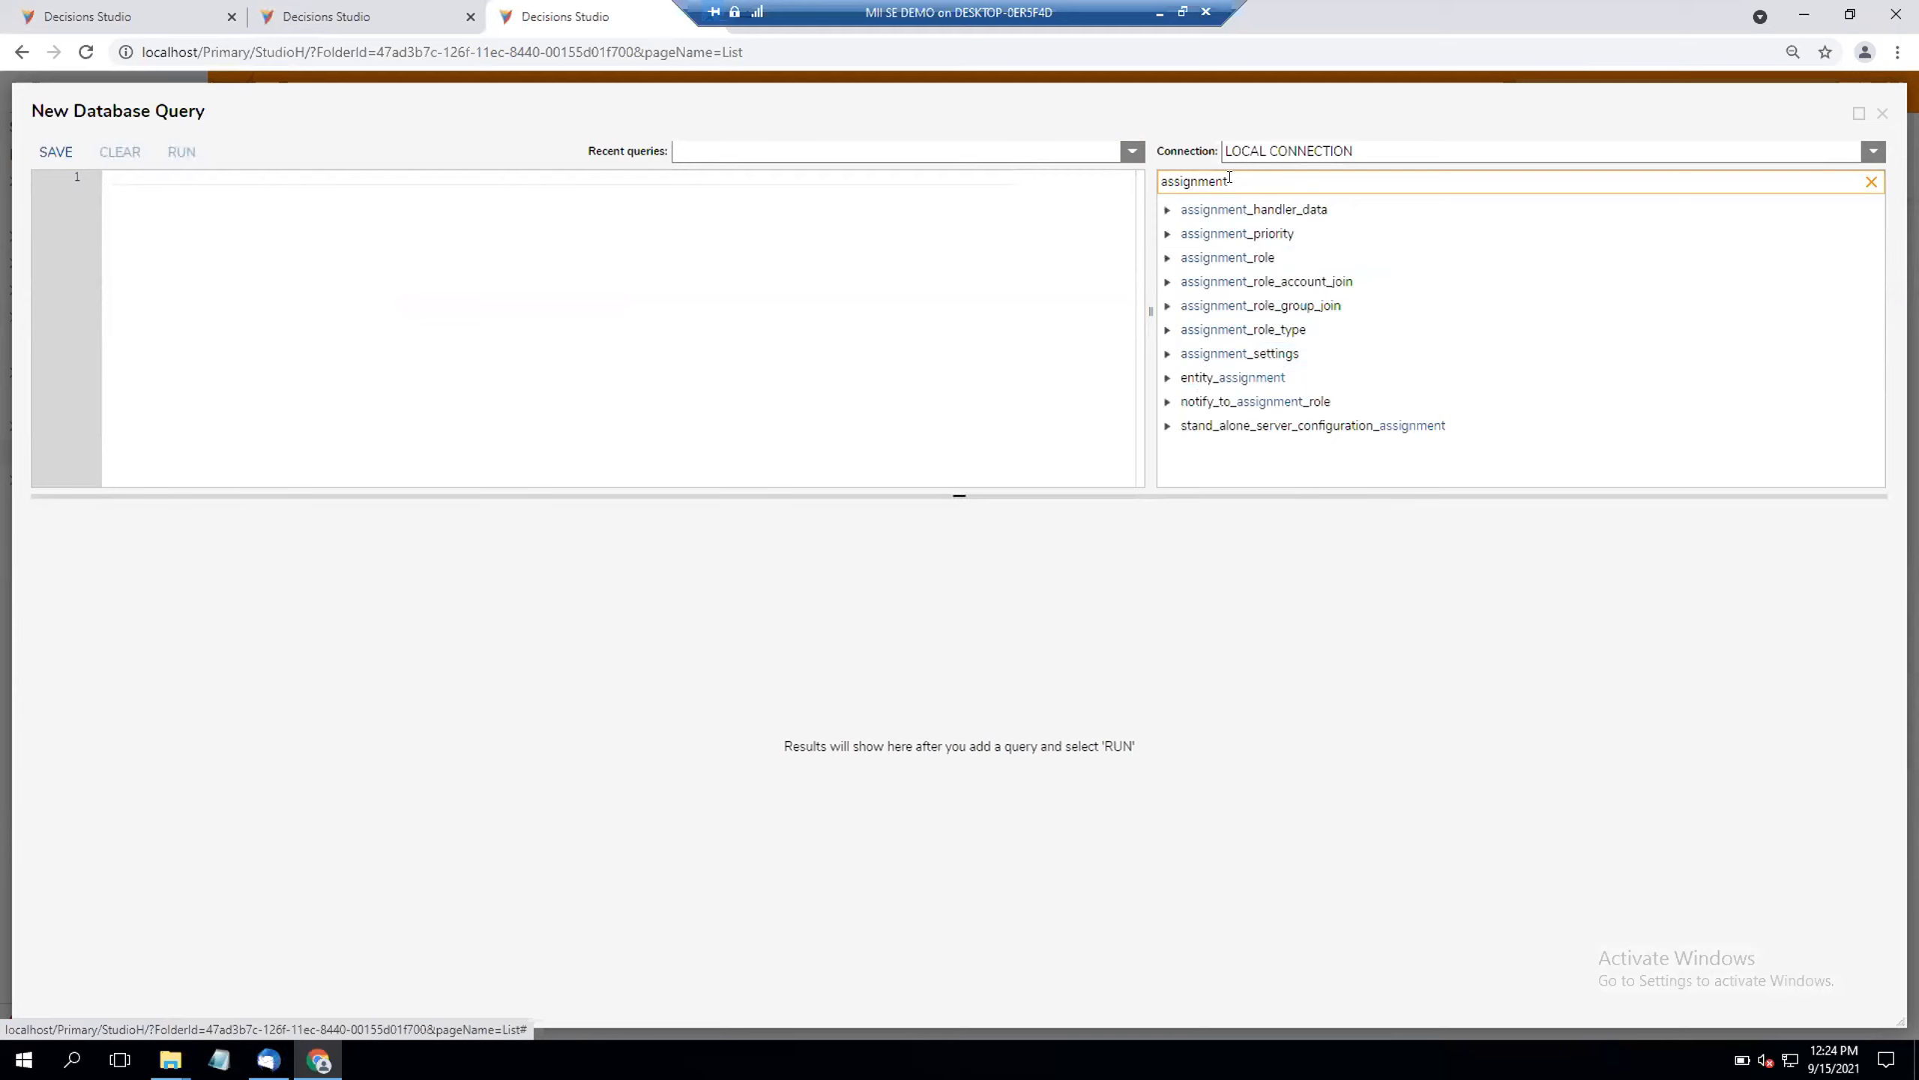
left_click_drag(1229, 181, 1156, 185)
type("account")
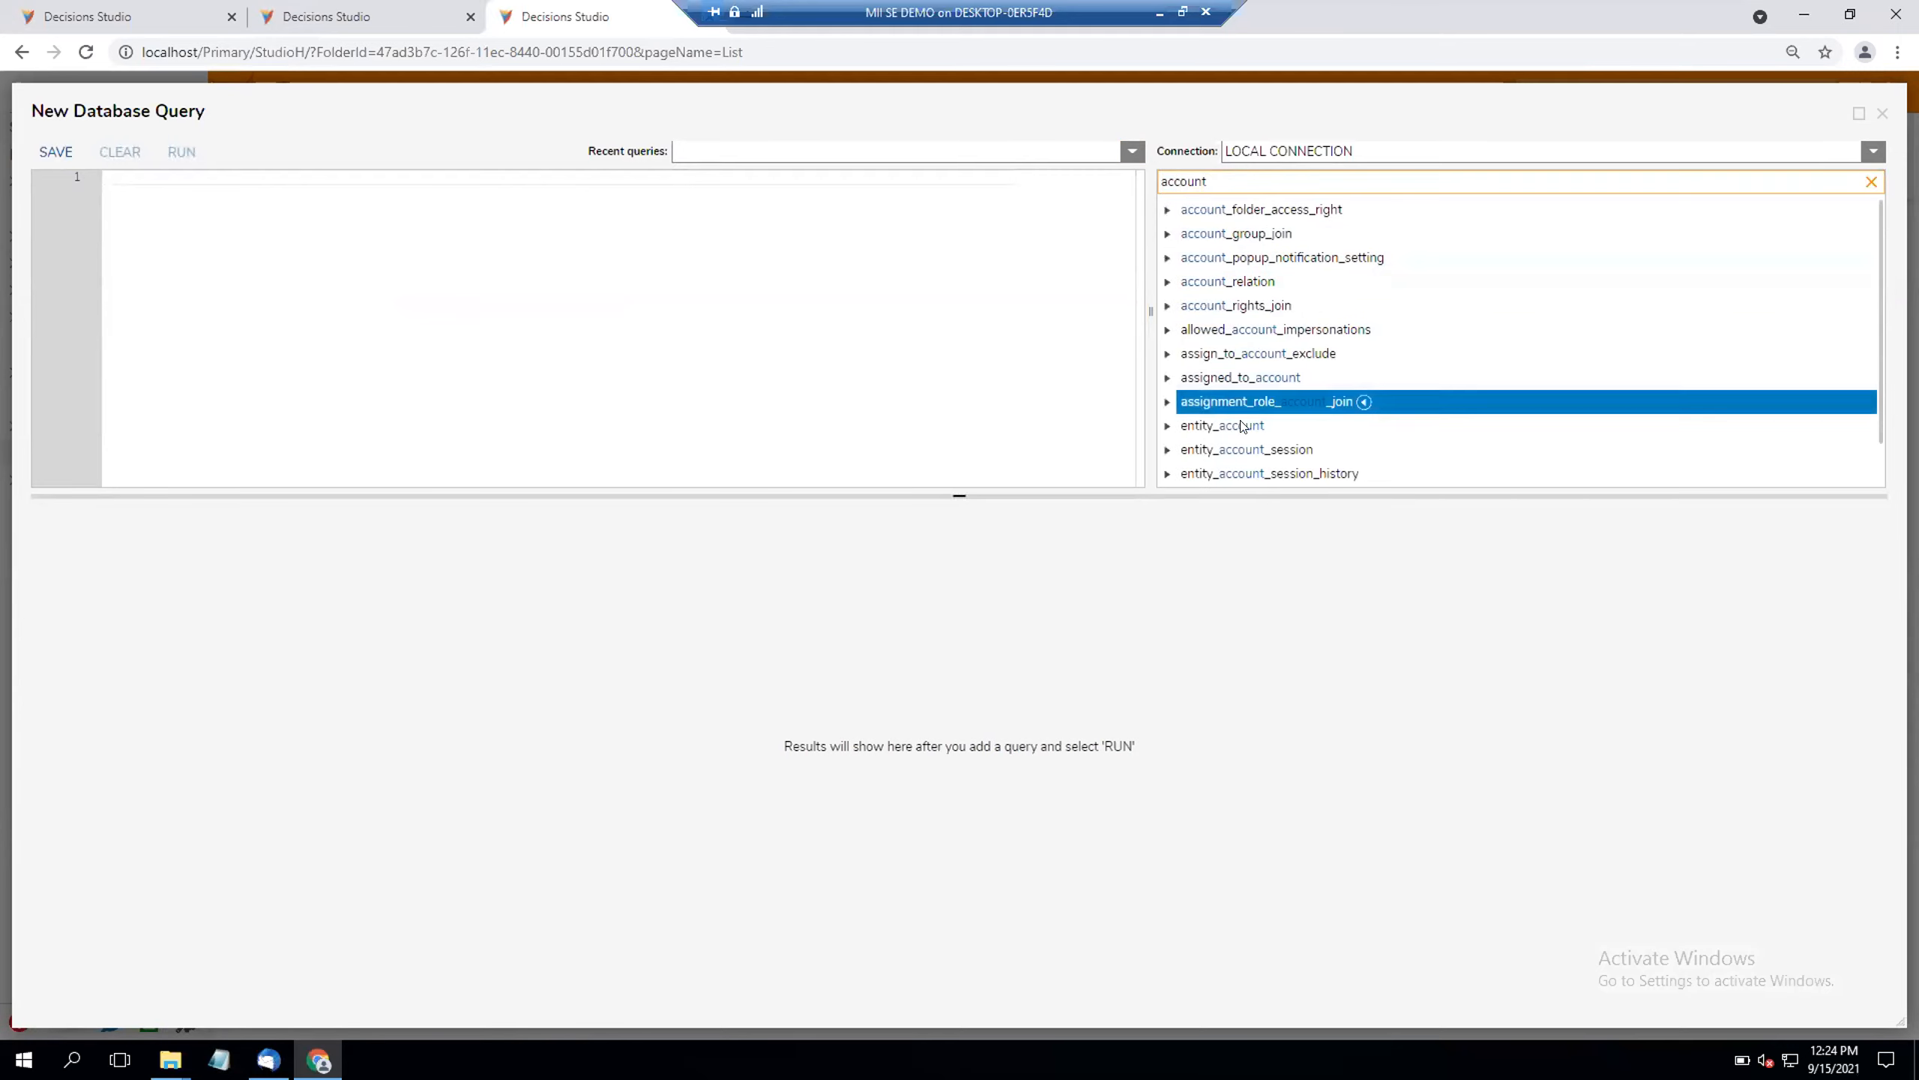
left_click(1243, 428)
left_click(1043, 414)
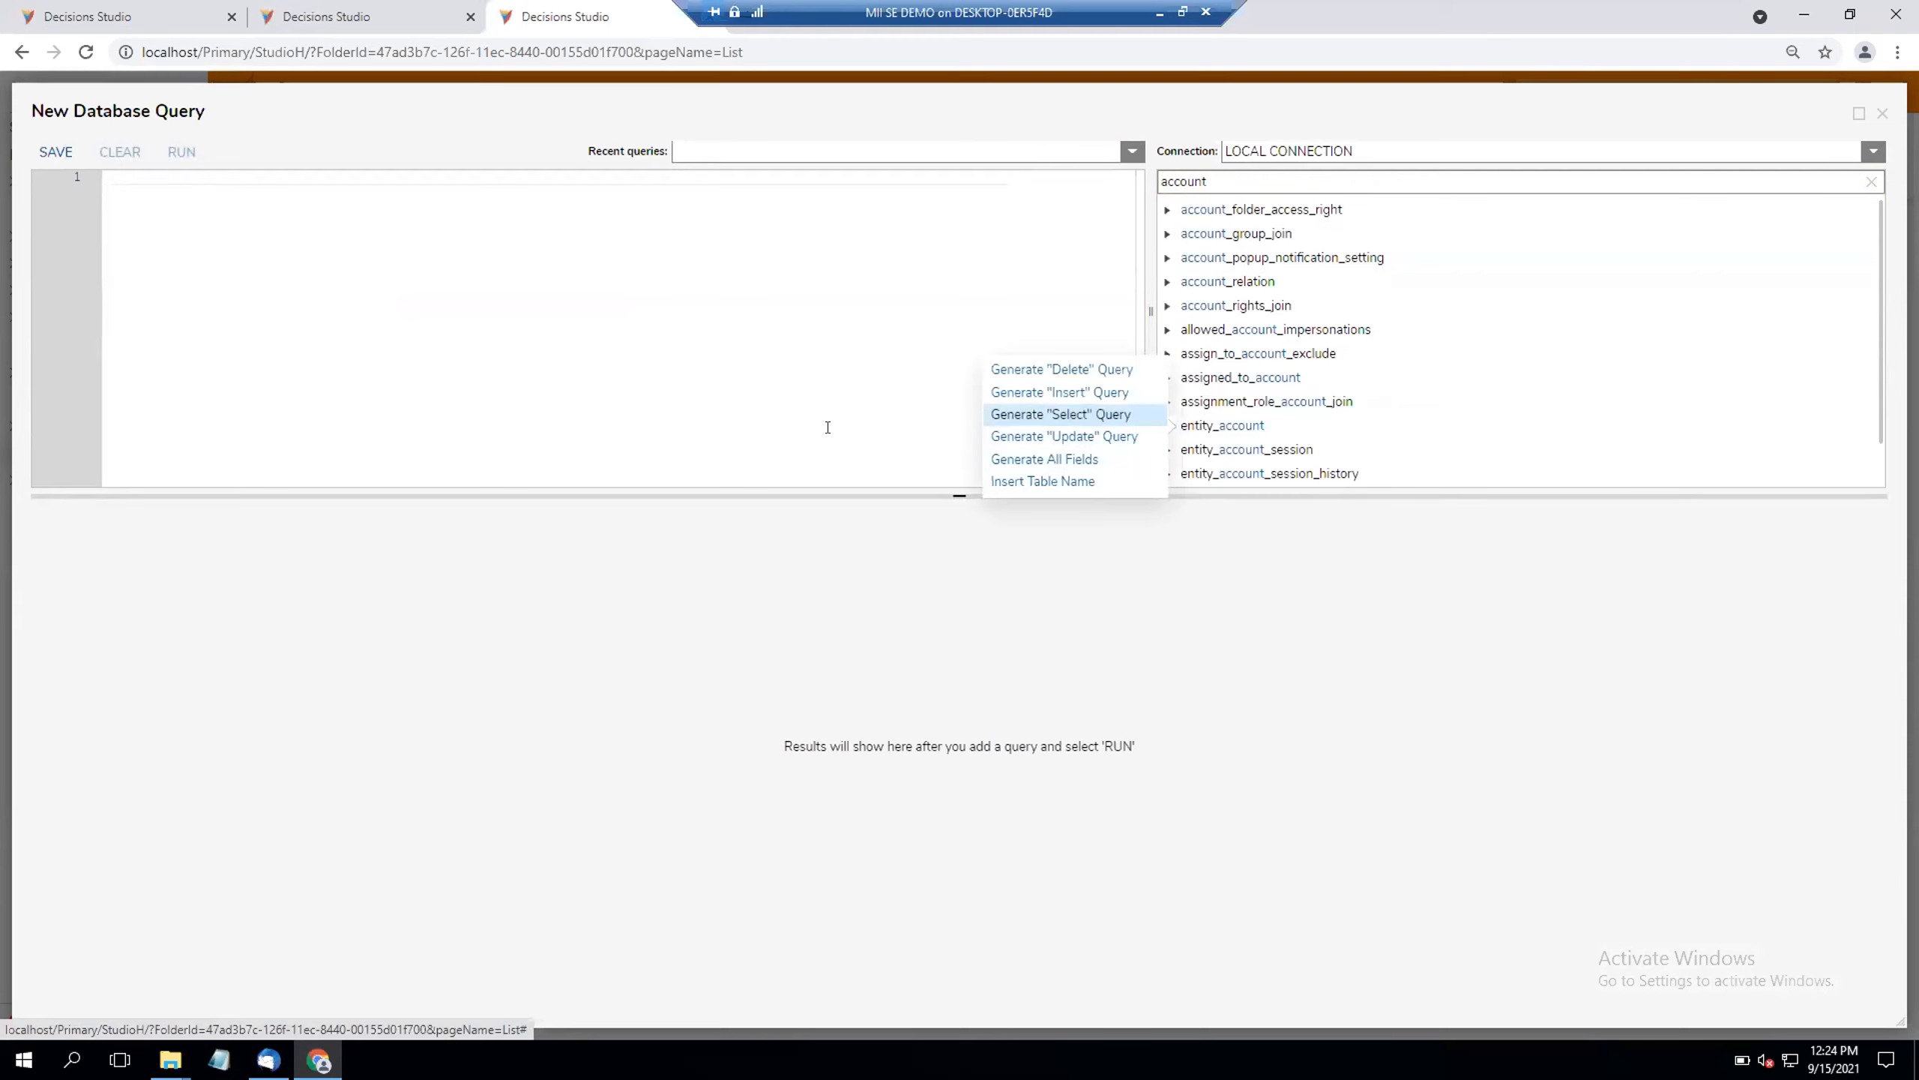
Step: Review the entity_account query's fields, run the query, and examine the result columns through to the last one
scroll(222, 397, "down", 1)
scroll(222, 396, "down", 5)
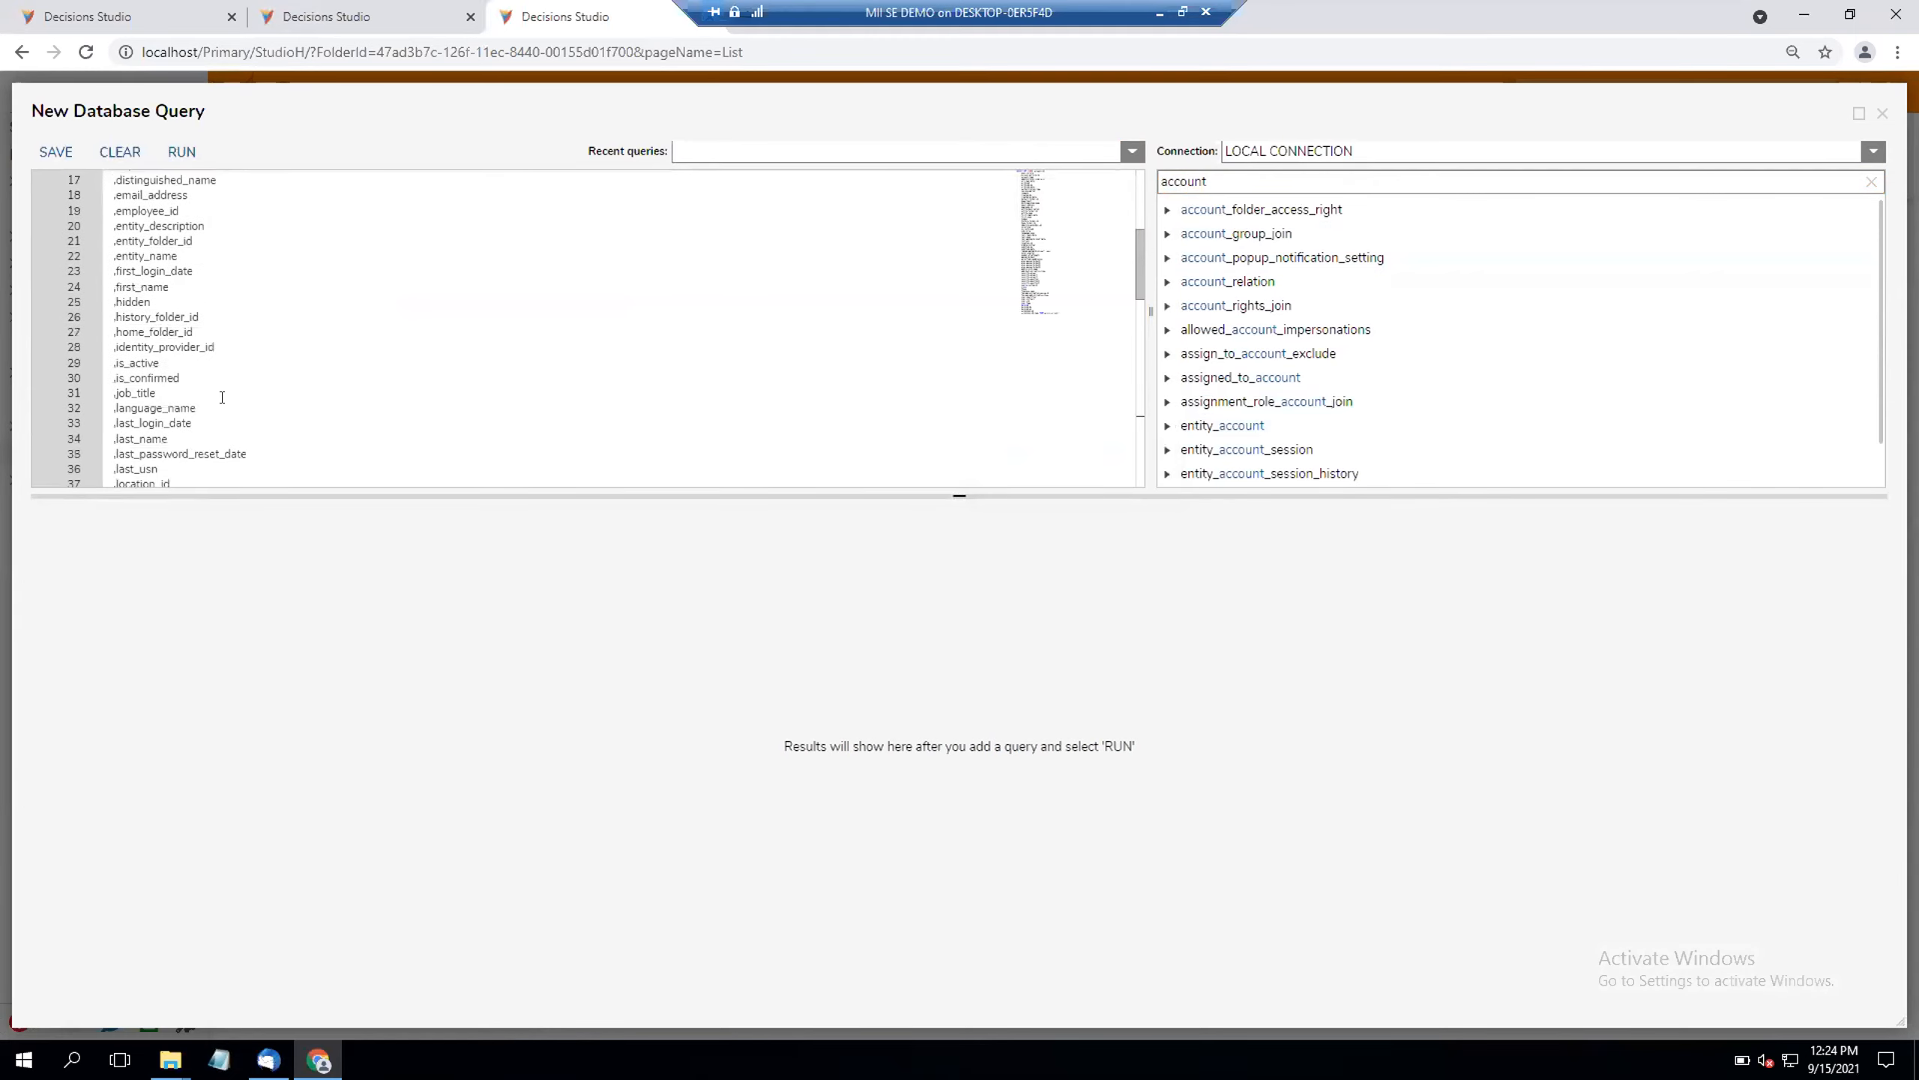
scroll(222, 397, "down", 2)
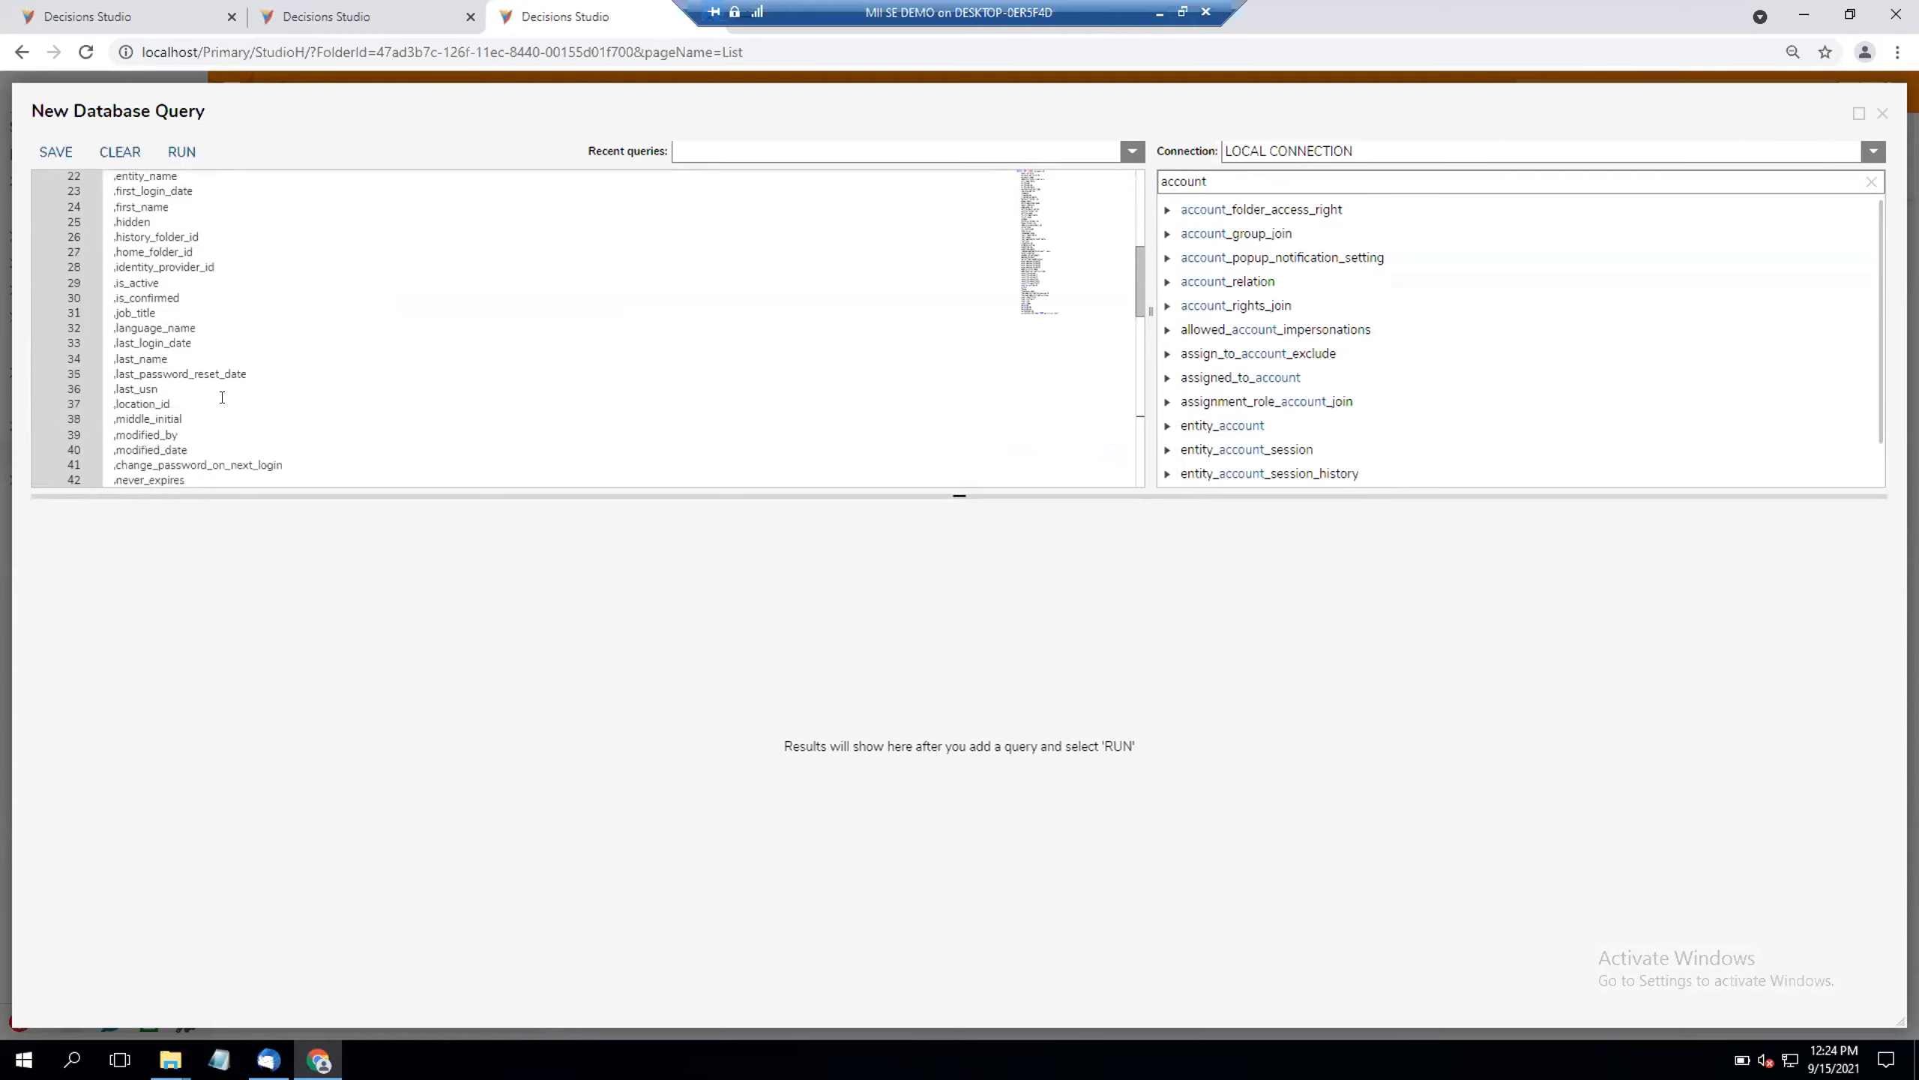
scroll(222, 396, "down", 1)
scroll(222, 397, "down", 4)
scroll(222, 397, "down", 4)
scroll(222, 397, "down", 3)
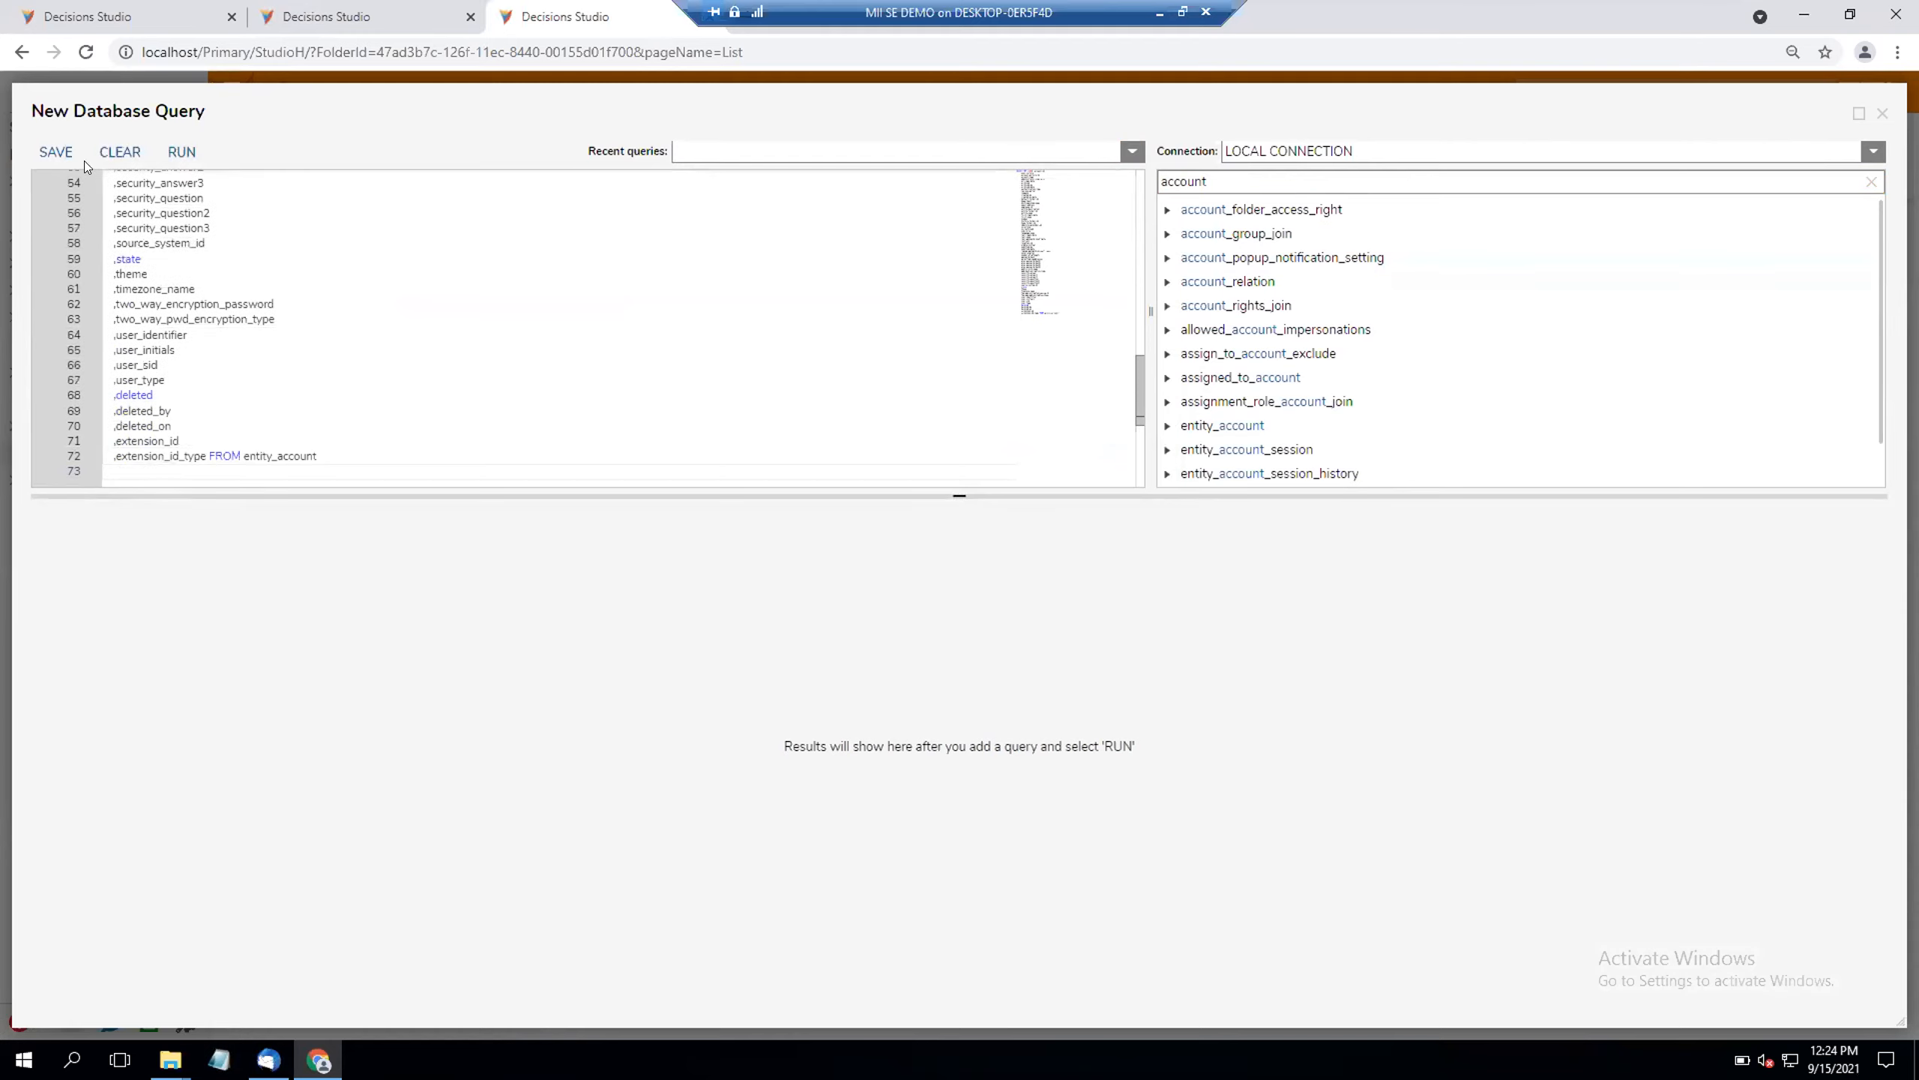
left_click(181, 151)
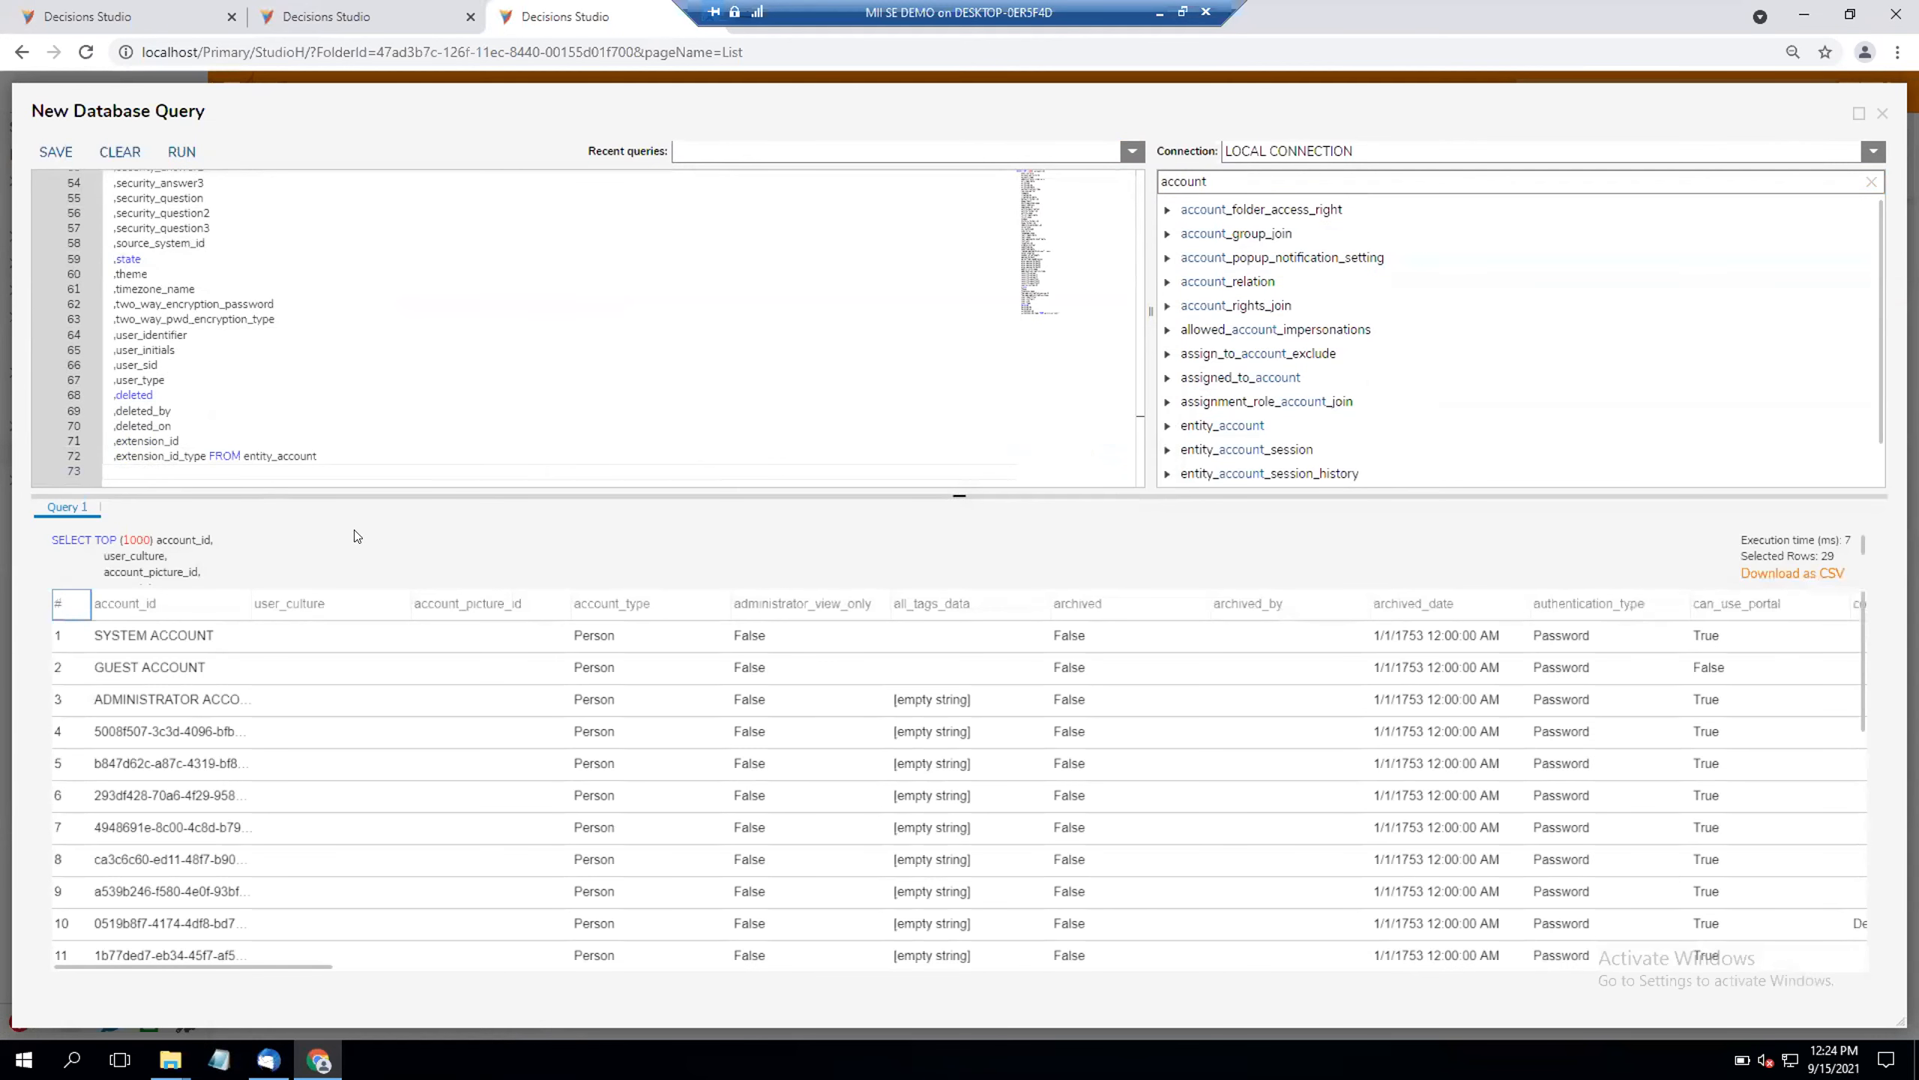
left_click(229, 965)
left_click_drag(293, 967, 1825, 969)
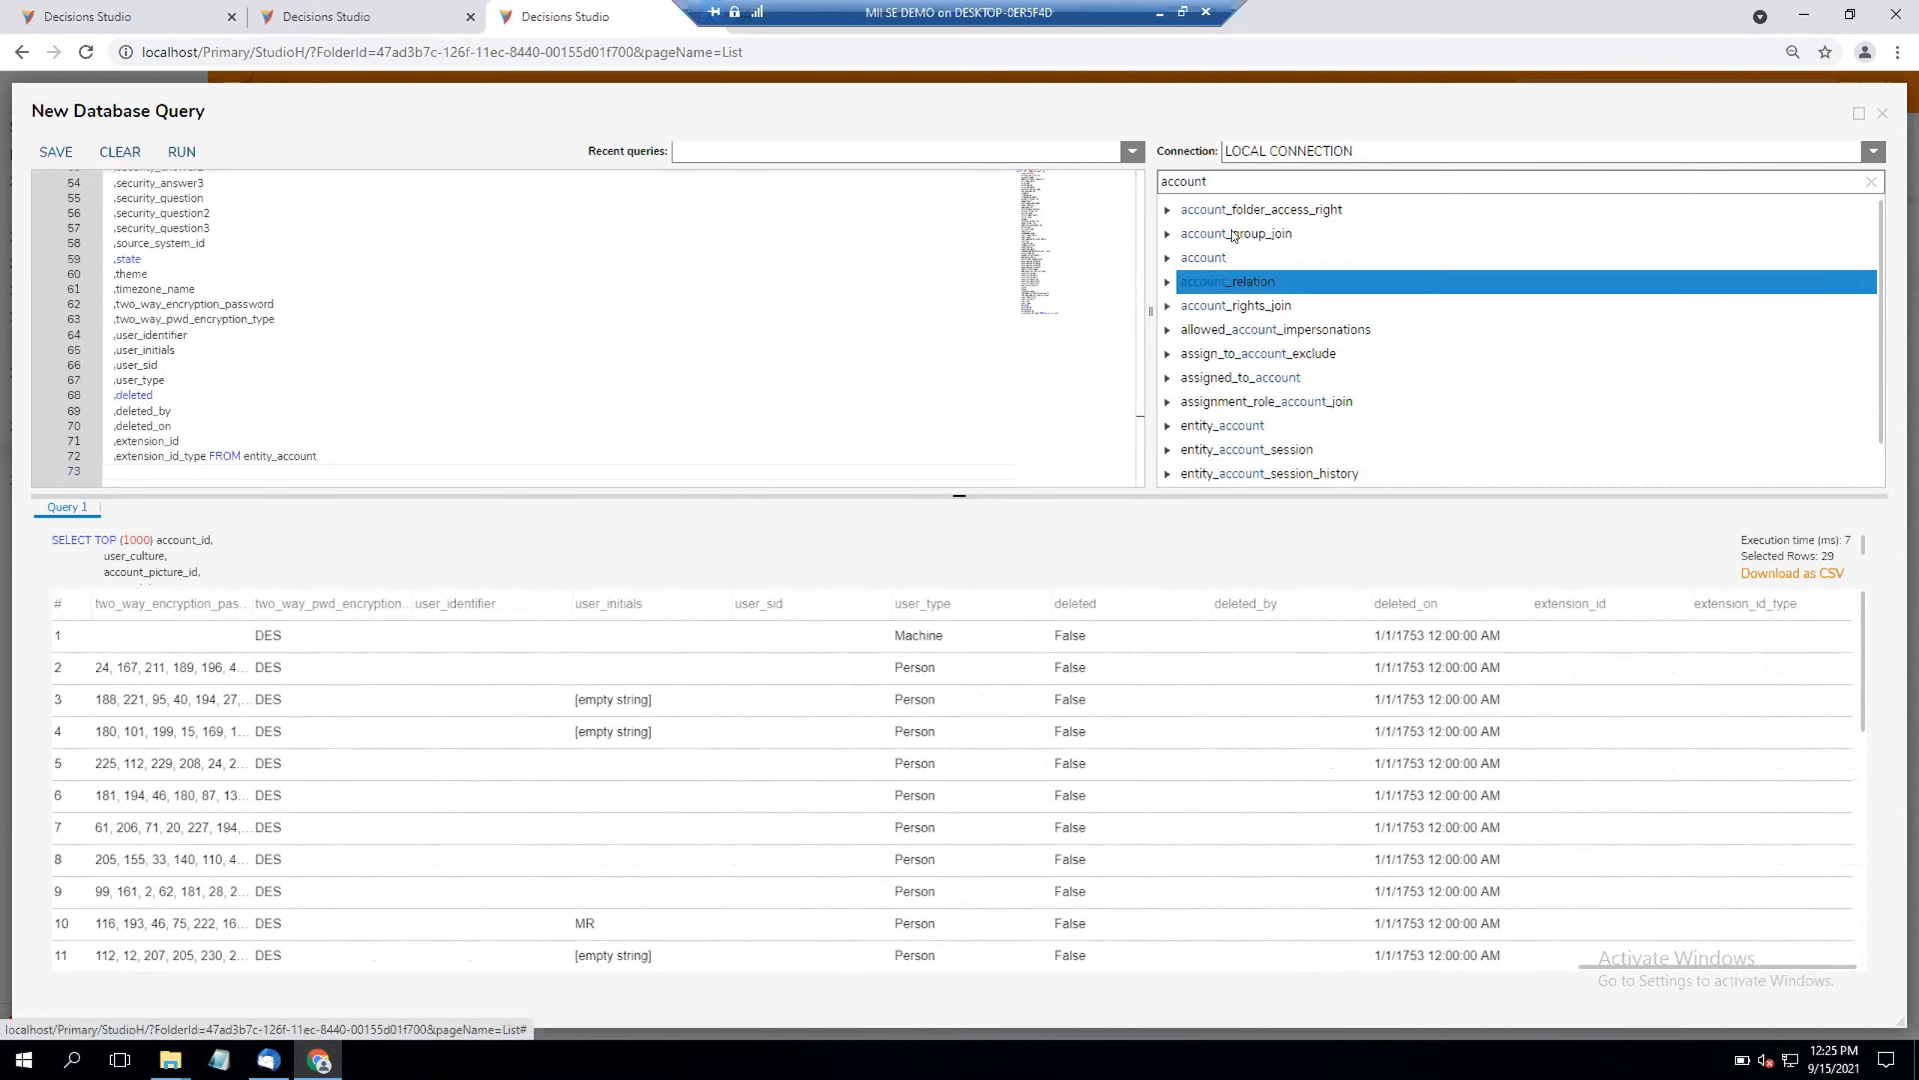
Step: Replace the query with a generated Select query for account_relation, review its fields, and clear it
left_click(1224, 182)
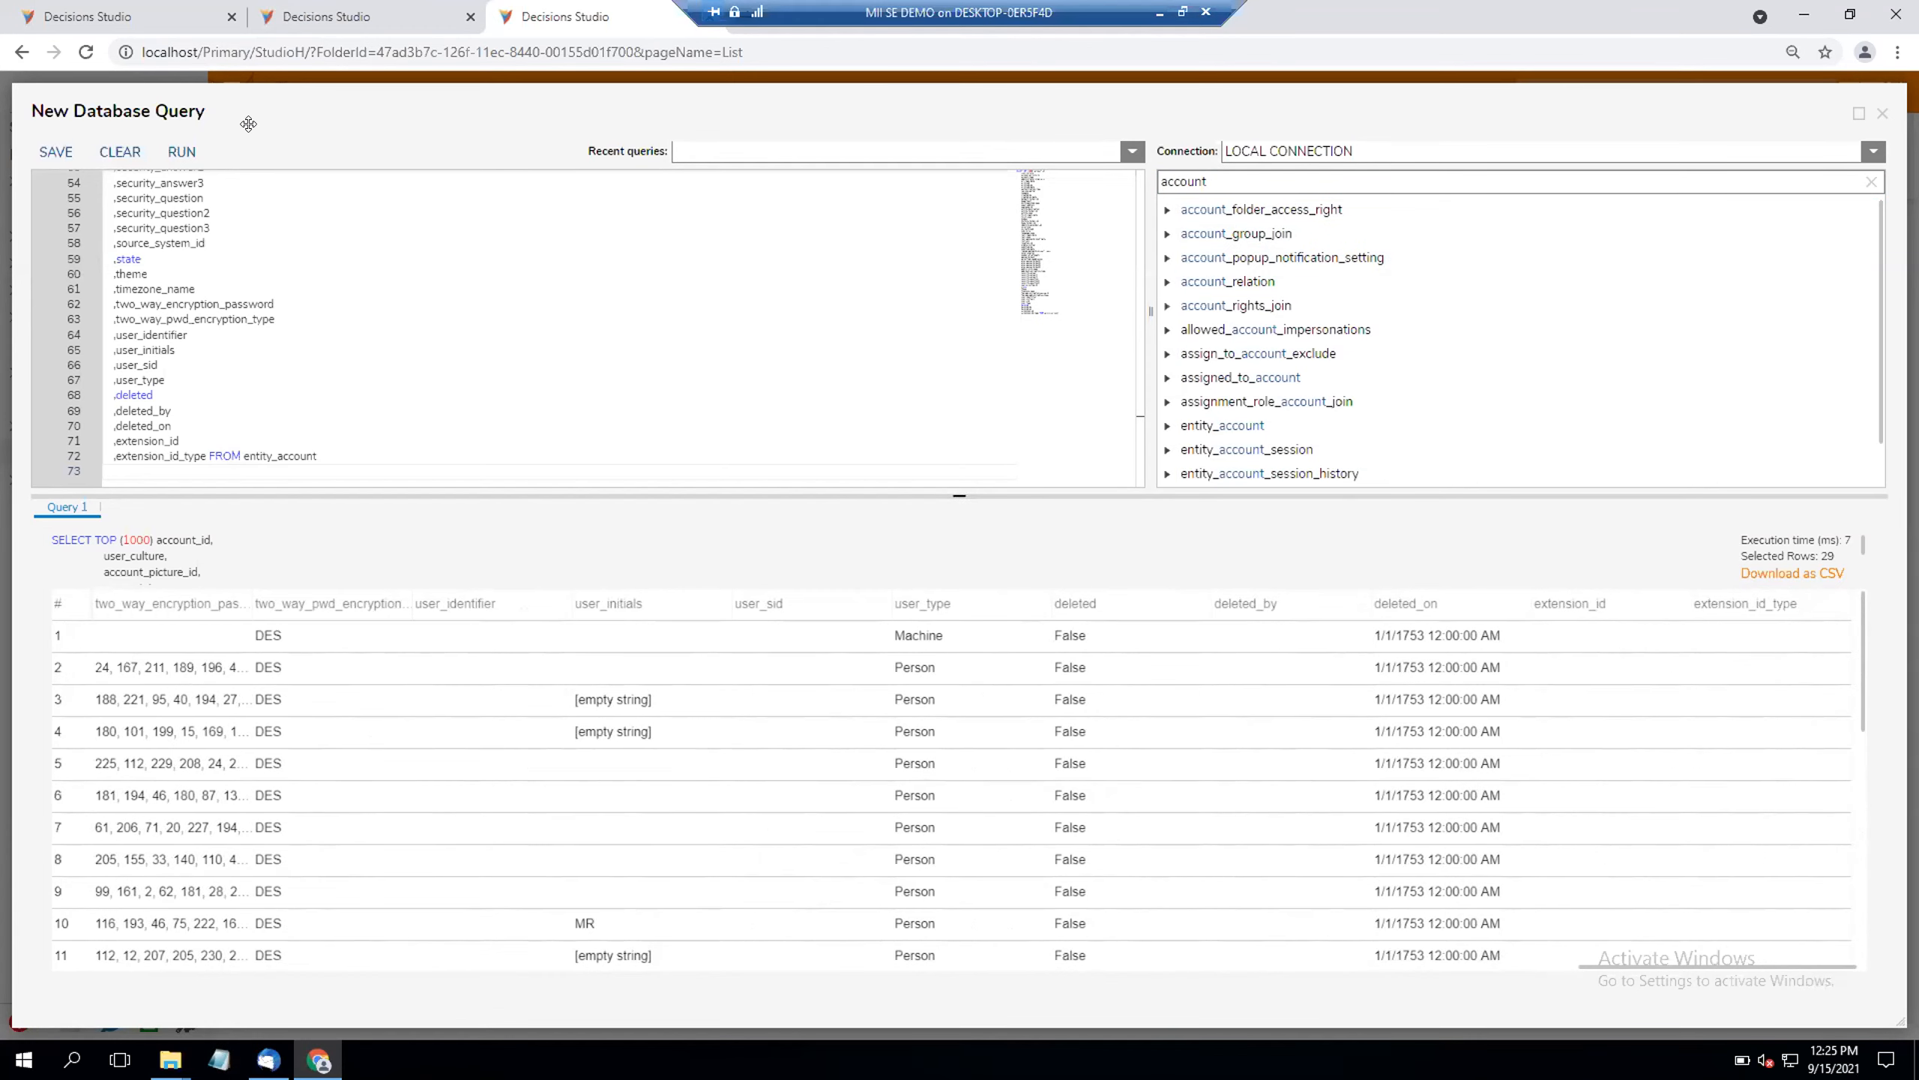
left_click(121, 154)
right_click(1242, 274)
left_click(1106, 274)
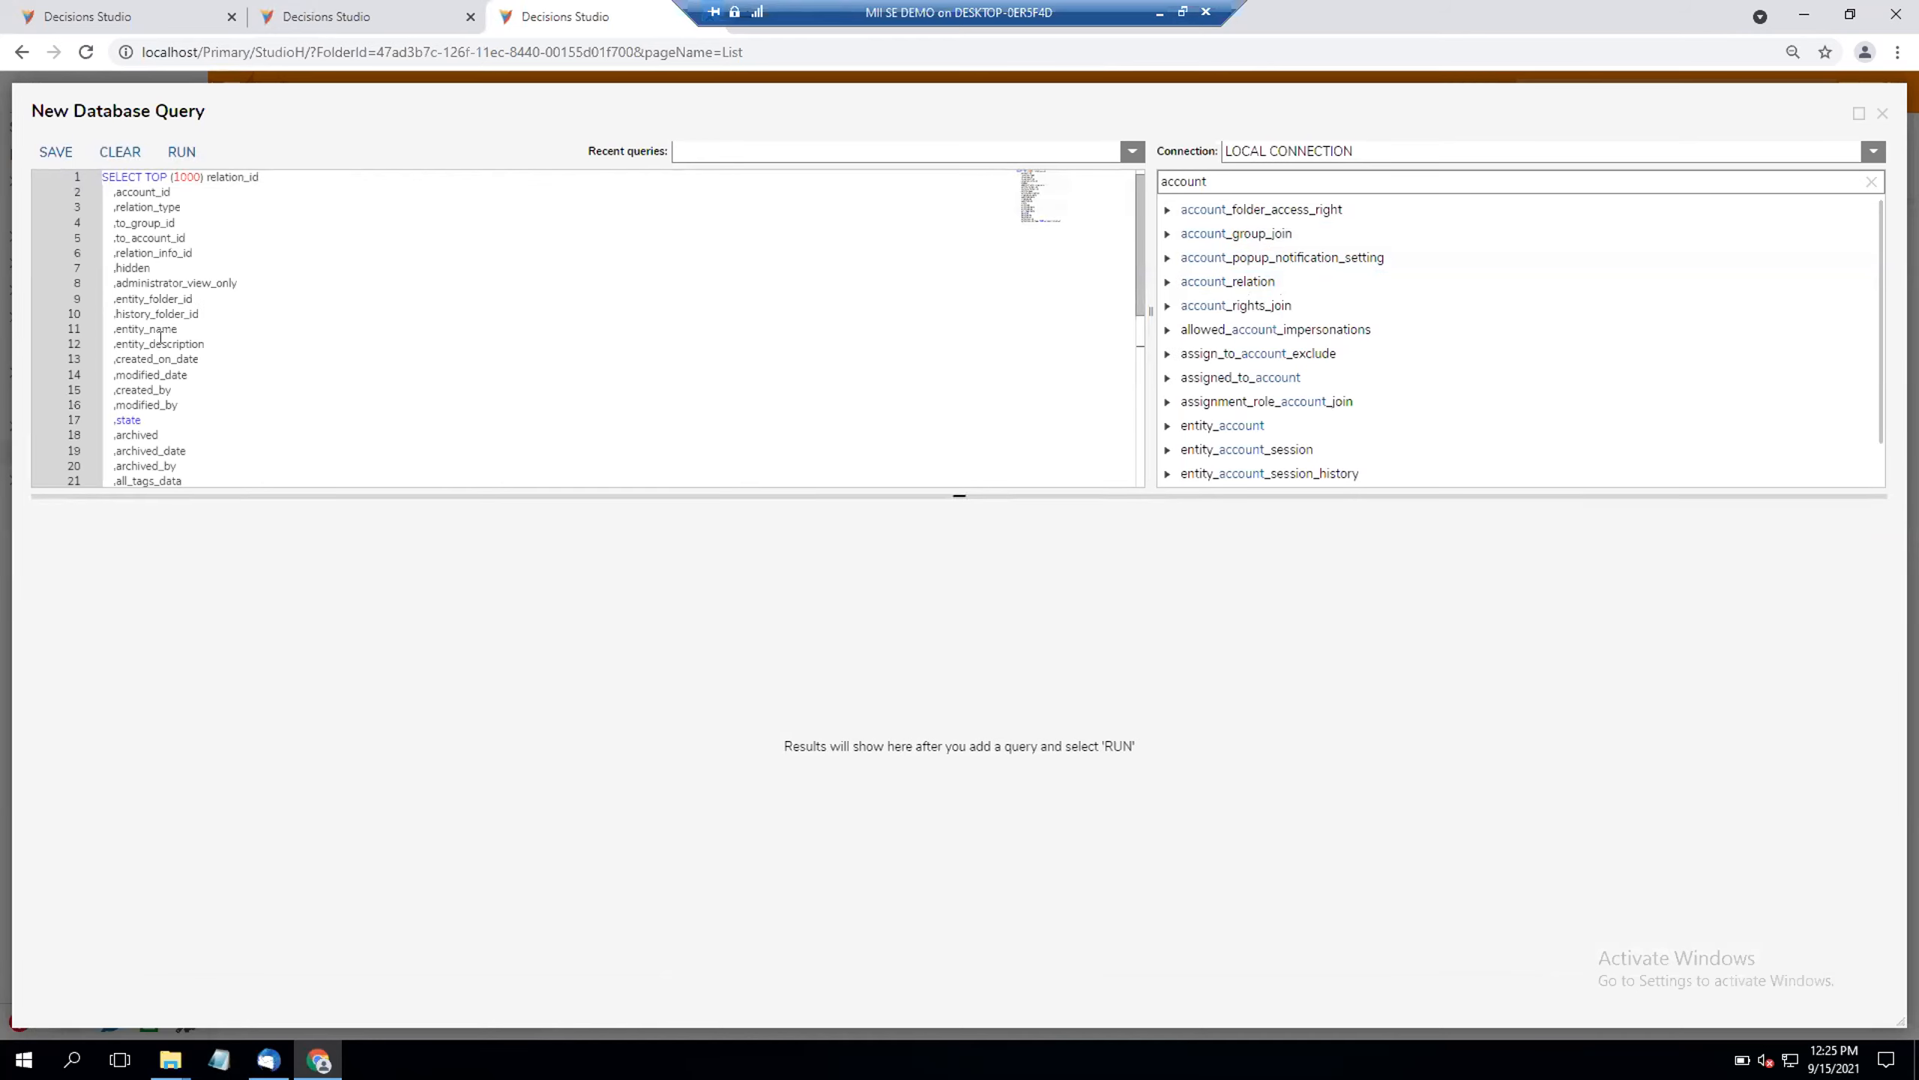
scroll(166, 412, "down", 3)
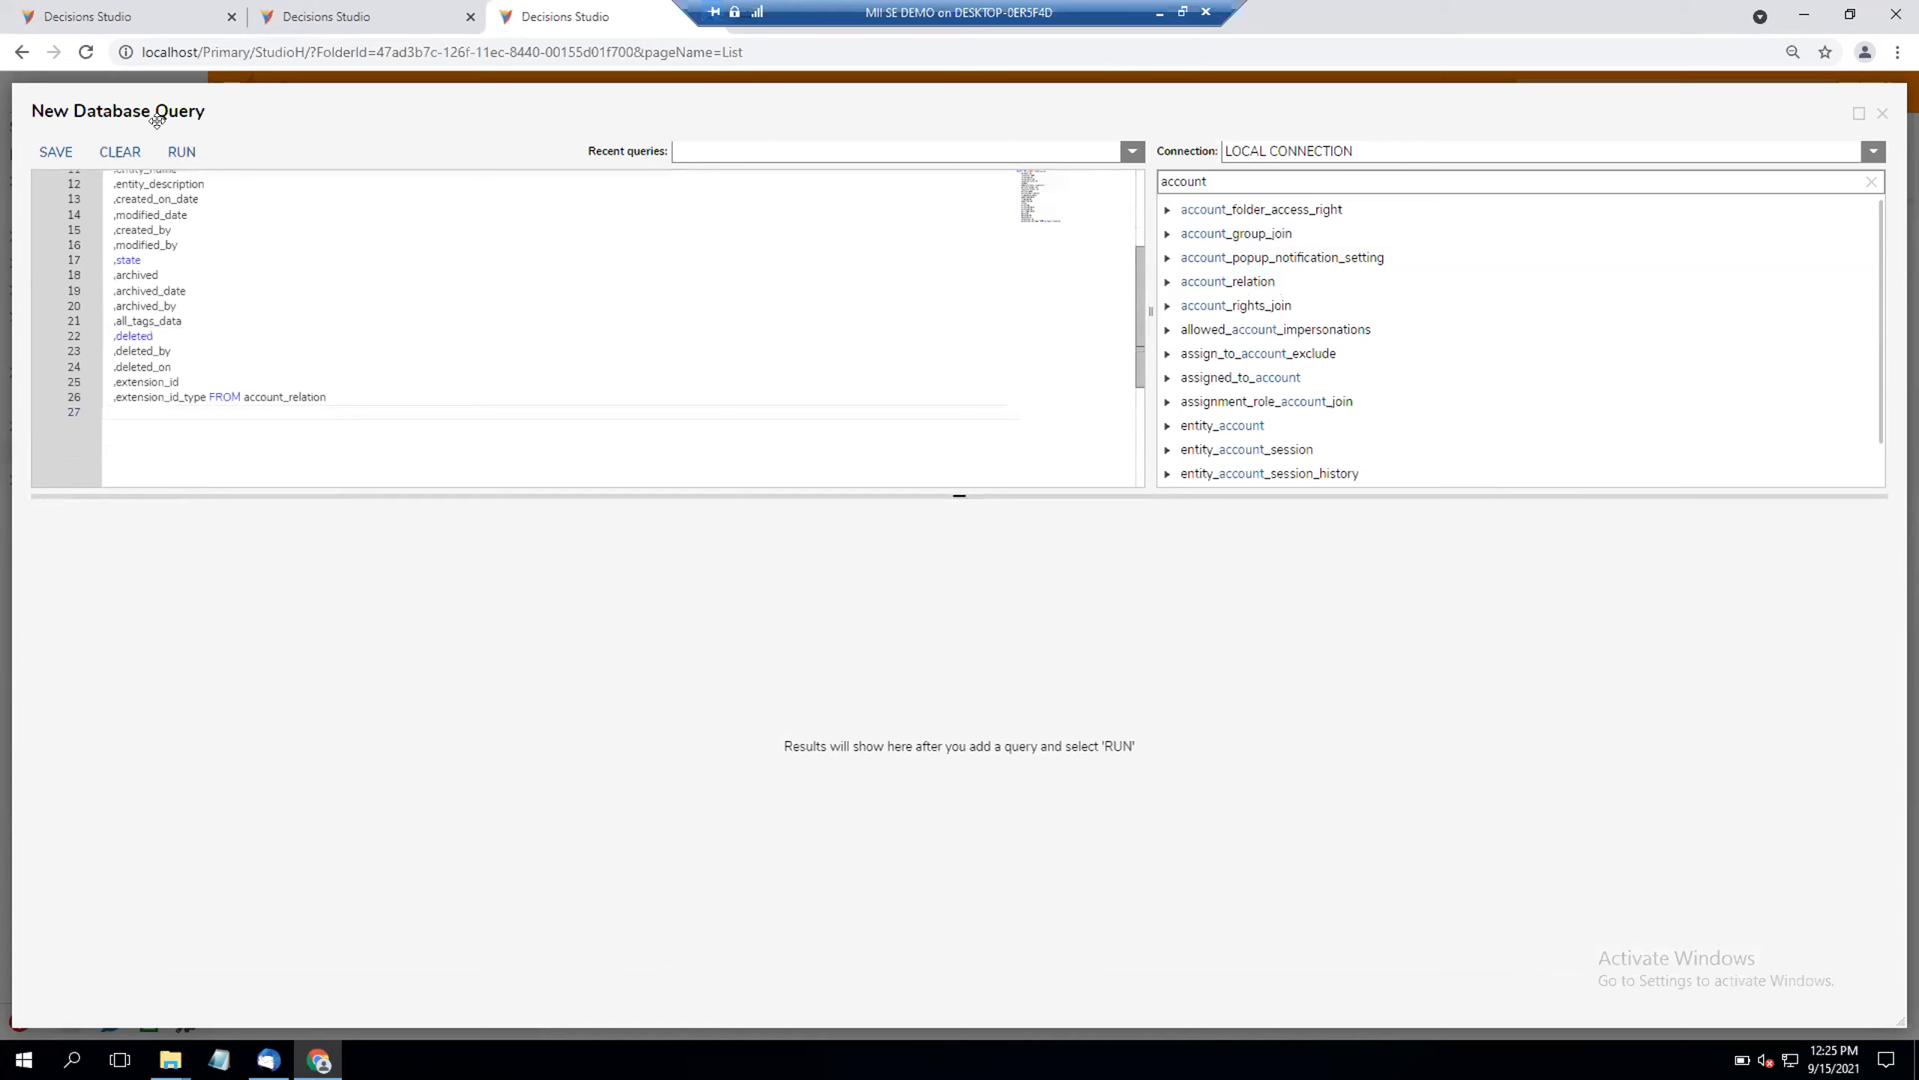
left_click(119, 152)
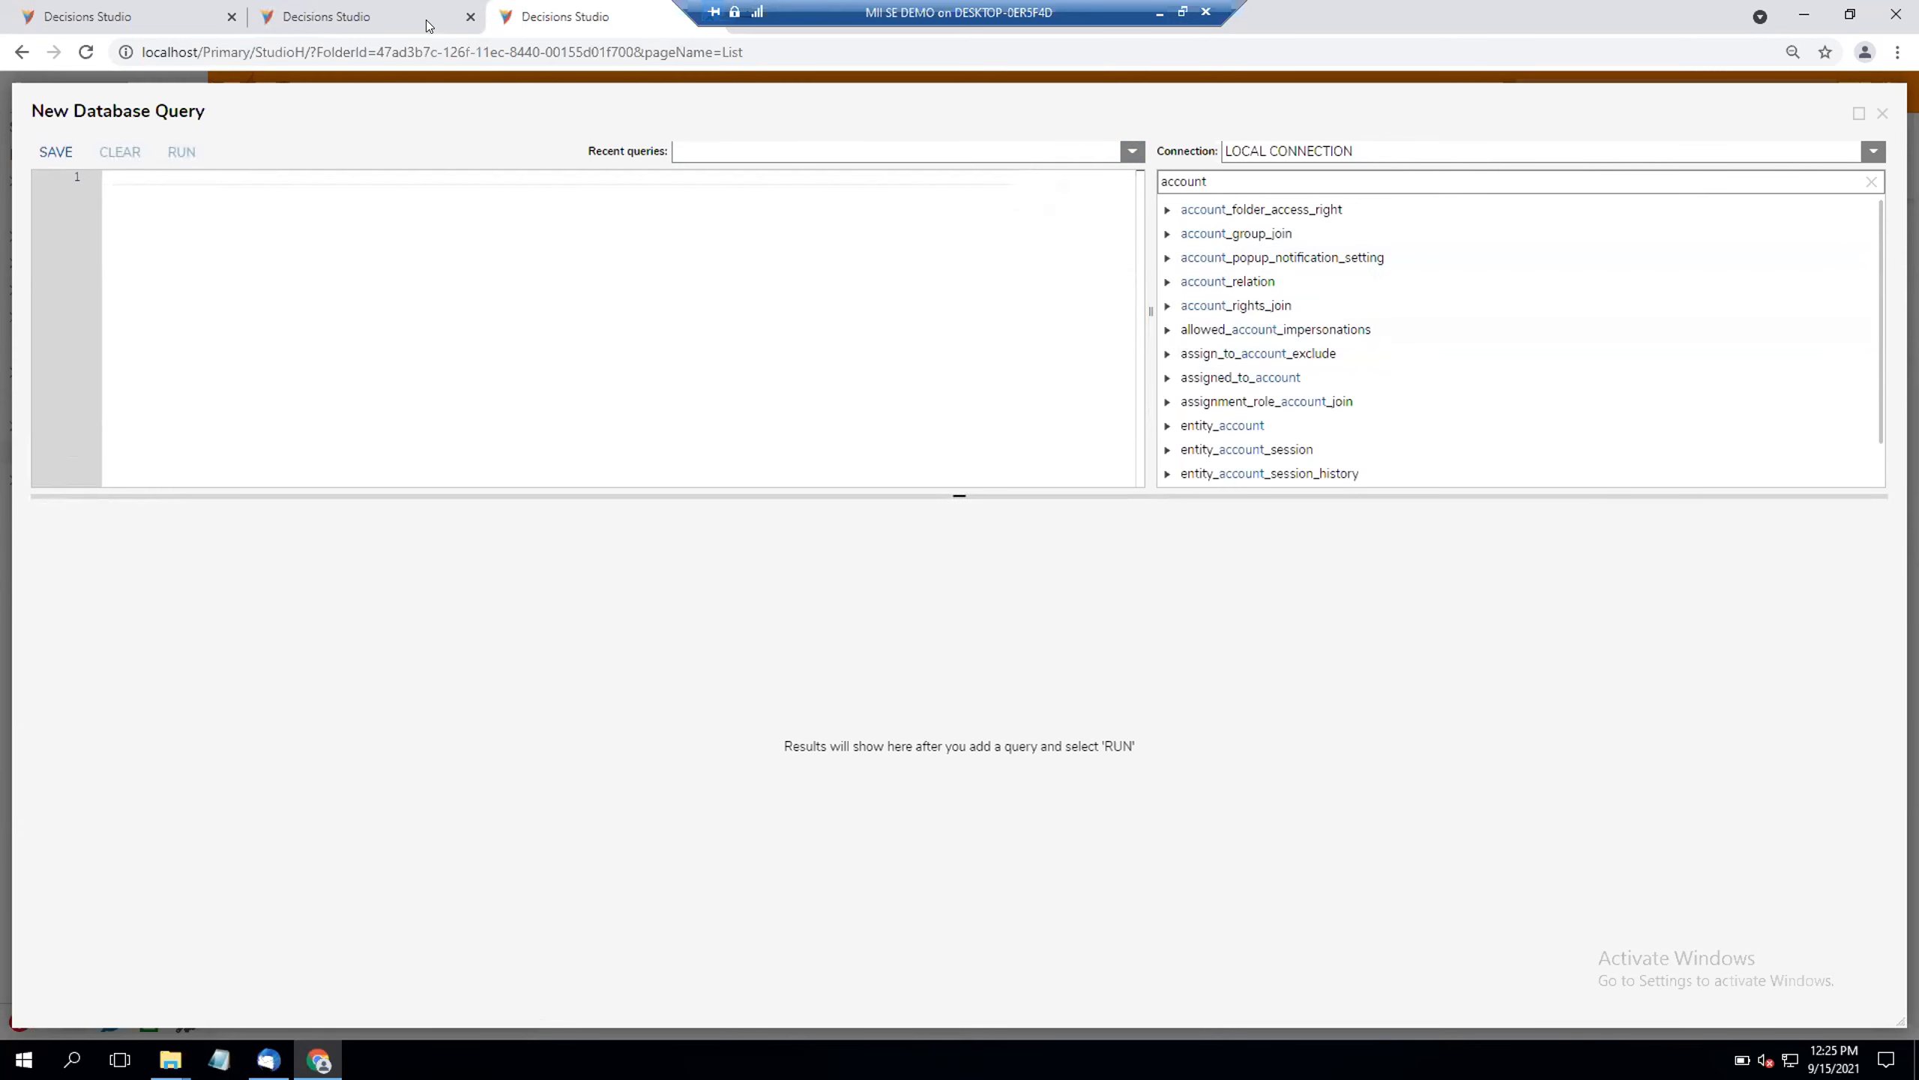
Step: Return to the retrieveAccounts flow and add the fetch criterion with field name accountID and match type Equals
left_click(453, 18)
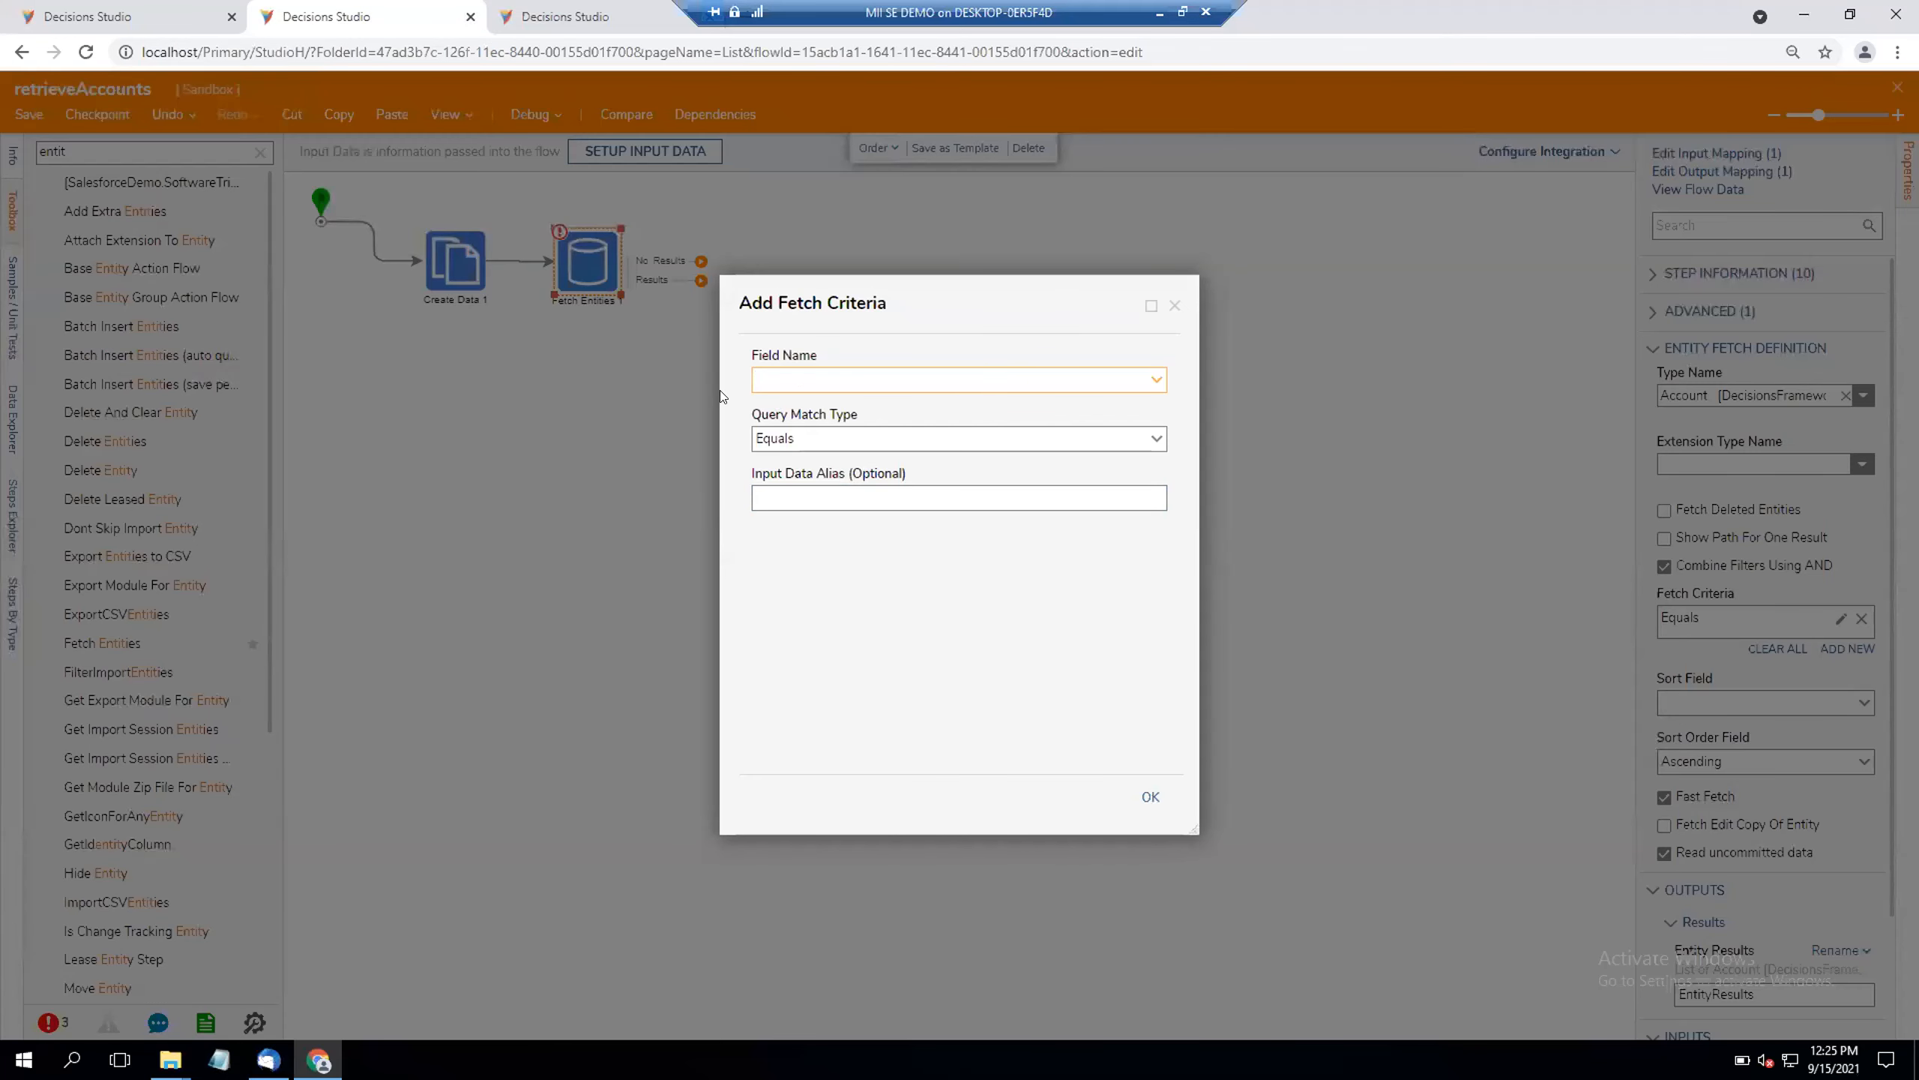
left_click(1153, 379)
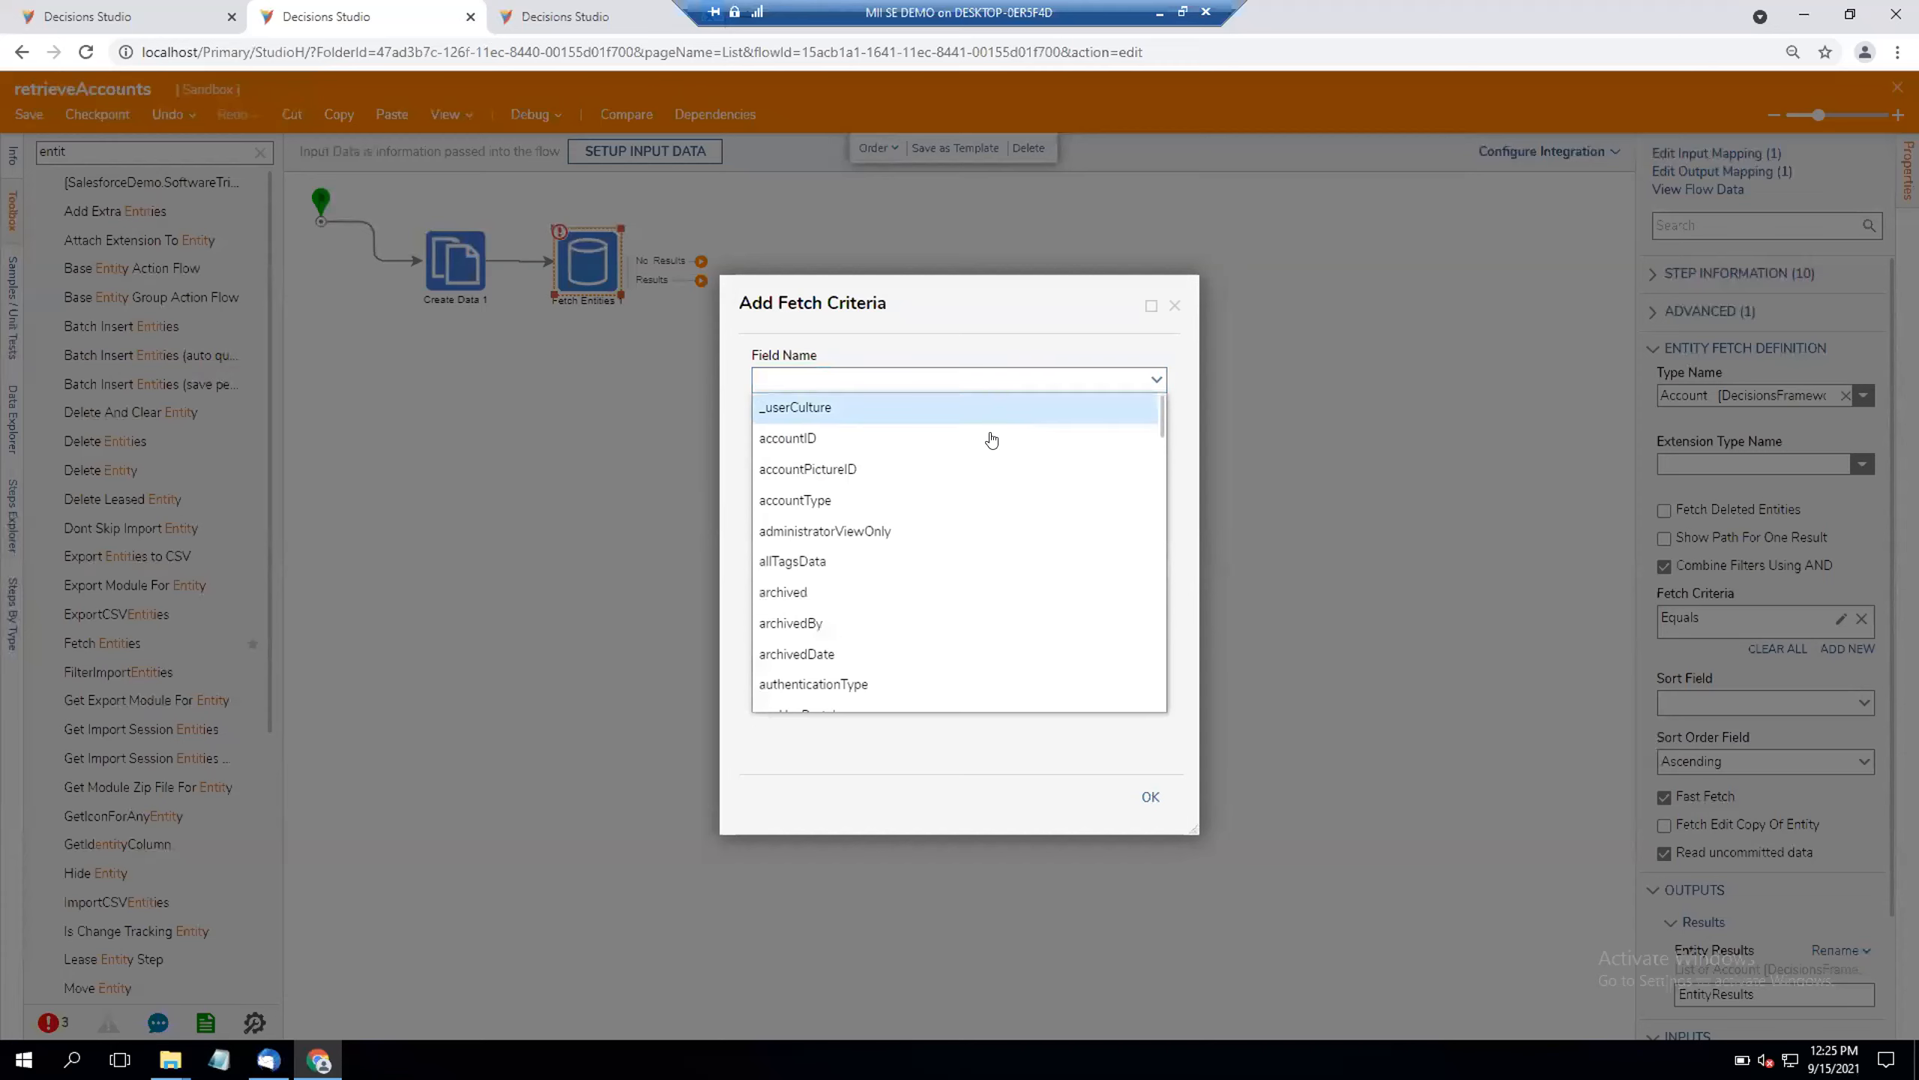
left_click(887, 434)
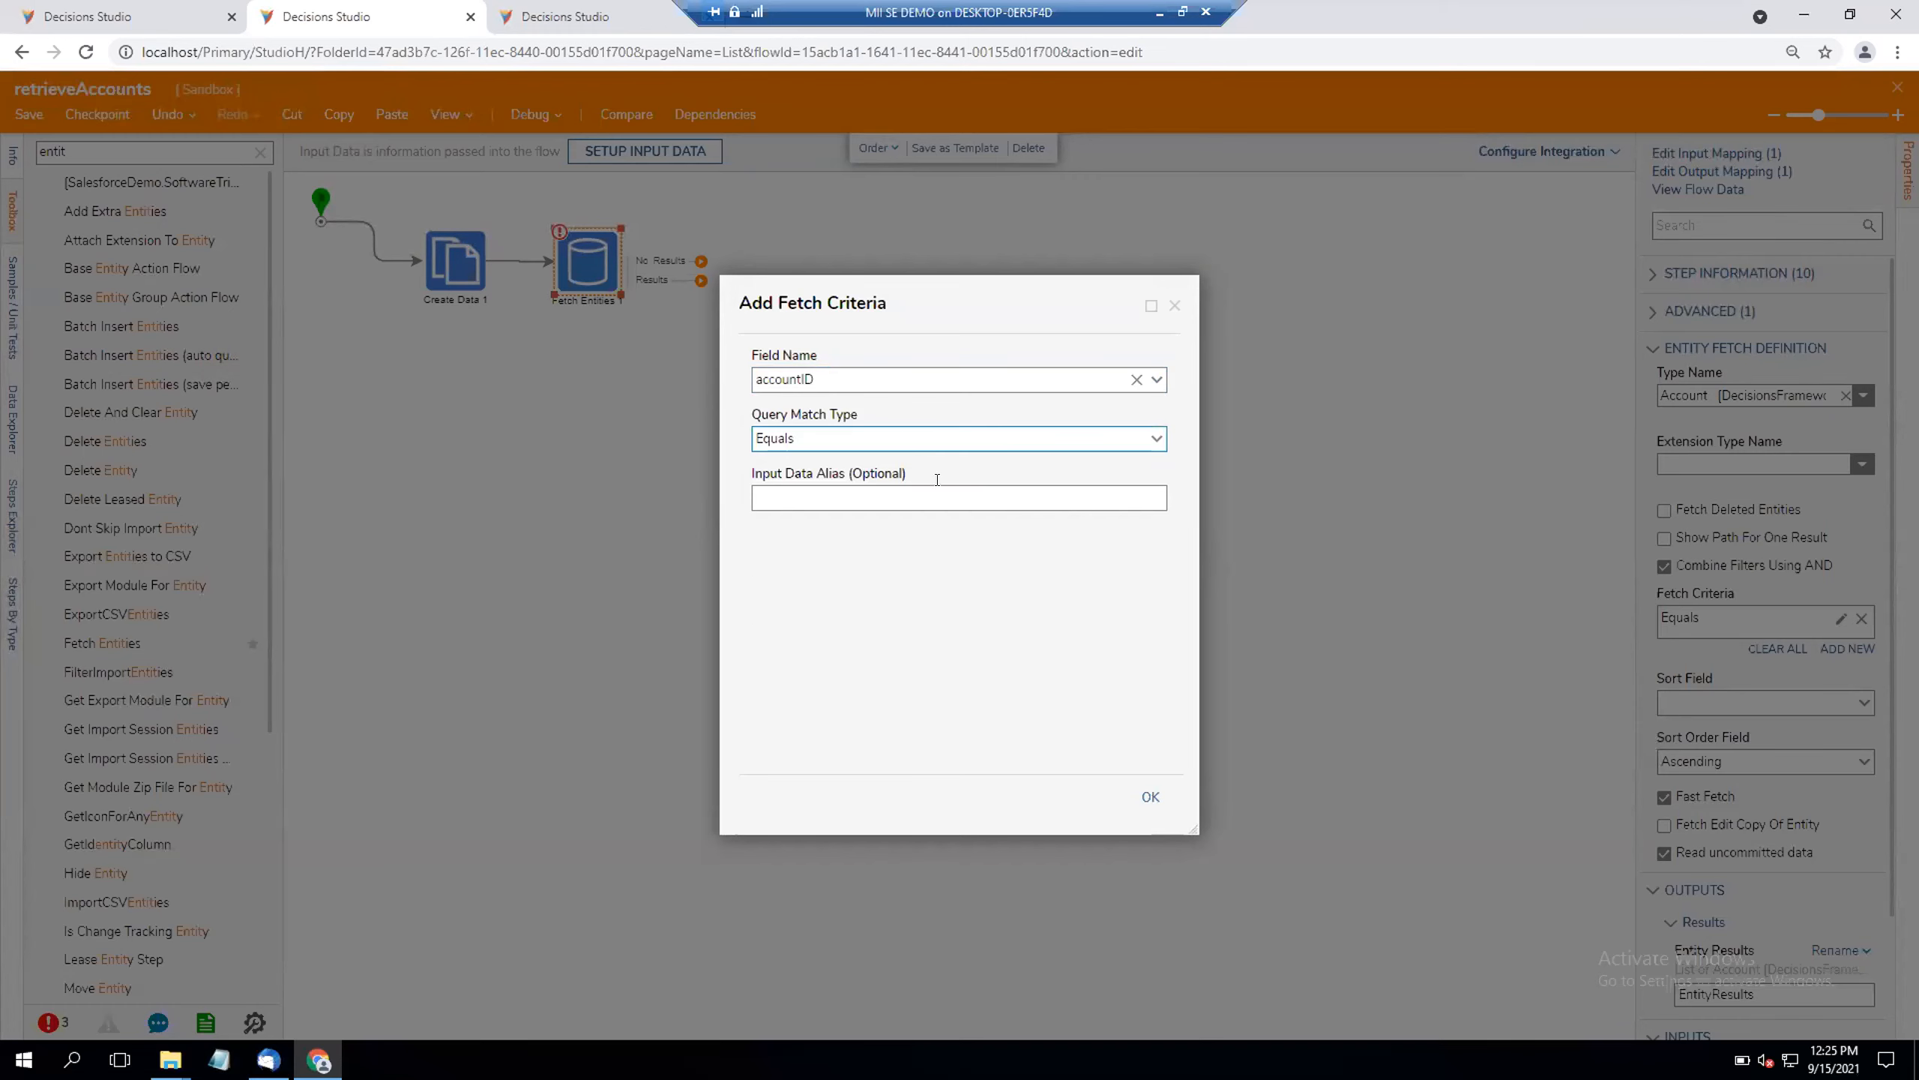
left_click(1150, 796)
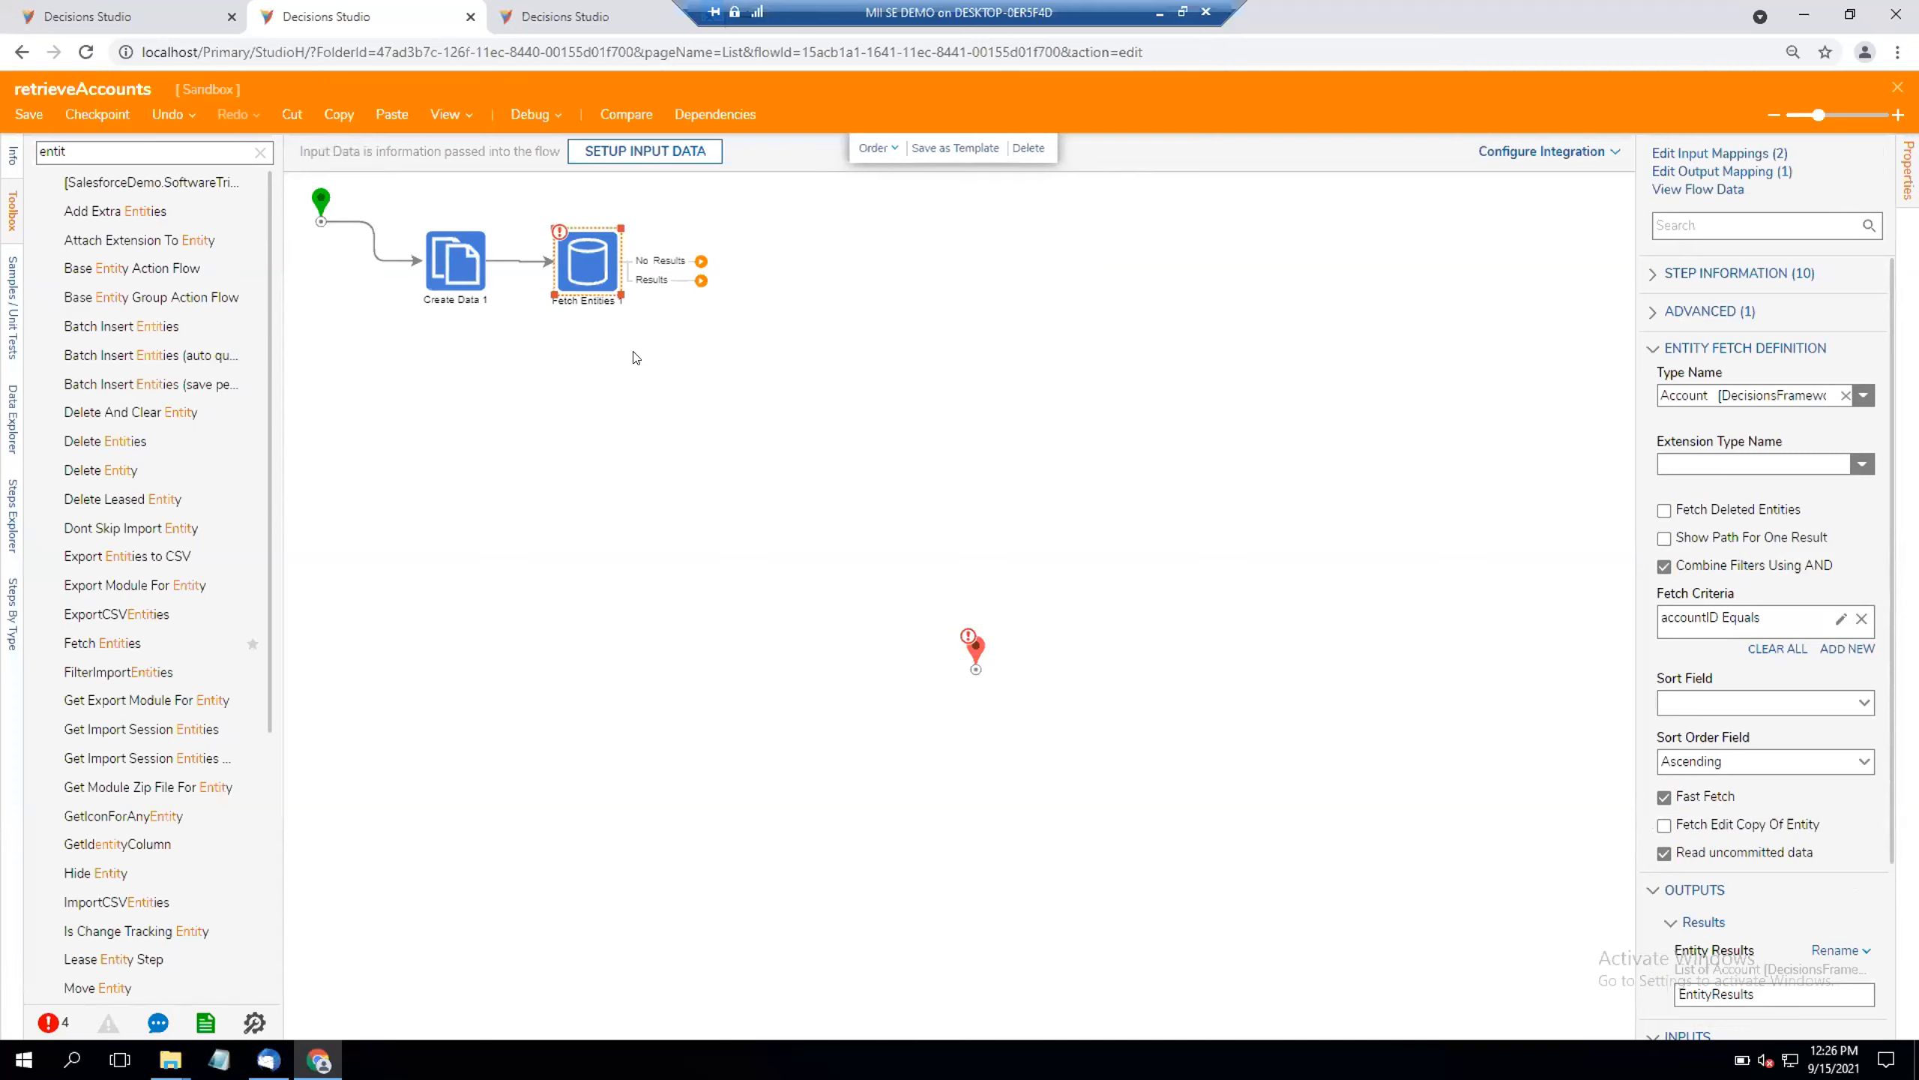
Step: Move the Fetch Entities step farther away from Create Data and clear the toolbox search
left_click_drag(594, 274, 673, 275)
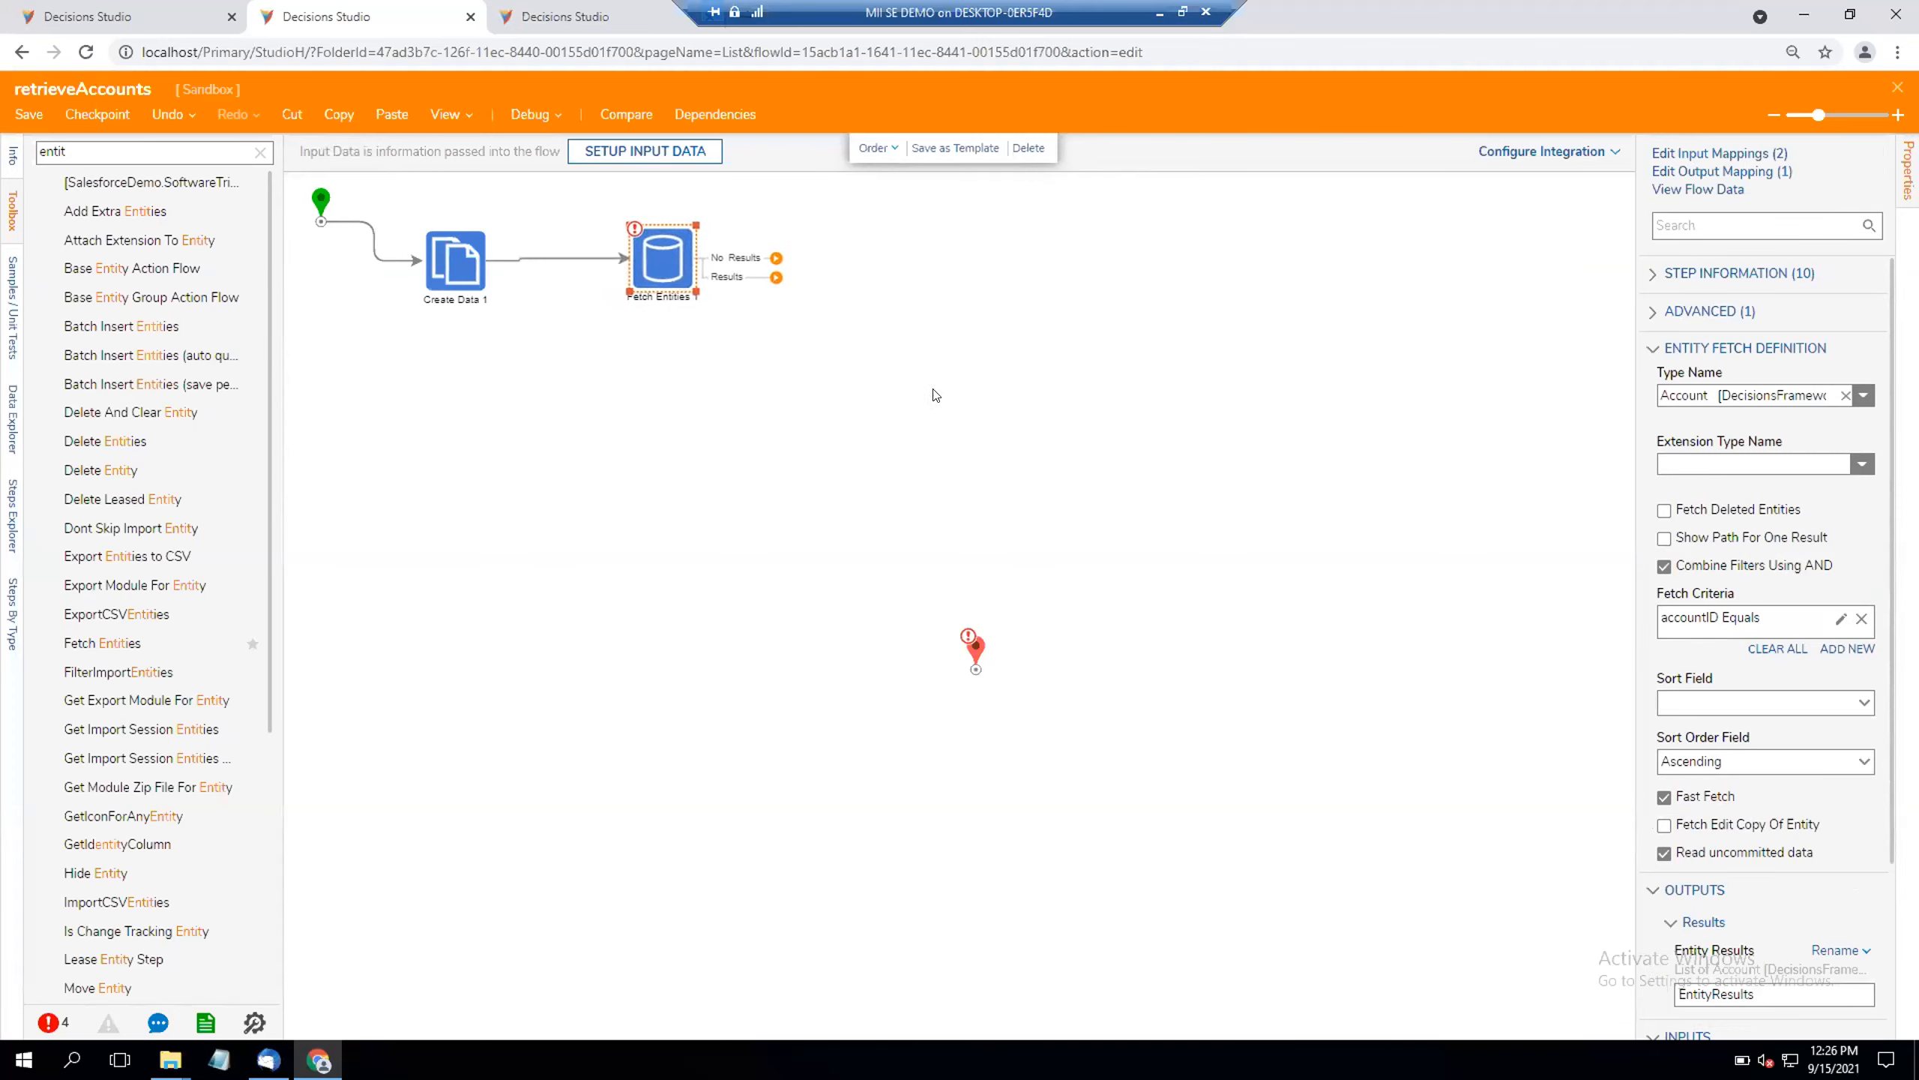
left_click(260, 153)
left_click(144, 151)
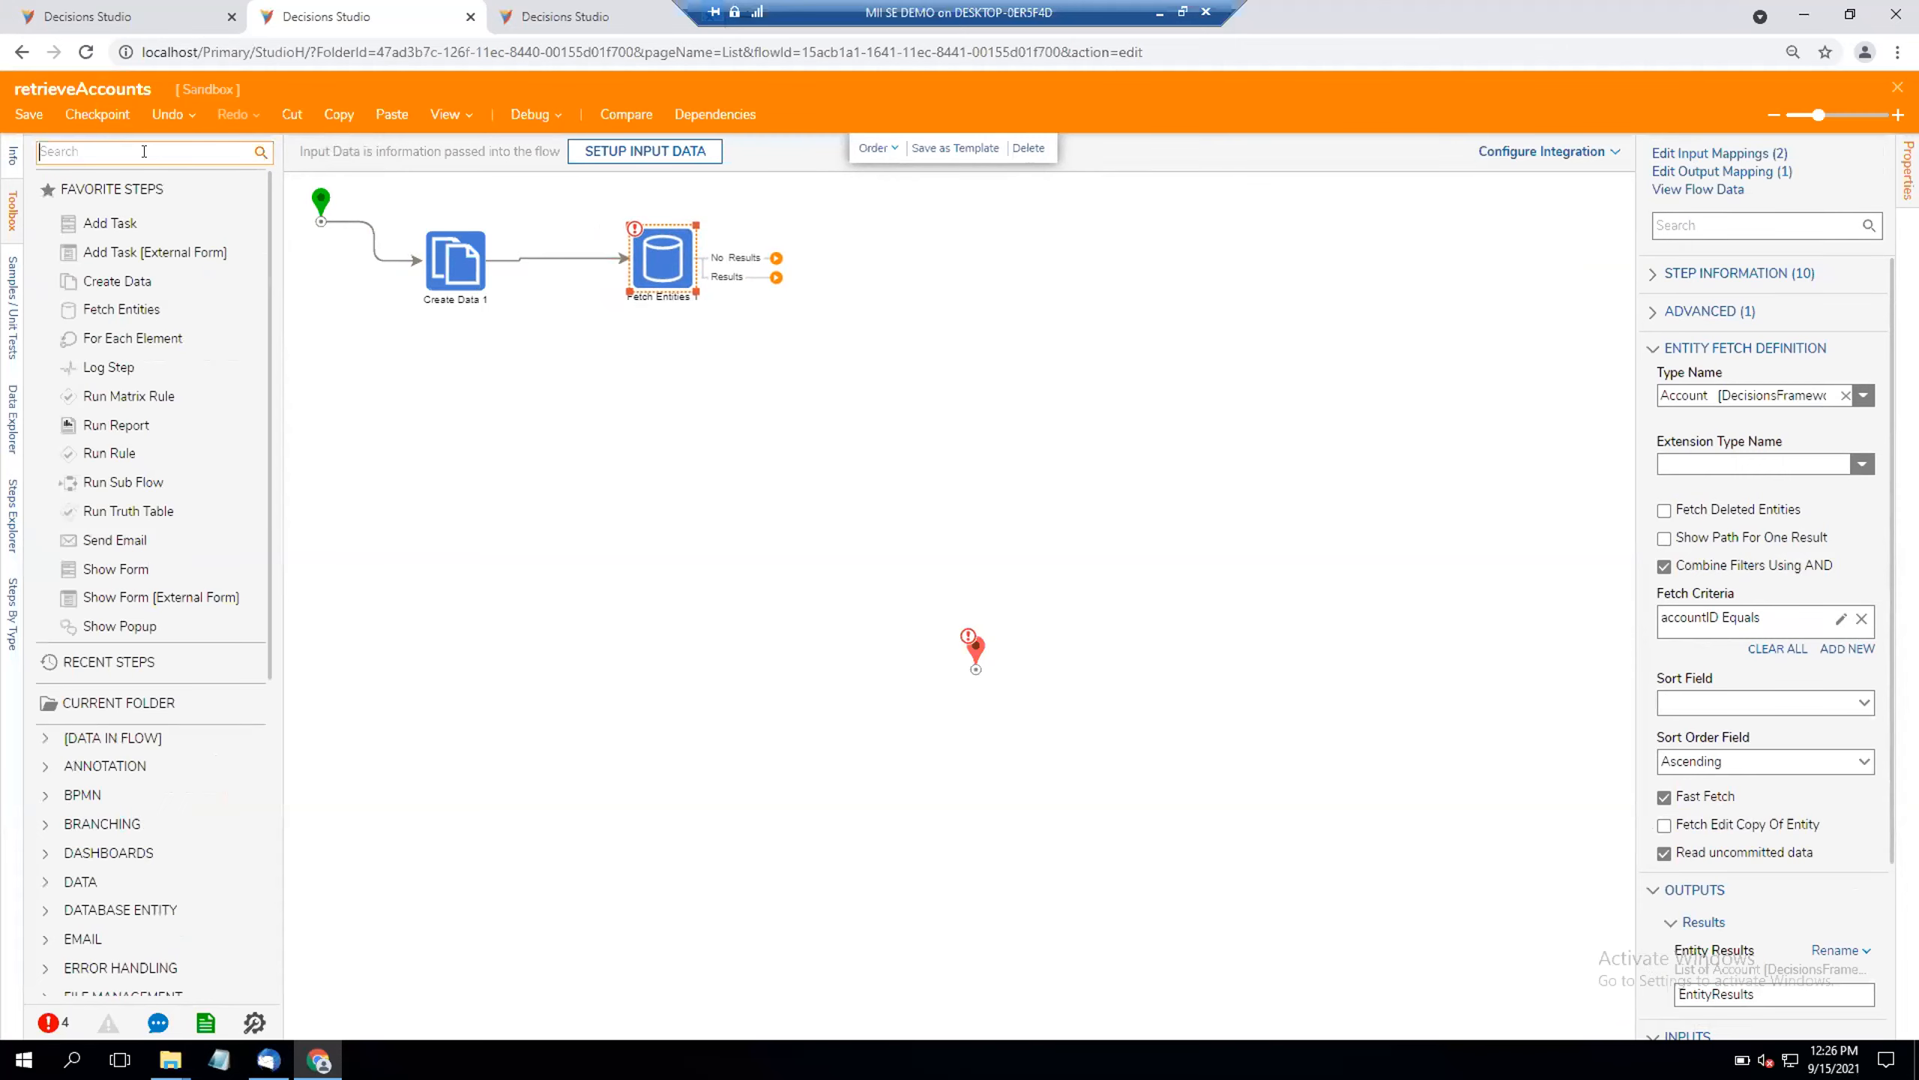
Step: Add an Add Items to List Step on the Results path of Fetch Entities and lower both steps on the canvas
type("add")
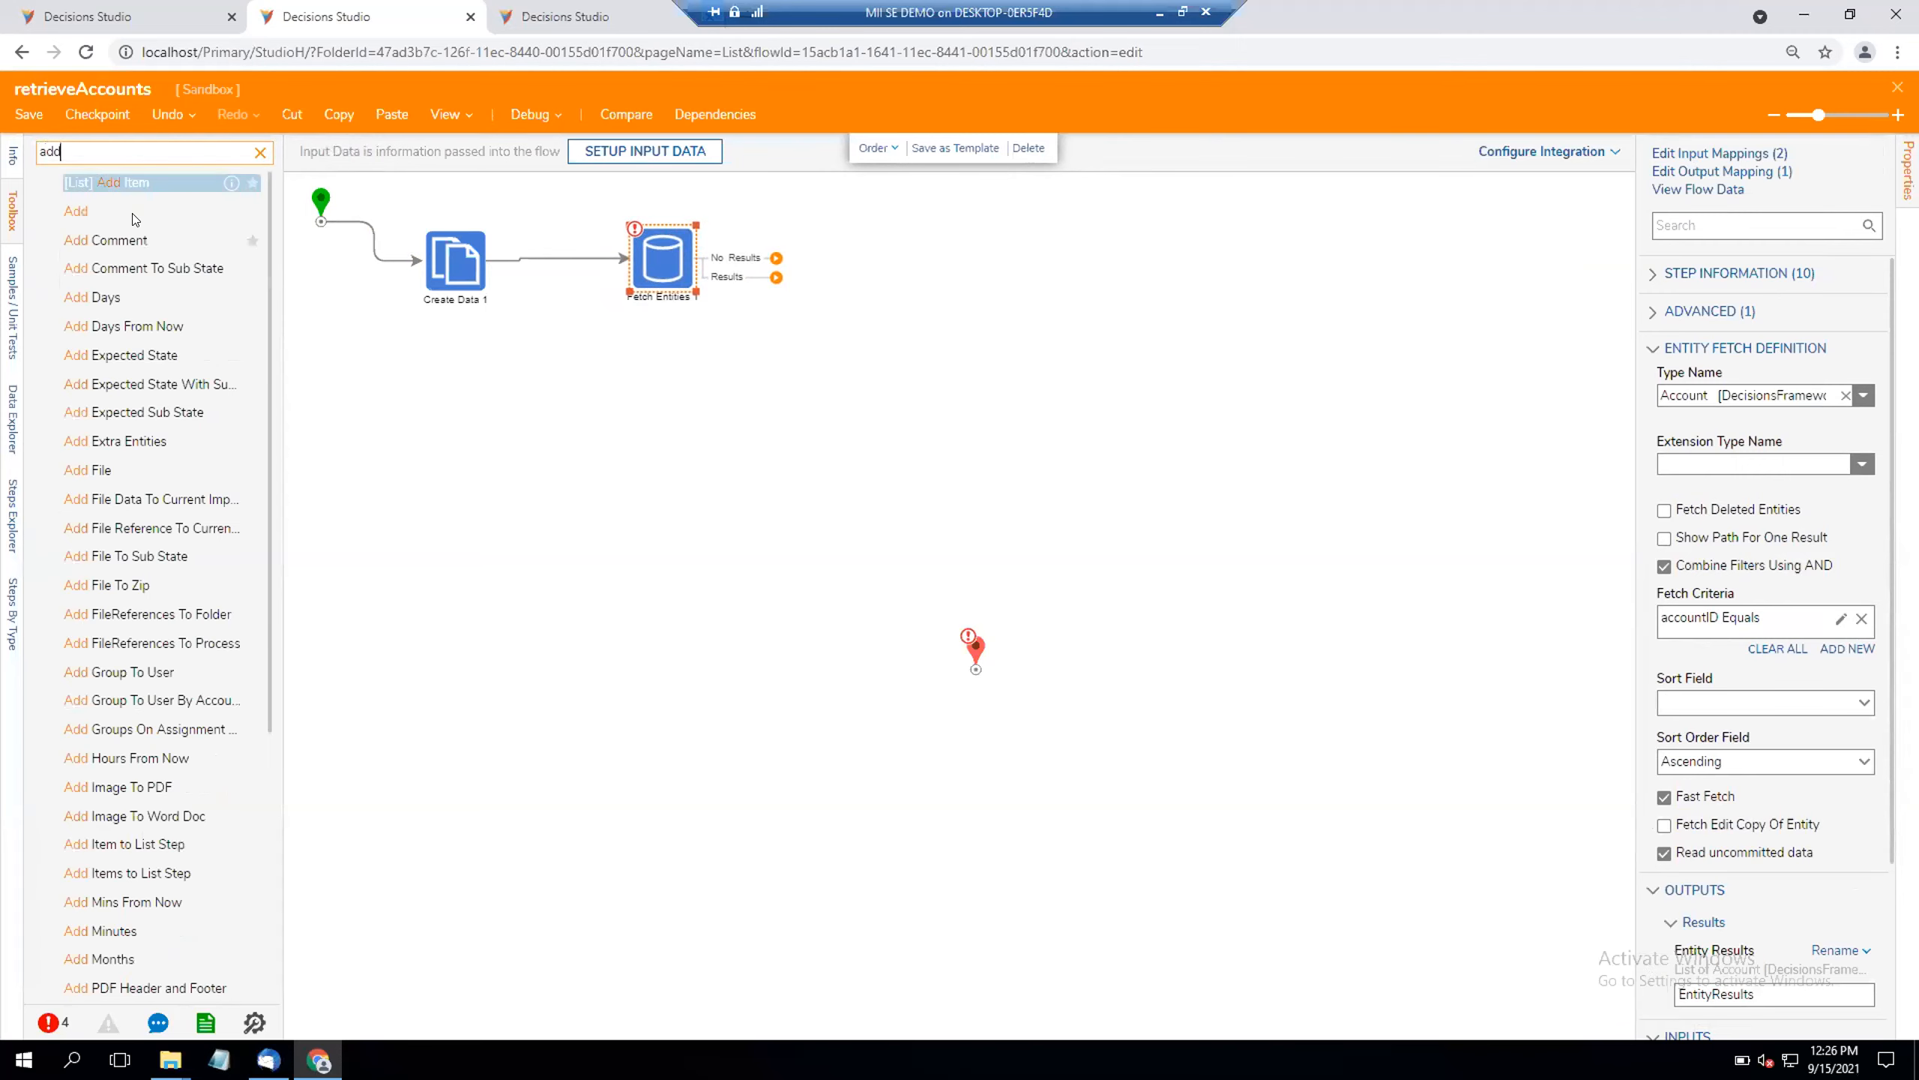
left_click_drag(65, 152, 15, 157)
type("list")
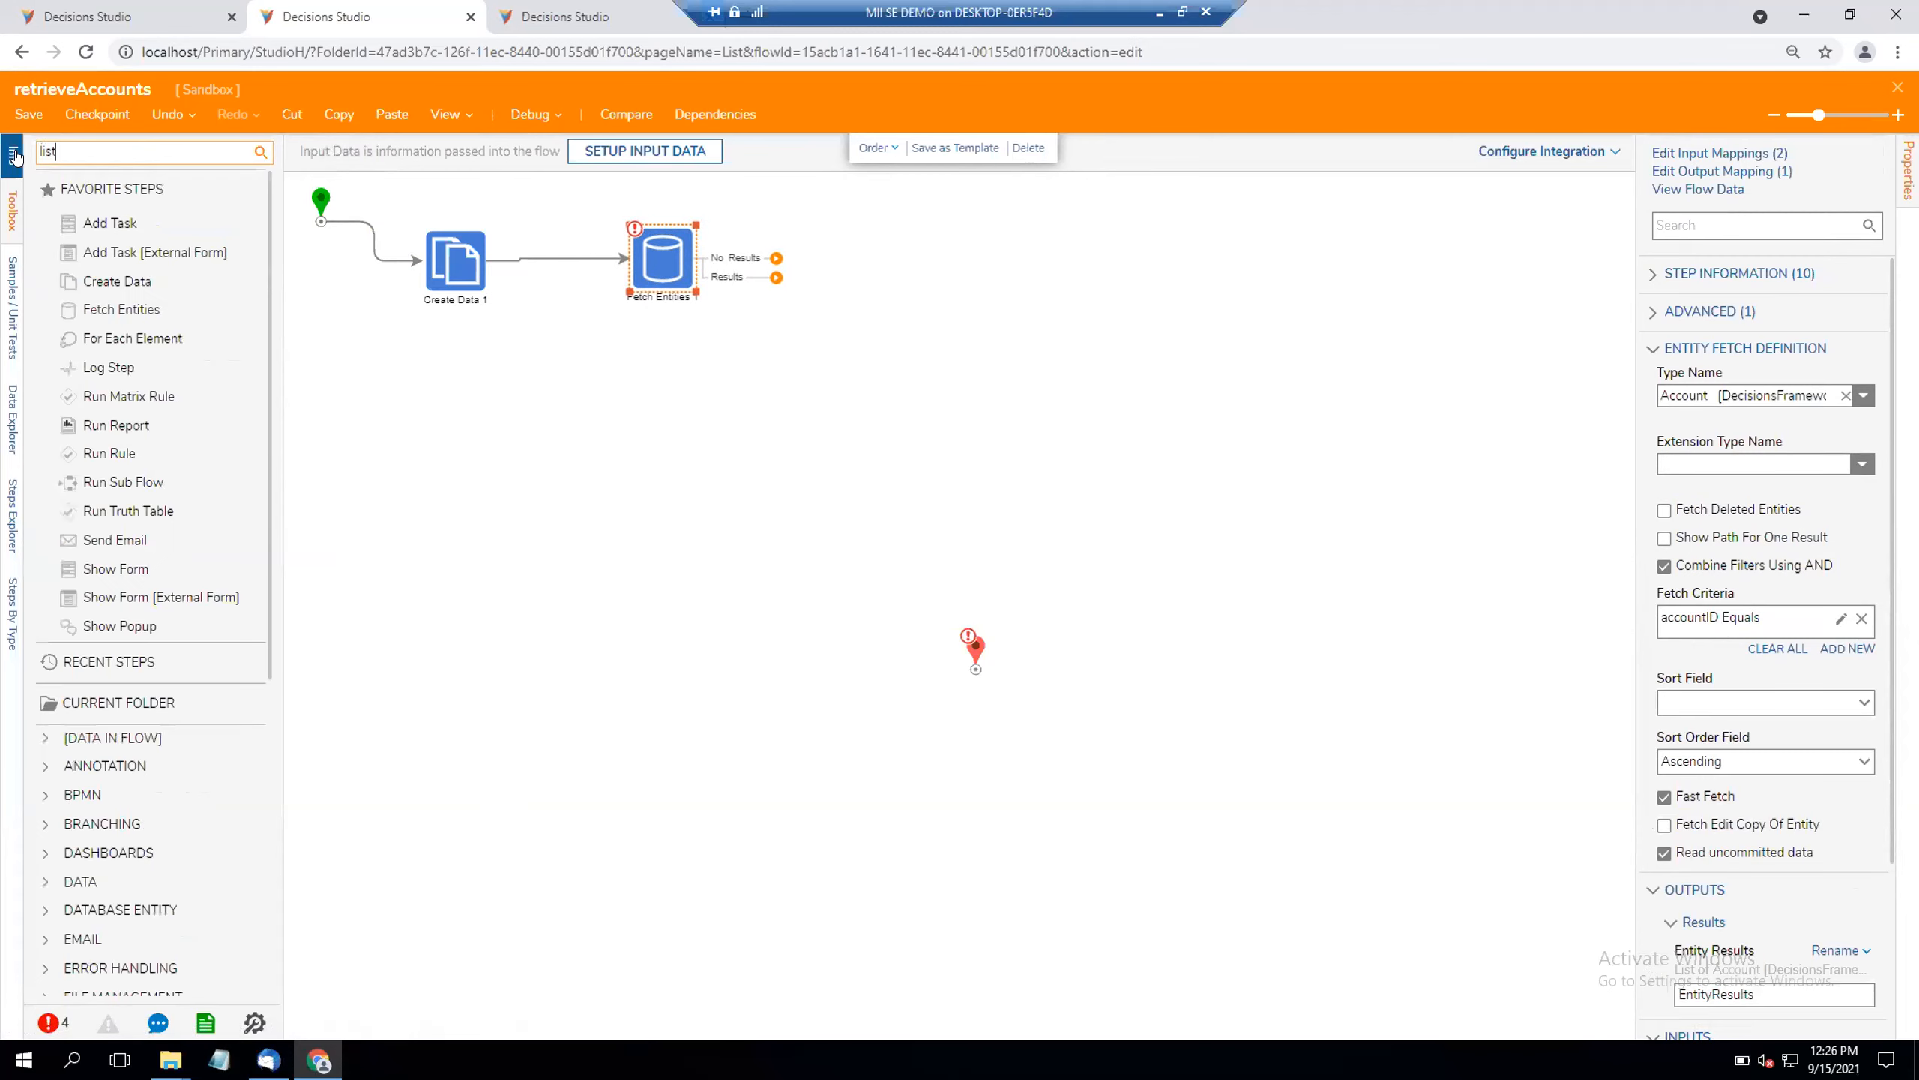
key("Down")
key("Down")
key("Down")
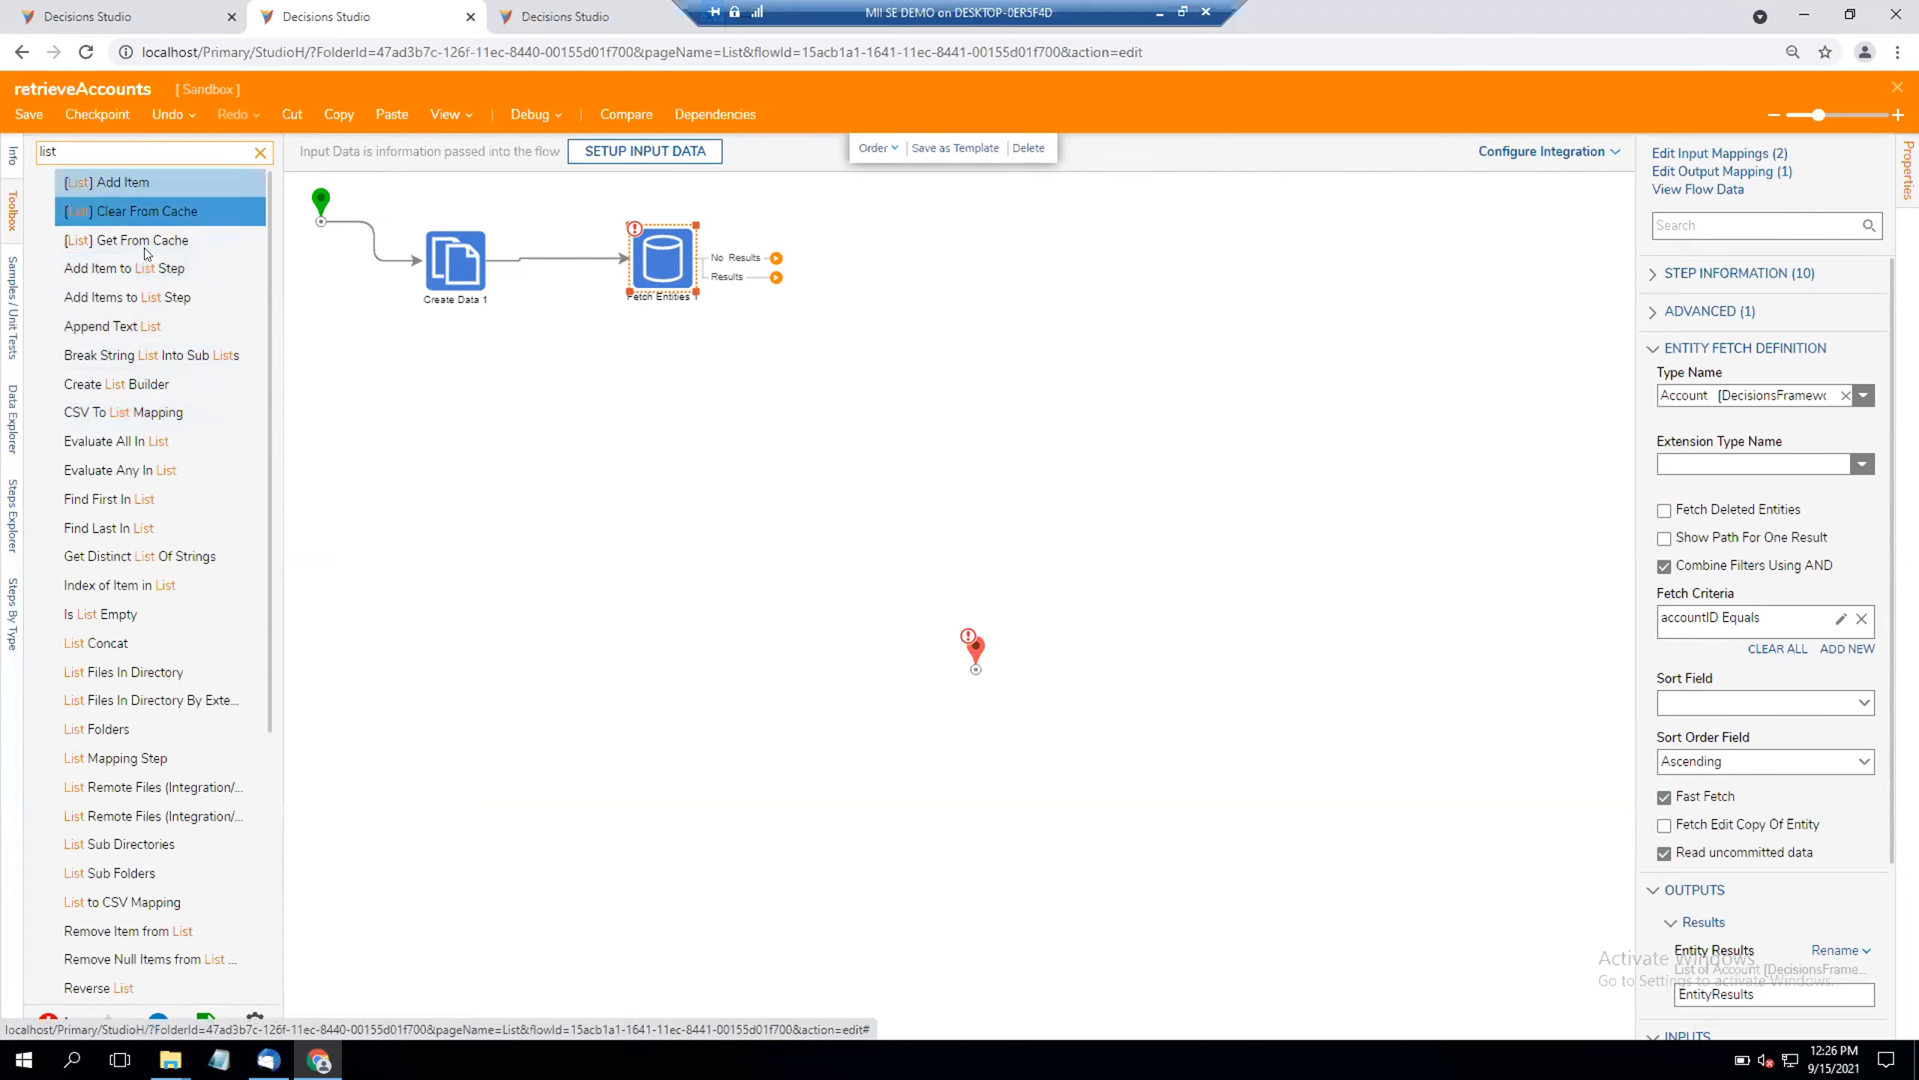
left_click_drag(135, 294, 873, 265)
left_click_drag(672, 276, 665, 342)
left_click_drag(859, 282, 888, 343)
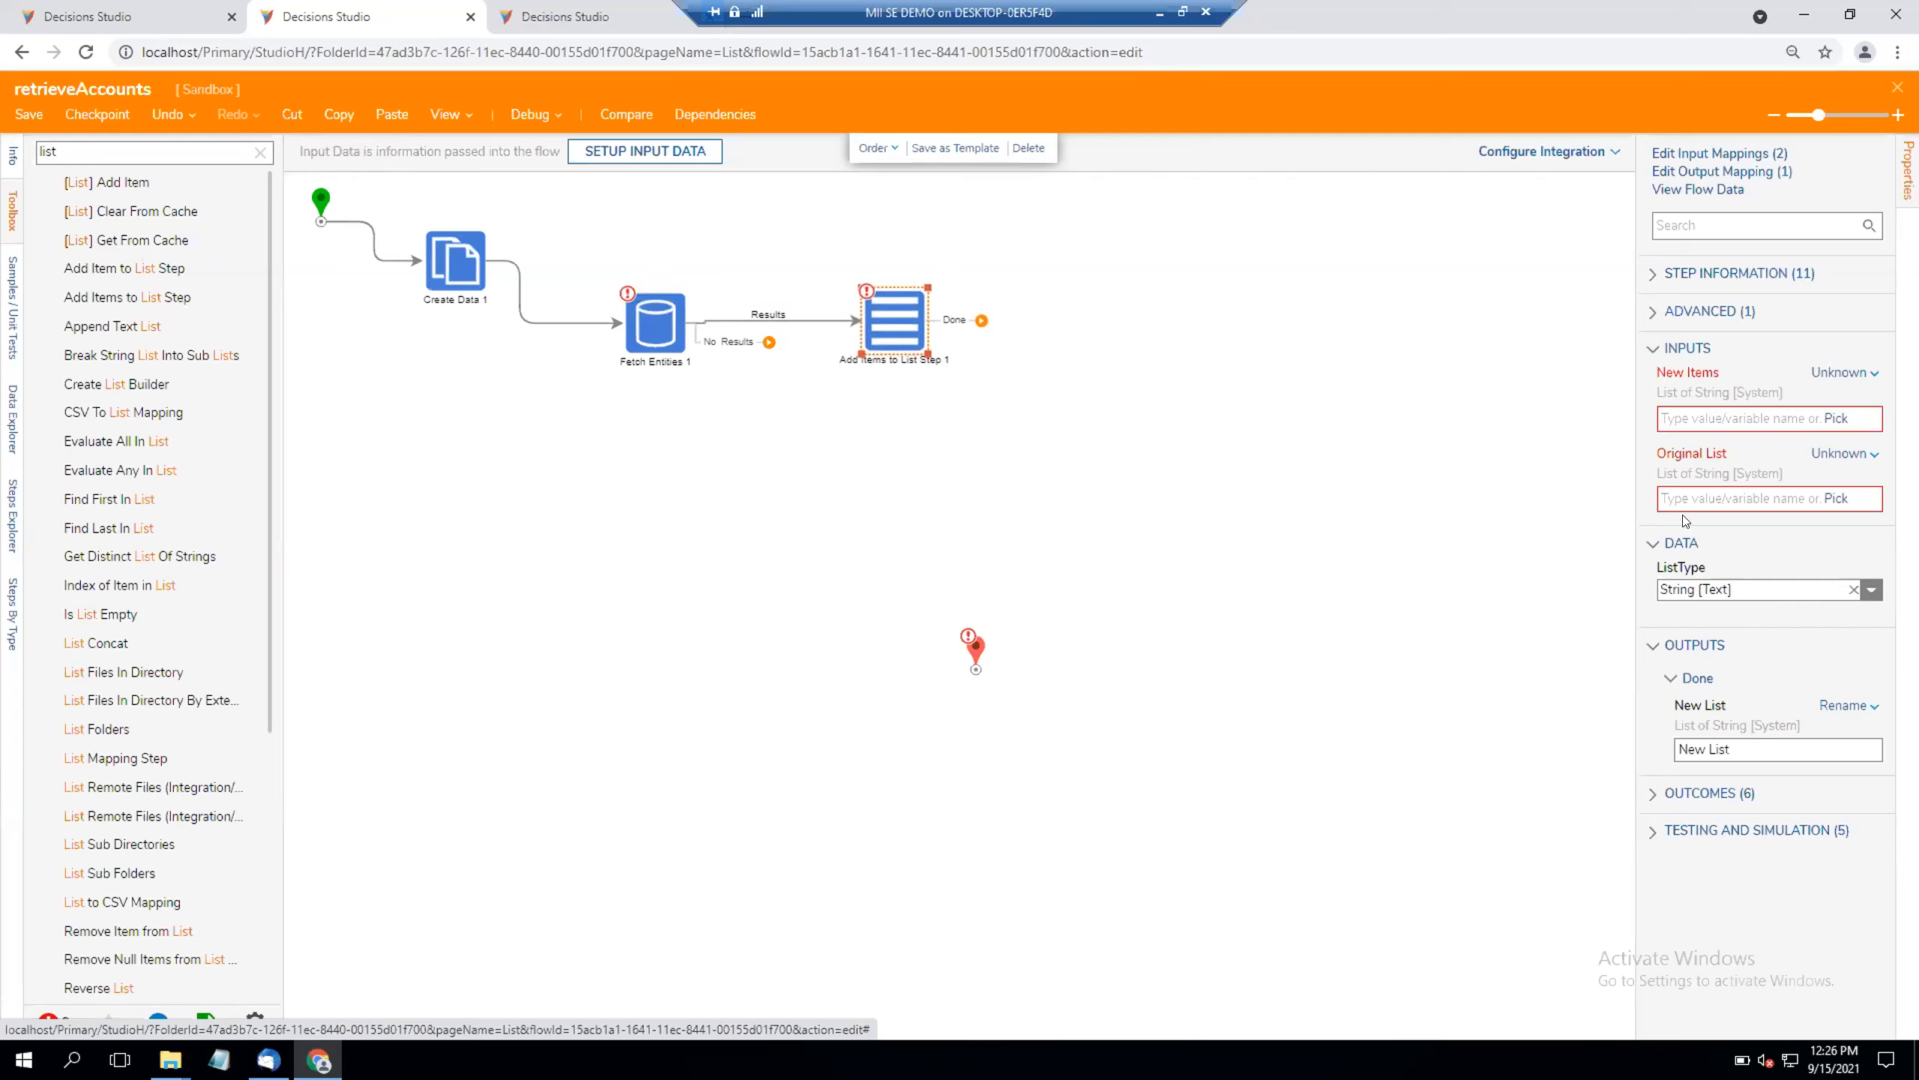
Step: Map the New Items input of Add Items to List Step from the flow to EntityResults.All EmailAddress
left_click(1844, 373)
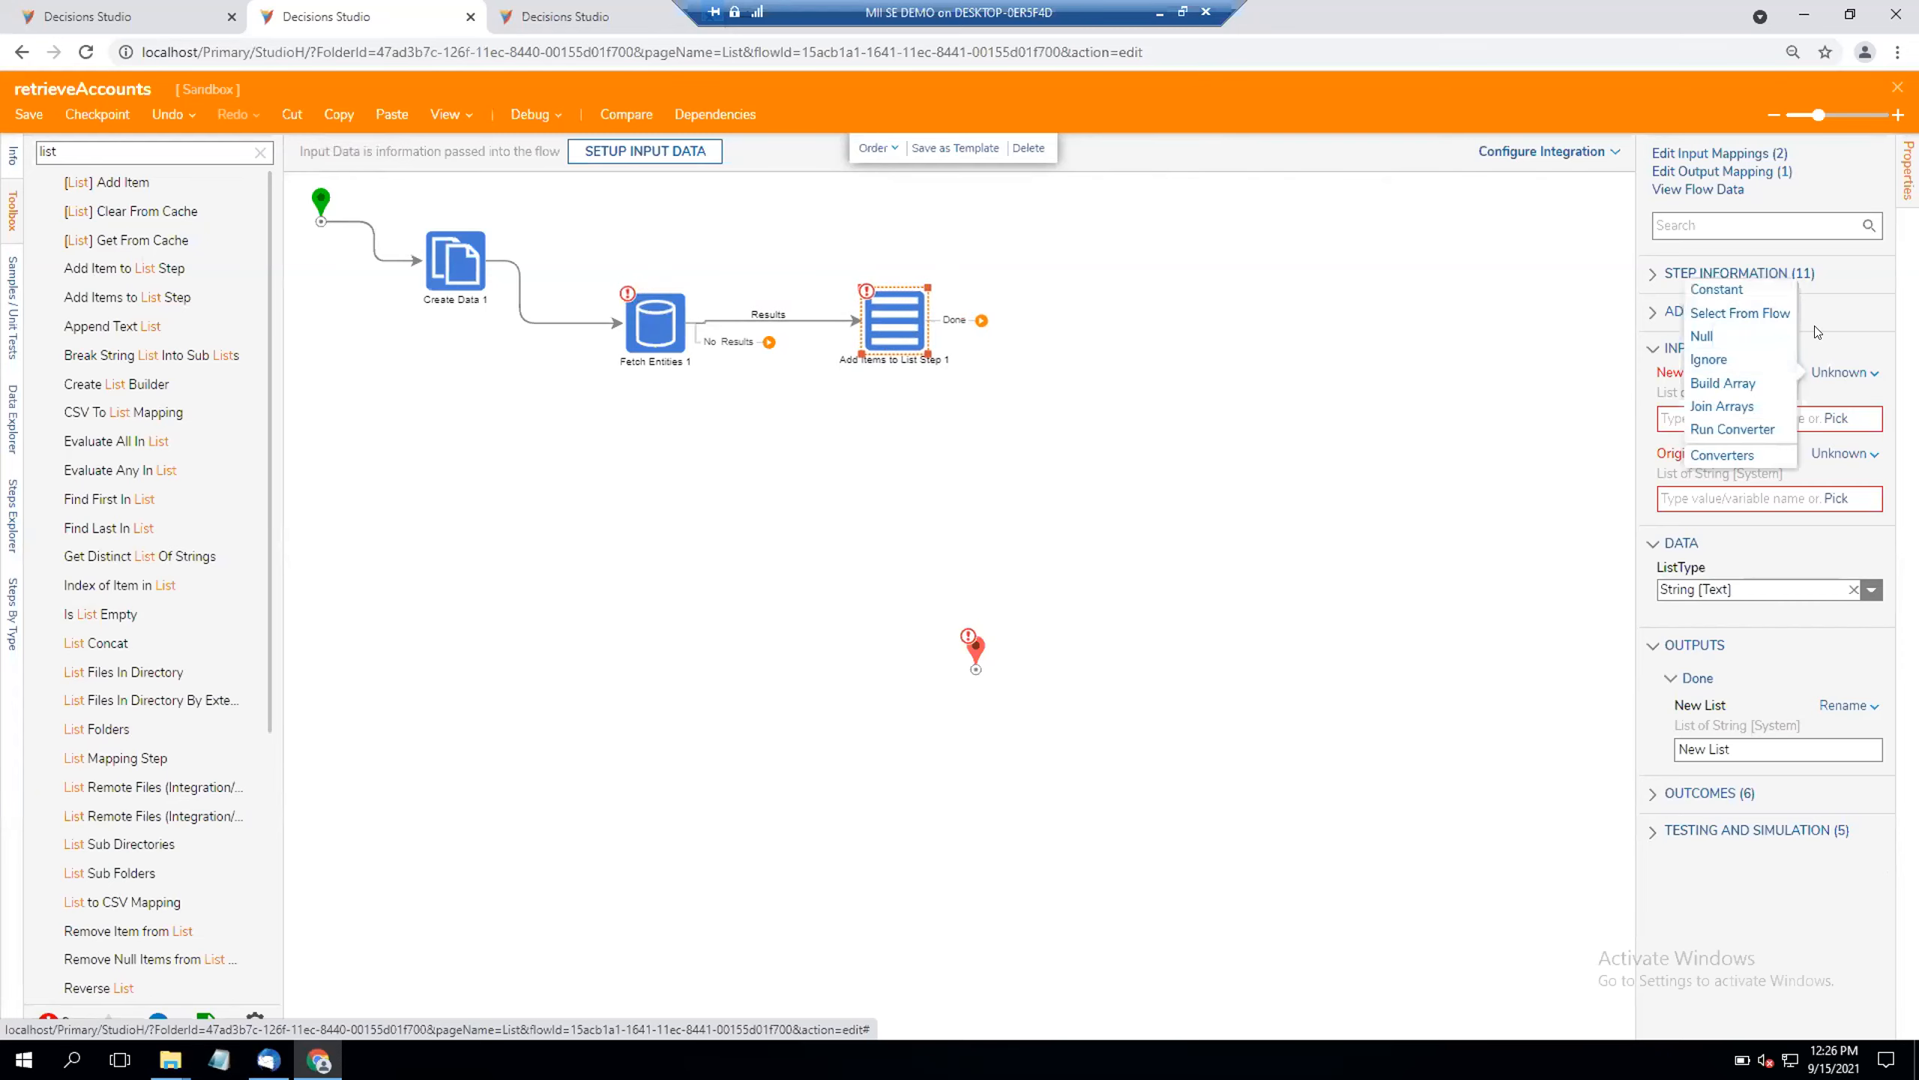
left_click(1845, 372)
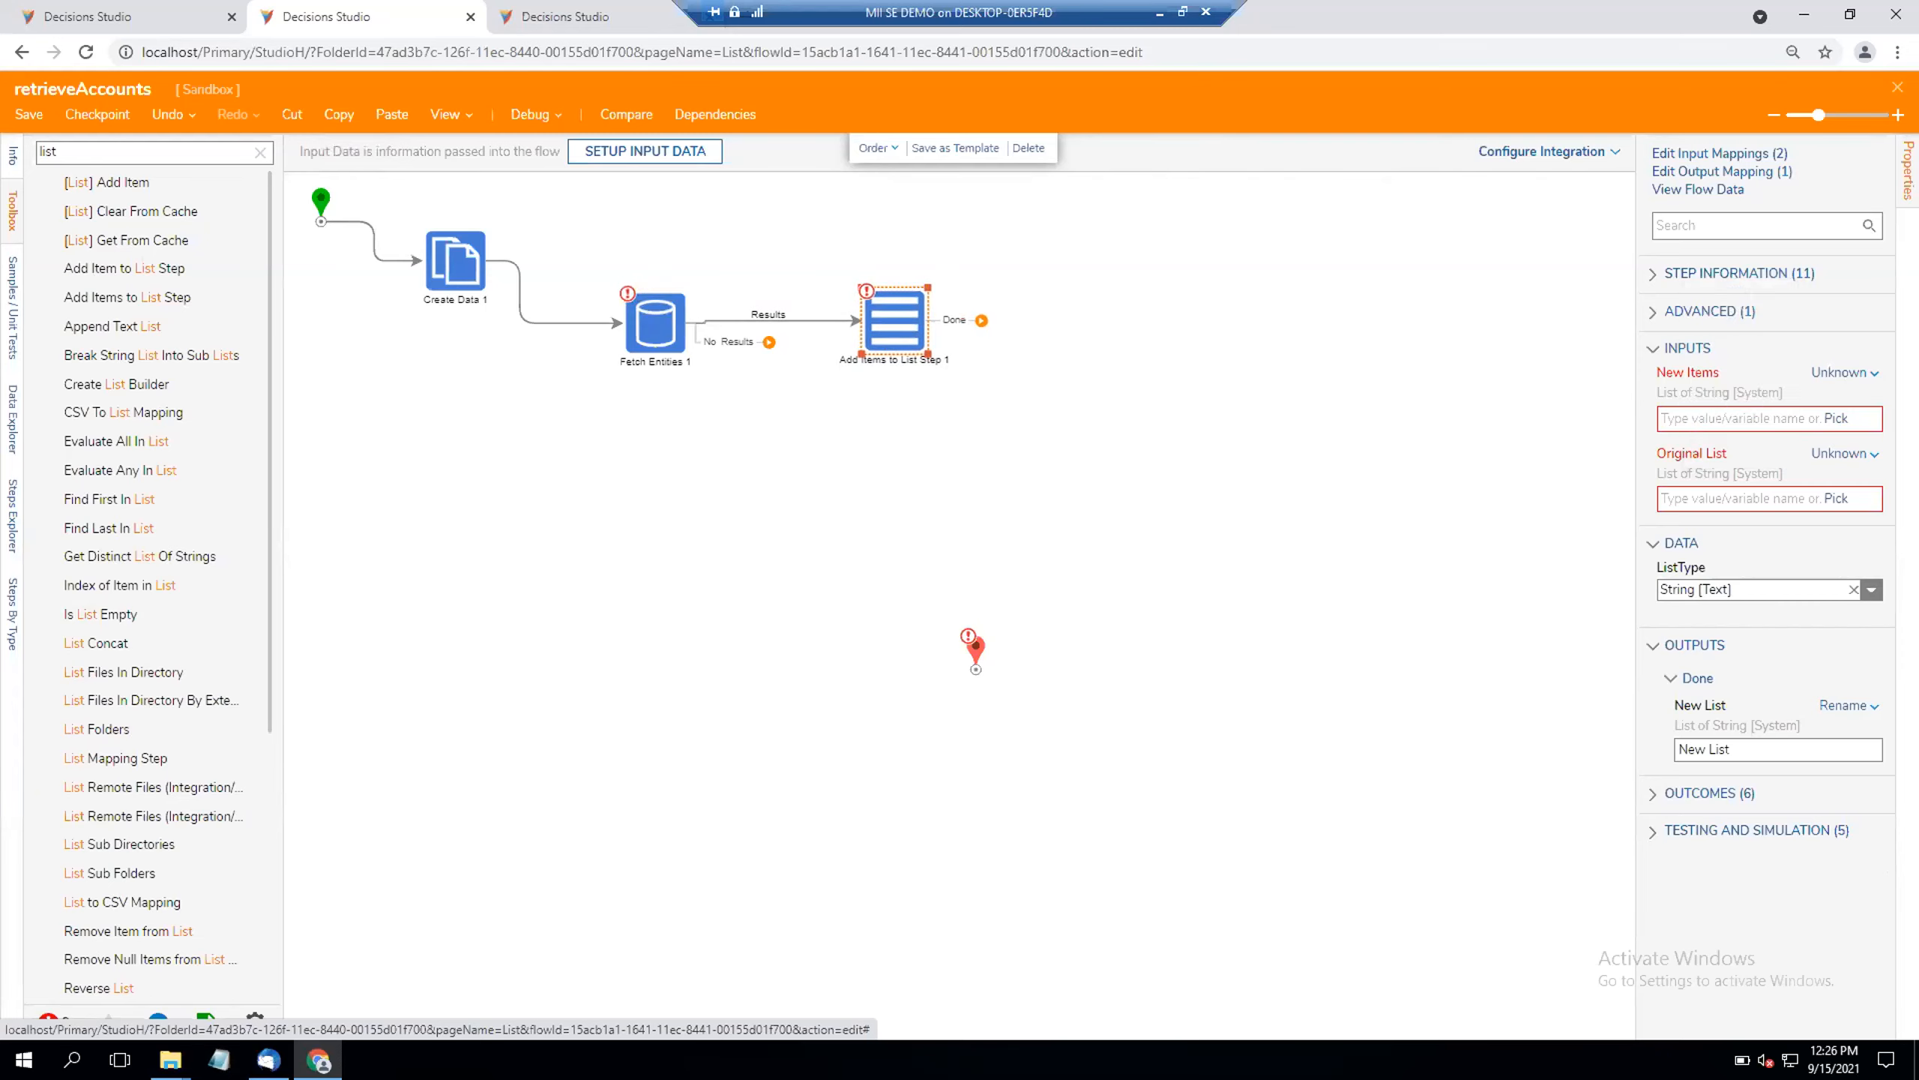
left_click(1819, 378)
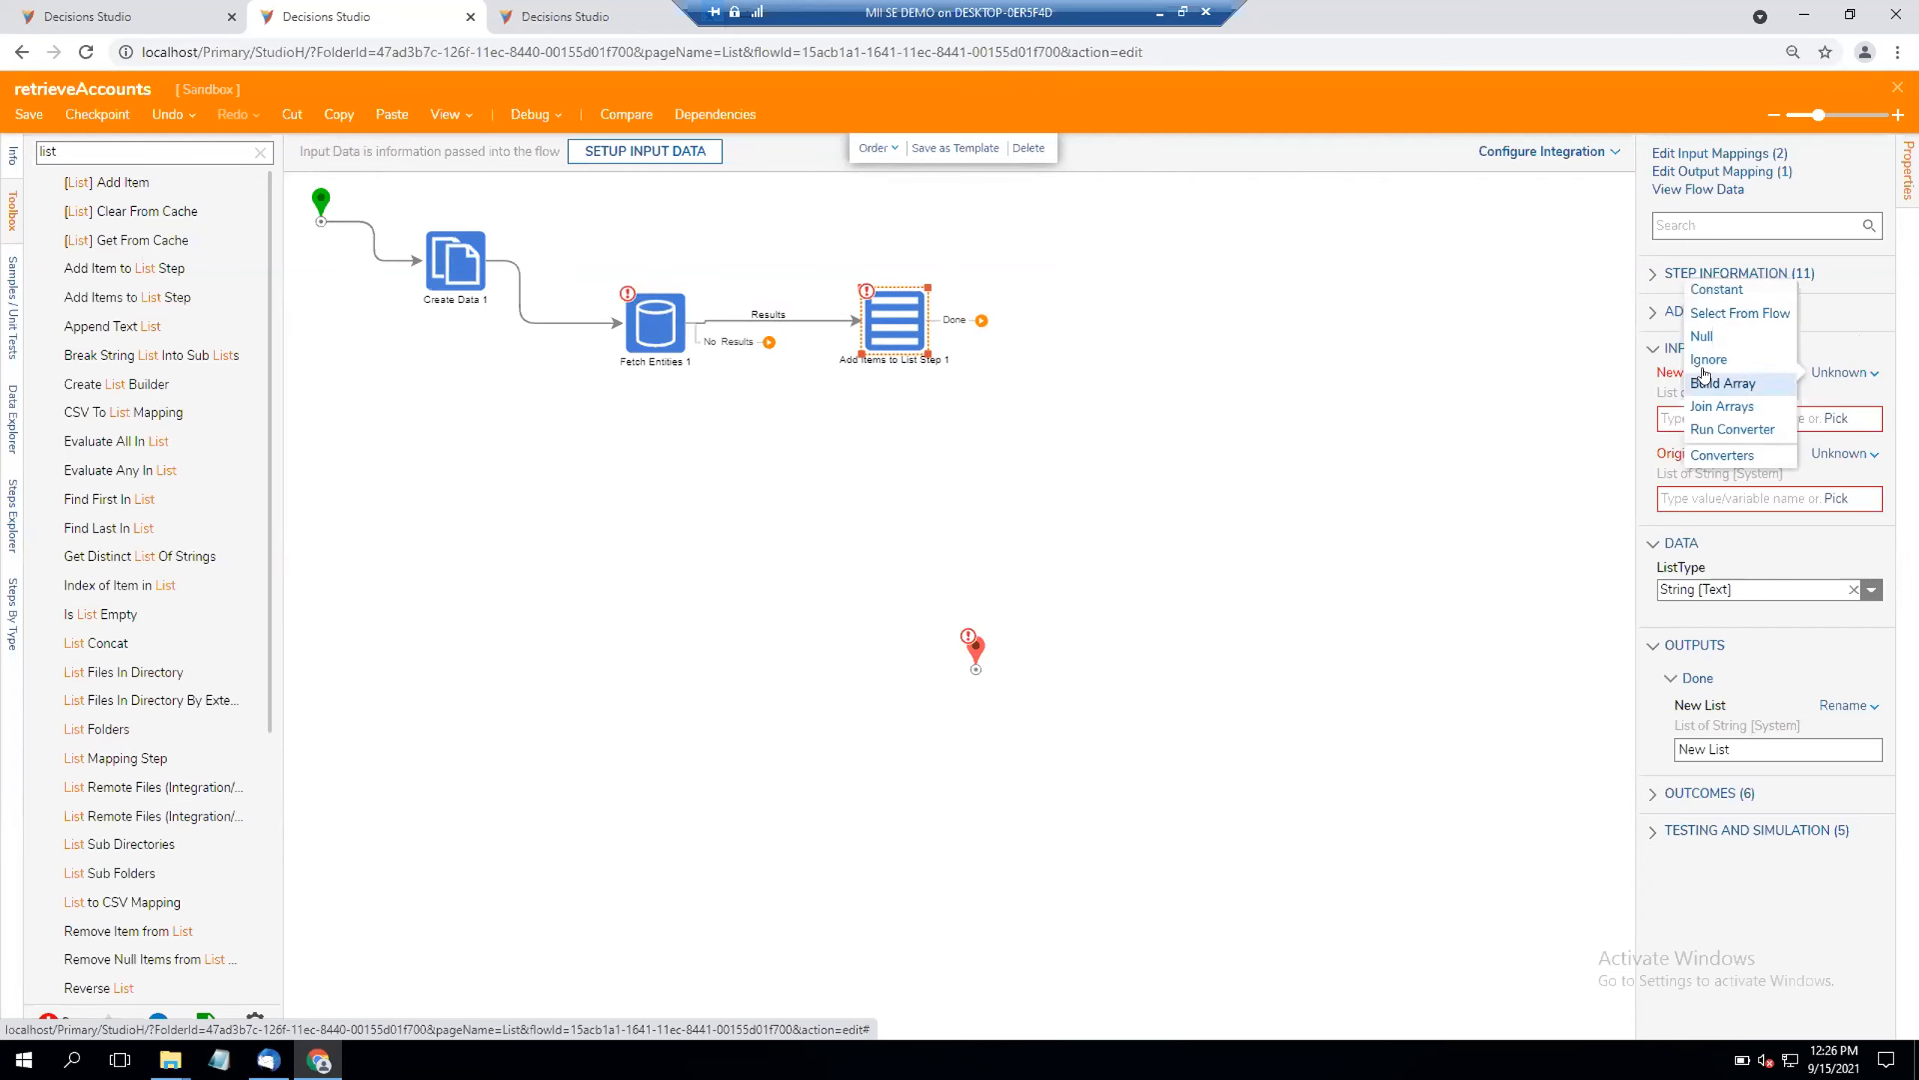
left_click(1719, 314)
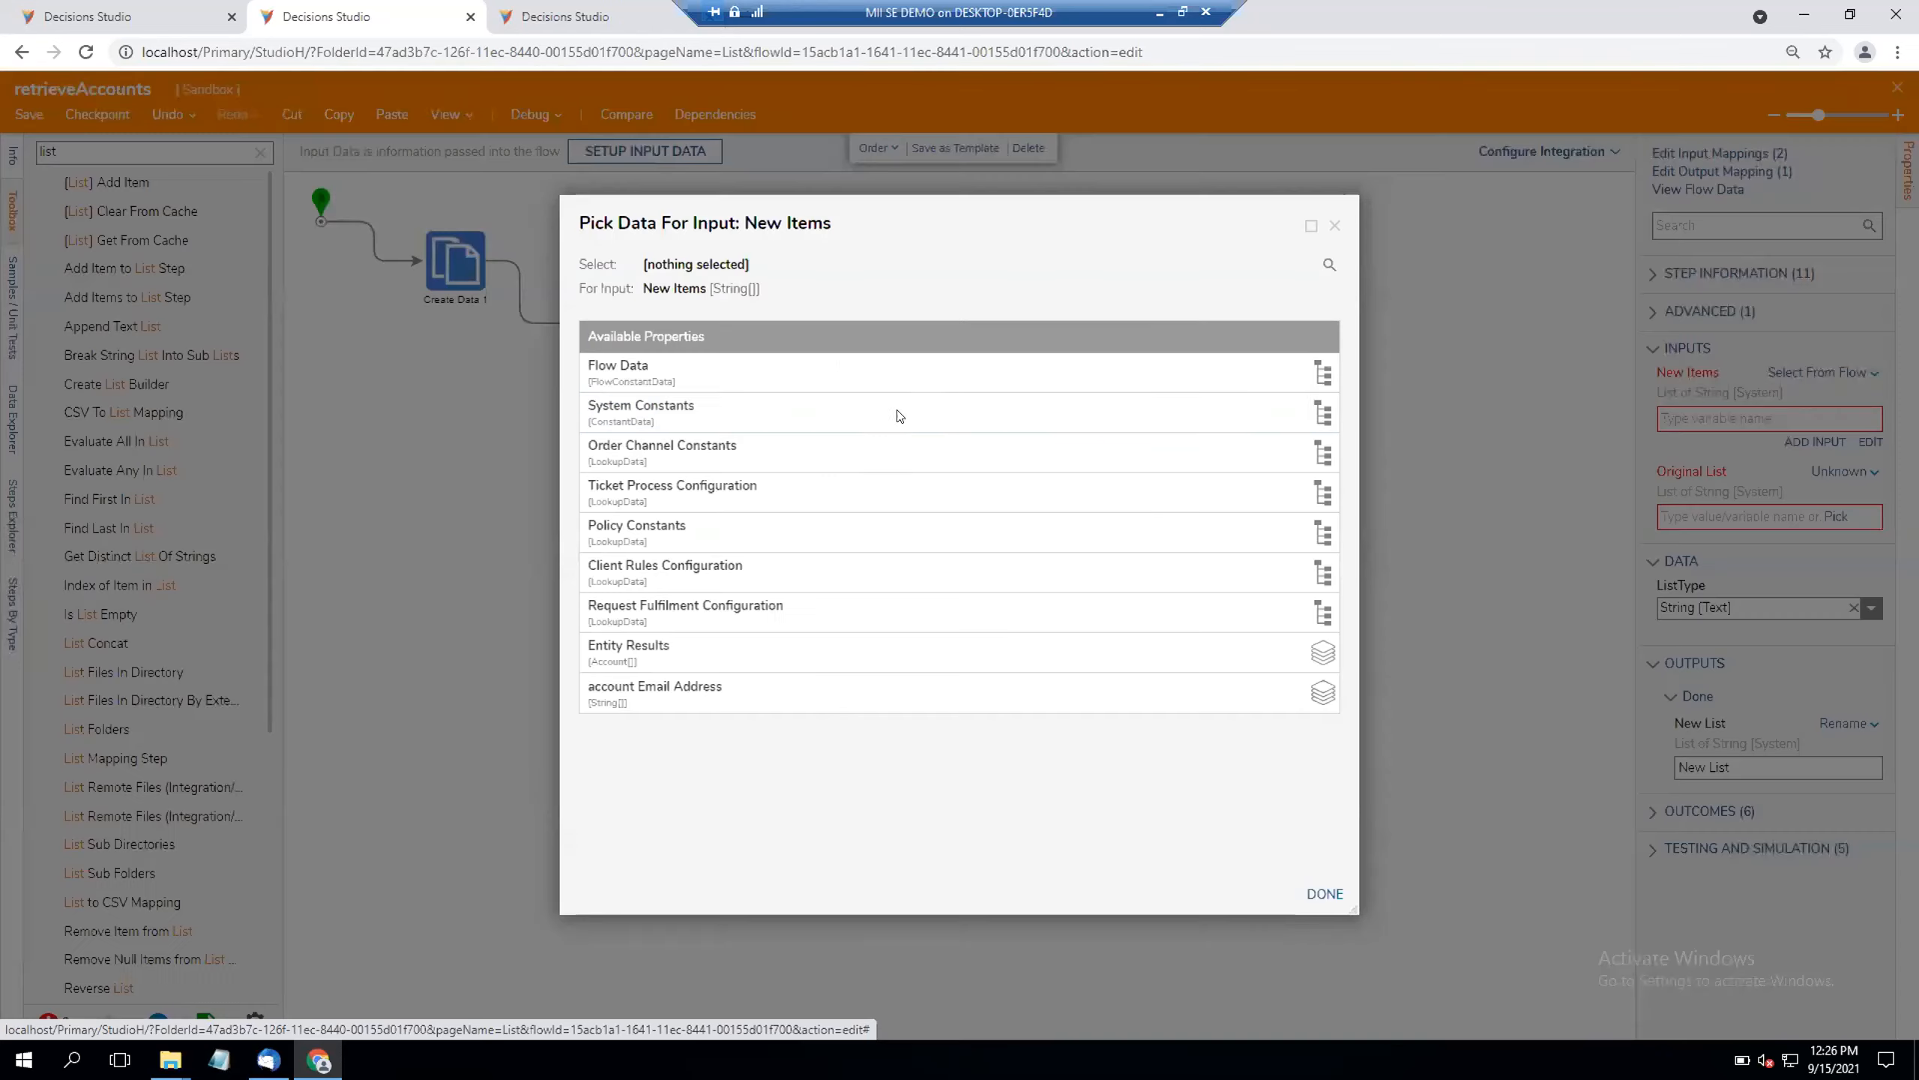
left_click(755, 652)
scroll(817, 702, "down", 3)
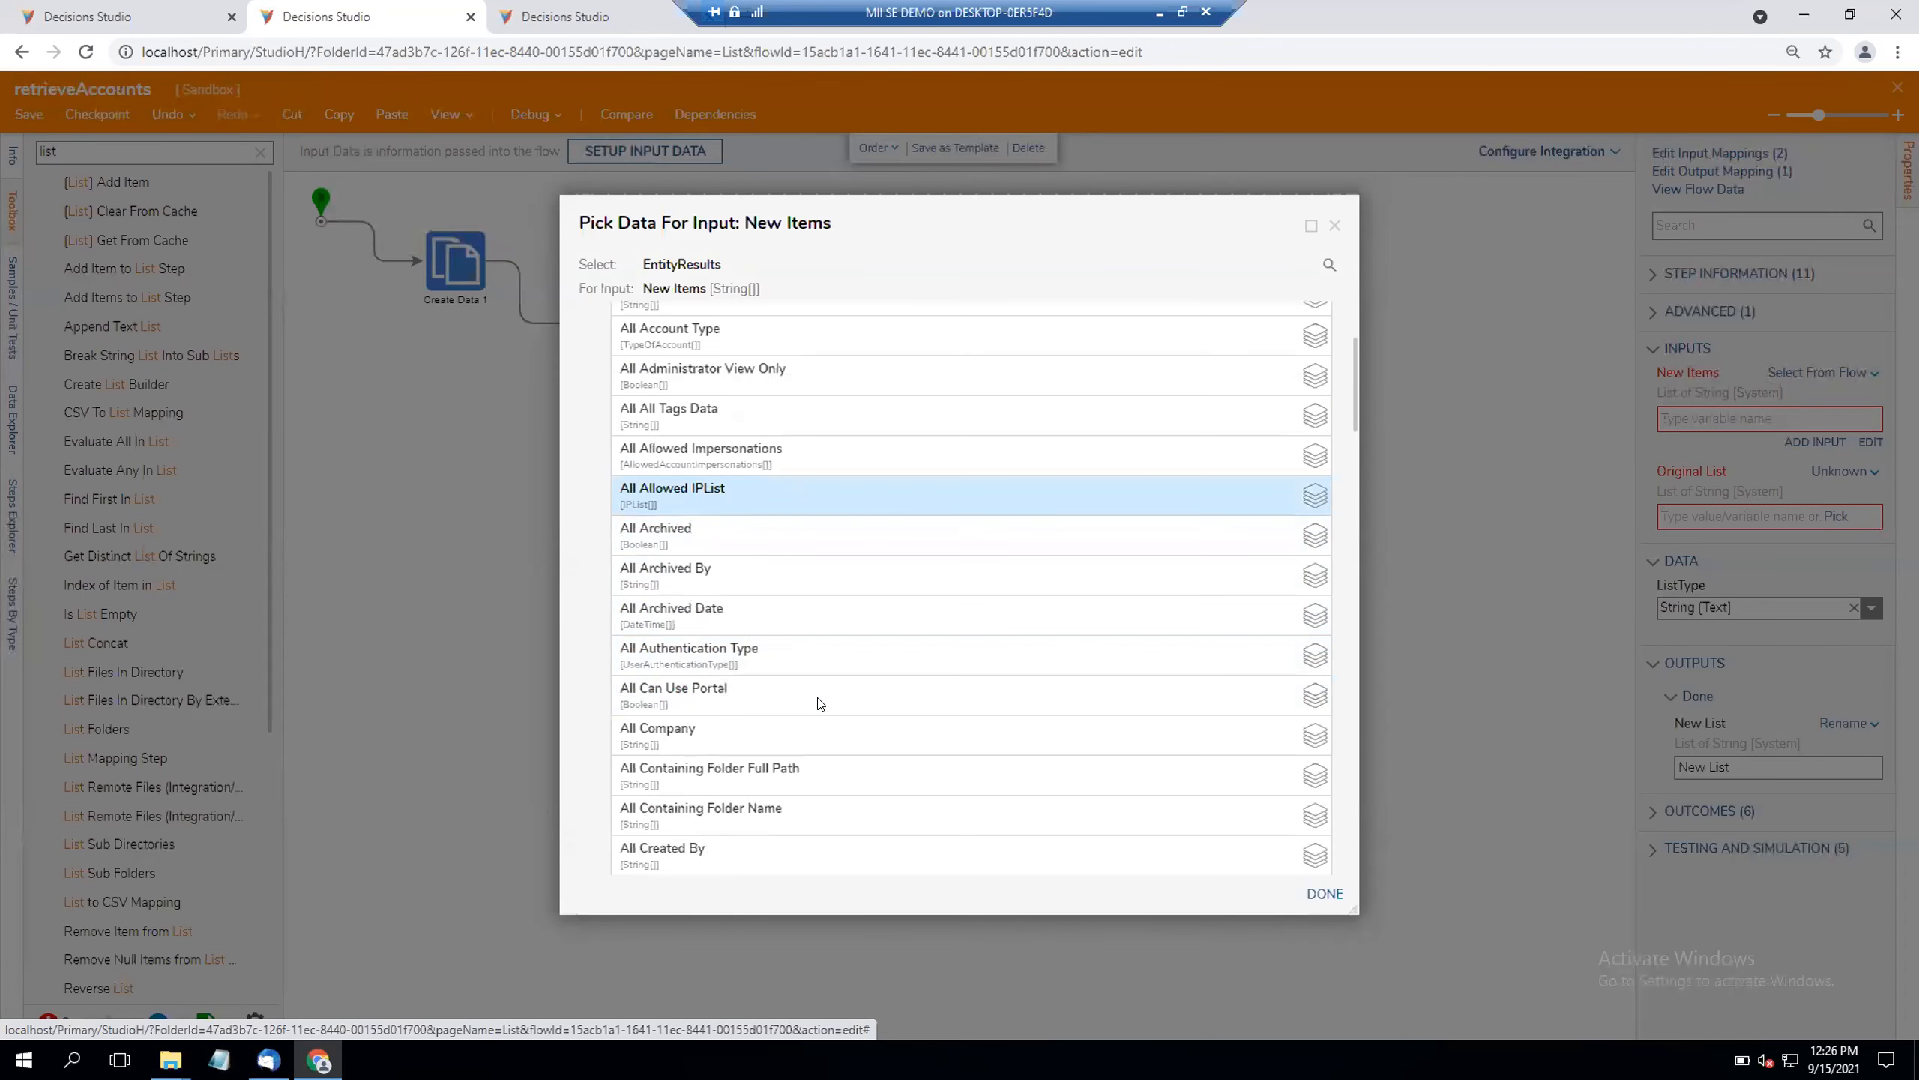
scroll(821, 703, "up", 3)
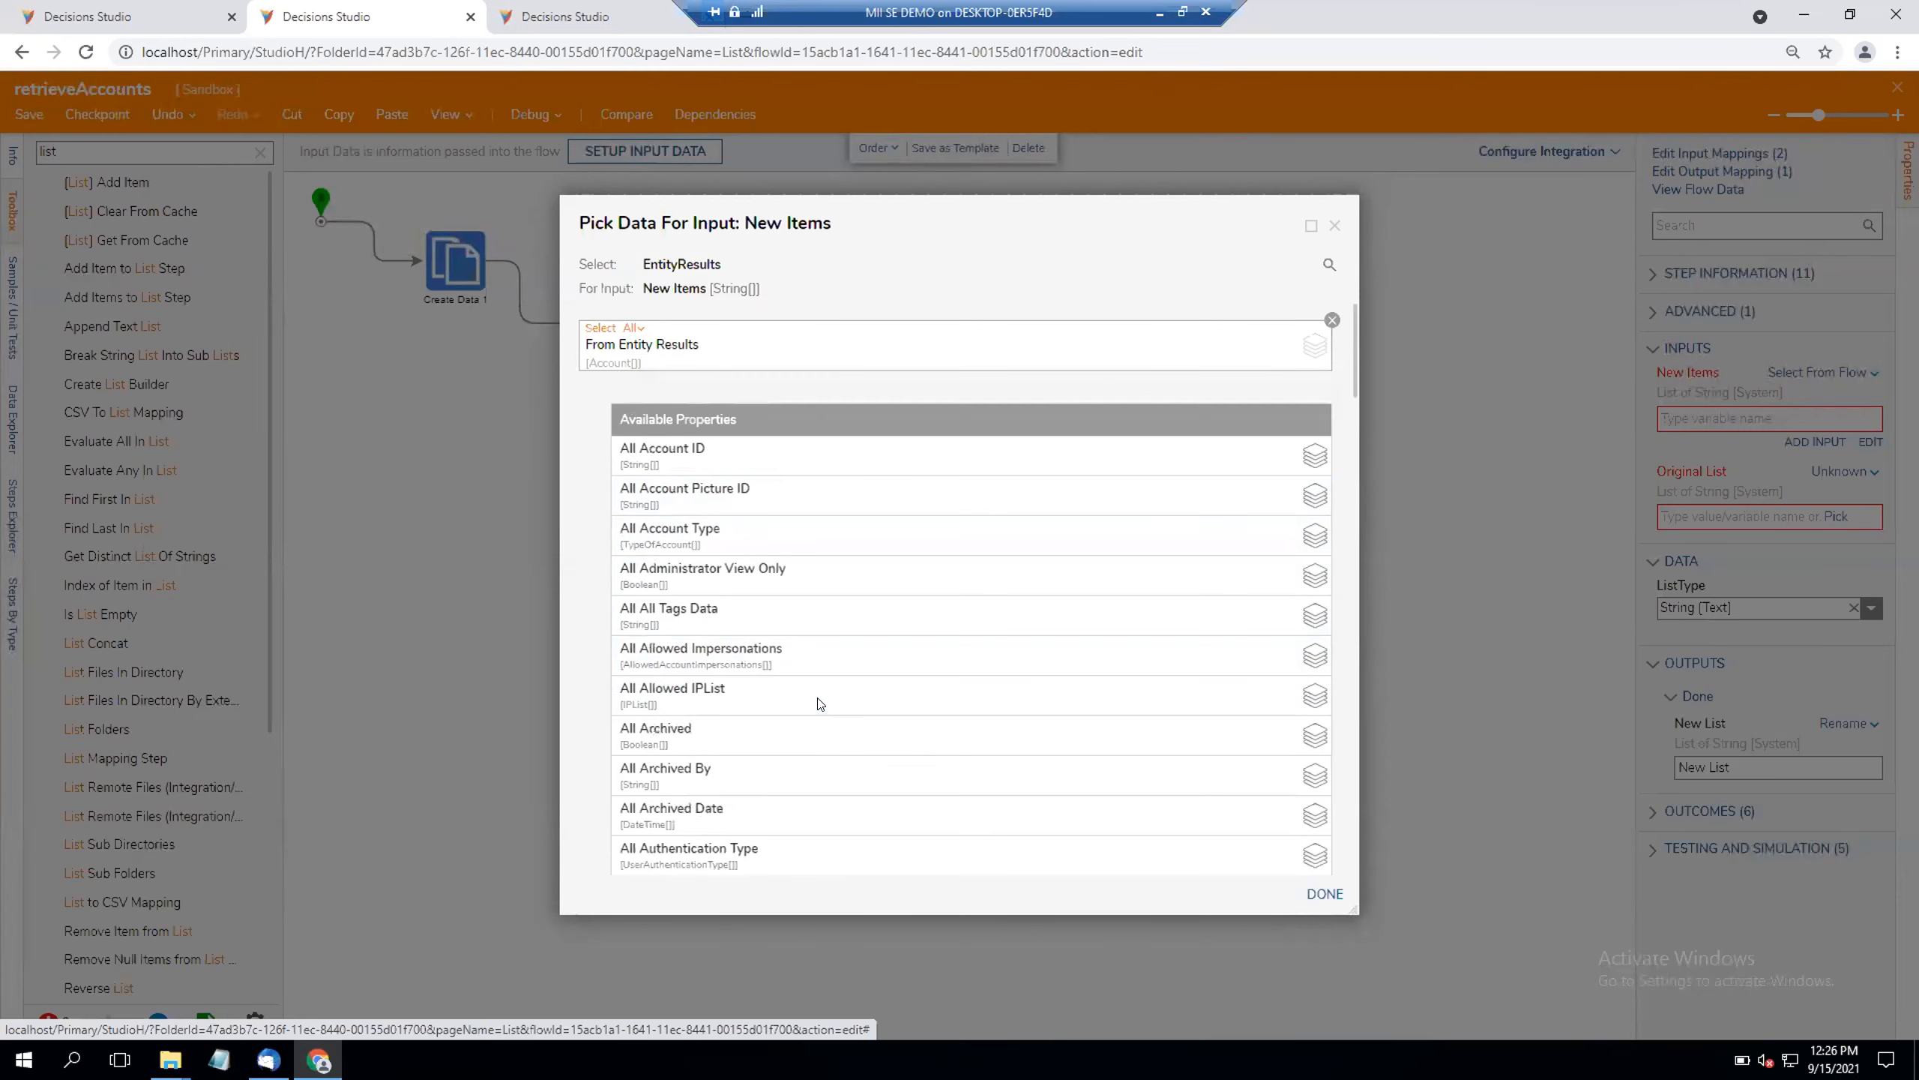
scroll(821, 703, "down", 1)
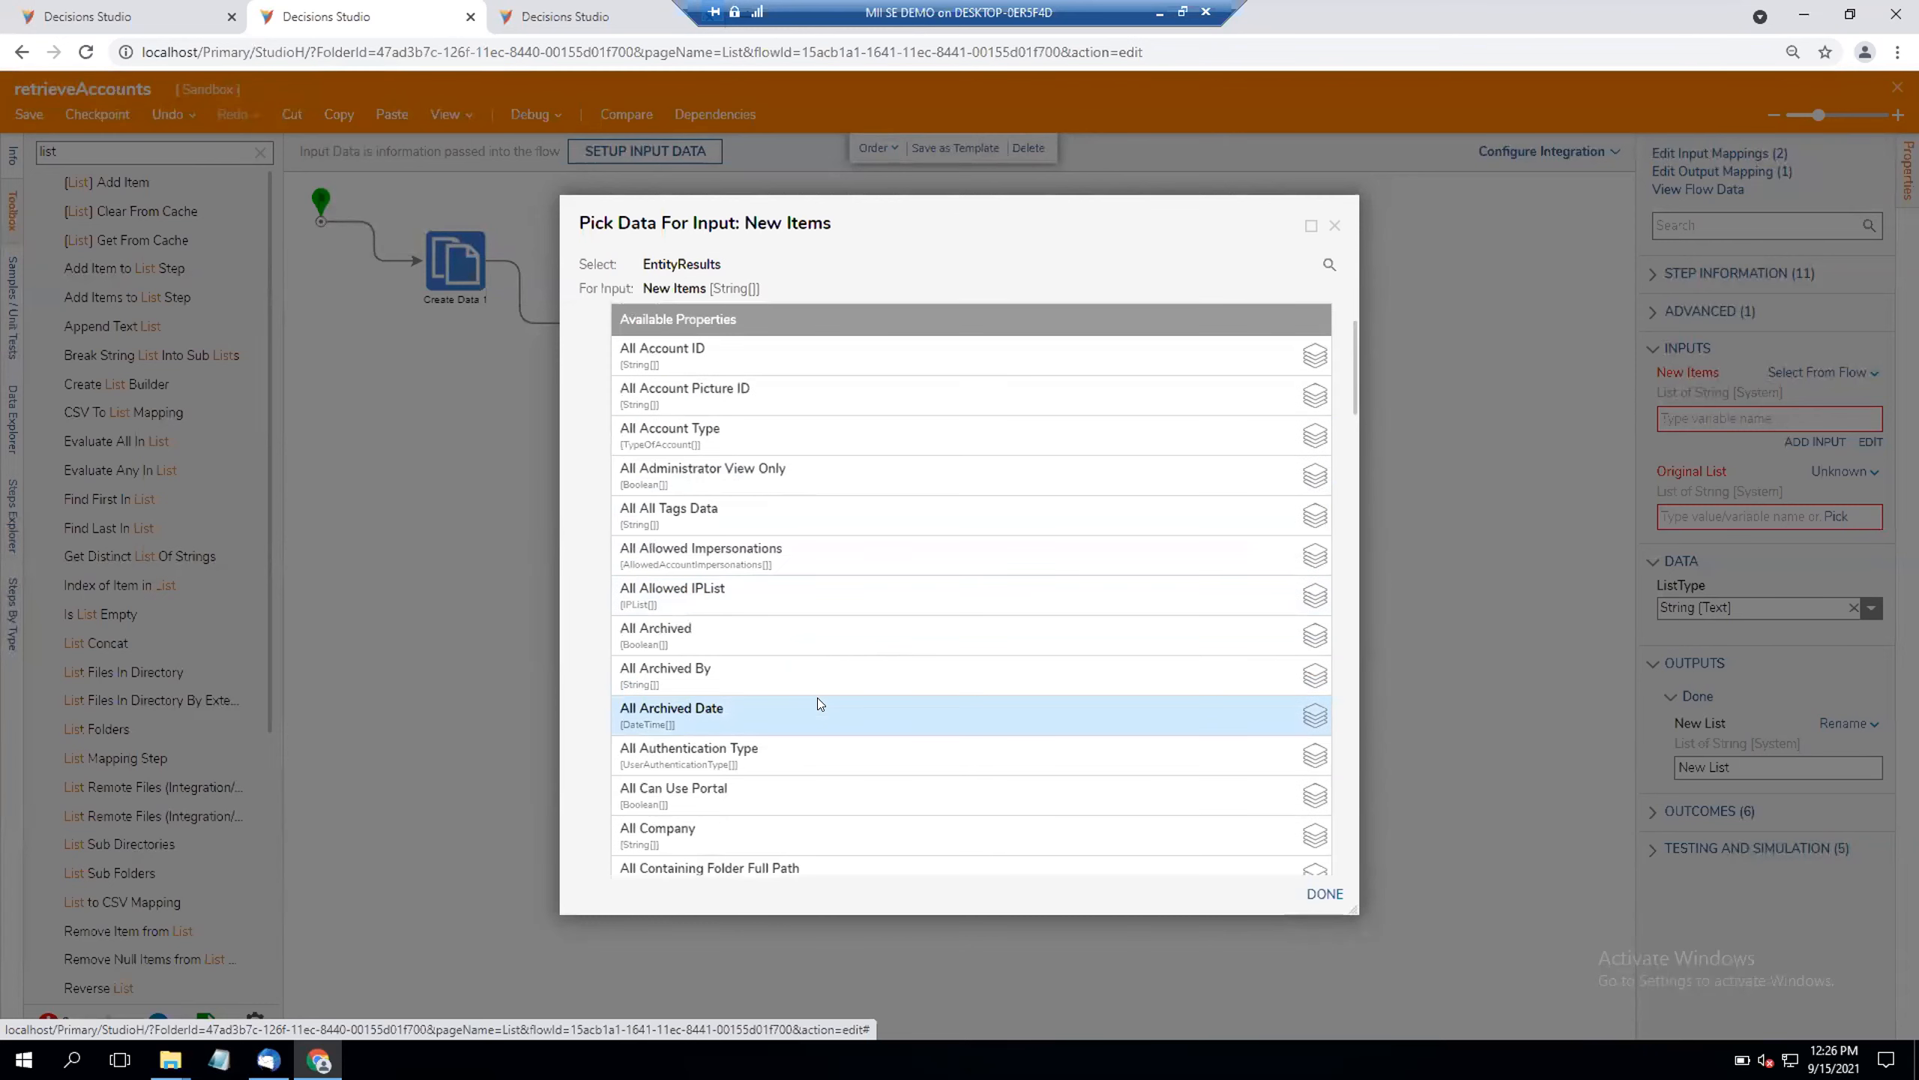
scroll(820, 703, "down", 2)
scroll(820, 703, "down", 5)
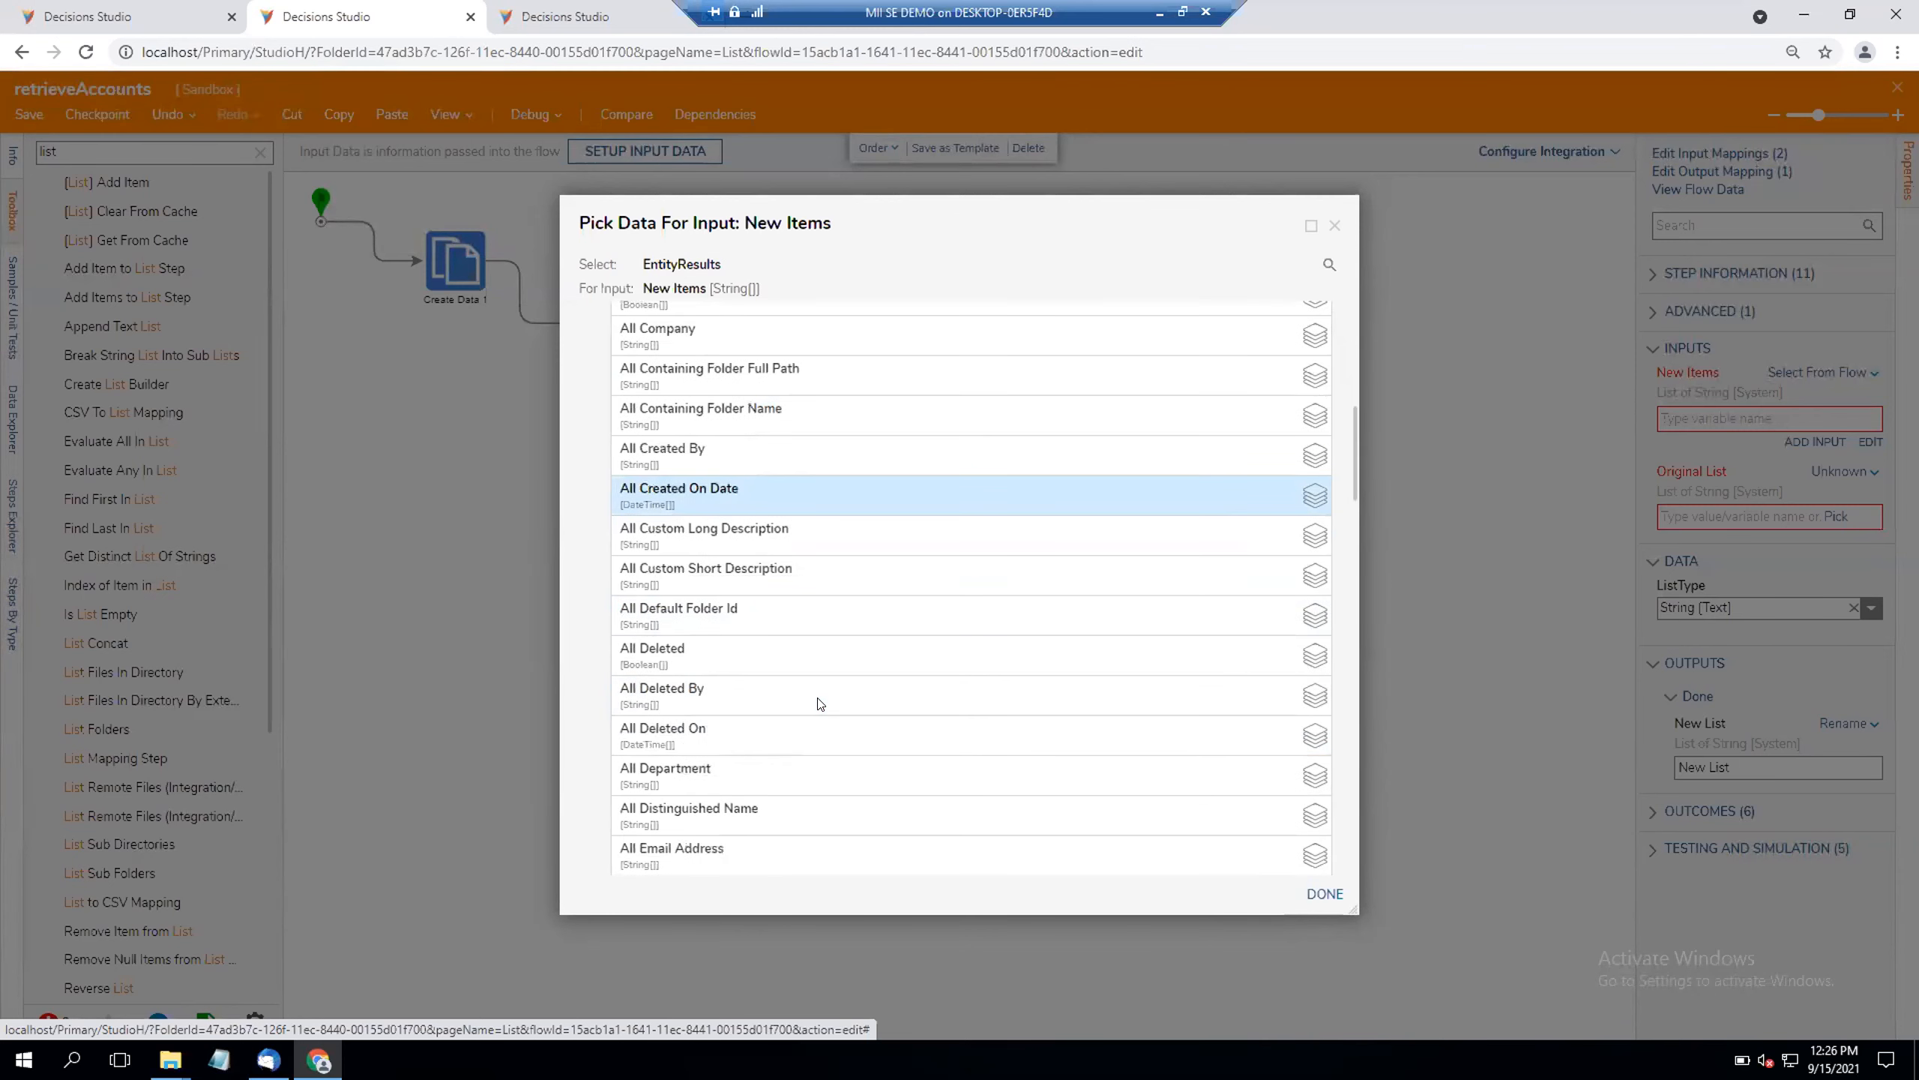
left_click(735, 654)
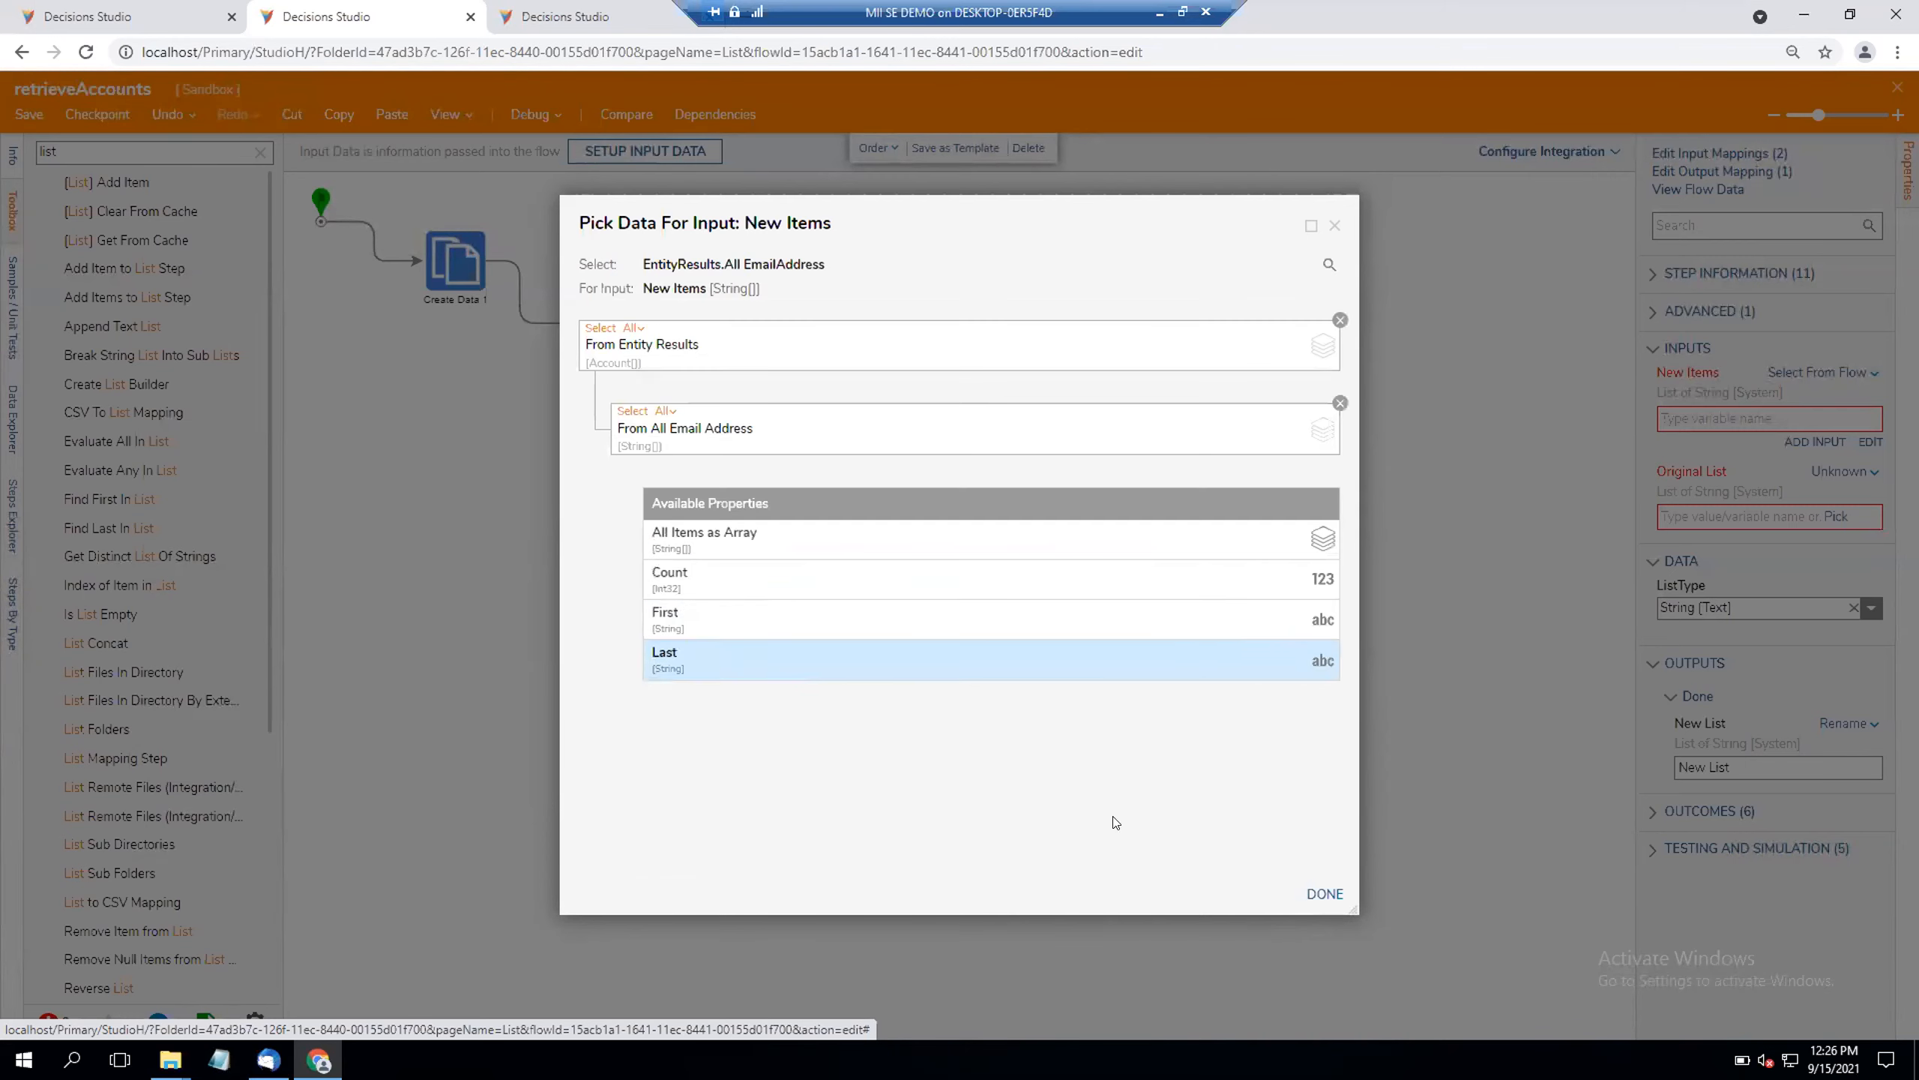
left_click(1325, 893)
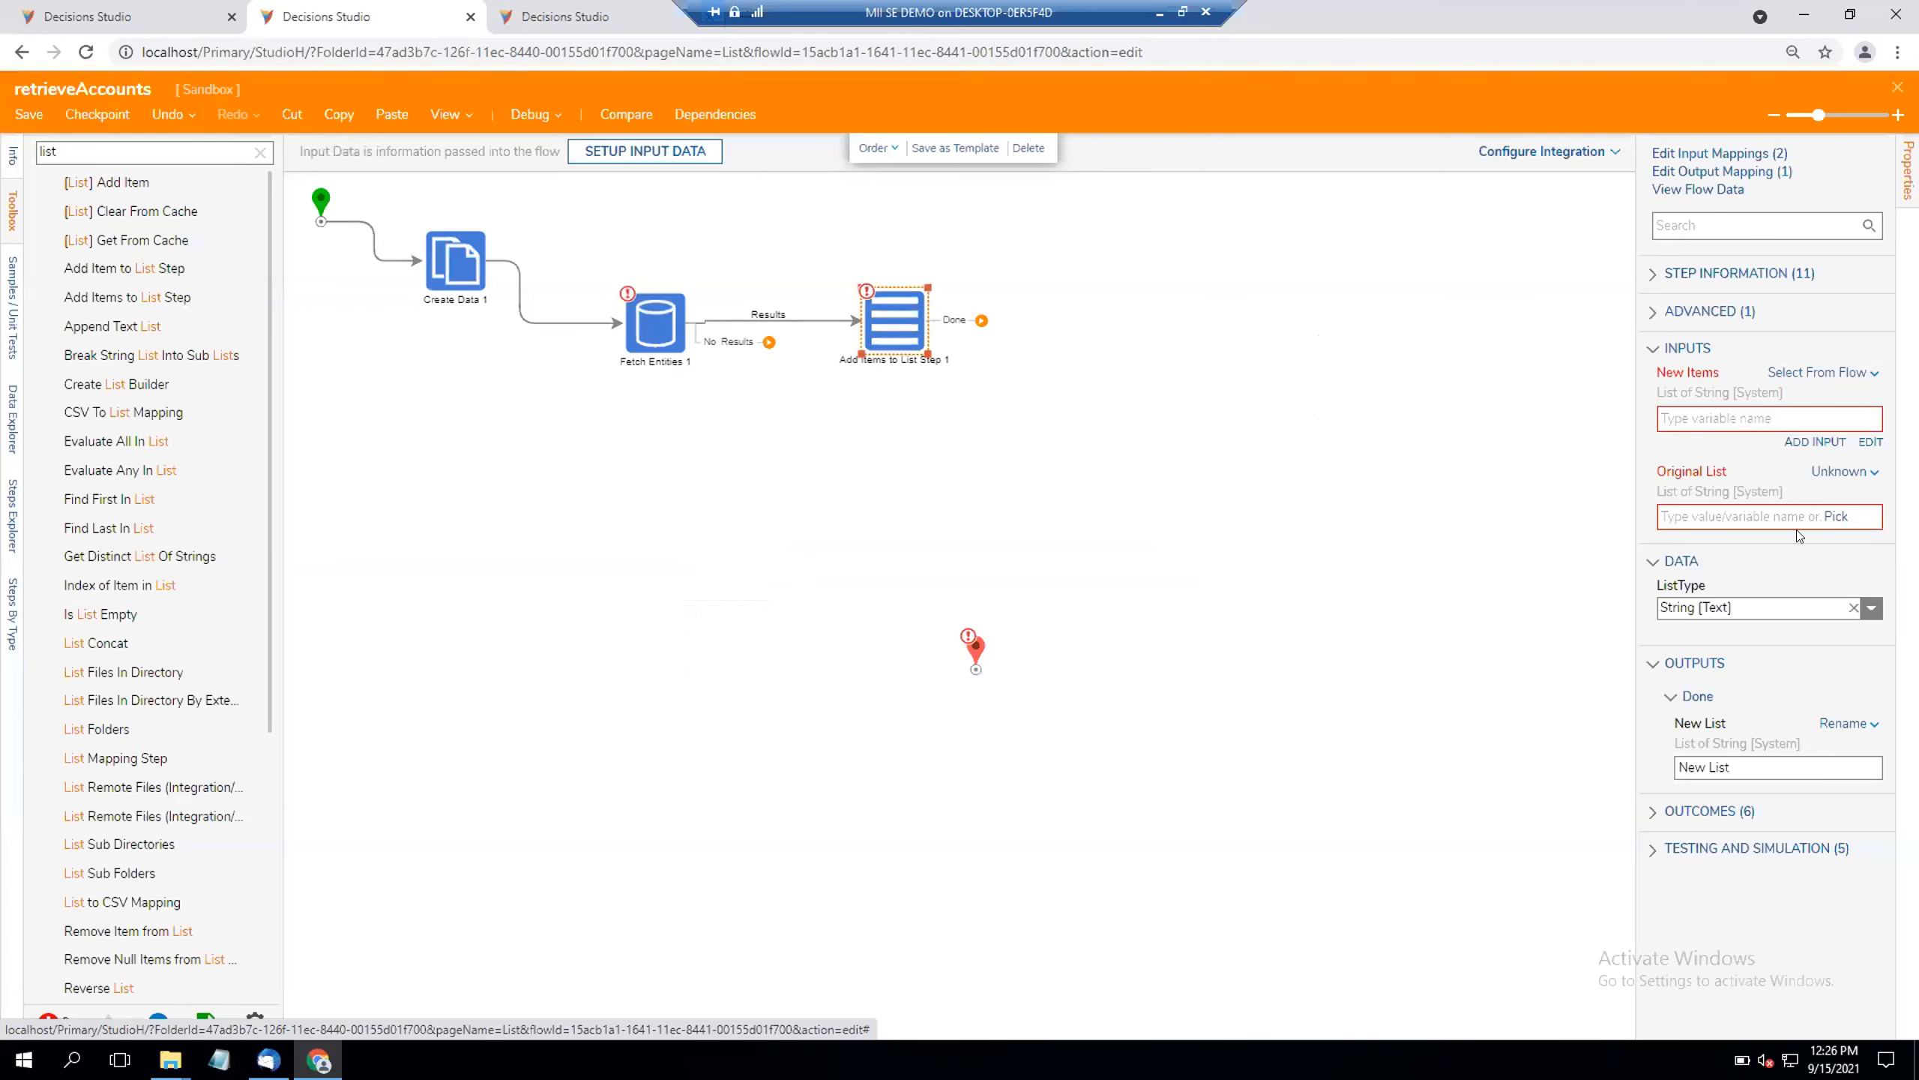
Step: Map the Original List input of Add Items to List Step from the flow to accountEmailAddress
left_click(1823, 472)
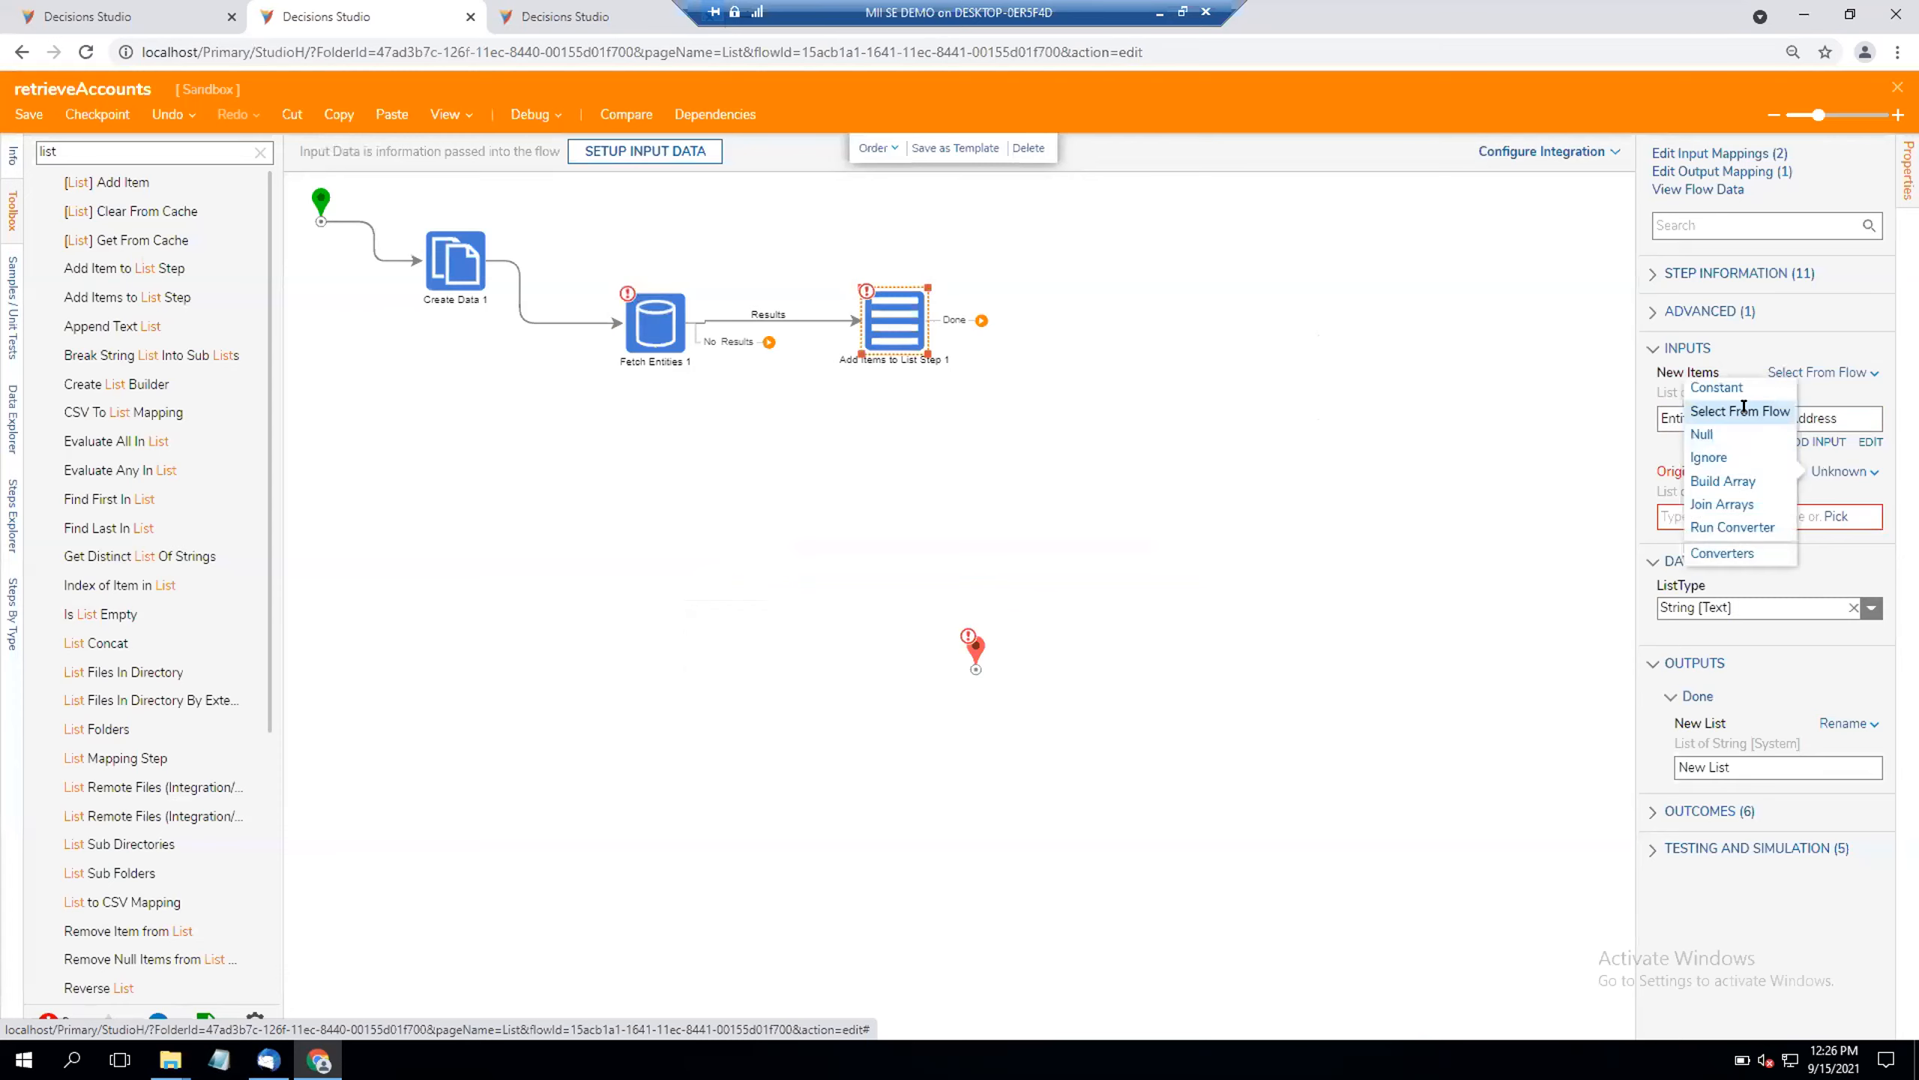
left_click(1743, 410)
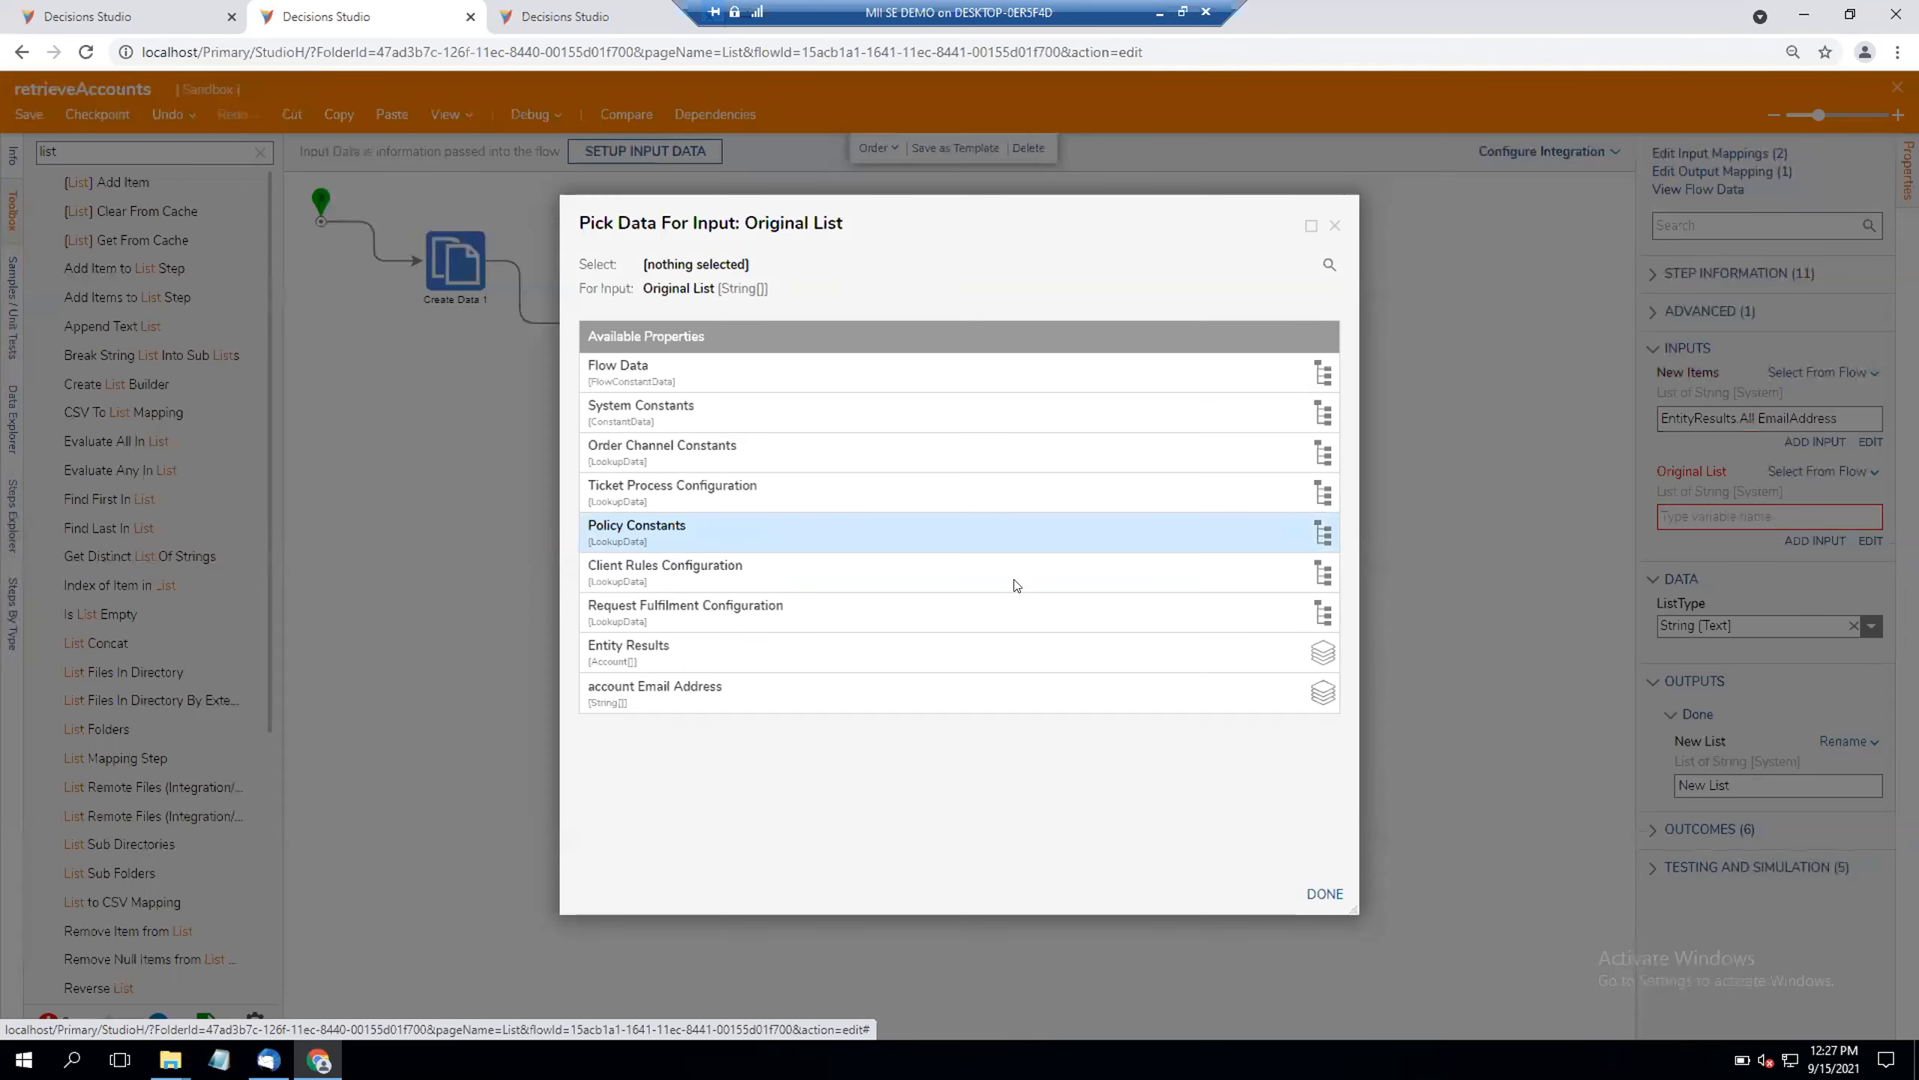
left_click(913, 679)
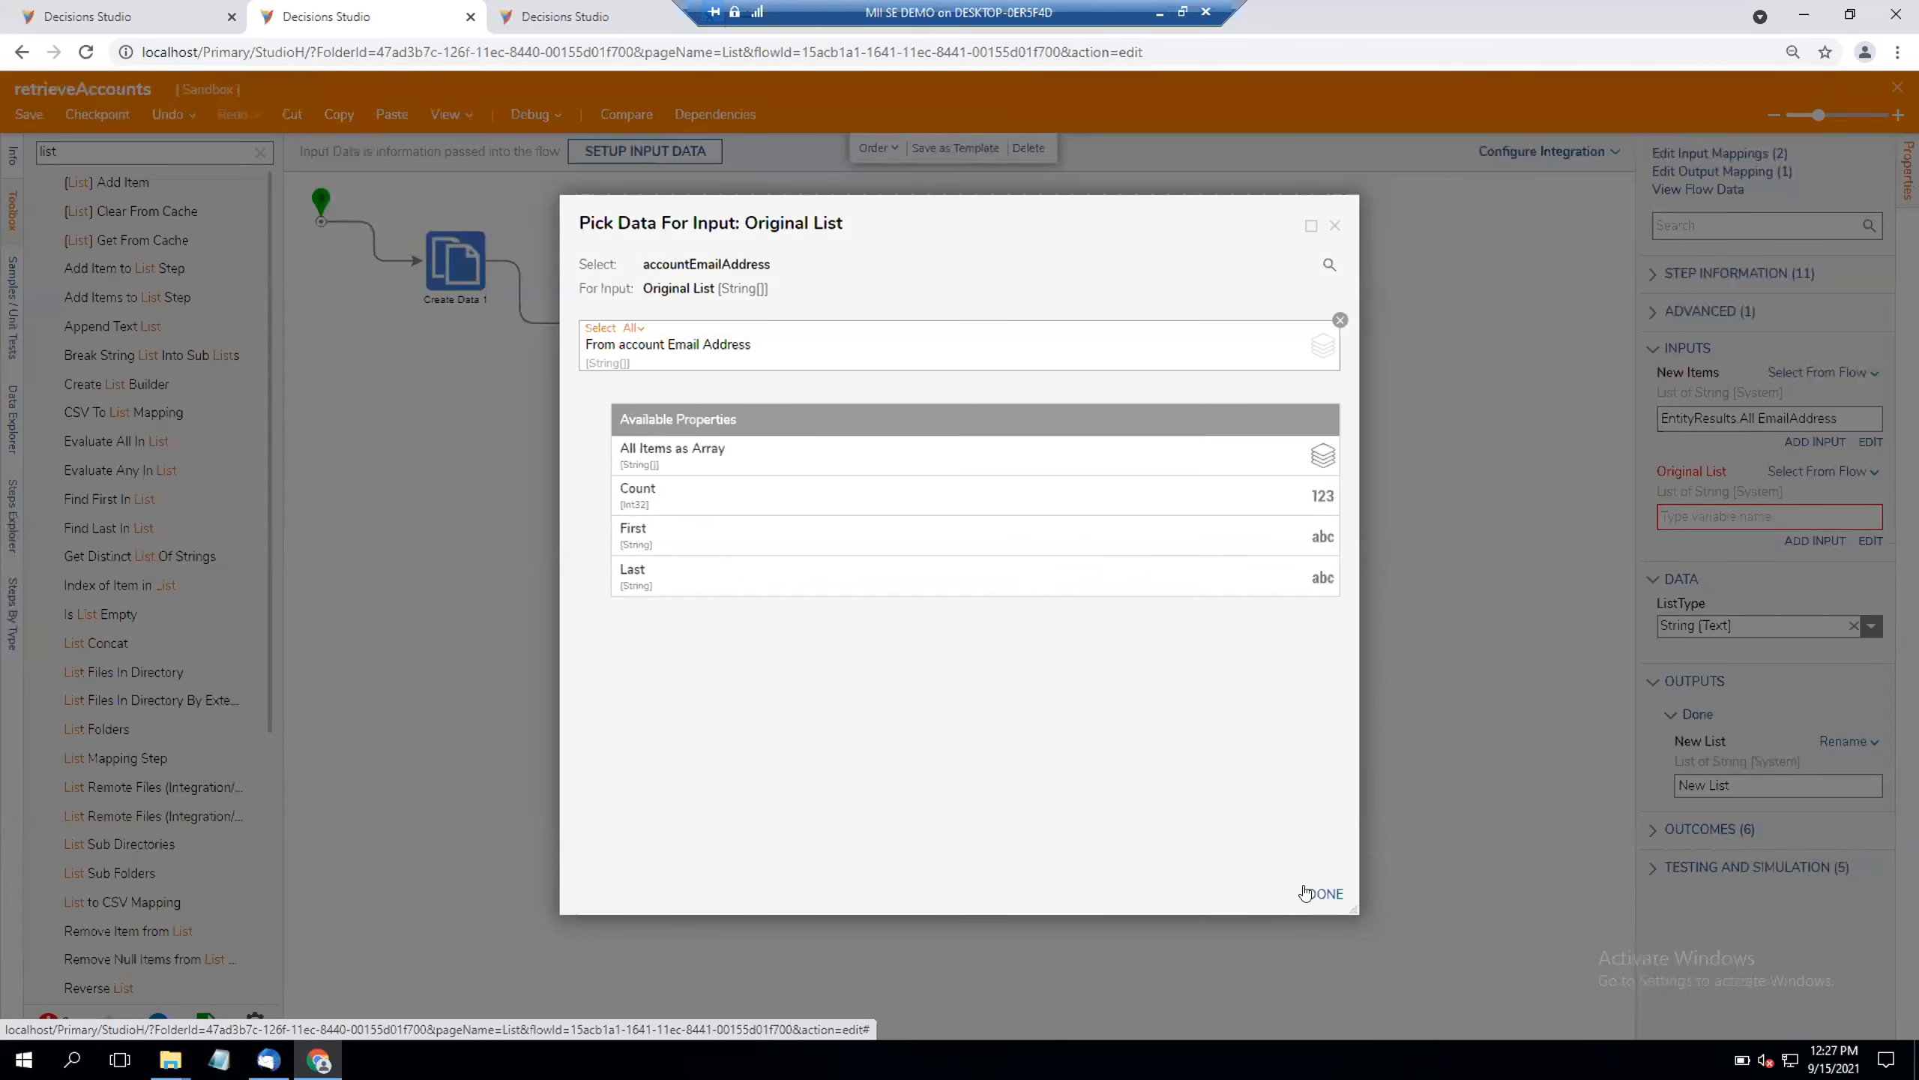
left_click(1325, 893)
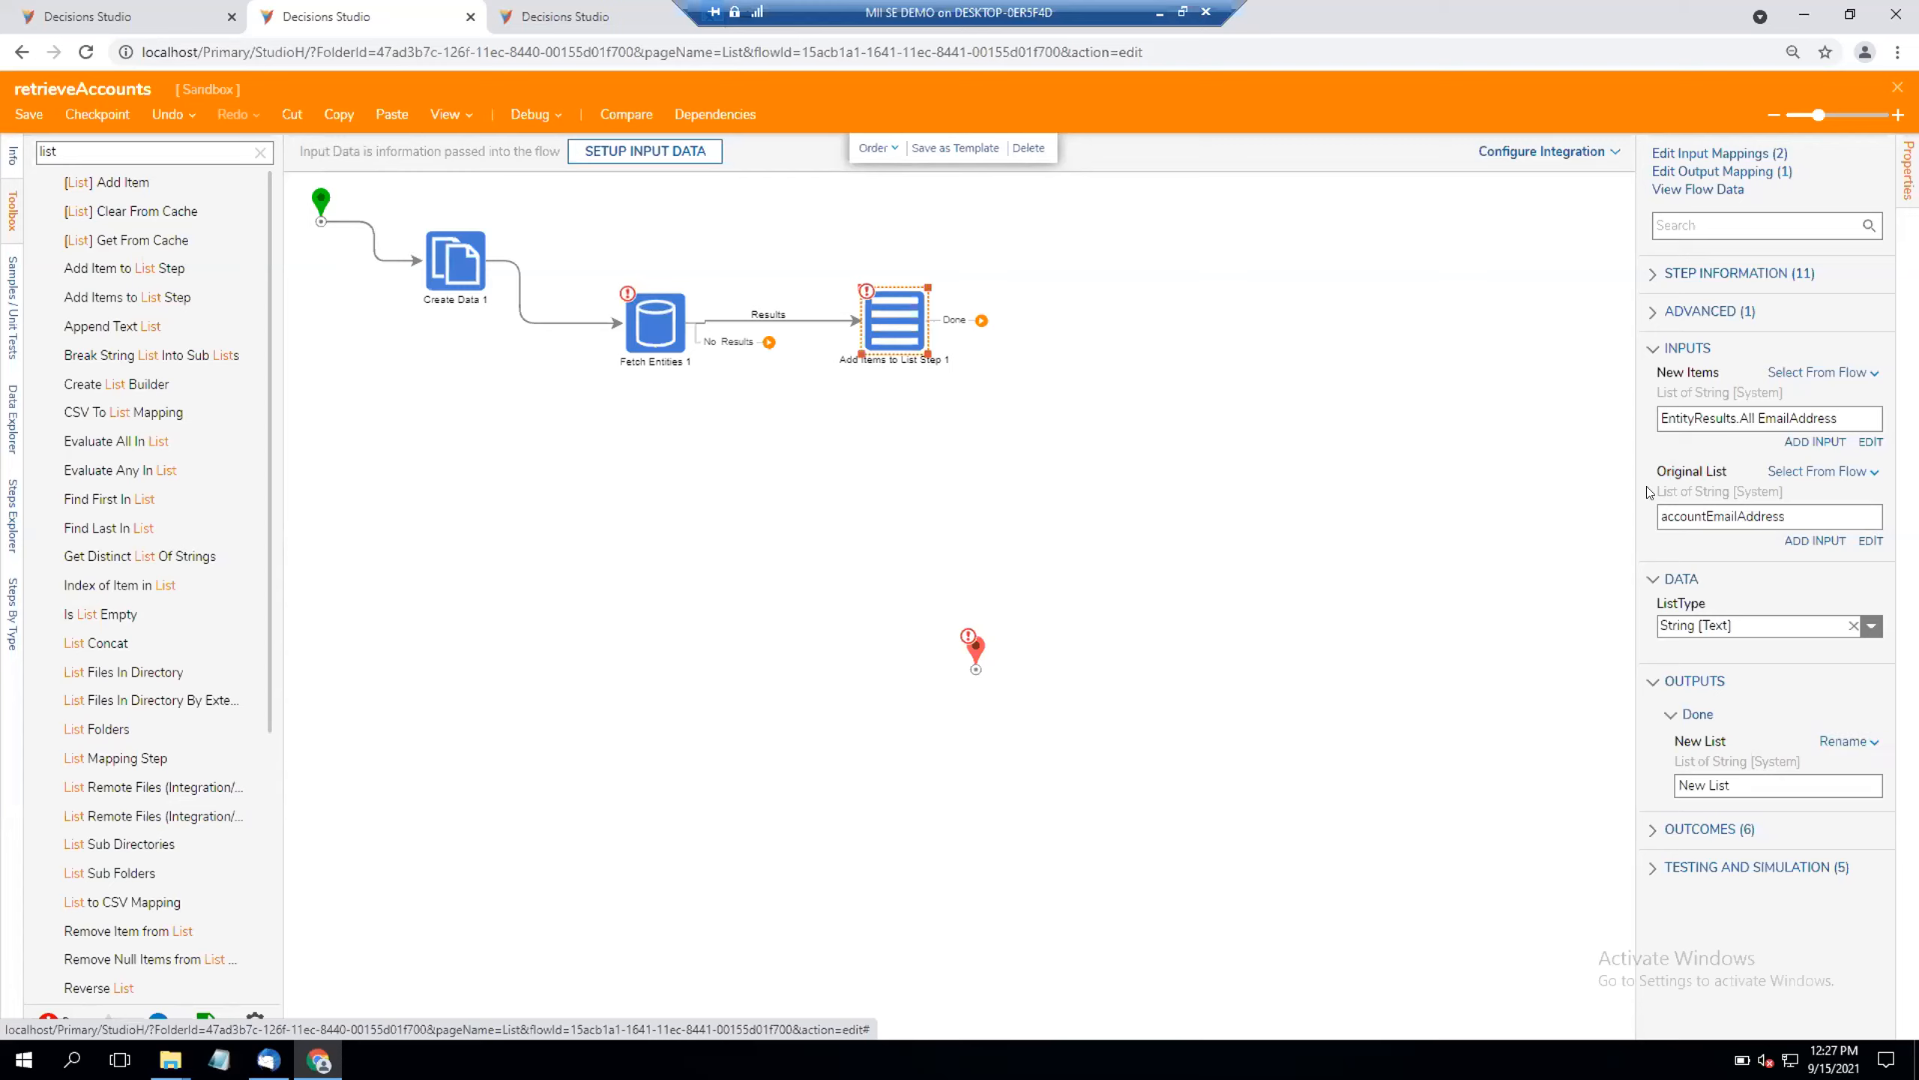
Step: Set the step's New List output to Change Value and pick accountEmailAddress as its target
left_click(1848, 741)
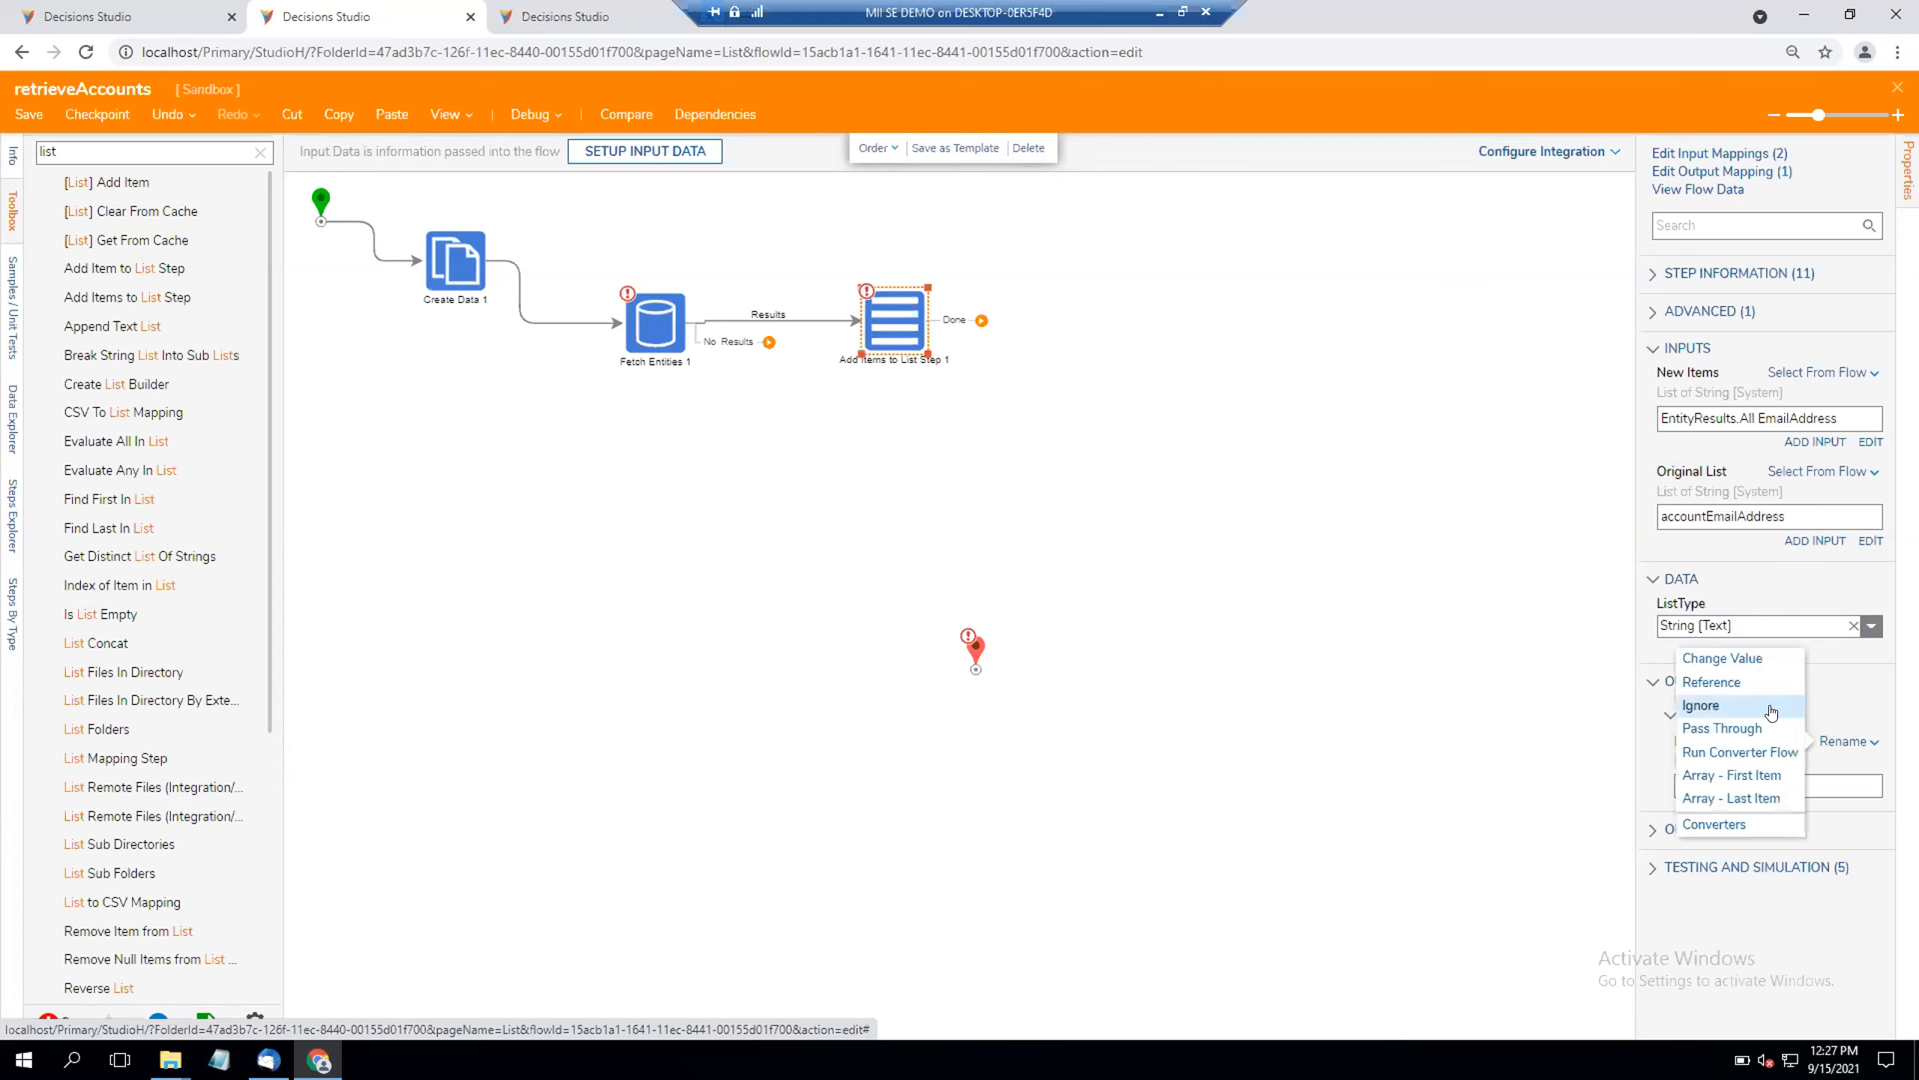
left_click(1740, 664)
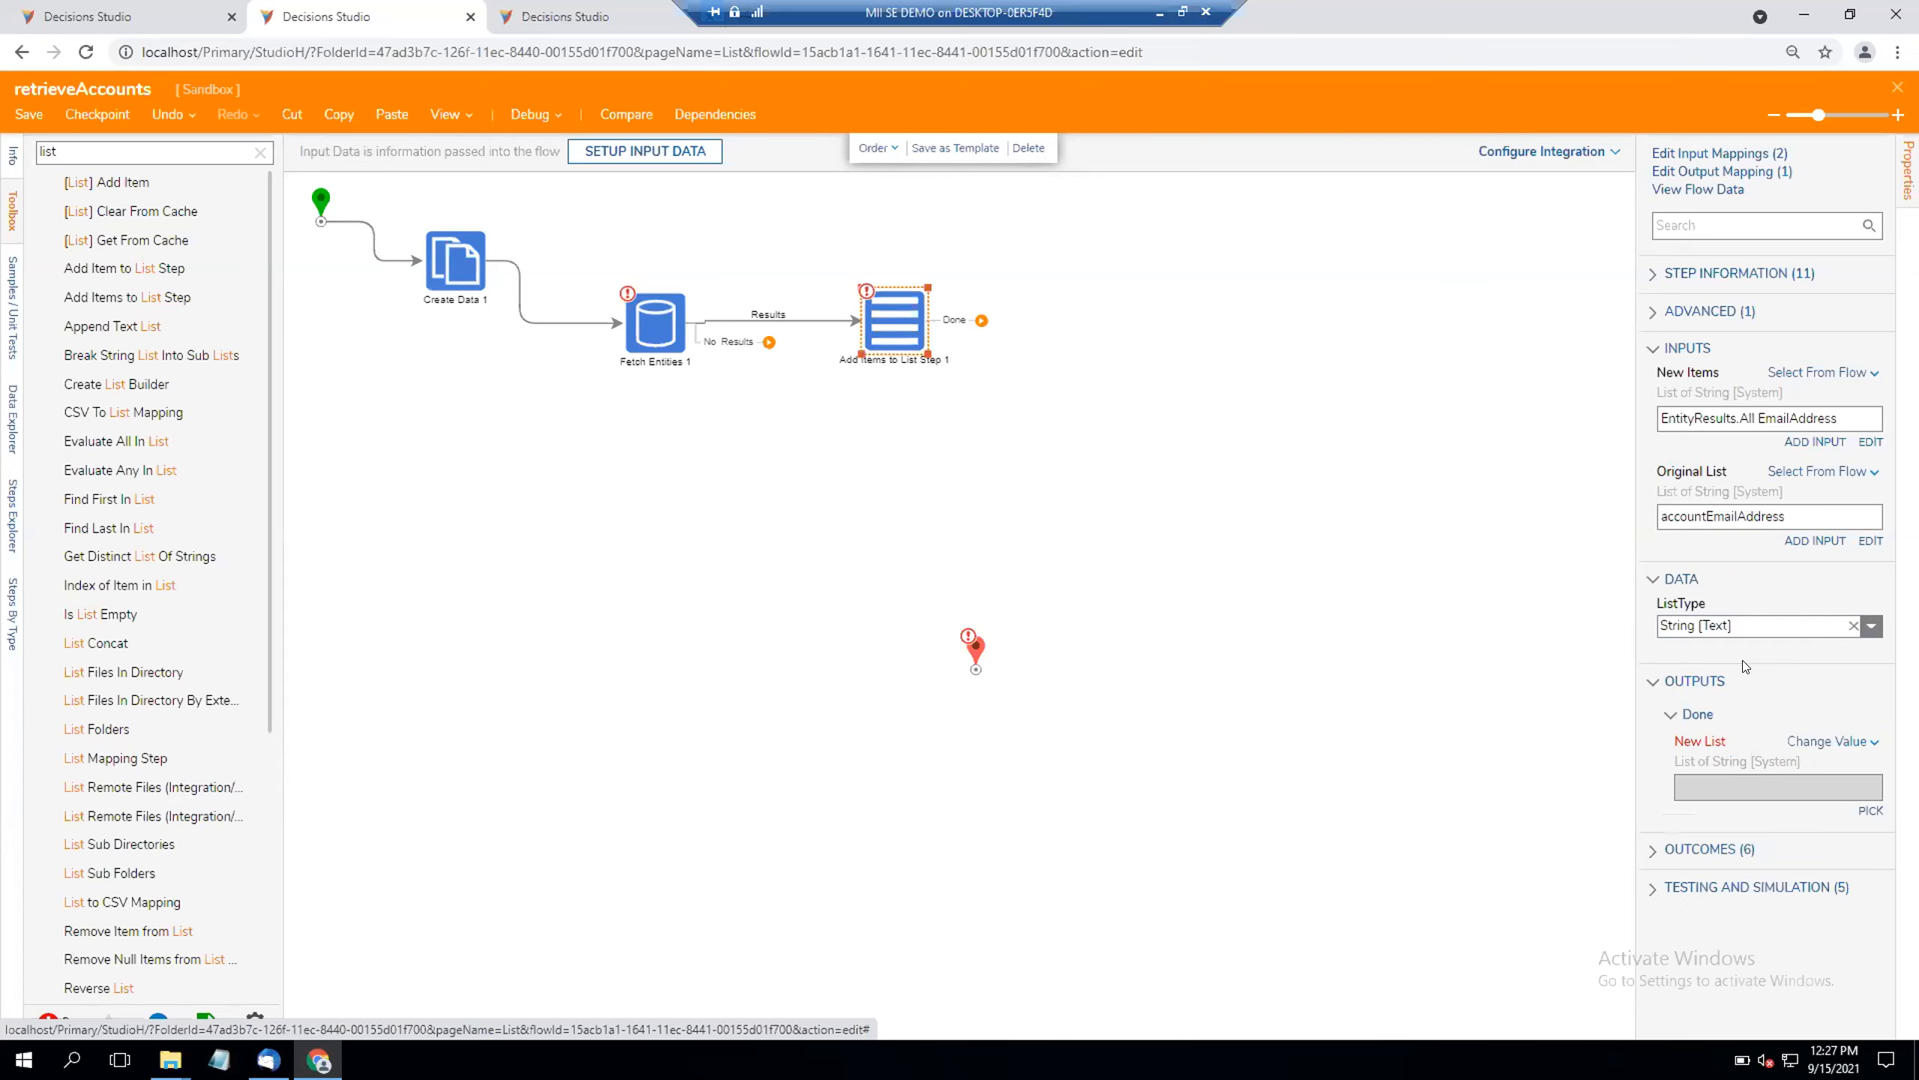
left_click(1870, 811)
left_click(949, 589)
left_click(1122, 789)
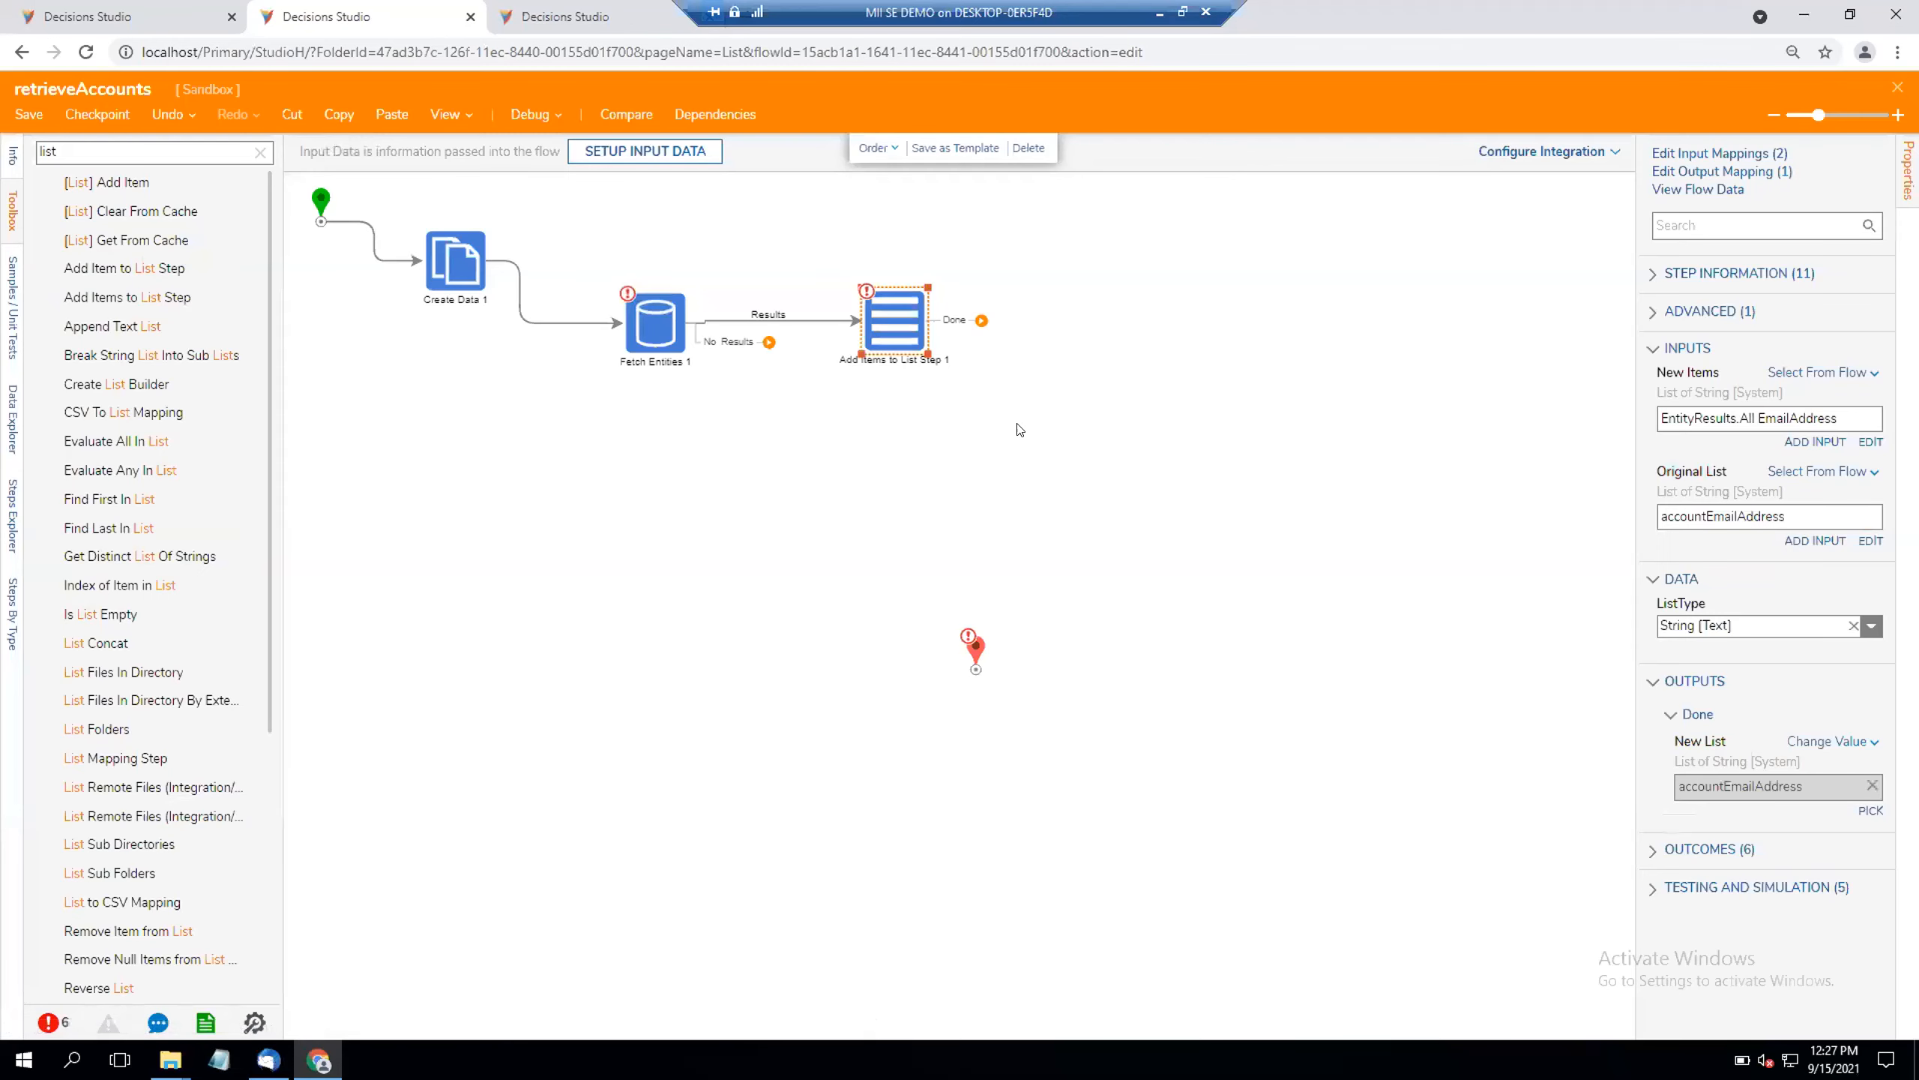
Step: Connect the Done path of Add Items to List Step back to Fetch Entities, routing the link from the step's upper edge
left_click_drag(981, 321, 674, 294)
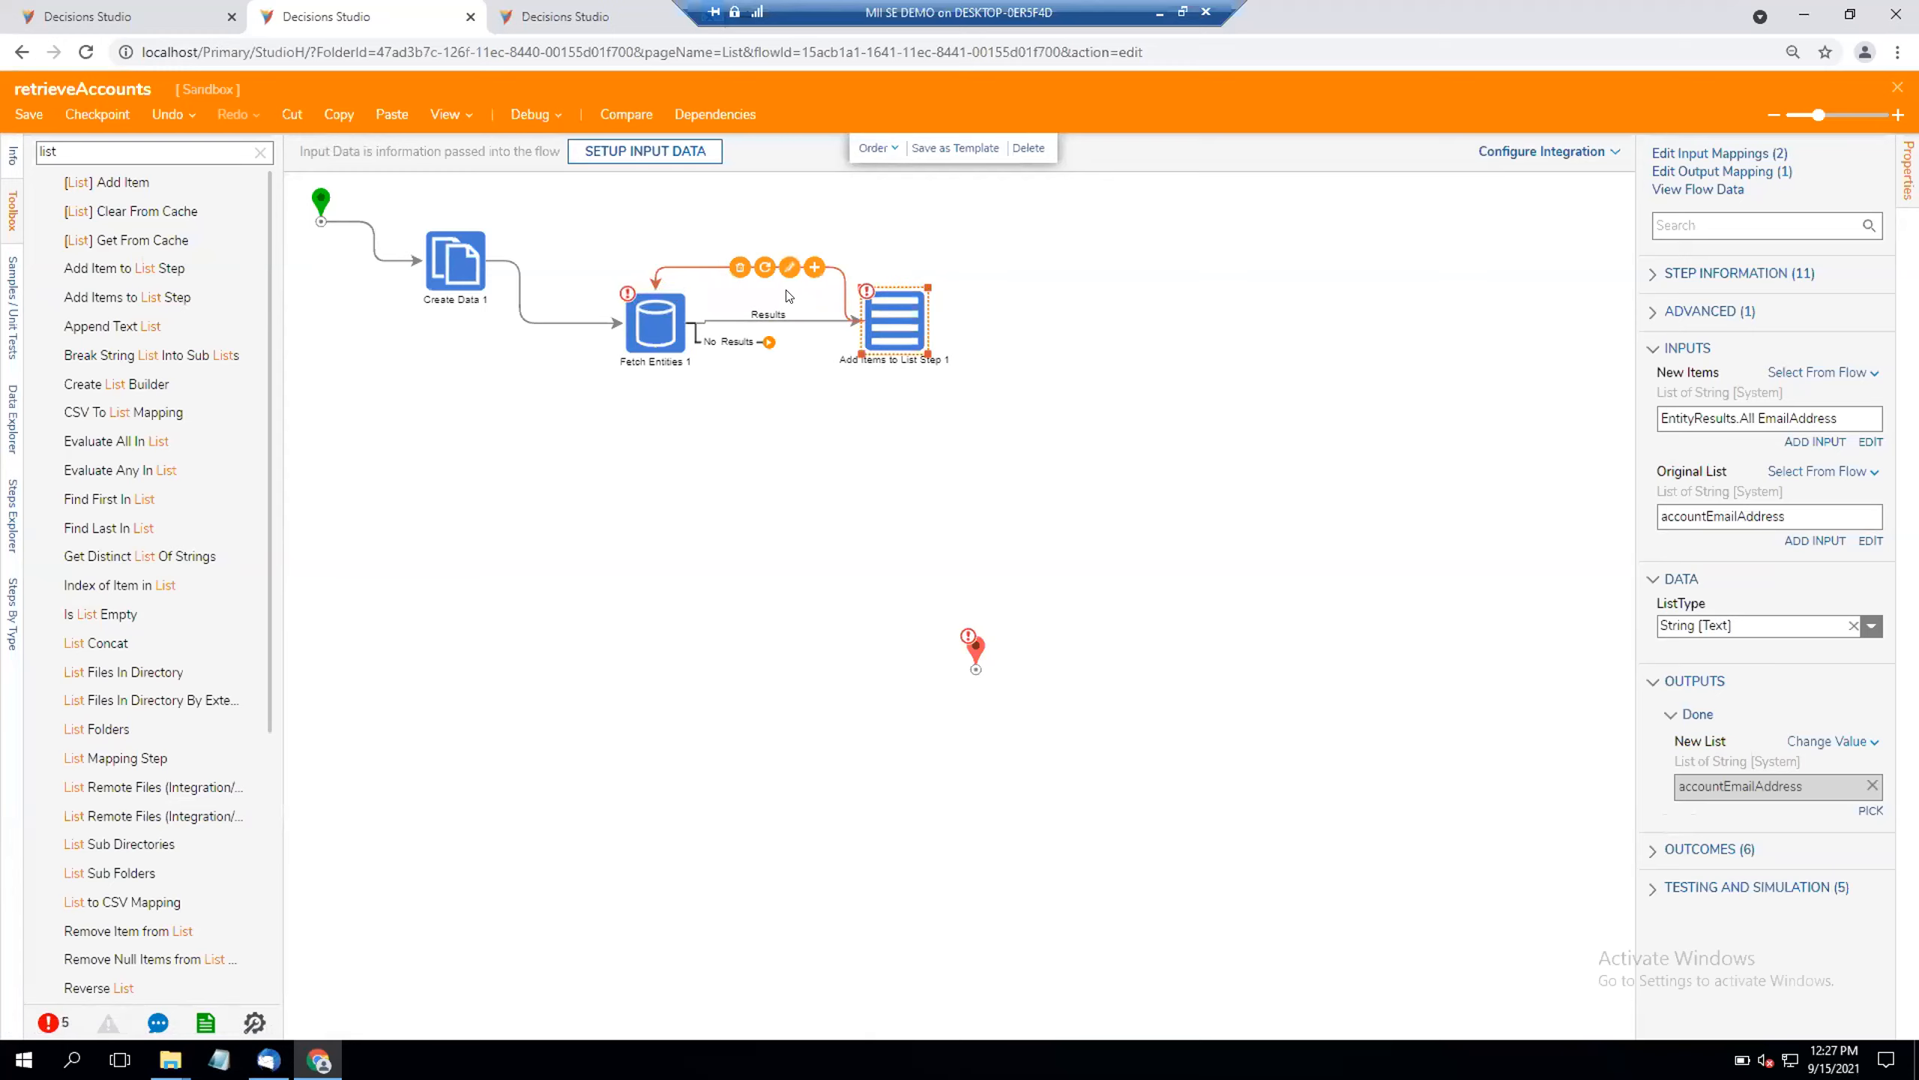
left_click(859, 320)
left_click_drag(863, 321, 894, 288)
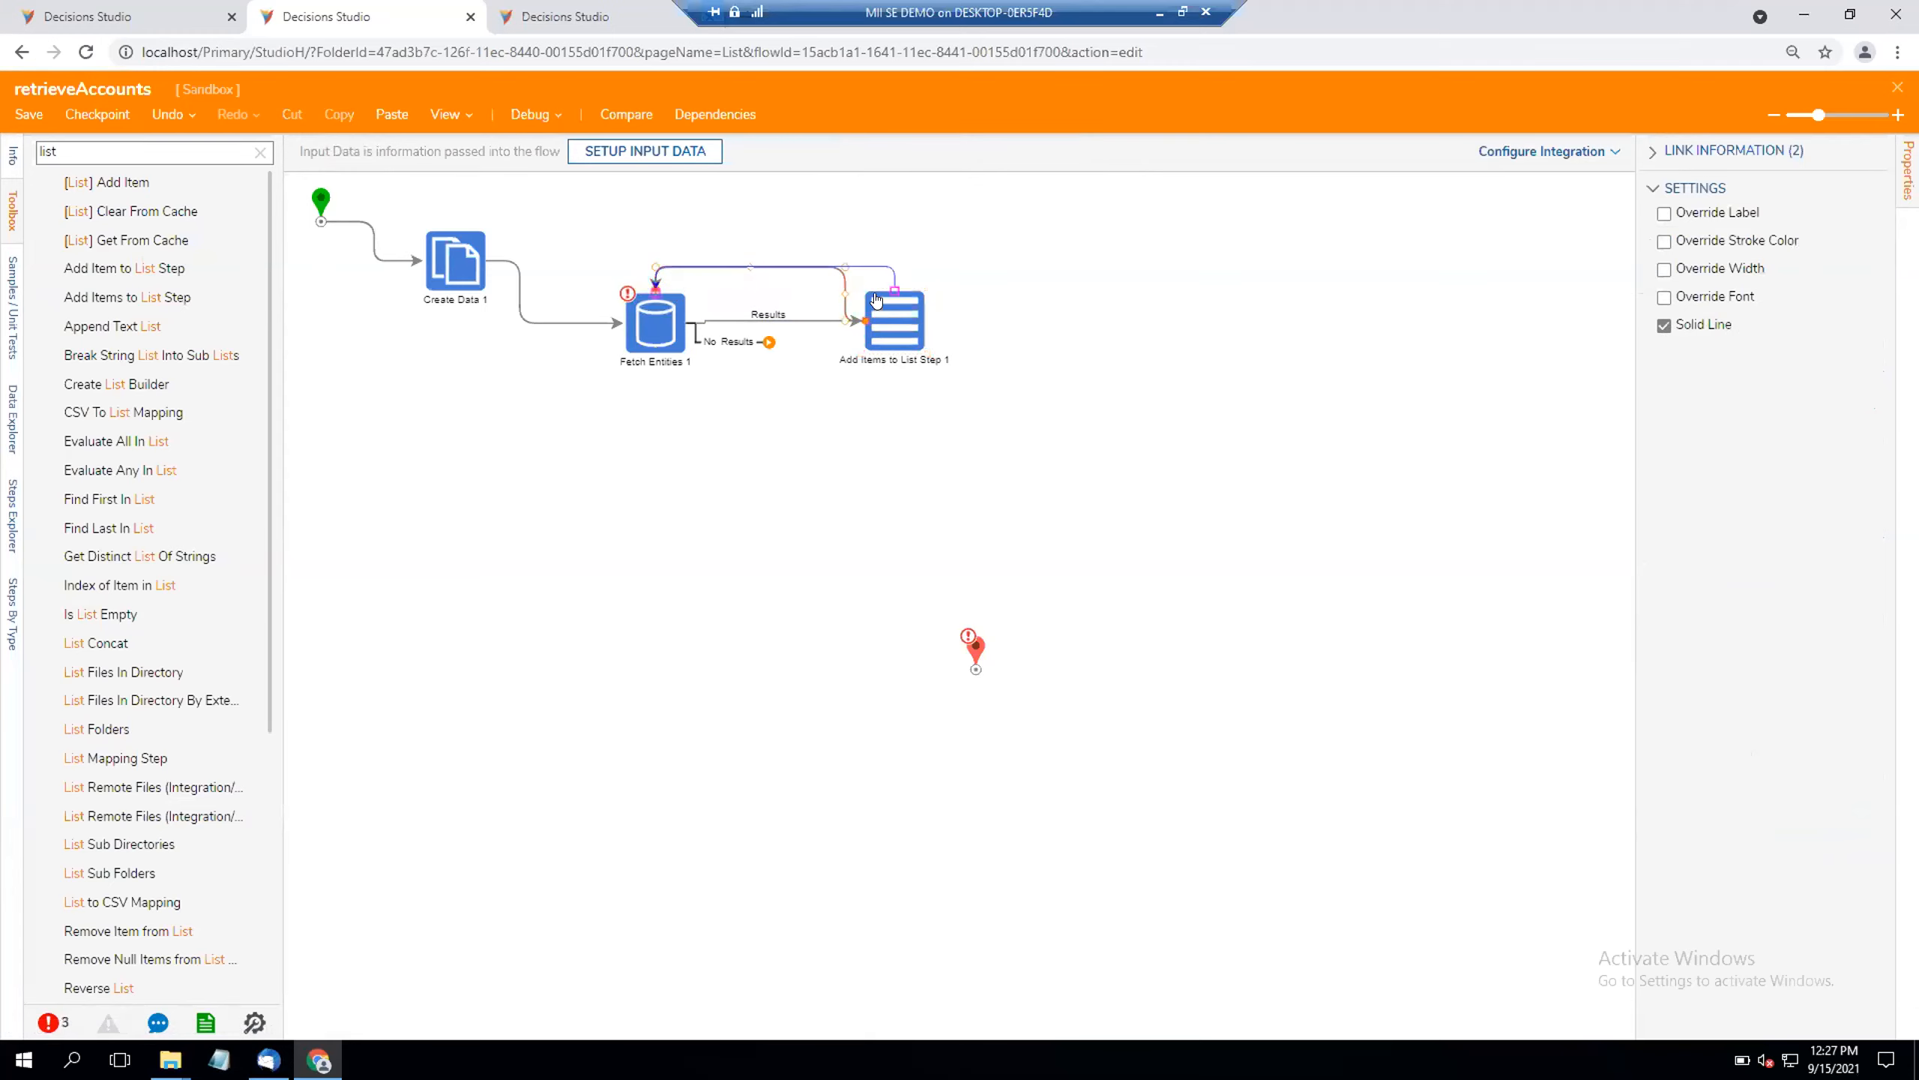
left_click(1048, 348)
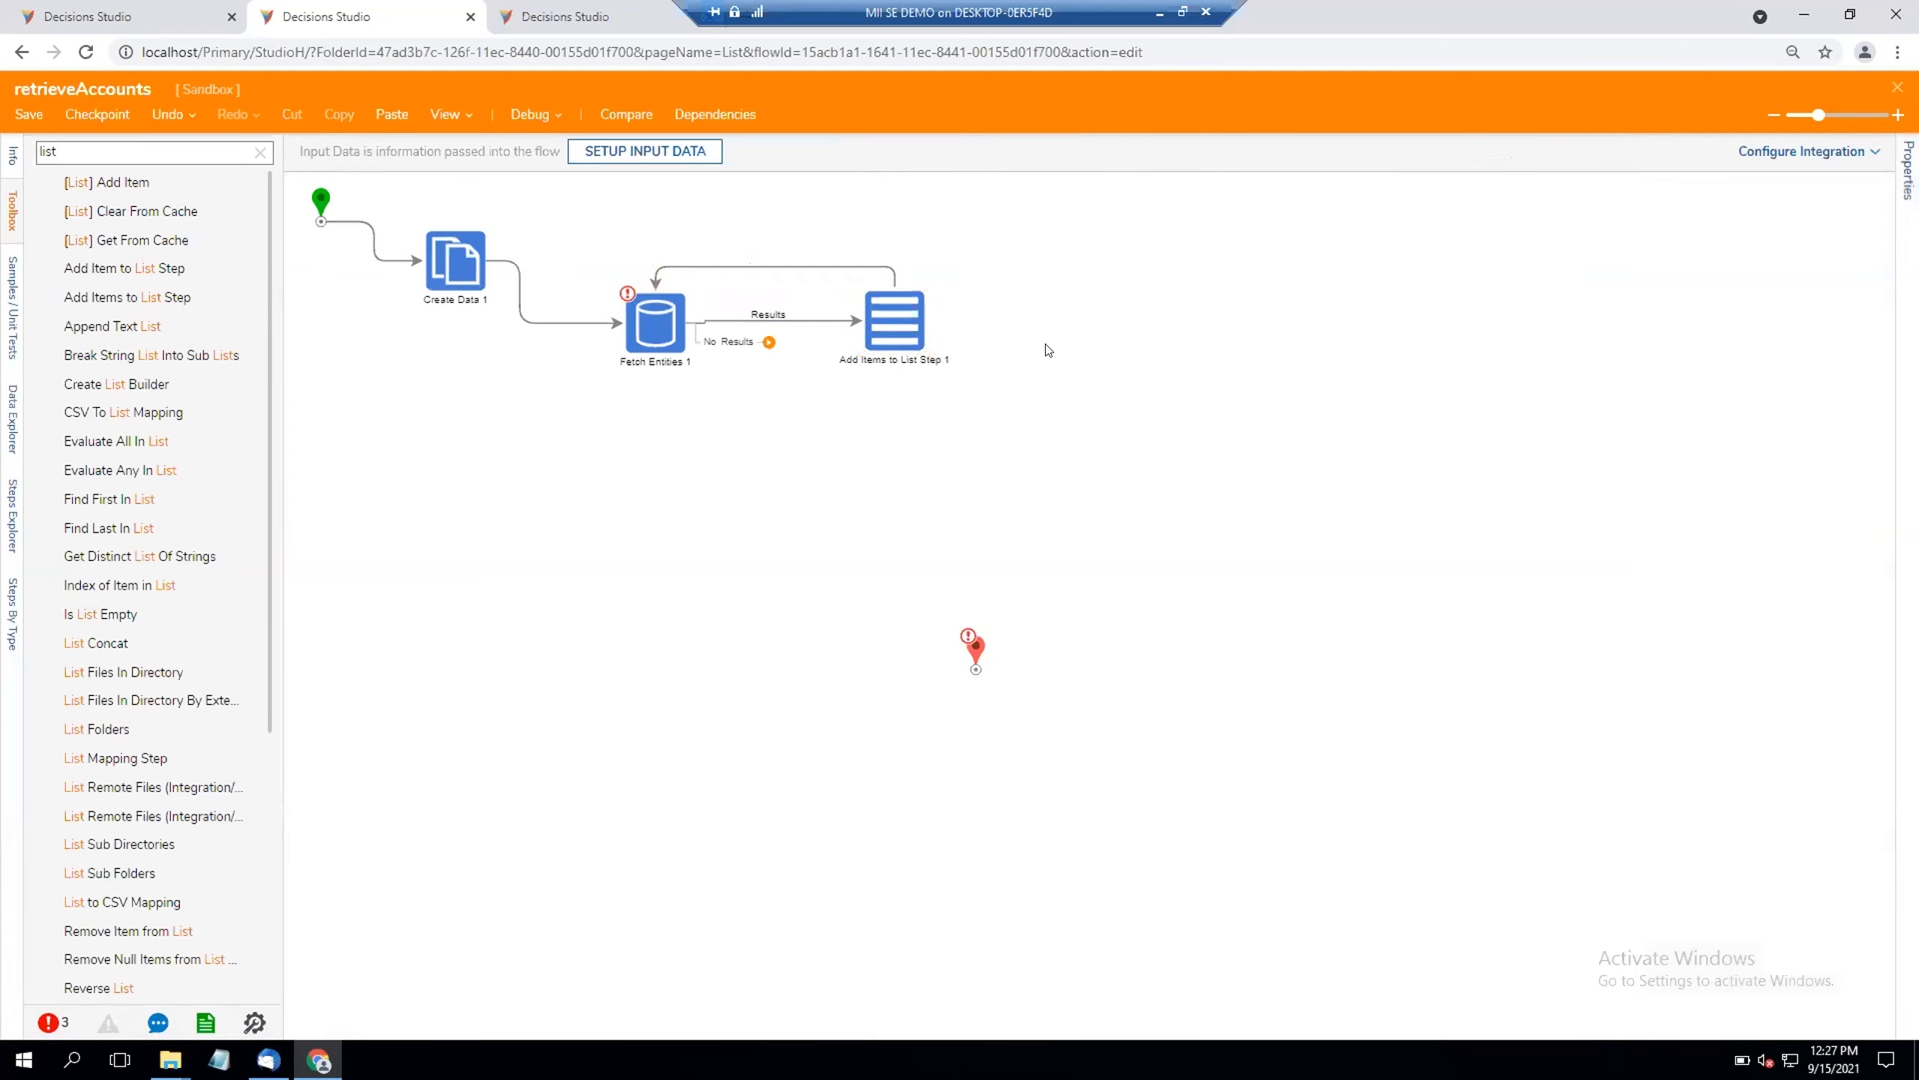
Step: Connect the No Results path of Fetch Entities to the end step, routing the link from the step's lower edge
mouse_move(760, 330)
left_click_drag(752, 345, 953, 672)
left_click(710, 334)
left_click_drag(687, 333, 656, 376)
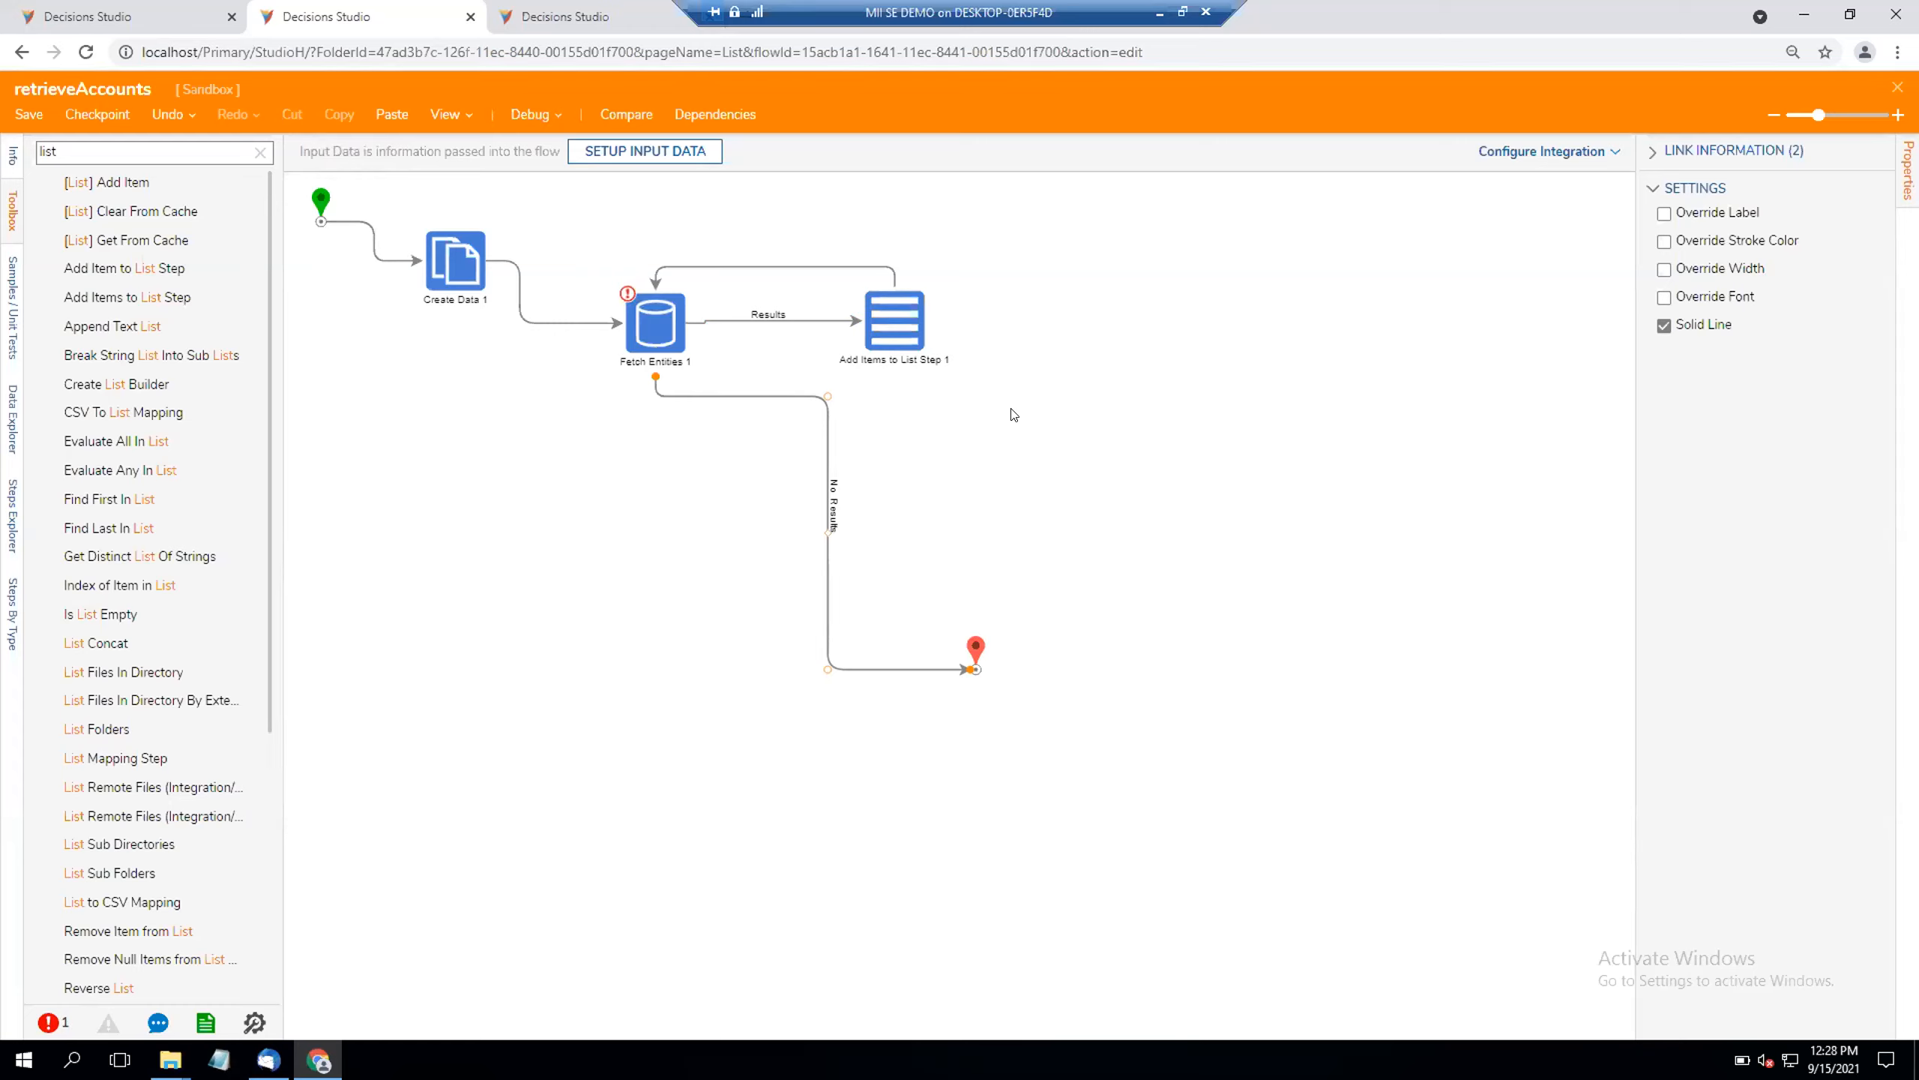
Step: Examine the Fetch Entities properties, including the advanced, step information, input, outcome, and testing and simulation settings
left_click(654, 324)
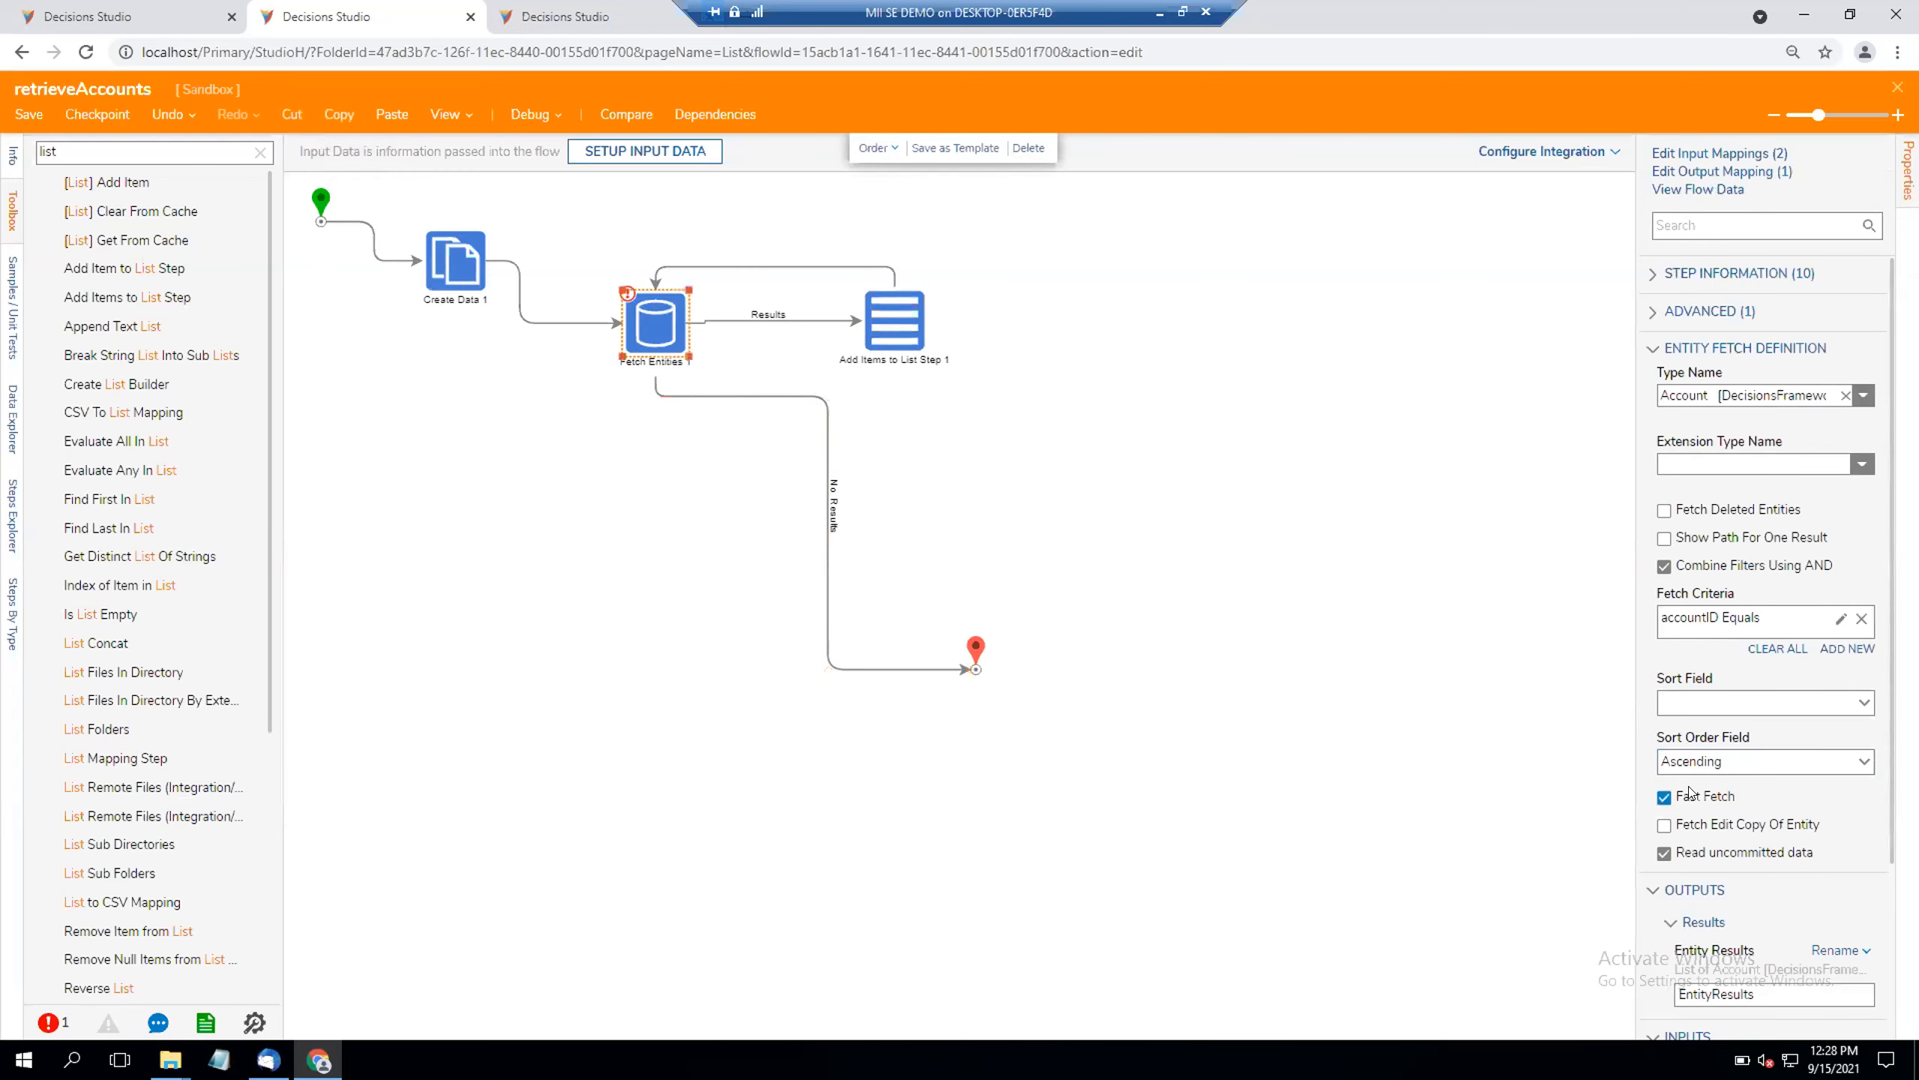
left_click(1647, 312)
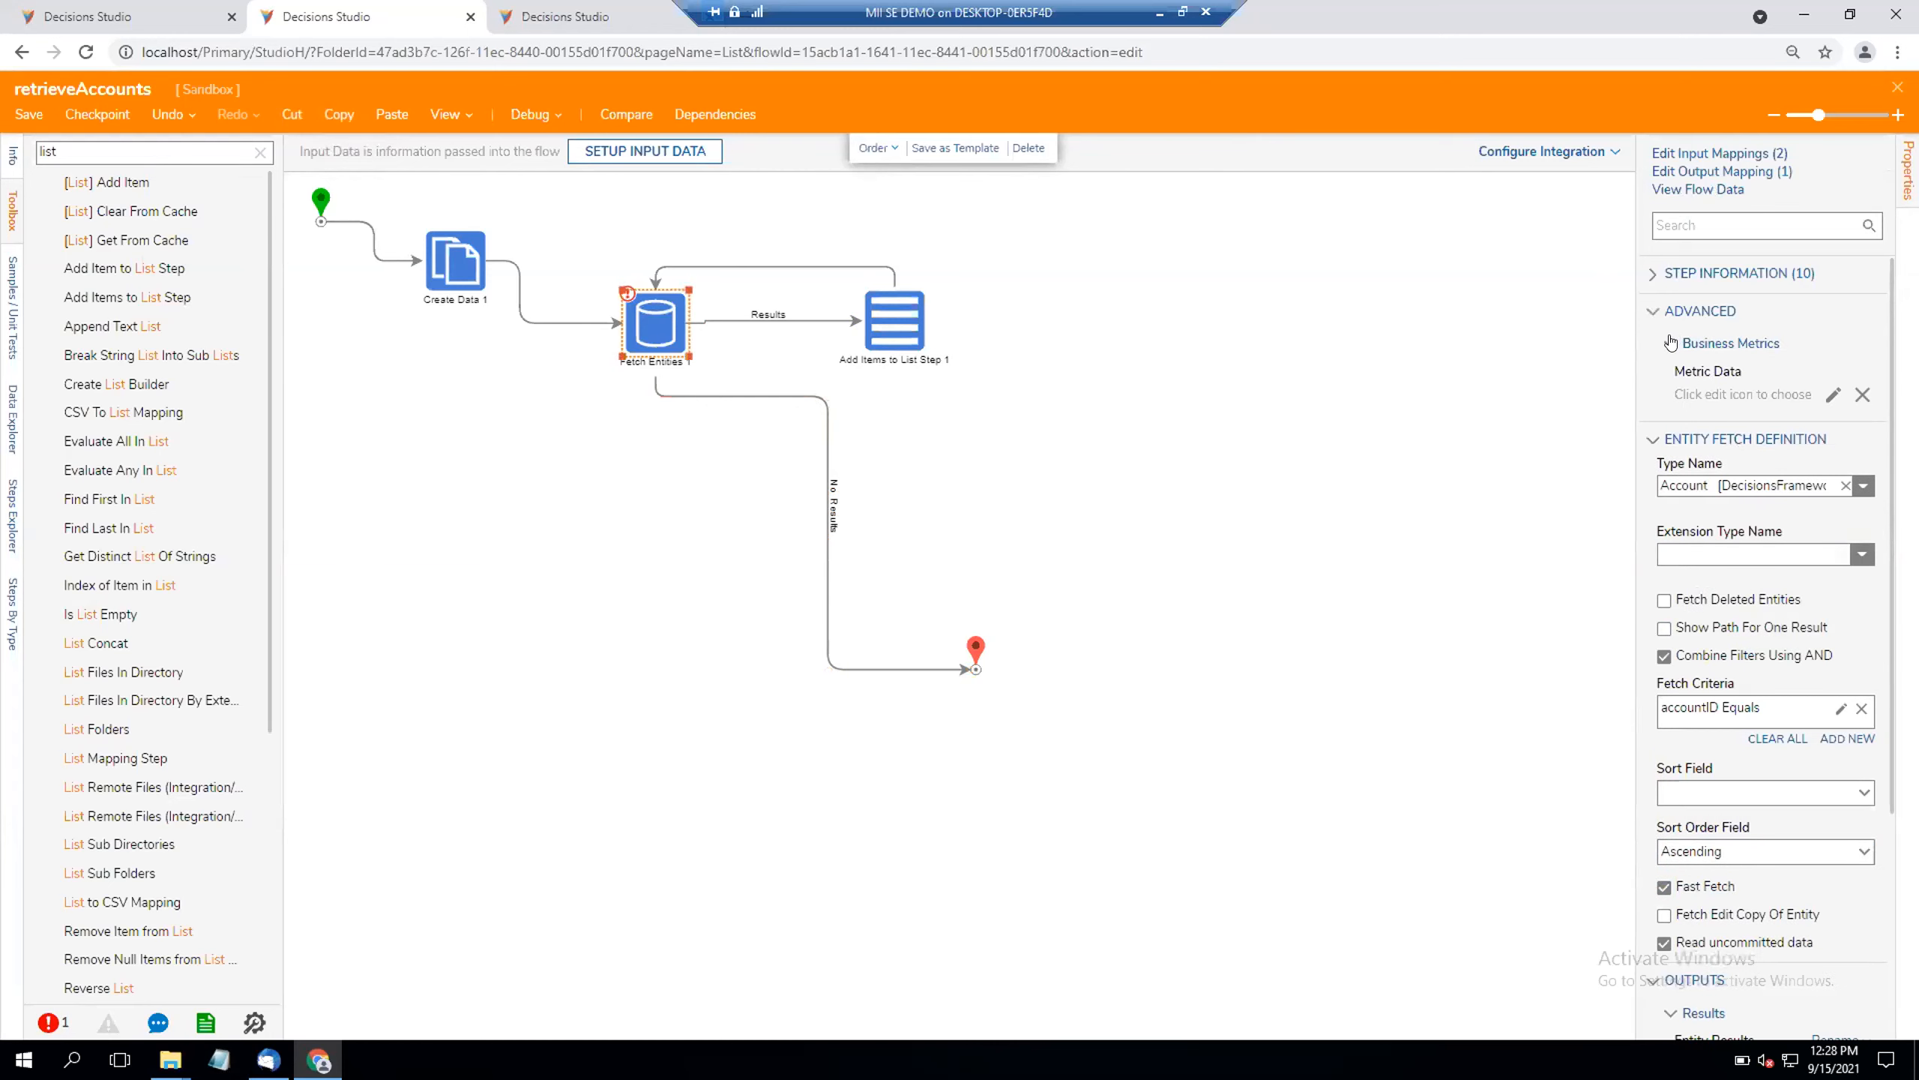
scroll(1686, 472, "down", 3)
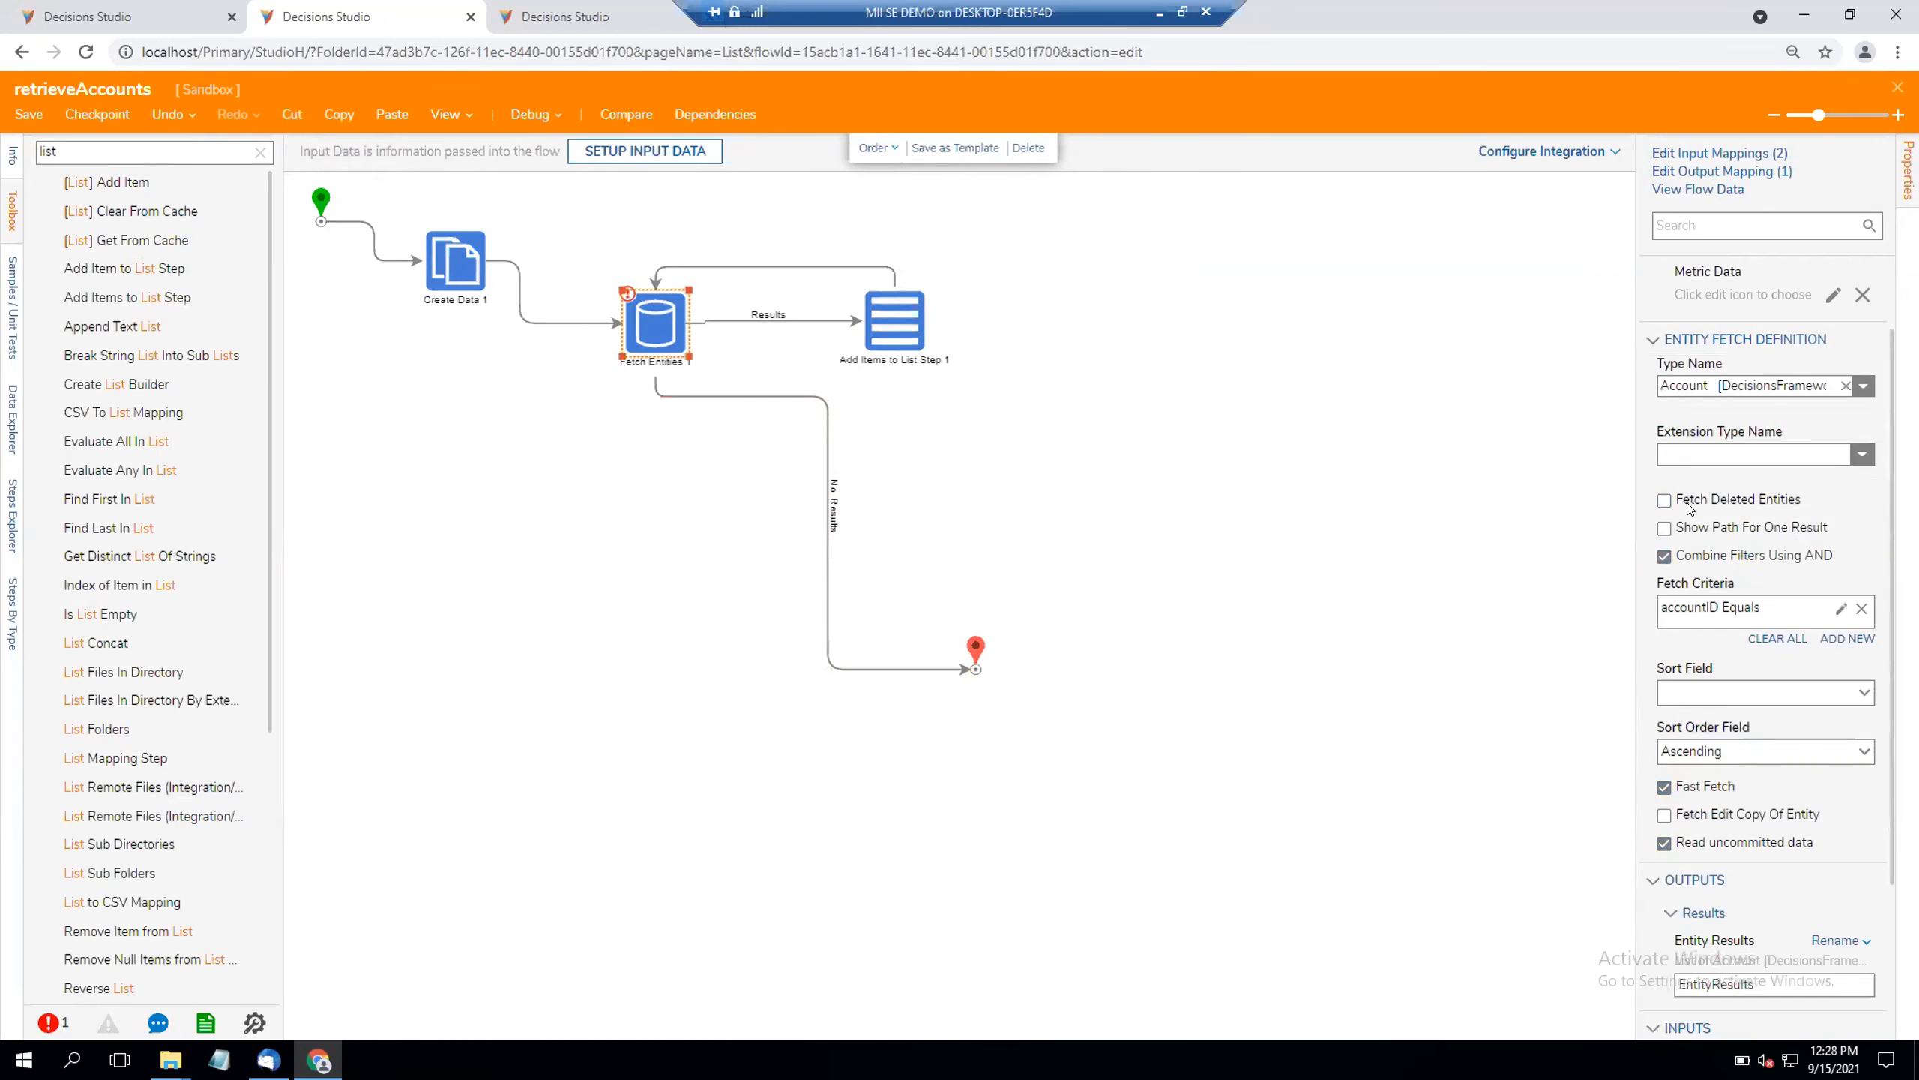
scroll(1678, 378, "up", 3)
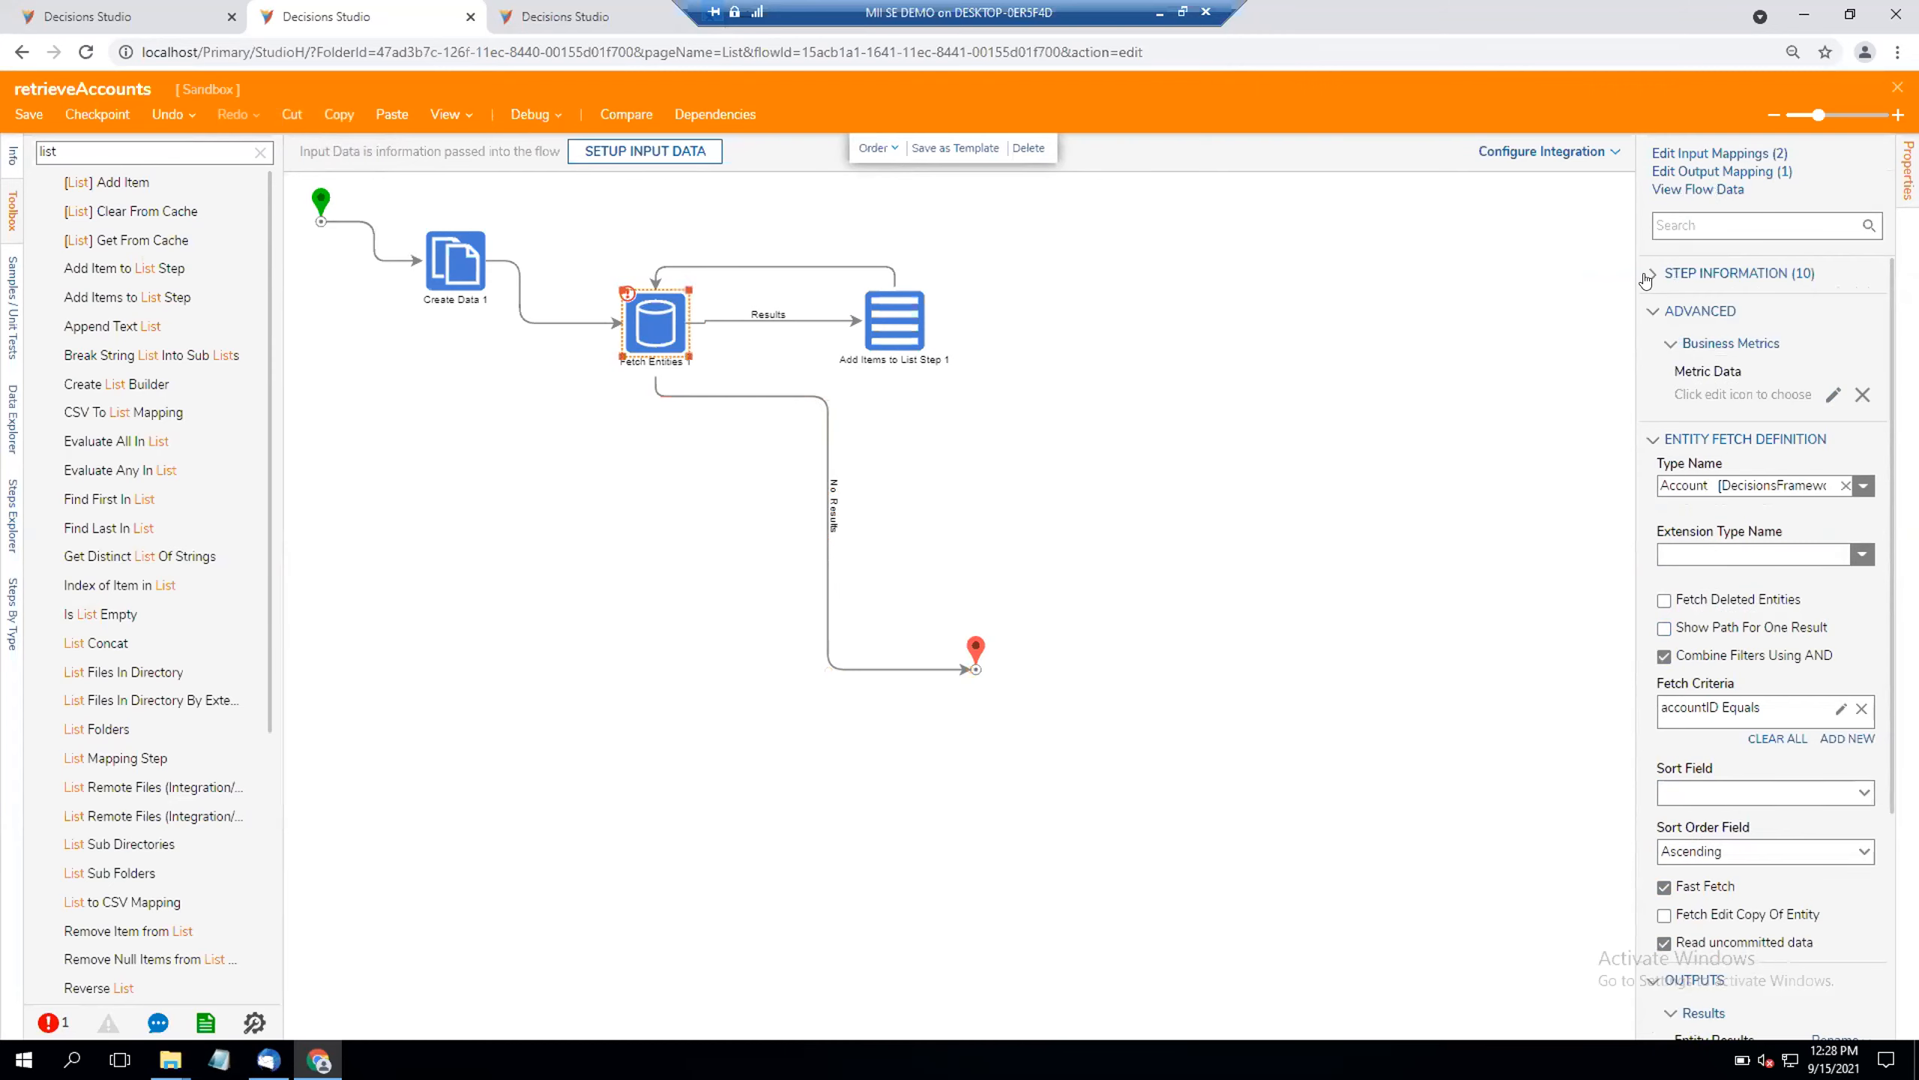
left_click(1651, 274)
left_click(1653, 273)
scroll(1698, 627, "down", 1)
scroll(1698, 632, "down", 2)
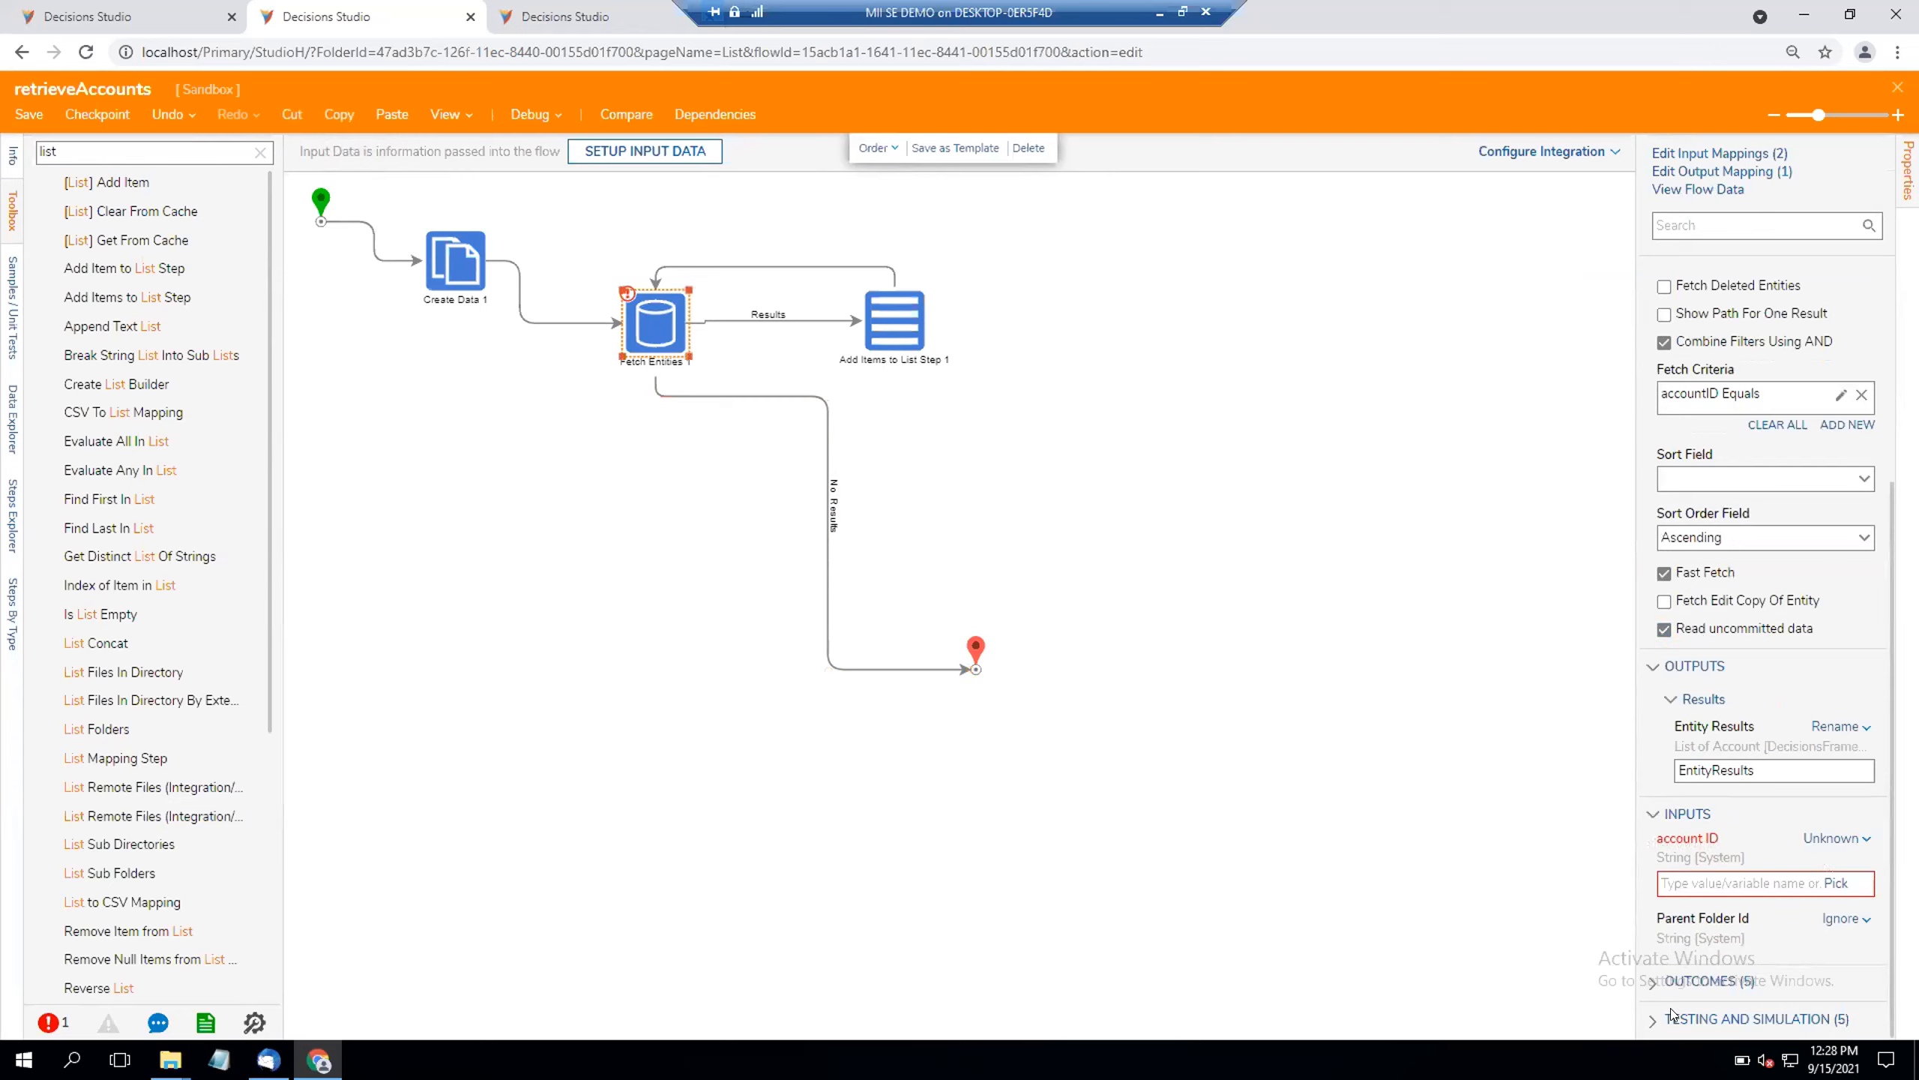
left_click(1655, 983)
scroll(1662, 991, "down", 2)
left_click(1666, 1018)
scroll(1670, 1006, "down", 4)
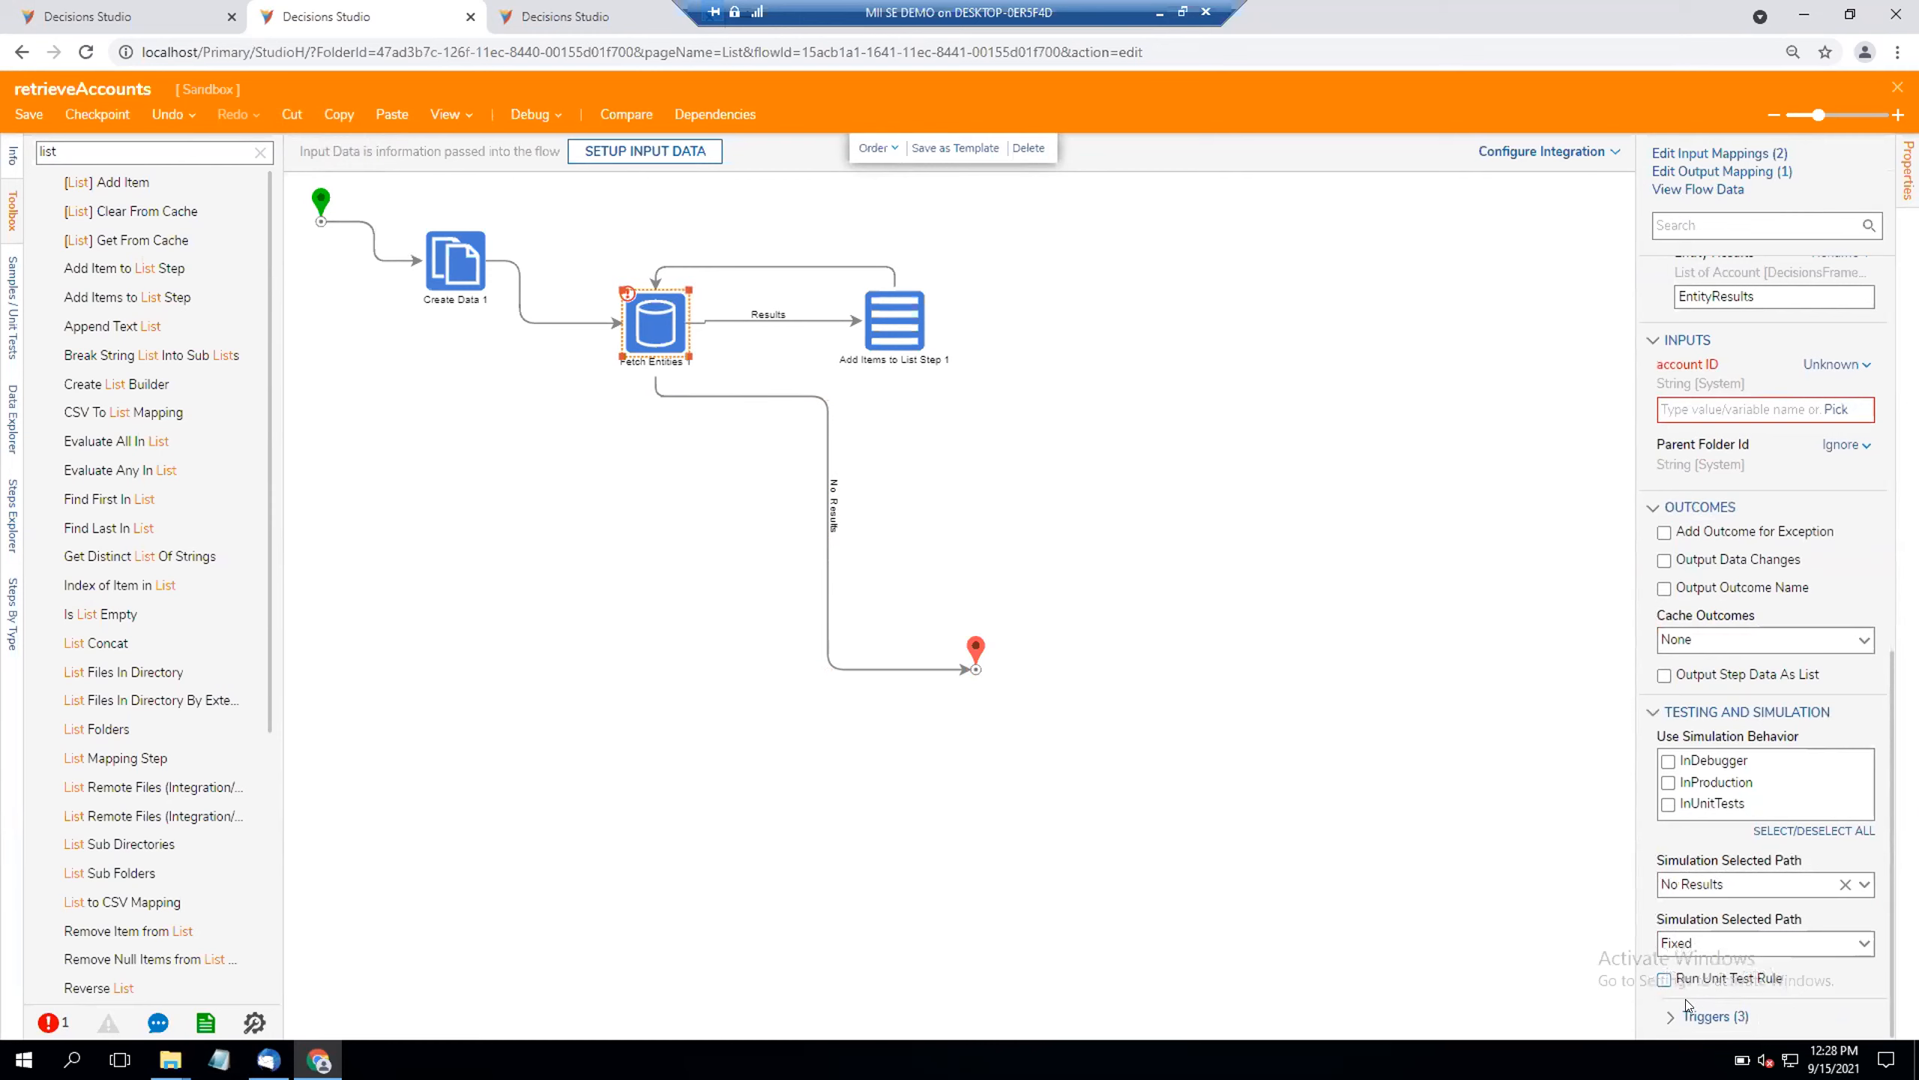
scroll(1690, 970, "up", 4)
scroll(1690, 970, "up", 4)
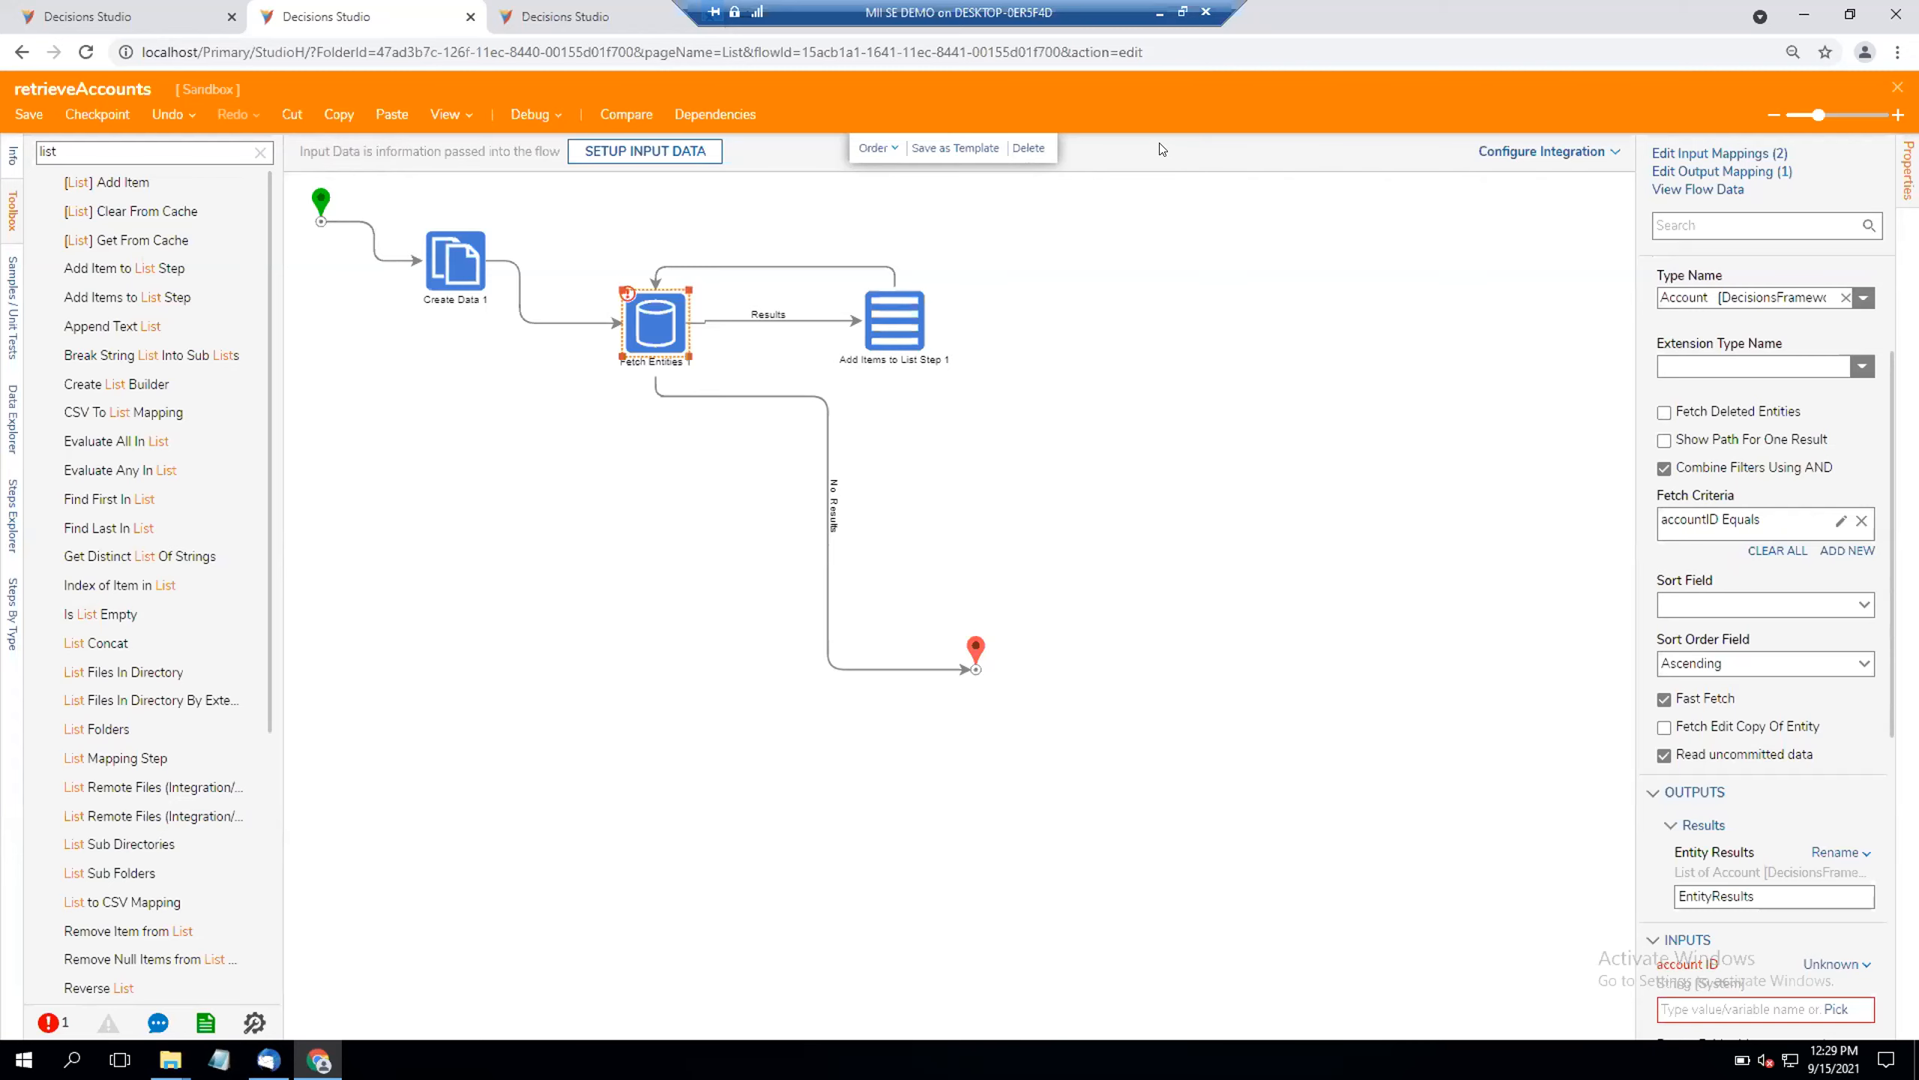
Step: Close the retrieveAccounts flow and create a new report named "report" in the Sandbox folder
left_click(1896, 87)
left_click(1011, 655)
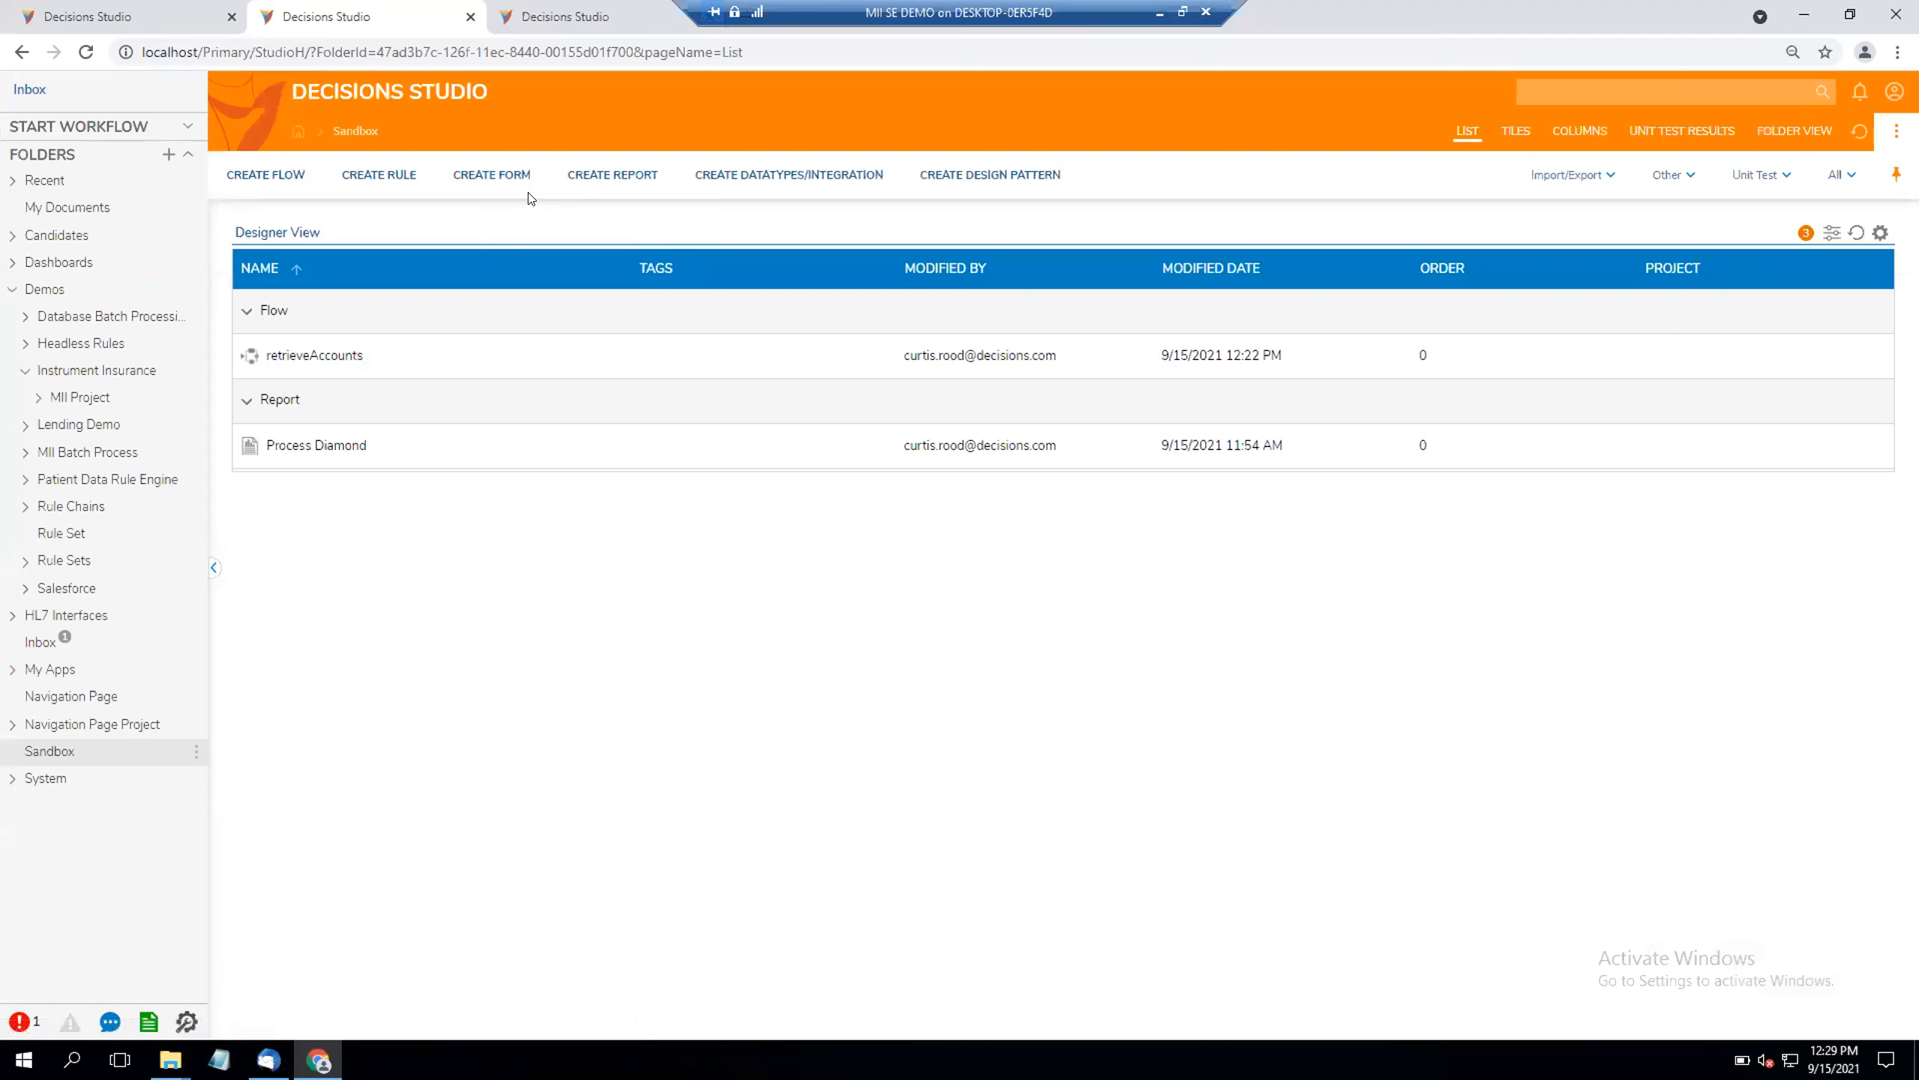
left_click(612, 175)
left_click(800, 487)
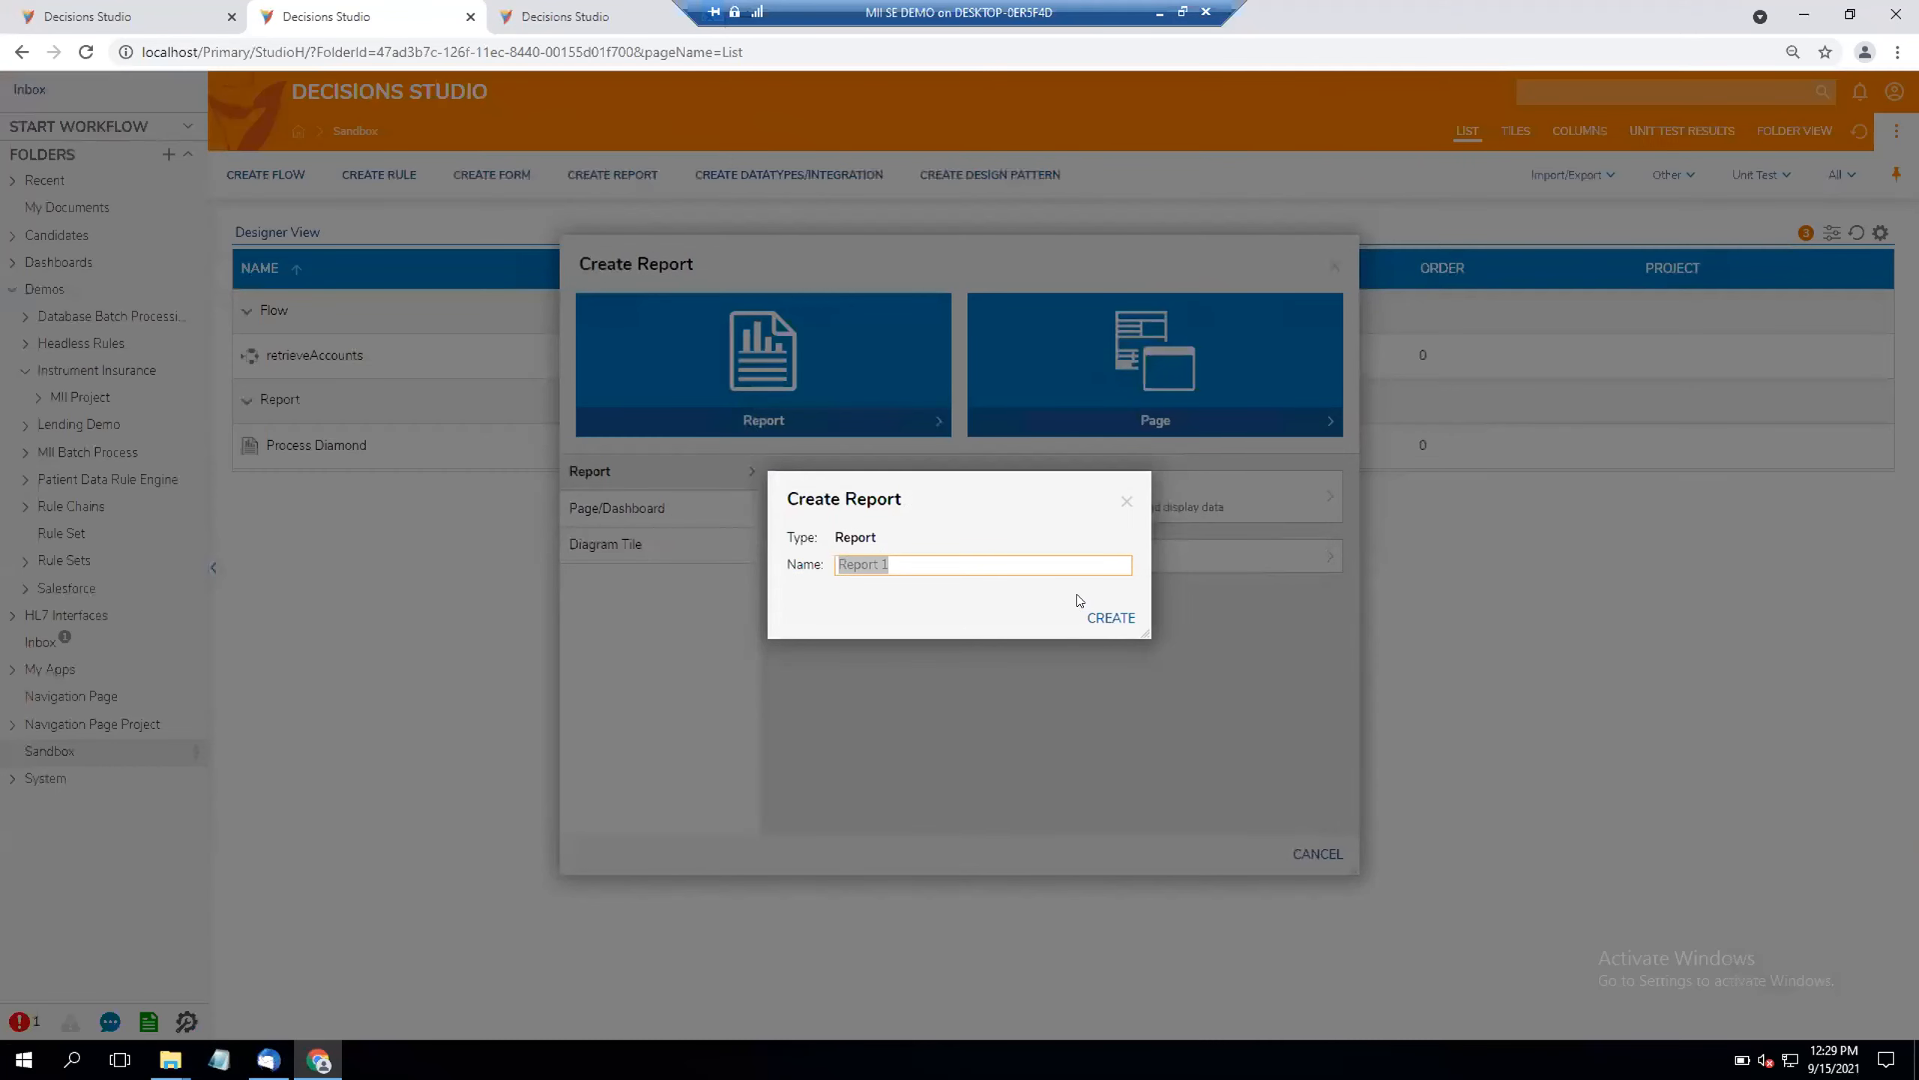
type("report")
left_click(1112, 618)
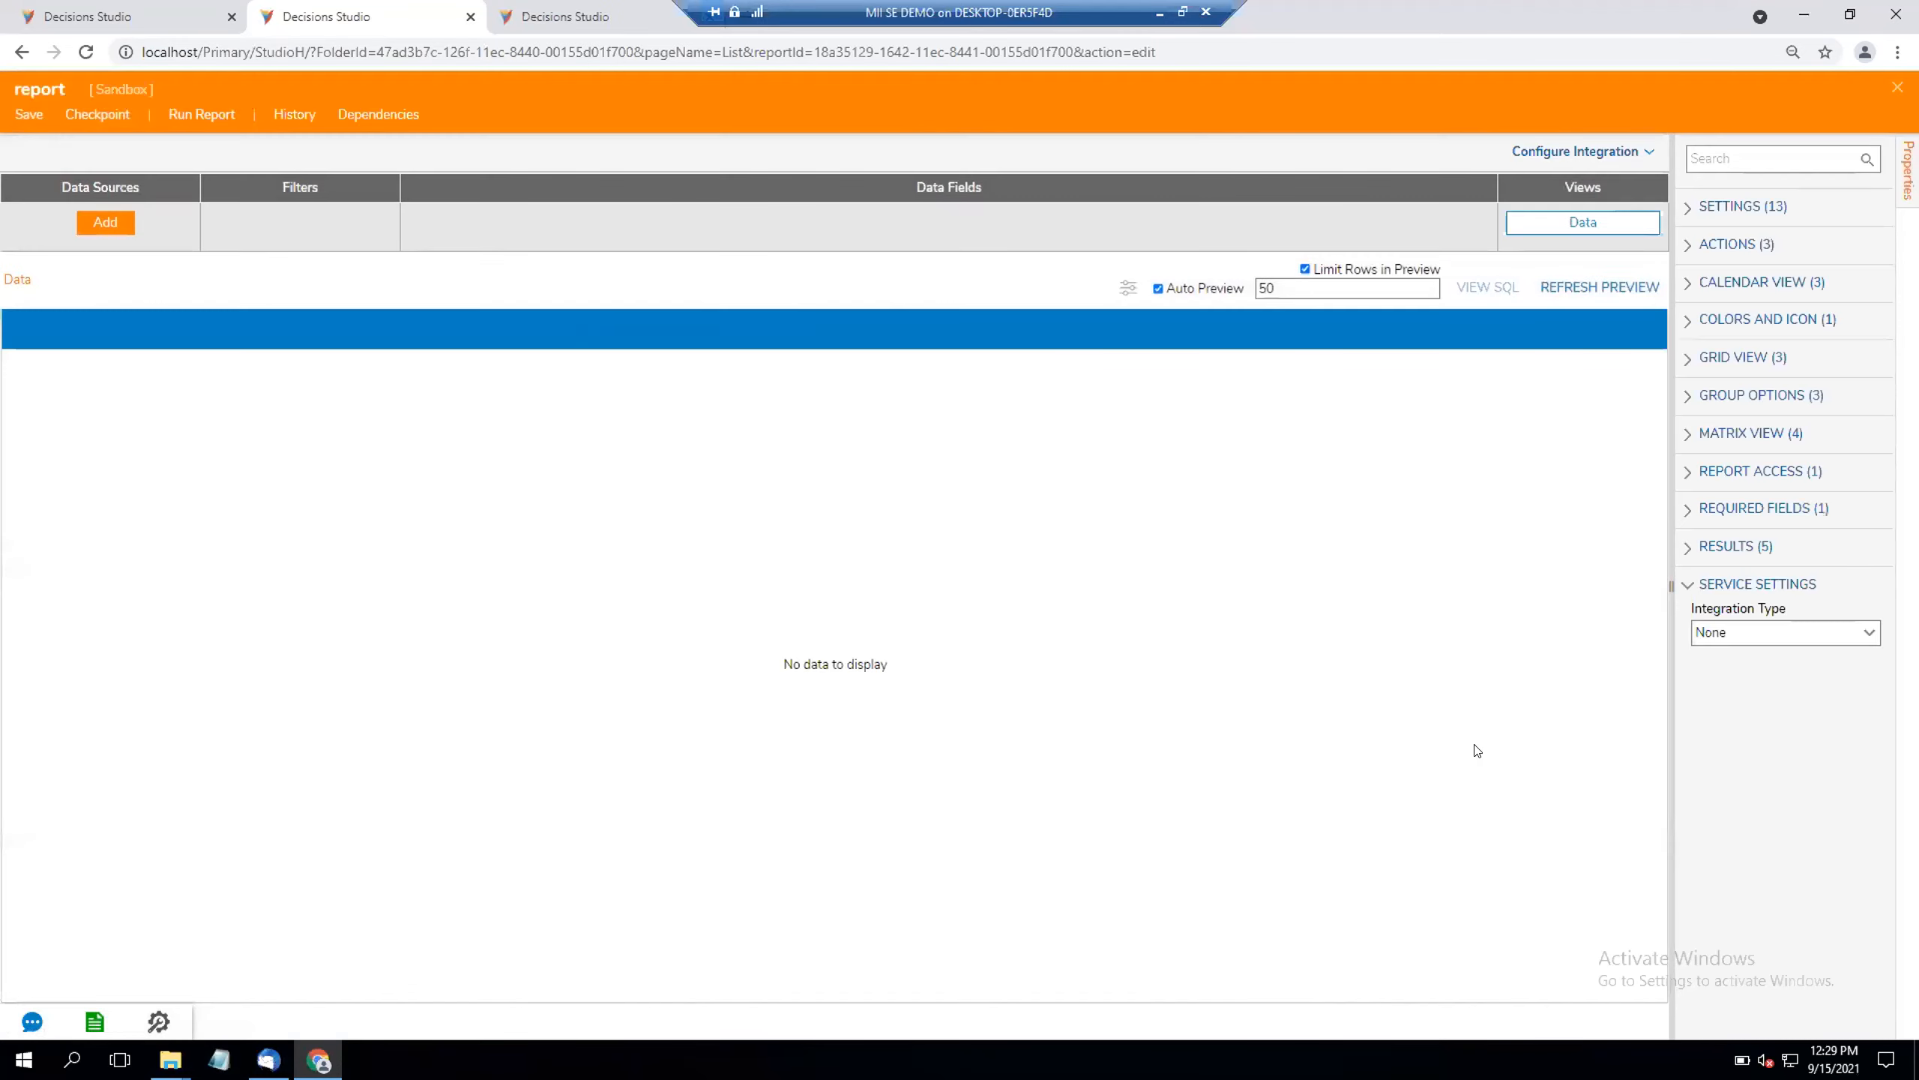
Step: Add User Request from the Flow Data Extensions under User Defined Types as the report's data source
left_click(107, 221)
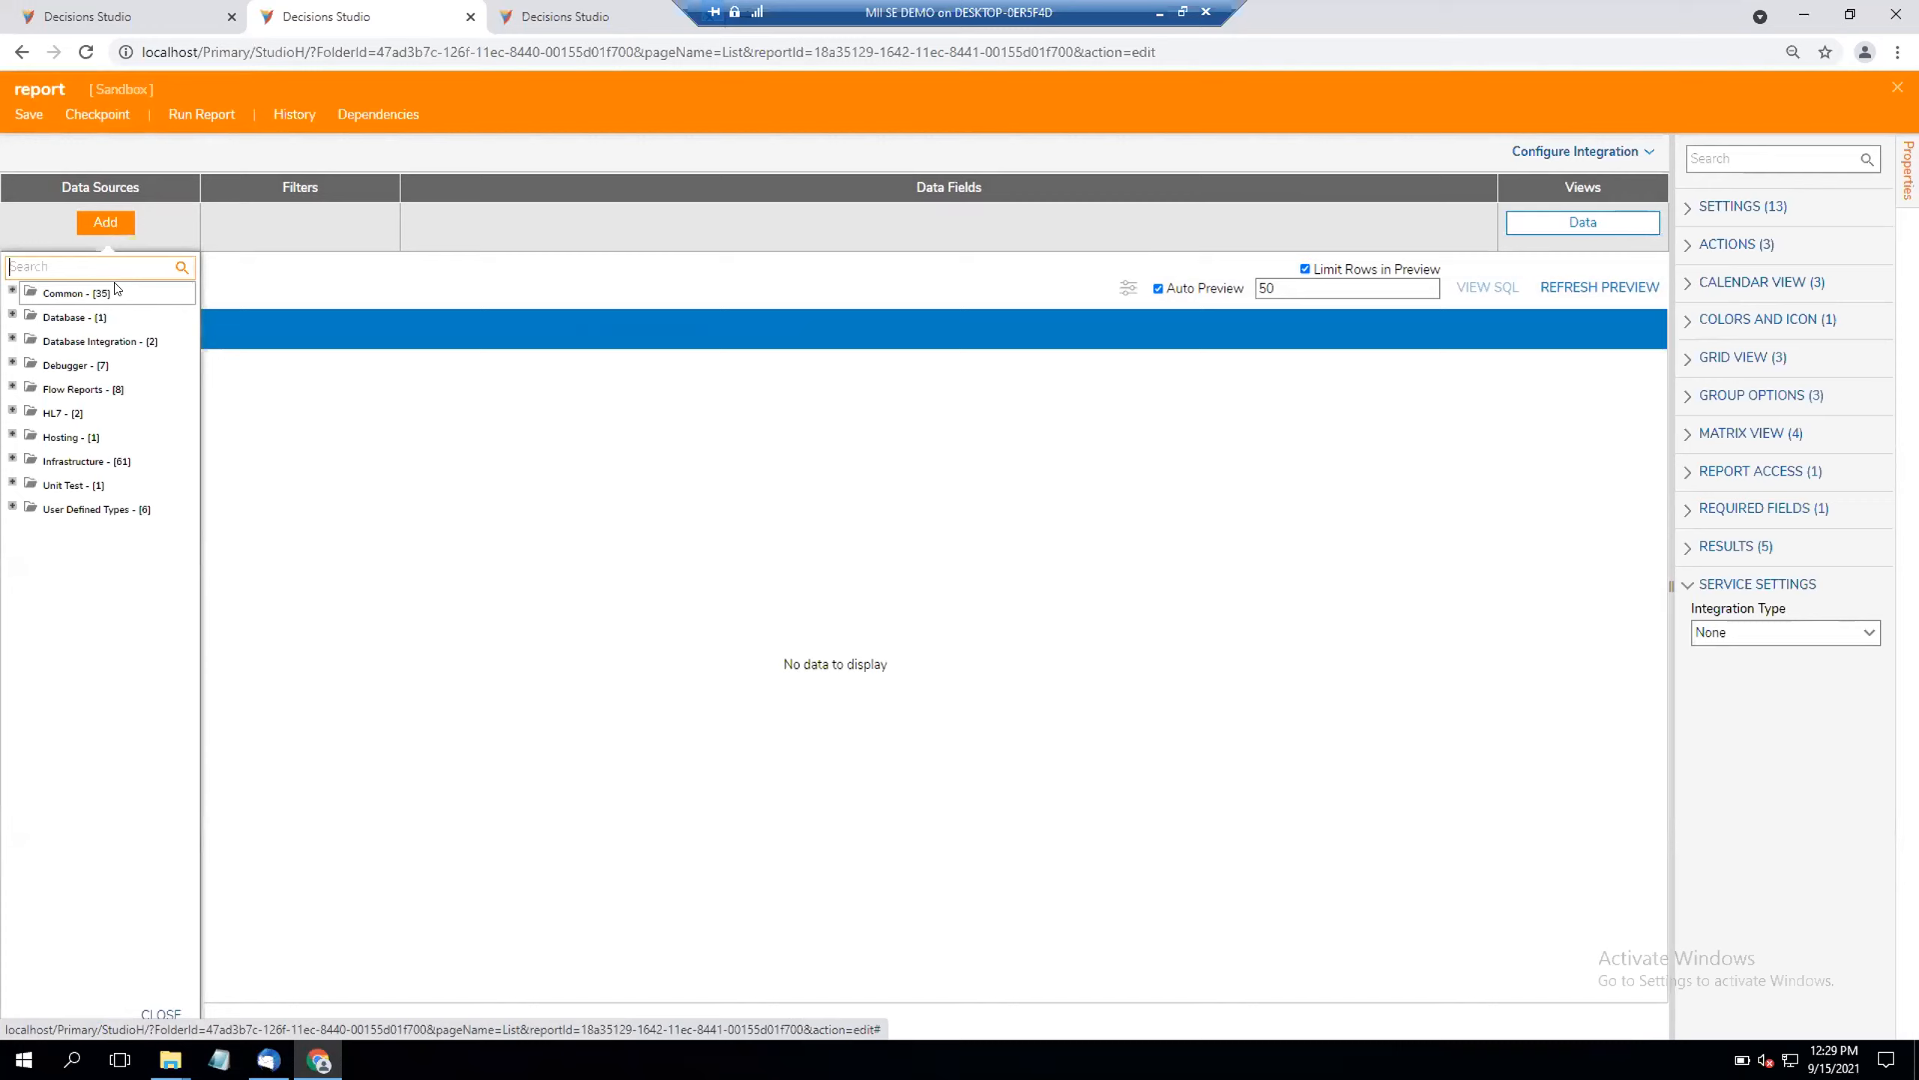
left_click(12, 506)
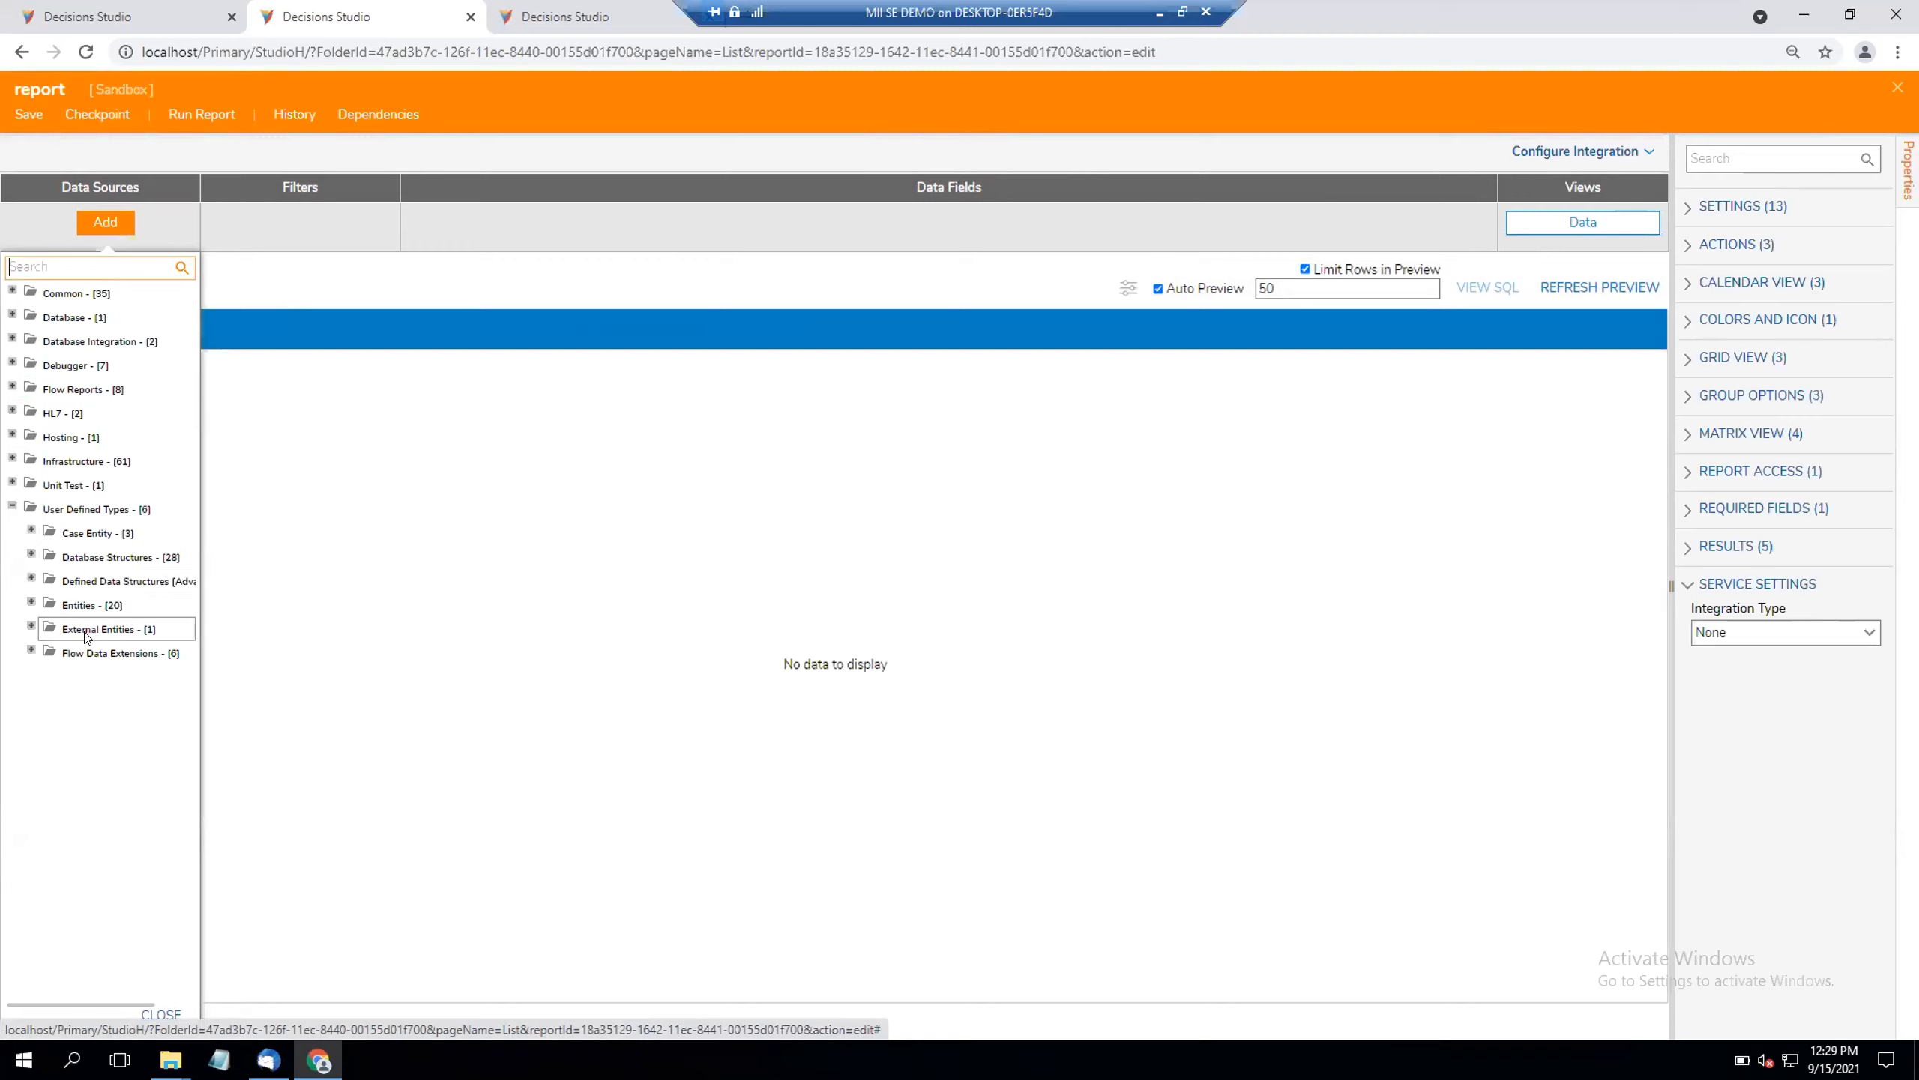
left_click(30, 650)
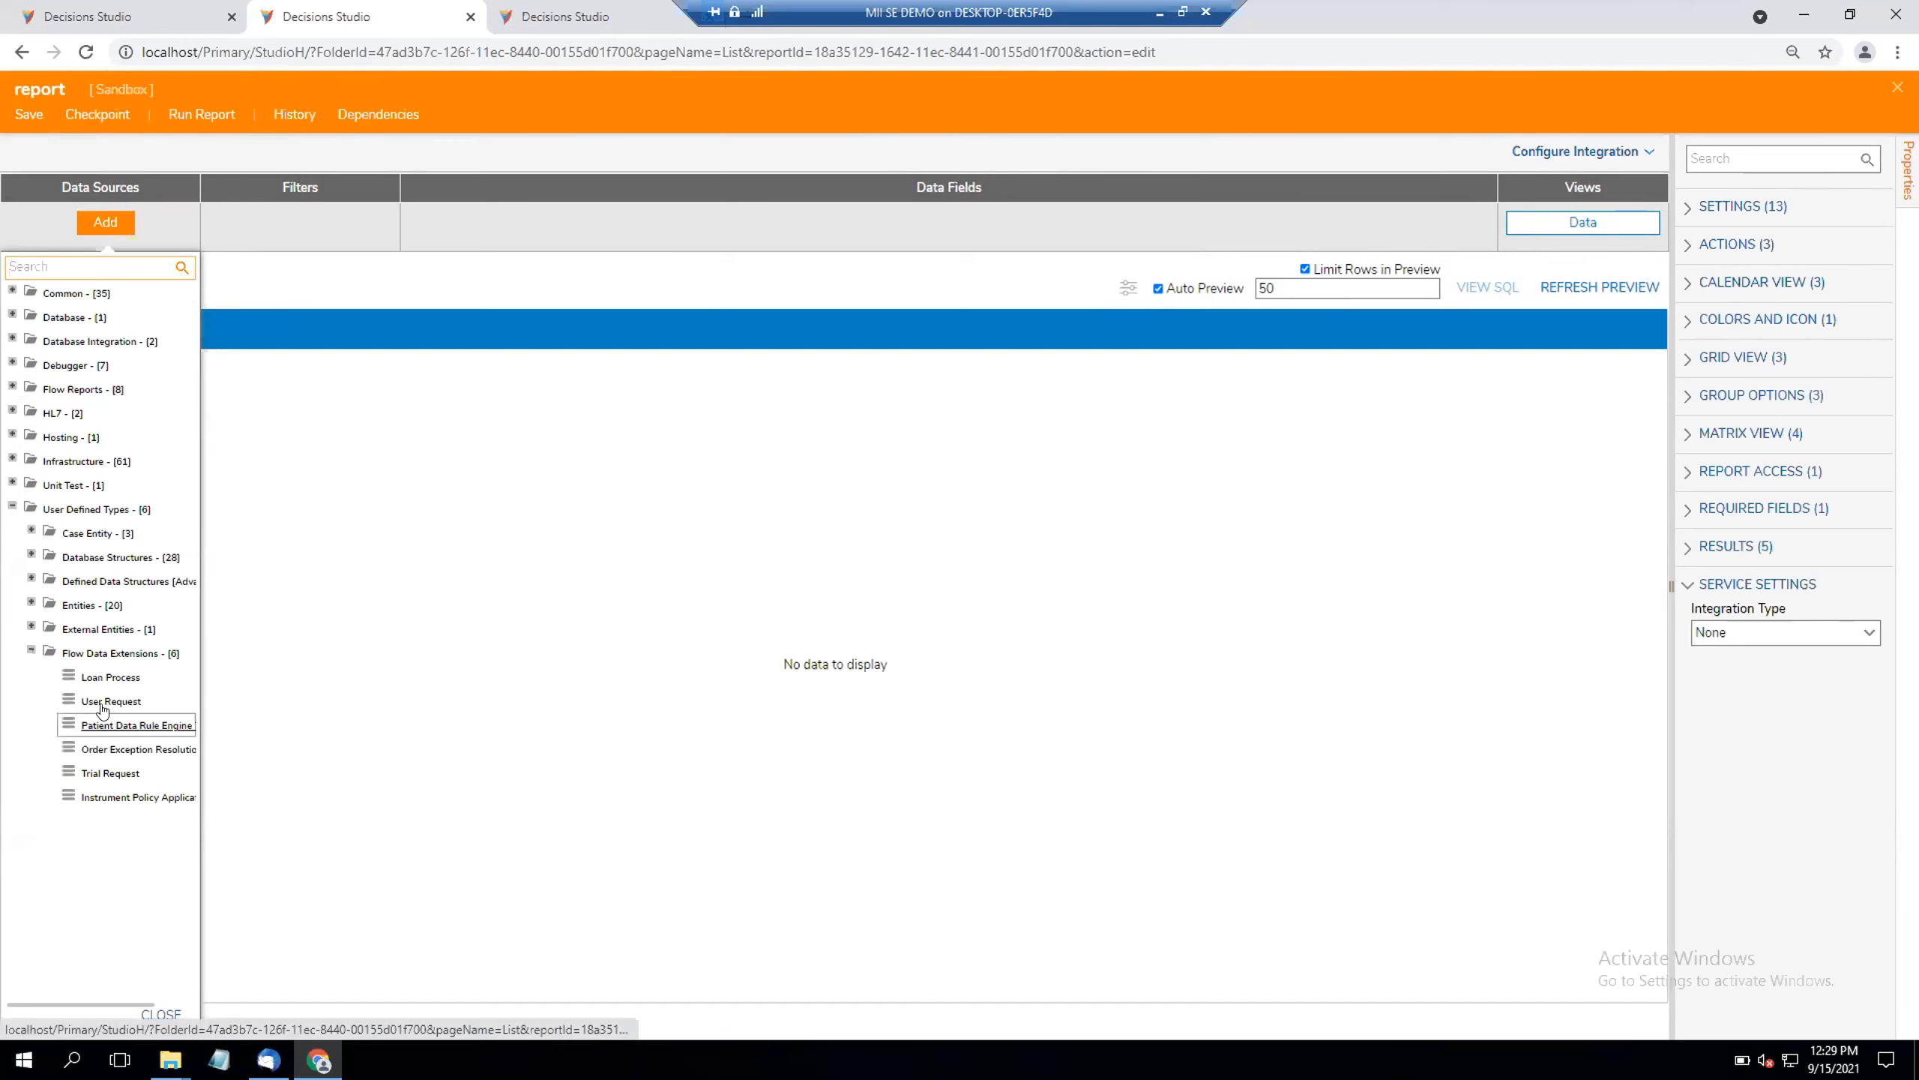
left_click(103, 702)
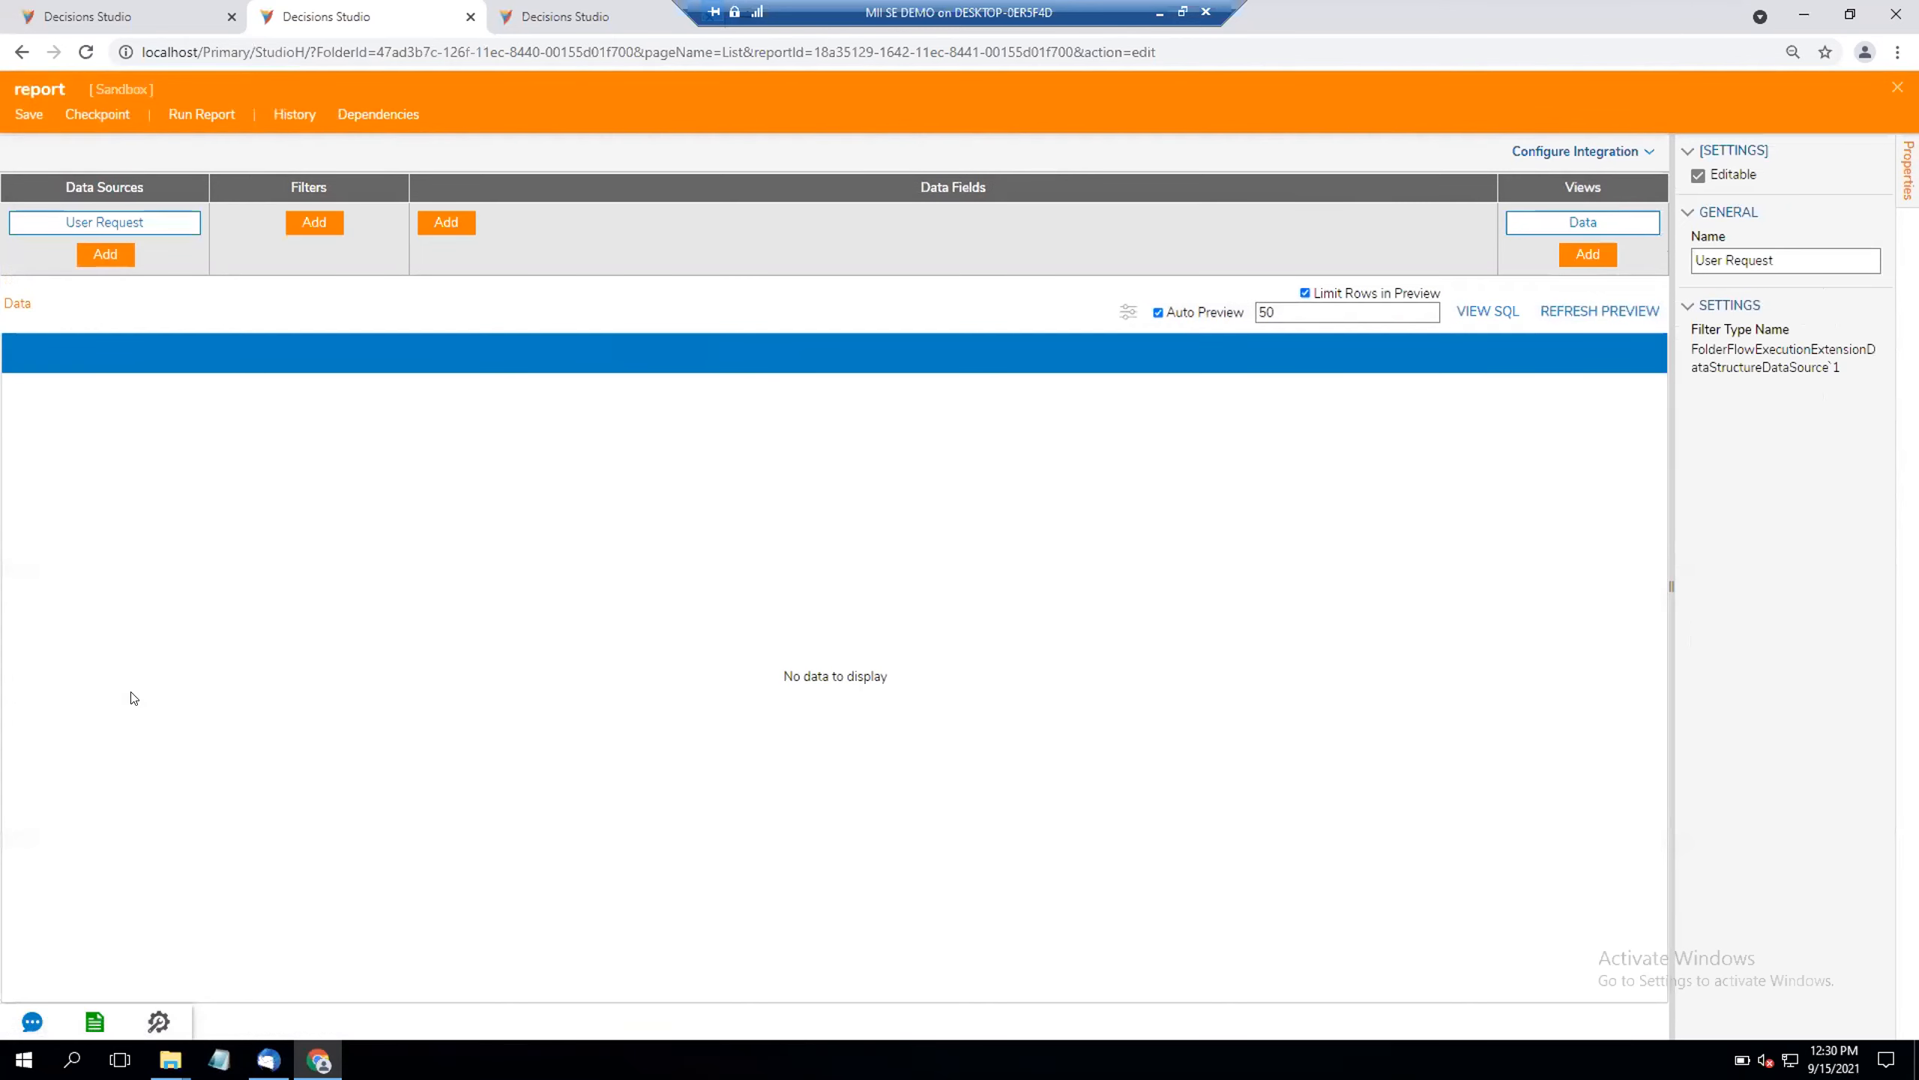
Step: Add the Entity Name column to the report's data fields and look over the available filter categories
left_click(437, 225)
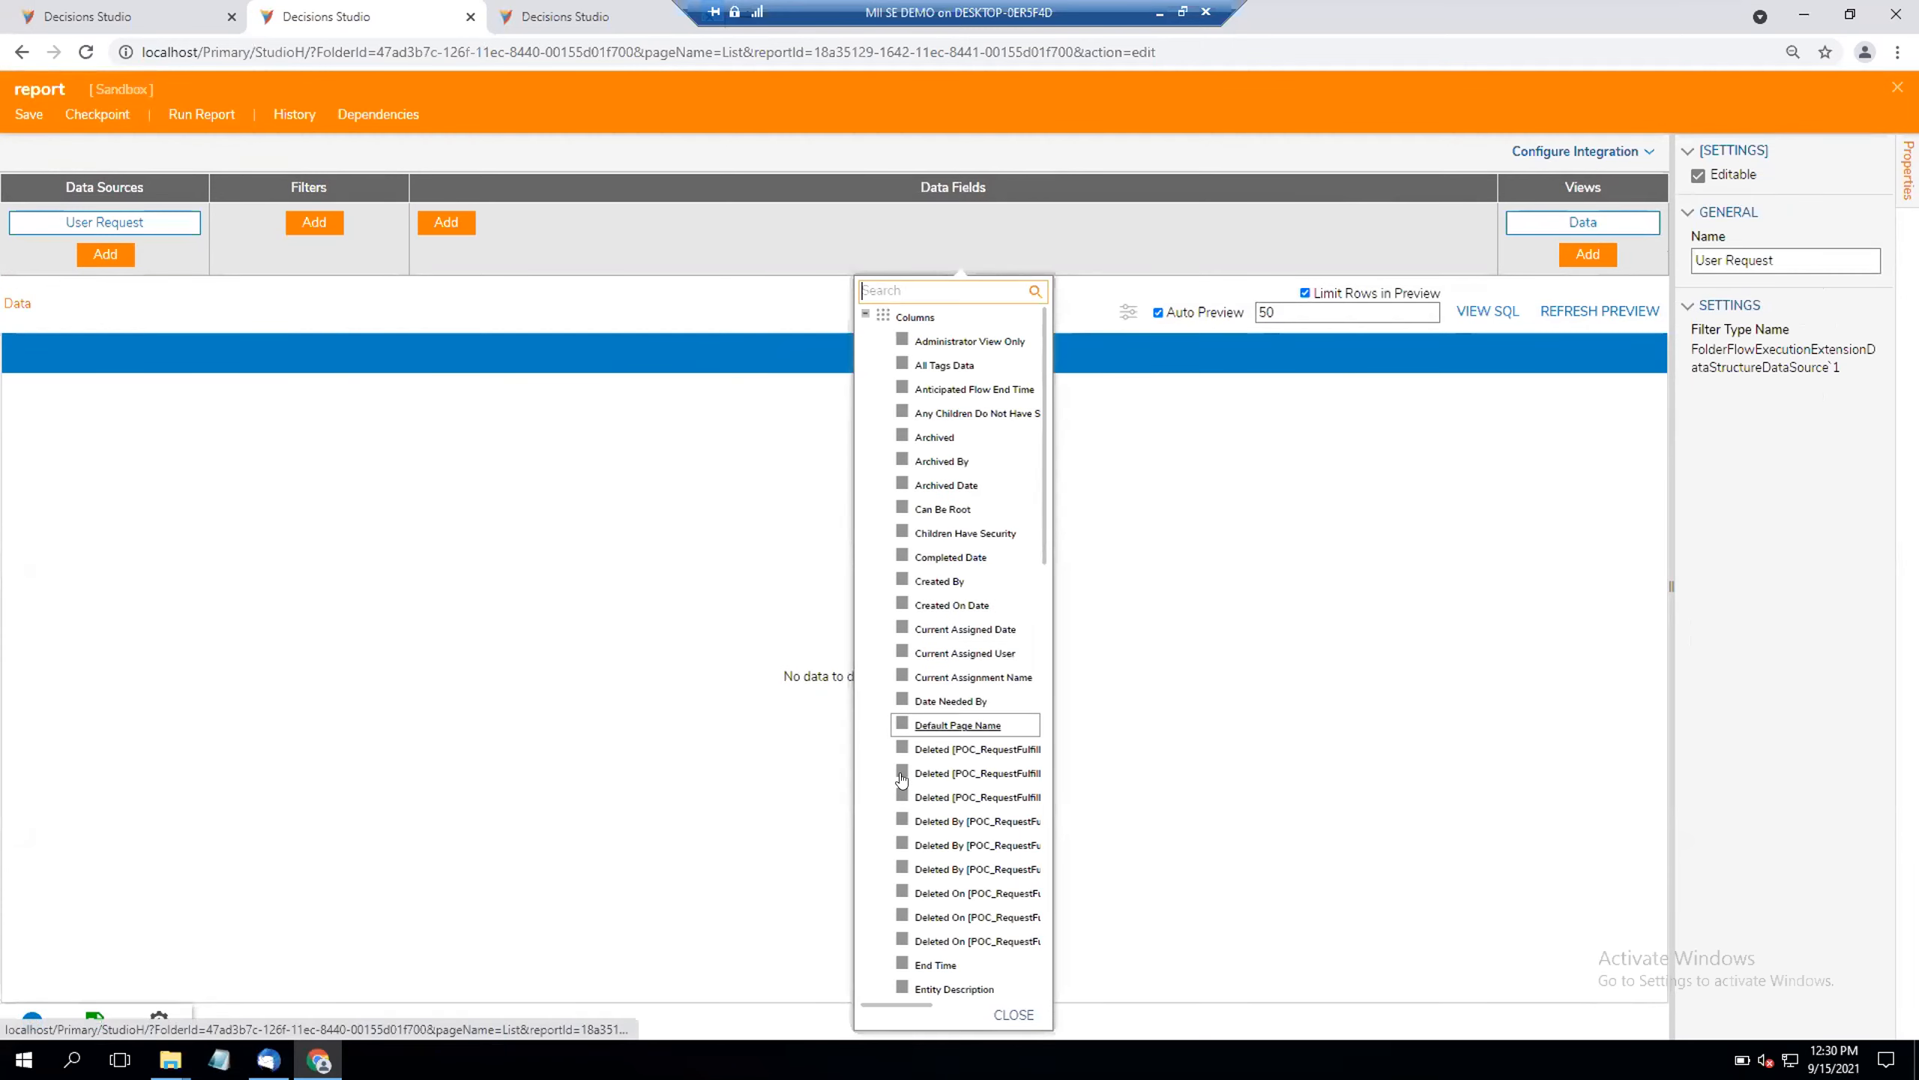
scroll(901, 779, "down", 3)
left_click(902, 861)
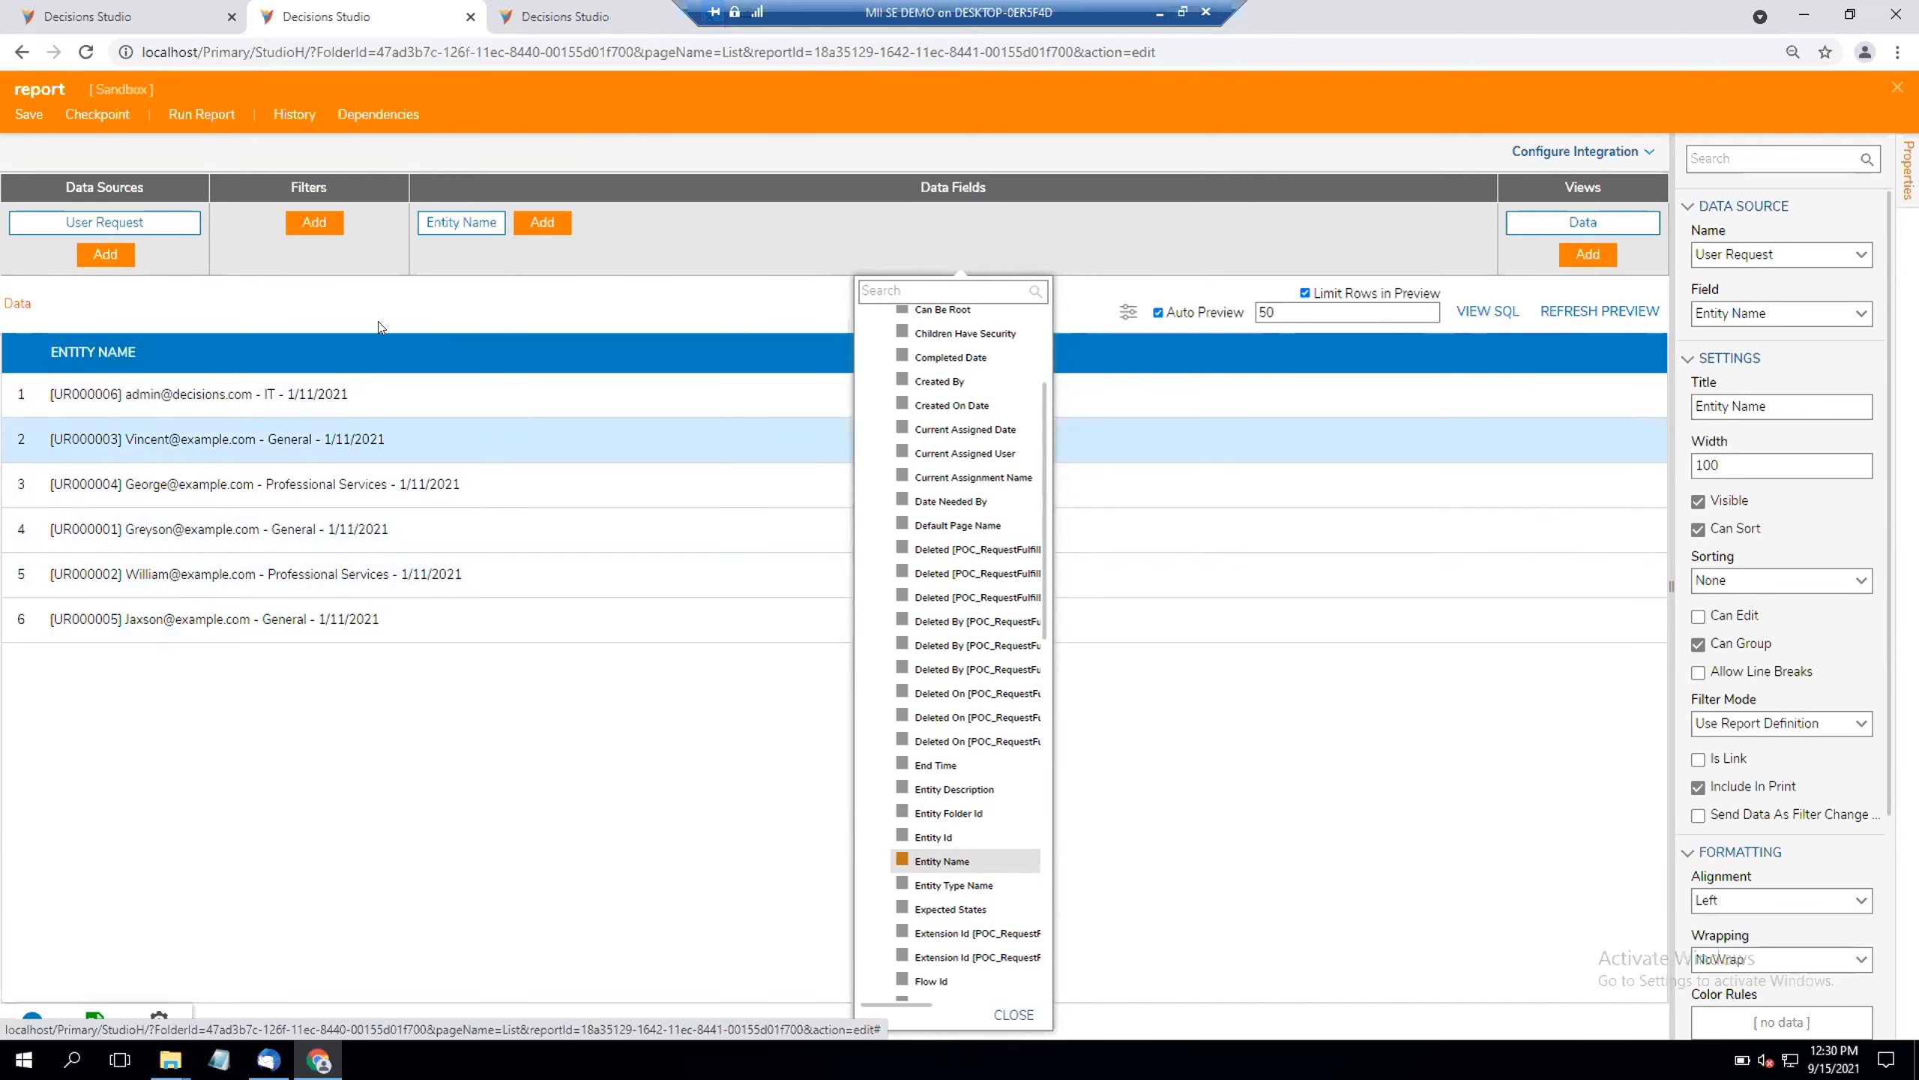
left_click(311, 228)
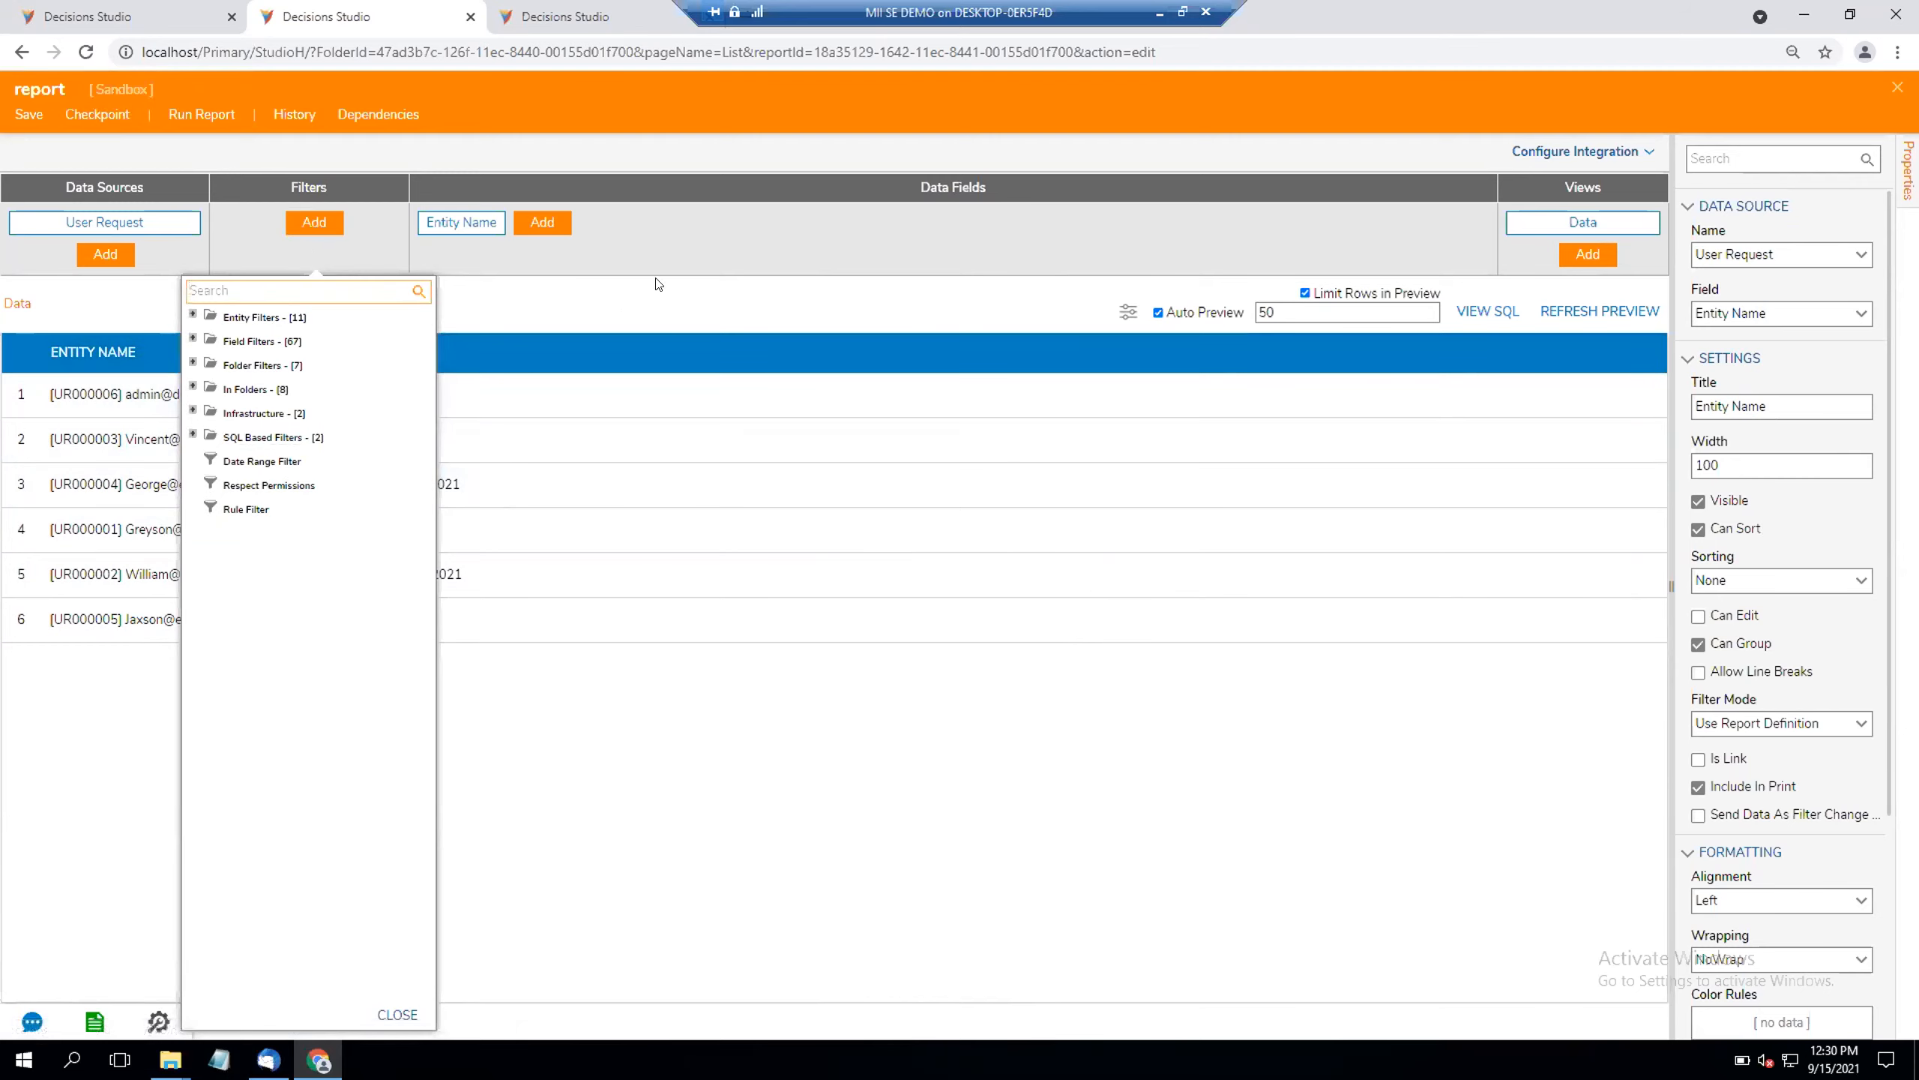
left_click(672, 260)
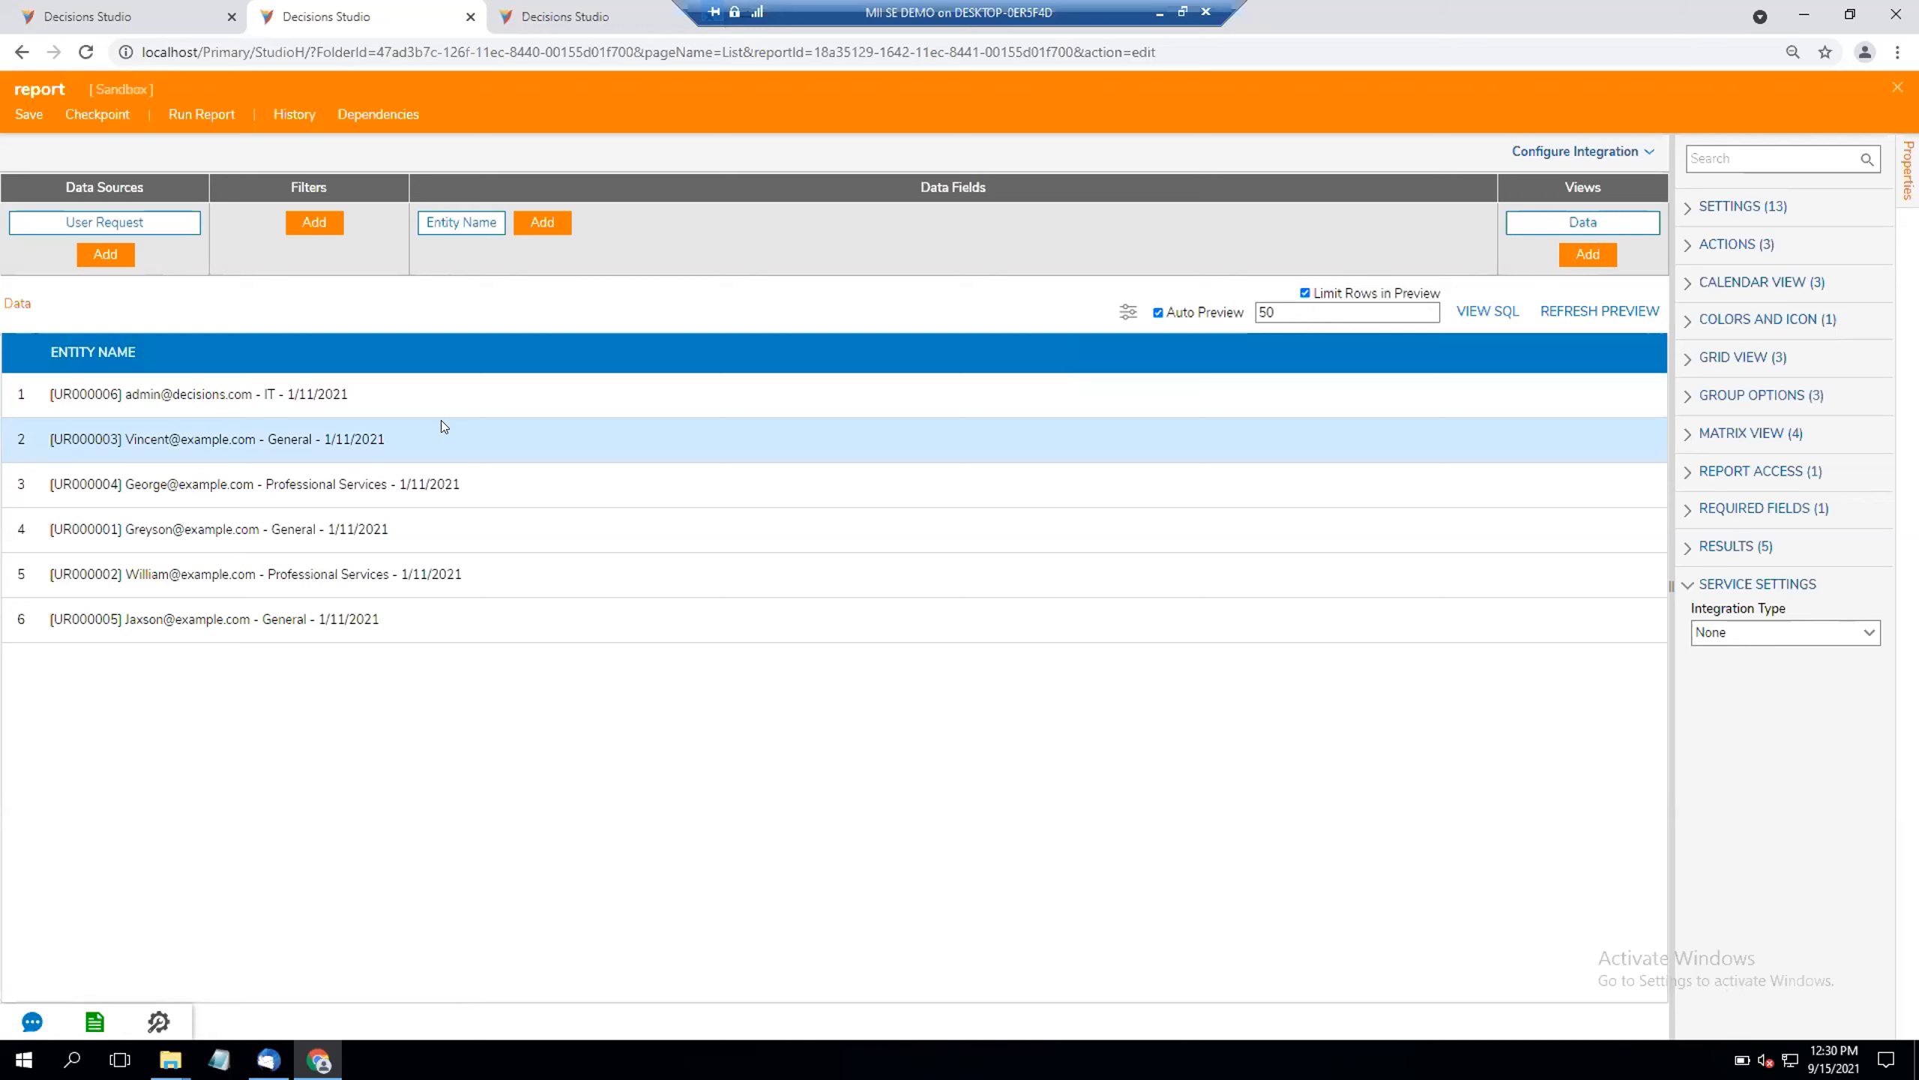
Step: Add a FlowInlineField calculated column to the report's data fields
left_click(543, 222)
scroll(910, 857, "down", 15)
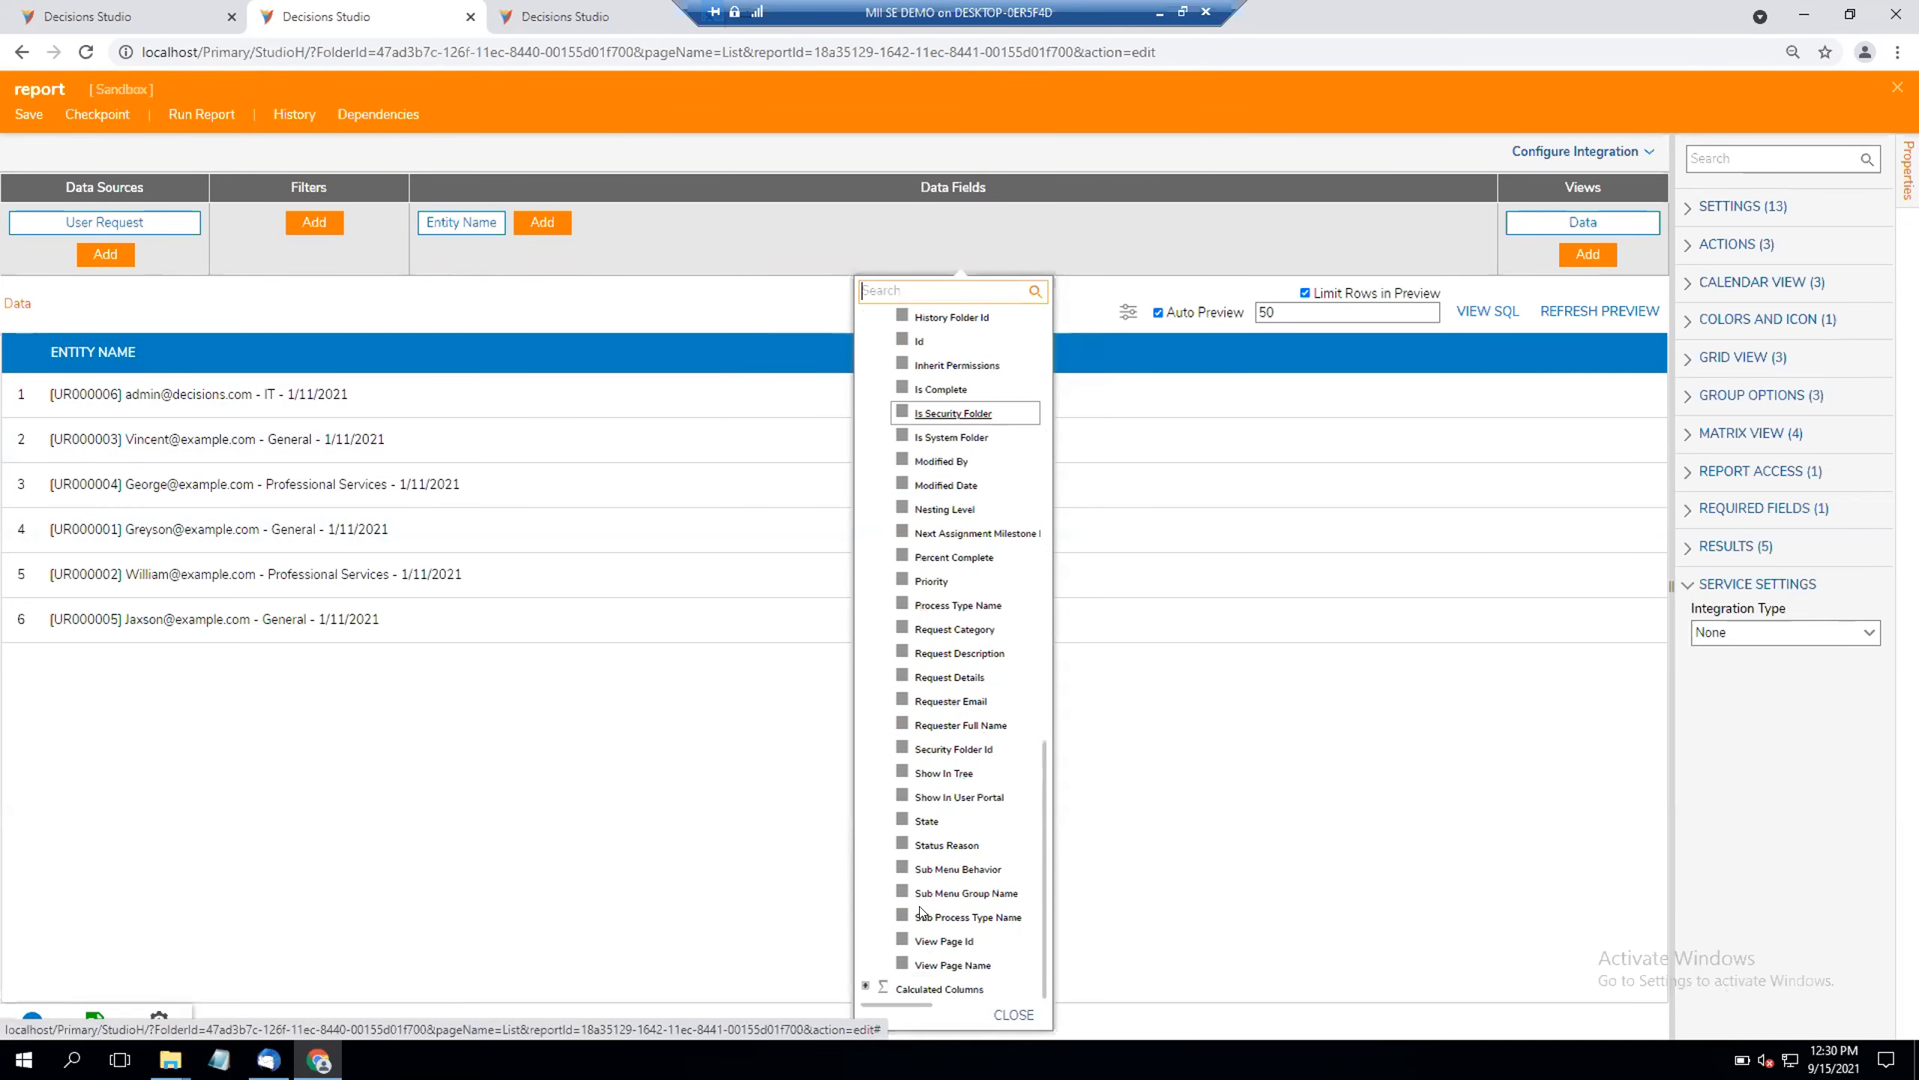
left_click(879, 977)
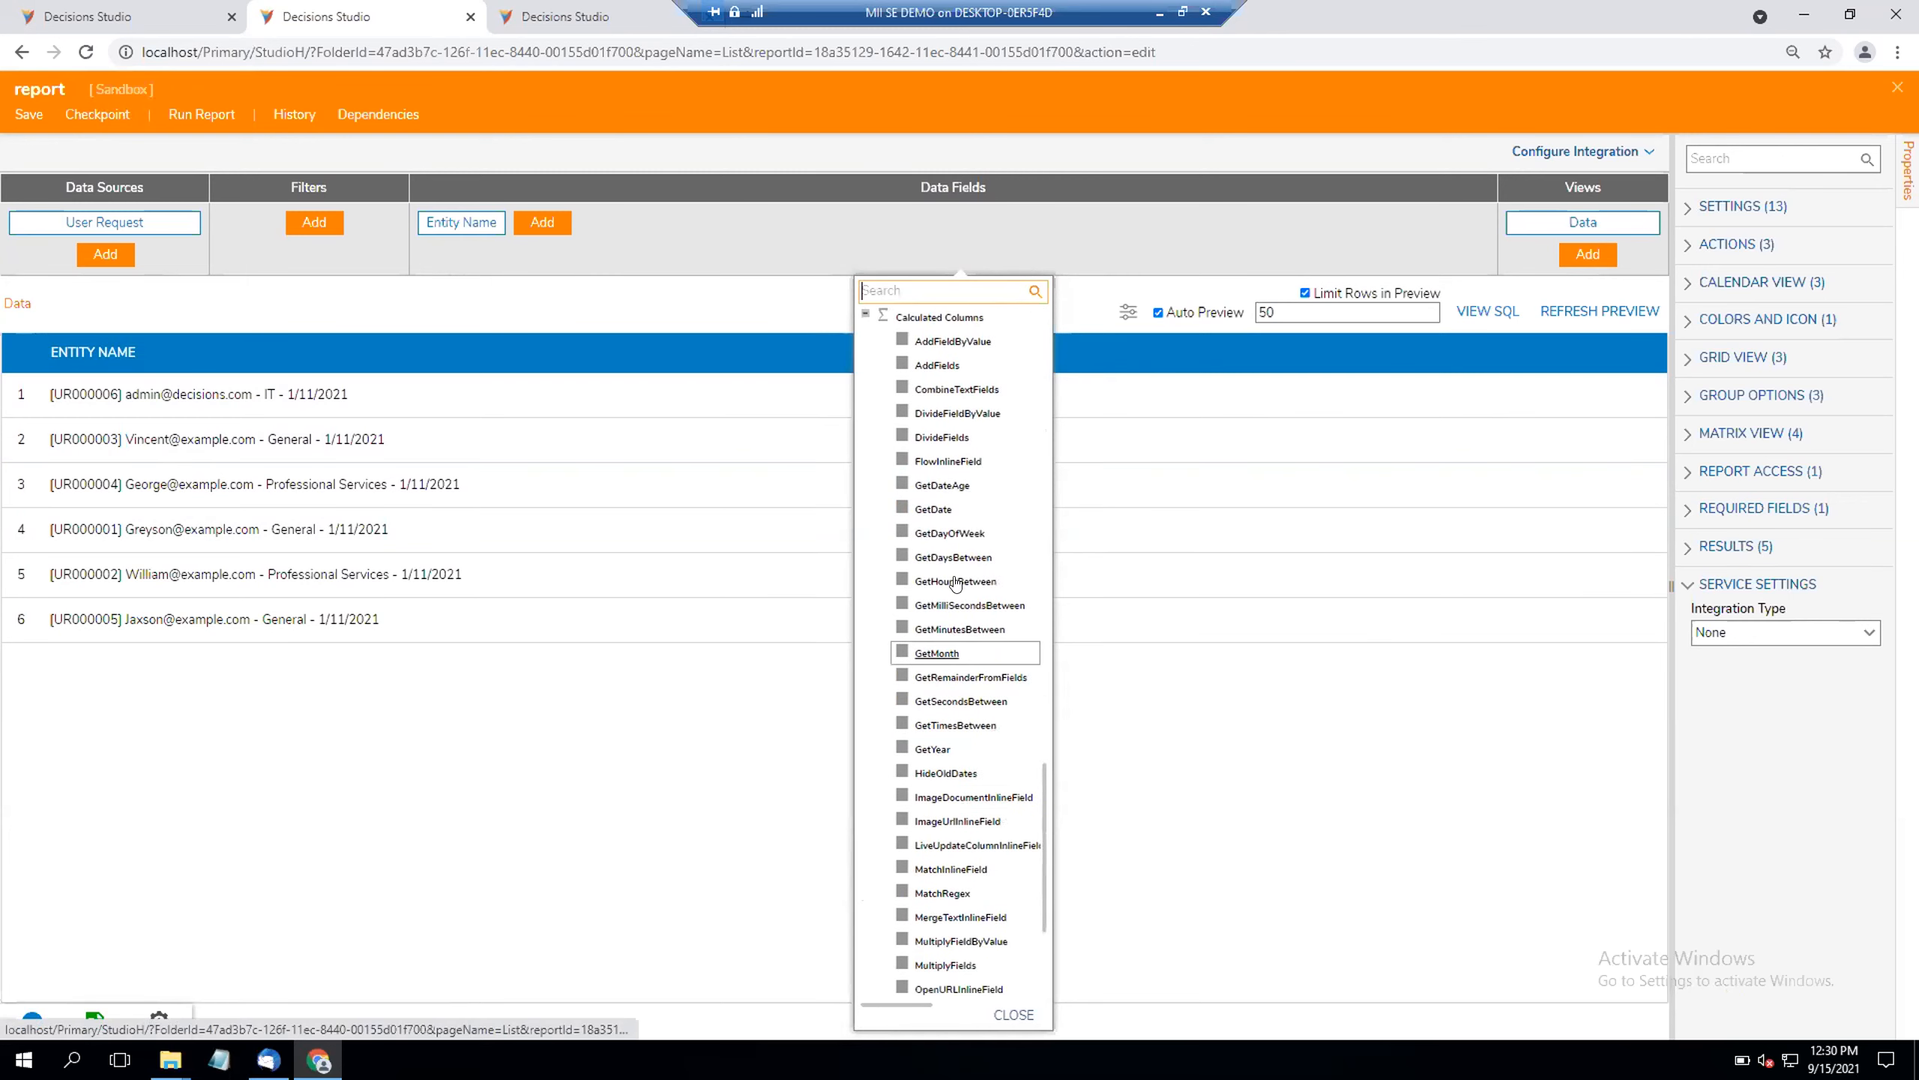
left_click(932, 462)
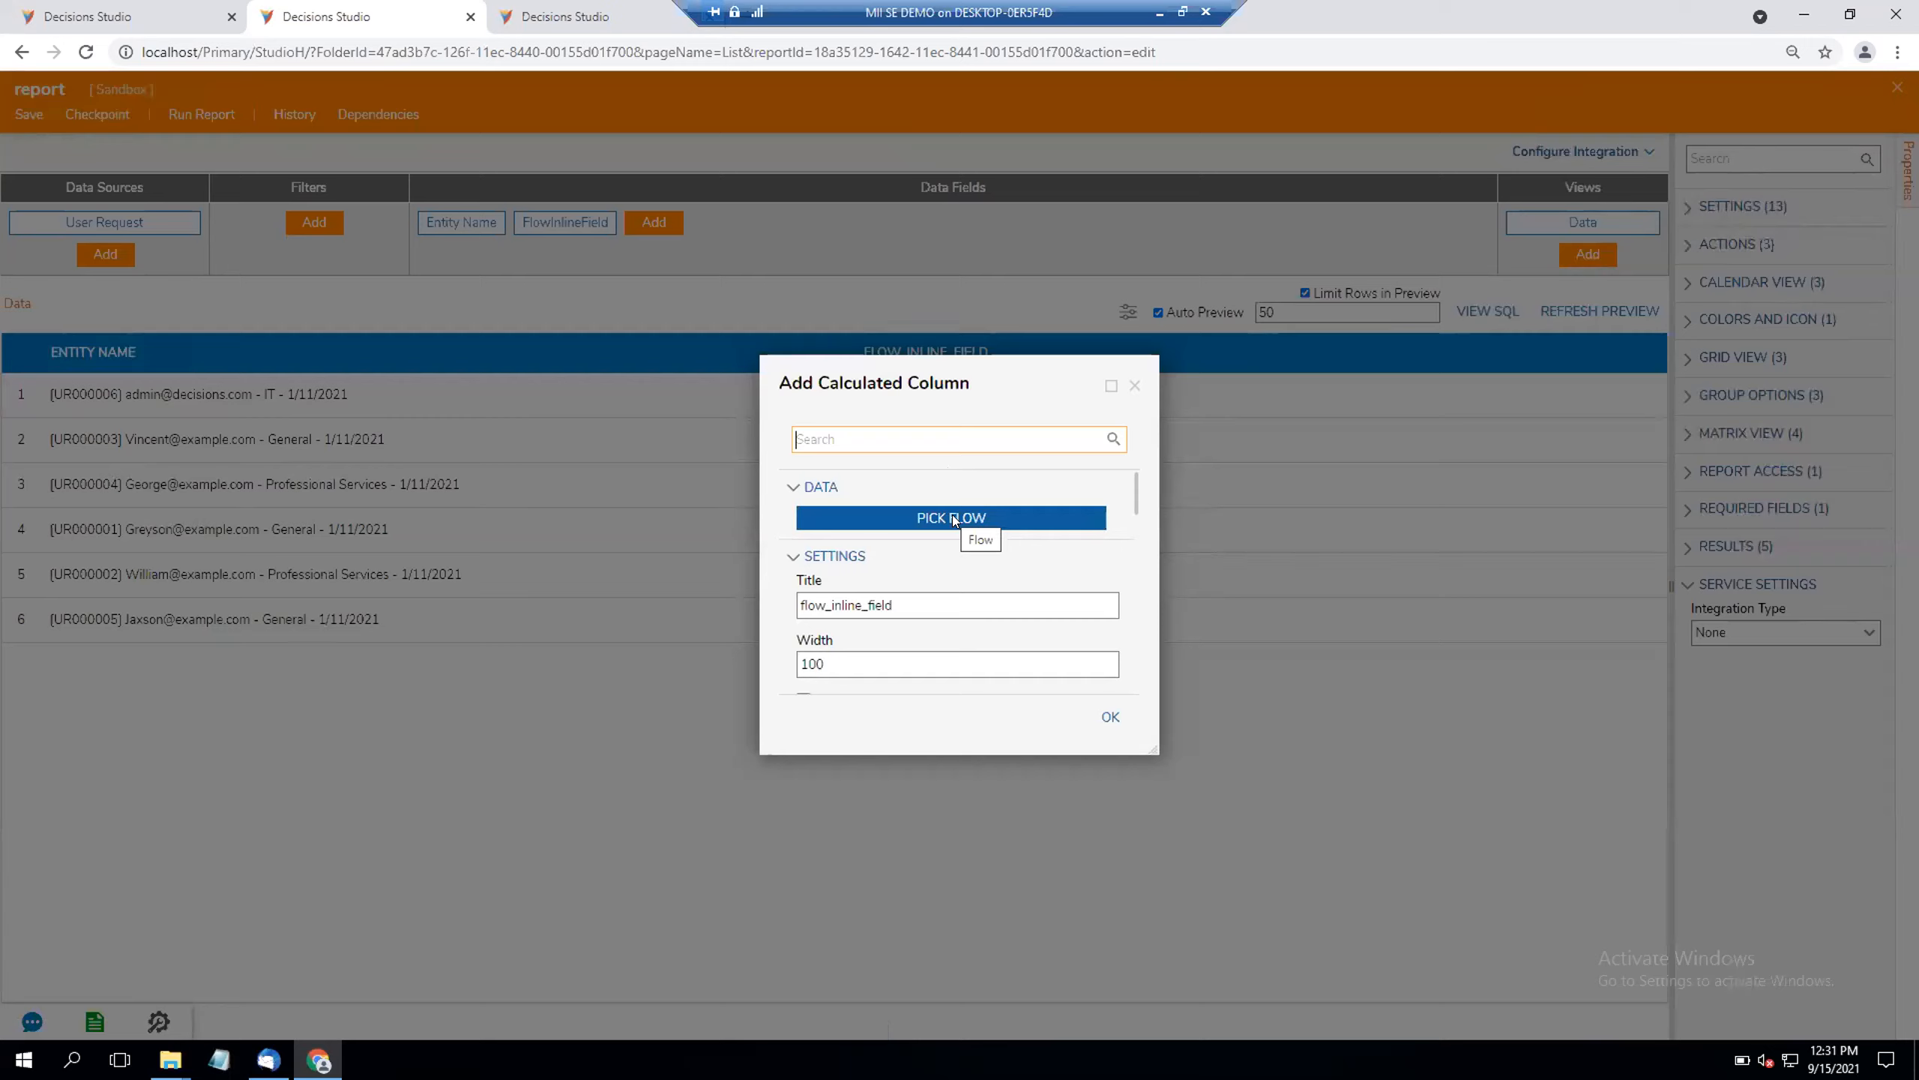
left_click(954, 520)
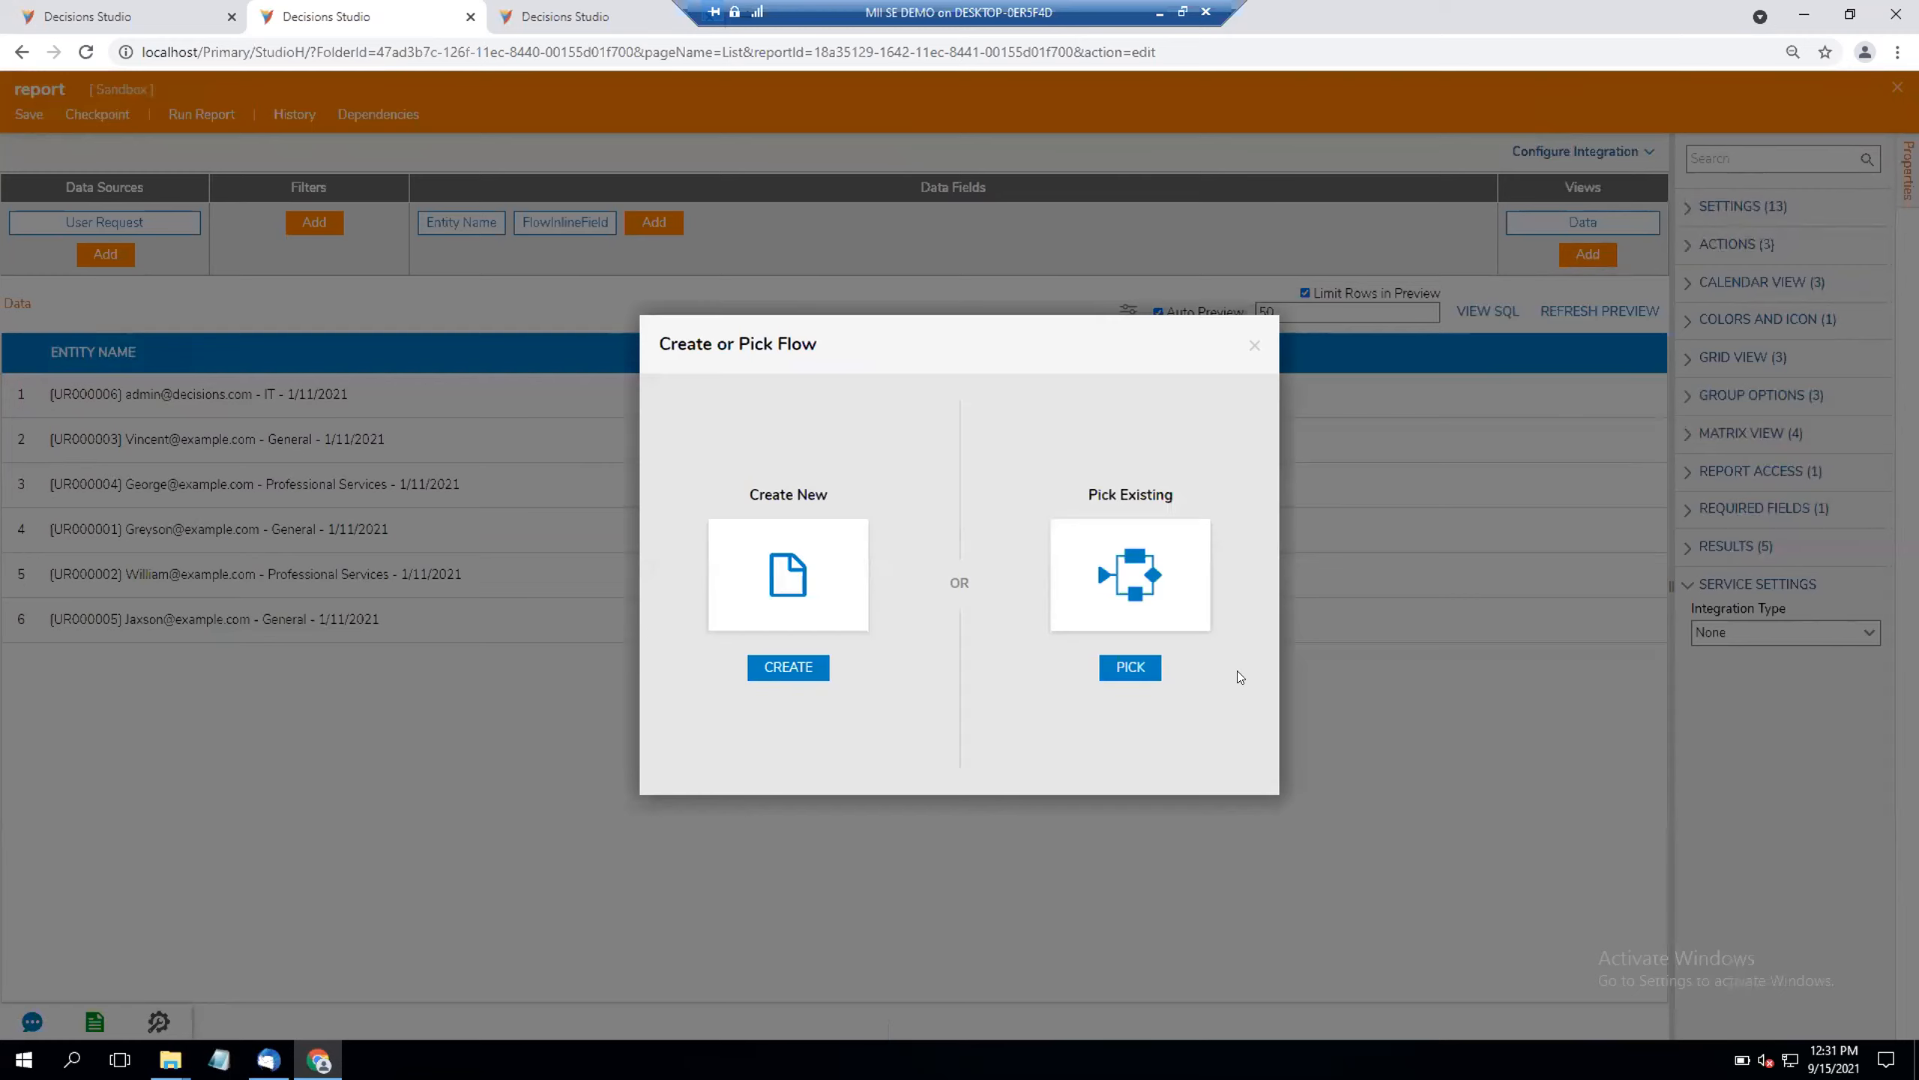
left_click(1165, 615)
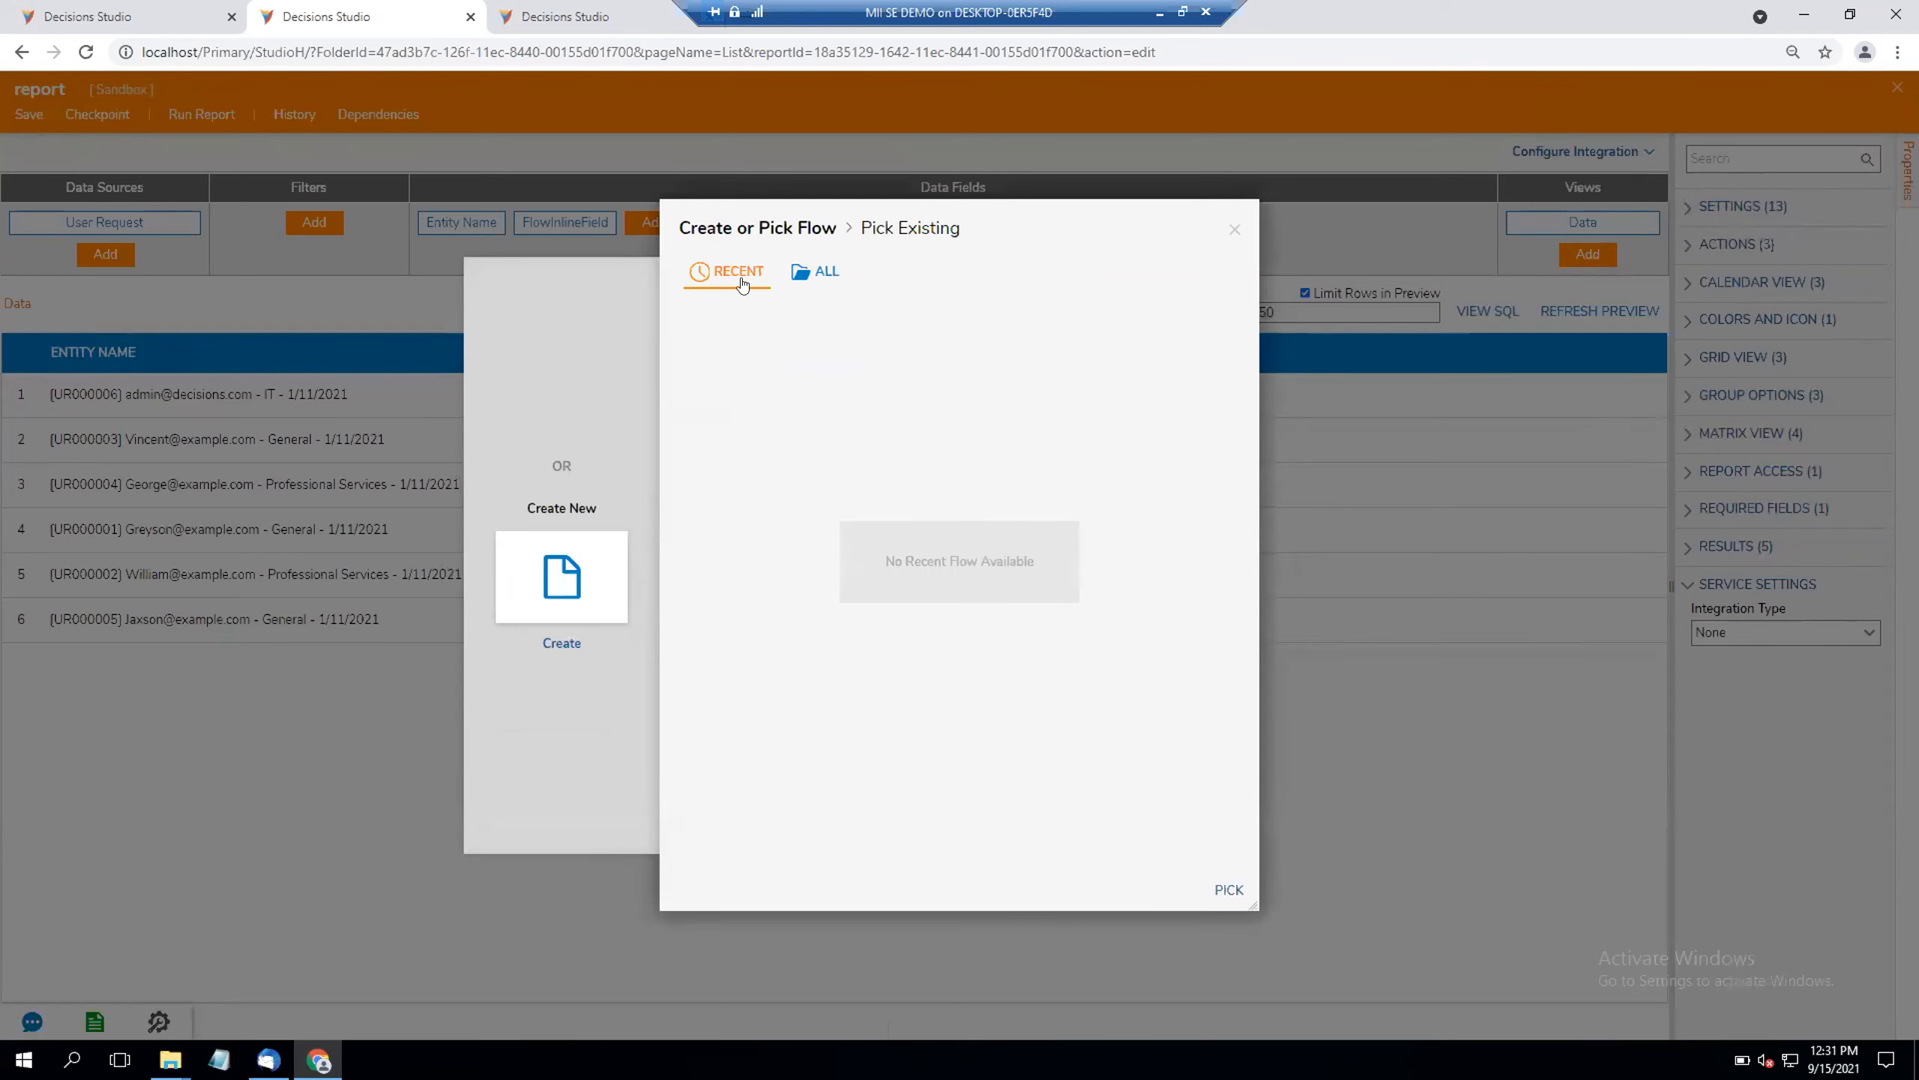
left_click(803, 269)
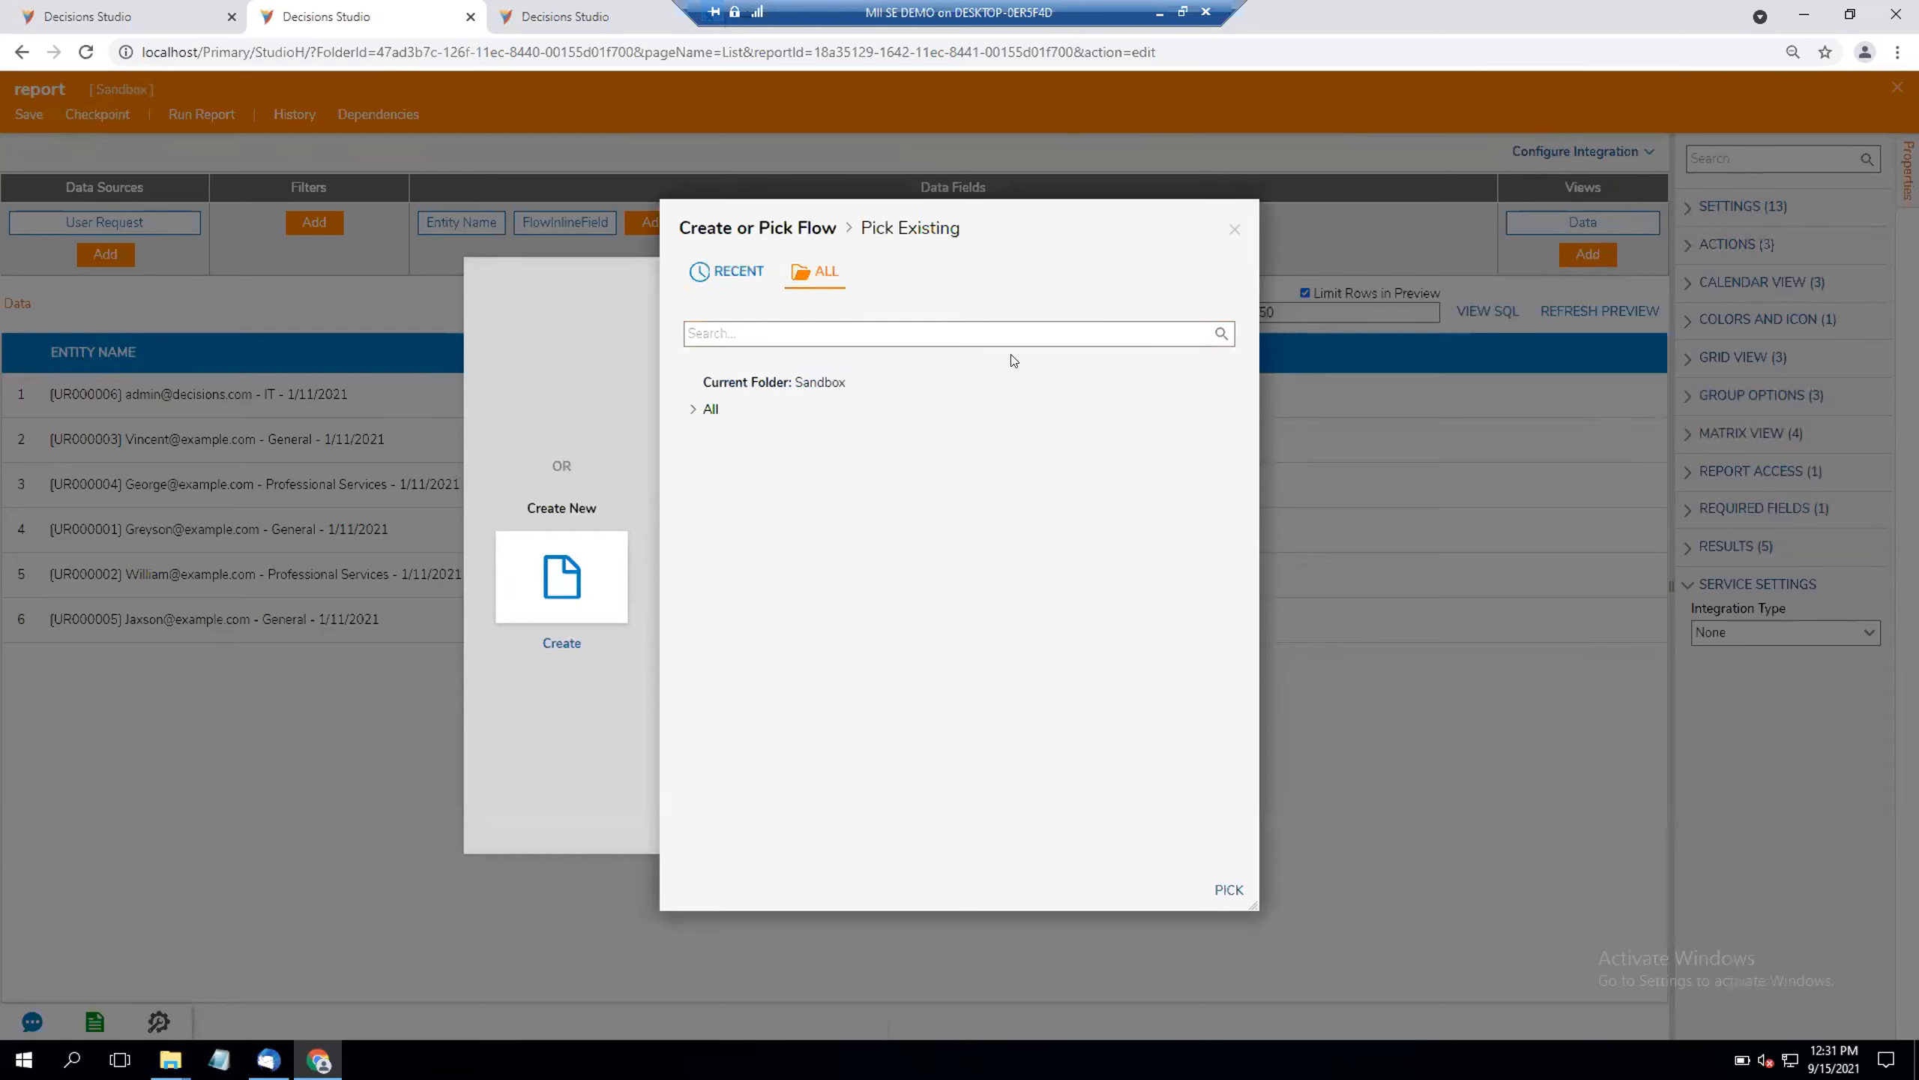
left_click(1231, 231)
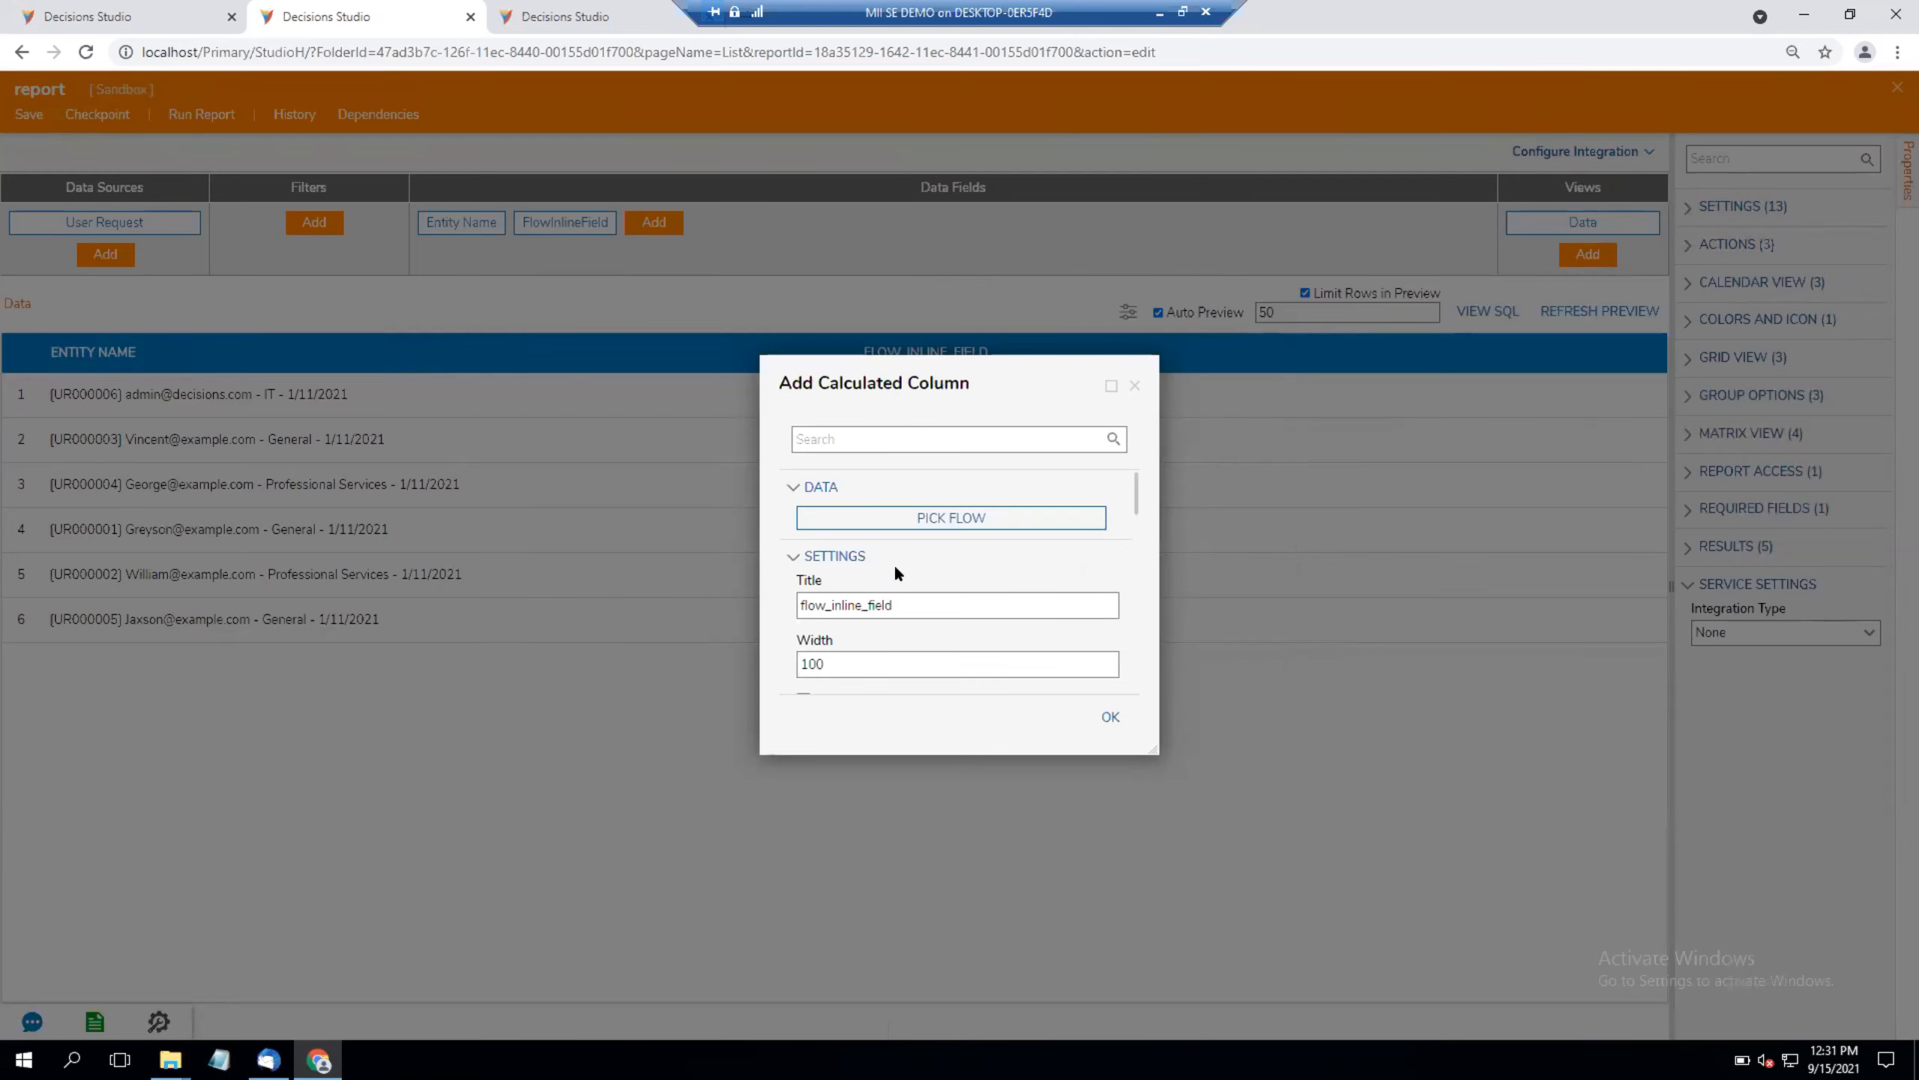
Step: Create a Report Inline Field Flow named RetrieveAllAccountsBelowMe for the calculated column, and close its designer
left_click(897, 516)
left_click(830, 559)
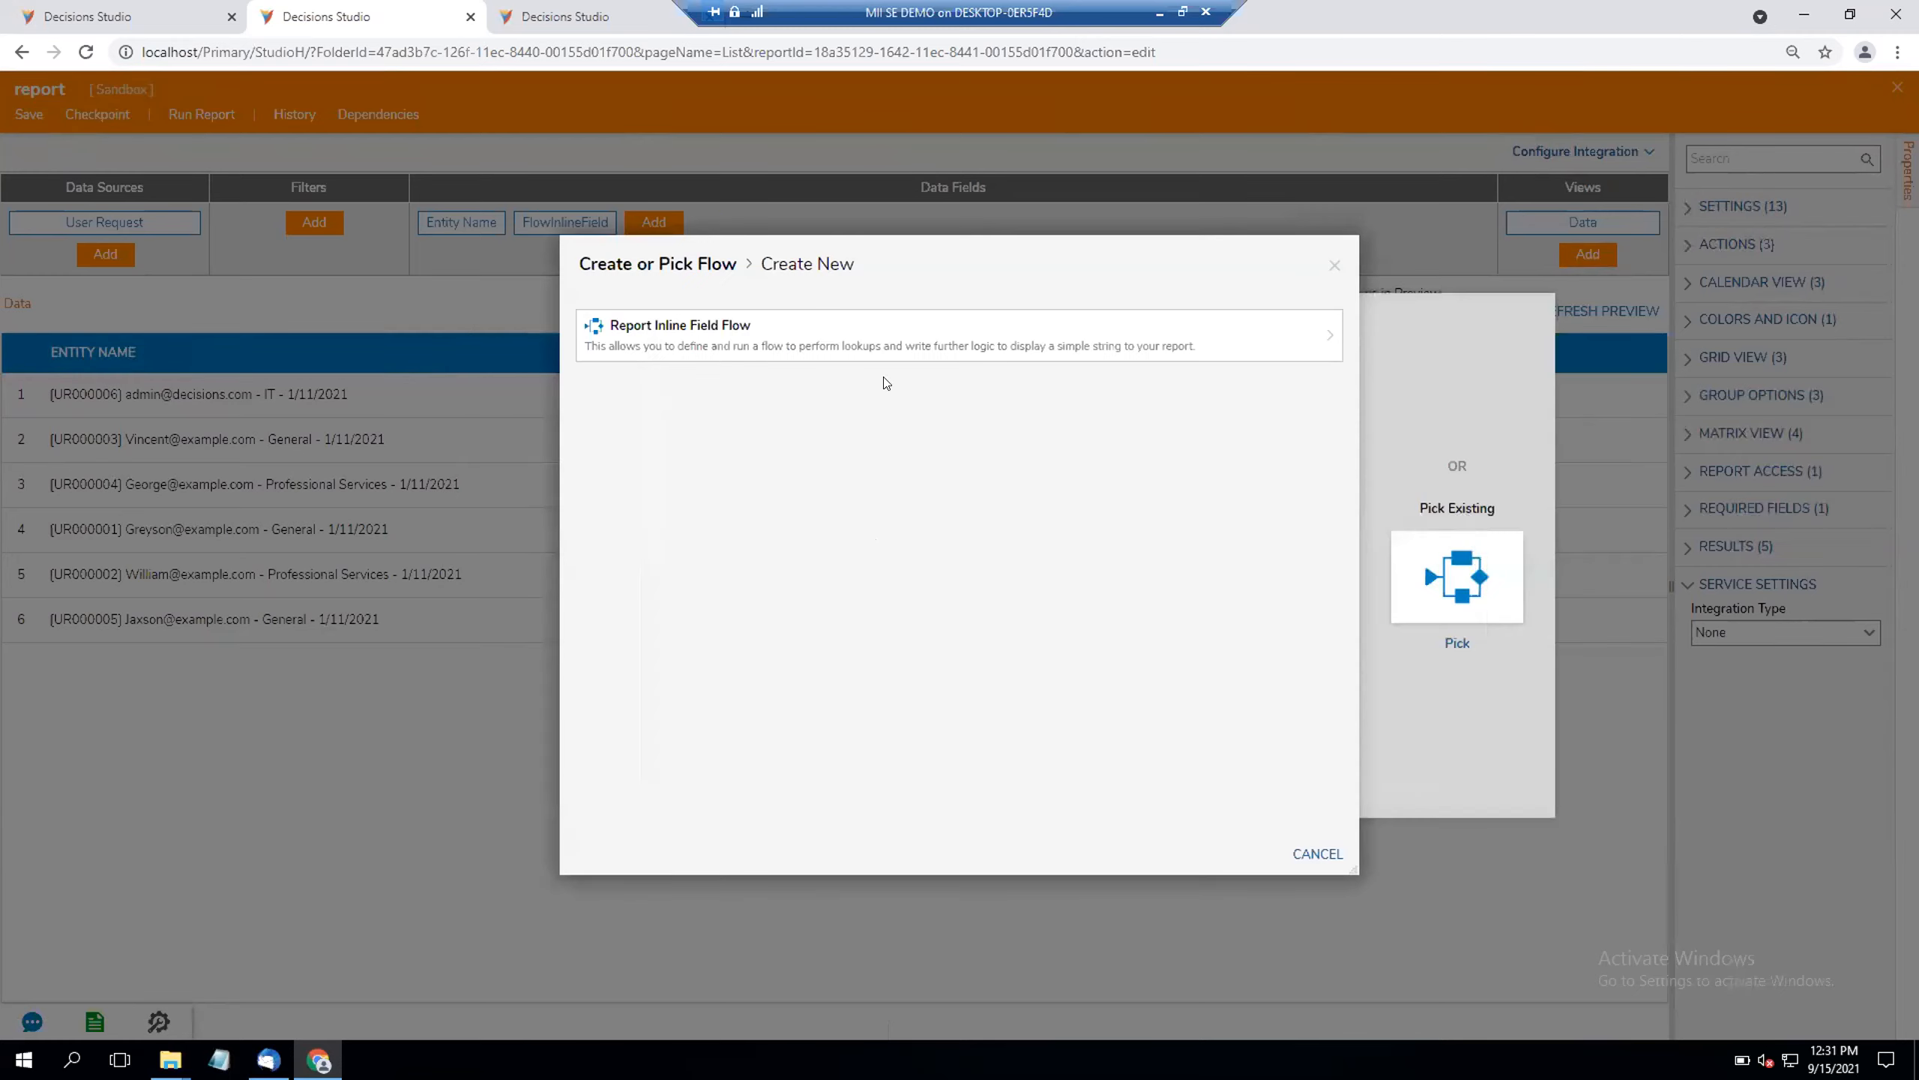
left_click(879, 342)
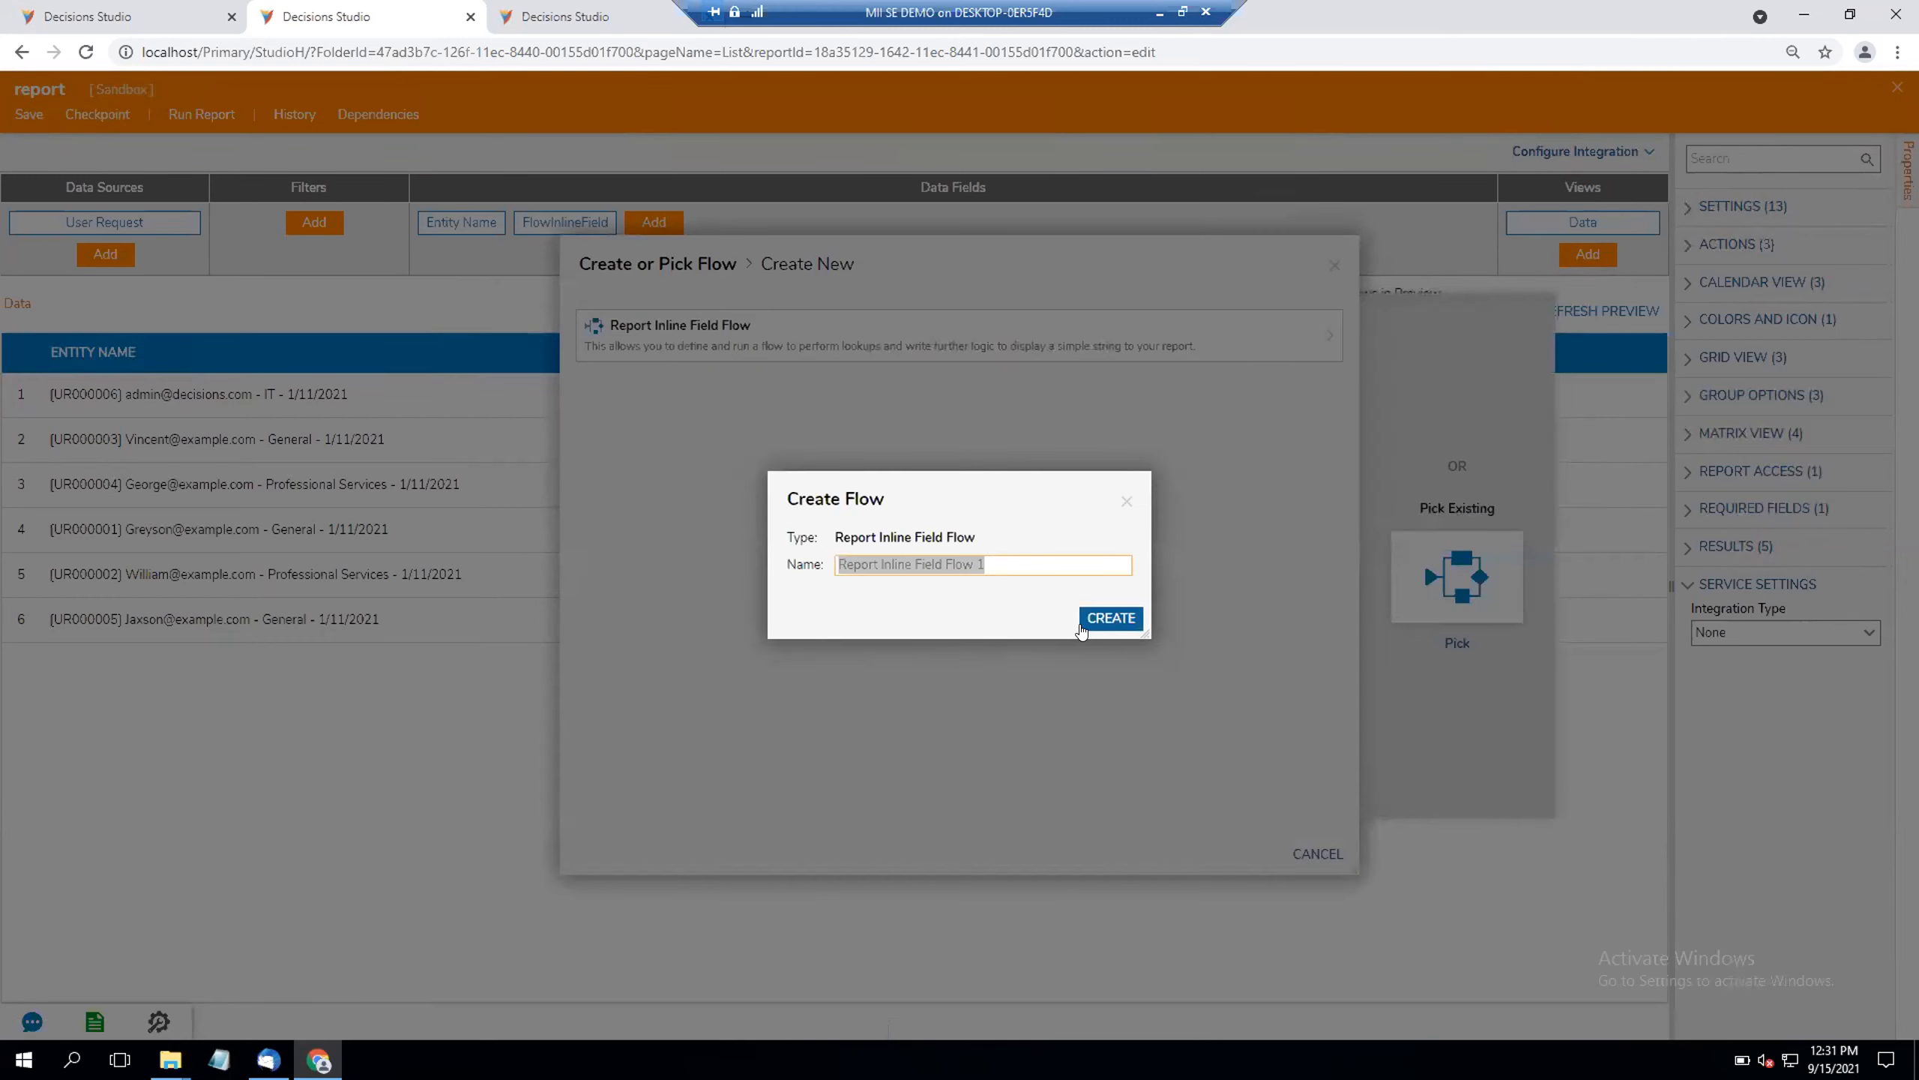
type("Retrieve")
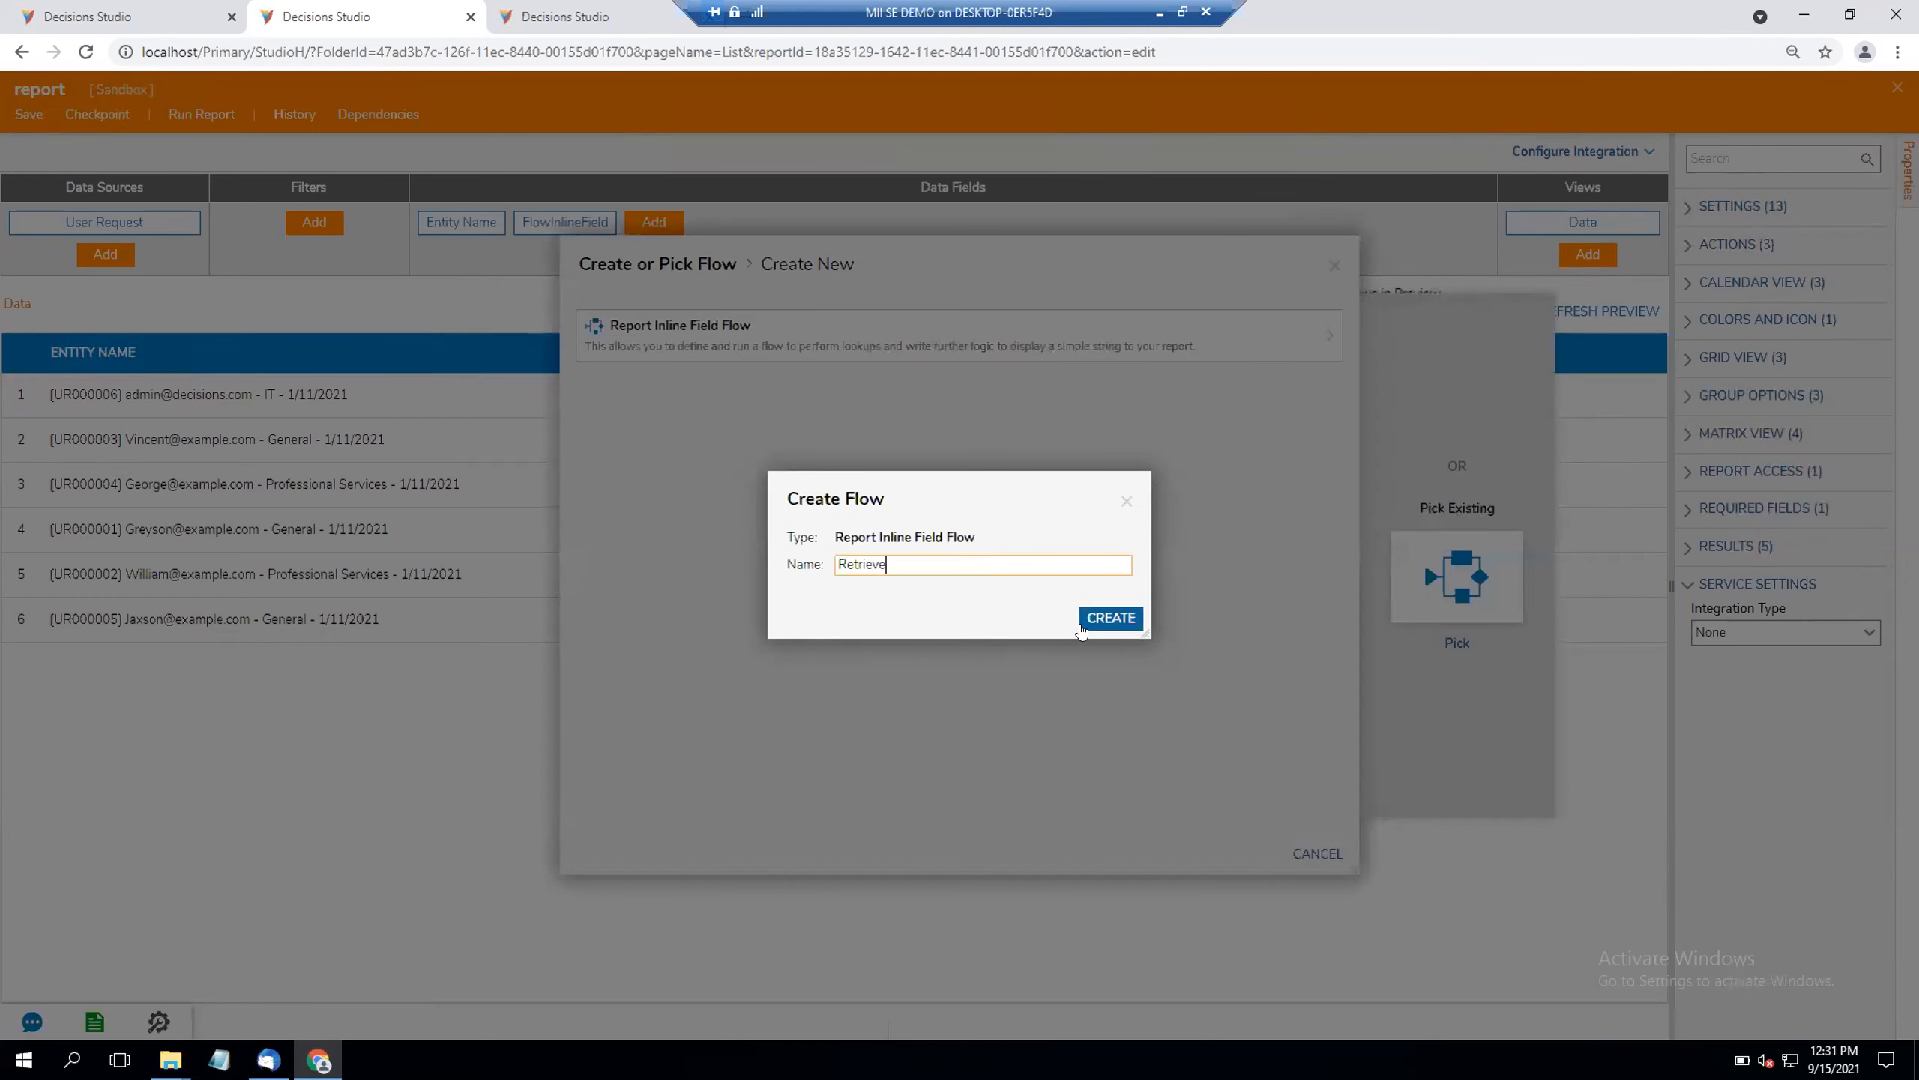
type("AllAAccountsBelowMe")
left_click(1081, 631)
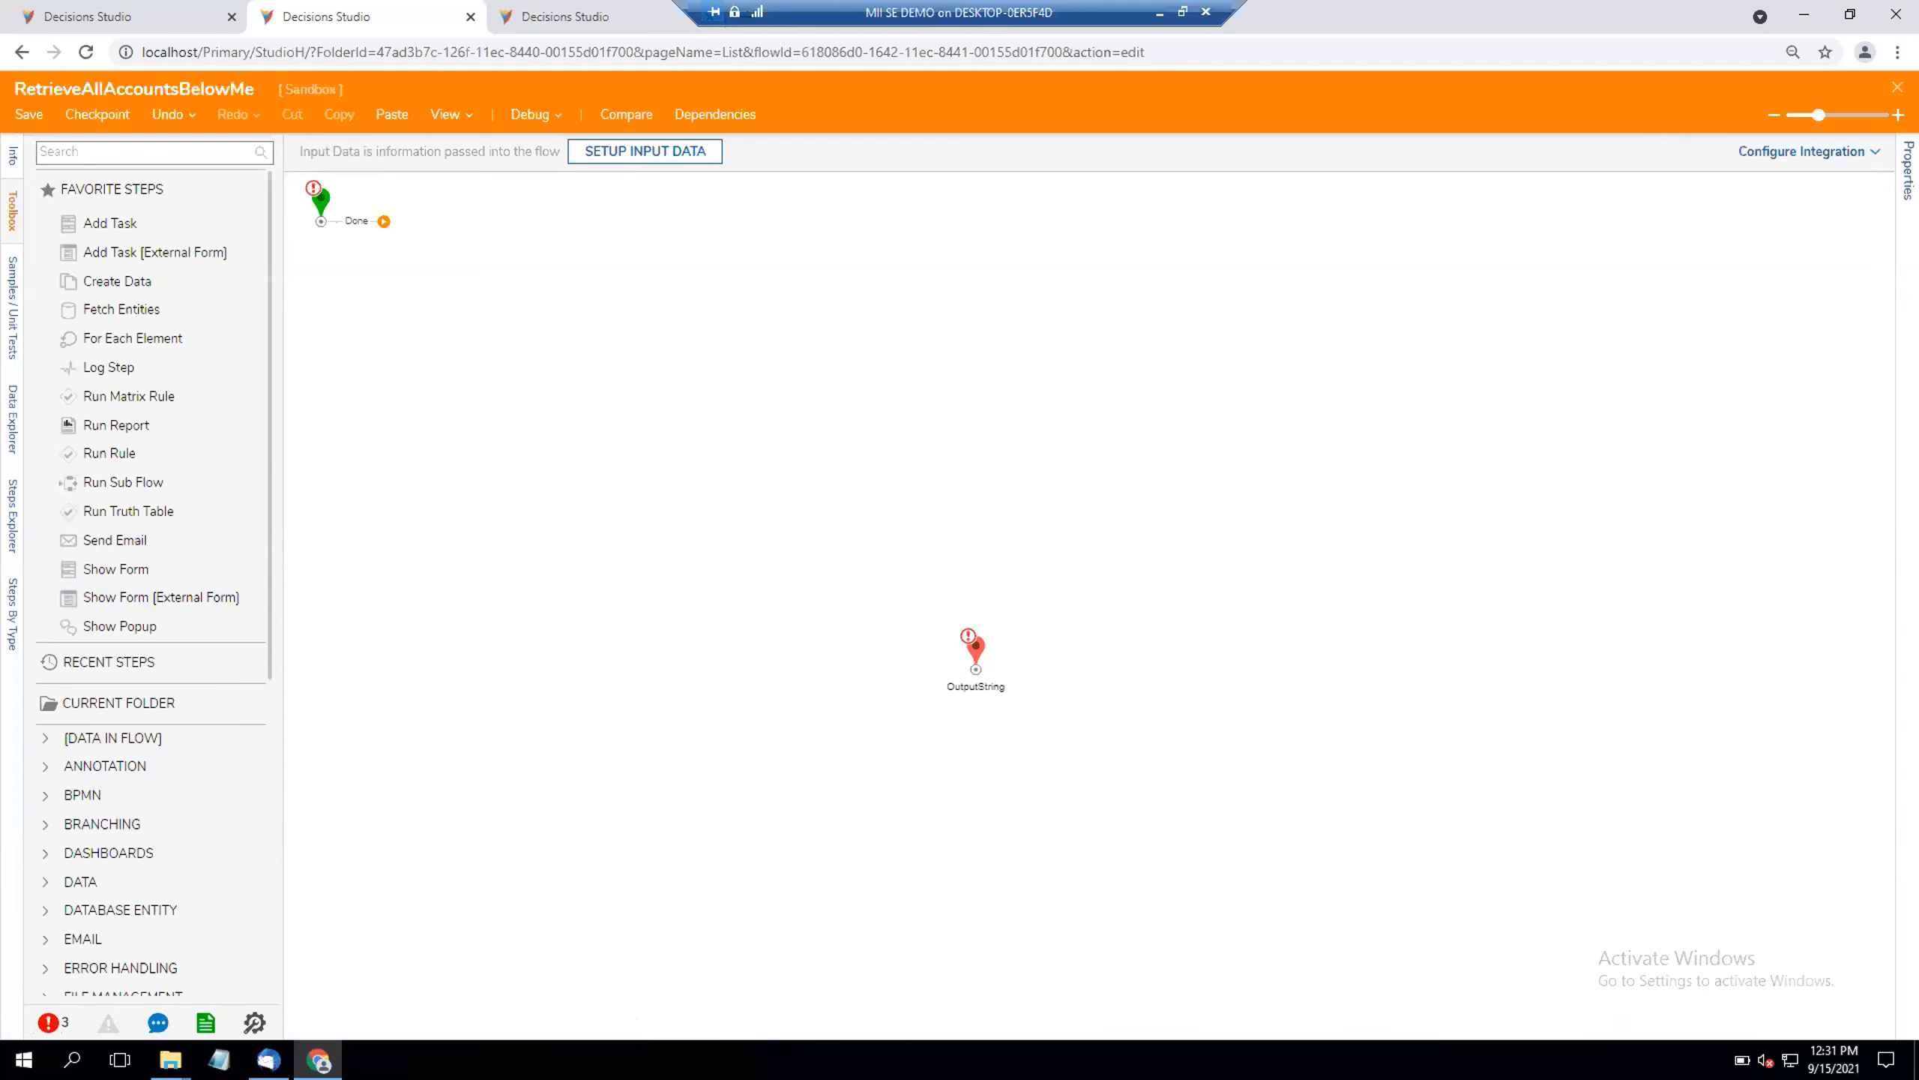
left_click(1897, 87)
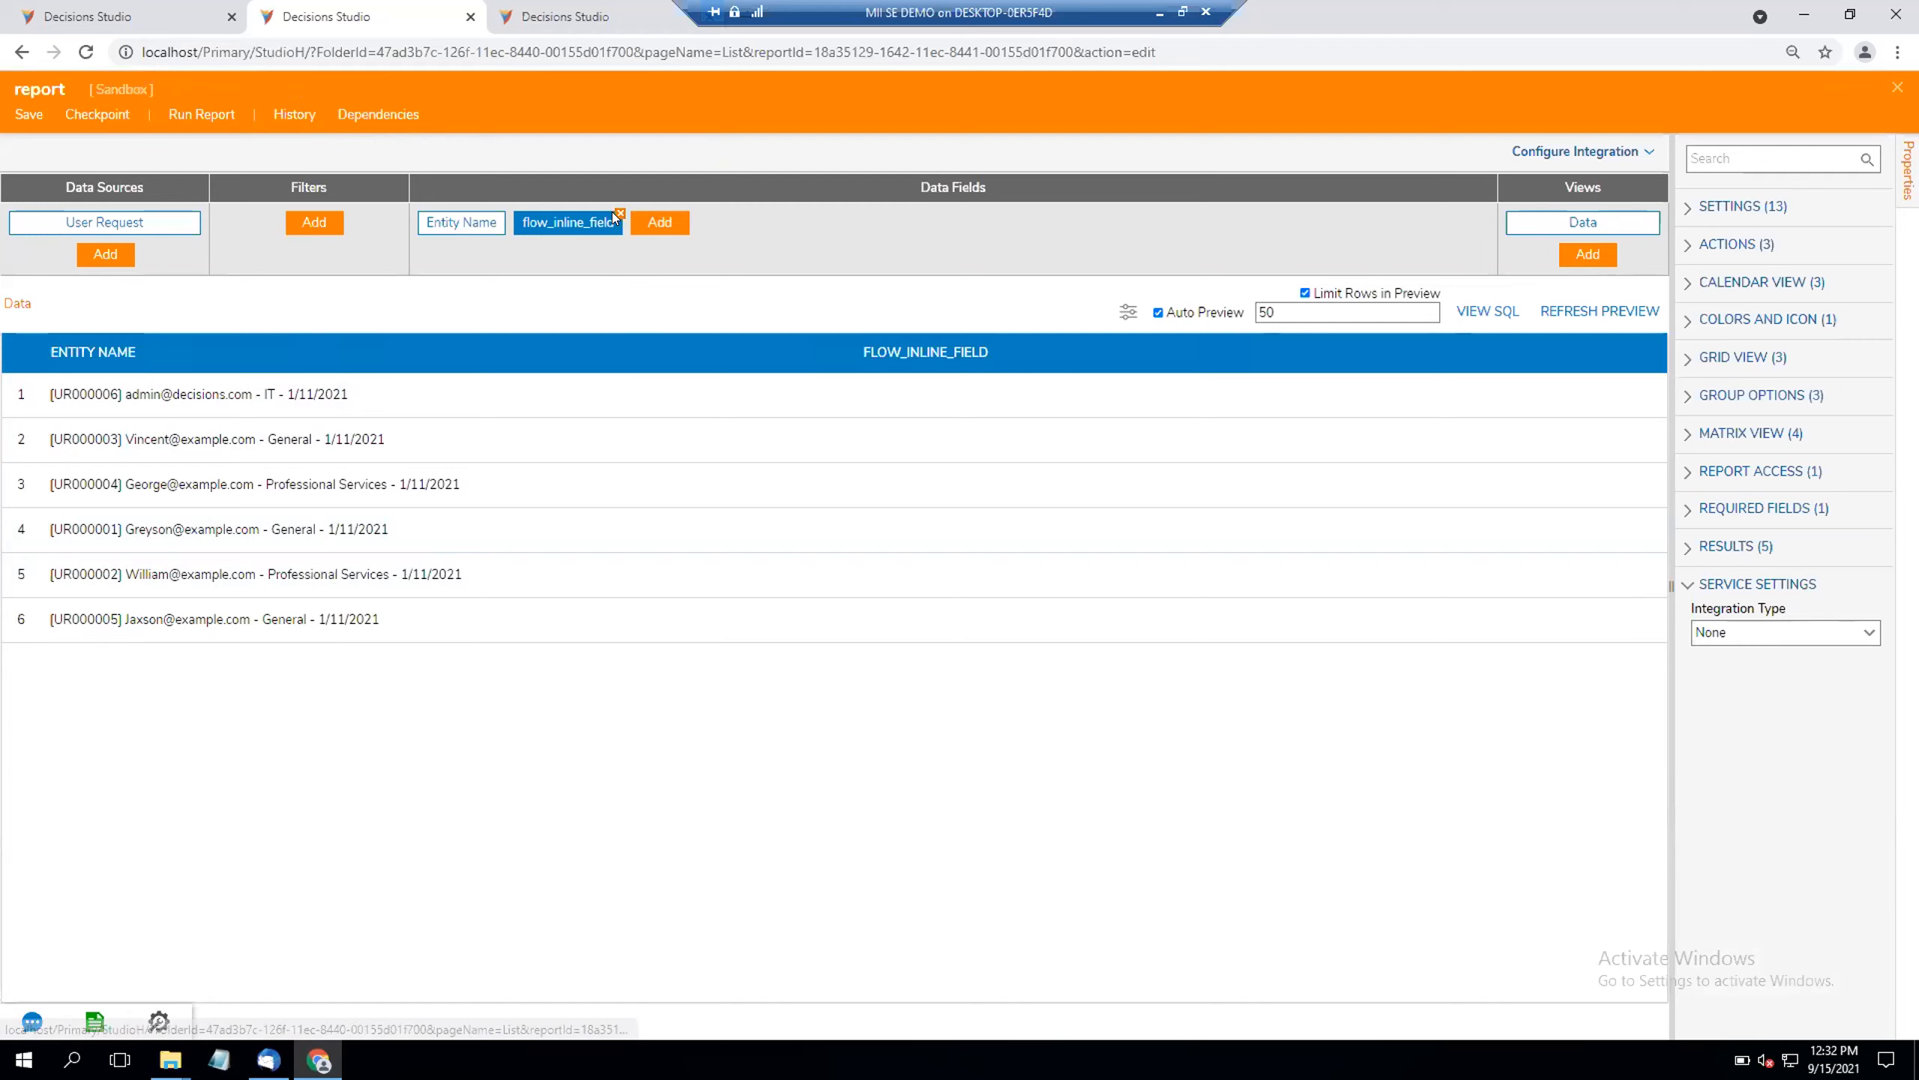
Step: Delete the flow_inline_field column from the report's data fields and close the report
left_click(617, 214)
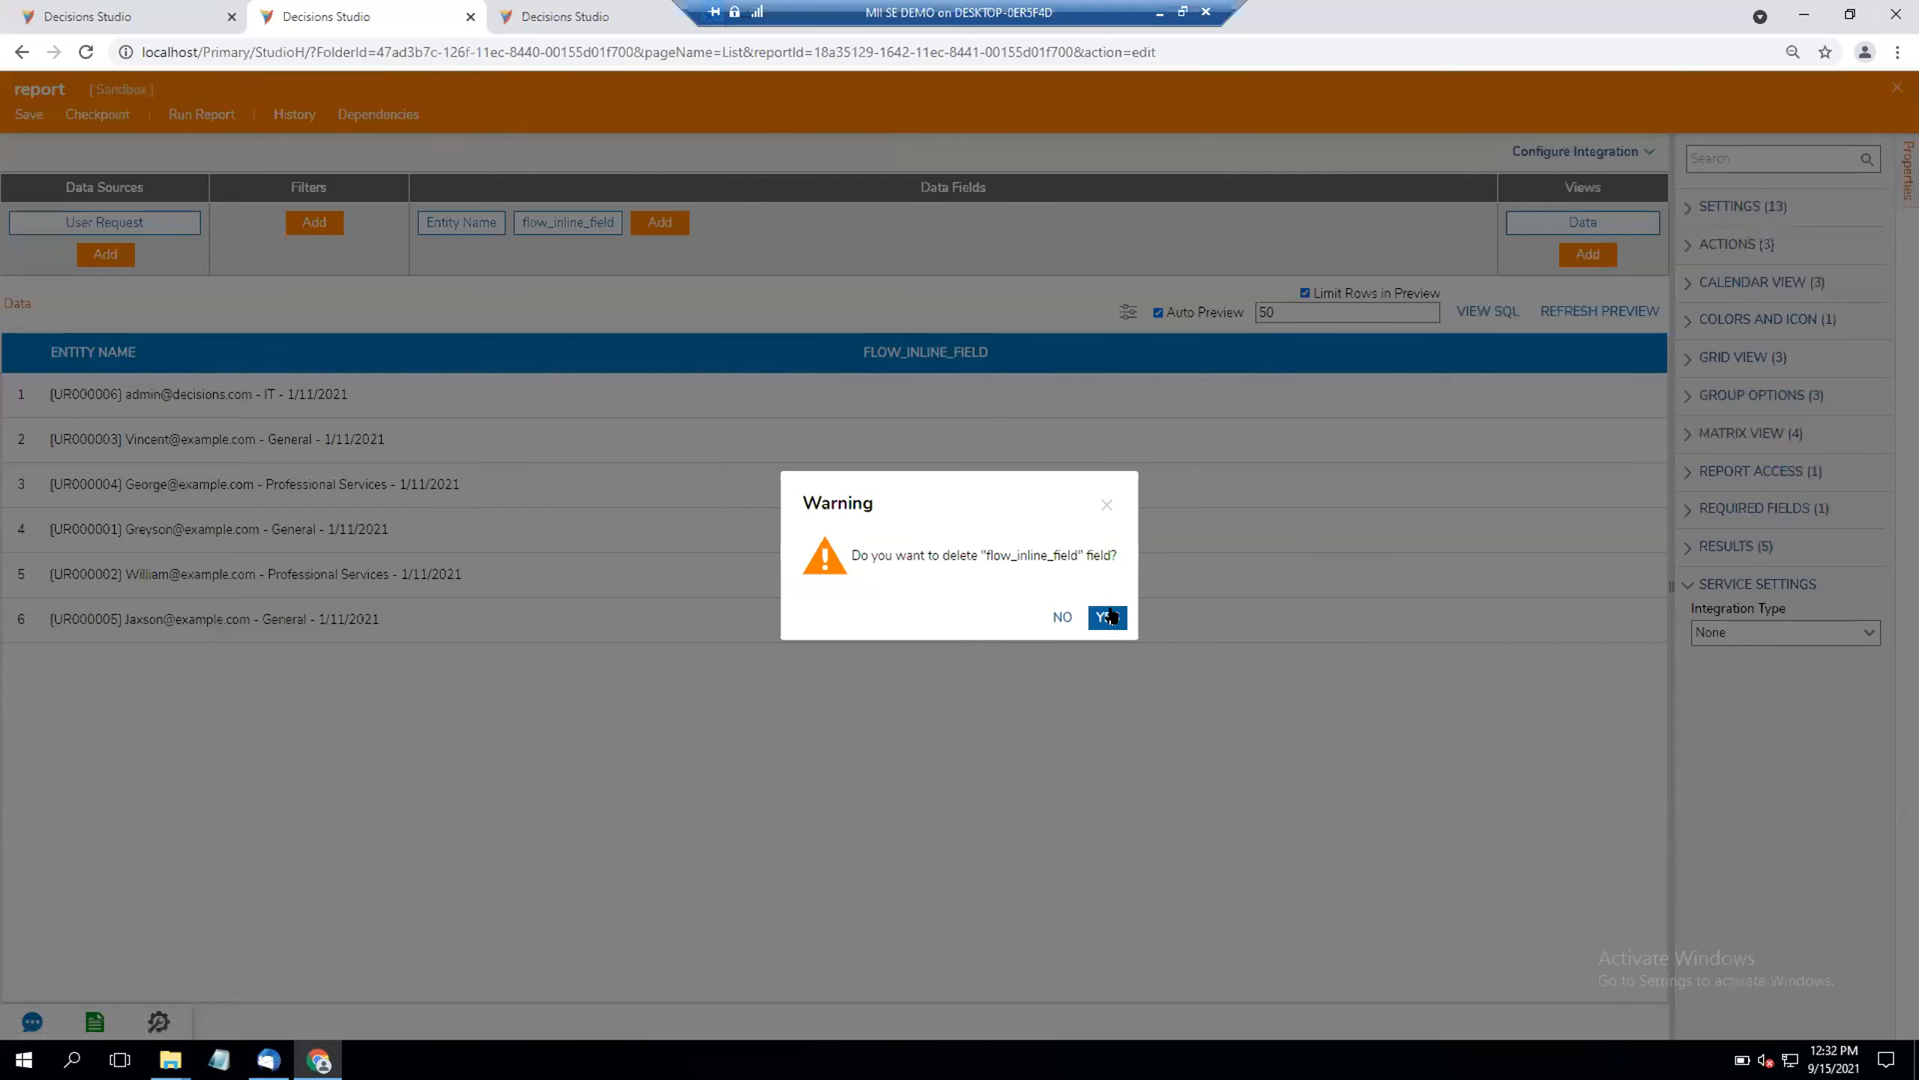
left_click(1108, 616)
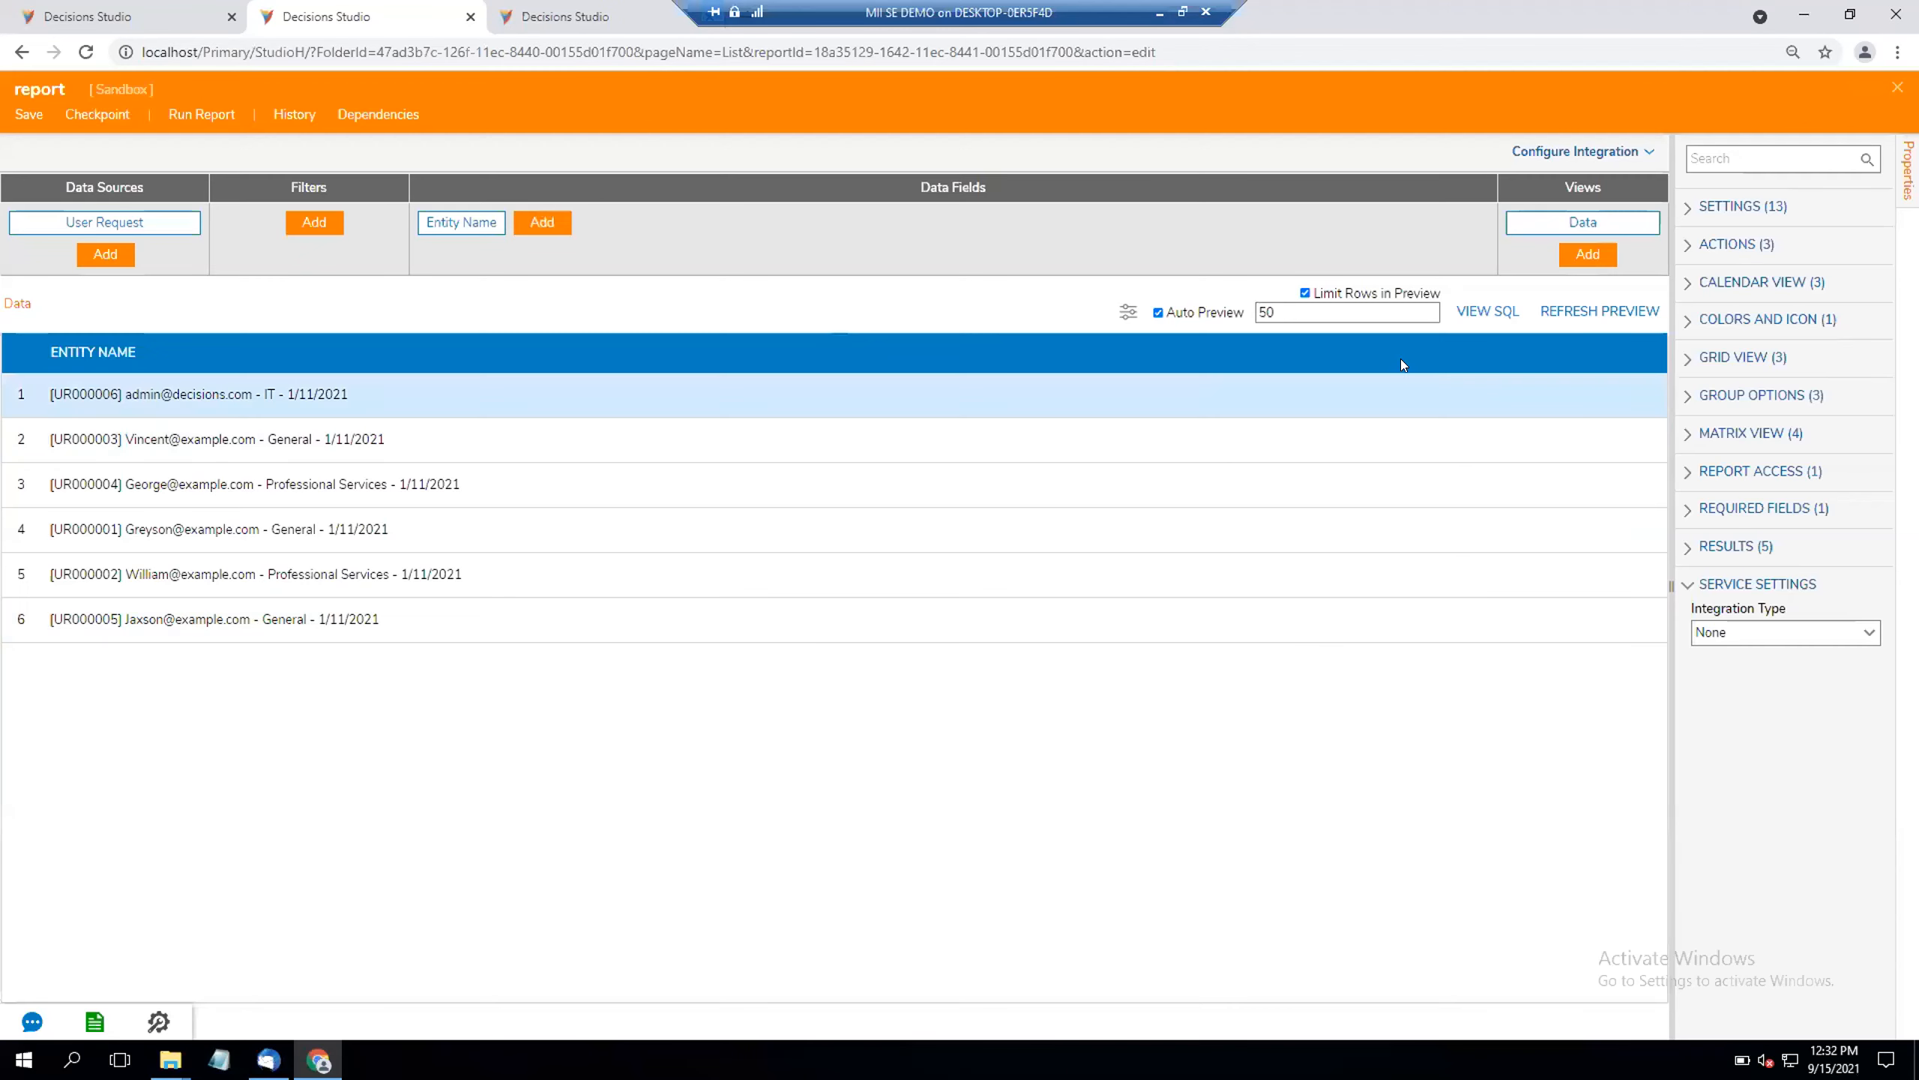
left_click(1896, 87)
left_click(1032, 655)
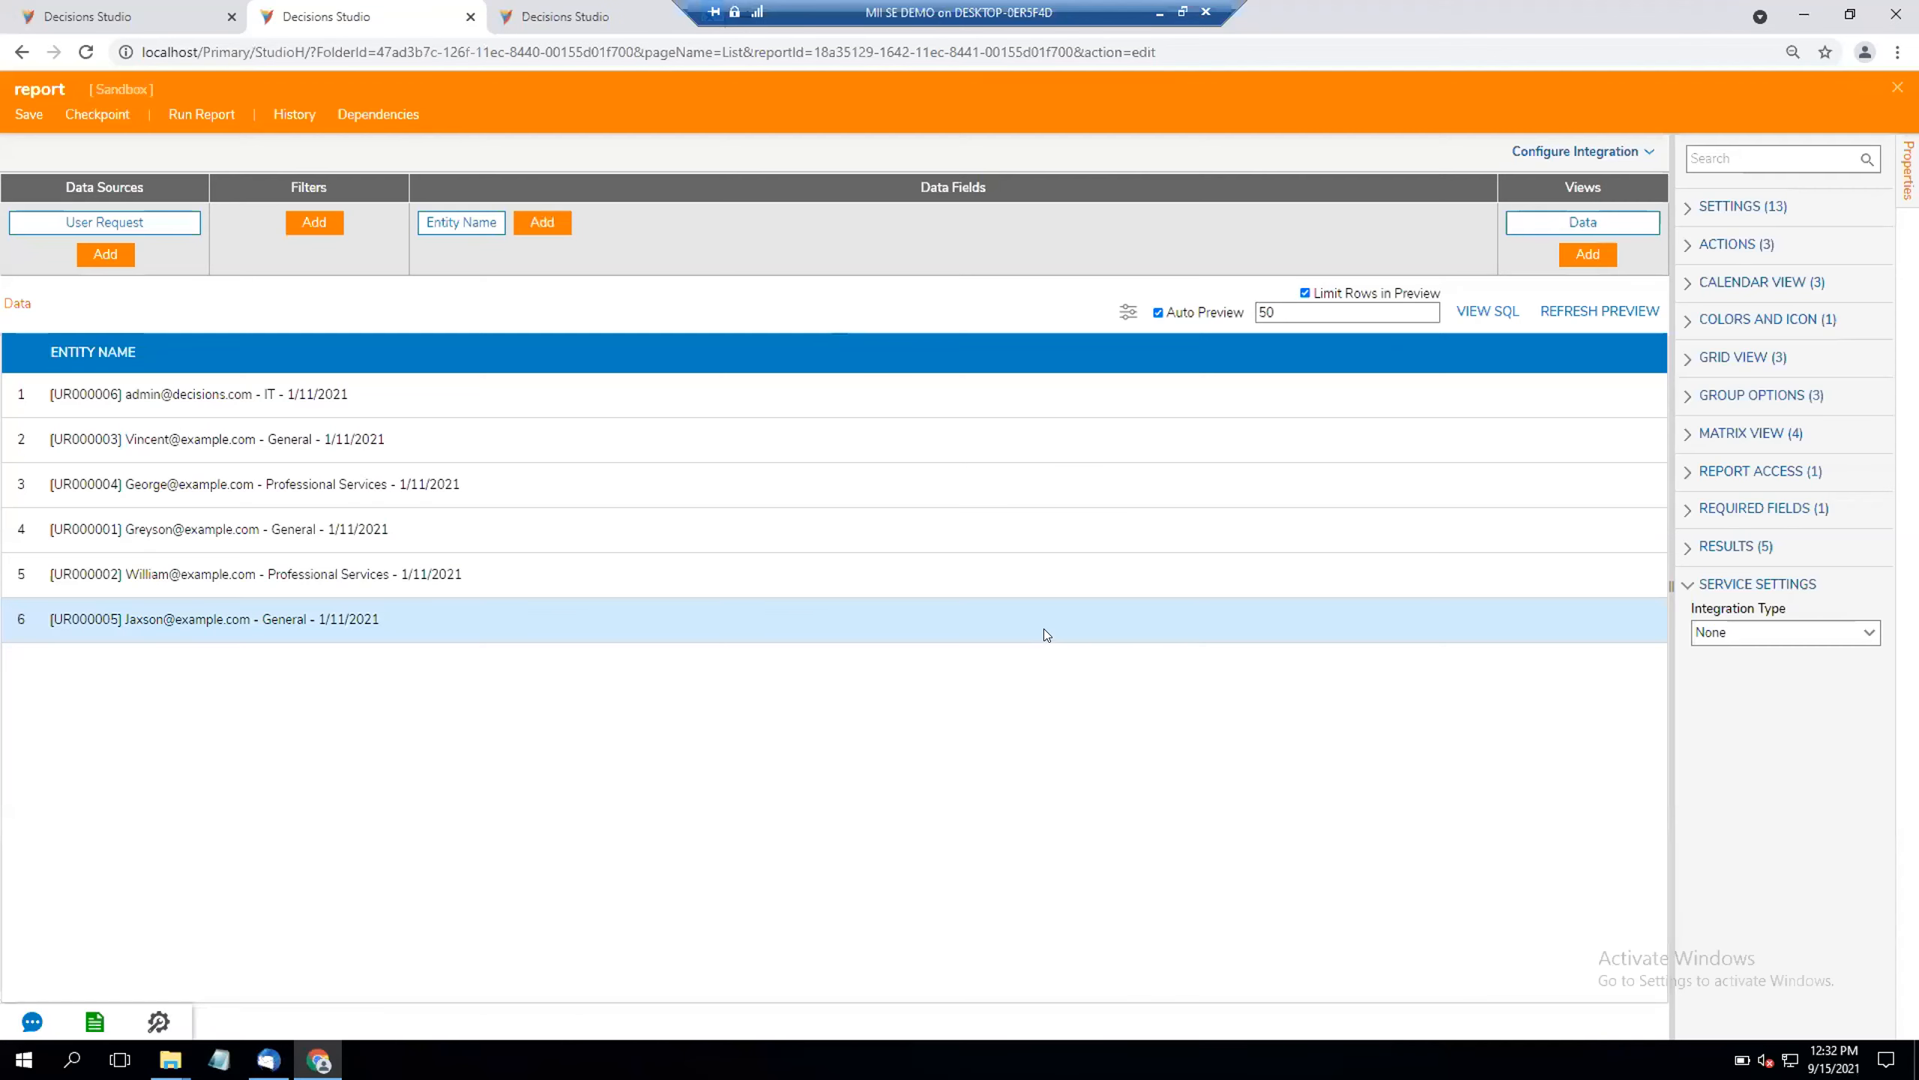
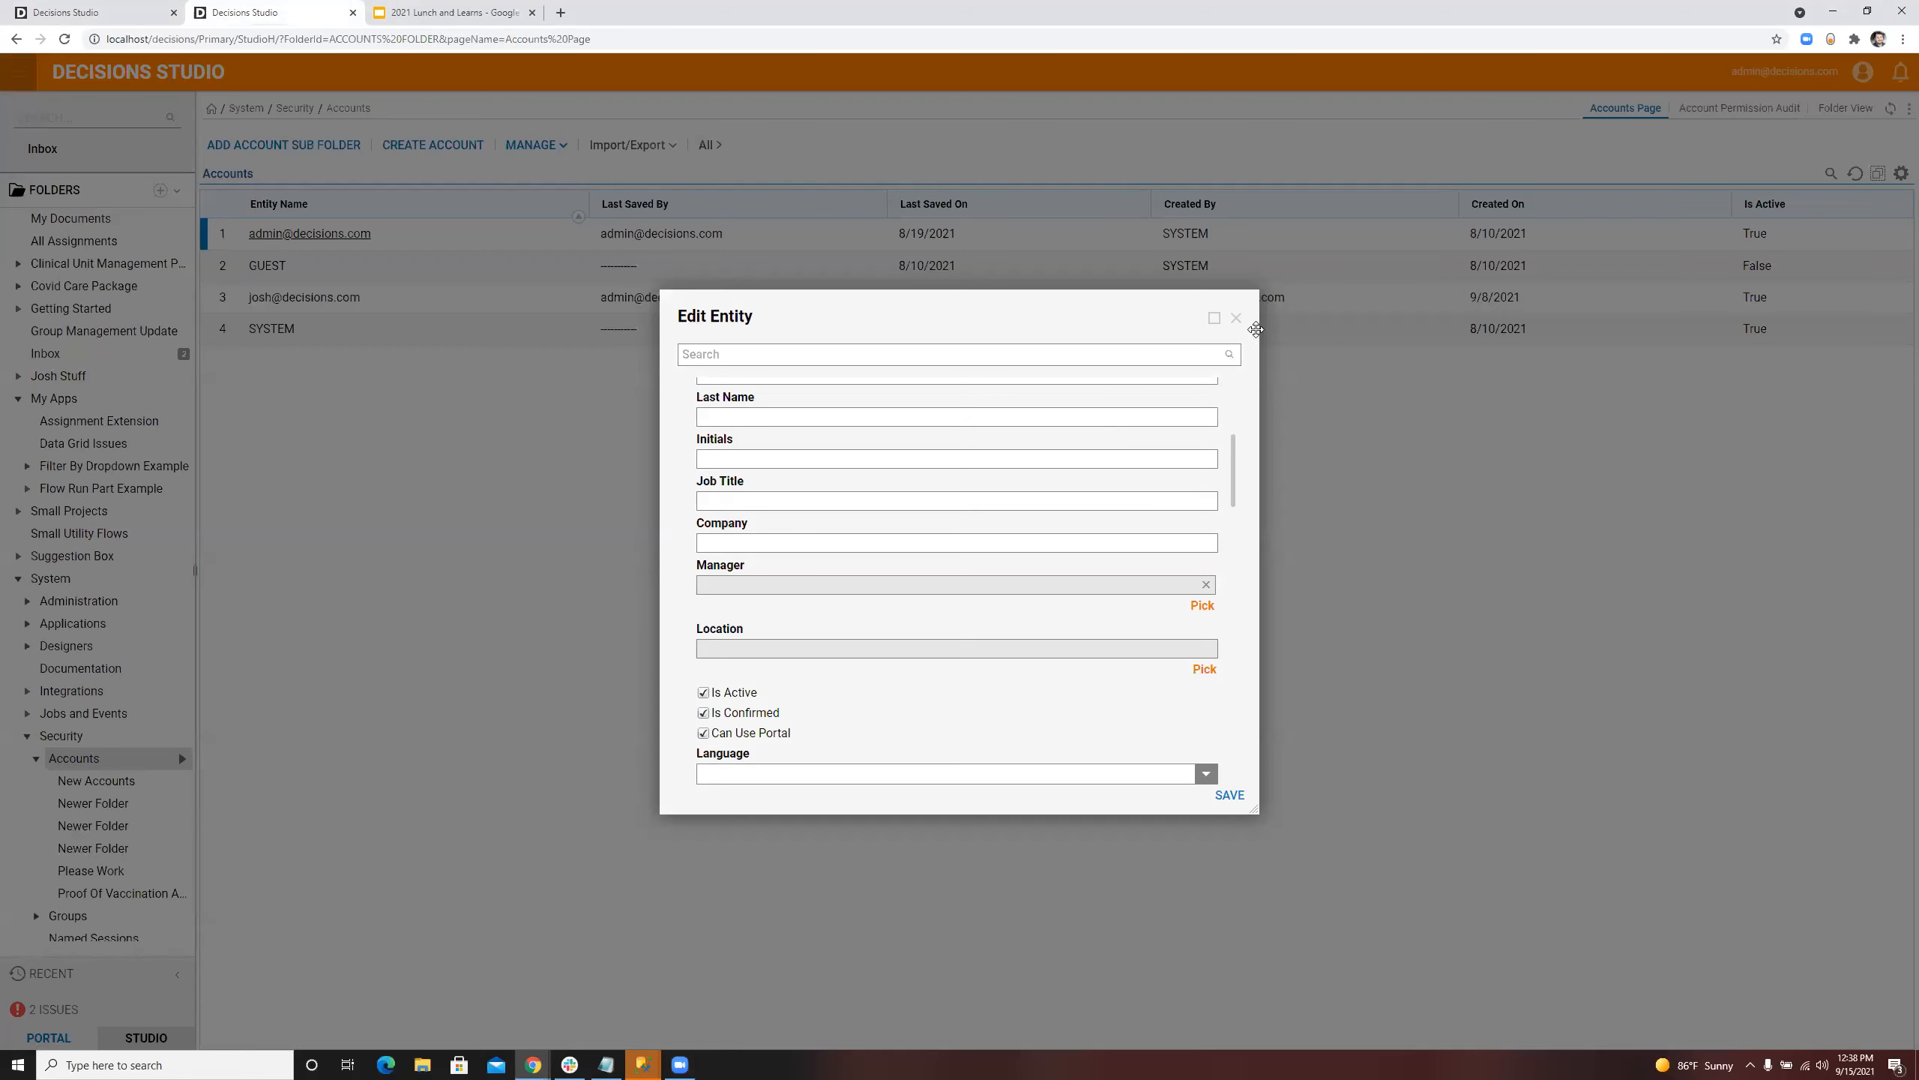
Step: Close the account editor and create a designer folder named Data Name Replacement under My Apps
left_click(1237, 319)
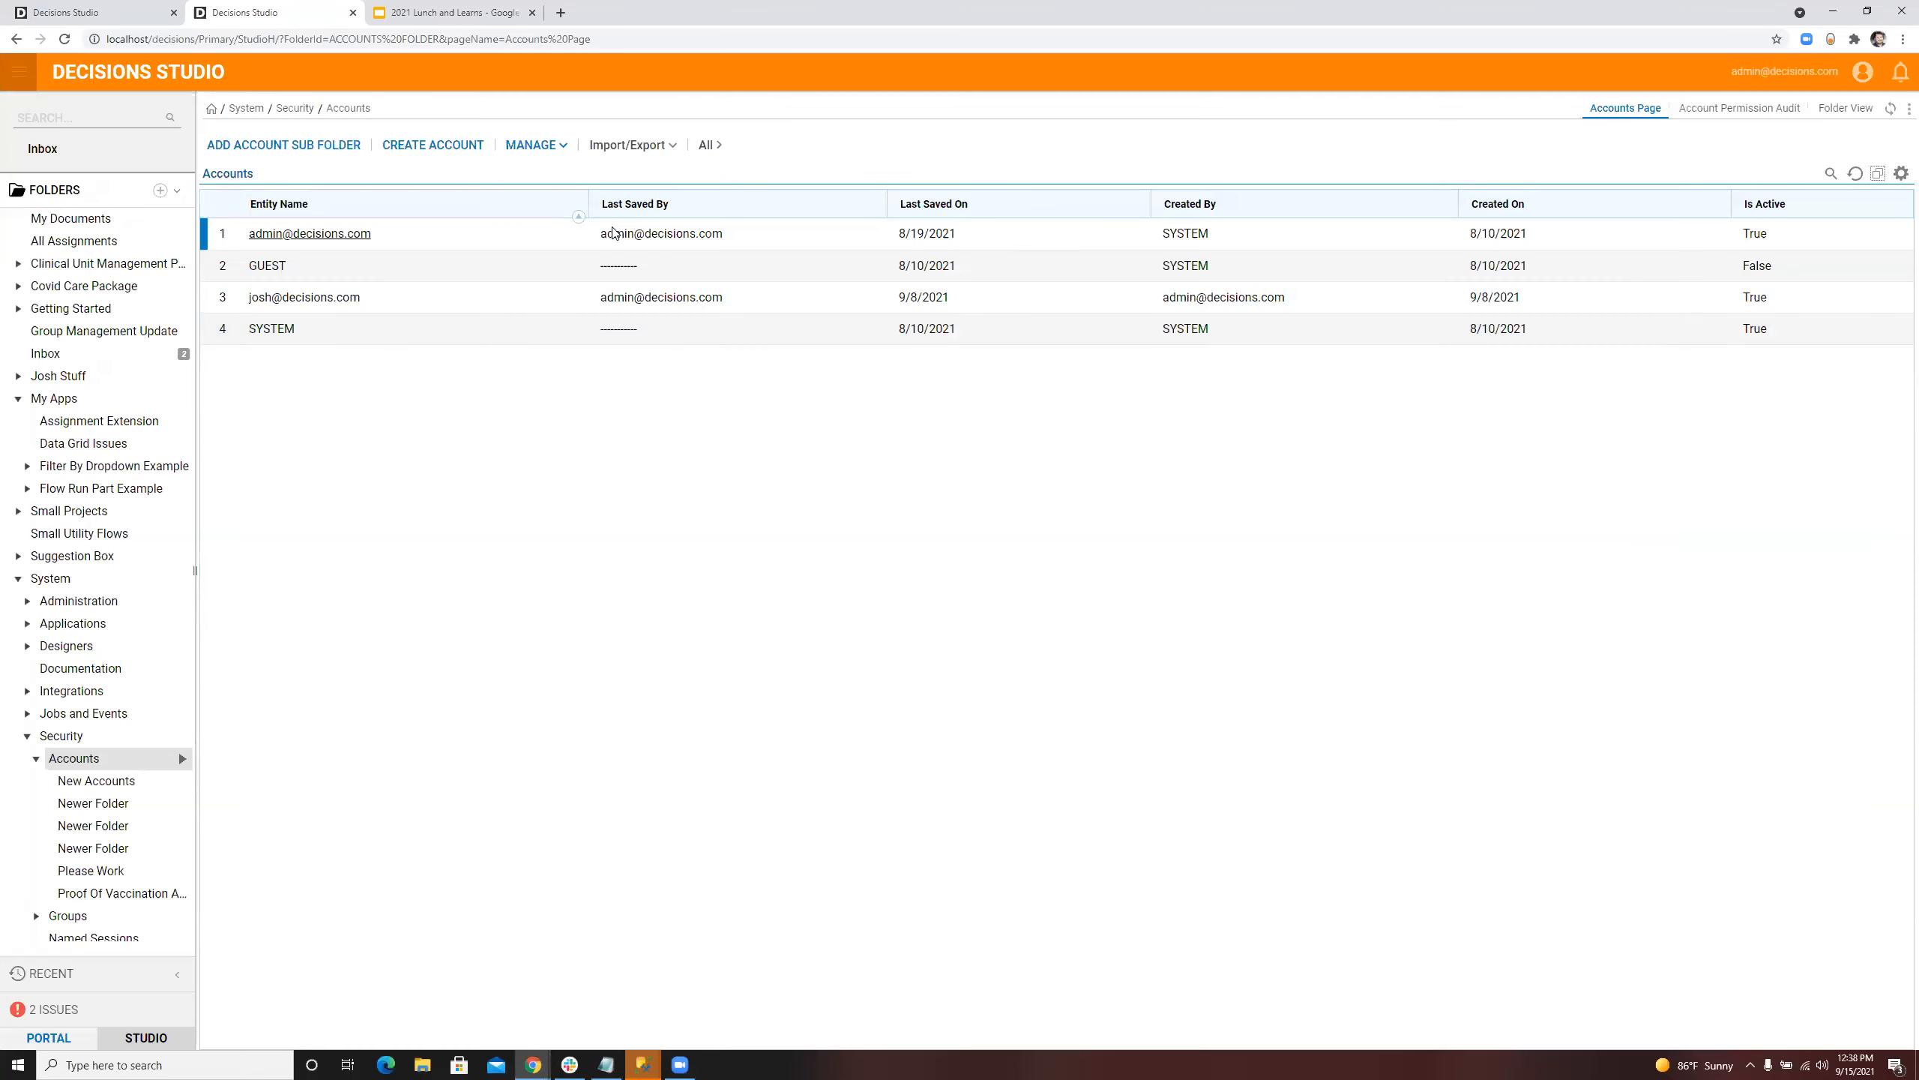
left_click(105, 396)
scroll(92, 505, "down", 2)
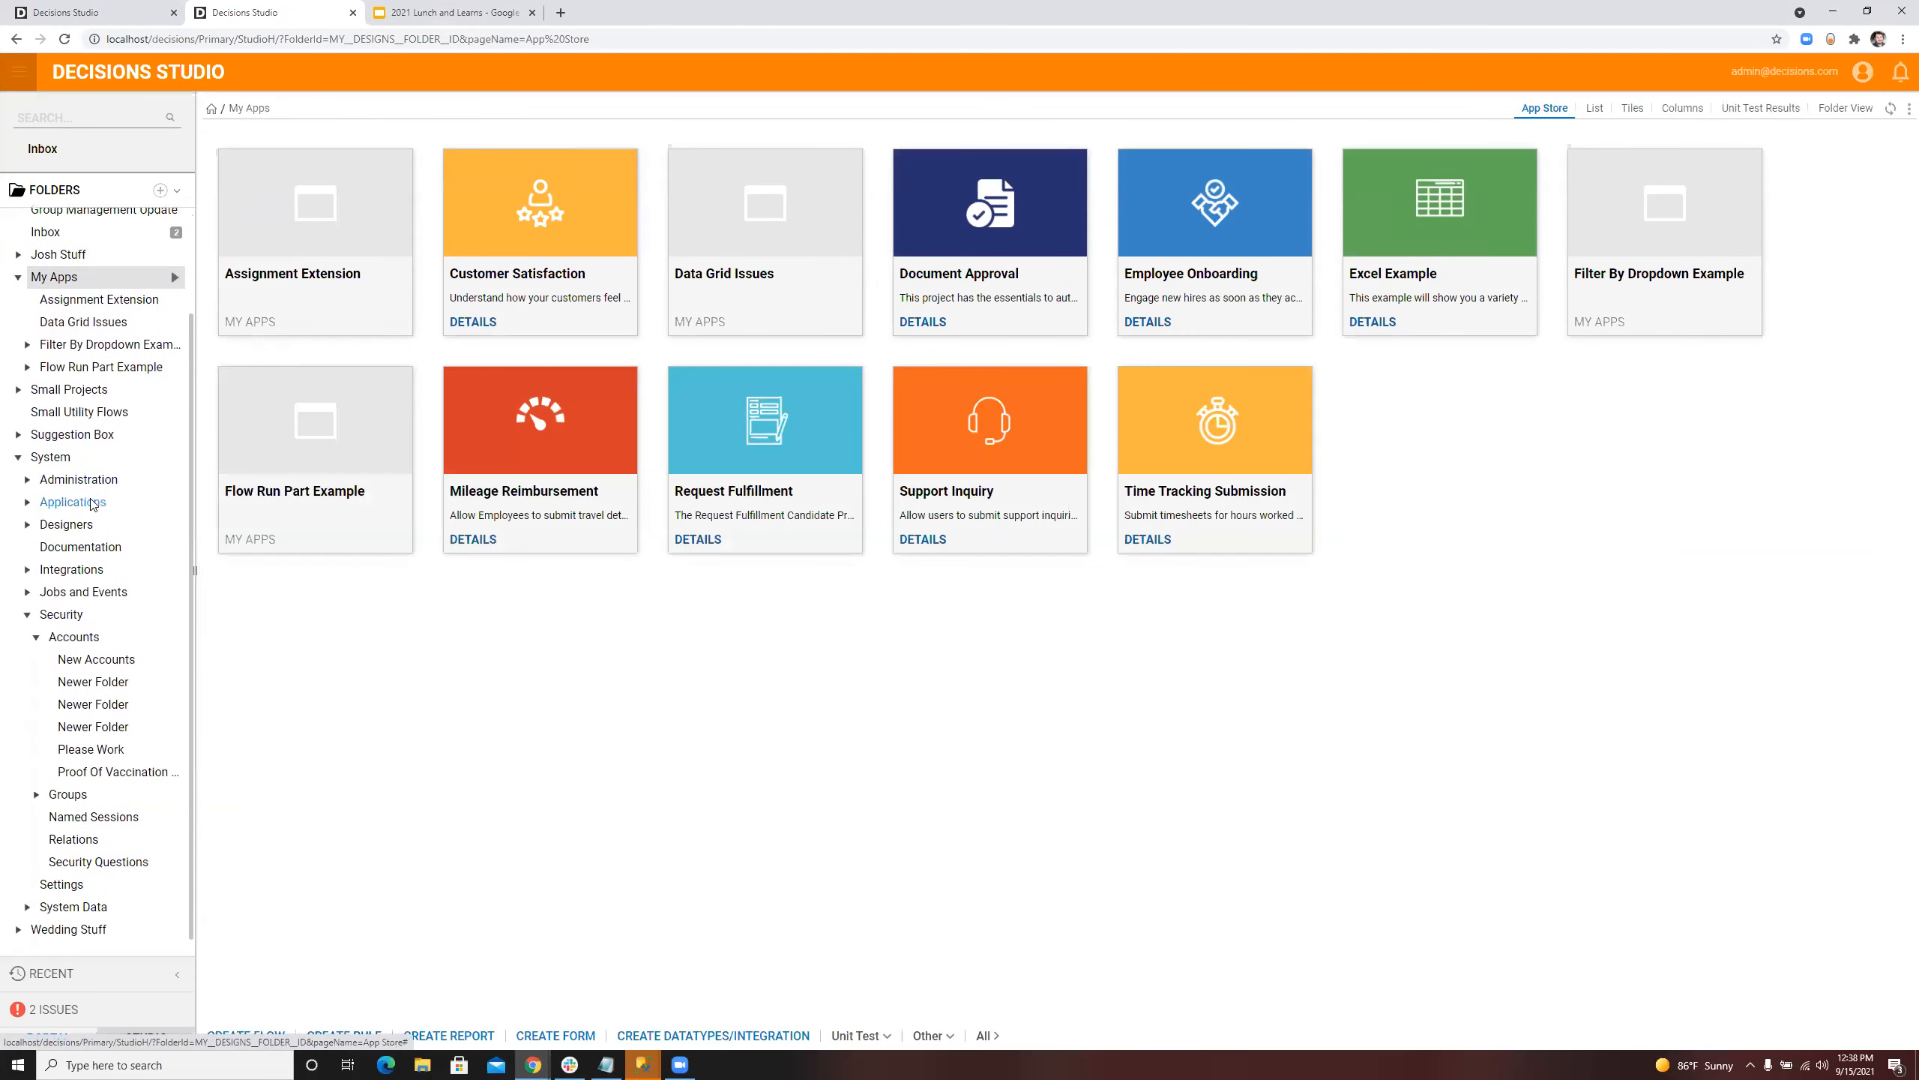
scroll(67, 333, "up", 2)
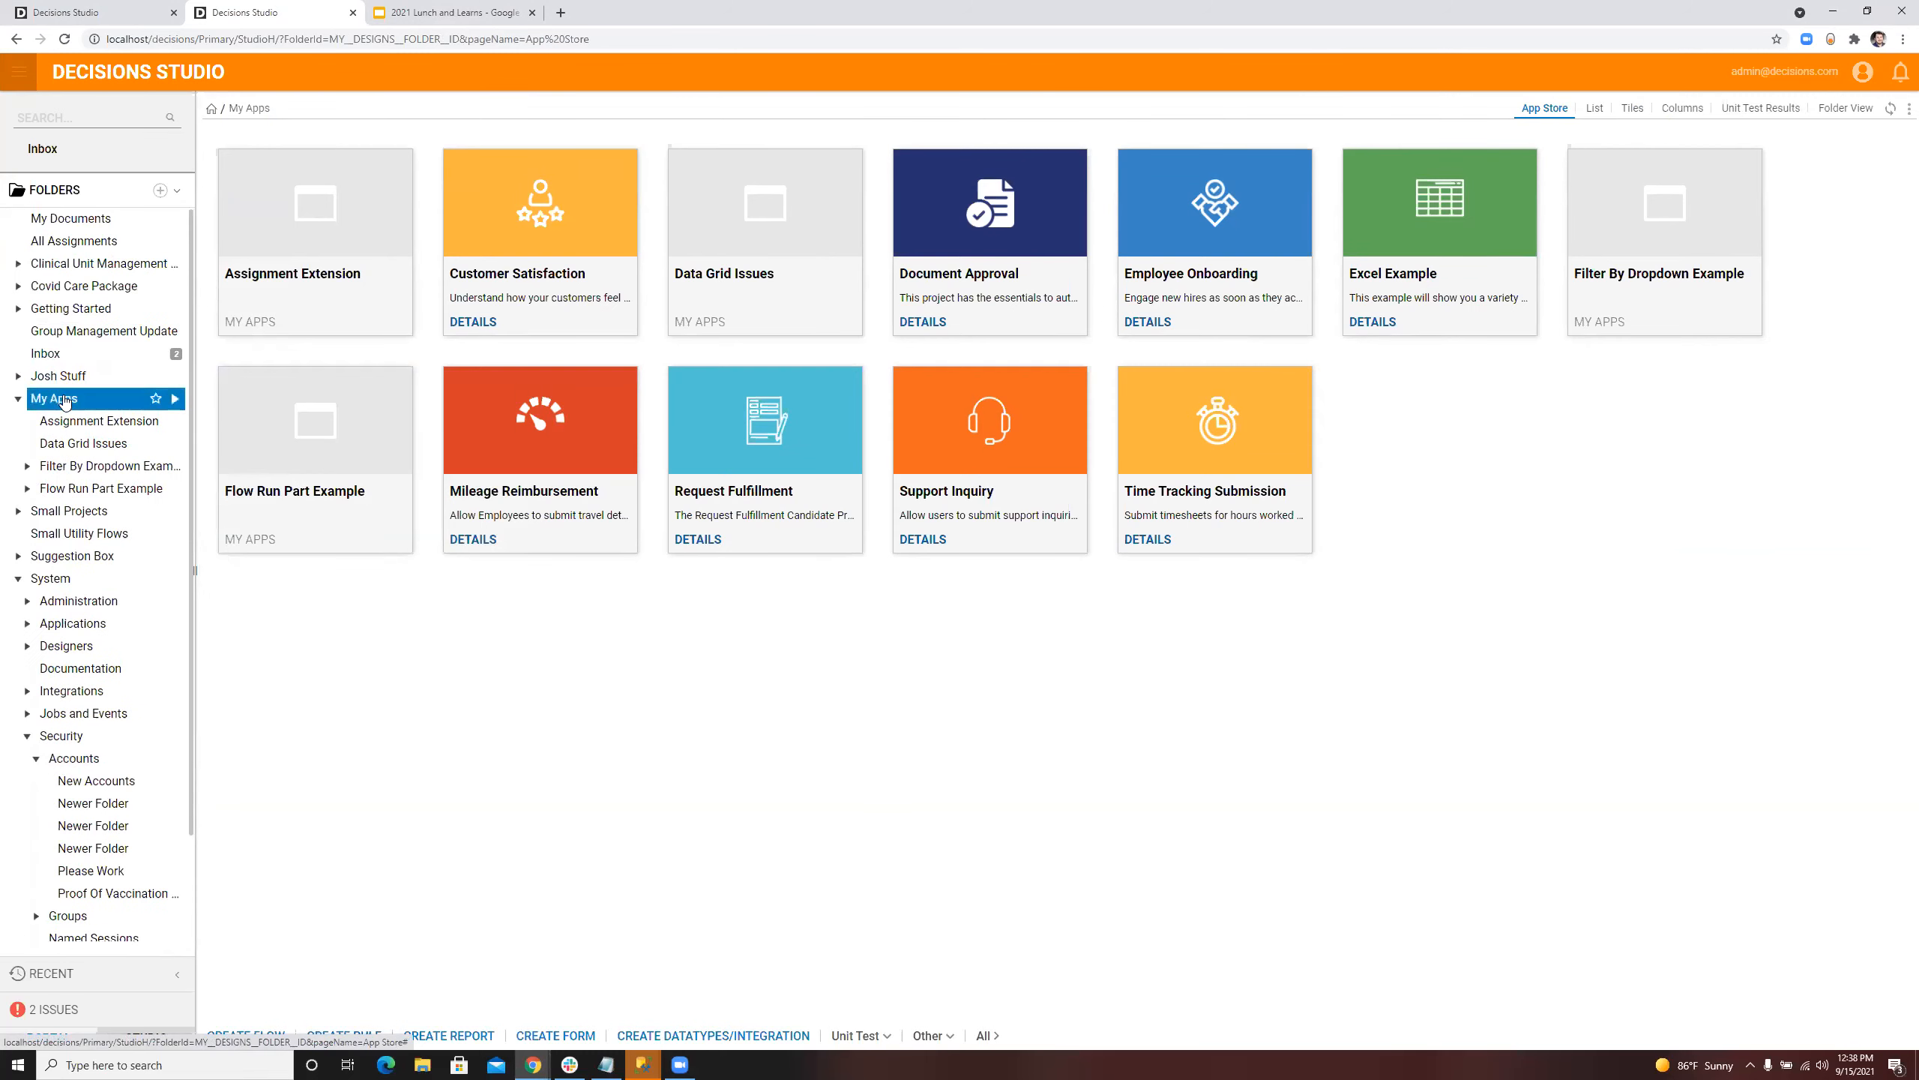
left_click(176, 398)
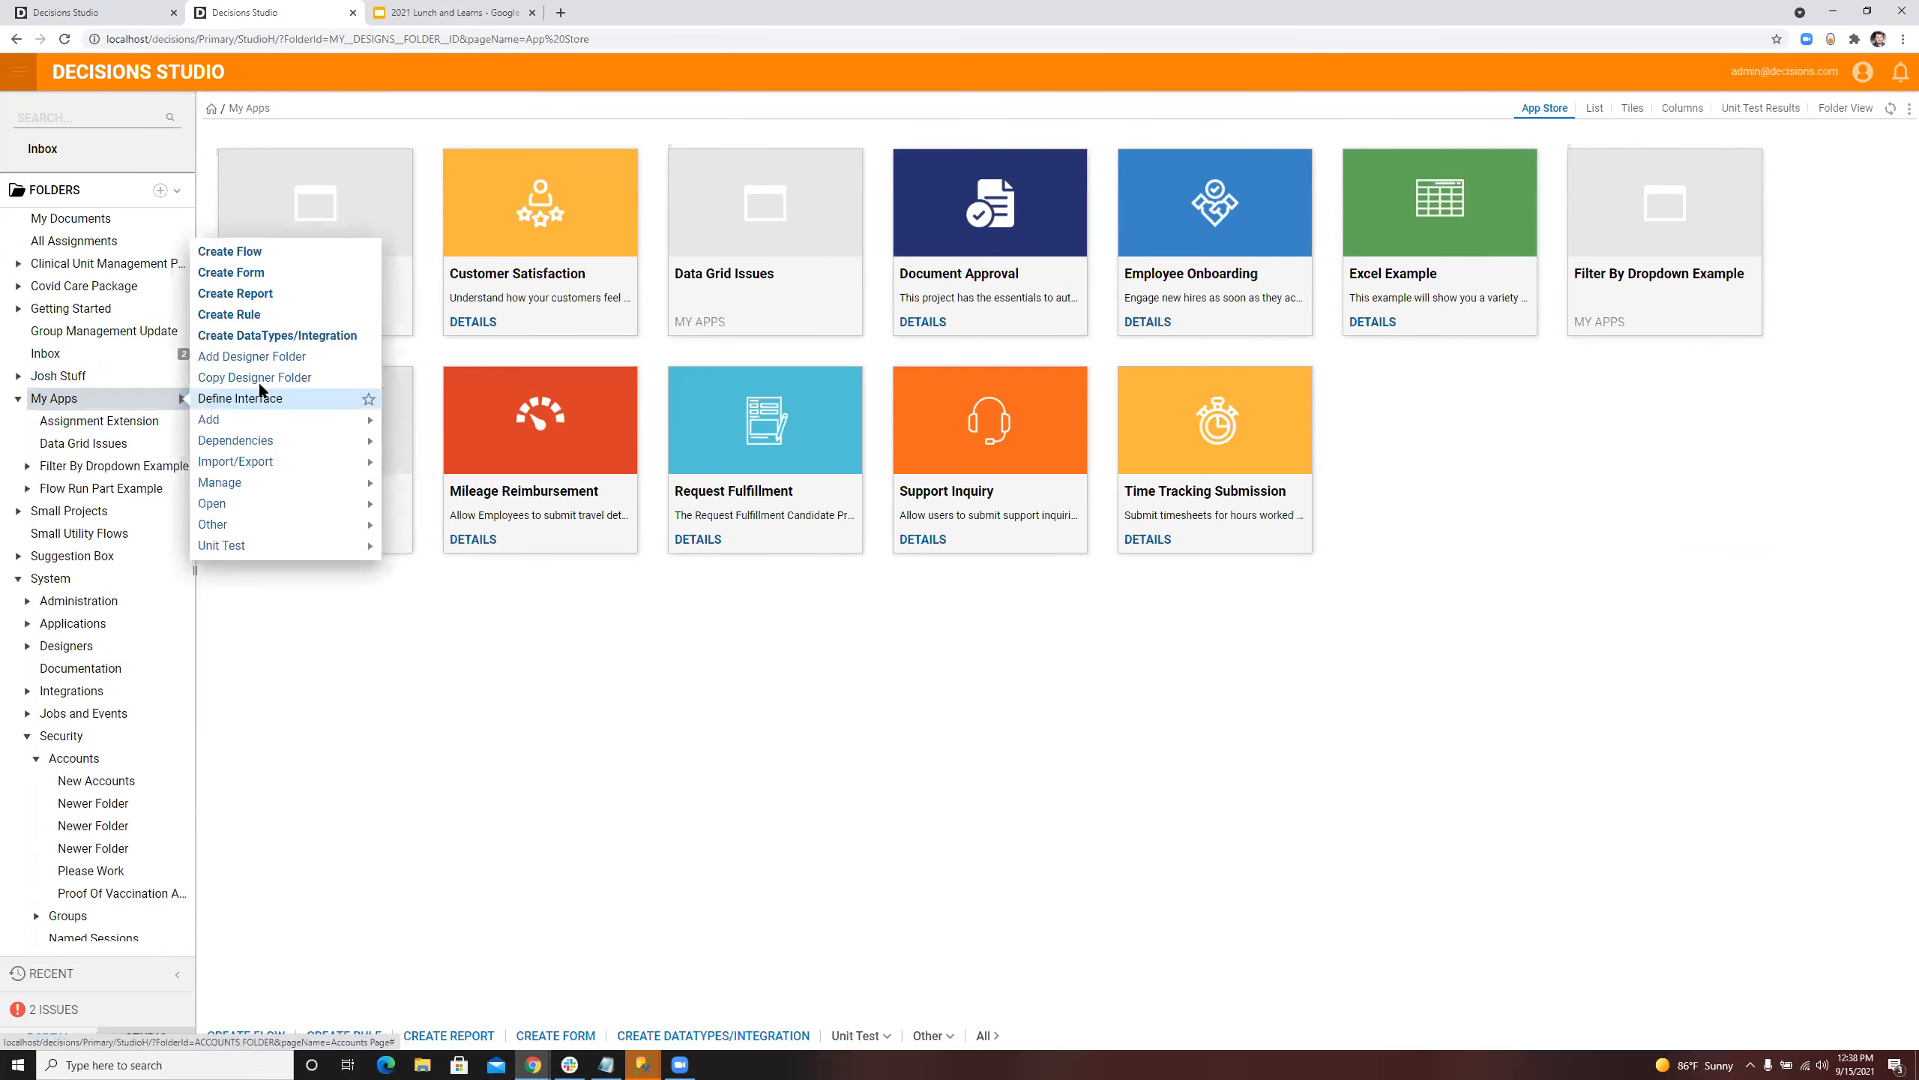
left_click(268, 358)
type("Data Name Replacement")
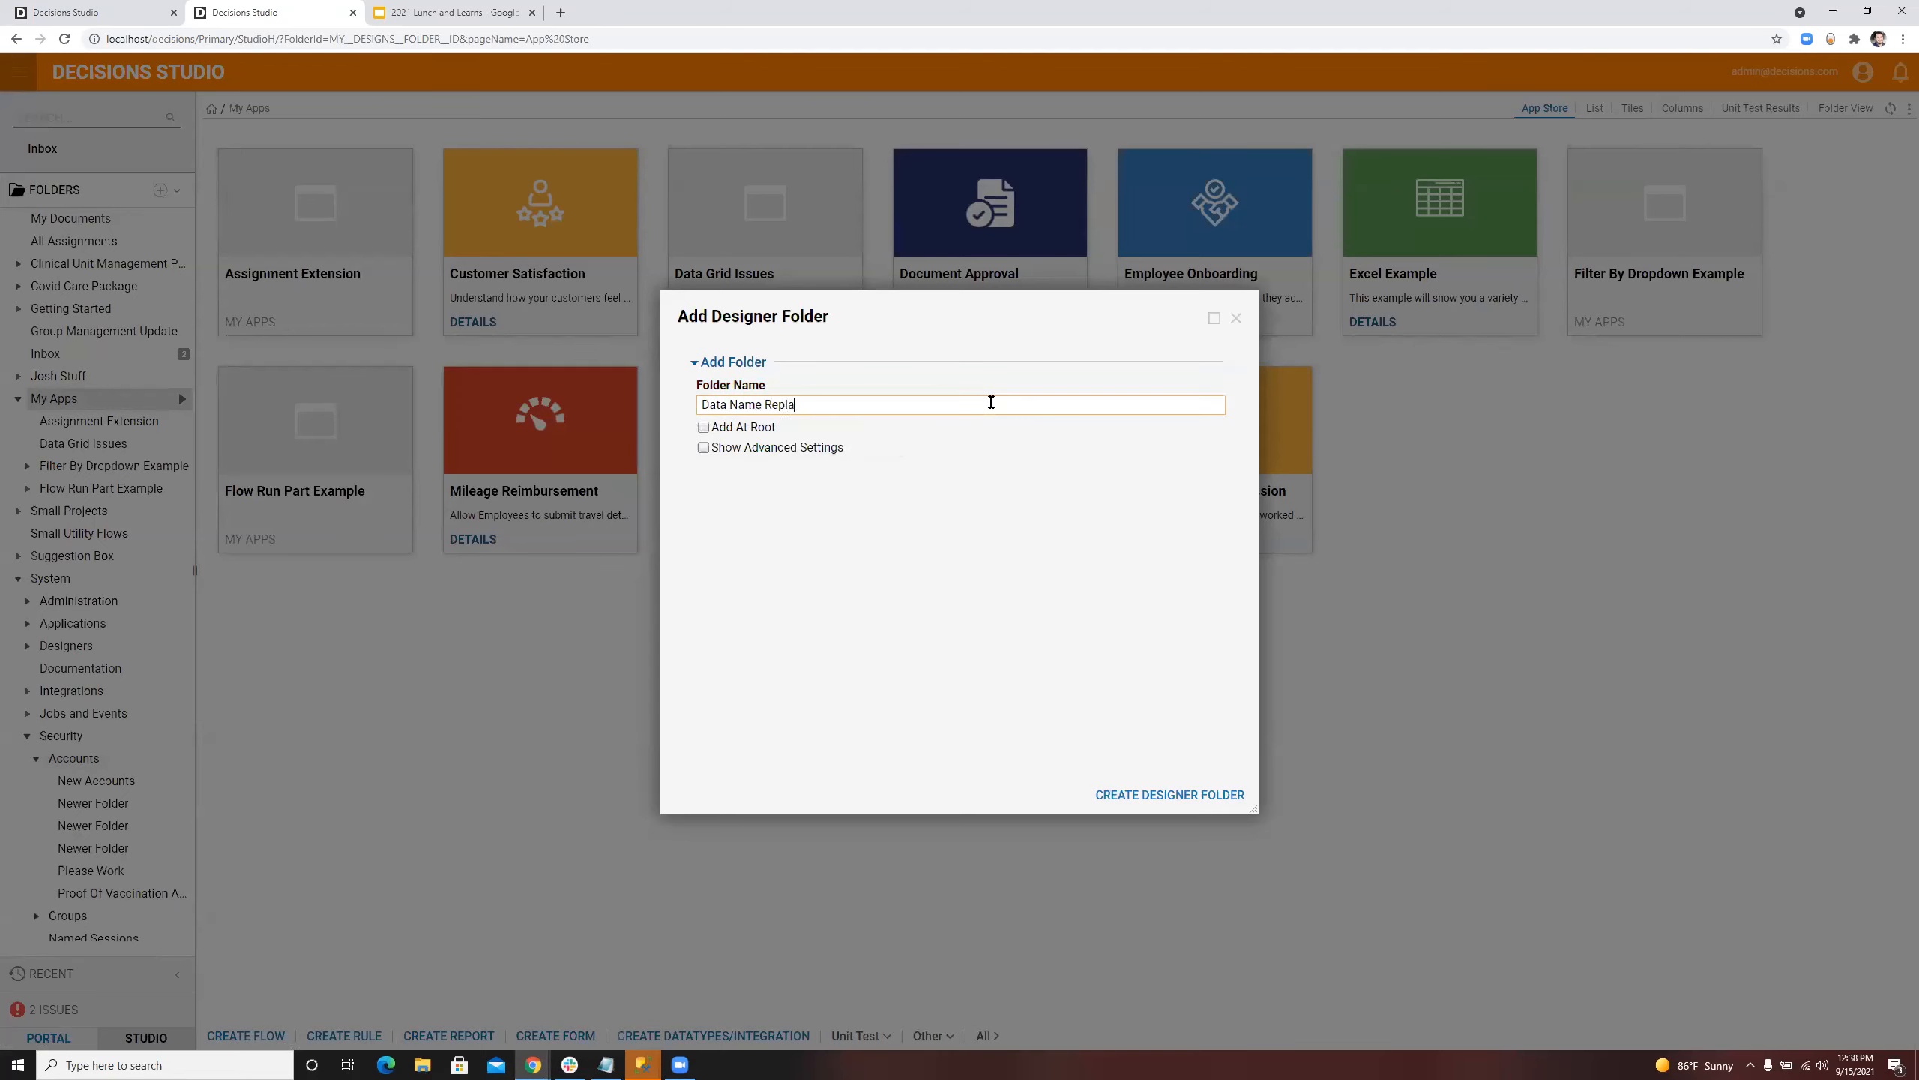
left_click(1137, 800)
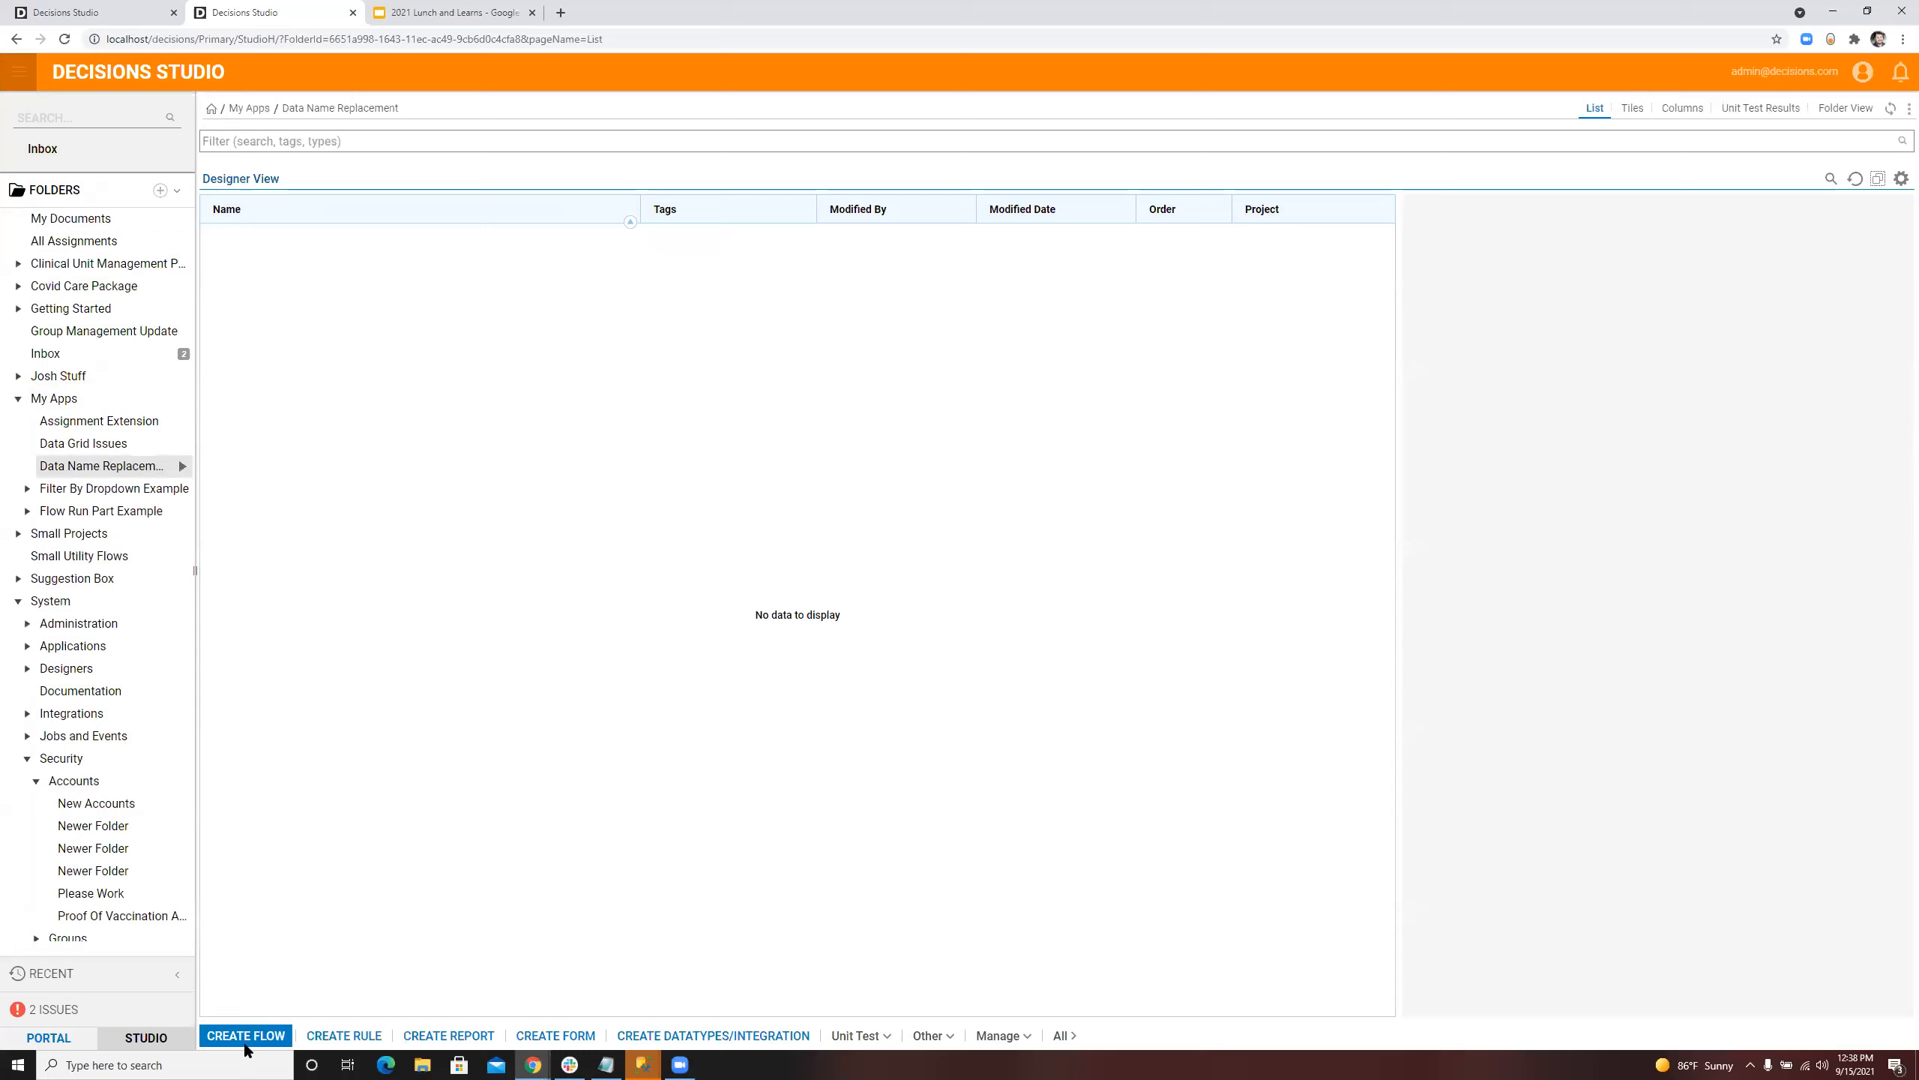
Step: Create a default flow named Show Image in the Data Name Replacement folder
left_click(243, 1039)
left_click(1401, 821)
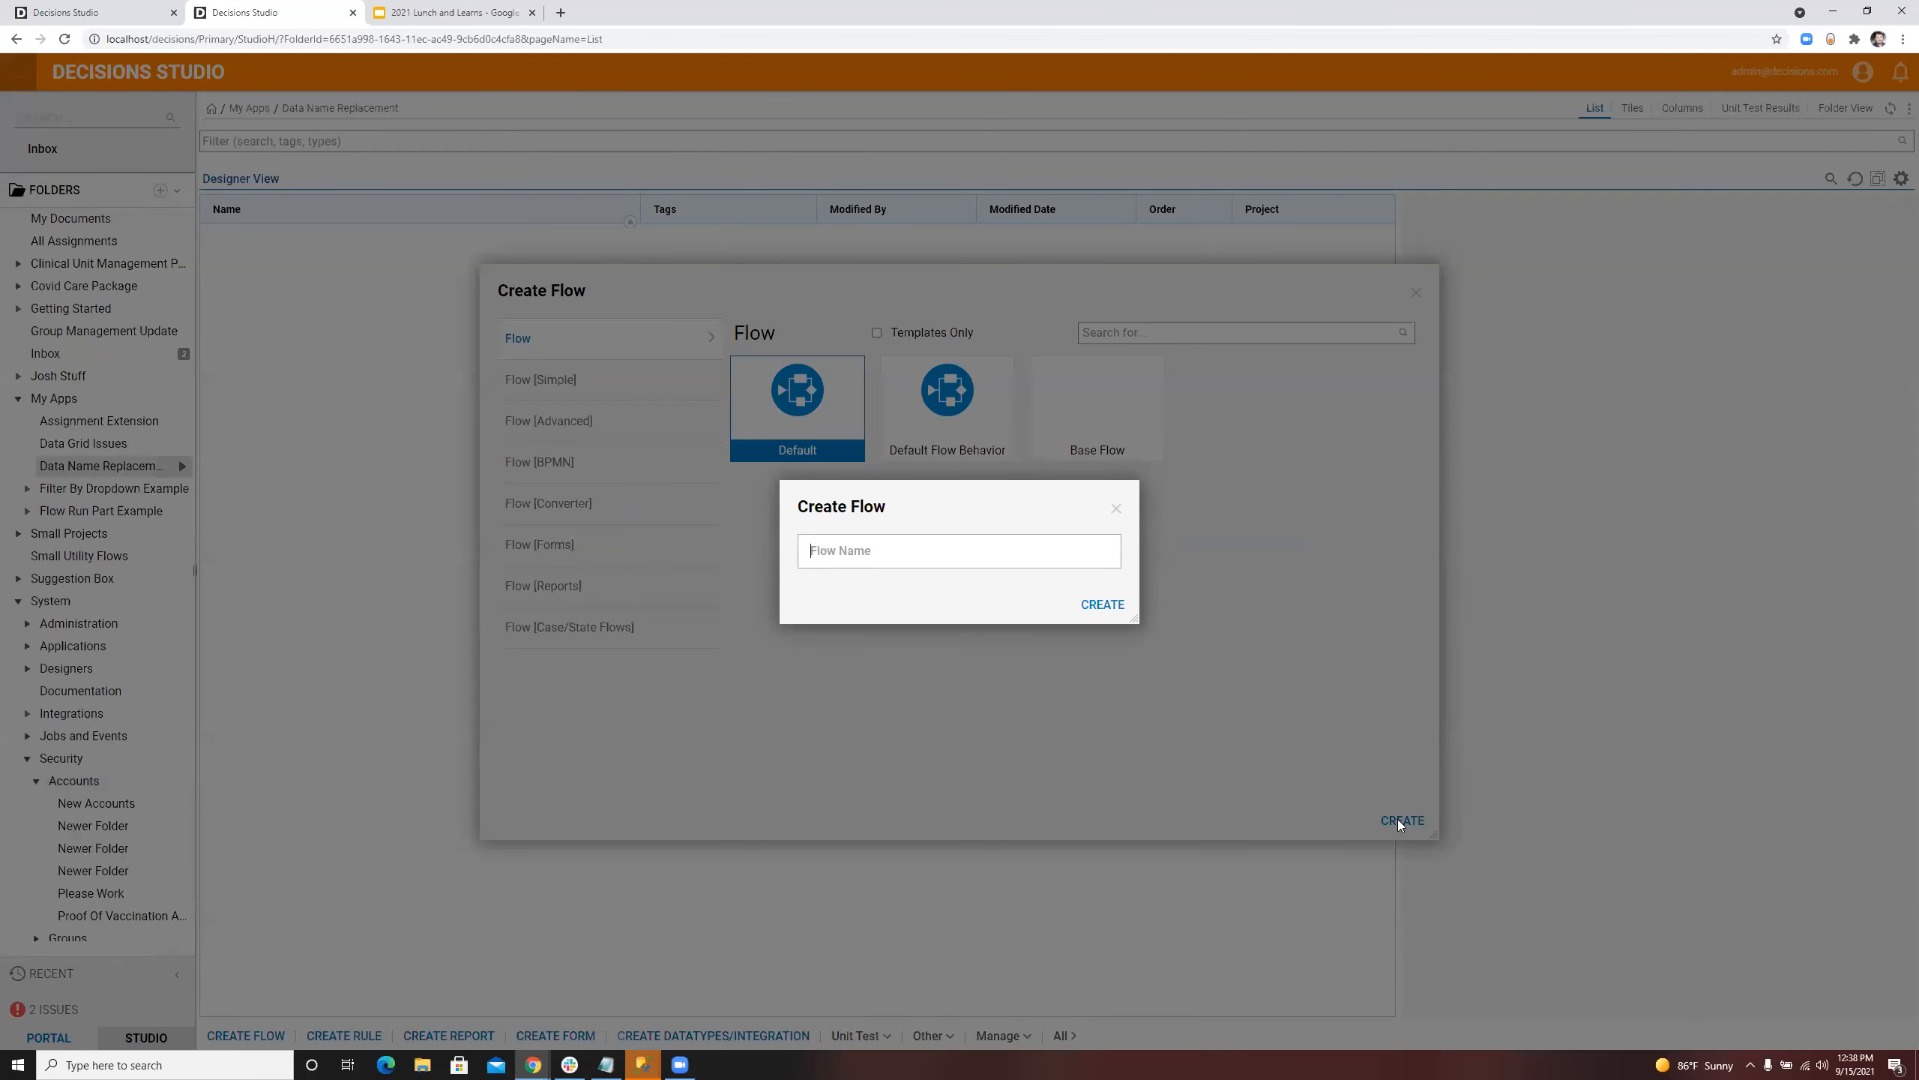
type("Show Image")
left_click(1082, 606)
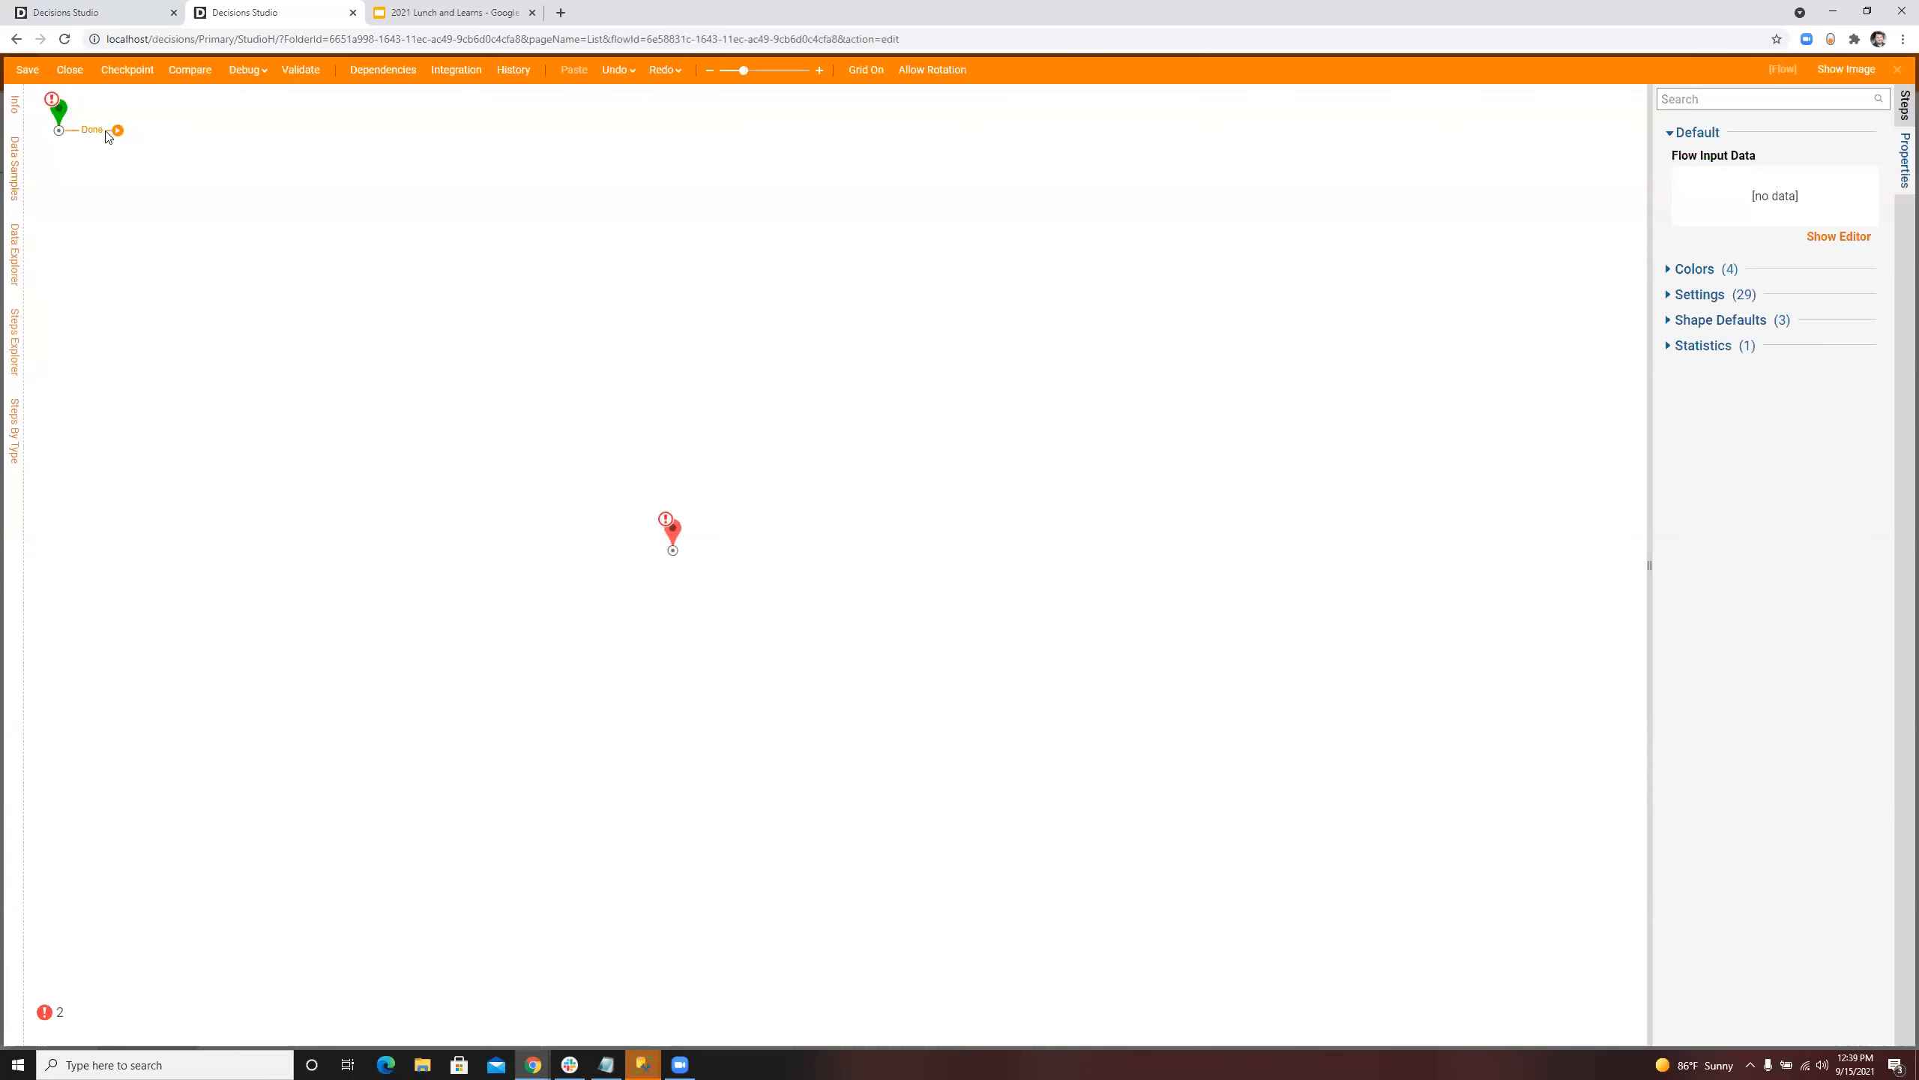
Step: Define a flow input named ImageFile of type File Data on the start step
left_click(58, 115)
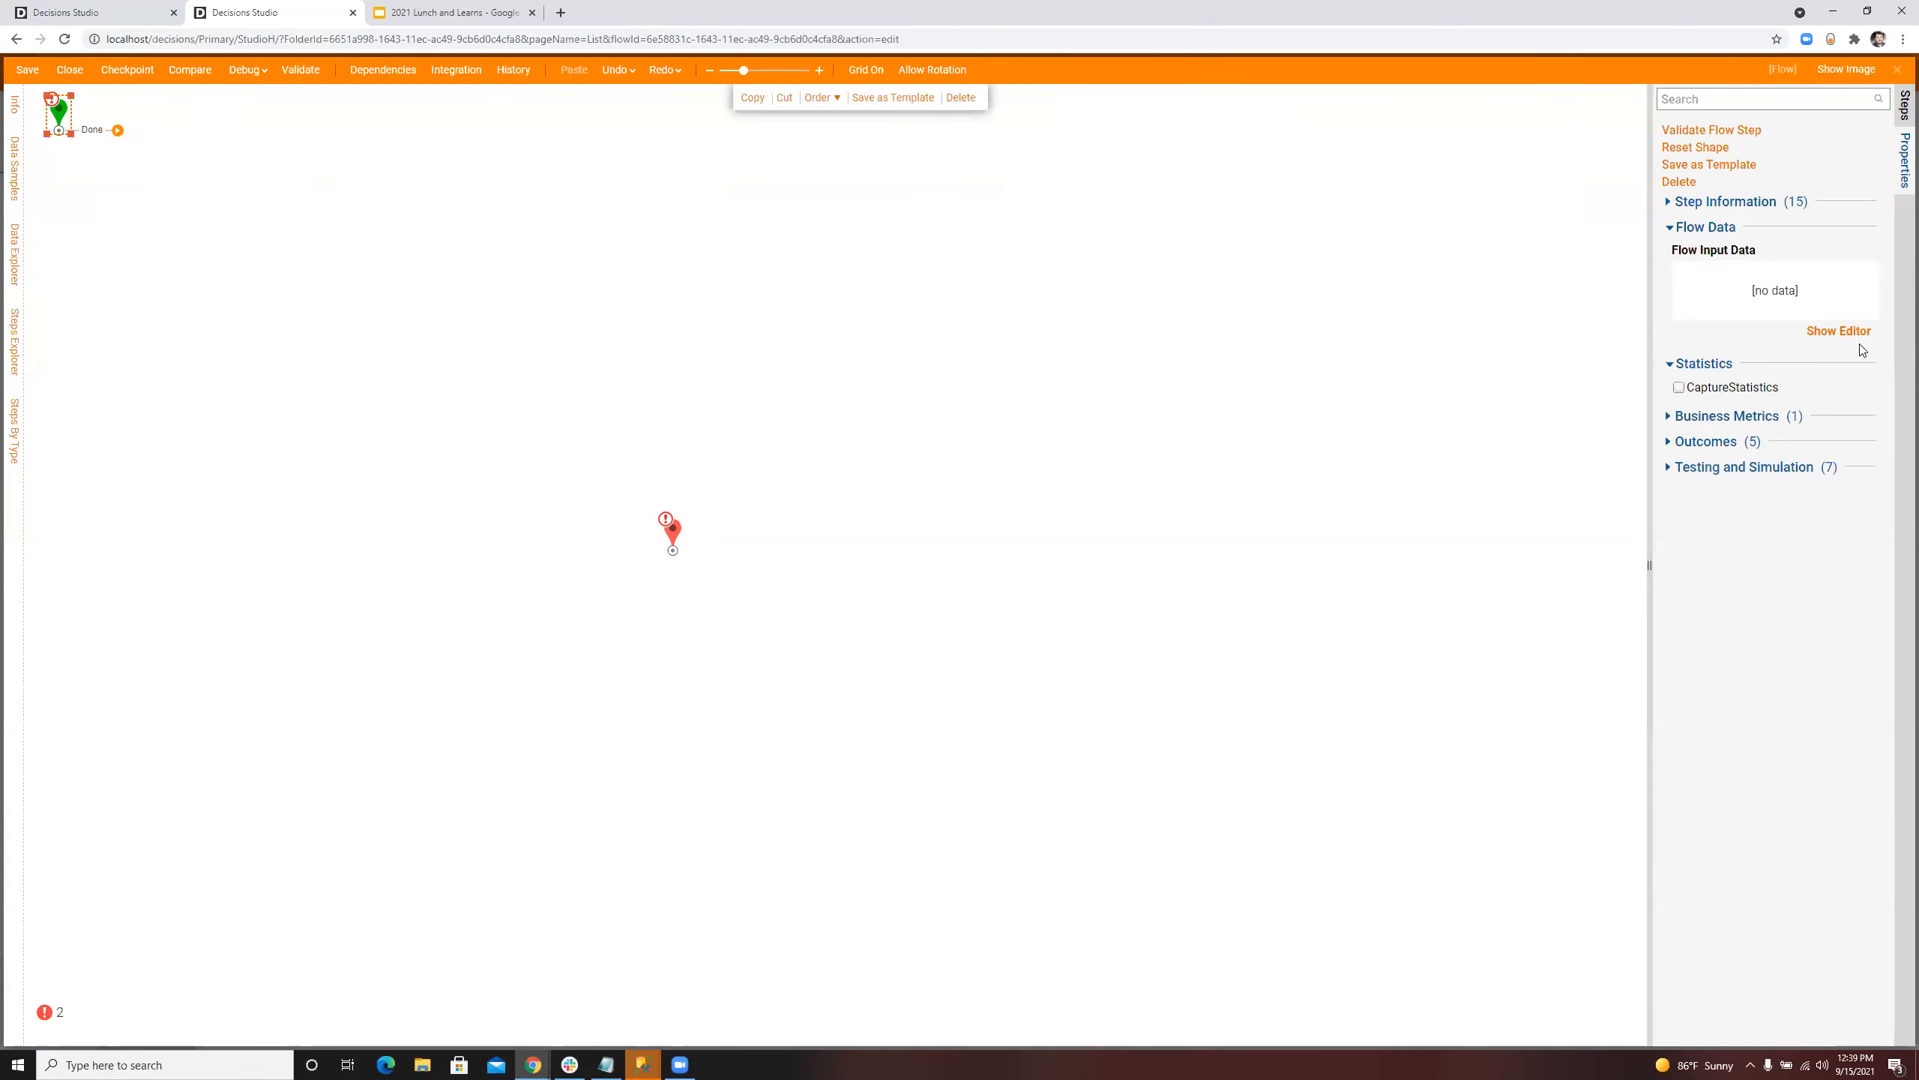
left_click(1844, 333)
type("File")
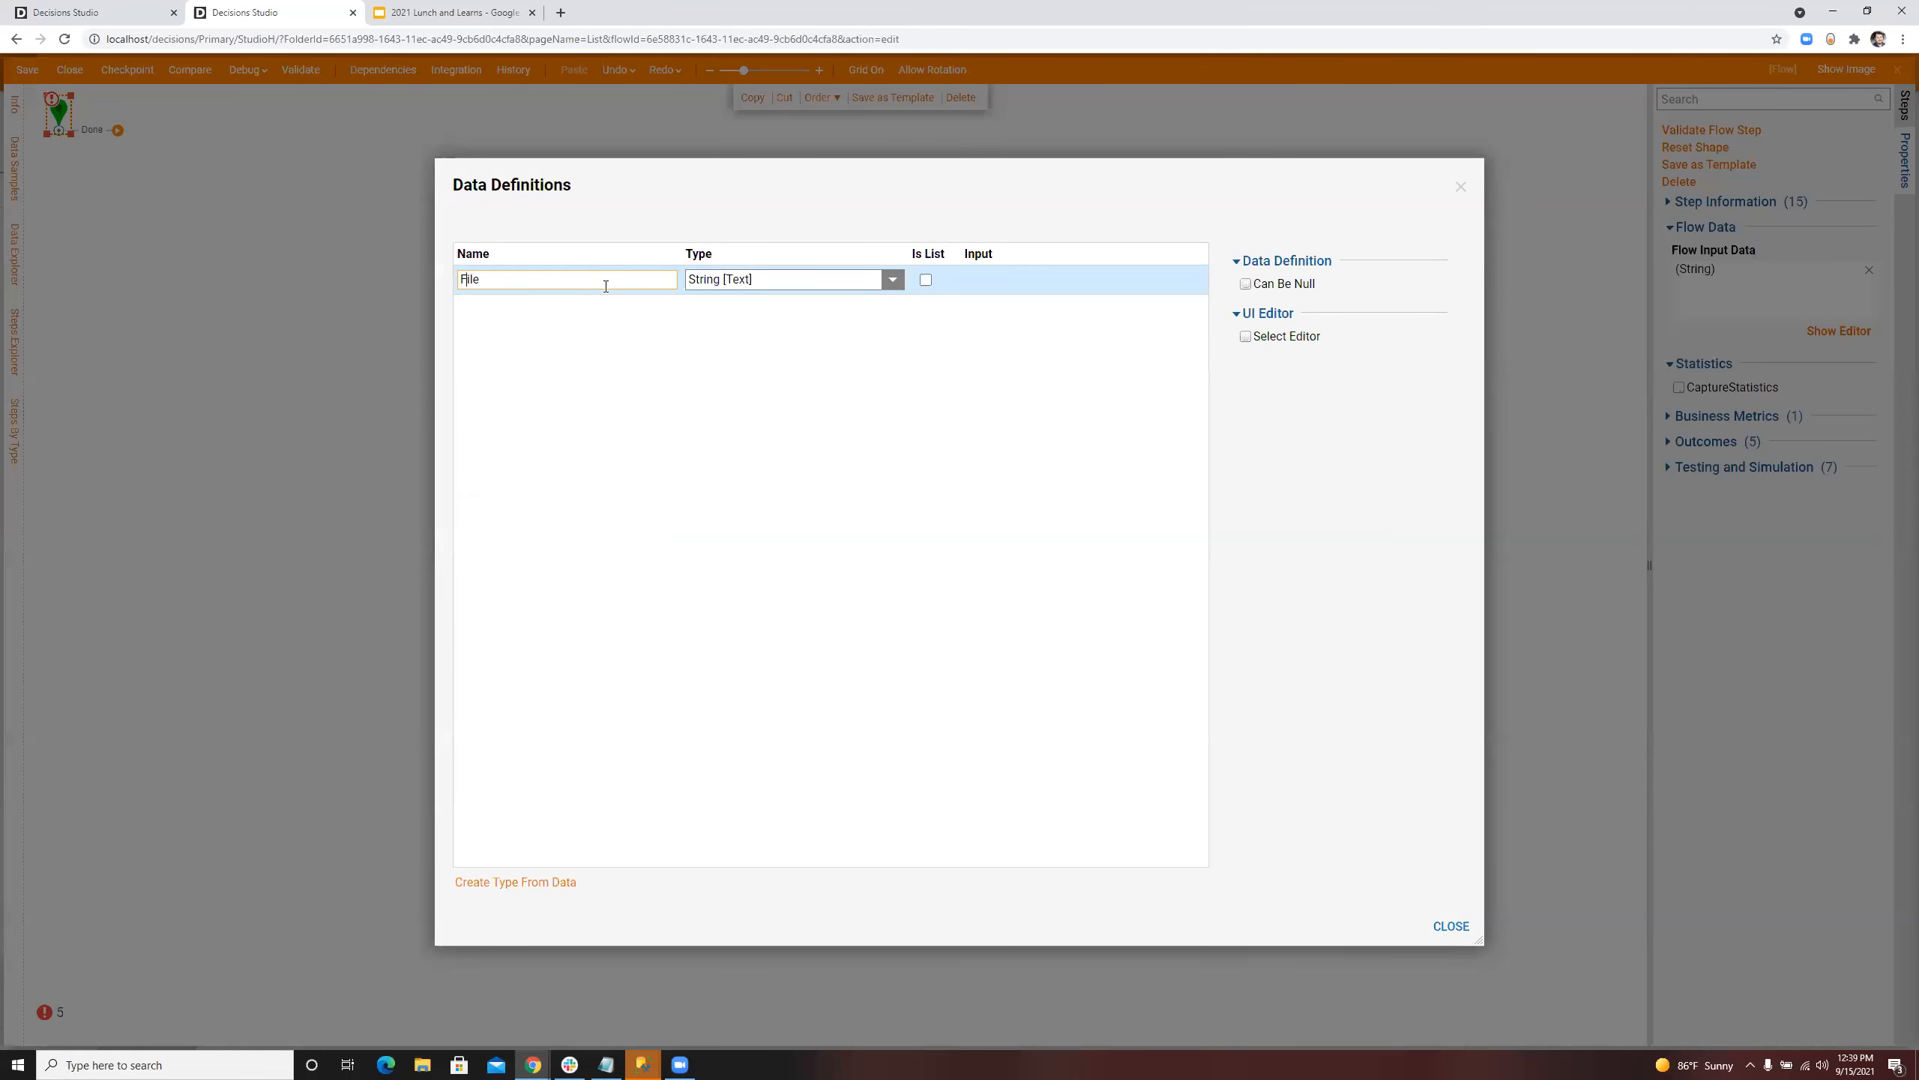
key("Home")
type("Ima")
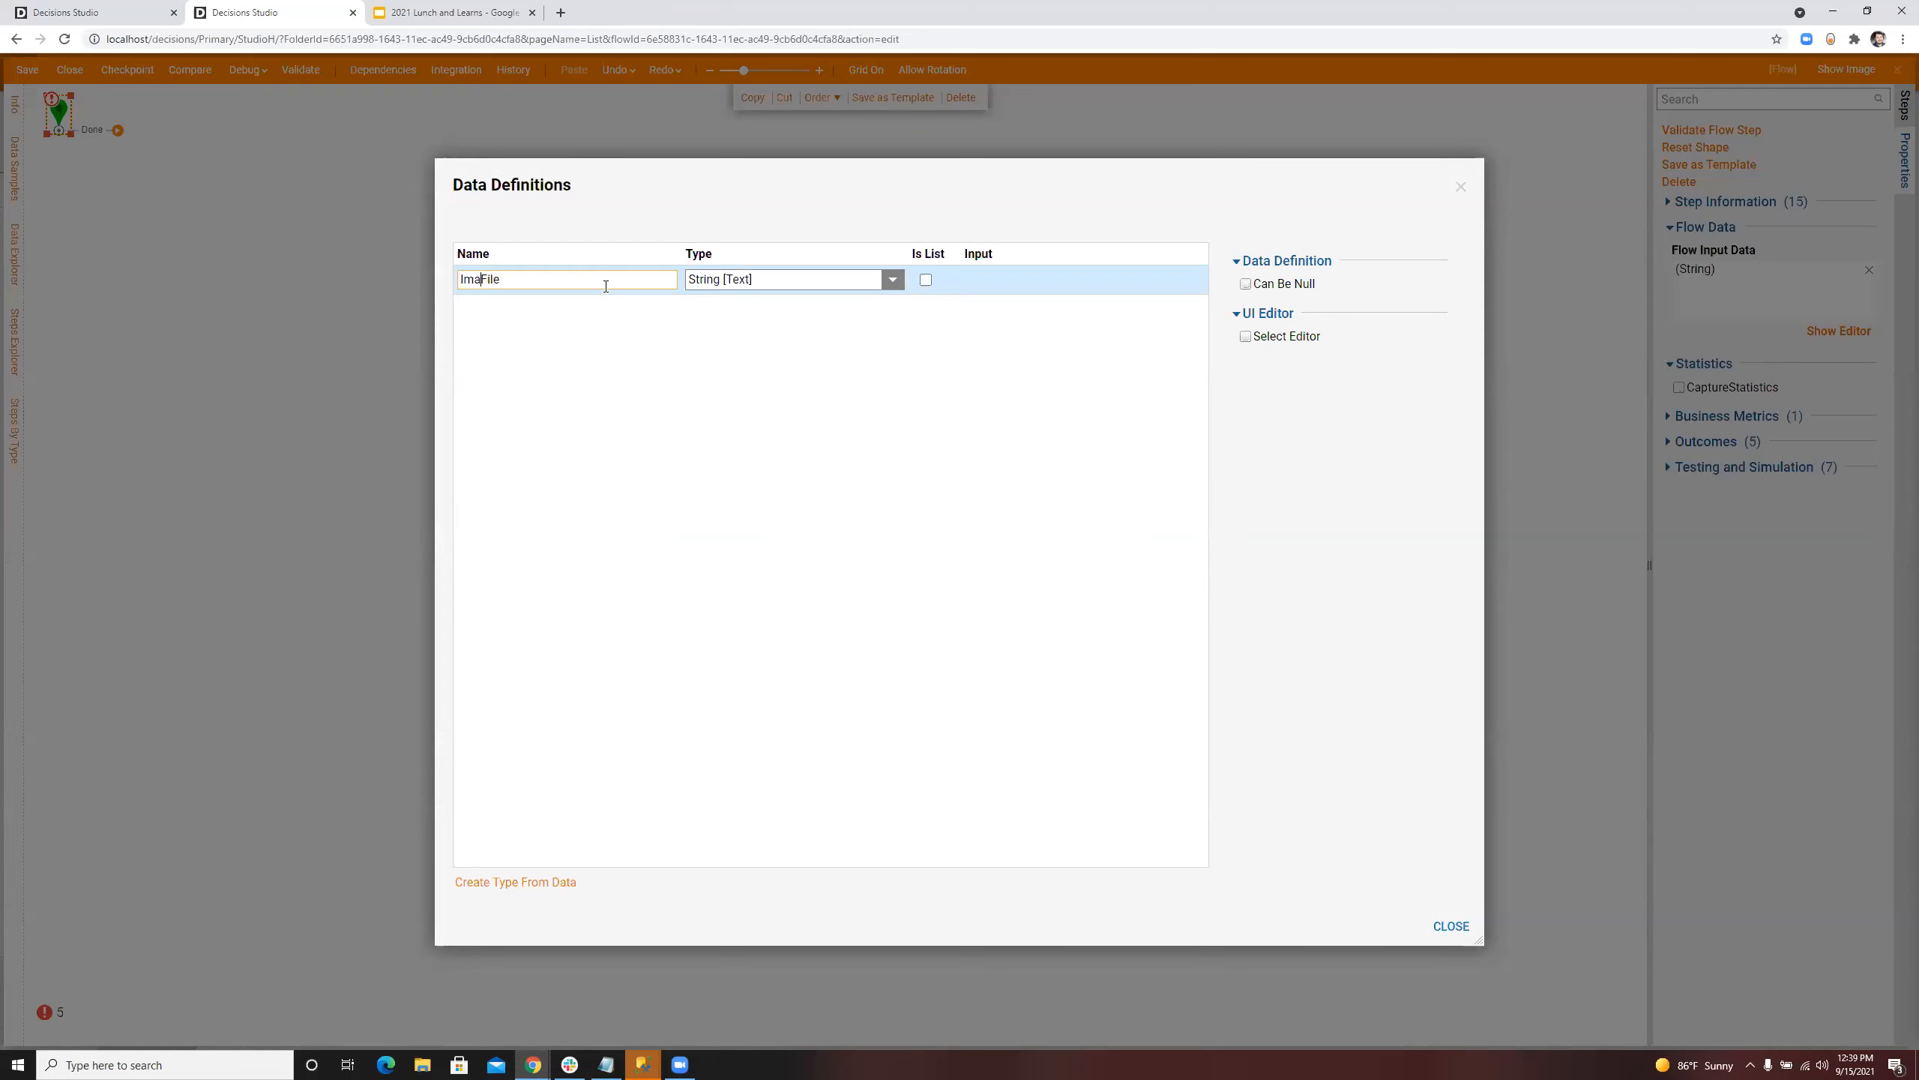
left_click(892, 278)
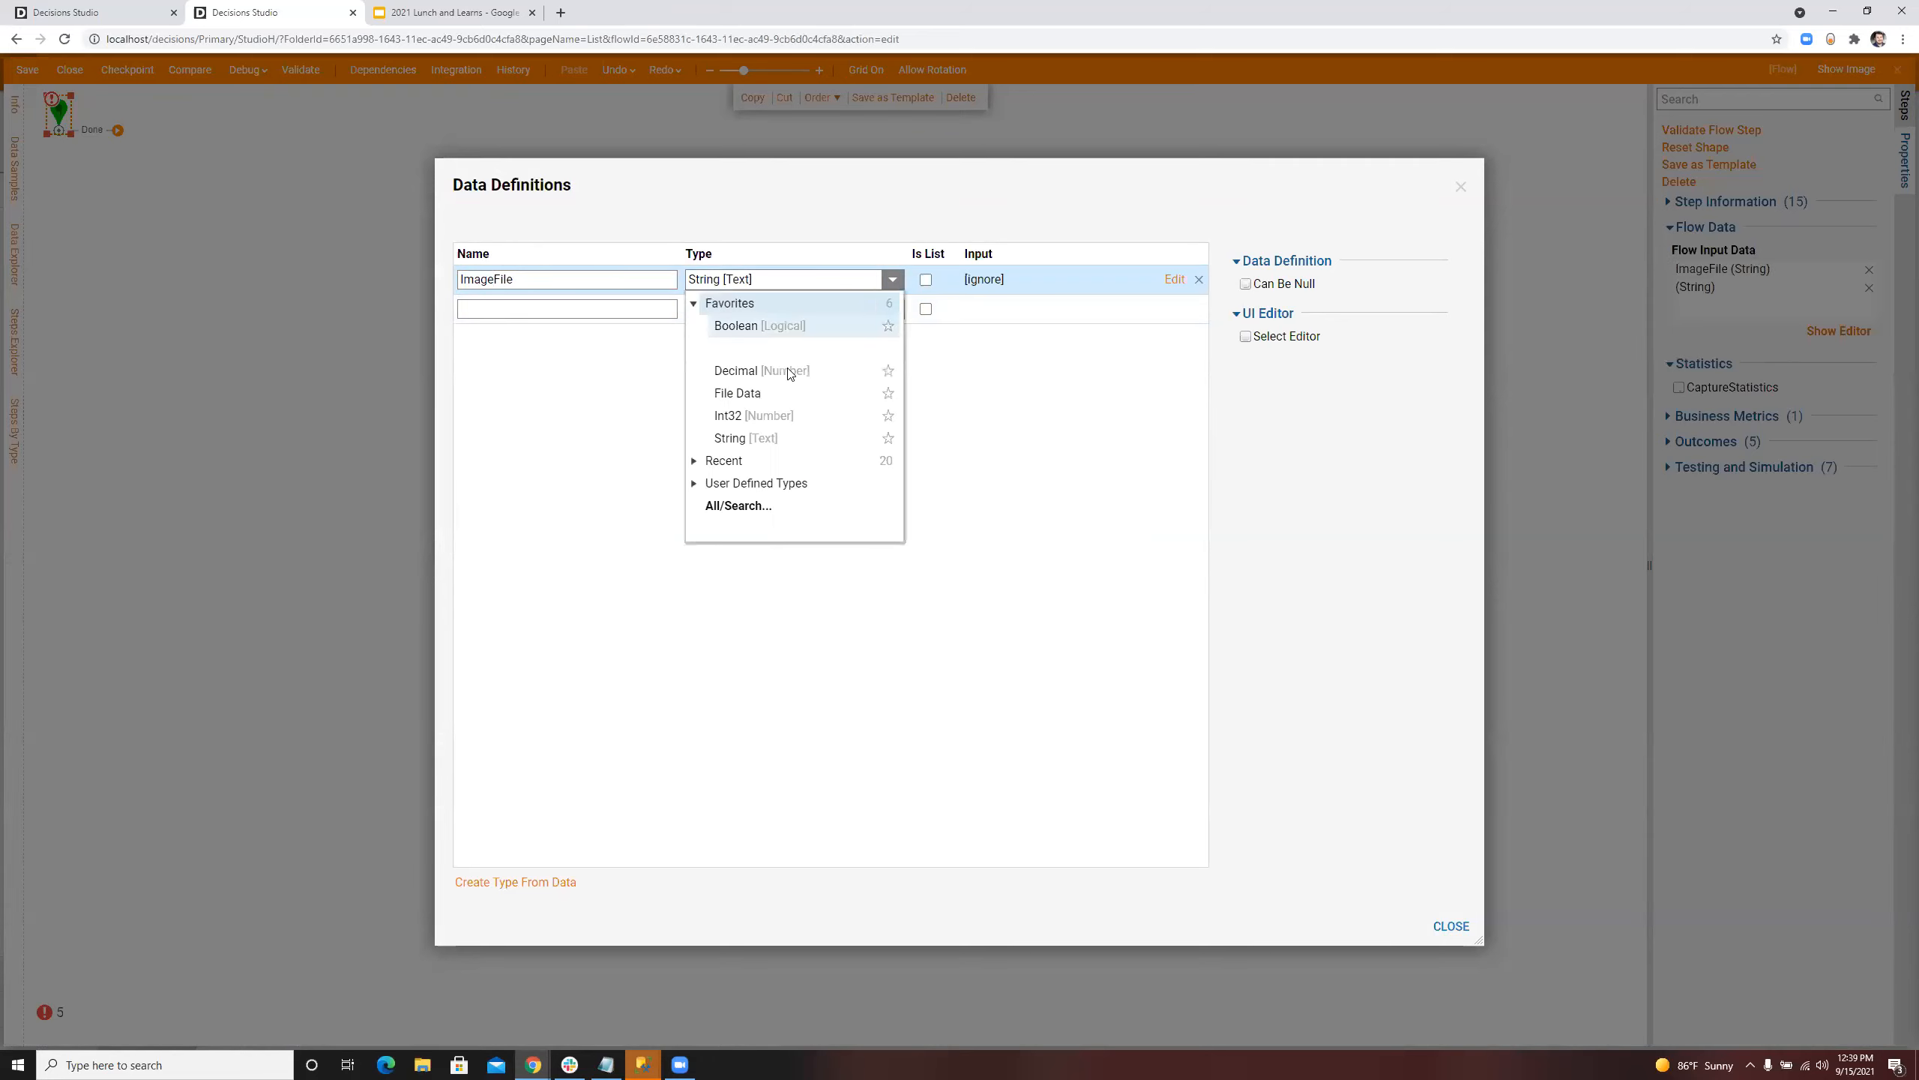
left_click(760, 393)
left_click(1451, 925)
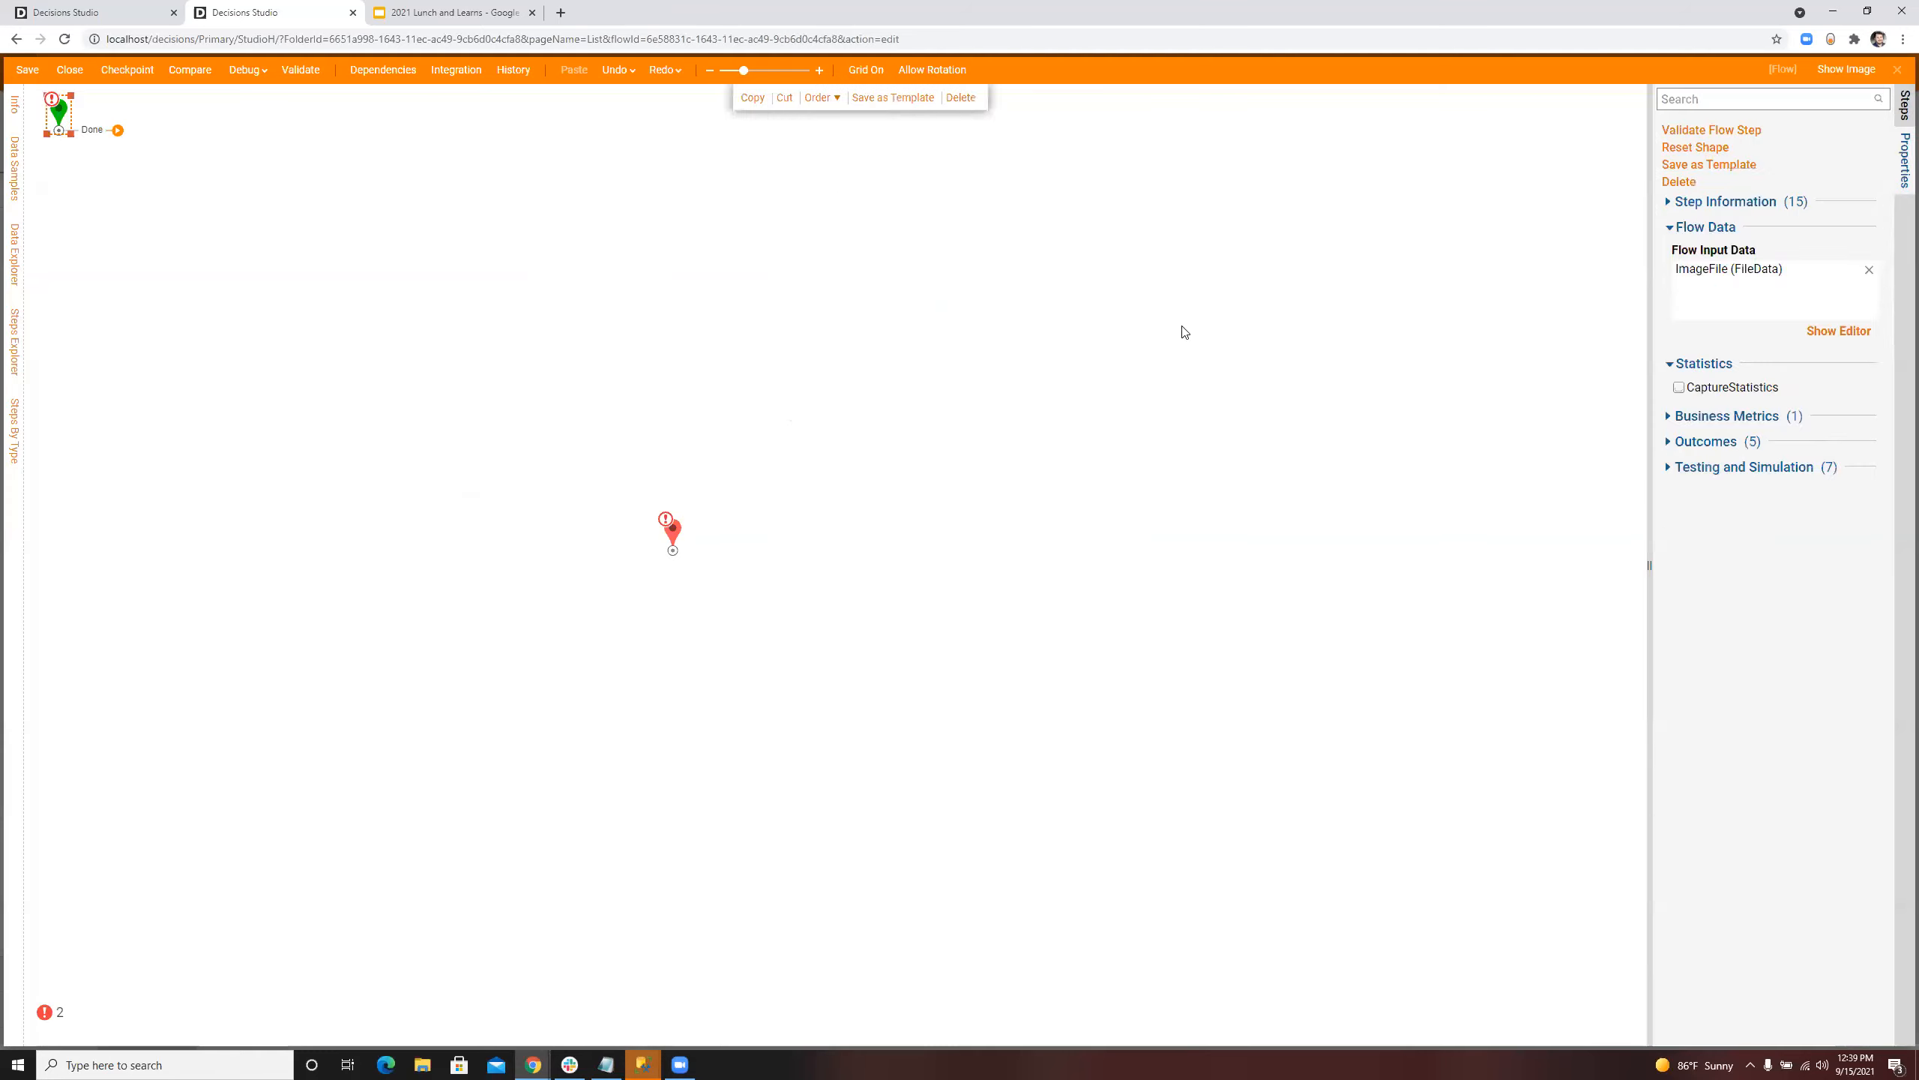
Step: Add a form step connected to the start step and create a new form for it named Show Image Form
left_click(1797, 98)
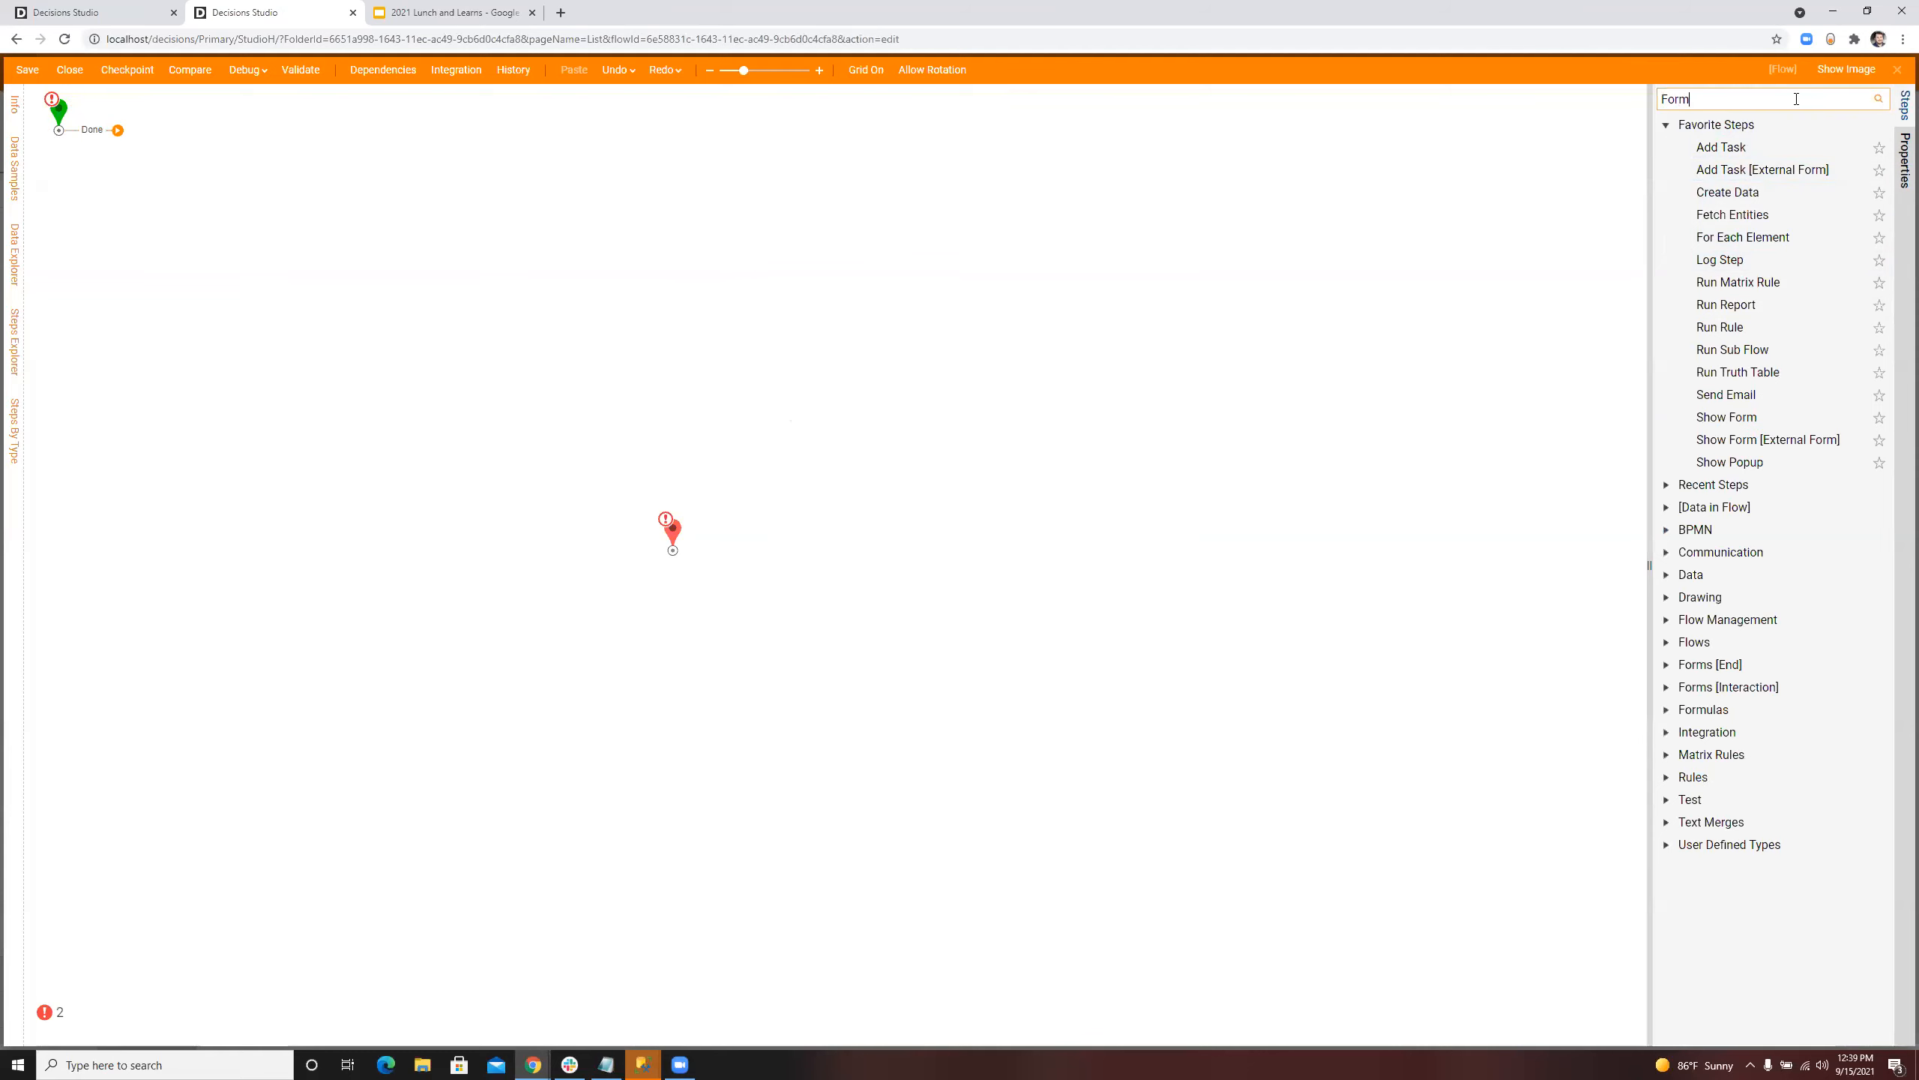
left_click_drag(1545, 221, 308, 224)
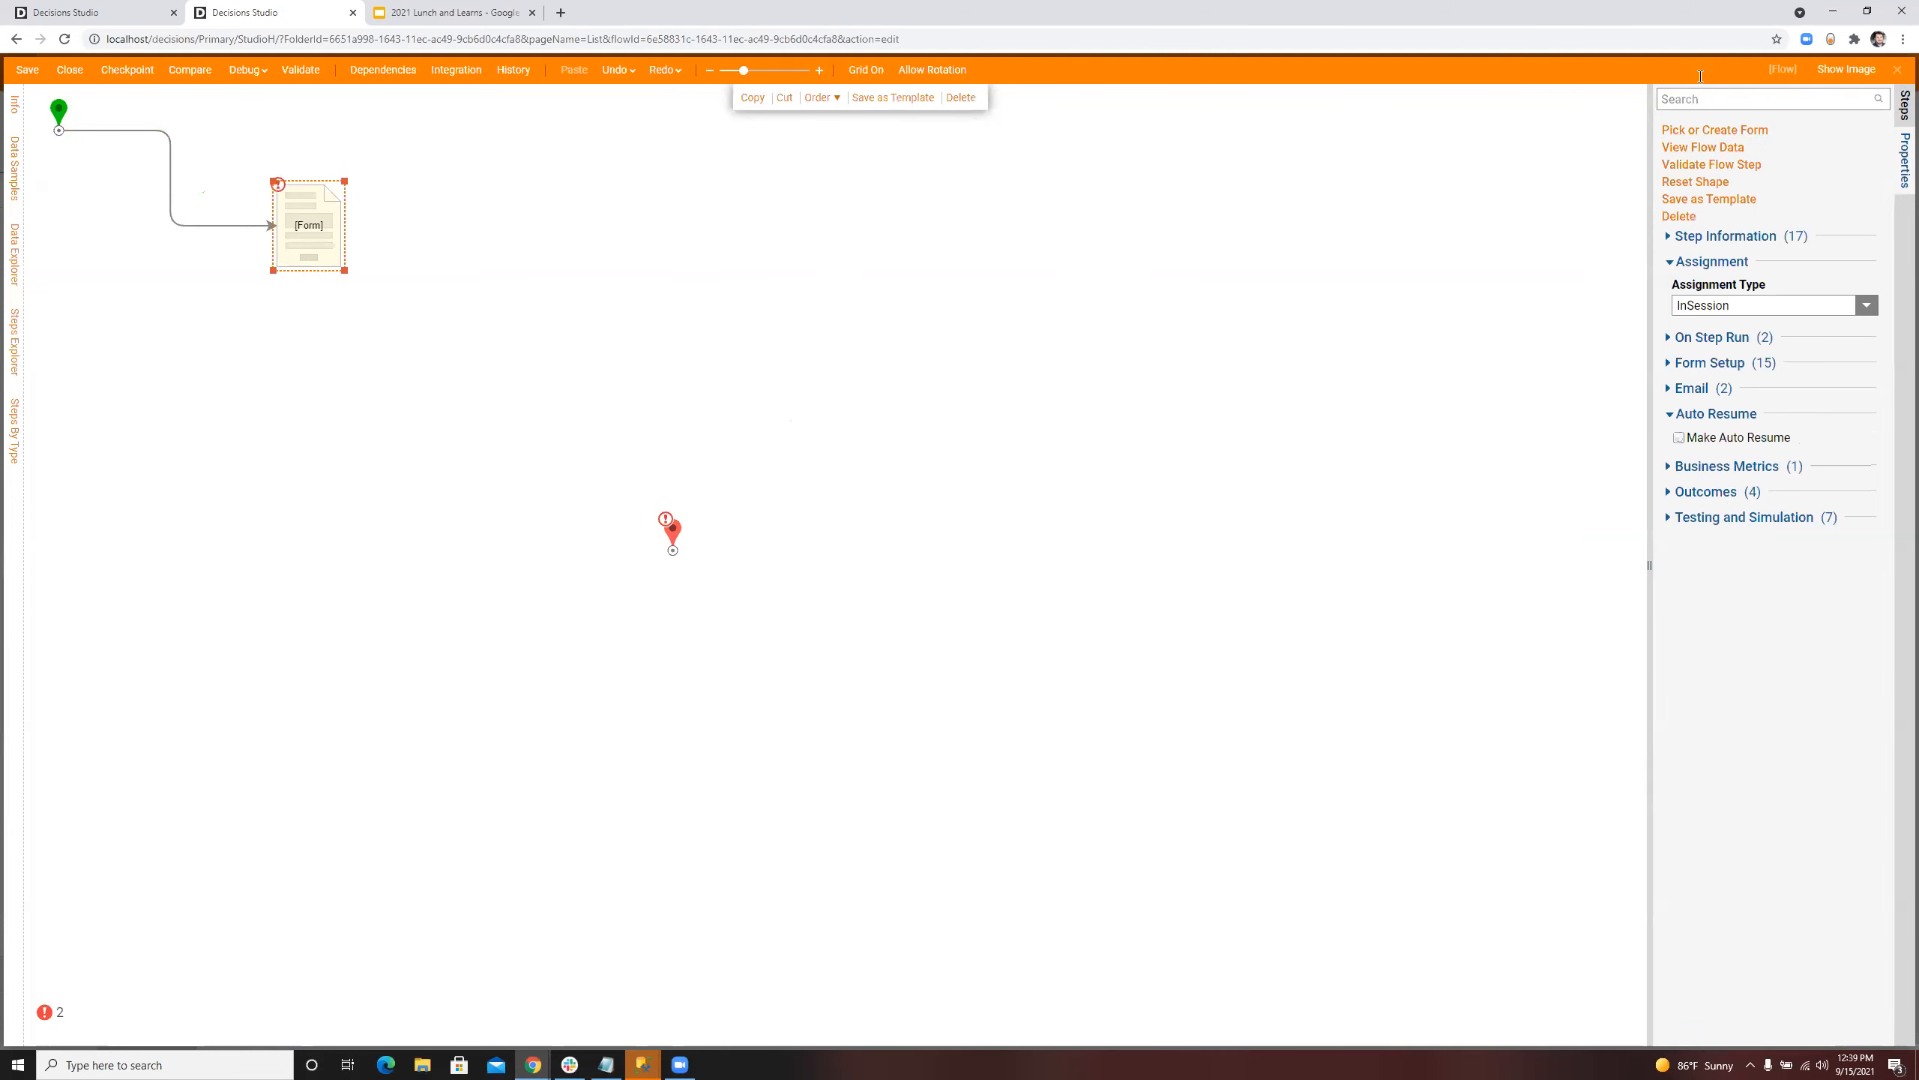
left_click(1709, 131)
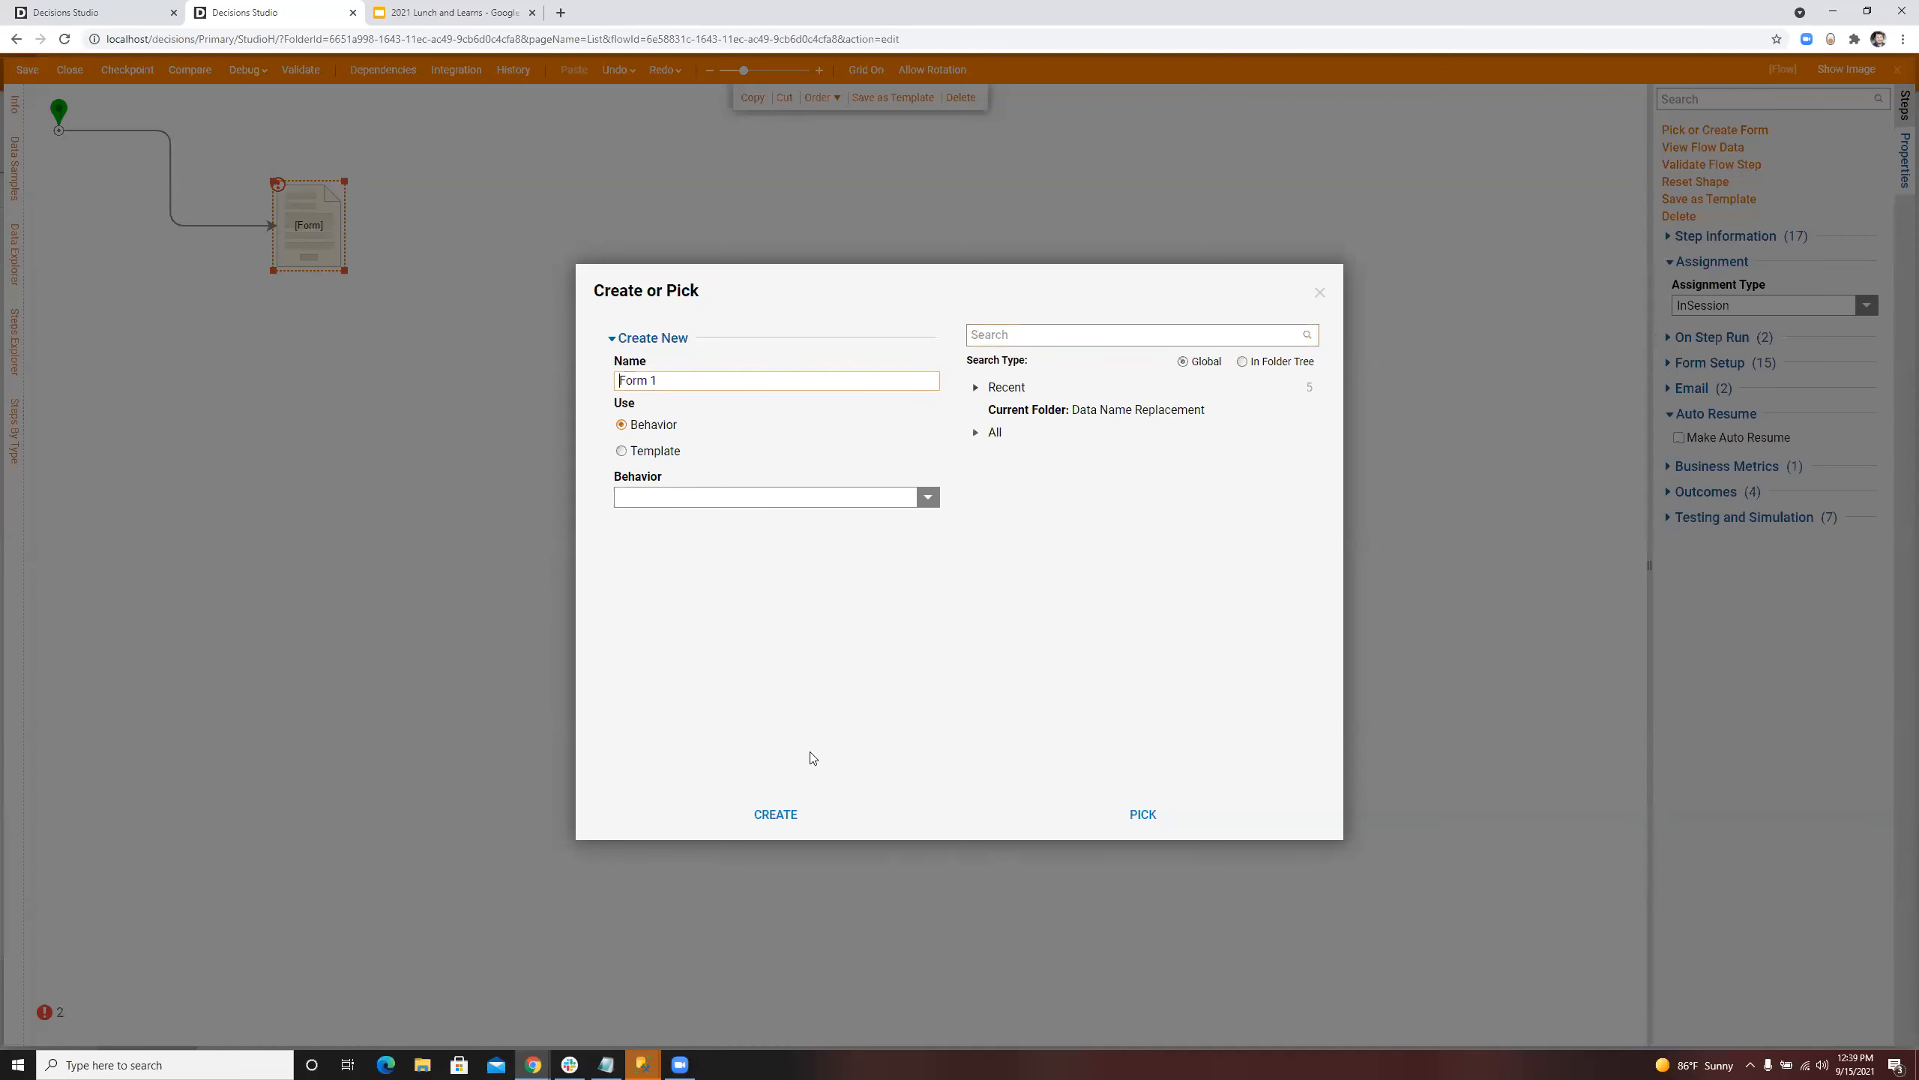
triple_click(685, 378)
key("BackSpace")
type("Sh")
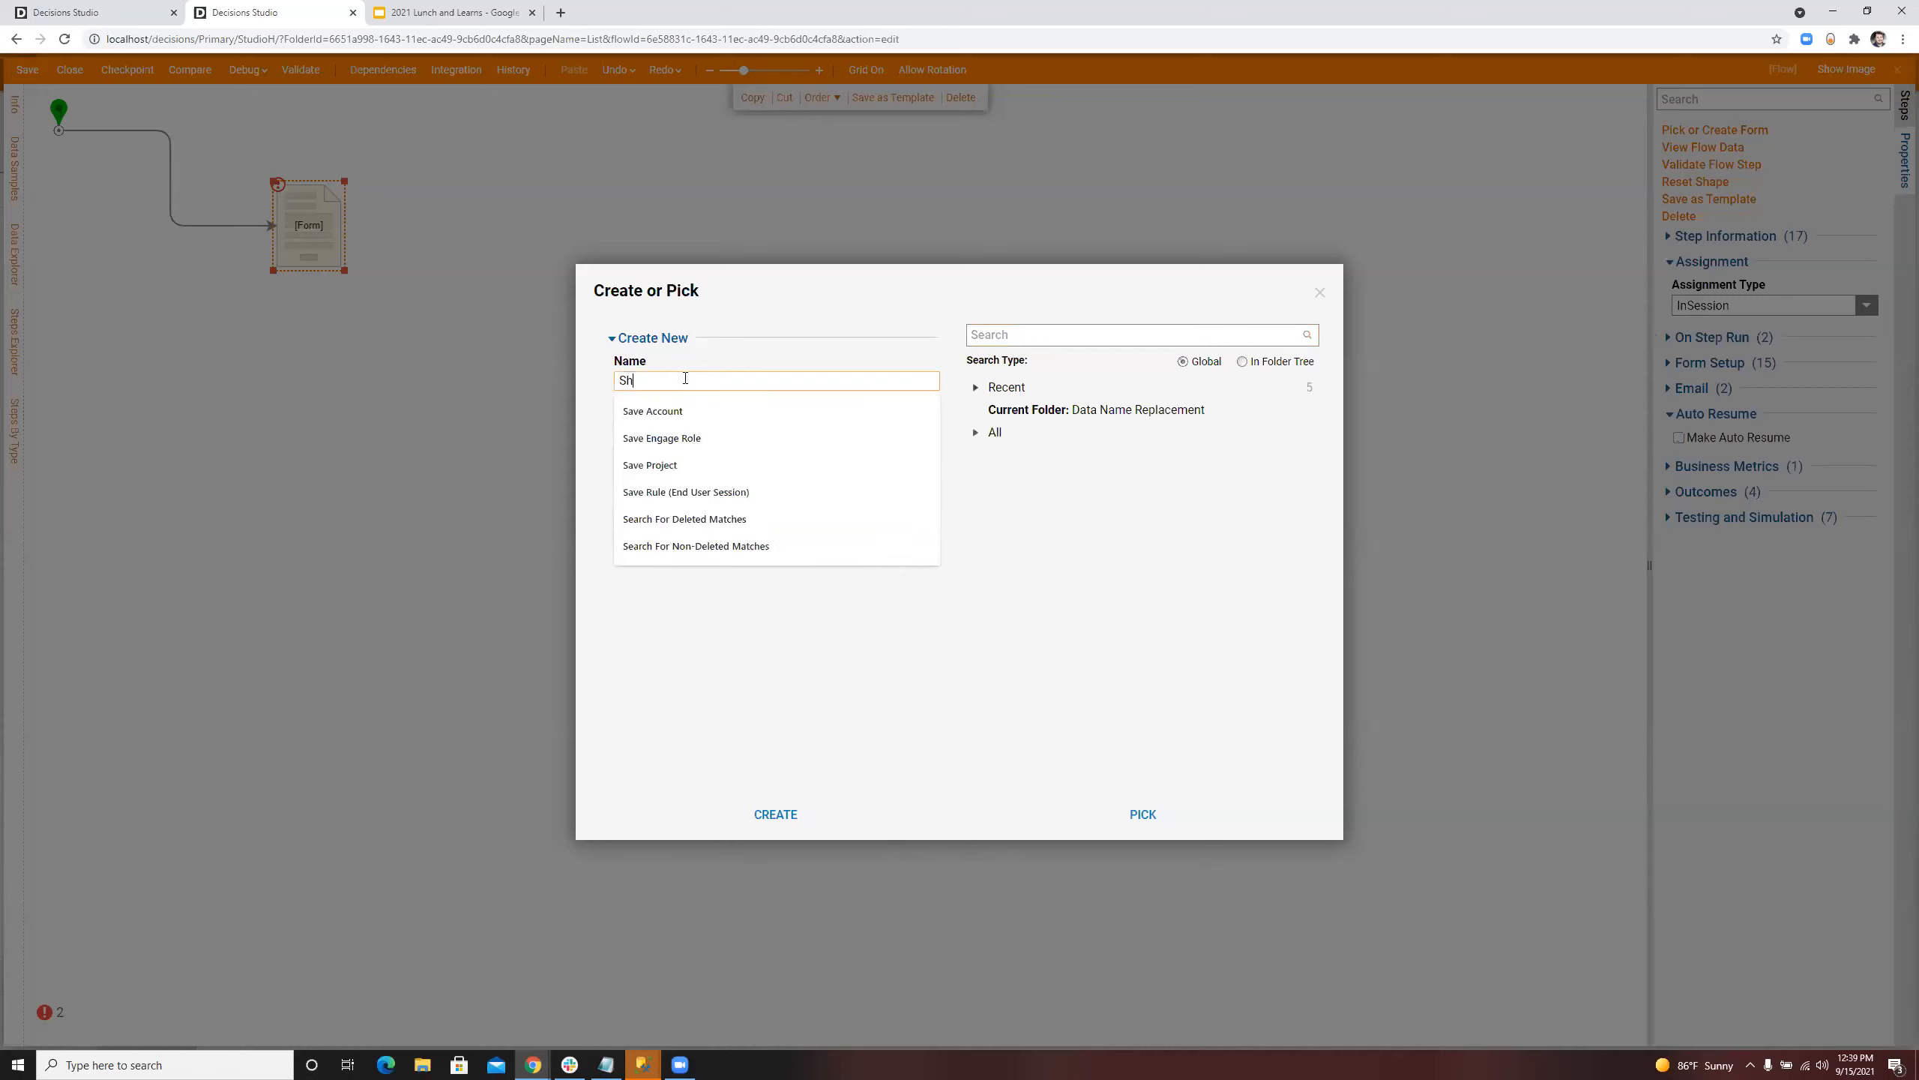
type("ow Image Fo")
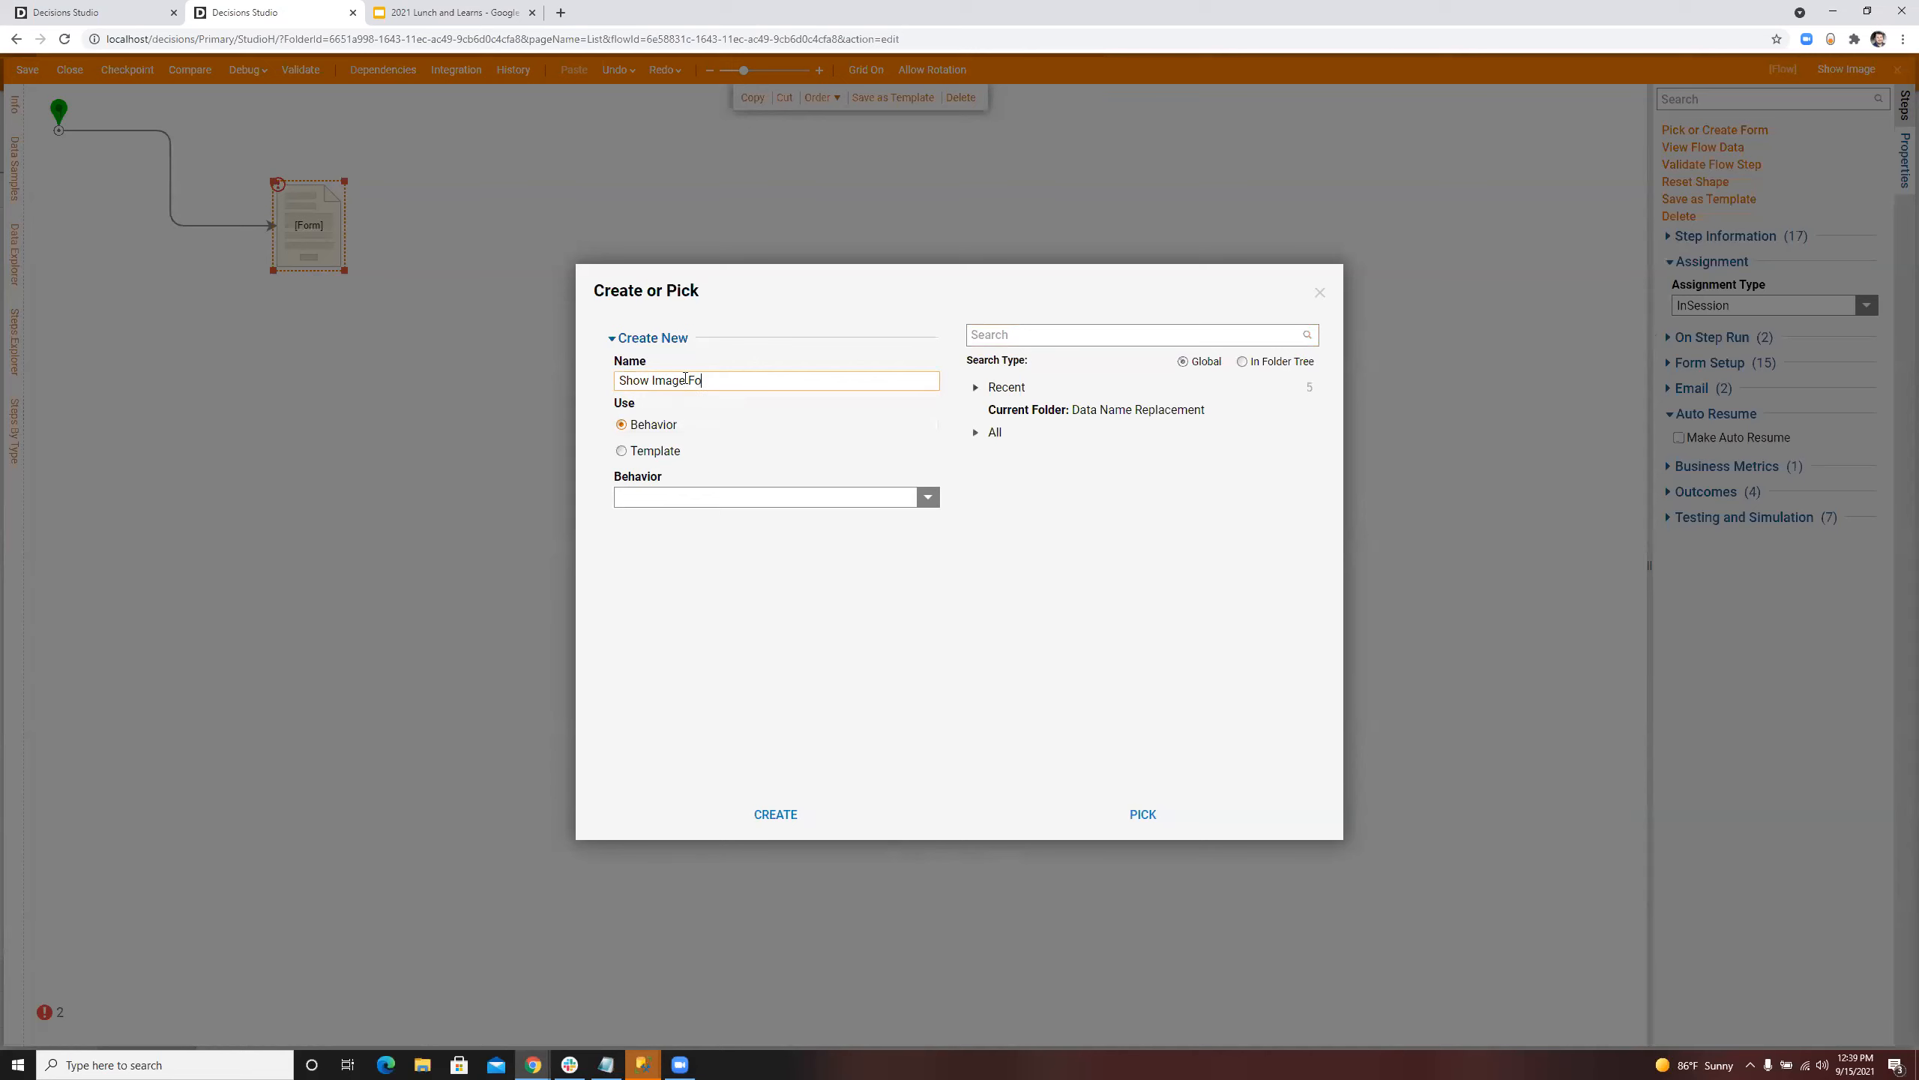
type("rm")
left_click(775, 813)
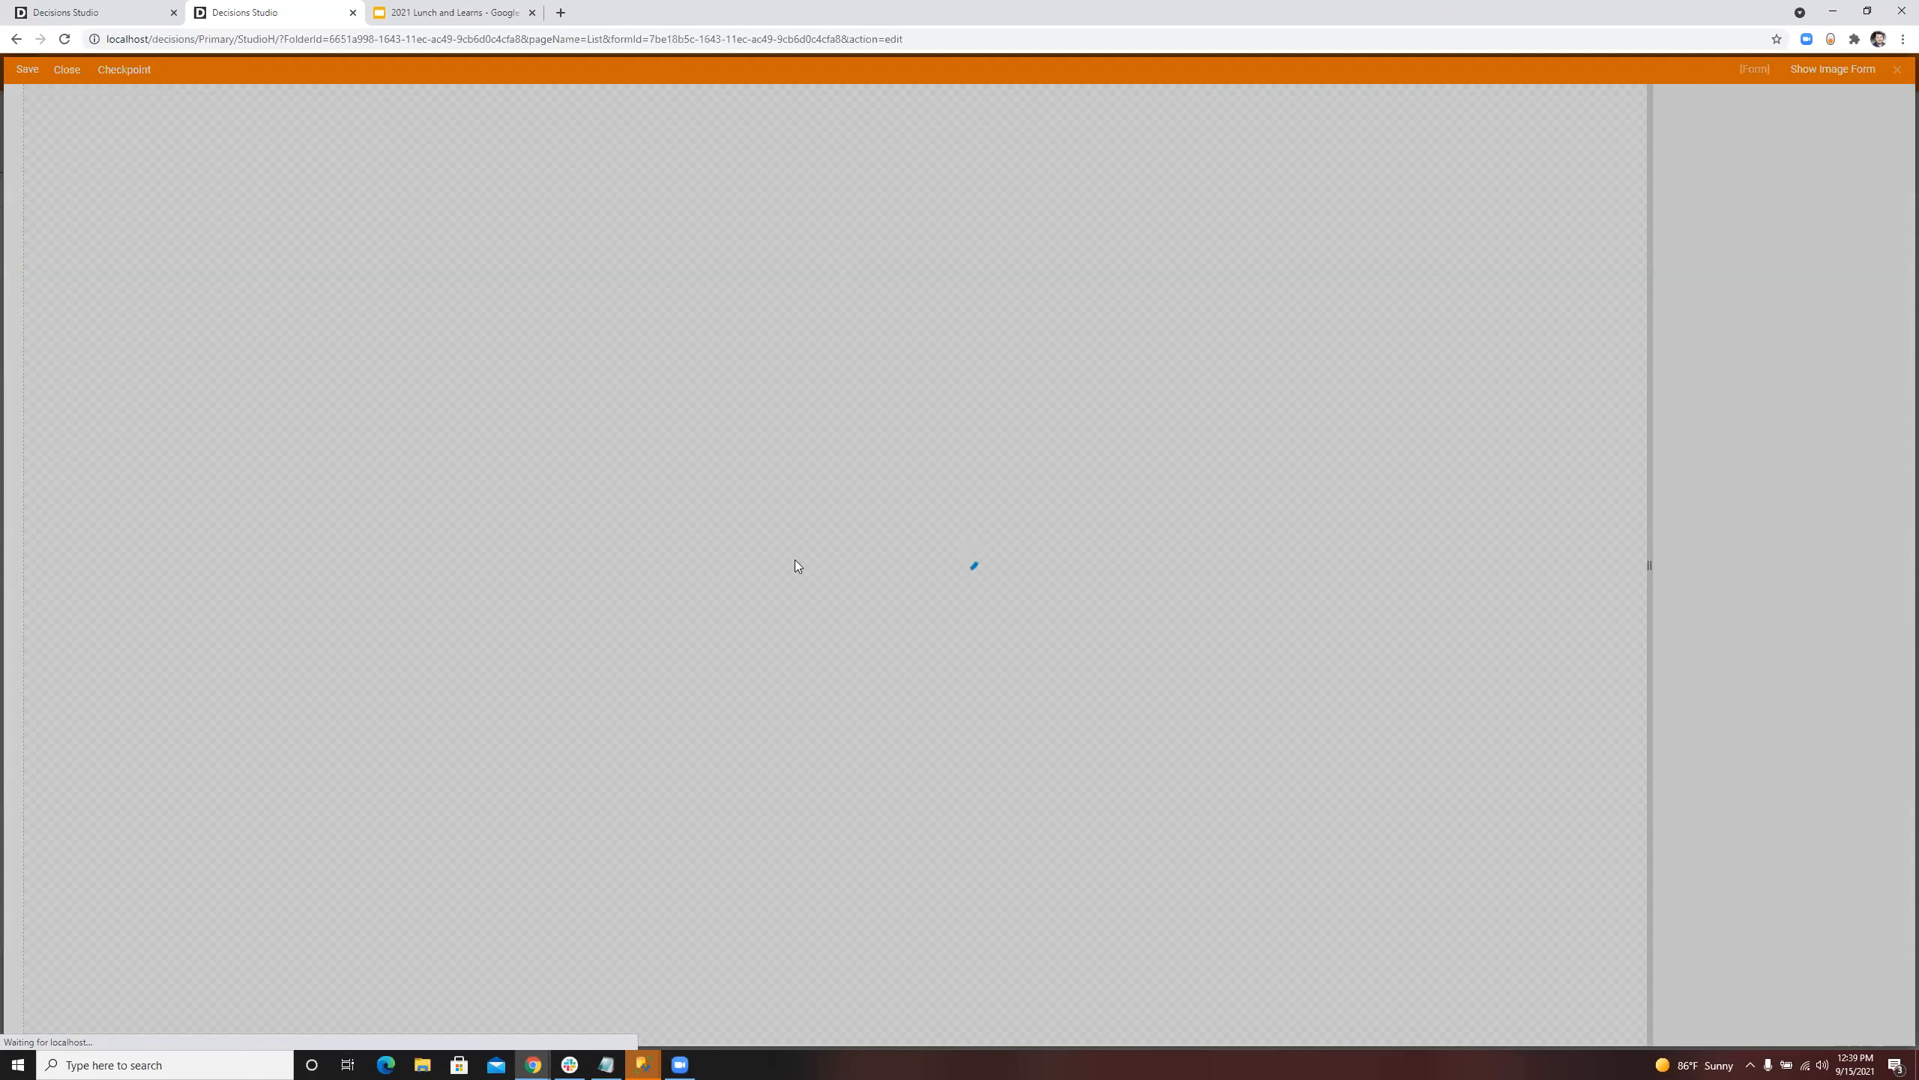
Step: Place a Document Viewer in the form's upper grid and extend it across both columns and several rows
left_click(1704, 101)
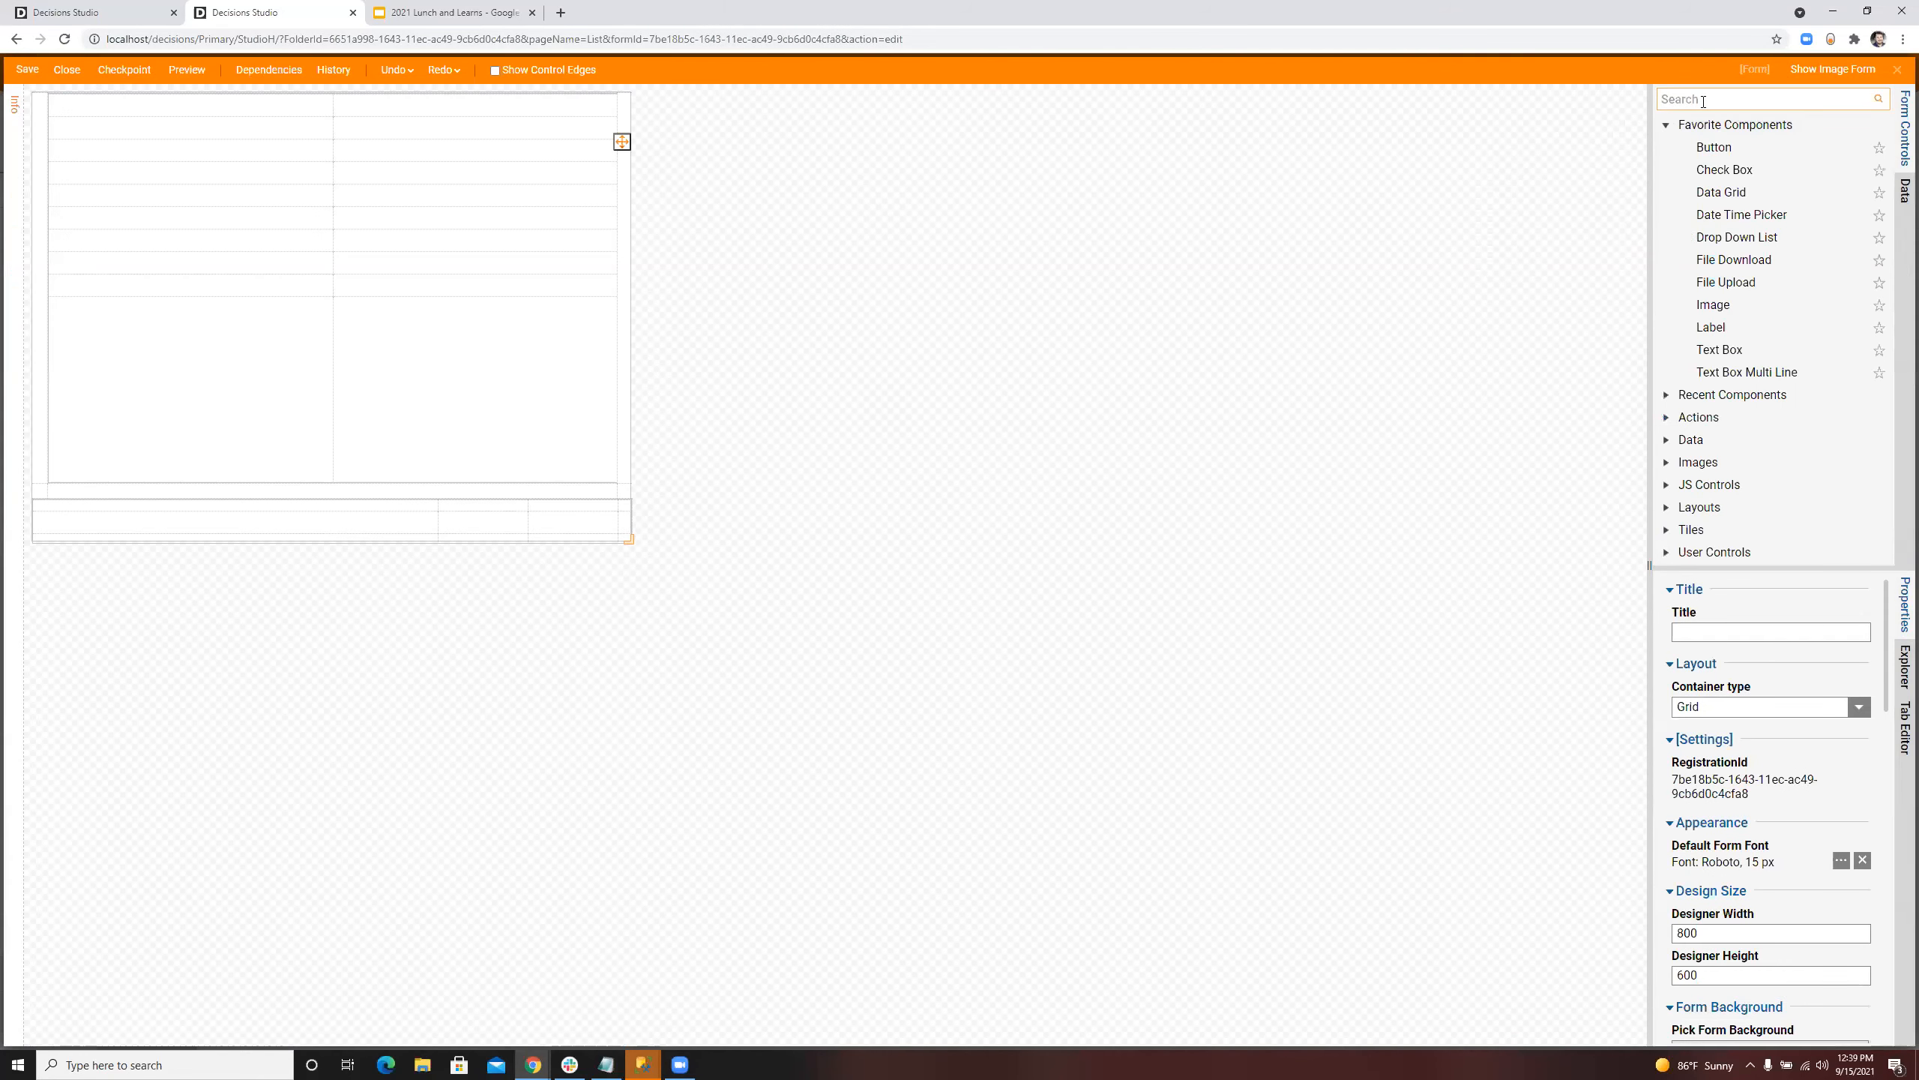
left_click_drag(1706, 125, 154, 100)
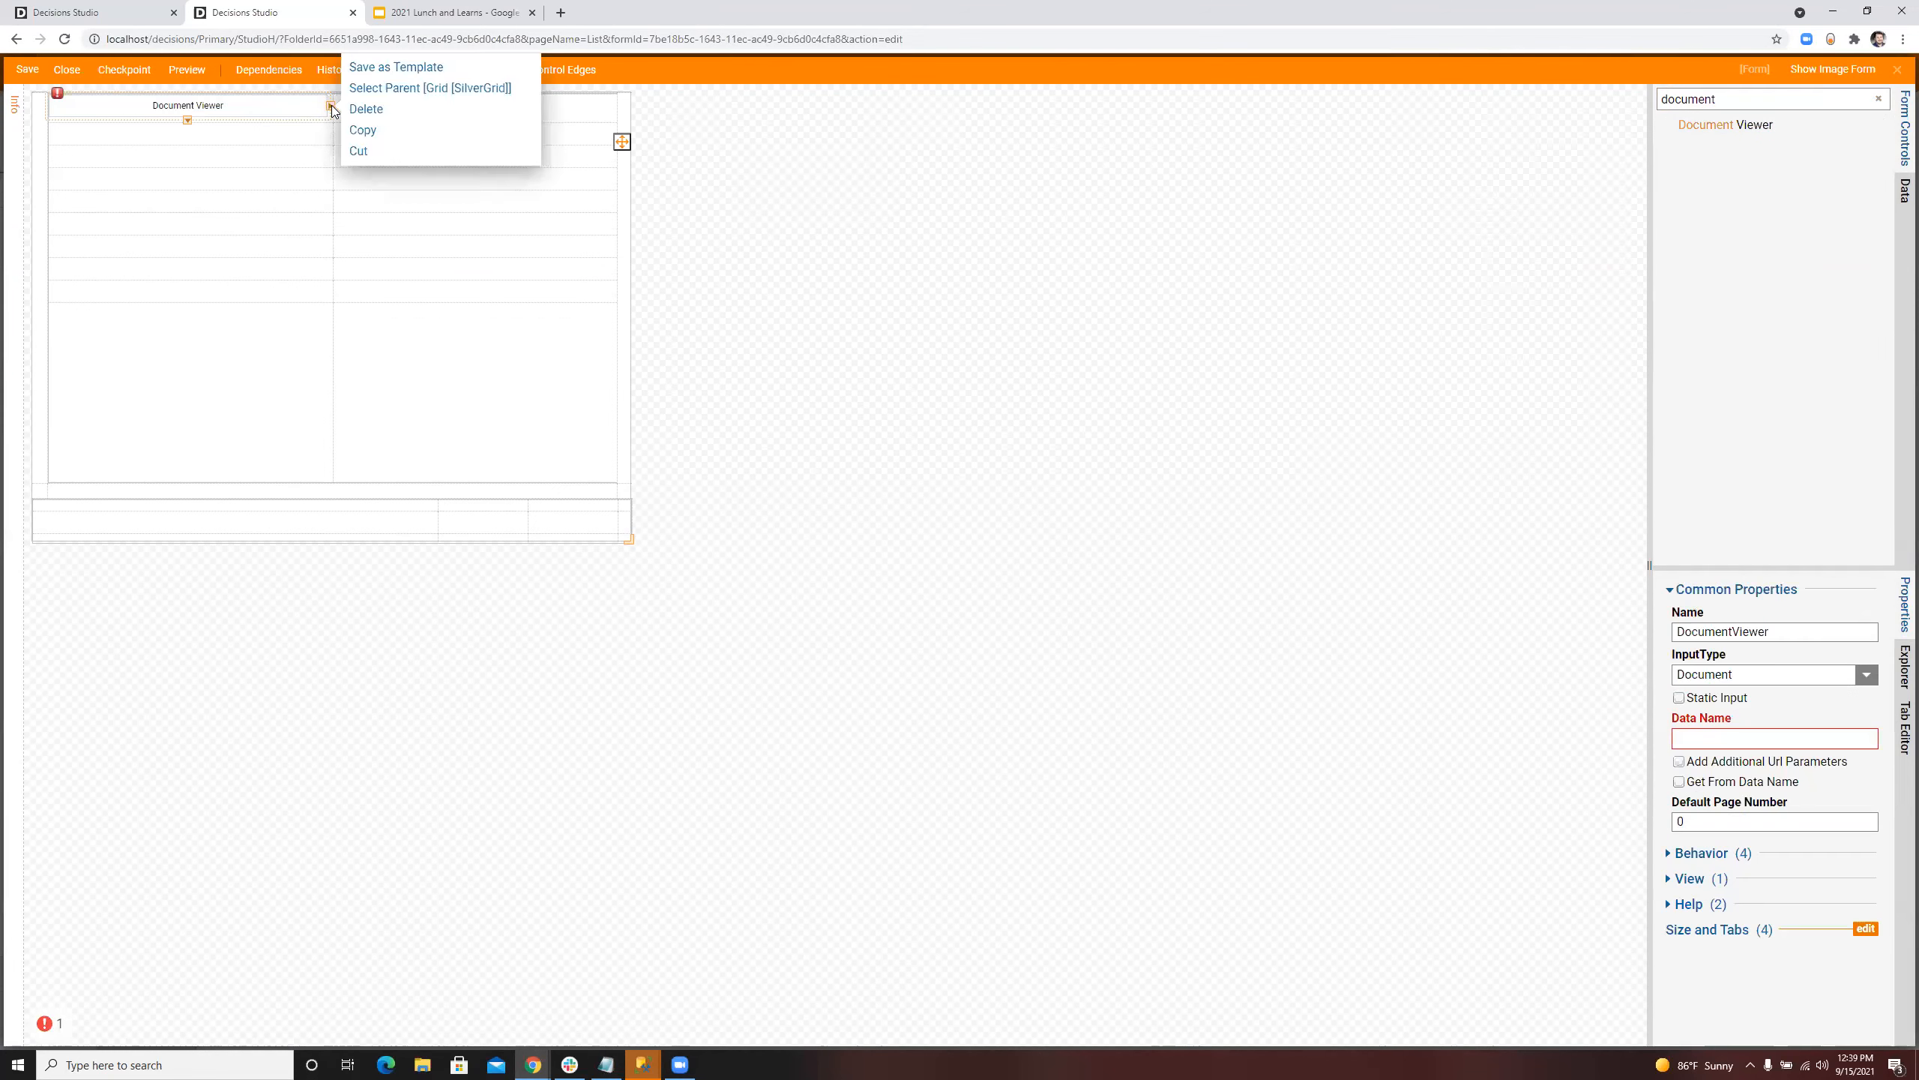
left_click_drag(332, 125, 325, 192)
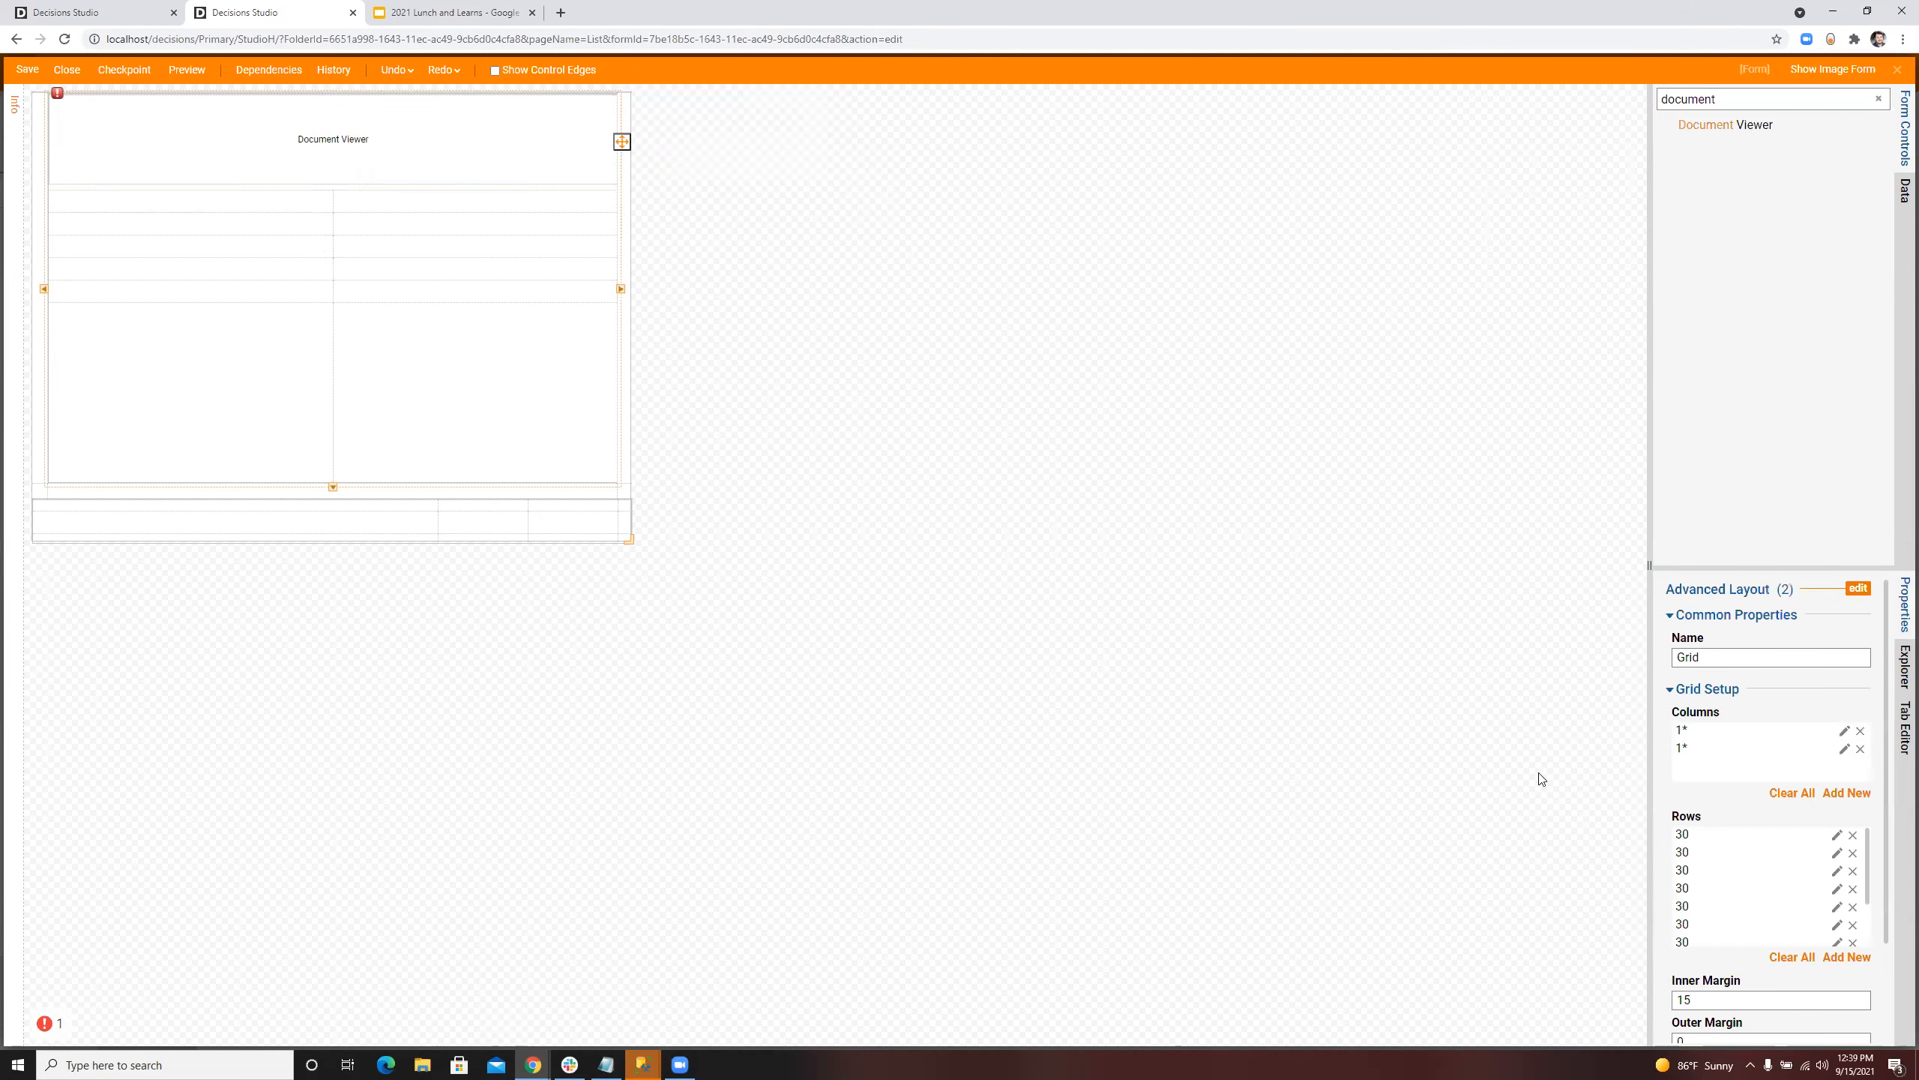
Step: Remove the surplus grid rows and set the remaining row's size to 1* so the Document Viewer fills the grid
scroll(1848, 851, "down", 1)
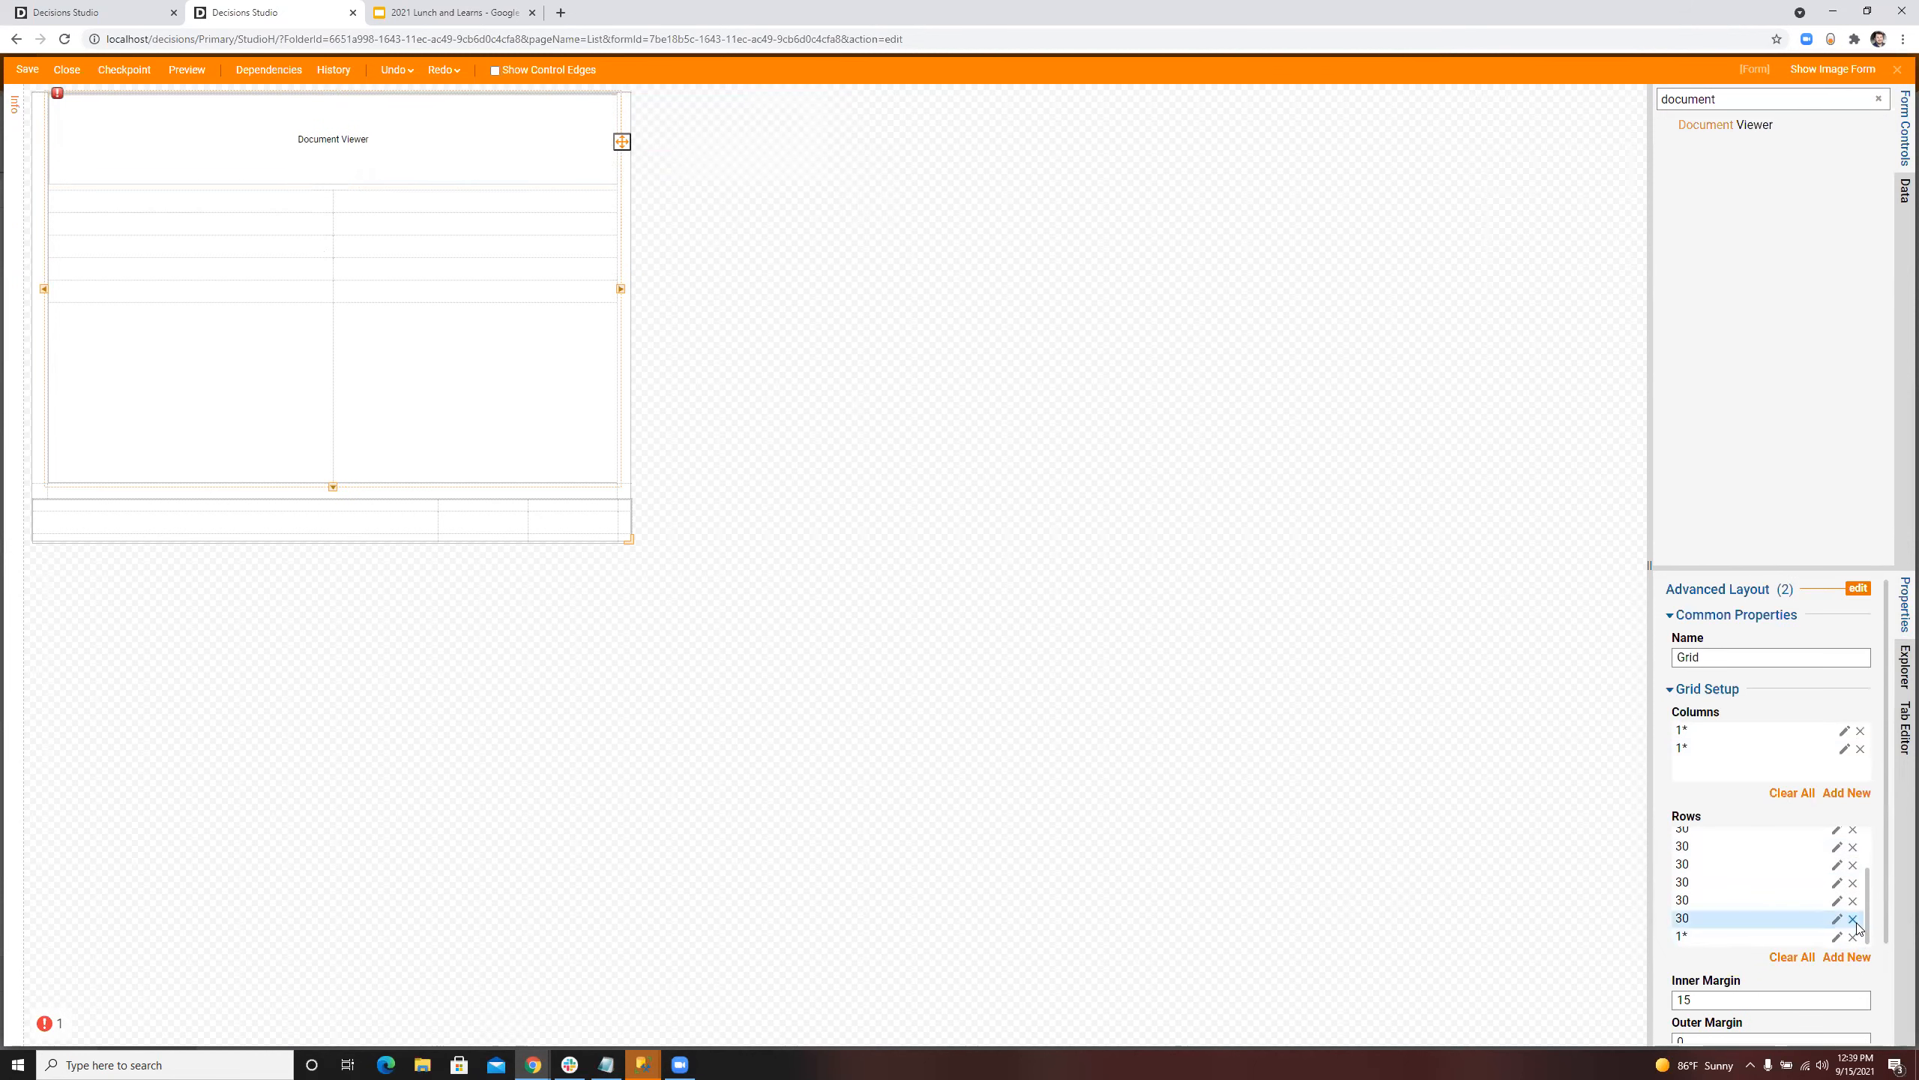
left_click(1854, 921)
left_click(1855, 923)
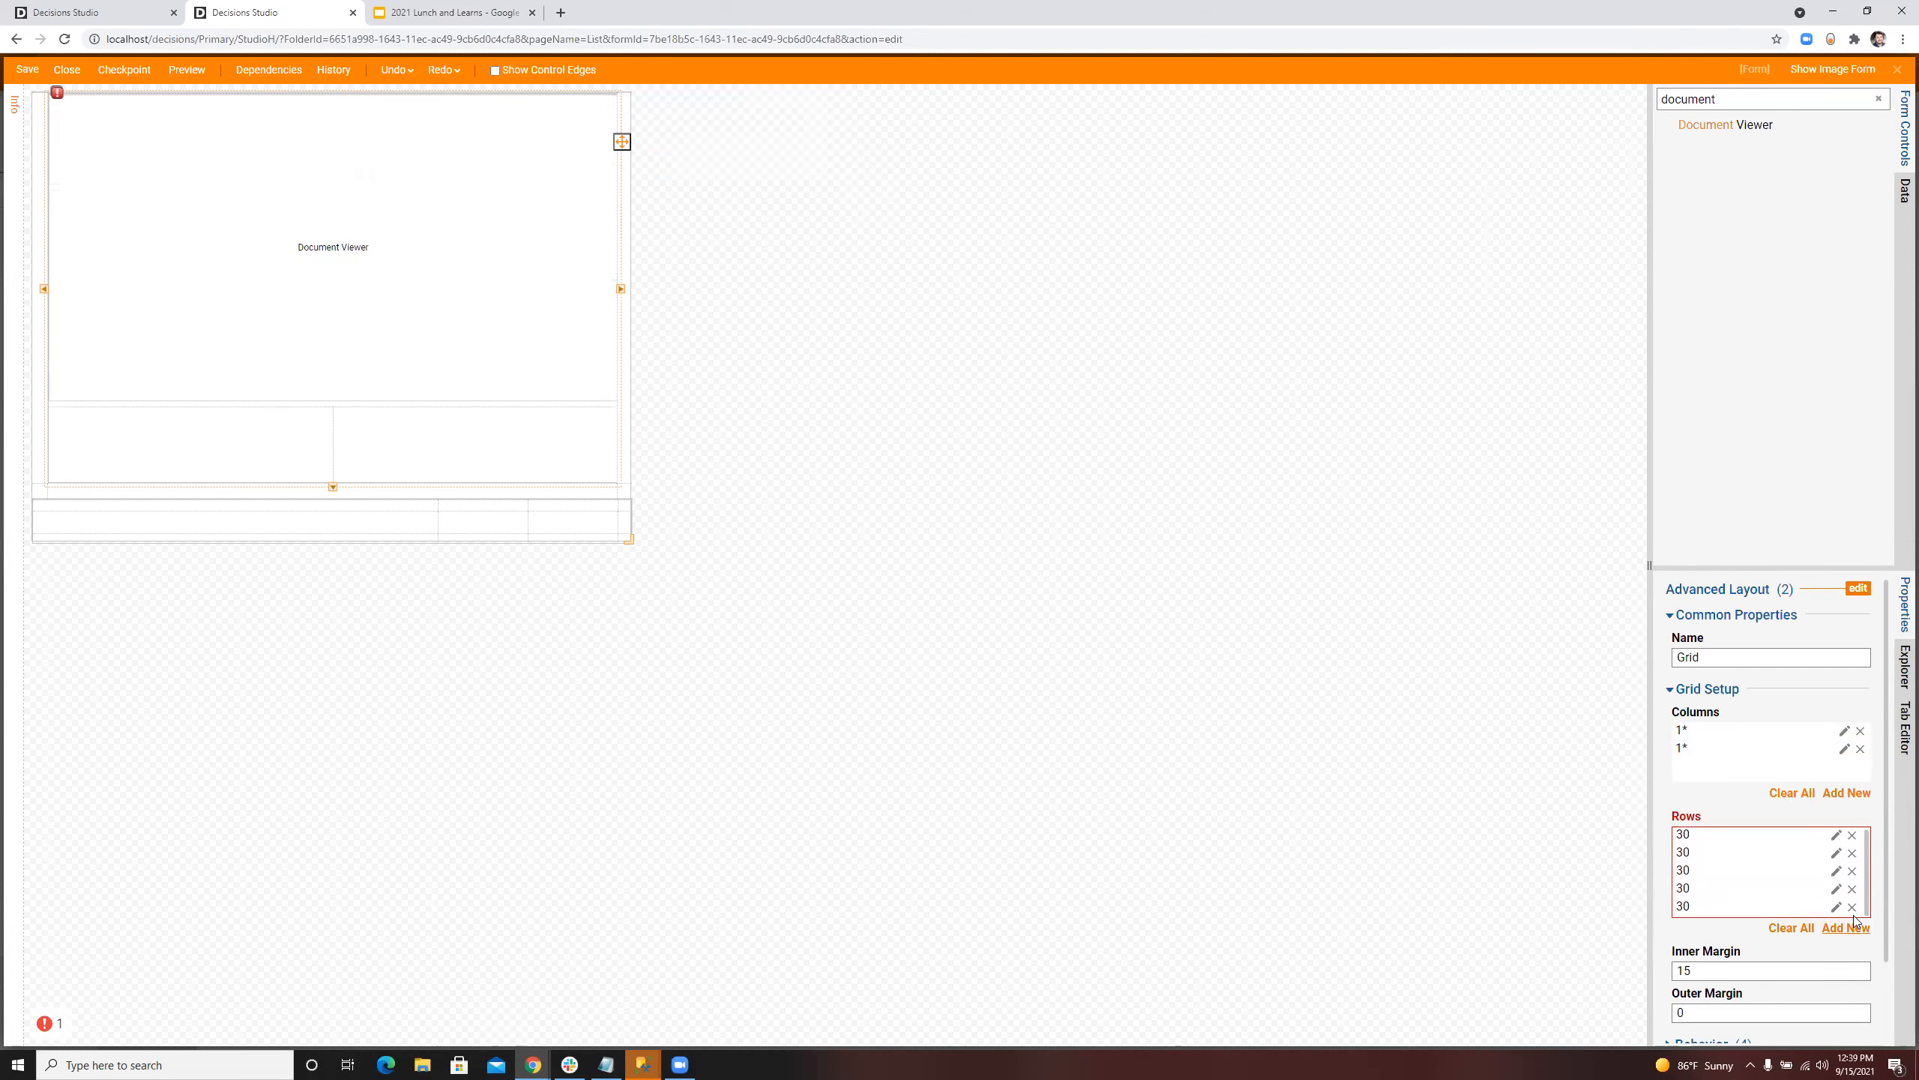
left_click(1853, 906)
left_click(1852, 889)
left_click(1852, 871)
left_click(1851, 852)
left_click(1858, 589)
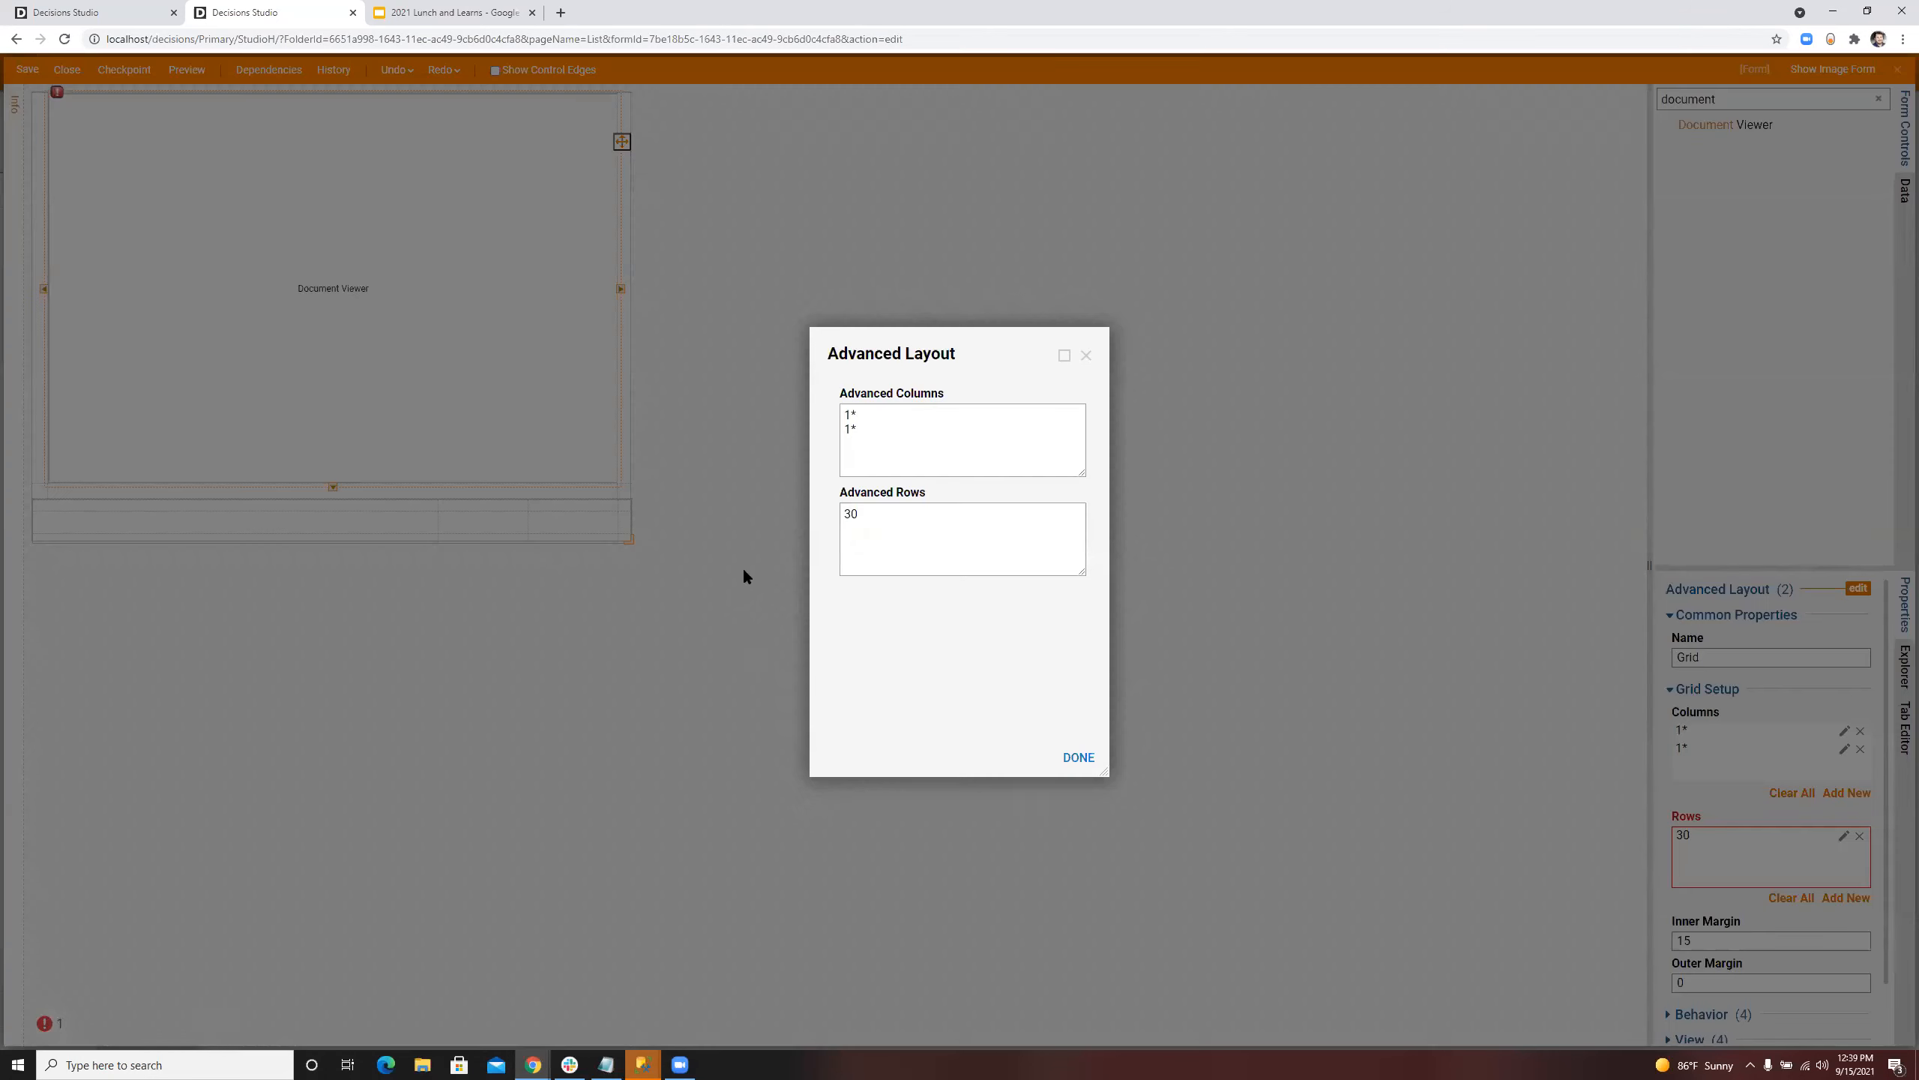
type("1*")
left_click(1077, 757)
Step: Set the Document Viewer's data name to Image
left_click(283, 188)
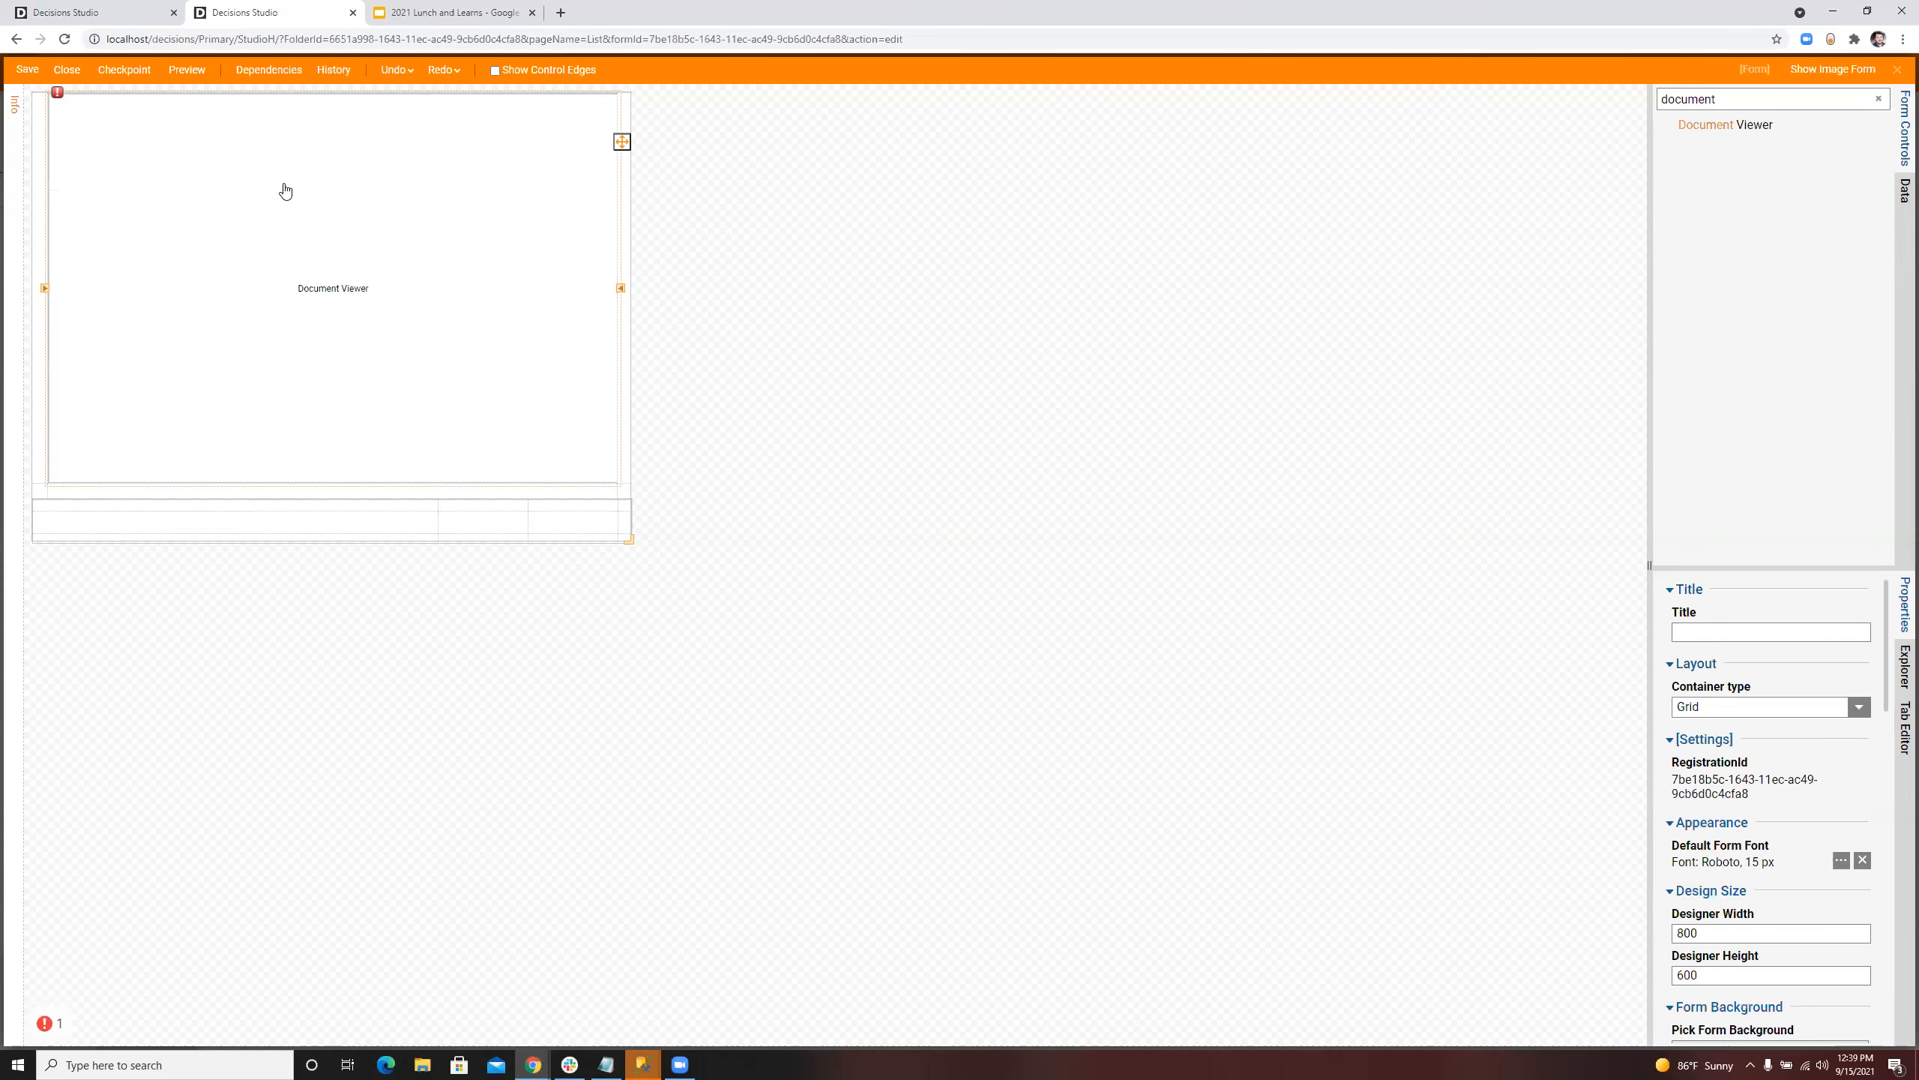
left_click(1716, 739)
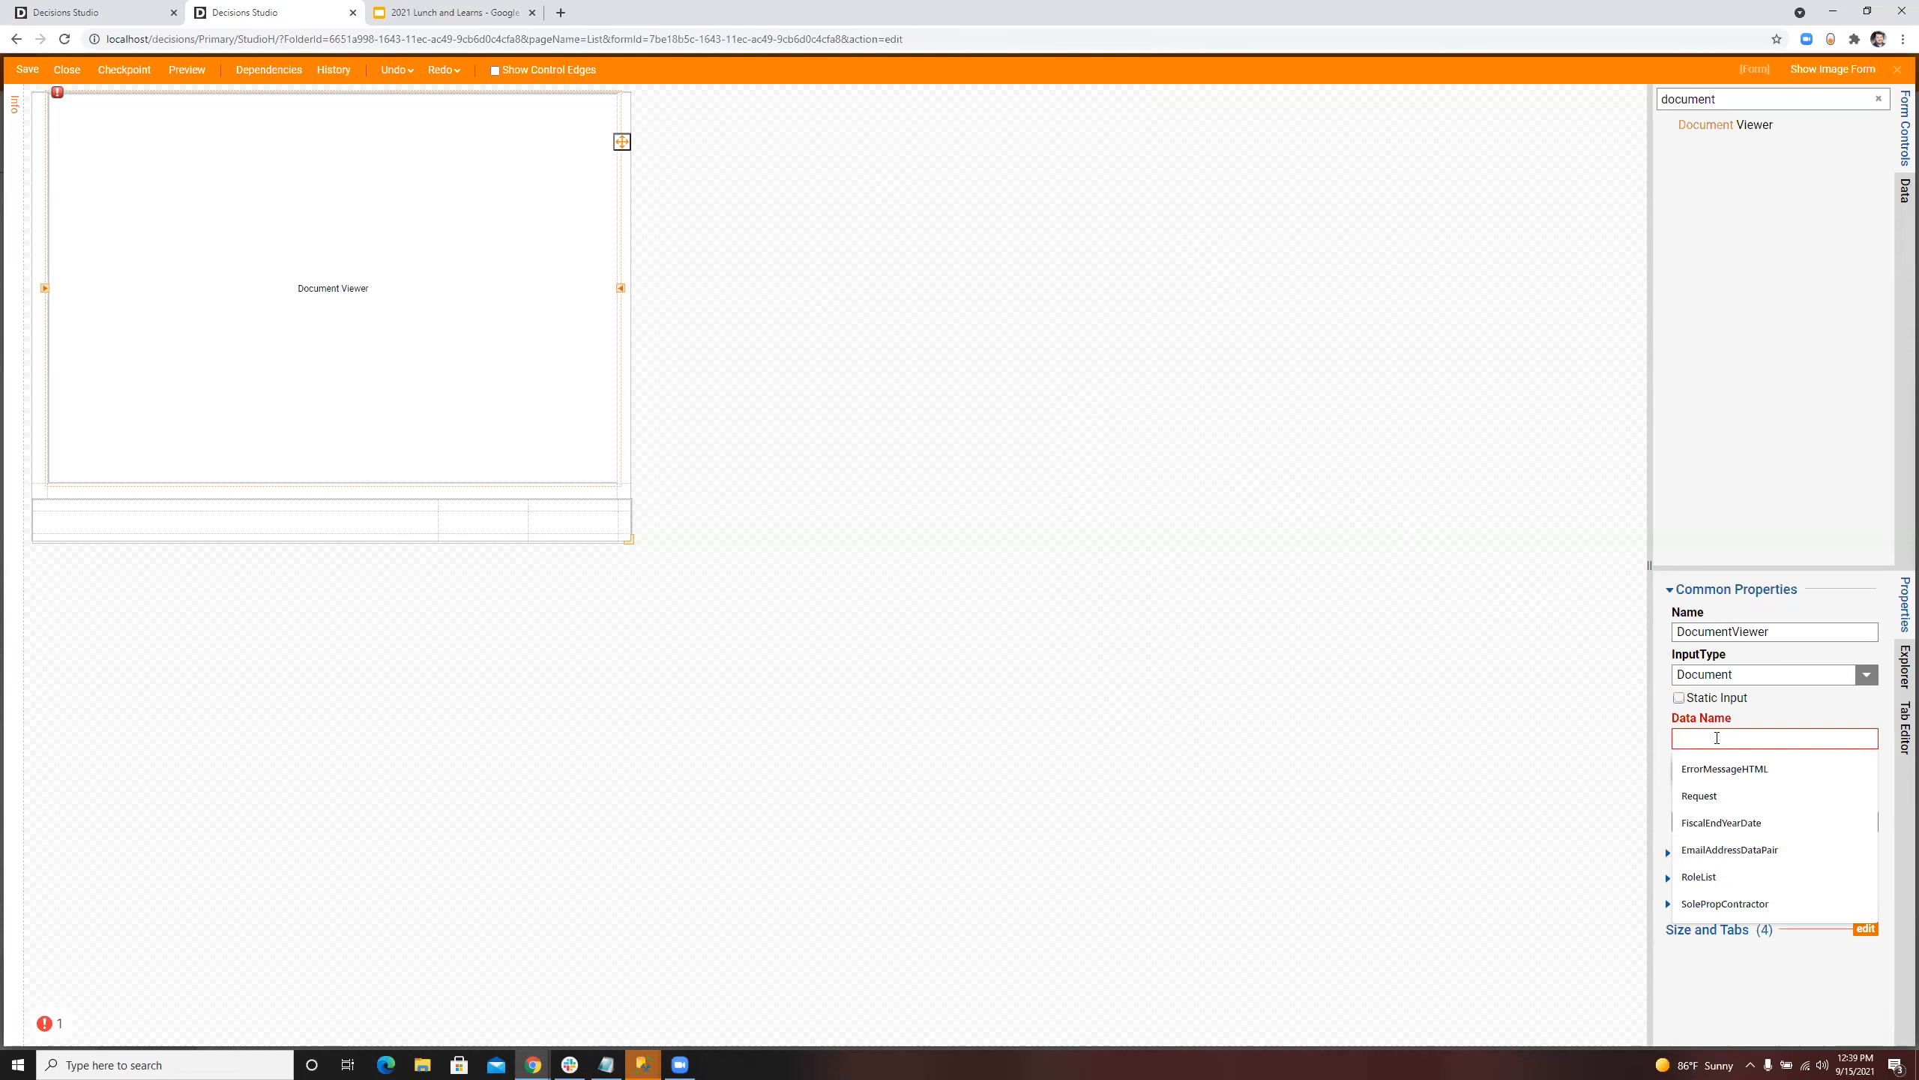
type("Image")
left_click(1123, 454)
left_click(234, 243)
Step: Add a button in the last cell of the form's footer row and set its text to Show New Image
left_click(1879, 98)
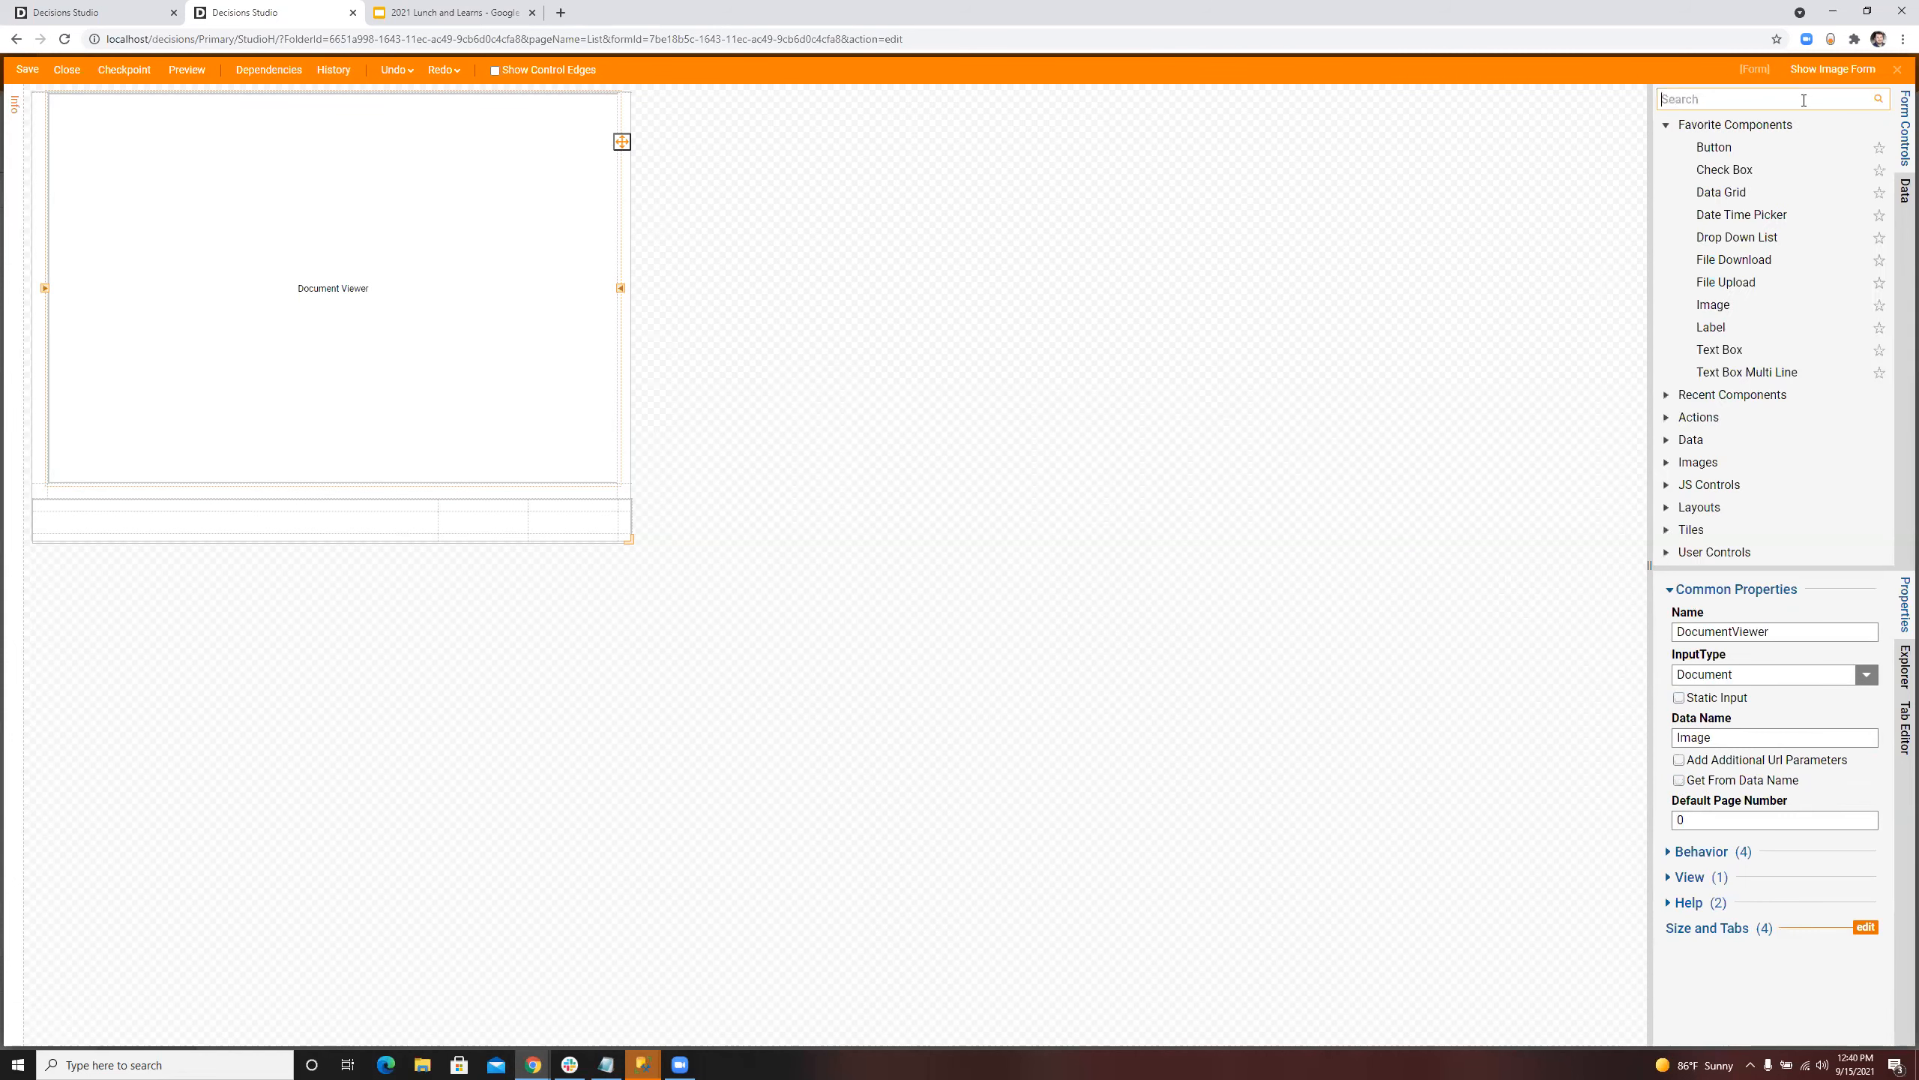
left_click_drag(1714, 147, 588, 523)
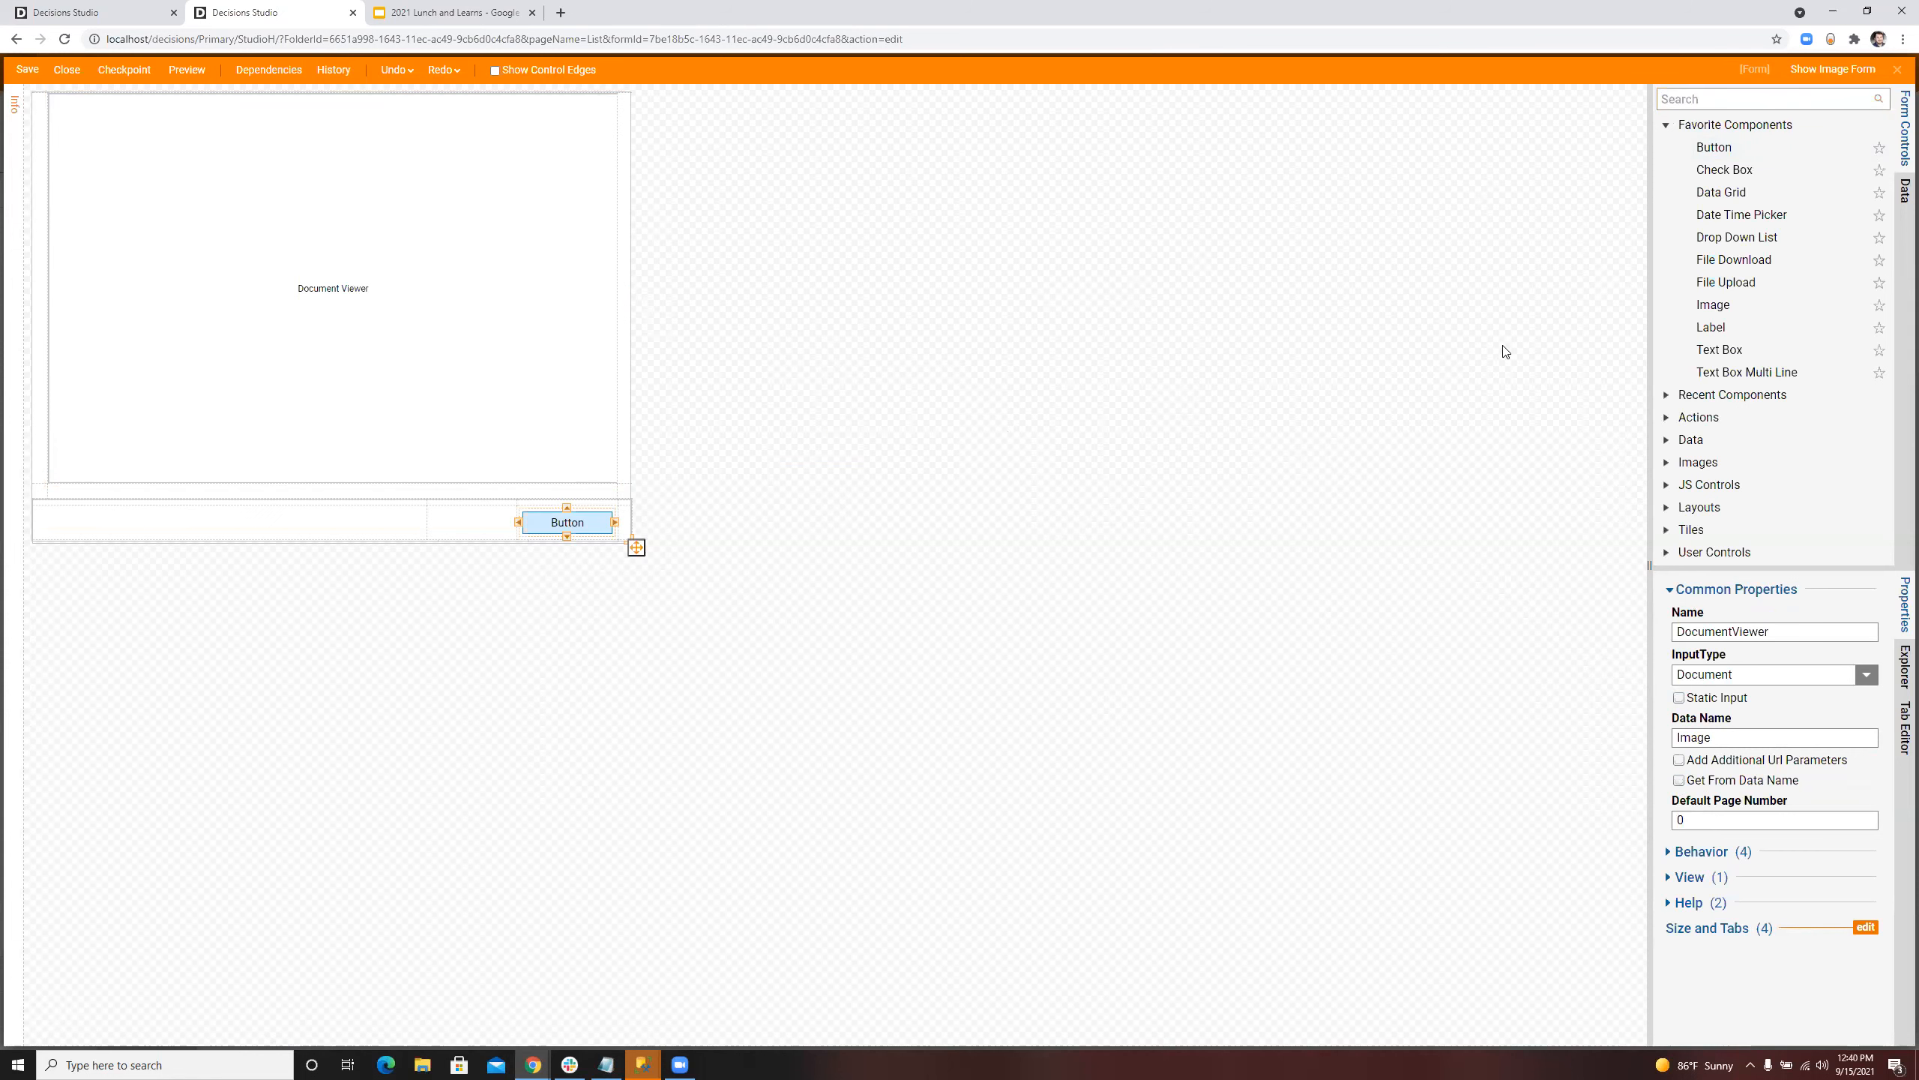
left_click(1722, 694)
type("Edoit")
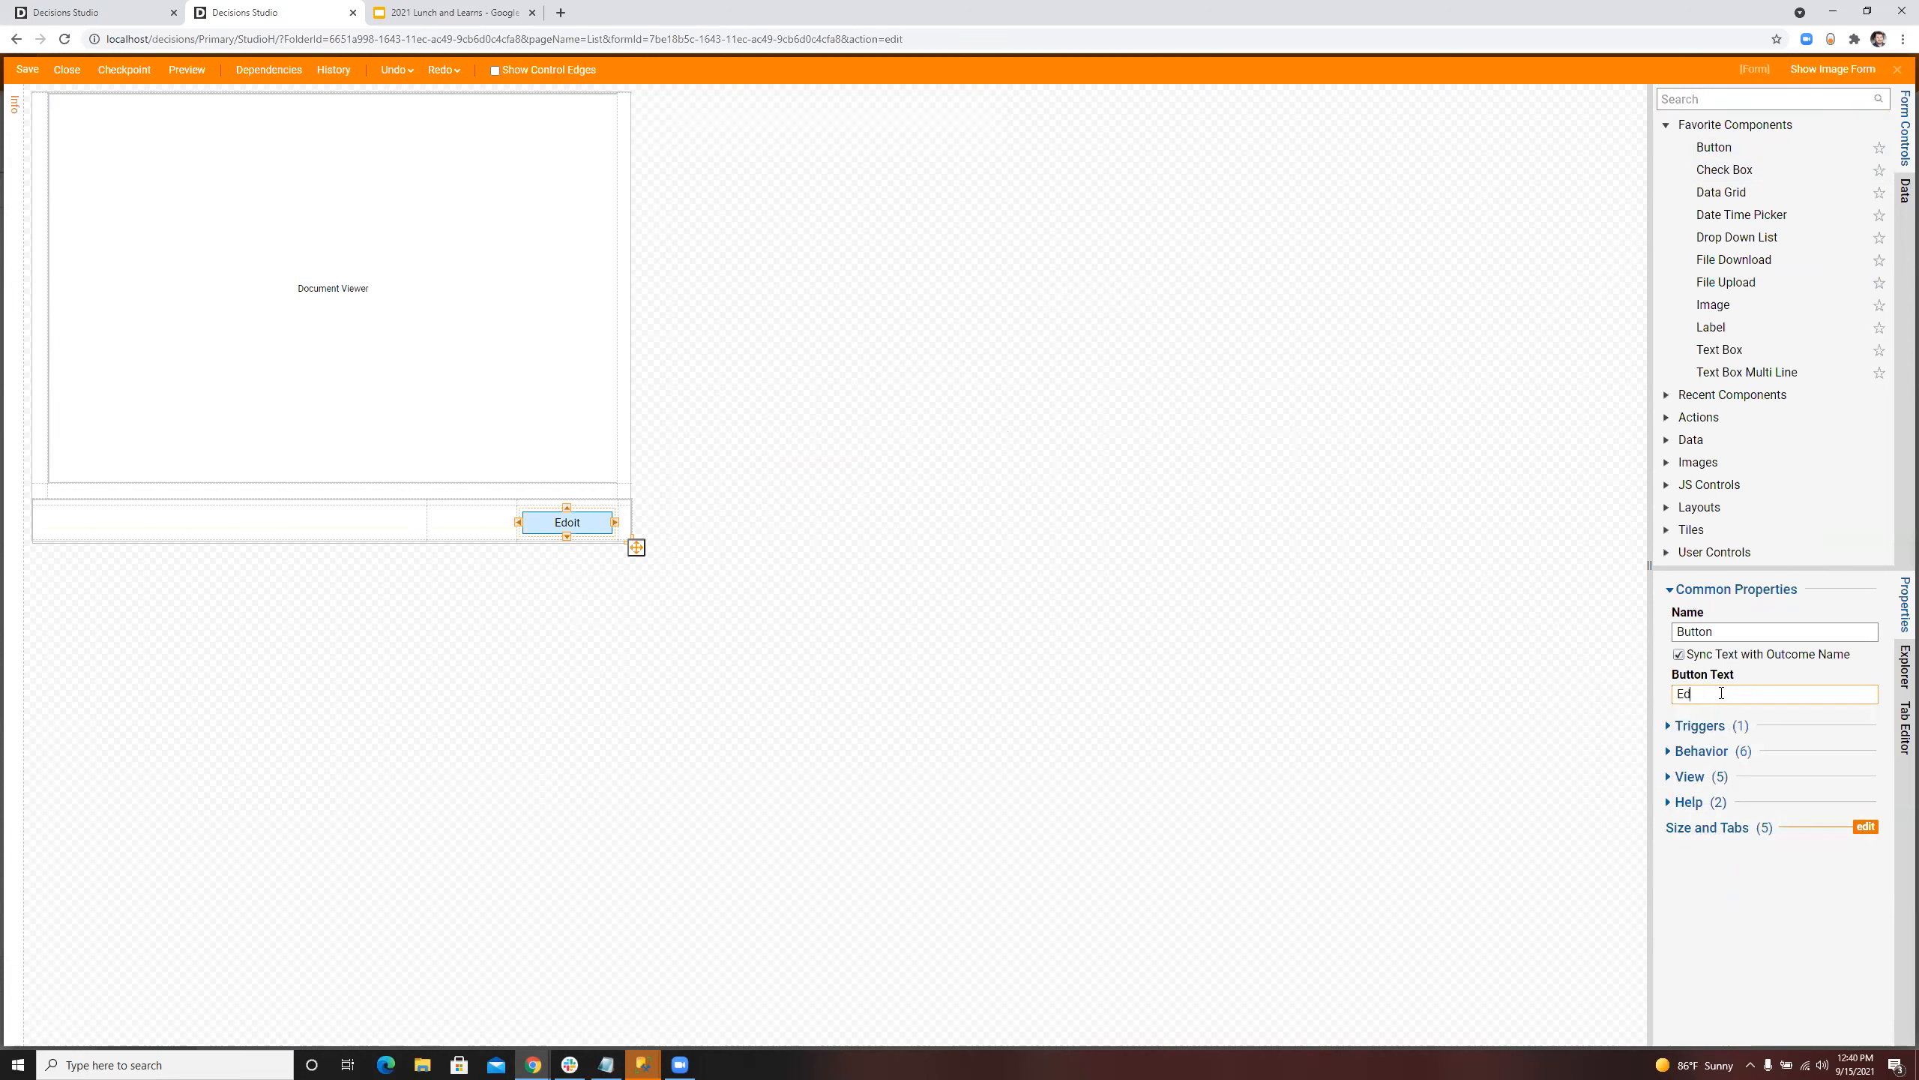
key("BackSpace")
type("Show New Image")
left_click(1240, 489)
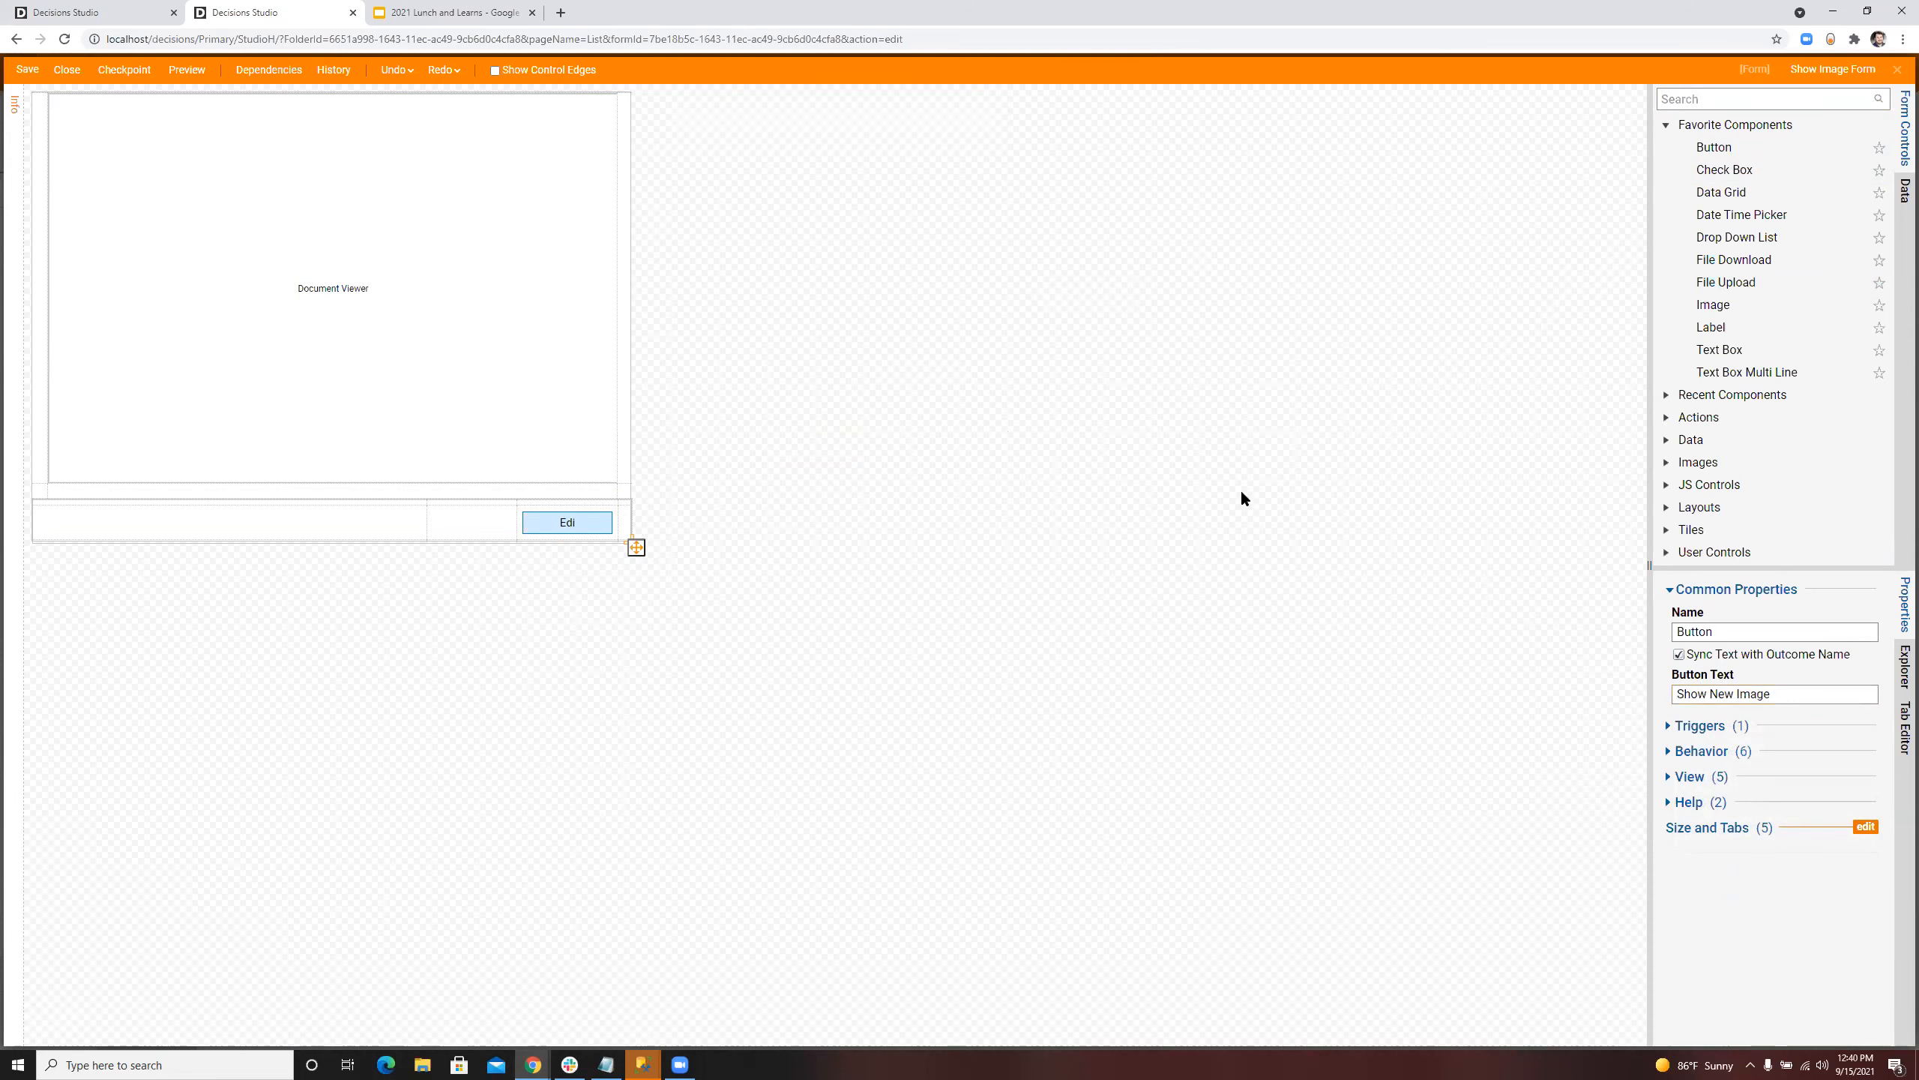
Step: Add a second button beside the Show New Image button and set its text to Close
left_click_drag(1714, 147, 476, 536)
left_click(1750, 695)
key("ctrl+a")
key("BackSpace")
type("Close")
left_click(1182, 570)
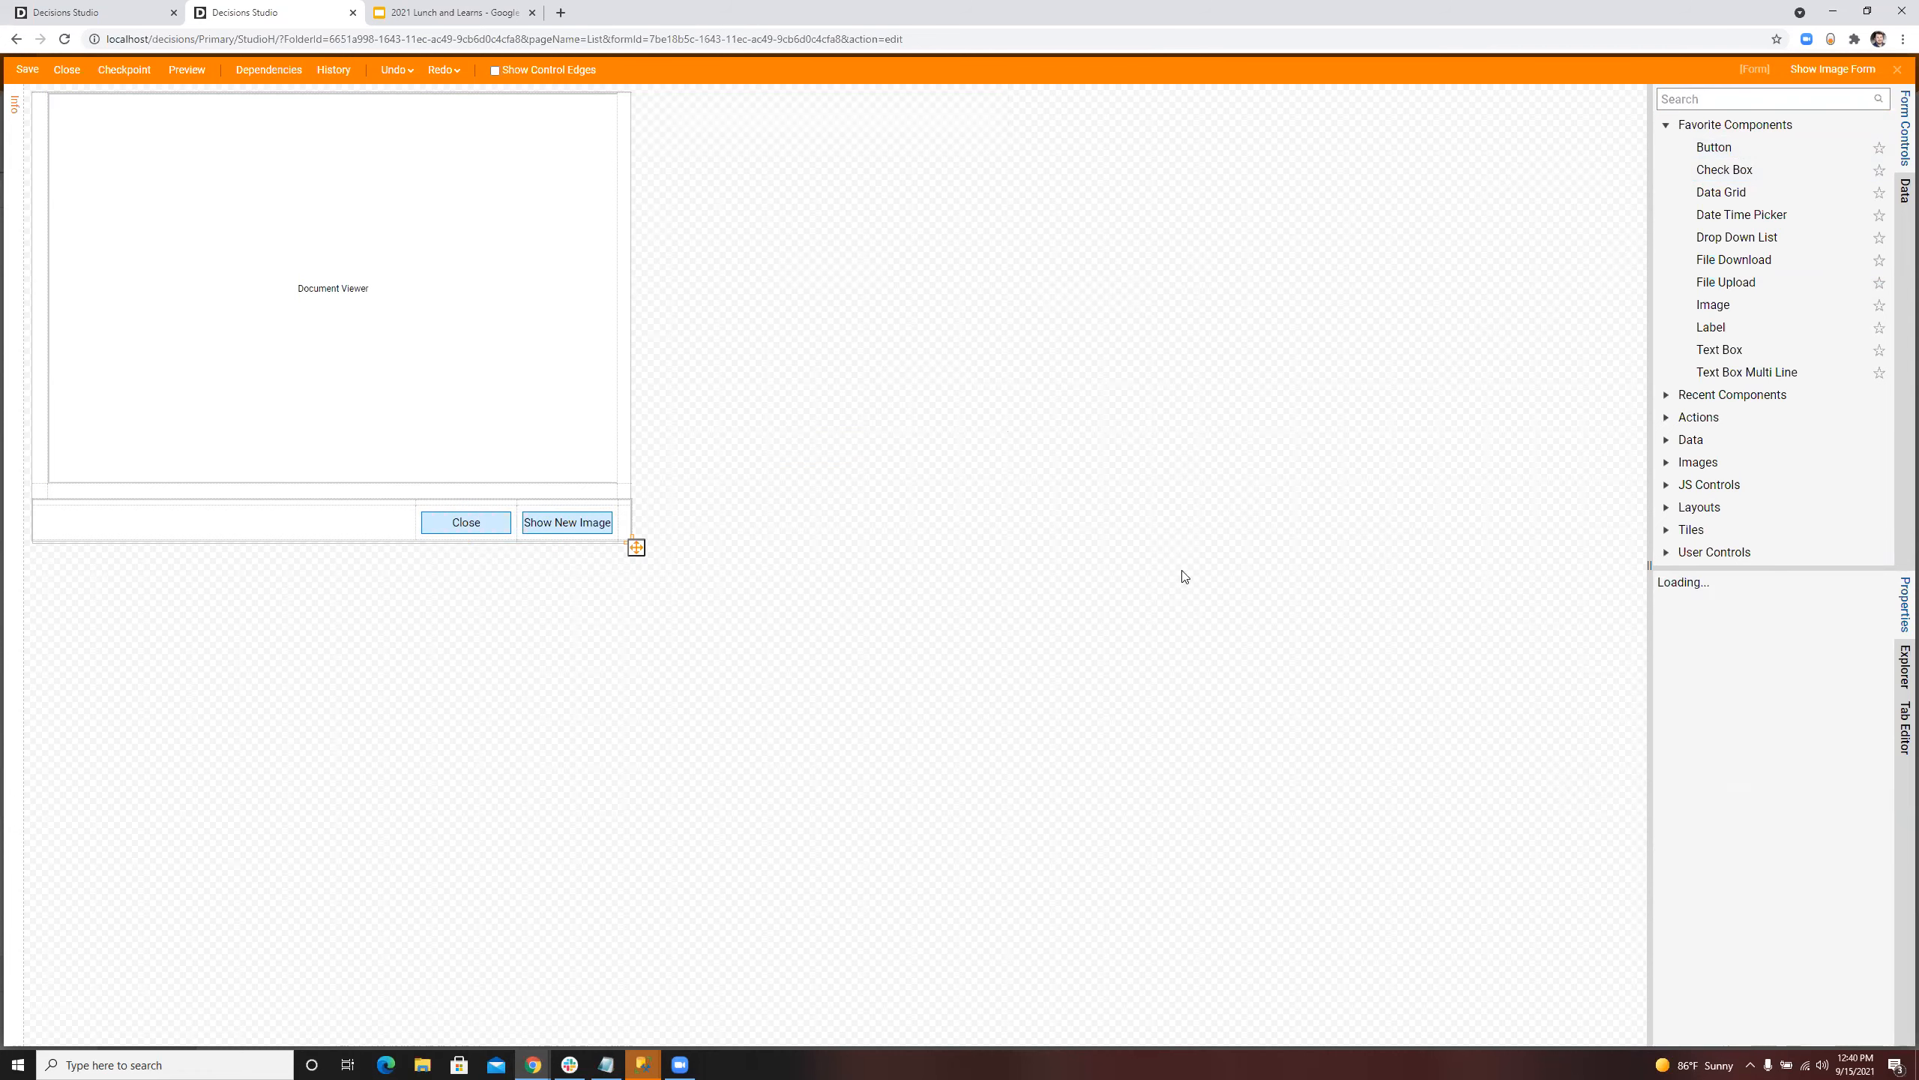
Step: Save Show Image Form and close its designer to return to the flow
key("ctrl+s")
left_click(1100, 648)
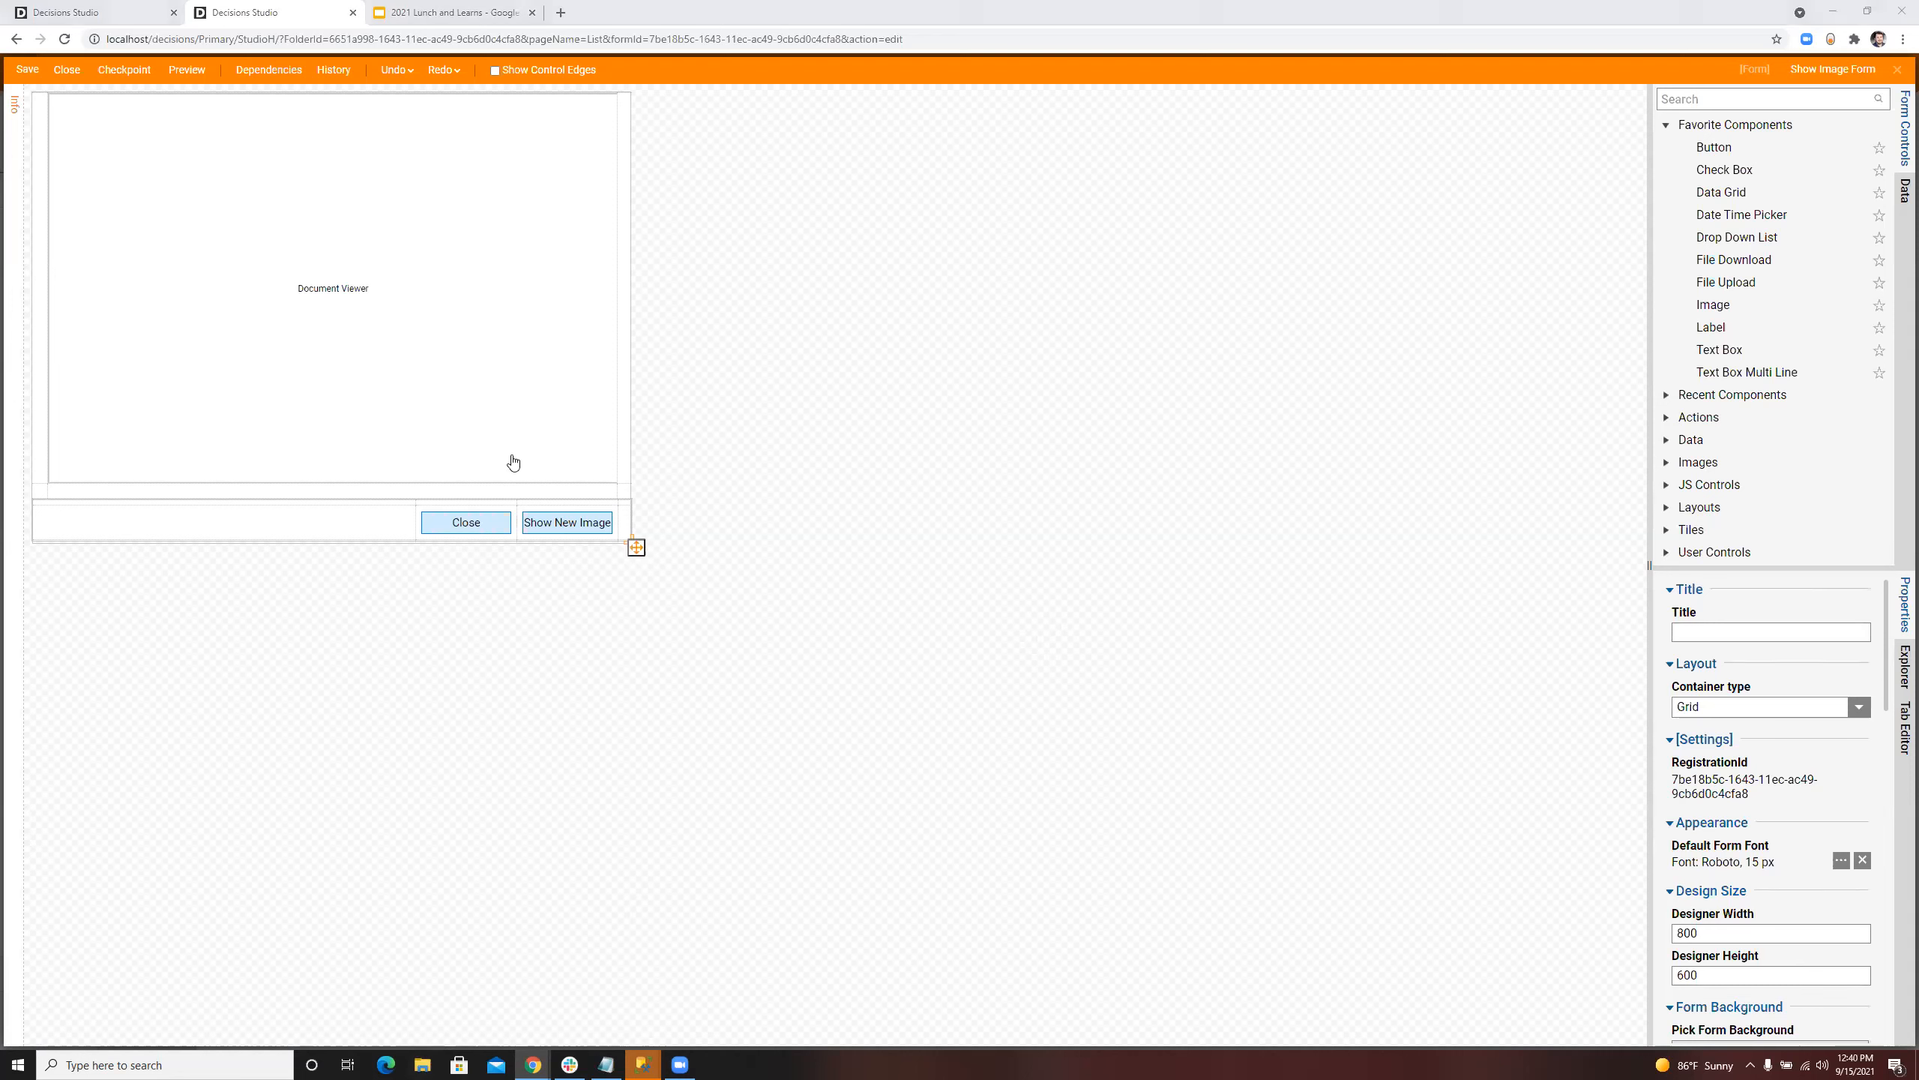
left_click(422, 1065)
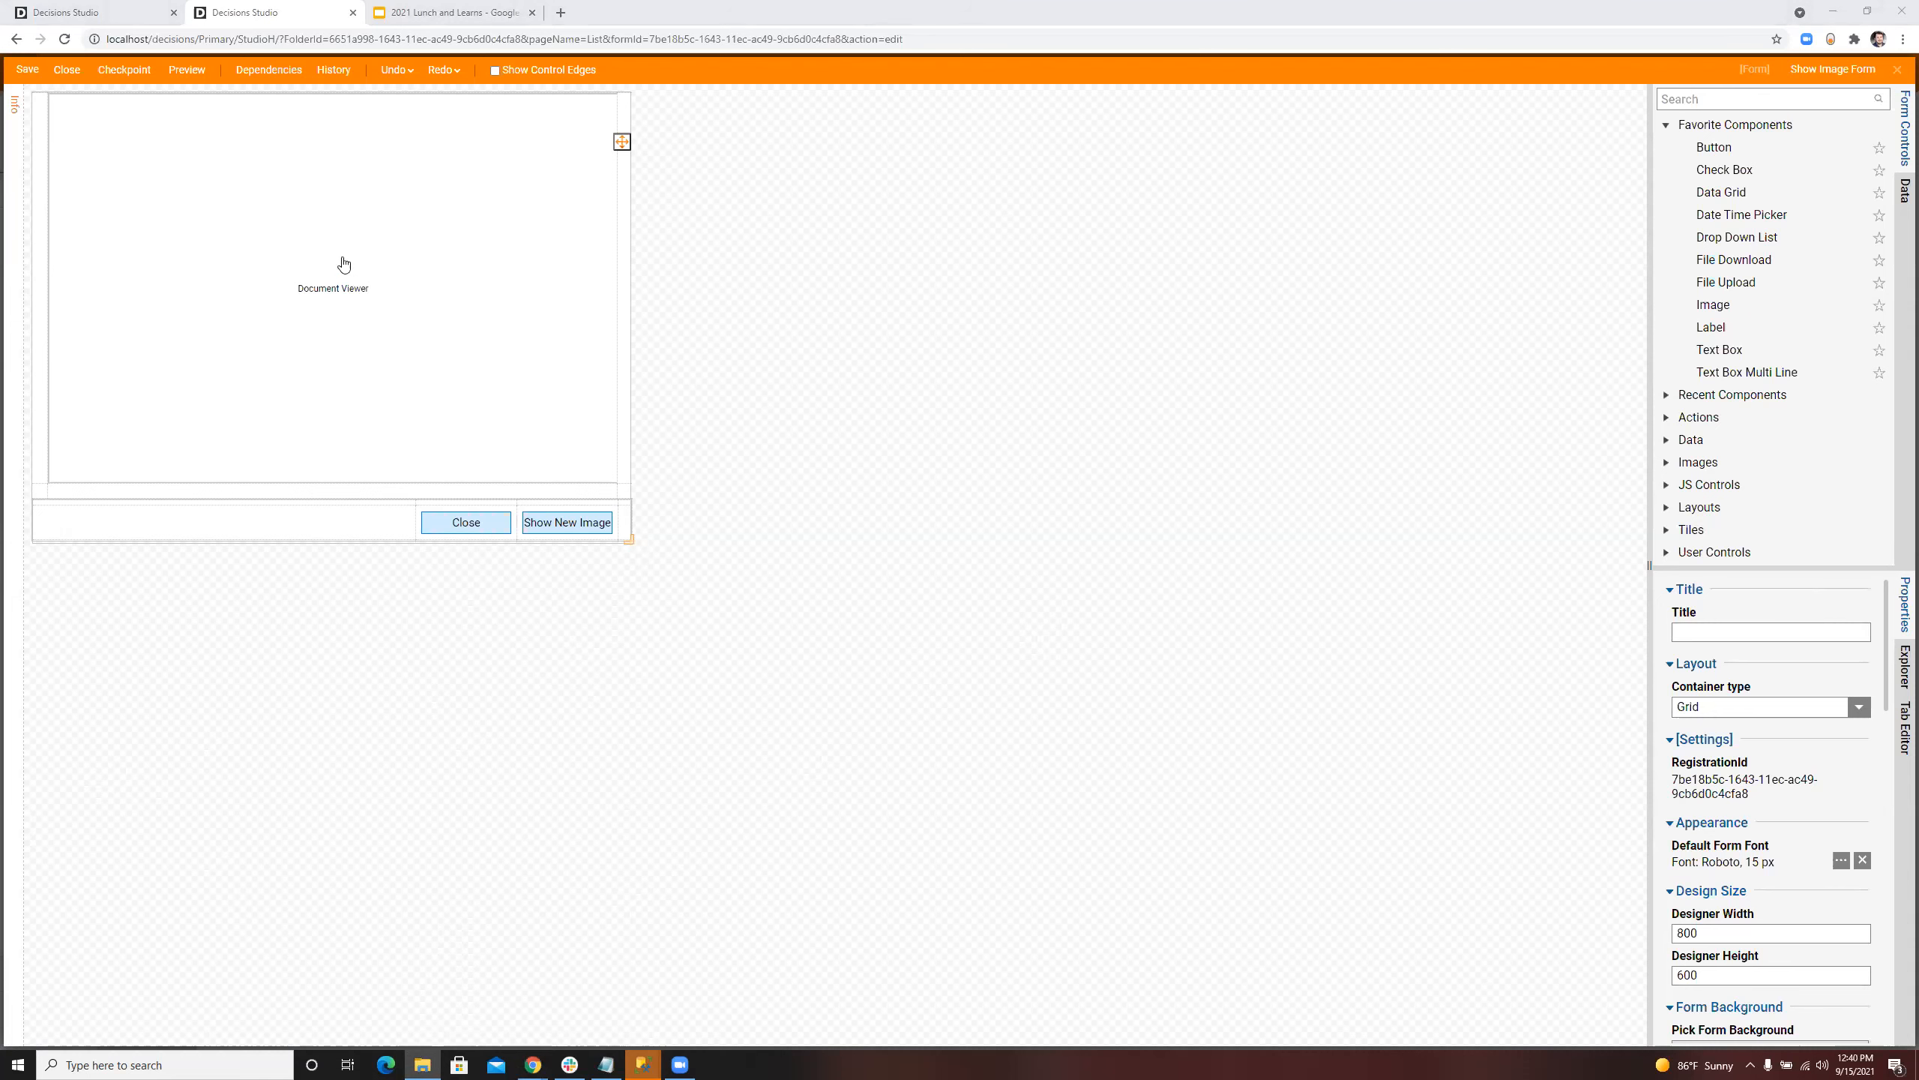
left_click(71, 70)
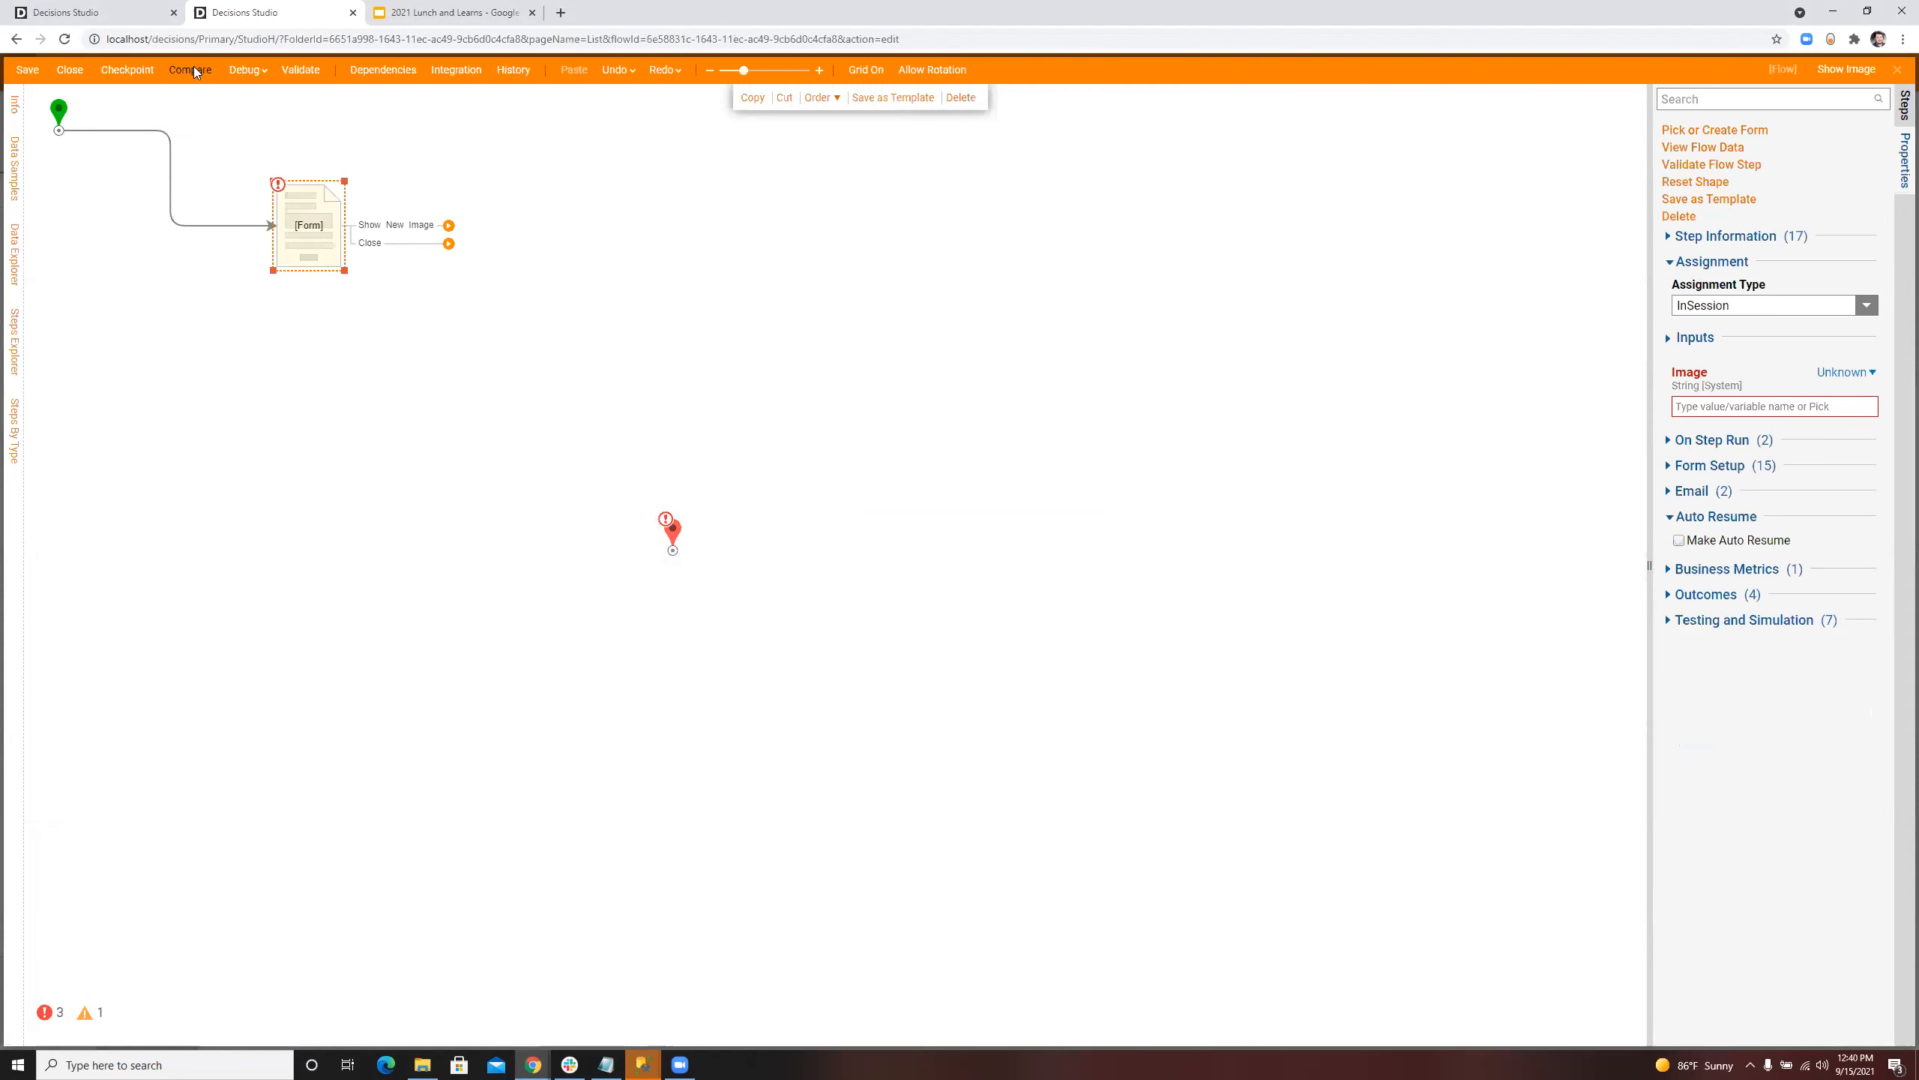
left_click(248, 70)
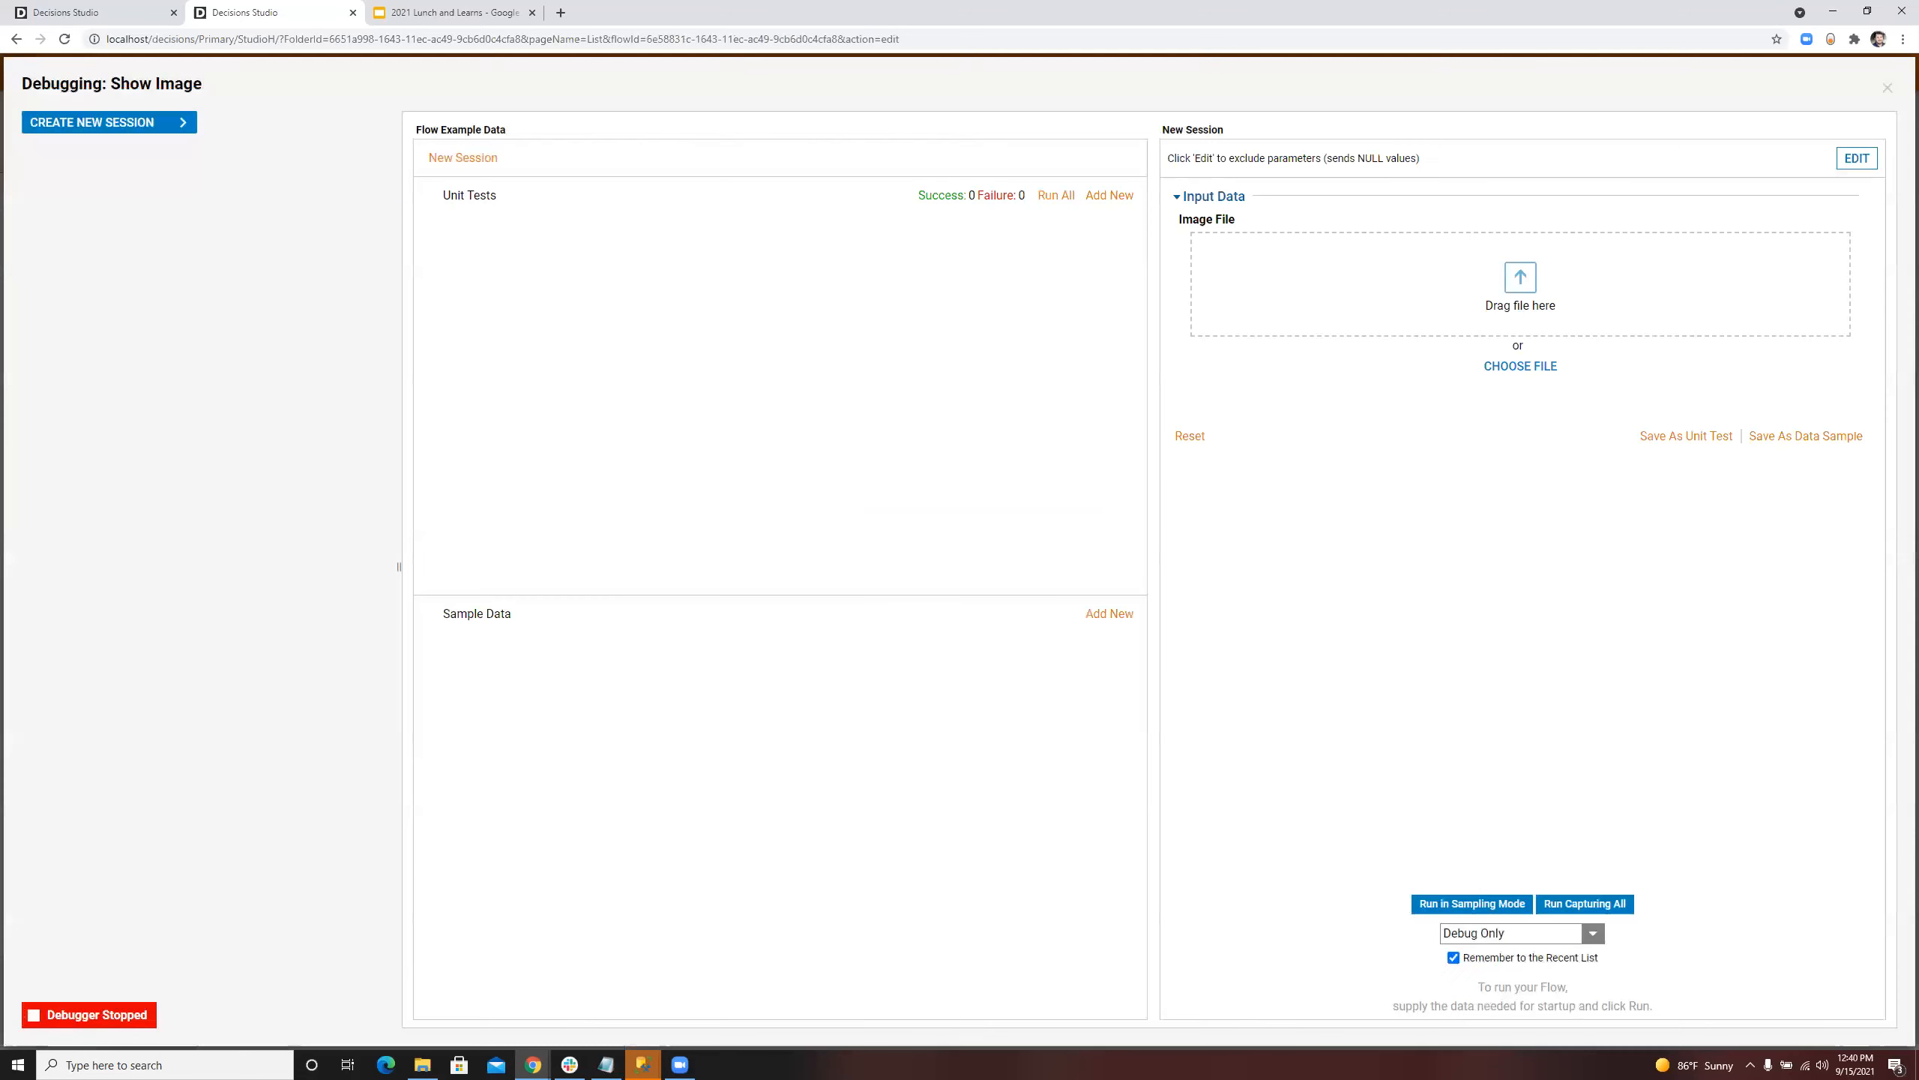
left_click_drag(530, 454, 1557, 318)
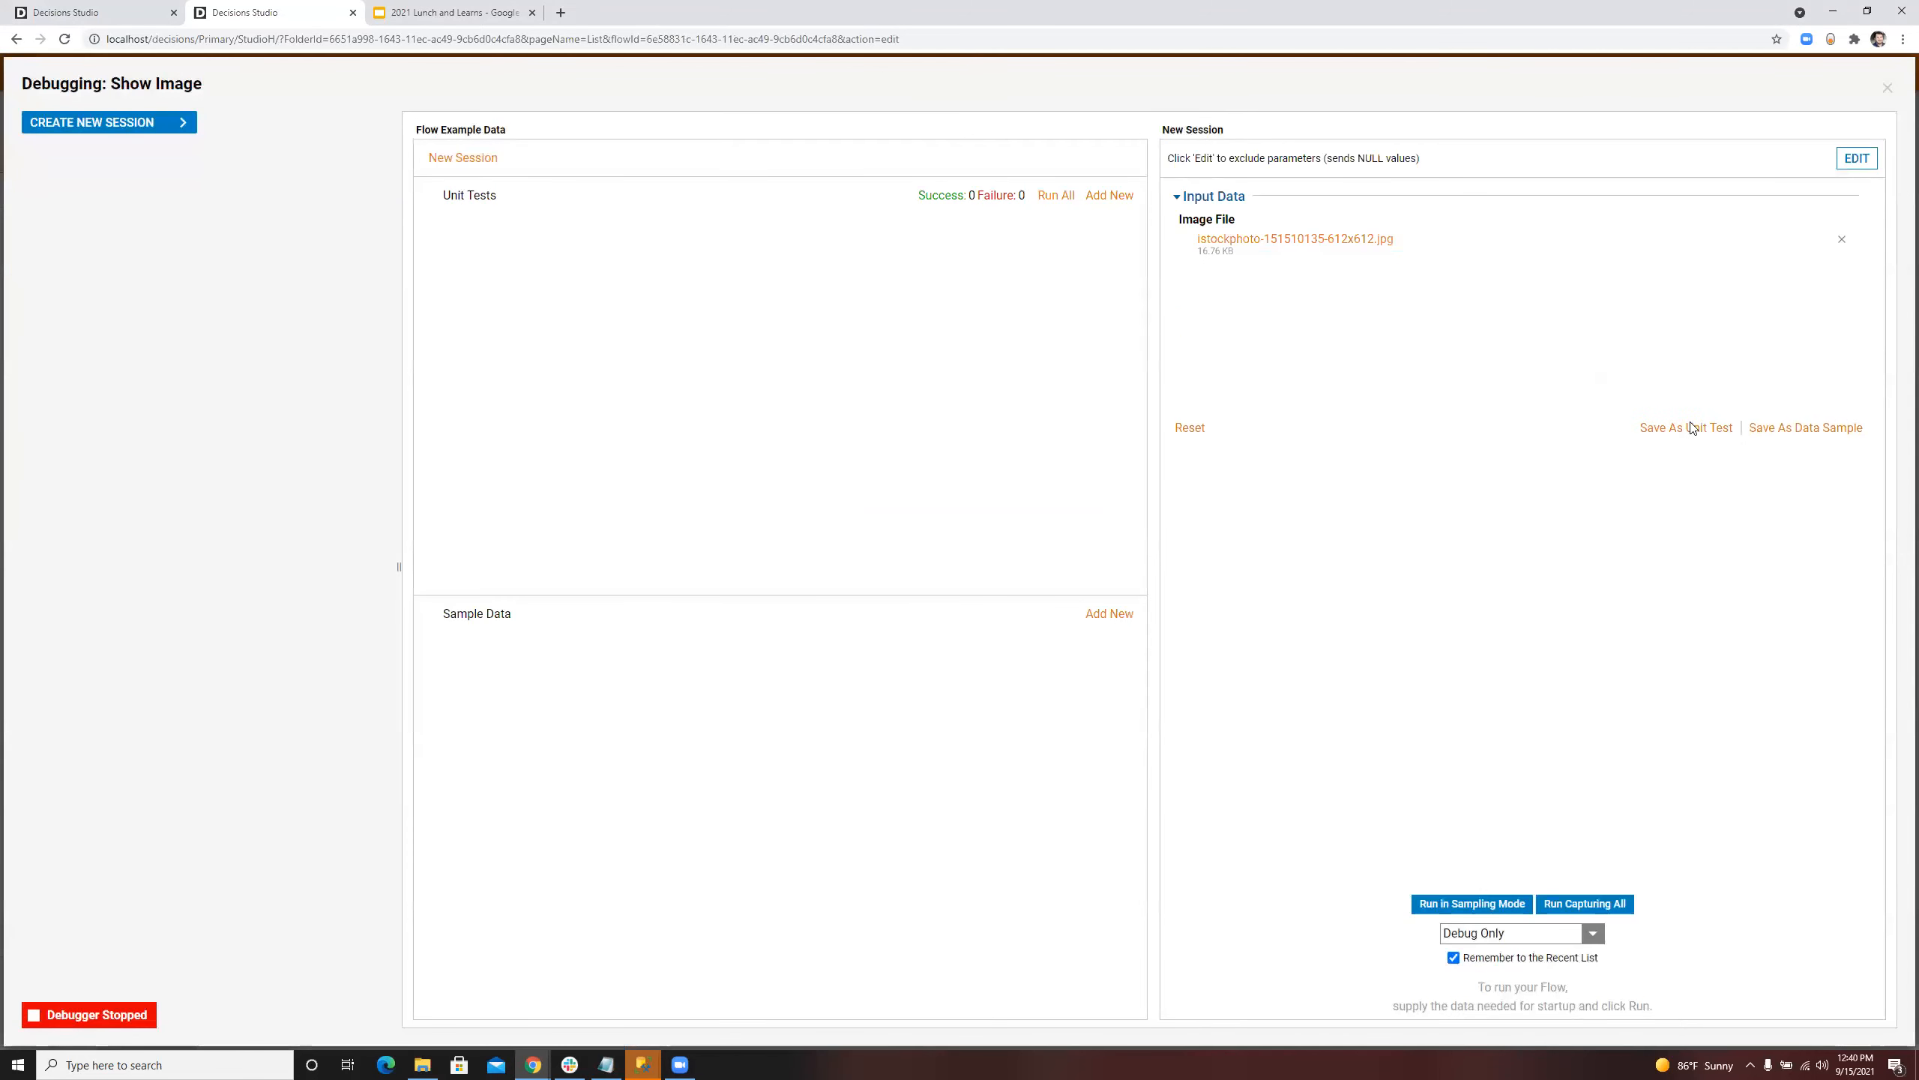
left_click(1588, 904)
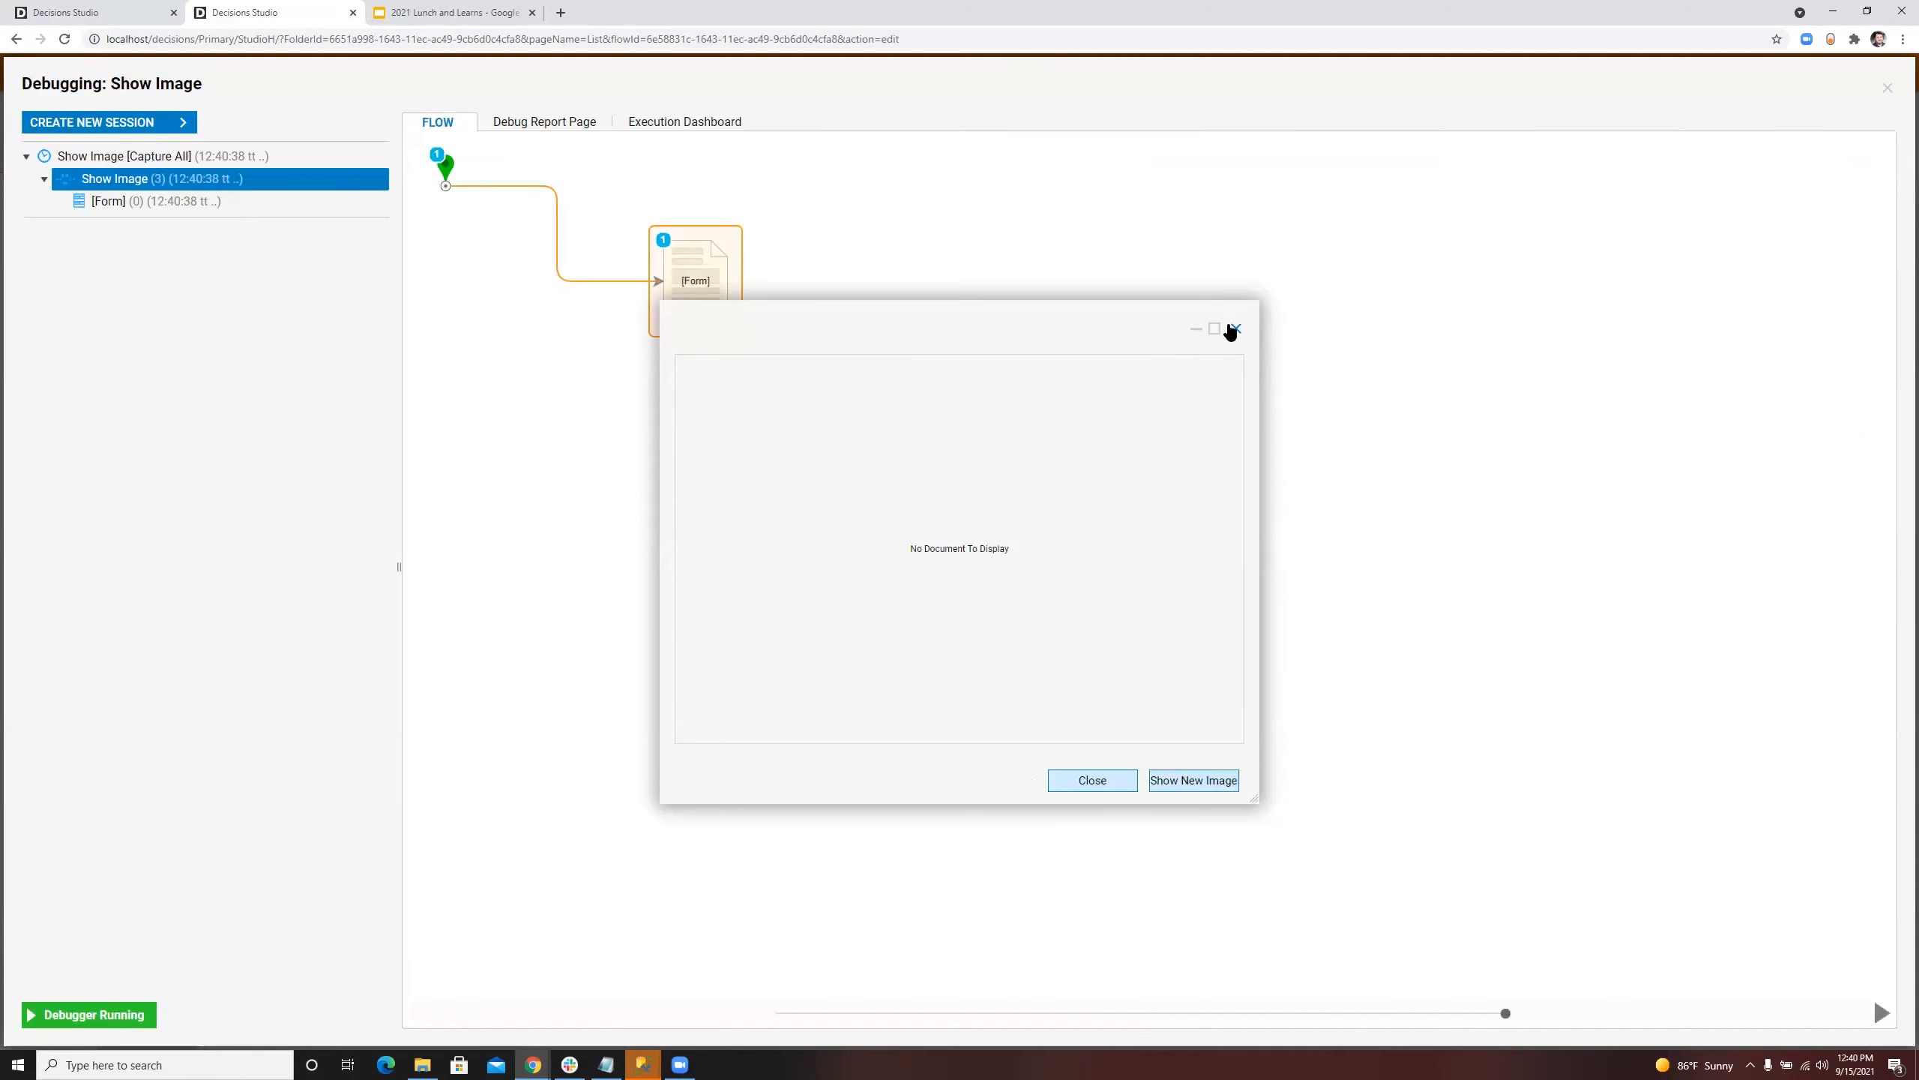
left_click(1233, 330)
left_click(1888, 88)
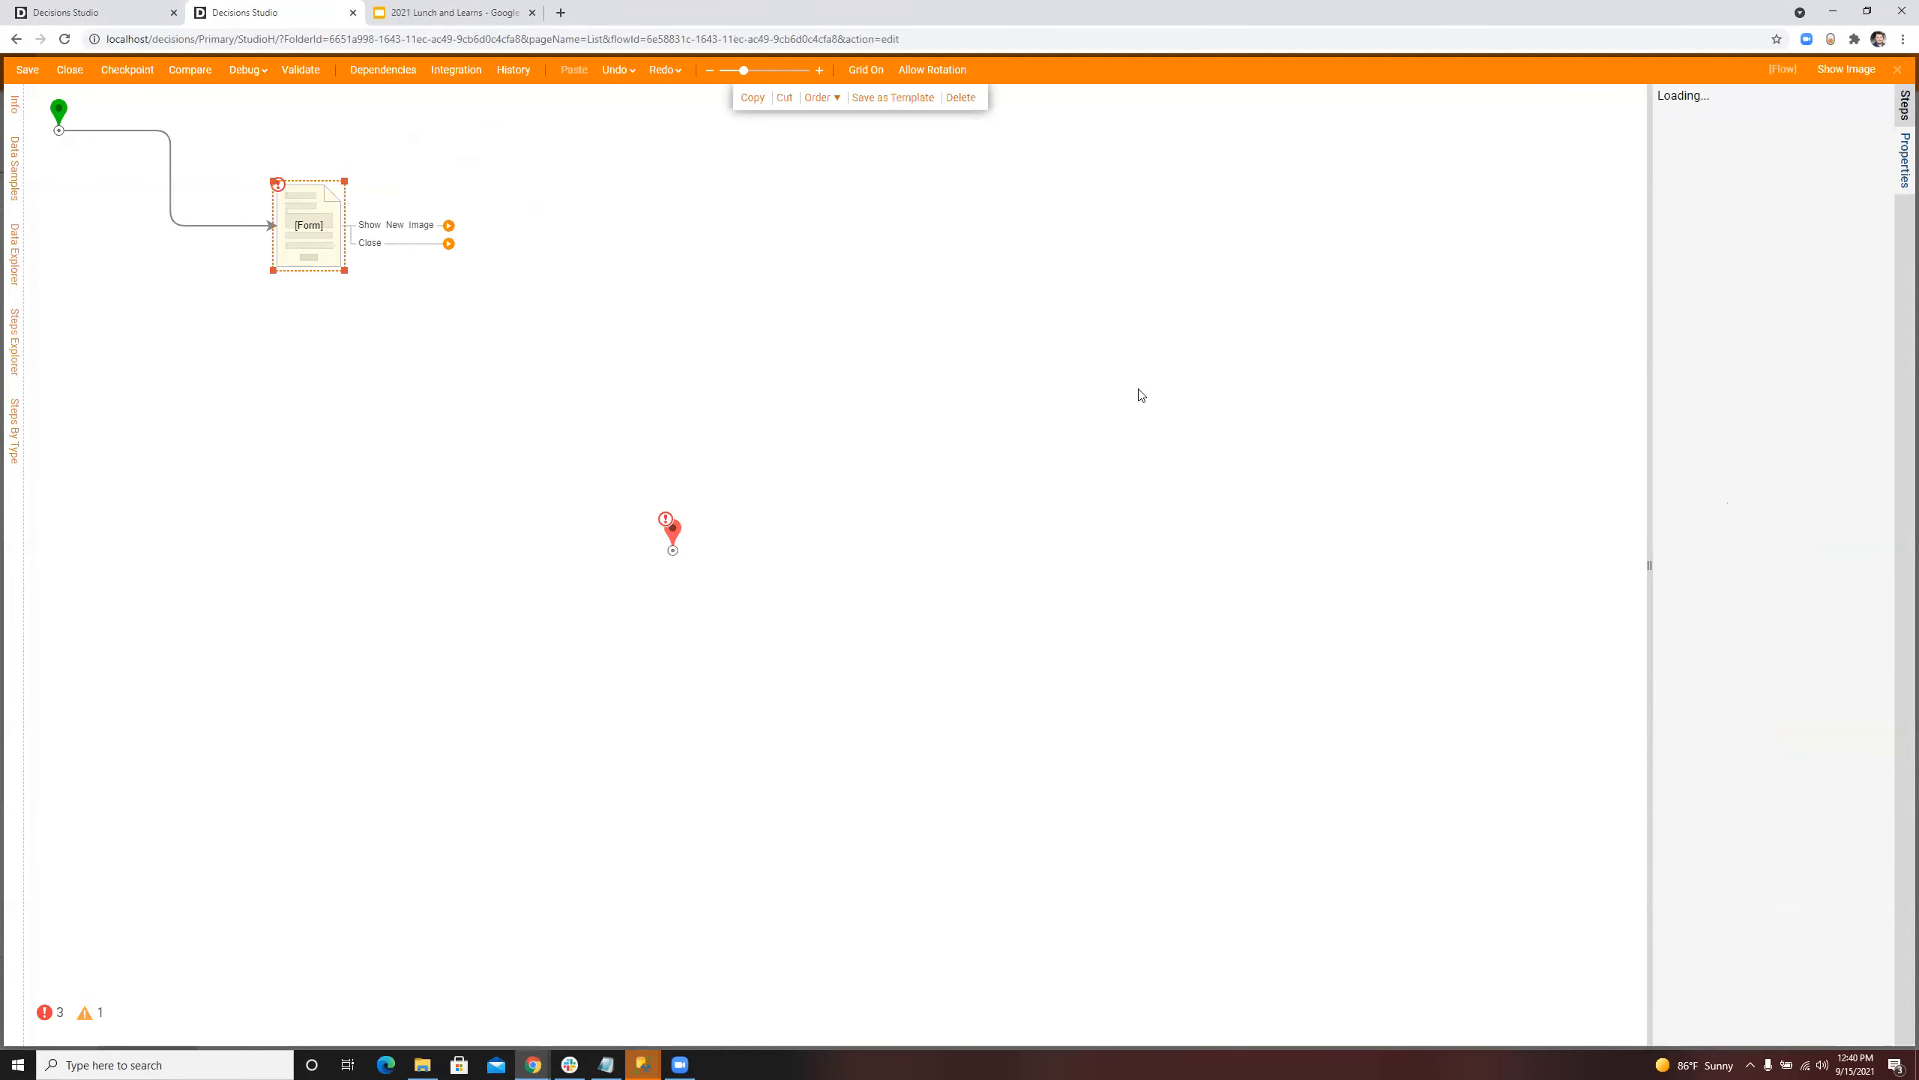
Step: Switch the form step's Image input to Select From Flow, closing the data picker without choosing a value
left_click(1843, 519)
left_click(1731, 472)
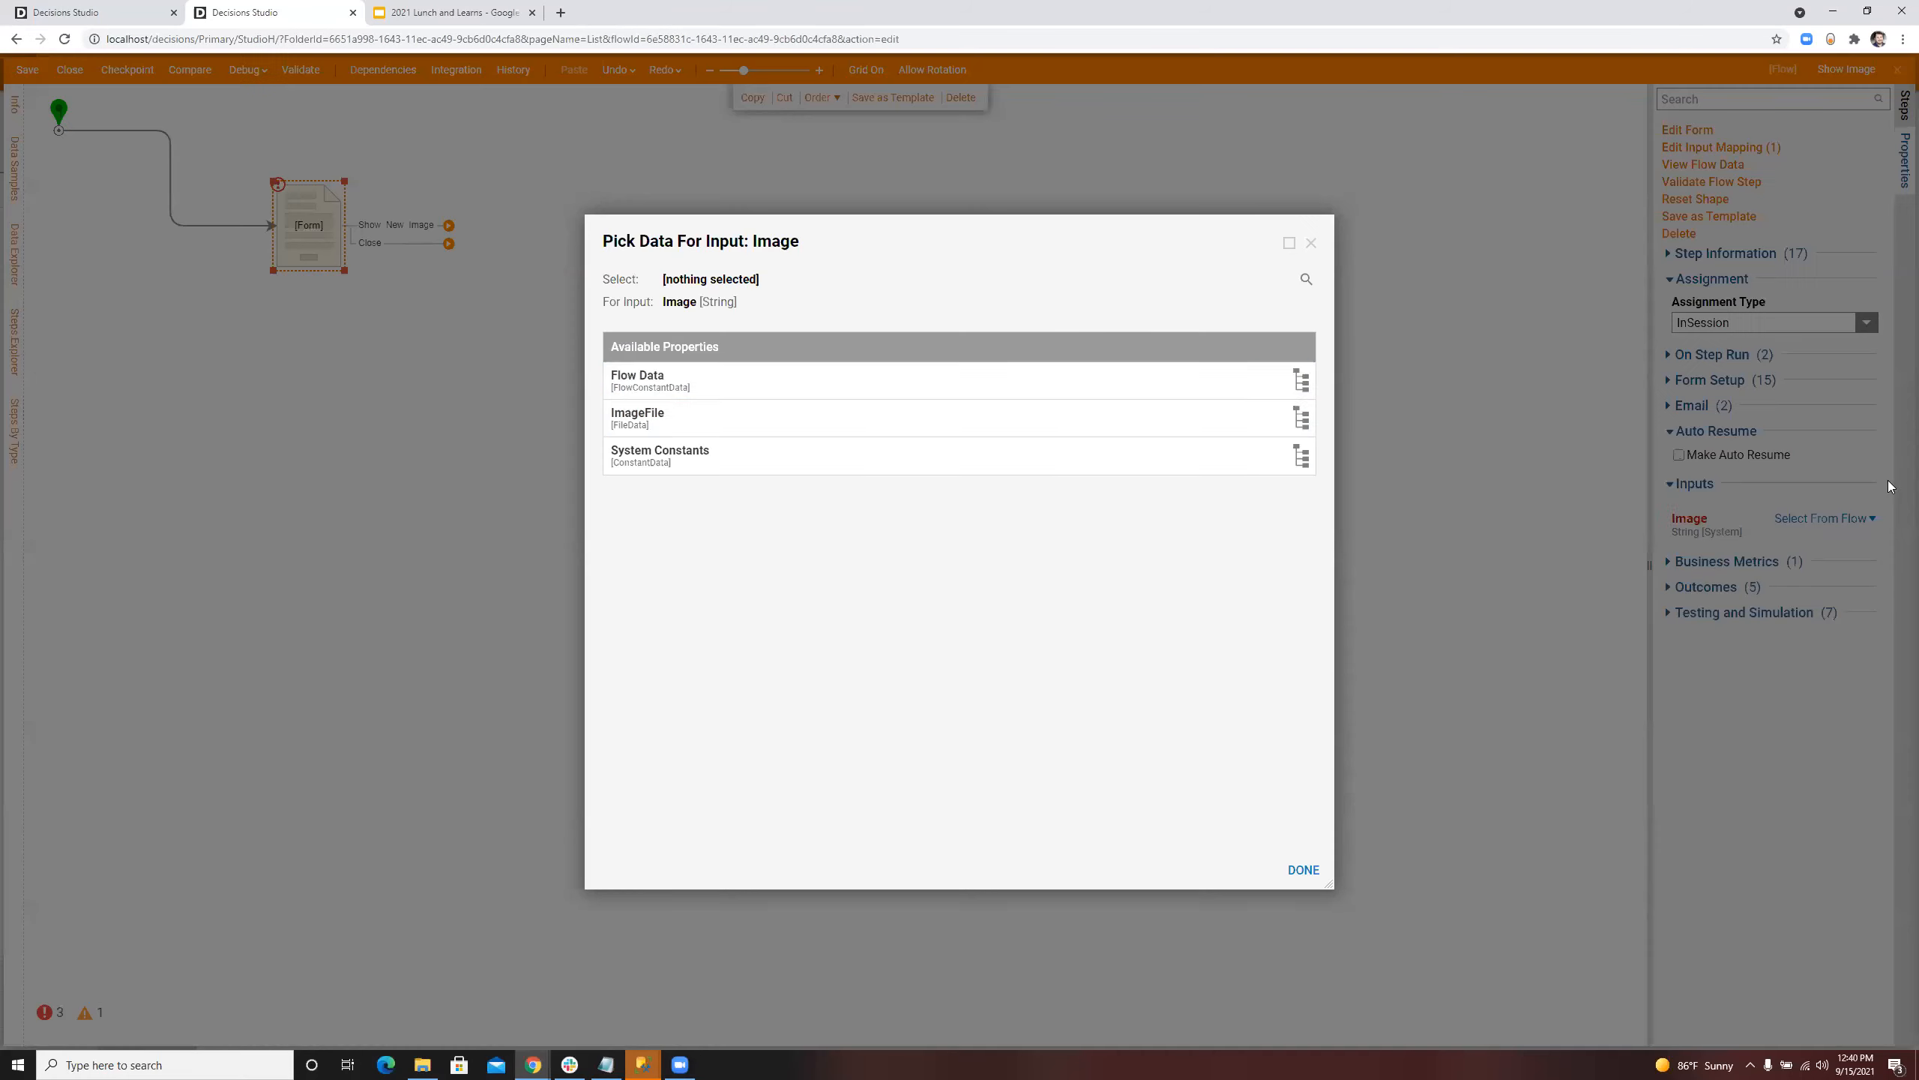
left_click(1310, 244)
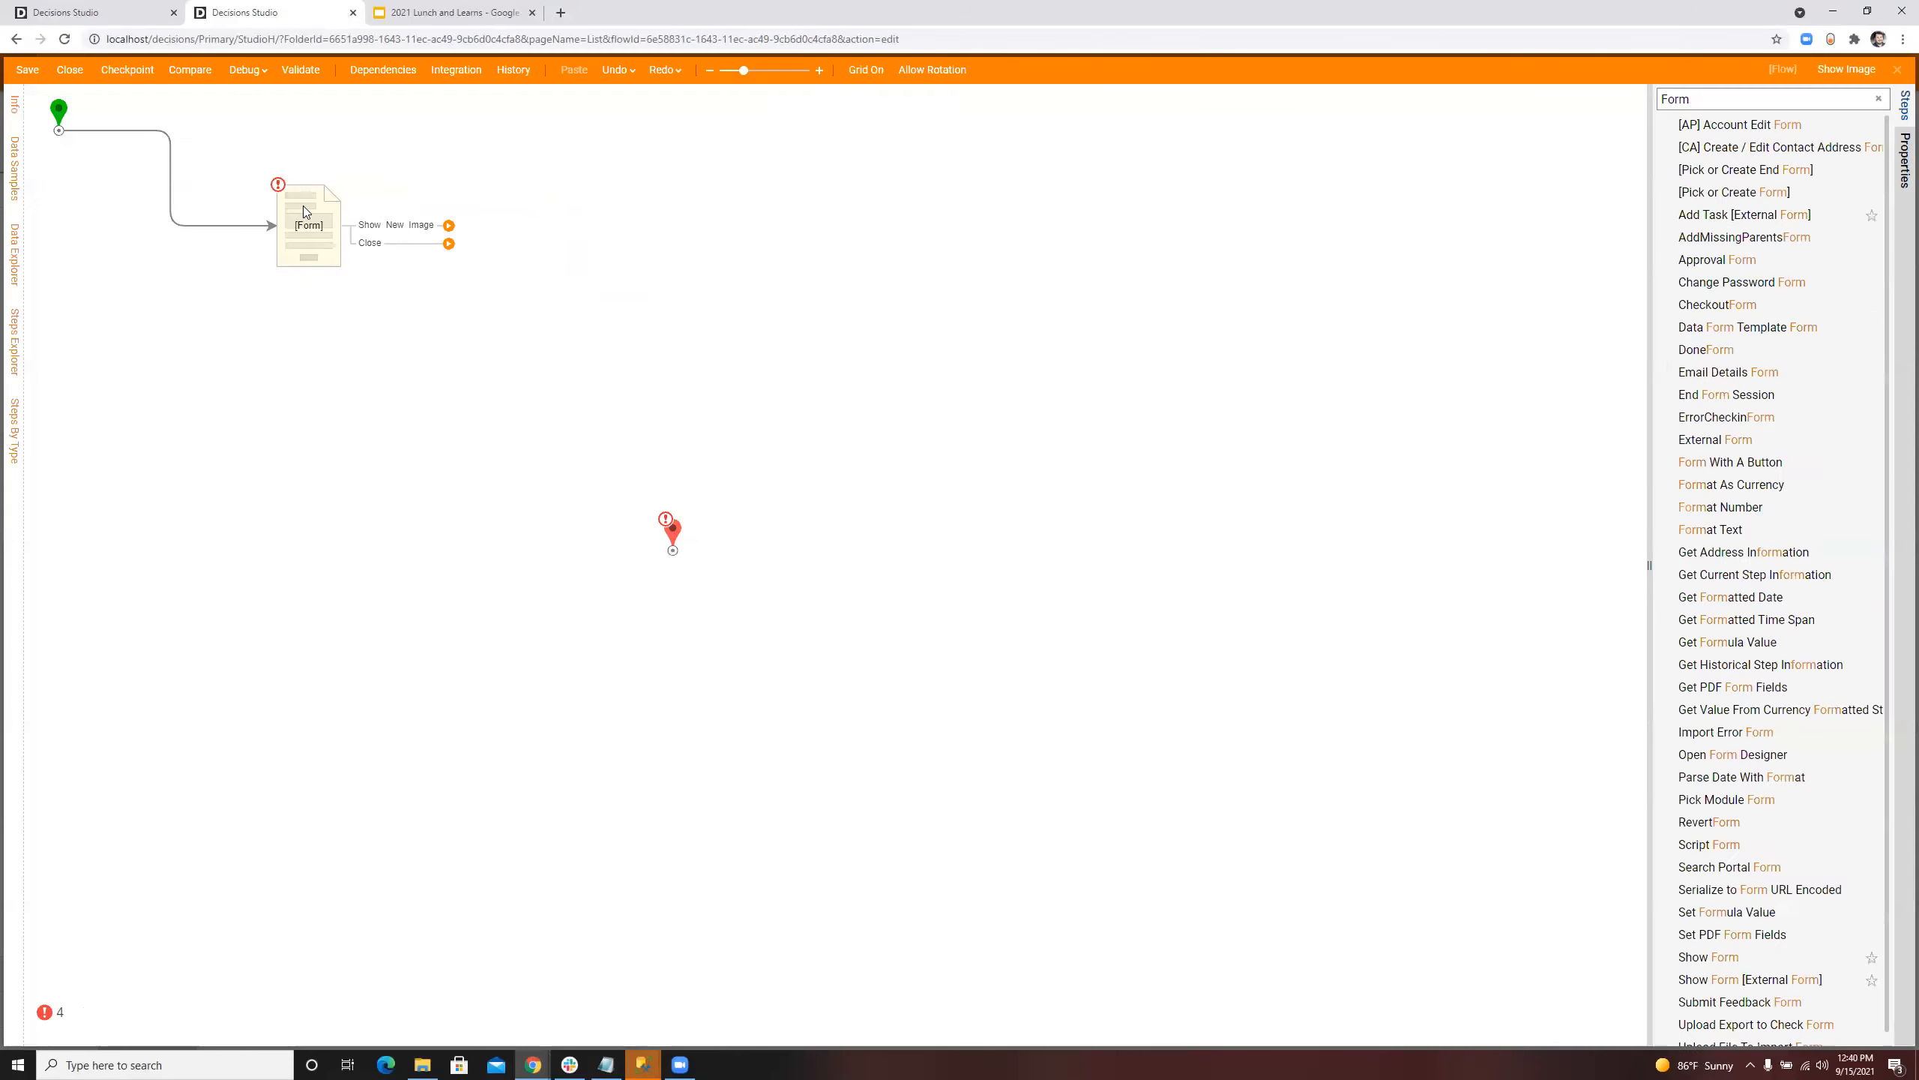
Step: Change the Document Viewer's data type to FileData in Show Image Form, then save and close the form
left_click(1670, 131)
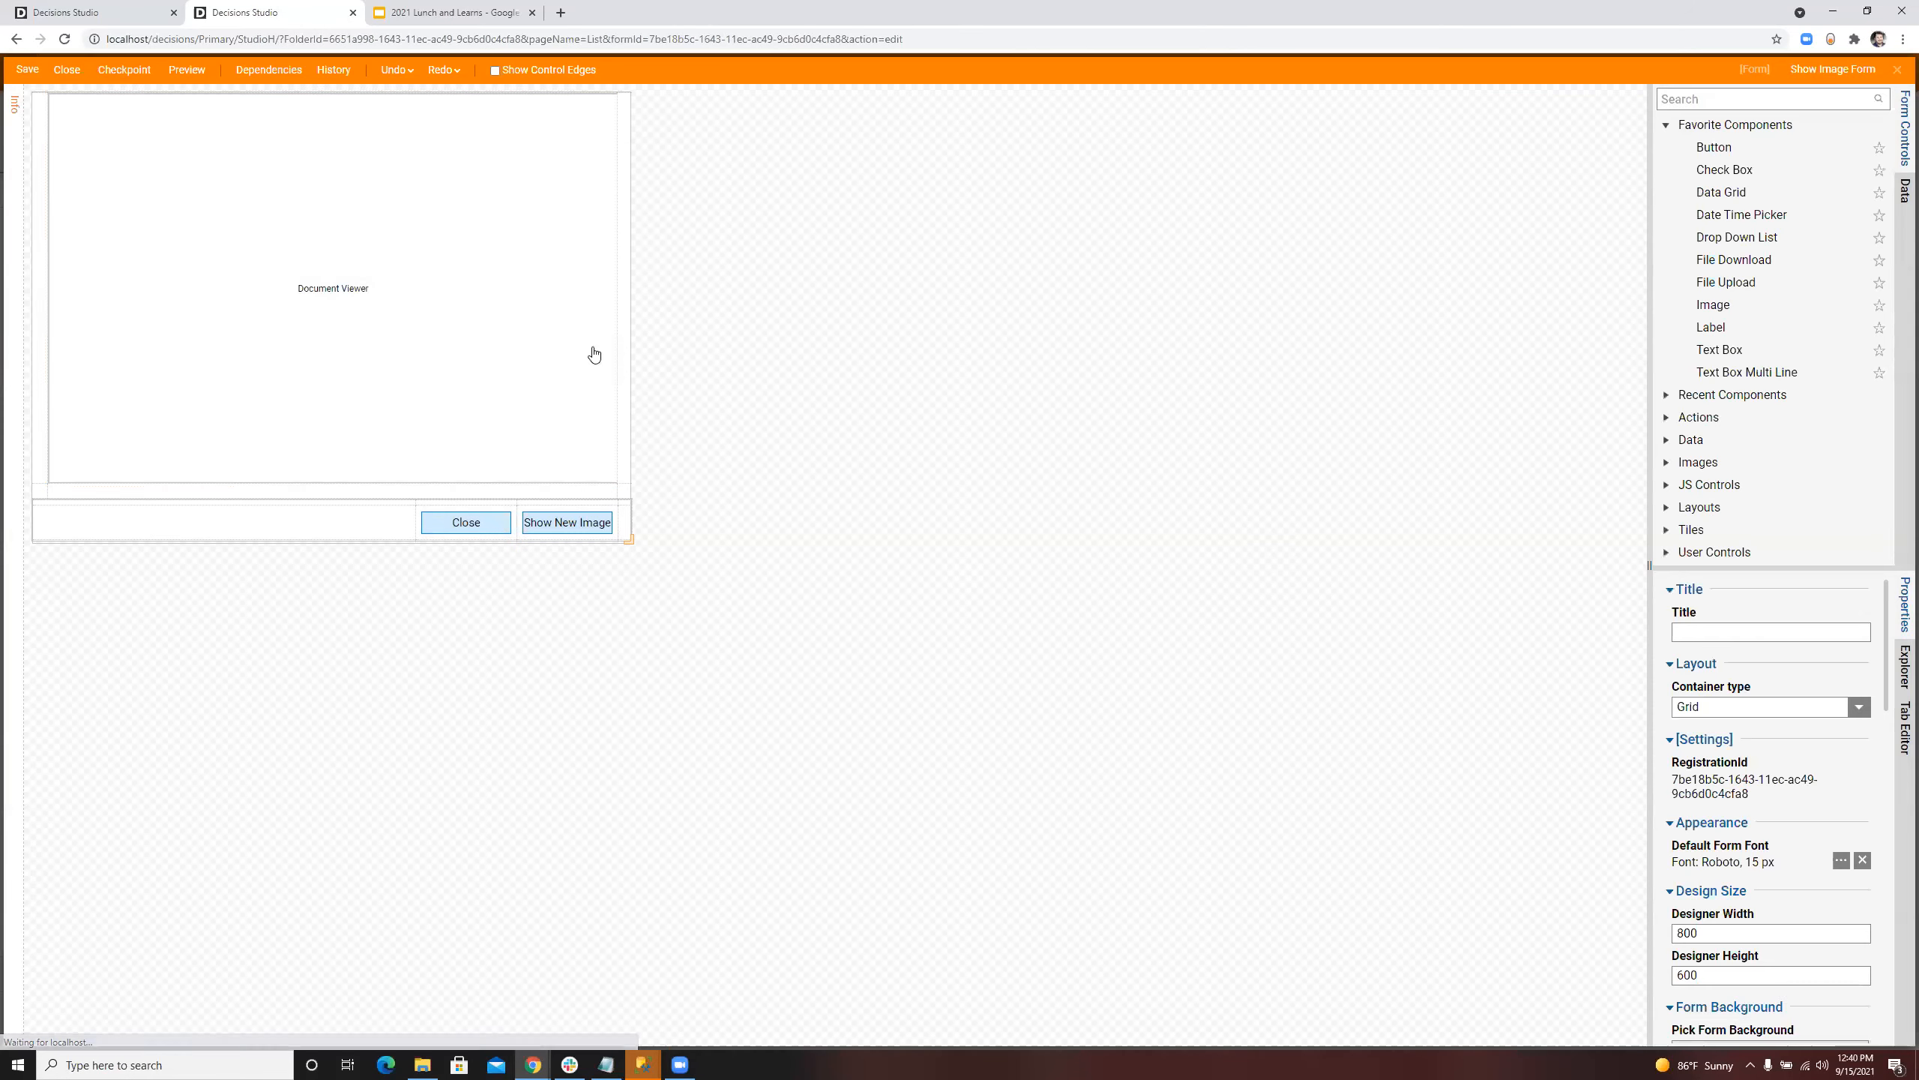
left_click(1866, 674)
left_click(1705, 722)
left_click(1204, 552)
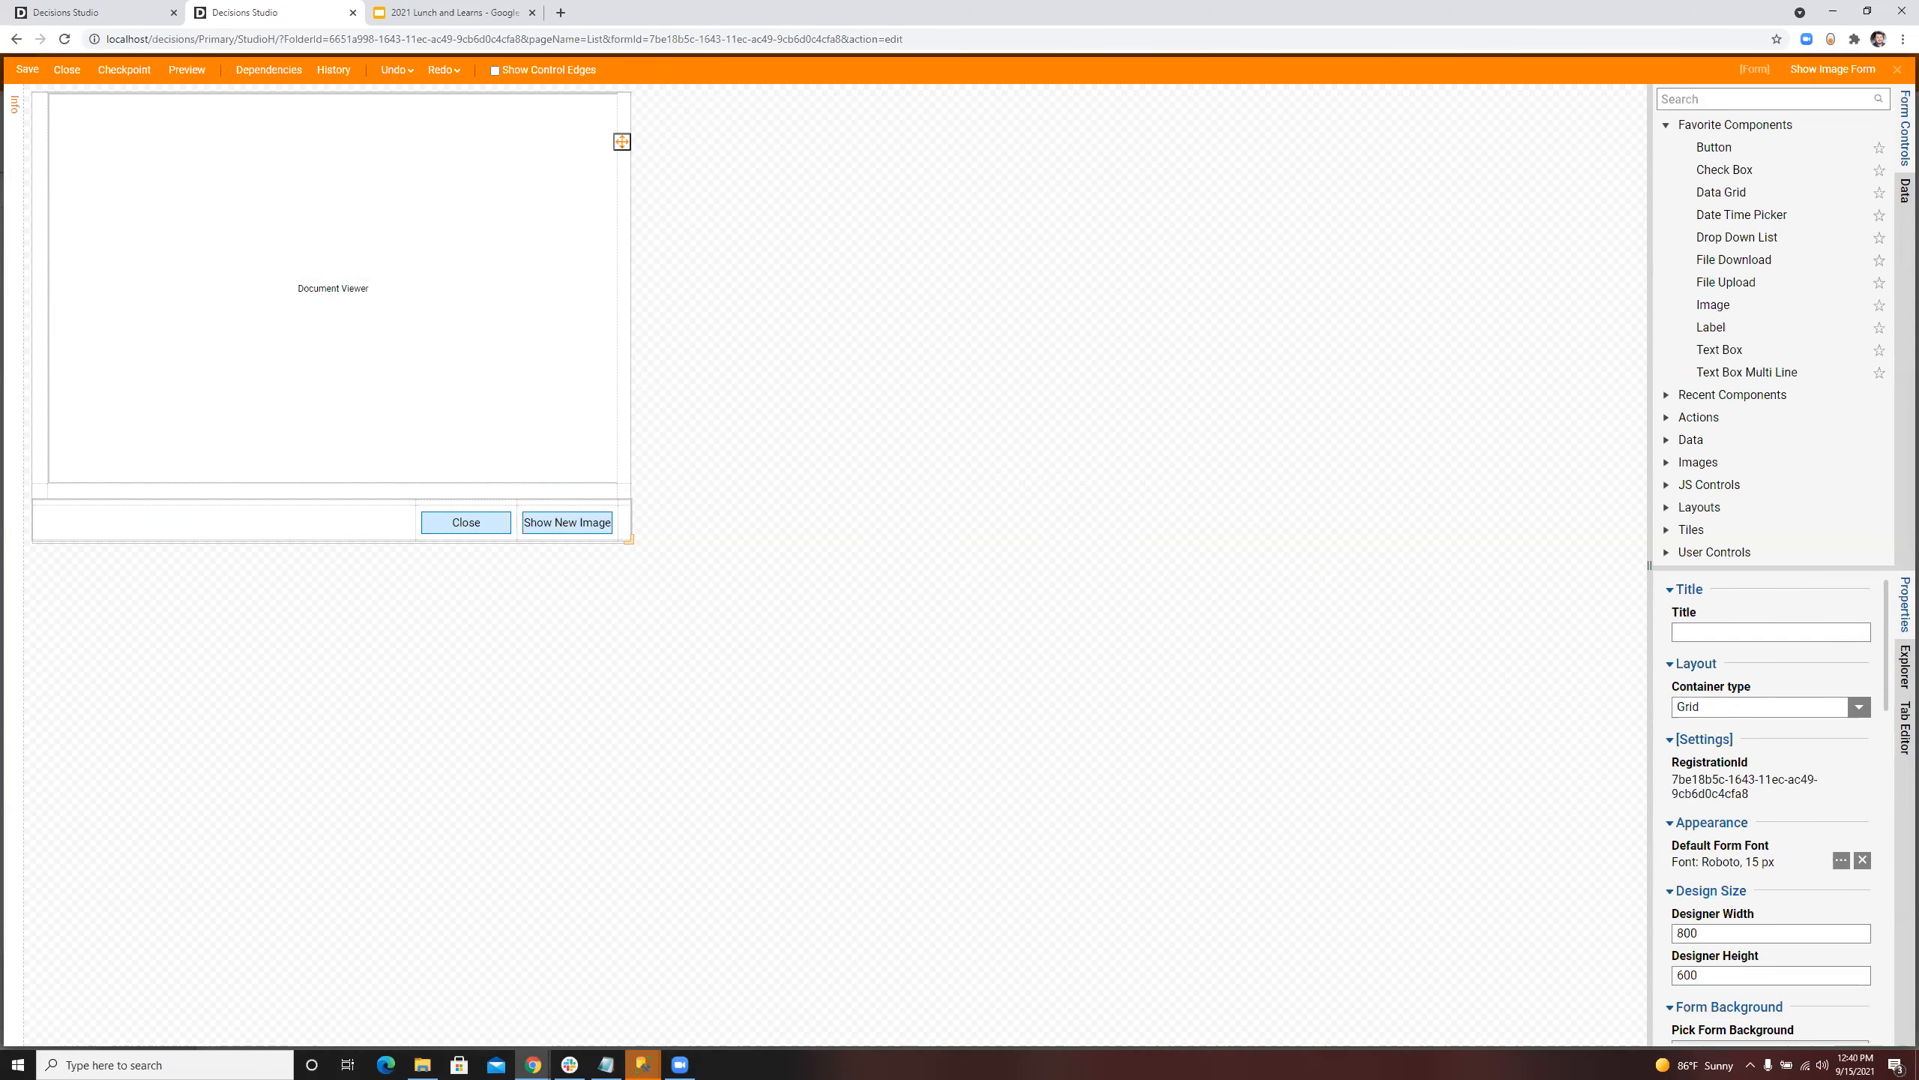
left_click(27, 70)
left_click(1116, 640)
left_click(1898, 72)
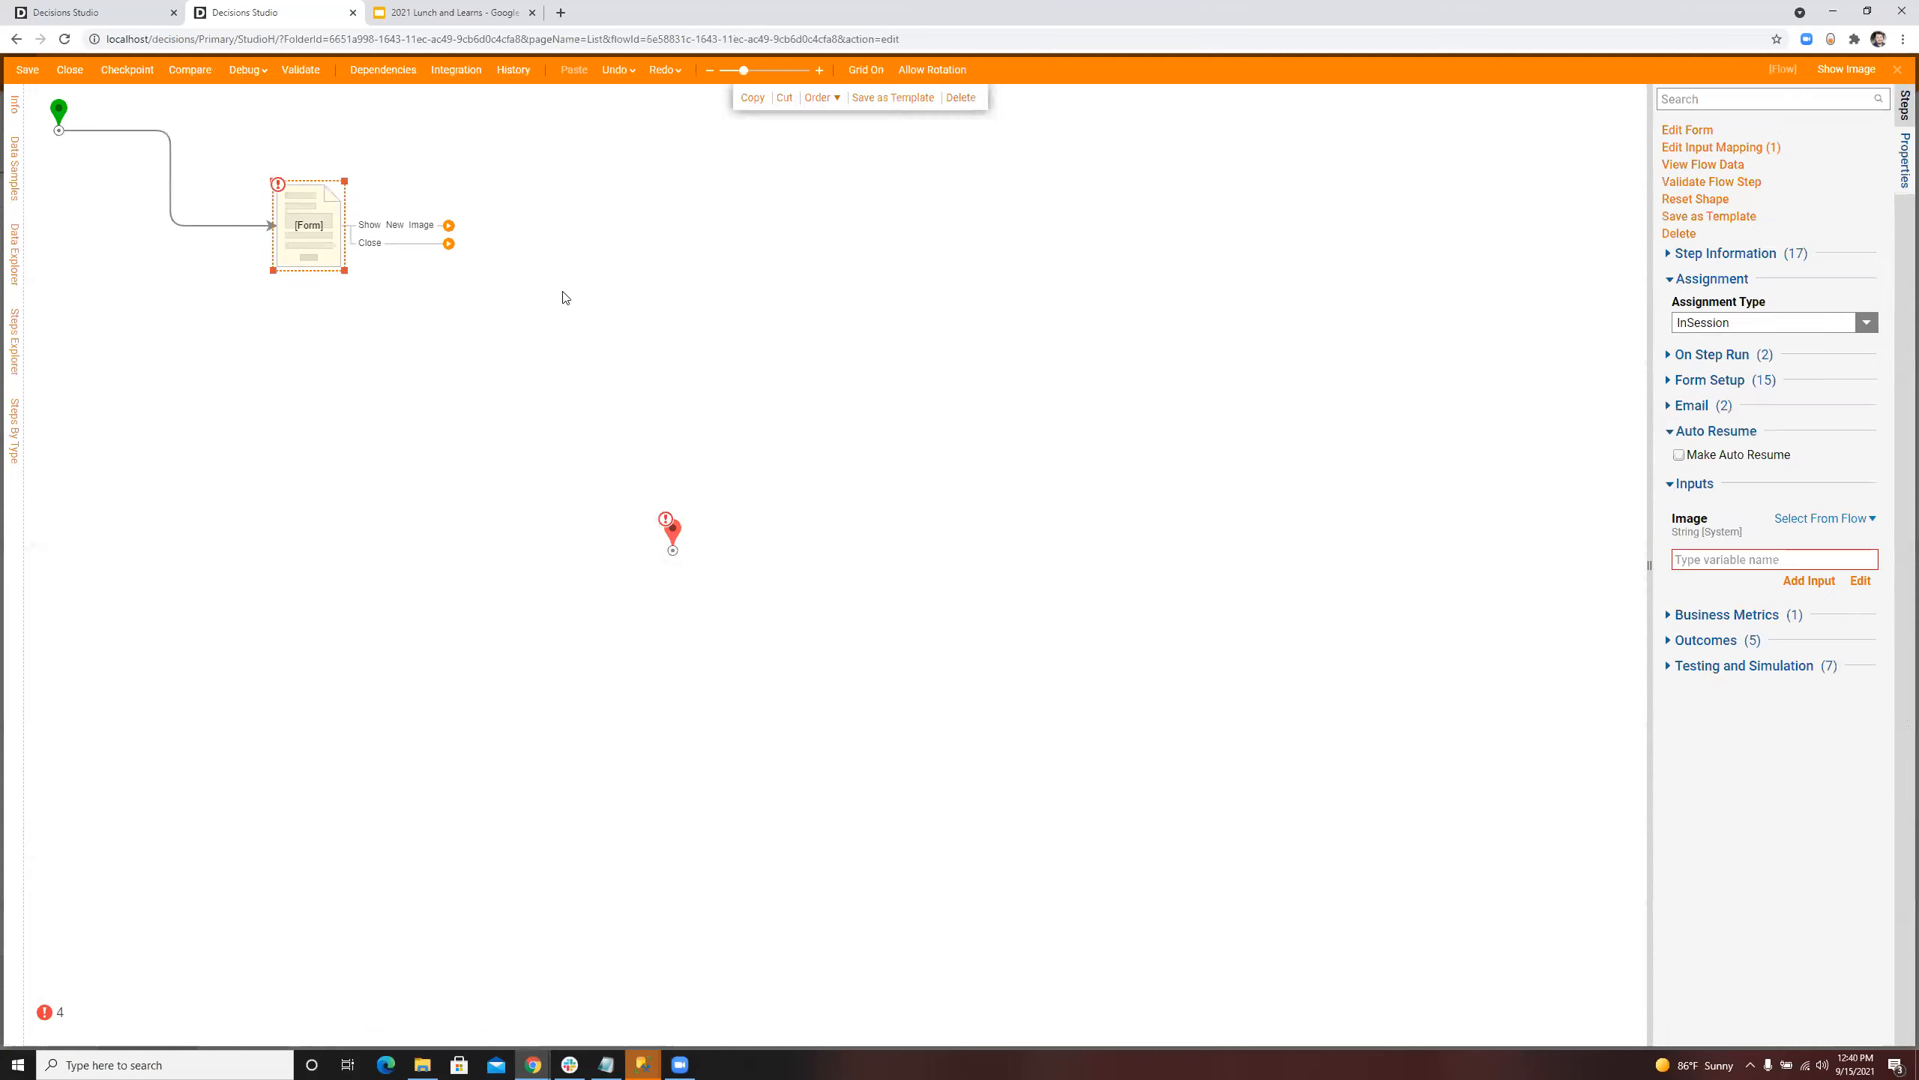
Step: Map the form step's Image input to the flow's ImageFile data
left_click(1860, 579)
left_click(849, 419)
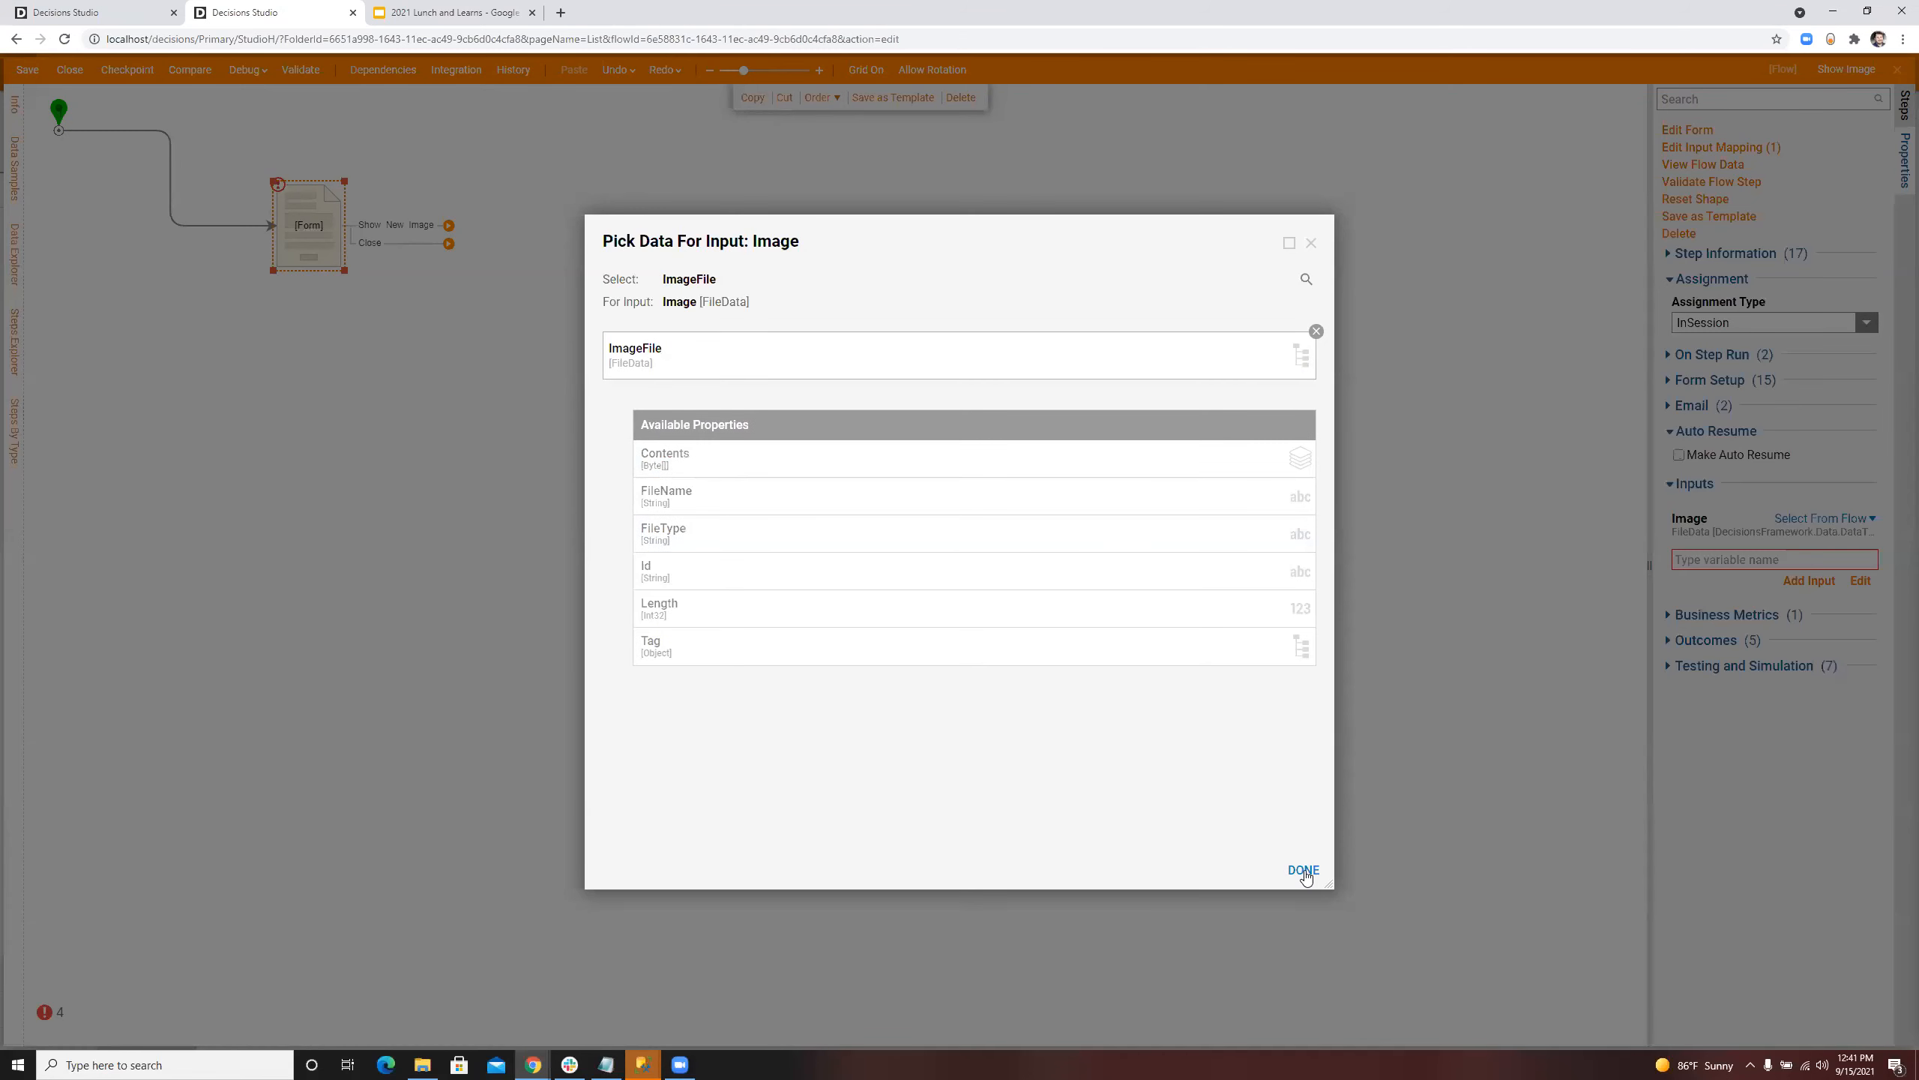
left_click(1303, 870)
Step: Debug the flow with the coffee press image, capturing all data, and close the form and debug session
left_click(246, 69)
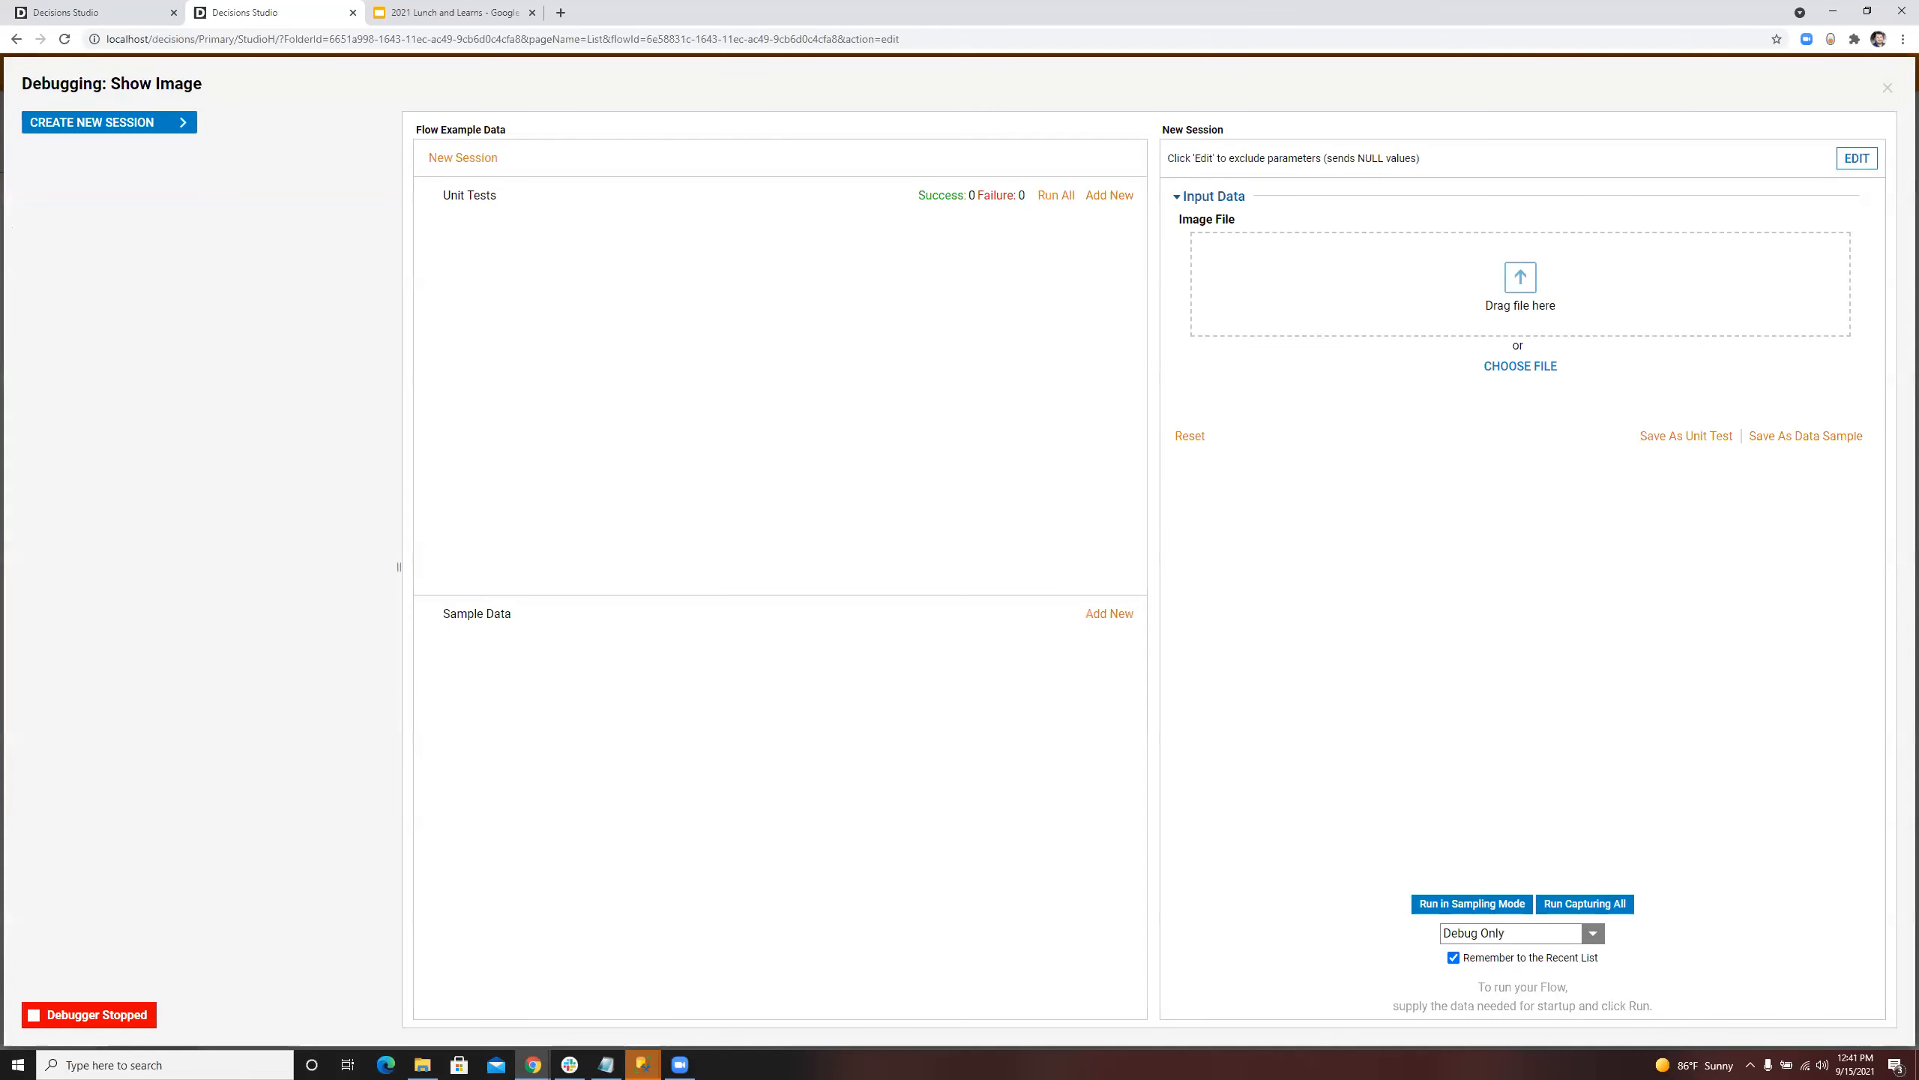
left_click_drag(317, 392, 1383, 325)
left_click(1602, 906)
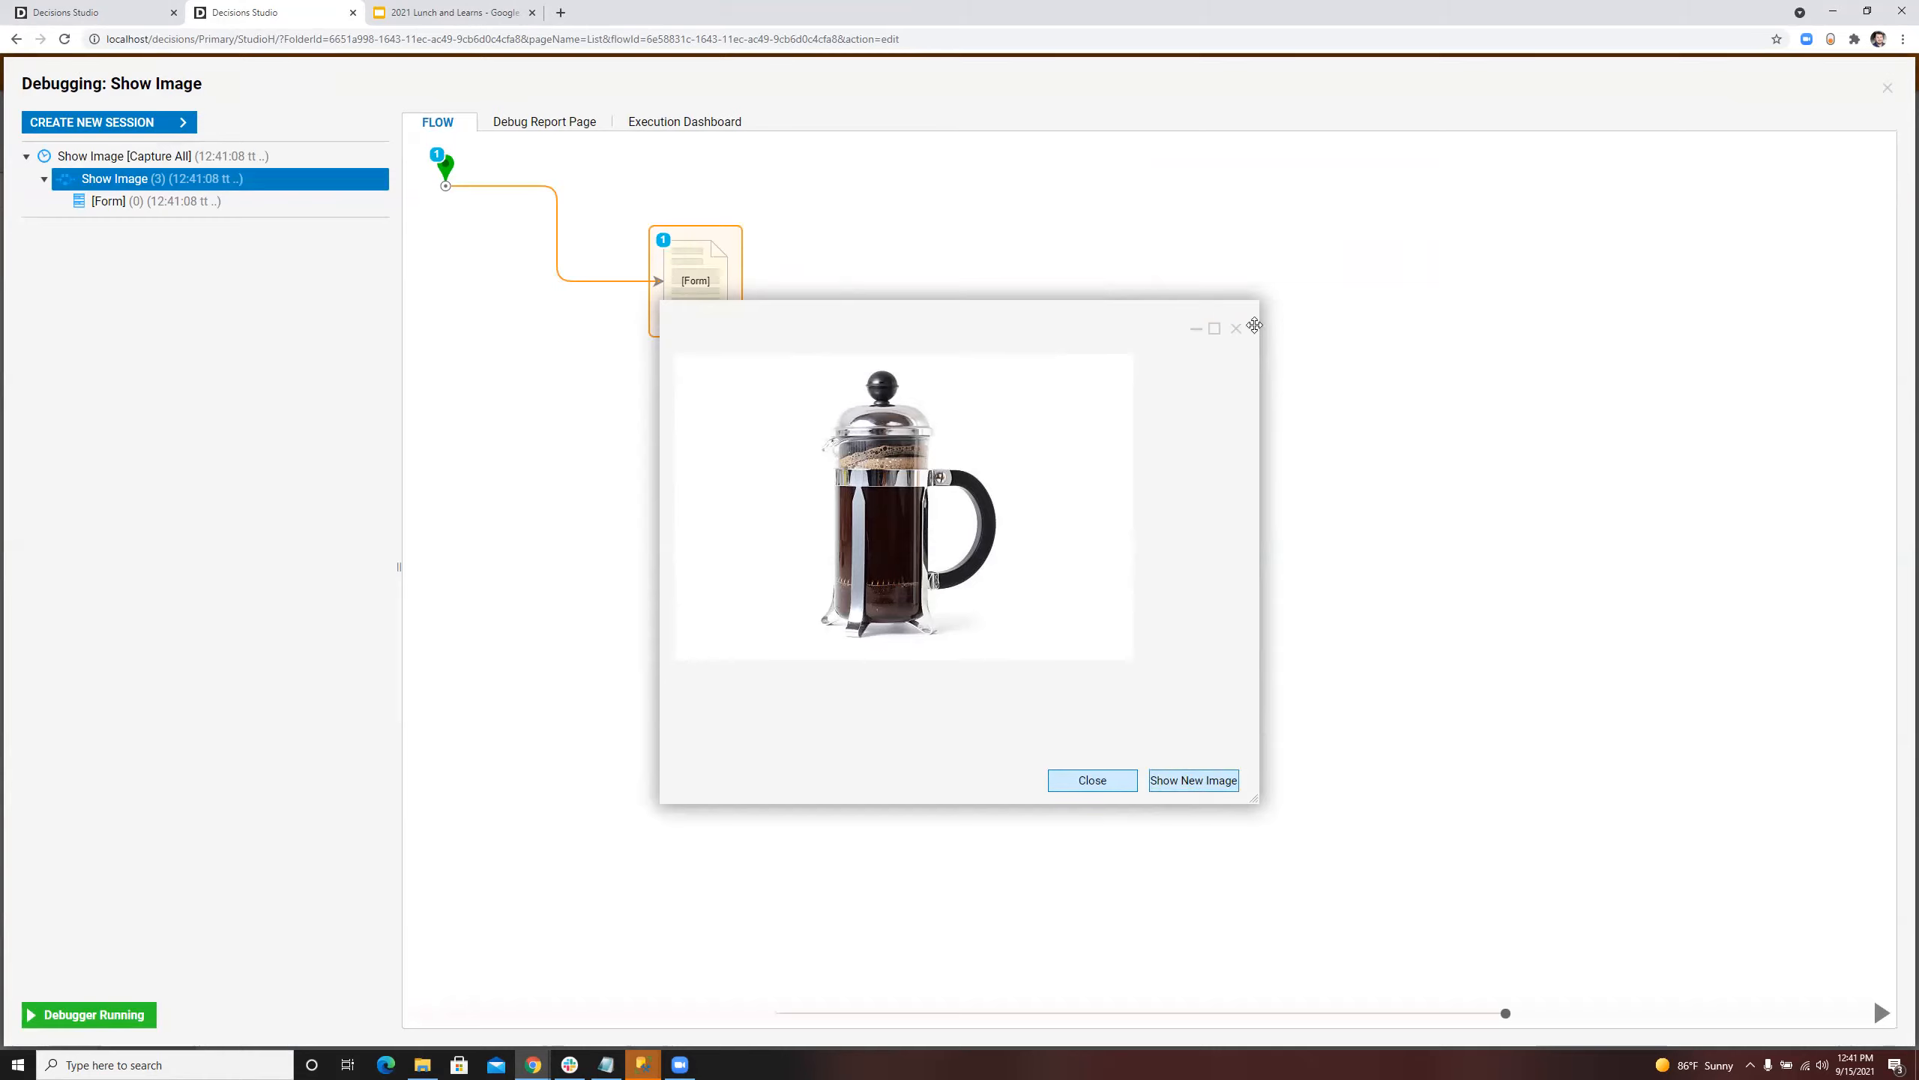
left_click(1236, 328)
left_click(1888, 88)
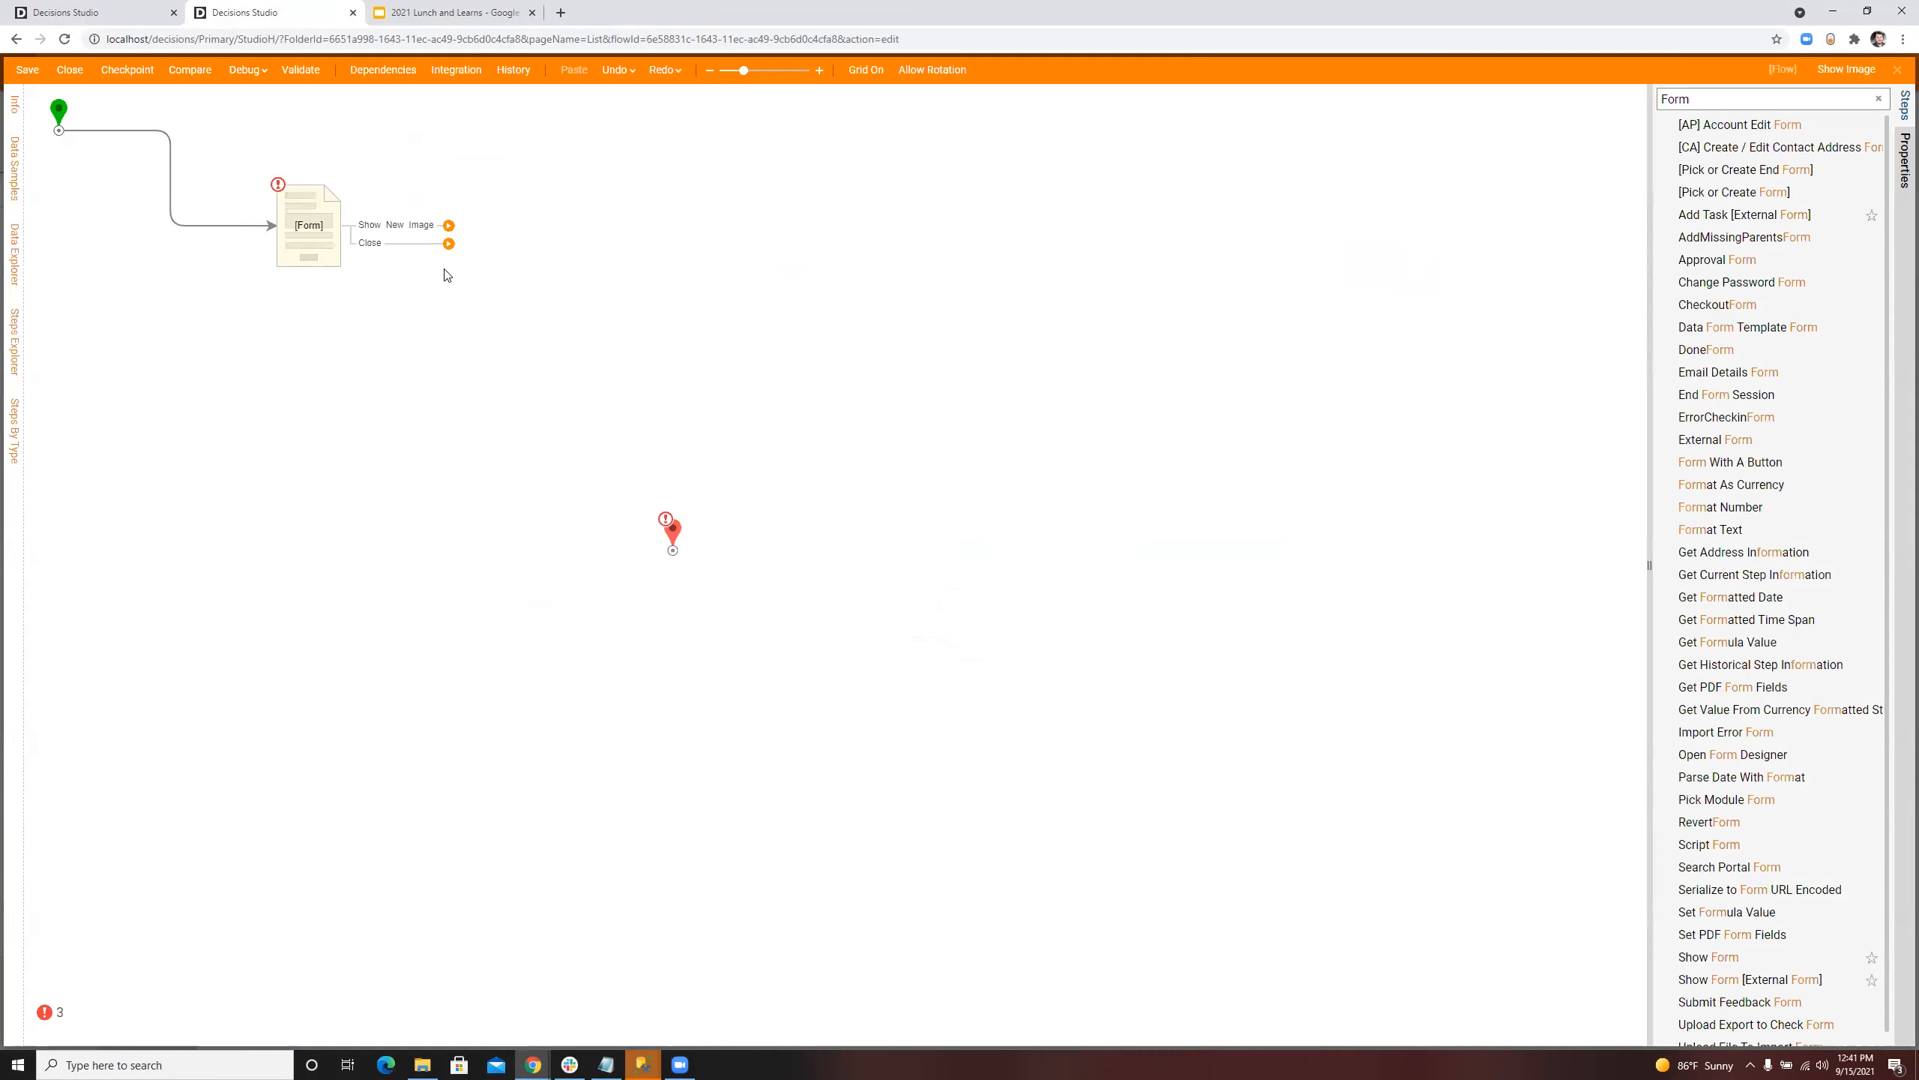
Step: Search the steps for Form and add a [Pick or Create Form] step connected to the Show New Image path
left_click(1770, 99)
key("BackSpace")
type("Form")
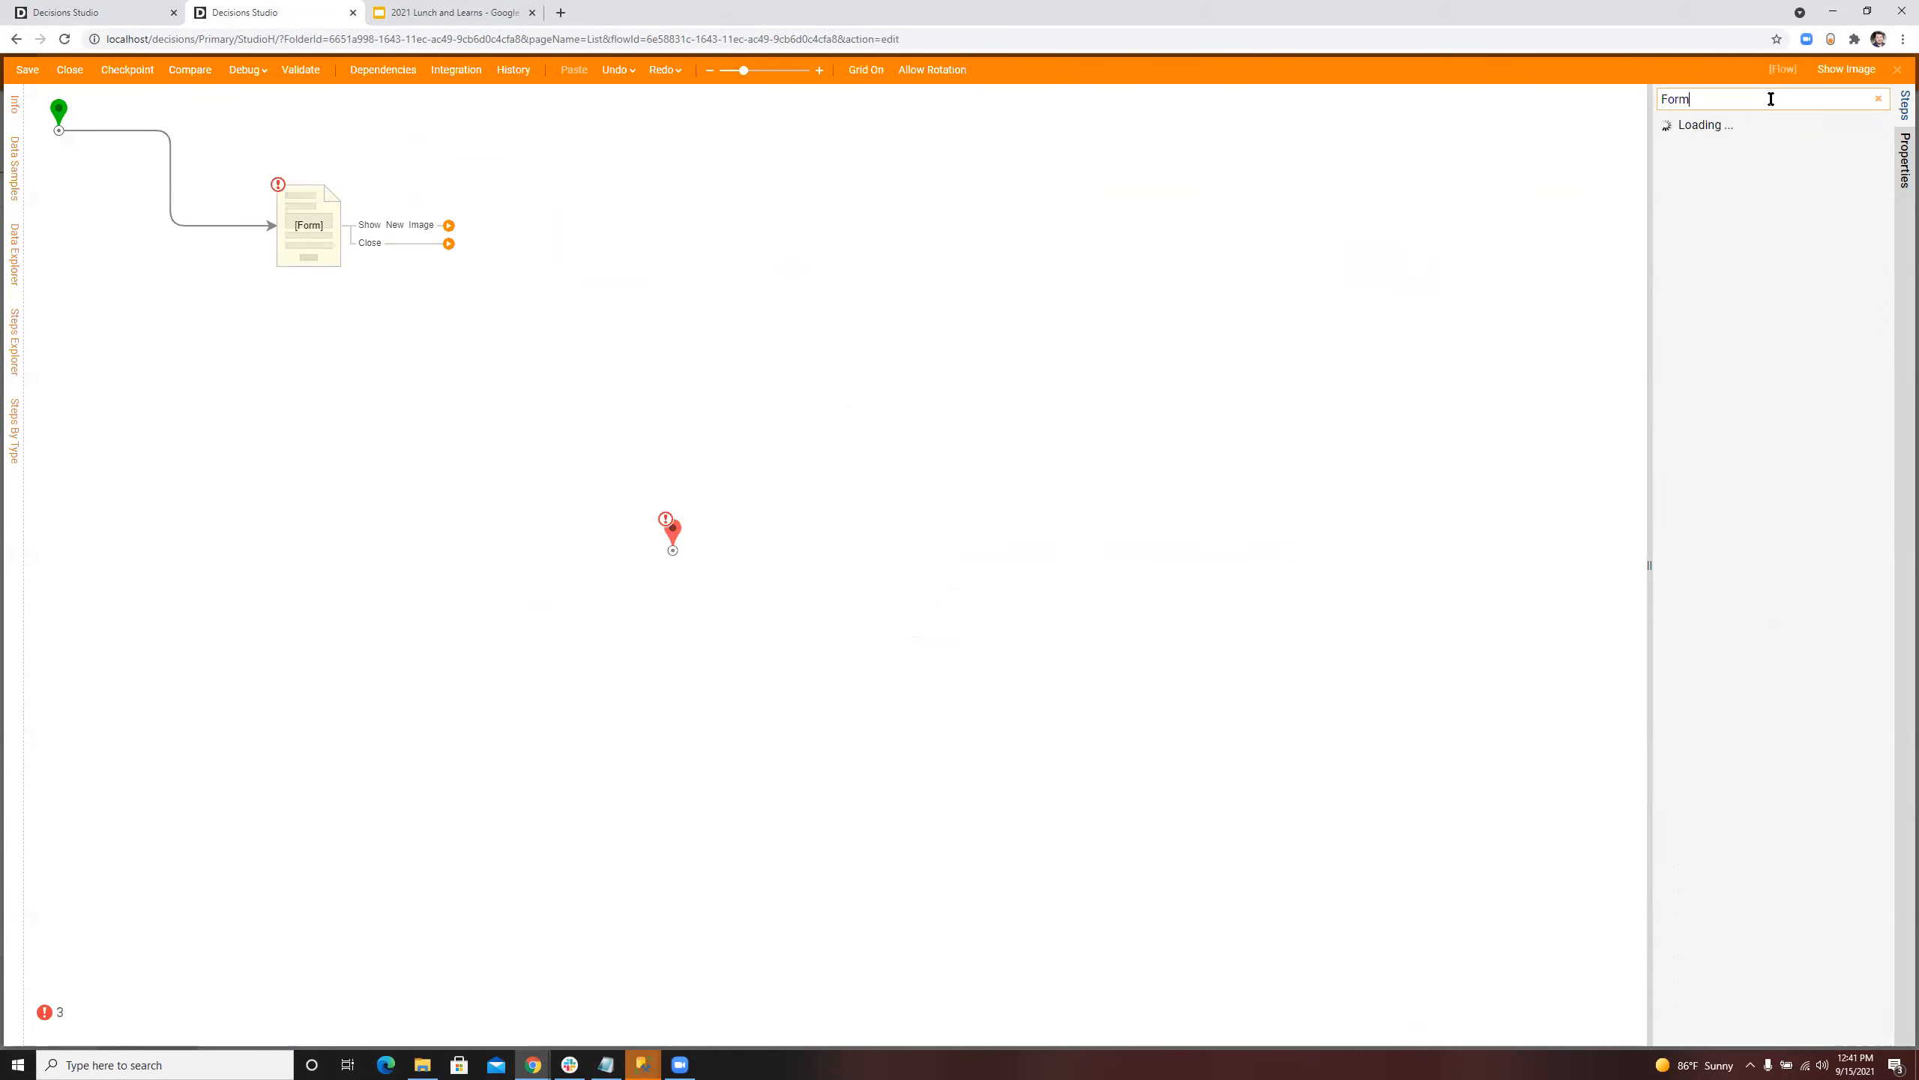
left_click_drag(1766, 192, 633, 228)
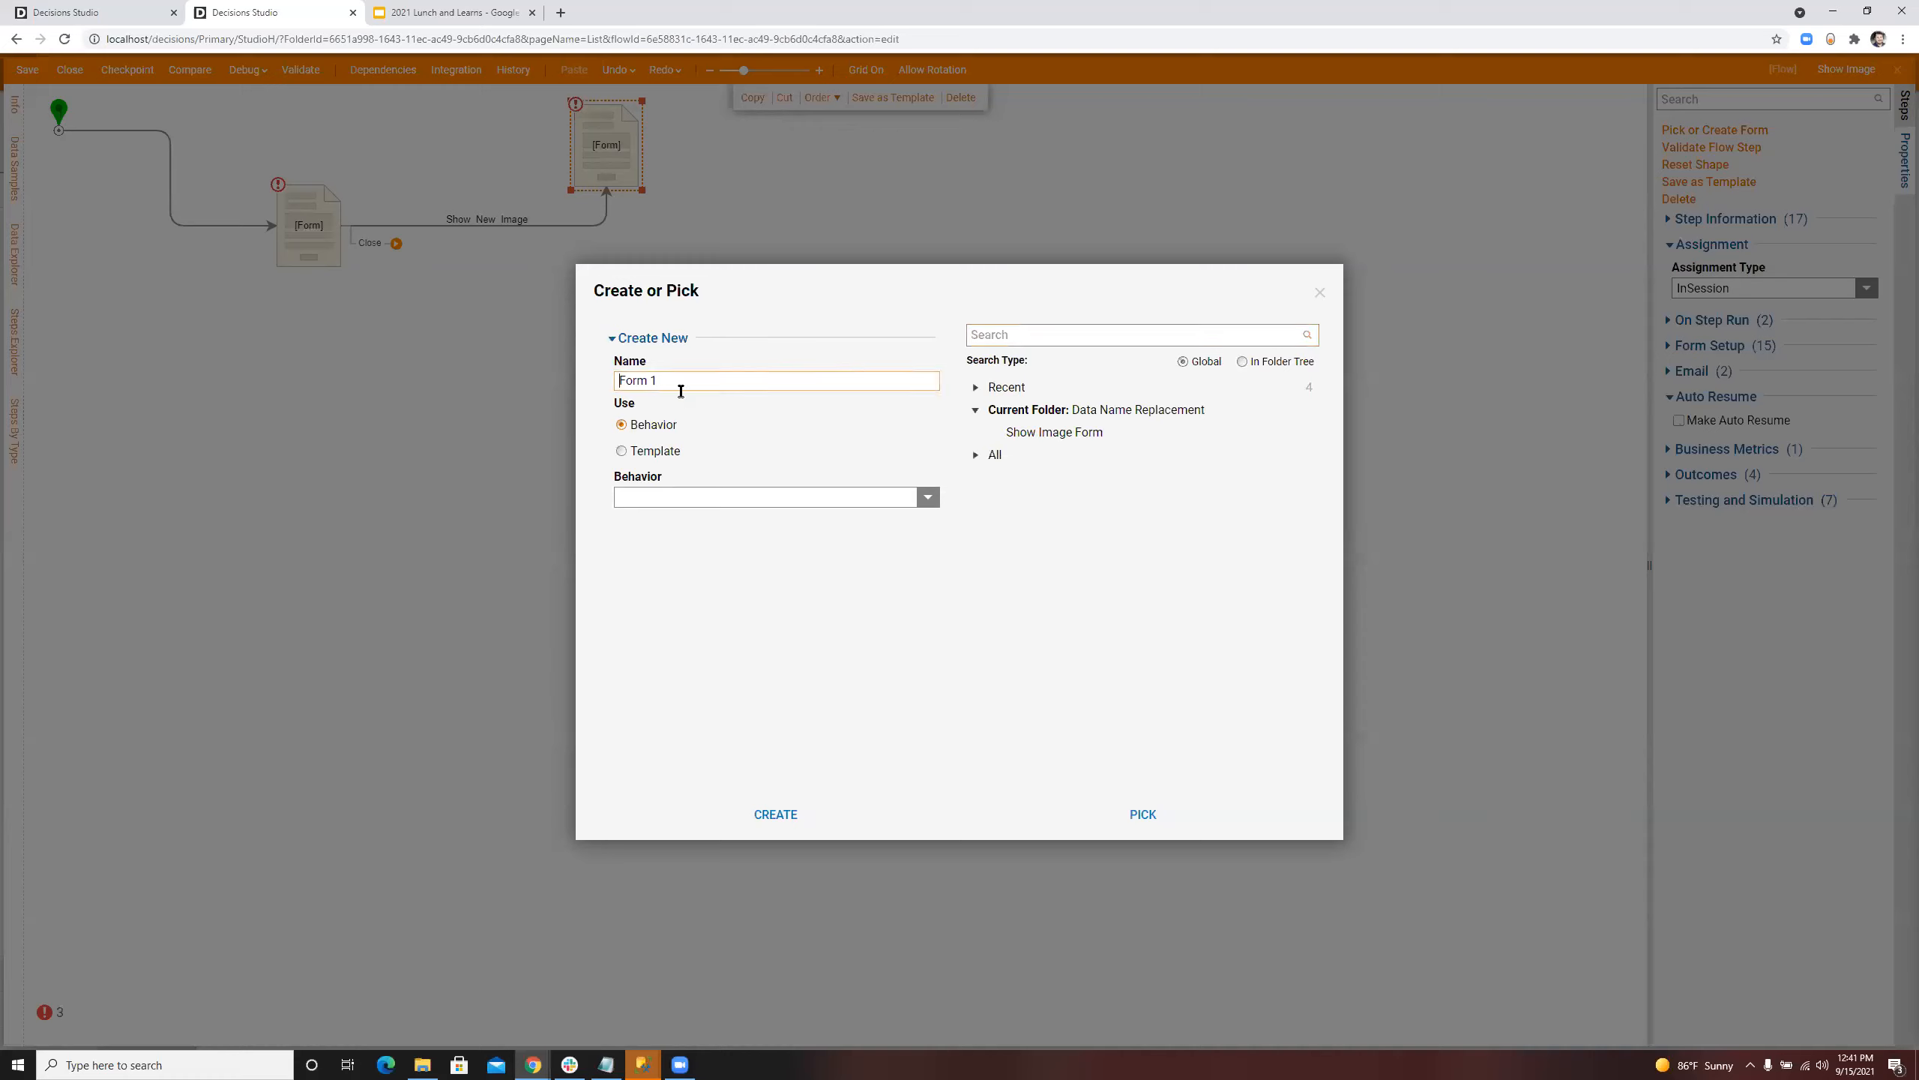
Step: Create a form named Upload New Image Form for the added form step
triple_click(687, 378)
type("Upload New Image Form")
left_click(775, 814)
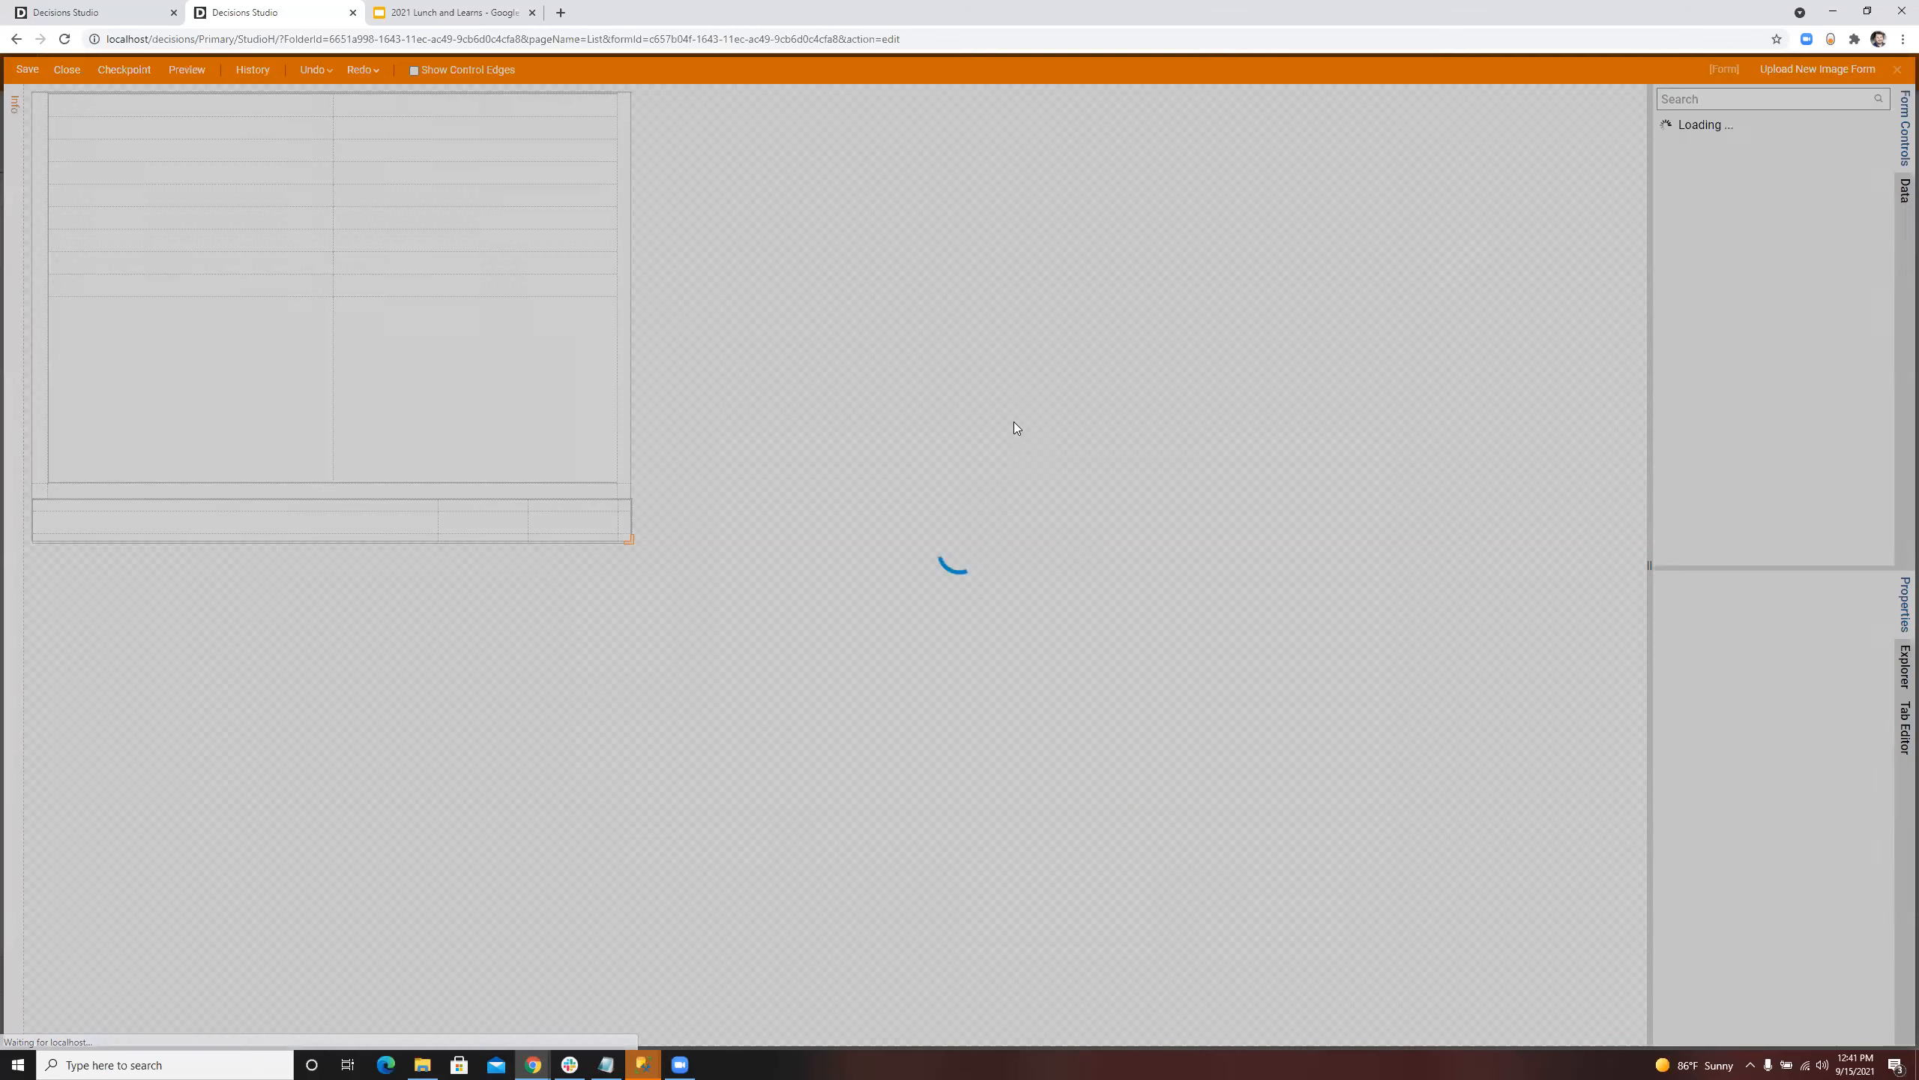
Step: Delete all the 30-high rows from the form's main grid, keeping only the 1* row
left_click(1792, 105)
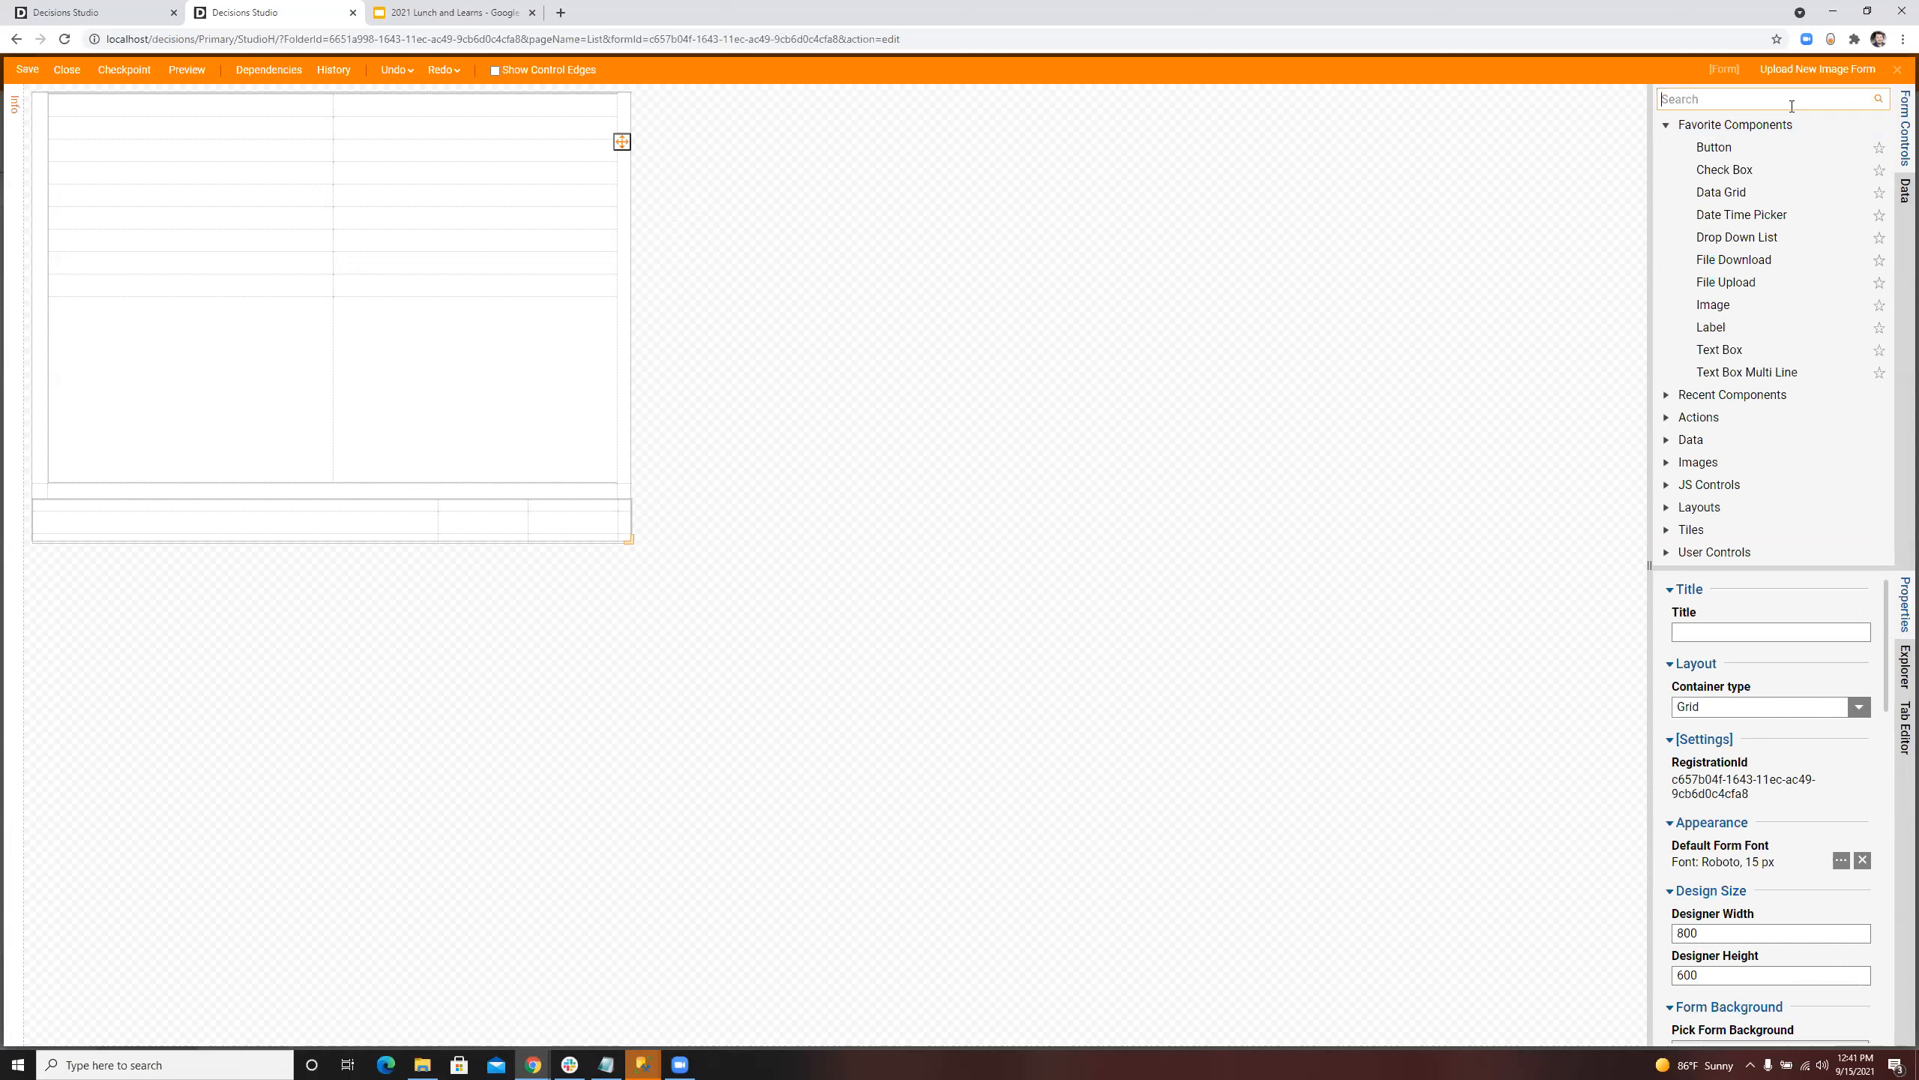
left_click(533, 272)
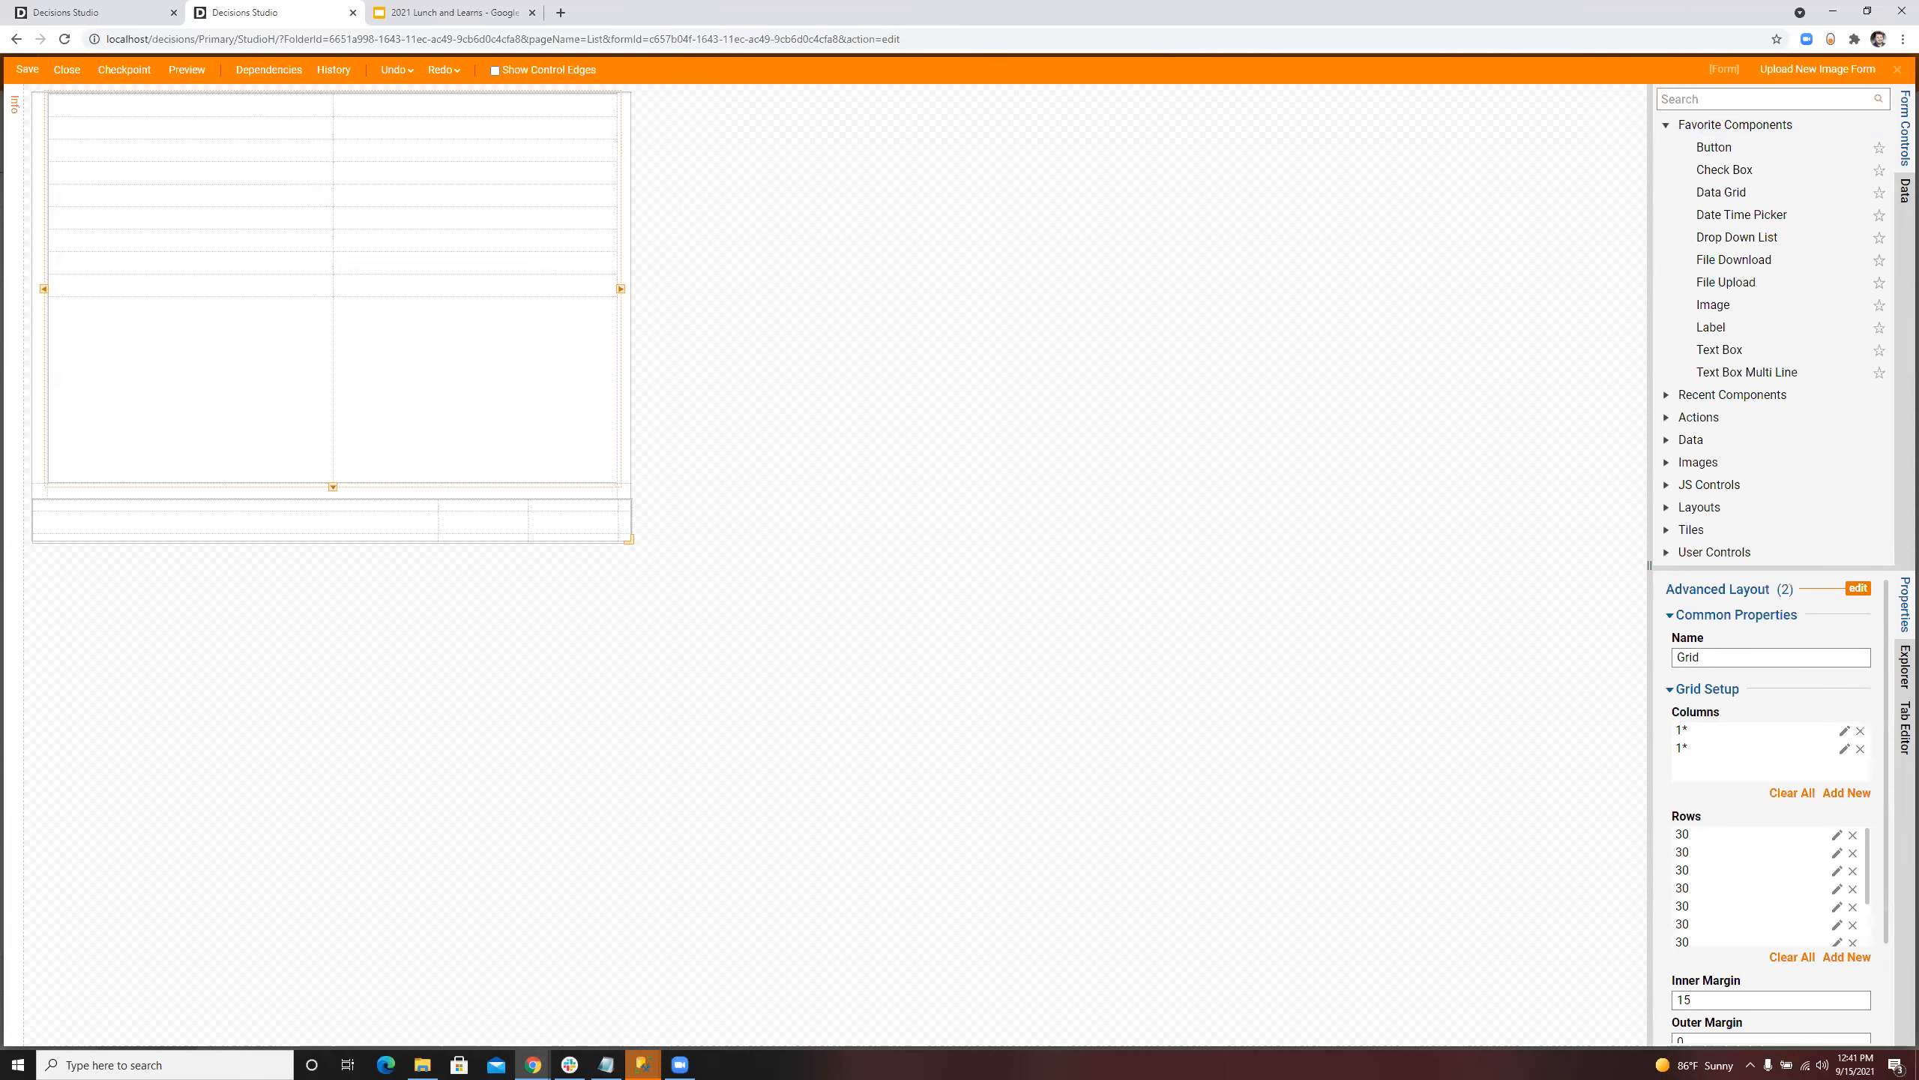
left_click(1853, 836)
left_click(1859, 835)
left_click(1860, 835)
left_click(1860, 836)
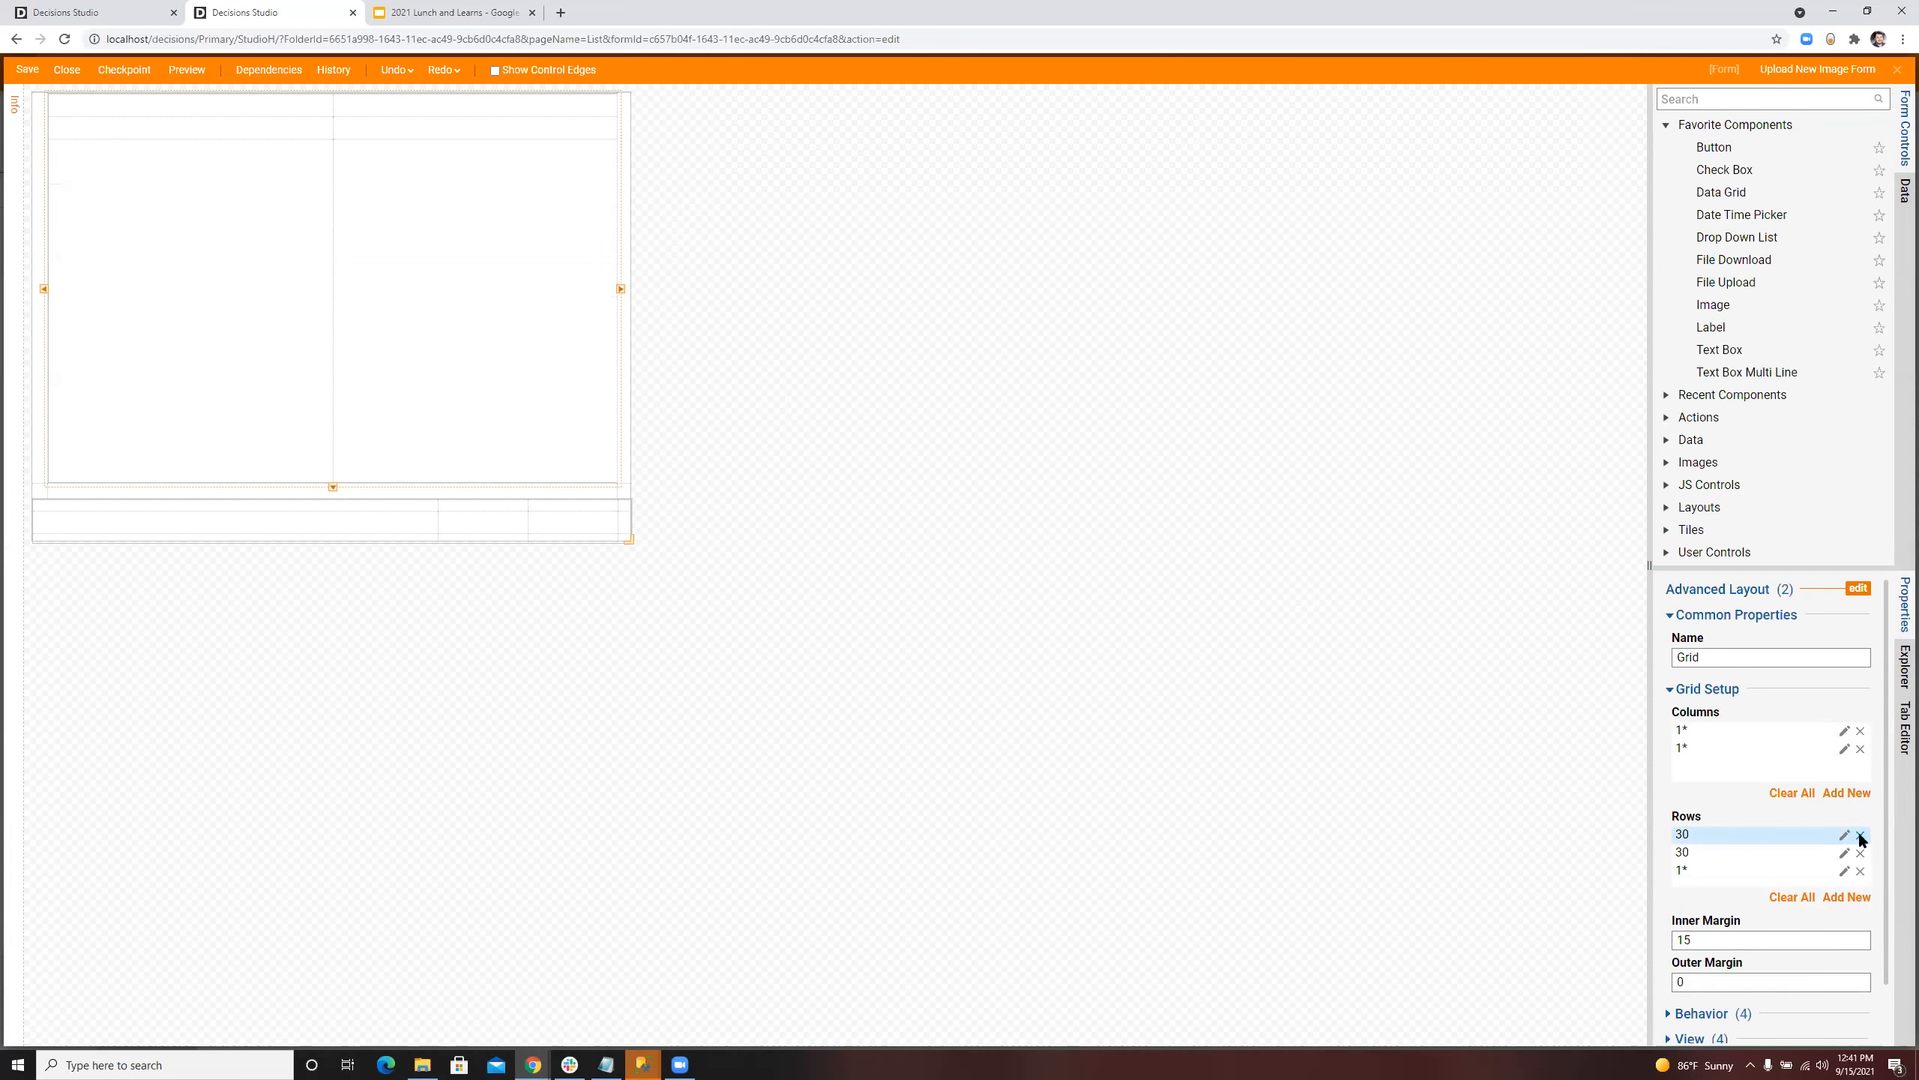
left_click(1860, 835)
left_click(1202, 462)
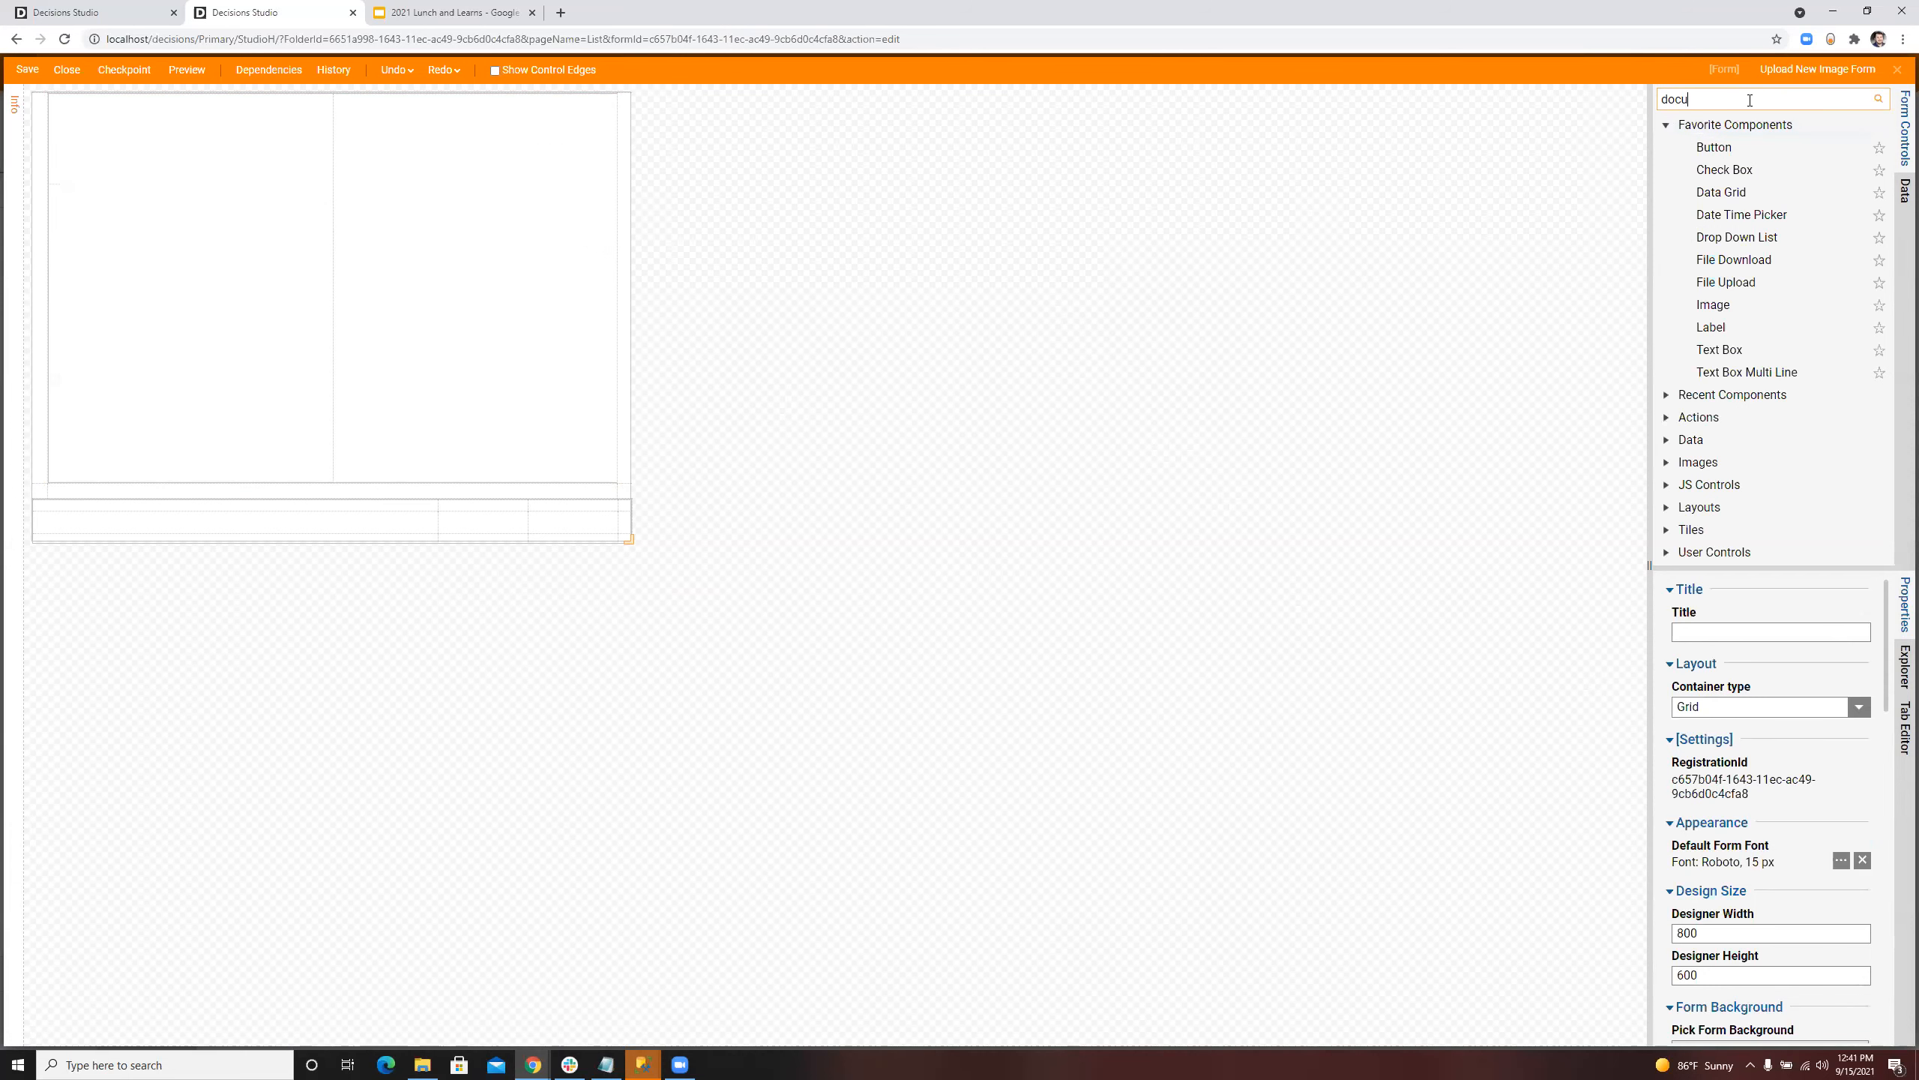
Step: Search the form controls for file and place a File Upload Area in the main grid's first column
left_click(1750, 100)
type("file")
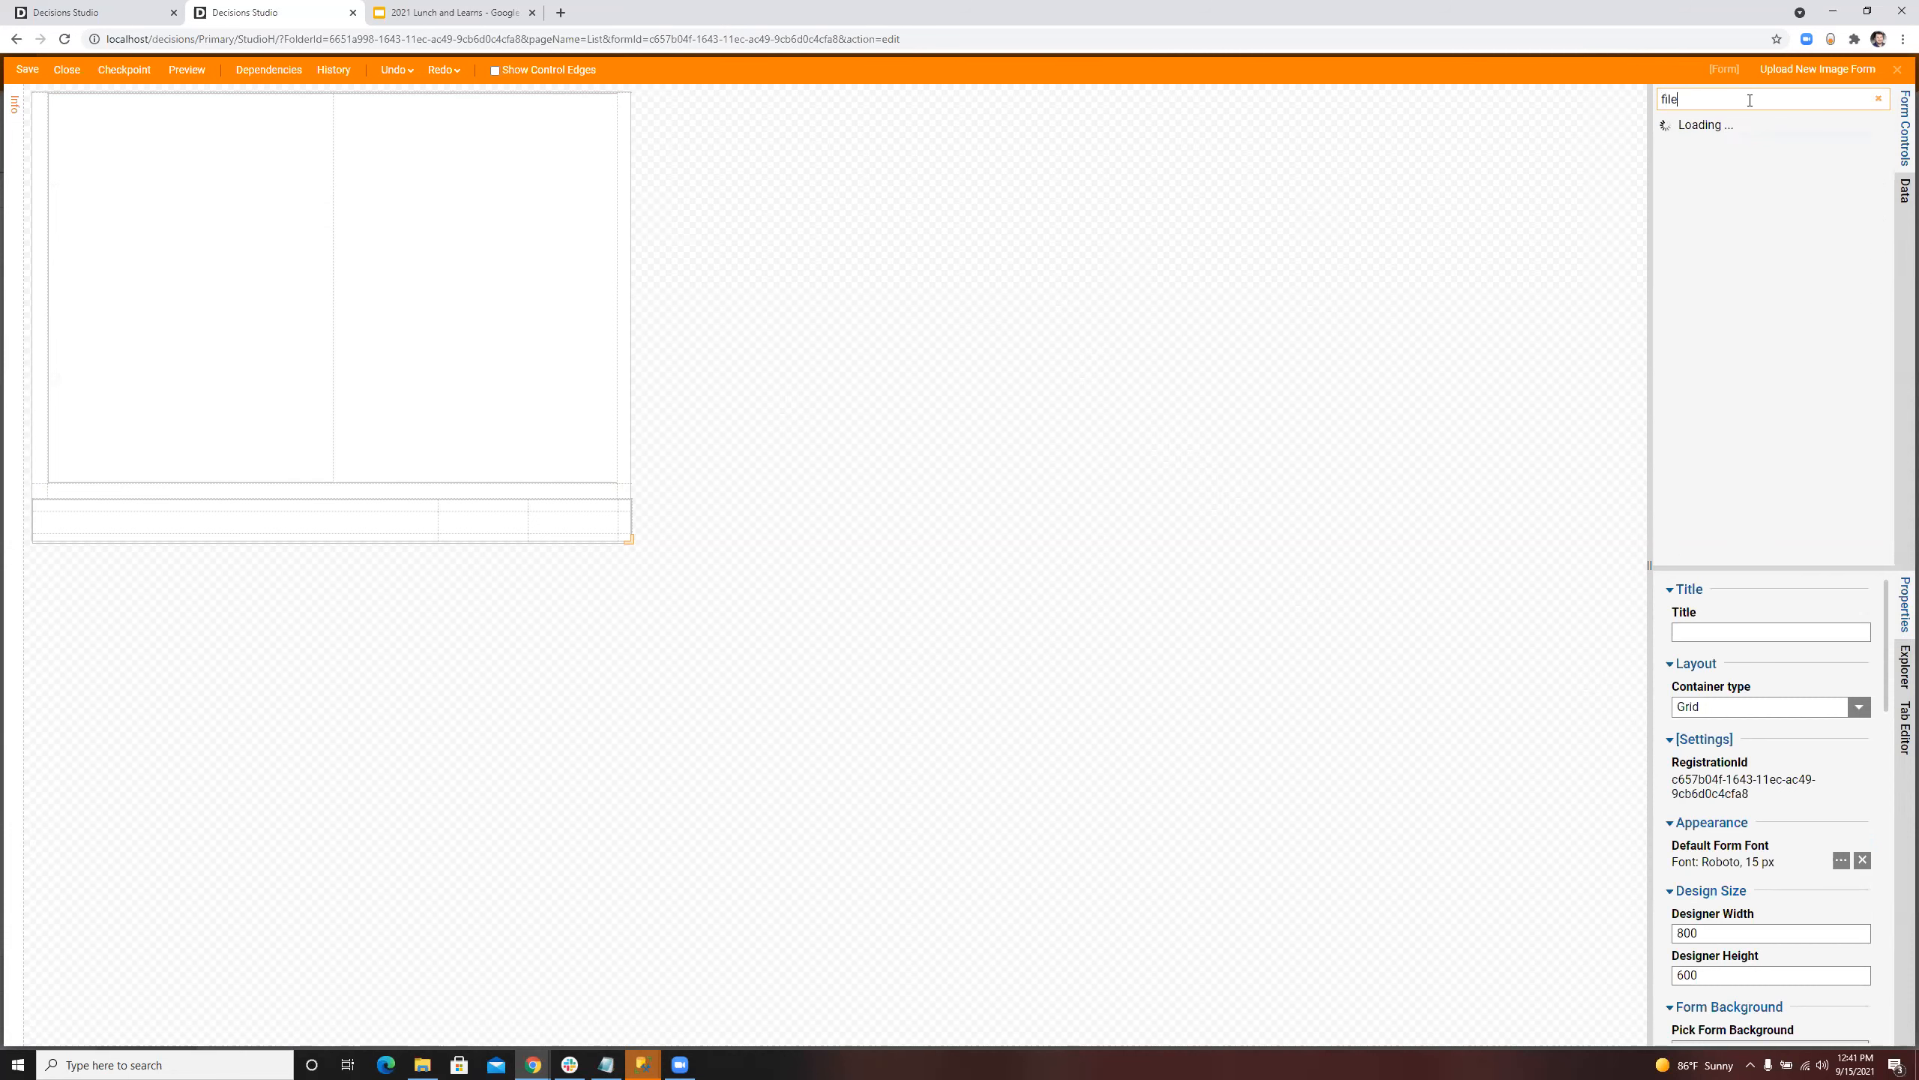
left_click_drag(1732, 148, 167, 308)
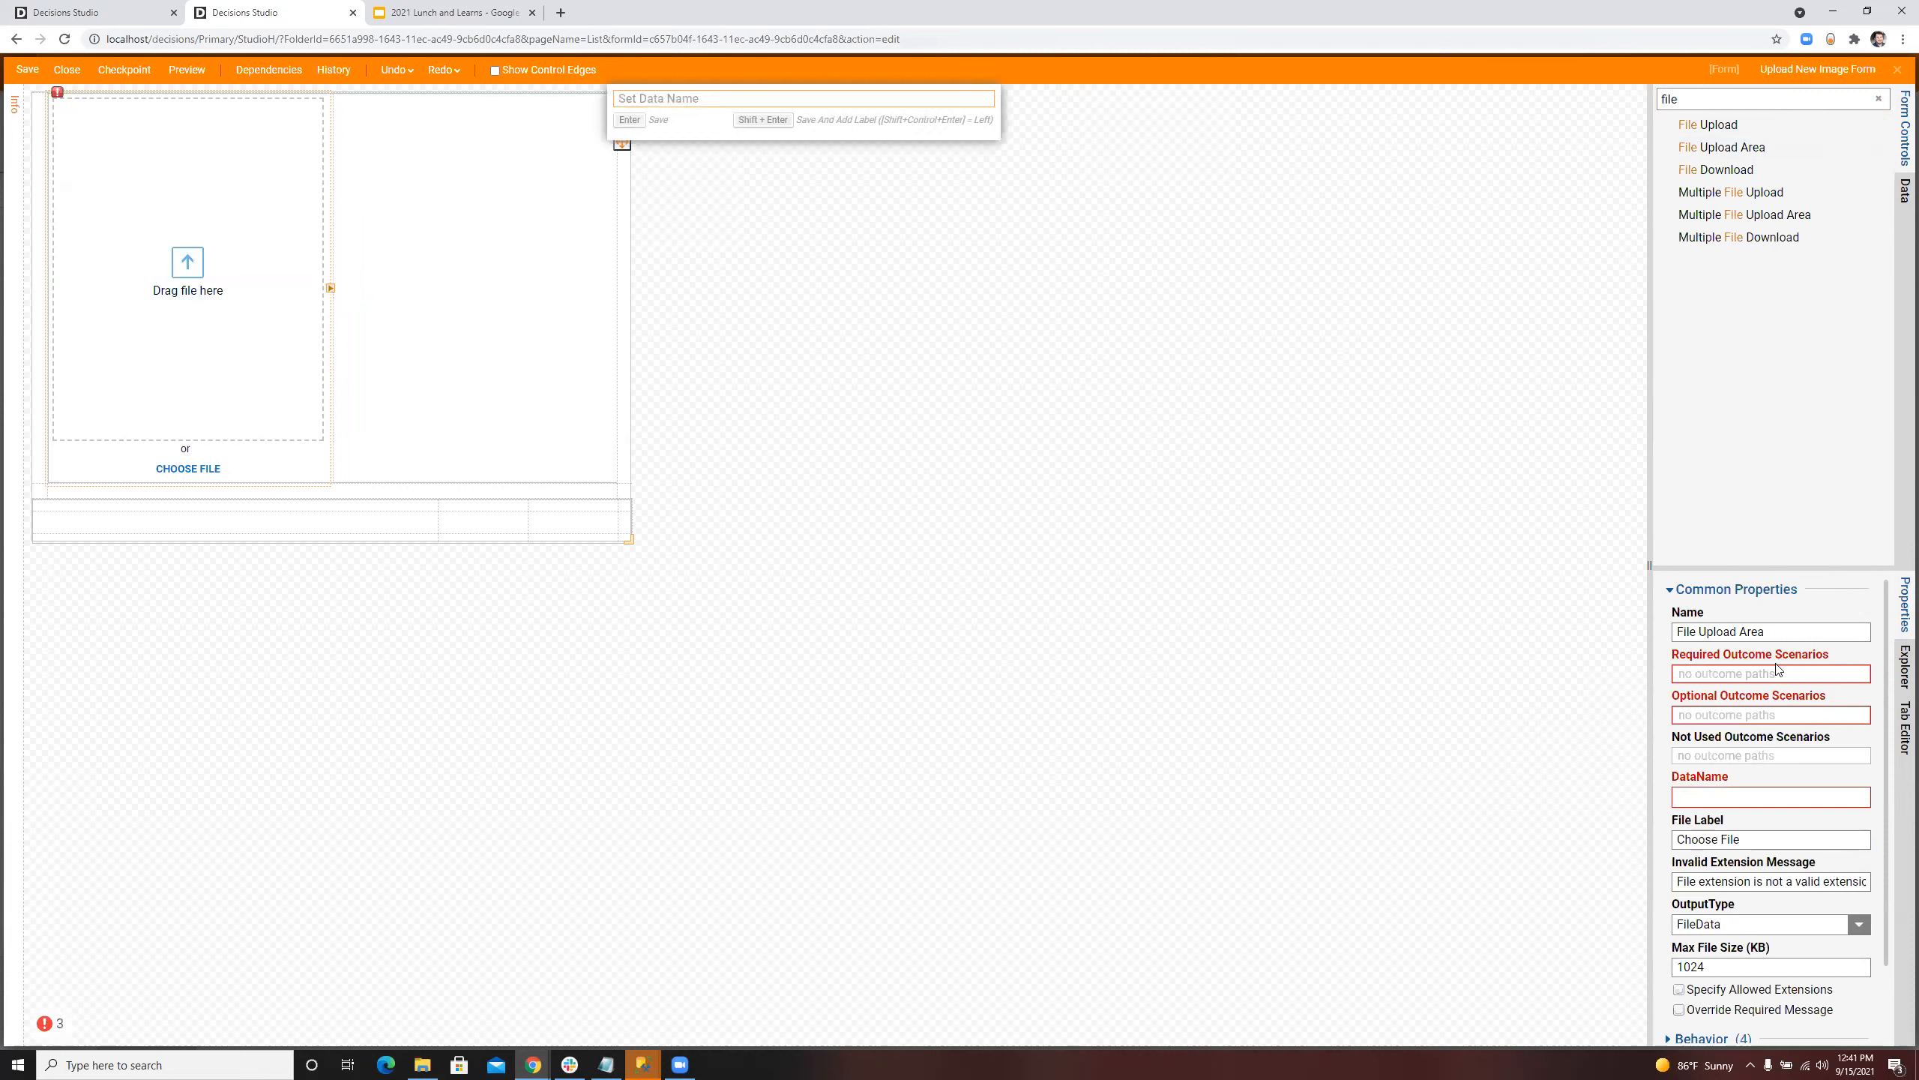
Step: Add a button in the last cell of the form's footer row and set its text to Submit
left_click(1878, 99)
left_click_drag(1697, 143, 559, 521)
left_click(1703, 695)
double_click(1703, 695)
key("BackSpace")
type("Submit")
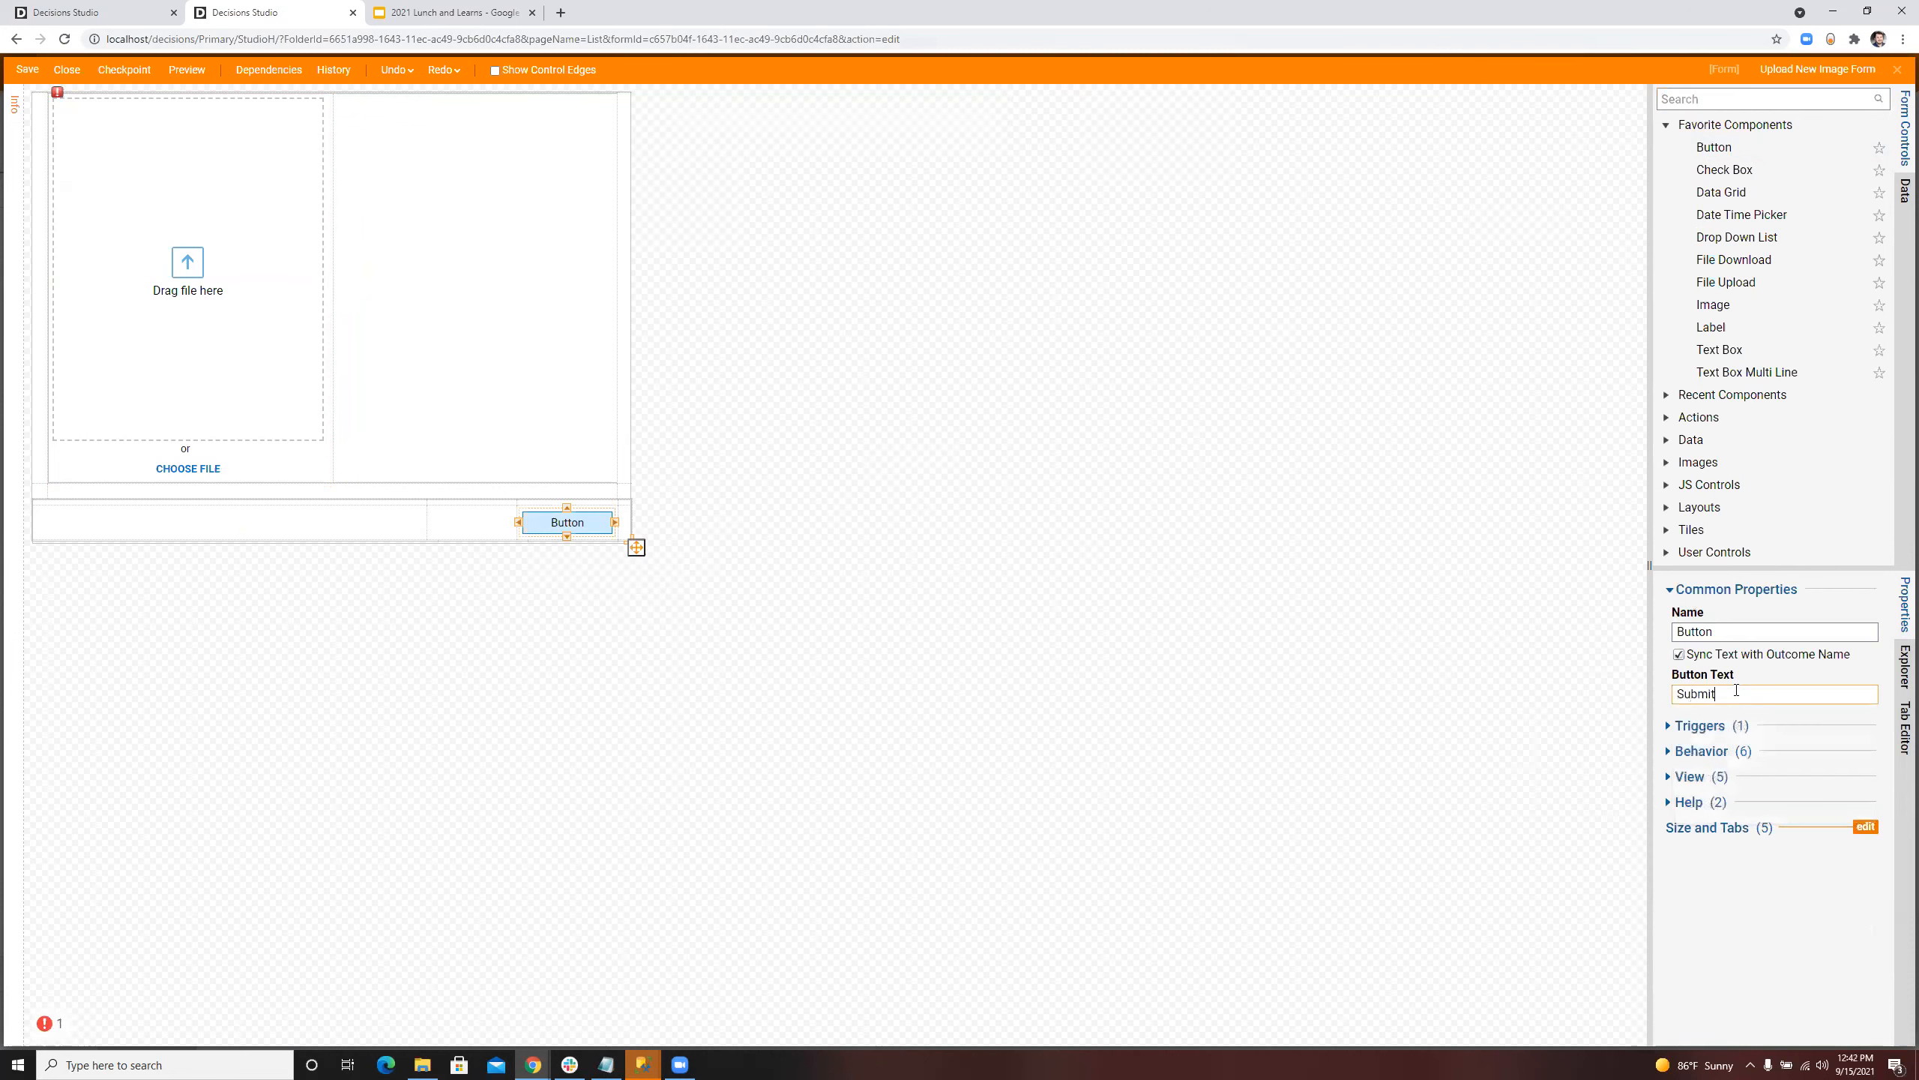
left_click(913, 421)
Step: Set the File Upload Area's data name to NewImageFile
left_click(241, 205)
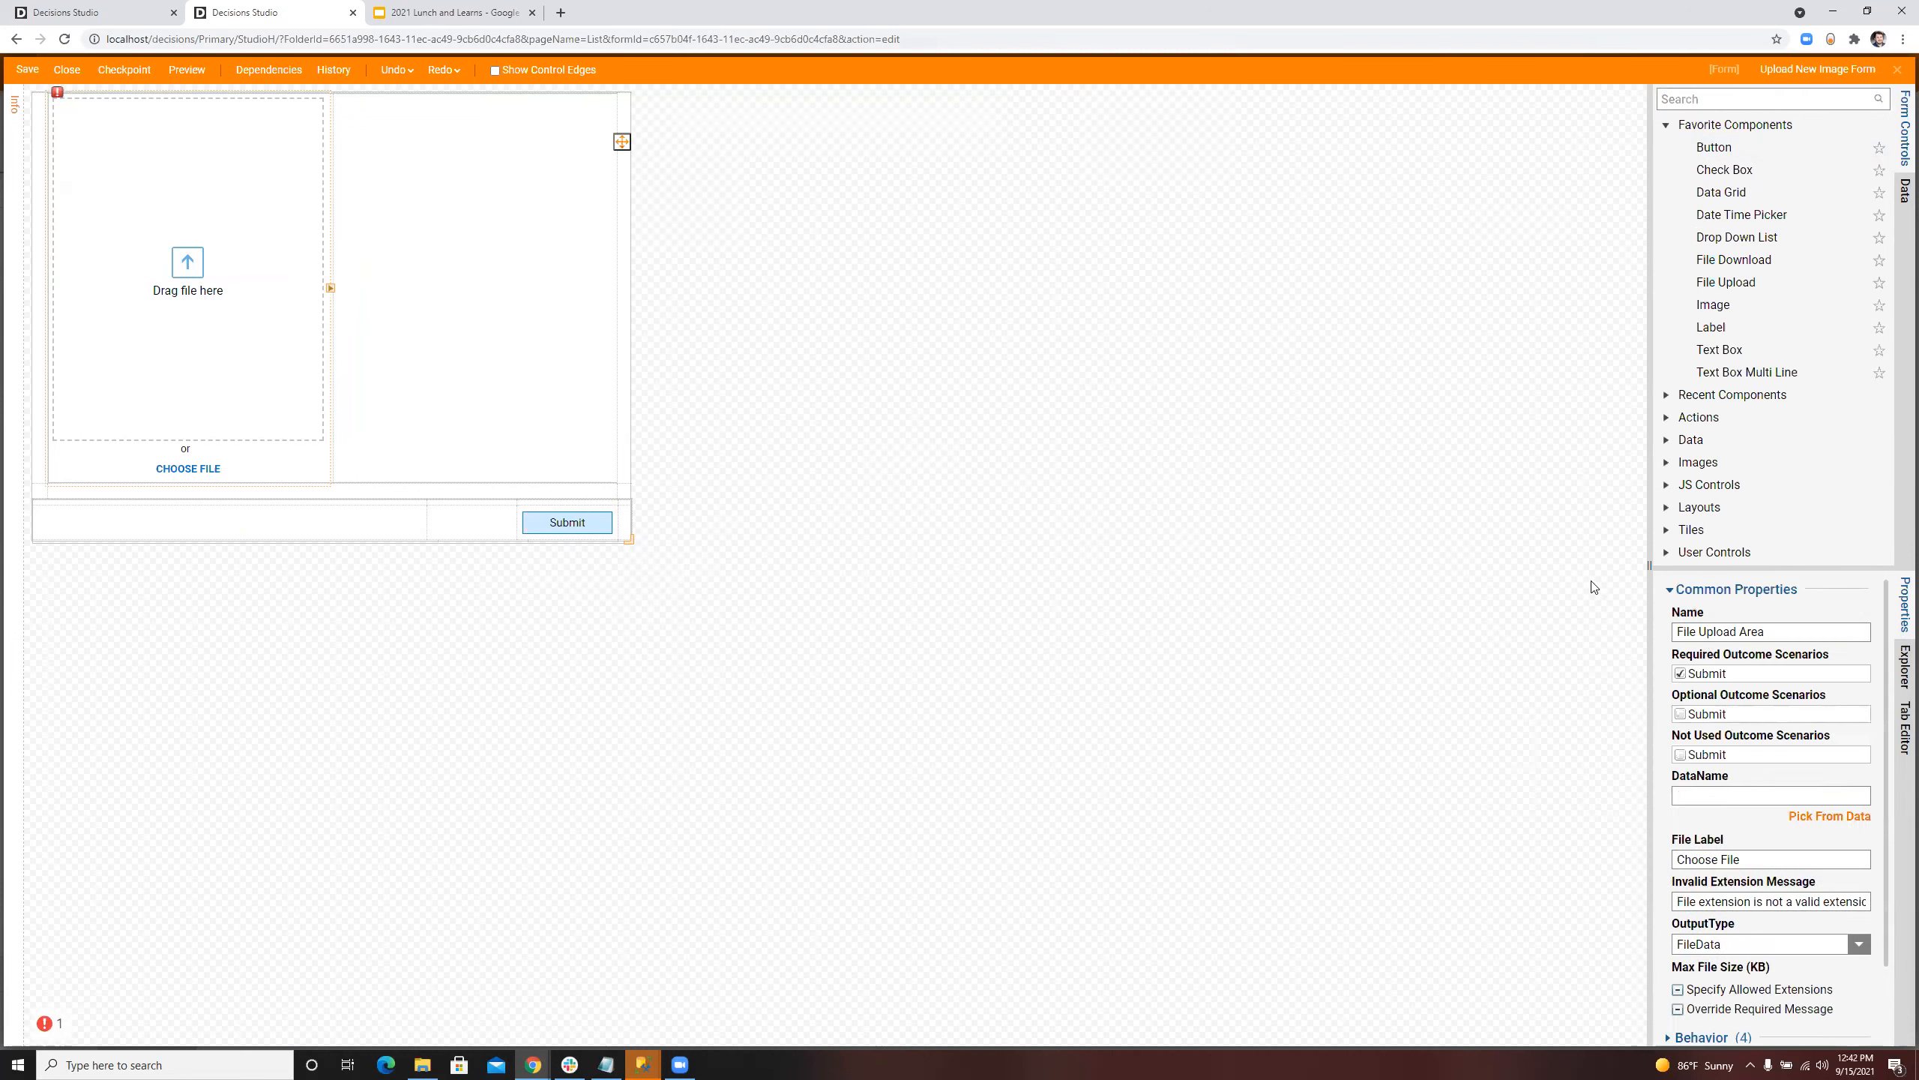
left_click(1826, 800)
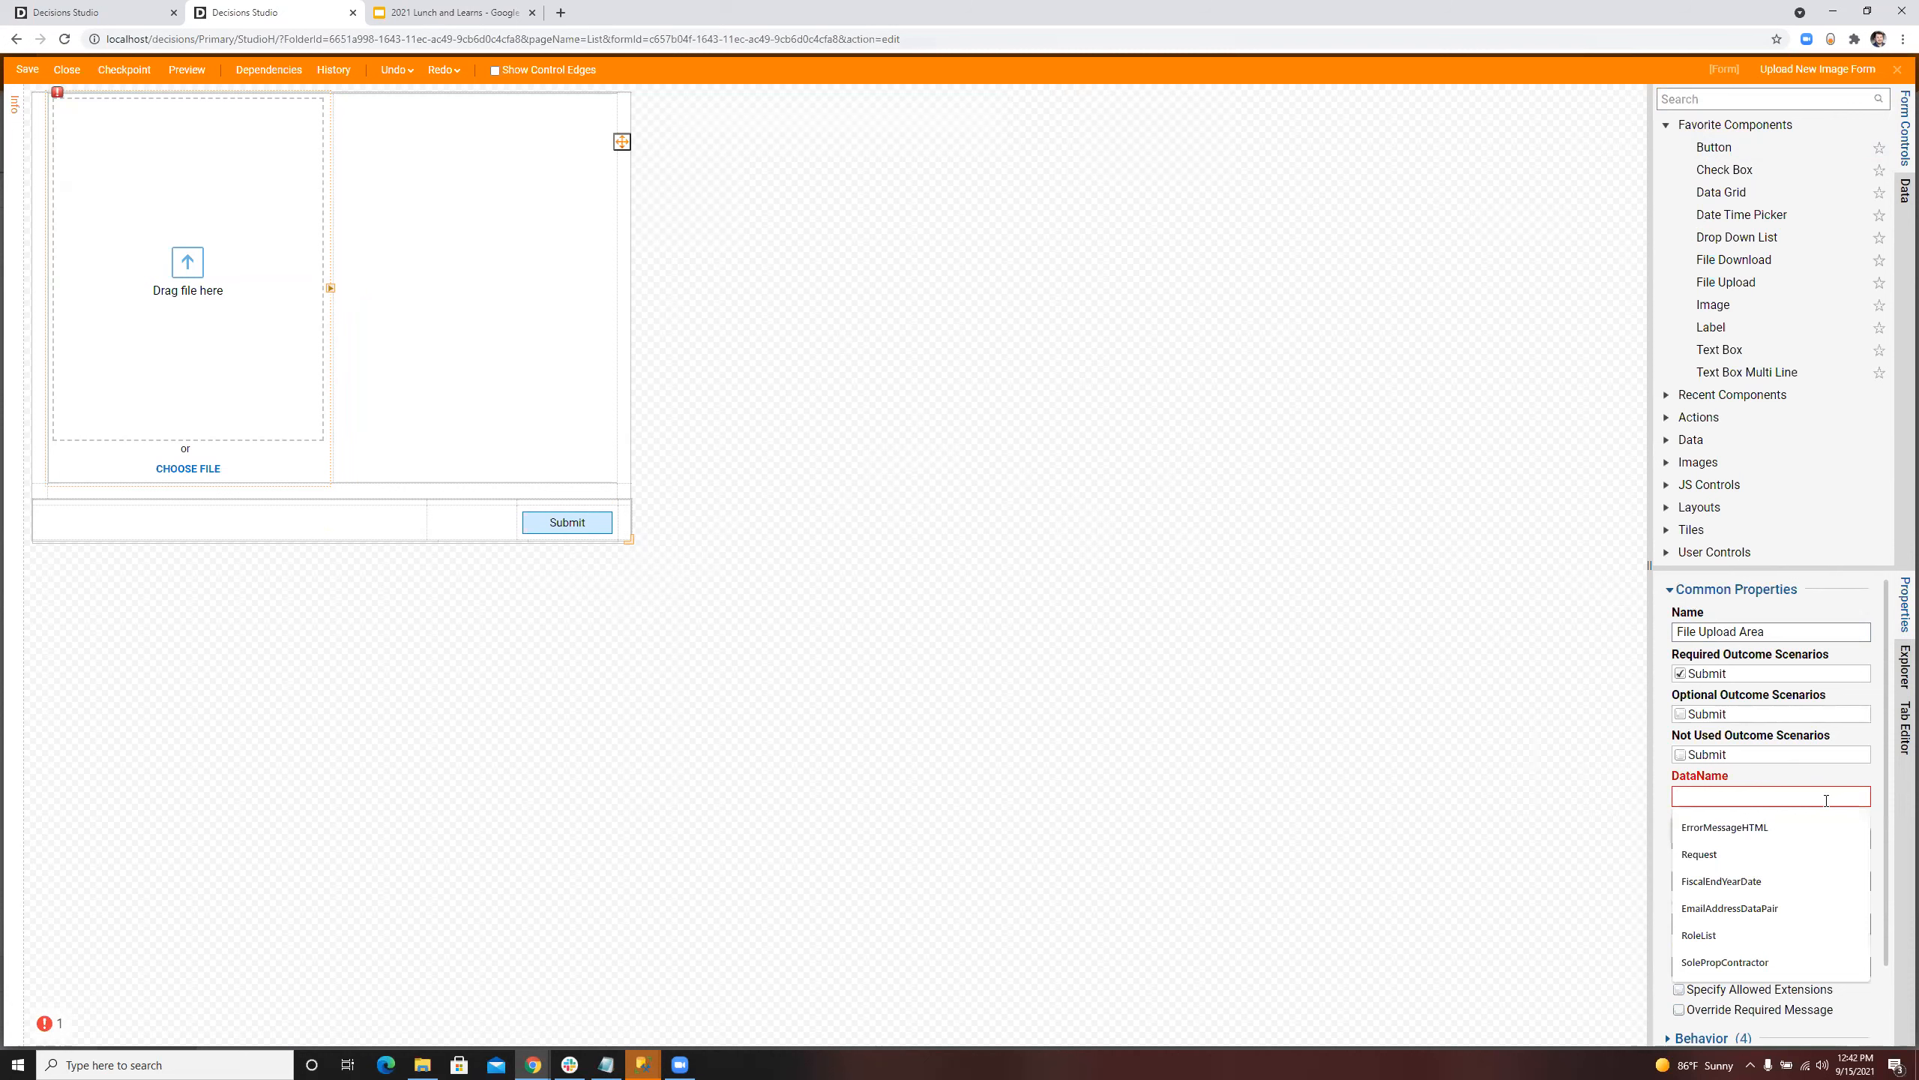
type("NewImageFile")
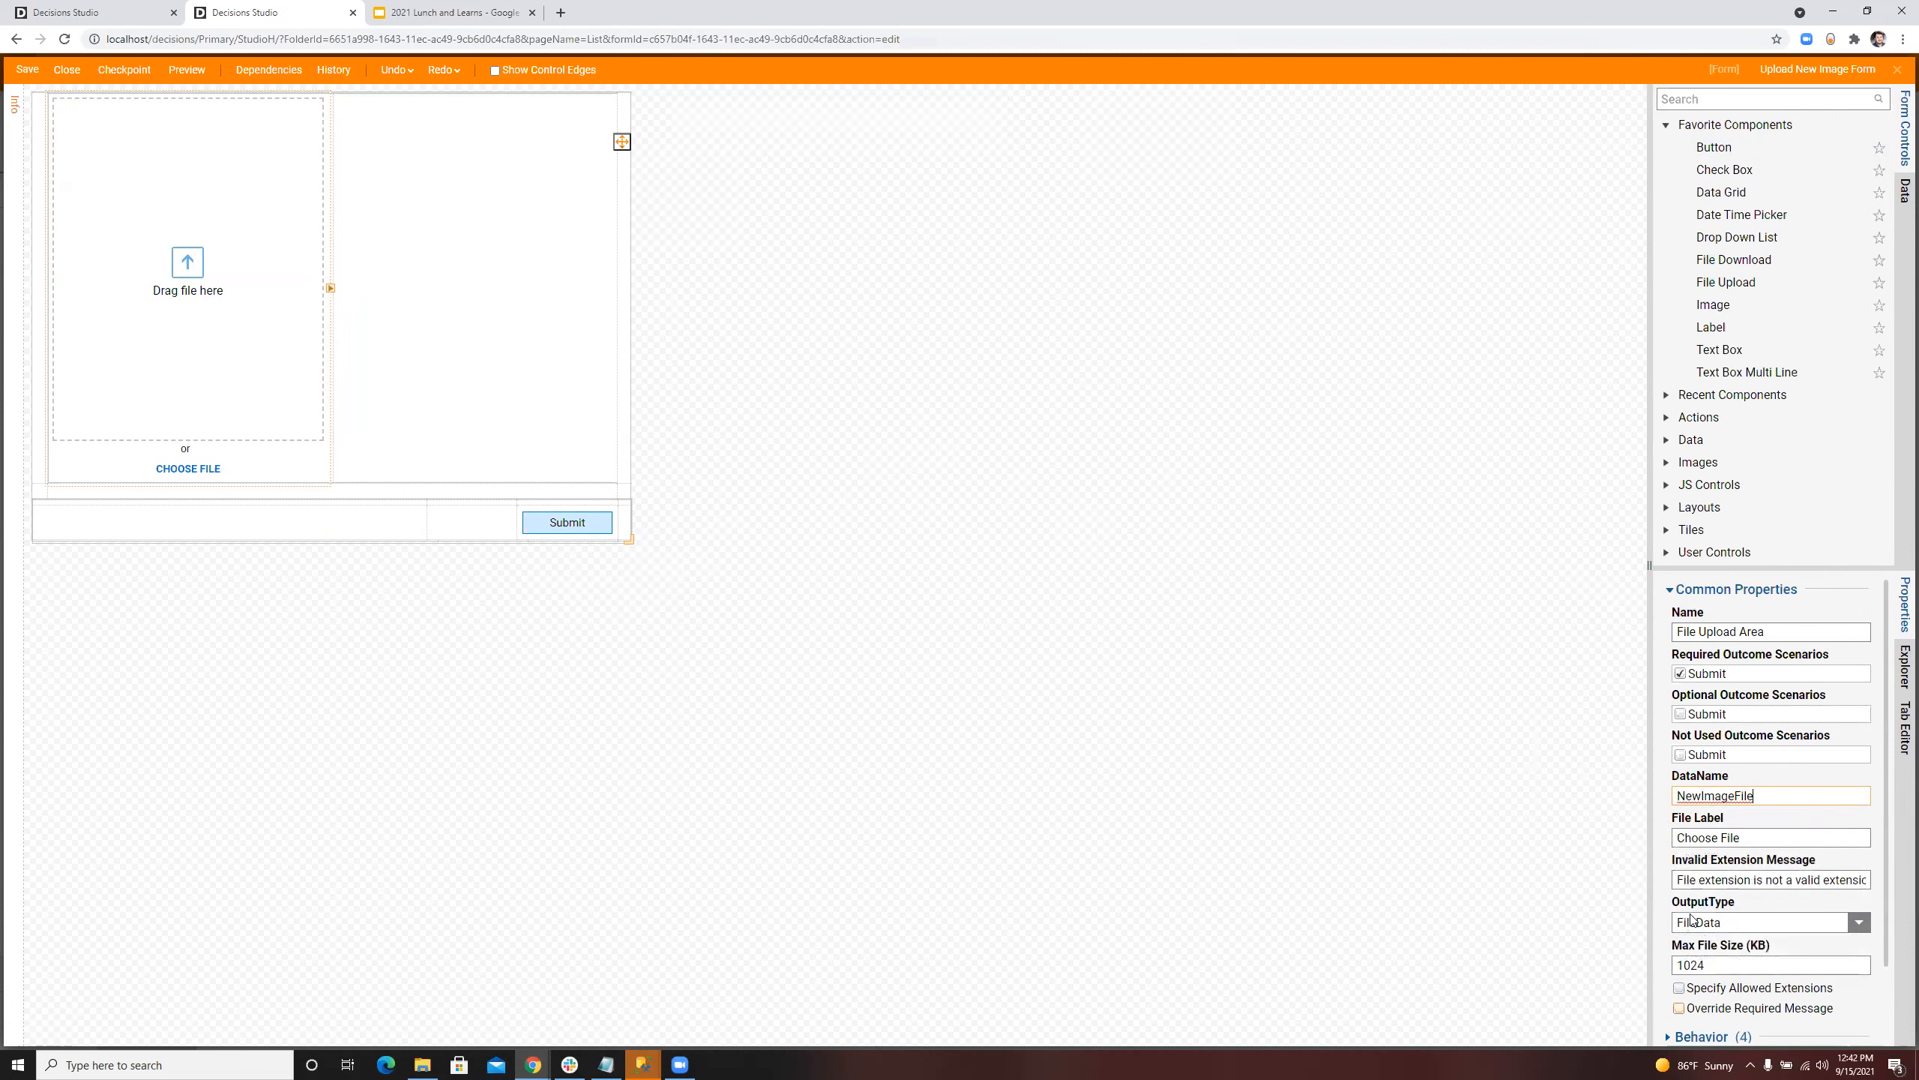
left_click(963, 381)
Step: Save Upload New Image Form and close its designer to return to the flow
left_click(27, 69)
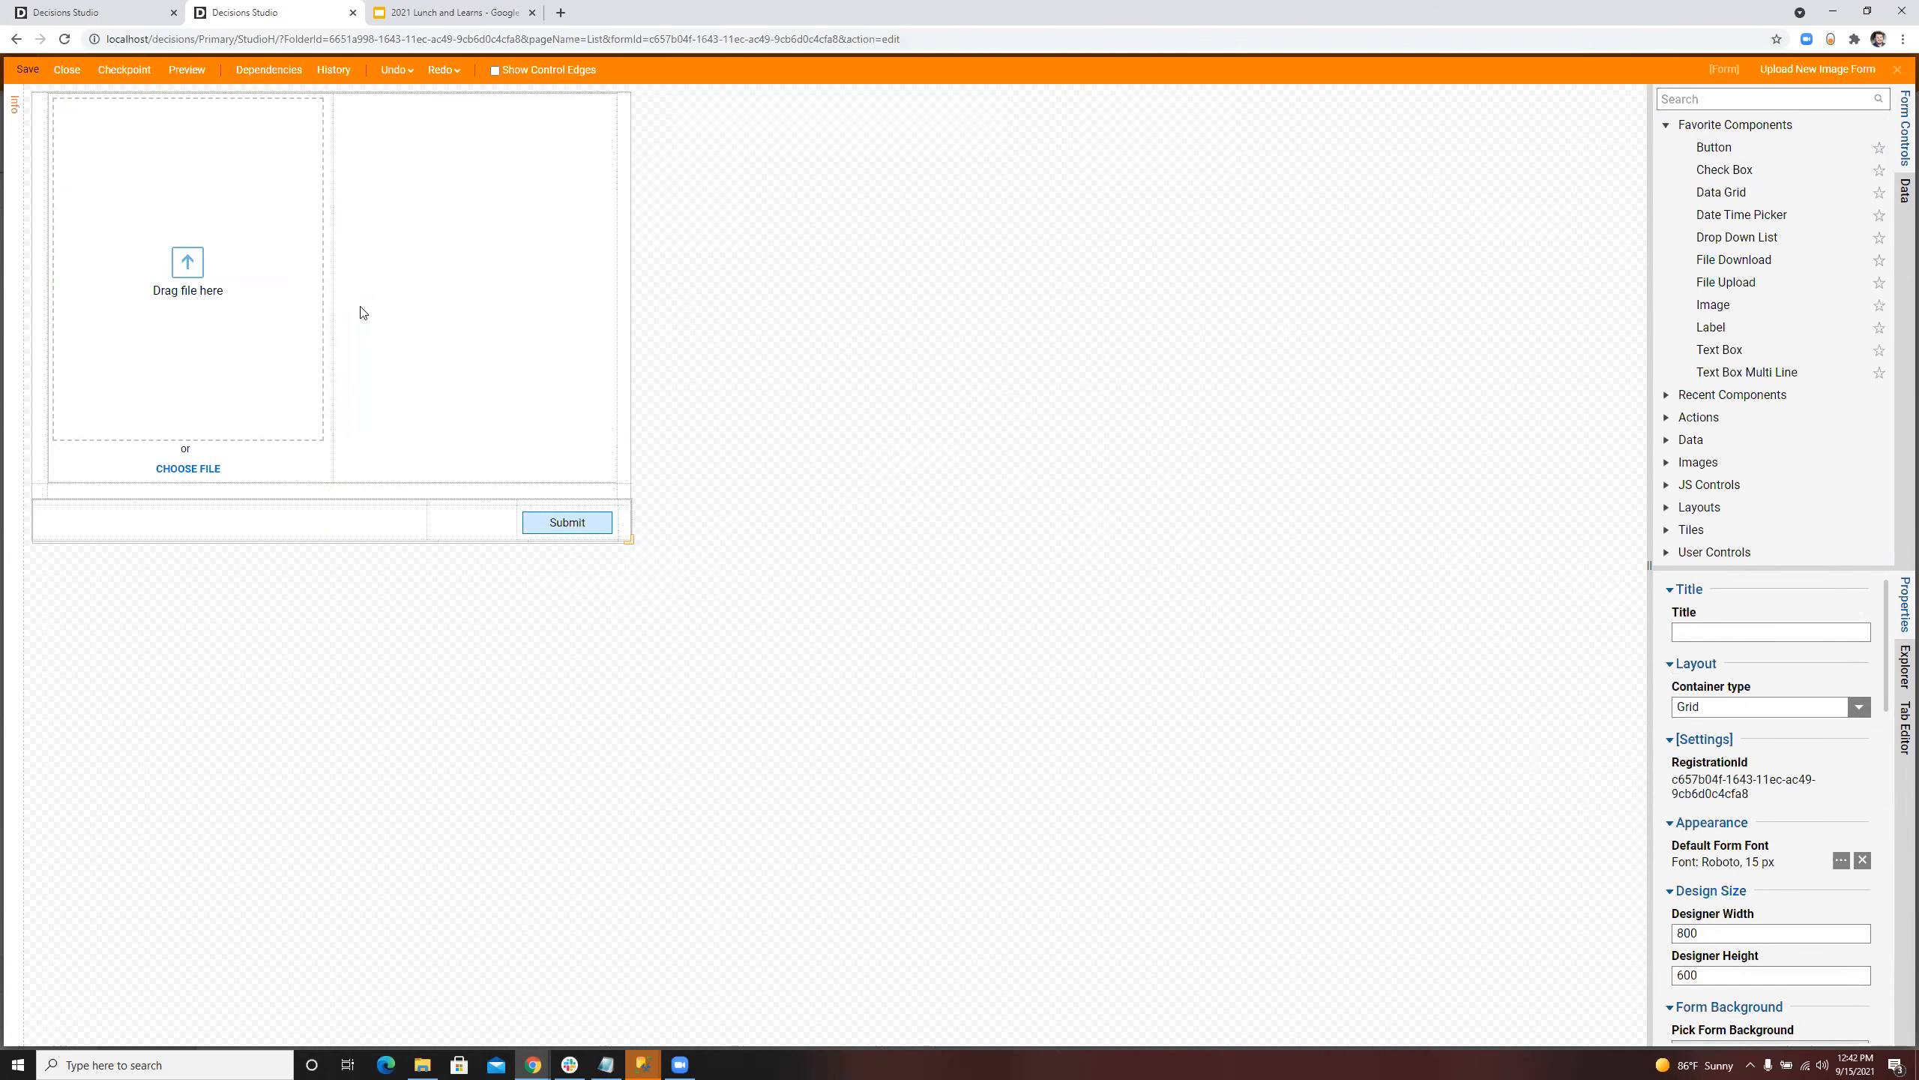
left_click(1100, 644)
left_click(1897, 67)
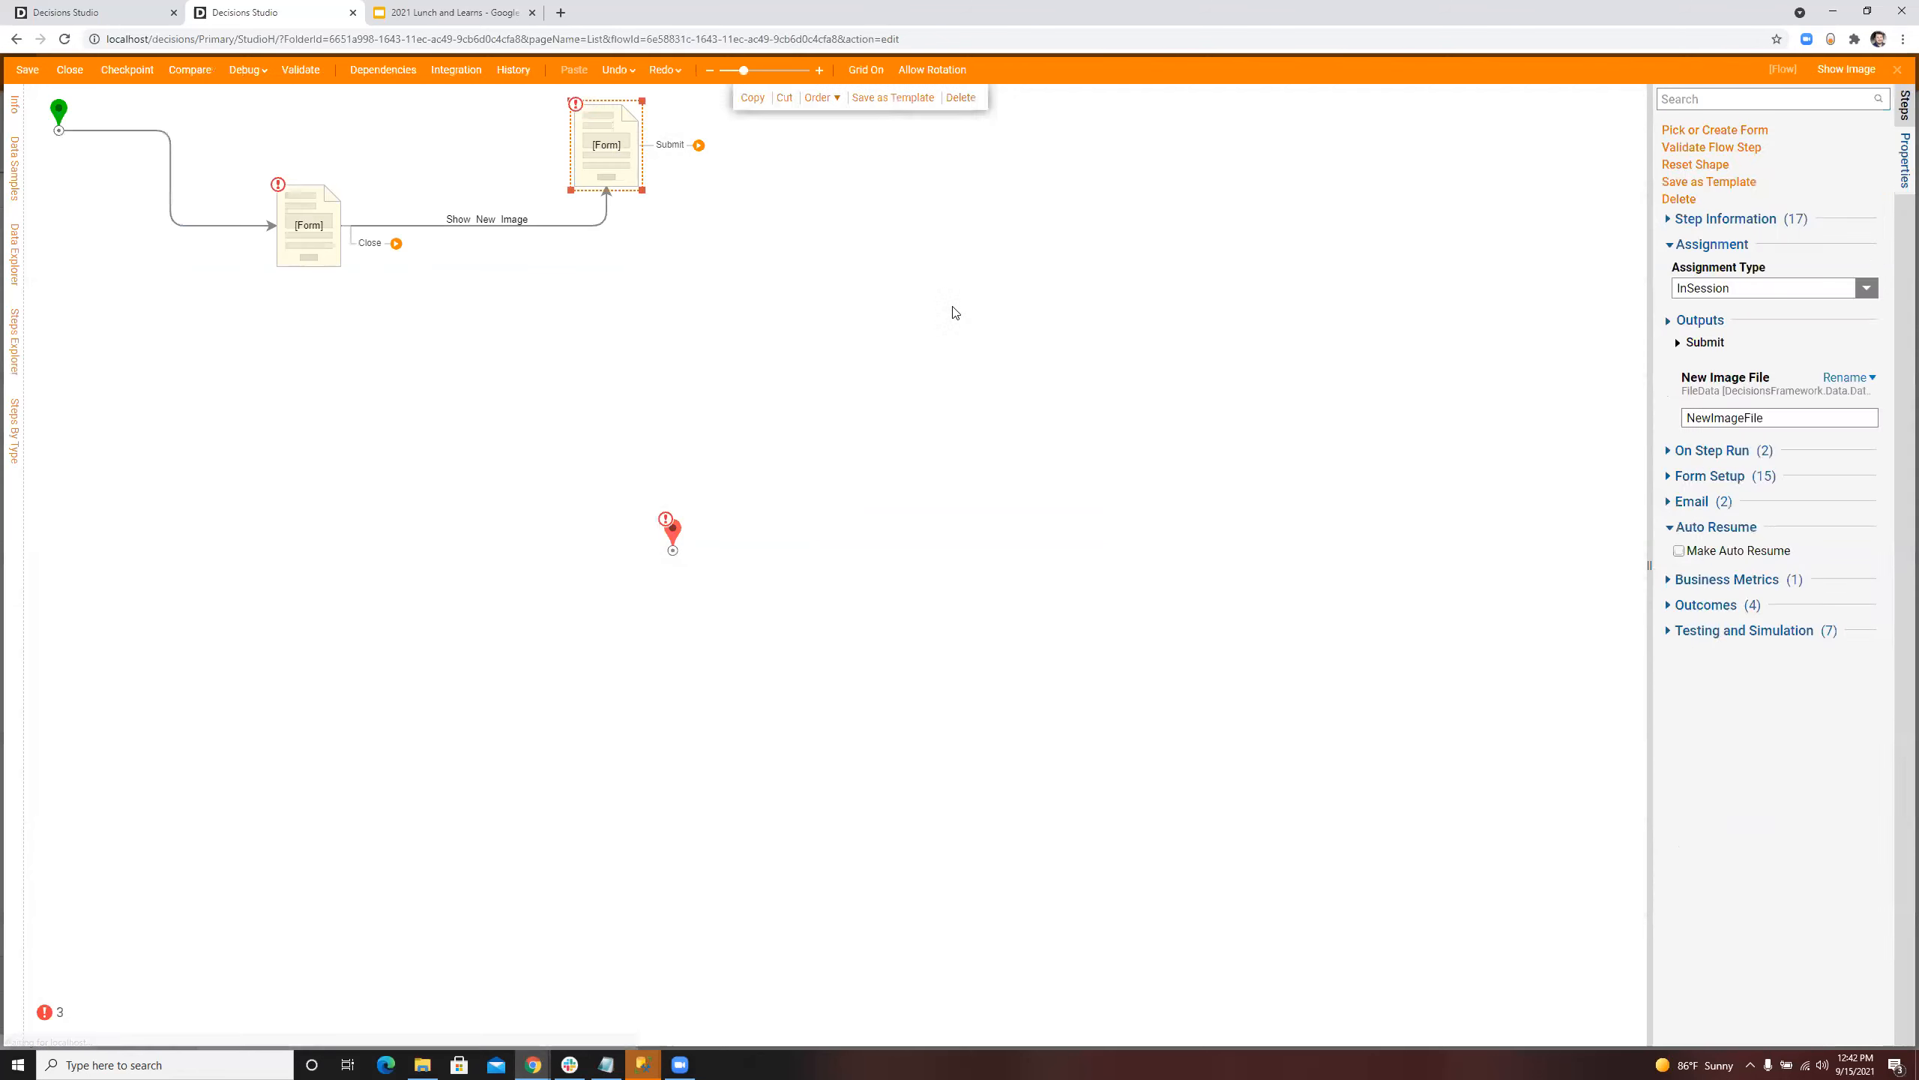
Step: Connect the upload form's Submit path back to the first form and map its New Image File output to the existing Image File
left_click_drag(652, 149, 291, 309)
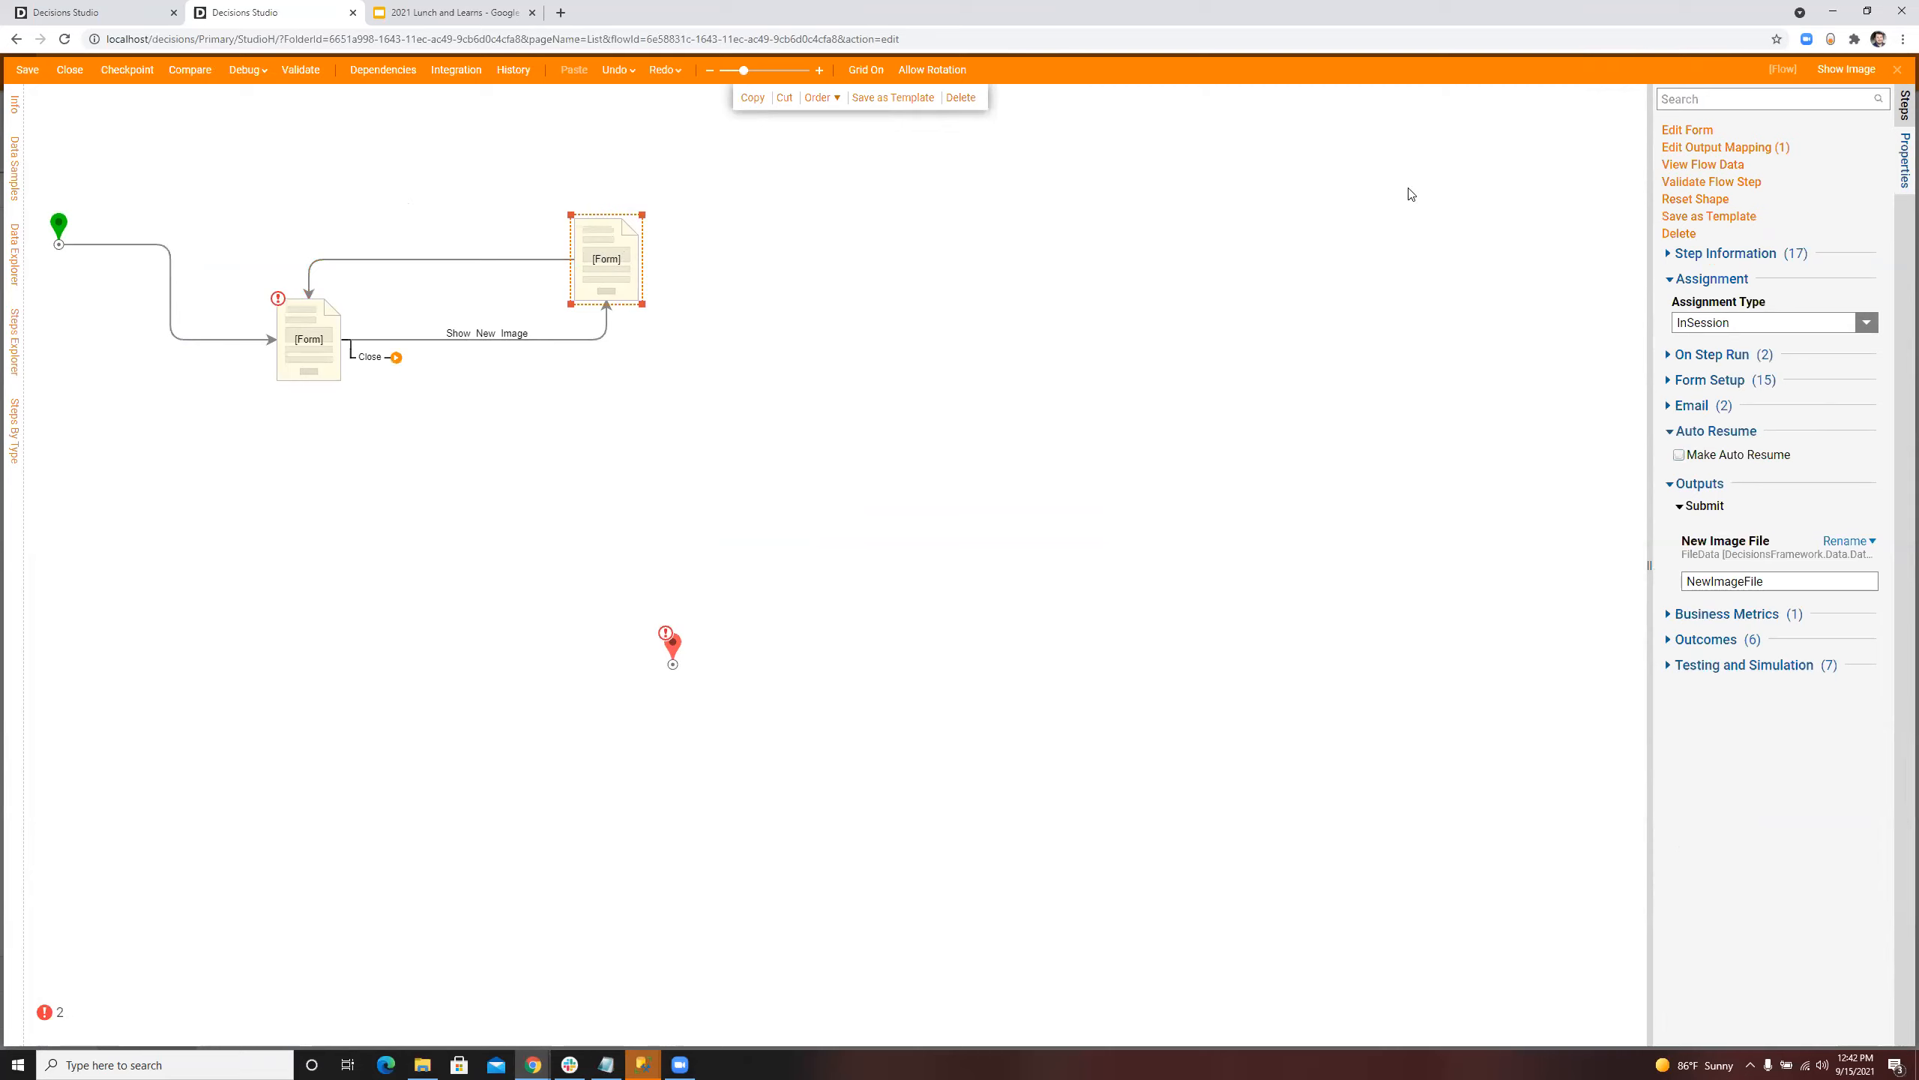
left_click(1716, 148)
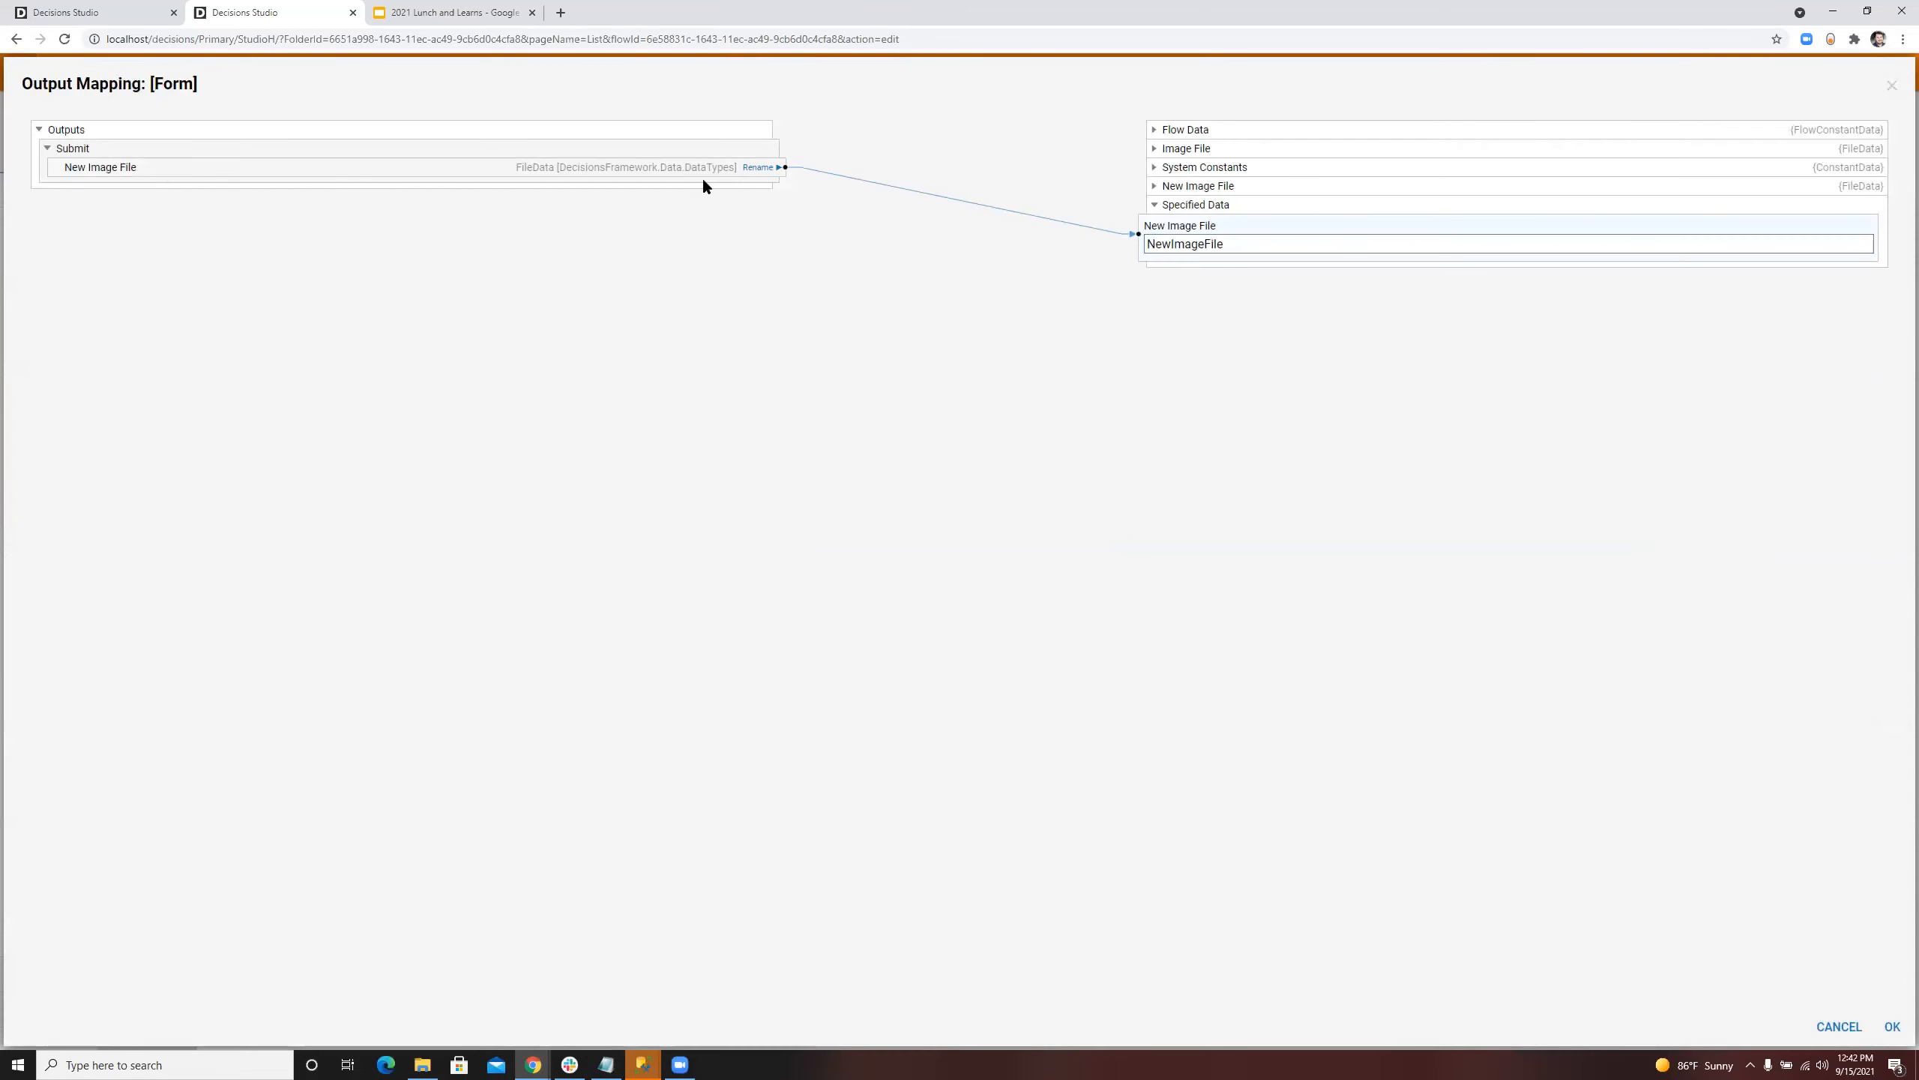
left_click_drag(690, 168, 1195, 151)
left_click(1892, 1027)
Step: Connect the first form's Close path to the flow's end step
left_click_drag(342, 373, 671, 665)
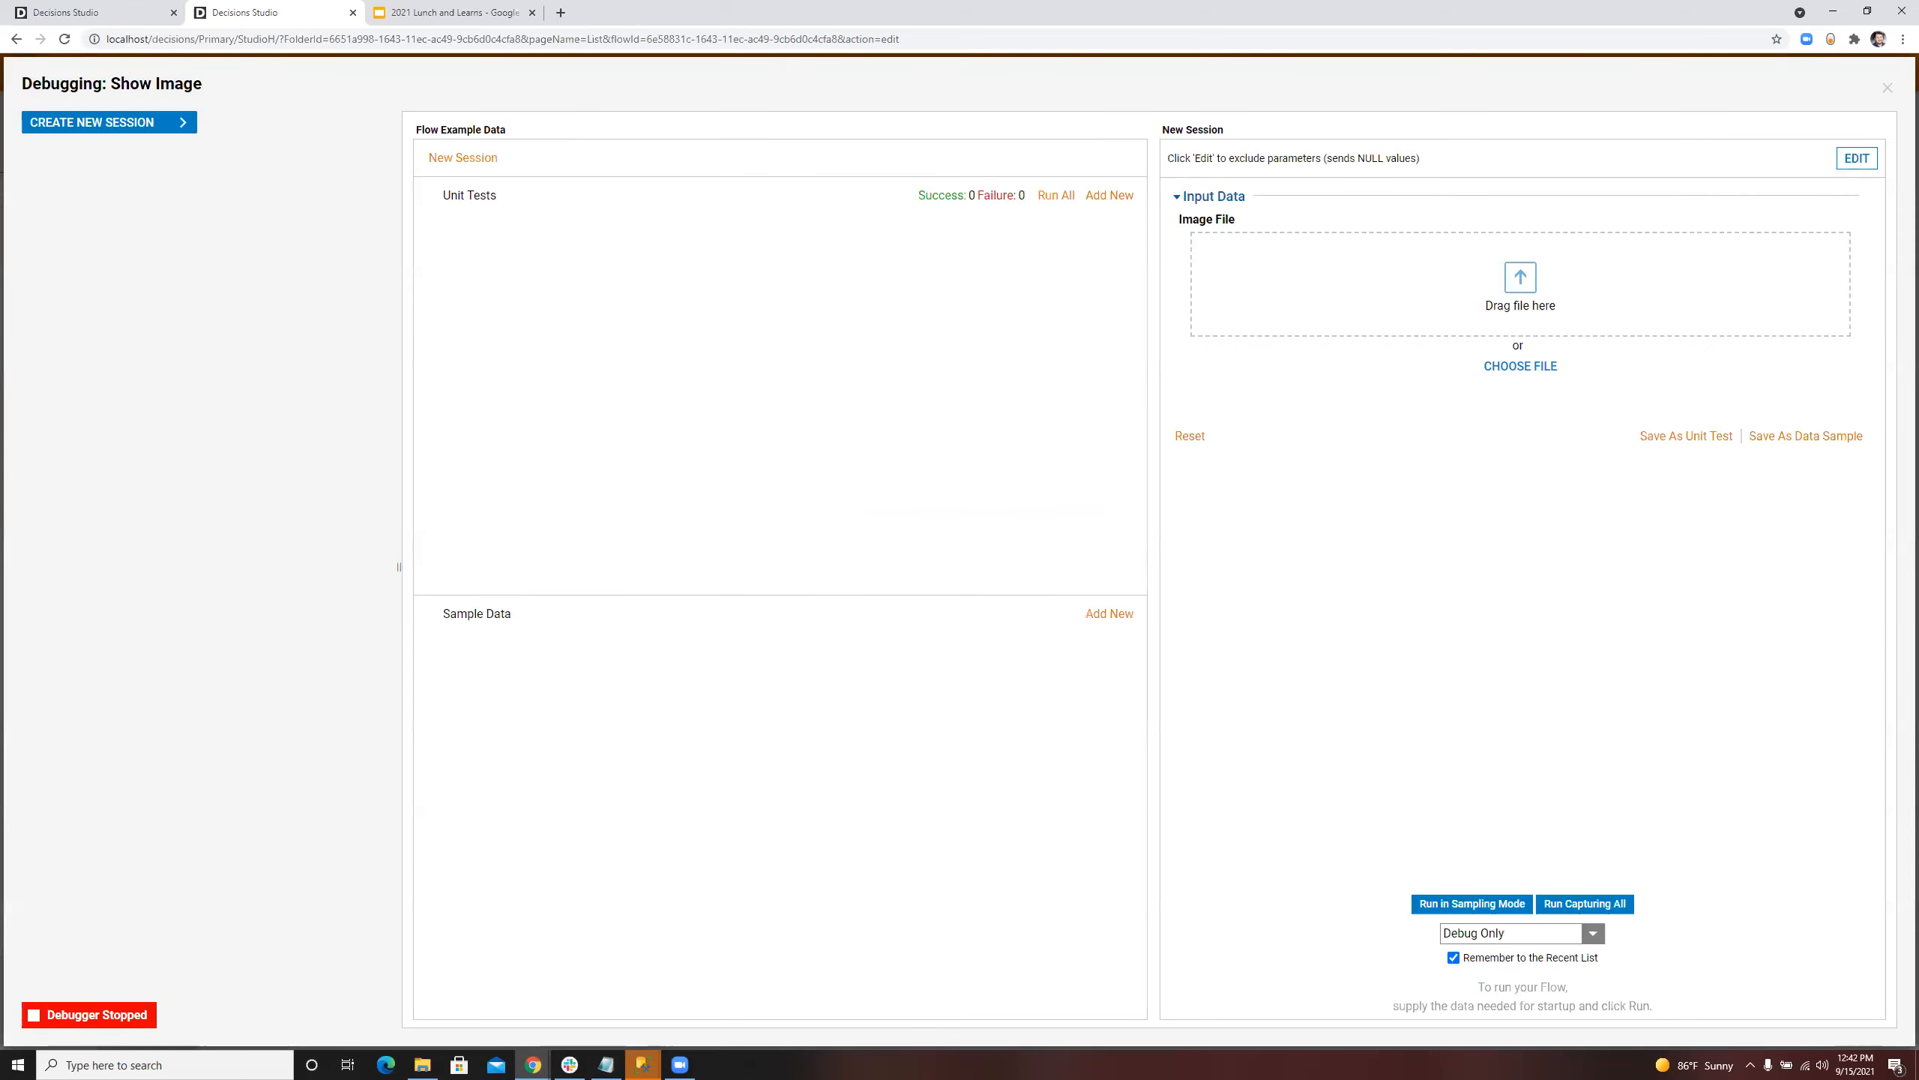
left_click_drag(1399, 2, 1470, 278)
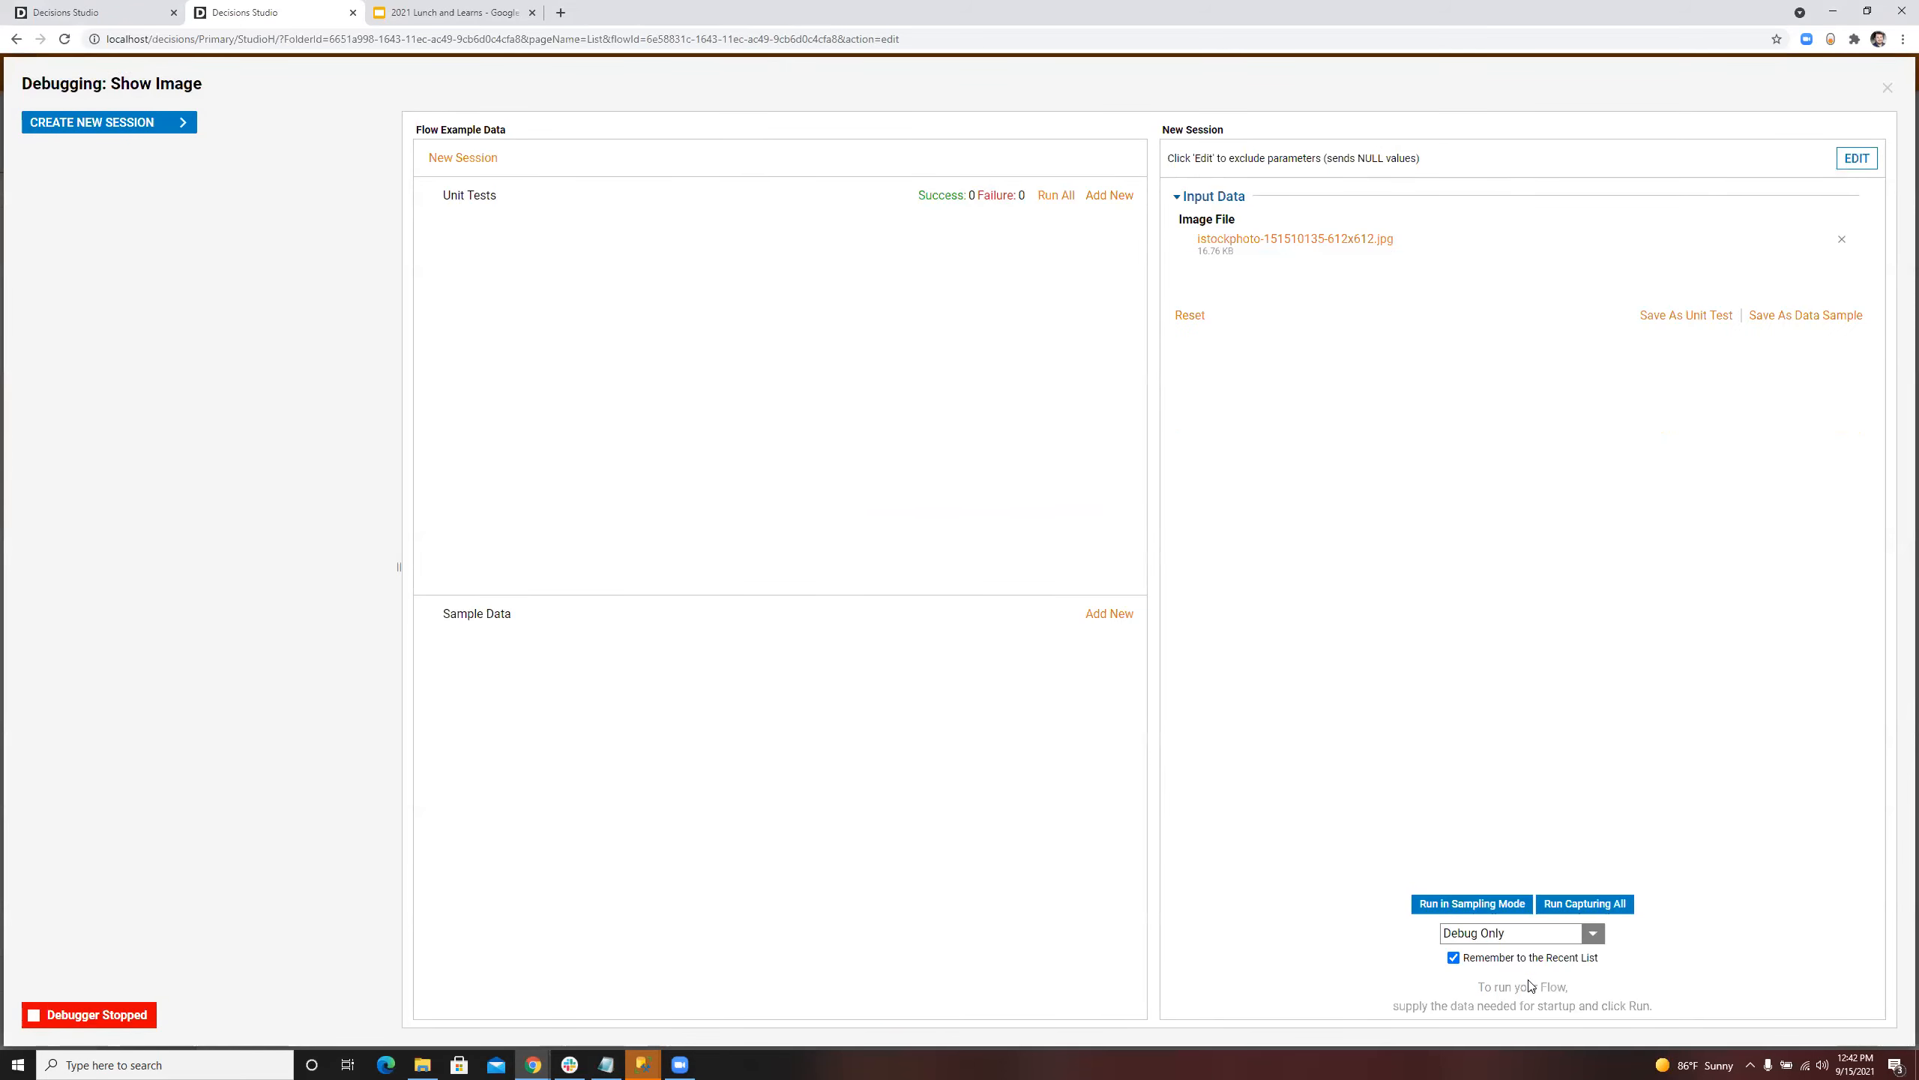
left_click(1568, 917)
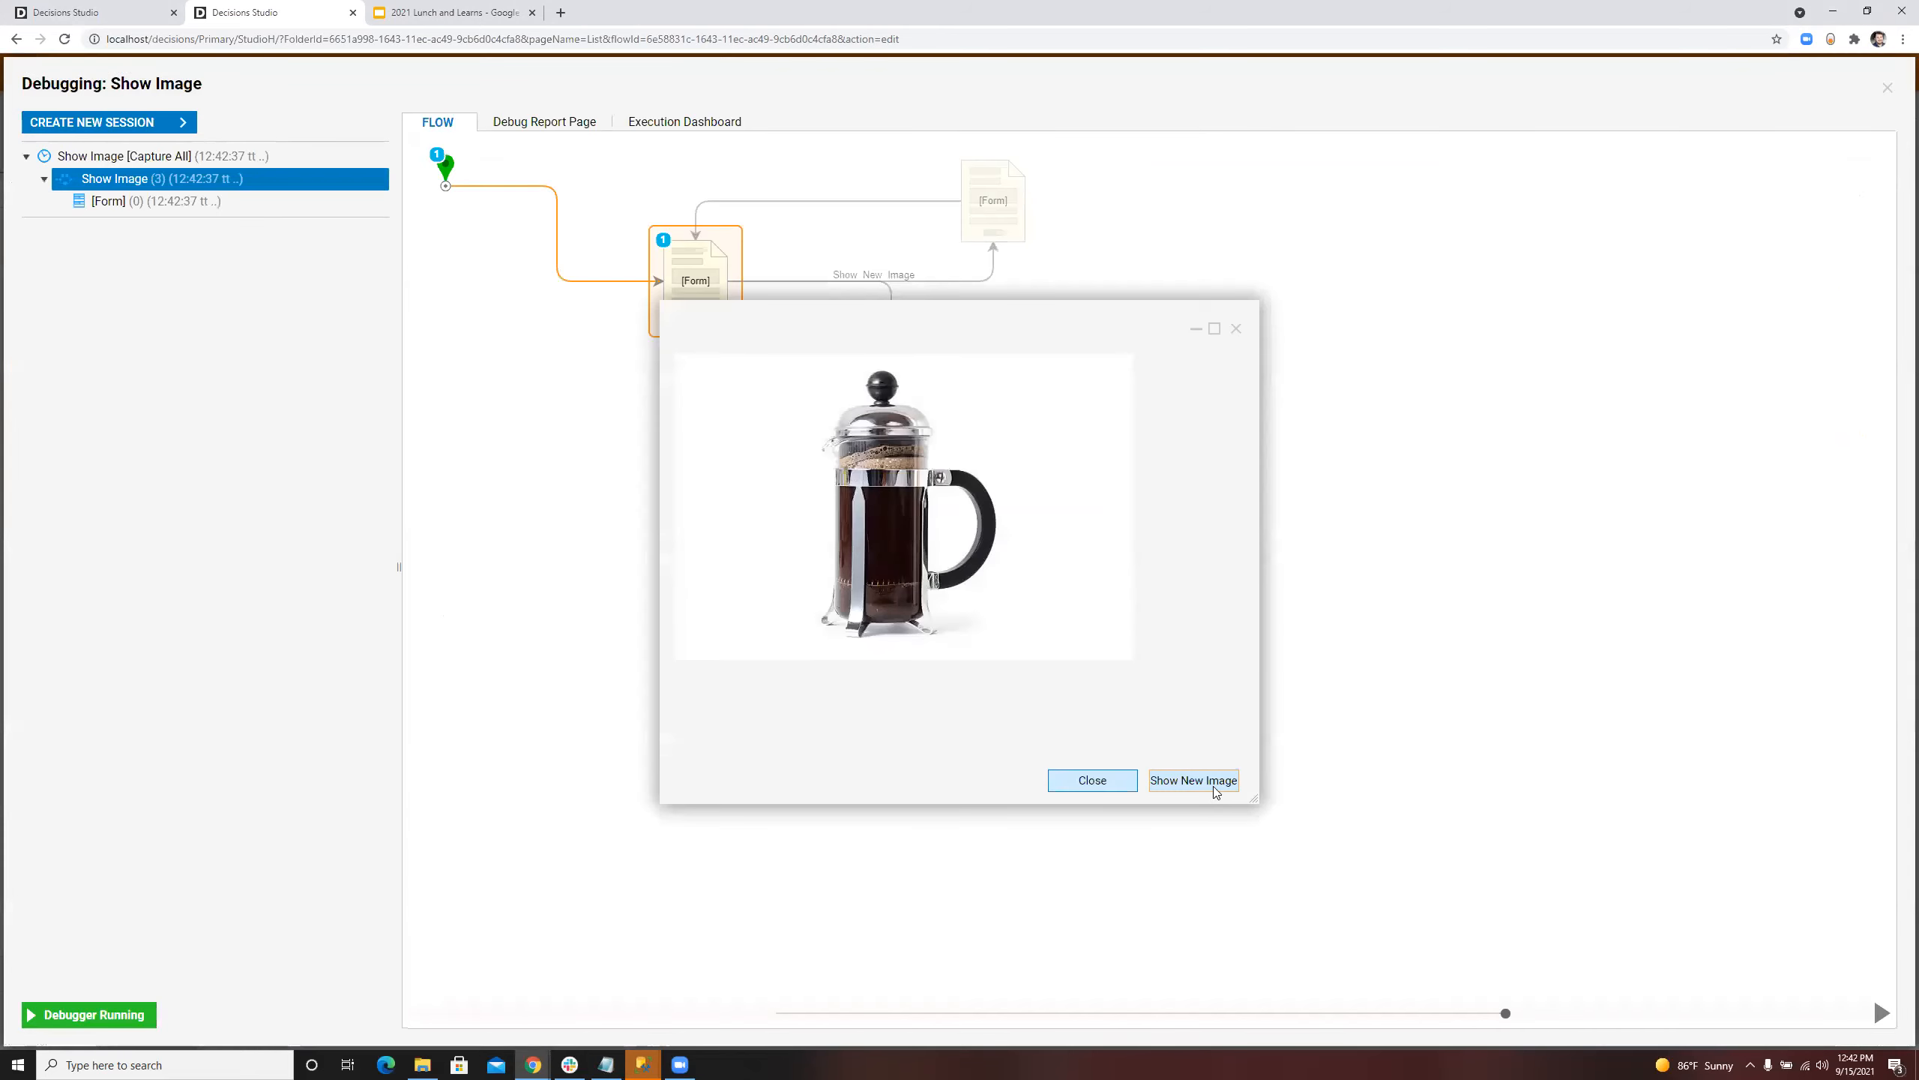
left_click(1223, 789)
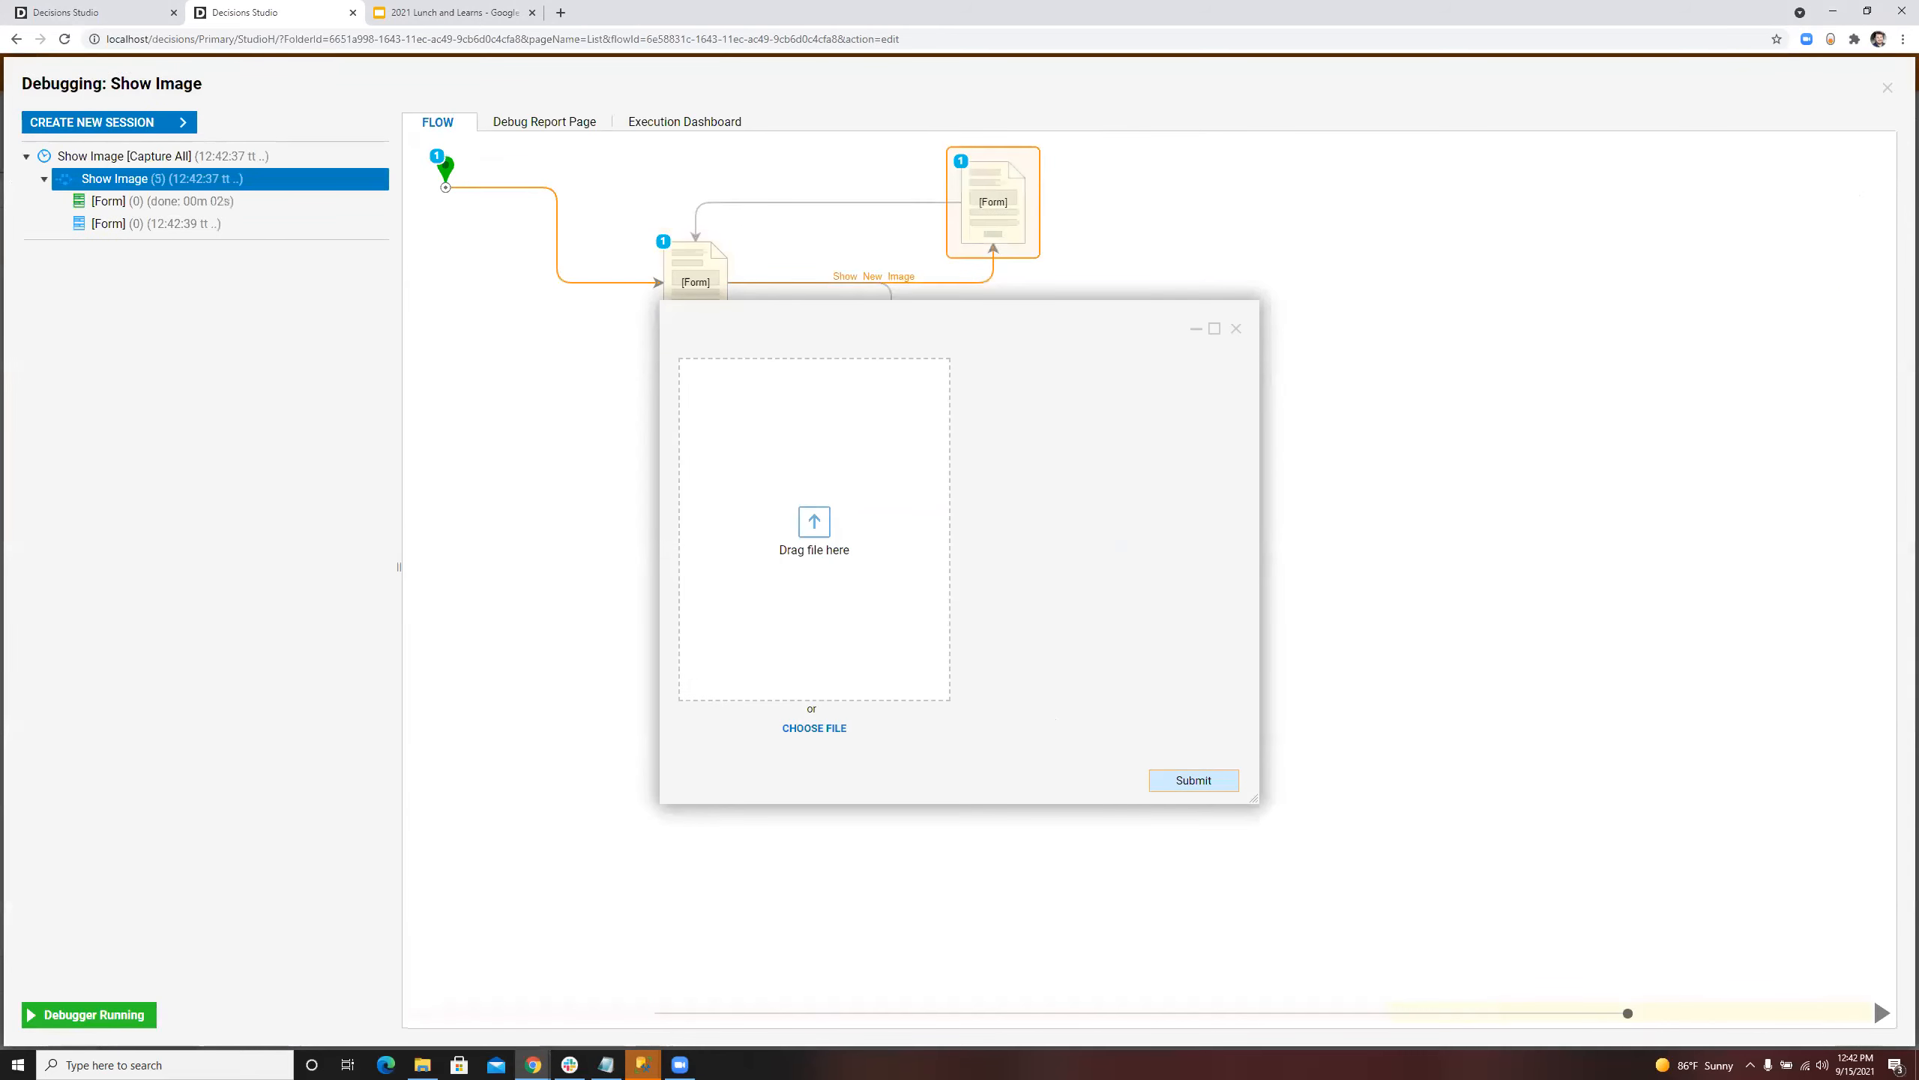
Step: Upload and submit a replacement image in the running upload form, and close the test run to return to the flow
left_click_drag(1399, 1, 910, 473)
left_click(1224, 781)
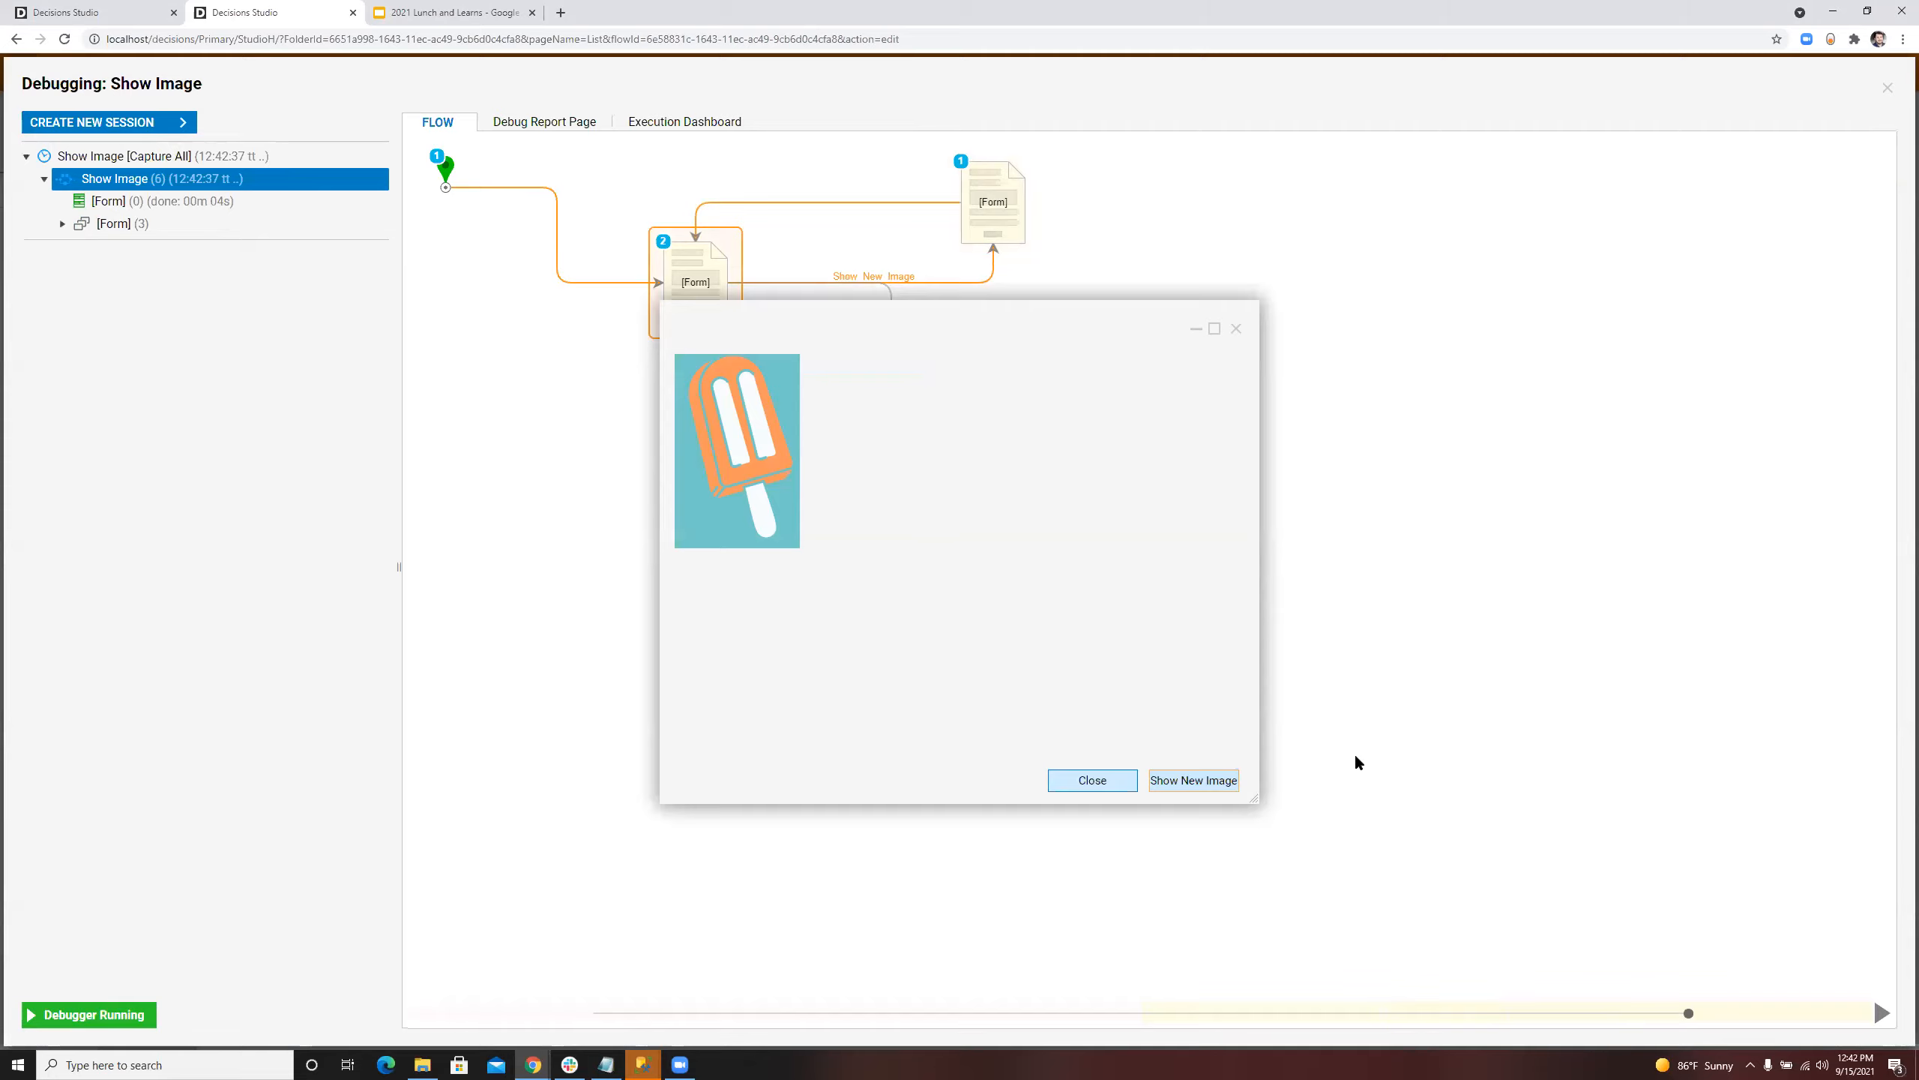
left_click(1236, 328)
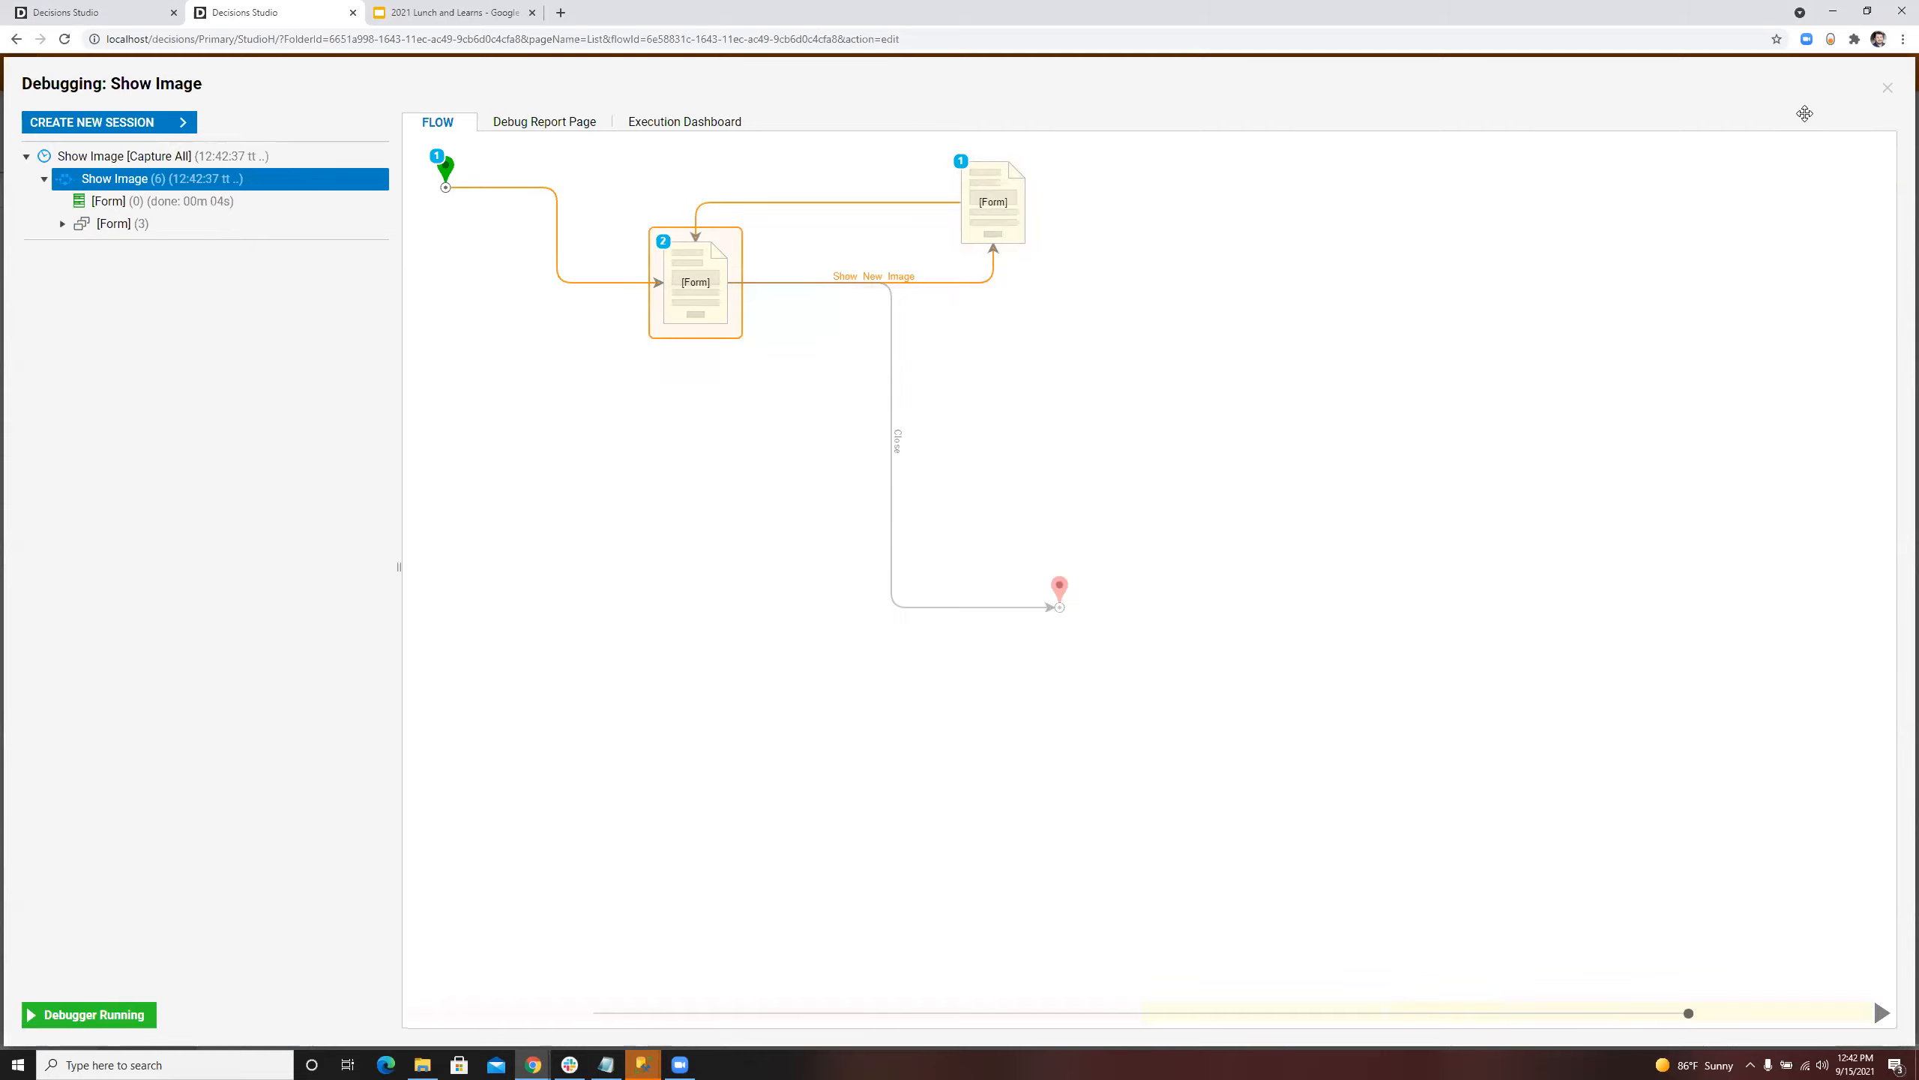
left_click(1888, 88)
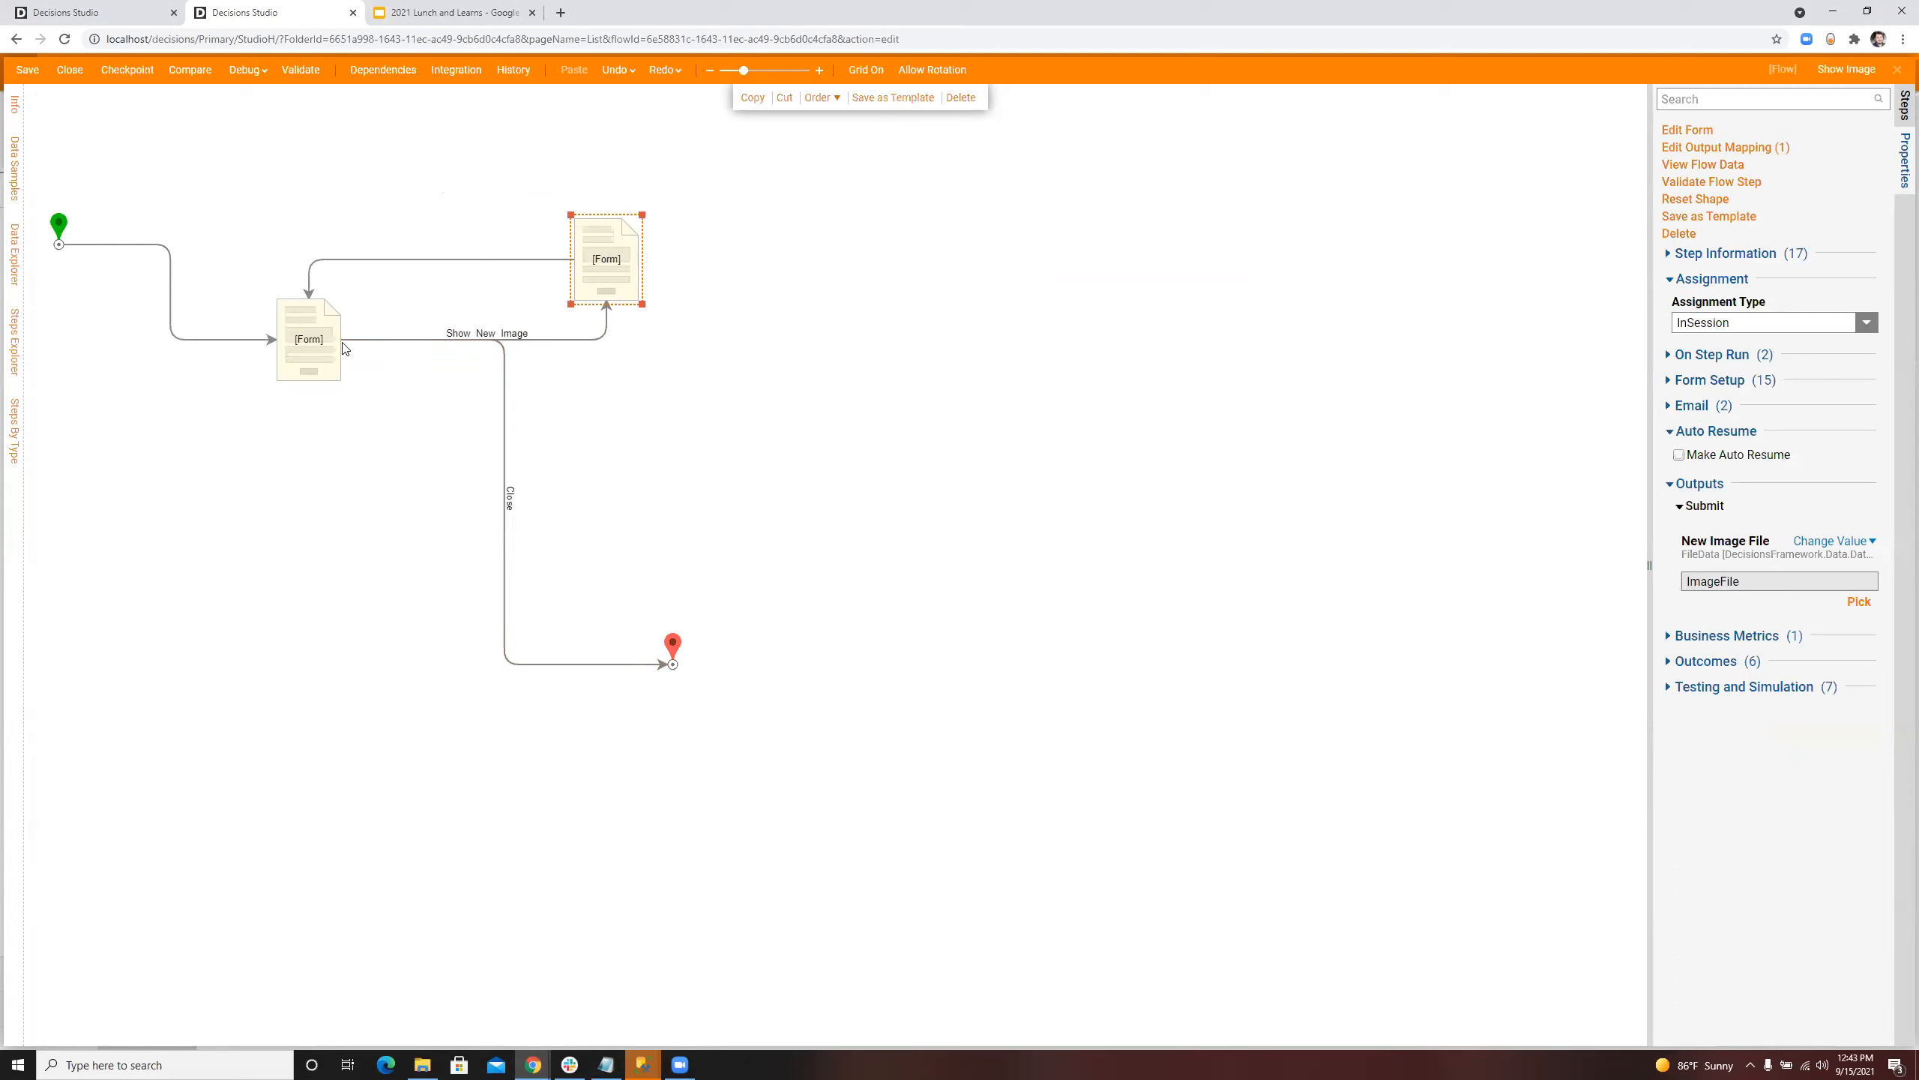
Step: Review the start step's flow input data and the upload form's New Image File output mapping, and close the flow designer
left_click(59, 227)
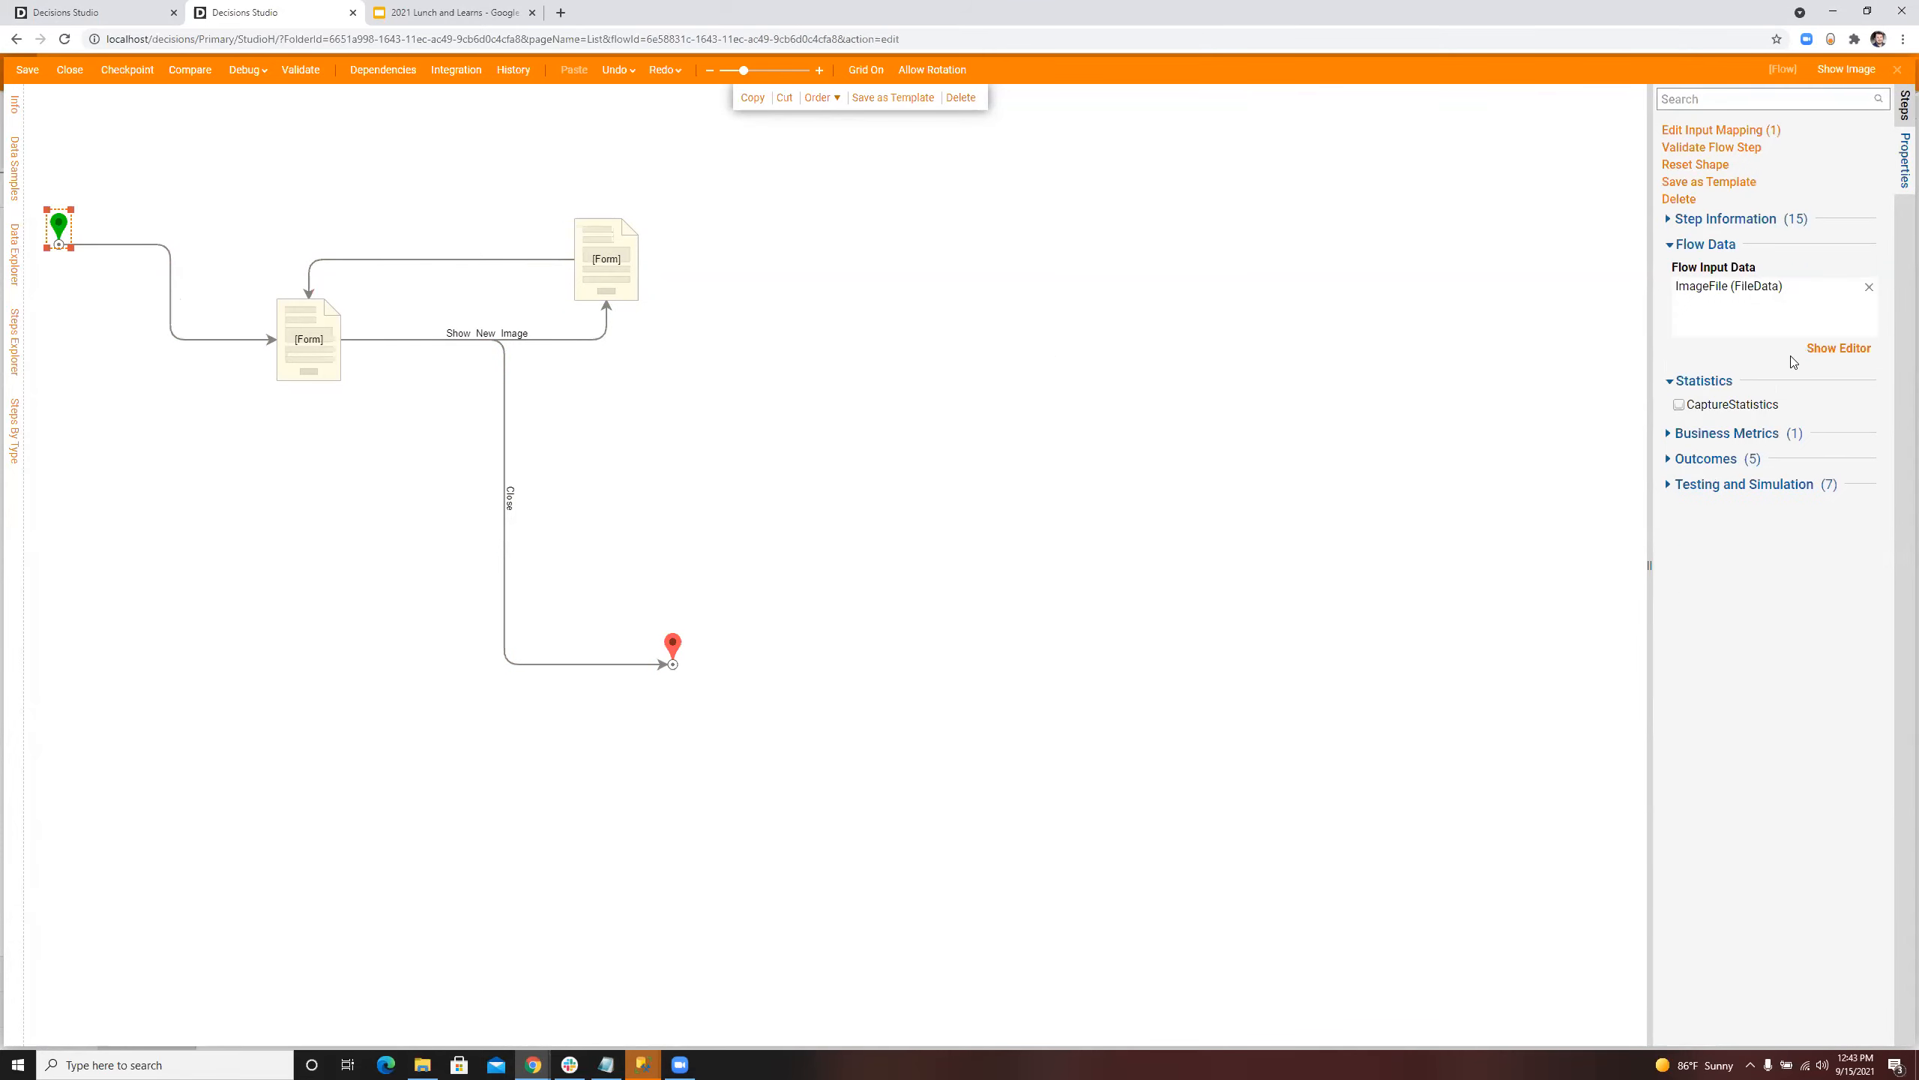
left_click(446, 259)
left_click(606, 259)
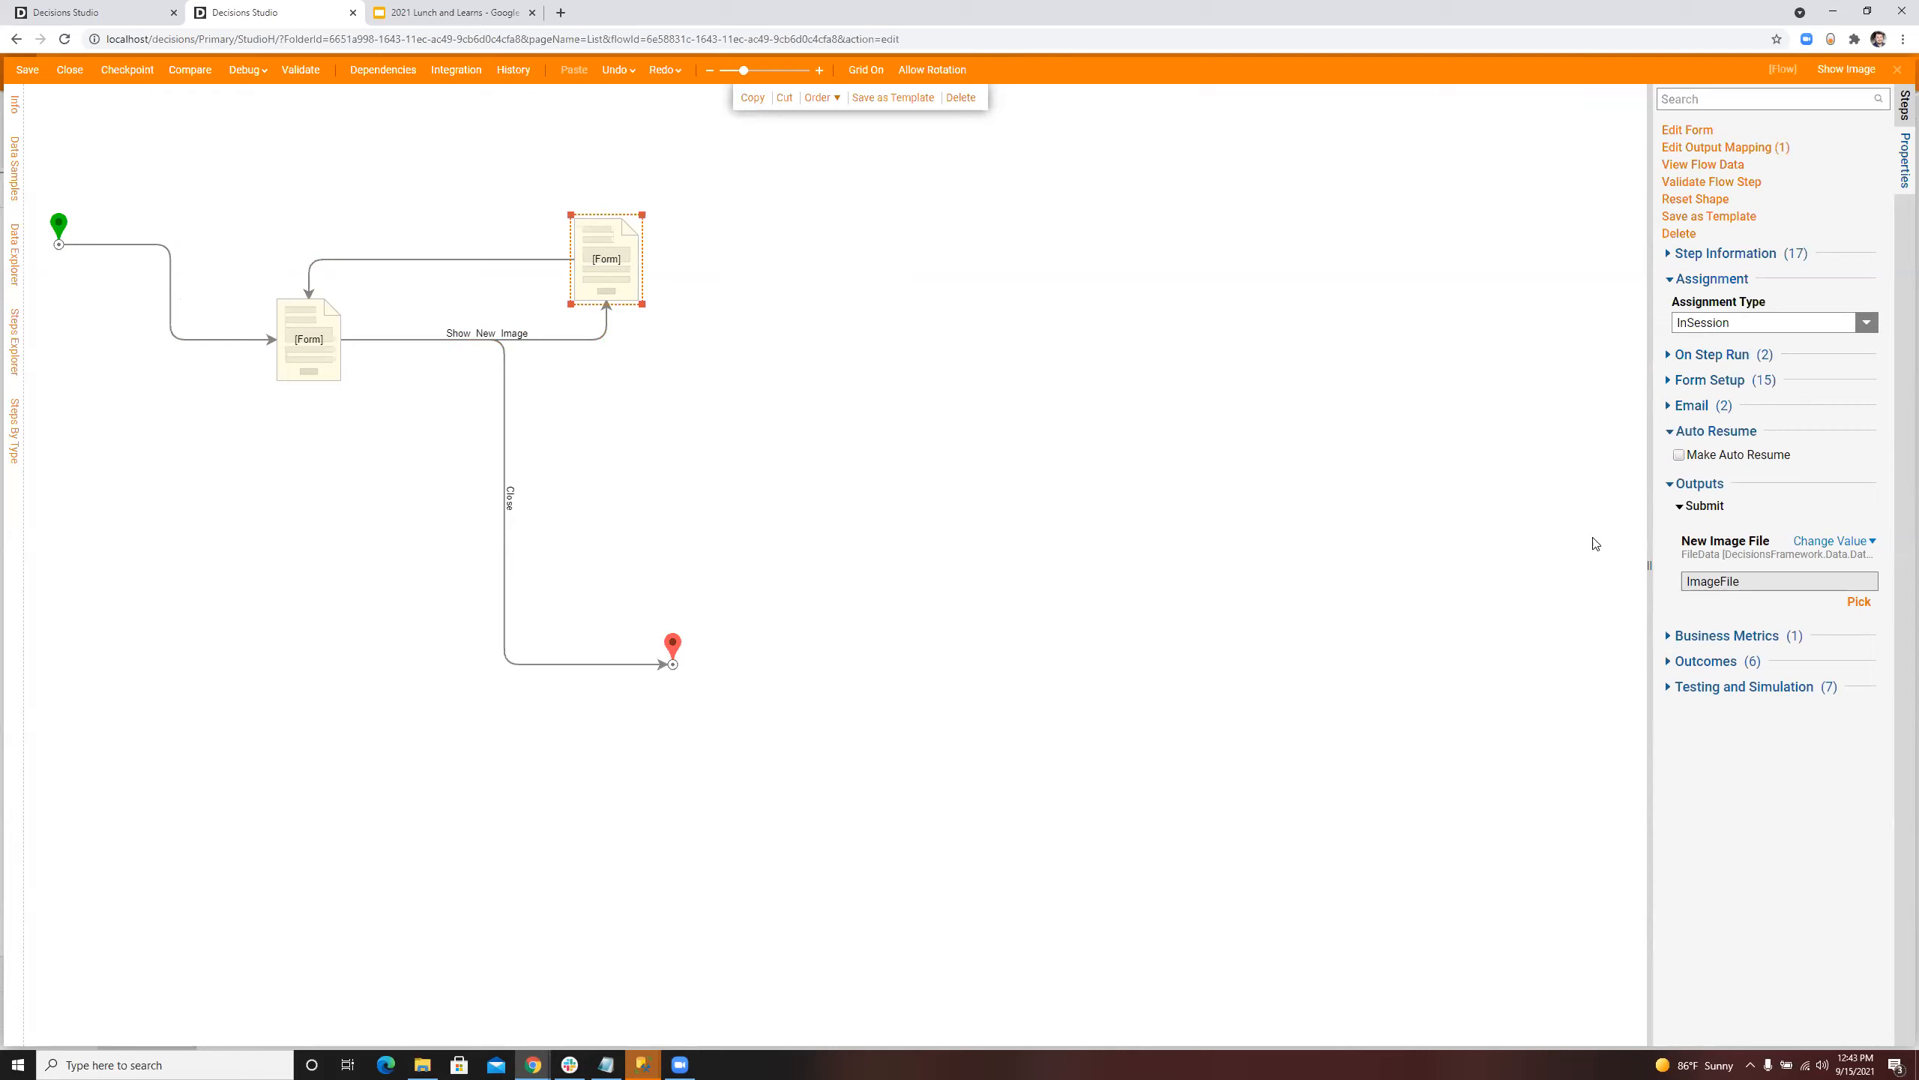
left_click(724, 225)
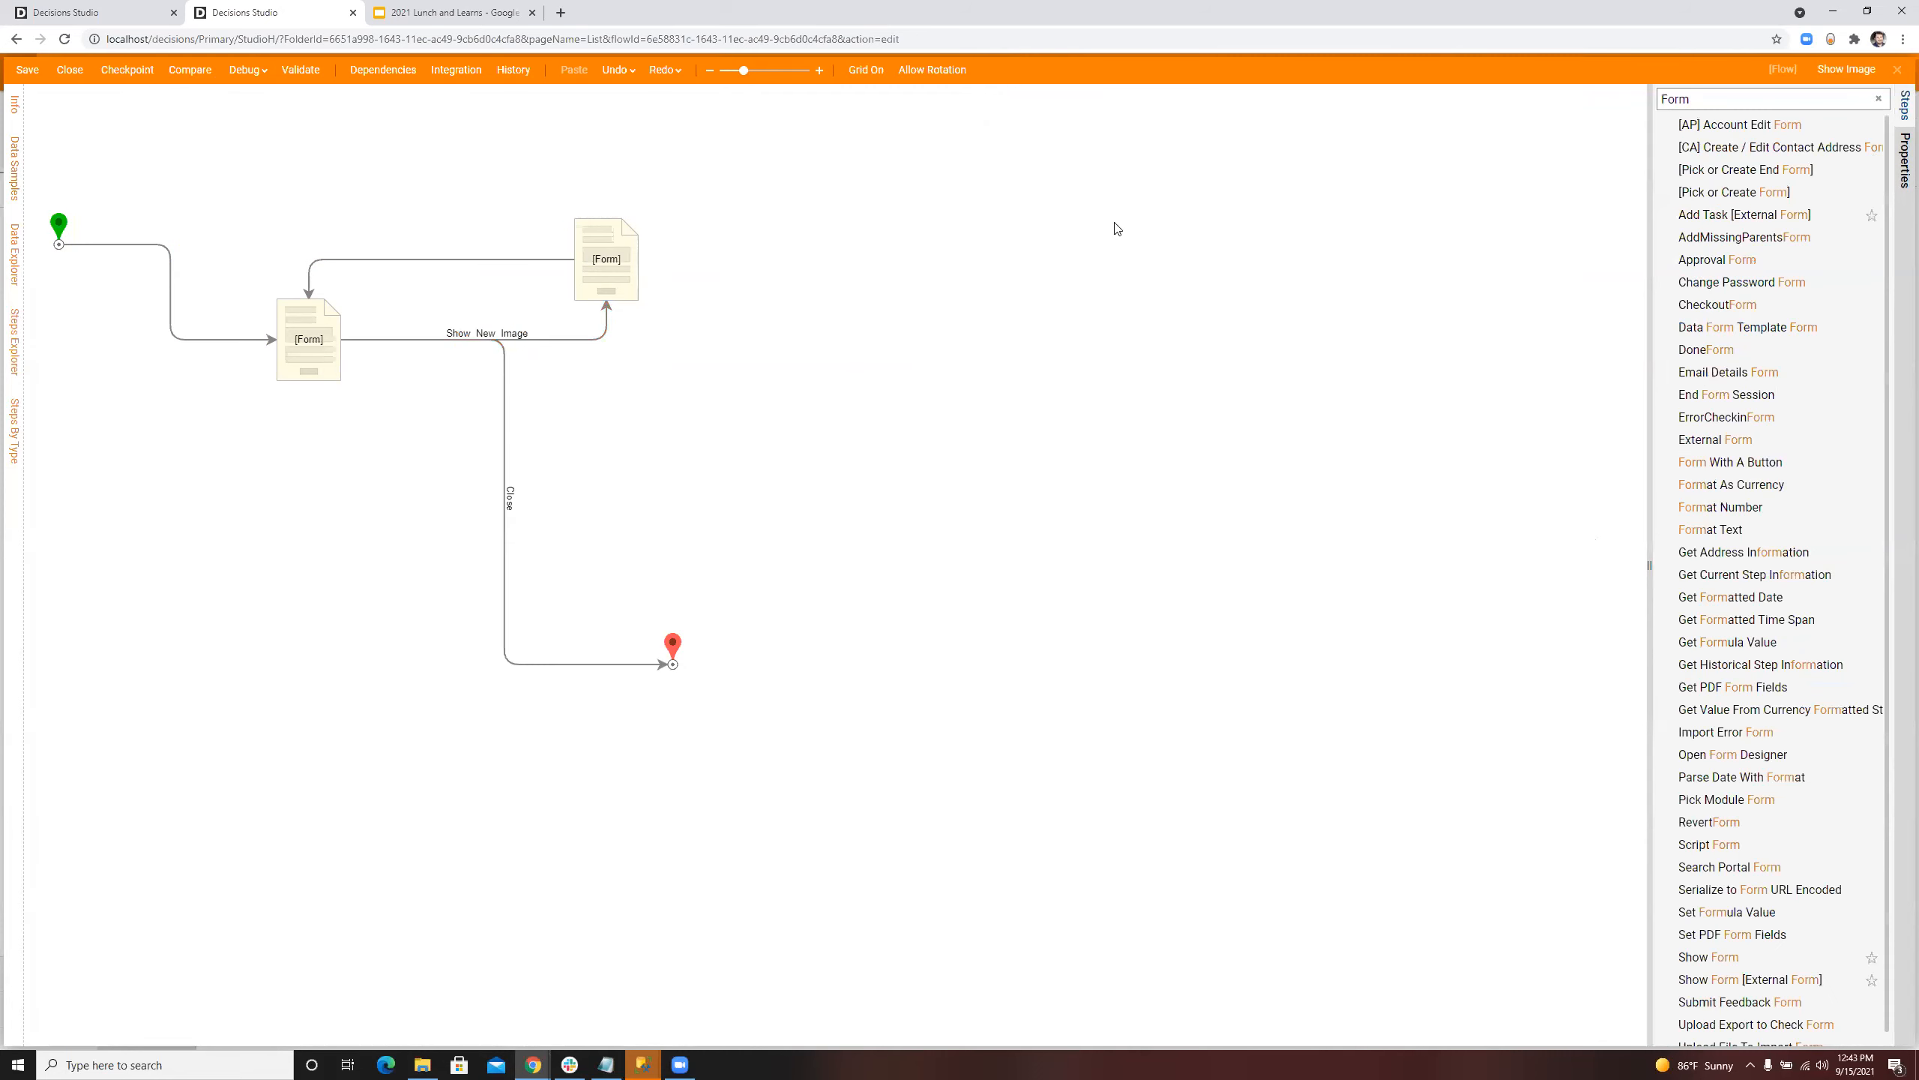
left_click(1898, 72)
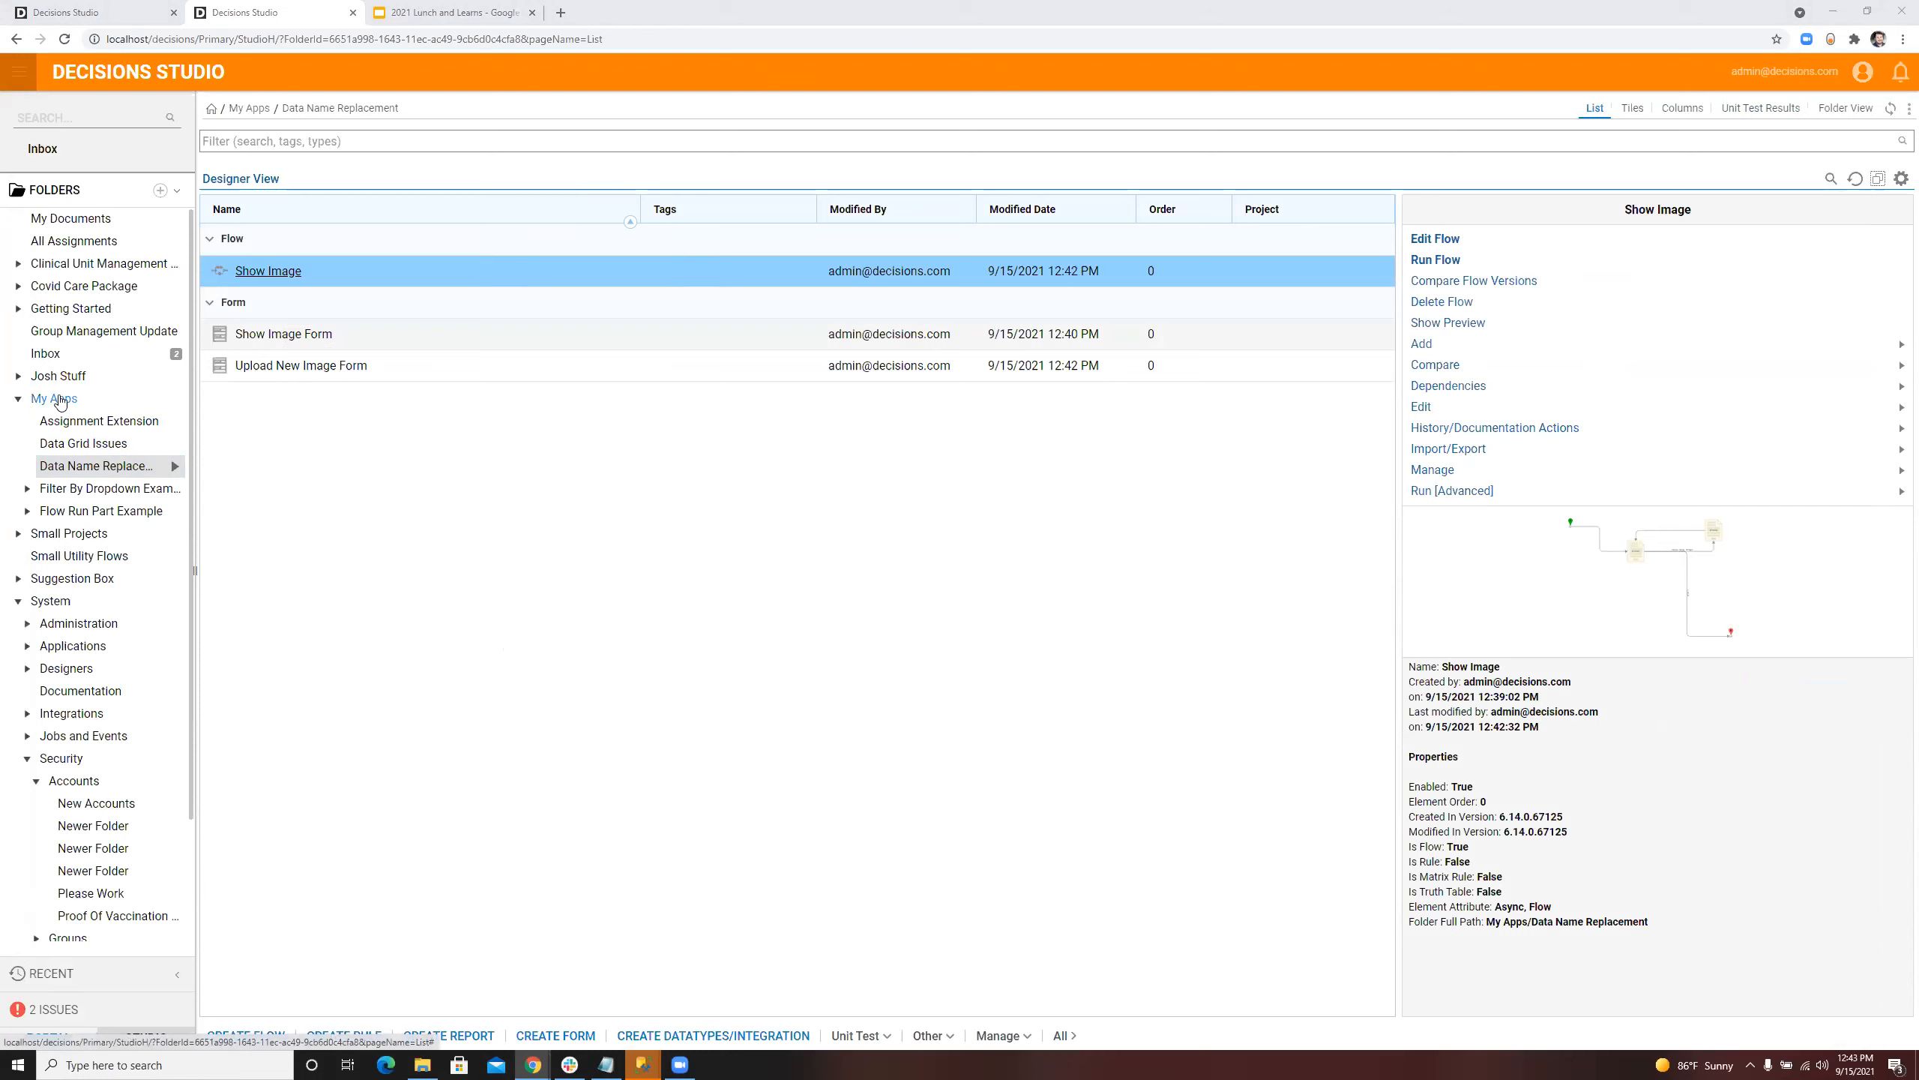
Step: Switch to OpenVPN Connect and connect to vpn.decisions.com by entering the account password
scroll(113, 356, "down", 1)
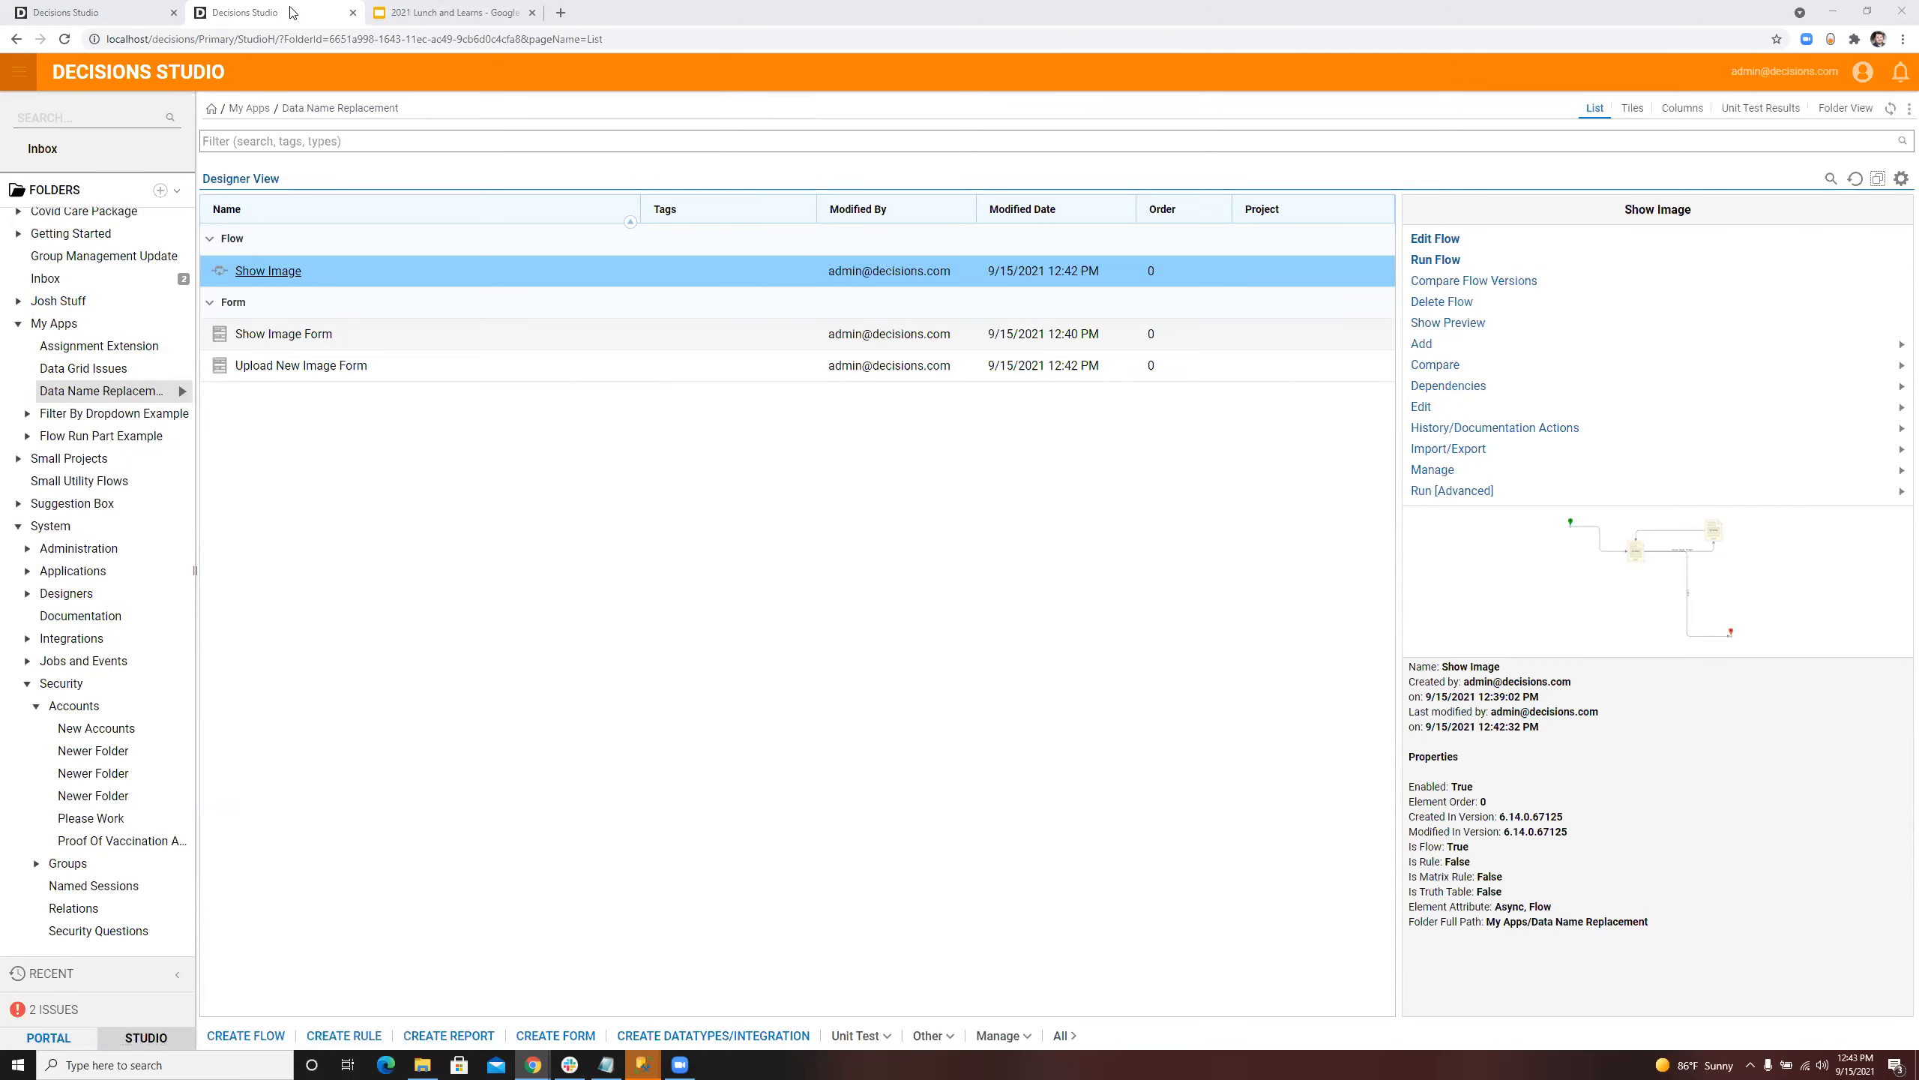
left_click(1752, 1064)
right_click(1736, 1005)
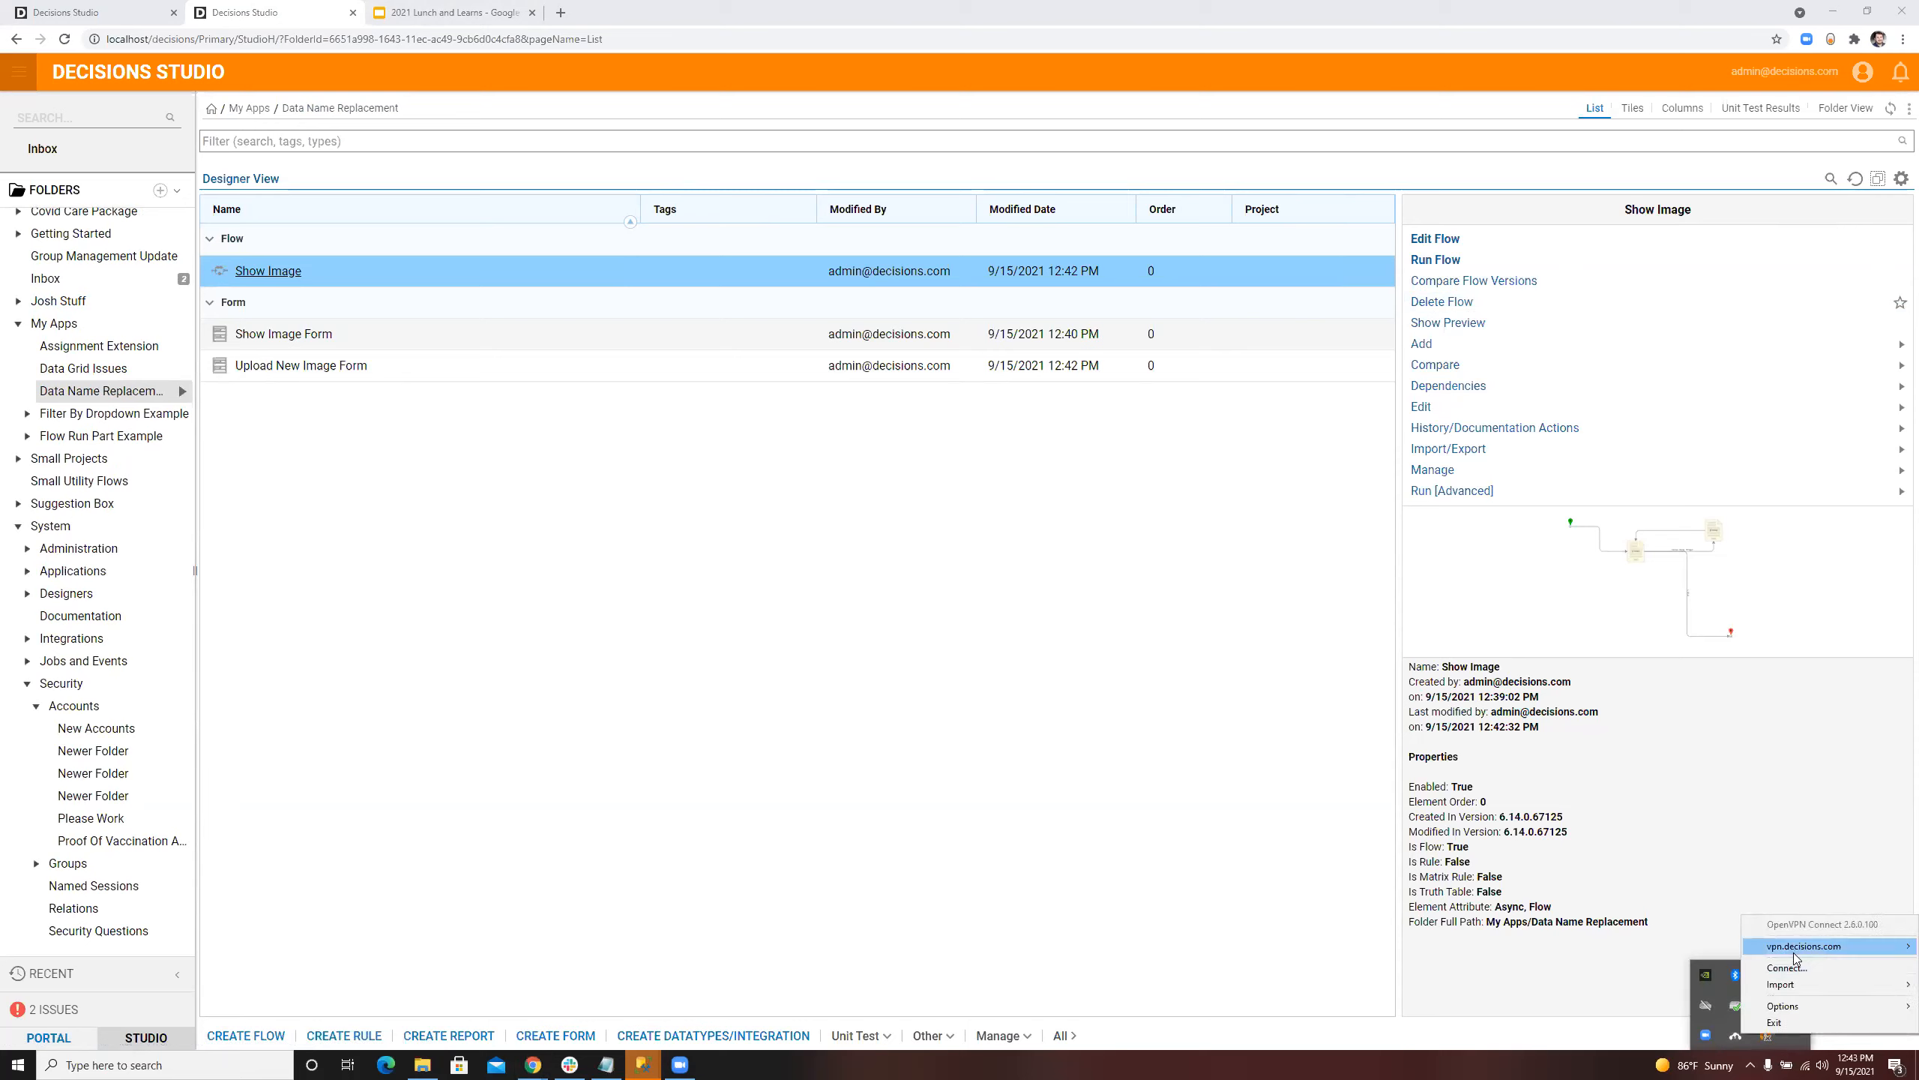
mouse_move(1796, 957)
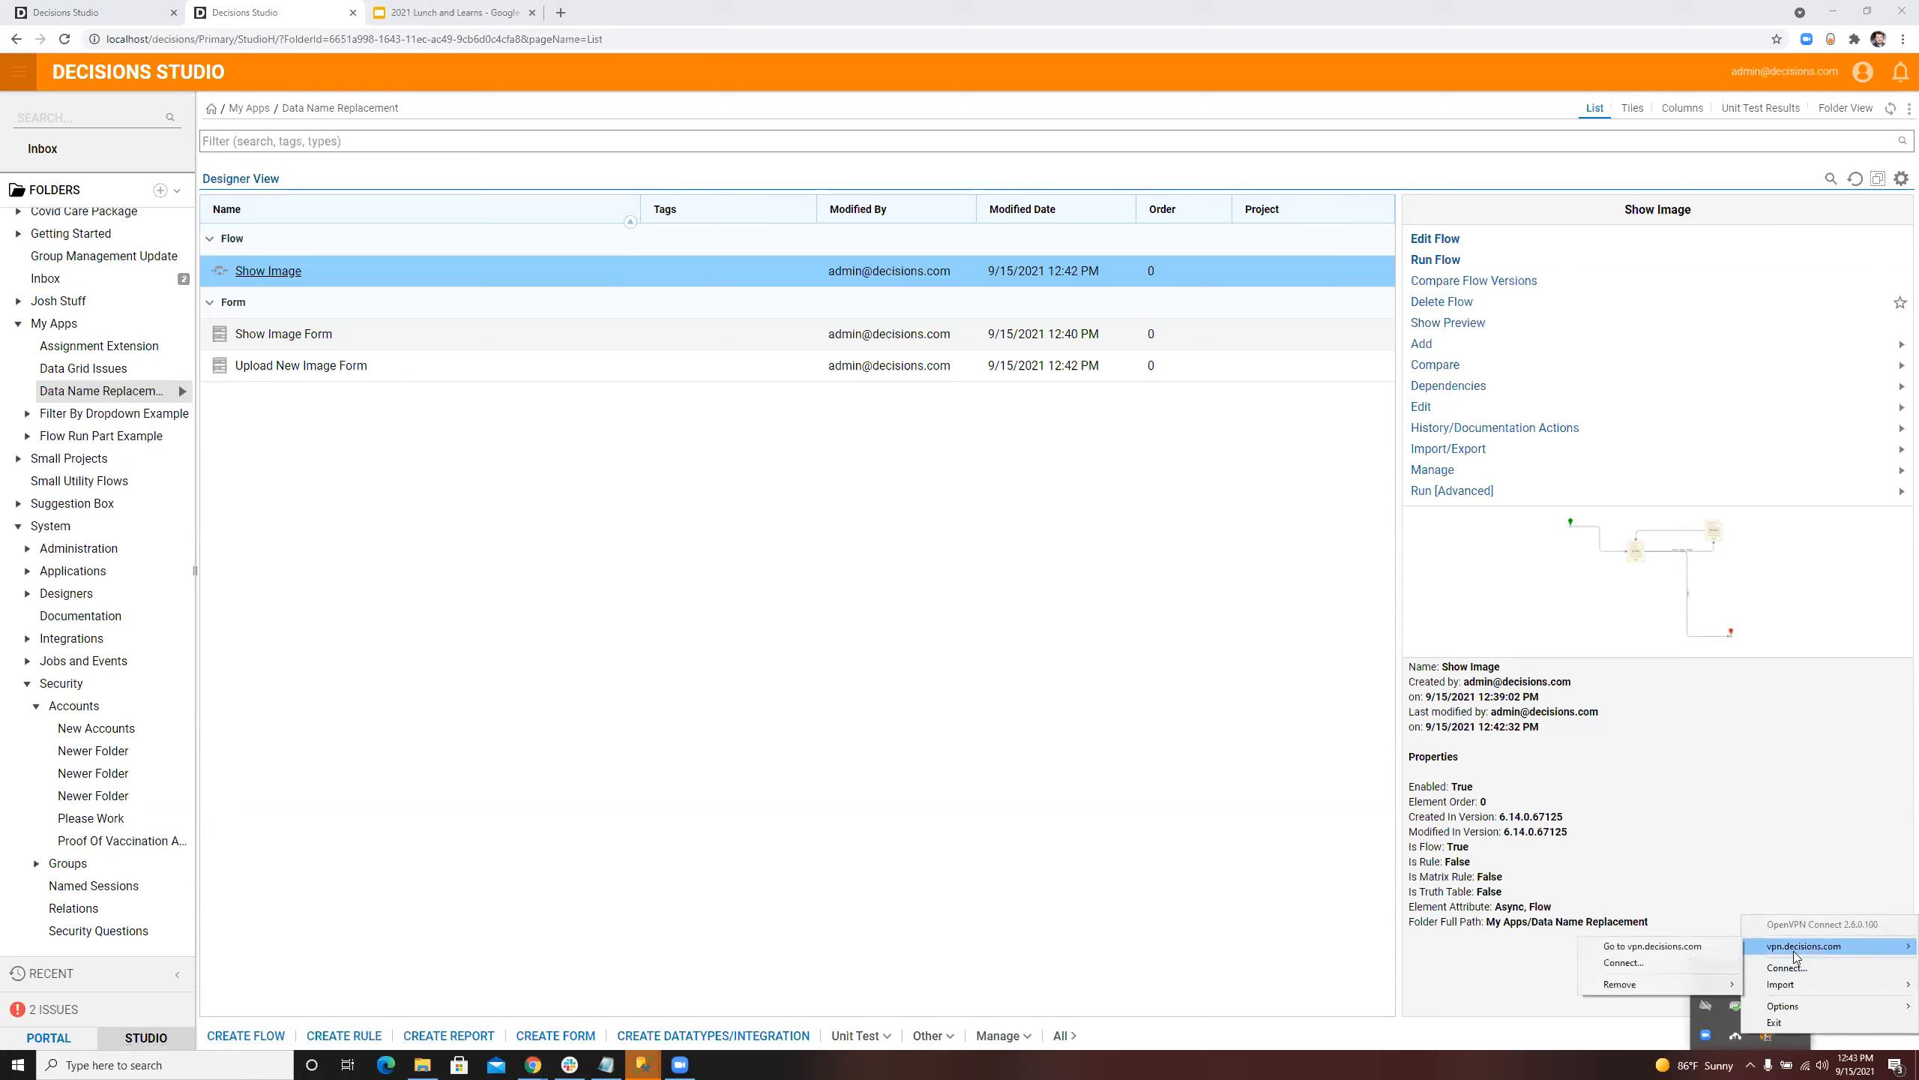
left_click(1706, 957)
type("•••••••")
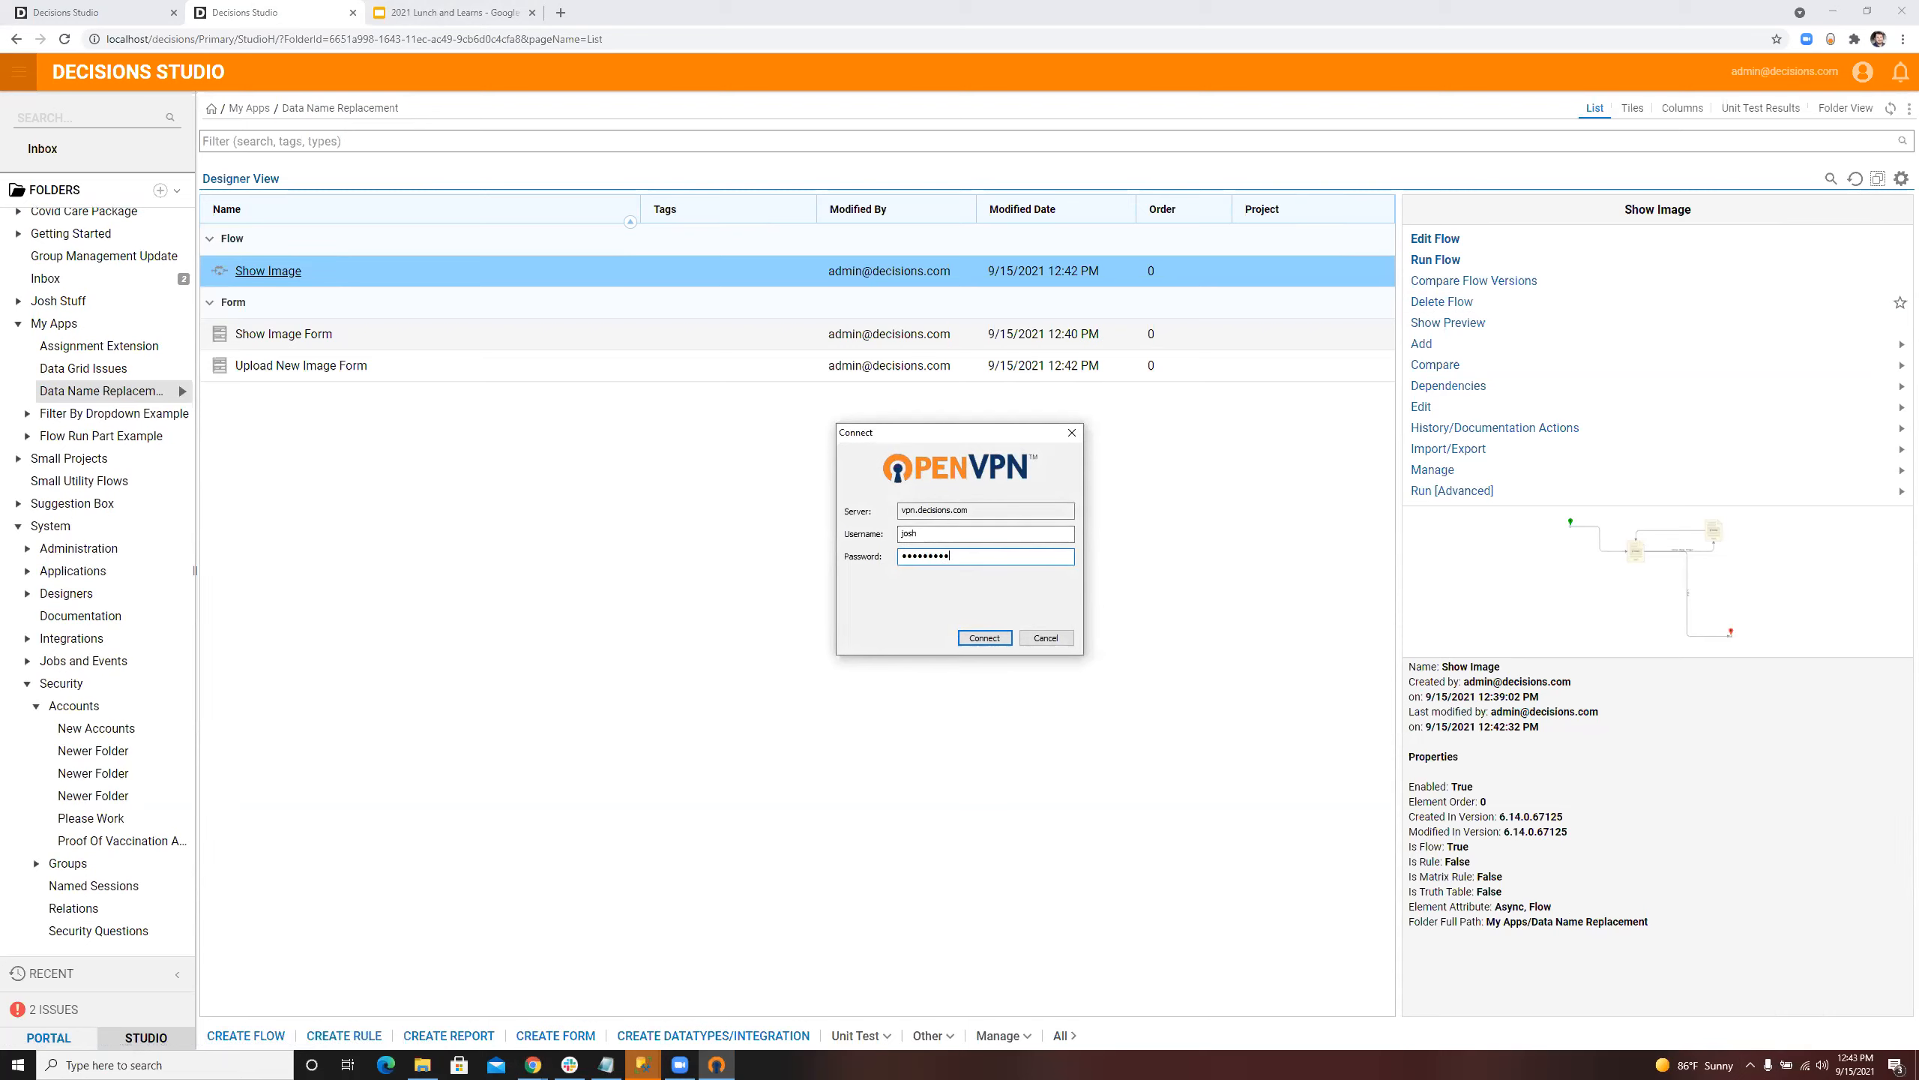
key("Return")
Step: Fill in the saved administrator e-mail on the Decisions login page at 10.6.1.6
mouse_move(1784, 493)
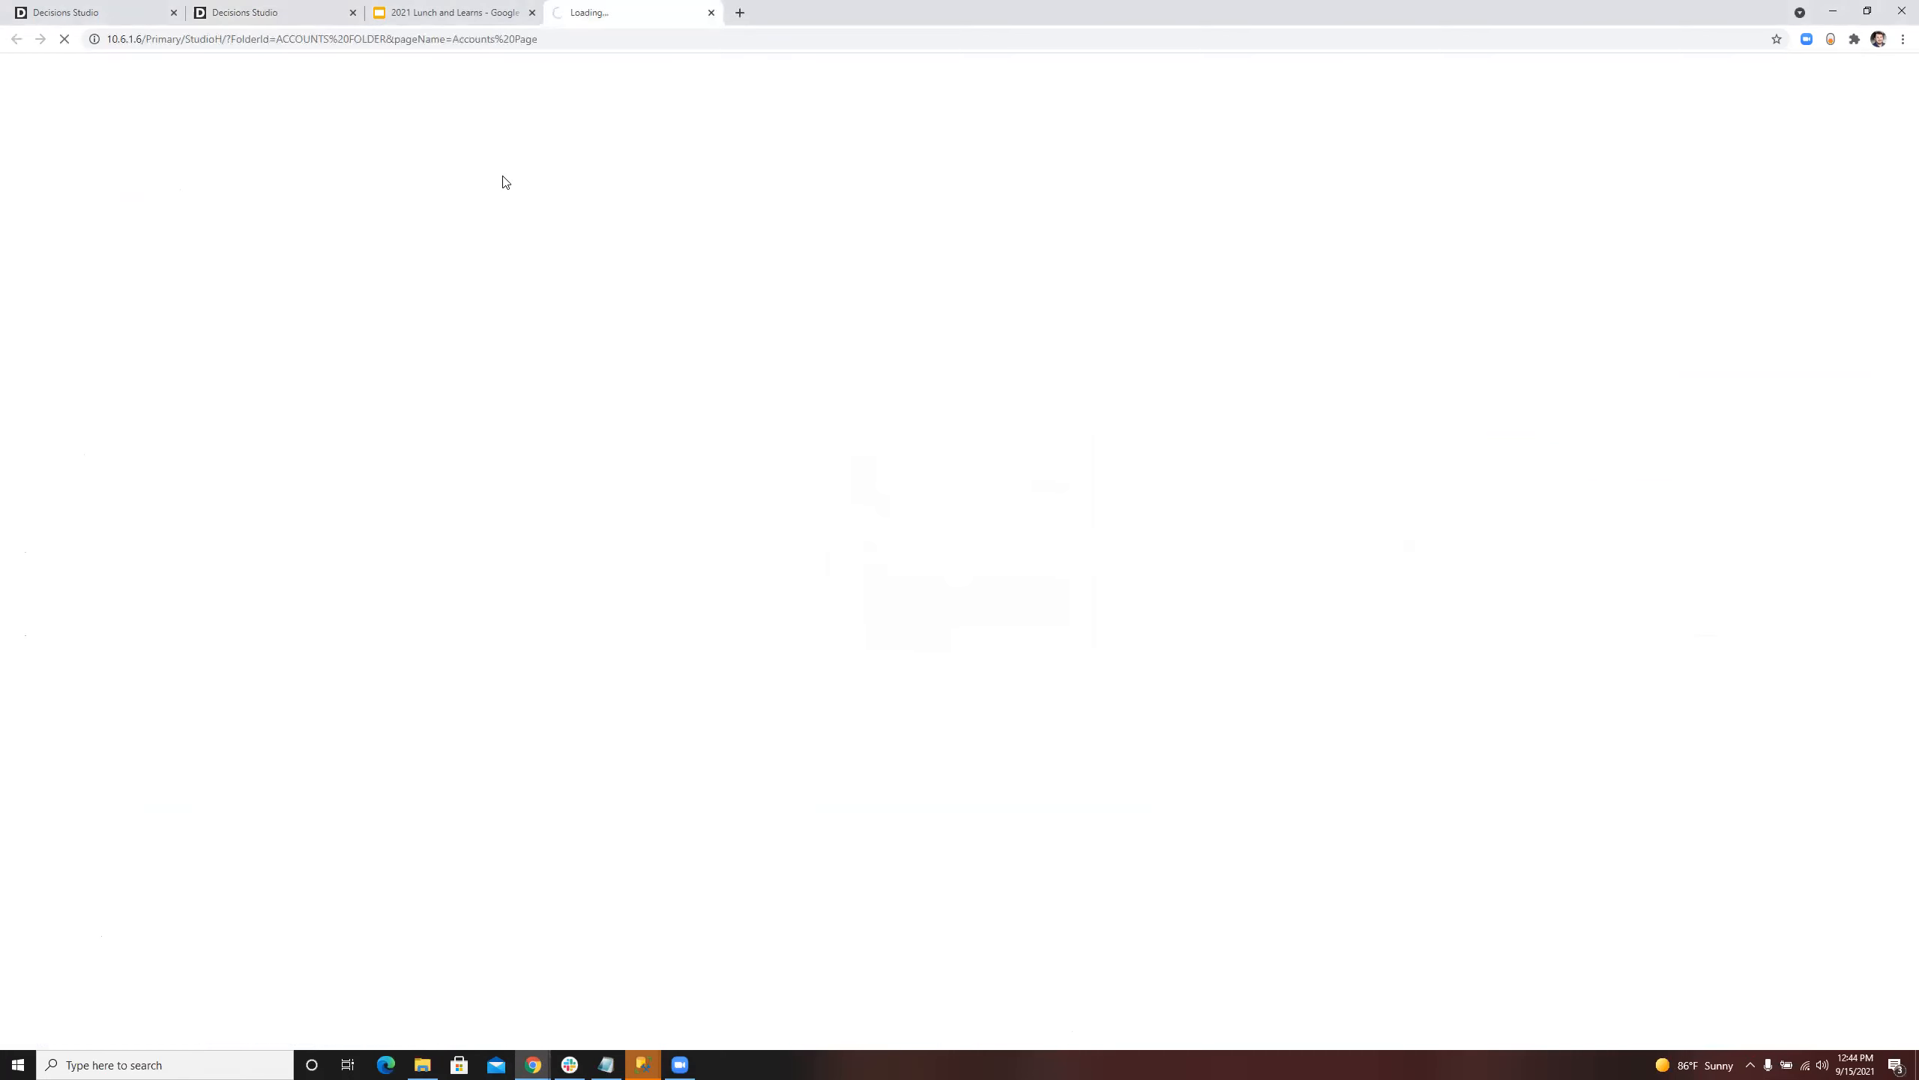
left_click(934, 517)
left_click(874, 605)
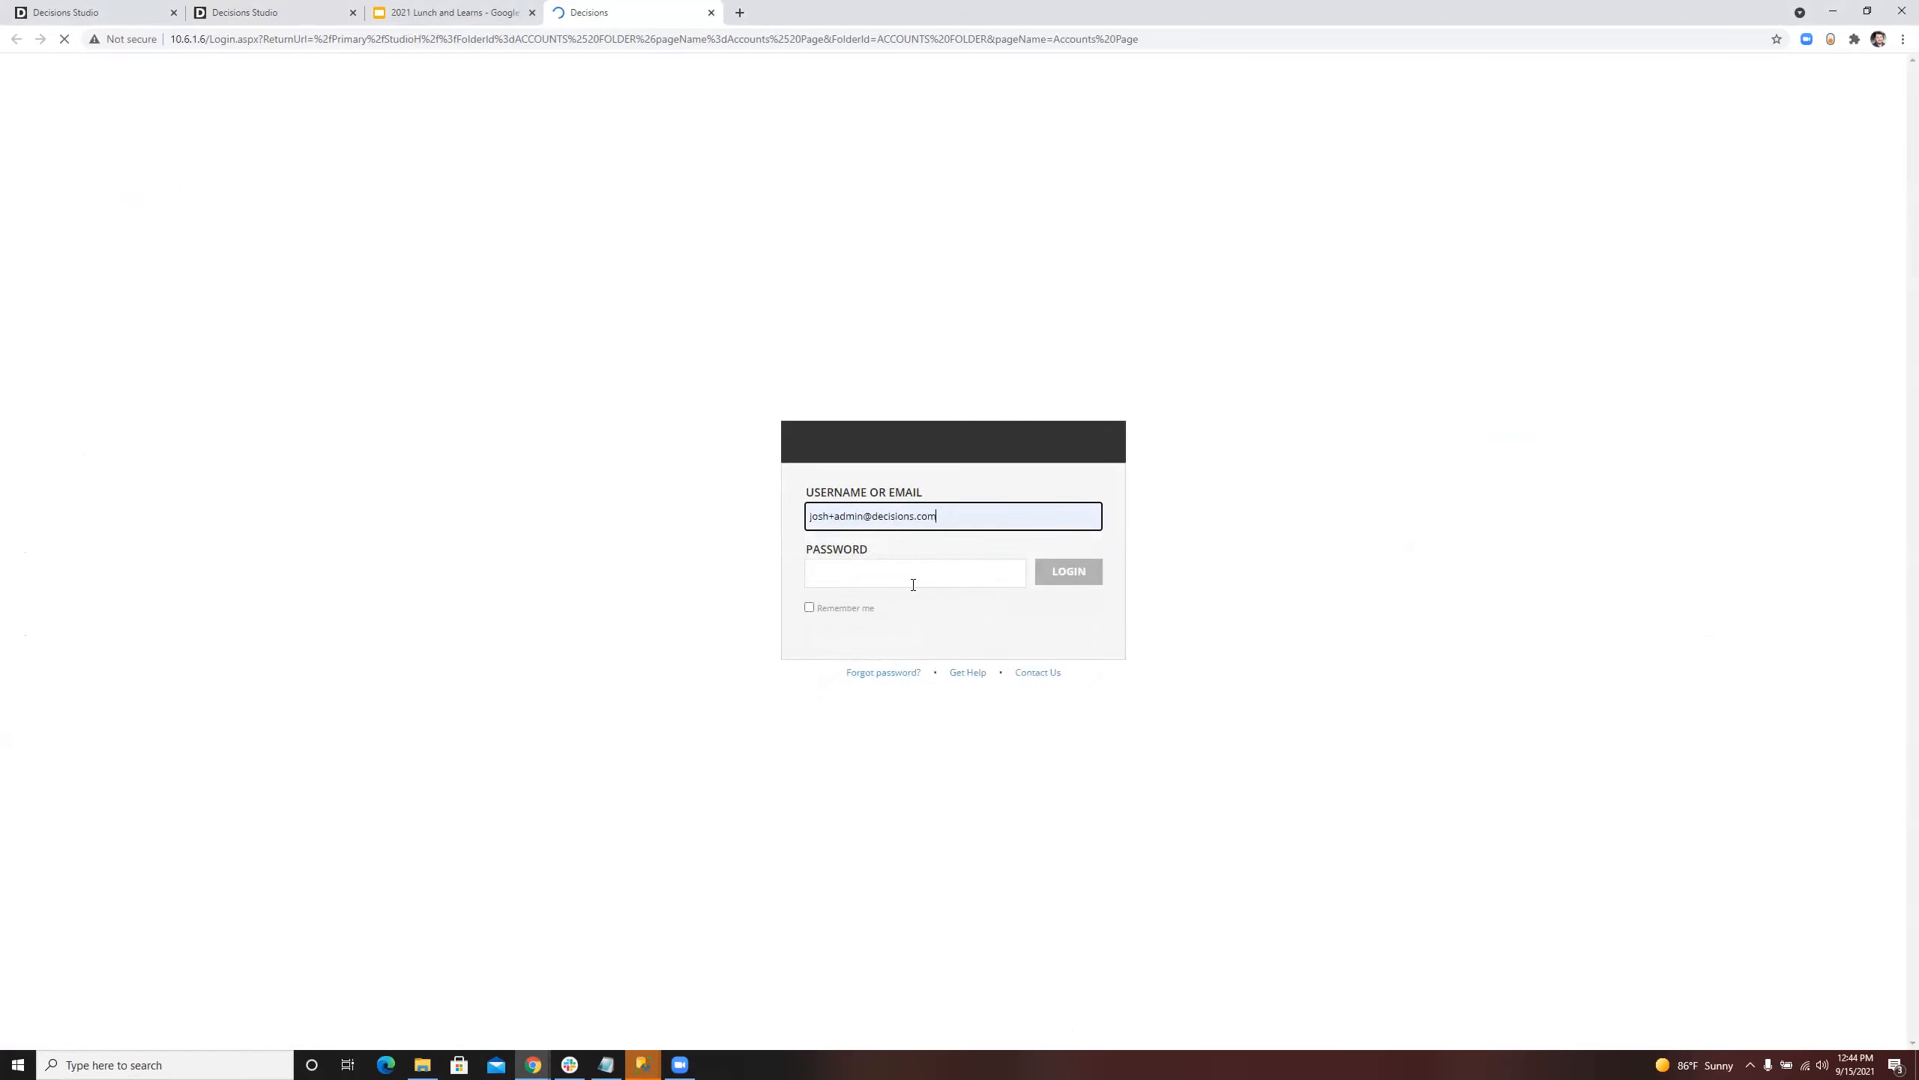
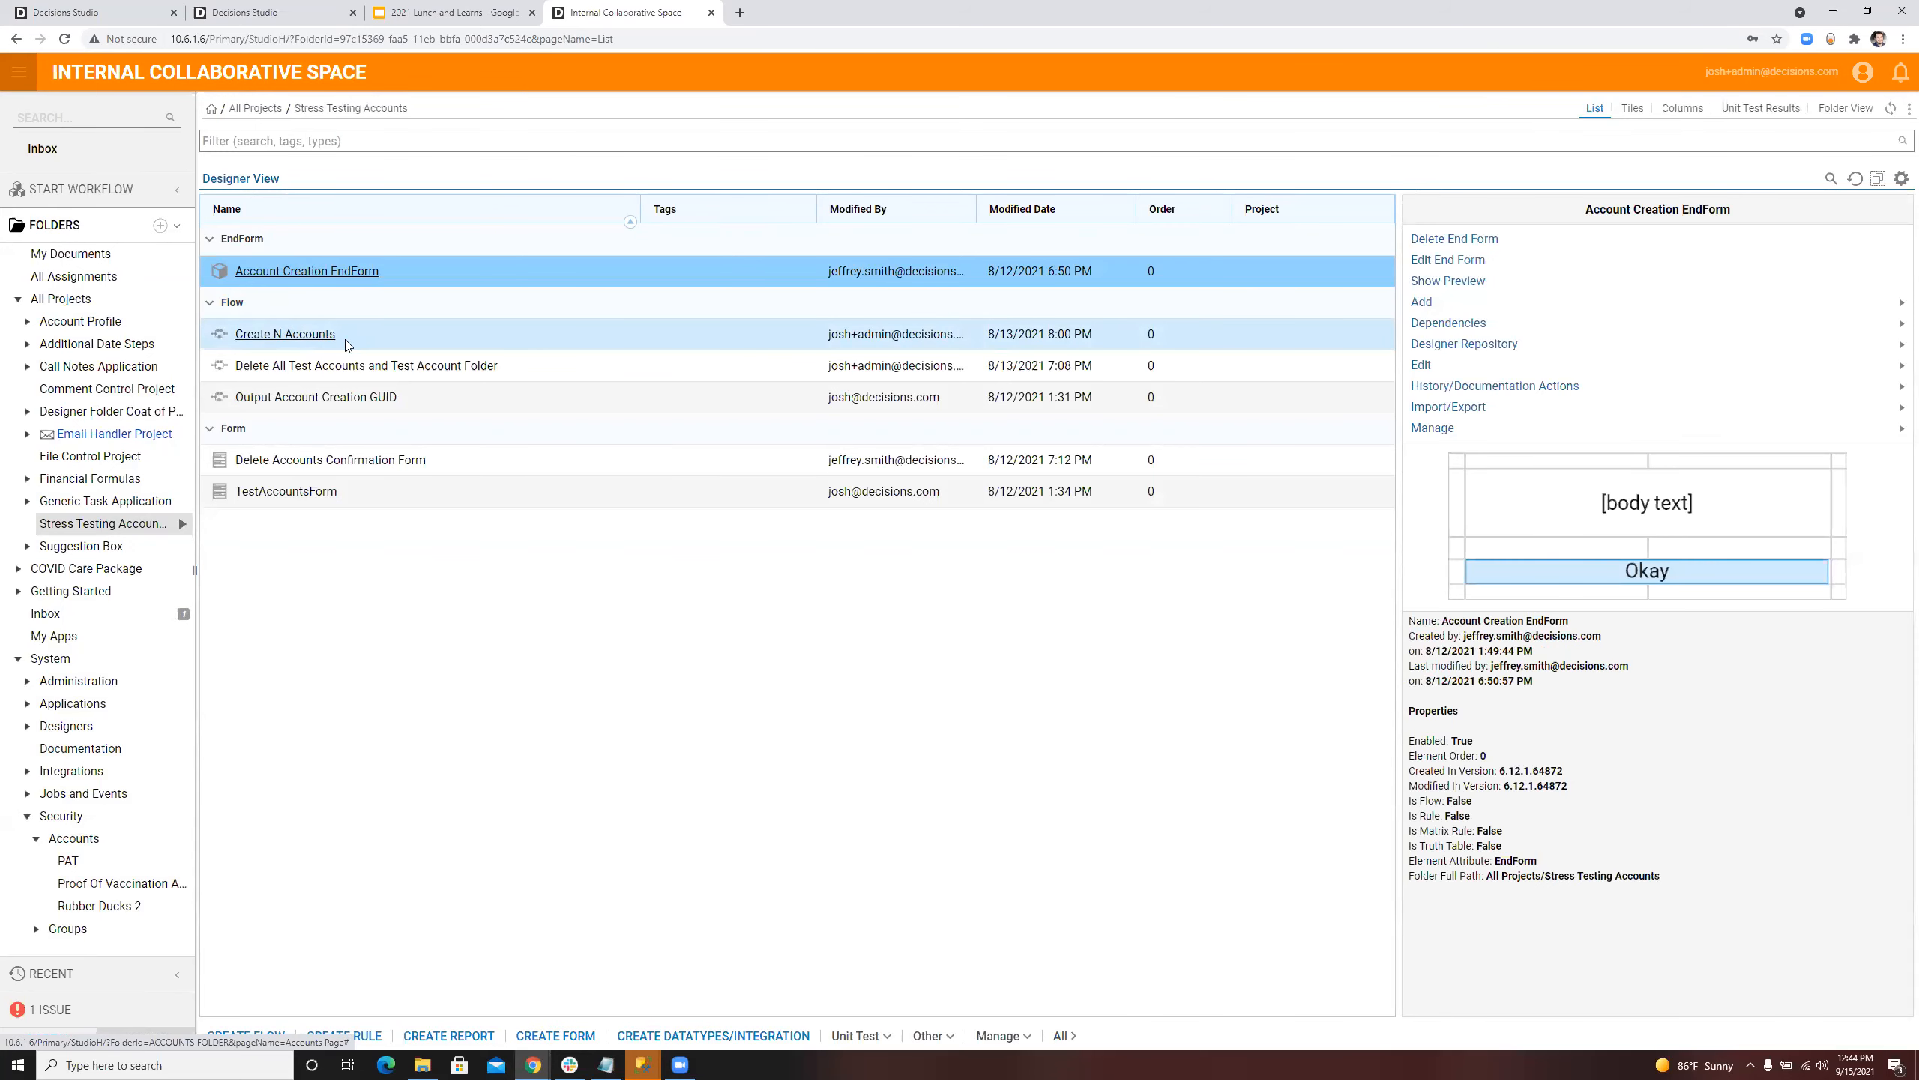
right_click(340, 338)
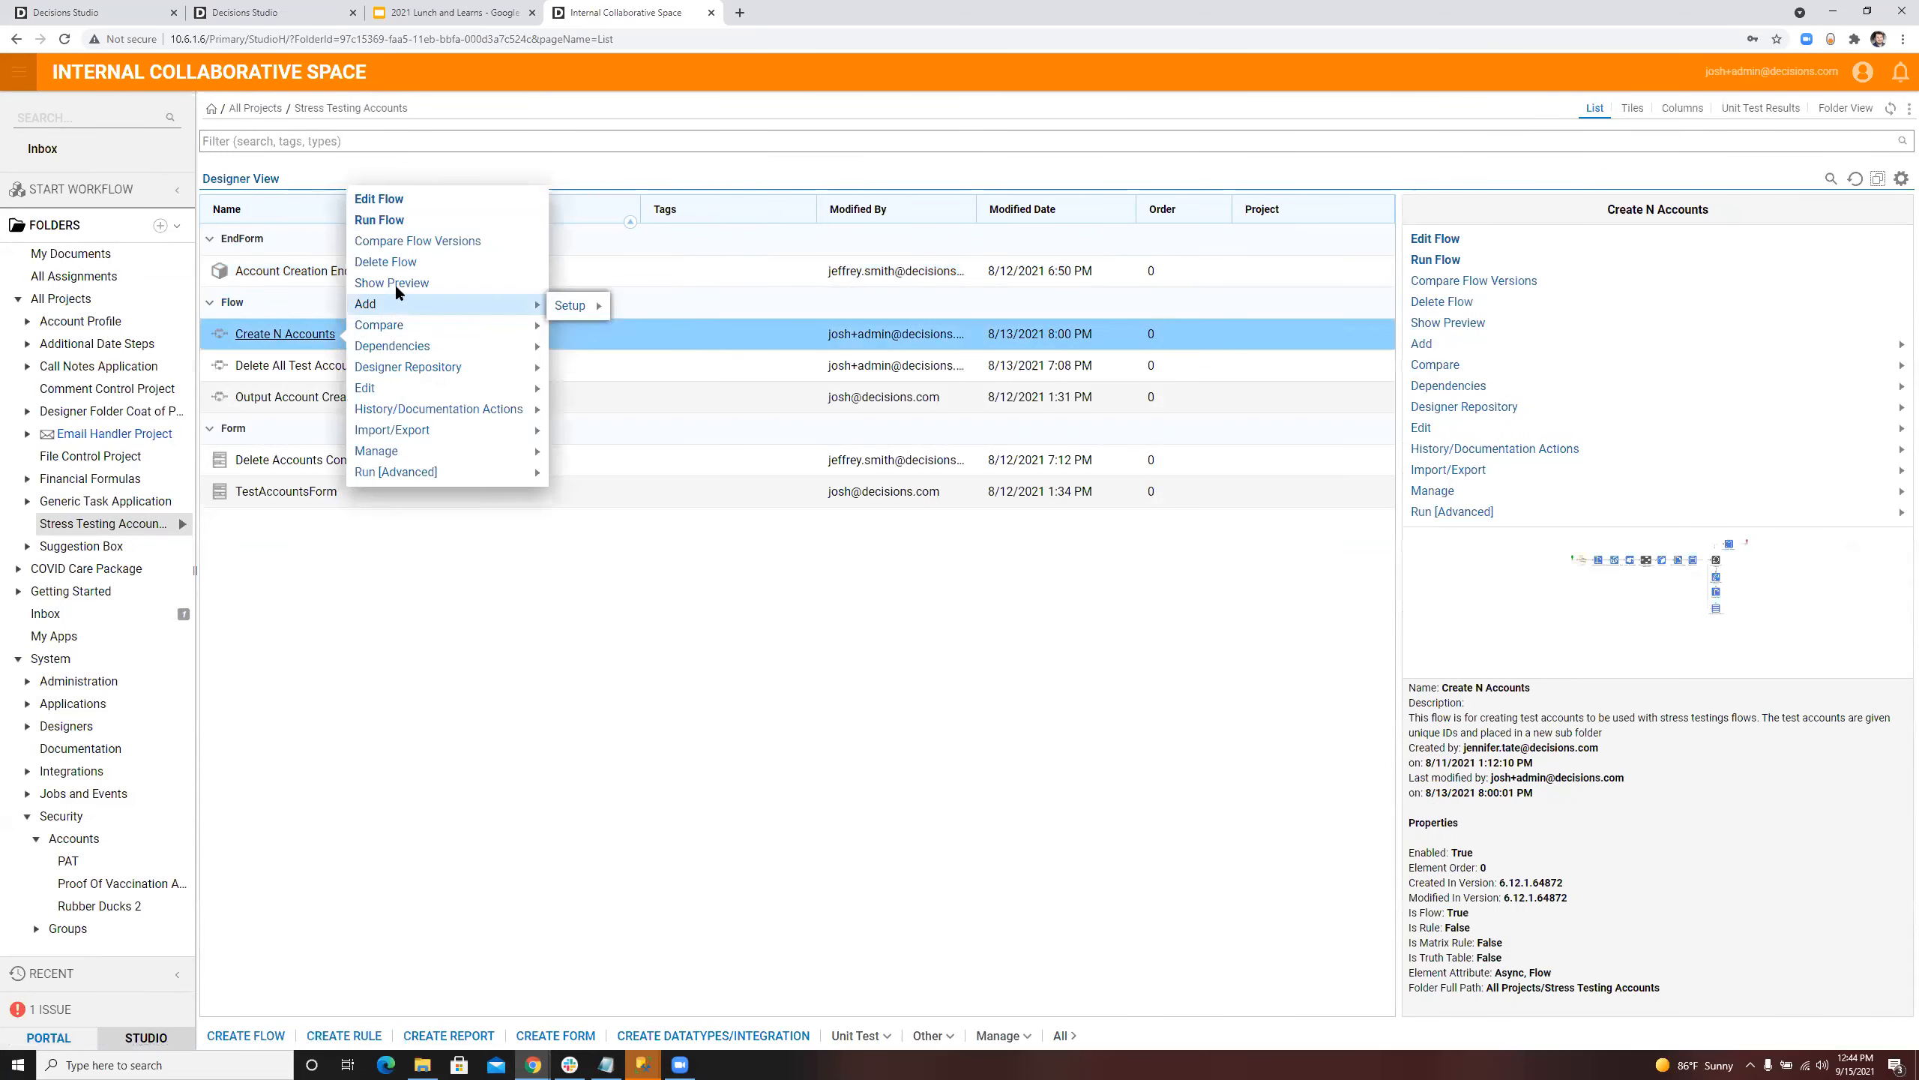
left_click(379, 220)
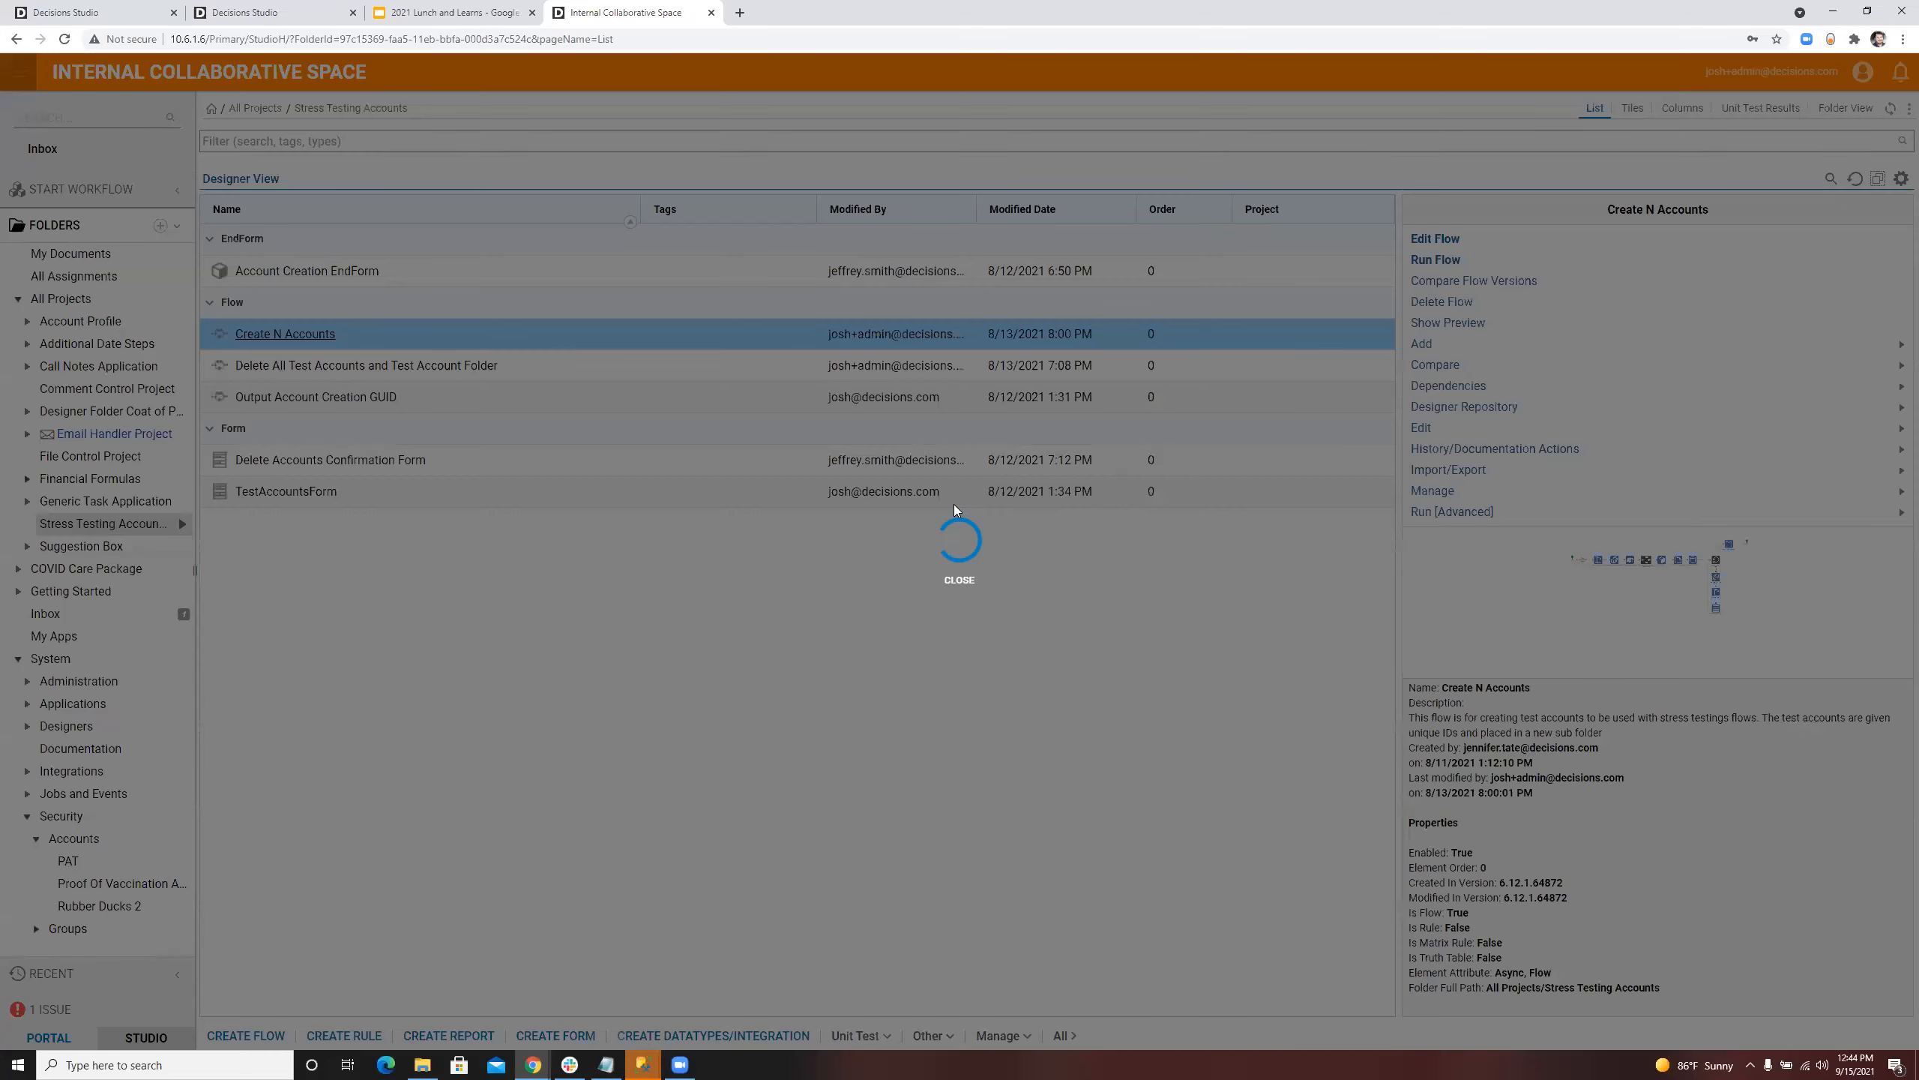
left_click(1000, 522)
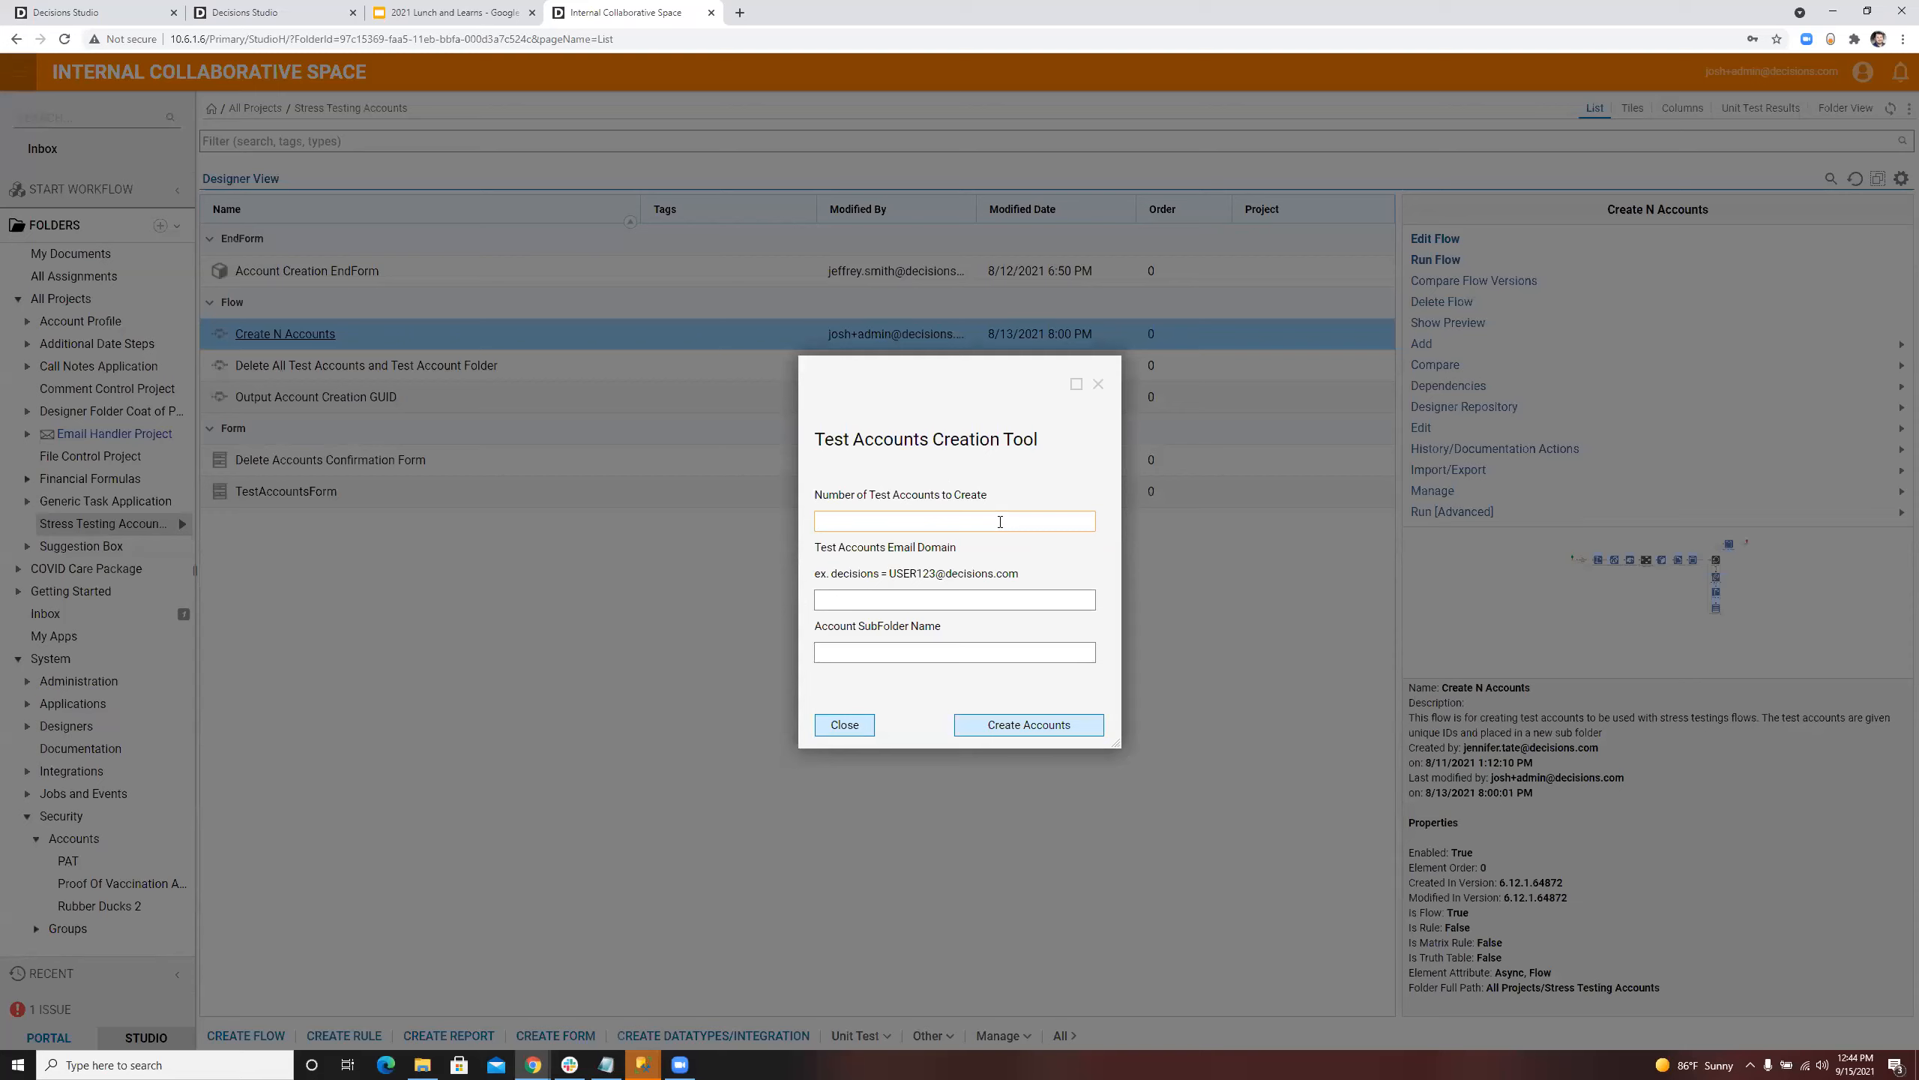
left_click(949, 598)
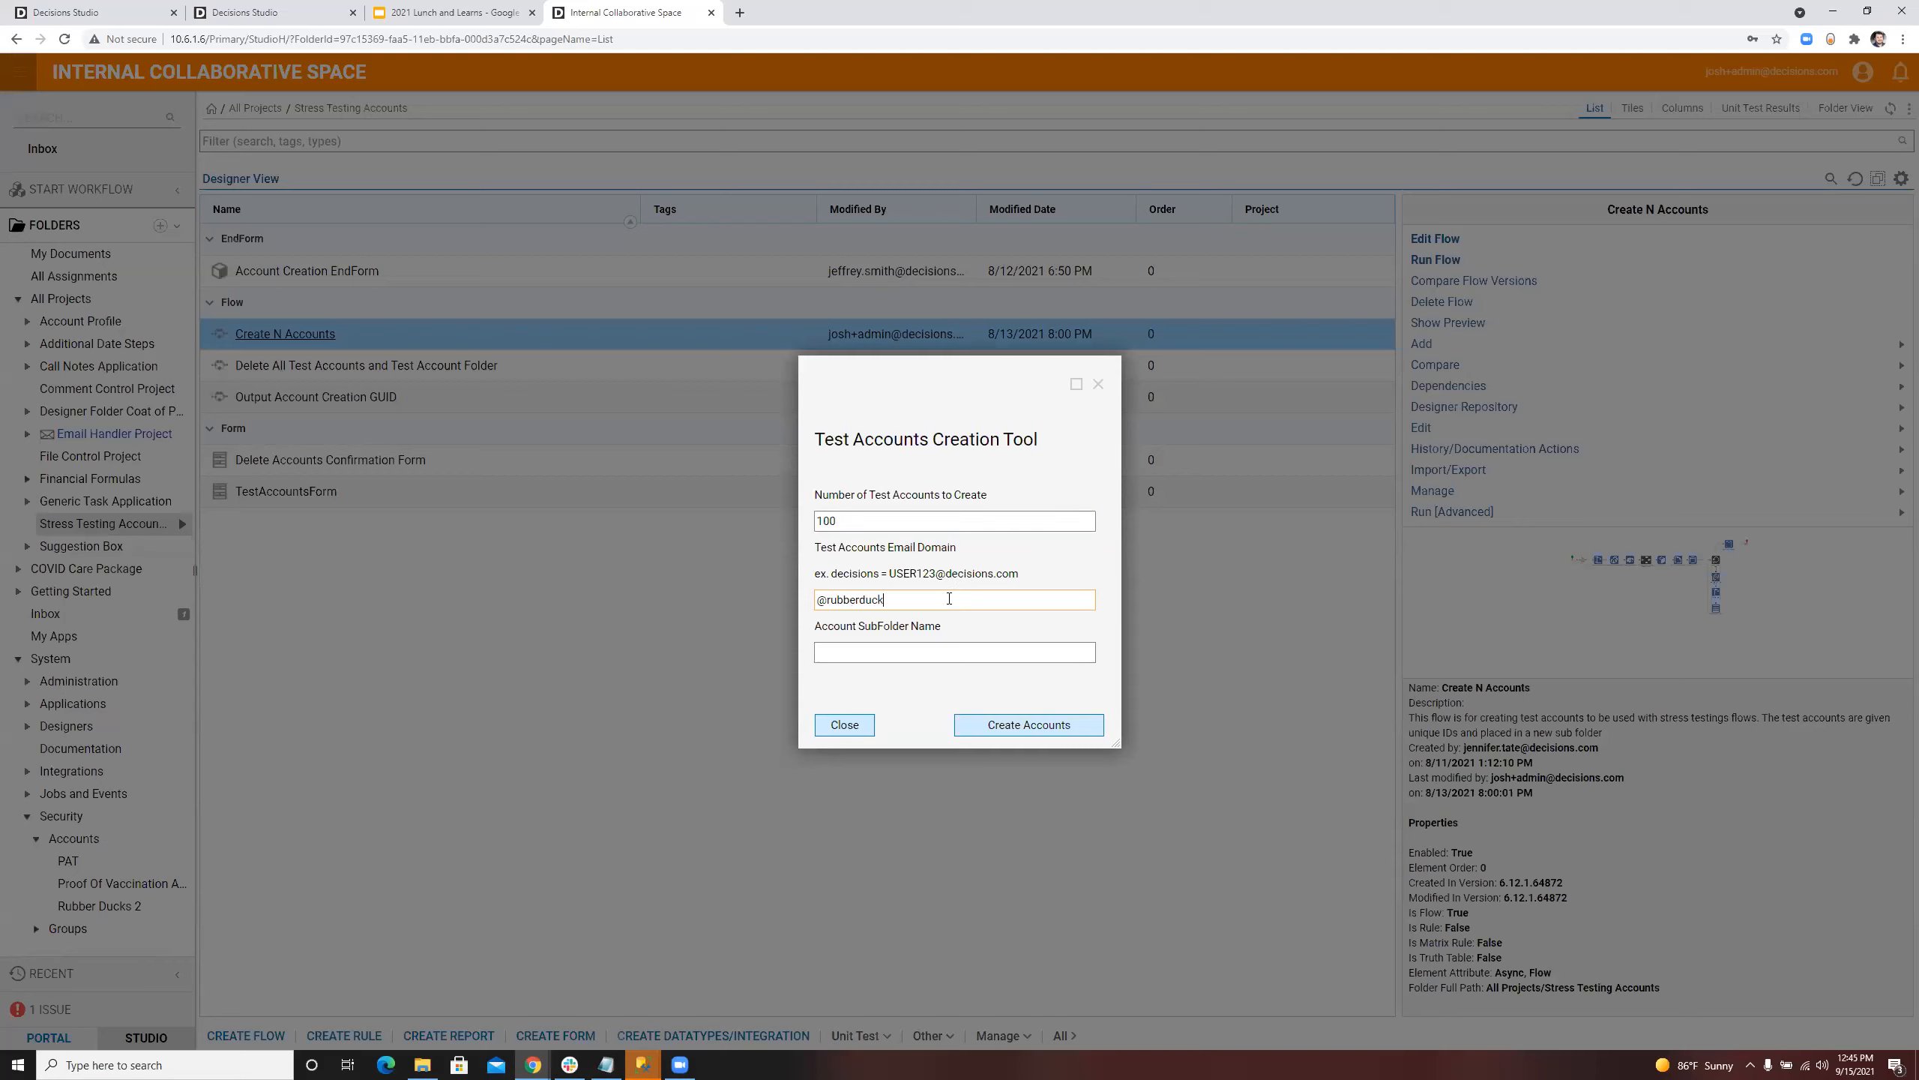
left_click(940, 639)
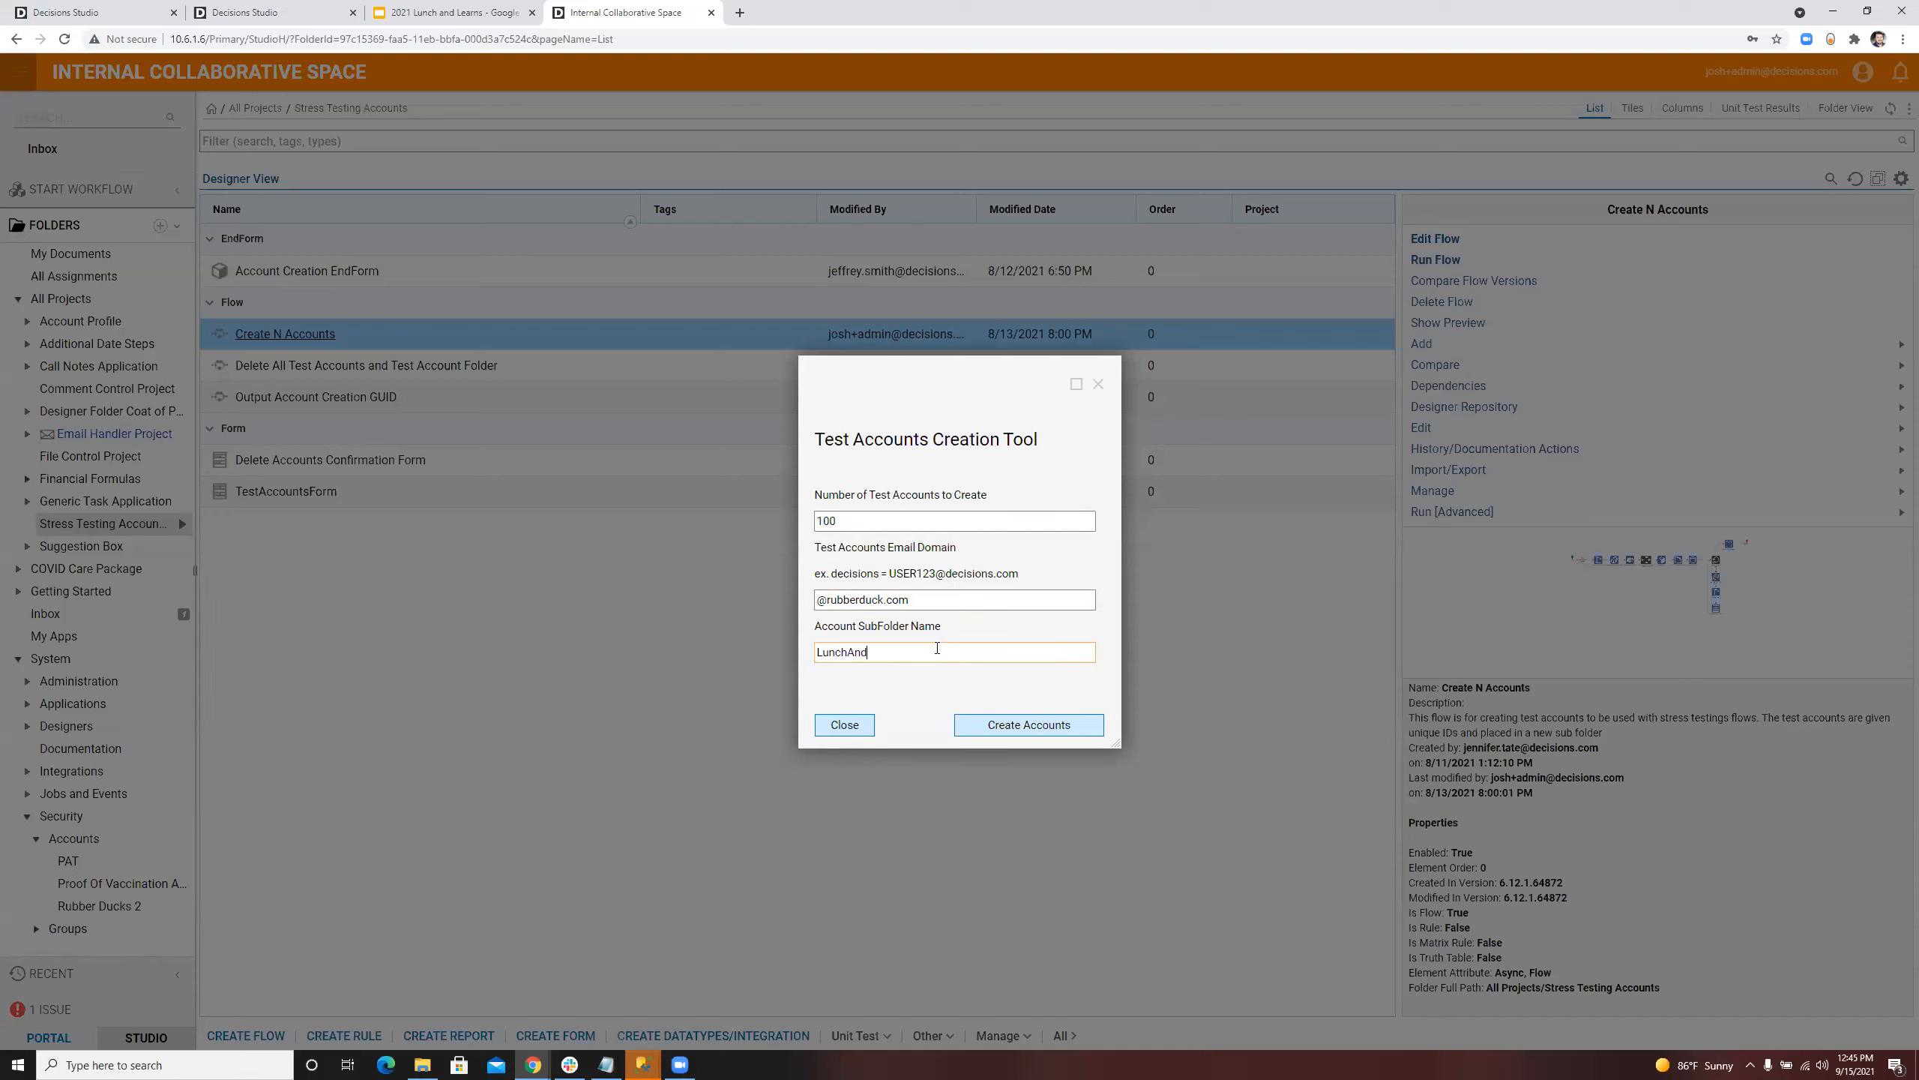
key("BackSpace")
key("BackSpace")
left_click(1014, 730)
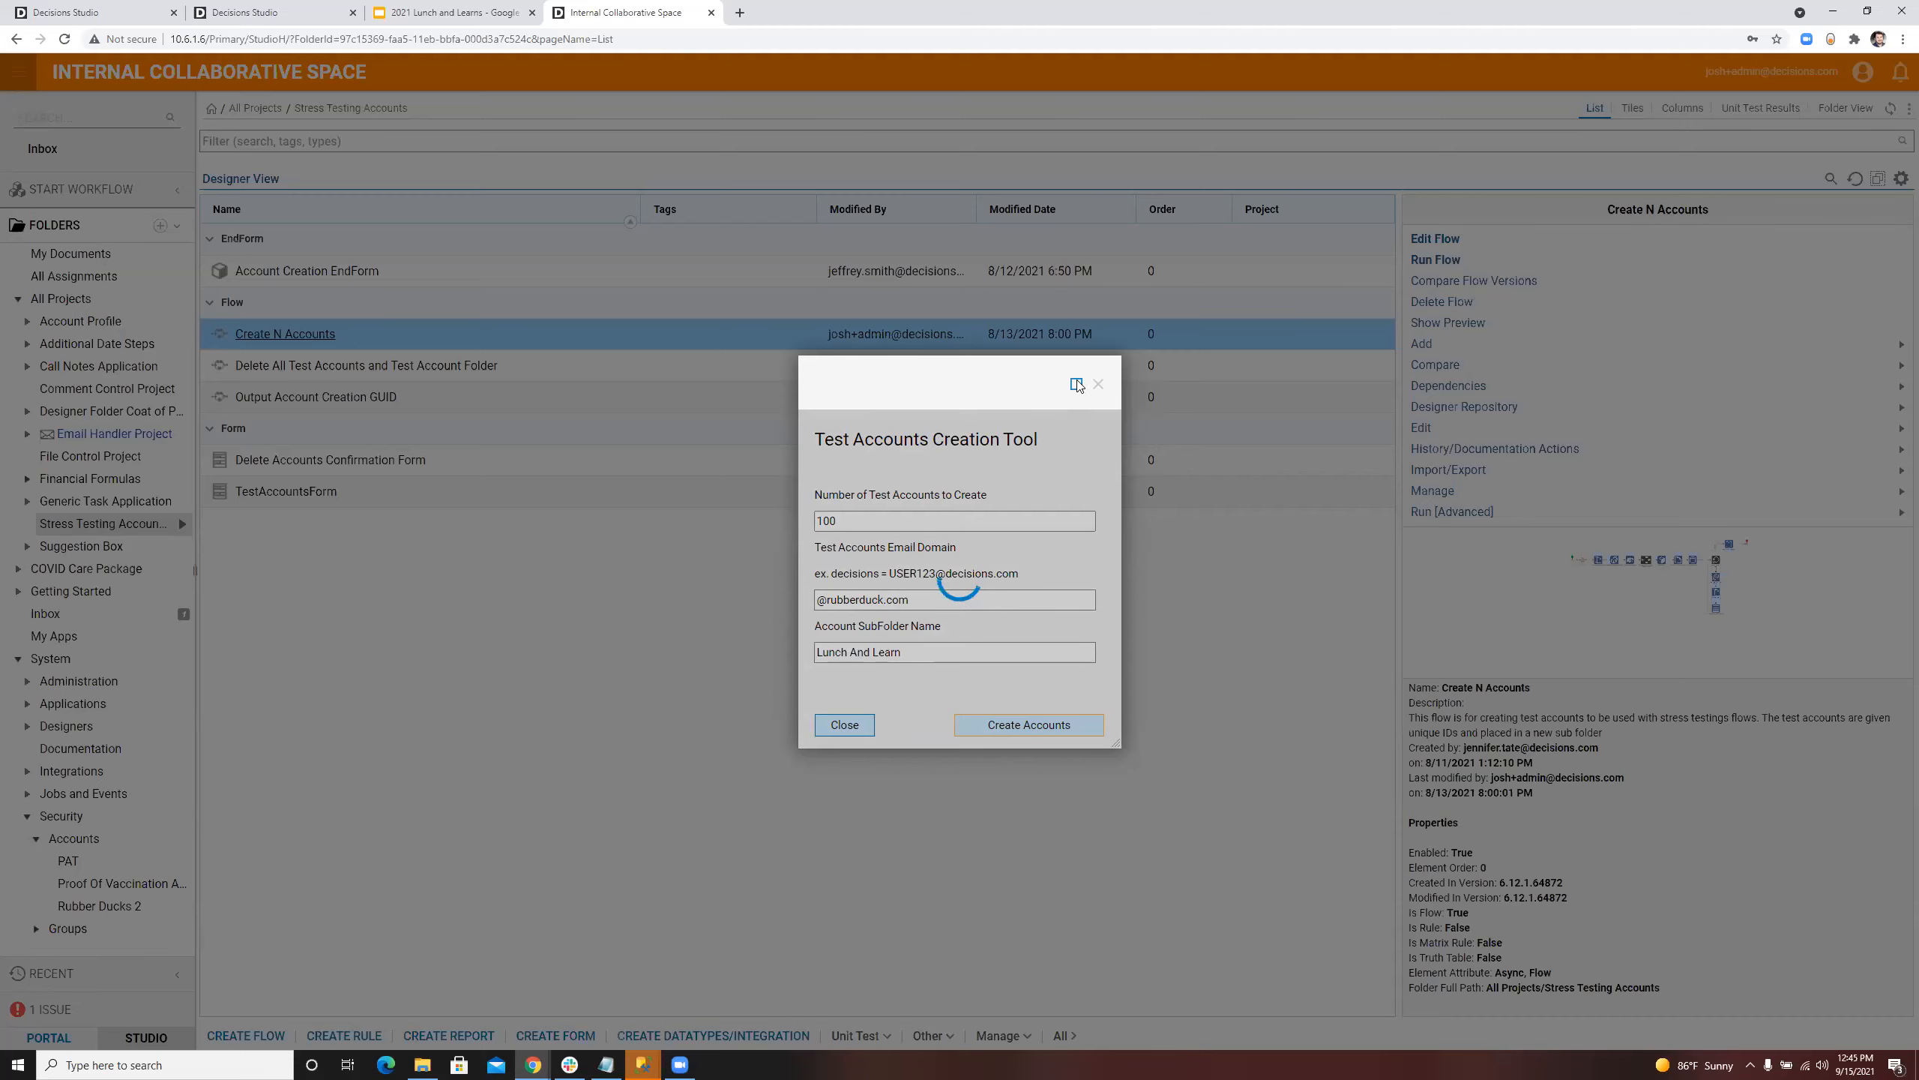
Step: Duplicate the browser tab, and view the Lunch And Learn and parent Accounts lists under System > Security
right_click(669, 12)
left_click(703, 121)
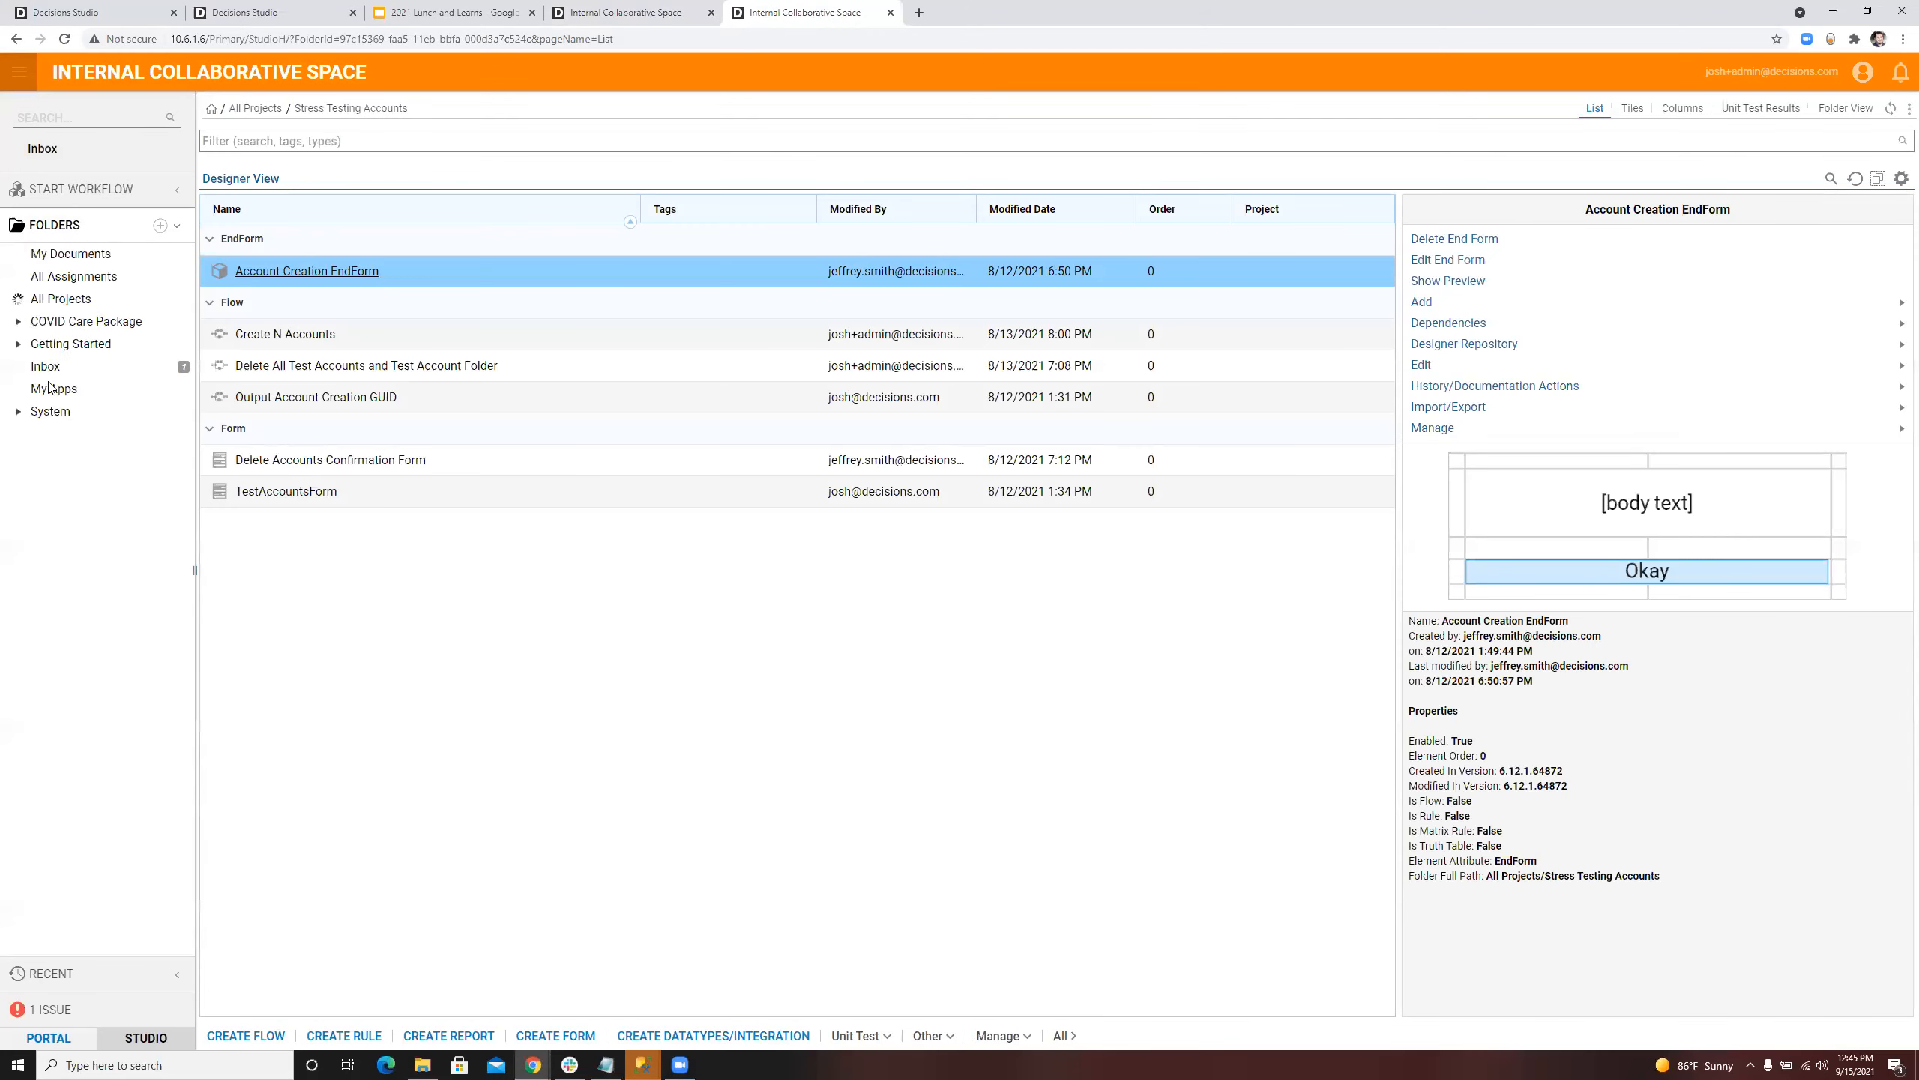
left_click(18, 659)
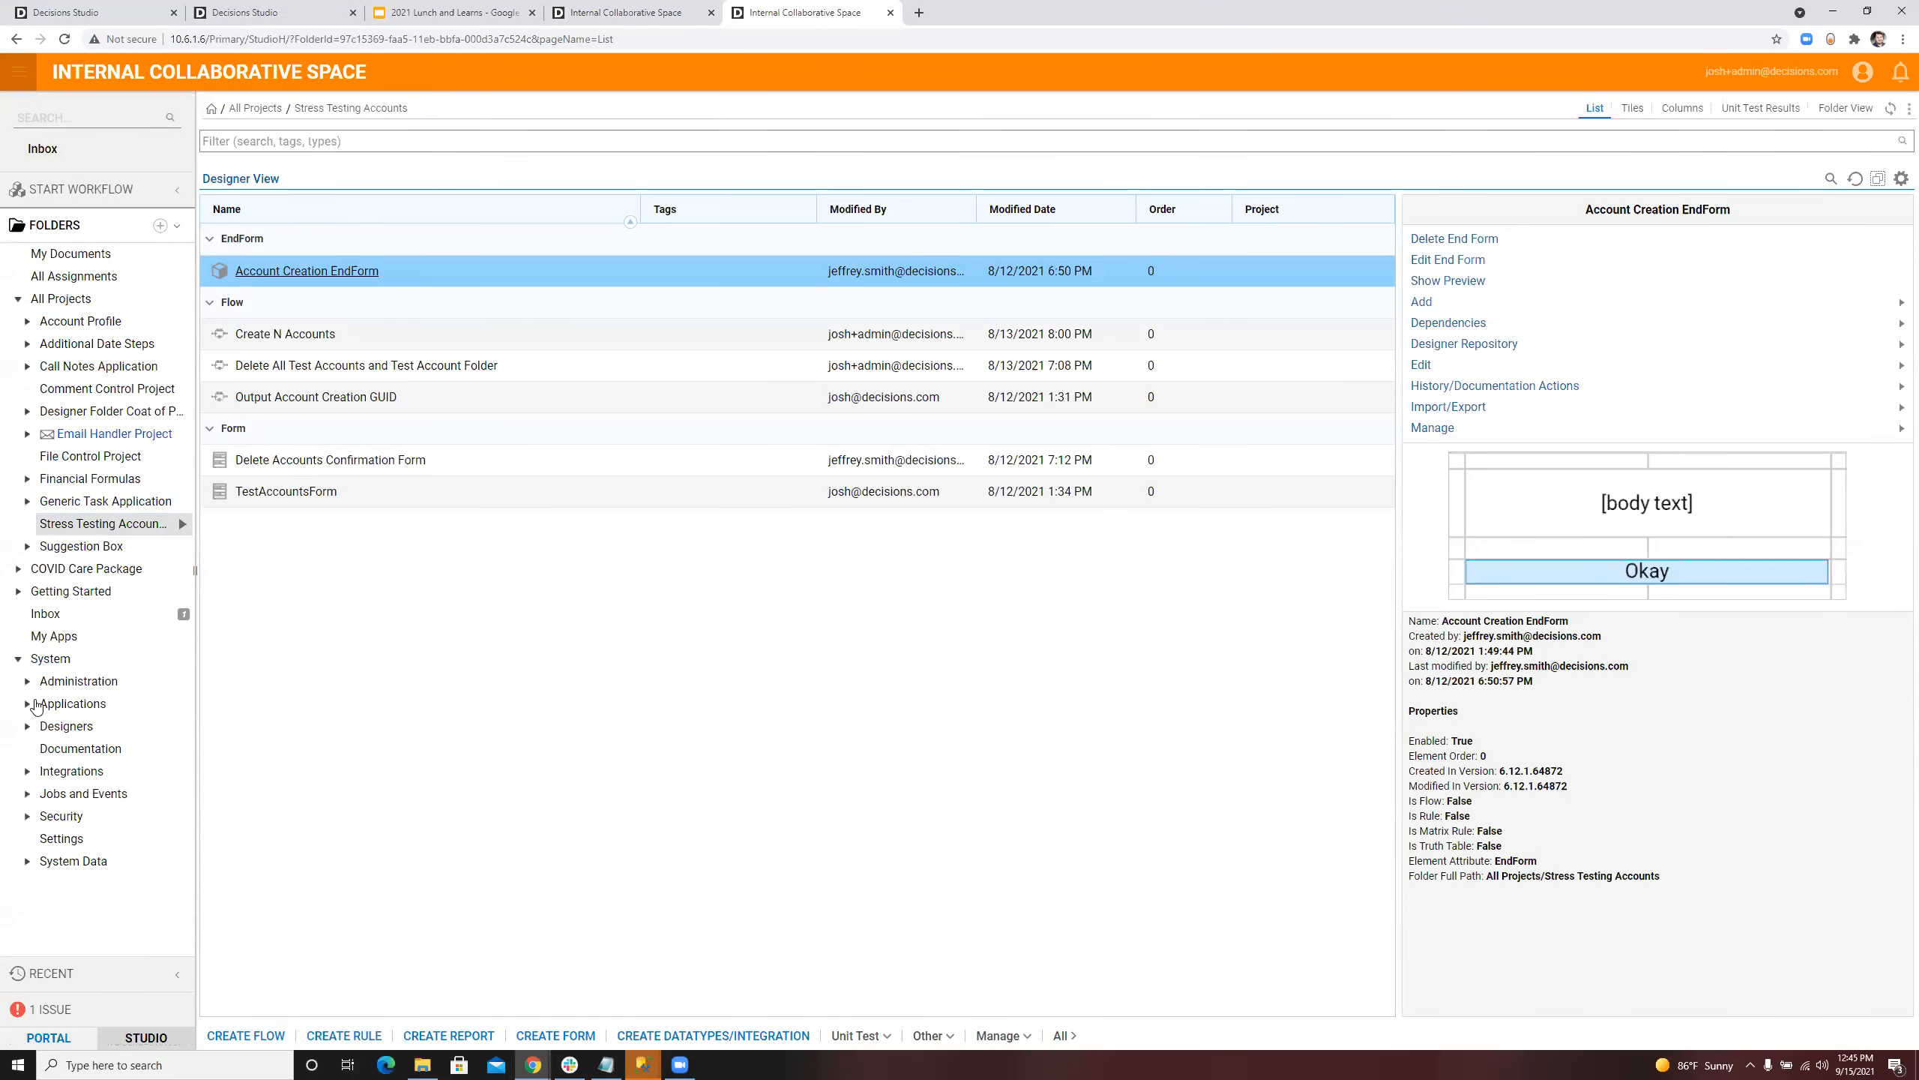
left_click(27, 817)
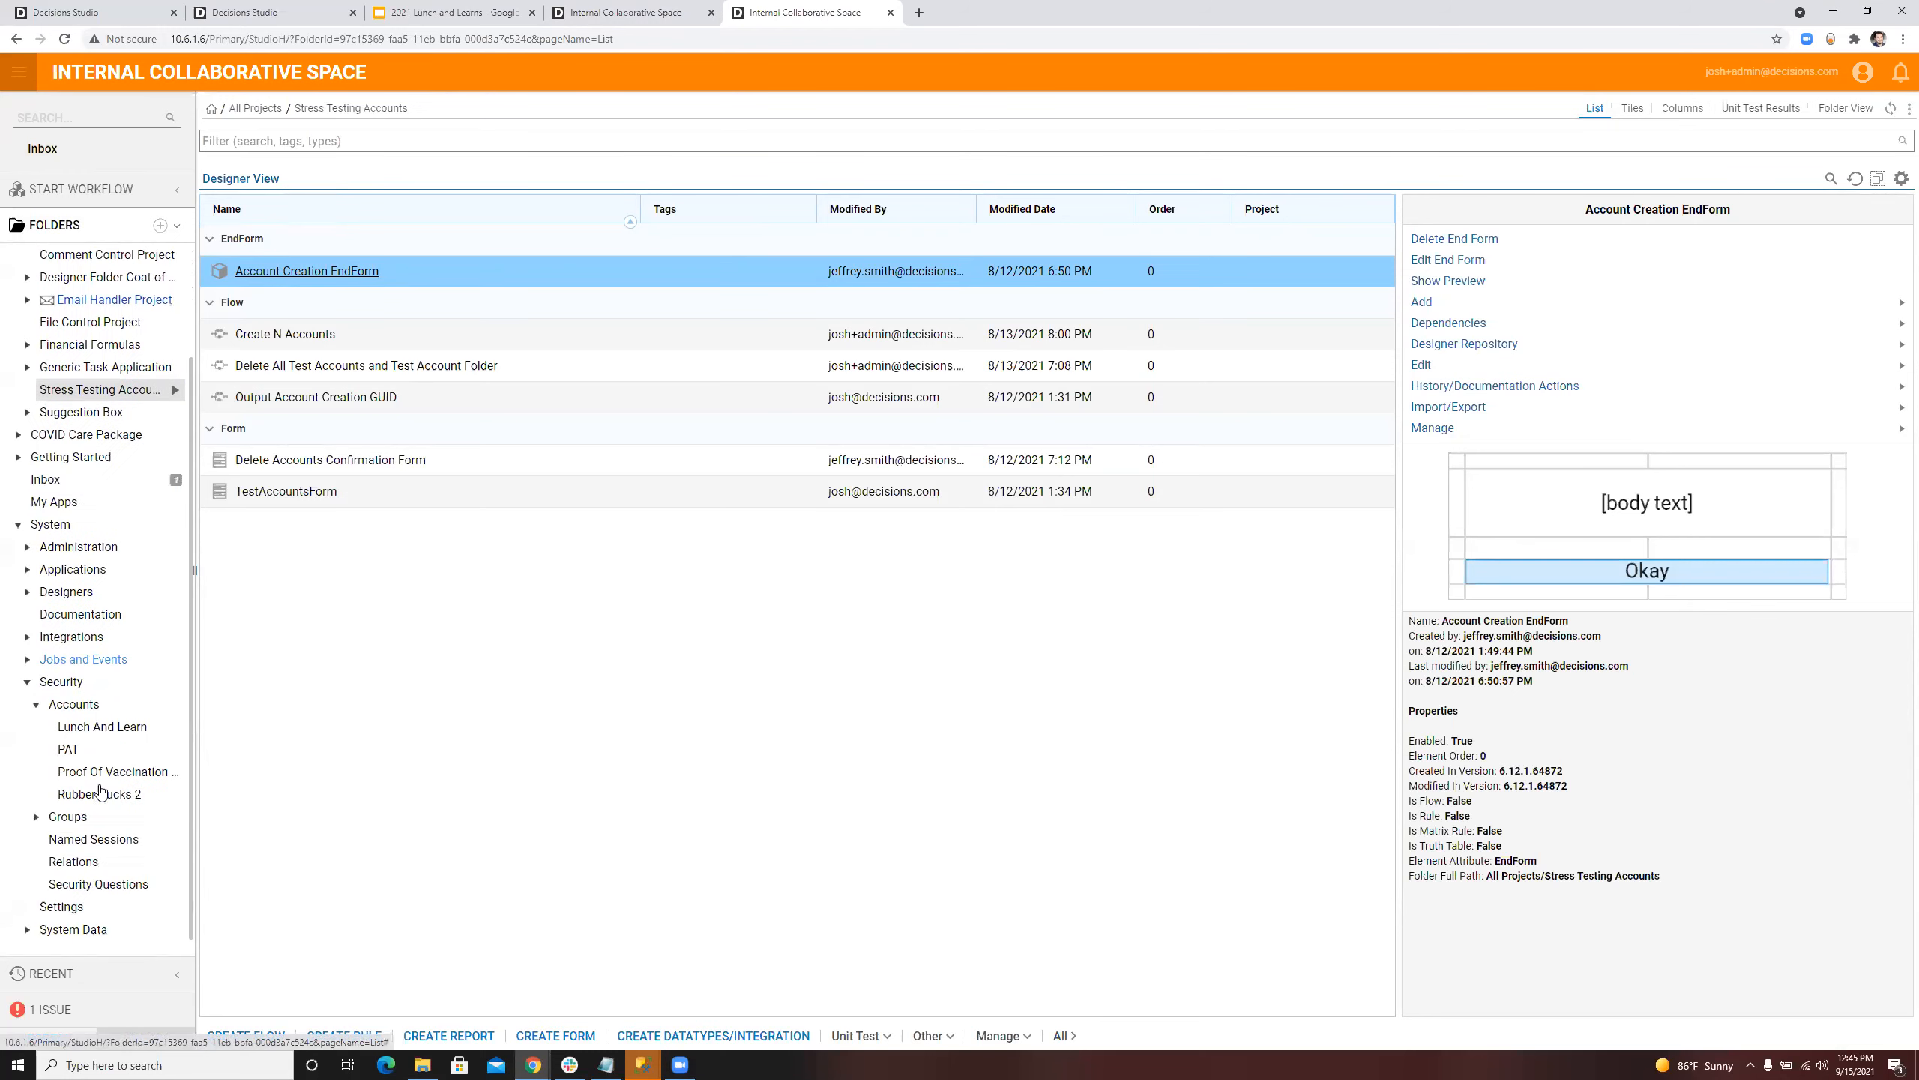
left_click(115, 795)
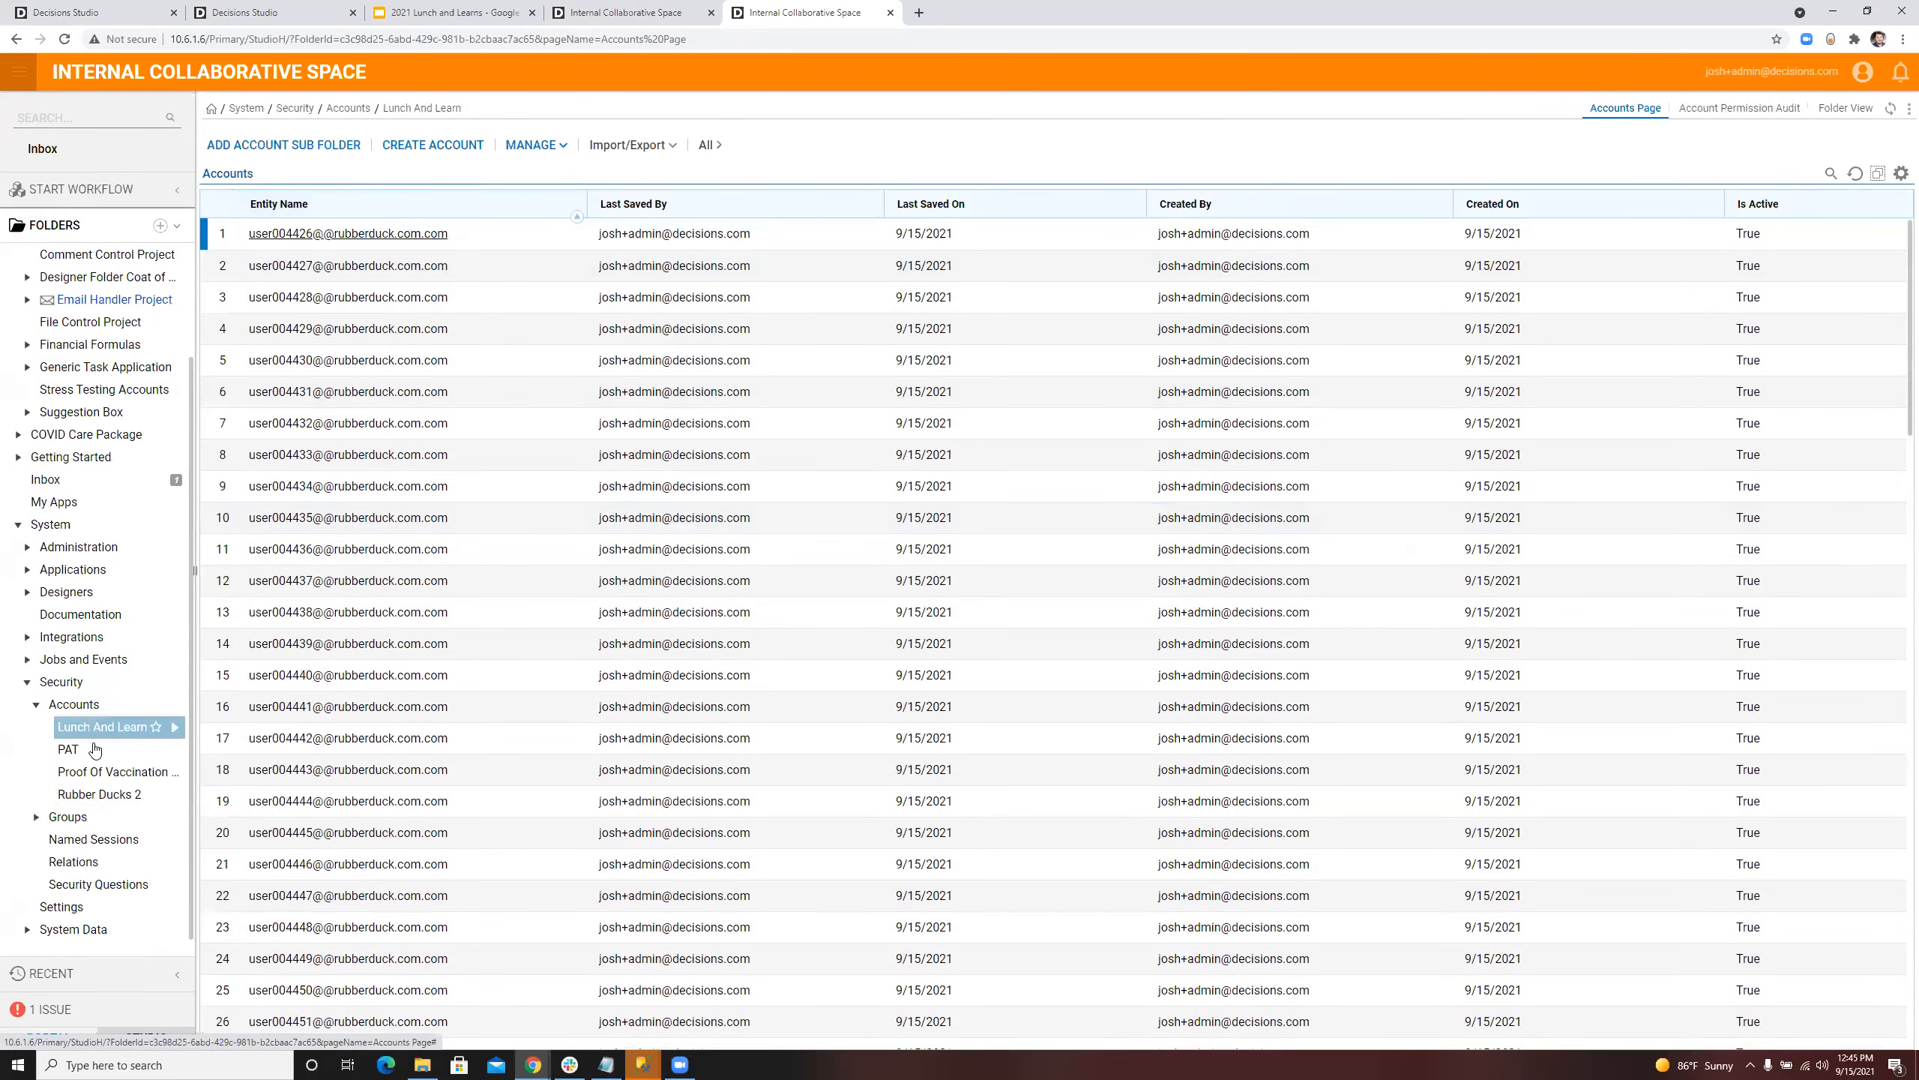
left_click(68, 707)
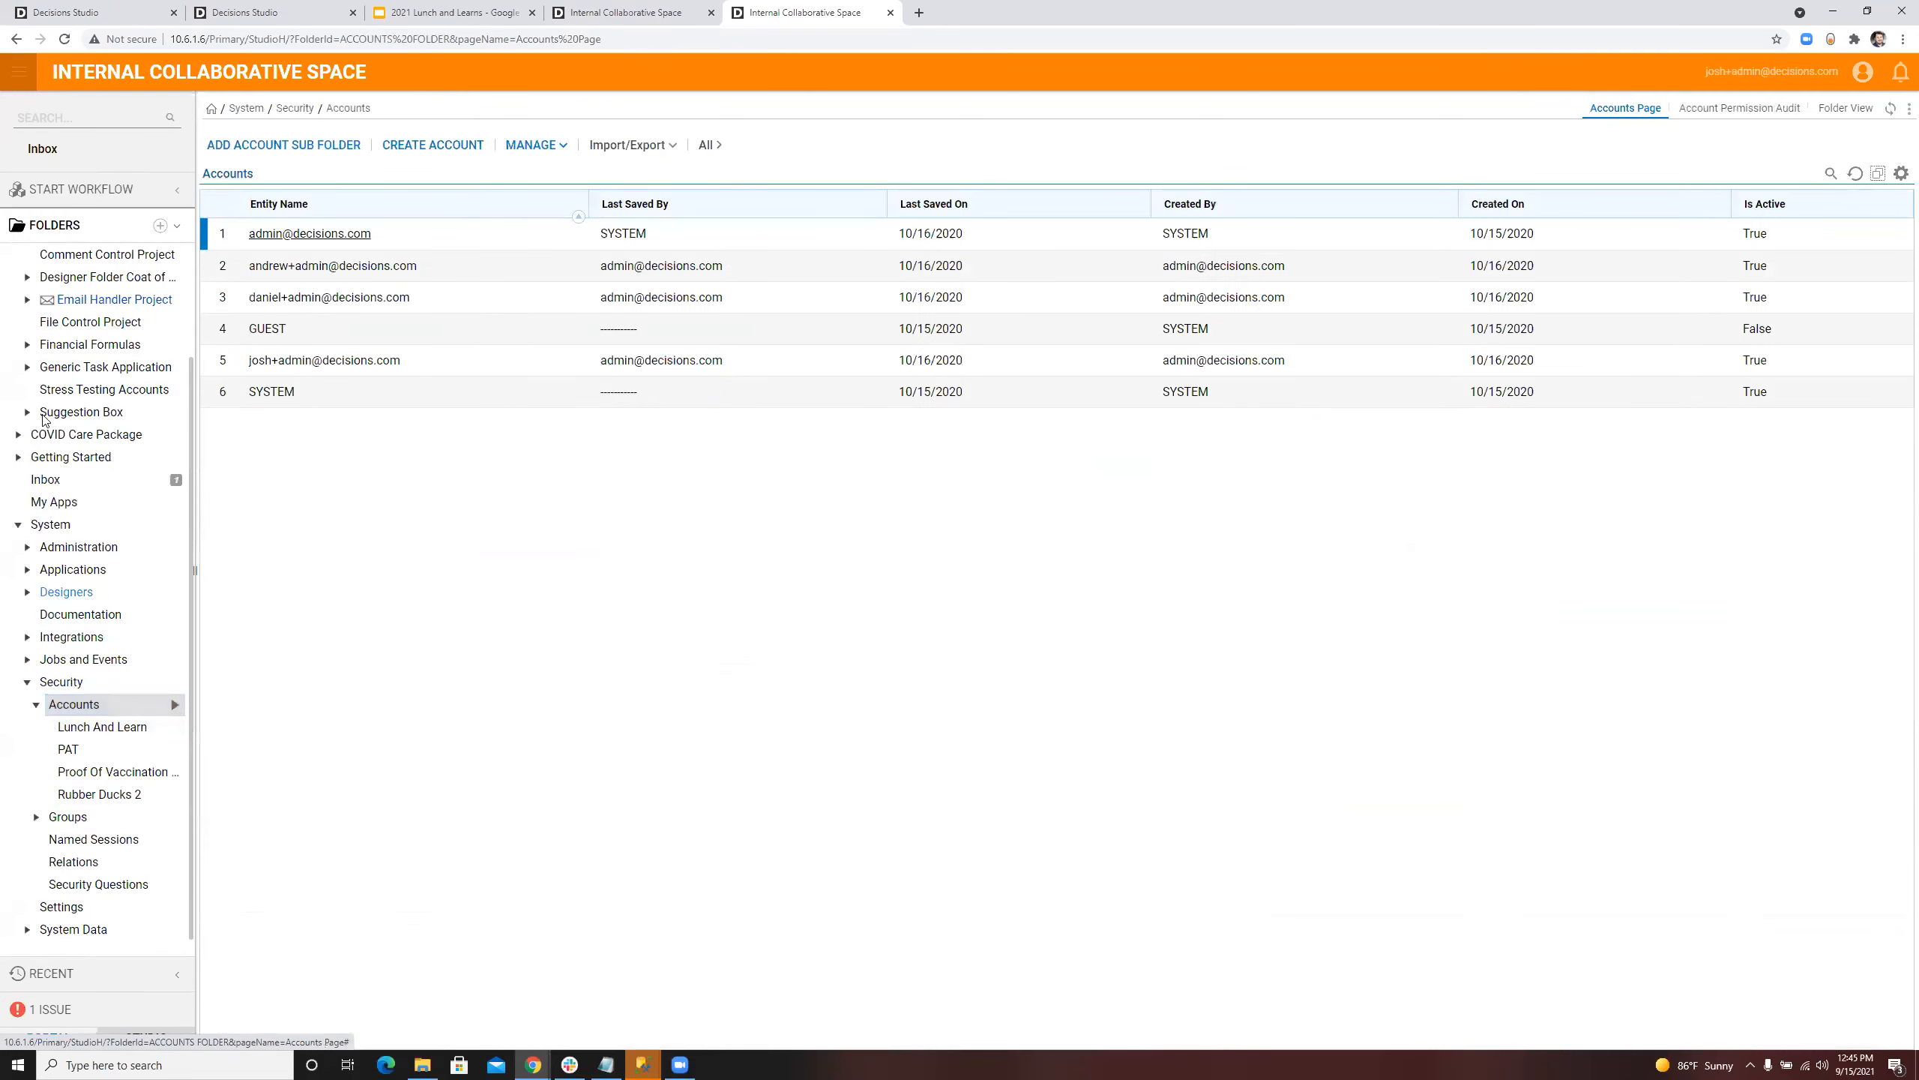
Step: Open the Create N Accounts flow from the Stress Testing Accounts folder for editing, and dismiss the account creation form in the original tab
scroll(85, 454, "up", 2)
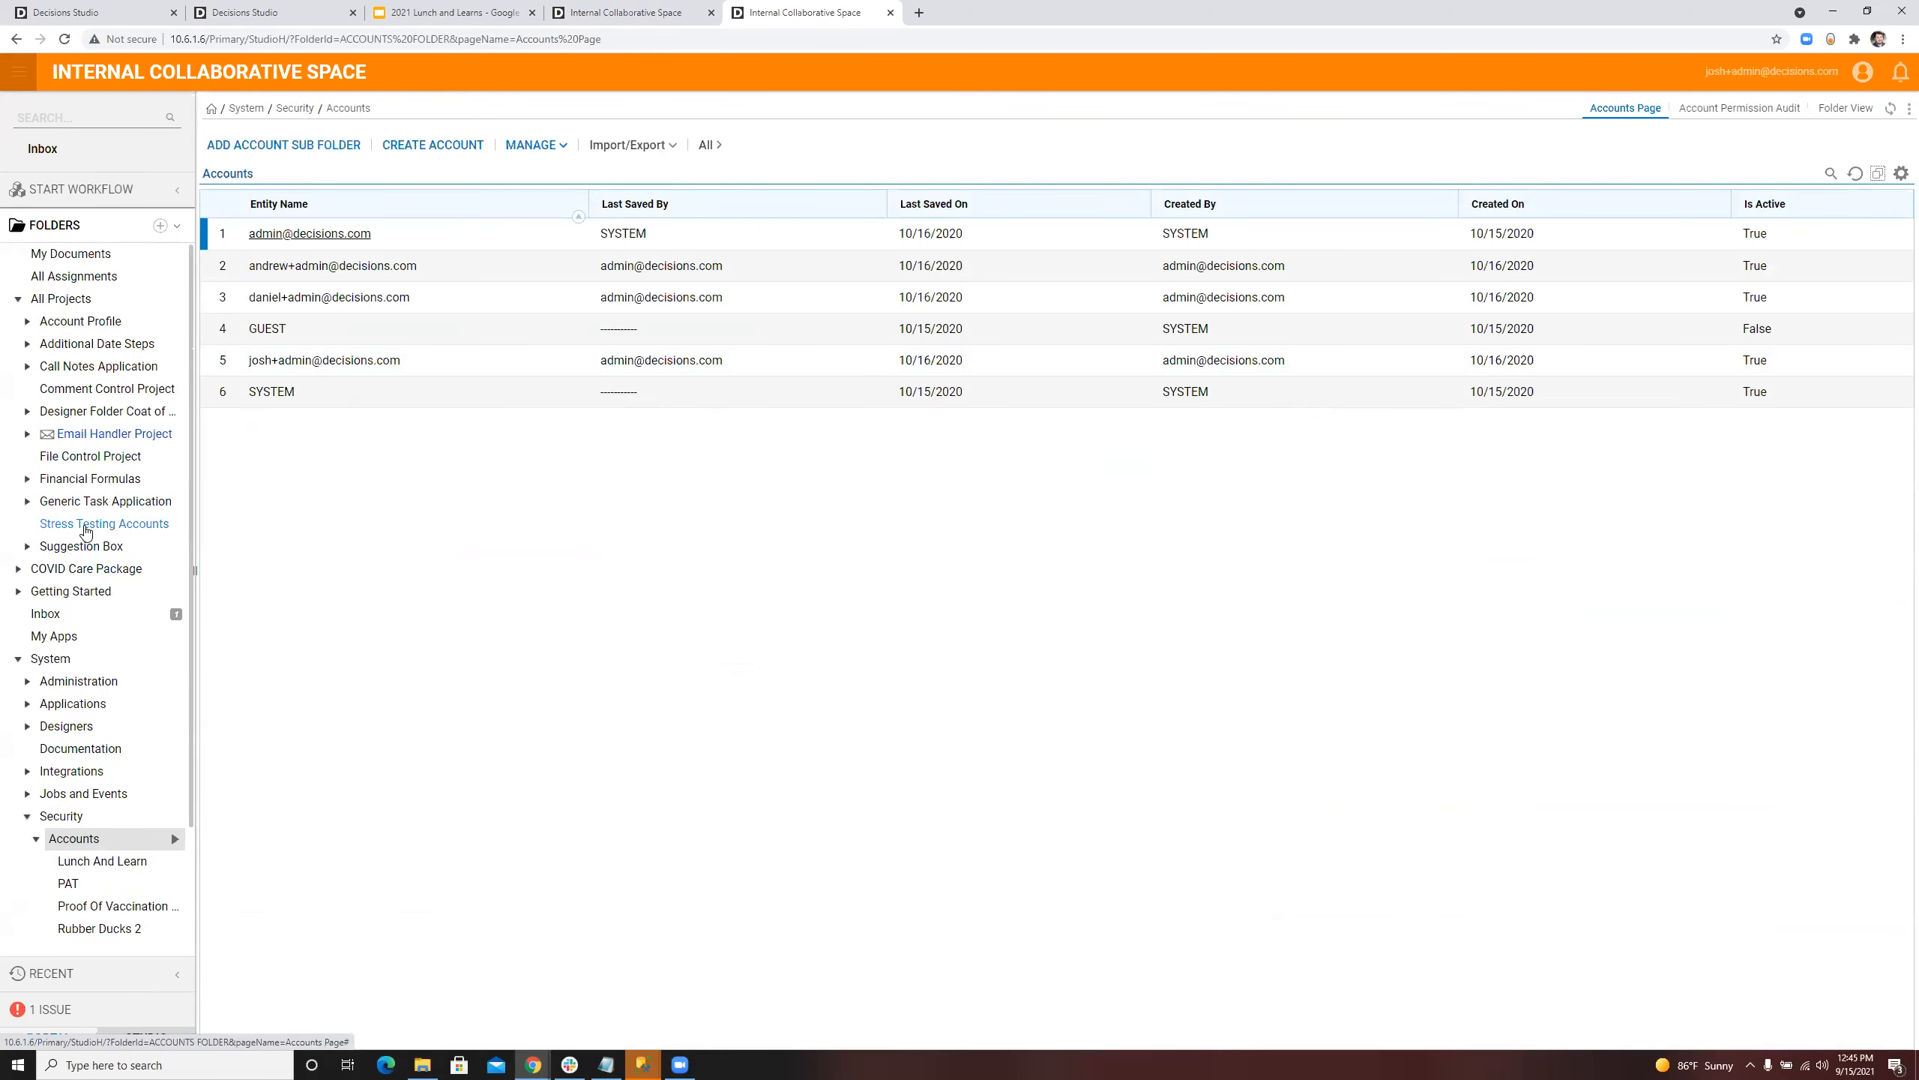
left_click(85, 526)
left_click(301, 337)
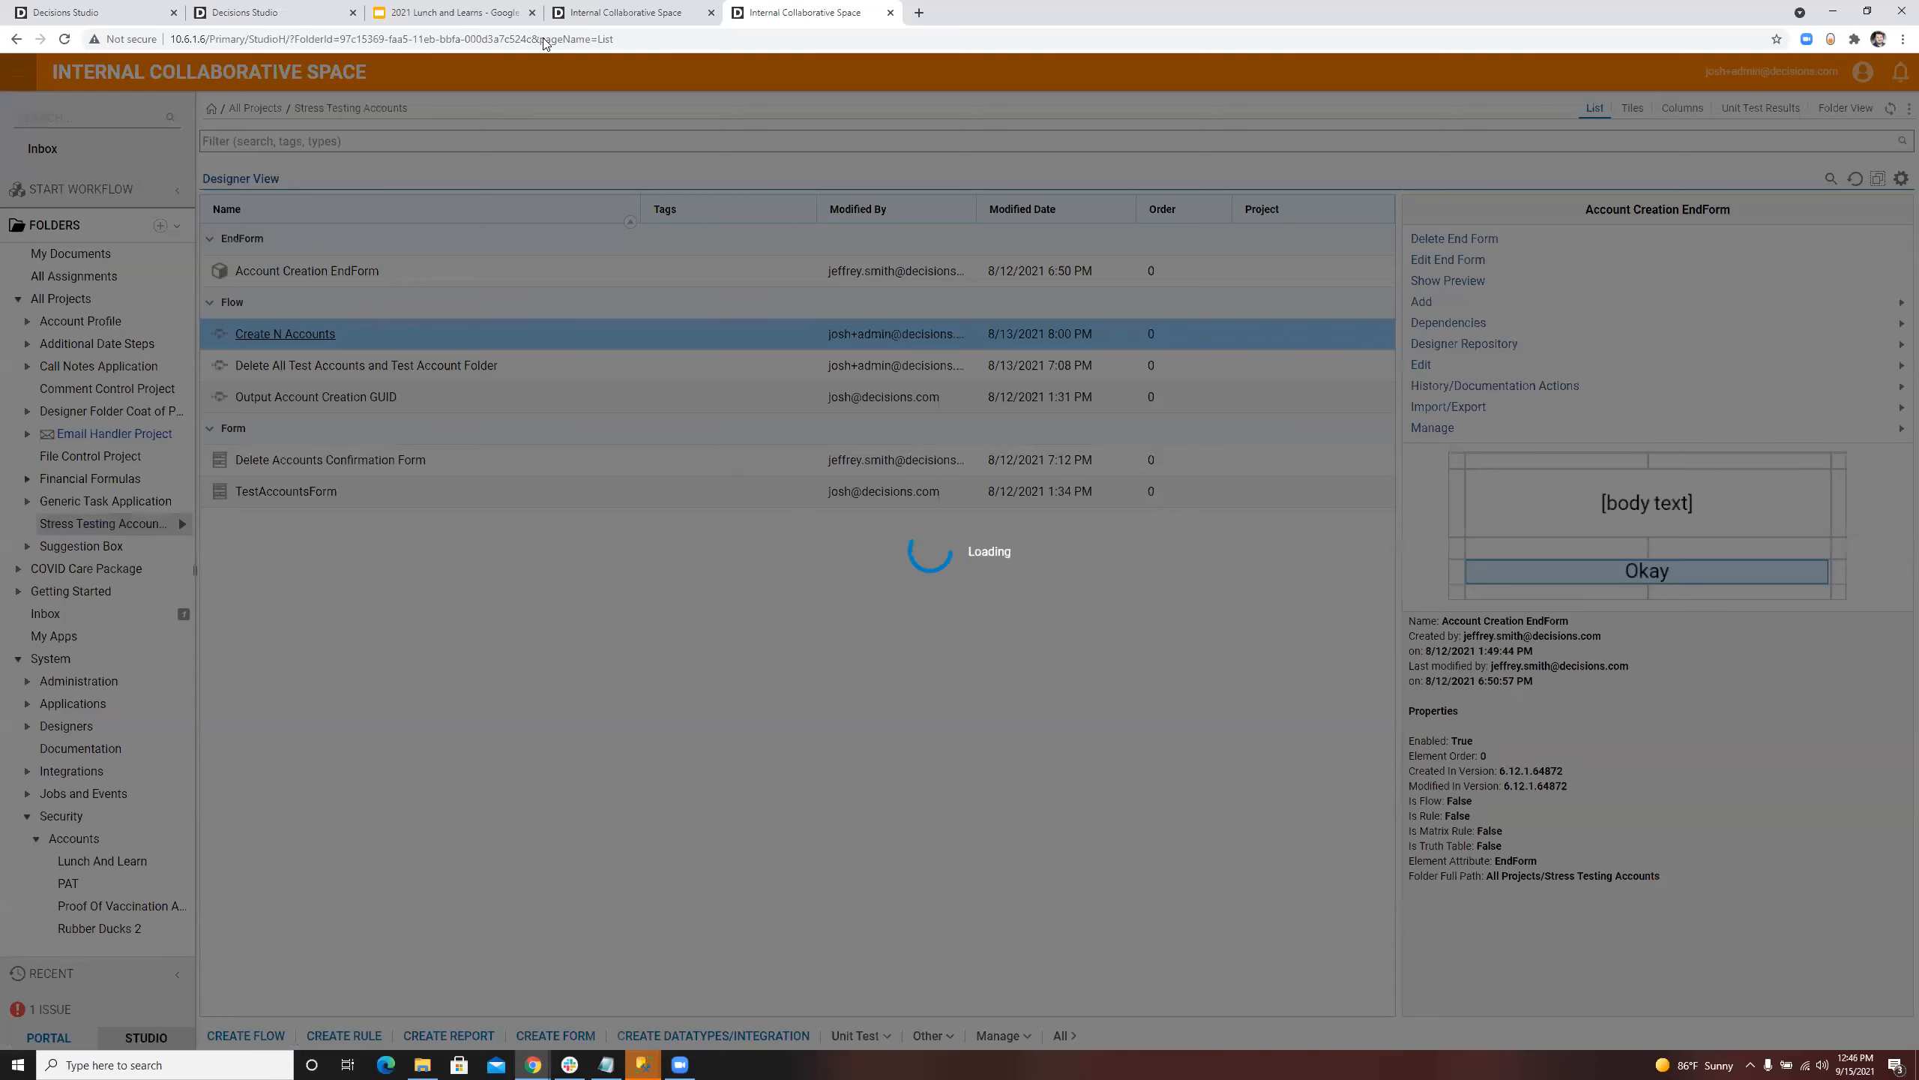
left_click(1096, 384)
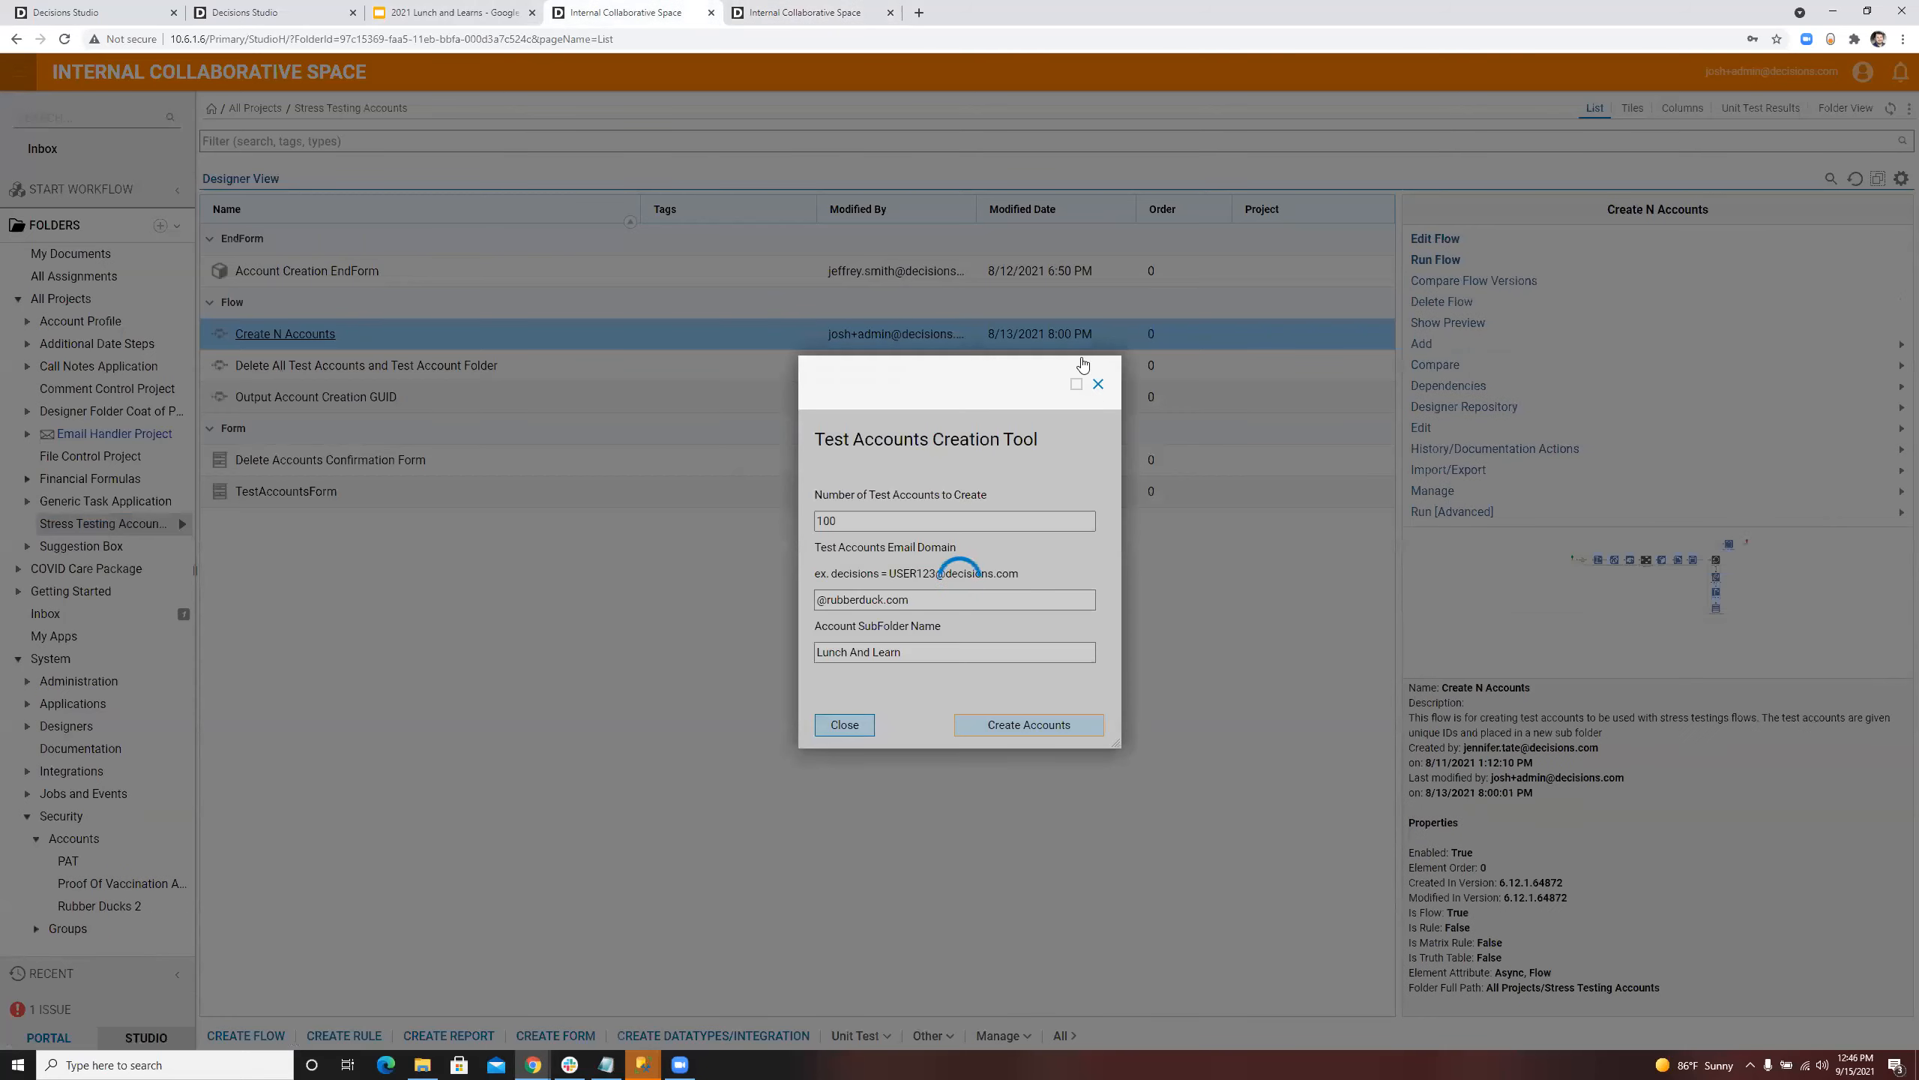
left_click(770, 10)
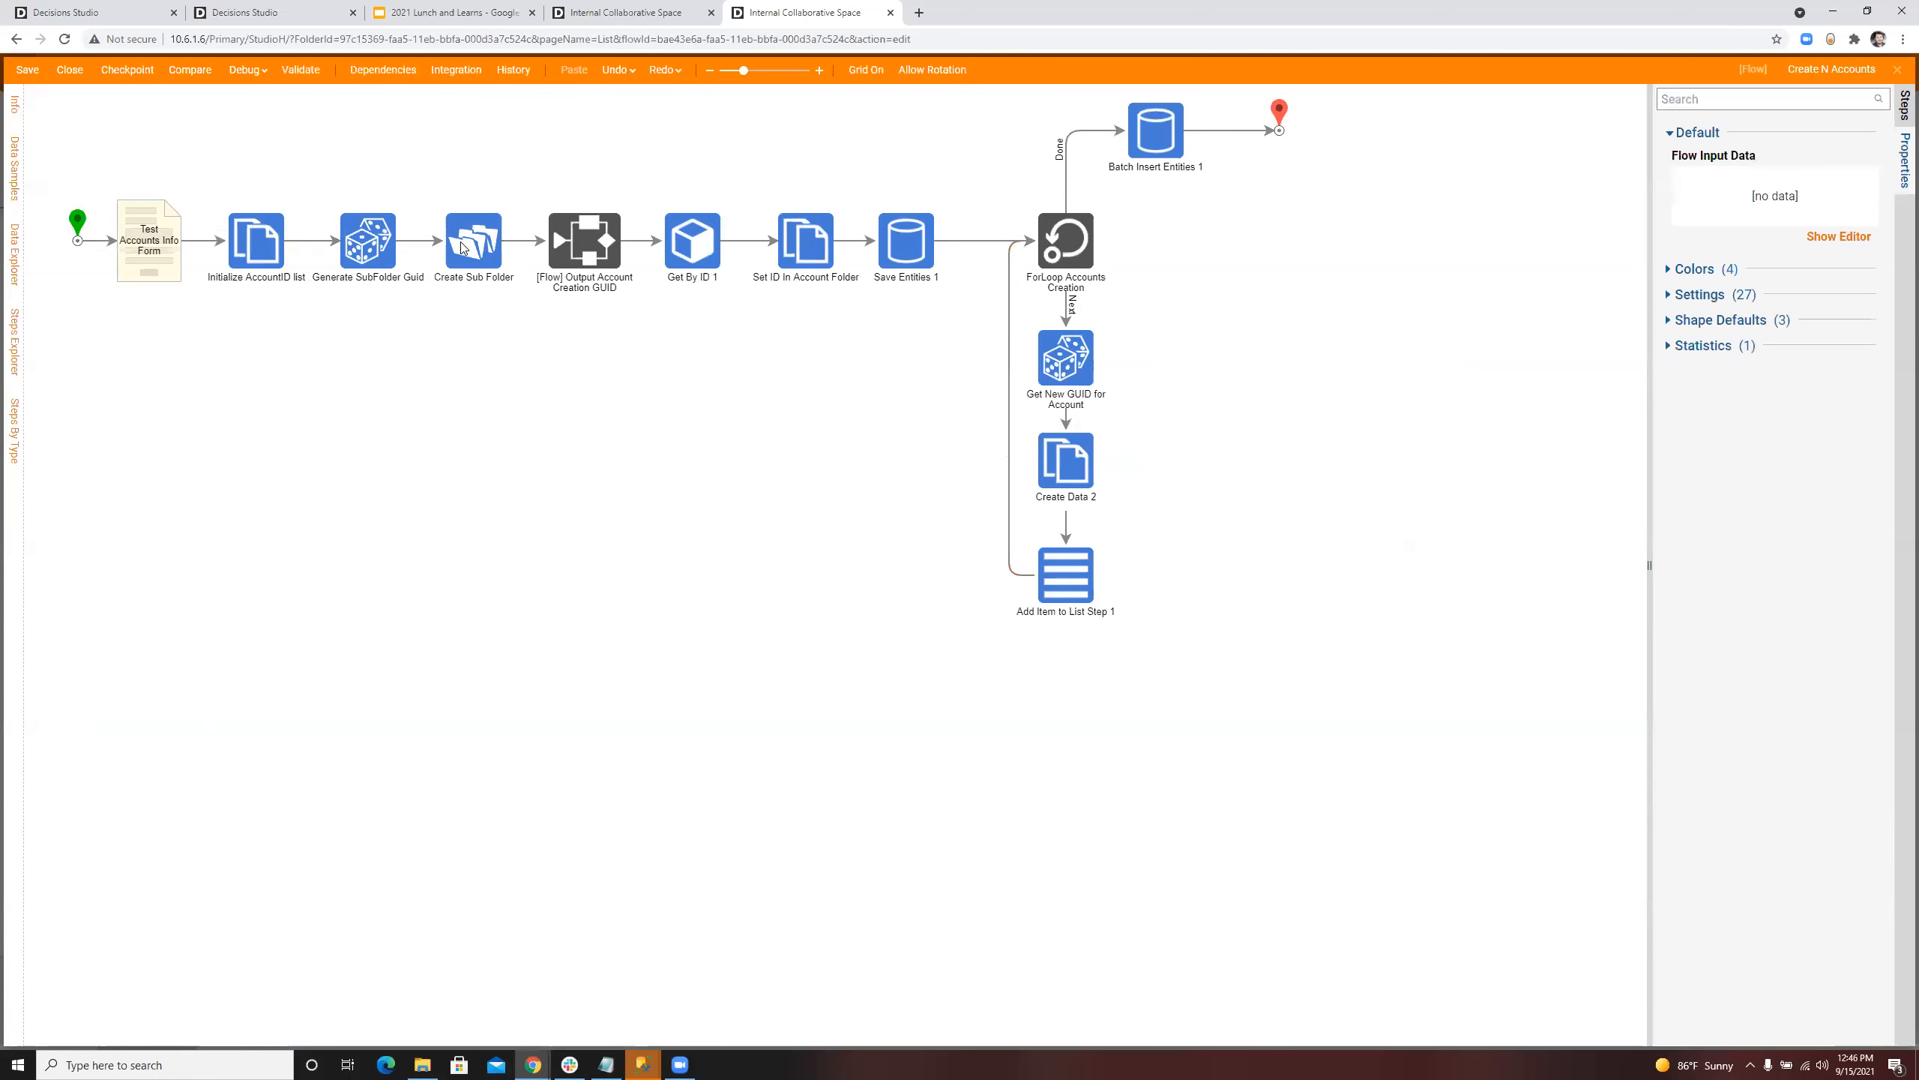
Step: Examine the Create Sub Folder step's folder Behavior Type, folder Id and name inputs in a widened properties area
left_click(465, 250)
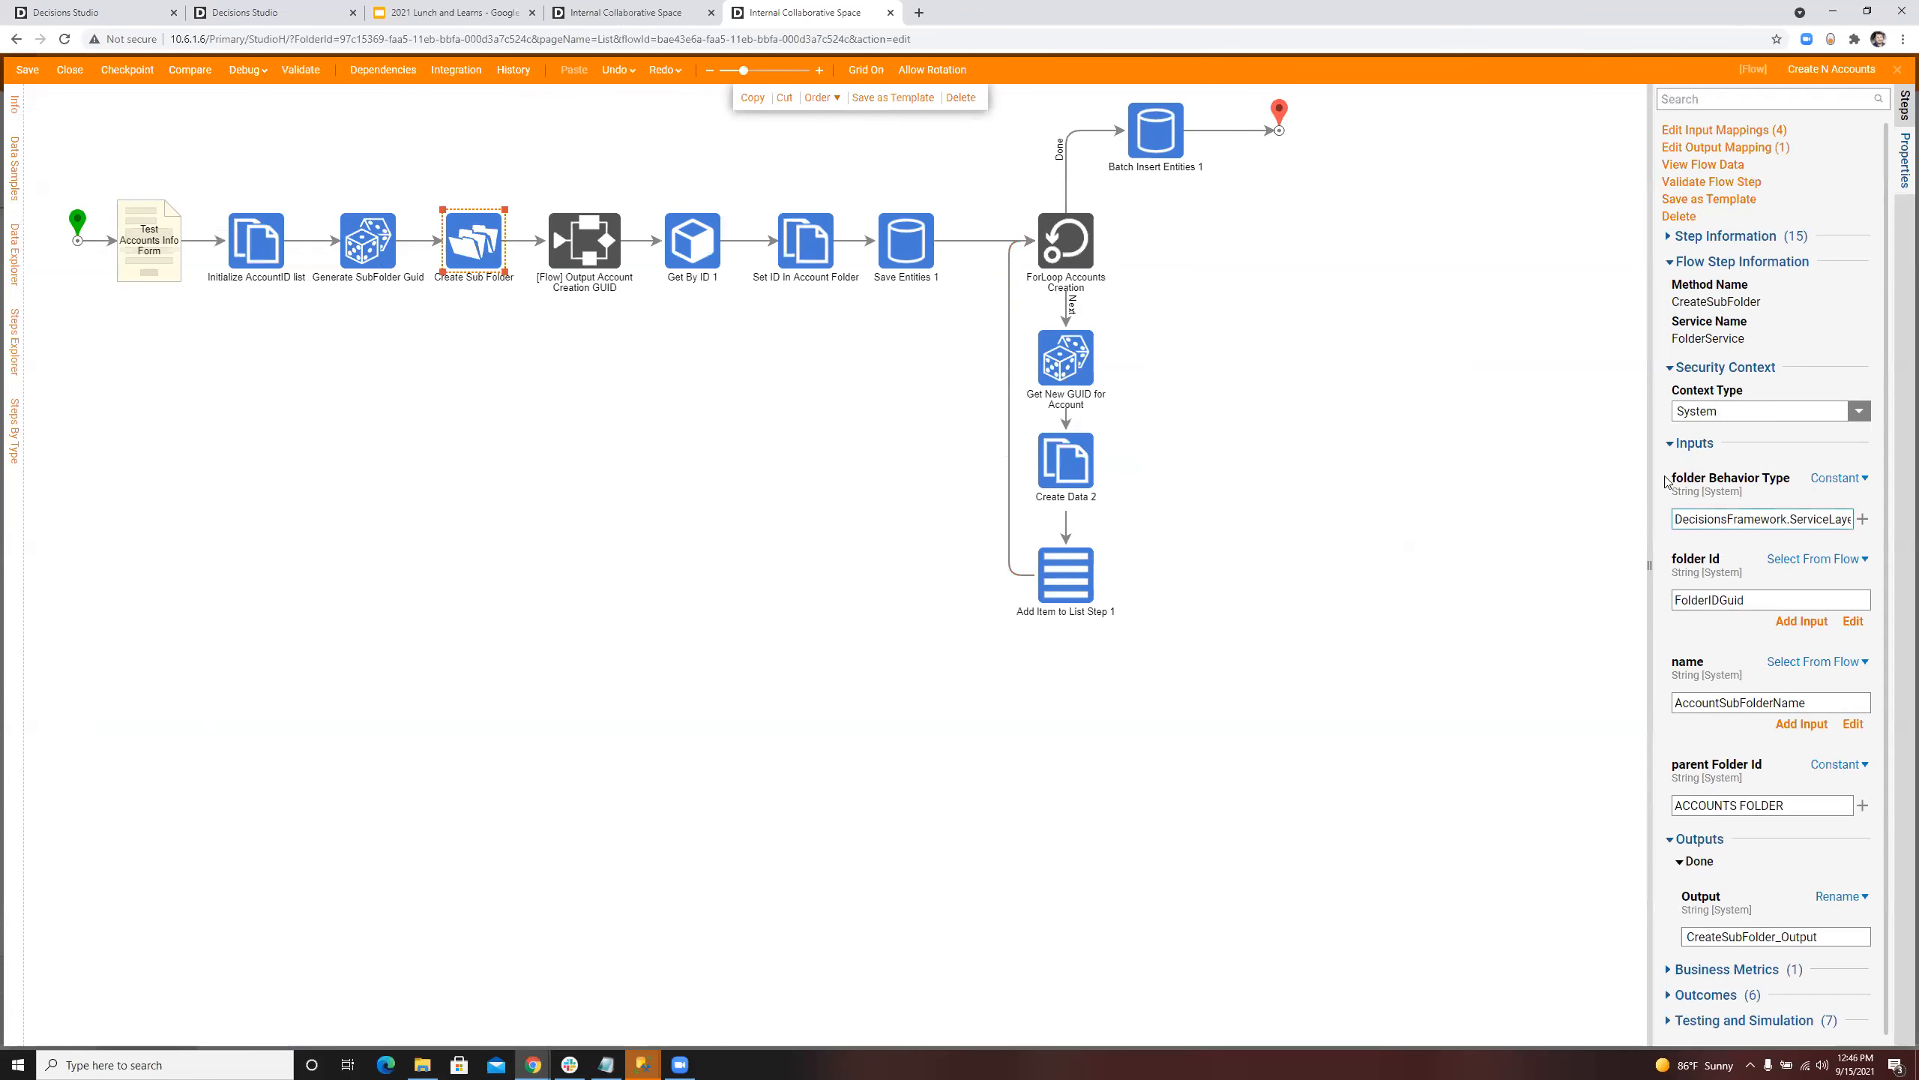
left_click_drag(1650, 455, 1468, 443)
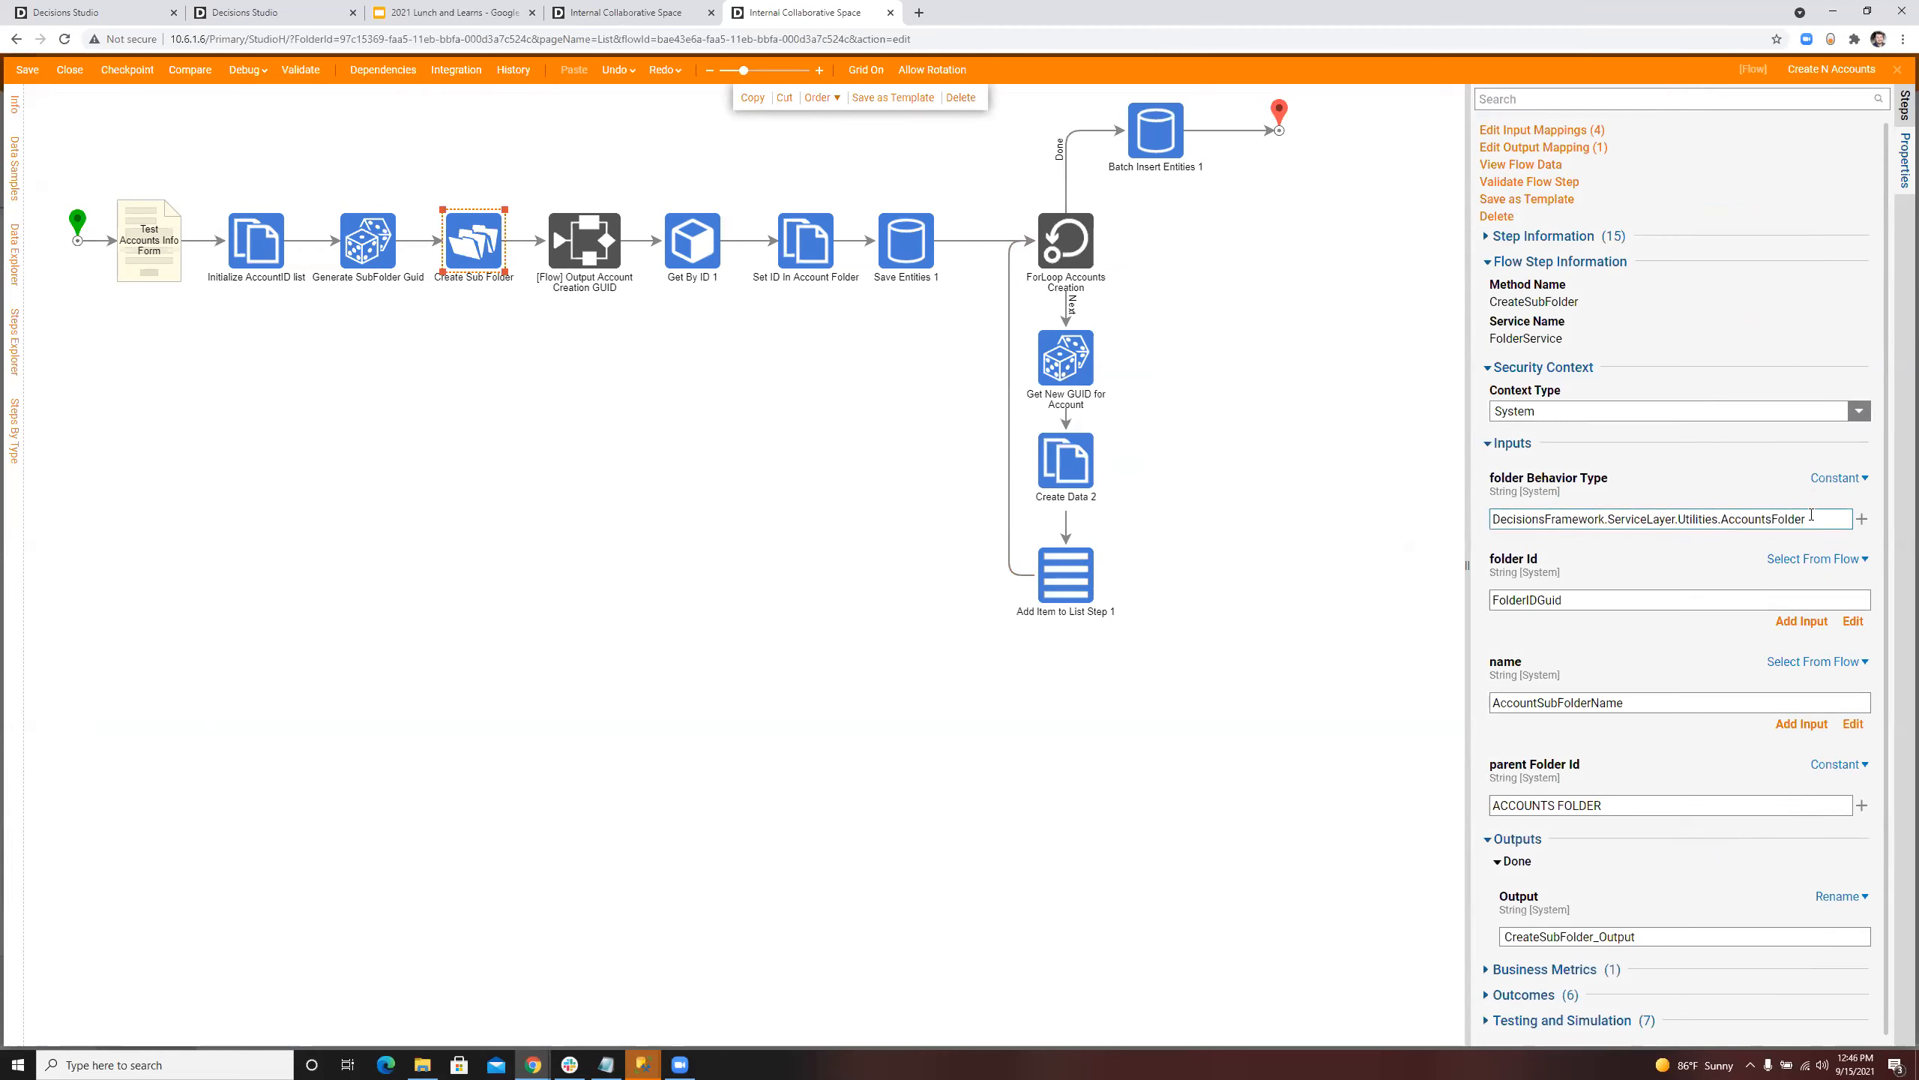
left_click_drag(1811, 515, 1520, 514)
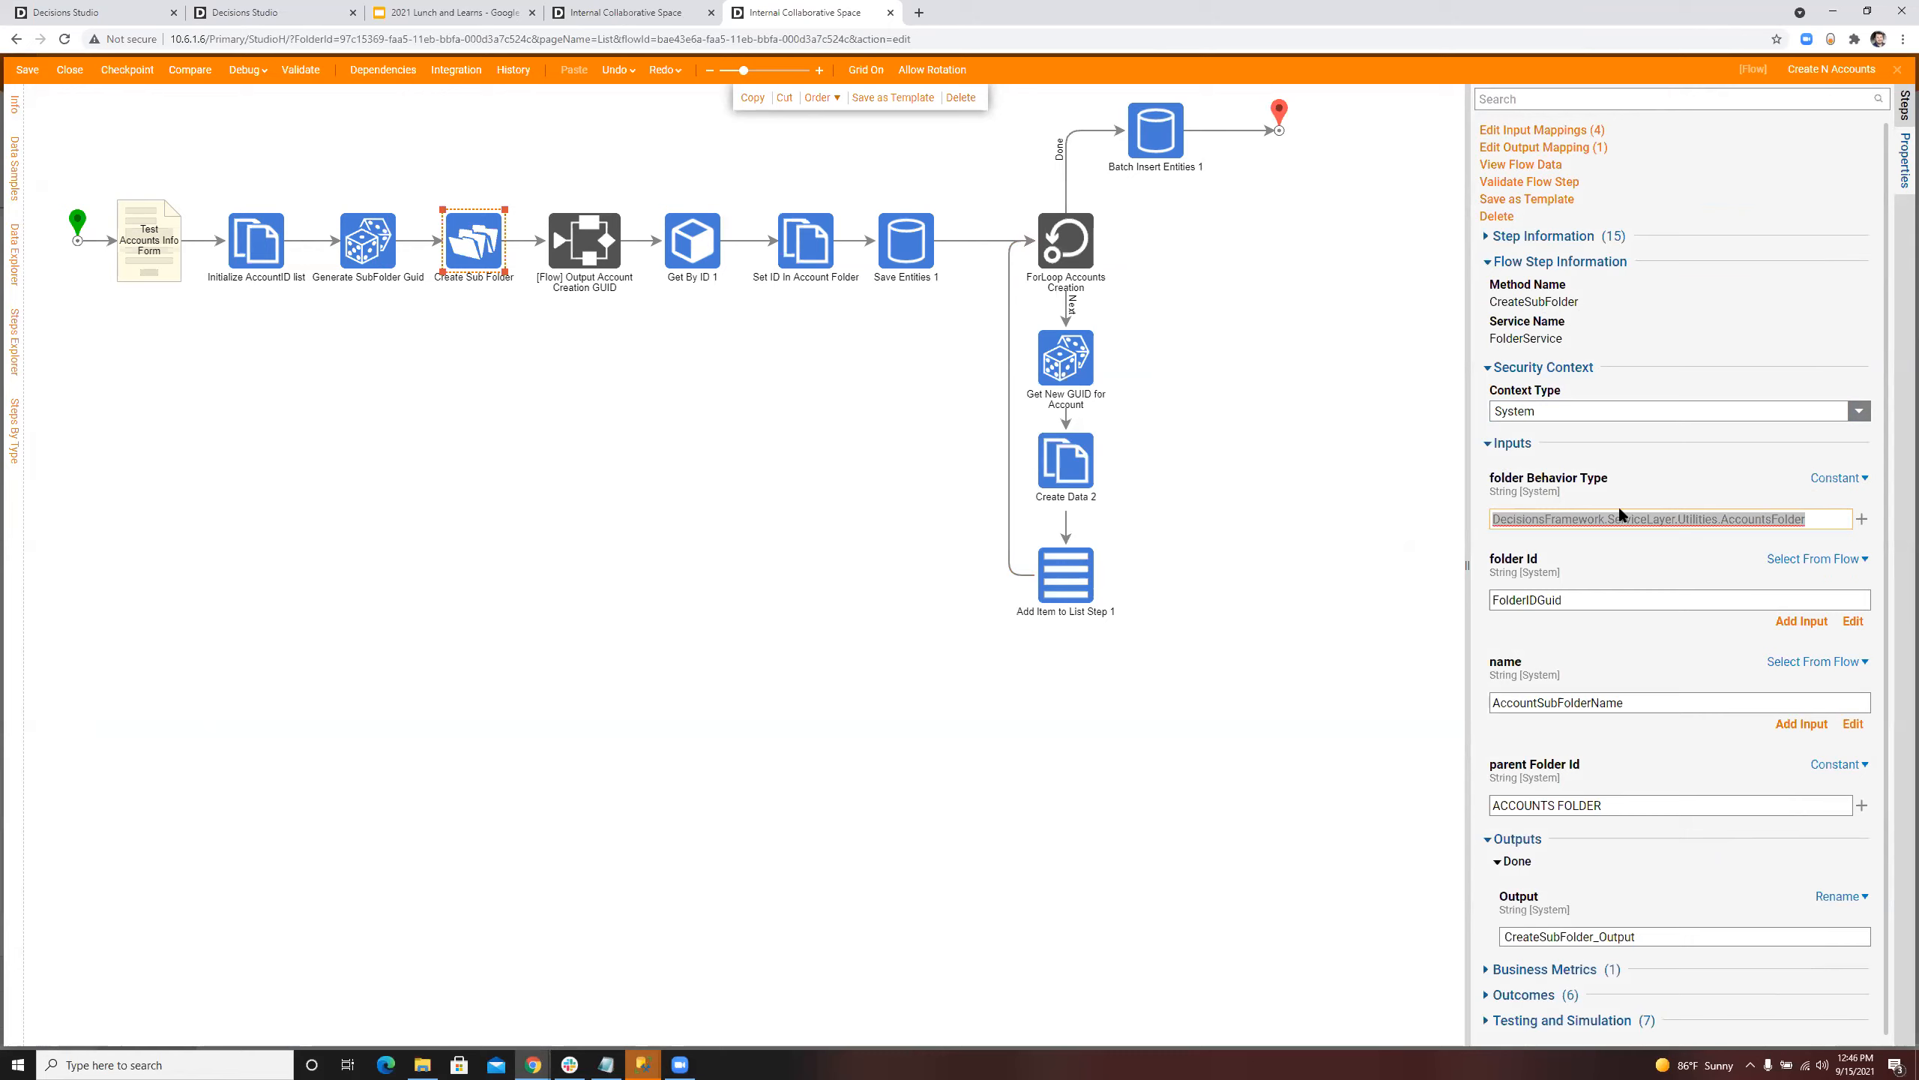
double_click(1598, 599)
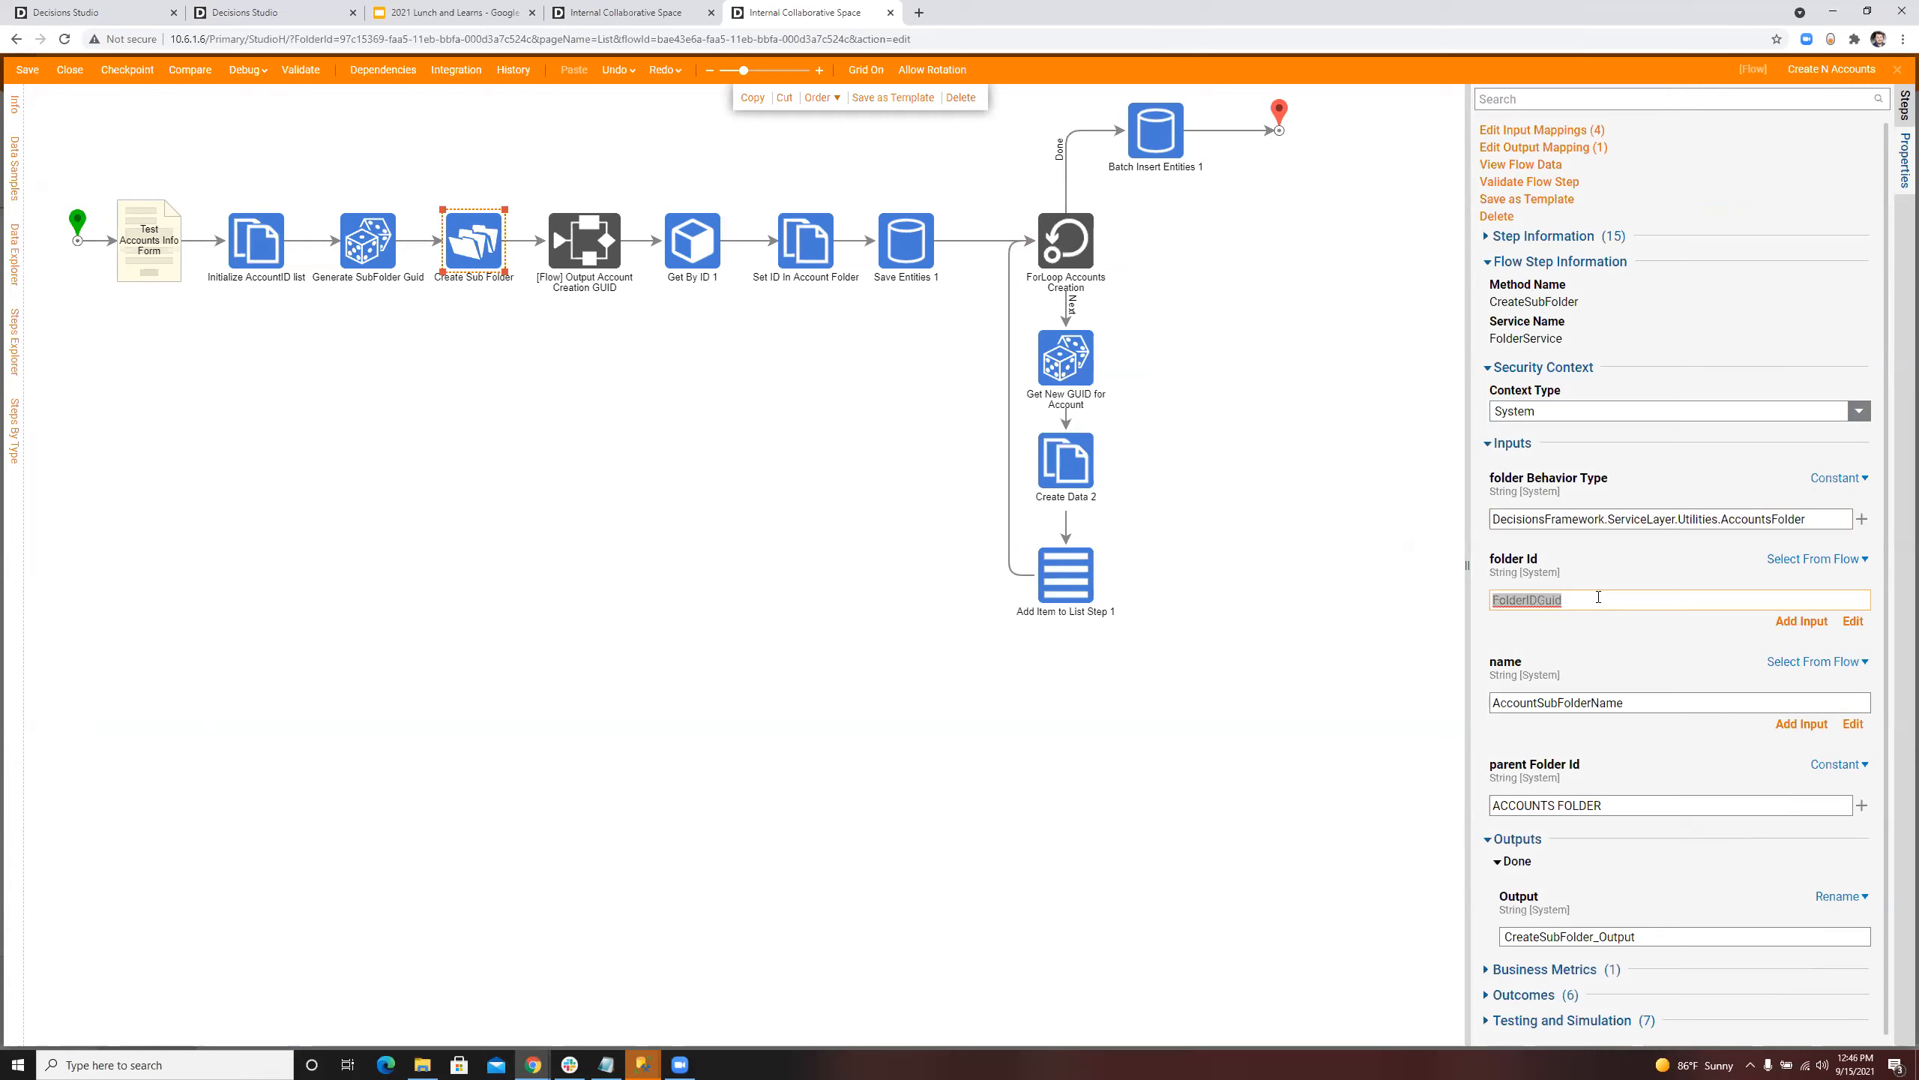
left_click(1630, 603)
left_click(1653, 711)
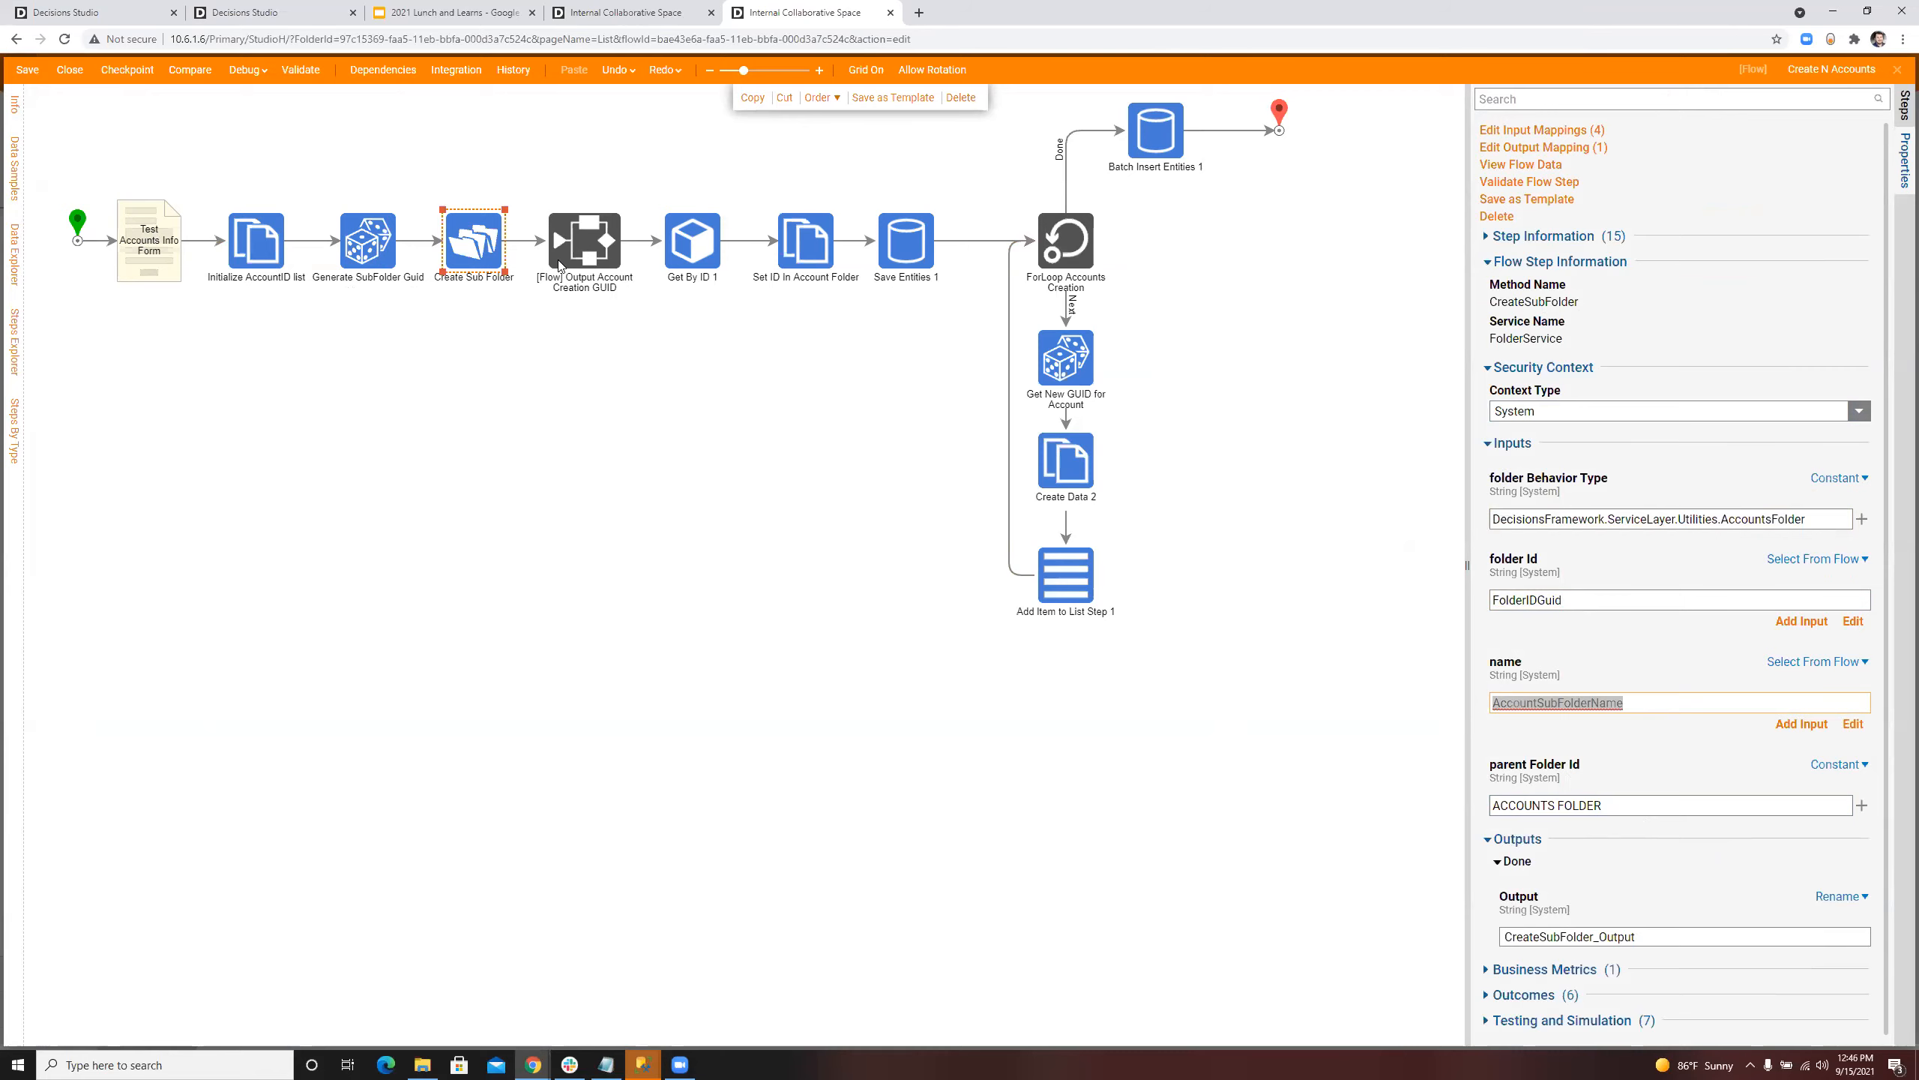
Step: Review the Output Account Creation GUID subflow, the account loop, its GUID and Create Data 2 steps, and the Batch Insert Entities step
left_click(594, 232)
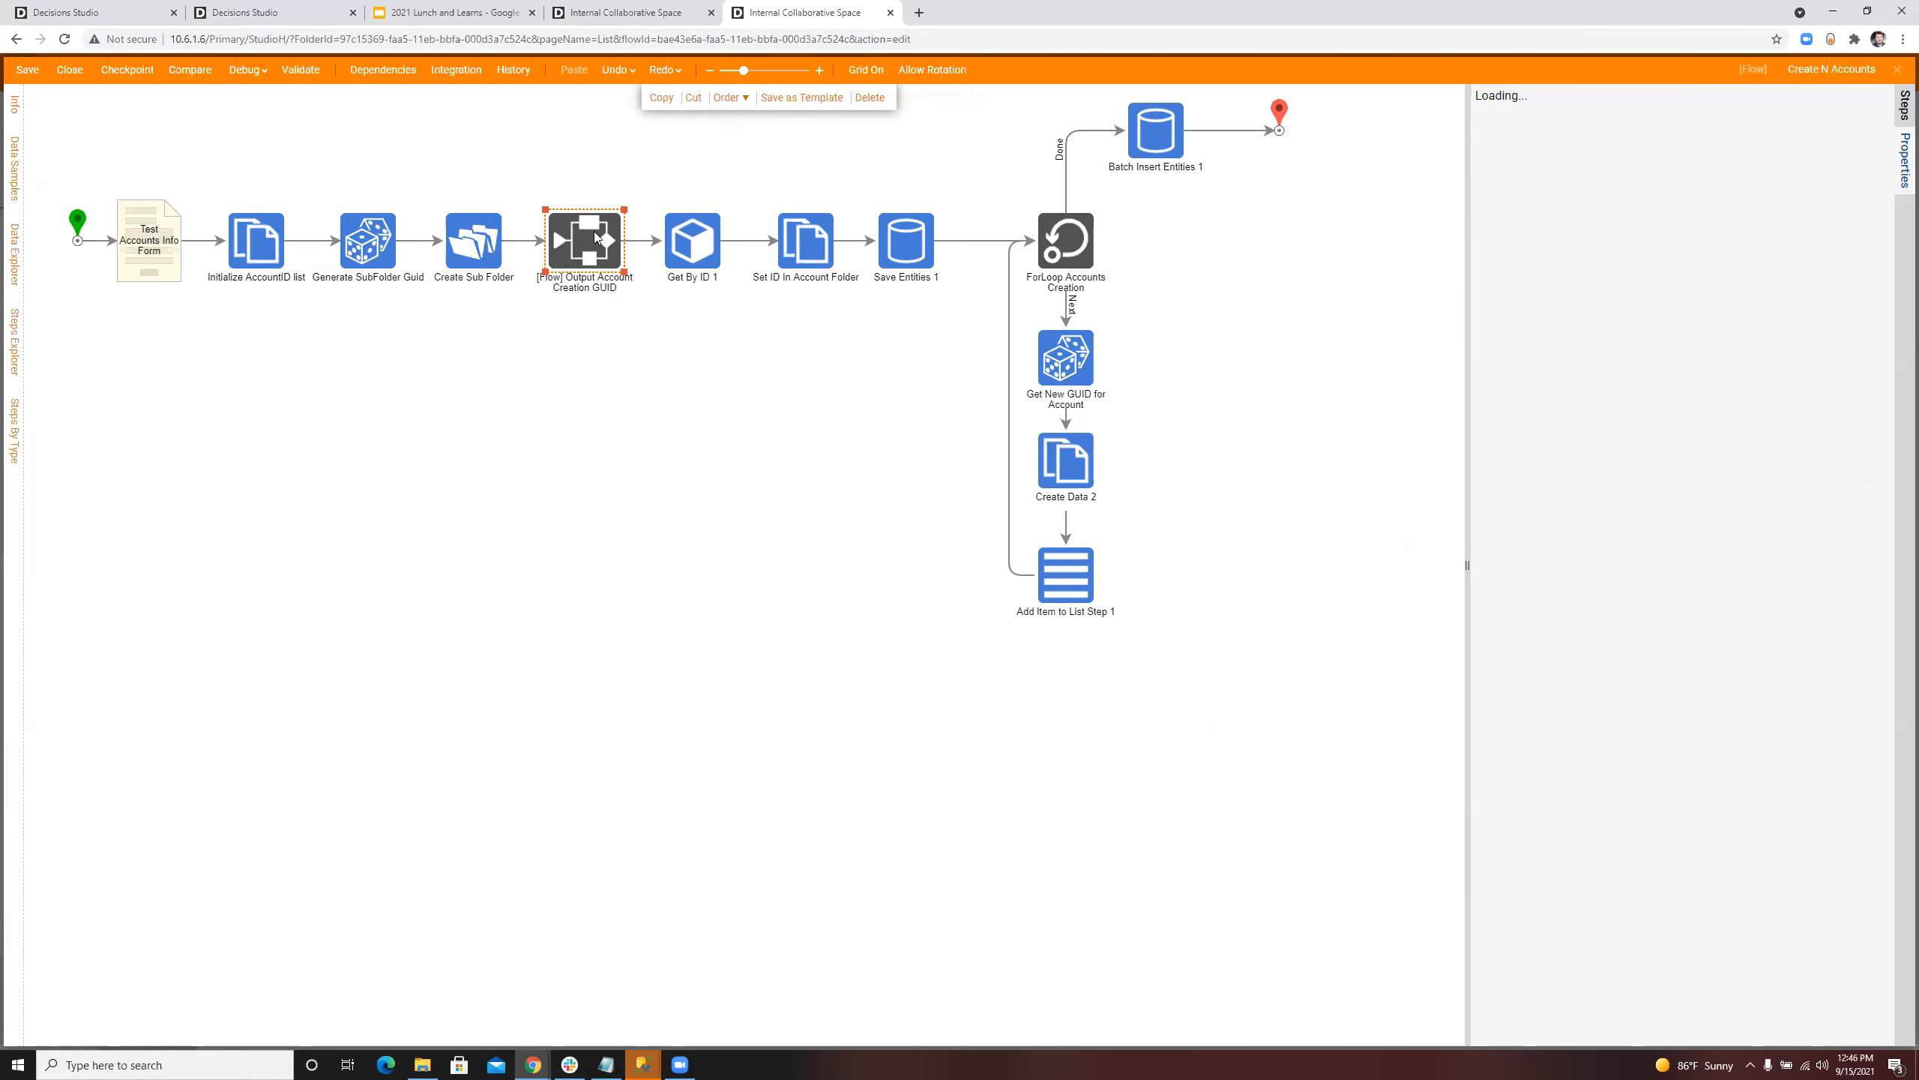
left_click(1083, 252)
left_click(1069, 364)
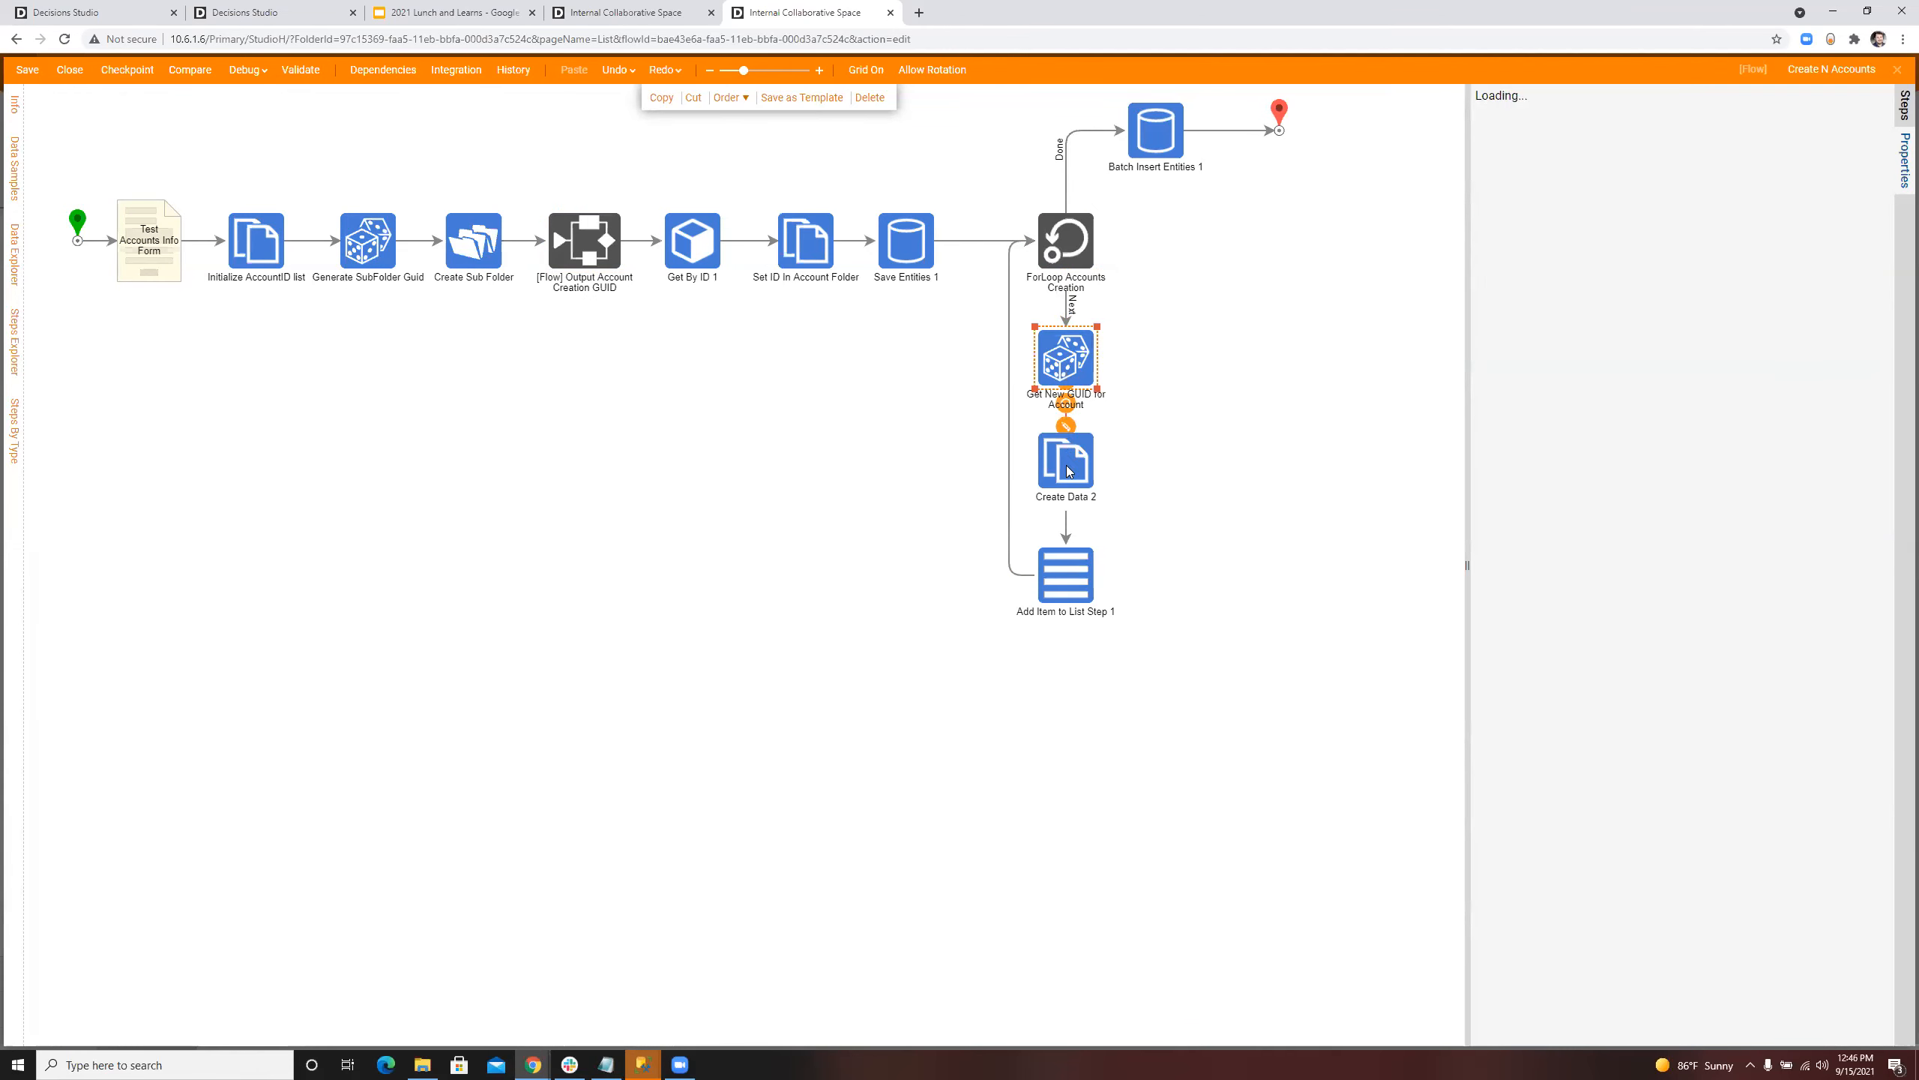
left_click(1062, 454)
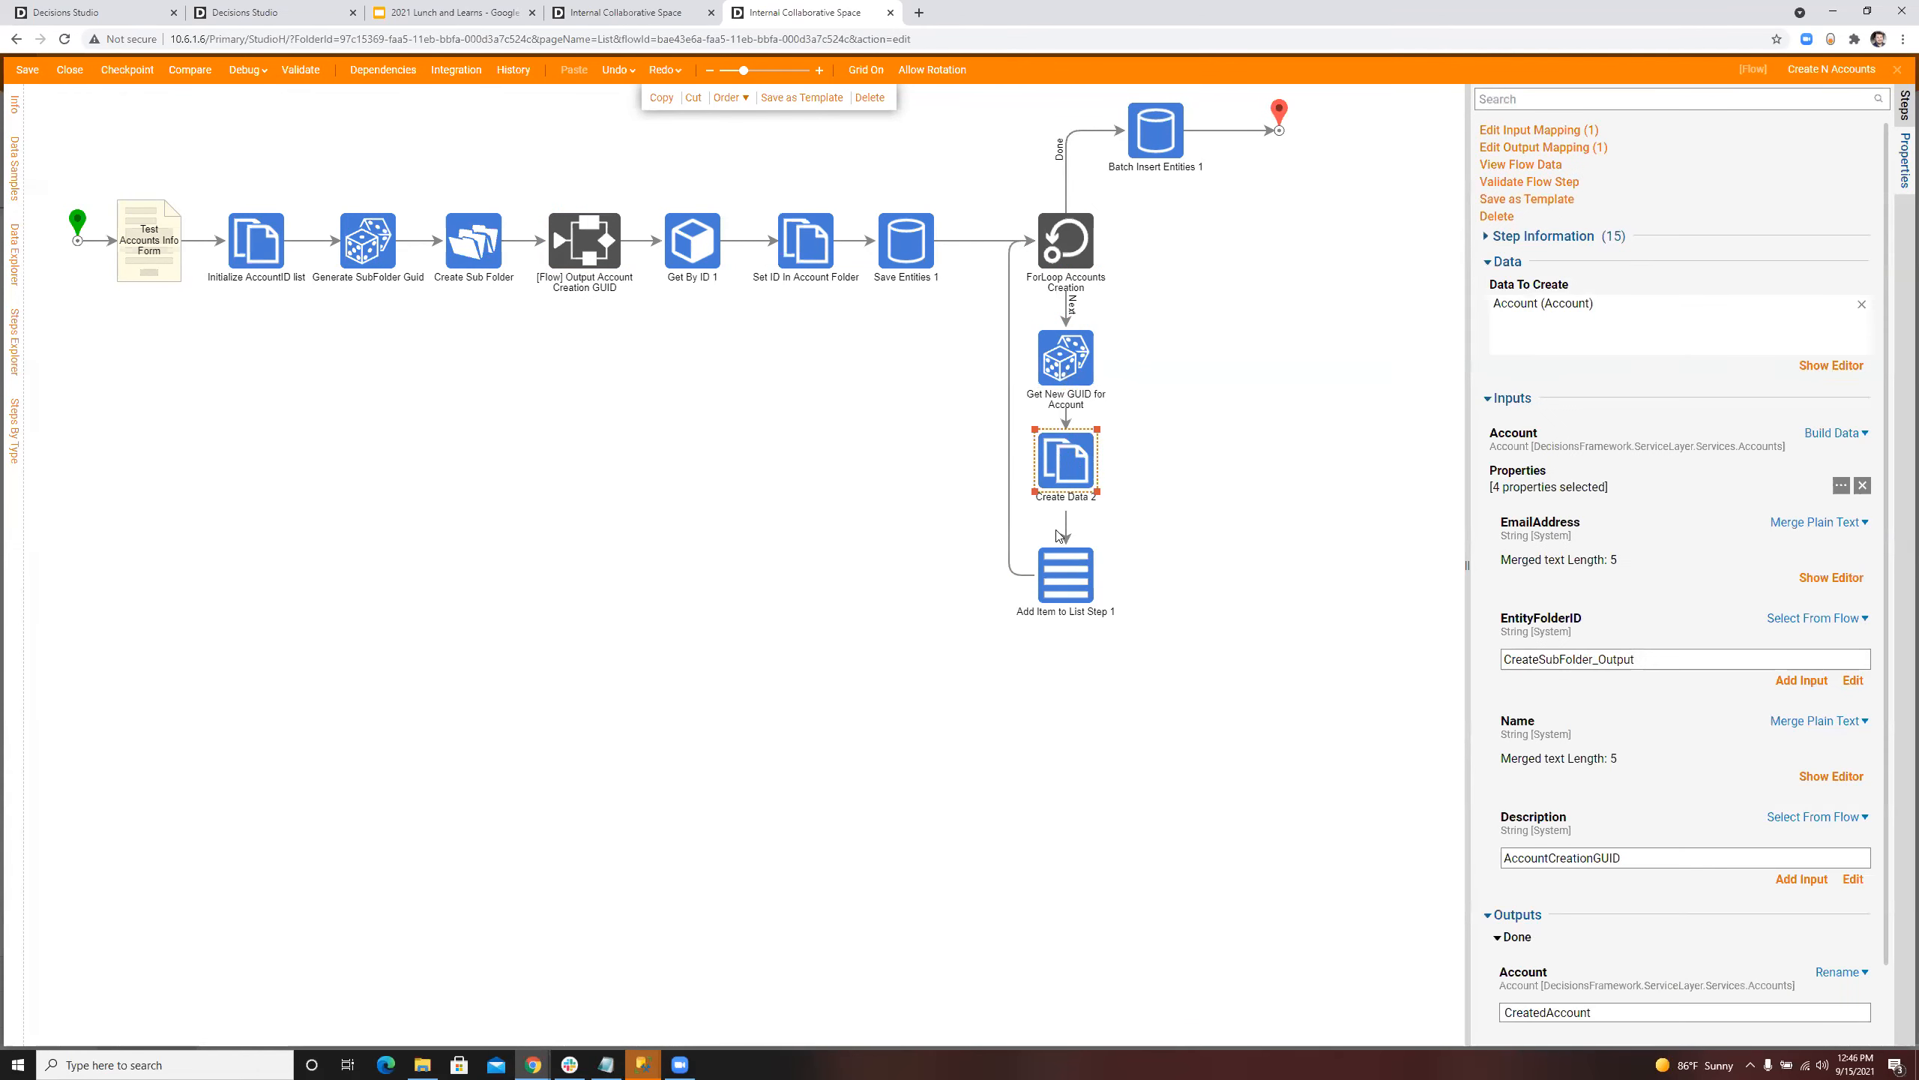
left_click(1140, 123)
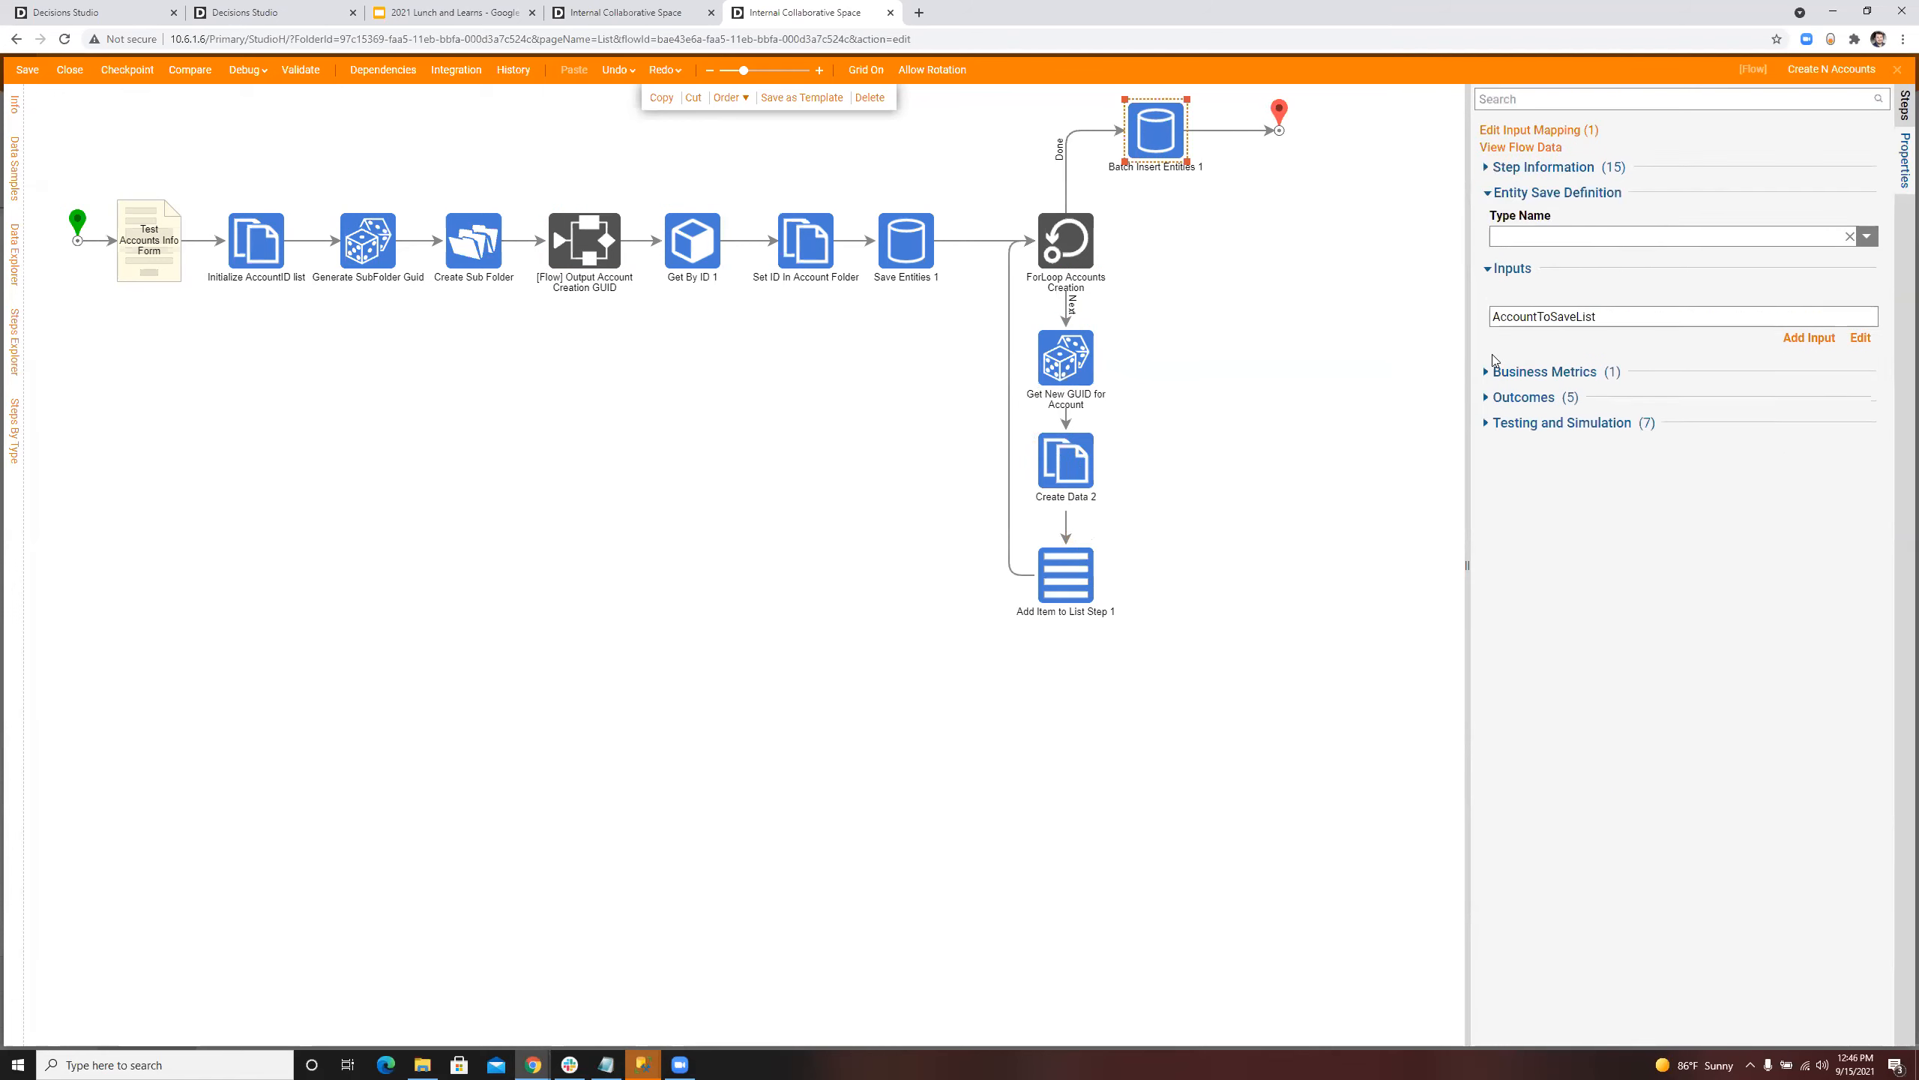
Step: Add an AddNewAccount step from Integration > Internal Services > AccountService to the empty area below the main flow
left_click(1902, 102)
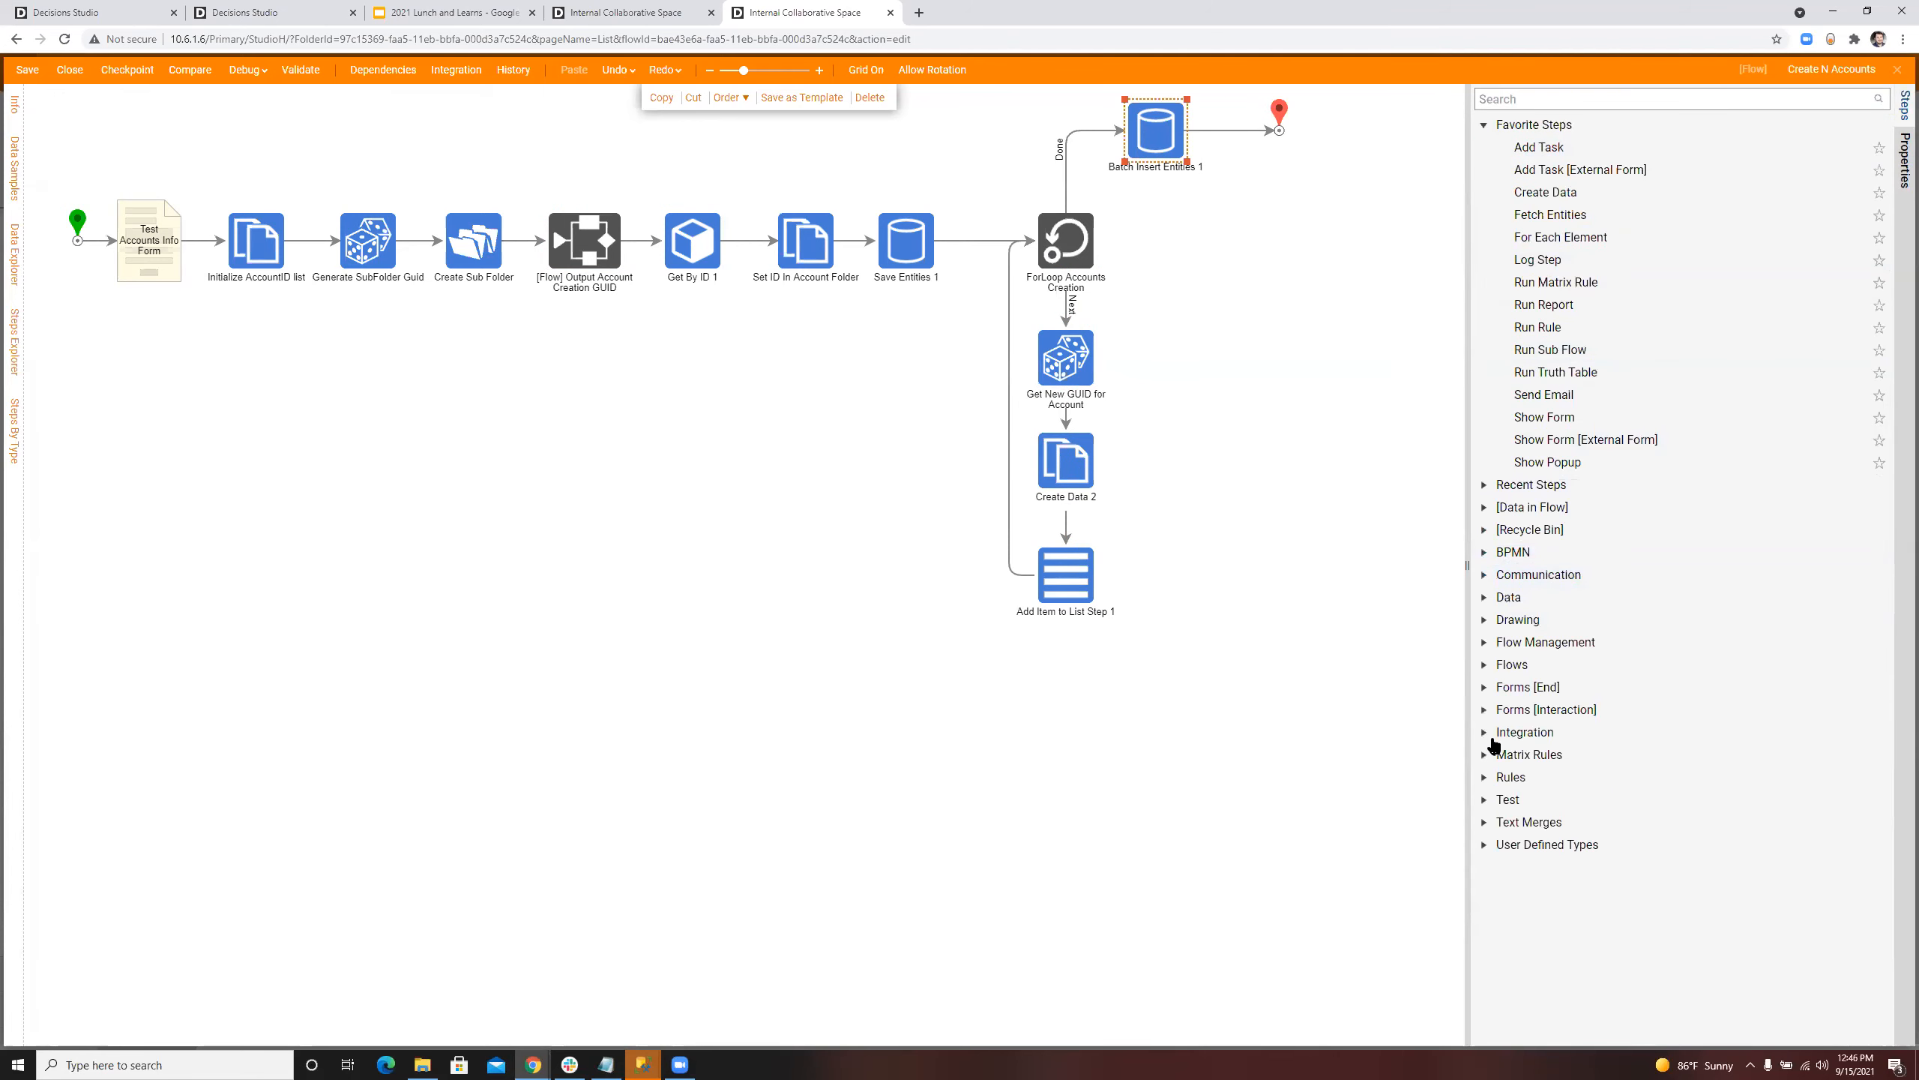
left_click(1485, 732)
scroll(1499, 574, "down", 7)
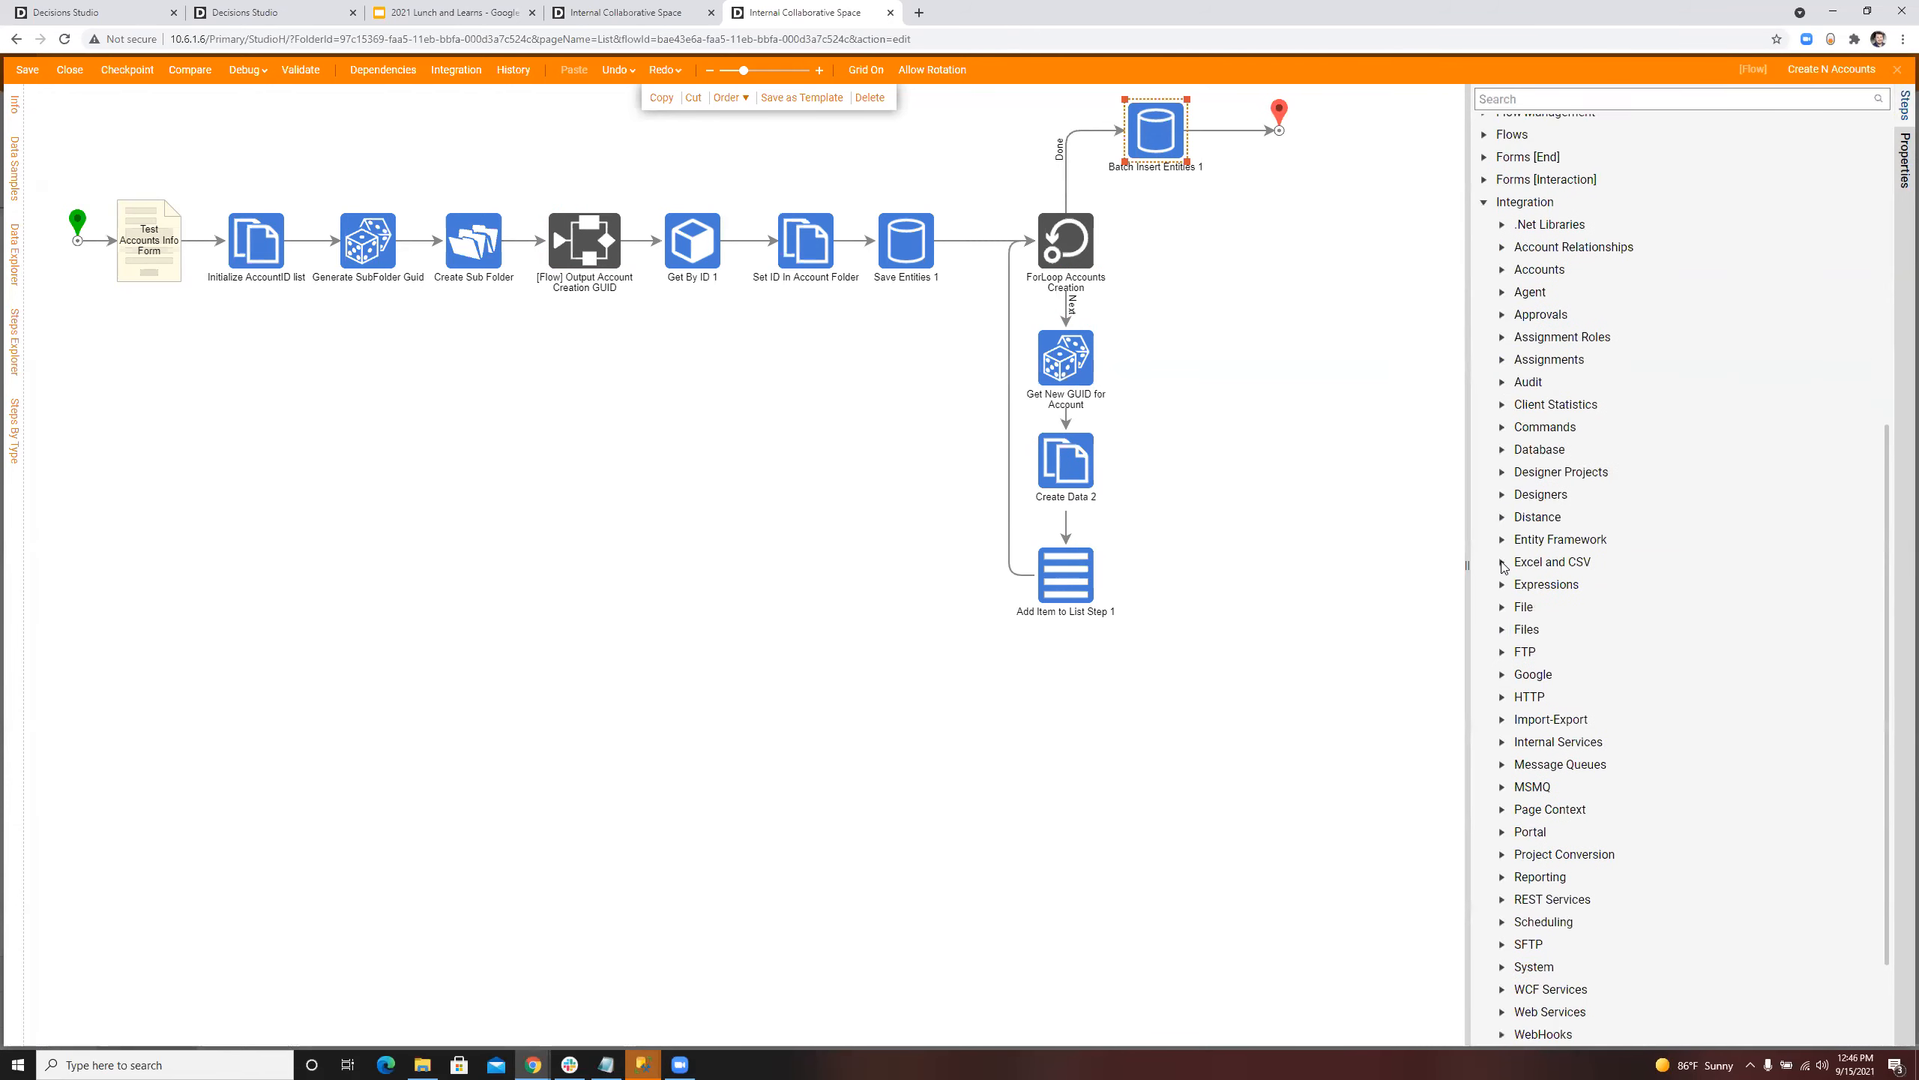
scroll(1519, 617, "up", 1)
scroll(1522, 631, "down", 2)
left_click(1503, 646)
scroll(1518, 581, "down", 4)
scroll(1525, 423, "up", 1)
left_click(1519, 374)
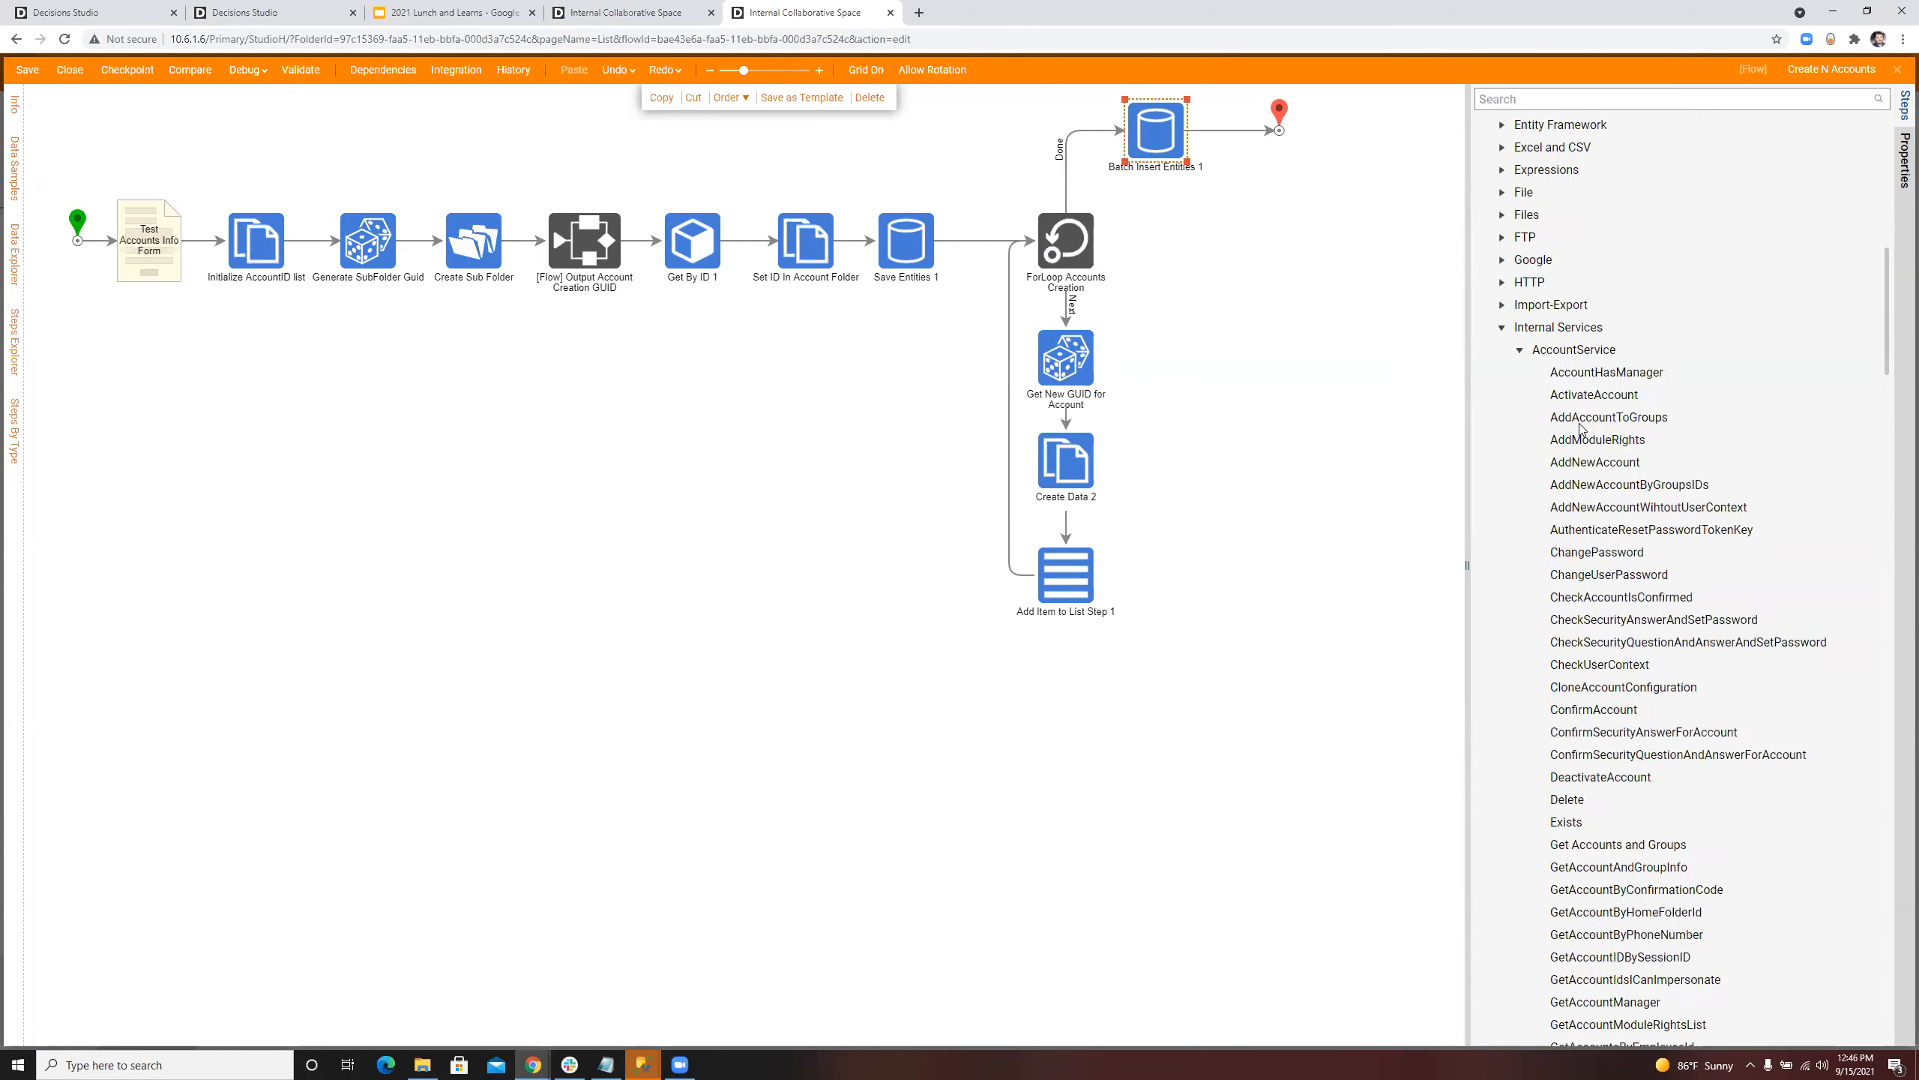
scroll(1587, 437, "down", 3)
scroll(1596, 447, "up", 1)
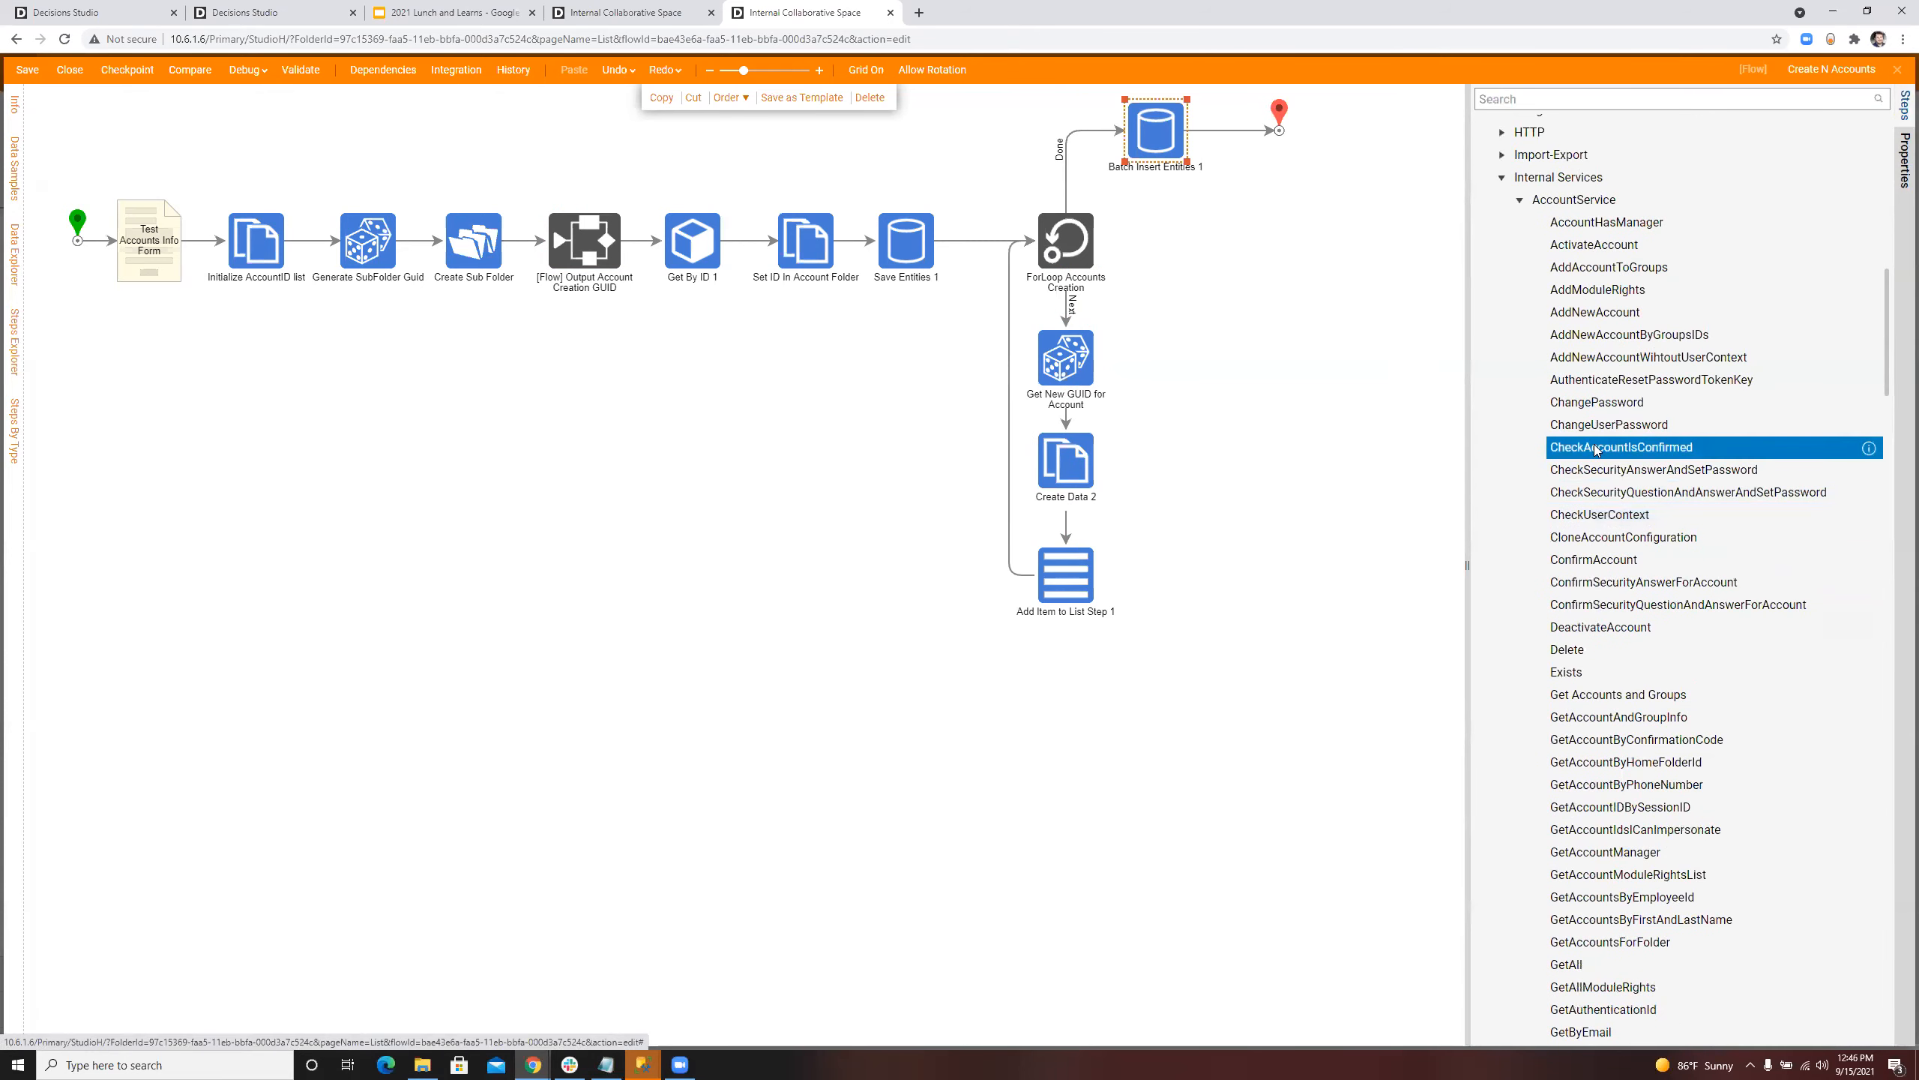
scroll(1603, 458, "down", 1)
scroll(1608, 462, "up", 1)
scroll(1609, 456, "down", 2)
scroll(1610, 458, "up", 2)
left_click_drag(1599, 311, 594, 487)
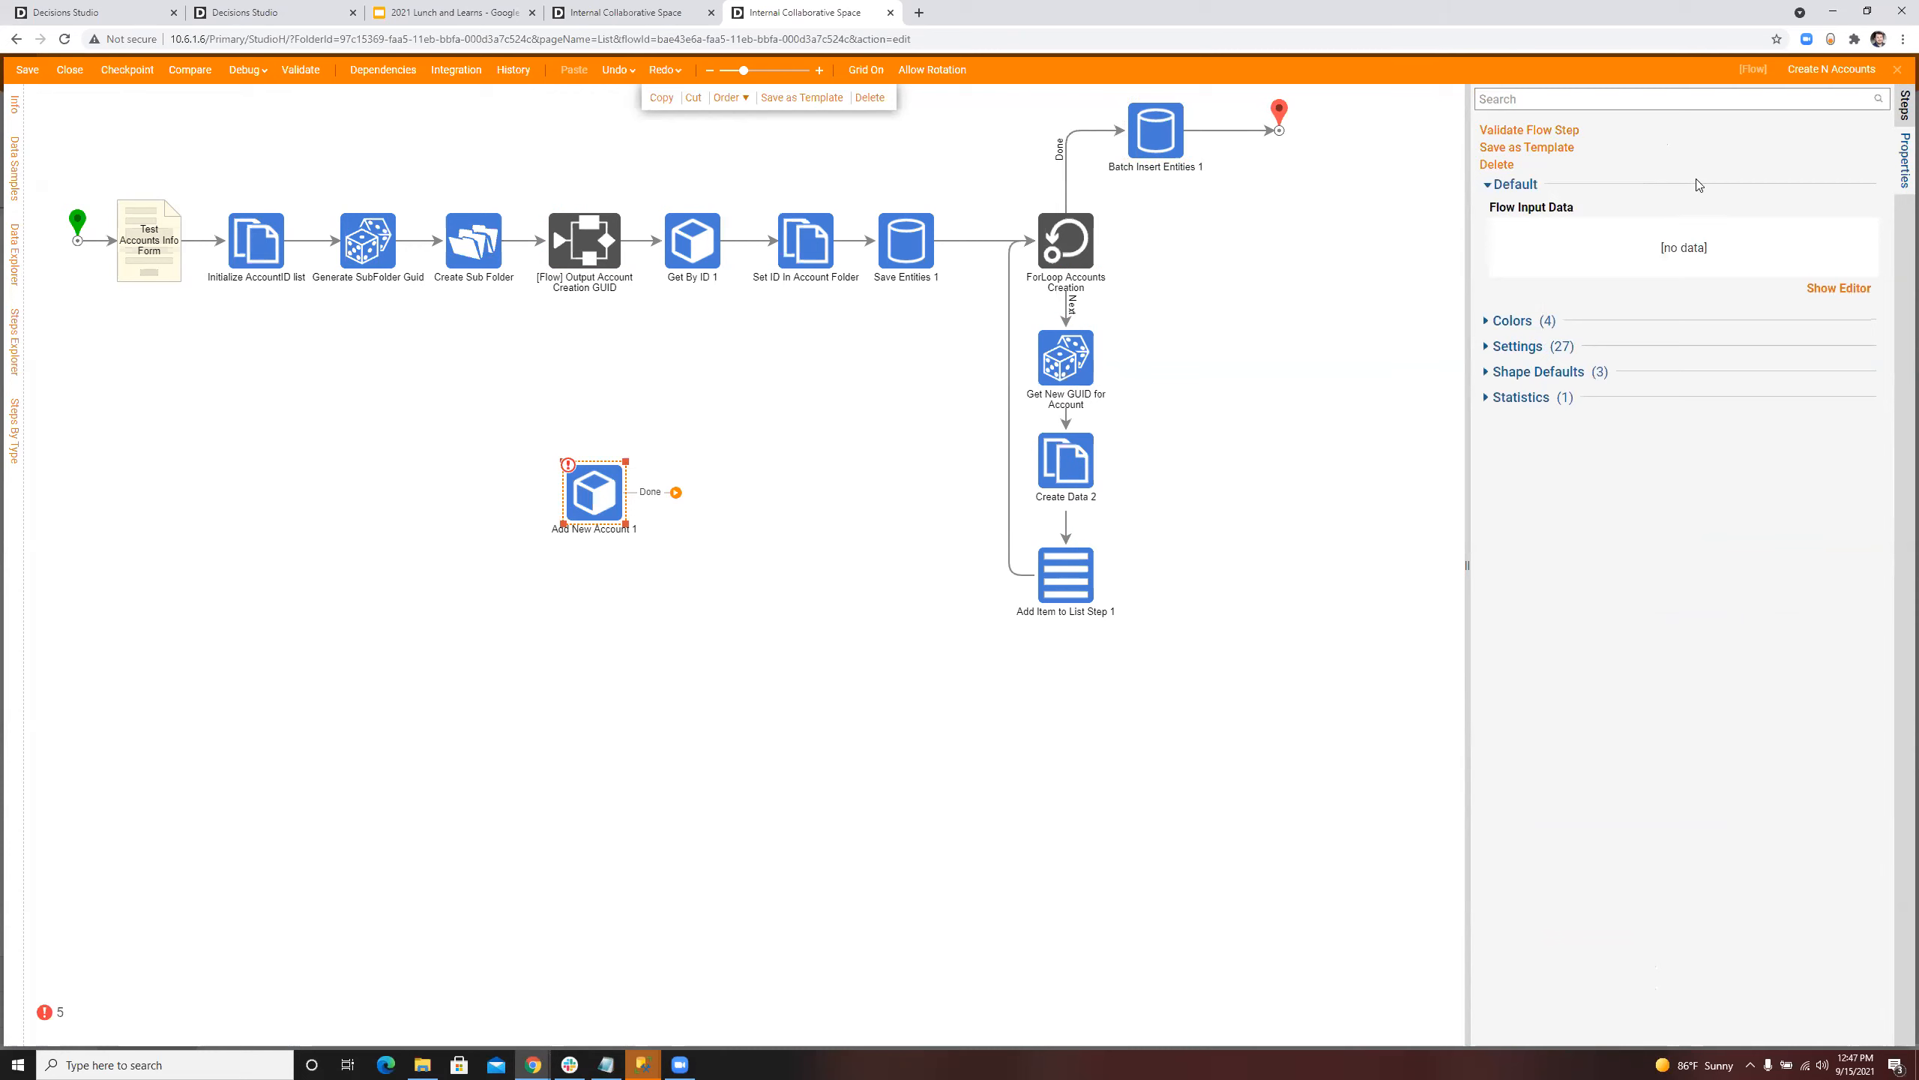
Step: Review the account, member Of and password inputs of the Add New Account step, and delete the step from the flow
left_click(634, 485)
left_click(591, 490)
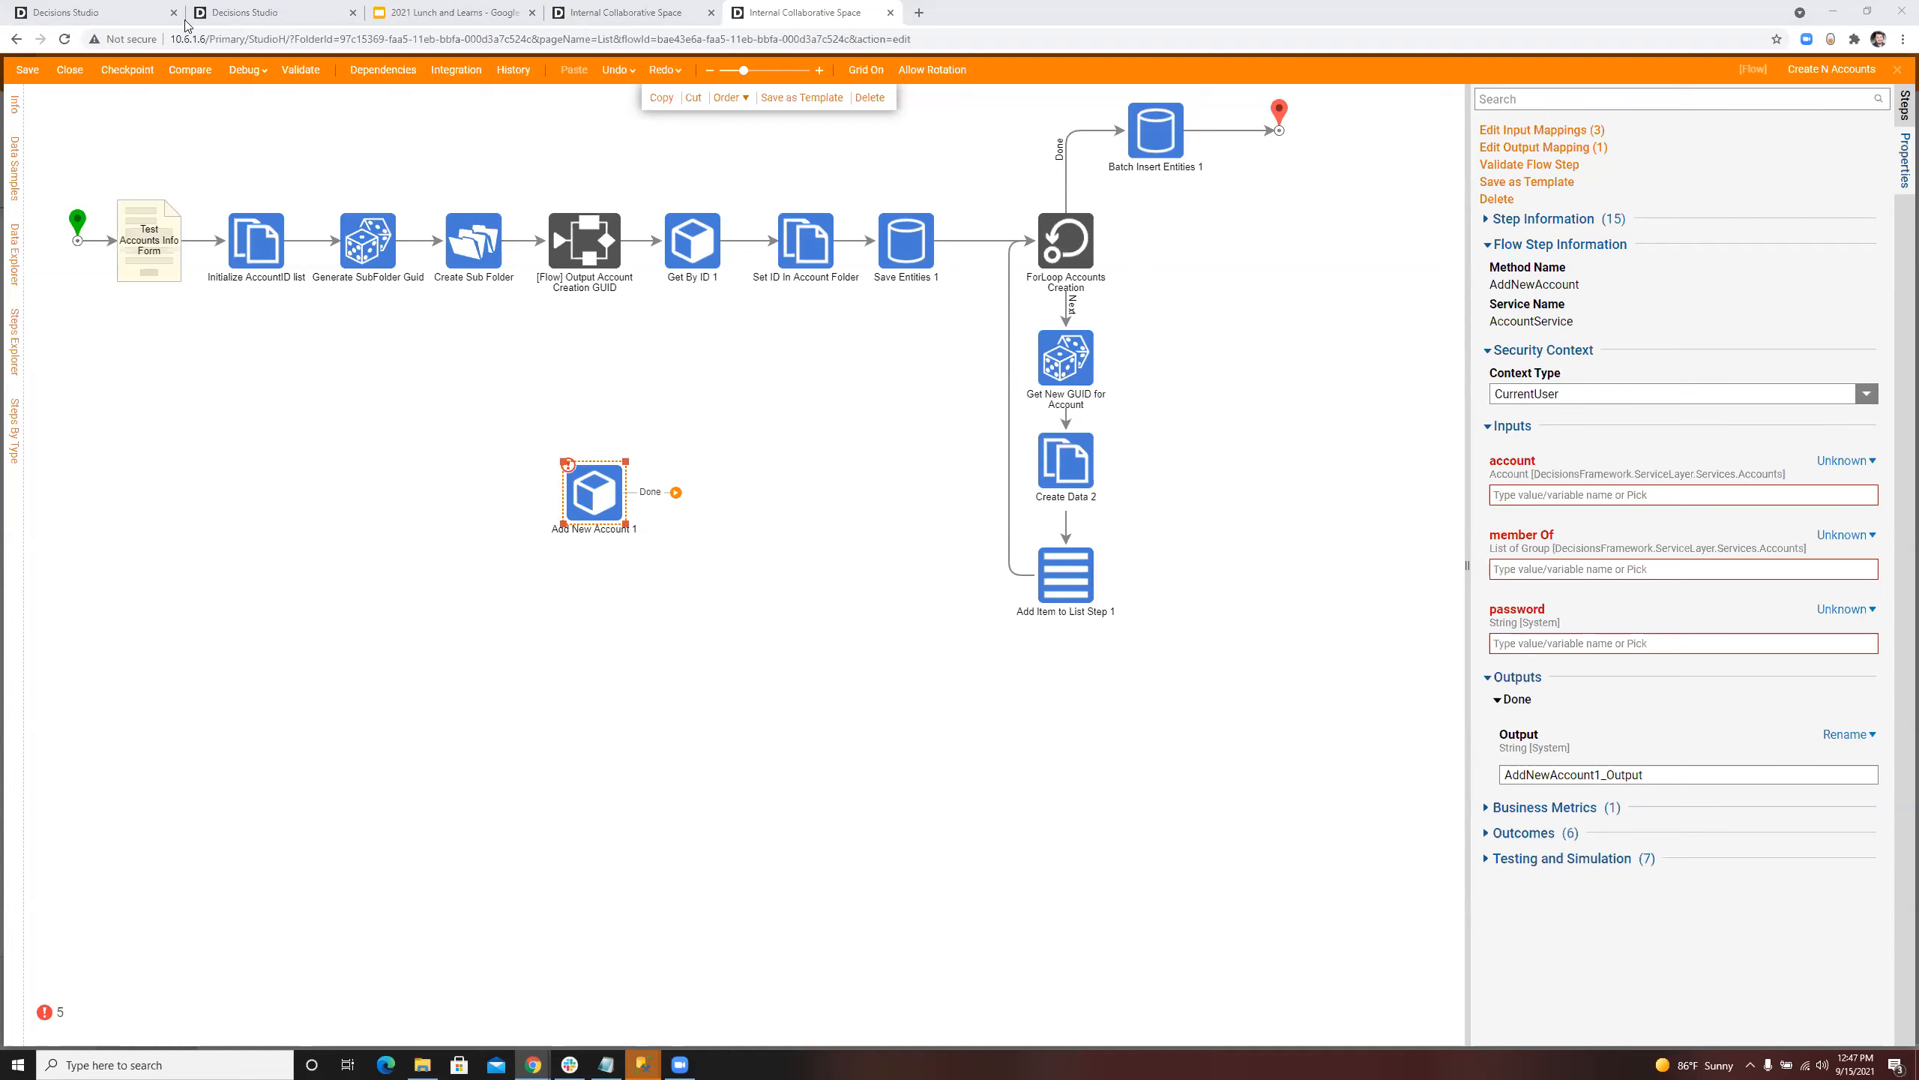
left_click(637, 411)
left_click(595, 492)
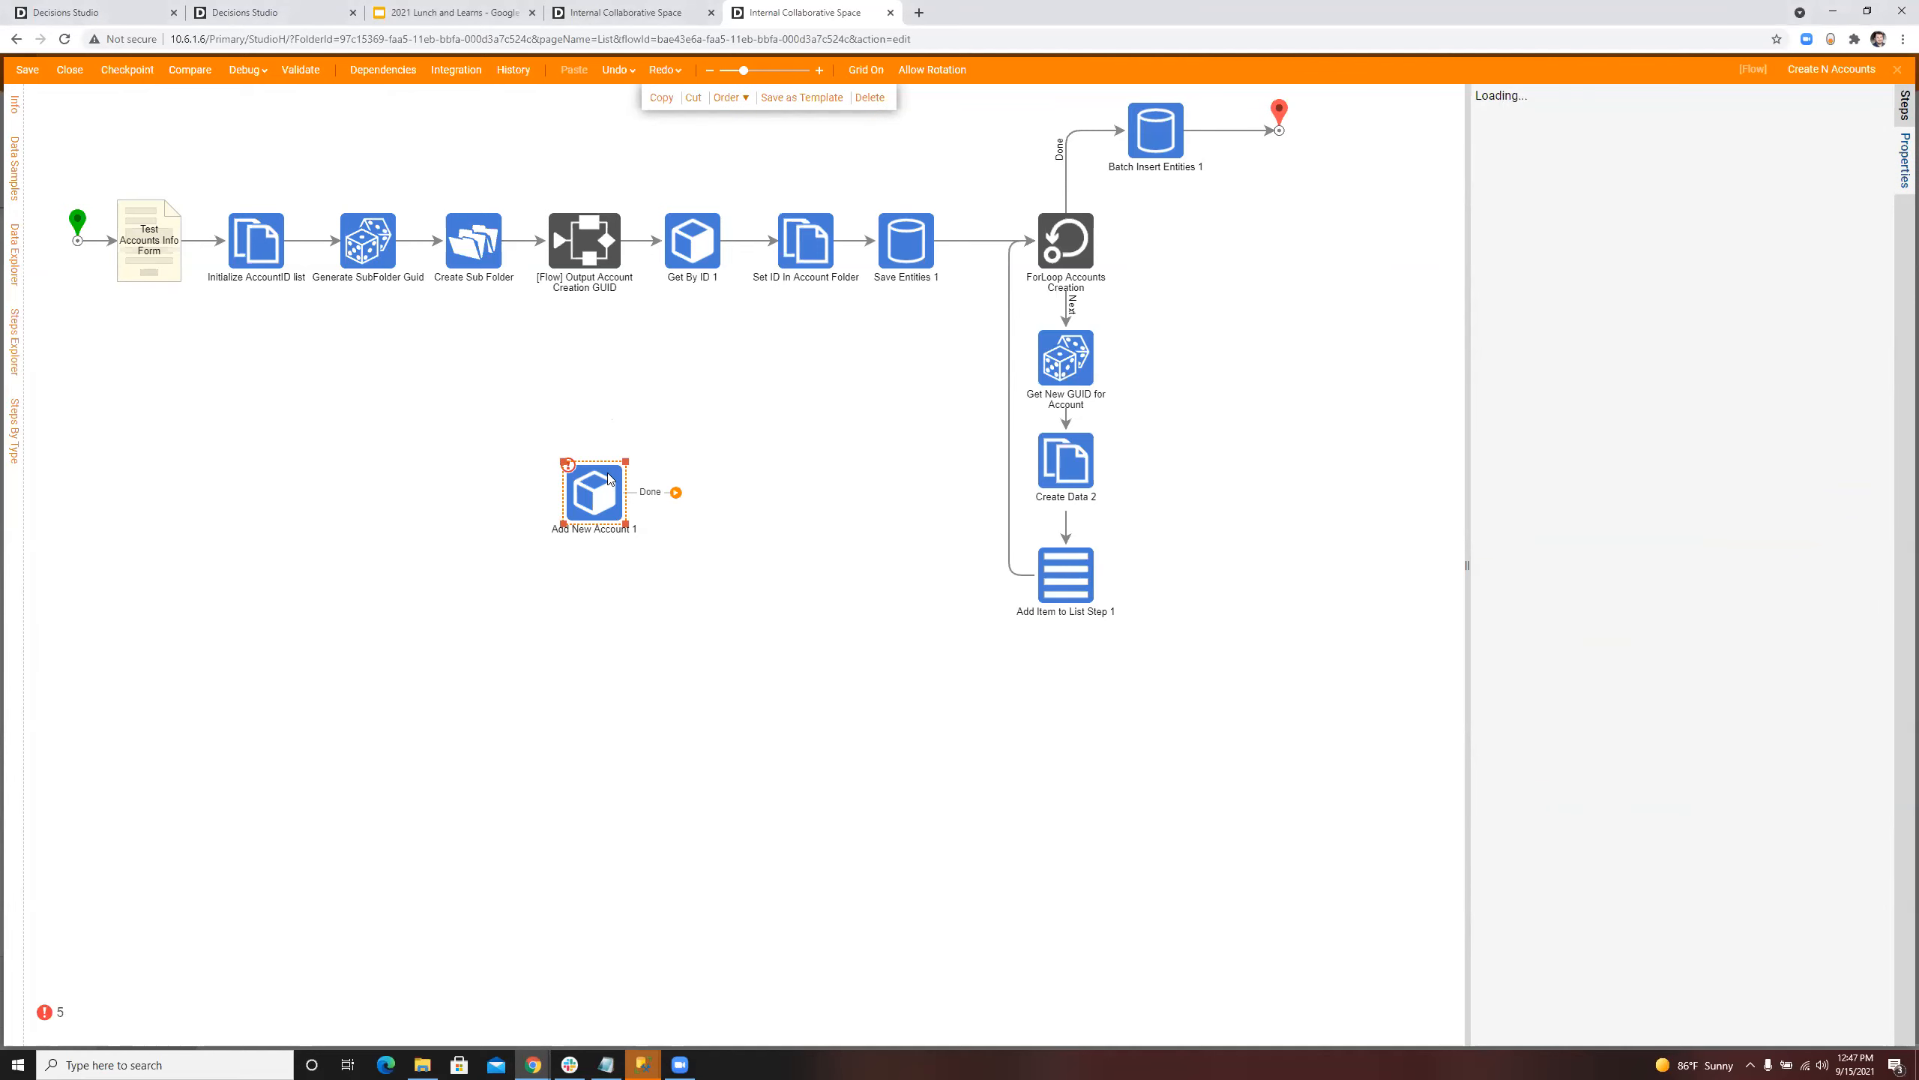
key("Delete")
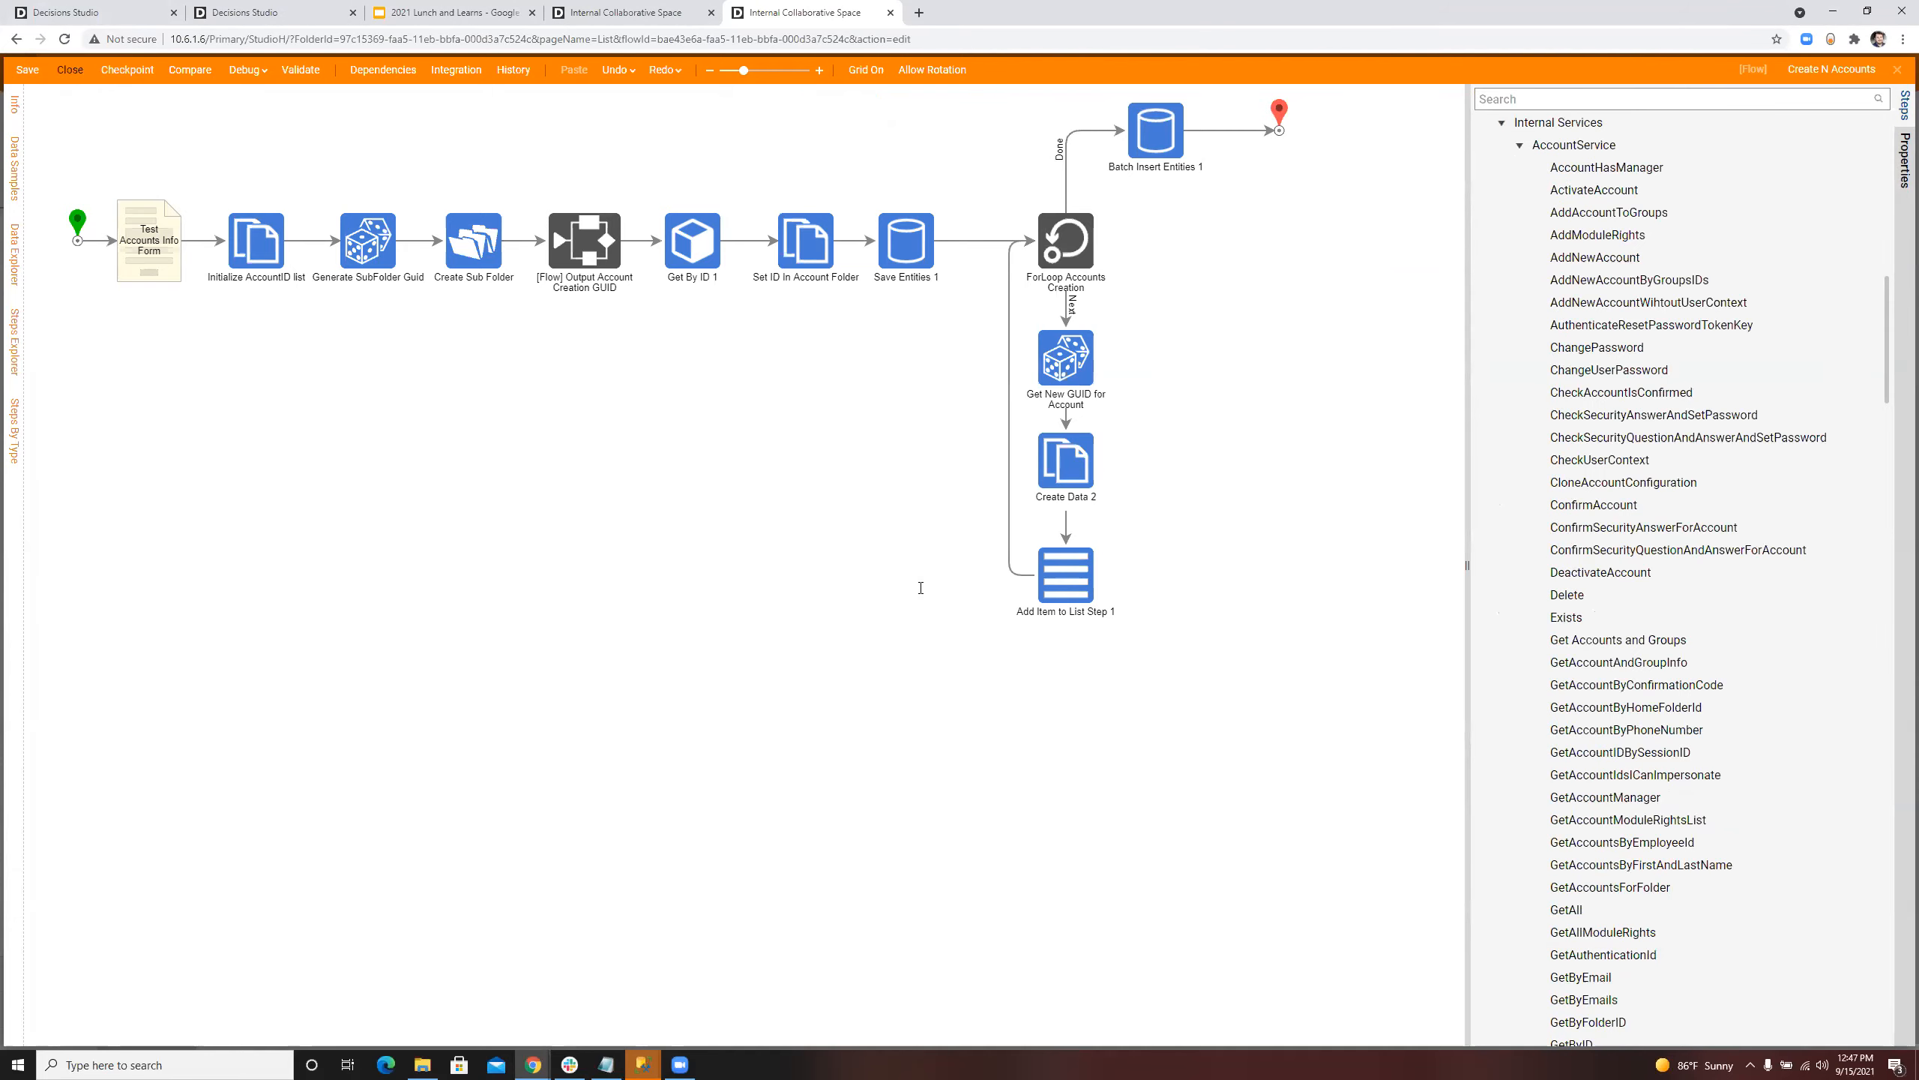
Step: Close the flow designer and look through the available actions of the Stress Testing Accounts folder
left_click(67, 70)
left_click(1040, 649)
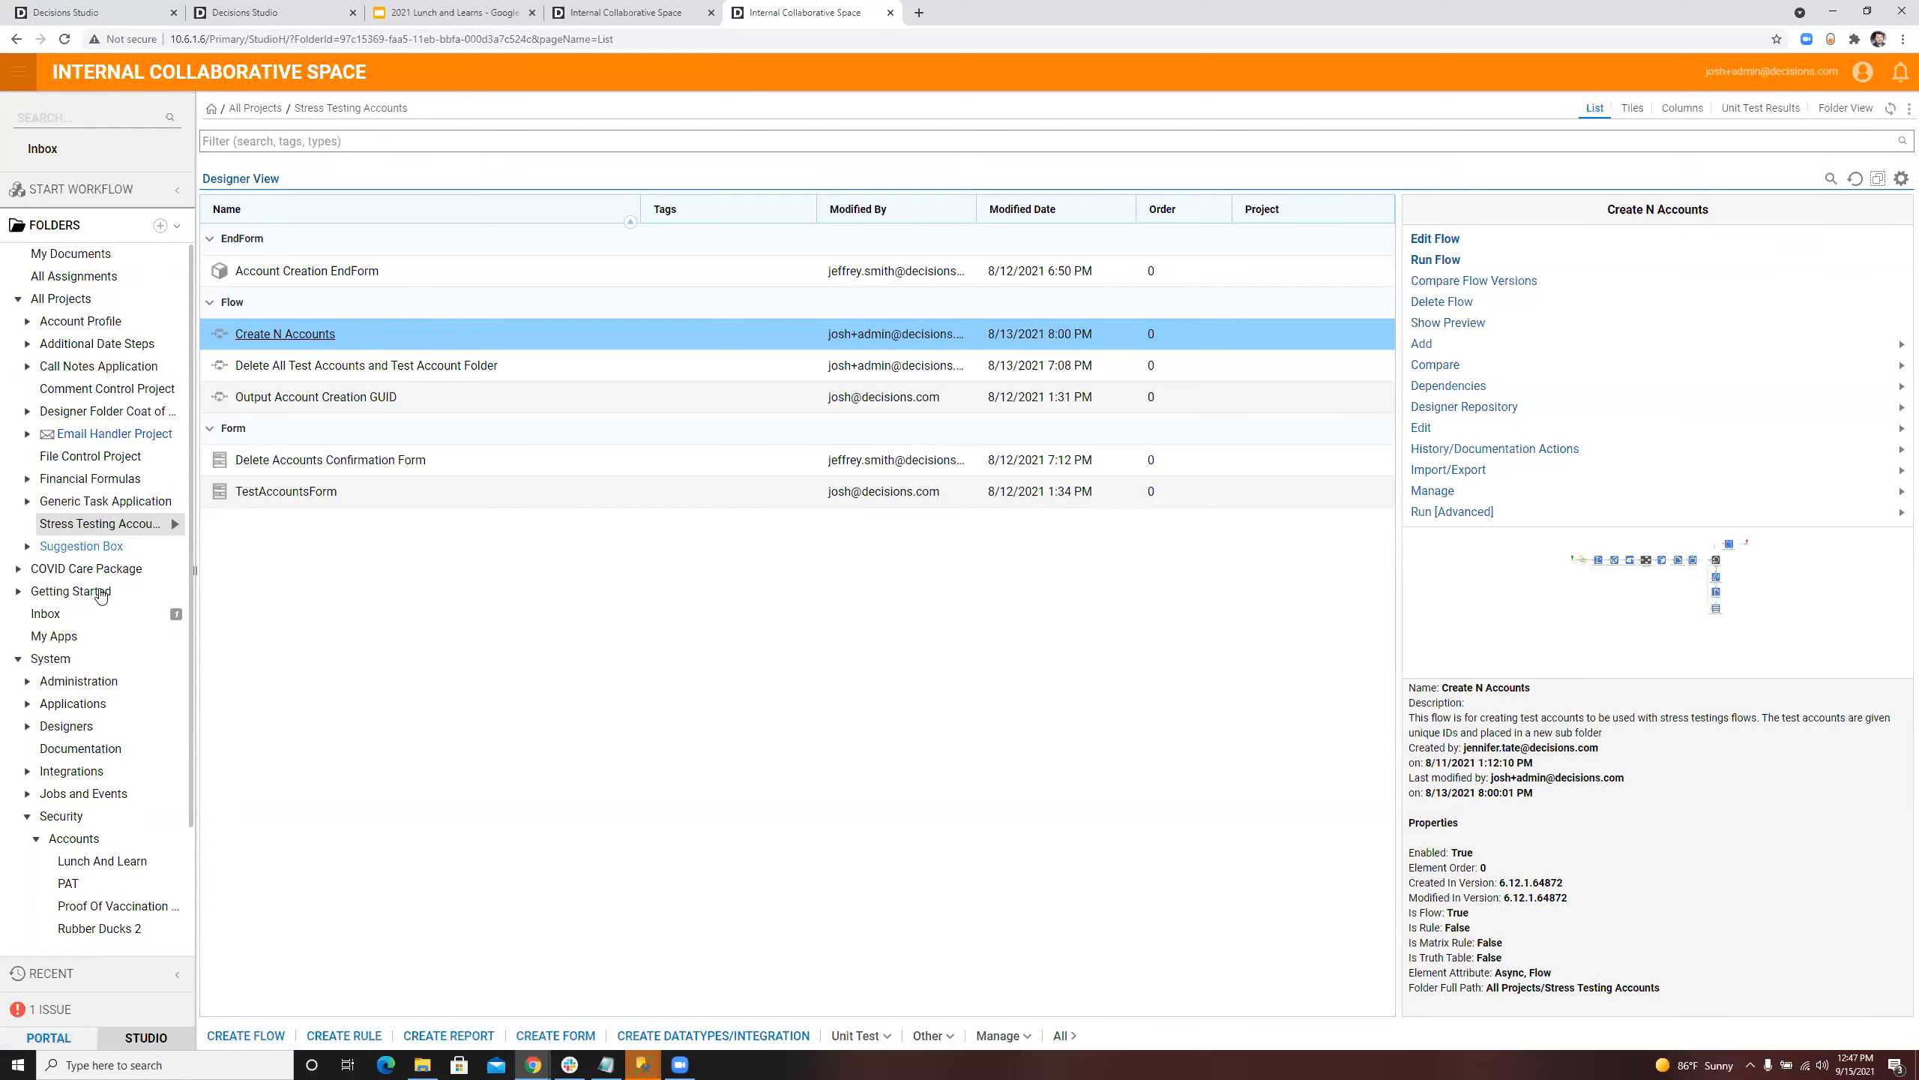
left_click(176, 525)
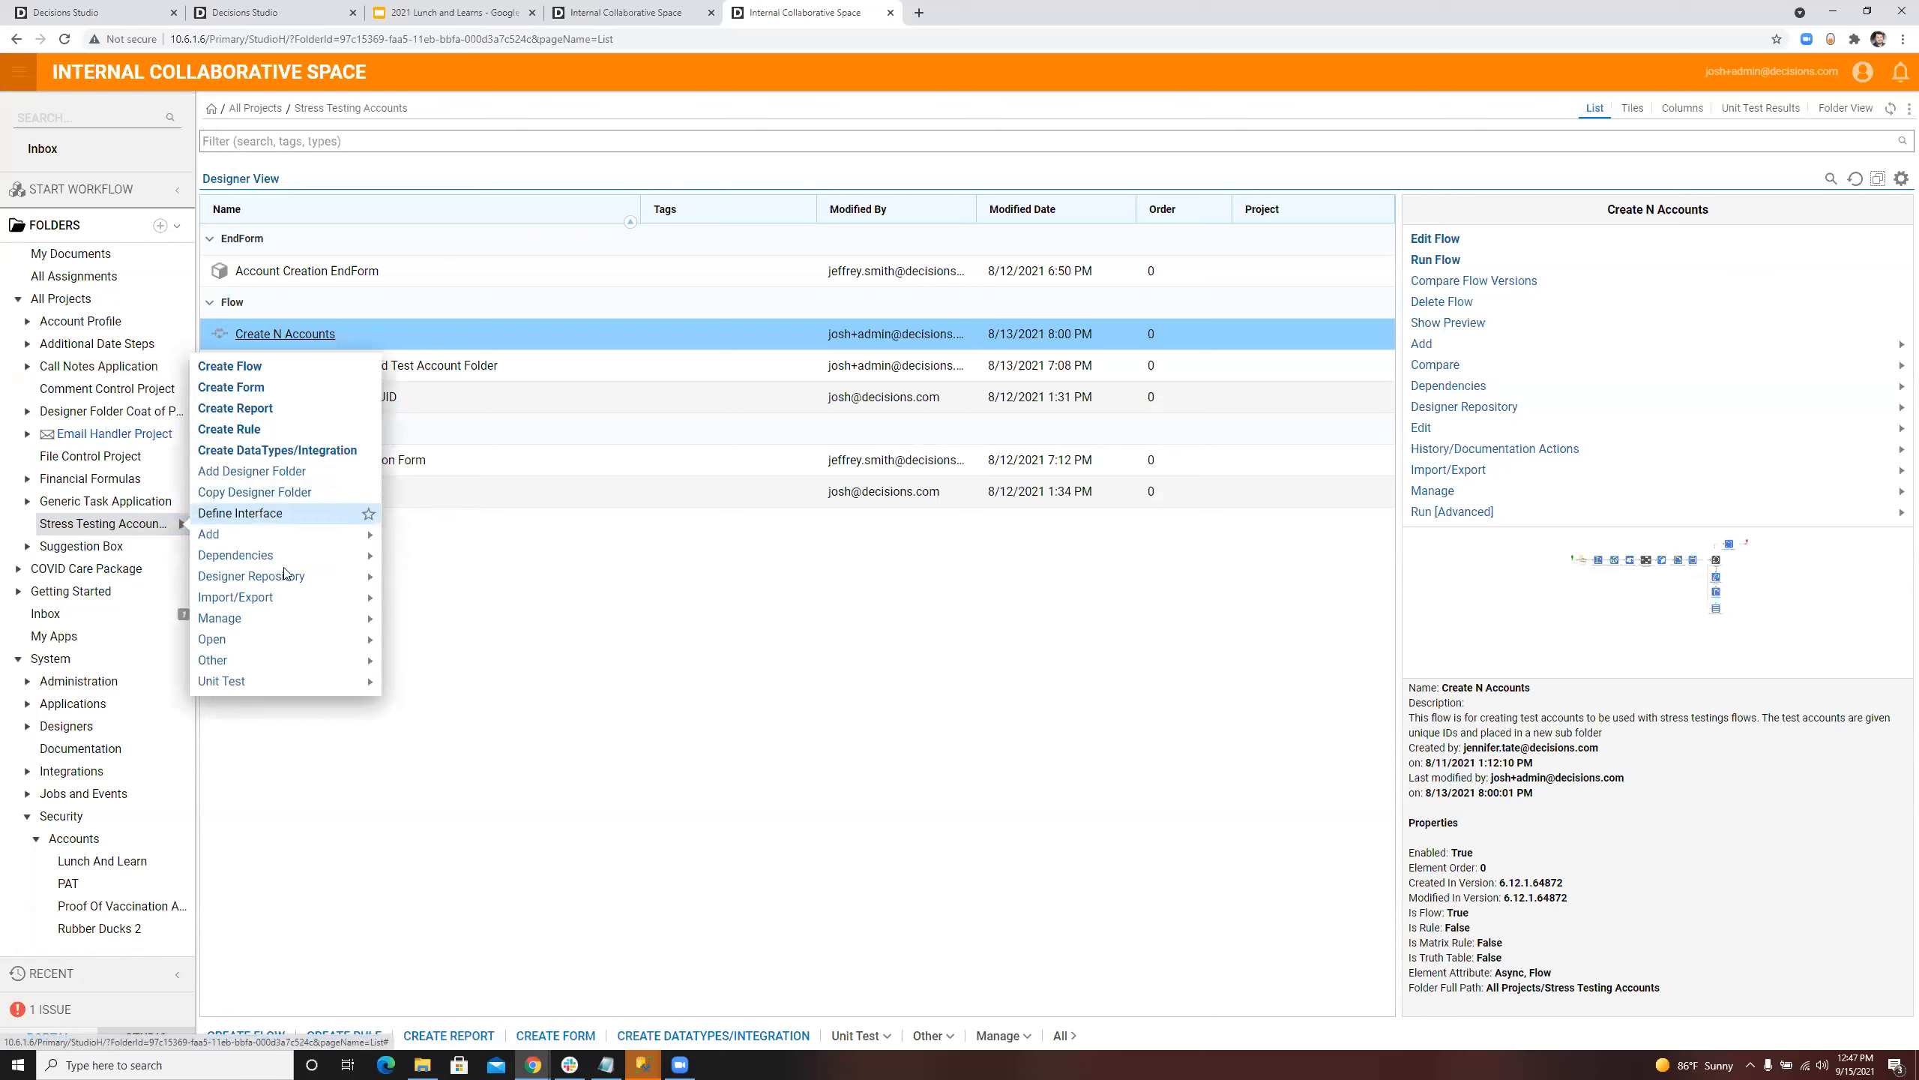
mouse_move(284, 610)
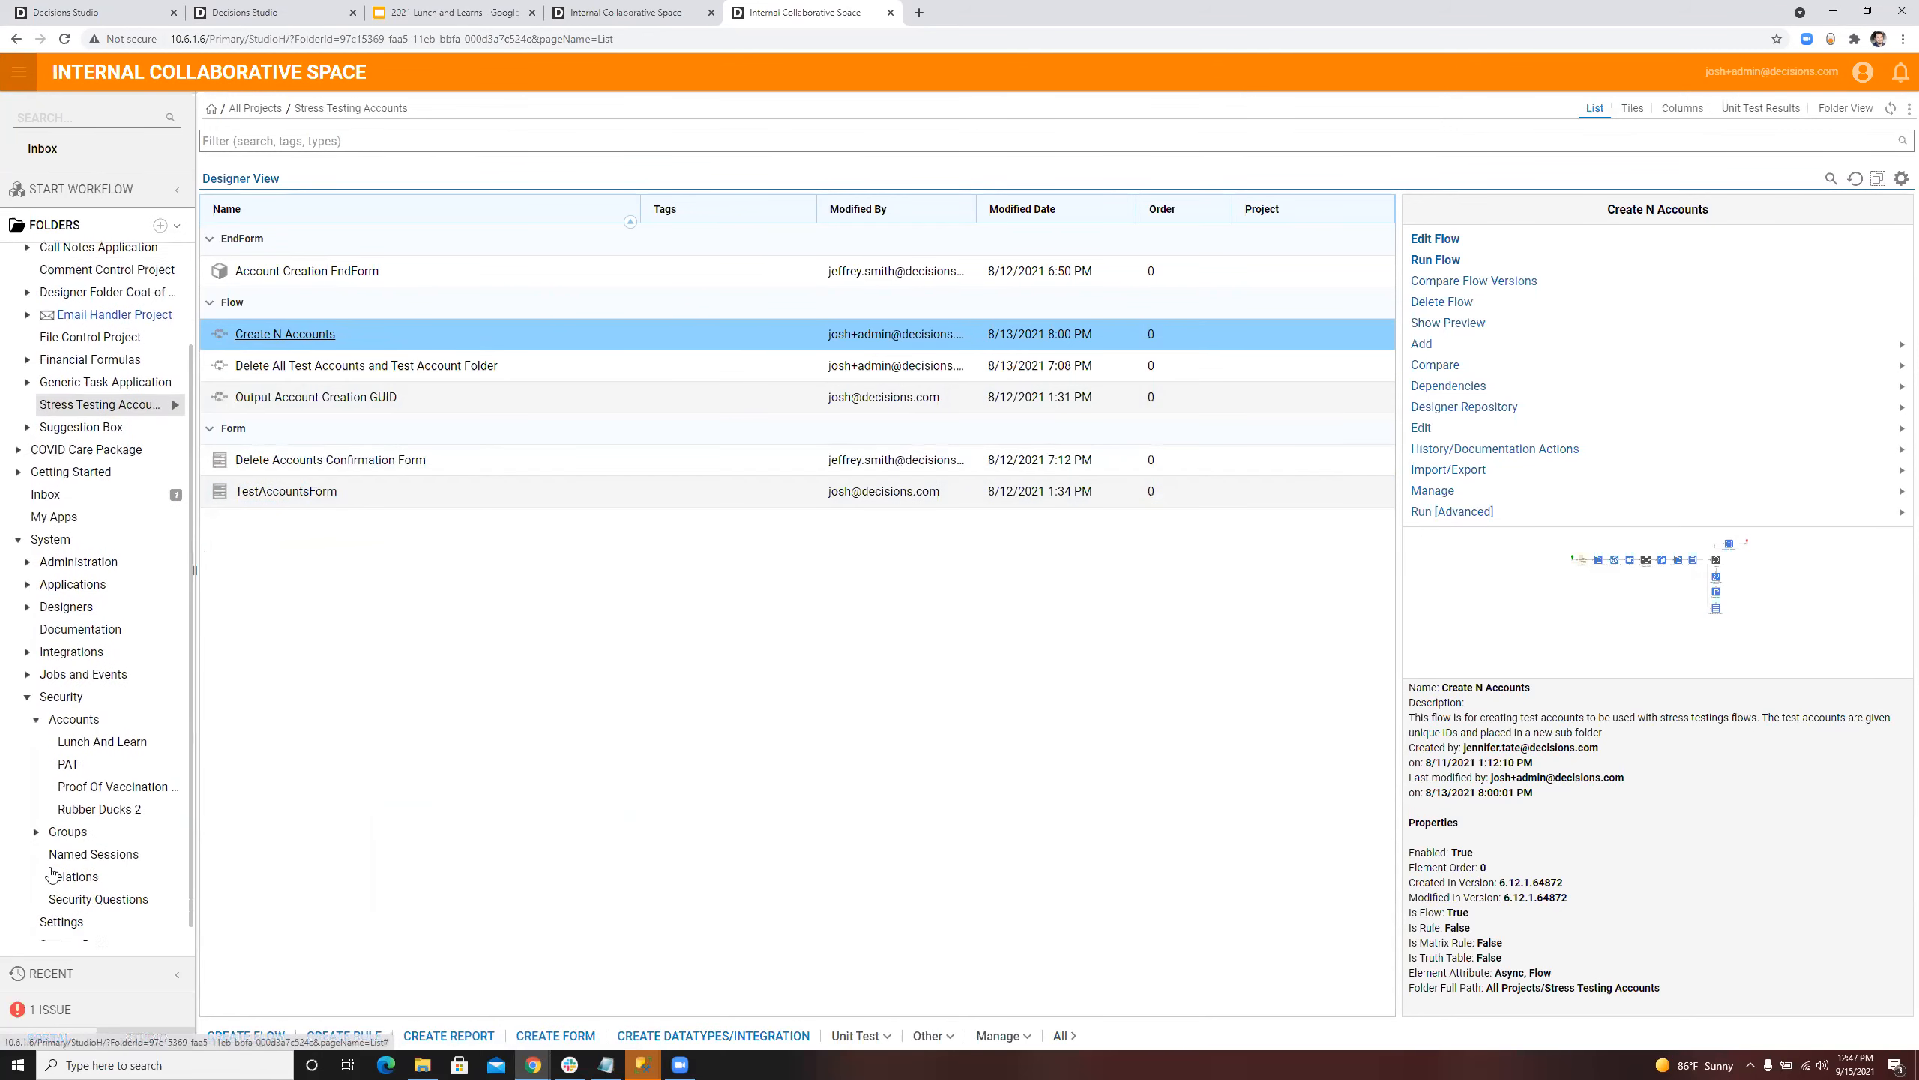
Step: Review the Delete All Test Accounts and Test Account Folder flow, and look through the Stress Testing Accounts folder's Import/Export actions
left_click(414, 366)
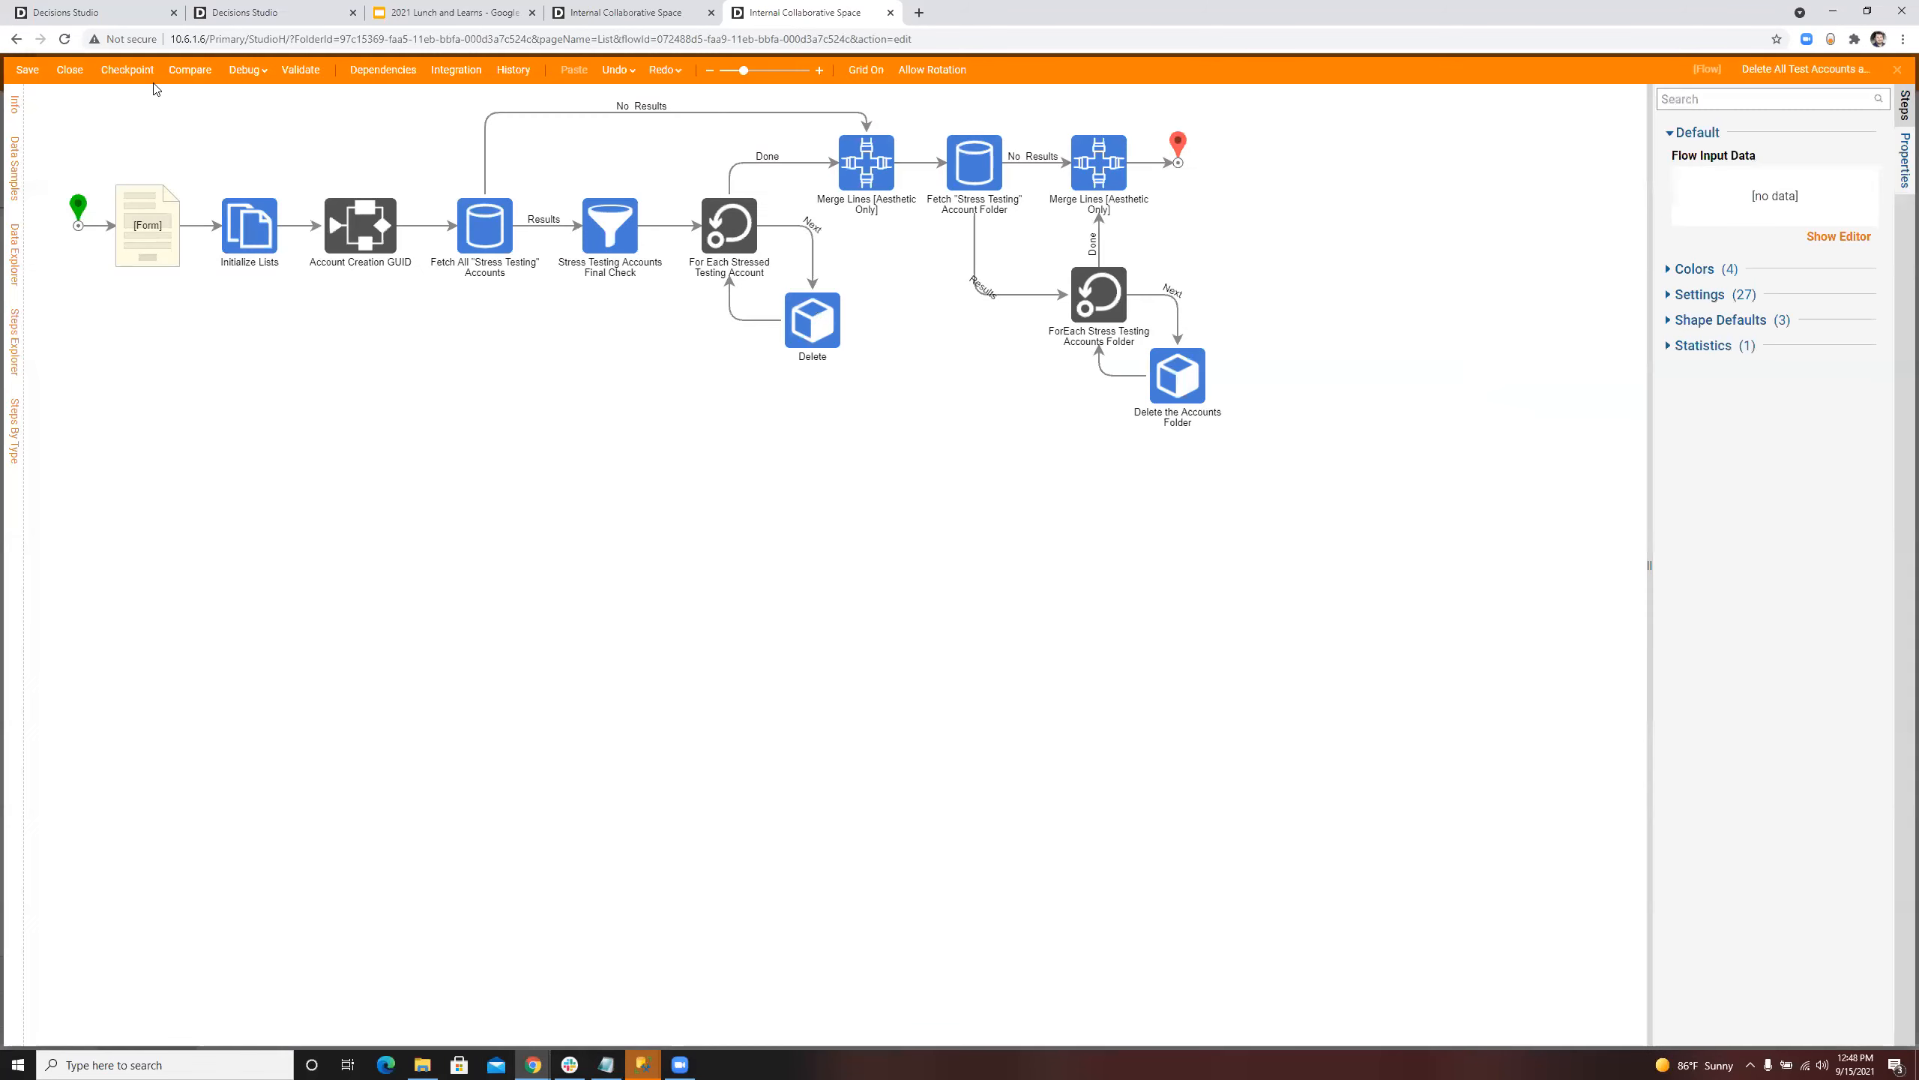
left_click(81, 72)
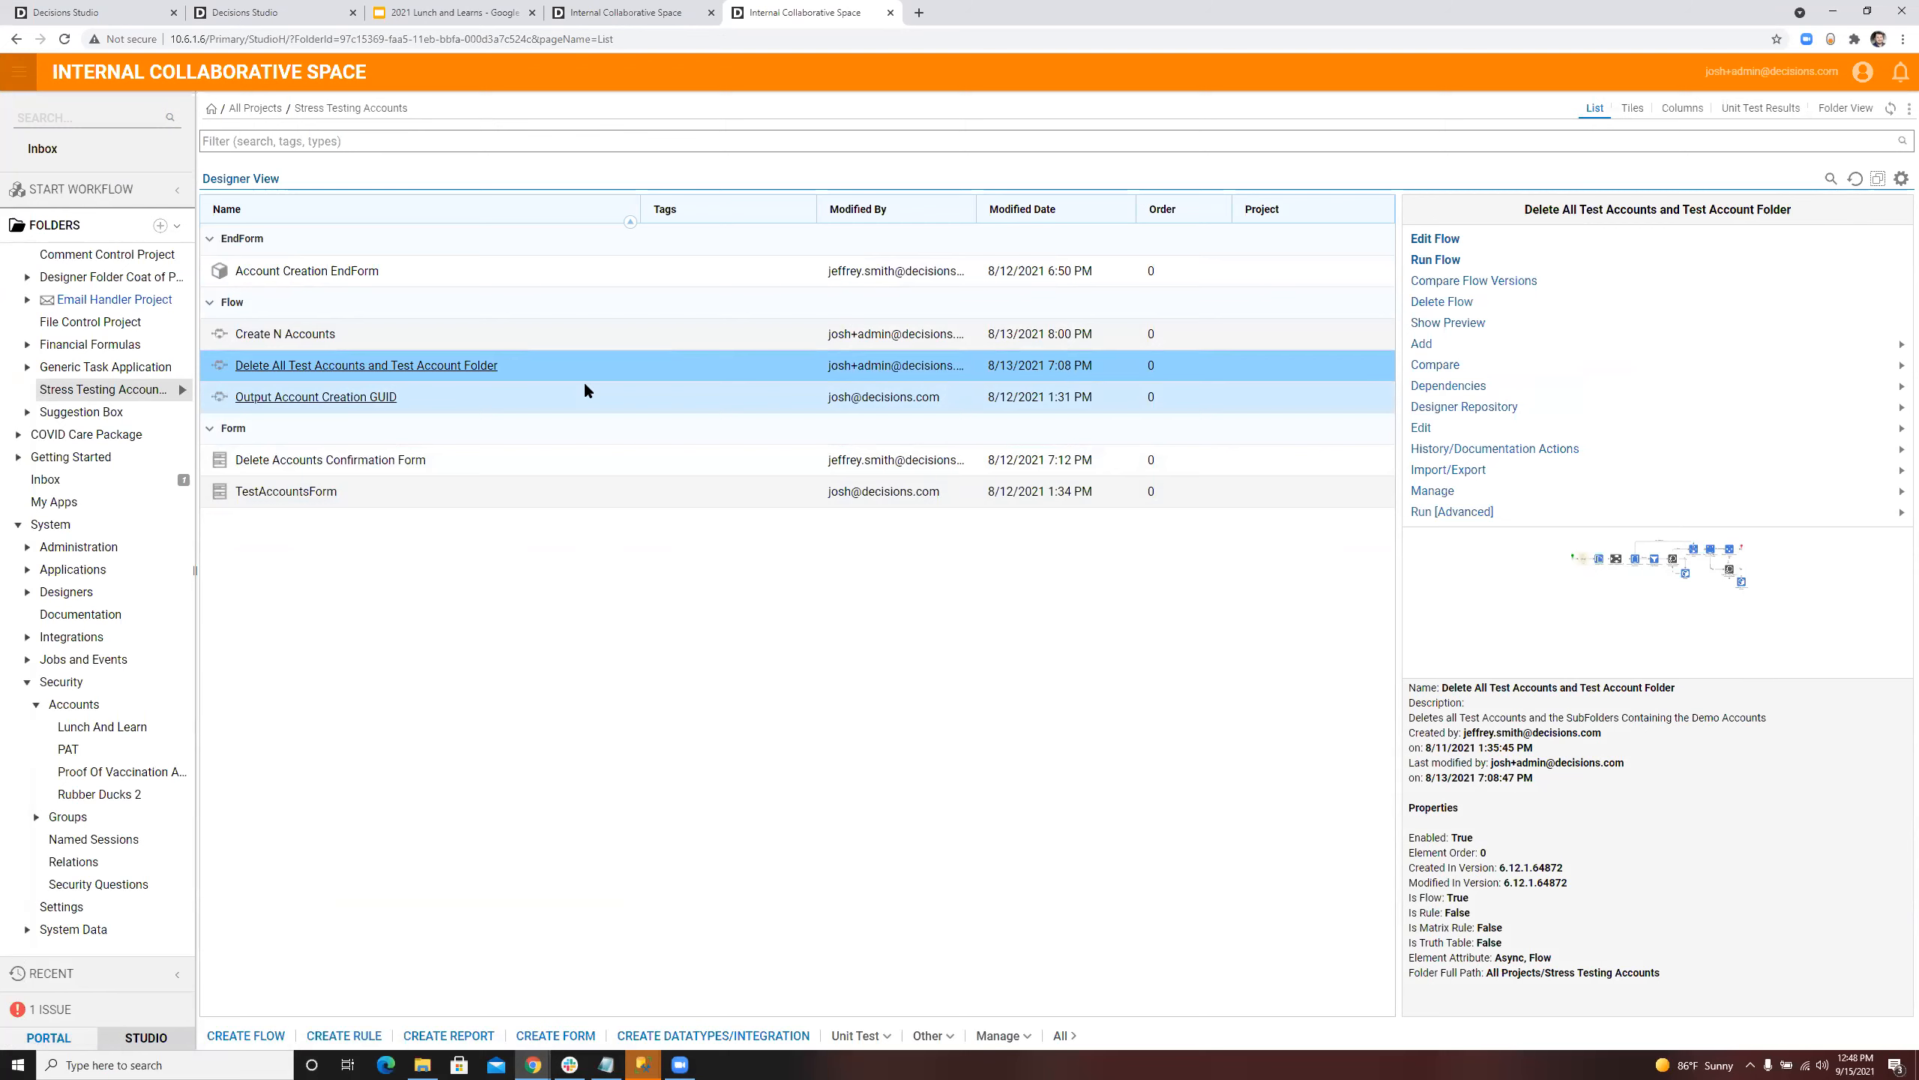
left_click(180, 391)
mouse_move(240, 464)
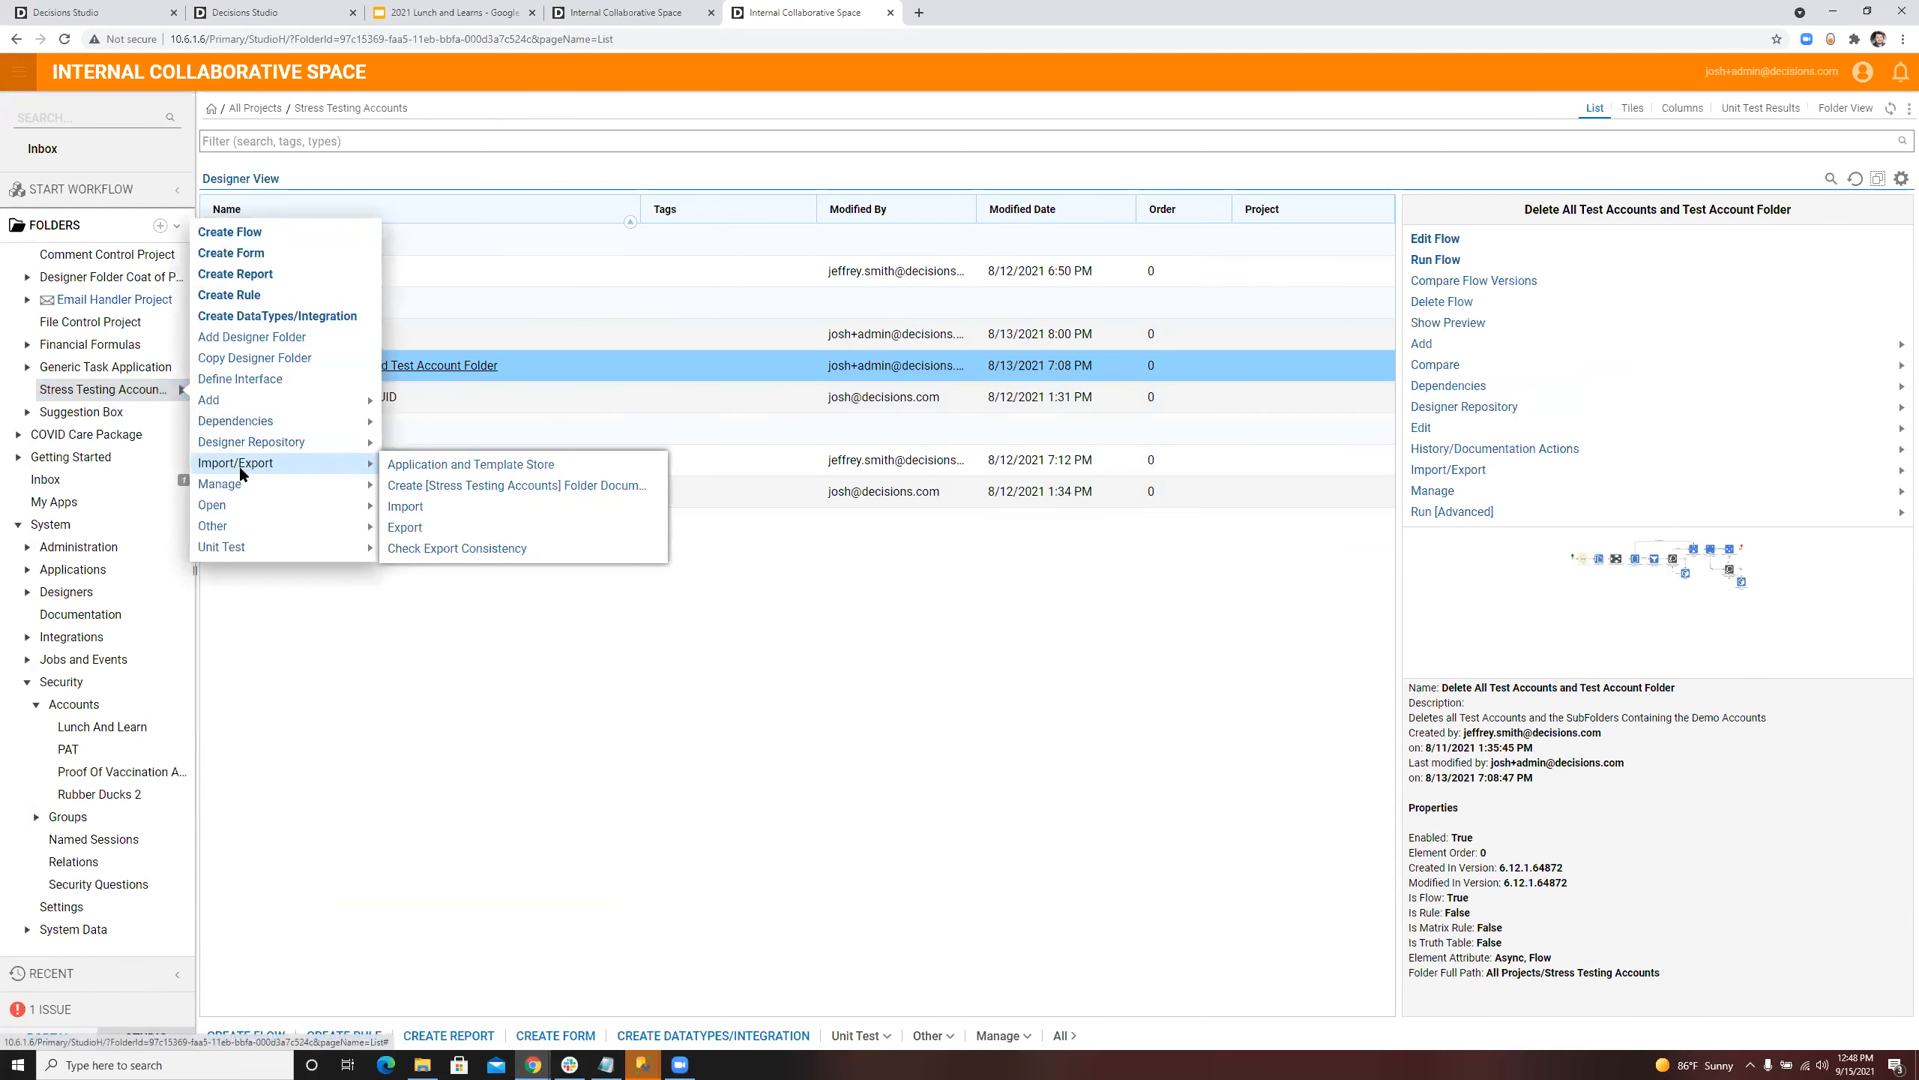
left_click(657, 671)
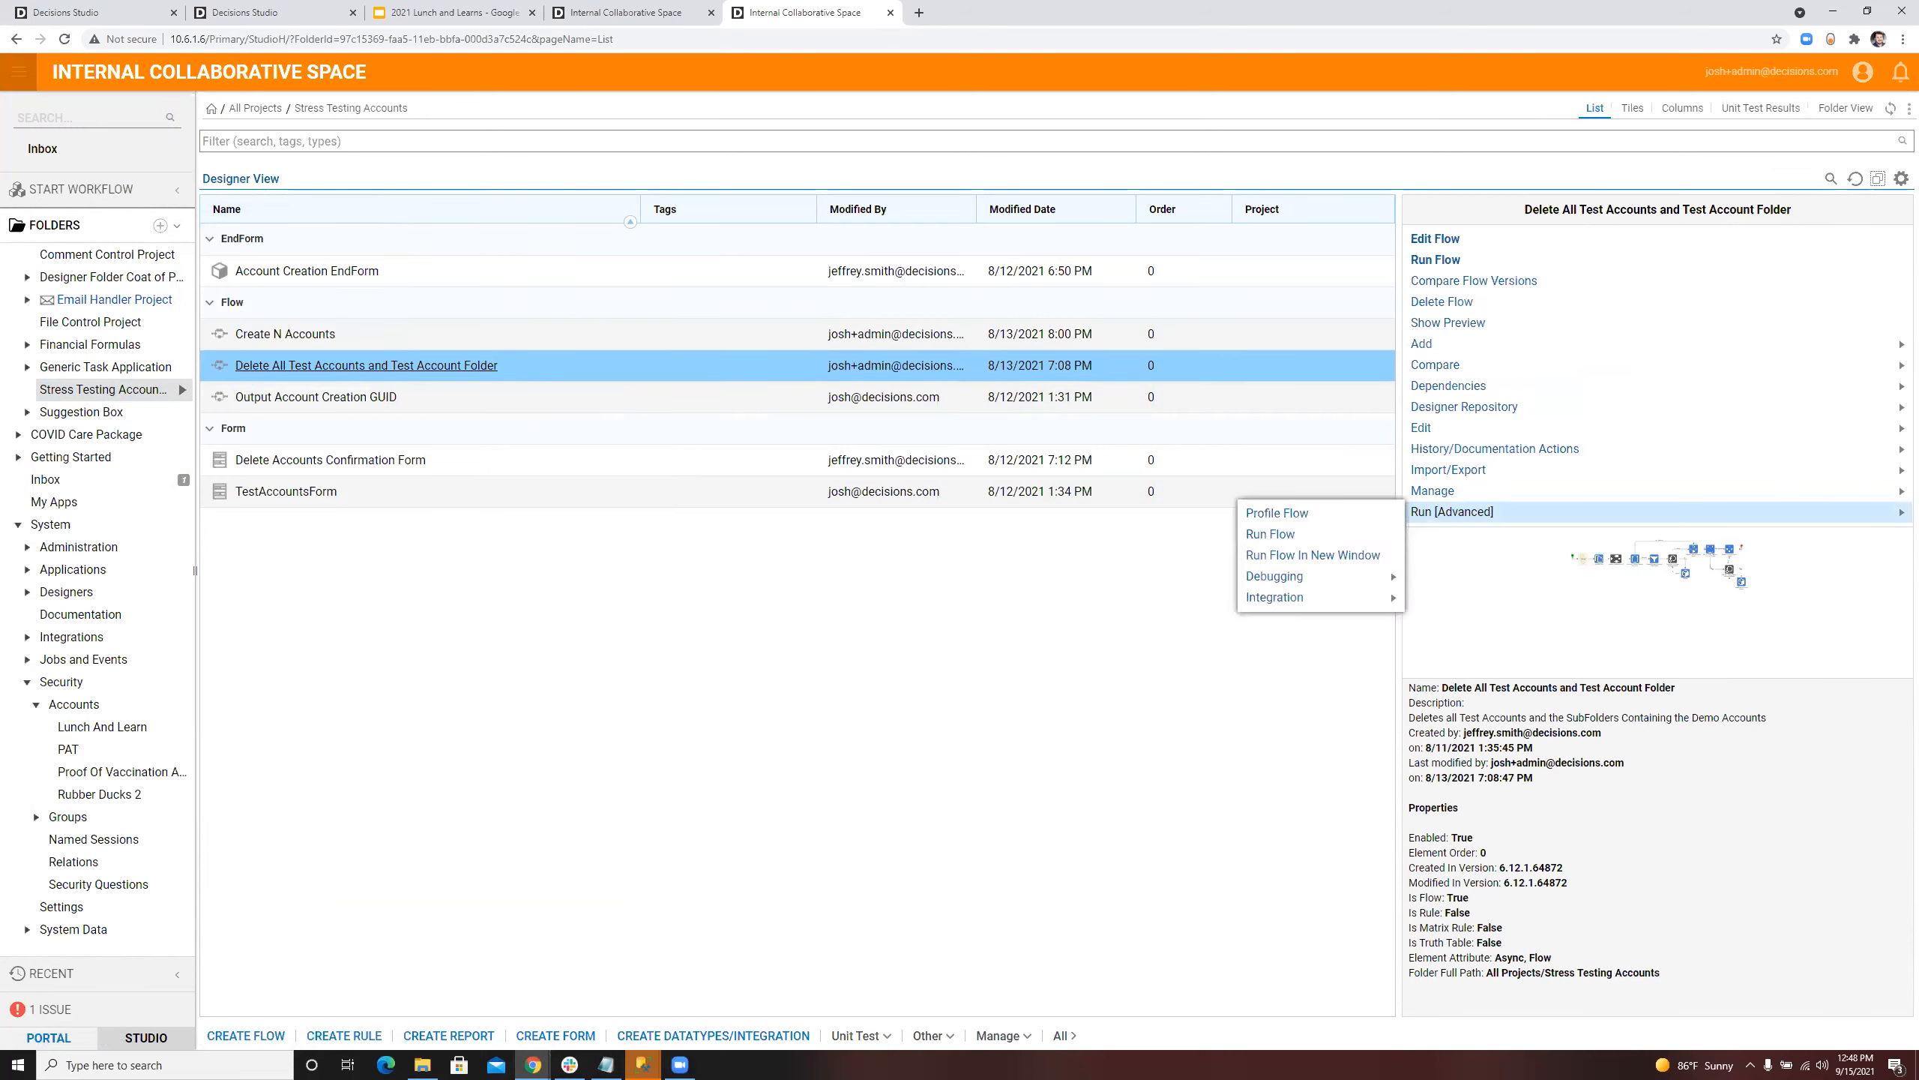
mouse_move(1495, 448)
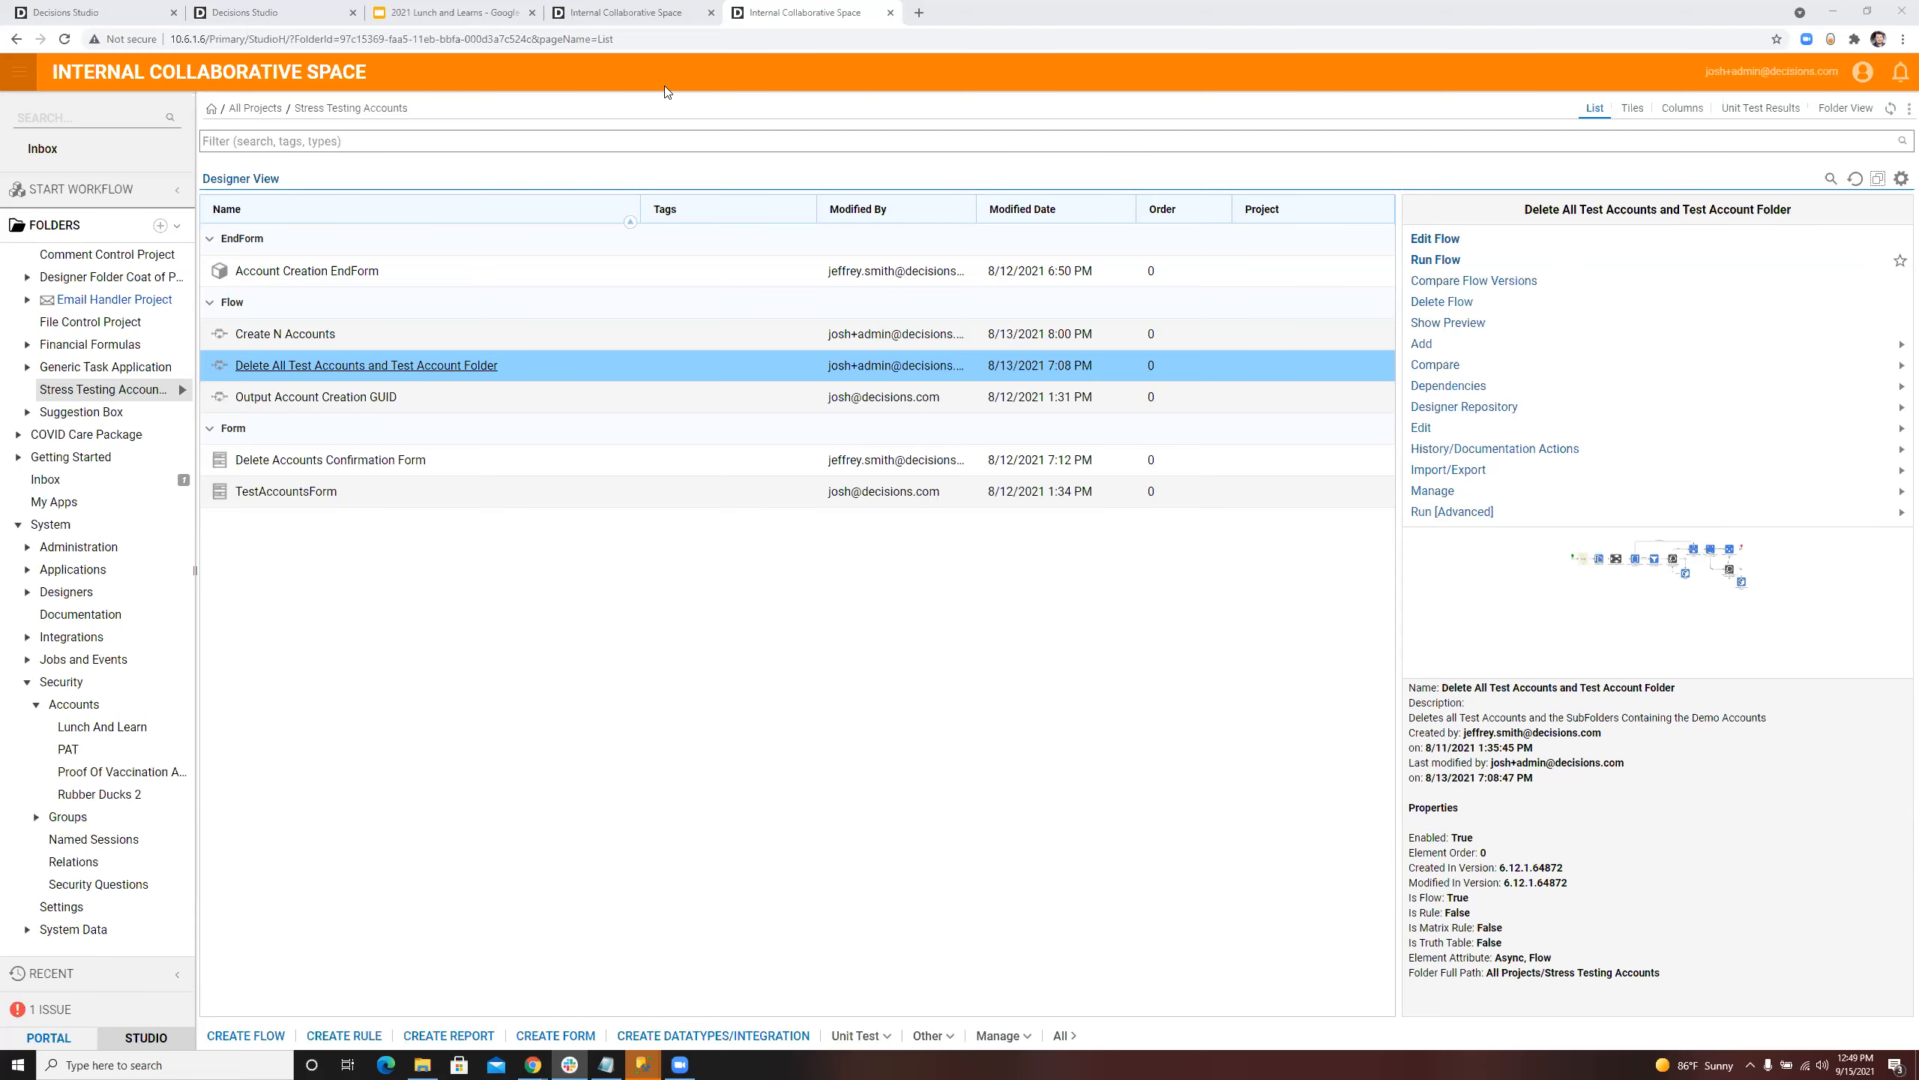
Step: Open the Store All Files In Folder flow of File Control Project and review its start inputs, file loop and Store File For Folder step
left_click(118, 325)
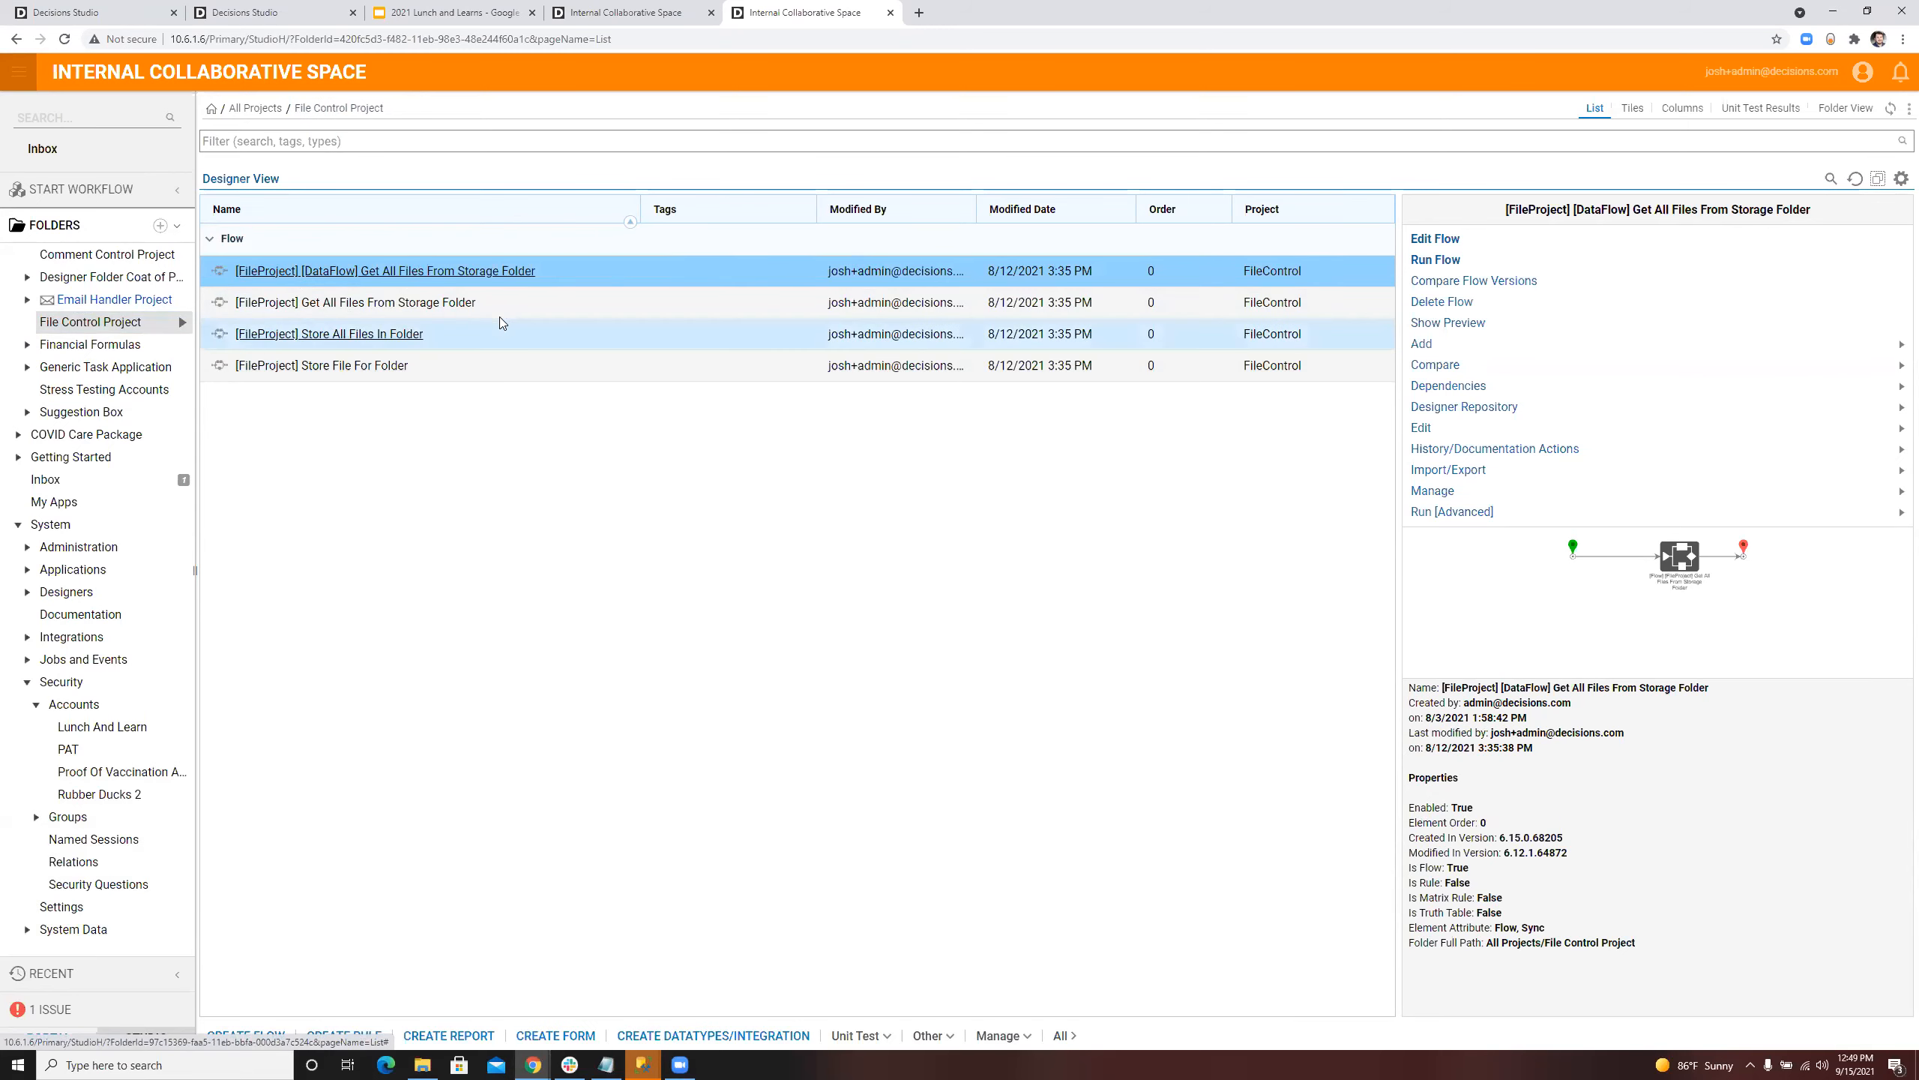
left_click(362, 336)
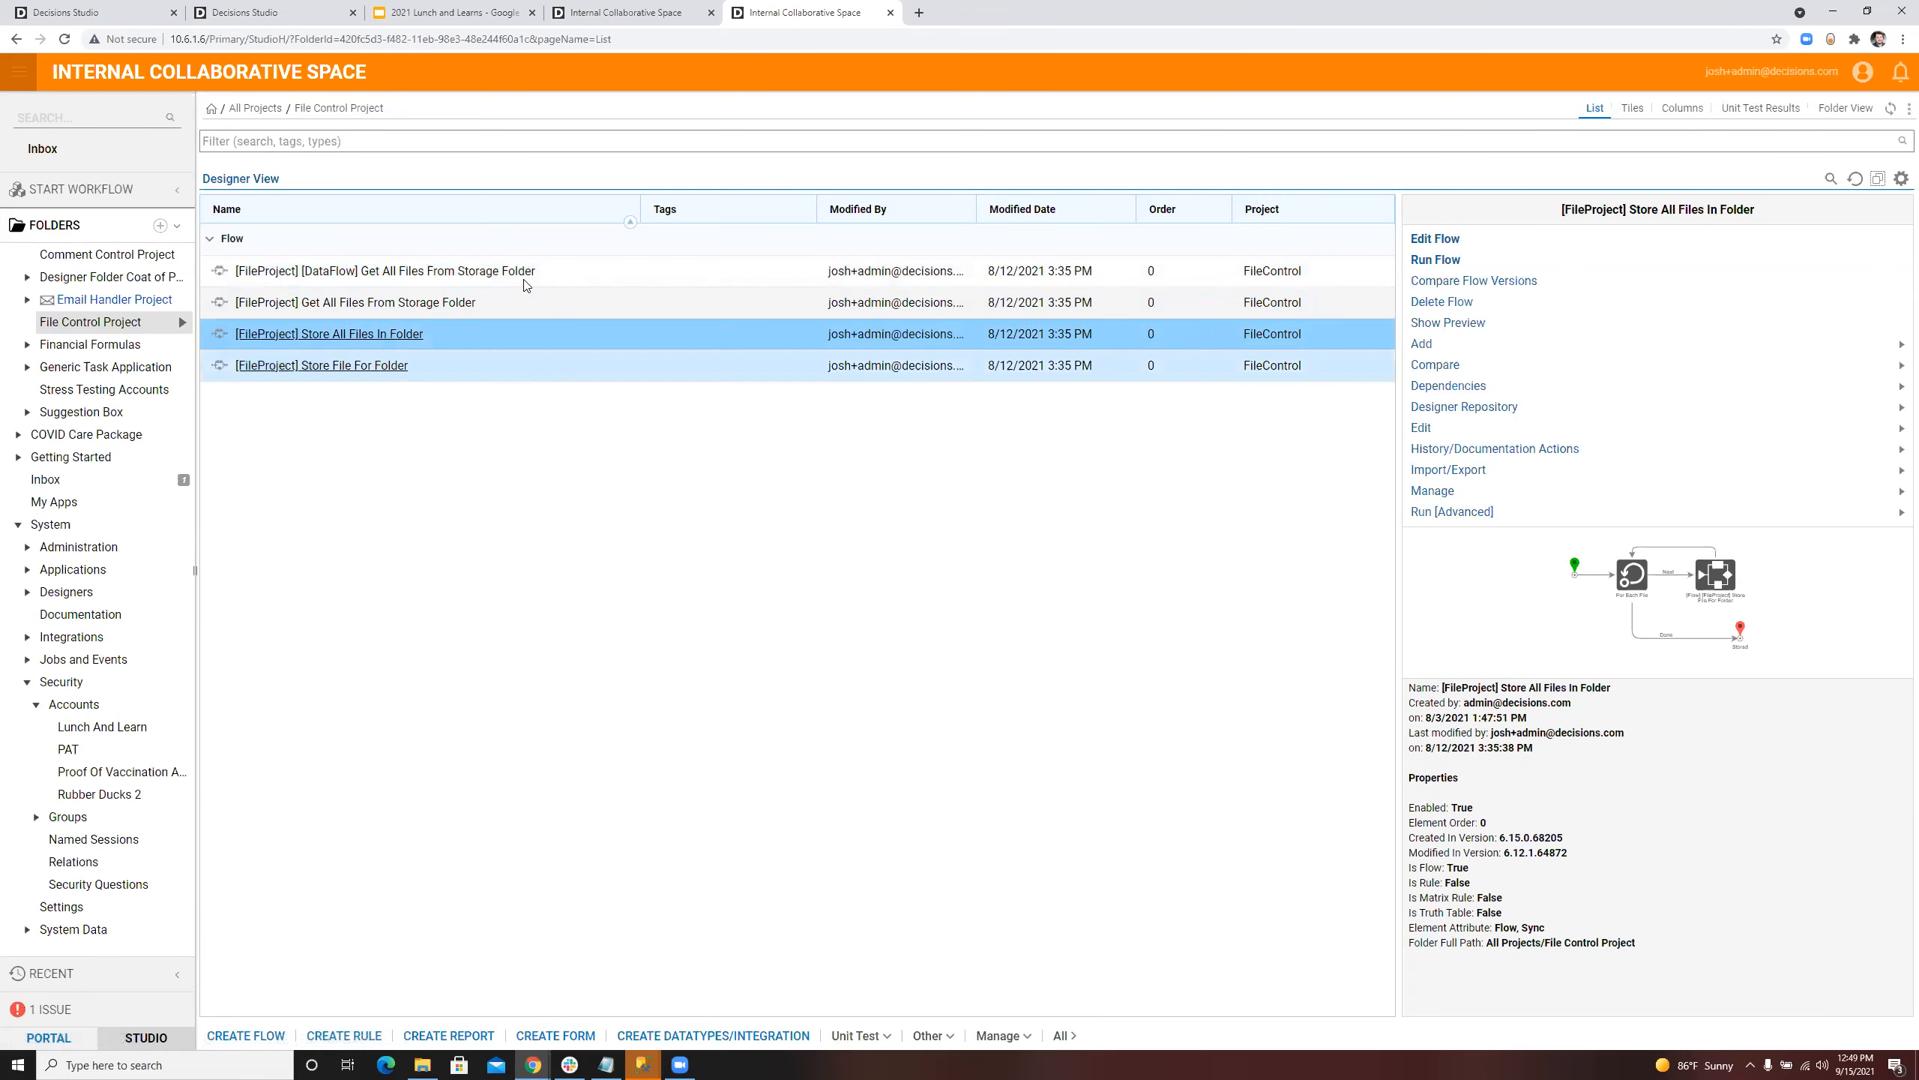
left_click(330, 333)
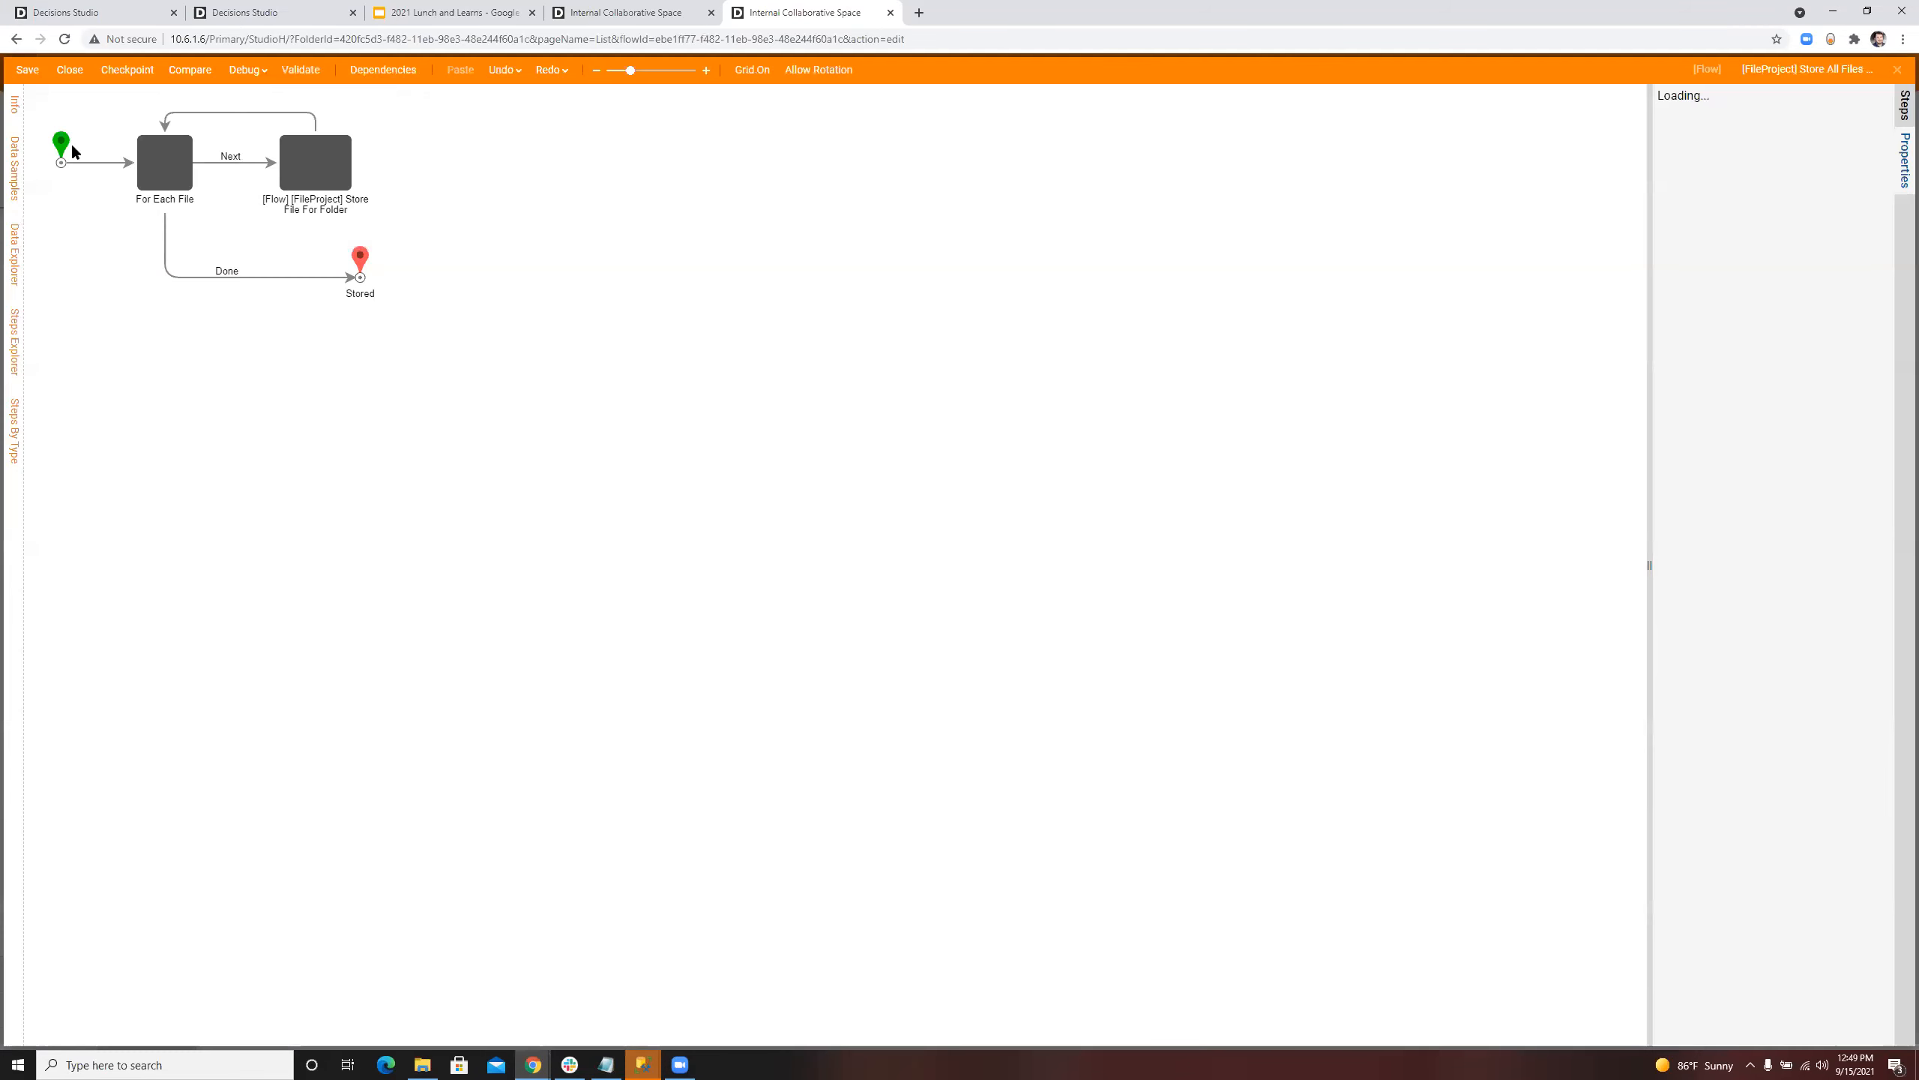
left_click(67, 147)
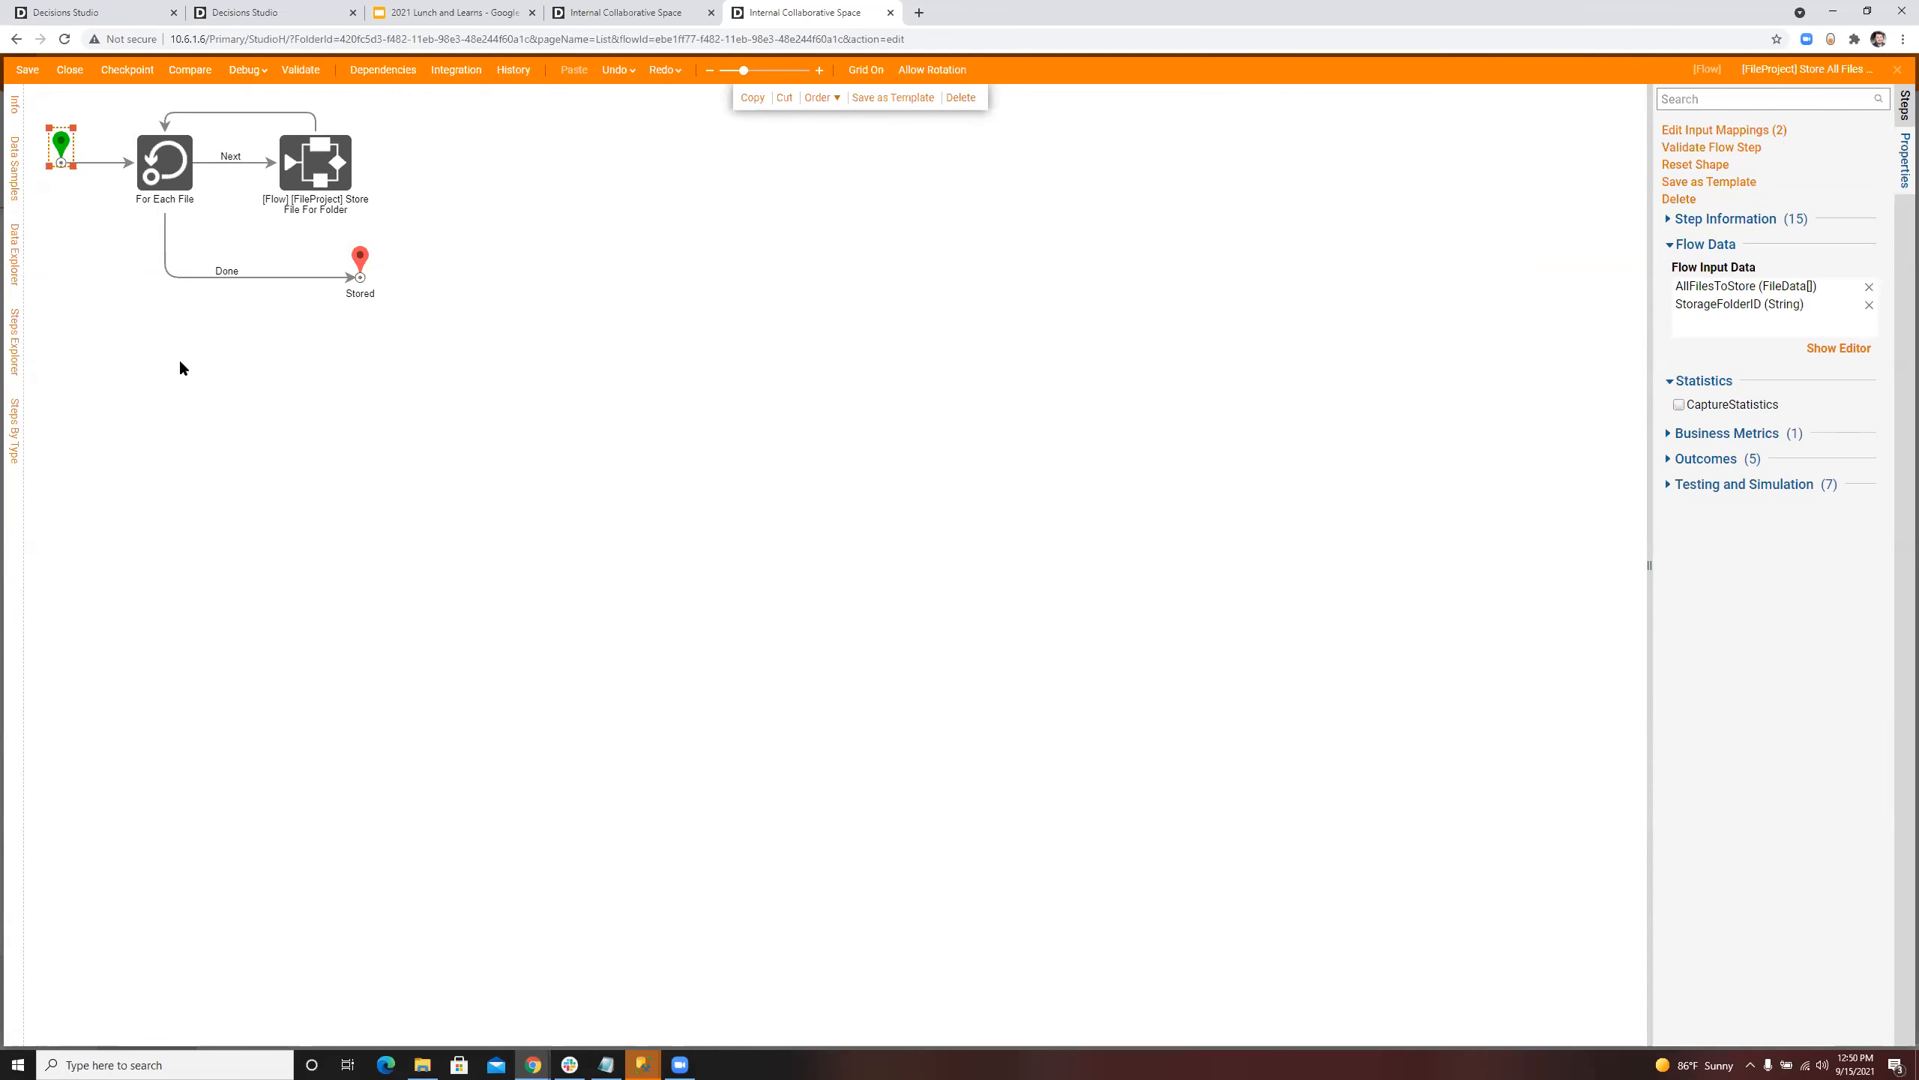
left_click(142, 160)
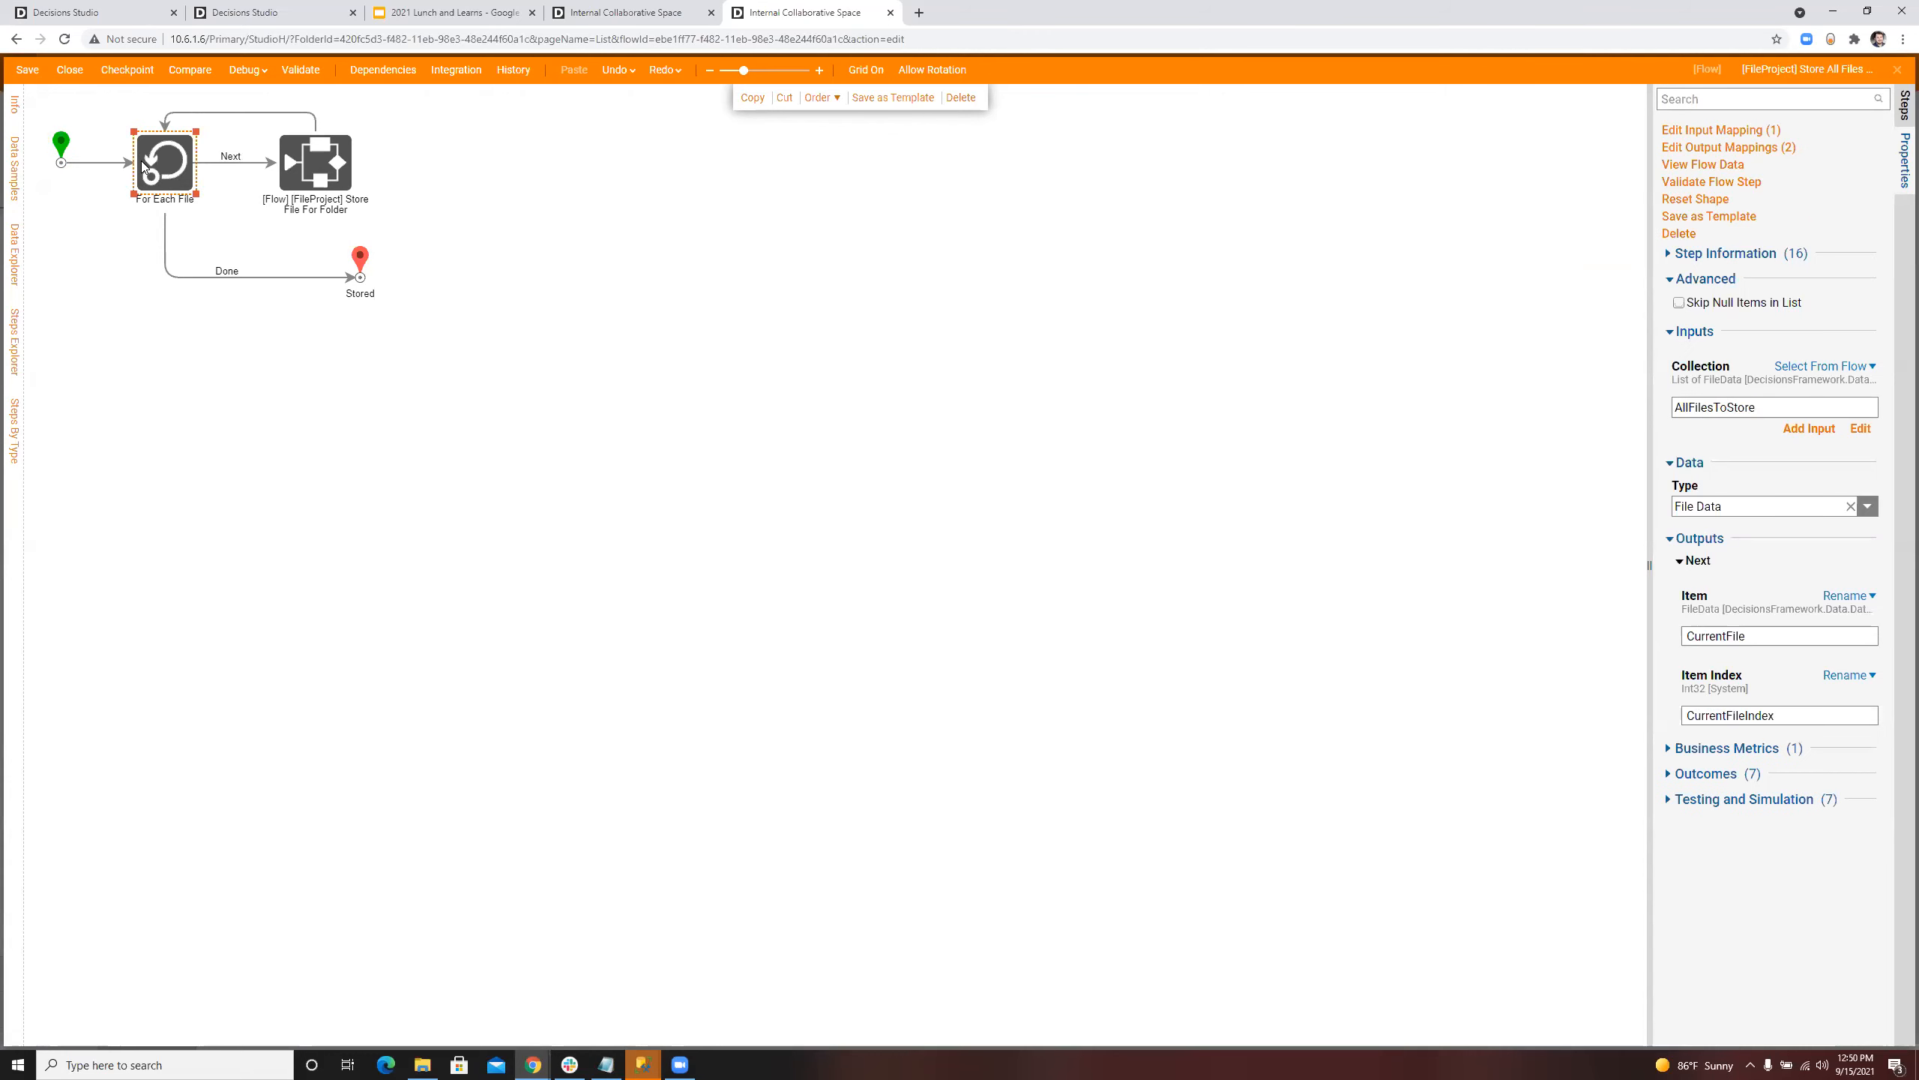
scroll(387, 203, "up", 1)
left_click(280, 219)
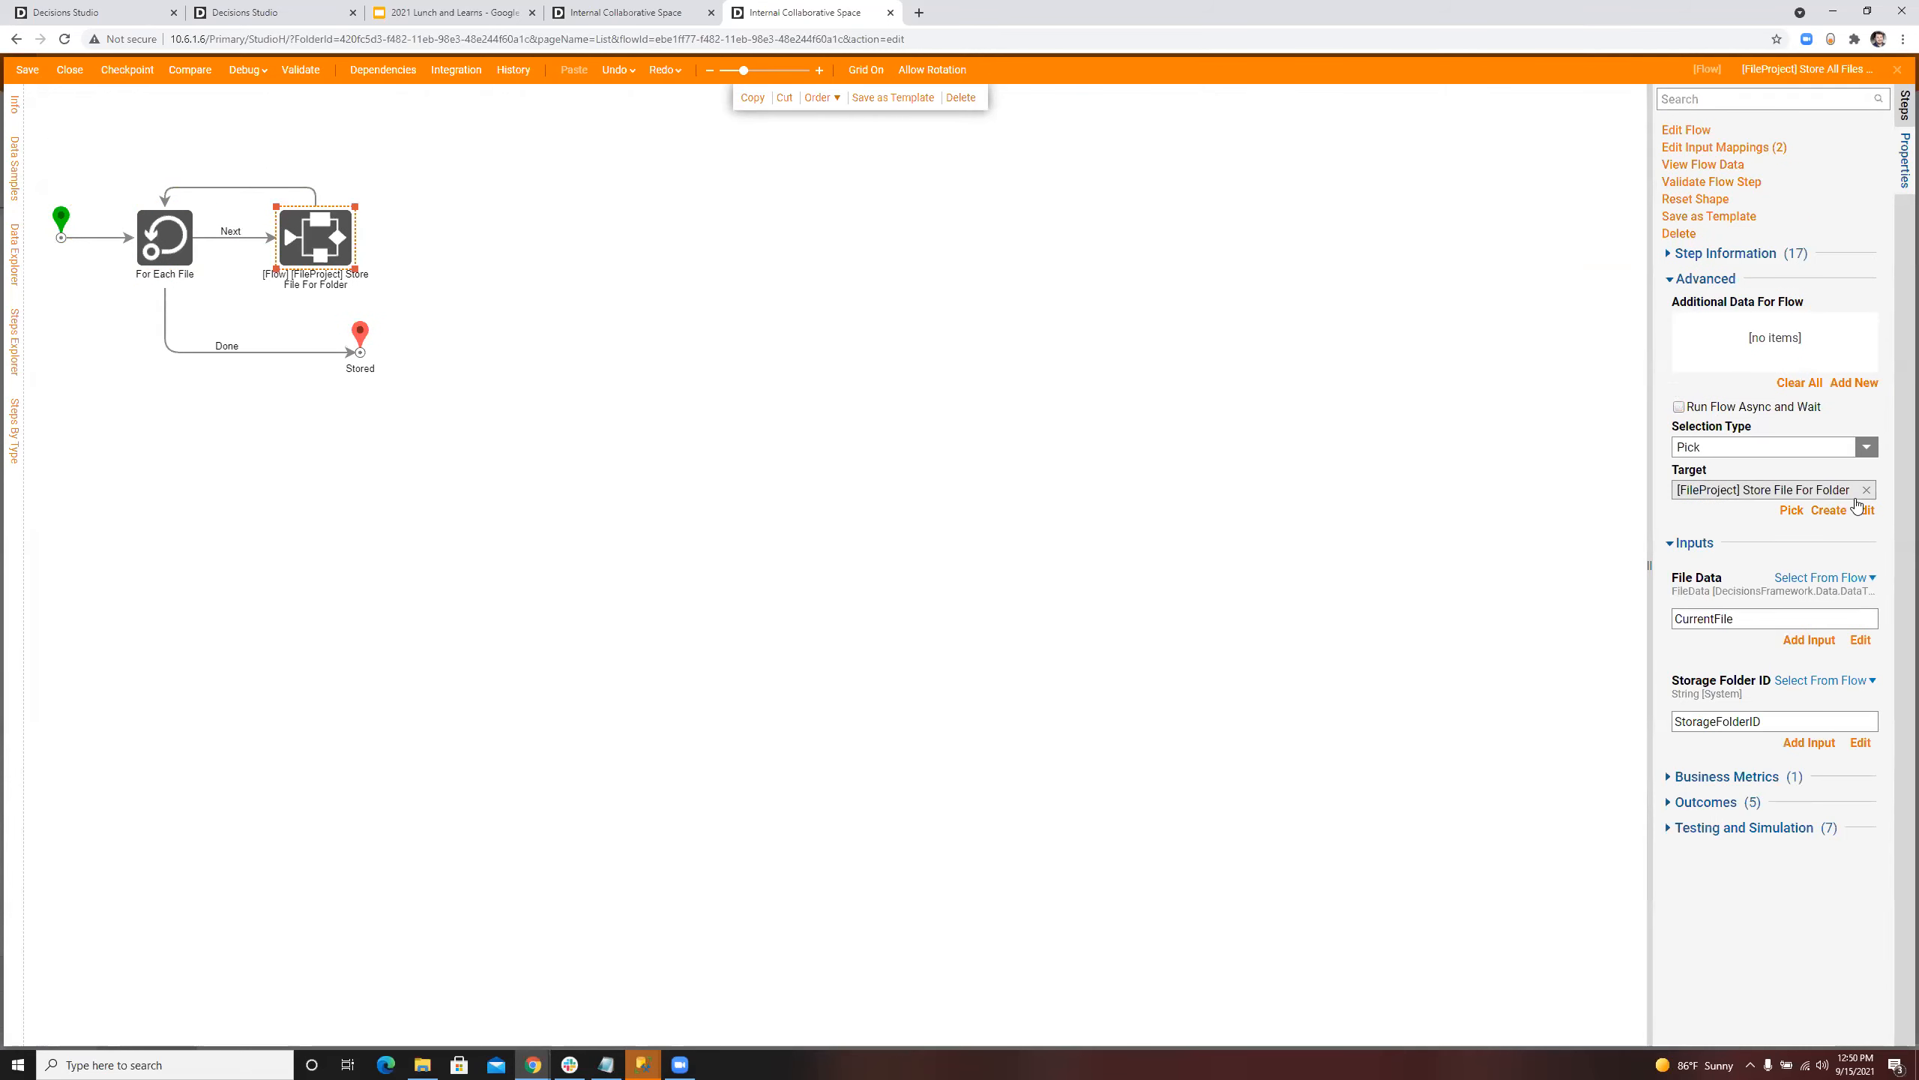
Step: Review the inputs and both steps of the Store File For Folder subflow, and close both flows
left_click(1864, 511)
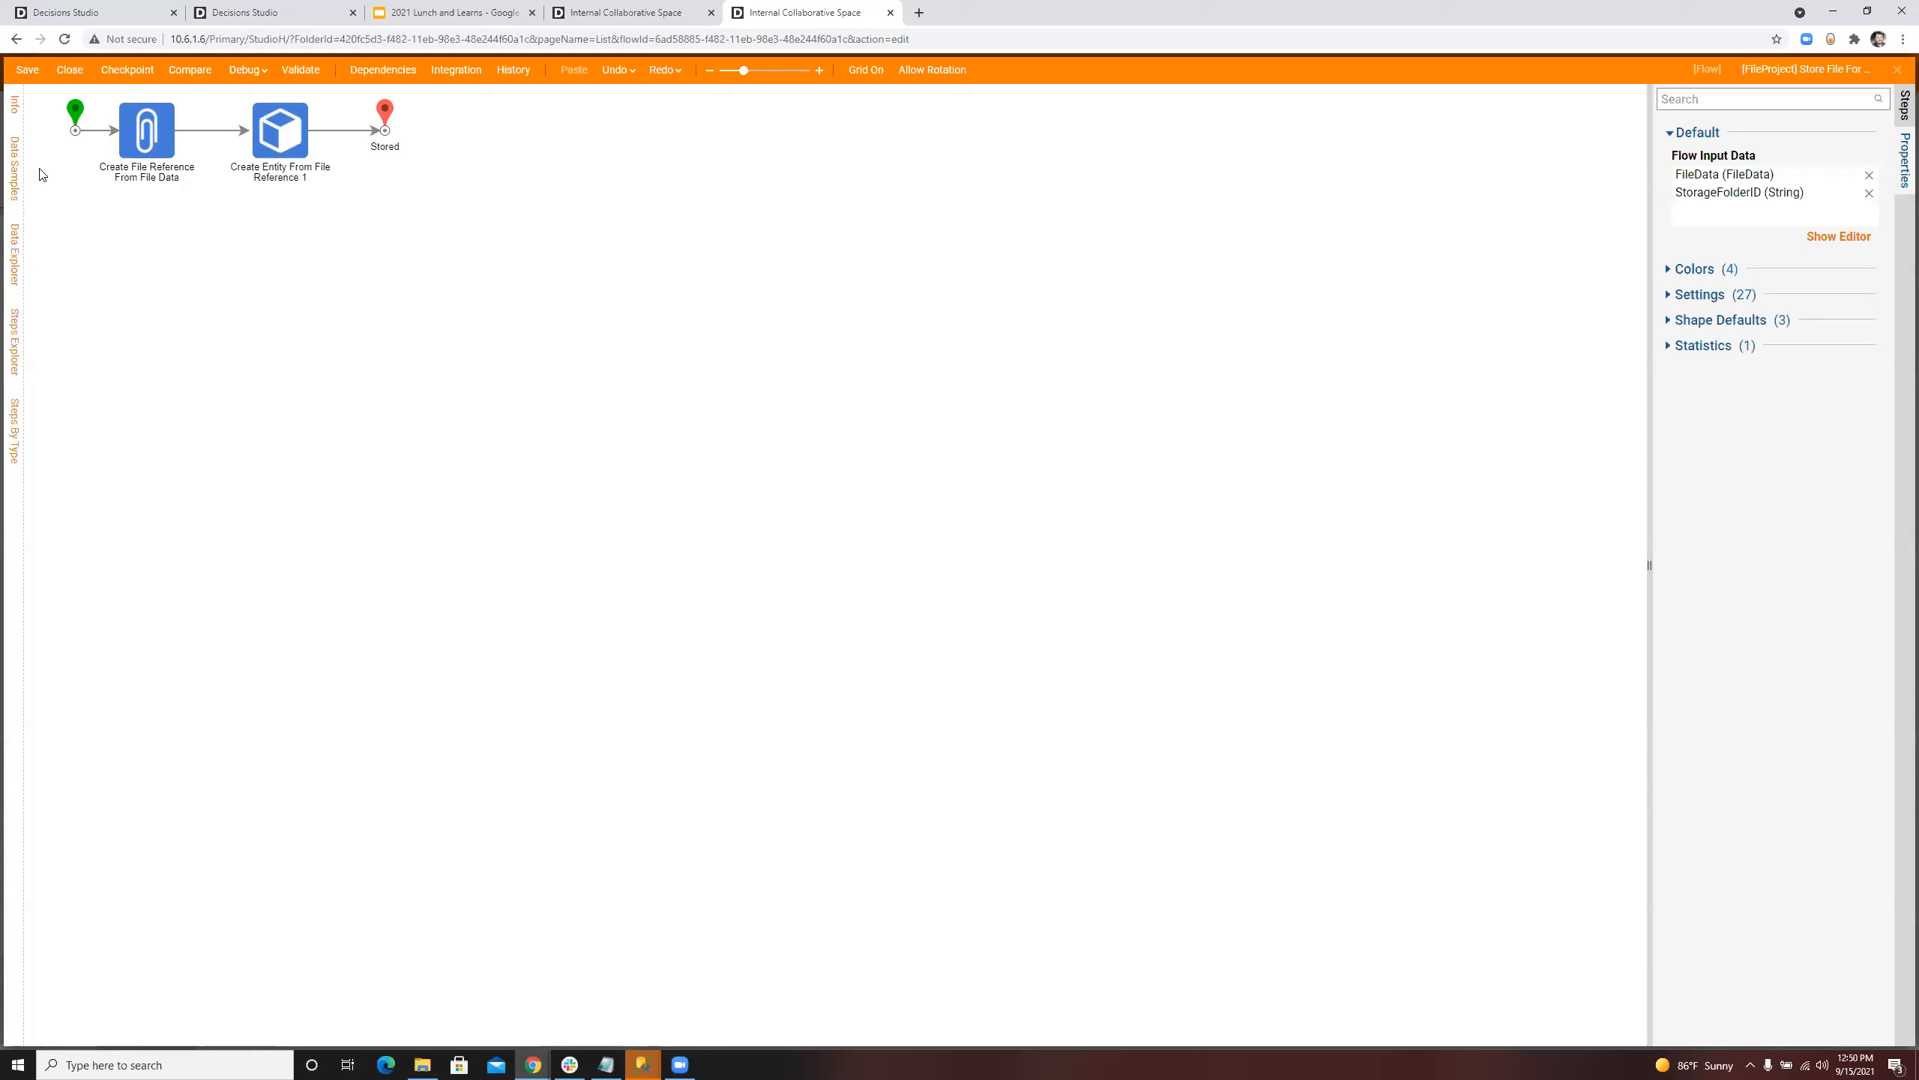
left_click(70, 108)
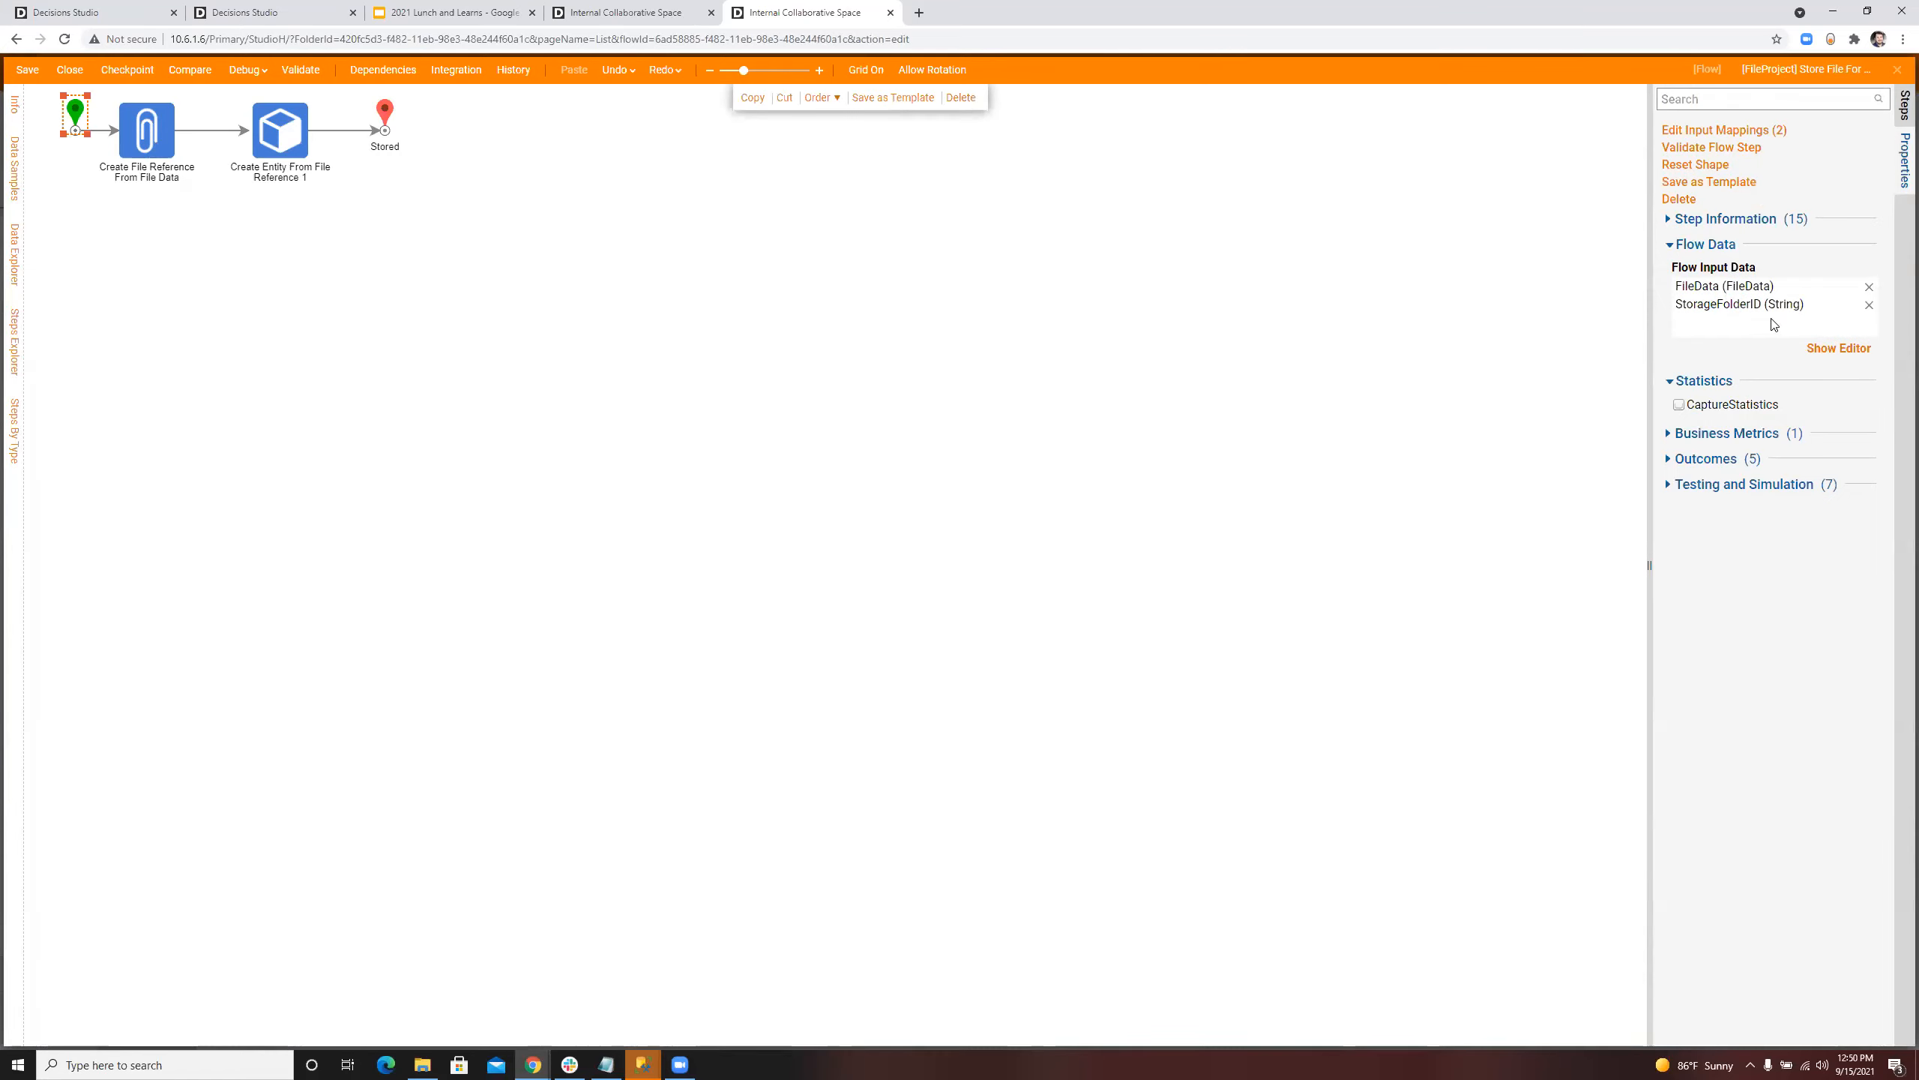
left_click(166, 137)
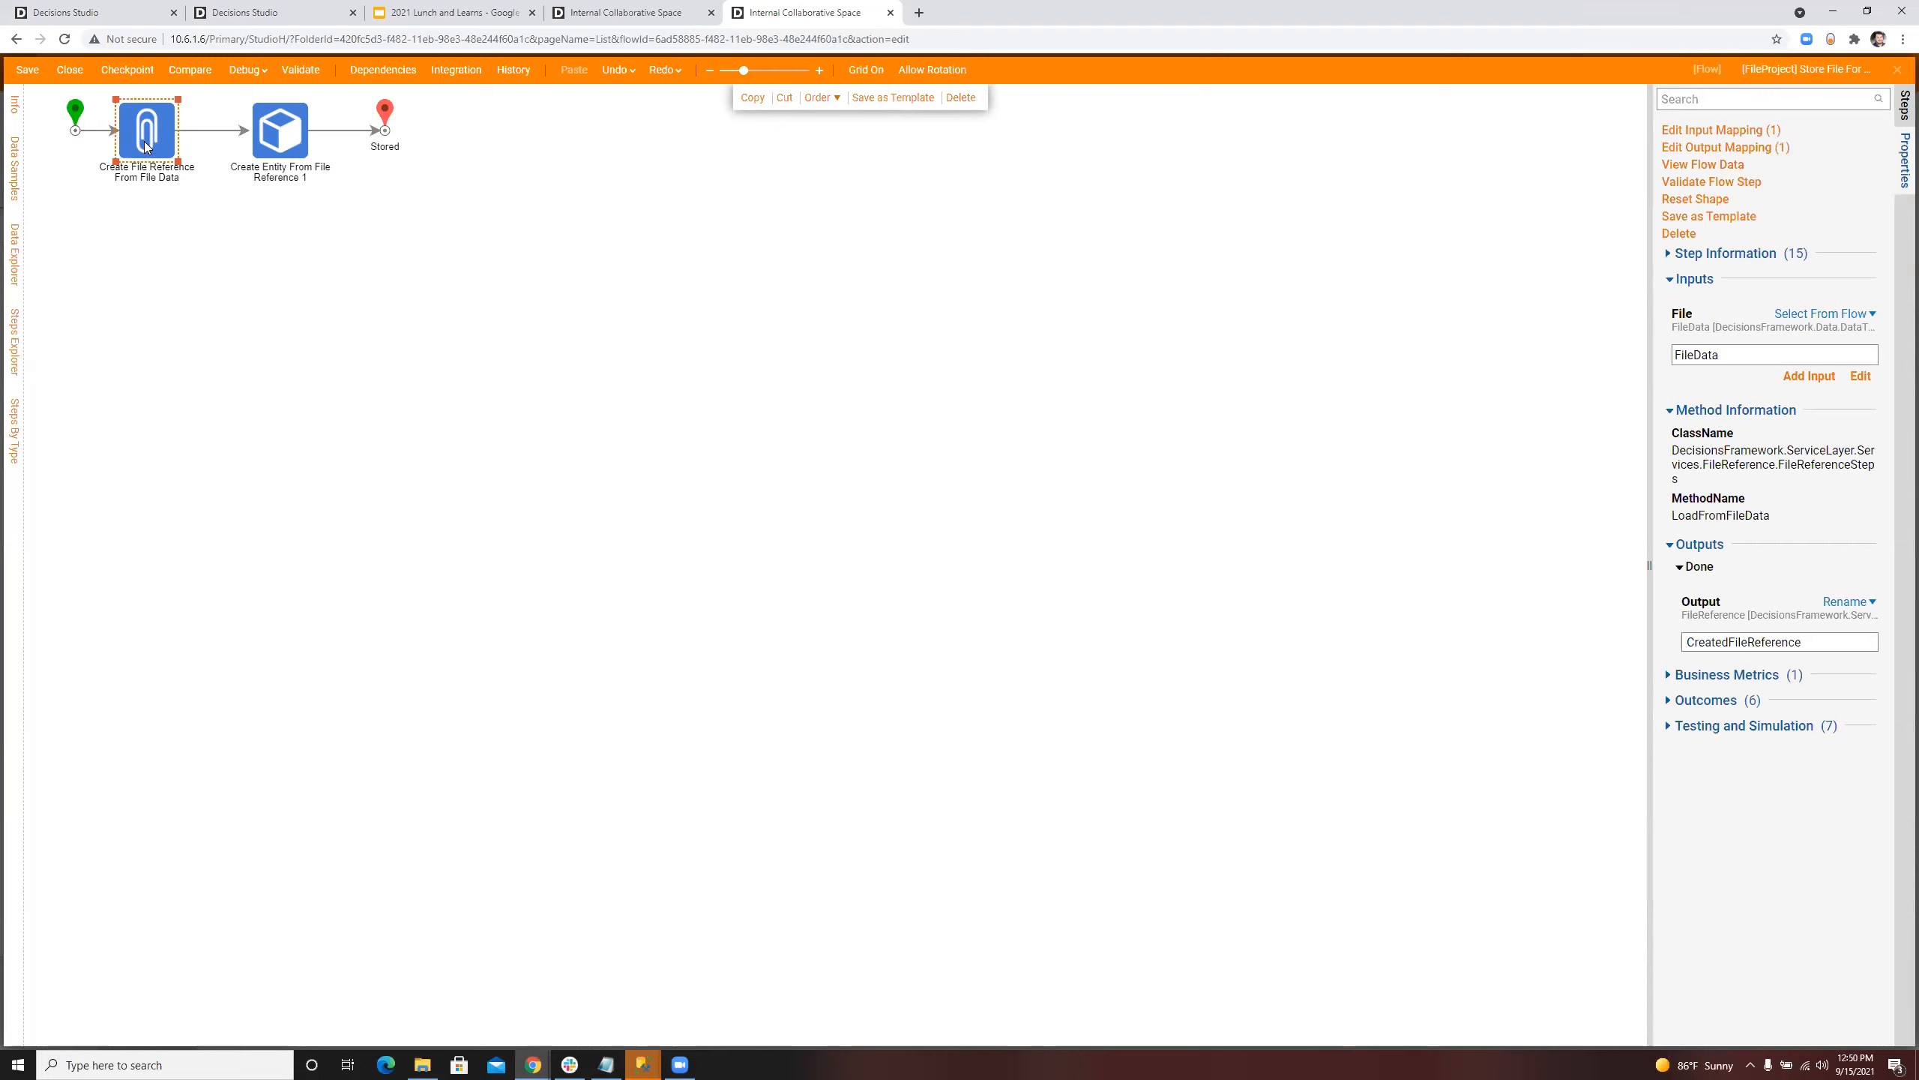
left_click(288, 146)
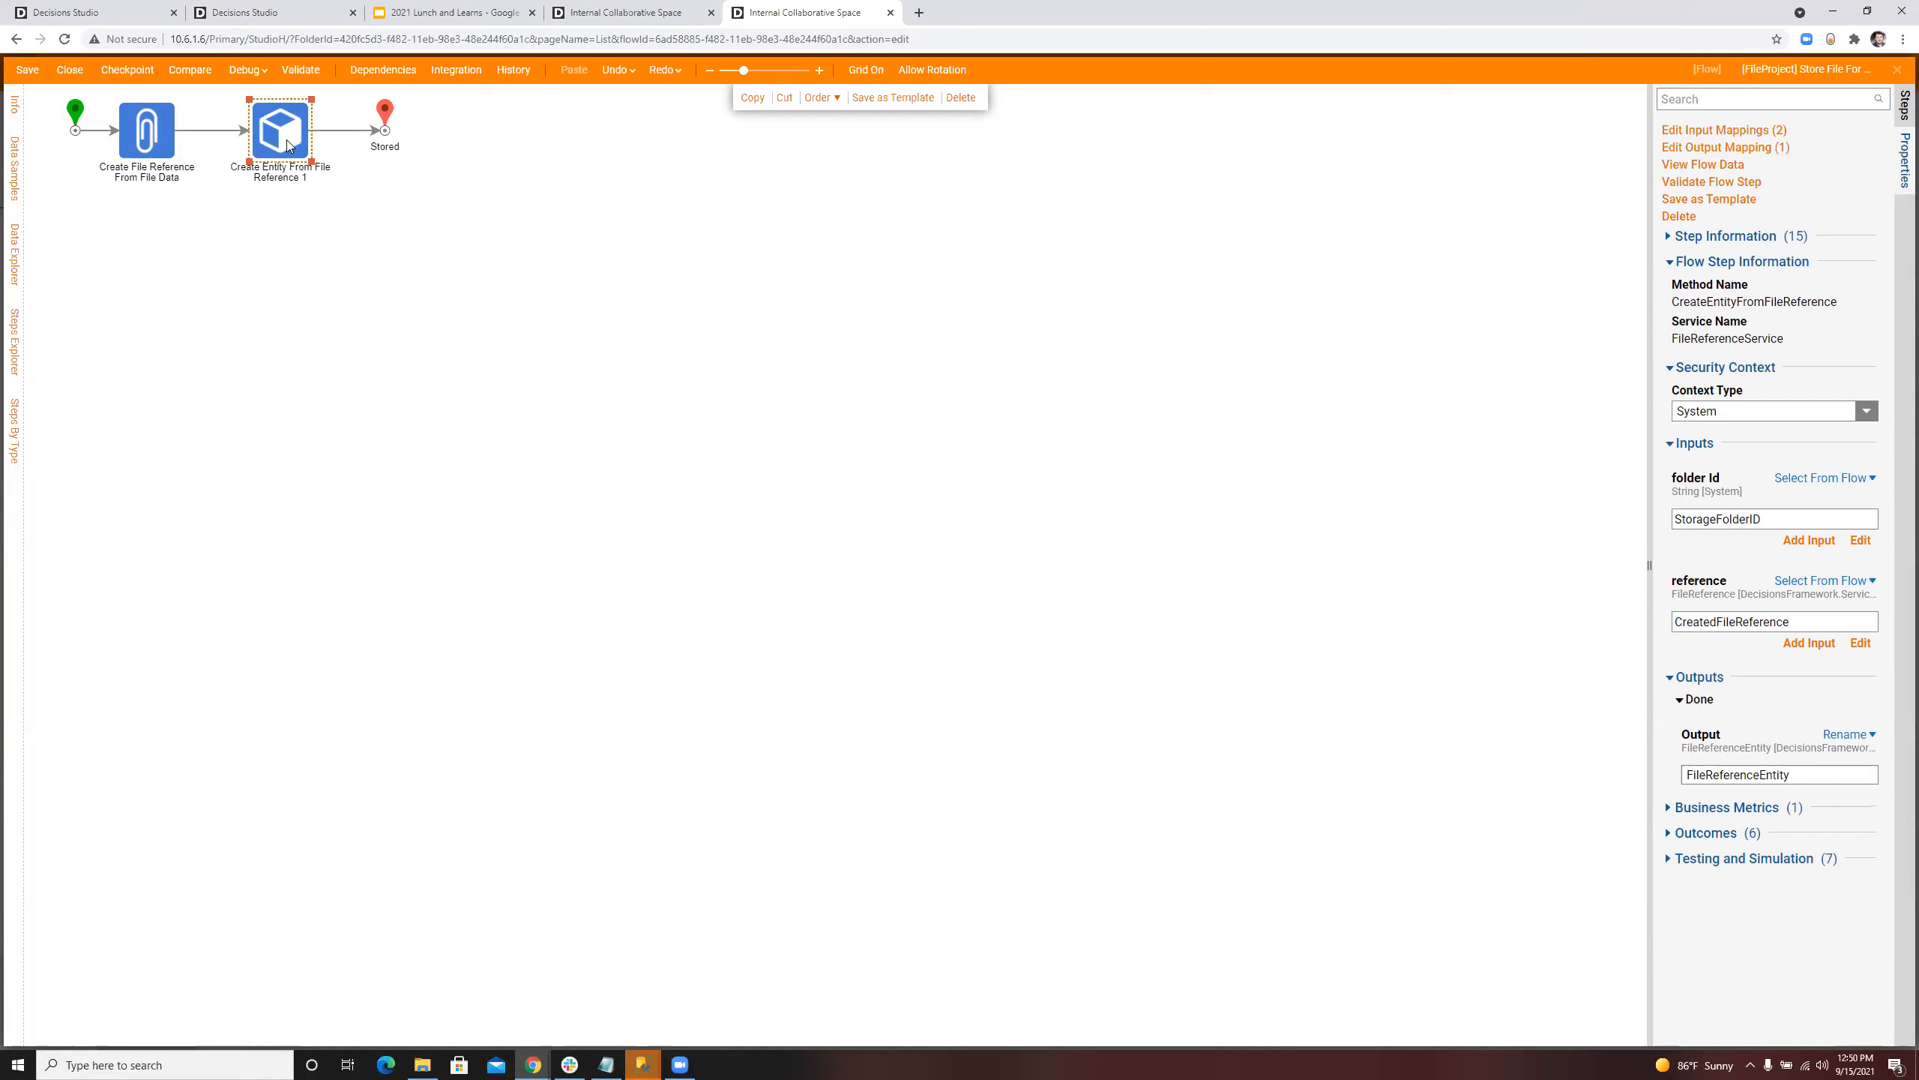
left_click(70, 68)
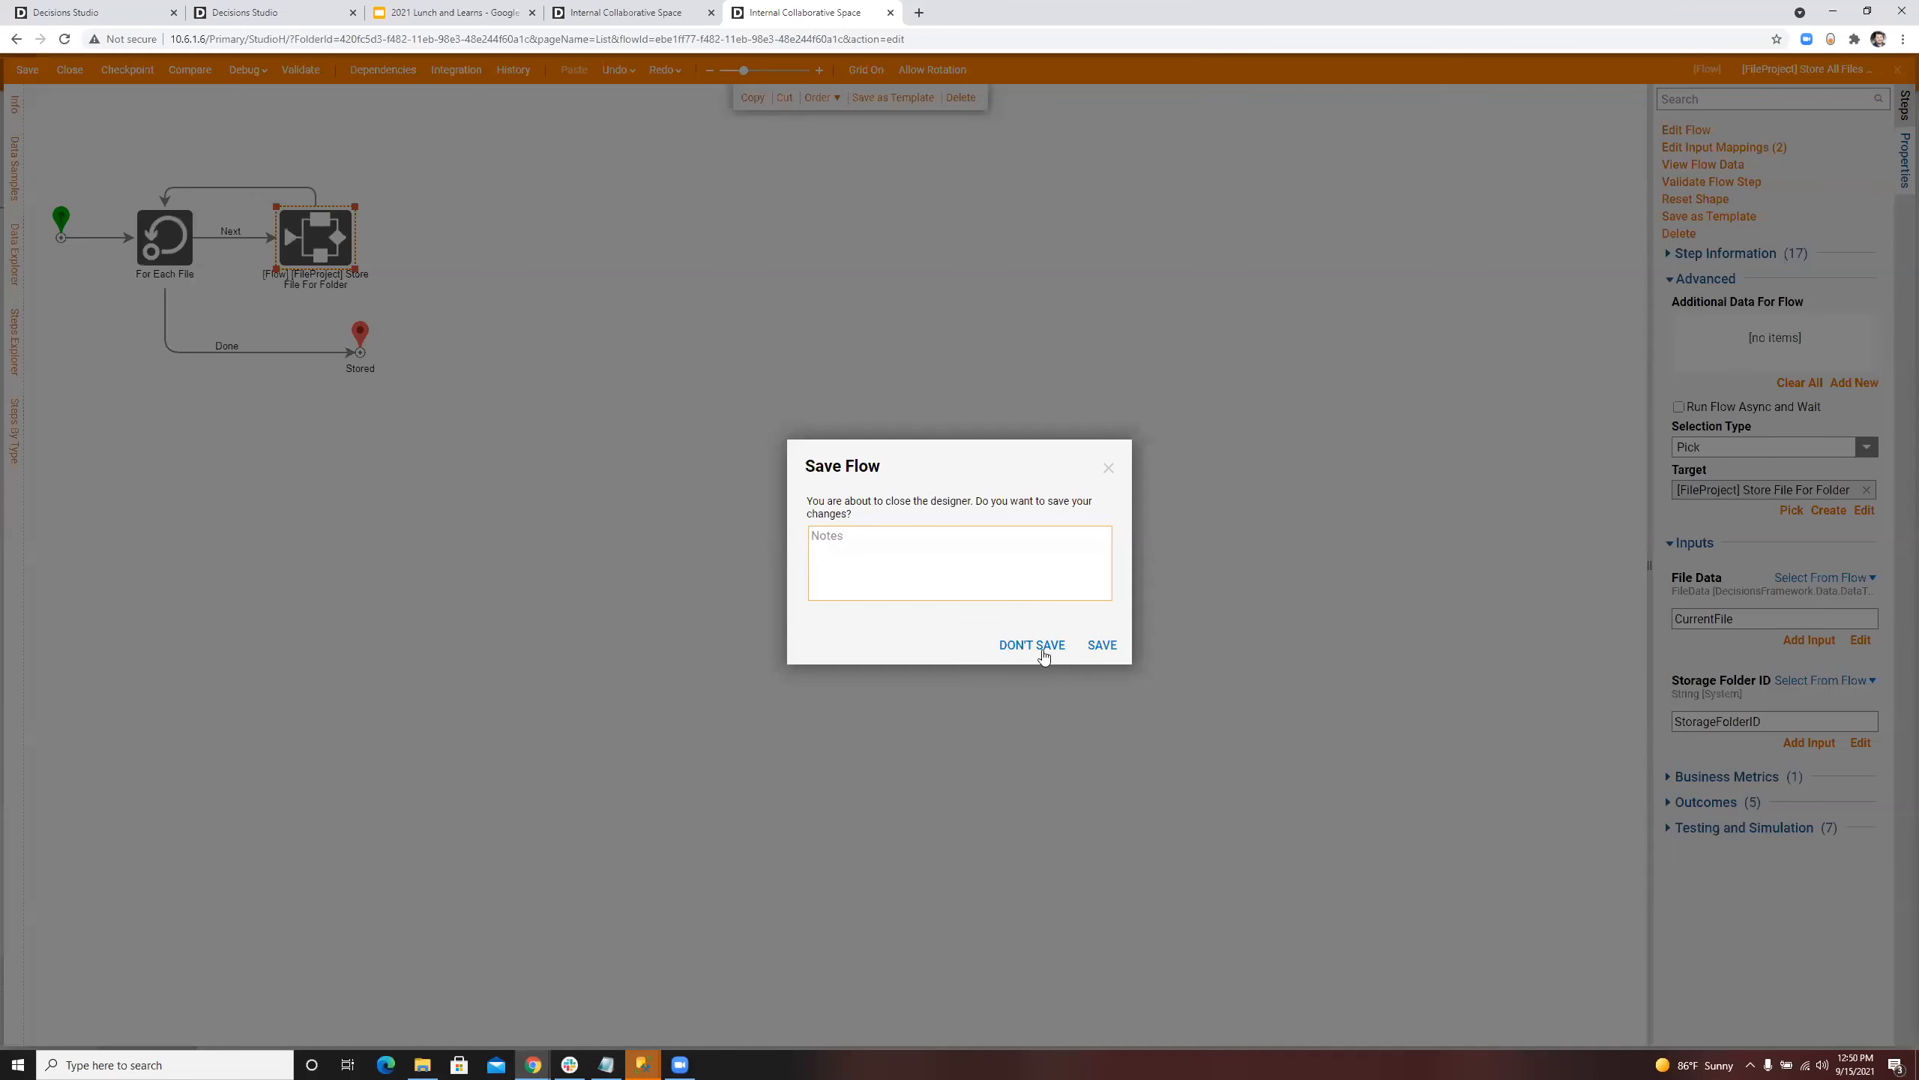
left_click(1043, 651)
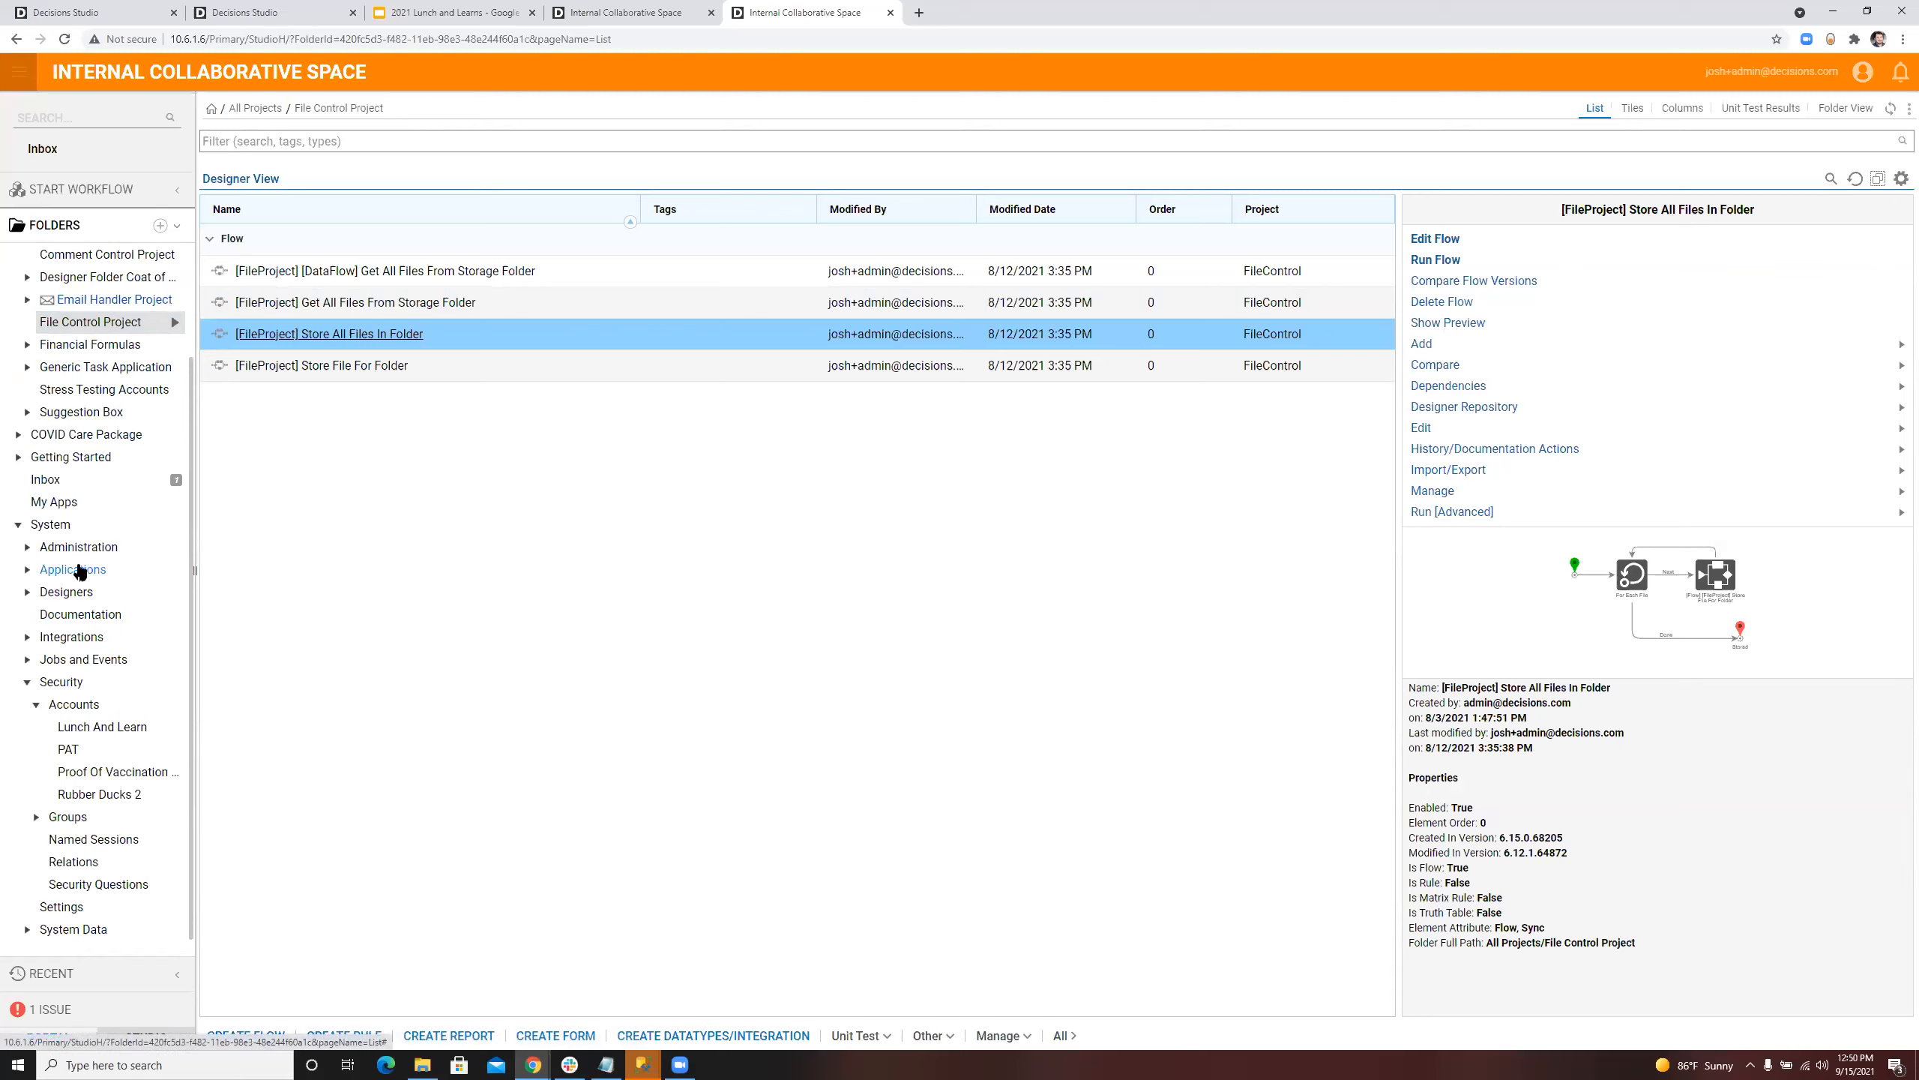
Step: Collapse the System and All Projects folders, and create a designer folder named FolderTest inside My Apps
left_click(18, 525)
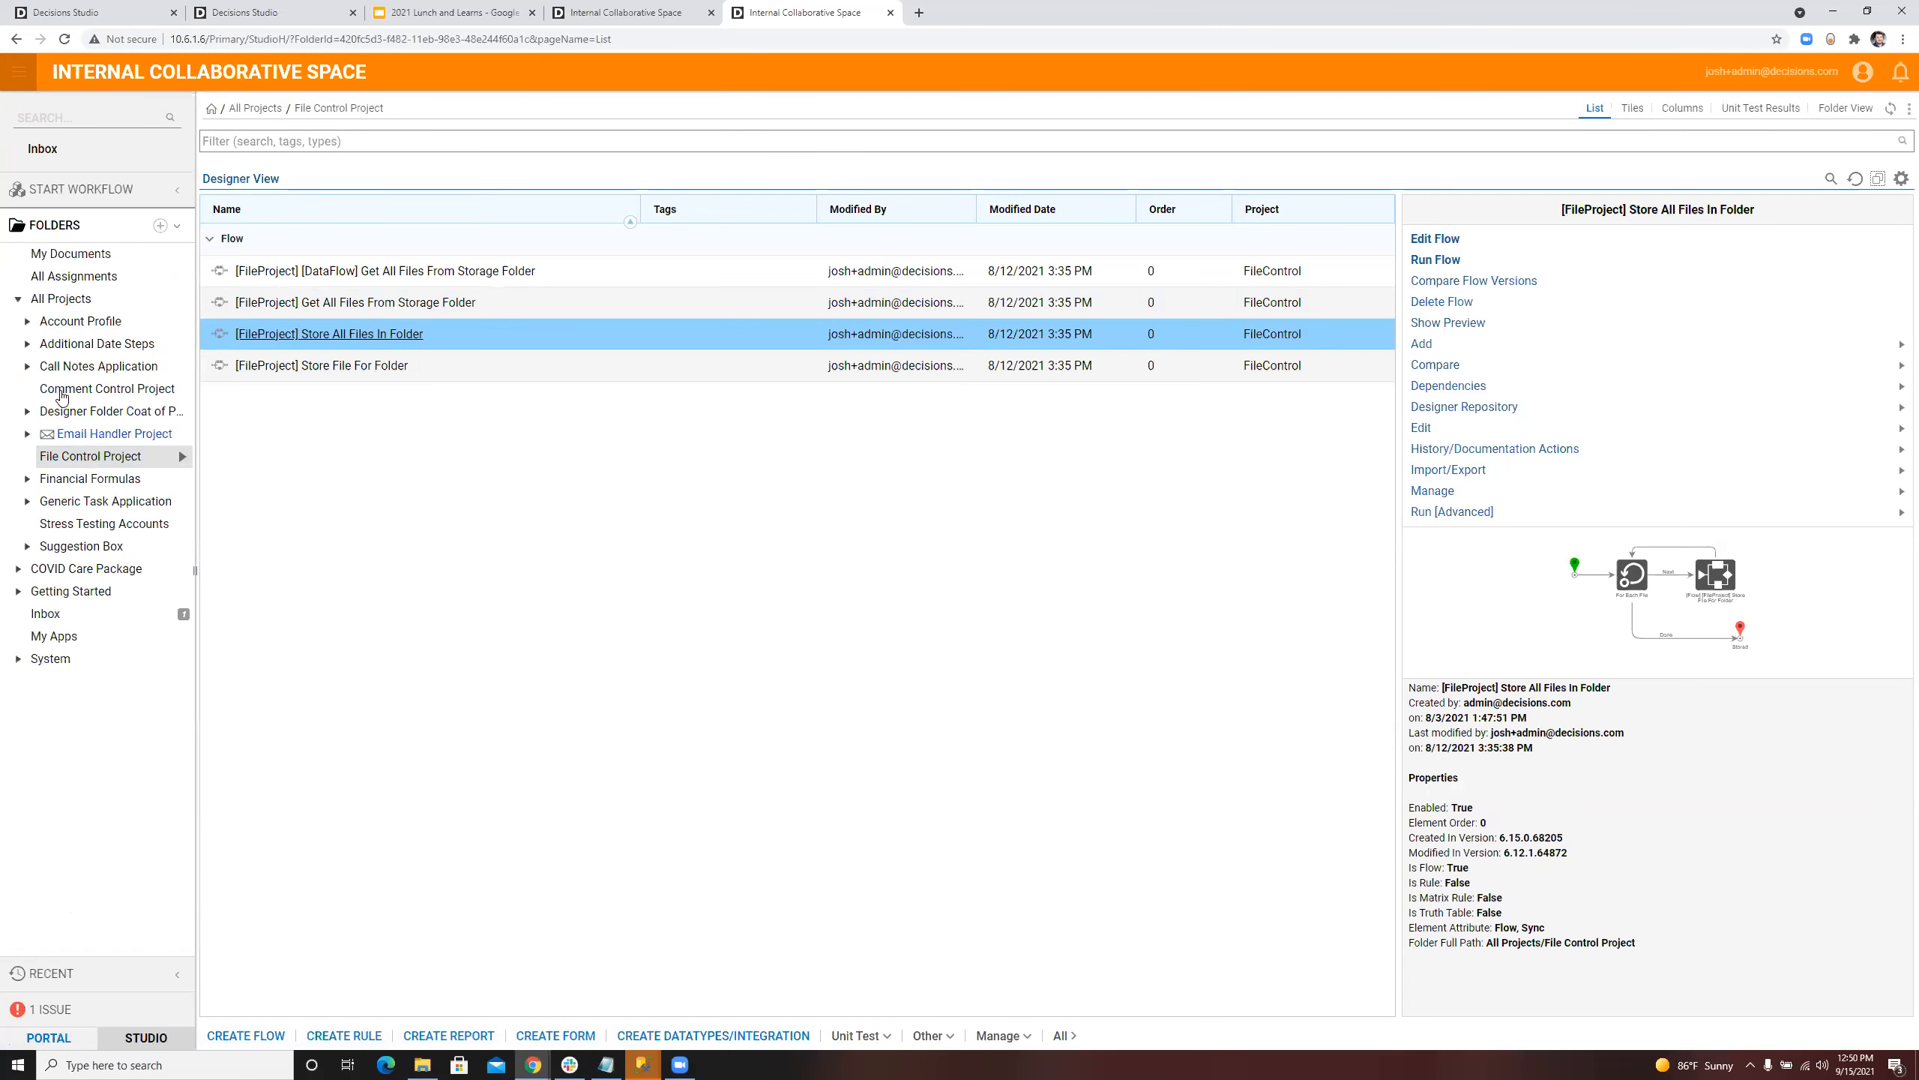
left_click(18, 300)
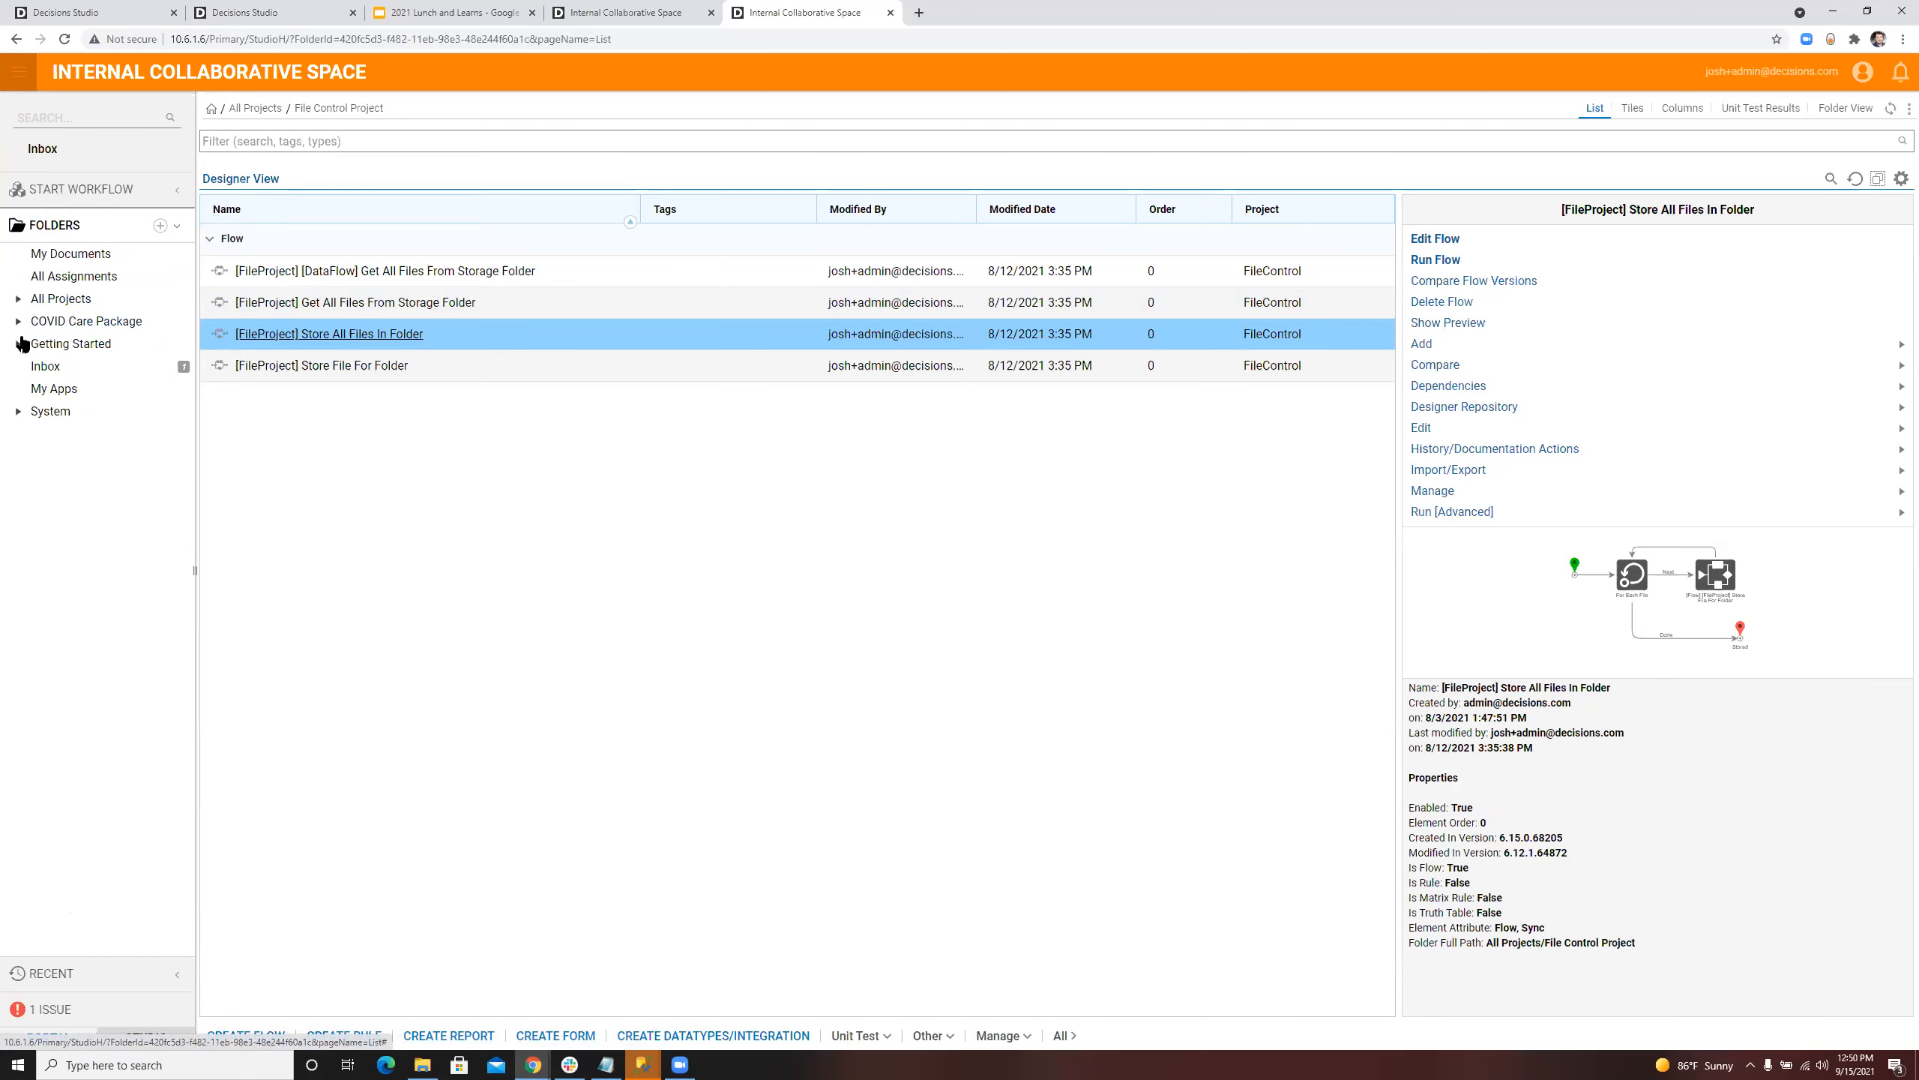
left_click(65, 389)
left_click(184, 389)
left_click(262, 337)
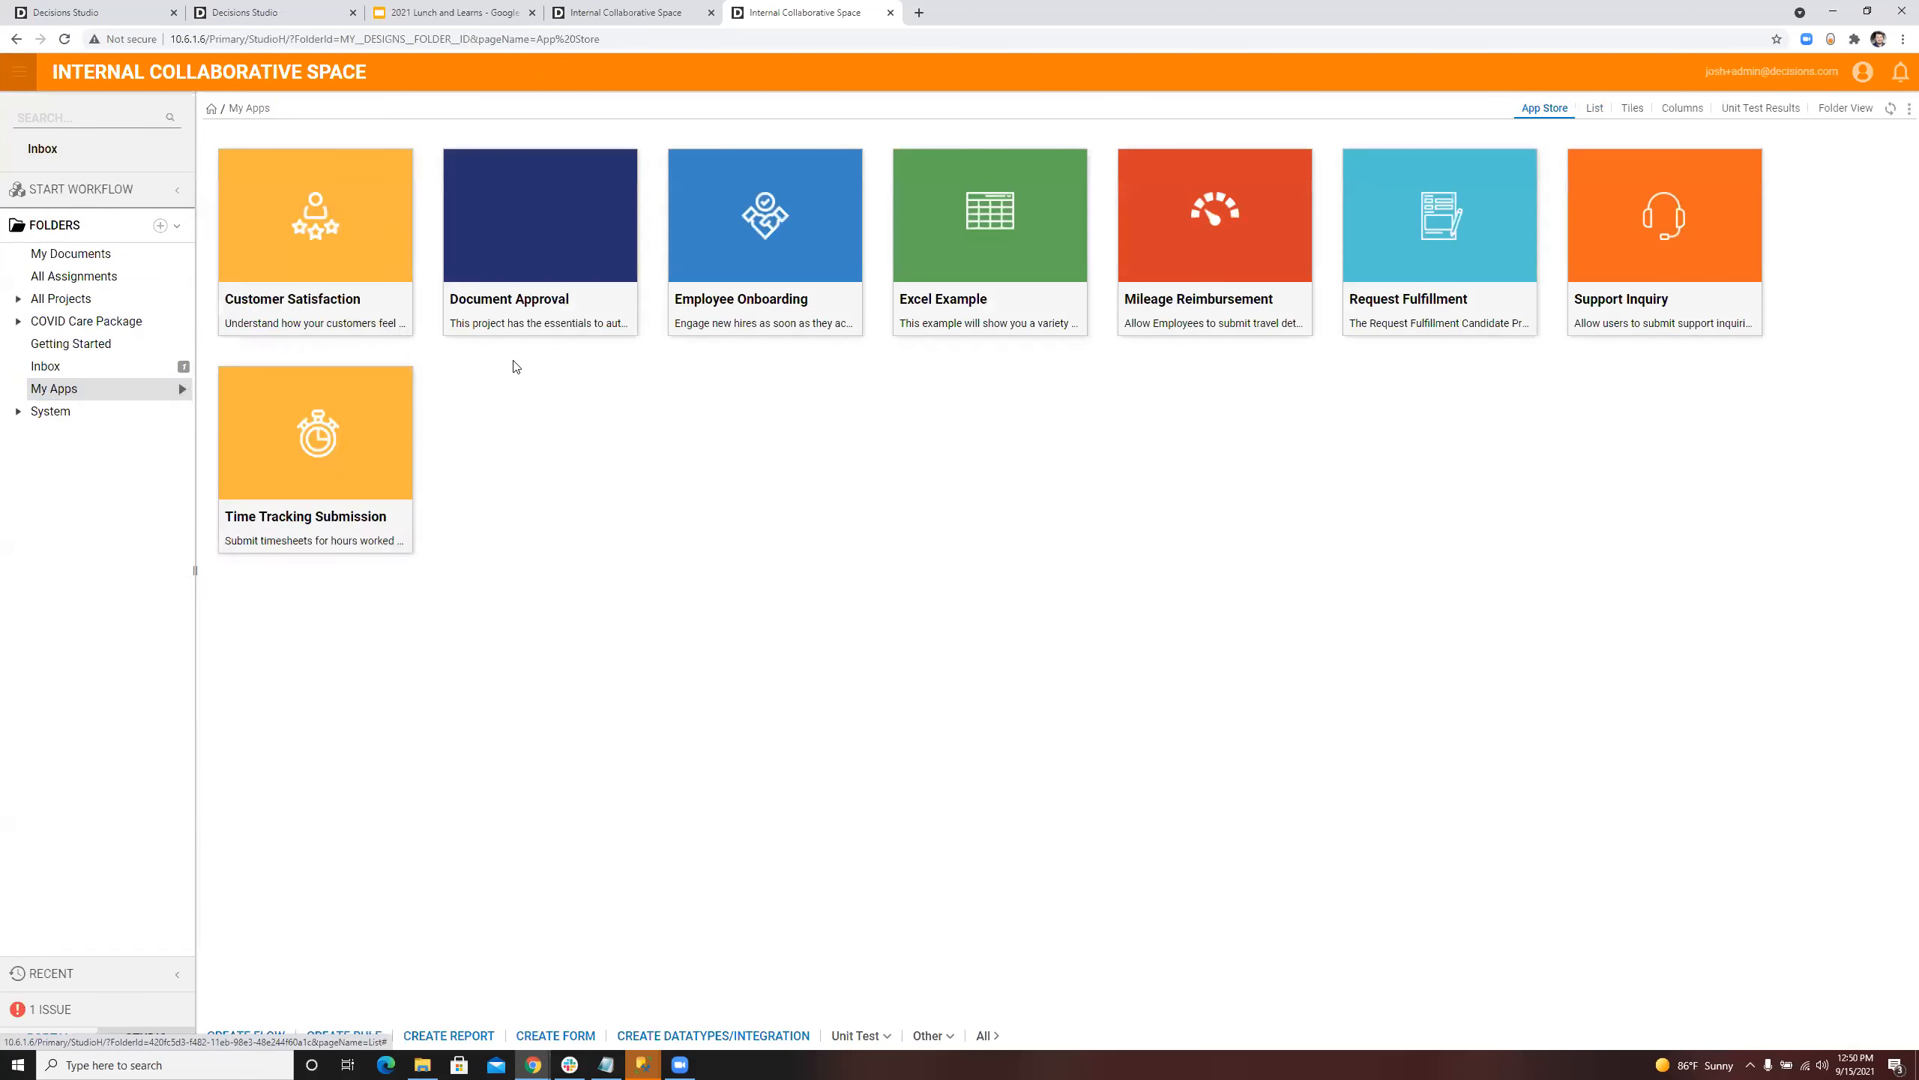
left_click(876, 400)
type("FolderTest")
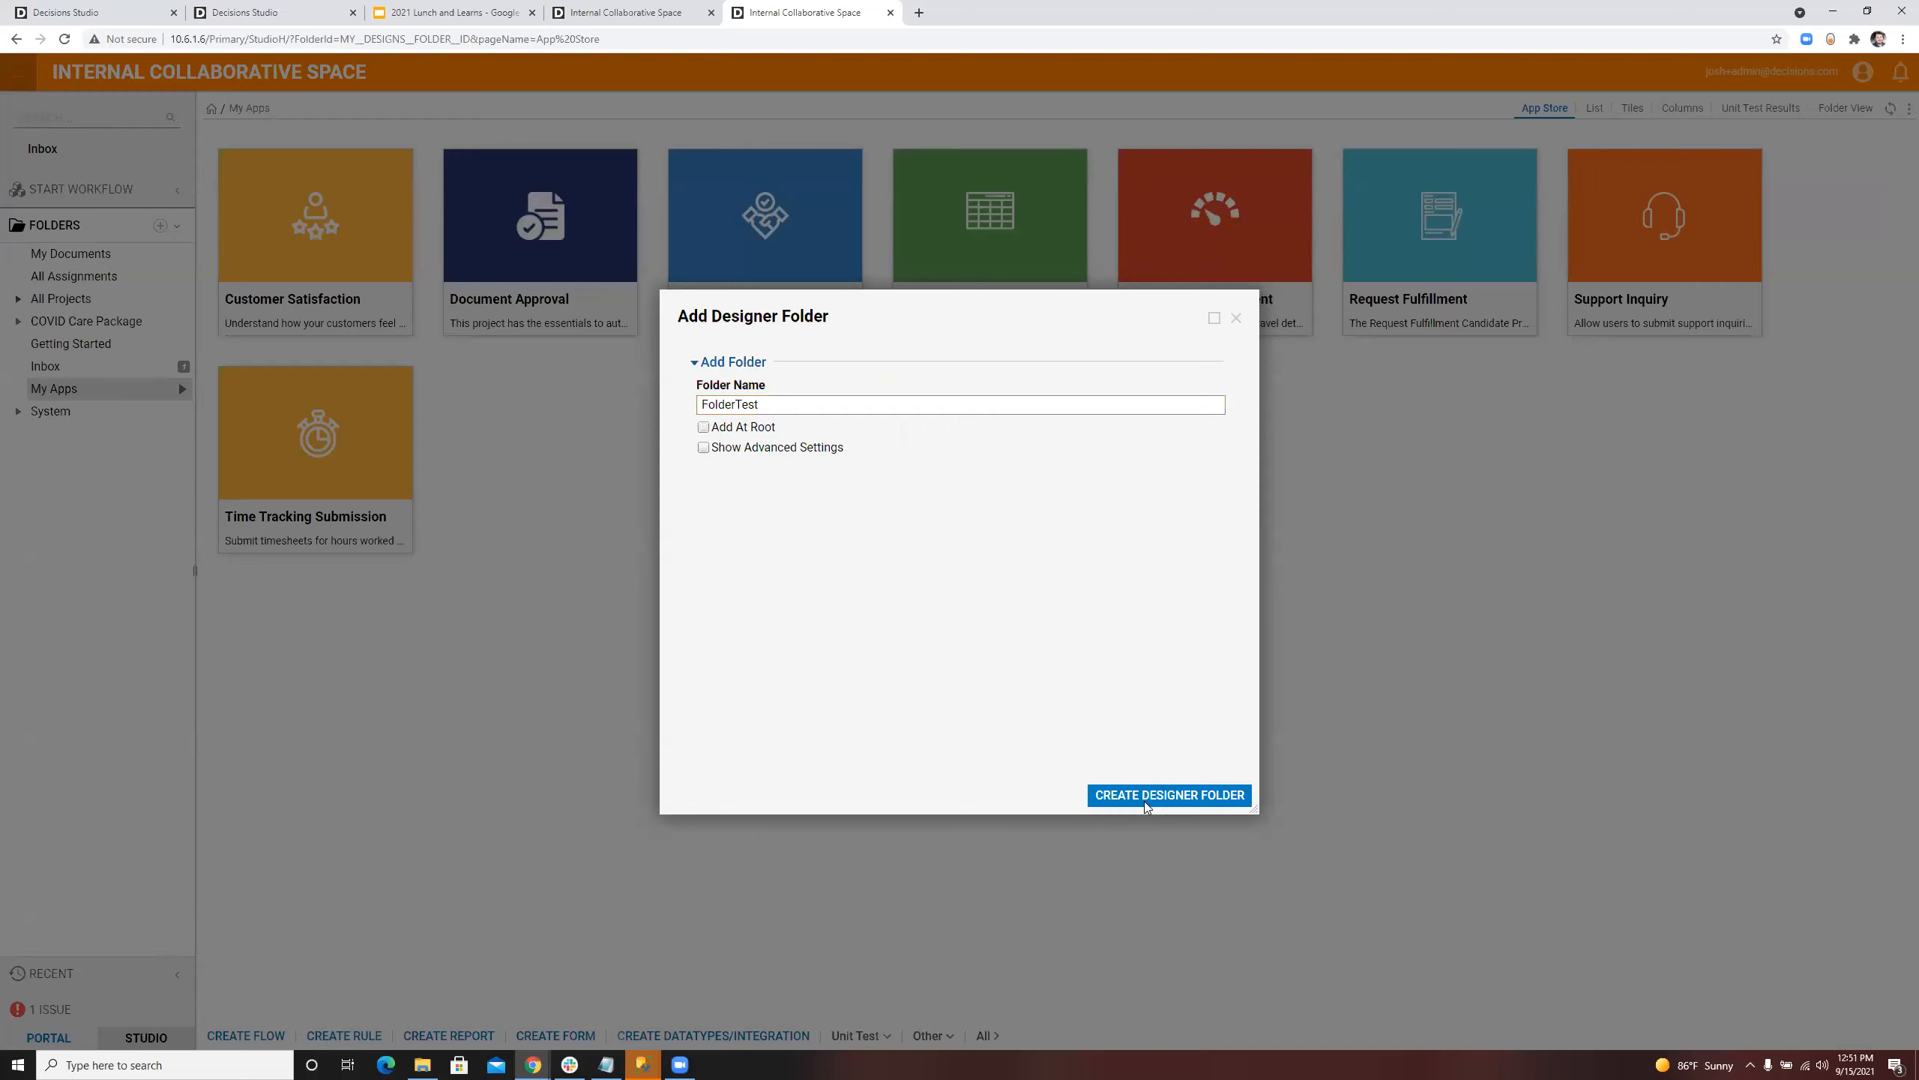
left_click(1199, 798)
Step: Open the FolderTest folder under My Apps and copy its designer folder ID
left_click(121, 389)
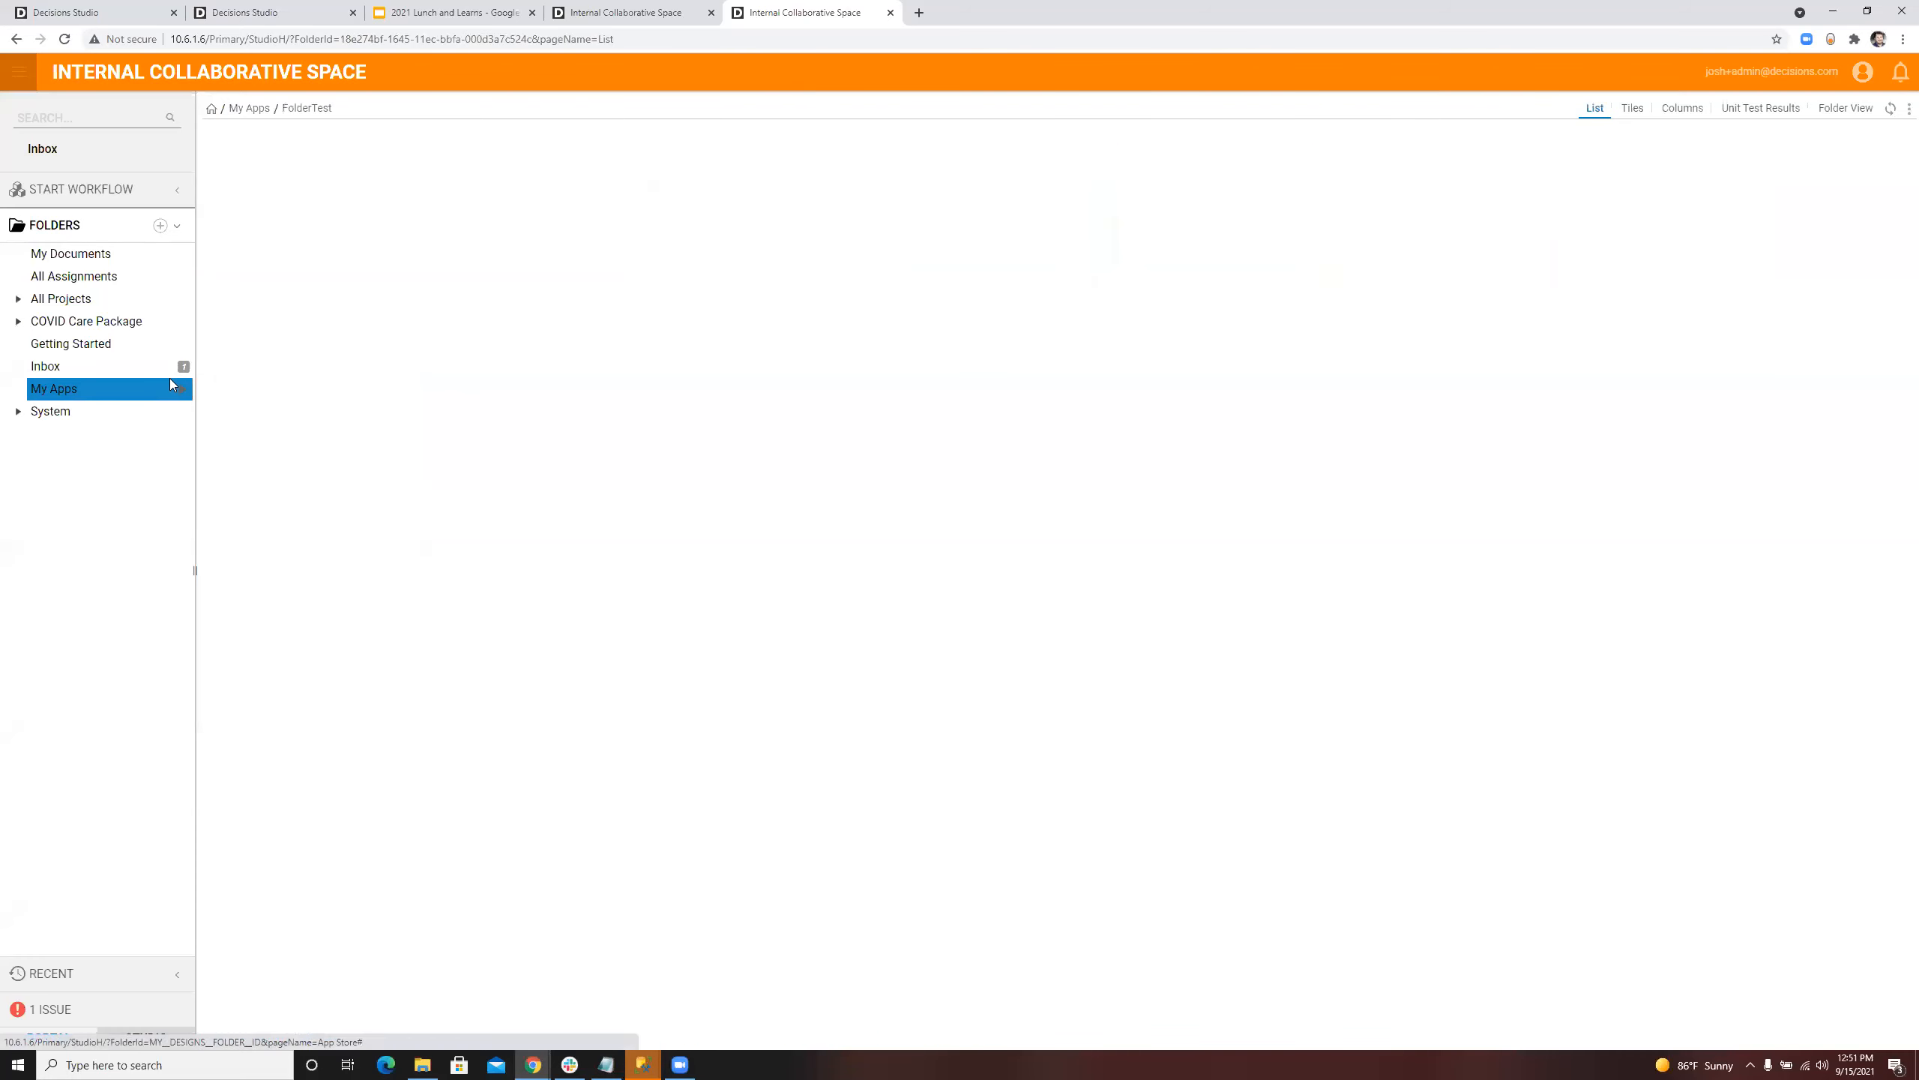
left_click(87, 413)
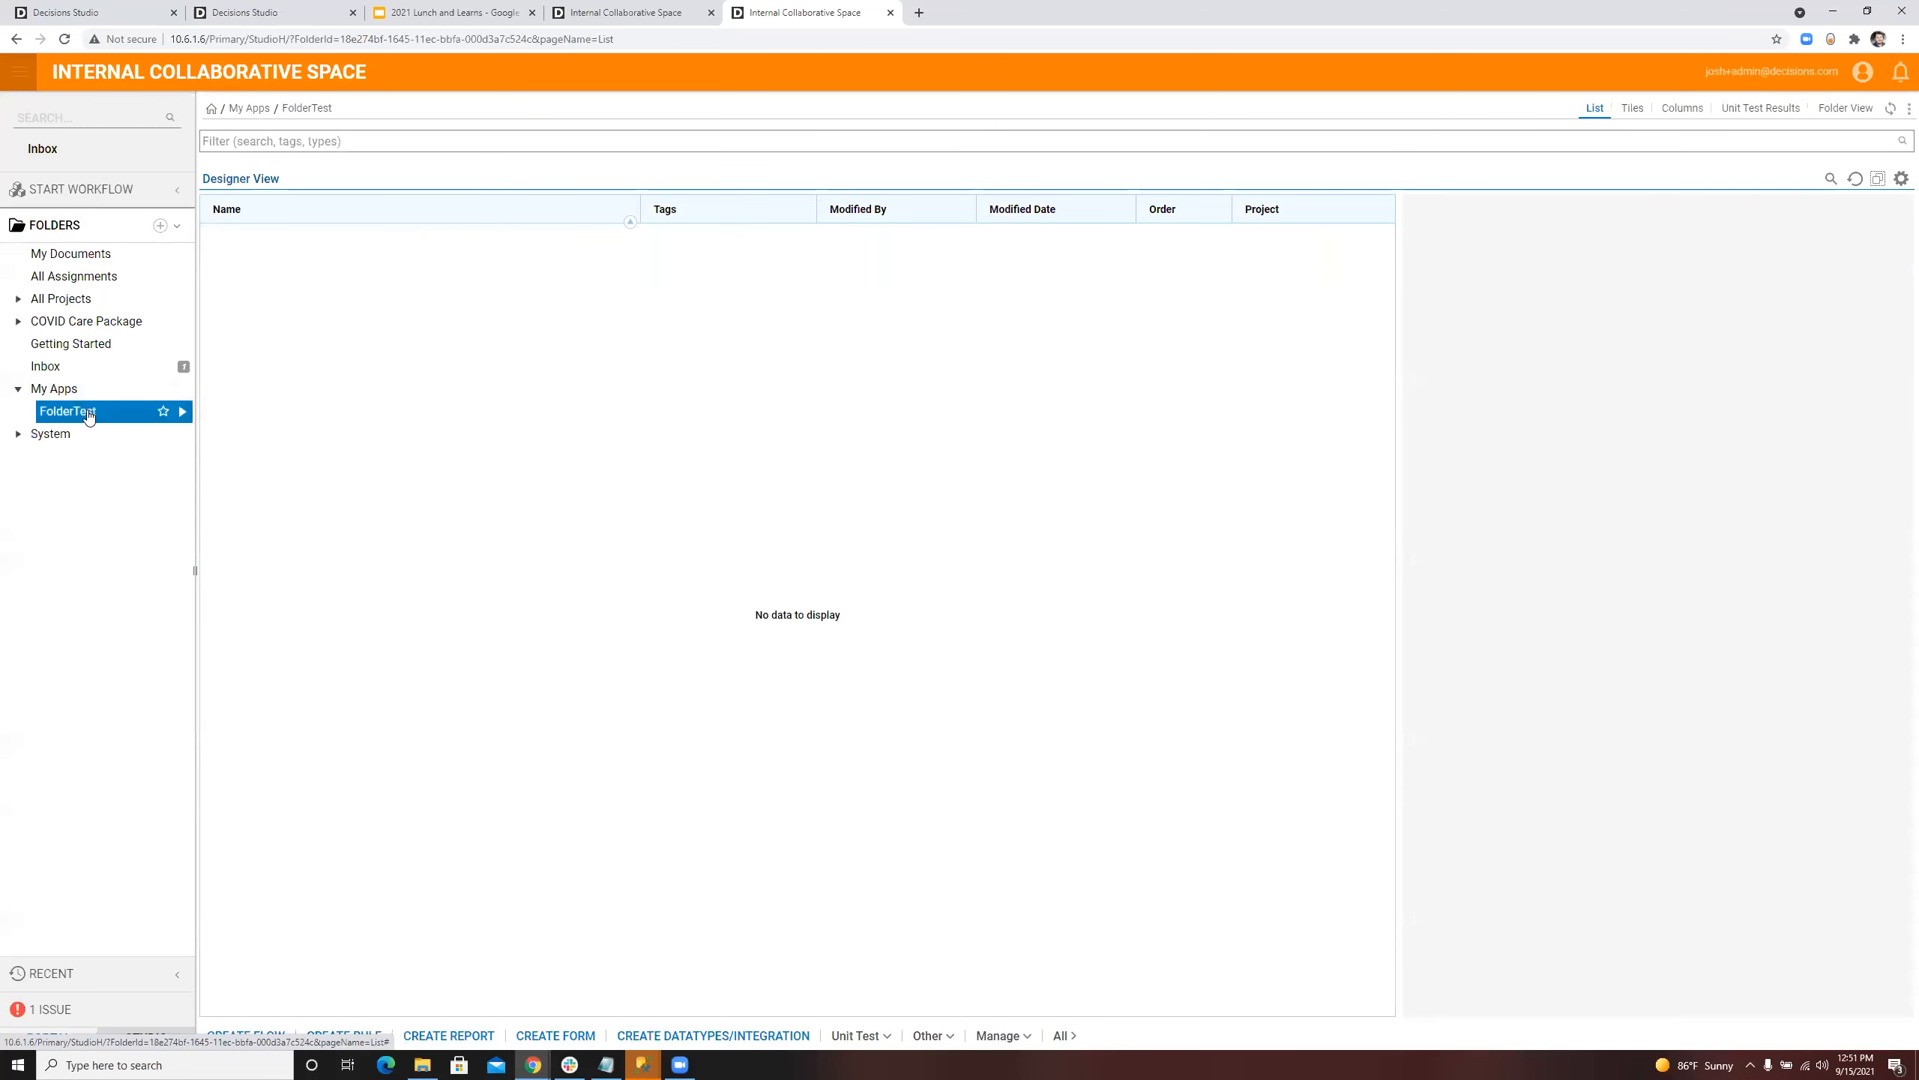
right_click(88, 415)
mouse_move(268, 506)
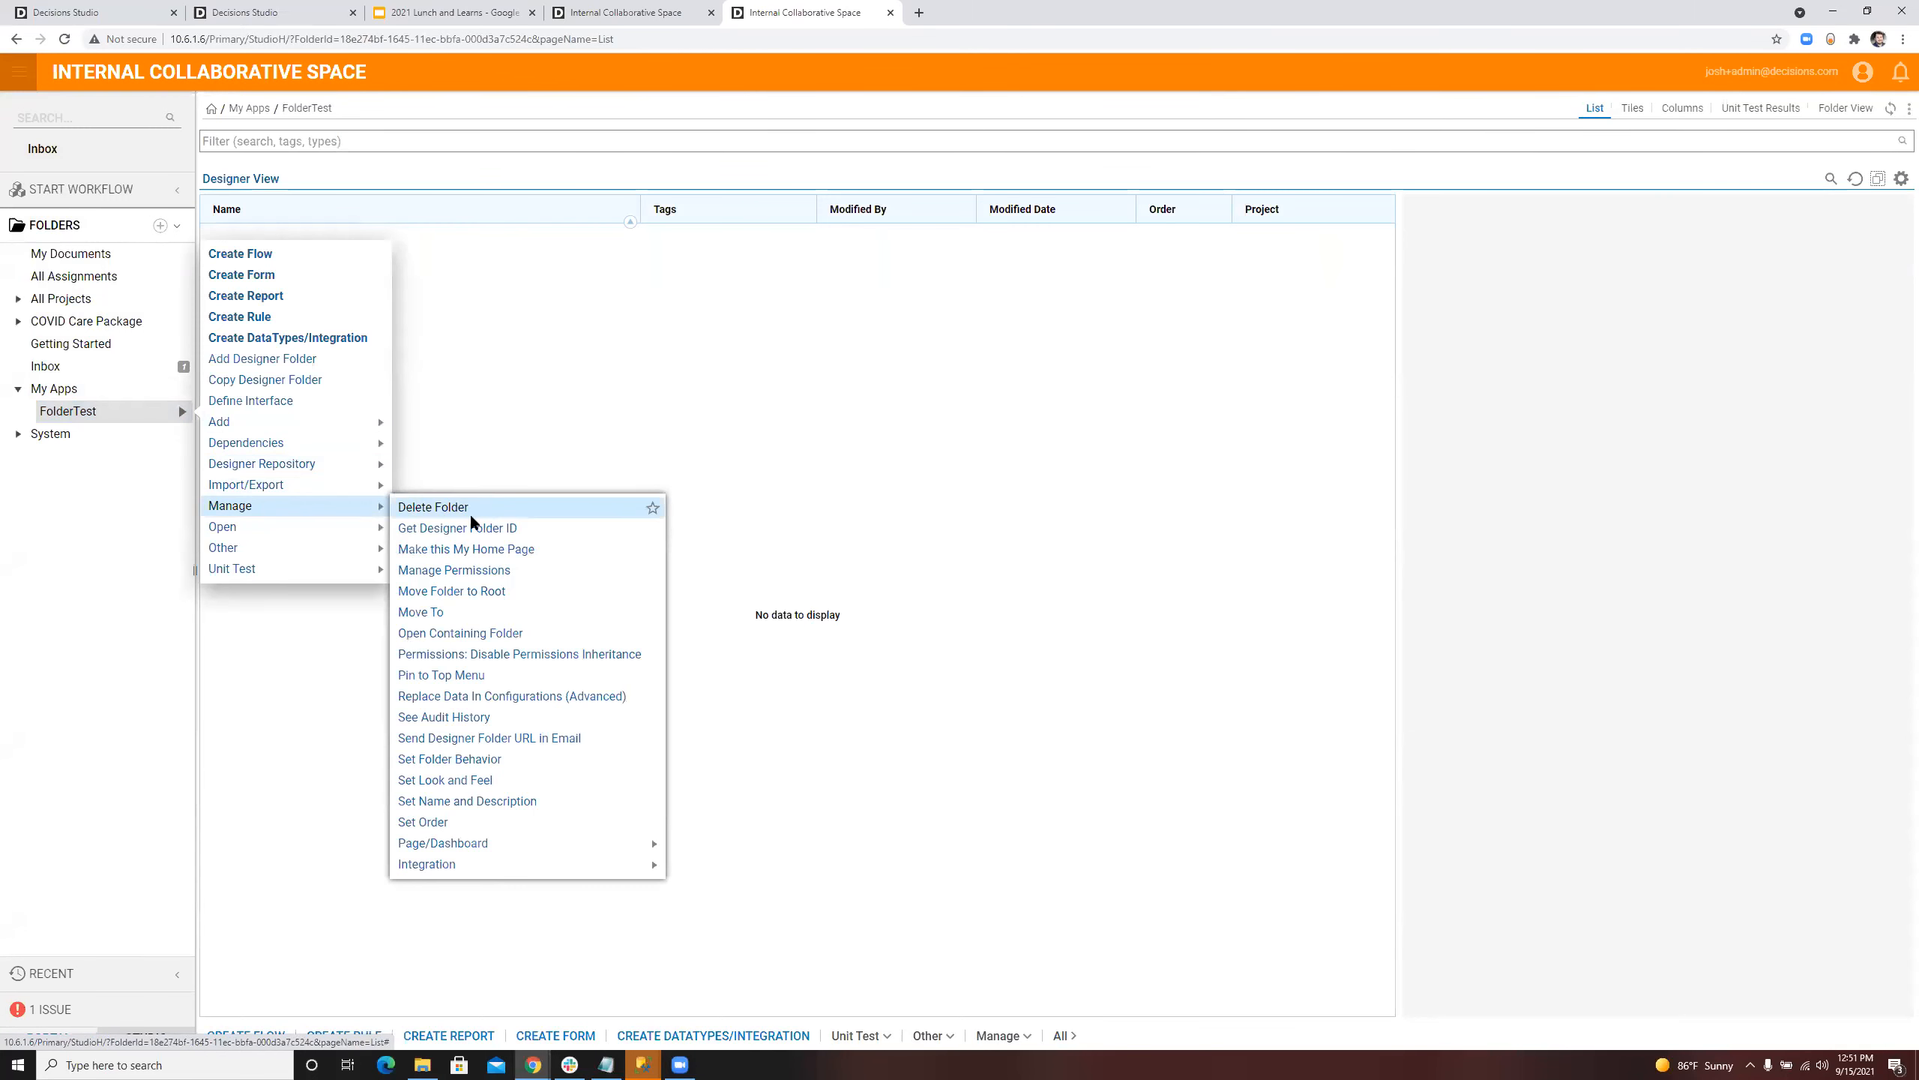
left_click(492, 531)
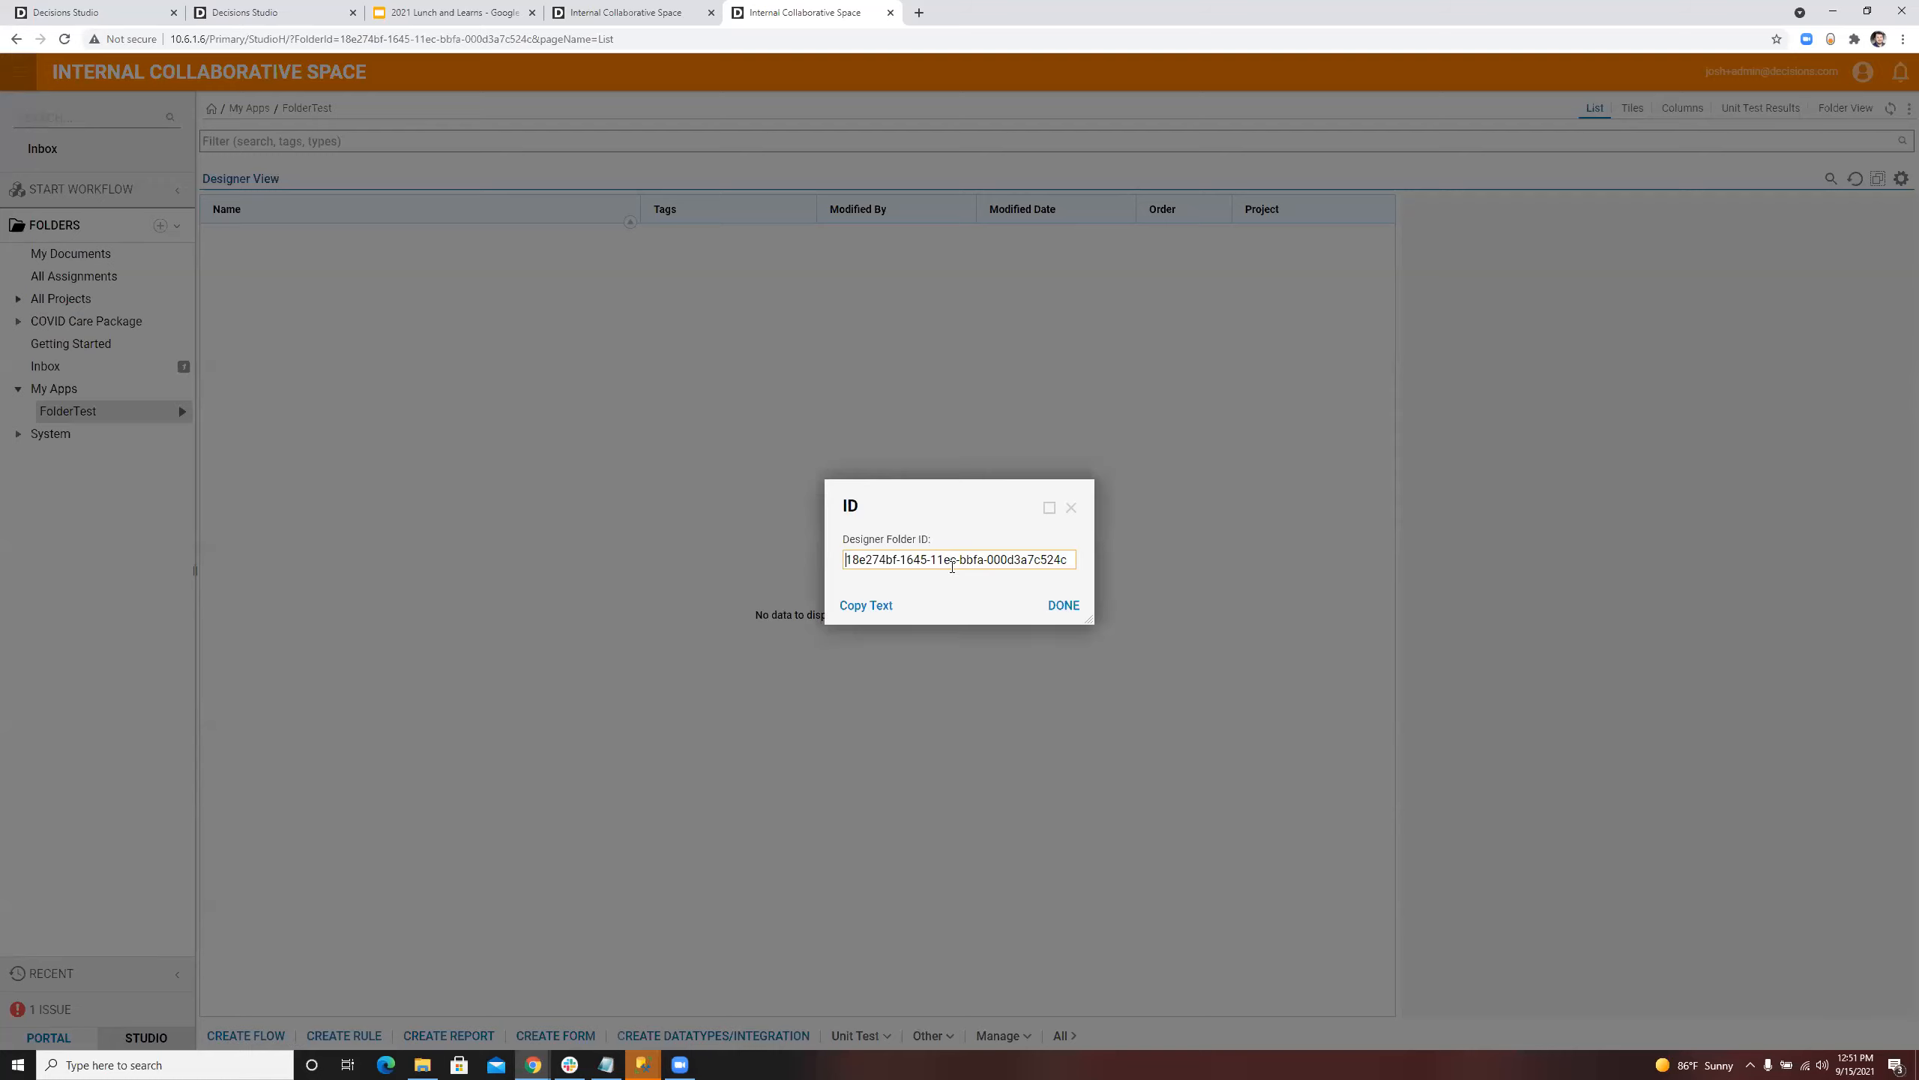
left_click(866, 605)
left_click(1070, 507)
left_click(18, 299)
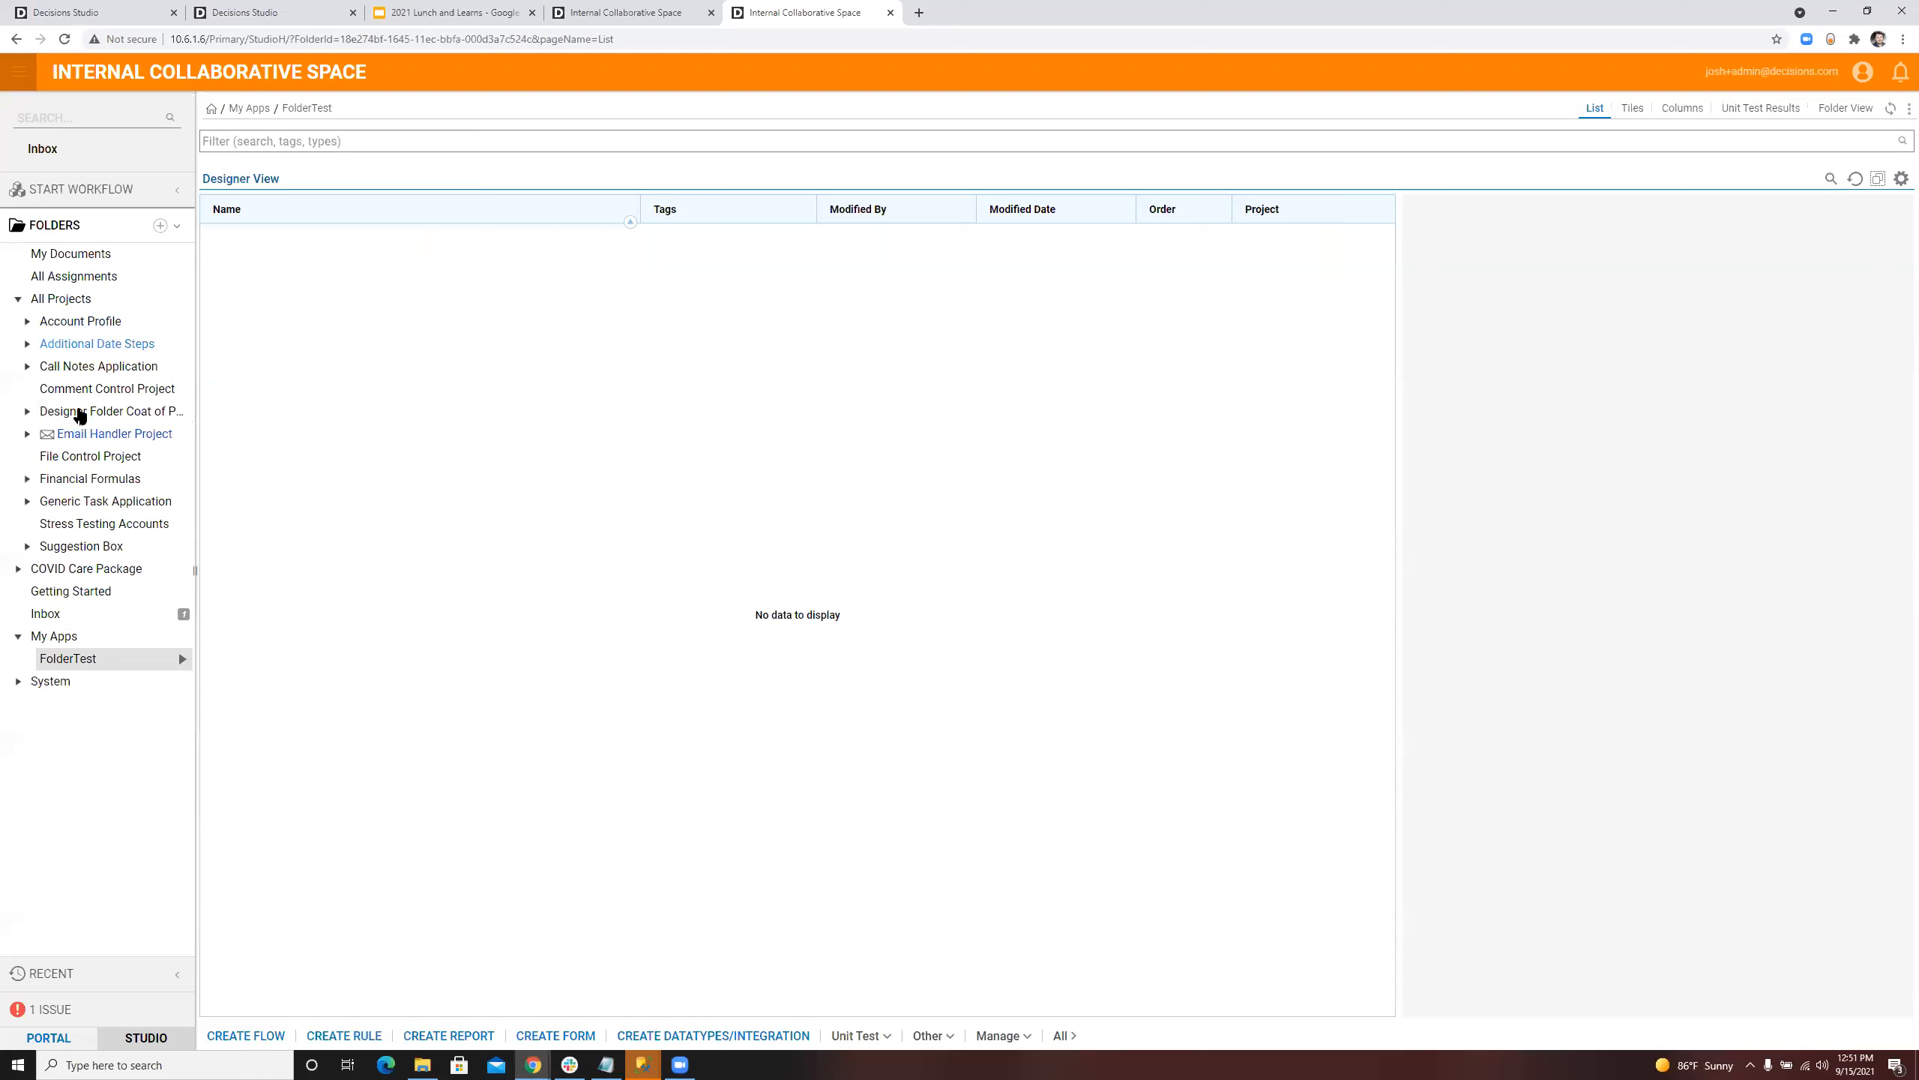
left_click(90, 456)
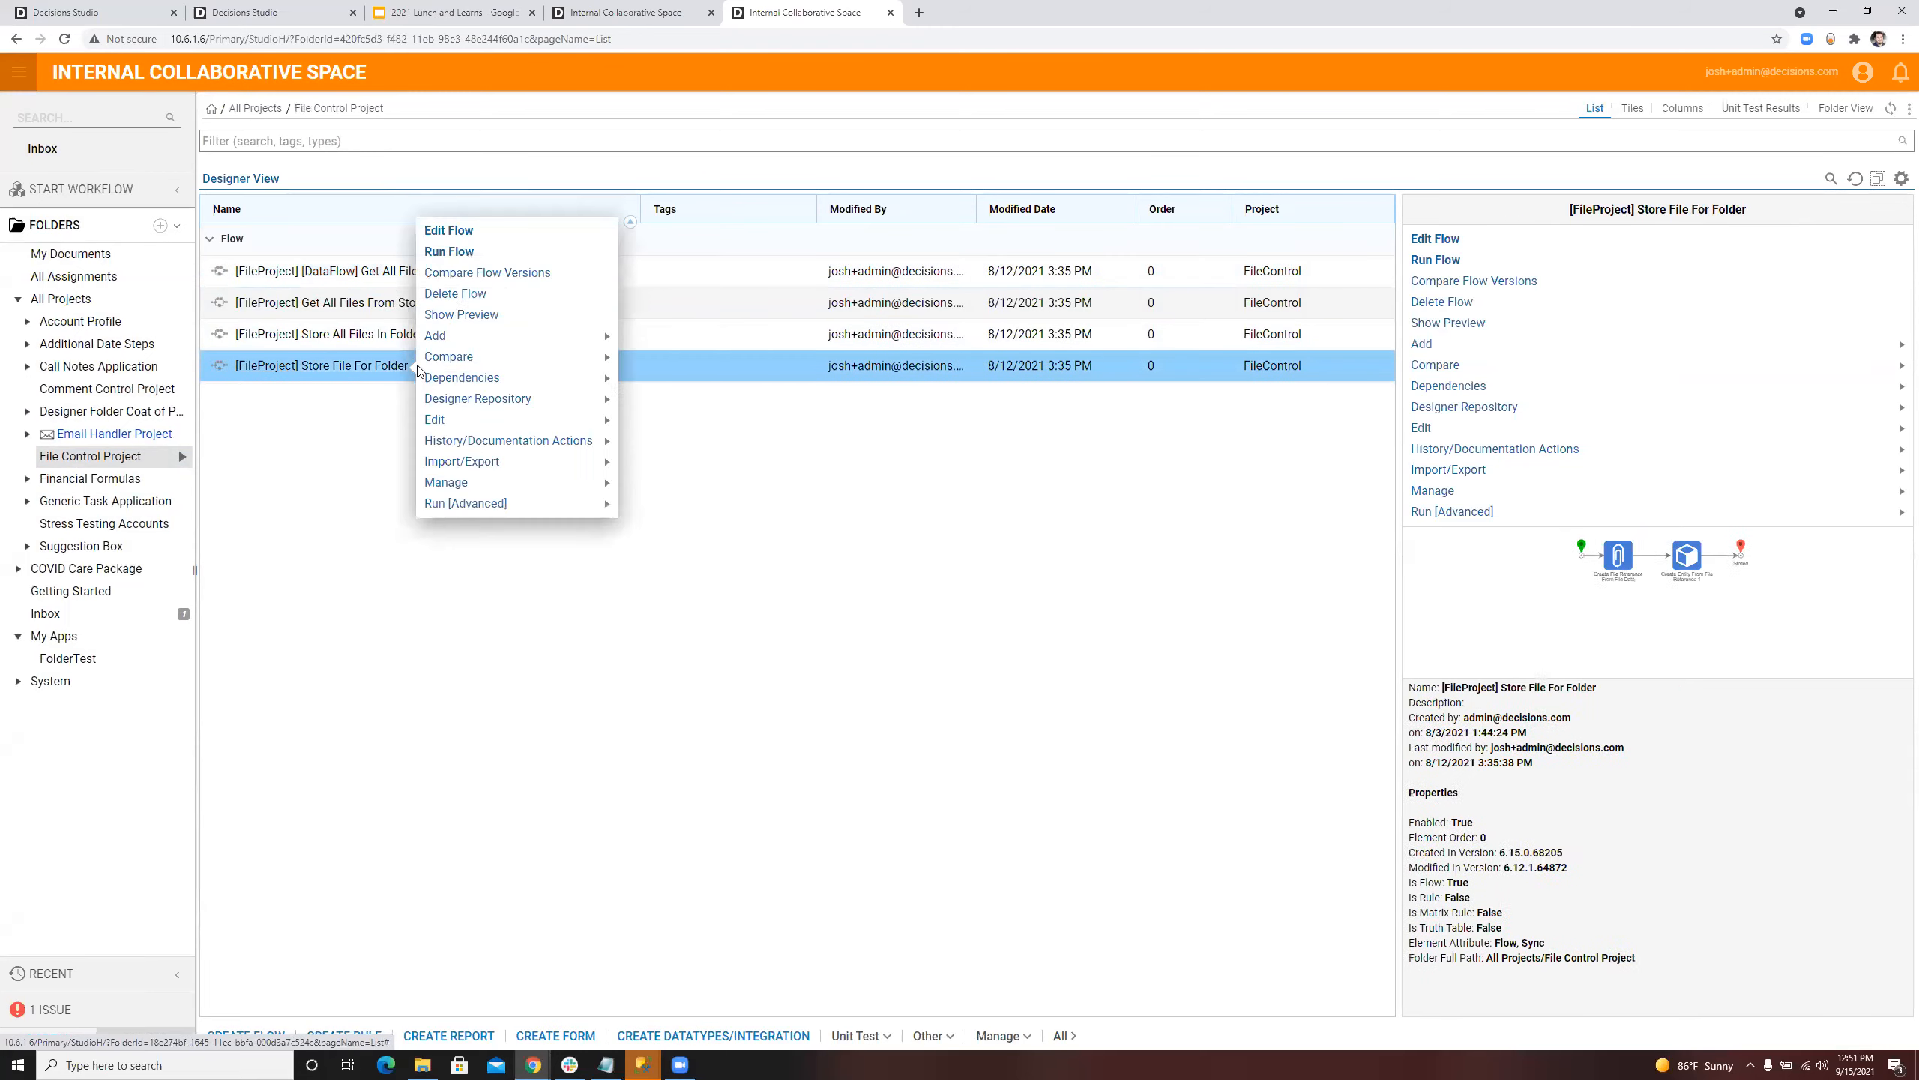
left_click(451, 252)
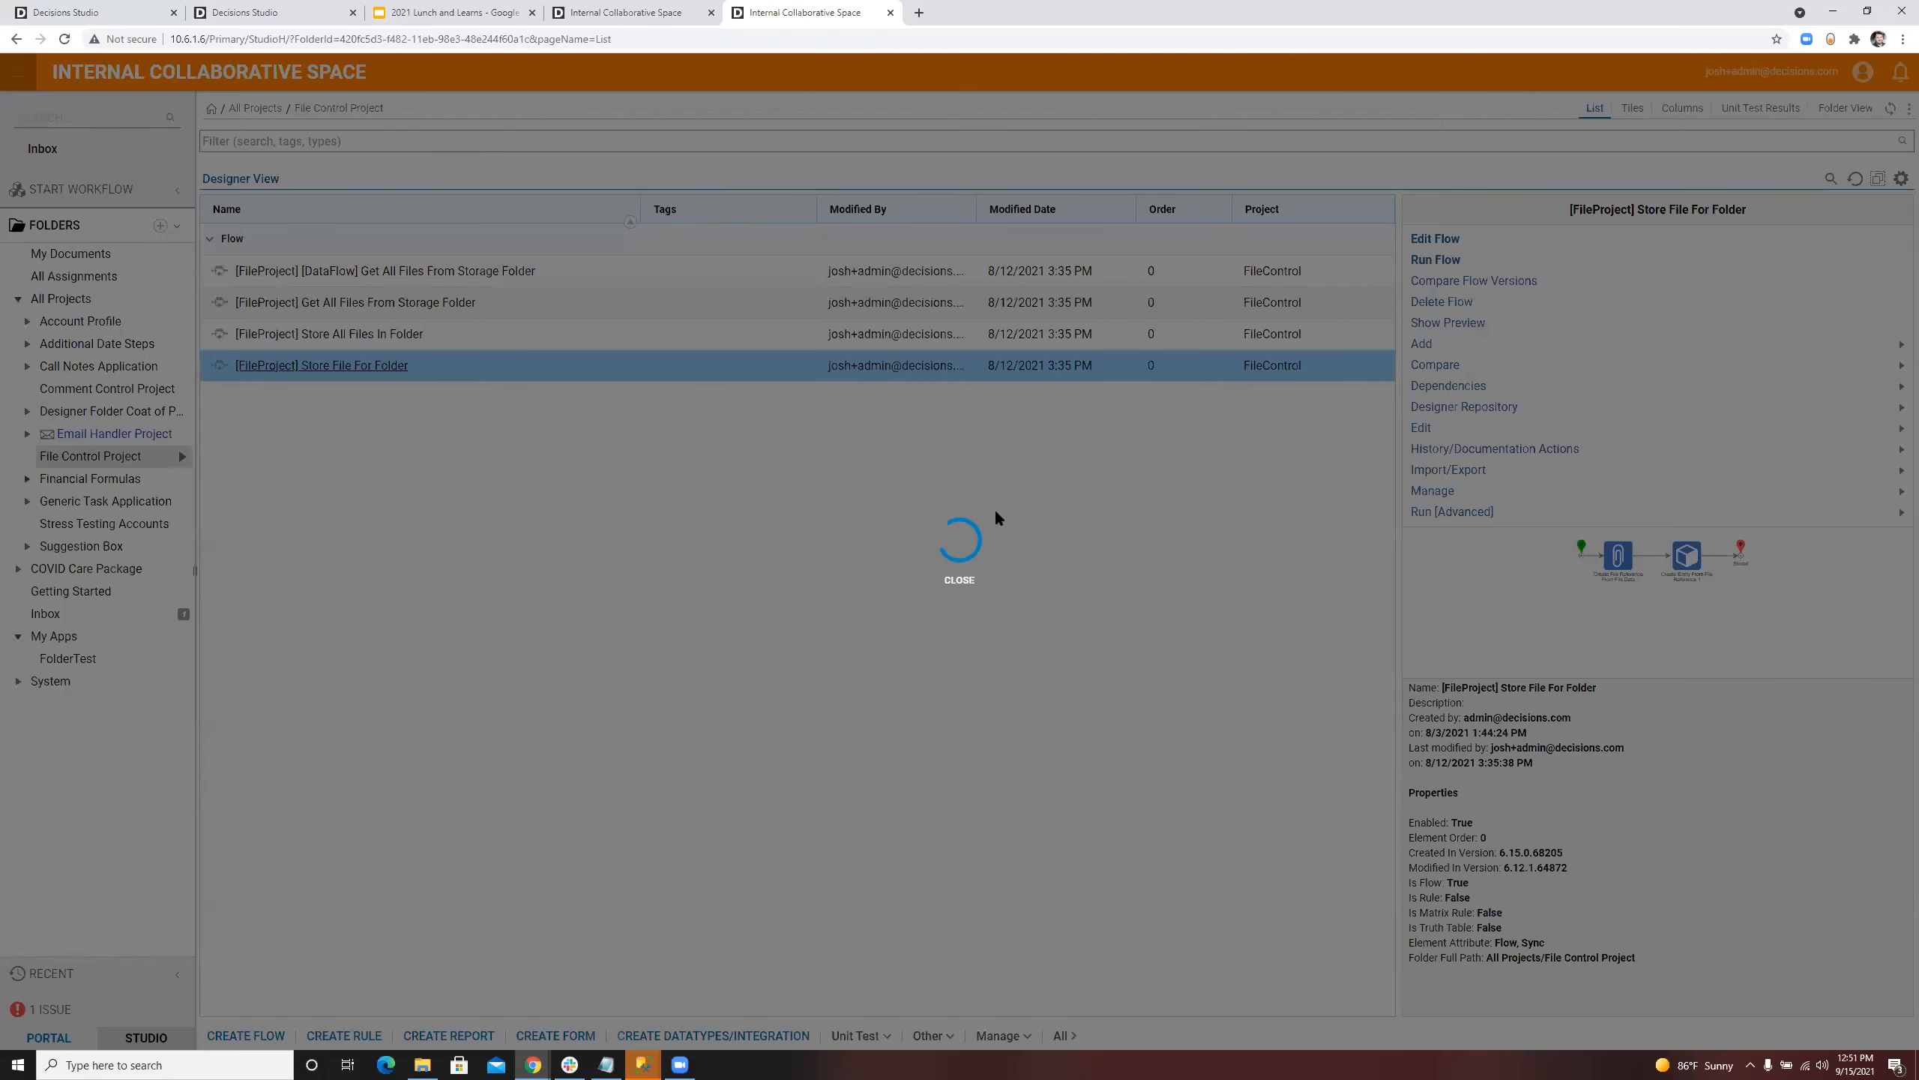
key("ctrl+v")
left_click(422, 1065)
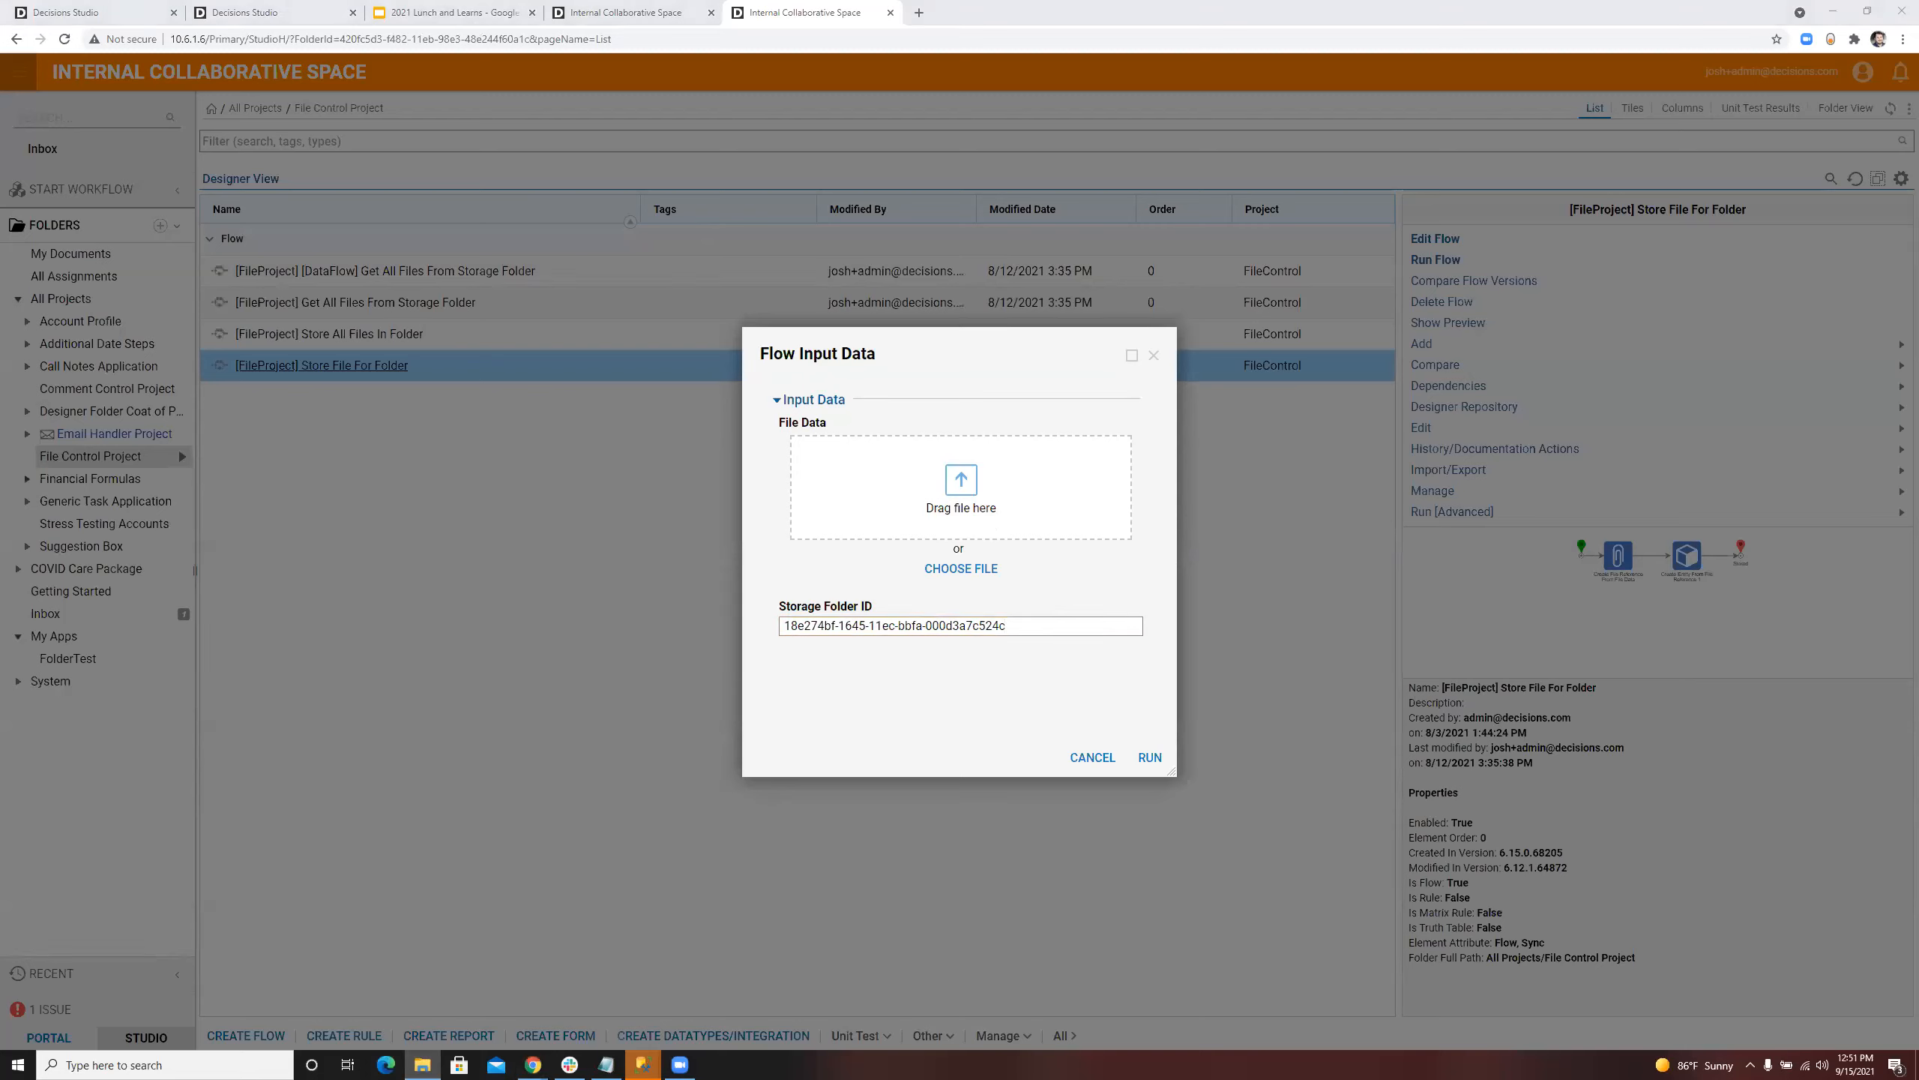
left_click_drag(0, 530, 892, 496)
left_click(1148, 758)
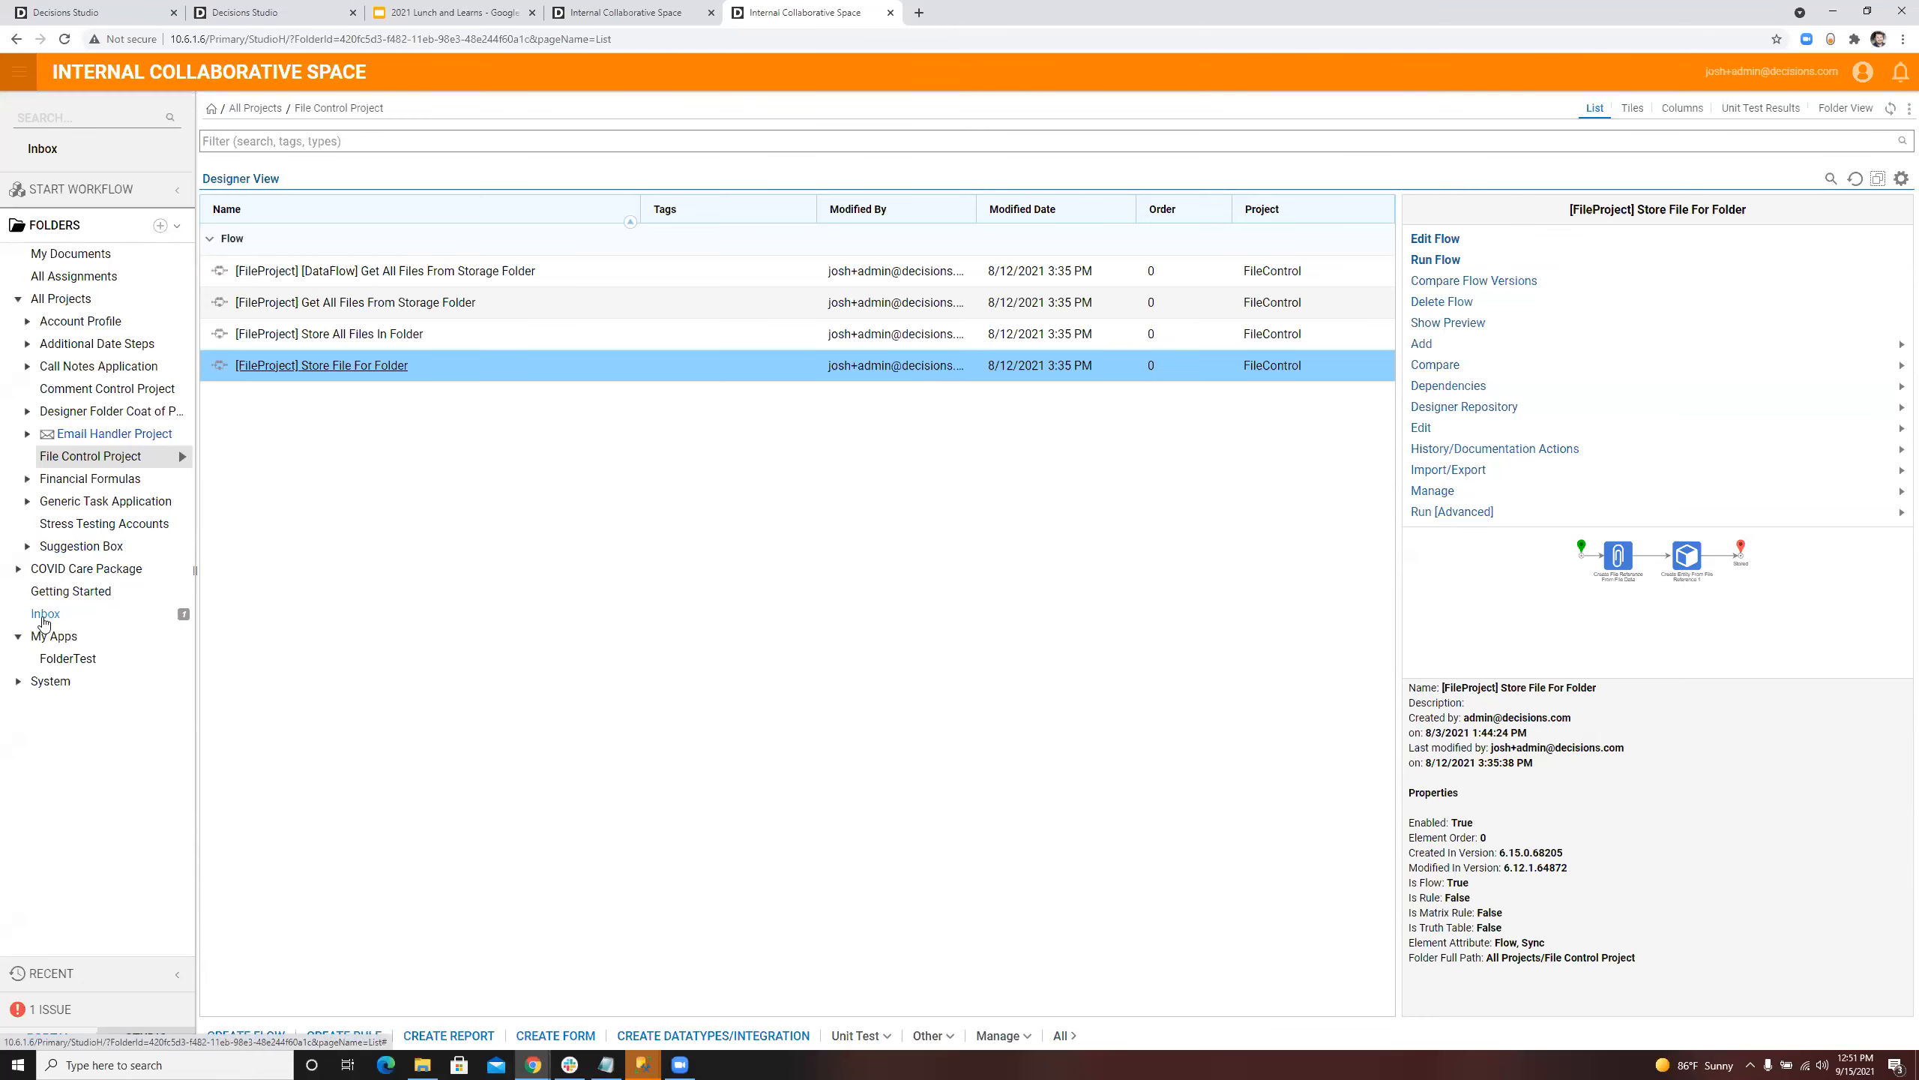
left_click(67, 658)
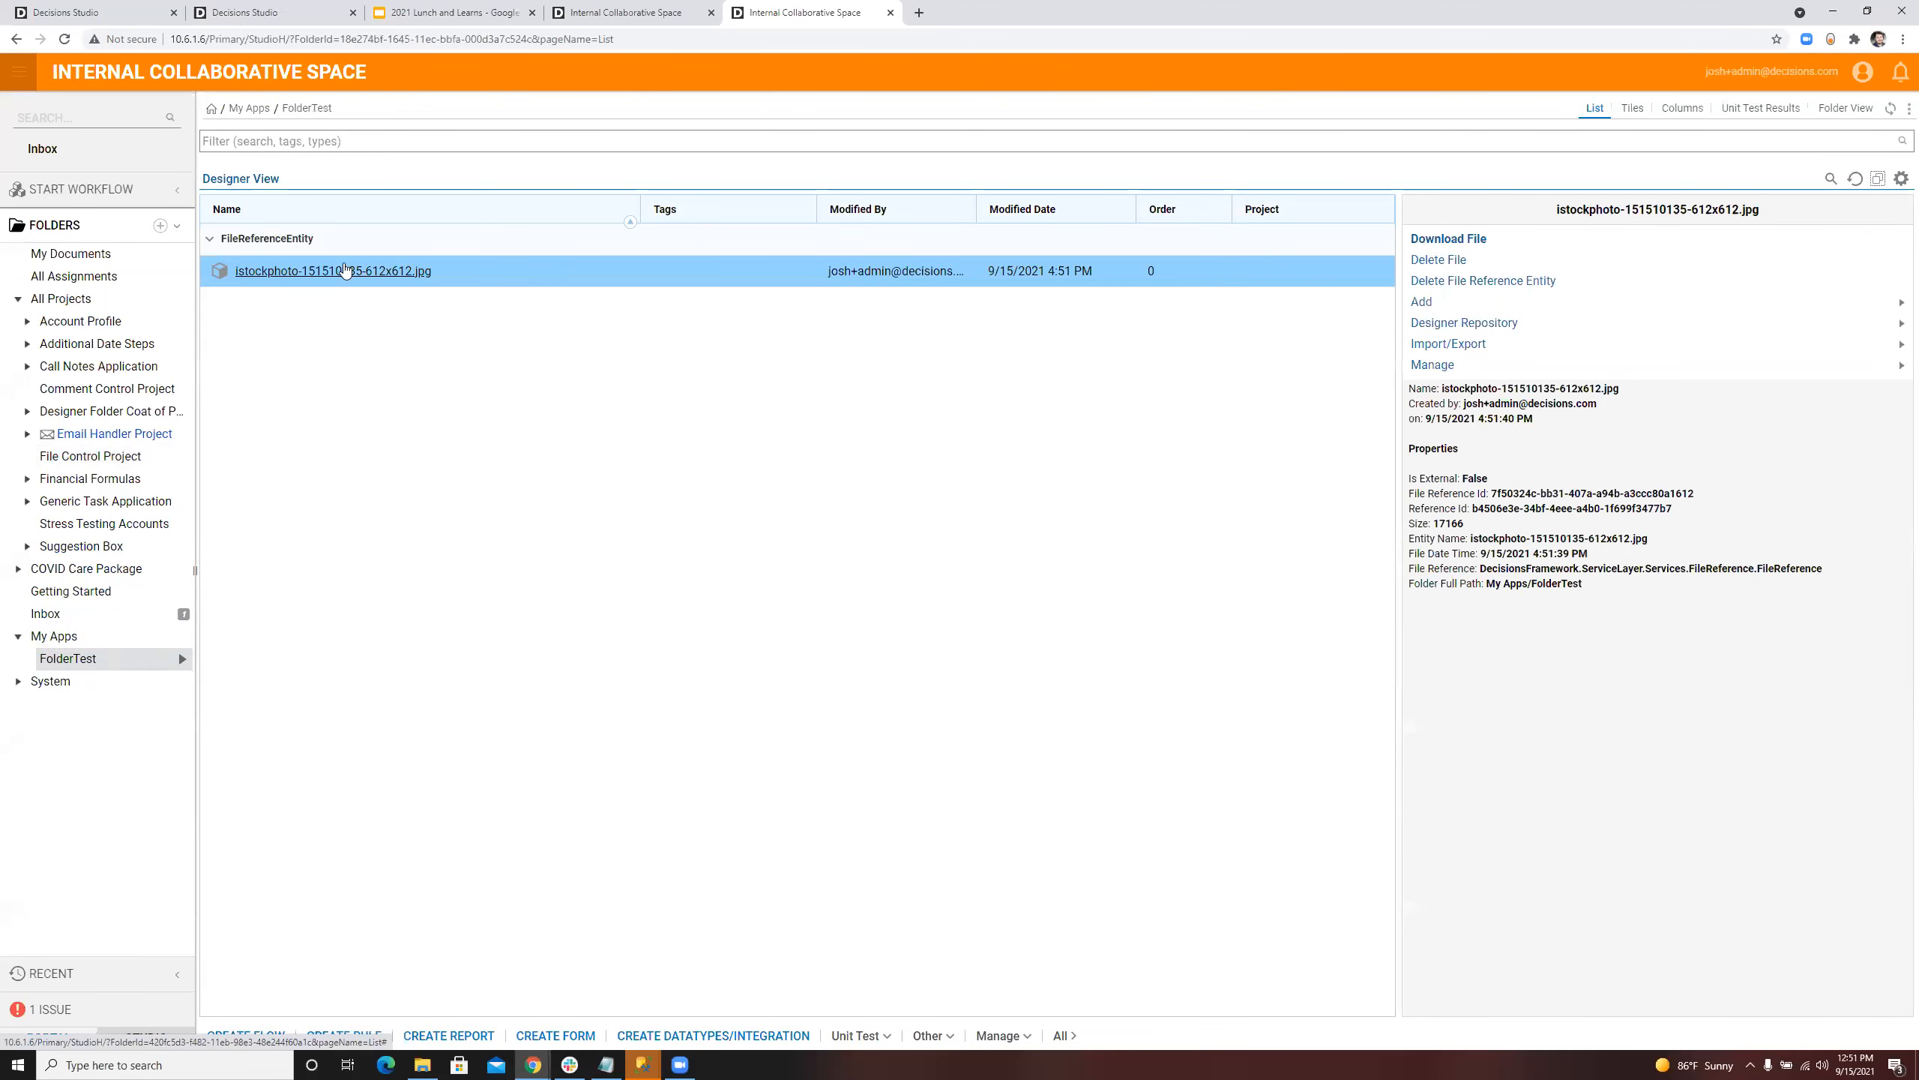
right_click(462, 269)
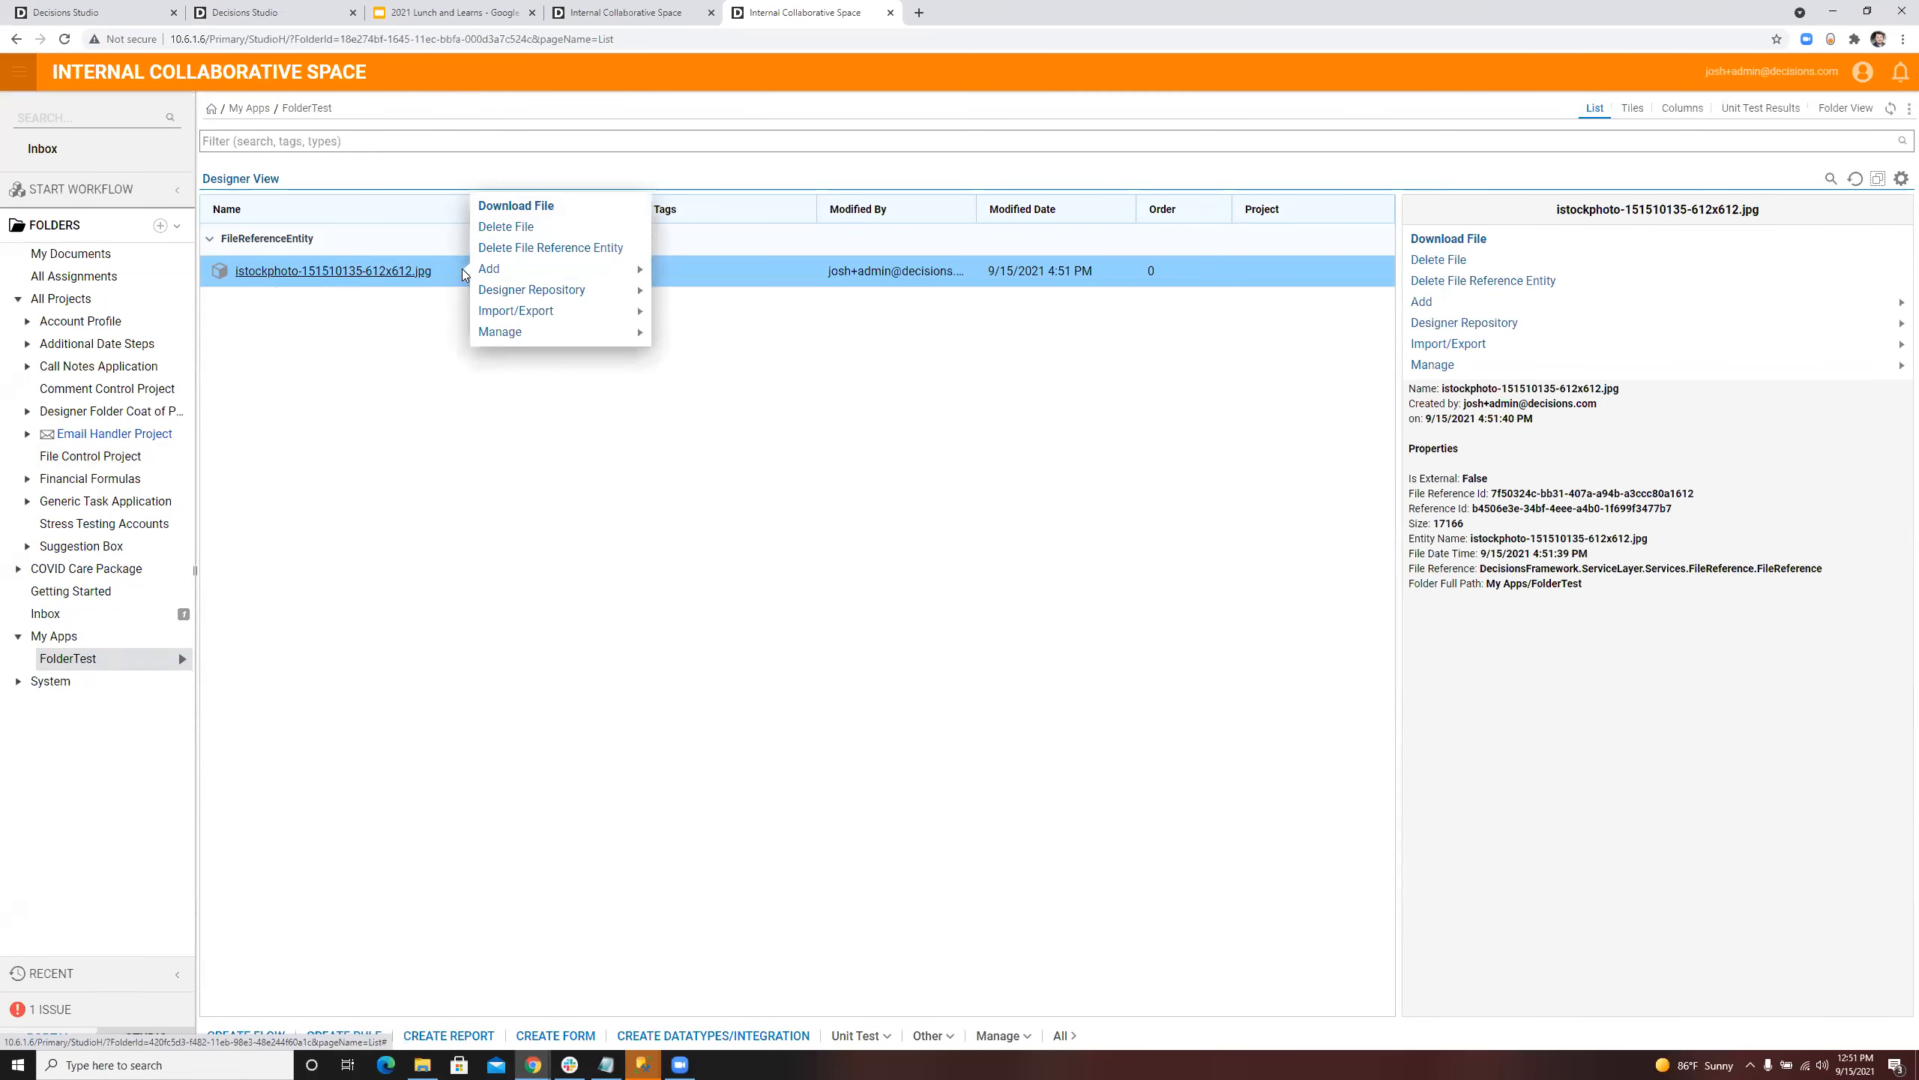
left_click(540, 206)
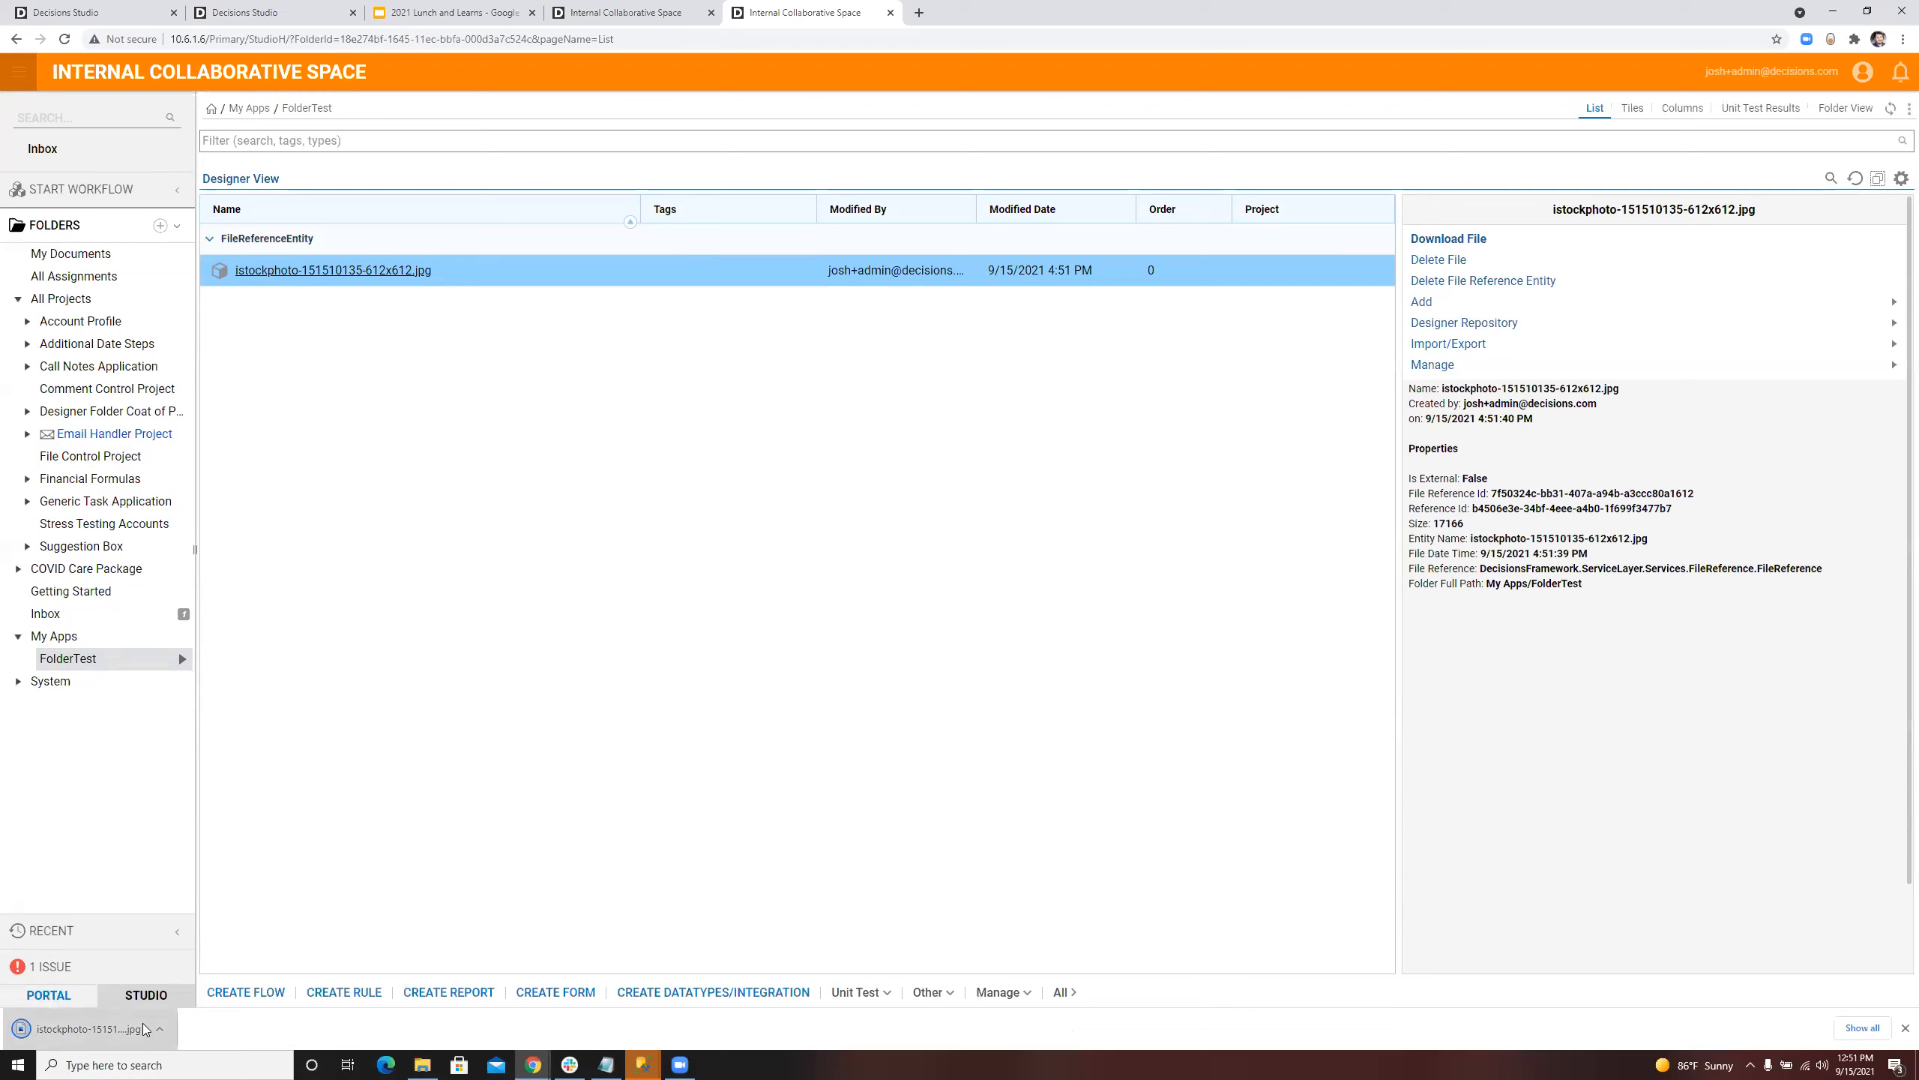
left_click(59, 1014)
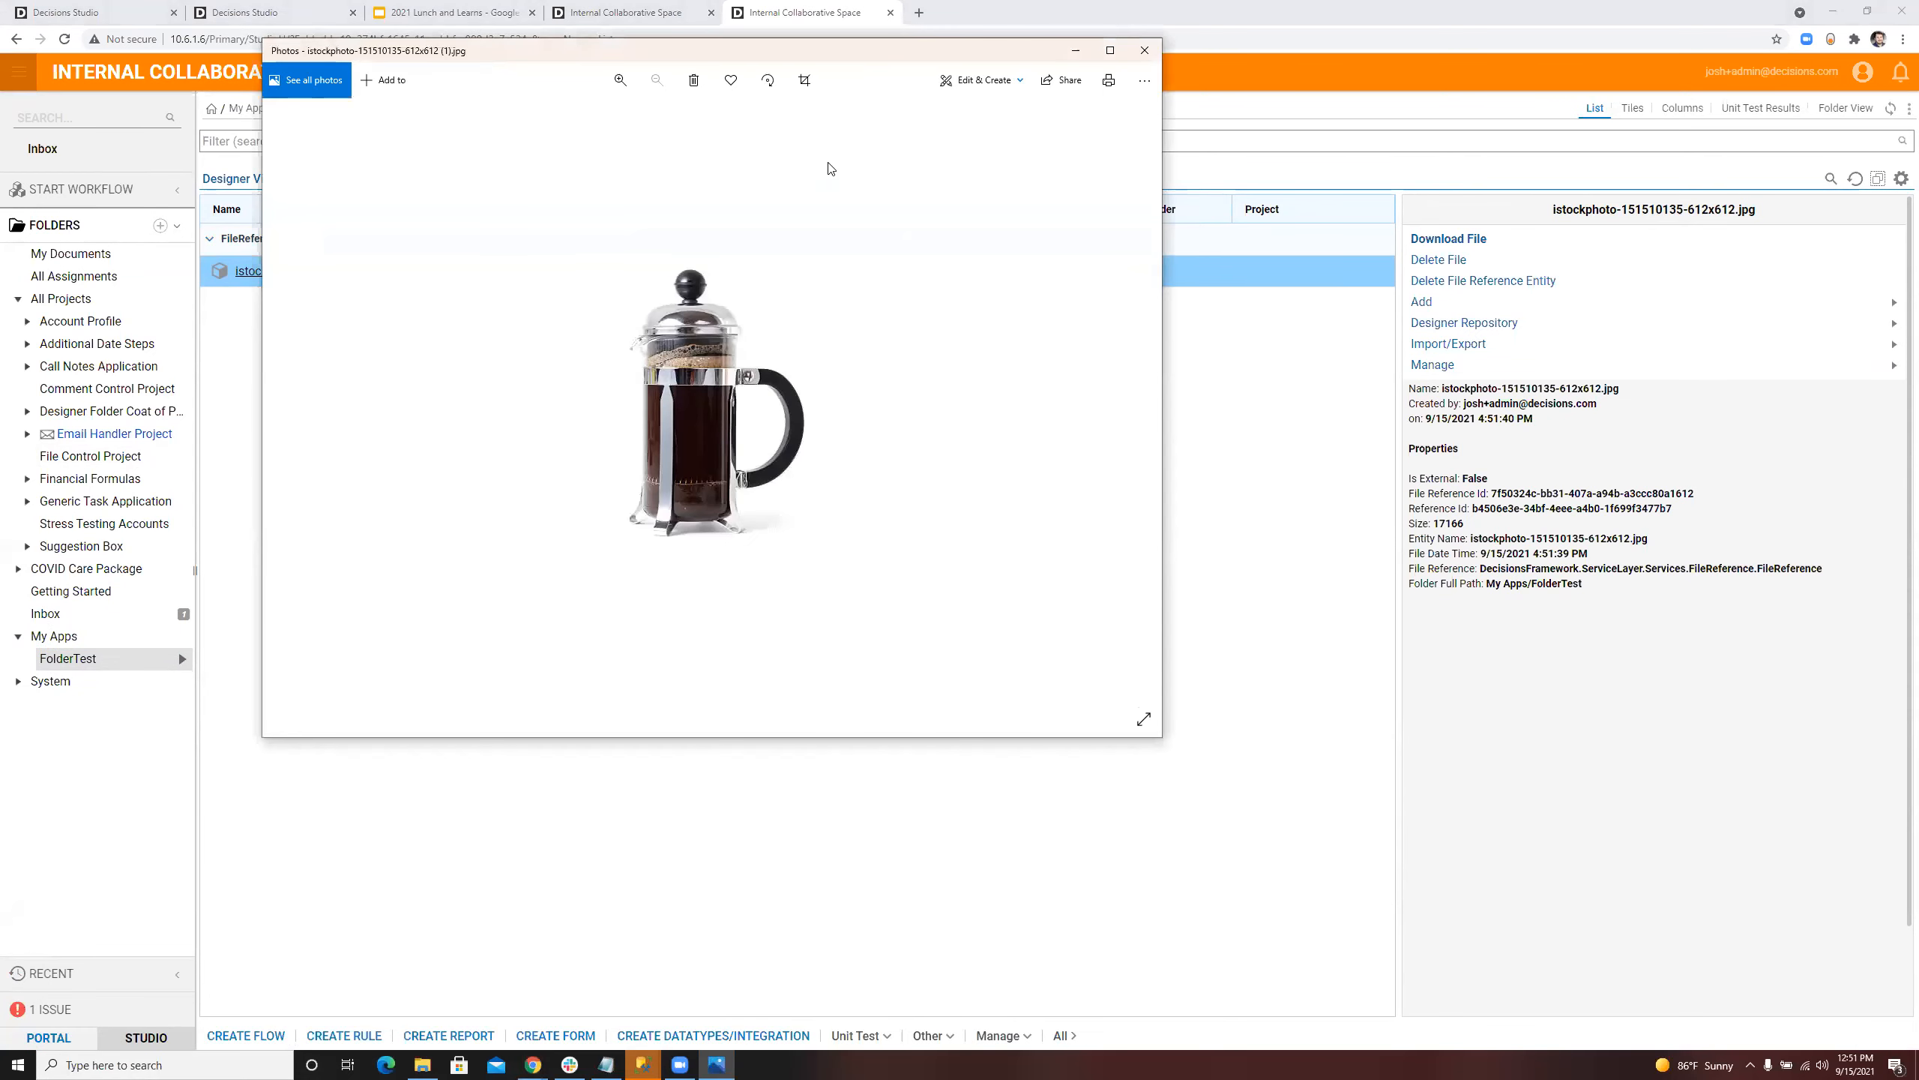
left_click(1135, 51)
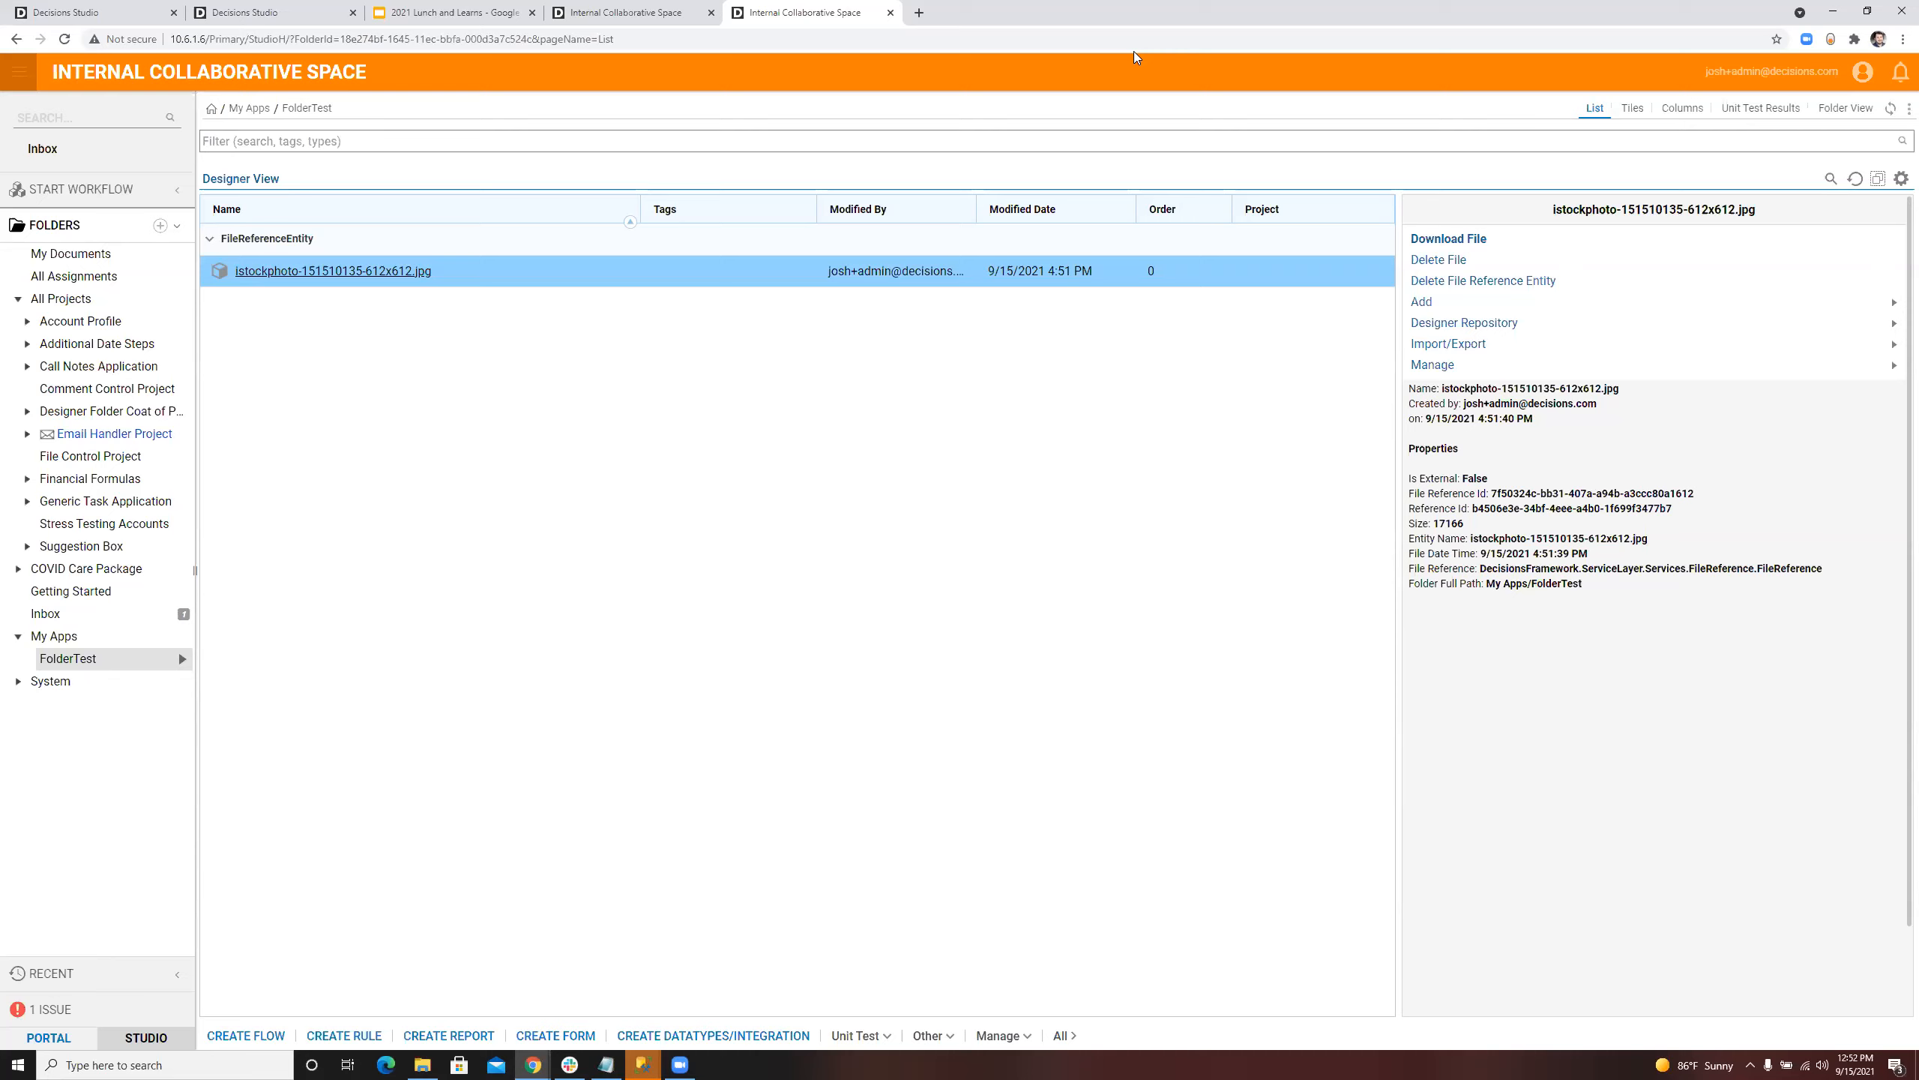
Step: Look through the Manage actions available for the stored image file in FolderTest
right_click(481, 275)
mouse_move(530, 340)
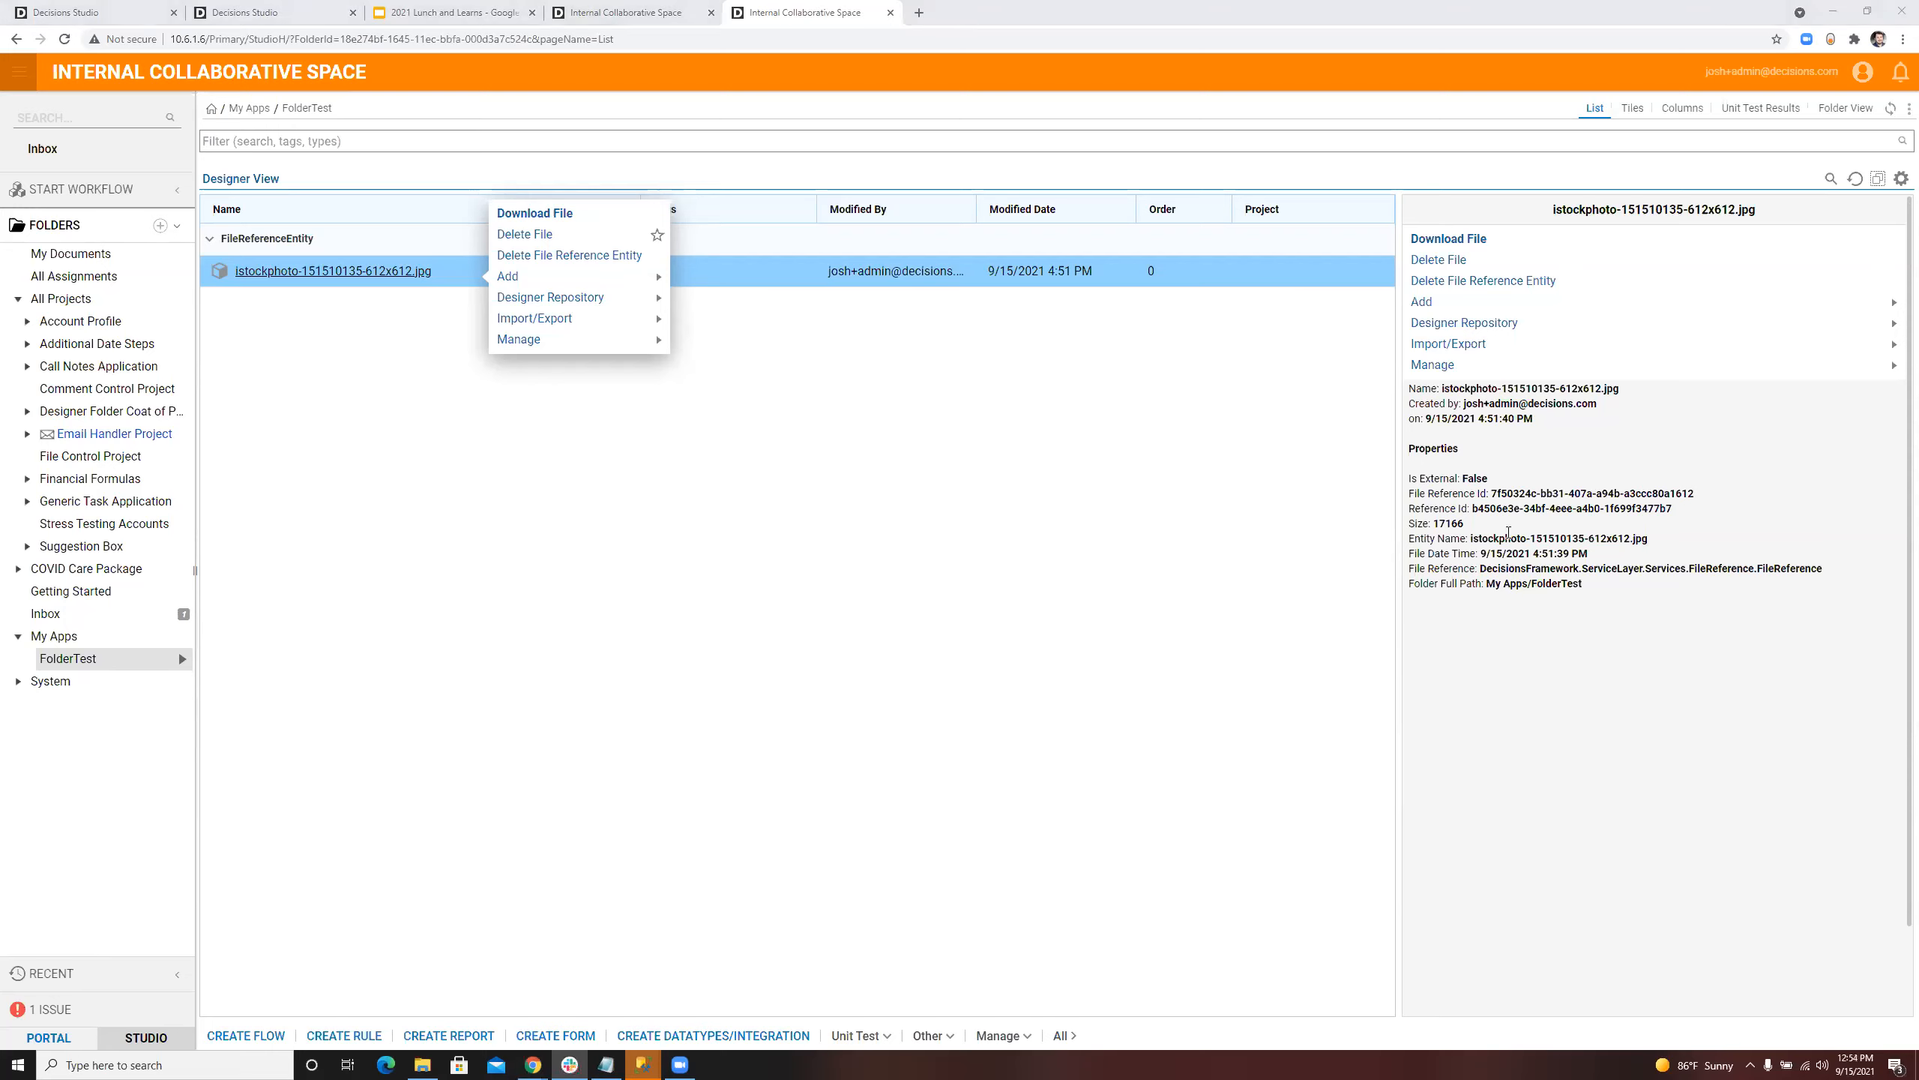
mouse_move(529, 339)
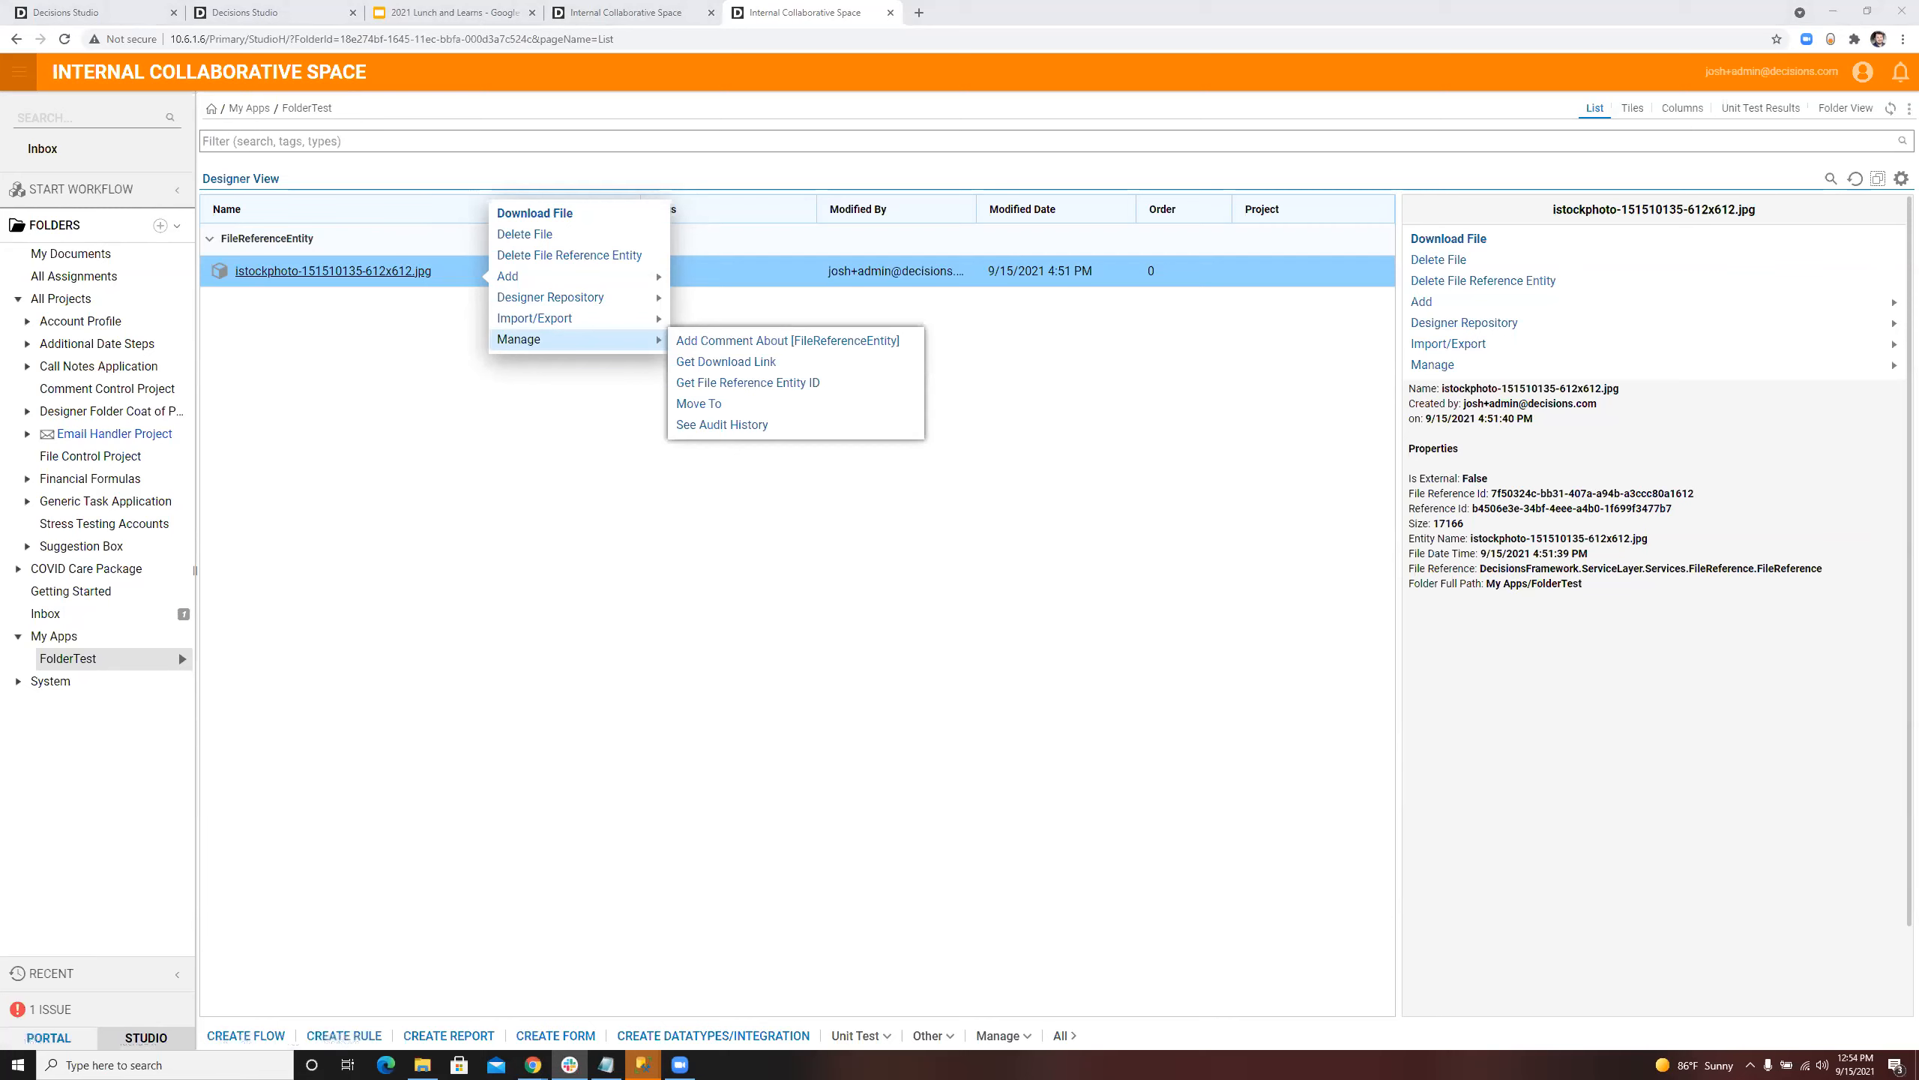